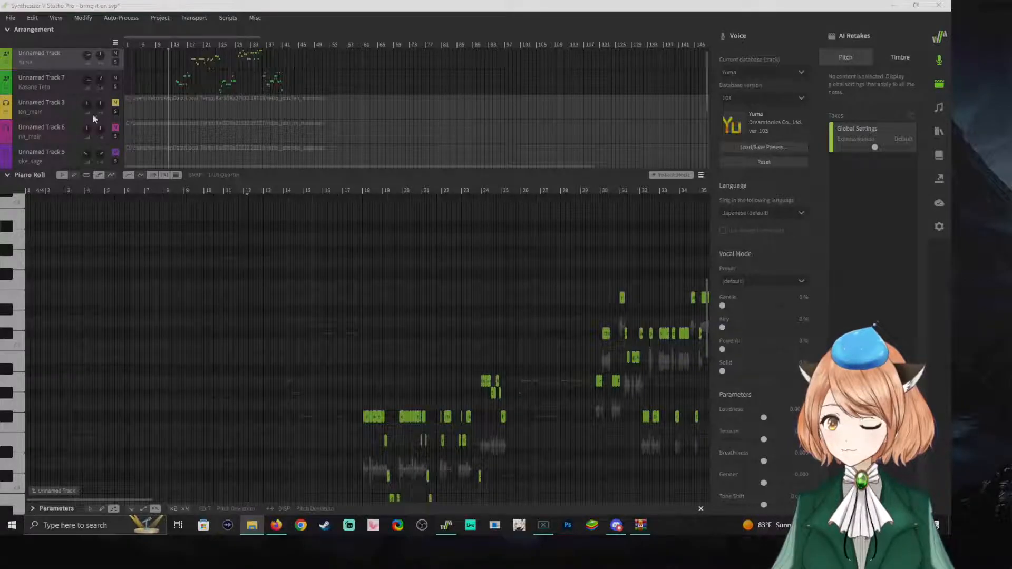
Replace the waveform-less len_main track with a fresh import of its audio file, placed directly below the Kasane Teto track.
click(115, 103)
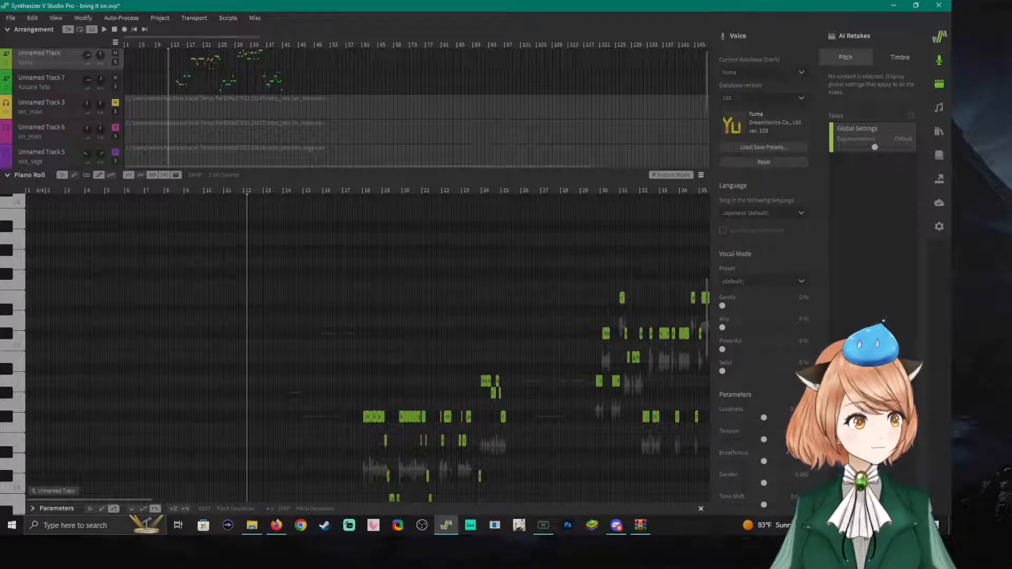
key(alt+Tab)
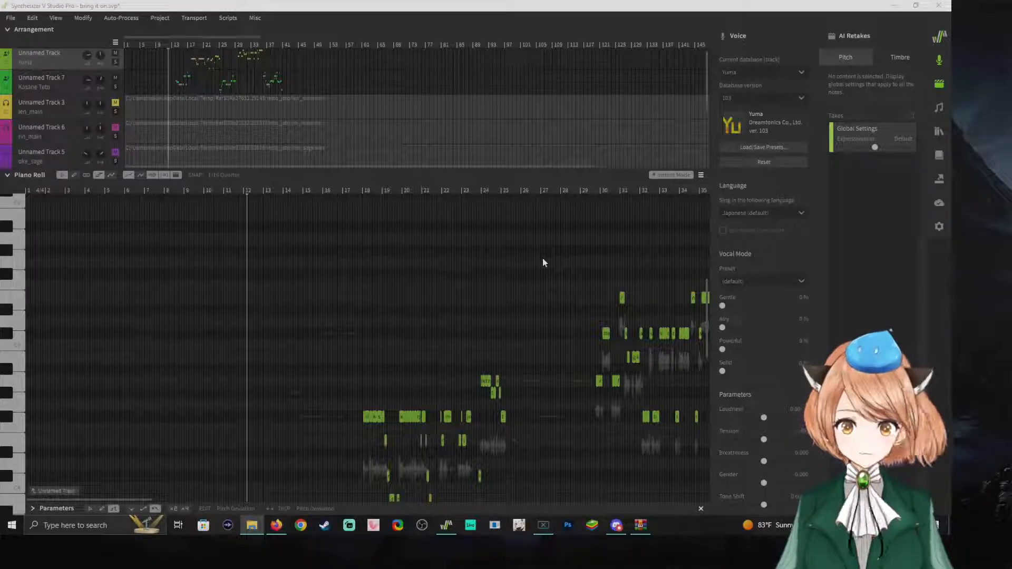
click(176, 106)
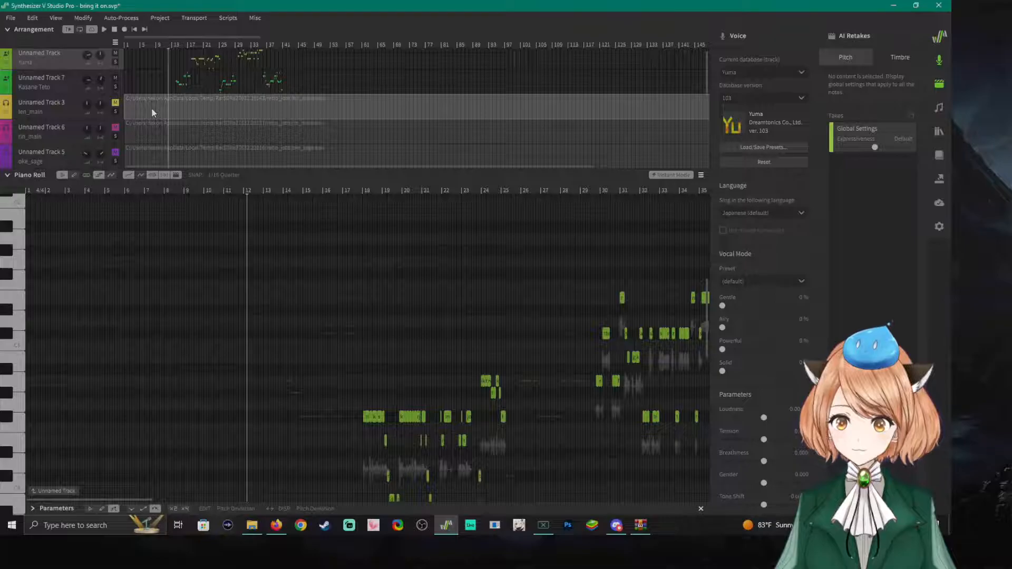
key(Delete)
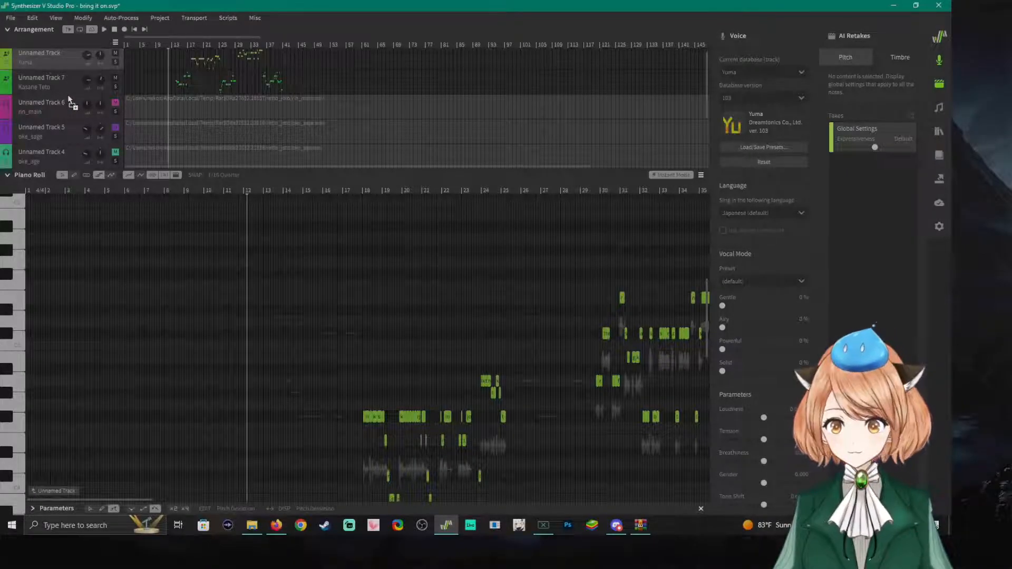
scroll(74, 108, down, 3)
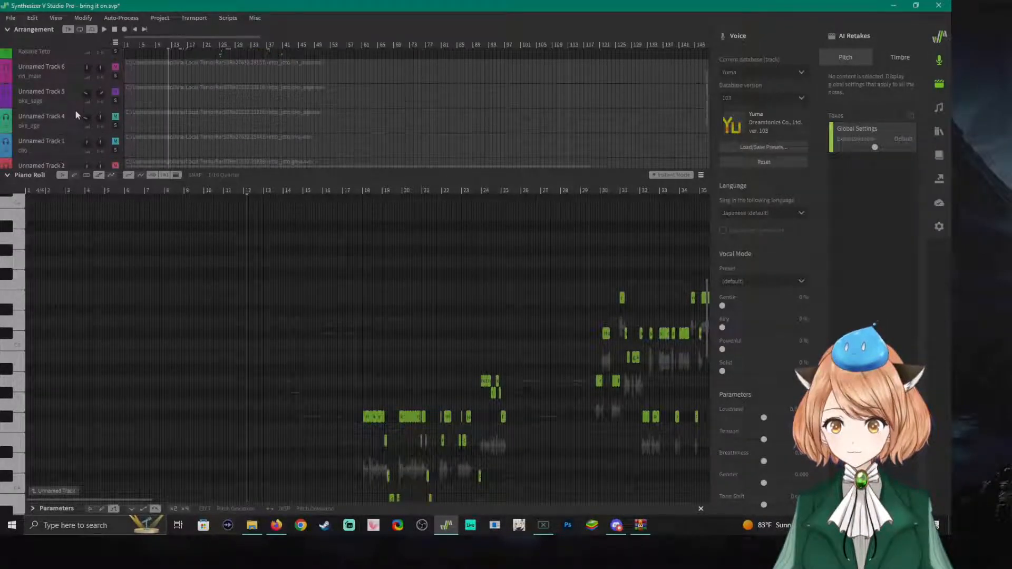
scroll(76, 122, down, 1)
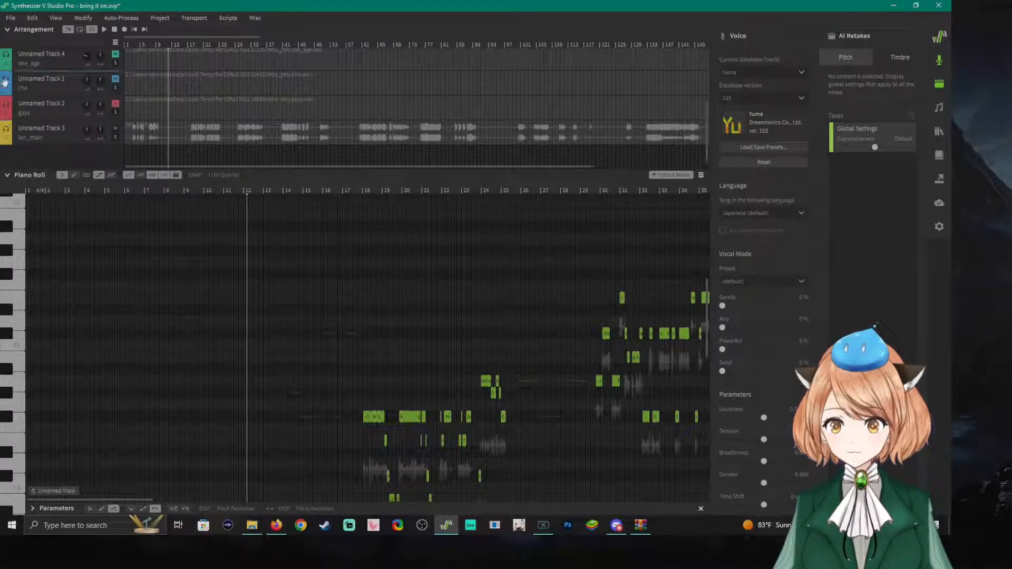
drag(9, 53, 9, 54)
scroll(23, 132, up, 4)
drag(5, 157, 5, 106)
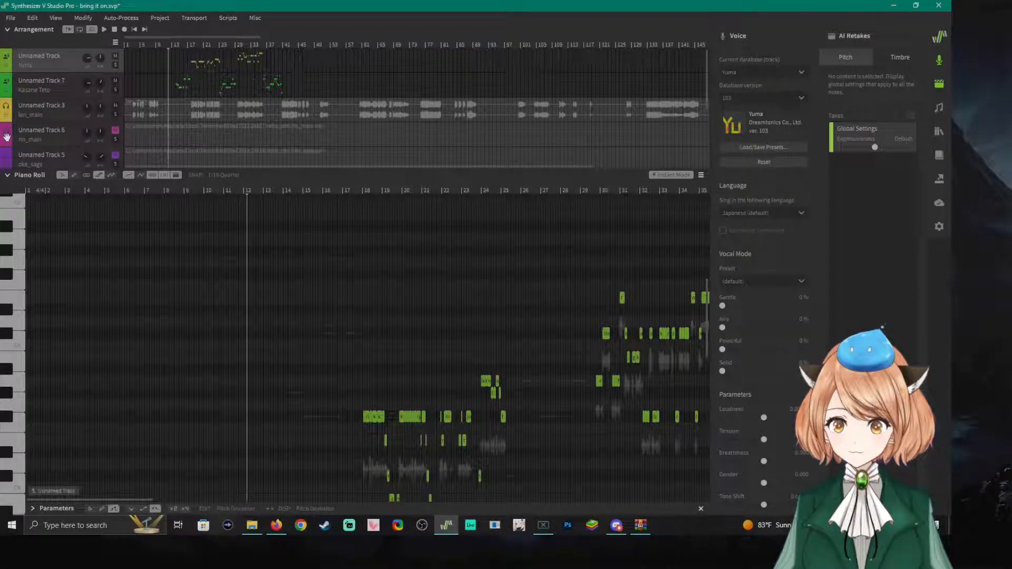
Replace the waveform-less rin_main track with a newly imported copy of its audio, placed directly below the len_main track.
click(193, 138)
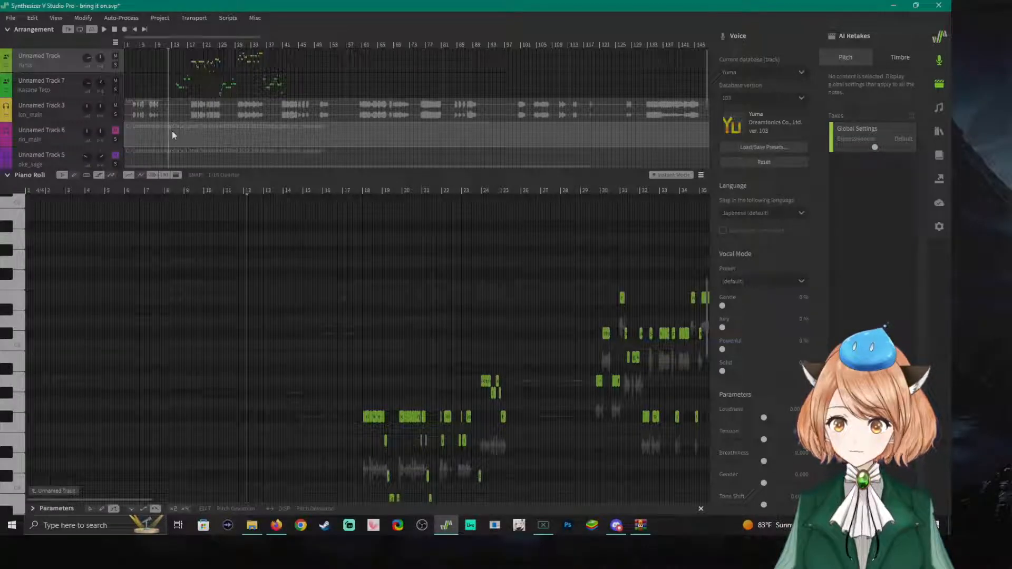
key(Delete)
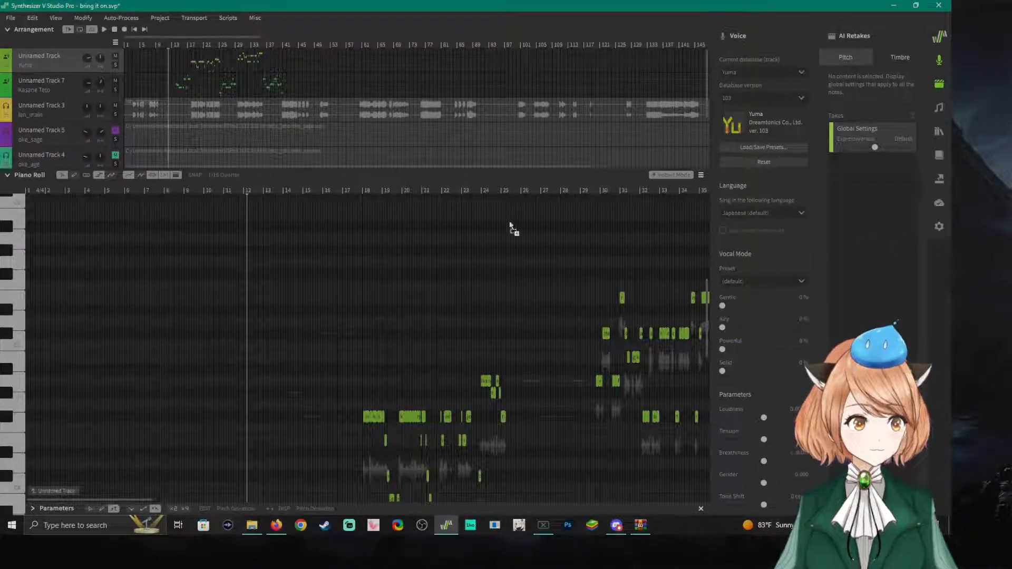
scroll(104, 157, down, 1)
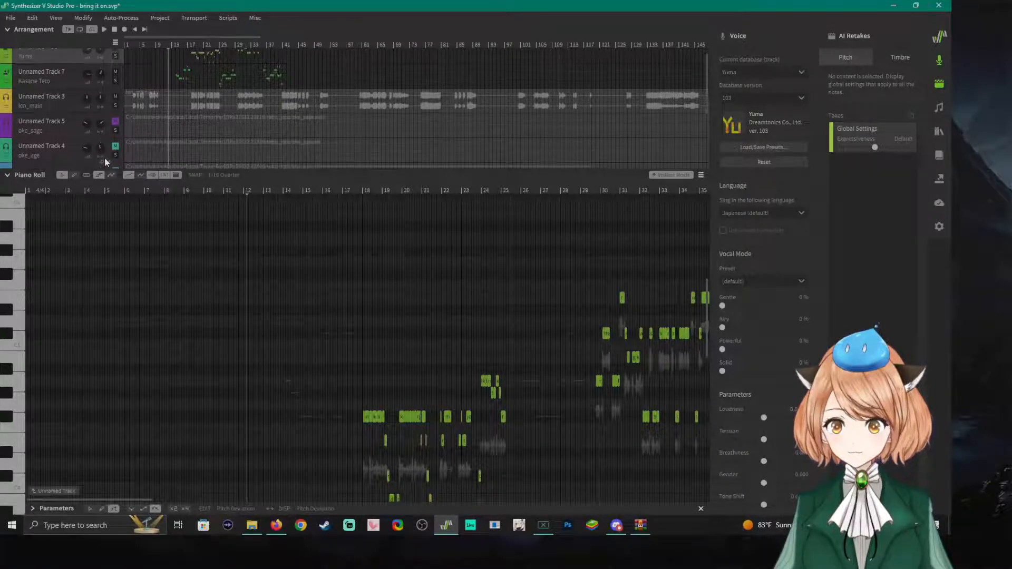
scroll(68, 147, down, 3)
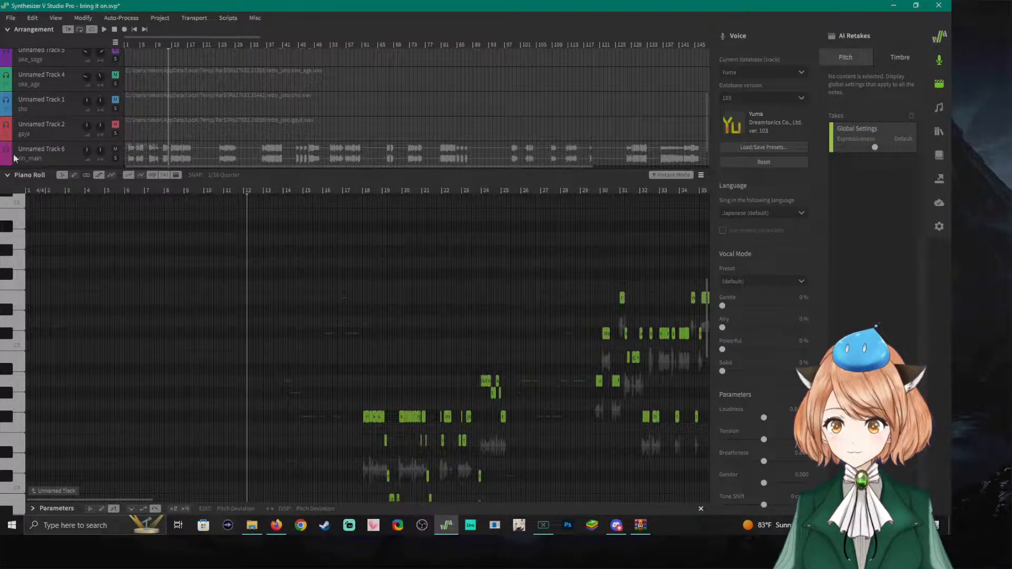
drag(8, 140, 7, 69)
scroll(42, 105, up, 3)
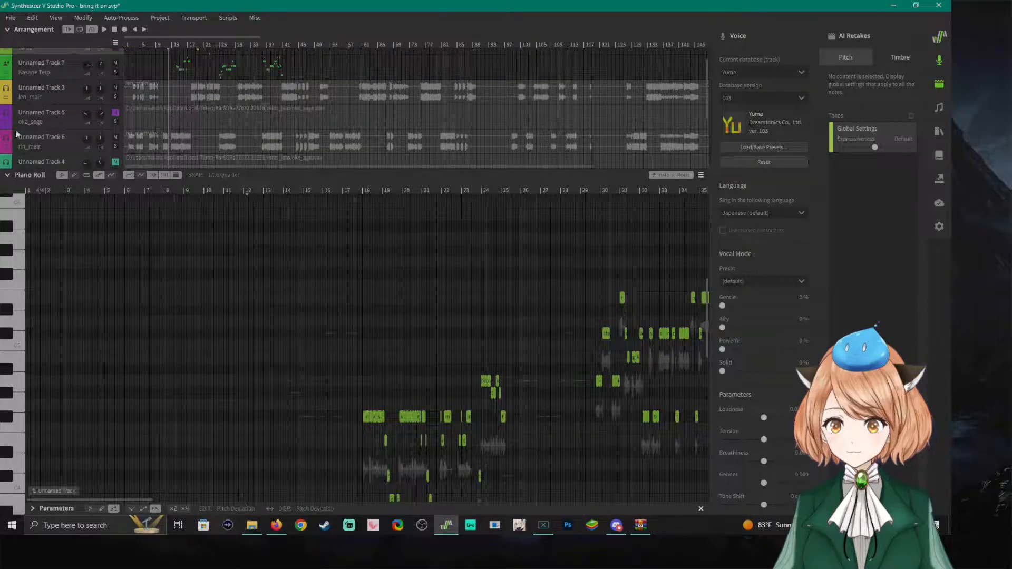
drag(10, 138, 8, 112)
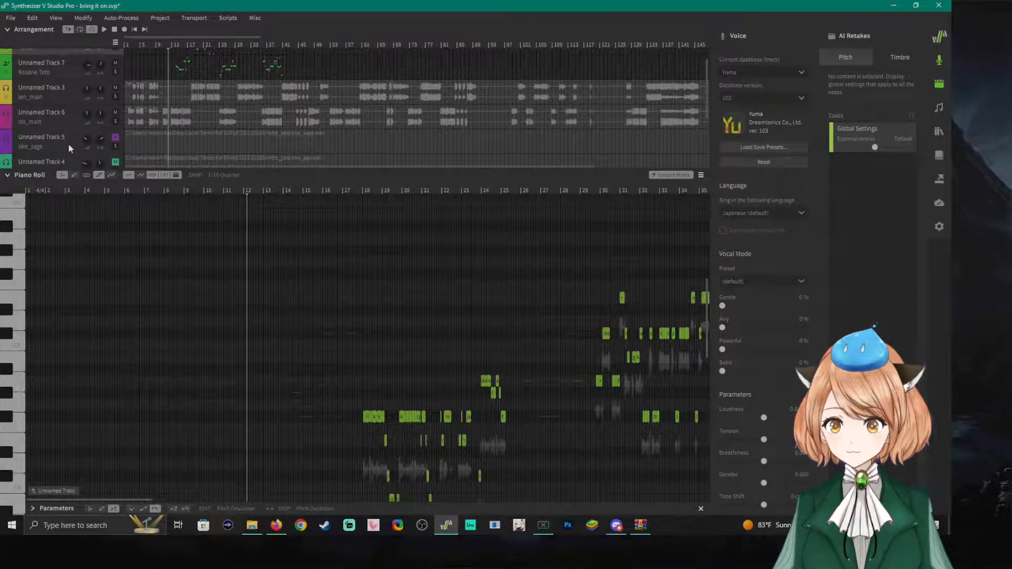
Delete the oke_sage track that lacks a waveform, re-import its audio and position it directly below rin_main.
click(187, 146)
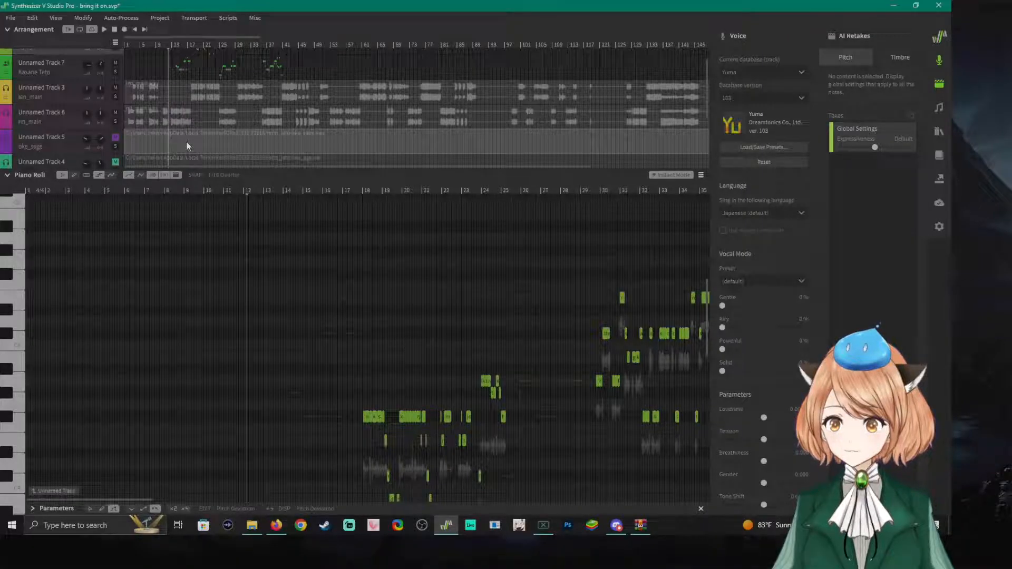
key(Delete)
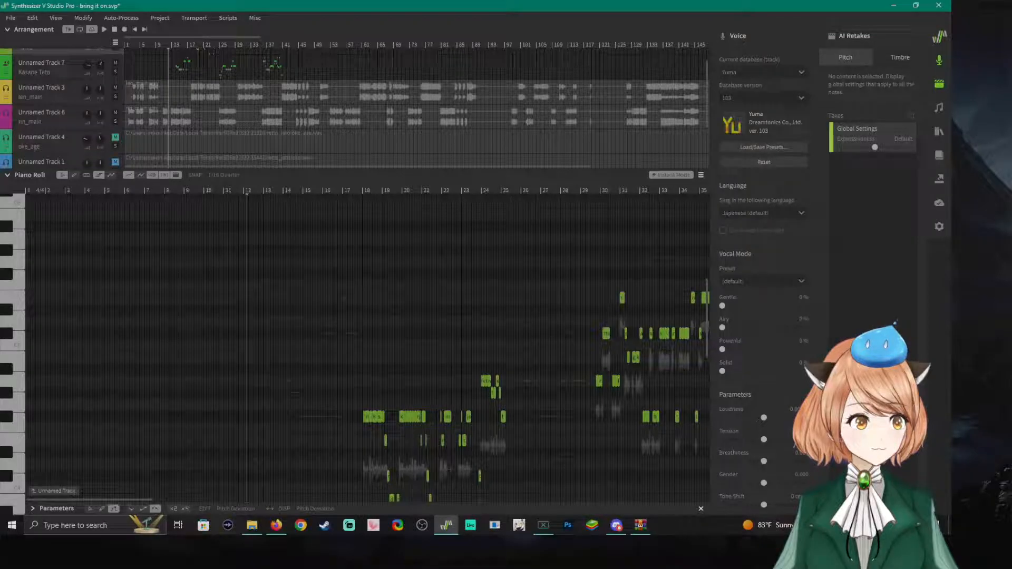
drag(949, 214, 57, 149)
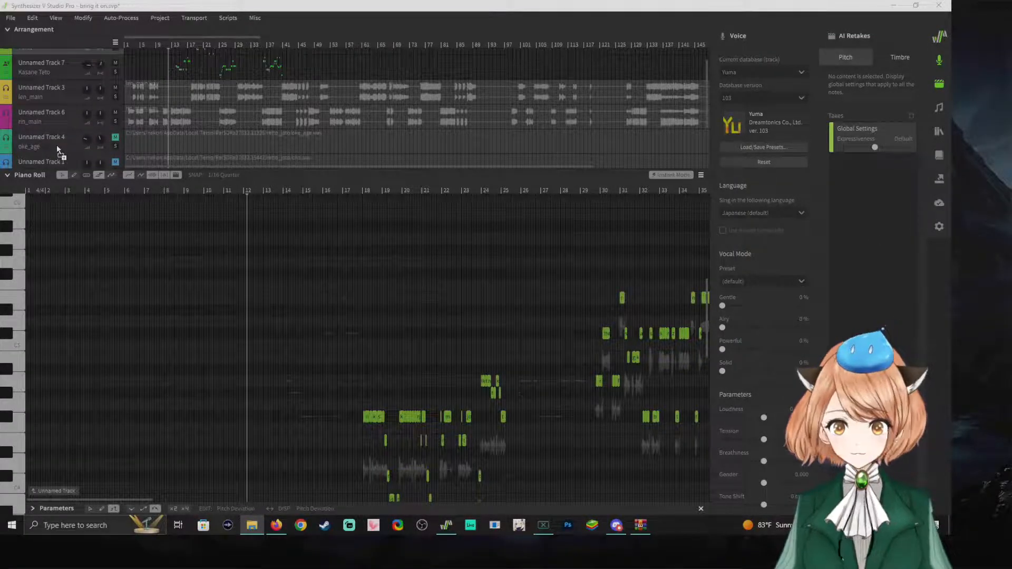
scroll(59, 148, down, 3)
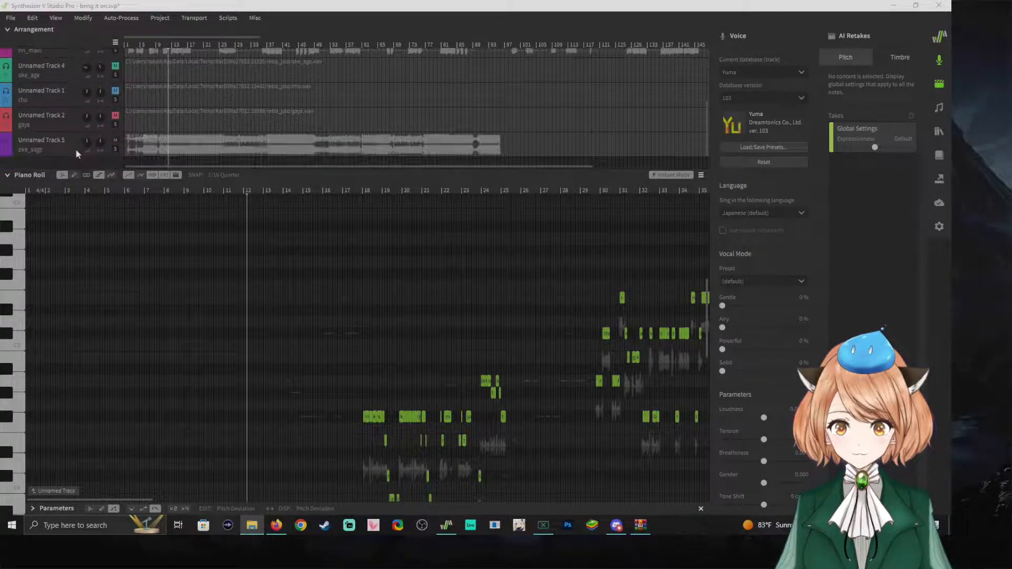
click(4, 136)
drag(4, 136, 5, 50)
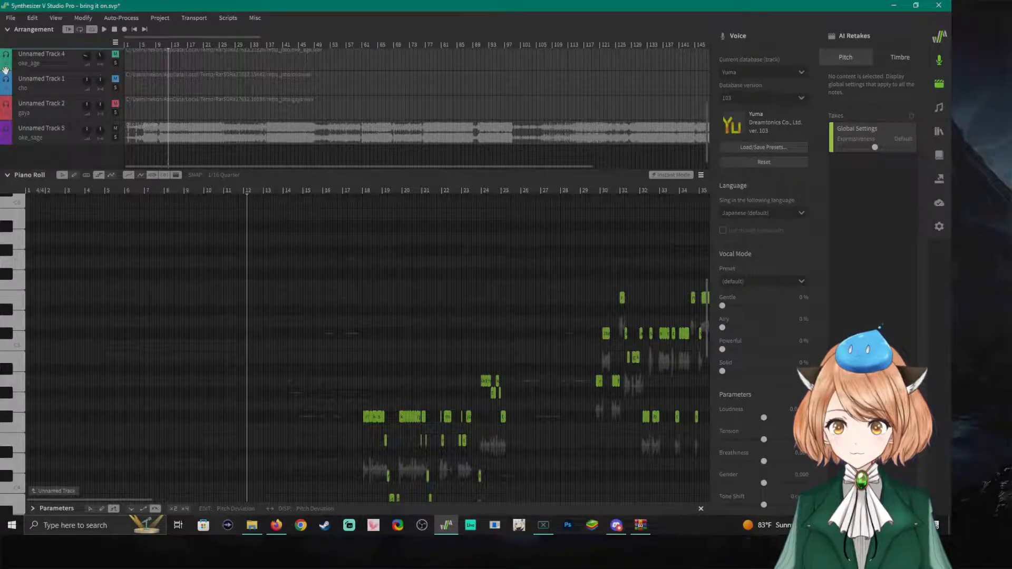
scroll(37, 116, up, 3)
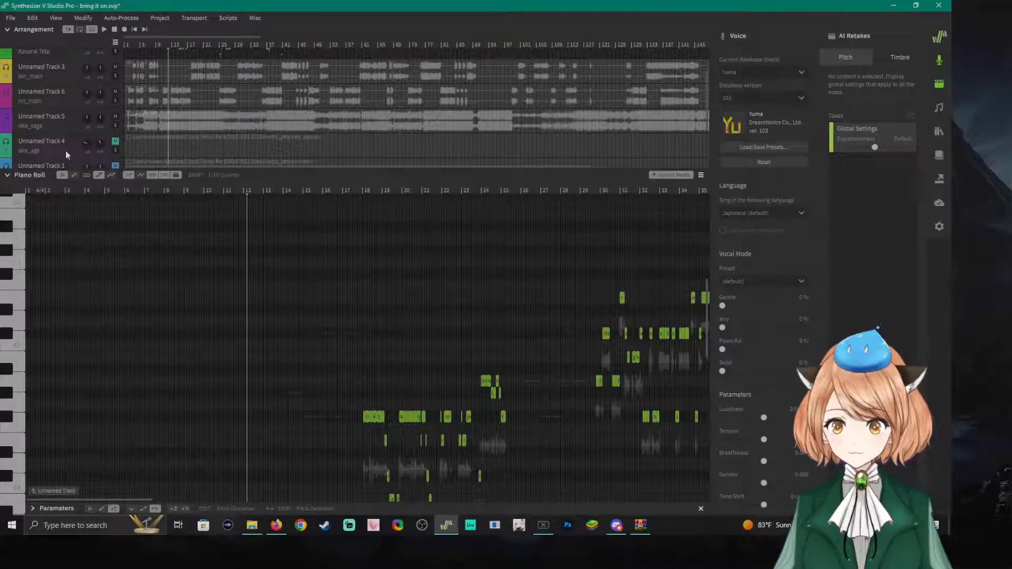
Delete the oke_age track that lacks a waveform, re-import its audio and position it directly below oke_sage.
scroll(65, 151, down, 1)
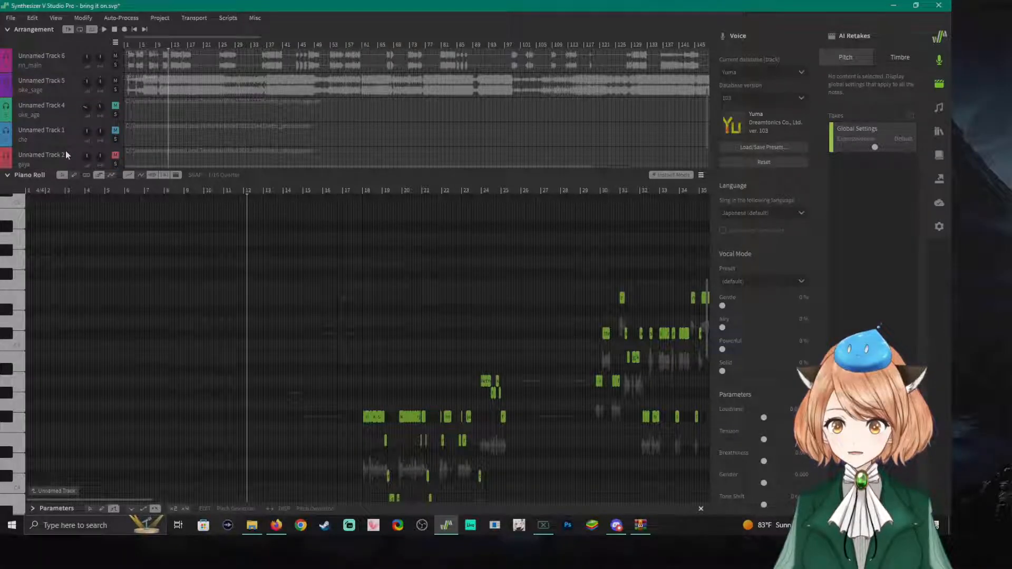
click(163, 138)
key(Delete)
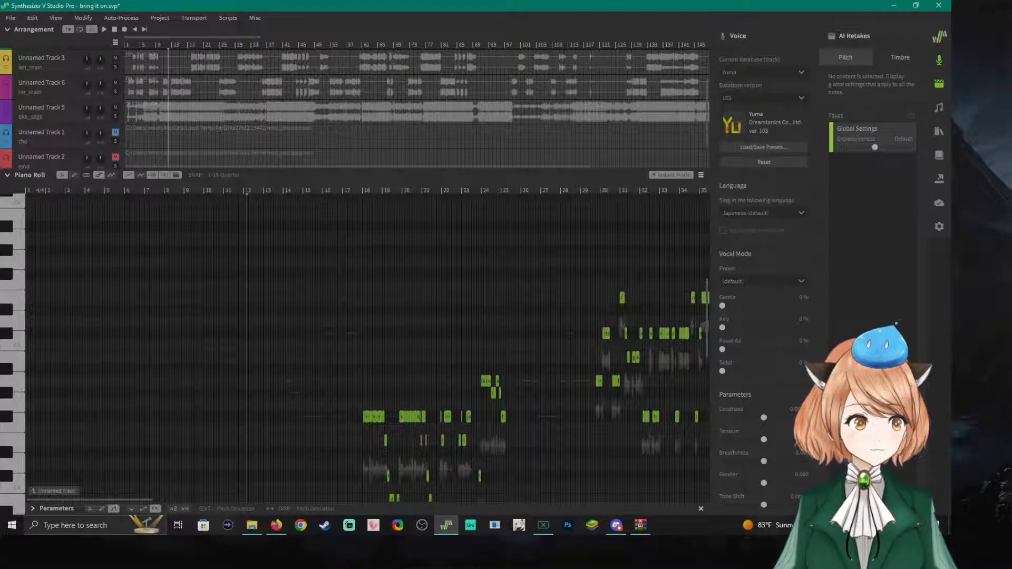
key(alt+Tab)
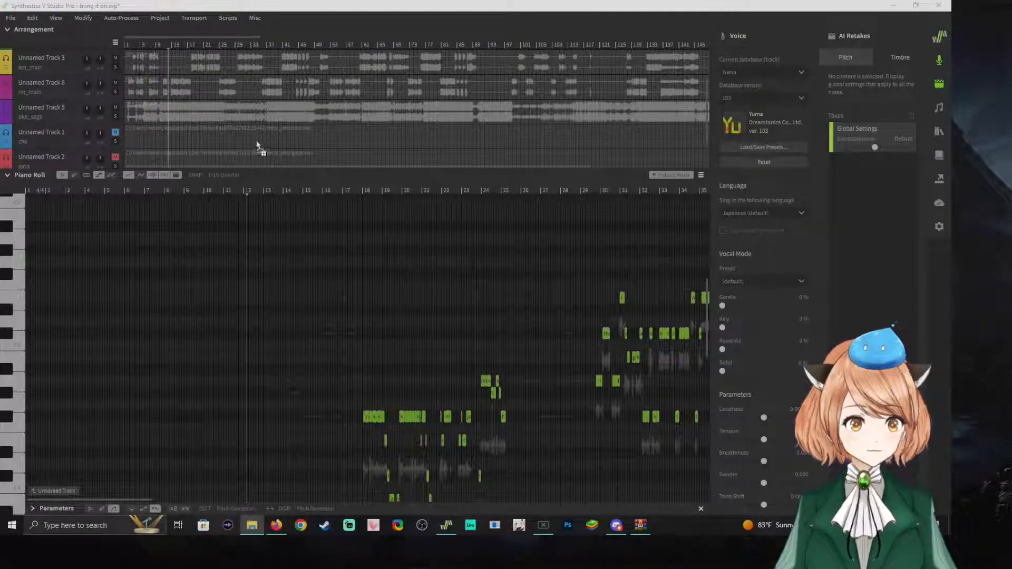
scroll(88, 135, down, 2)
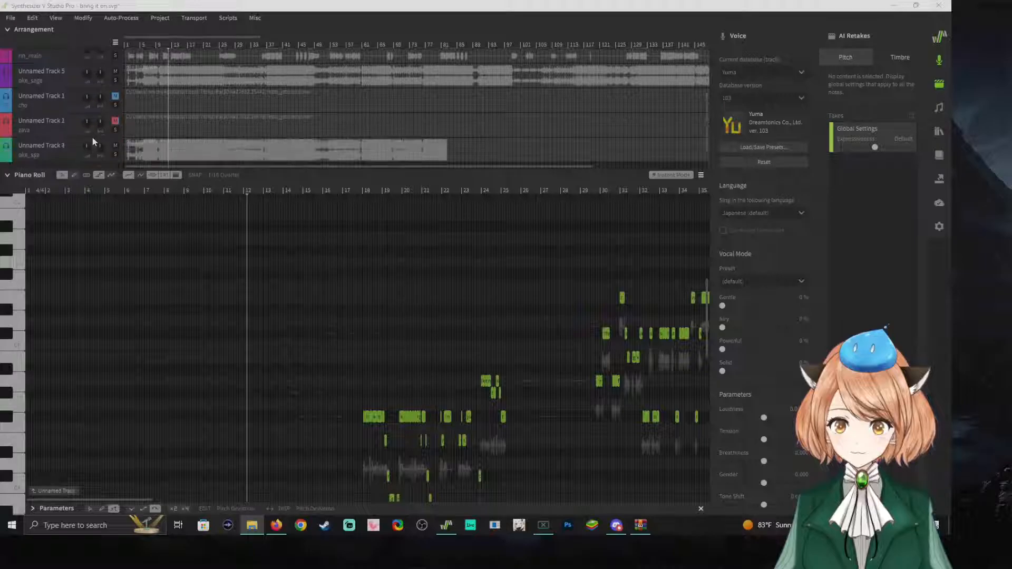
click(10, 86)
drag(10, 85, 26, 94)
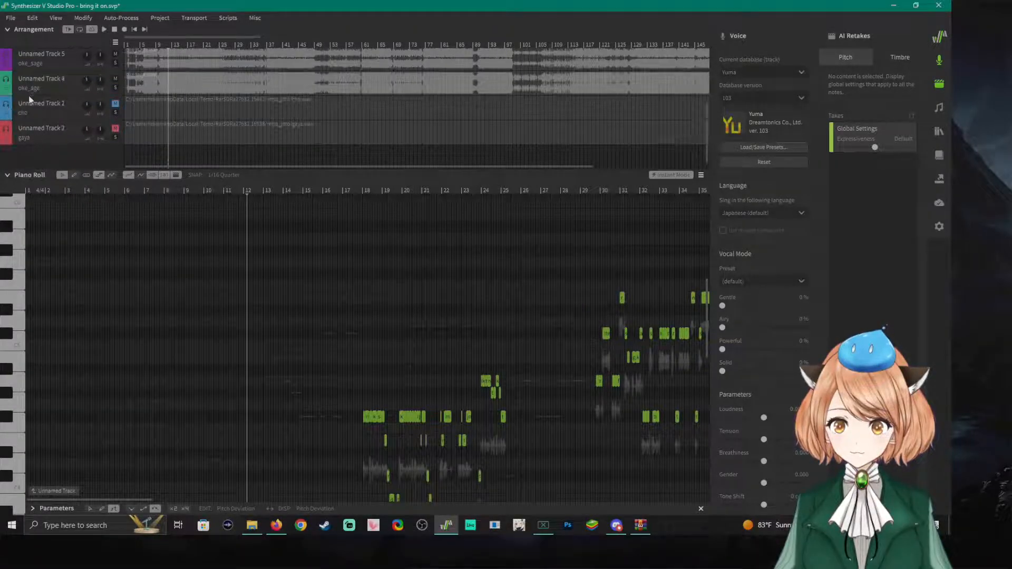
Replace the waveform-less cho track with a new import of its audio file at the end of the track list.
scroll(47, 118, up, 1)
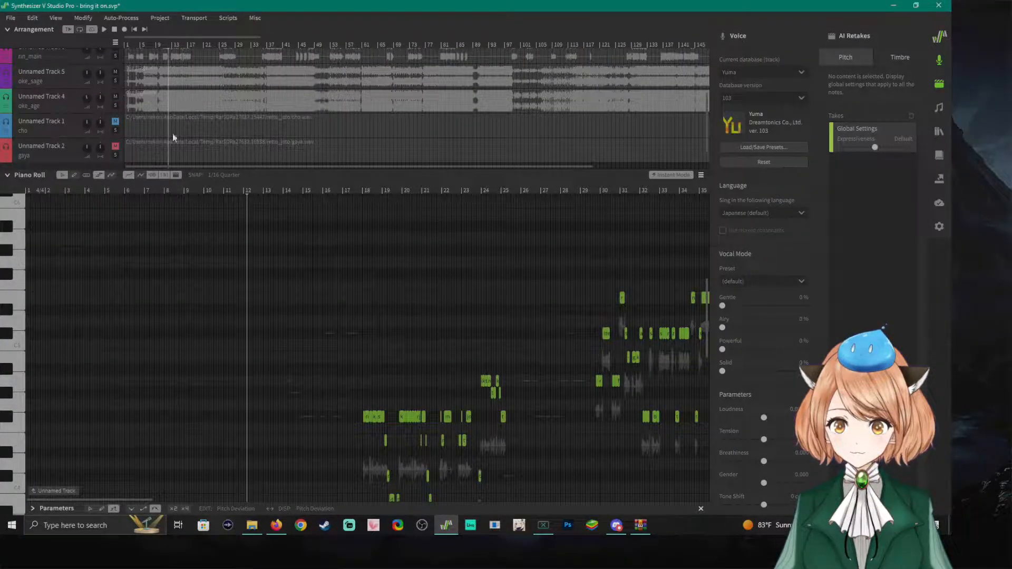
key(Delete)
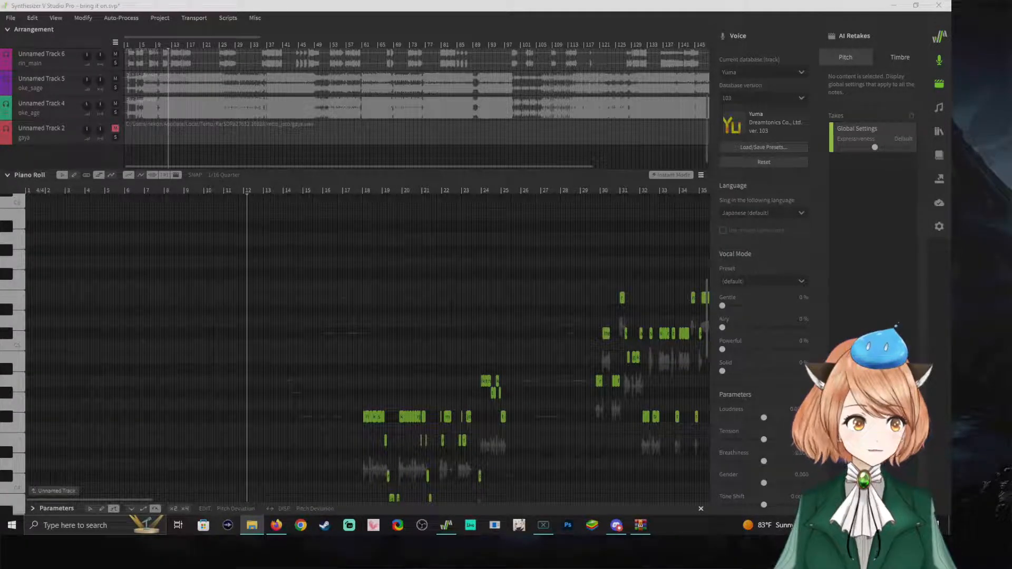
drag(672, 192, 89, 154)
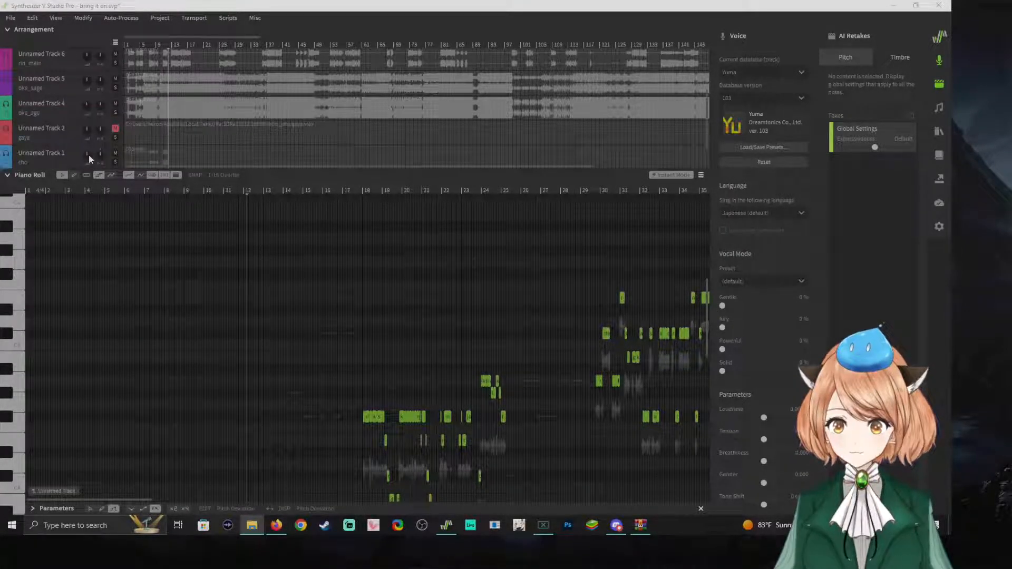
Delete the waveform-less gaya track and import its audio file again as the last track below cho.
click(162, 130)
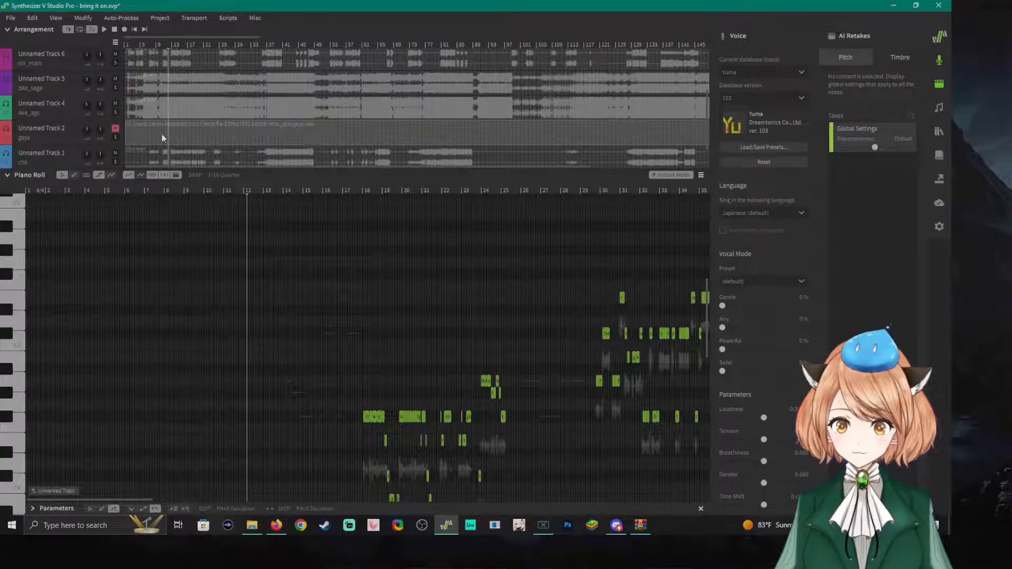
key(Delete)
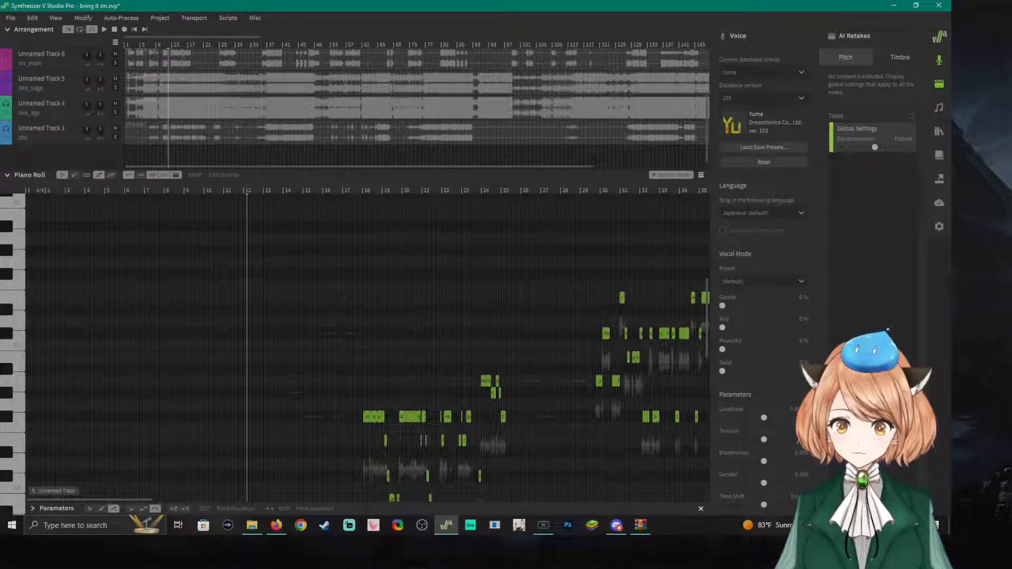
key(alt+Tab)
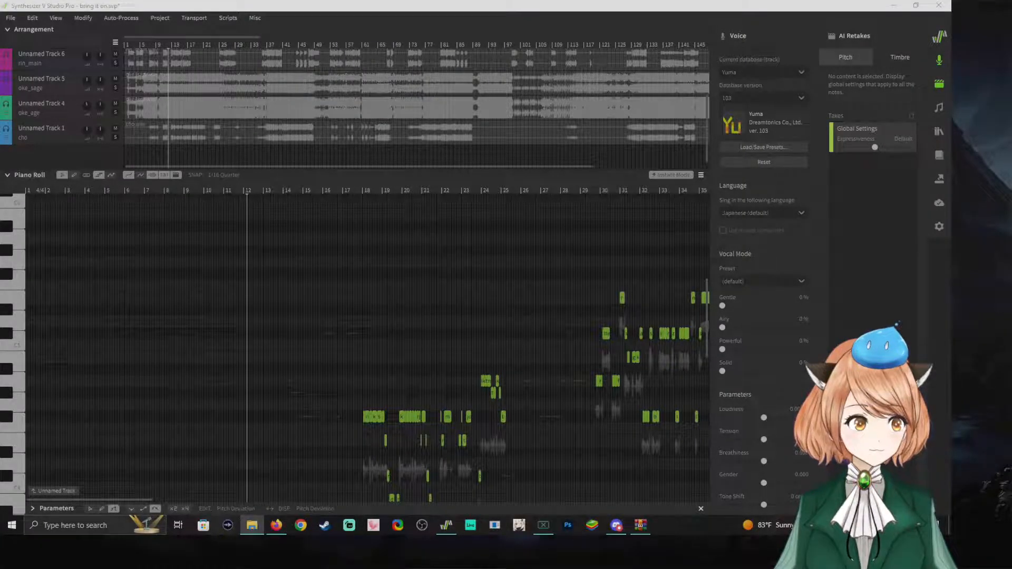
drag(542, 180, 78, 159)
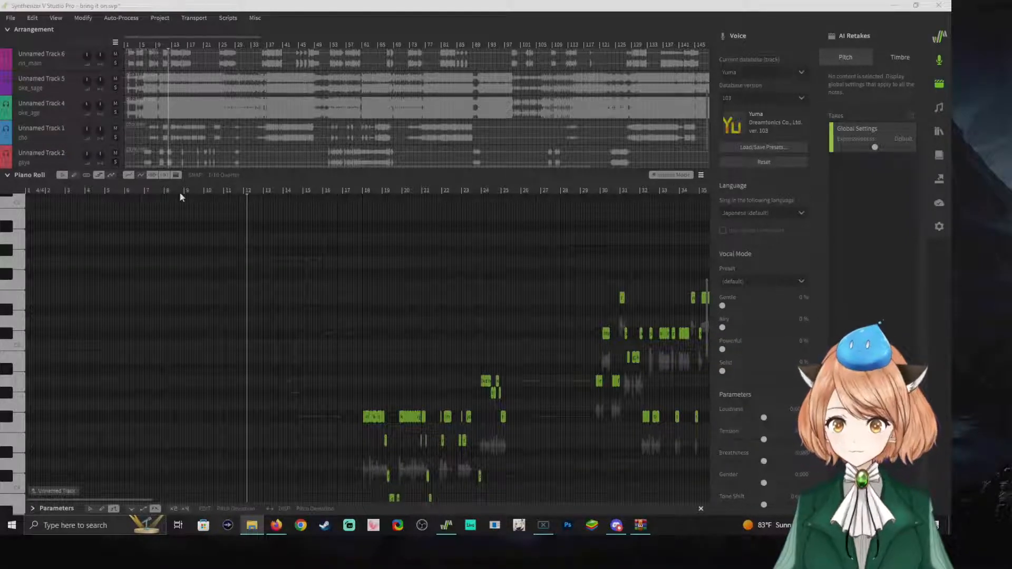
Mute the oke_age, oke_sage, cho and gaya tracks, and move the playhead to about bar 15.
scroll(184, 222, up, 3)
click(115, 103)
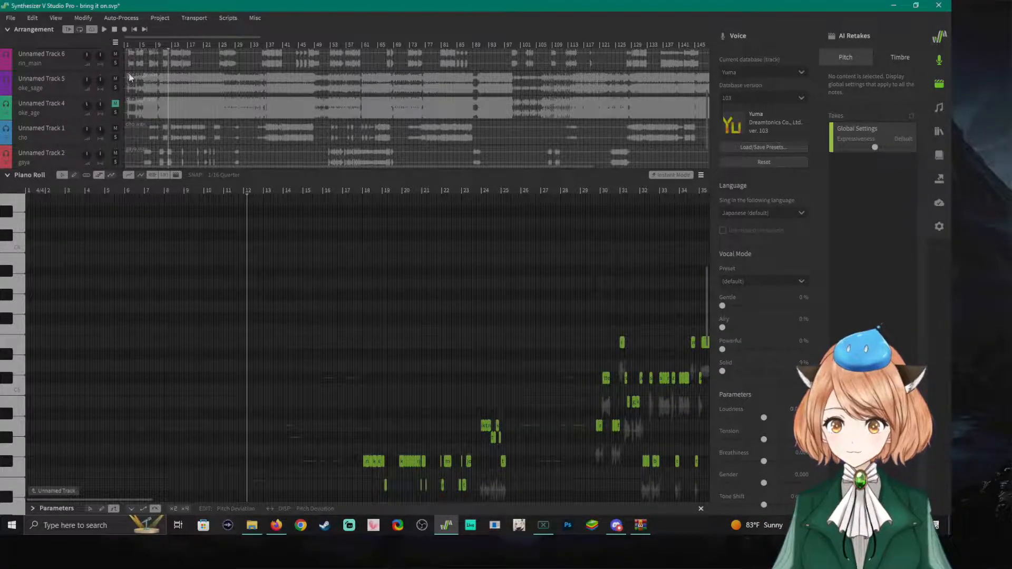
click(115, 80)
scroll(117, 100, up, 2)
click(116, 91)
scroll(122, 115, down, 2)
click(117, 126)
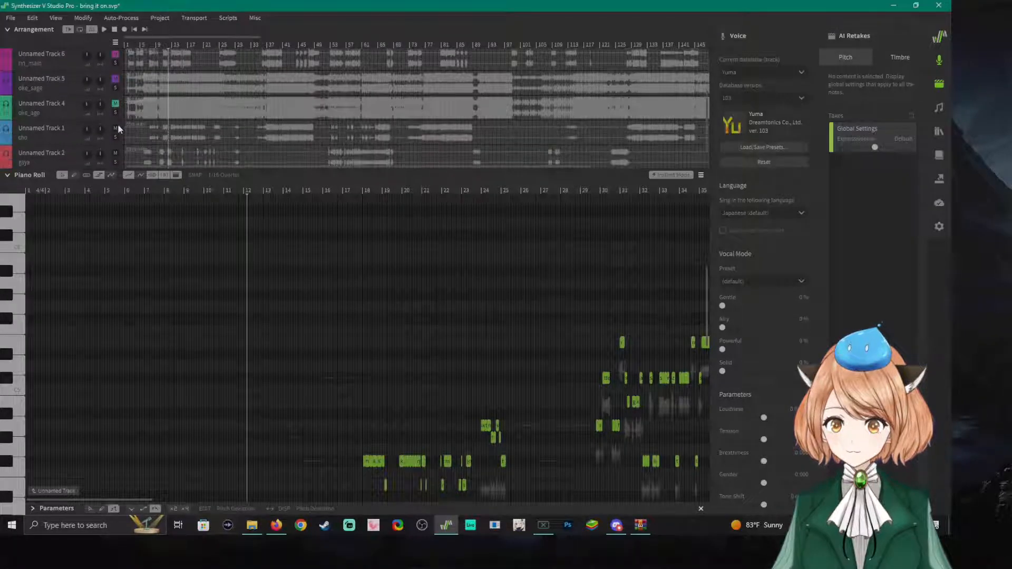
click(116, 154)
scroll(117, 148, up, 4)
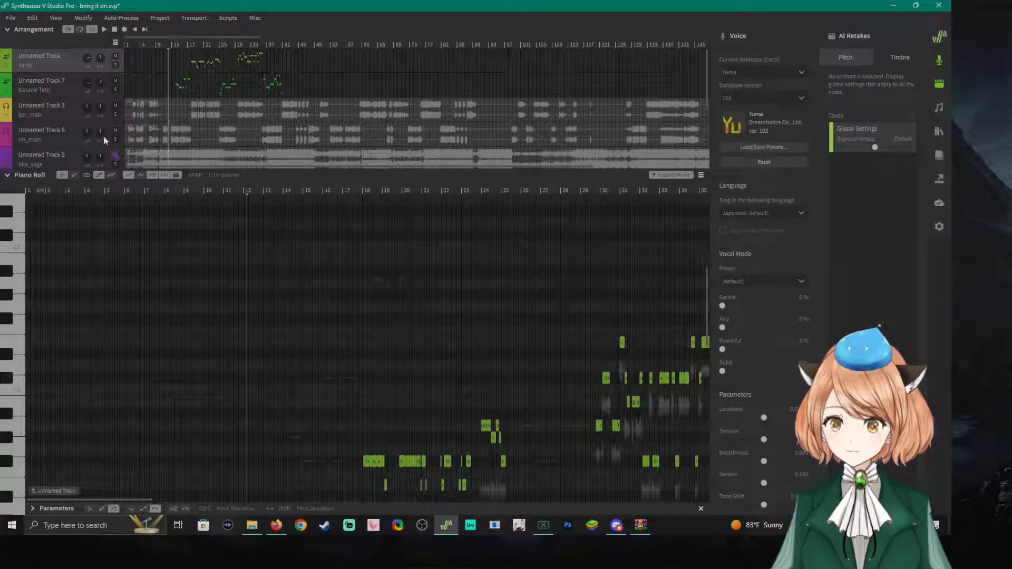
click(181, 45)
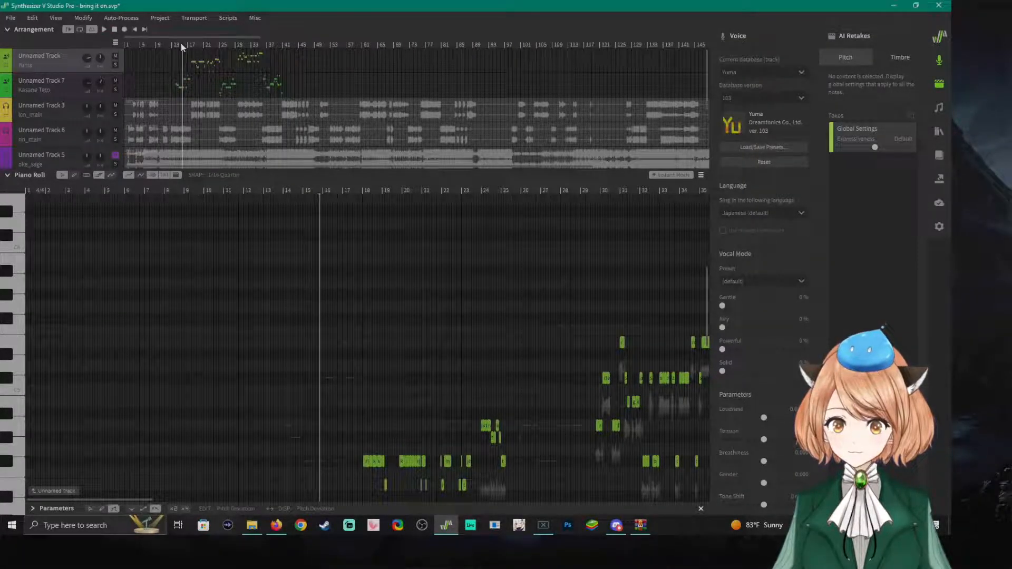
Listen to the reference audio around bar 41 to locate the start of the next vocal phrase.
click(285, 45)
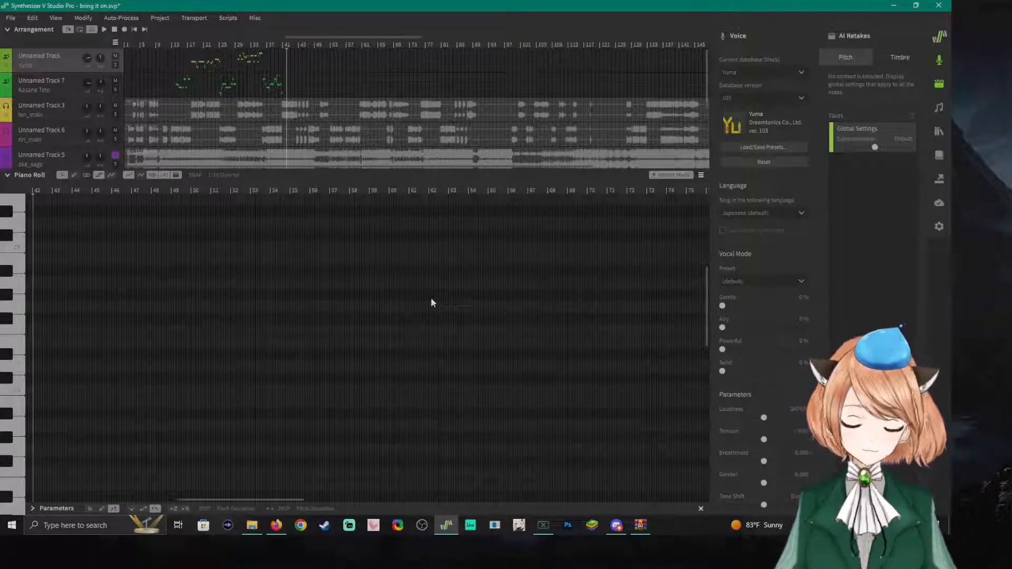
key(space)
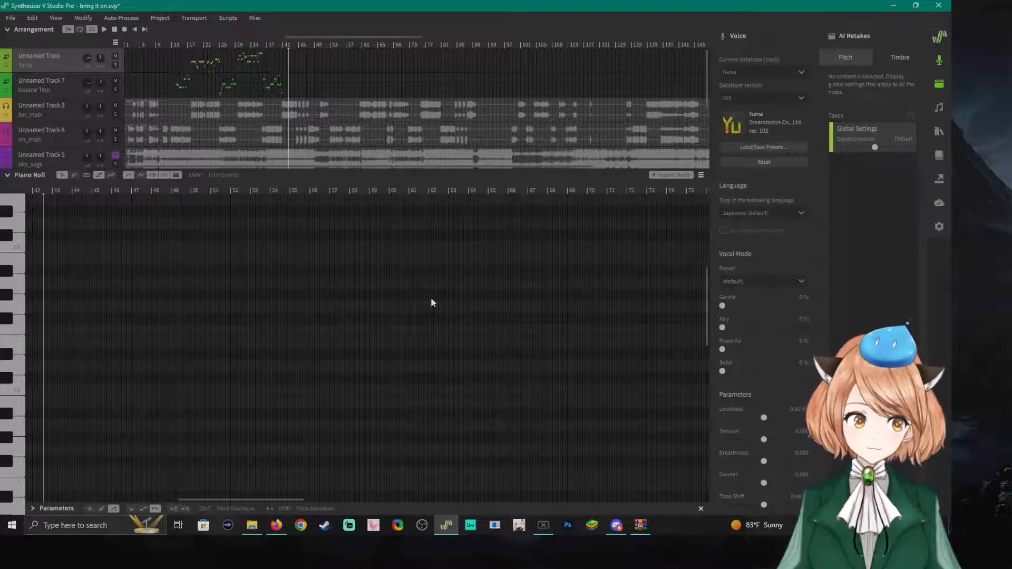
key(alt+Tab)
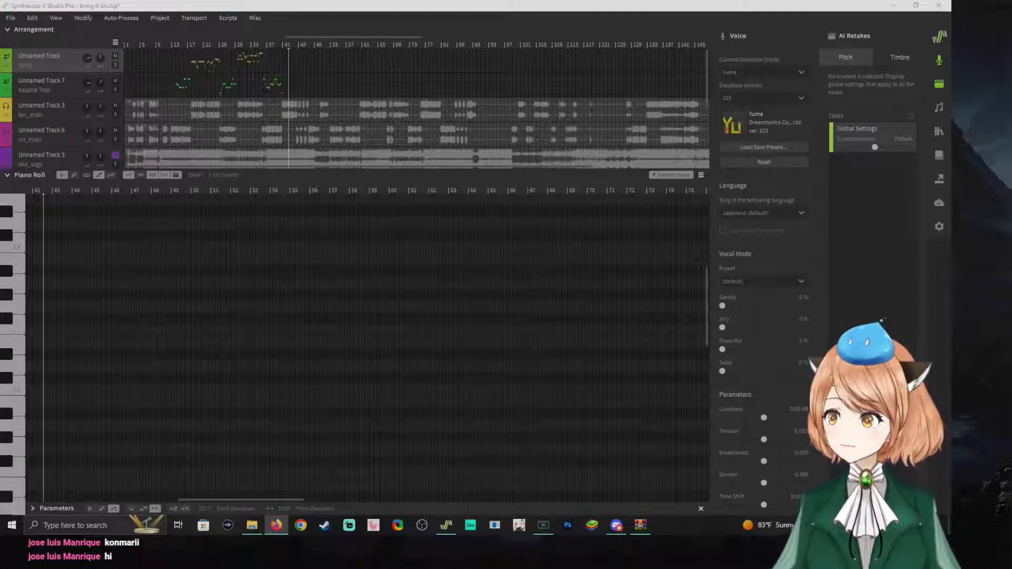
click(283, 46)
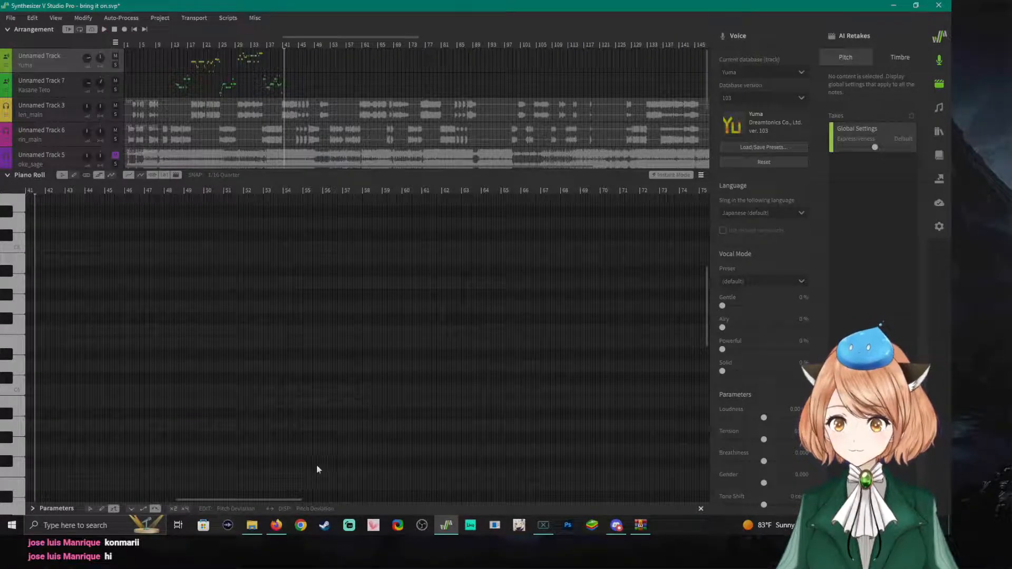
drag(293, 498, 272, 501)
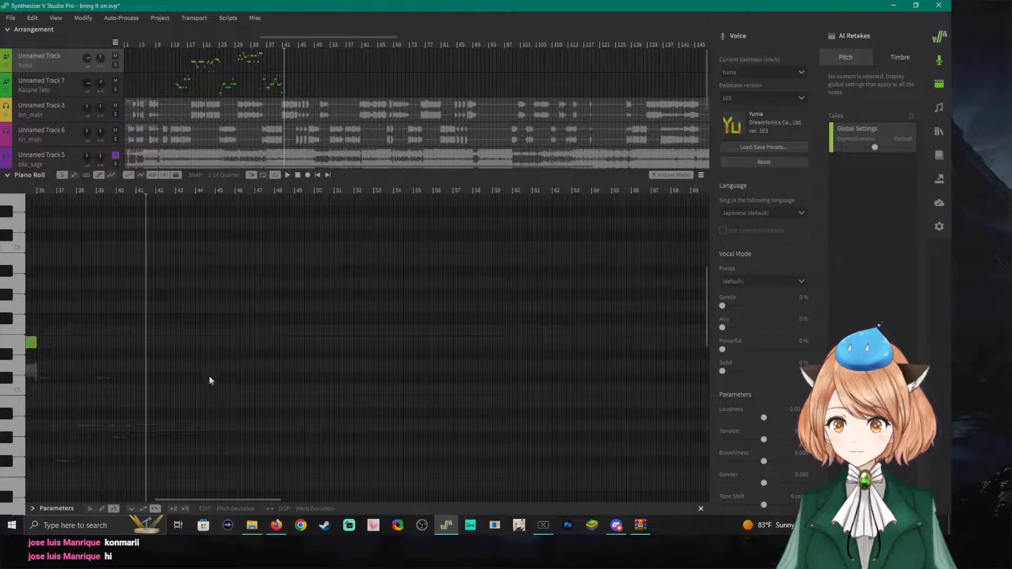
click(97, 185)
key(space)
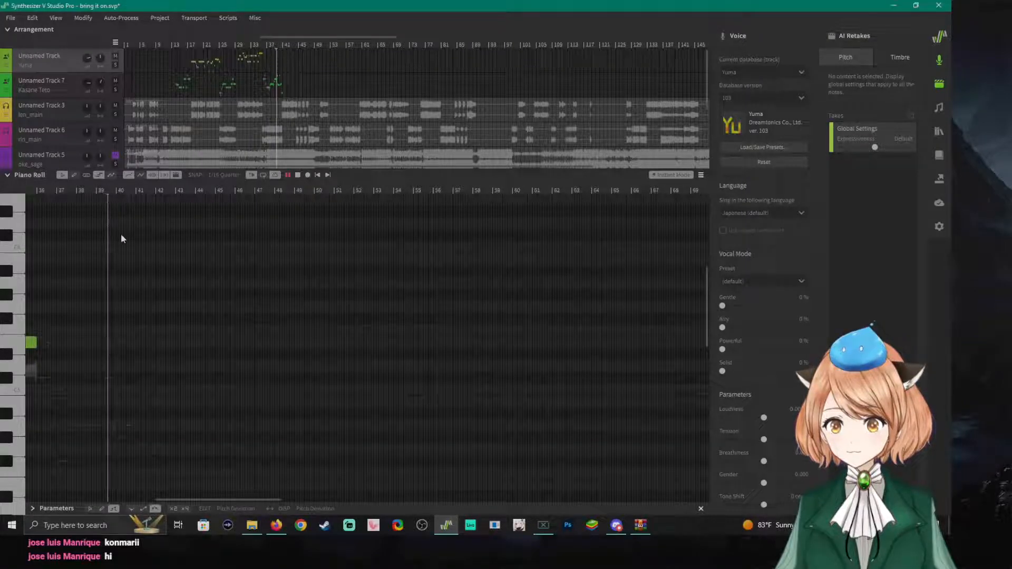
key(space)
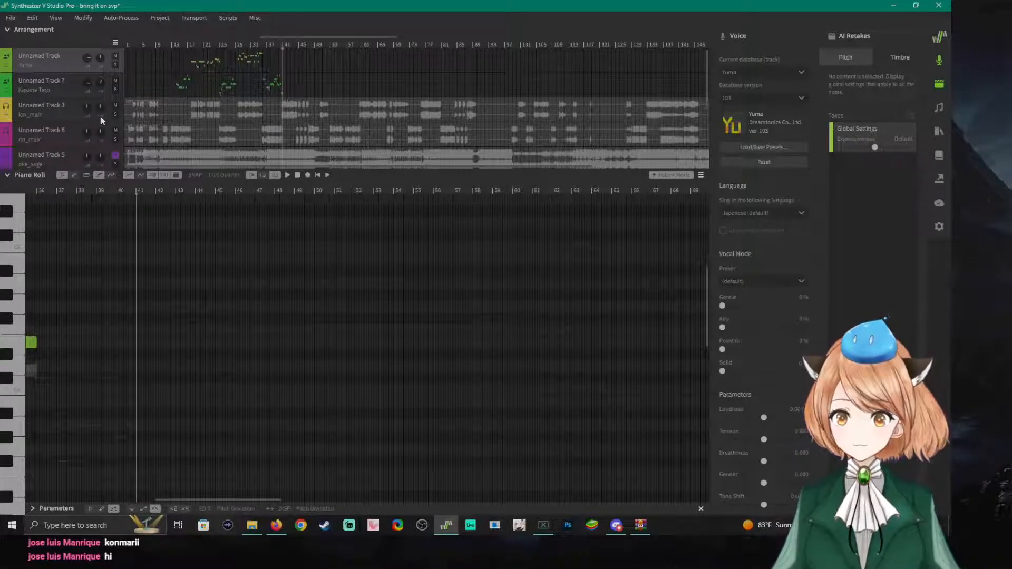
Audition the passage without len_main, then unmute it and mute rin_main instead.
click(115, 106)
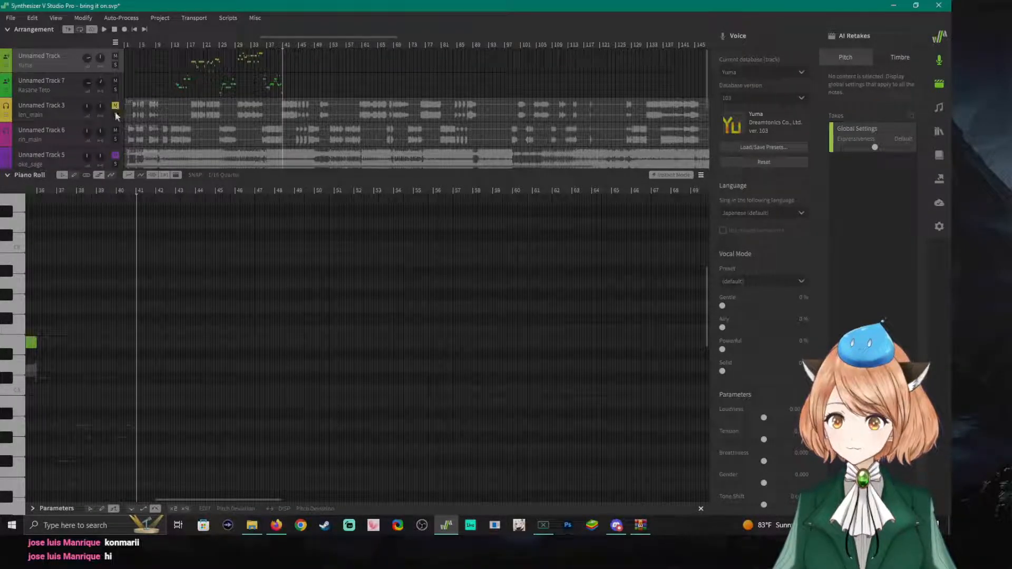
key(space)
key(space)
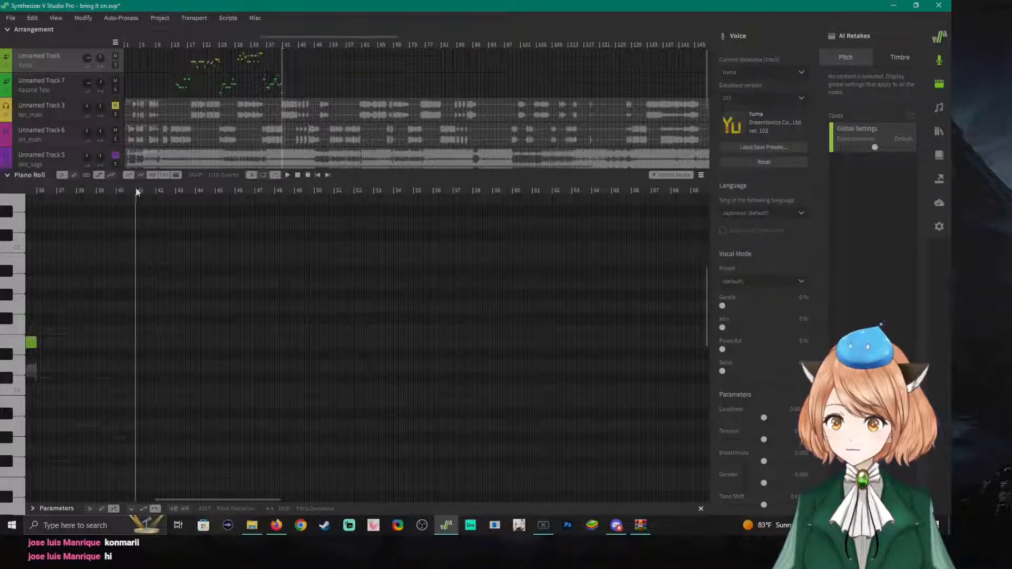
click(116, 105)
click(115, 130)
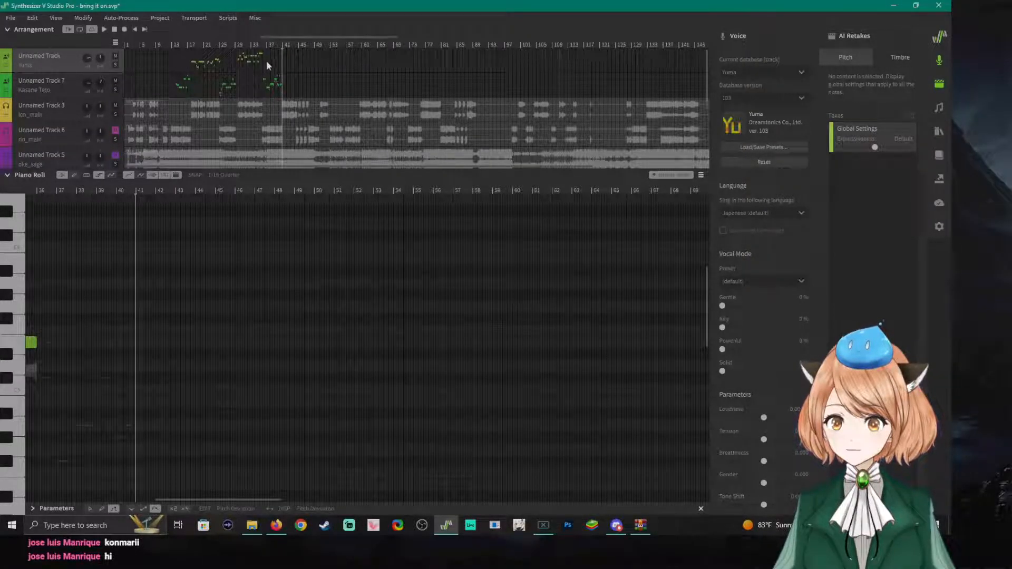
Play the reference from bar 41 and find the pitch of the phrase's first note on the piano keyboard.
scroll(153, 379, down, 3)
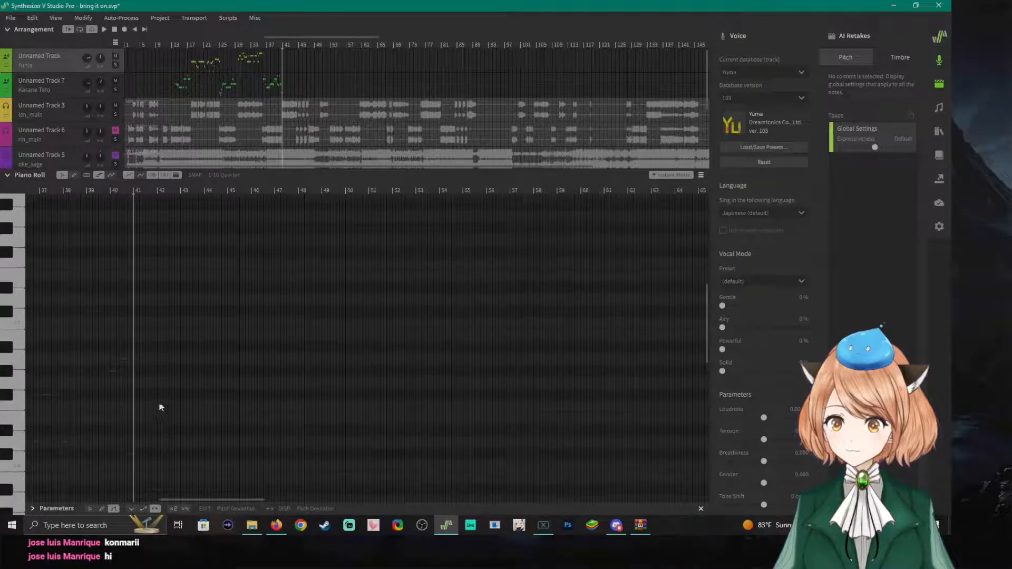
ctrl+scroll(152, 327, up, 5)
ctrl+scroll(151, 323, up, 4)
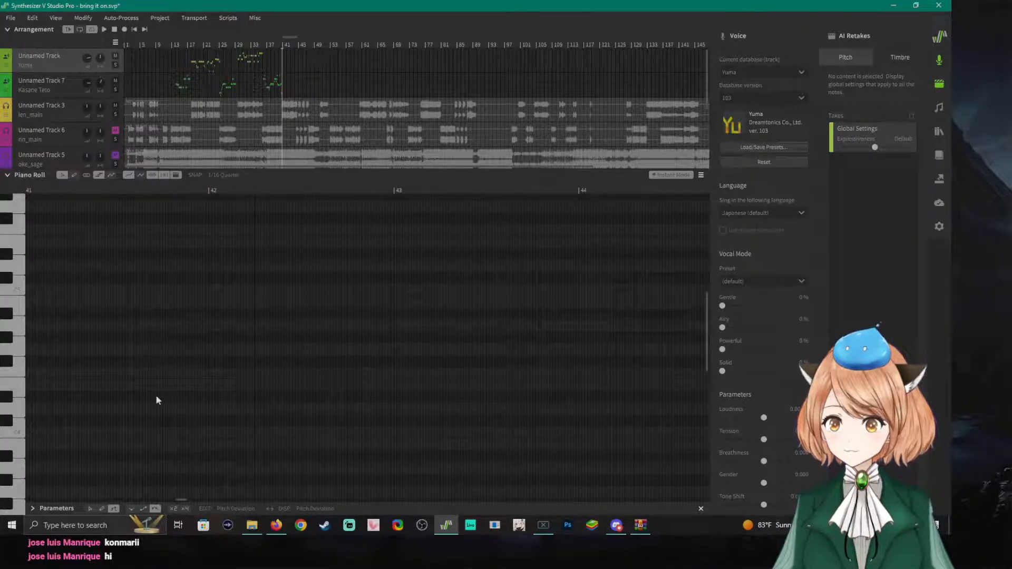
drag(182, 499, 175, 503)
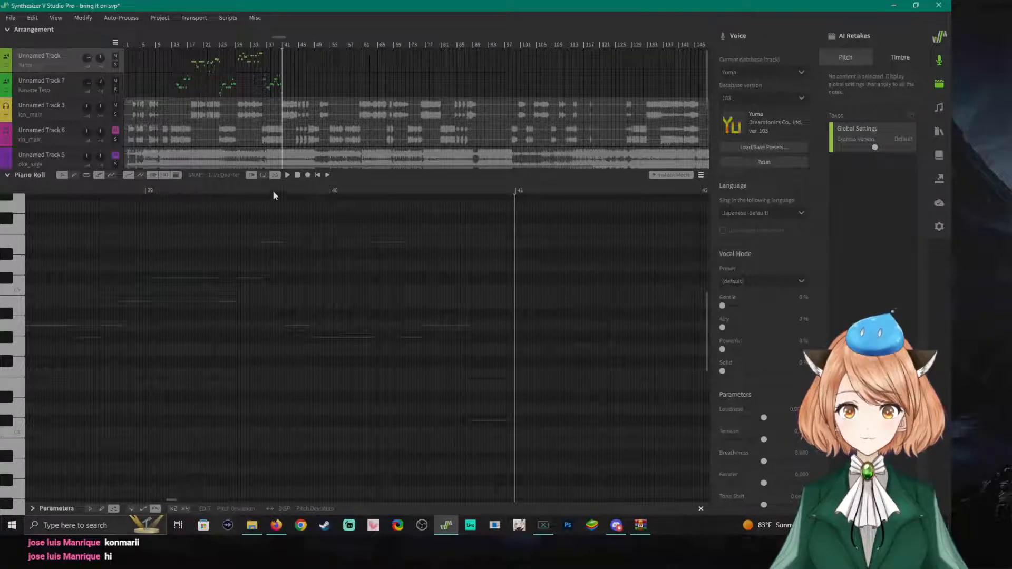
click(287, 174)
key(space)
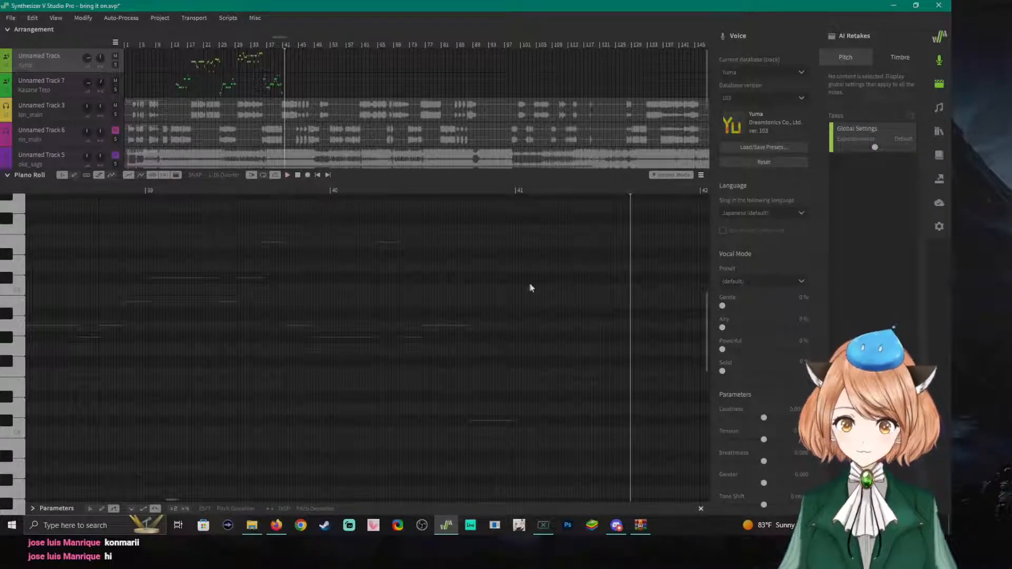
click(16, 352)
mouse_move(17, 355)
mouse_down()
mouse_move(13, 386)
mouse_move(7, 370)
mouse_up()
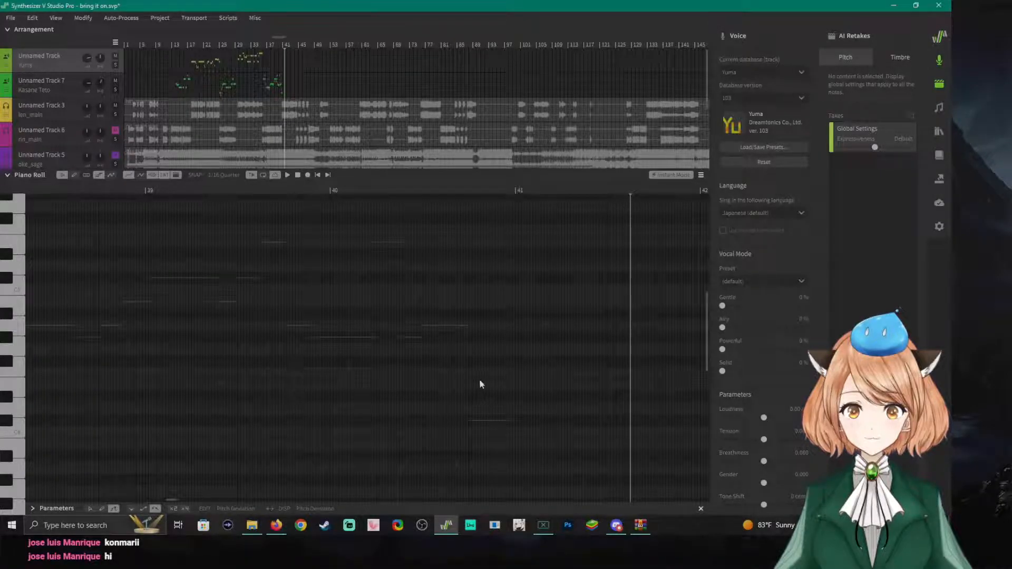
Add a note at the start of bar 41, check it against the reference, and set its lyric to "pa".
click(520, 363)
drag(533, 368, 529, 368)
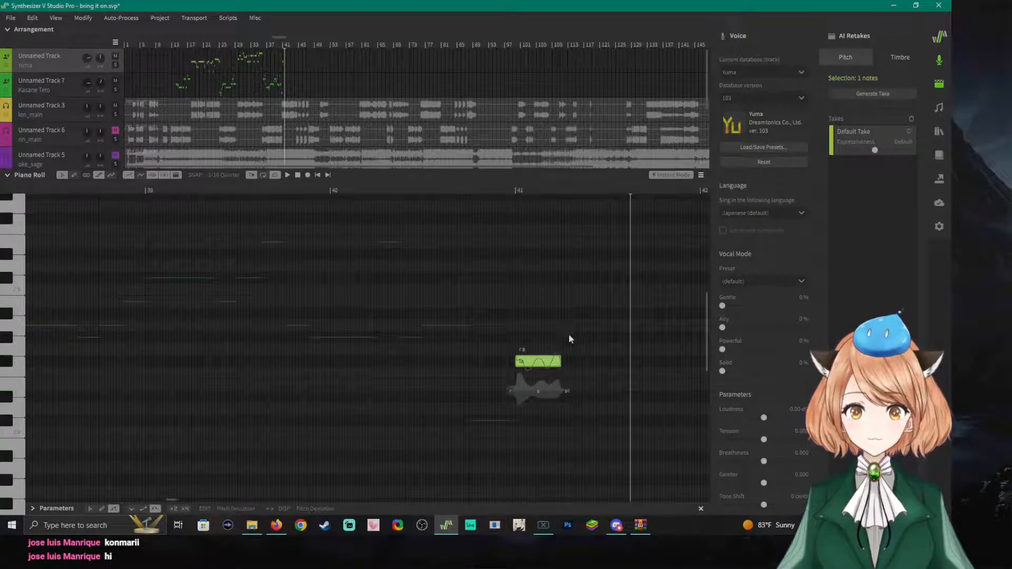
click(493, 191)
key(space)
key(space)
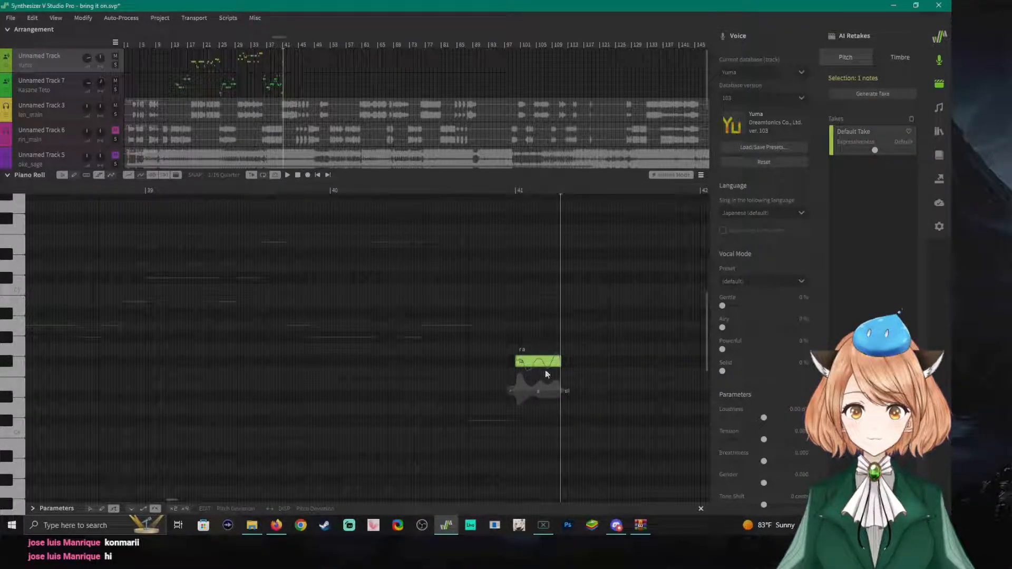
double_click(532, 365)
text(pa)
key(Return)
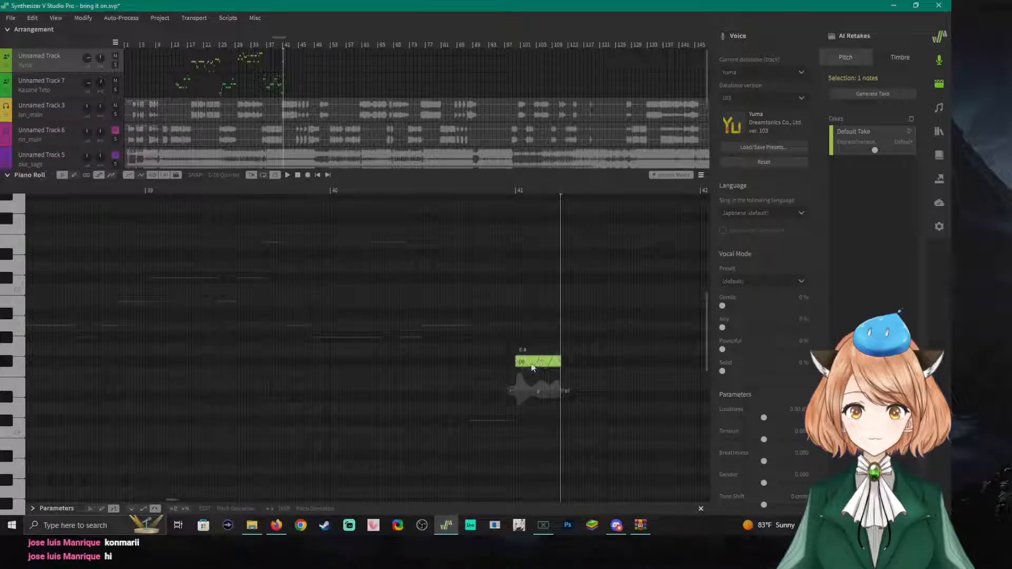
Shorten the first "pa" note to half a beat and add a second half-beat "pa" directly after it, then audition both.
ctrl+scroll(574, 368, up, 3)
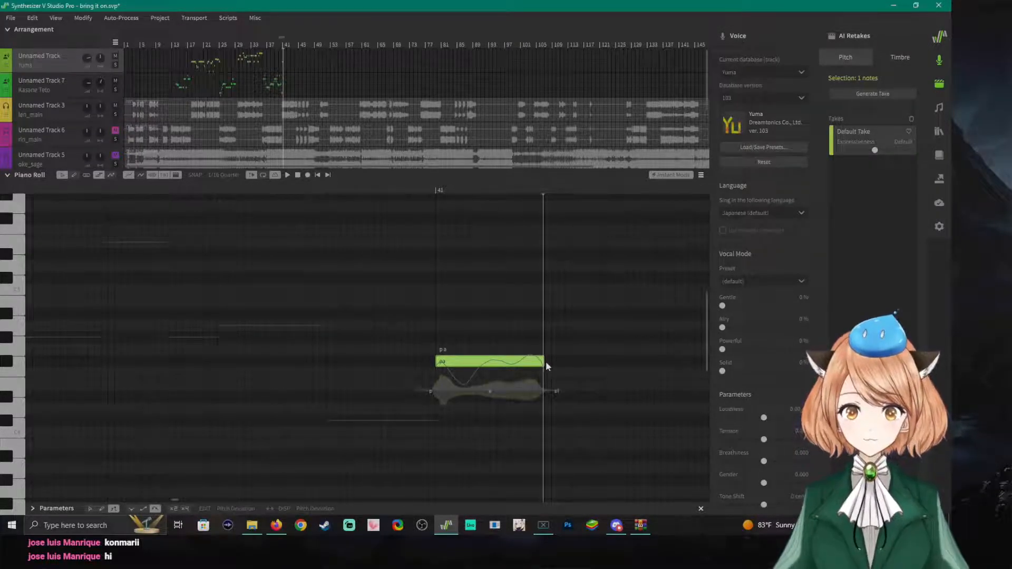
drag(543, 362, 507, 369)
double_click(499, 364)
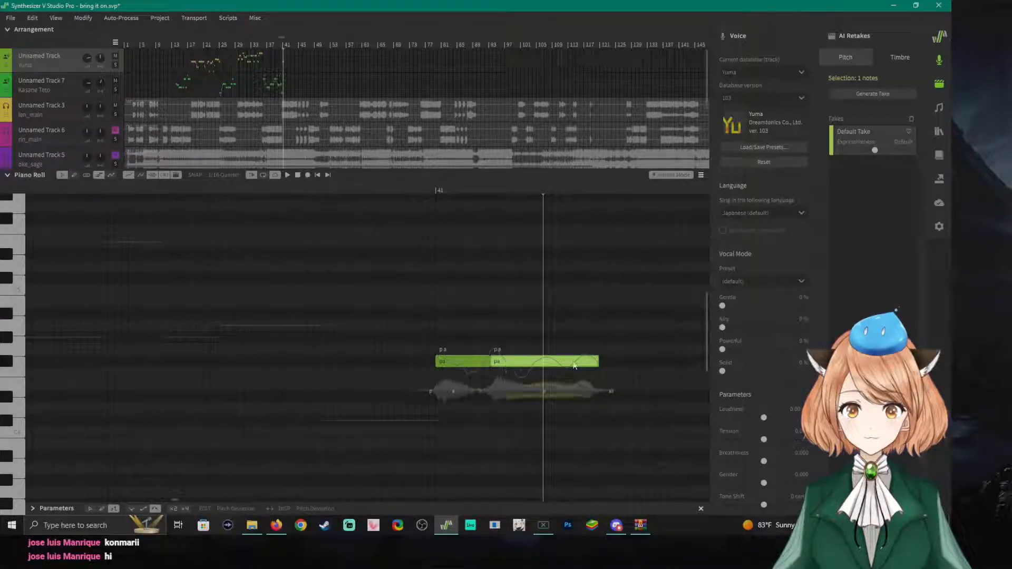
drag(596, 362, 543, 362)
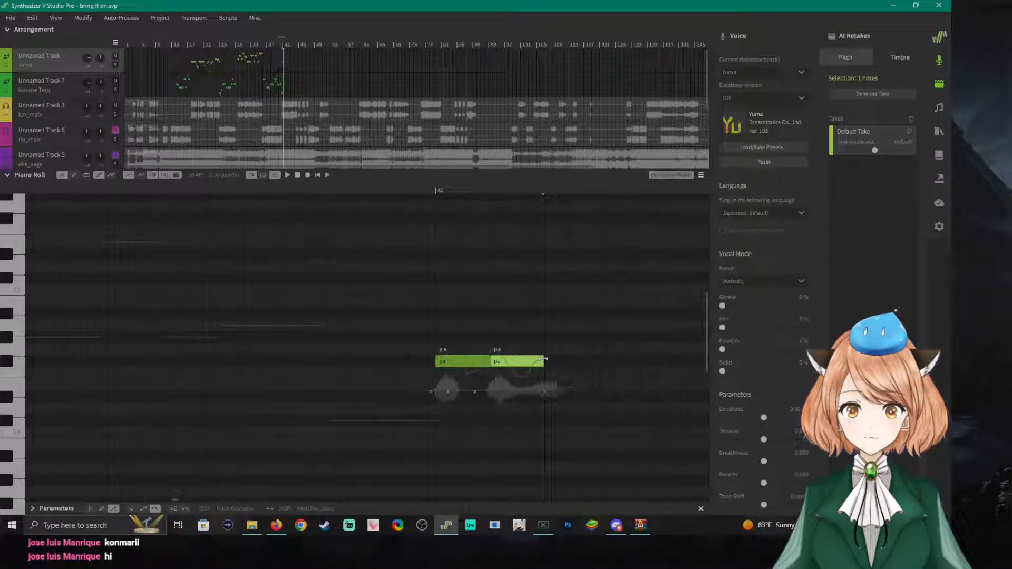
click(363, 189)
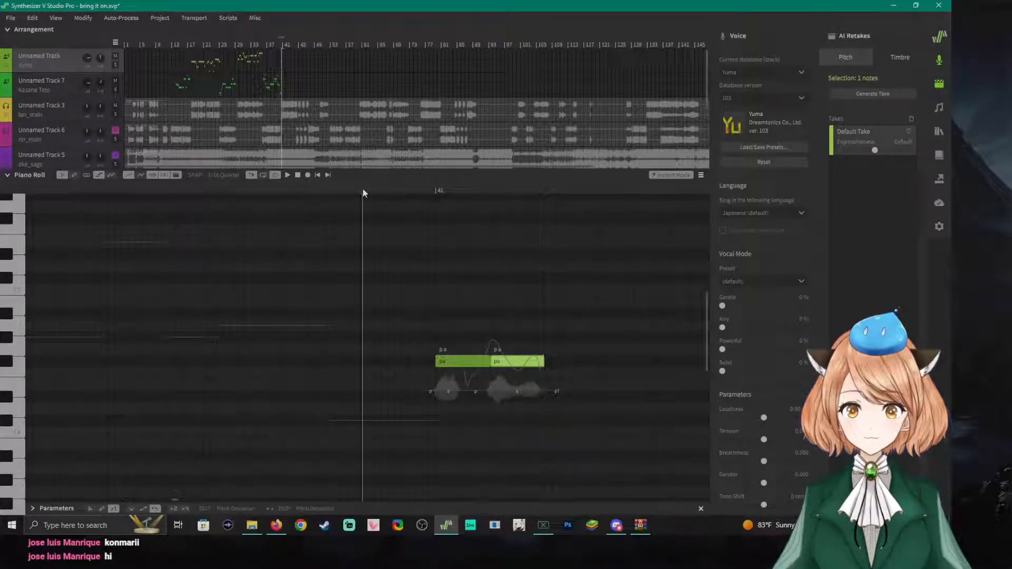
key(space)
key(space)
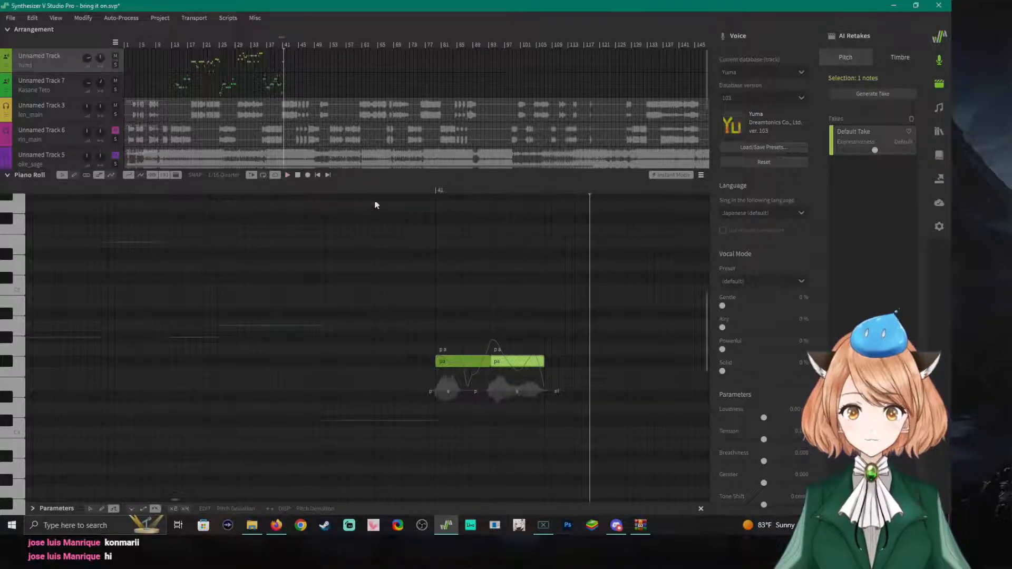
Move the second "pa" note to beat 2 of bar 41 and lengthen the first "pa" note to meet it.
drag(498, 364, 553, 366)
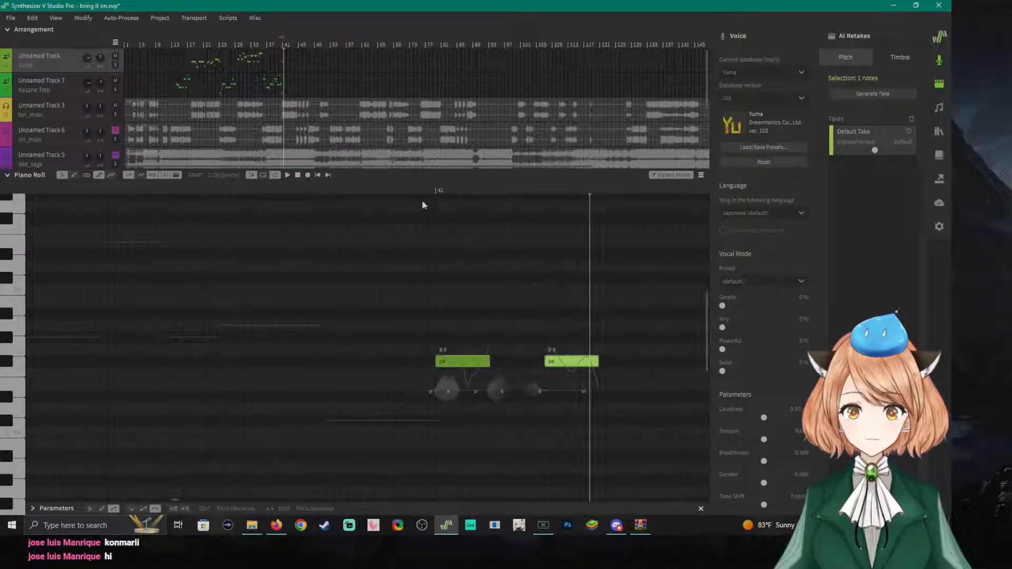
click(432, 191)
key(space)
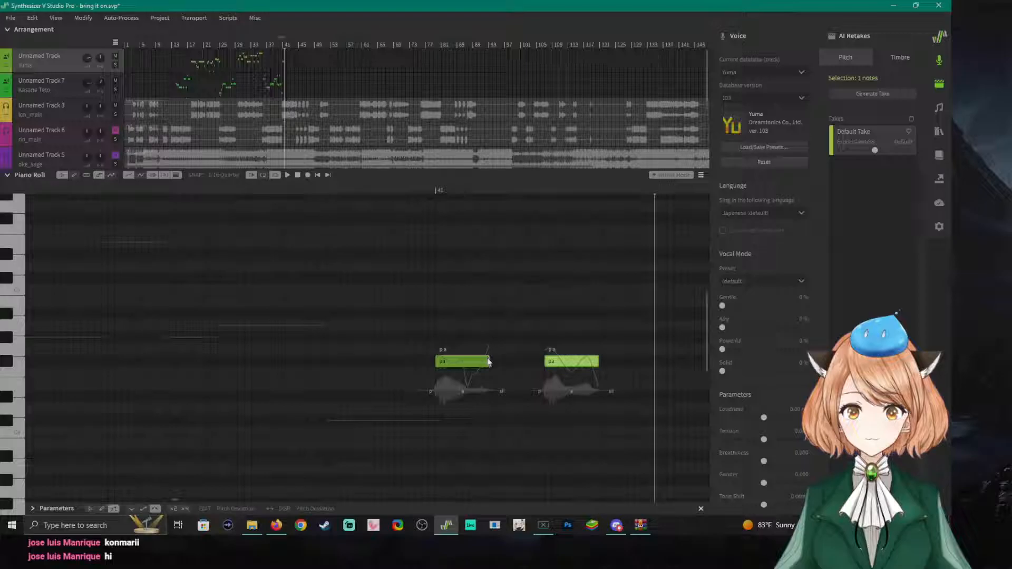
drag(490, 361, 541, 361)
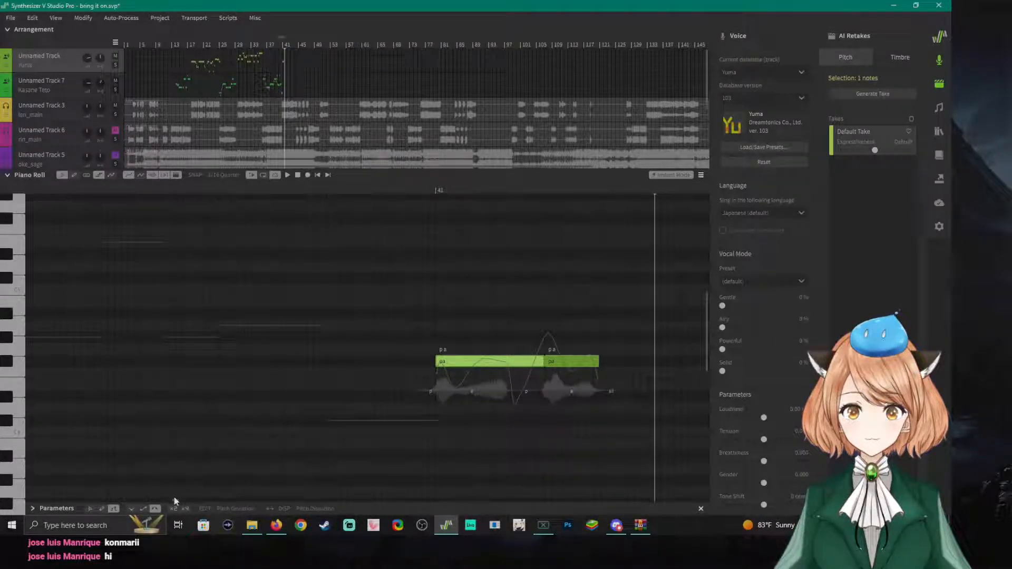
Lengthen the second "pa" note to one full beat and play the phrase back from just before bar 41.
drag(175, 499, 179, 500)
drag(130, 365, 187, 368)
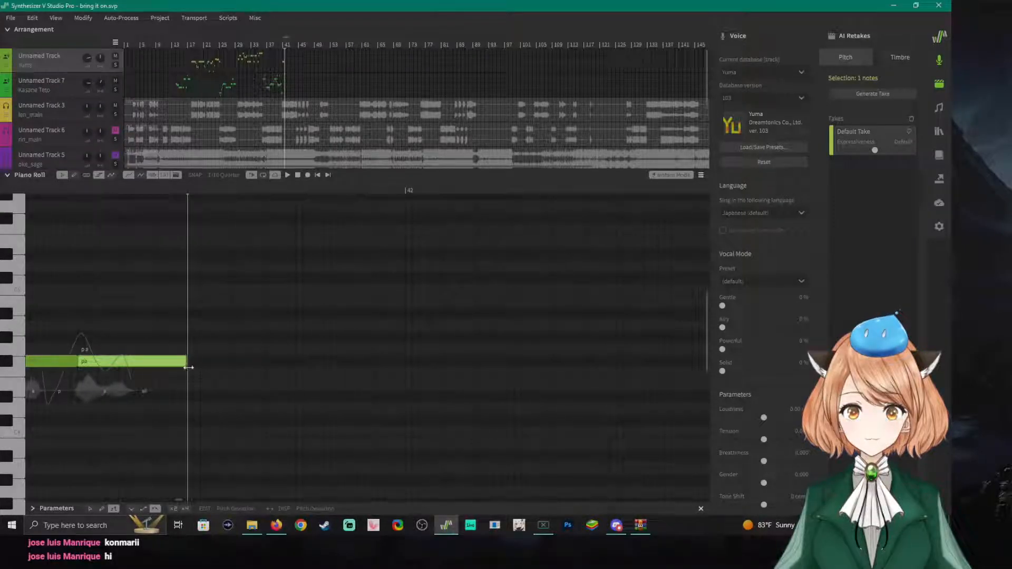
click(81, 191)
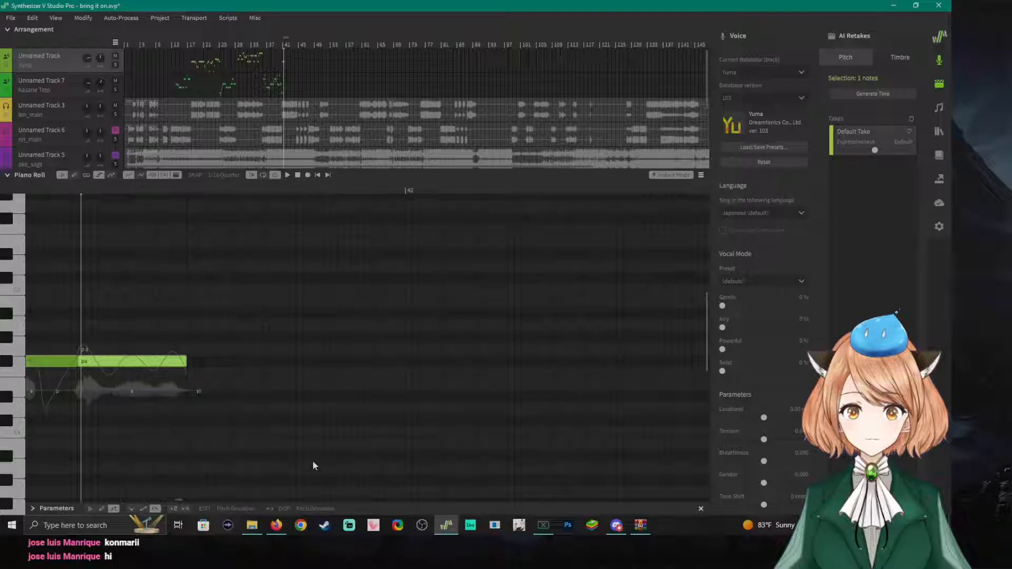
scroll(178, 498, right, 2)
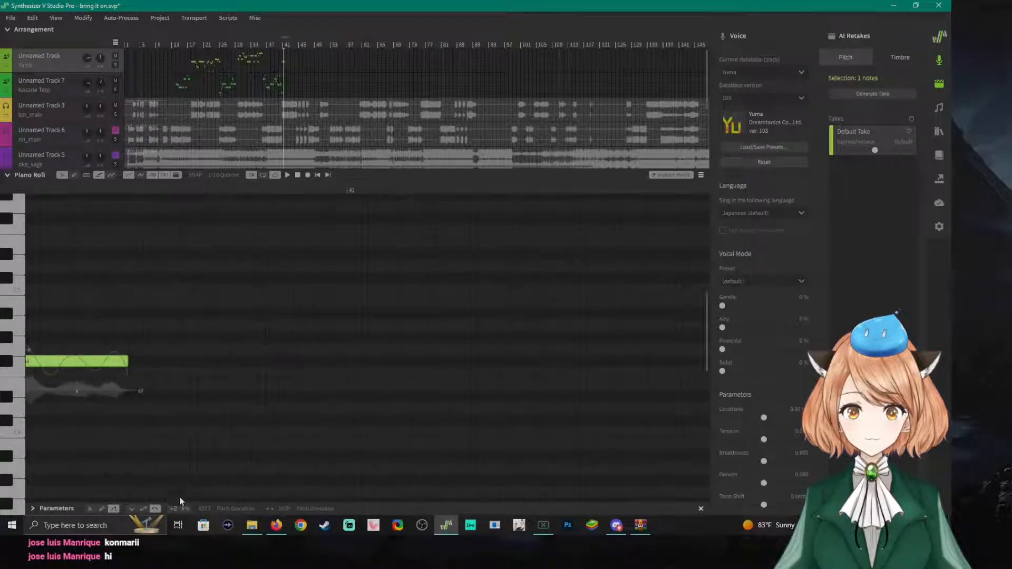
scroll(179, 499, left, 2)
scroll(179, 499, up, 2)
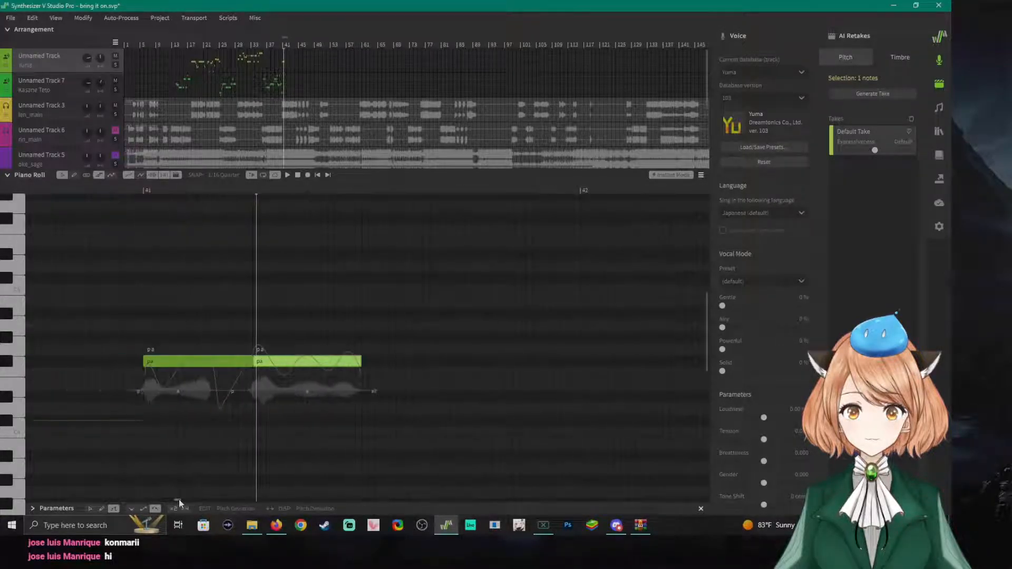
click(106, 190)
key(space)
key(space)
Add a third "pa" note at the same pitch on beat 3, audition it, and shorten it to slightly over half a beat.
double_click(368, 361)
drag(378, 362, 372, 362)
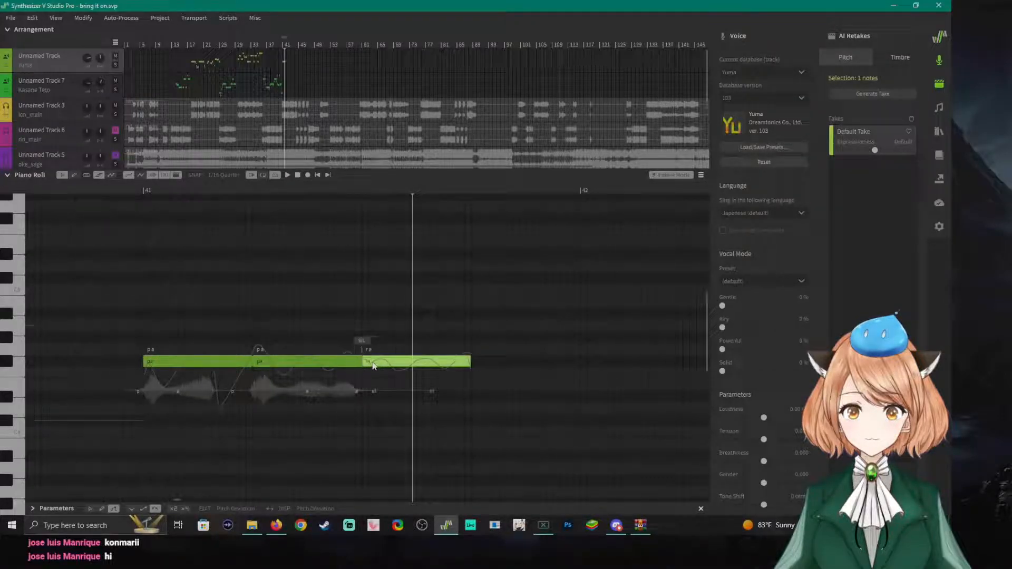
double_click(373, 362)
key(Return)
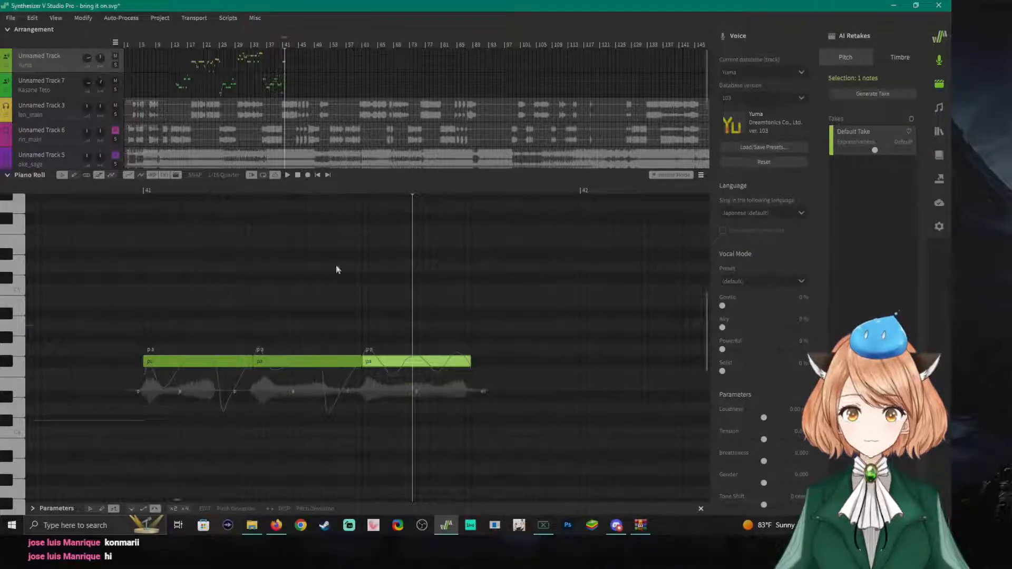
click(111, 191)
key(space)
key(space)
drag(470, 362, 420, 364)
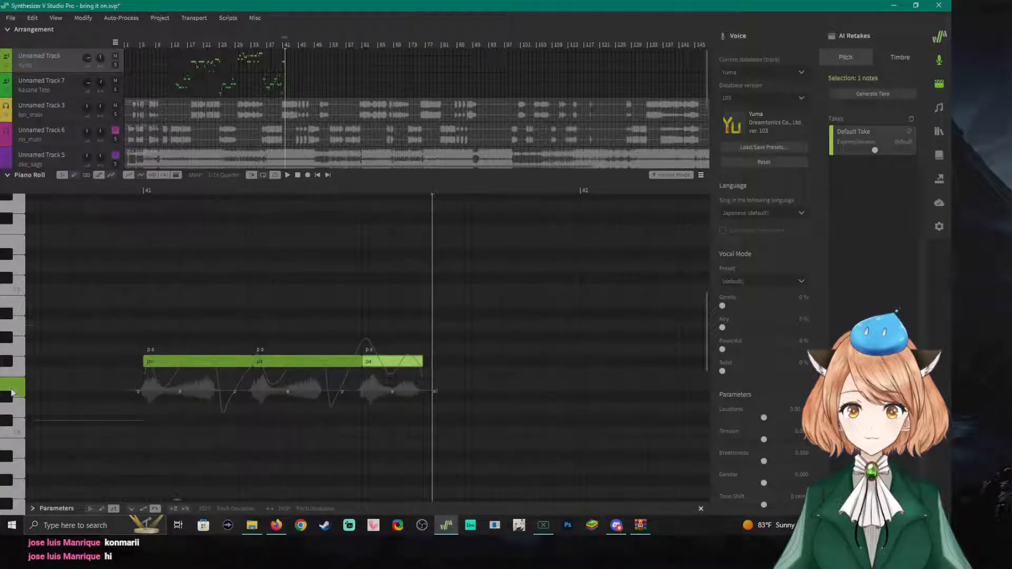
Add a note two semitones lower, directly after the third "pa" note, with the lyric "ka".
double_click(424, 388)
double_click(440, 387)
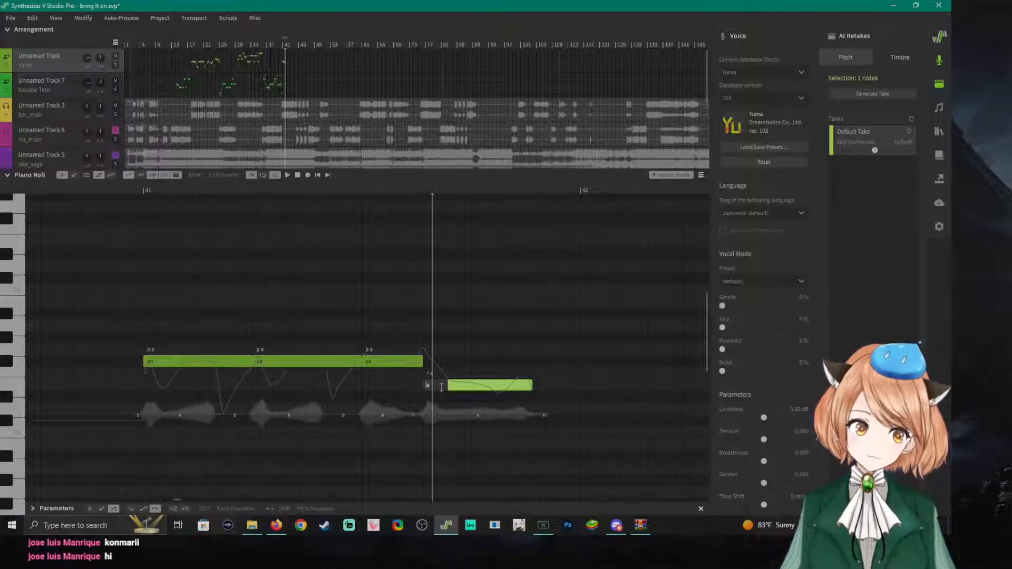
text(ka)
key(Return)
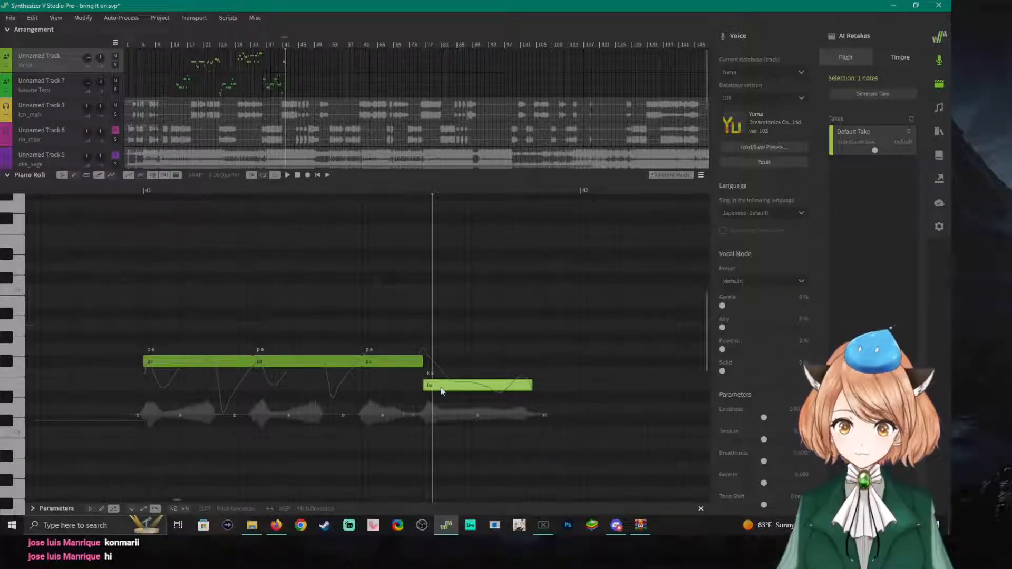
Shorten the "ka" note to slightly under half a beat and add a one-beat "wa" note directly after it, two semitones higher.
drag(531, 386, 471, 385)
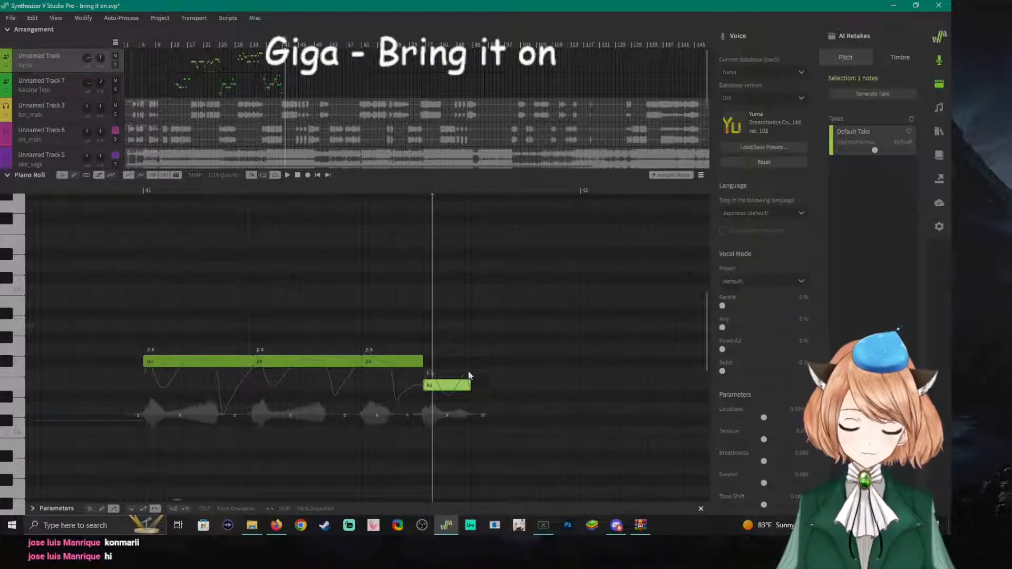
key(space)
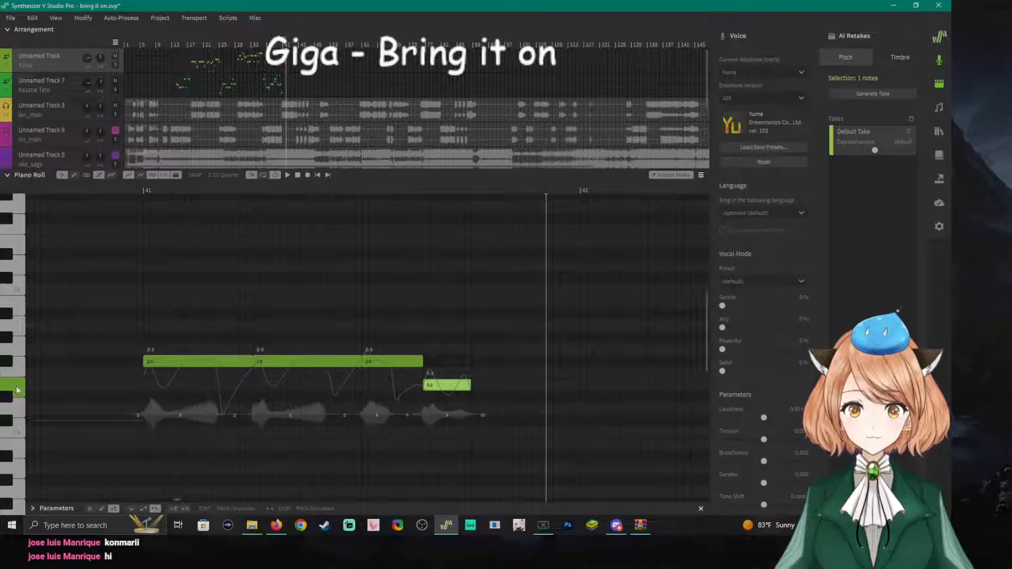
double_click(473, 362)
double_click(482, 366)
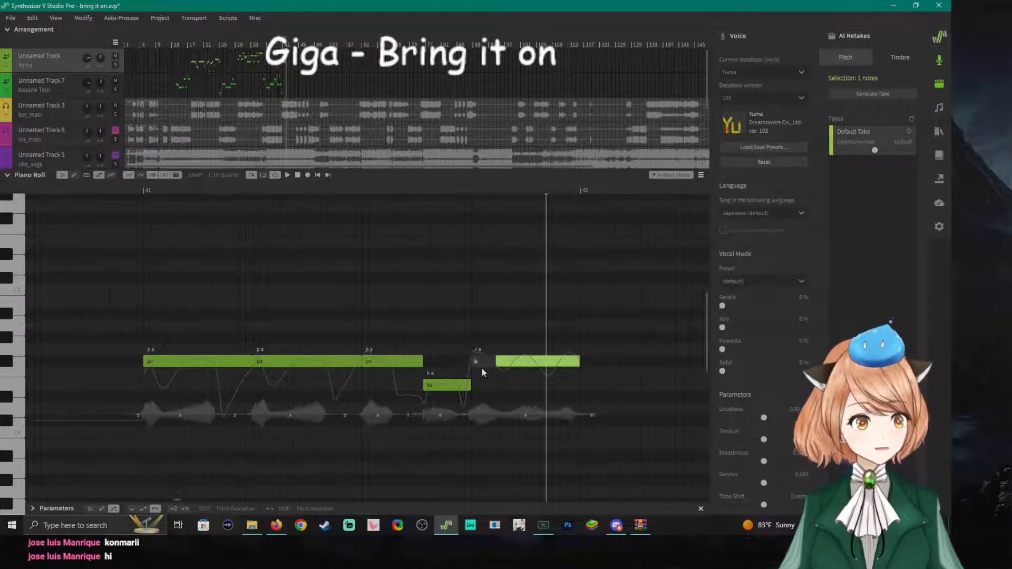
text(wa)
key(Return)
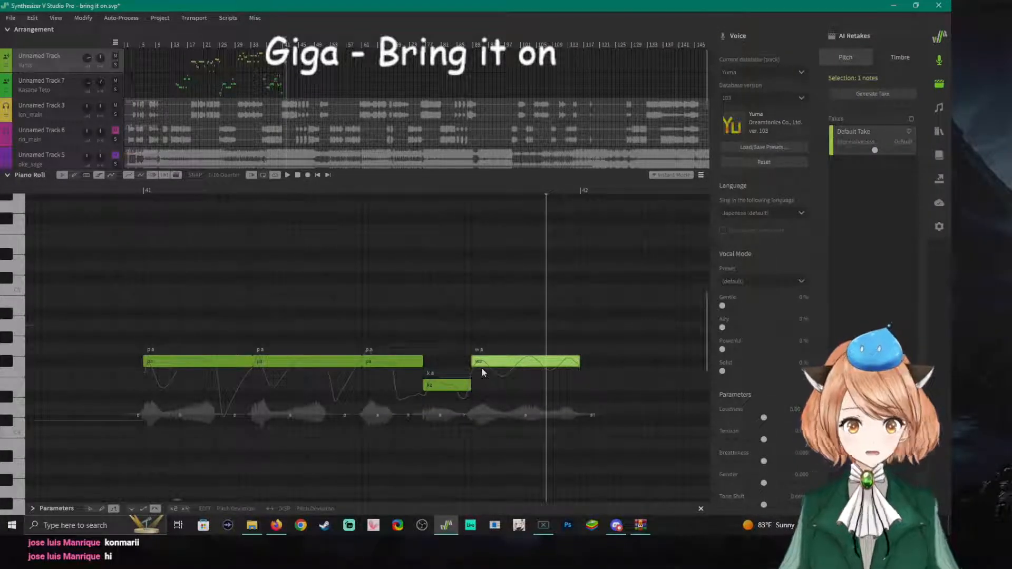
Shorten the "wa" note to half a beat and add a half-beat "ru" note two semitones higher, ending at bar 42.
drag(580, 362, 527, 362)
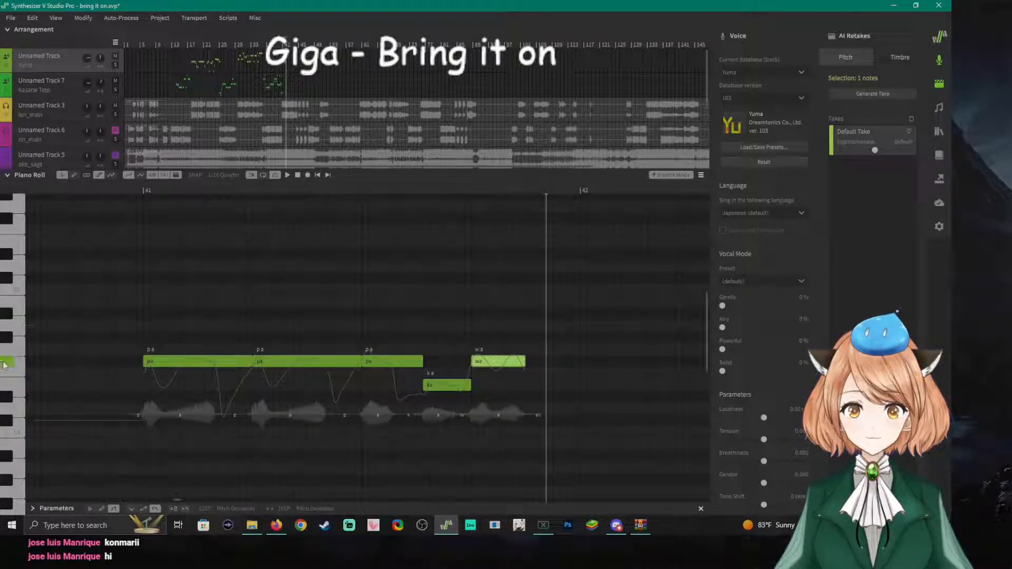
drag(526, 338, 580, 338)
double_click(554, 340)
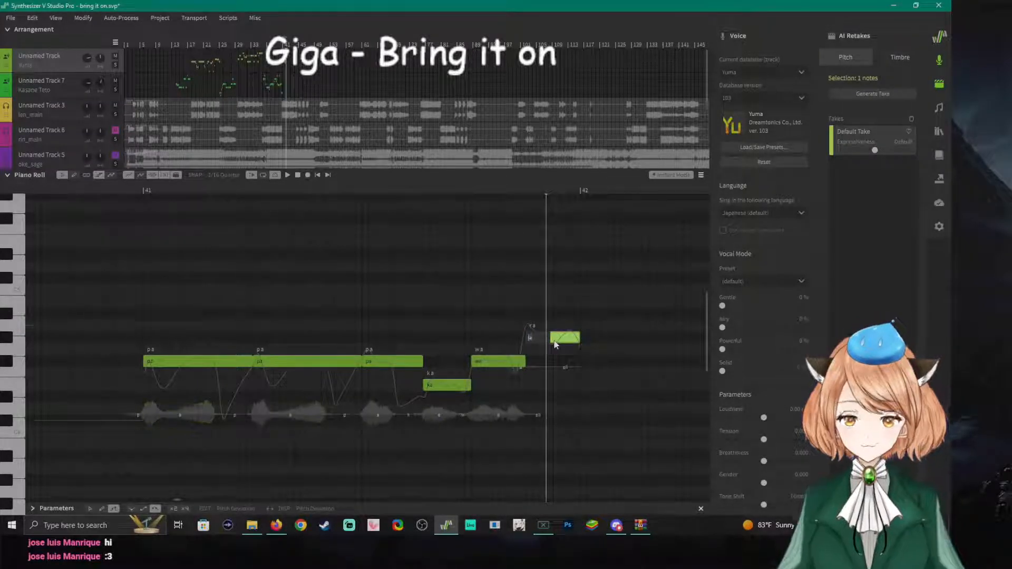
text(ru)
key(Return)
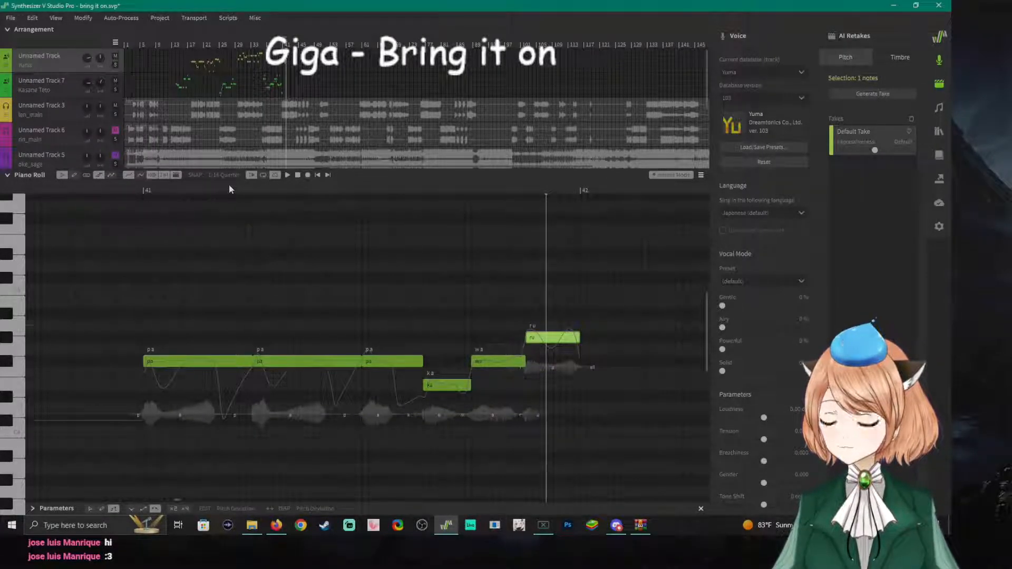
Sound out the pitch that follows "ru" and add a one-beat "ji" note at the start of bar 42, one semitone higher.
click(135, 191)
key(space)
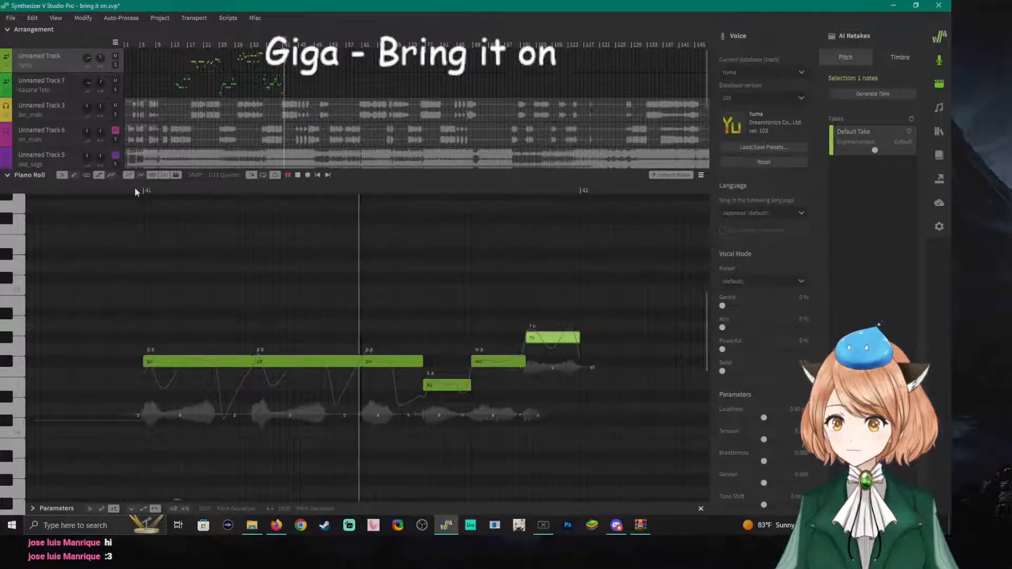
key(space)
key(space)
key(space)
click(6, 304)
click(7, 315)
click(9, 332)
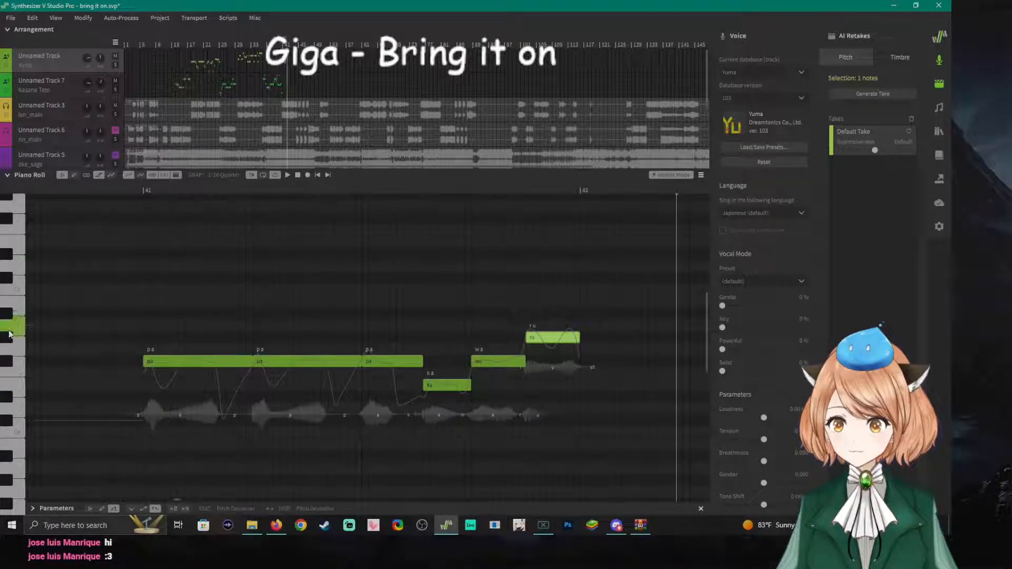
click(583, 325)
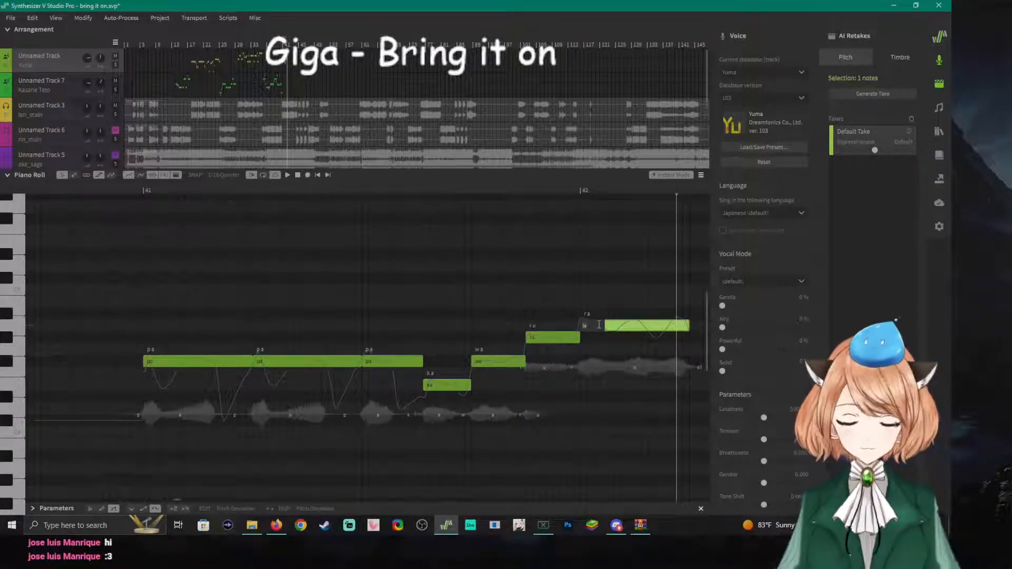
key(Return)
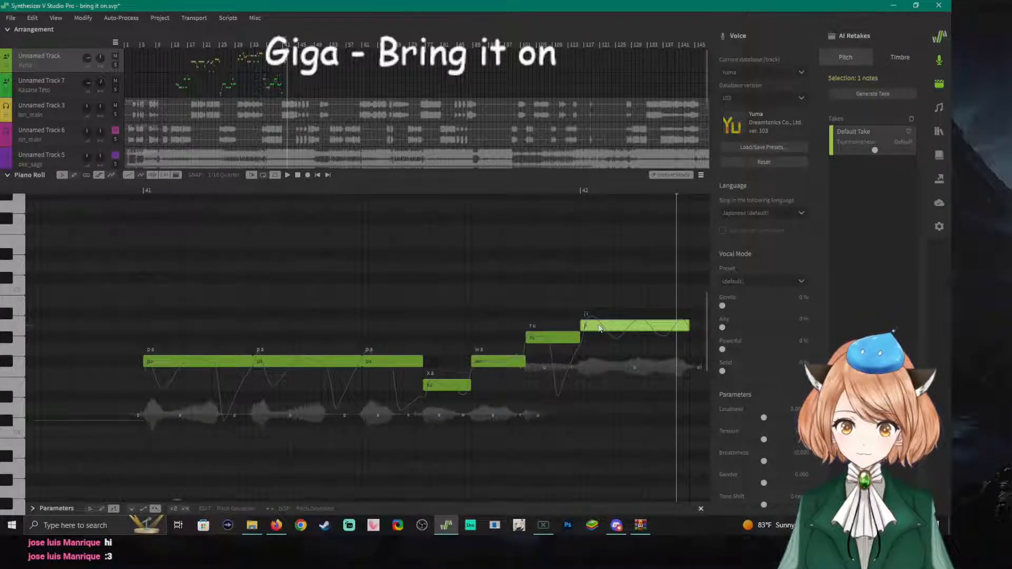
Play the phrase back and add a one-beat "da" note on beat 2 of bar 42 at the same pitch as "ji".
key(space)
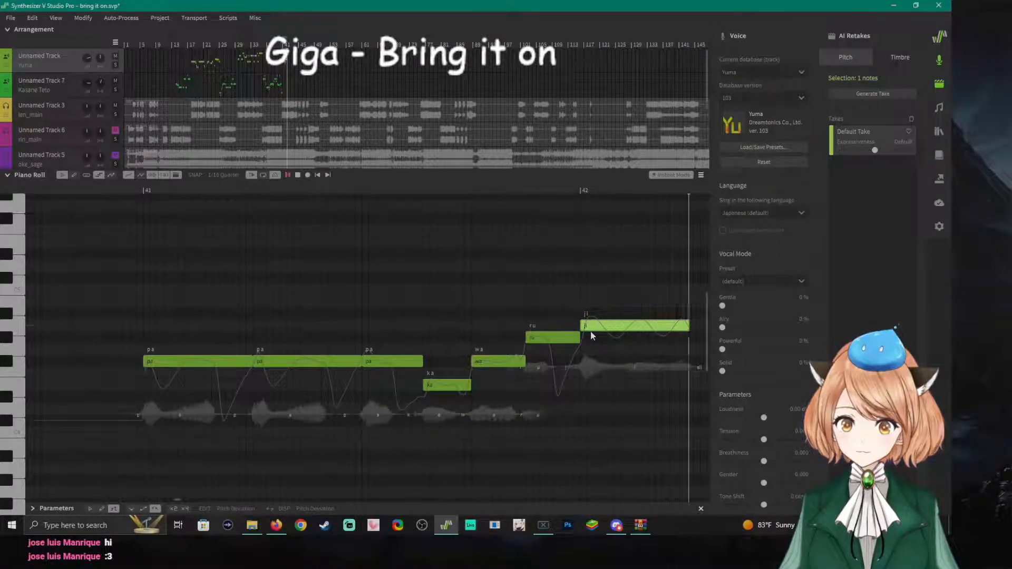
key(space)
drag(186, 499, 181, 500)
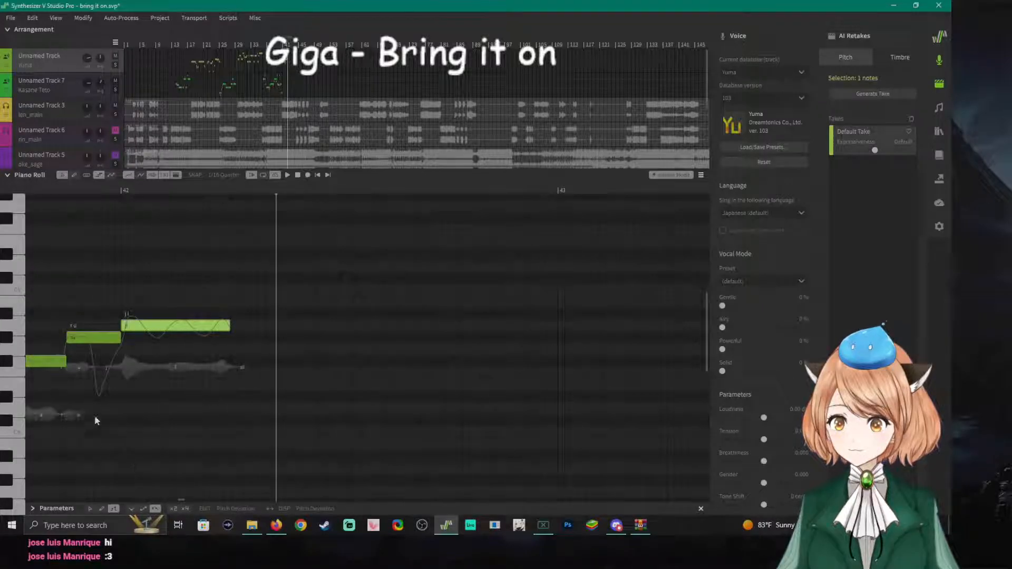
double_click(237, 327)
drag(247, 327, 242, 329)
double_click(246, 328)
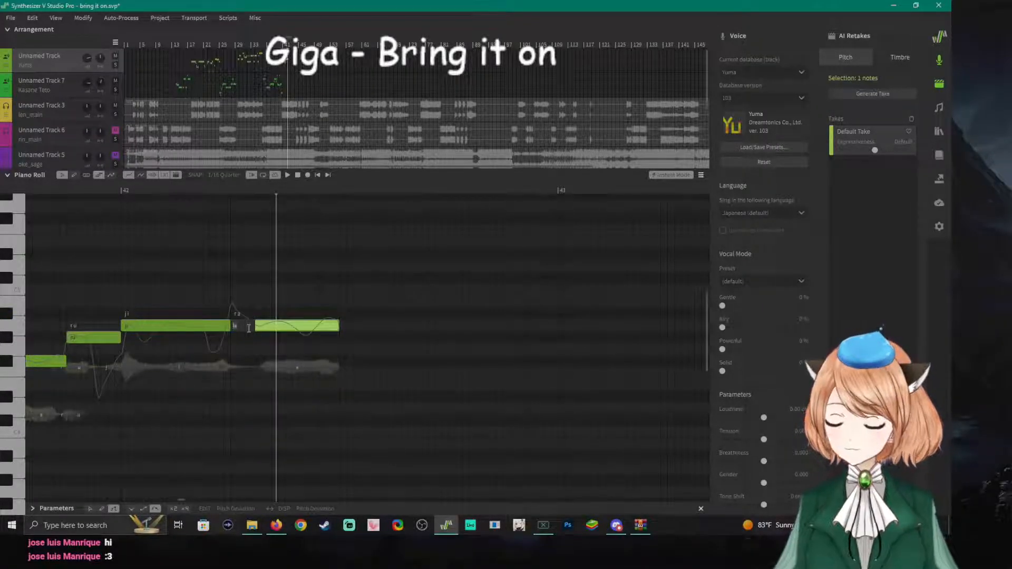
text(da)
key(Return)
Replay the end of bar 41 and add a one-beat "i" note directly after "da" at the same pitch.
click(42, 191)
key(space)
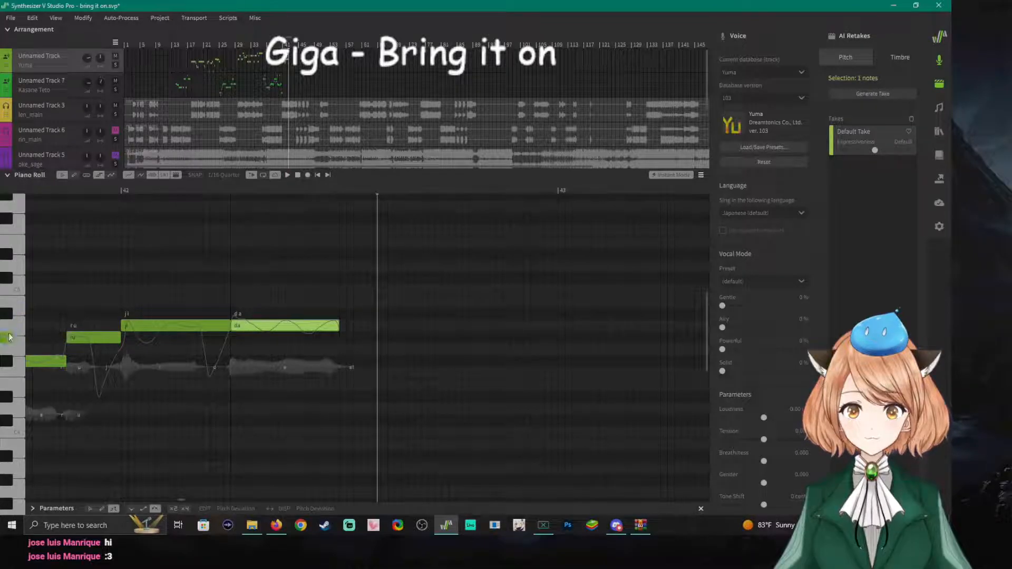
click(340, 331)
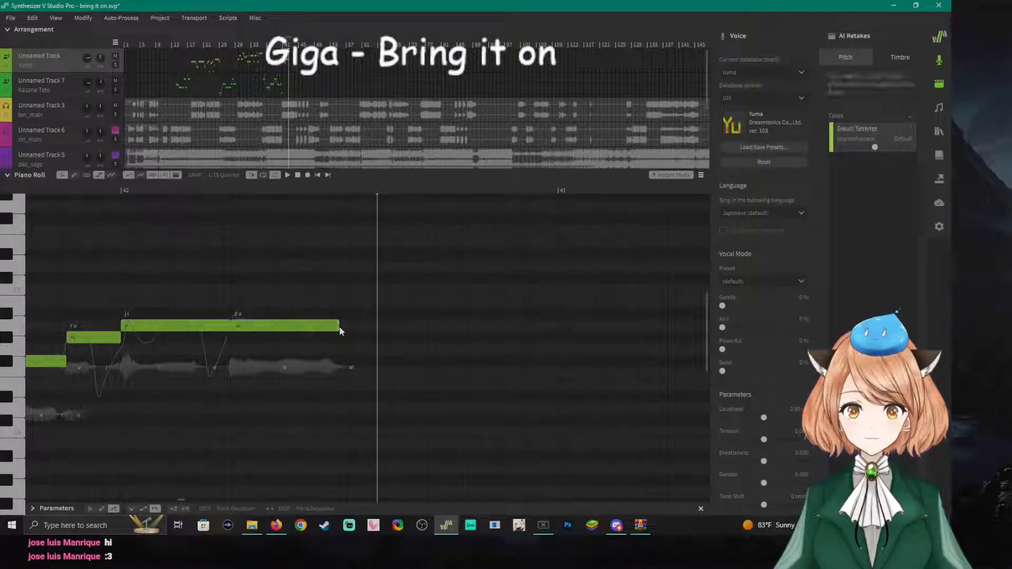
double_click(345, 330)
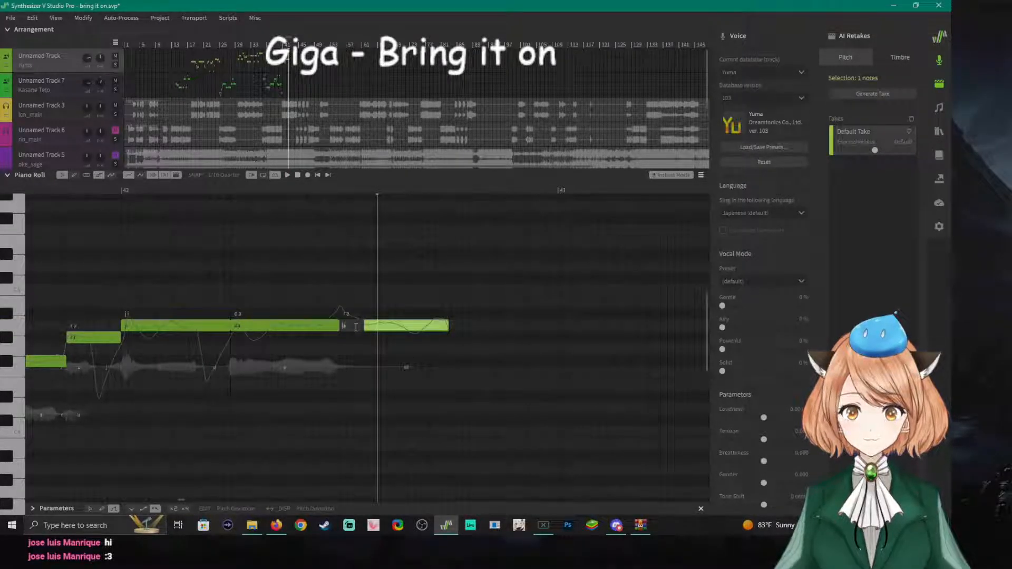
drag(356, 328, 340, 328)
scroll(248, 262, down, 2)
Replay the phrase from bar 41 and from bar 42, and shorten the "i" note to half a beat.
click(46, 192)
key(space)
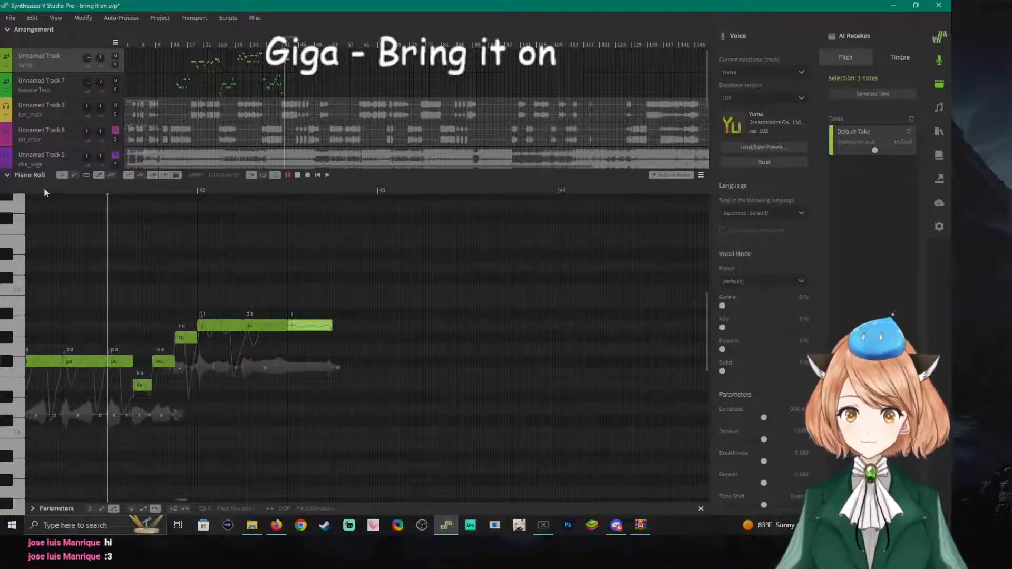
key(space)
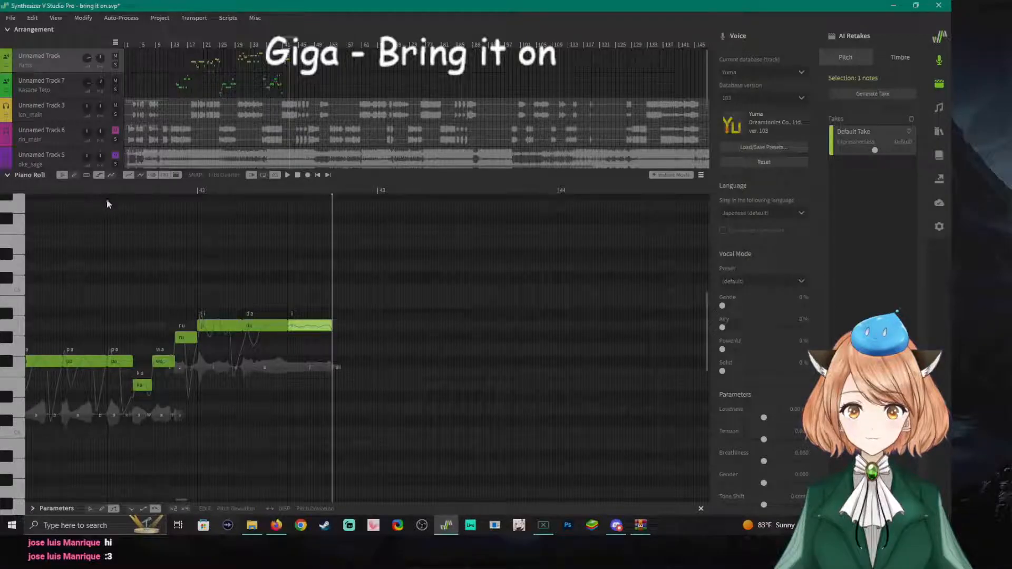
click(195, 190)
key(space)
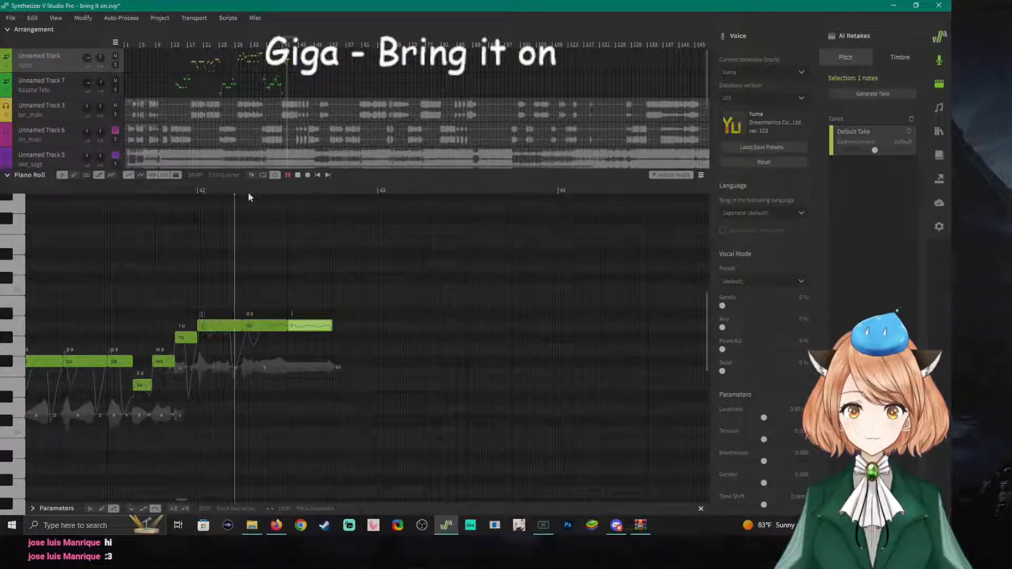
key(space)
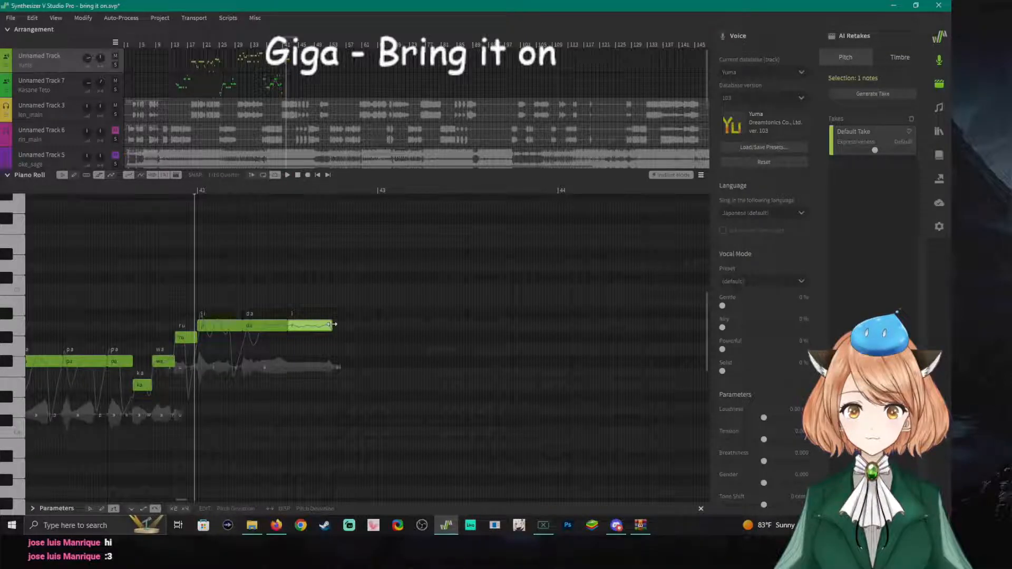
scroll(315, 327, up, 4)
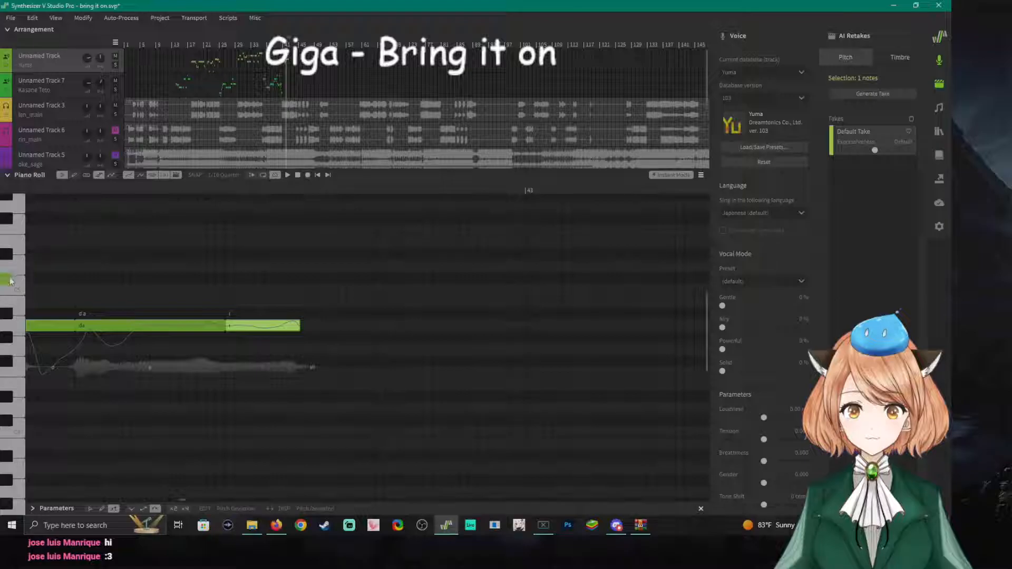
Listen from beat 3 of bar 42 and add a one-beat "wa" note directly after "i", four semitones higher.
click(242, 190)
click(229, 191)
key(space)
key(space)
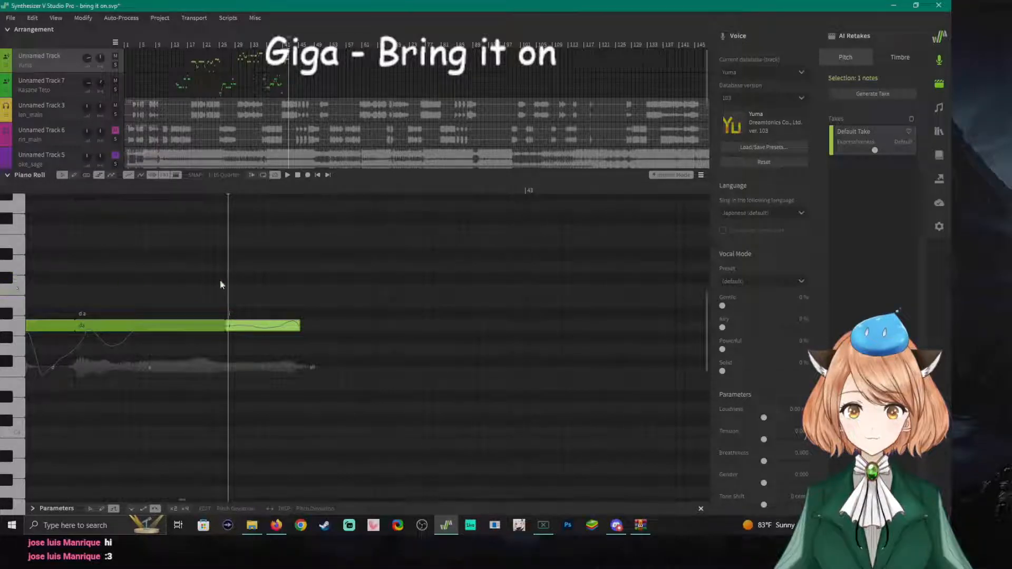
double_click(302, 277)
double_click(314, 278)
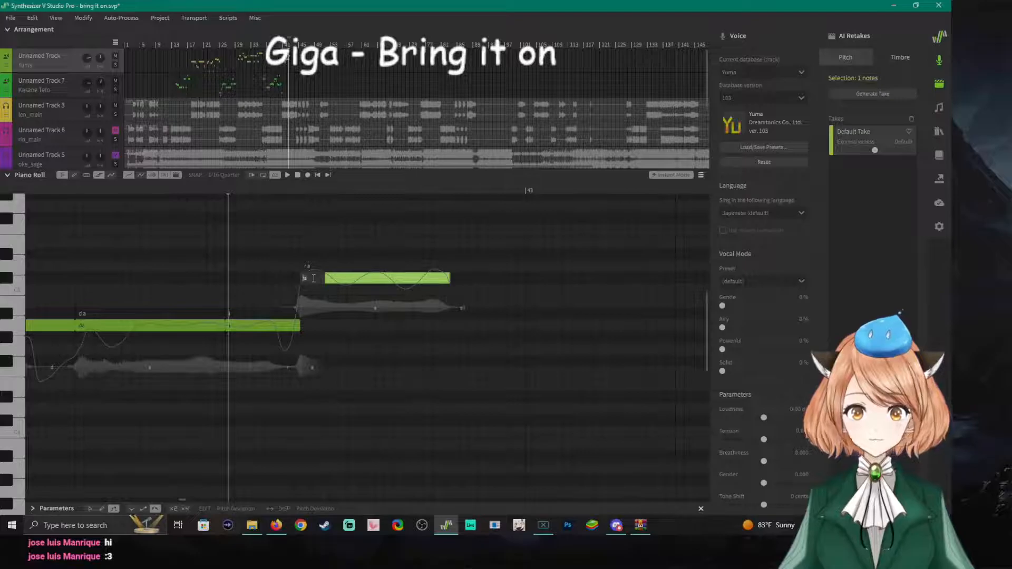
text(wa)
key(Return)
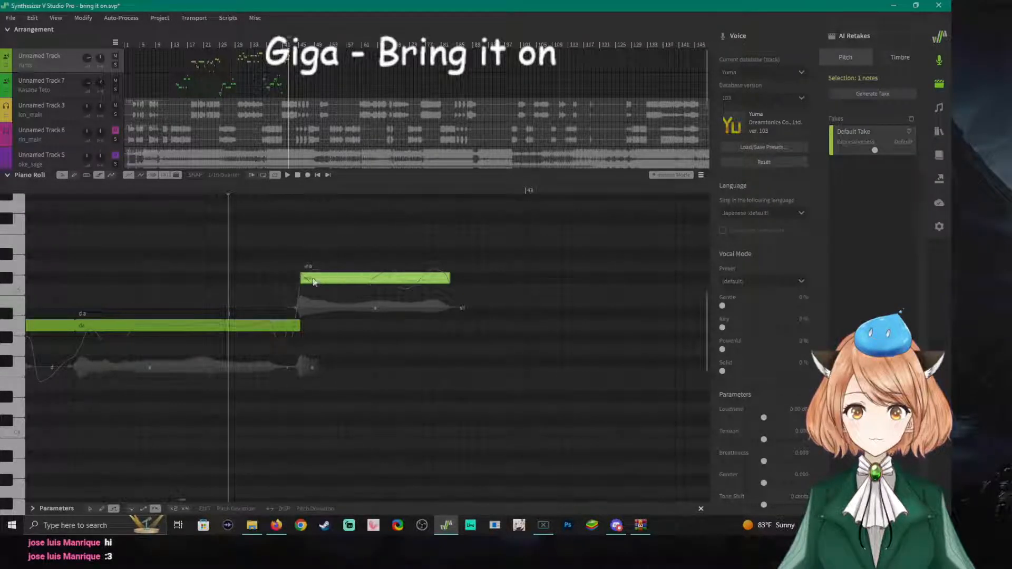
Play back from just before the "da" note and shorten the new "wa" note in bar 42 to half a beat.
click(58, 189)
key(space)
key(space)
drag(449, 276, 369, 279)
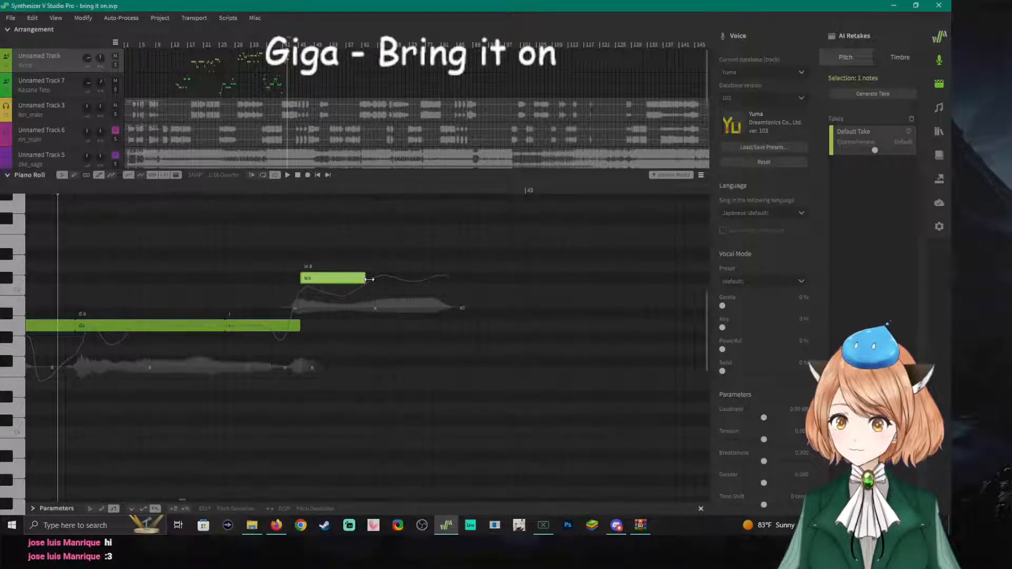
Replay bar 42 from beat 3 and sound out candidate pitches for the note that follows "wa".
click(16, 266)
click(16, 267)
click(16, 267)
click(14, 252)
click(230, 192)
key(space)
key(space)
click(16, 266)
click(7, 277)
click(7, 265)
click(9, 246)
click(11, 218)
click(10, 228)
click(10, 248)
click(15, 246)
click(17, 248)
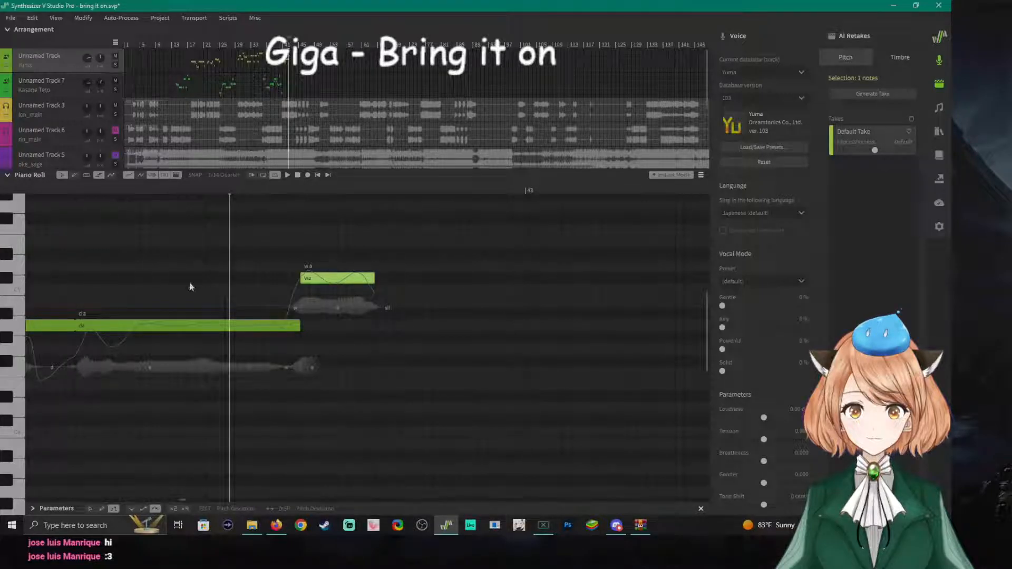
click(7, 255)
click(73, 193)
click(23, 273)
click(7, 280)
click(13, 255)
click(16, 245)
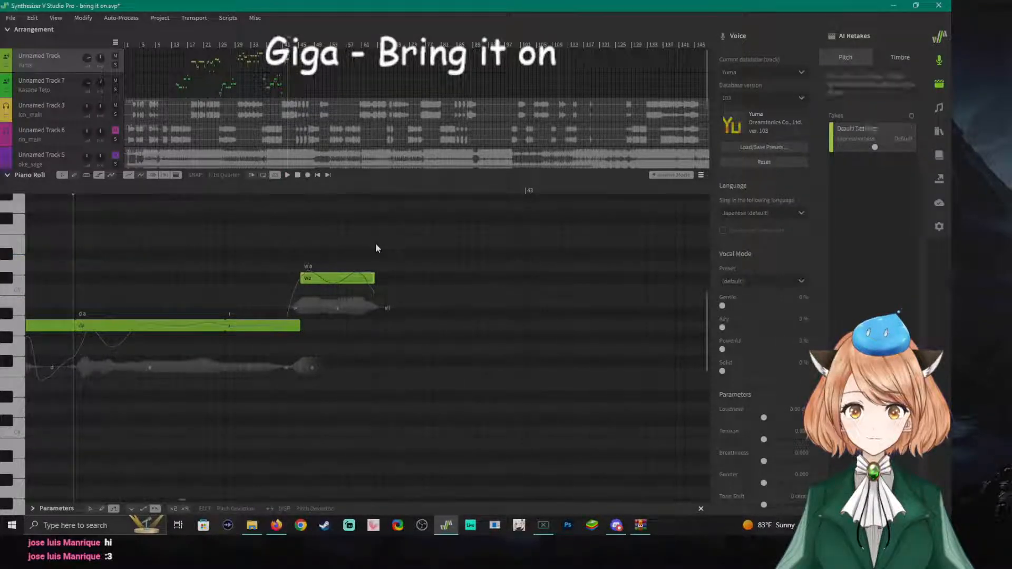
Add a "ru" note on beat 4 of bar 42, three semitones above "wa", and shorten it to slightly over half a beat.
double_click(375, 242)
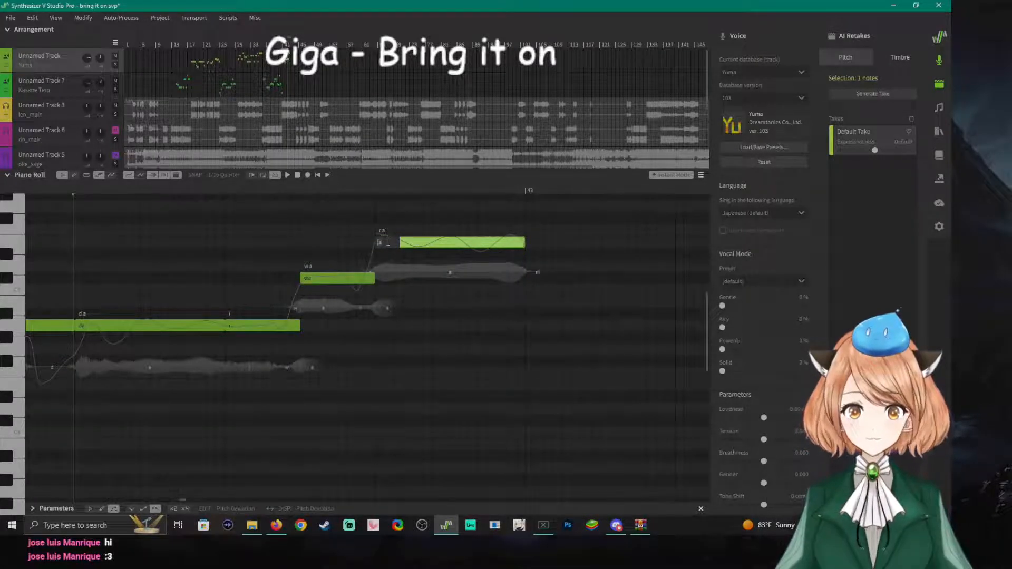
key(Return)
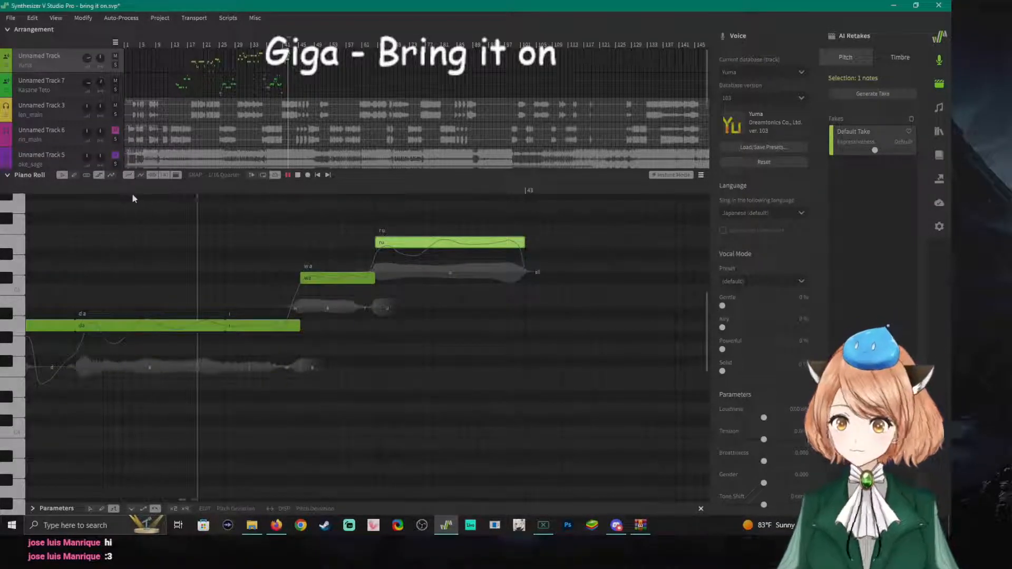
drag(524, 243, 457, 248)
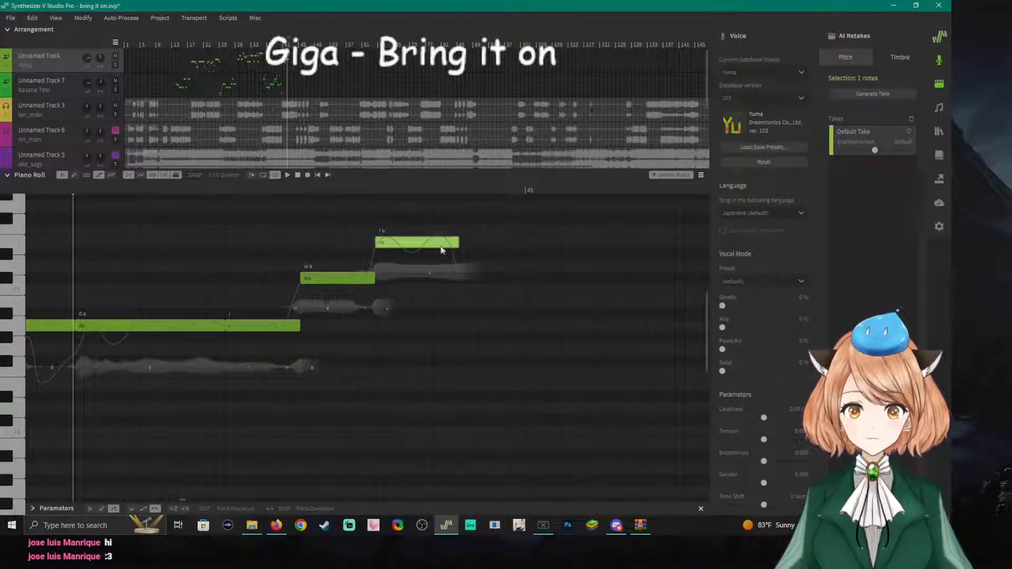
Sound out the next pitch and add an "i" note directly after "ru", two semitones higher and ending at bar 43.
click(12, 219)
click(277, 191)
key(space)
key(space)
click(16, 270)
click(4, 279)
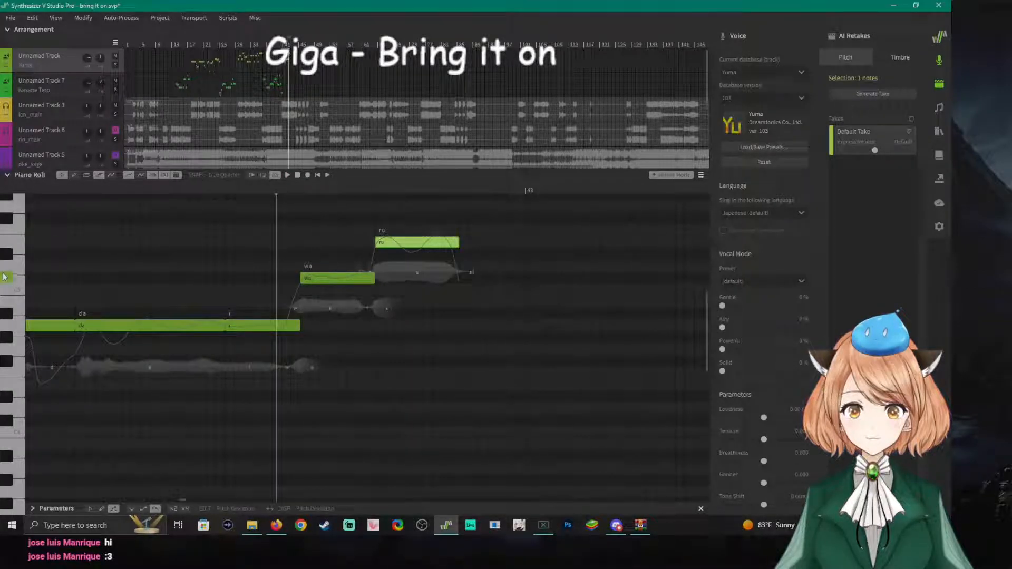
click(20, 246)
click(6, 218)
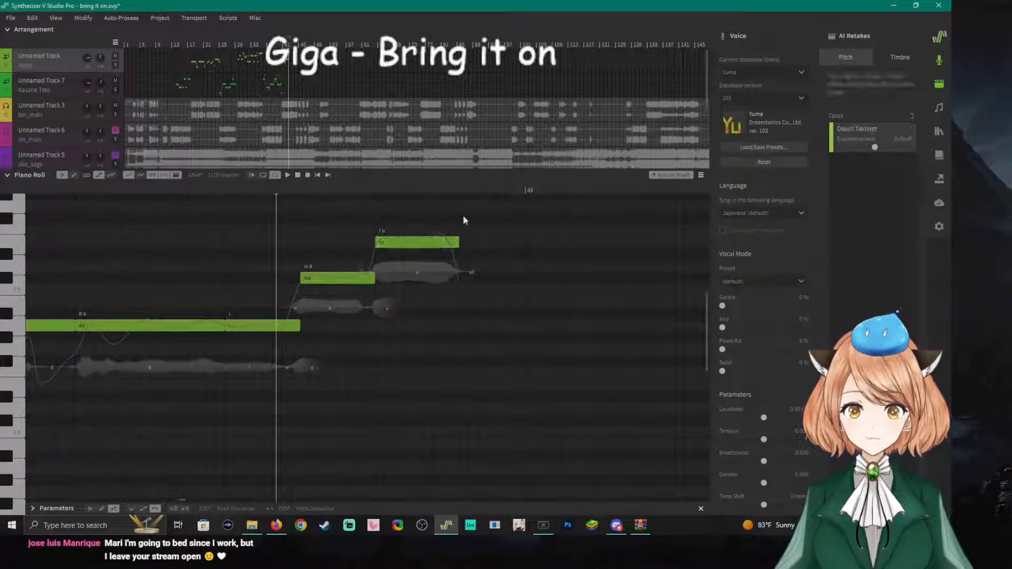
drag(463, 216, 609, 217)
text(i)
key(Return)
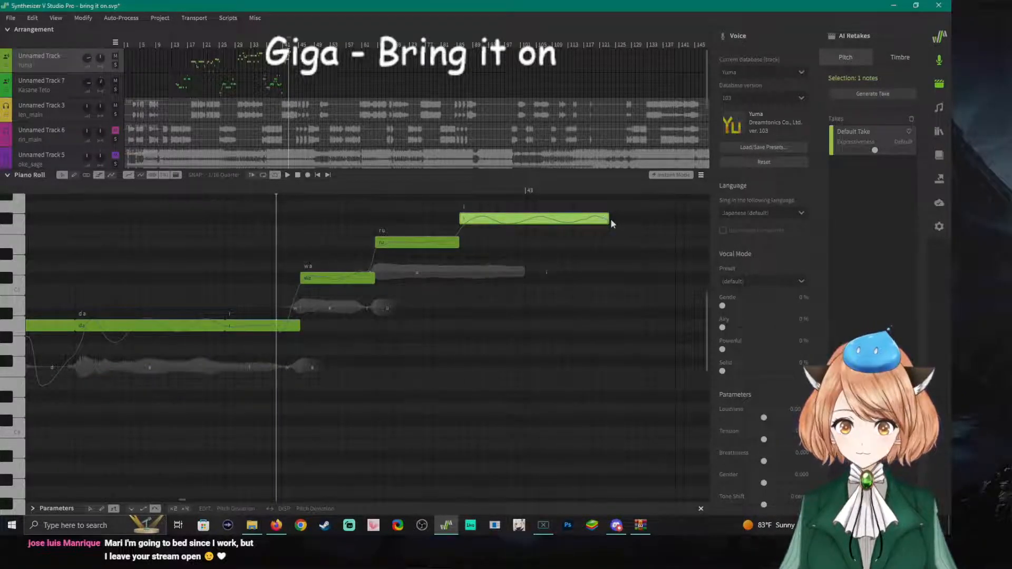
drag(611, 217, 525, 217)
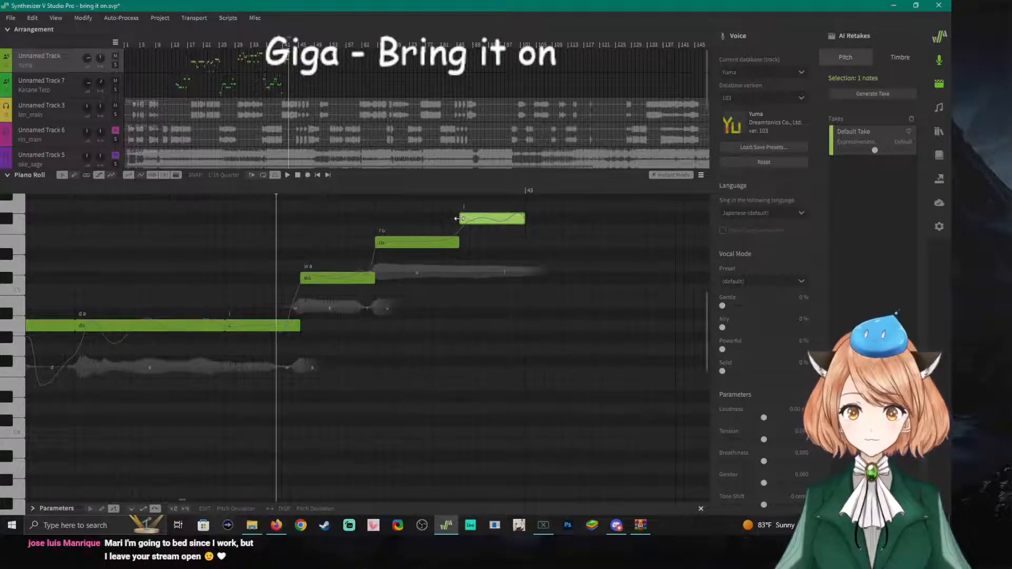
Move the boundary between "ru" and "i" earlier so each lasts half a beat, and play back the phrase from bar 42.
drag(458, 218, 451, 219)
click(212, 189)
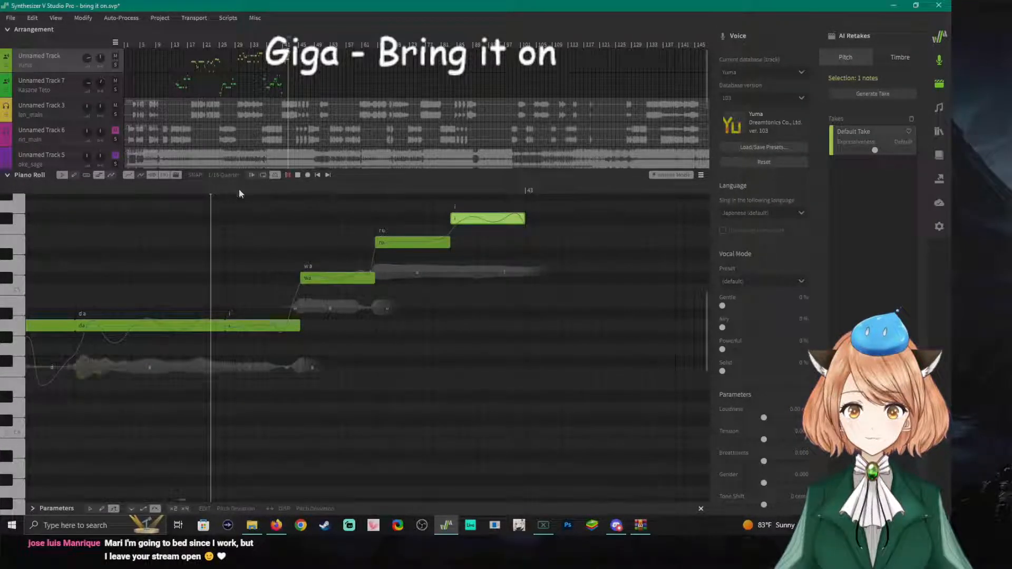
key(space)
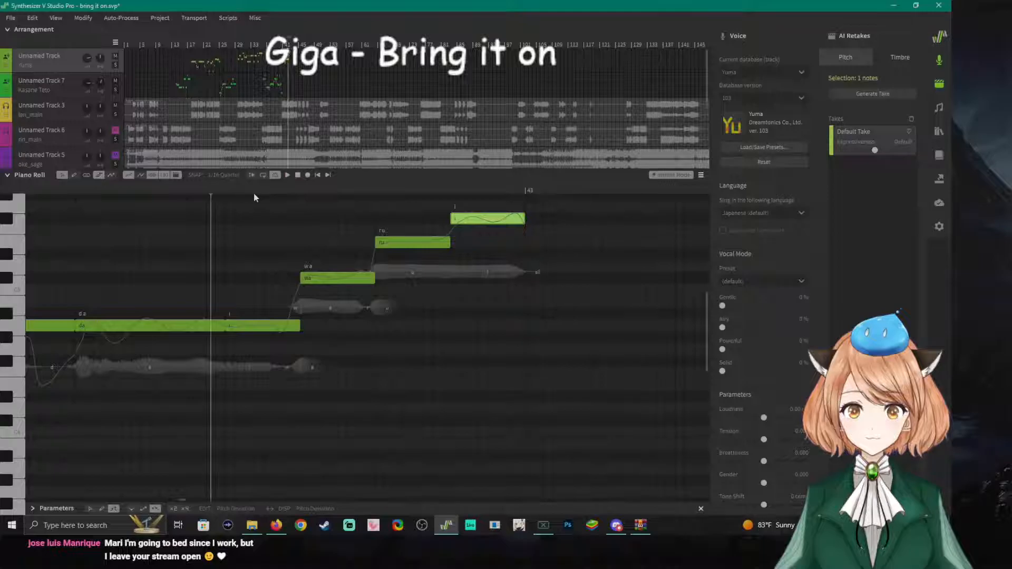
scroll(265, 222, up, 1)
scroll(265, 222, up, 1)
key(space)
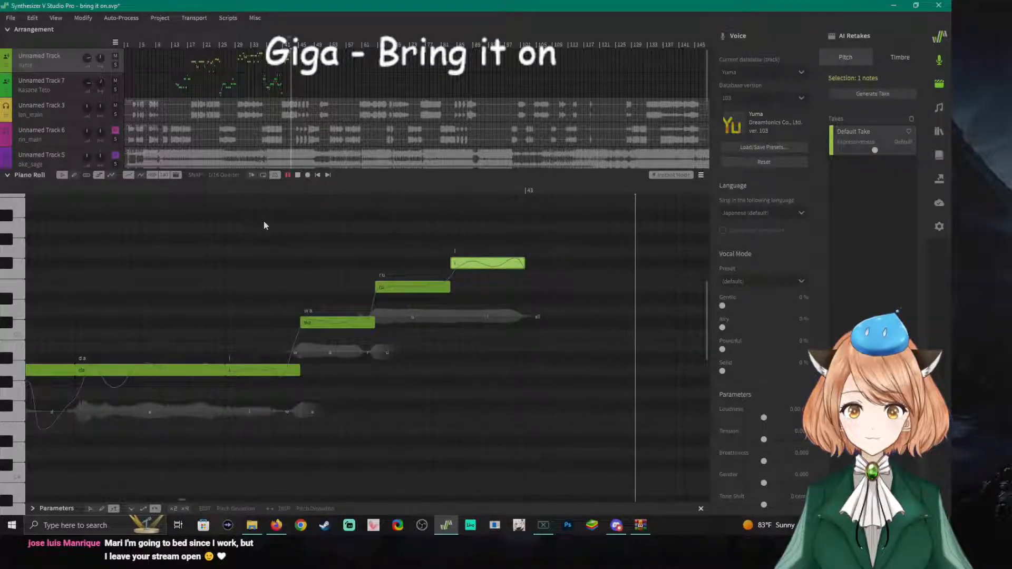
key(space)
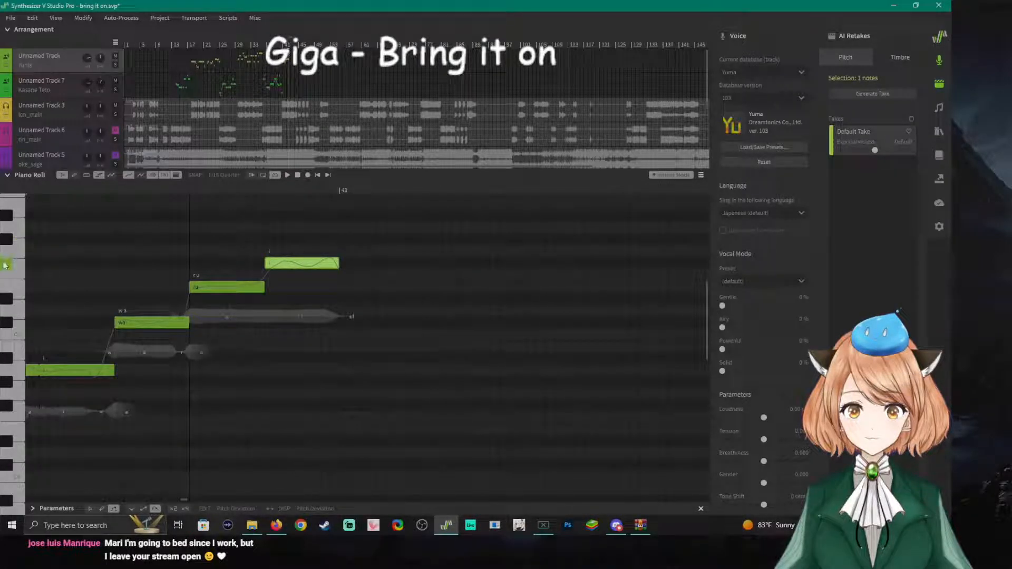
Add a one-beat note at the start of bar 43, at the same pitch as "i", with the lyric "koto".
drag(346, 263, 489, 263)
double_click(356, 264)
text(ko)
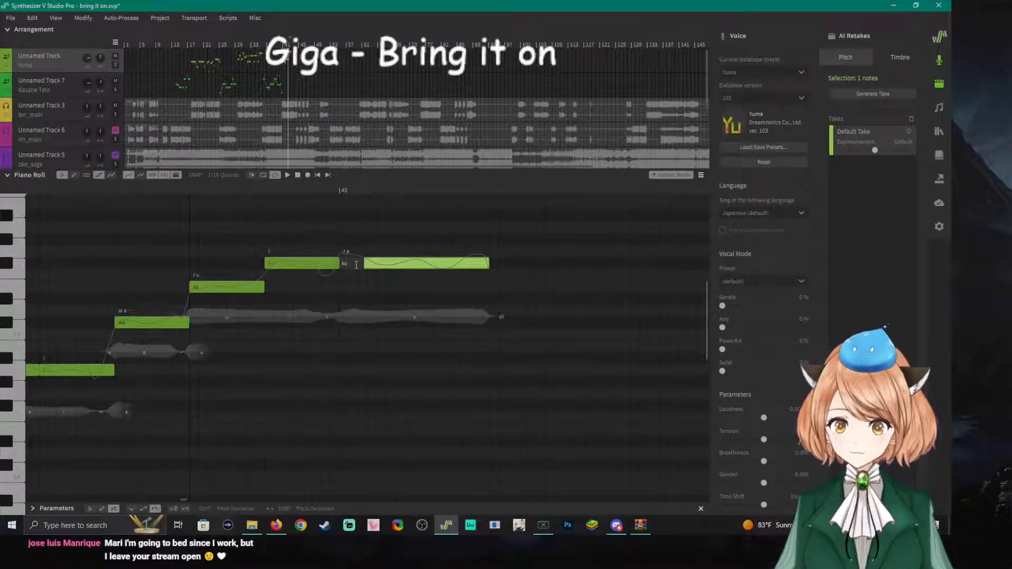
text(to)
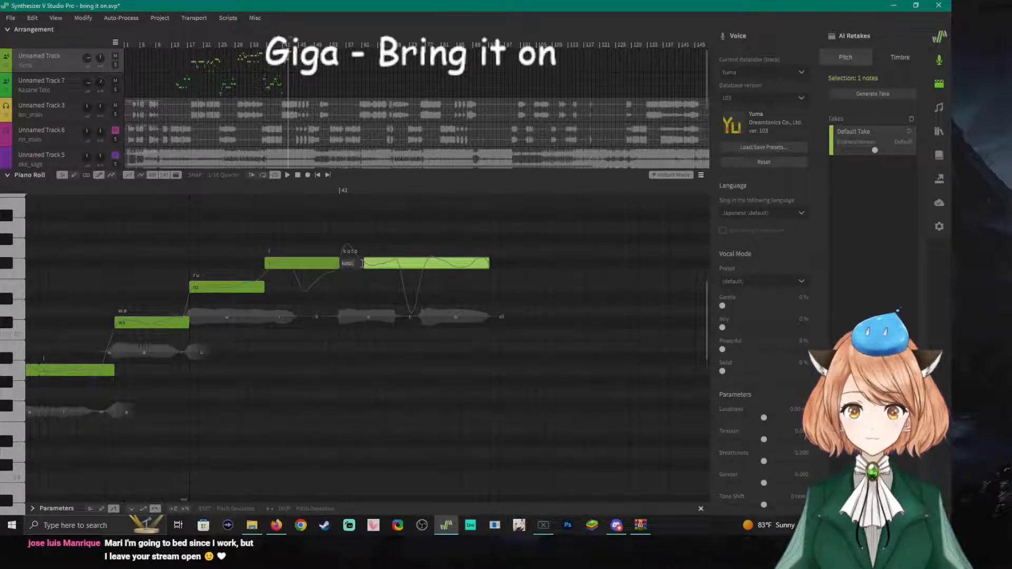
key(Return)
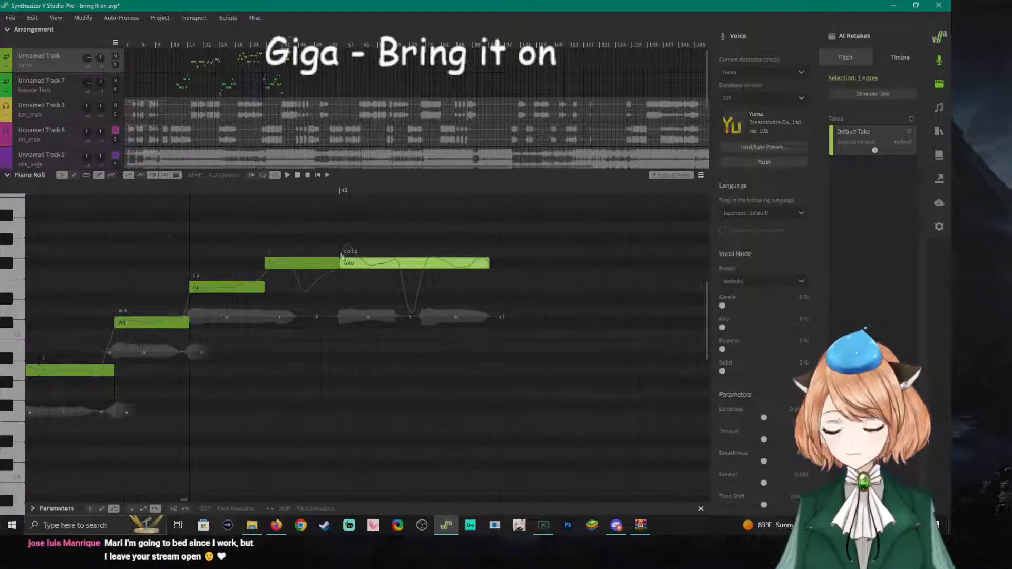
Play back the phrase from bar 42 and shorten the "koto" note to half a beat.
click(47, 185)
key(space)
key(space)
drag(489, 262, 407, 267)
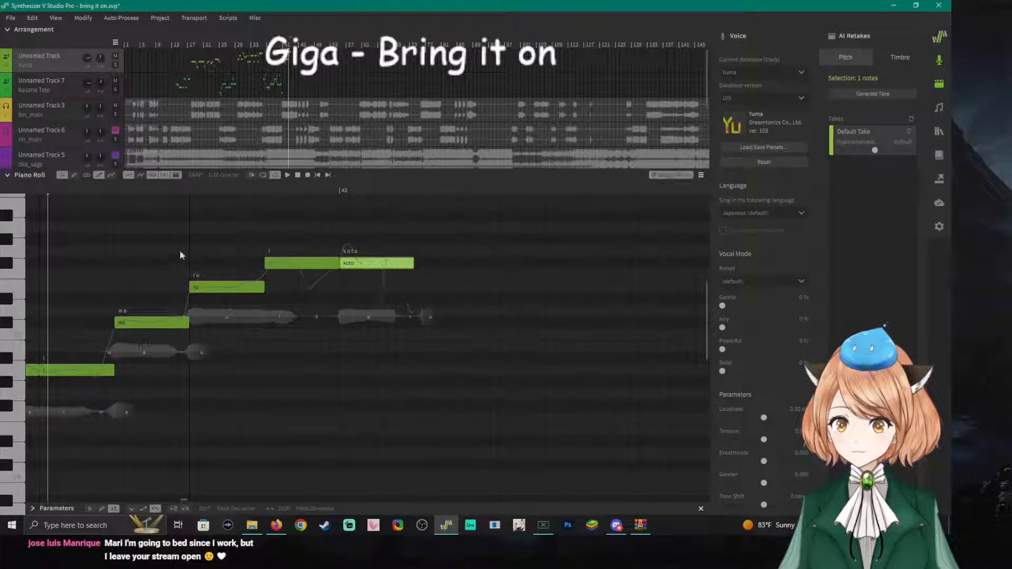
Sound out candidate pitches, from that of "koto" down to an octave lower, for the note that follows it.
click(20, 272)
click(10, 267)
click(16, 316)
click(16, 335)
click(14, 355)
click(15, 372)
click(14, 394)
click(13, 410)
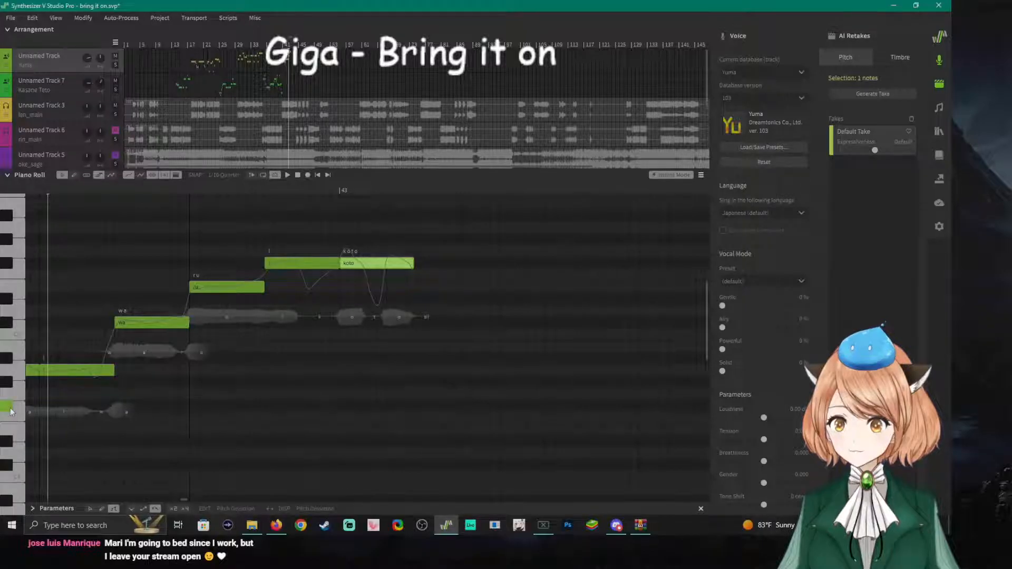
Add a one-beat note directly after "koto", an octave lower, and play back the phrase from bar 42.
click(421, 407)
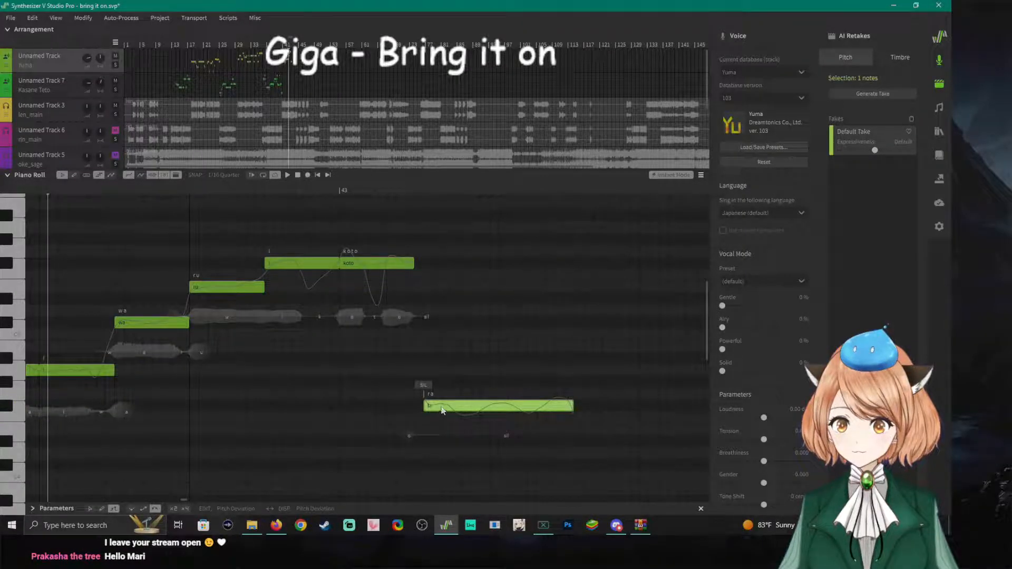
drag(444, 406, 436, 406)
double_click(436, 407)
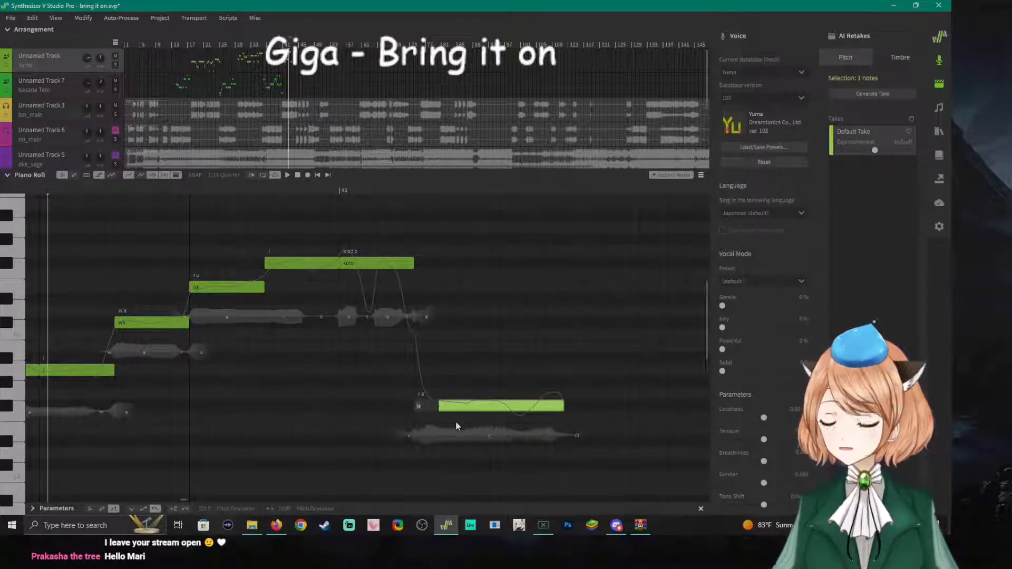
click(451, 386)
click(55, 189)
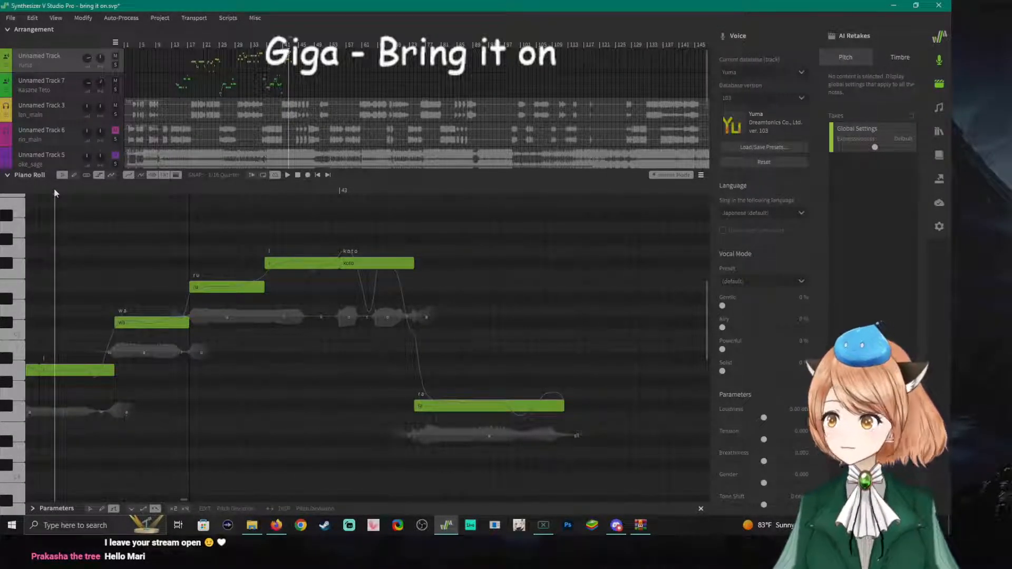
key(space)
key(space)
Change the lyric "koto" to "ko" and set the lower note's lyric to "to".
click(367, 265)
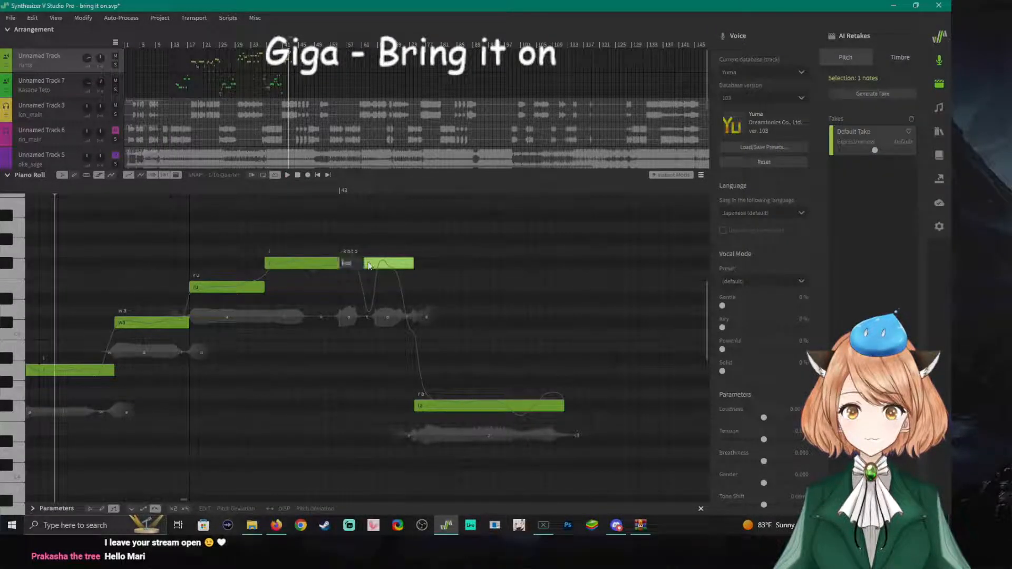
key(Return)
double_click(426, 407)
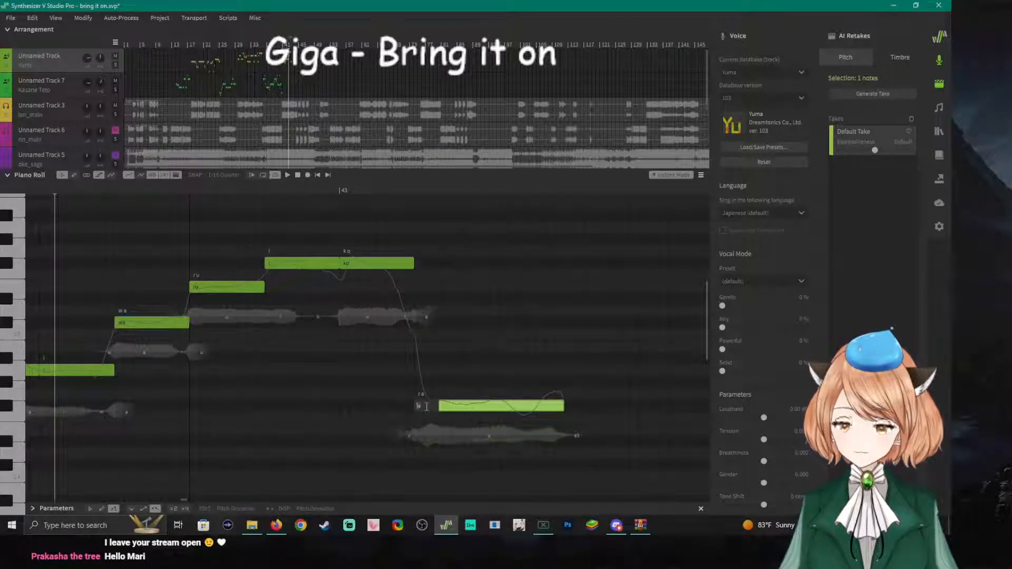
text(to)
key(Return)
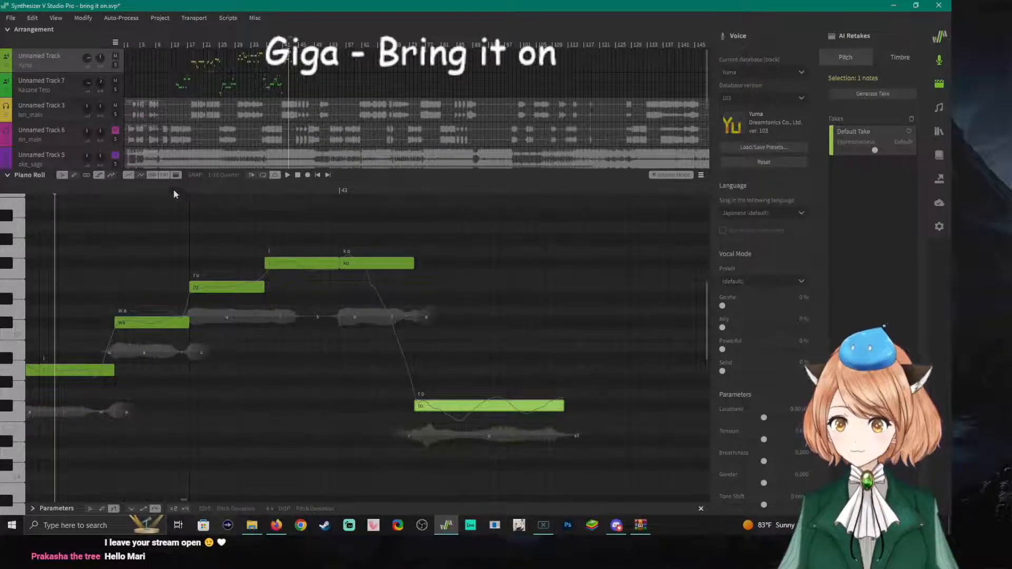
Replay the phrase and shorten the "to" note to half a beat.
key(space)
key(space)
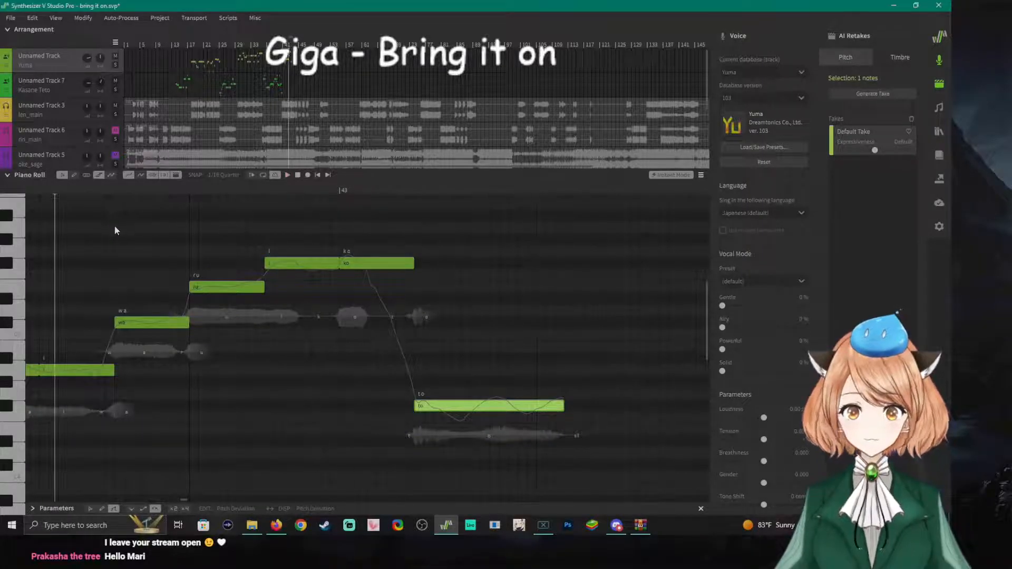
drag(565, 406, 489, 406)
Add a one-beat "ba" note on beat 2 of bar 43 at the pitch of "ko", and play back the phrase.
click(14, 266)
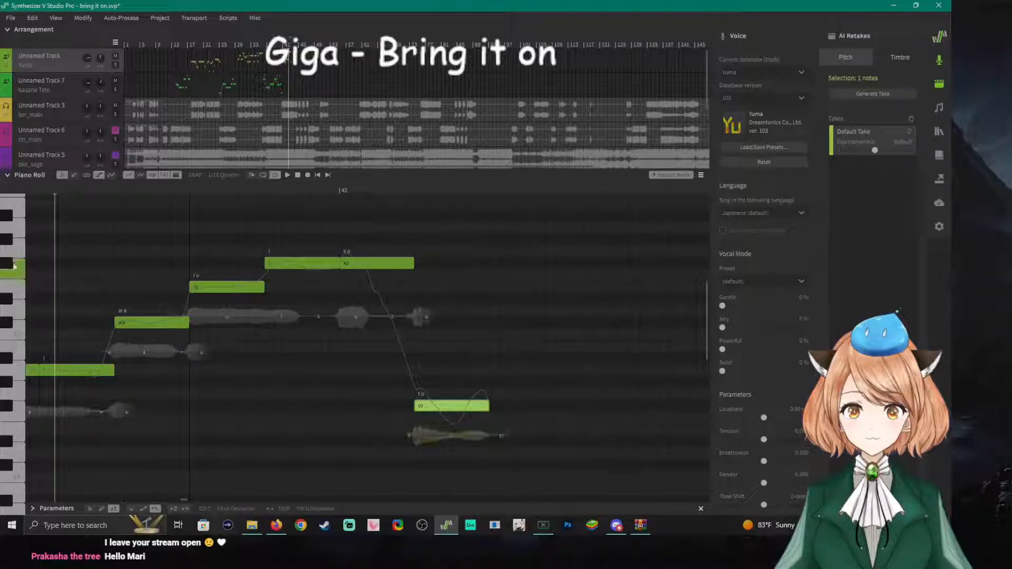
double_click(503, 267)
double_click(504, 269)
text(ba)
key(Return)
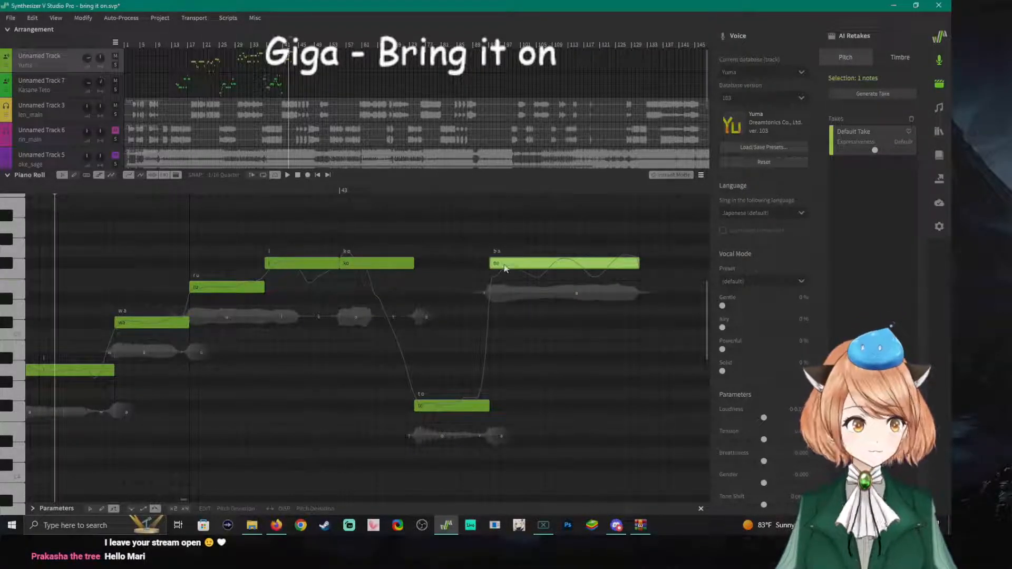
key(space)
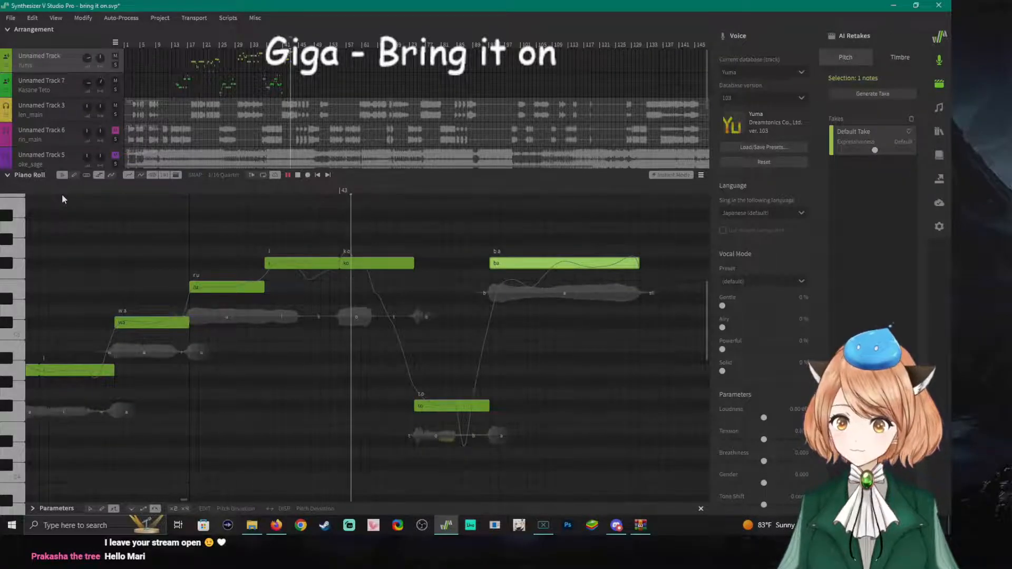
key(space)
key(space)
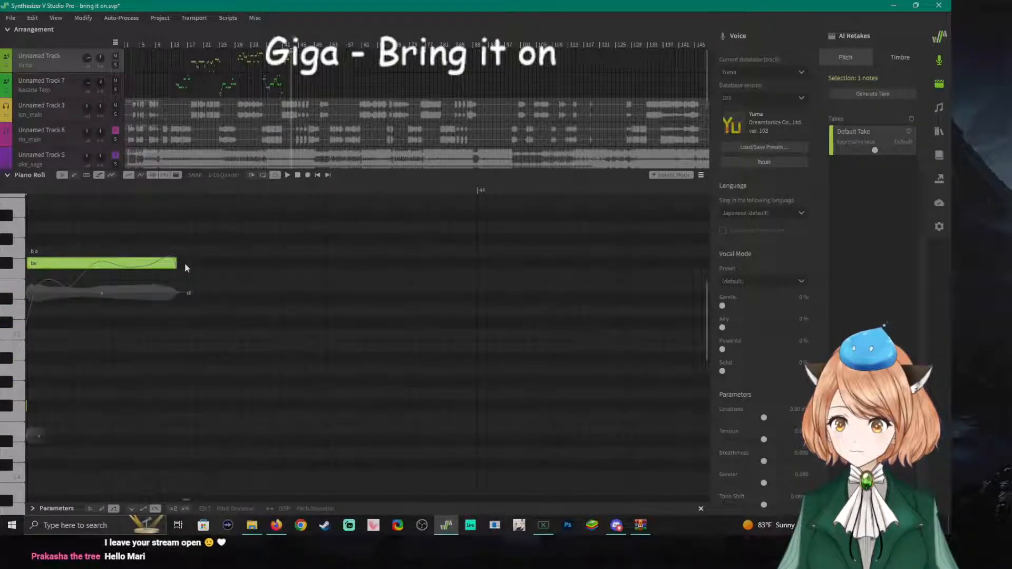
Add a one-beat note directly after "ba" at the same pitch, with the lyric "ja".
drag(179, 264, 326, 265)
double_click(288, 267)
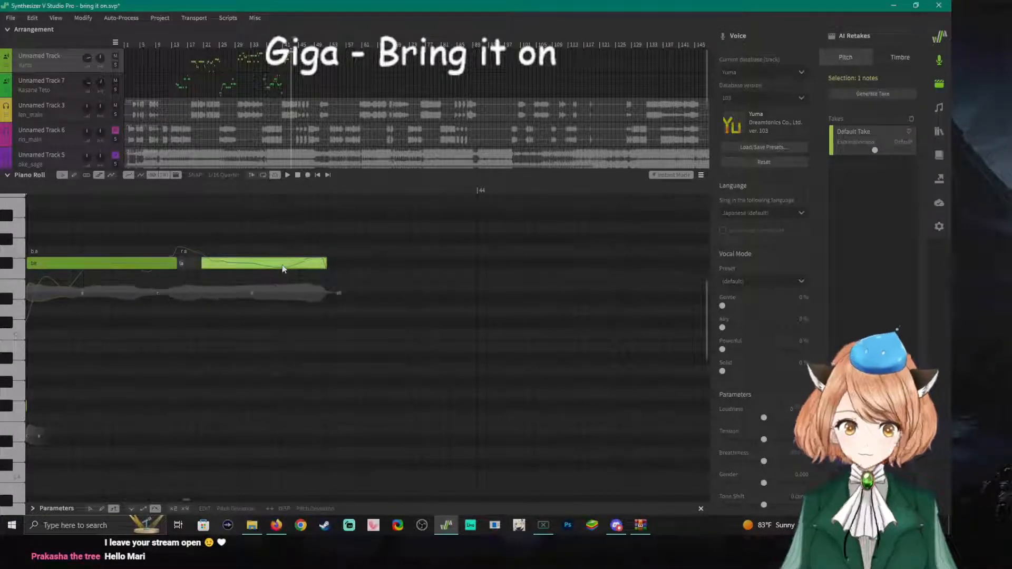
text(i)
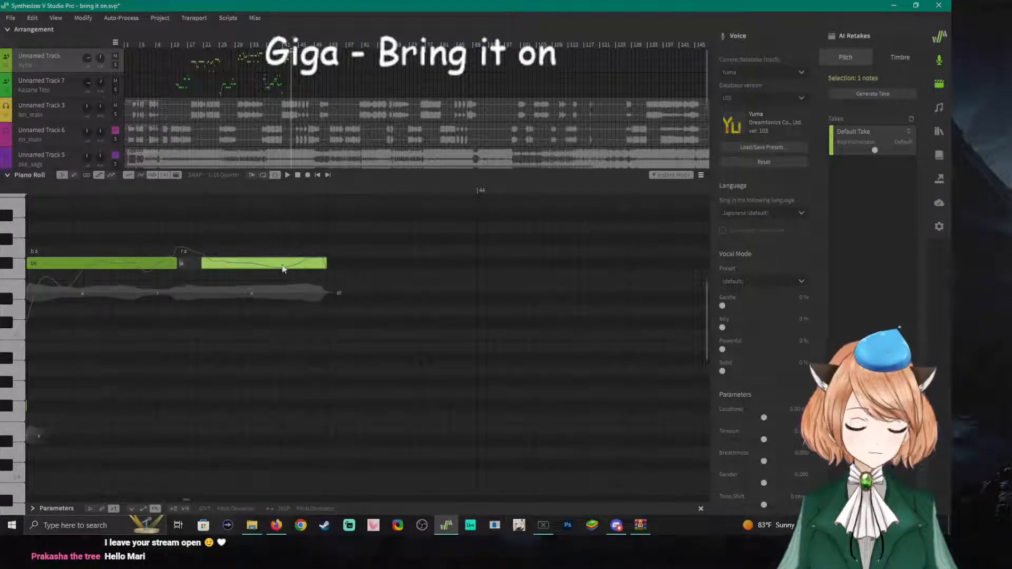
text(a)
key(Return)
Play back from just before bar 43 and shorten the "ja" note to half a beat.
scroll(276, 267, down, 4)
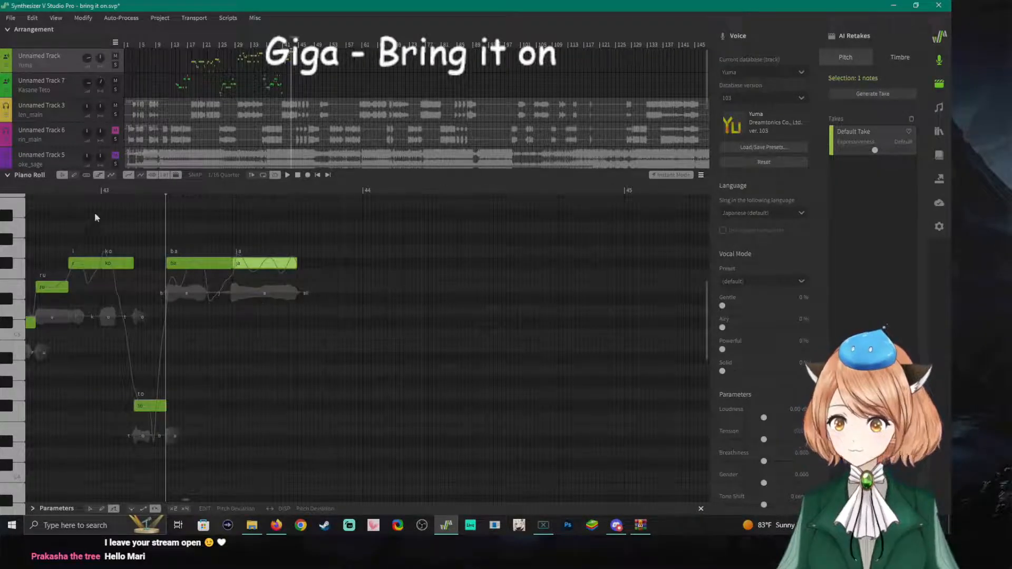
click(78, 192)
key(space)
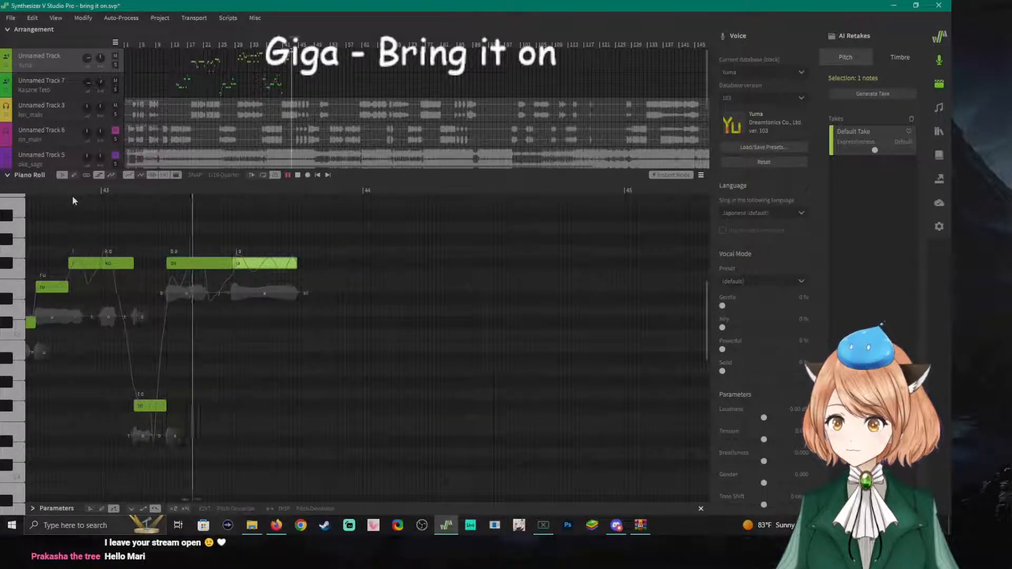
key(space)
drag(296, 266, 265, 264)
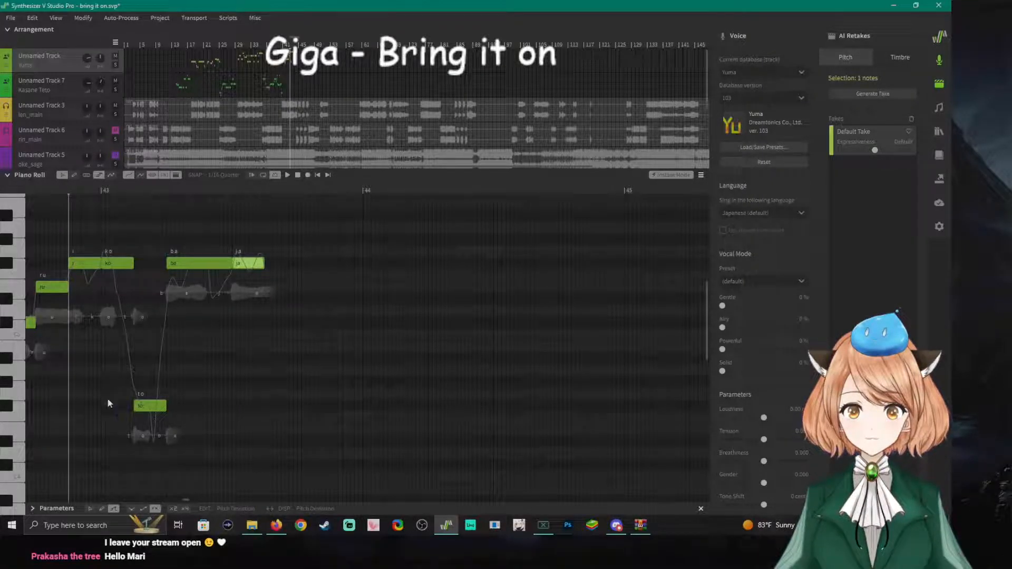
Add a "na" note directly after "ja", an octave lower, and shorten it to half a beat.
double_click(264, 406)
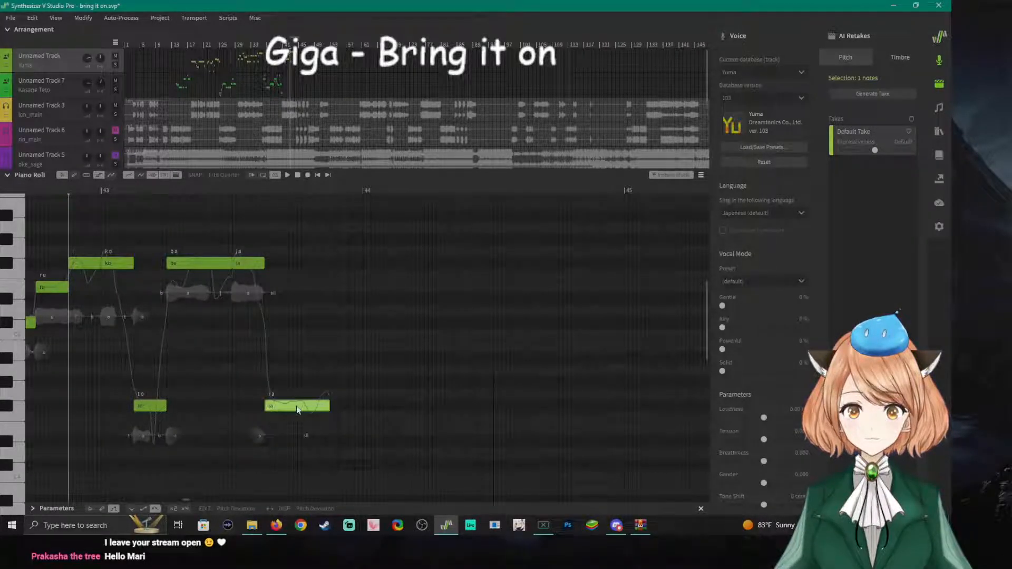
scroll(296, 406, up, 4)
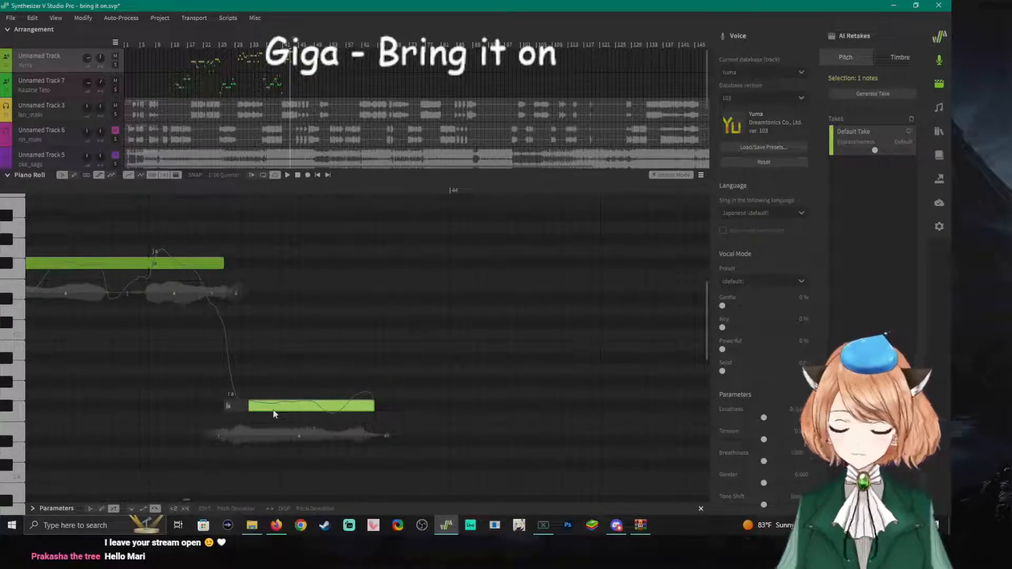
text(na)
key(Return)
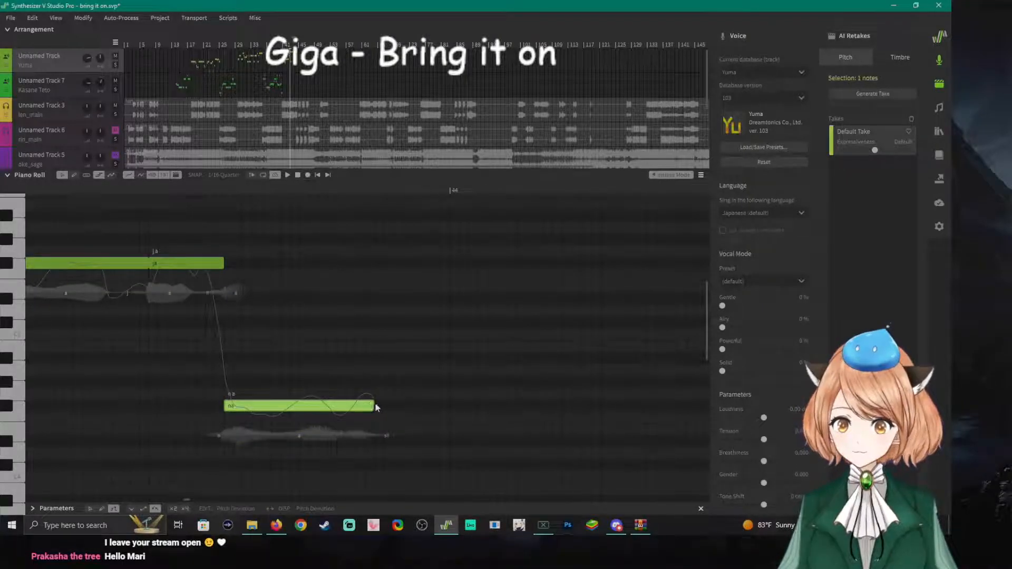
drag(372, 404, 299, 405)
Replay bar 43 from within the "ba" note, mute Yuma's track, and play the passage again.
key(space)
key(space)
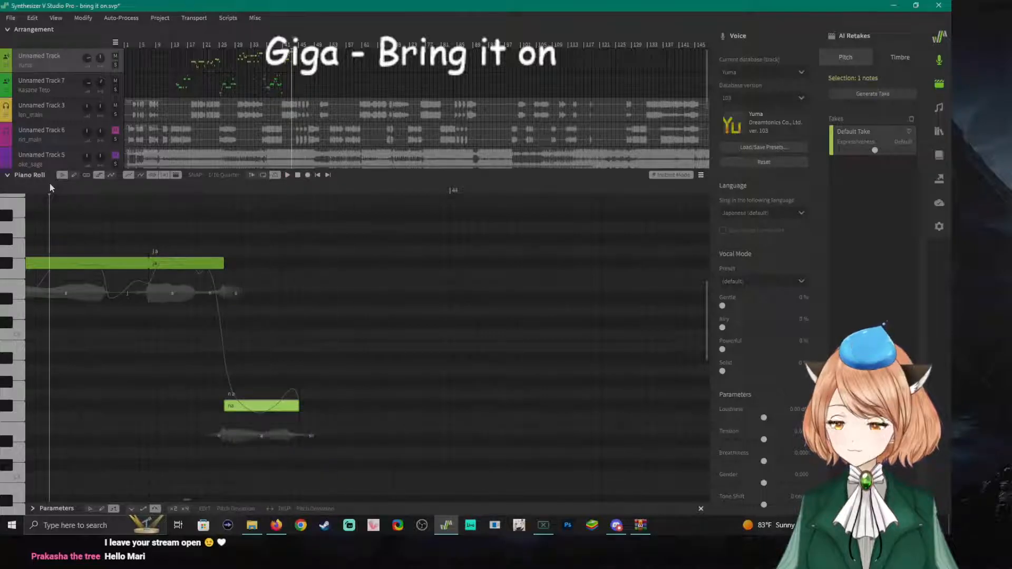
key(space)
key(space)
click(116, 57)
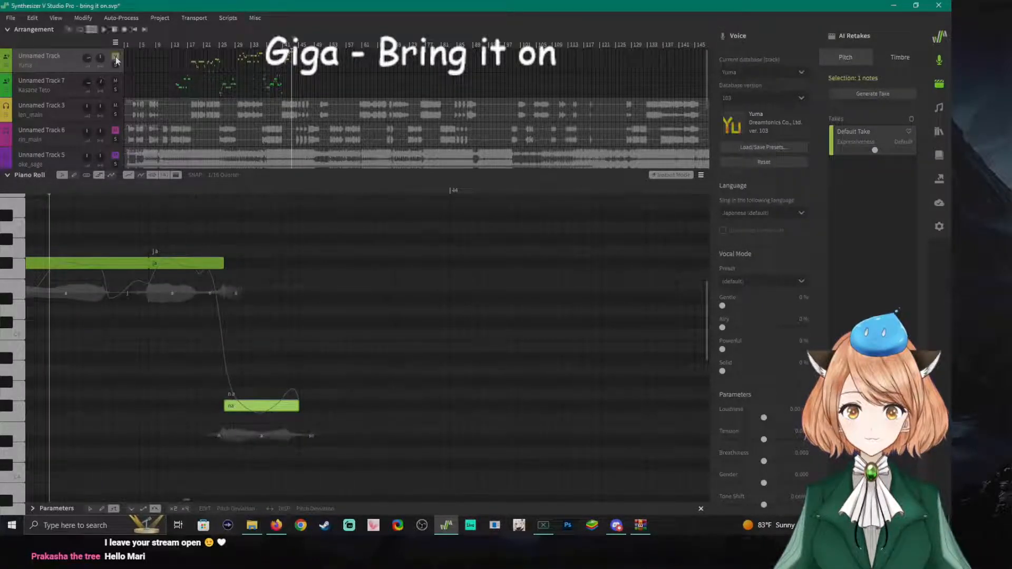
key(space)
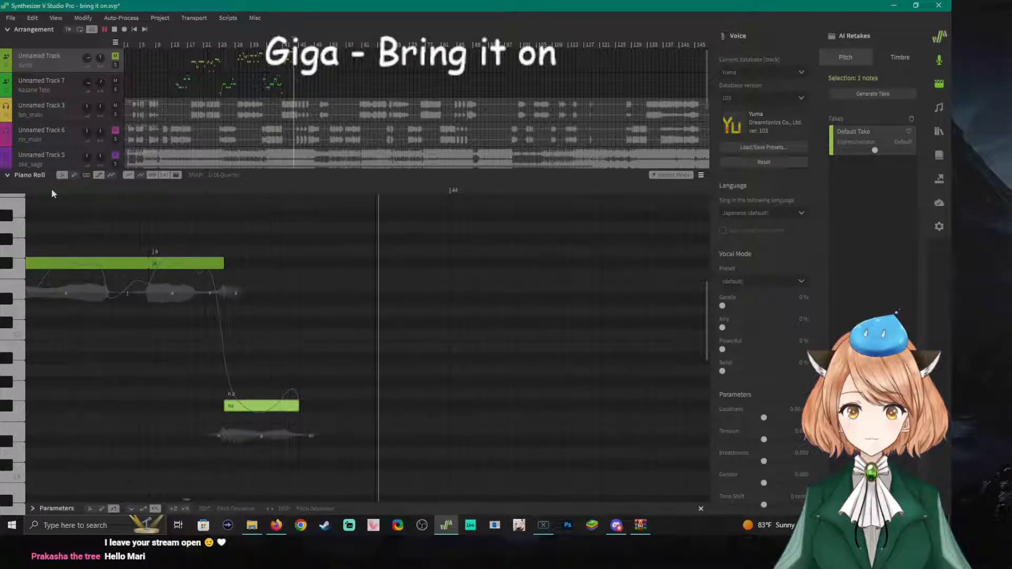
Replay bars 42 and 43 from just before bar 42 with Yuma's track muted to hear the reference vocals.
scroll(253, 339, down, 3)
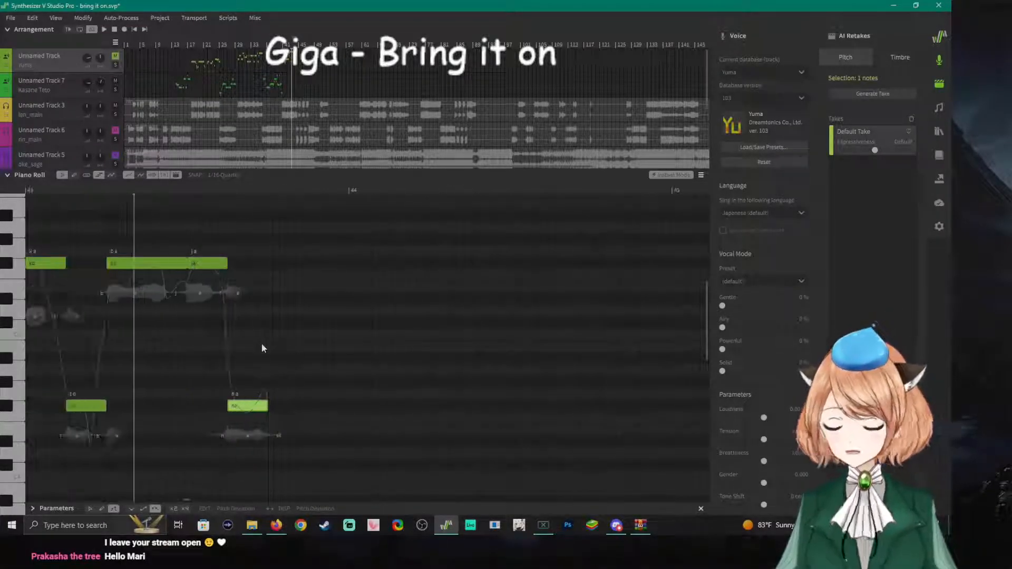
scroll(184, 499, left, 5)
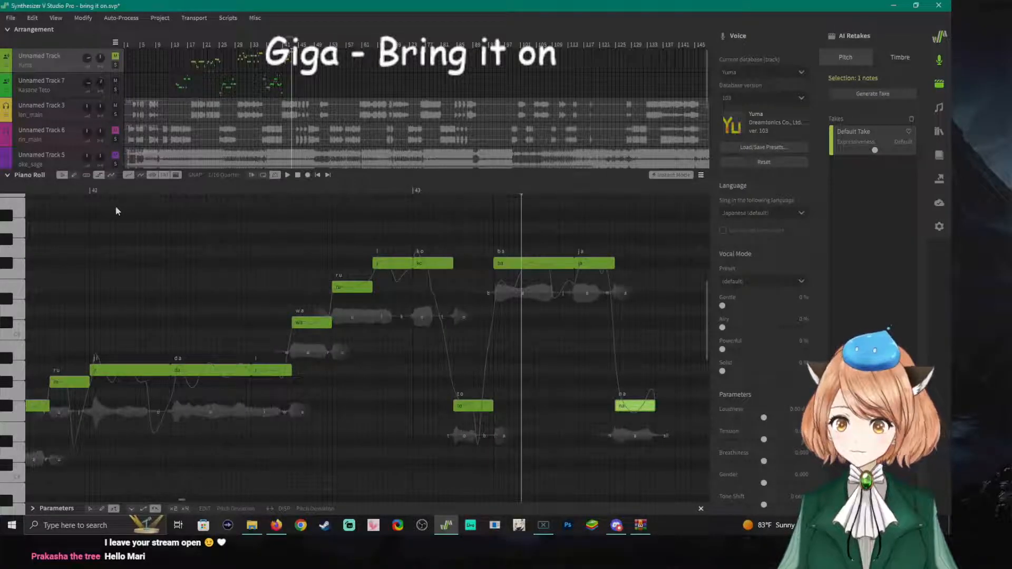
click(55, 187)
key(space)
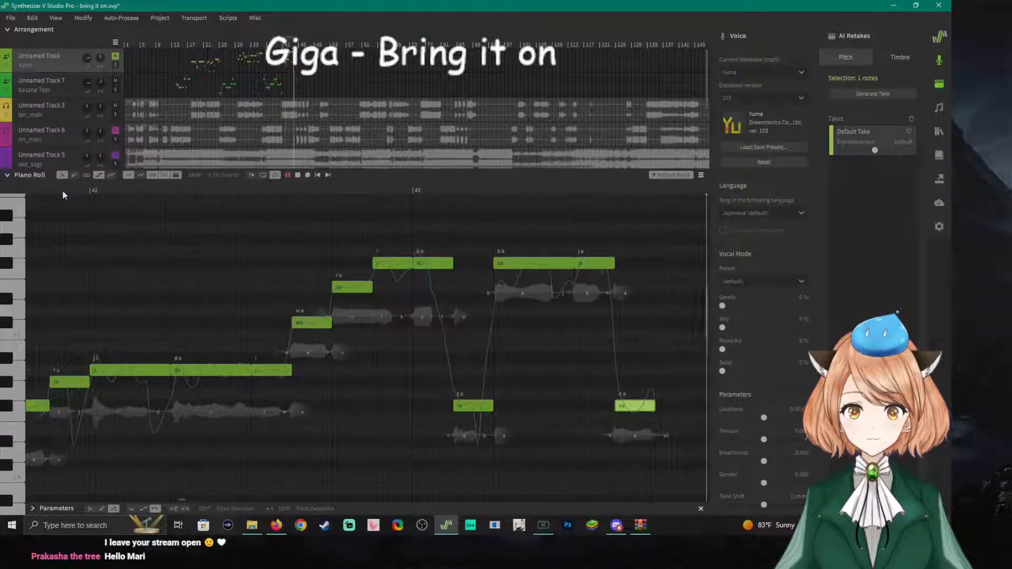
key(space)
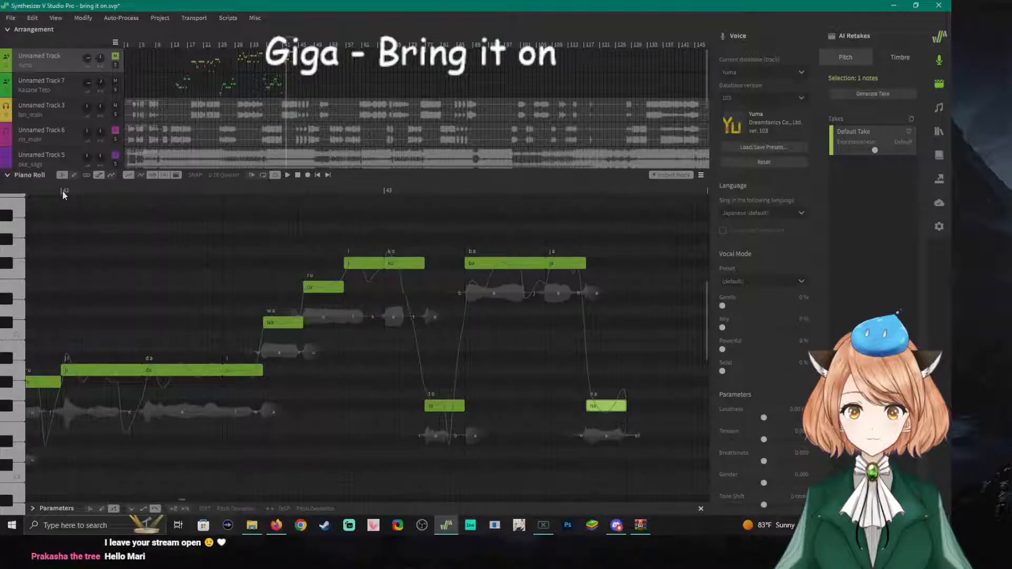
Change the lyrics of the last two notes in bar 43 to "ka" and "ri".
double_click(568, 263)
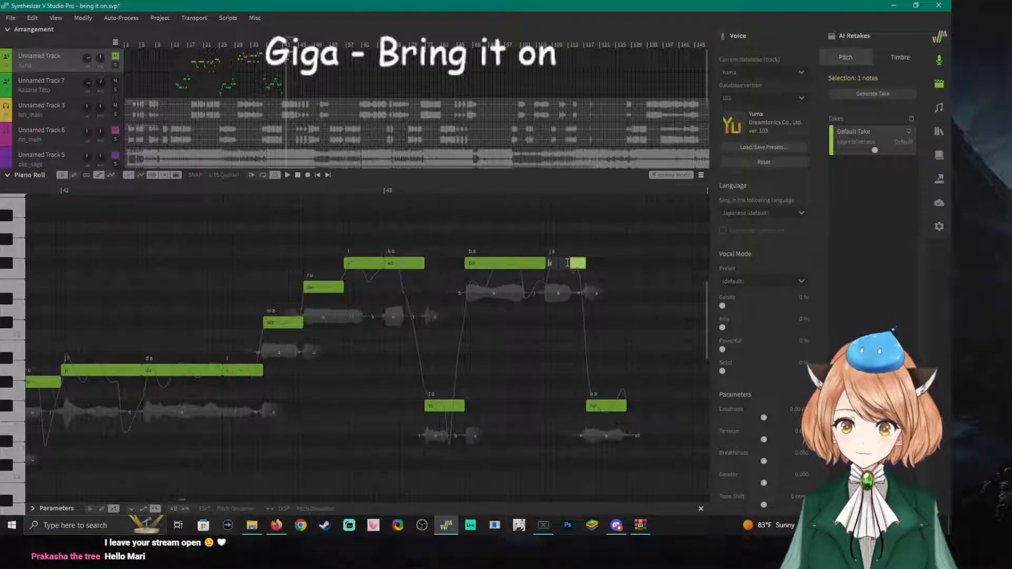
text(ka)
key(Return)
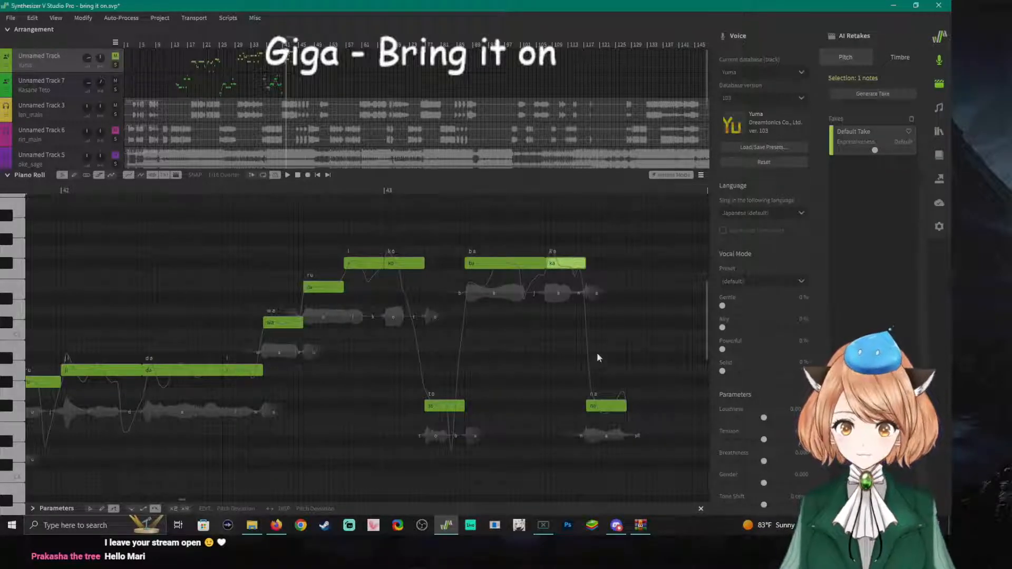
double_click(605, 406)
text(ri)
key(Return)
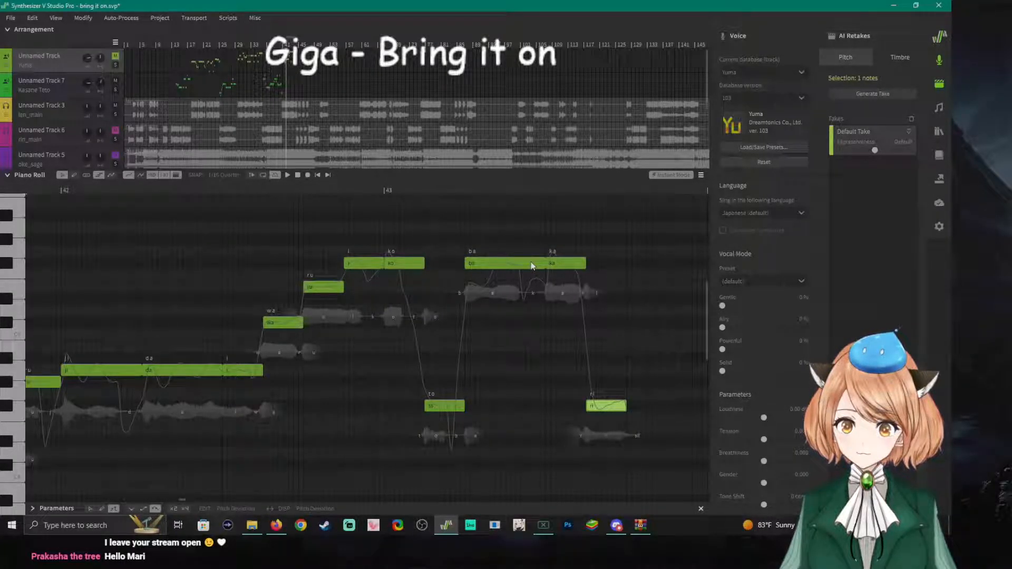
Relabel the last two notes in bar 43 as "ba" and "ka".
double_click(551, 270)
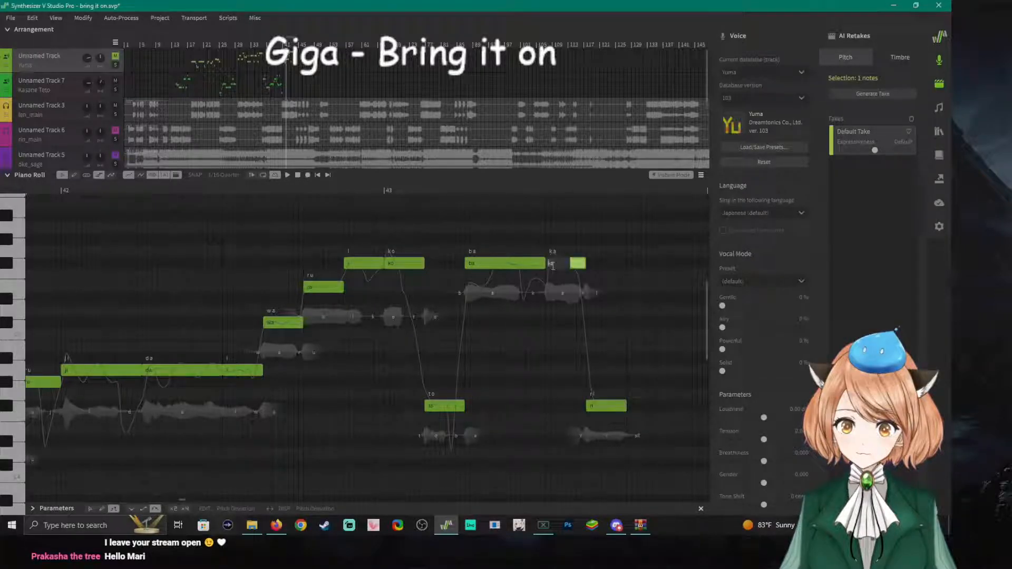
text(ba)
key(Return)
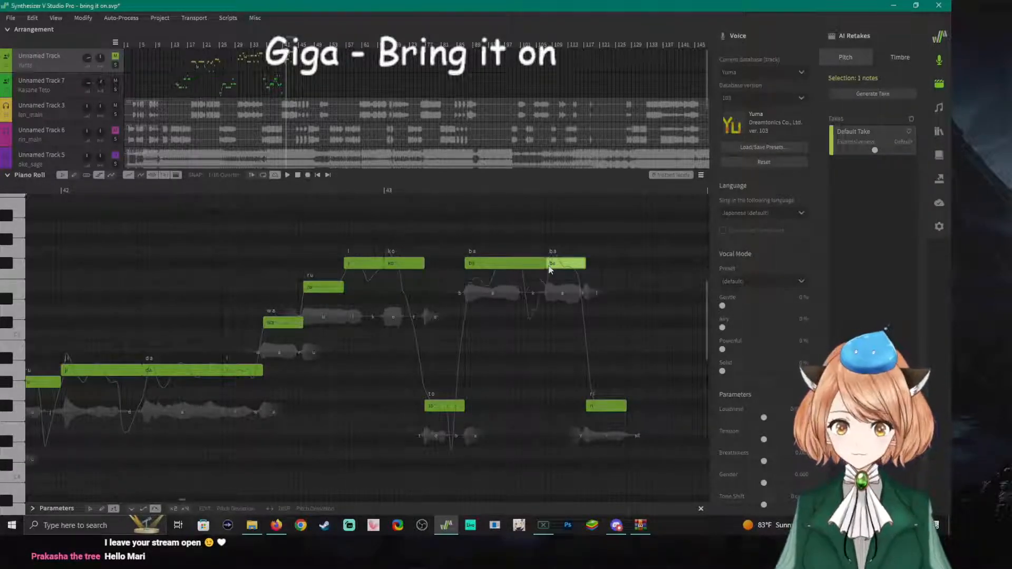
double_click(605, 407)
text(ka)
key(Return)
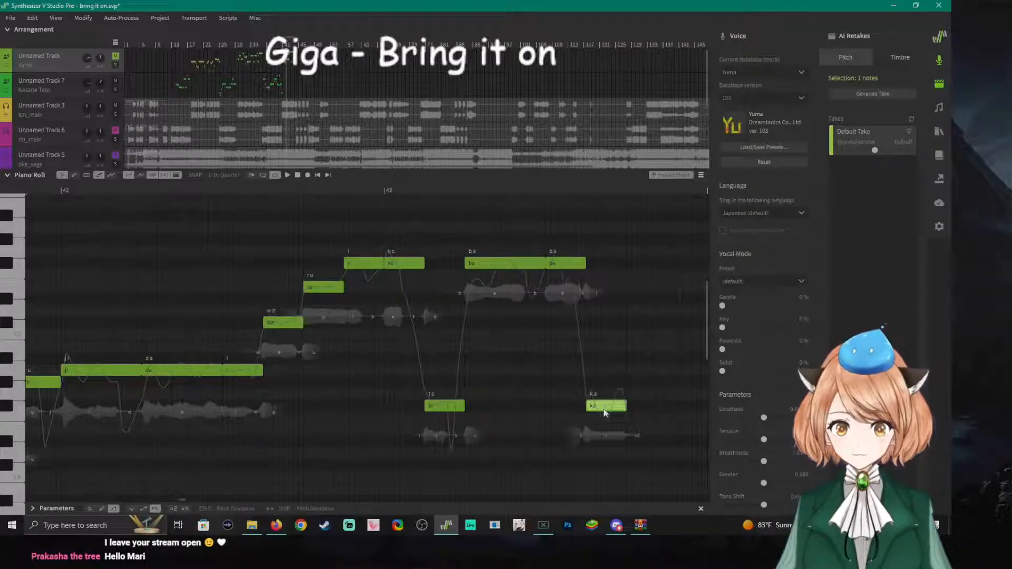
Add a one-beat note directly after the low "ka", an octave higher, with the lyric "ri".
double_click(630, 266)
double_click(634, 264)
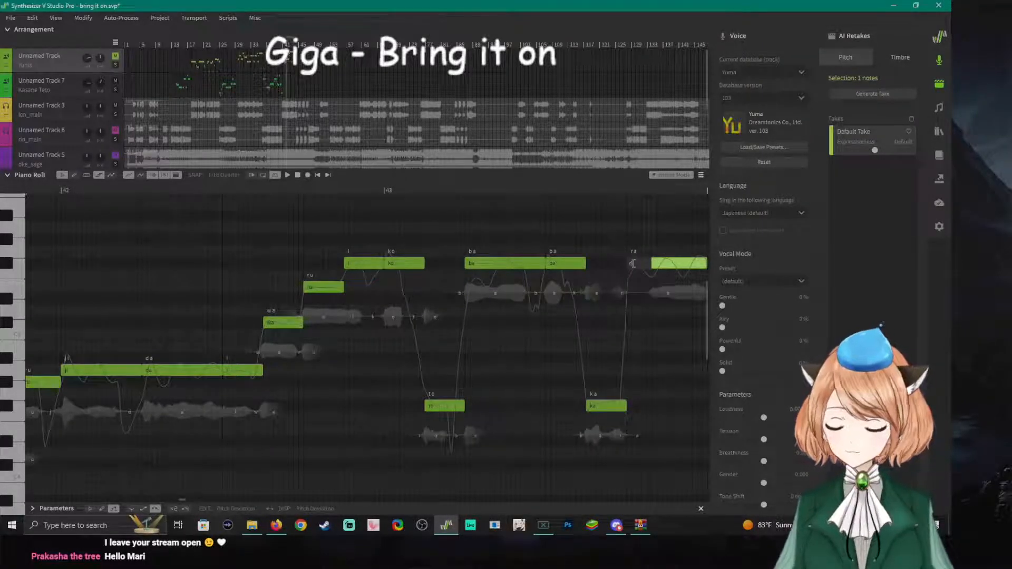
text(ri)
key(Return)
Unmute Yuma's track and play back bars 42 and 43 from the "da" note.
click(147, 189)
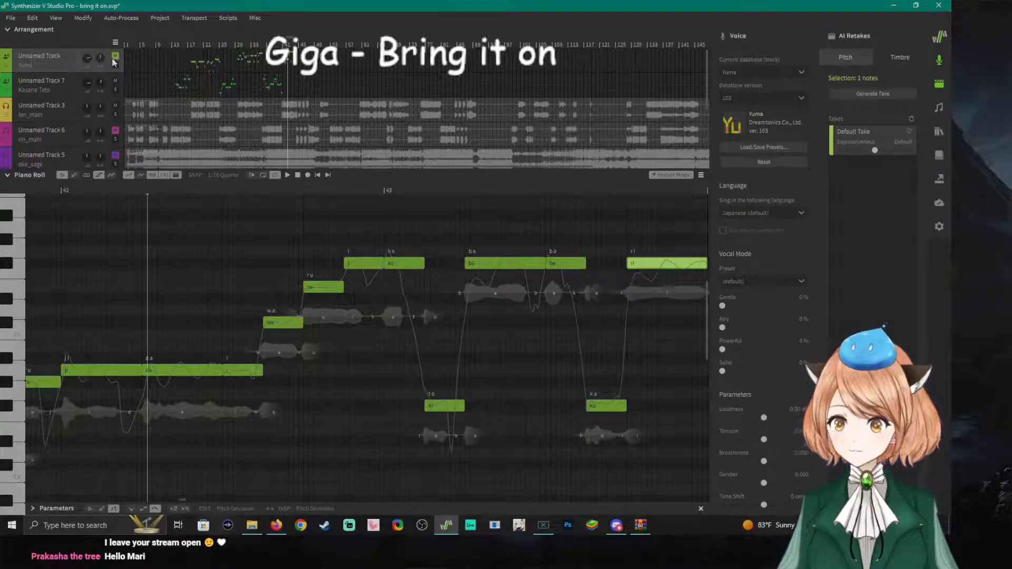
key(space)
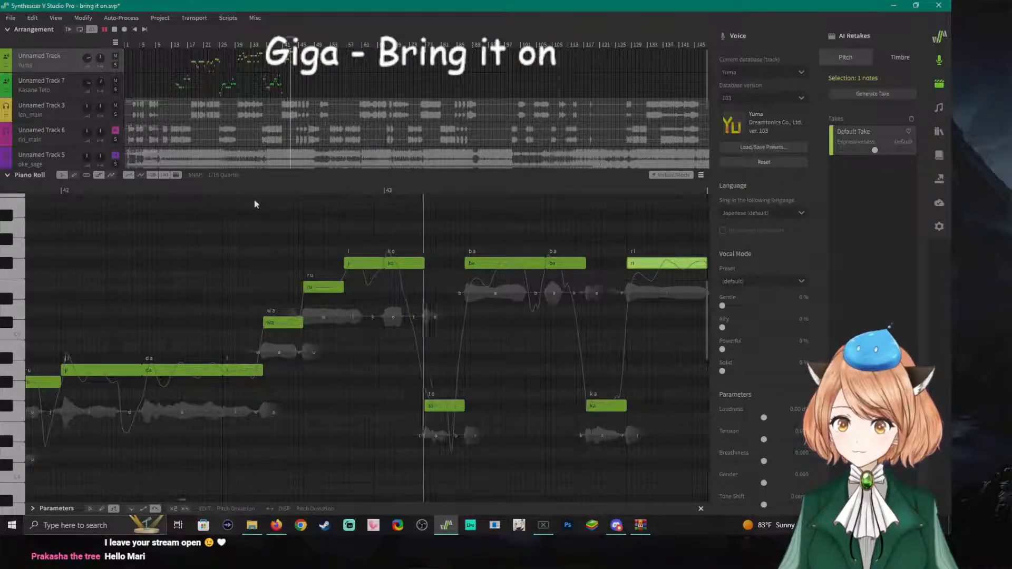
key(space)
key(space)
click(430, 187)
key(space)
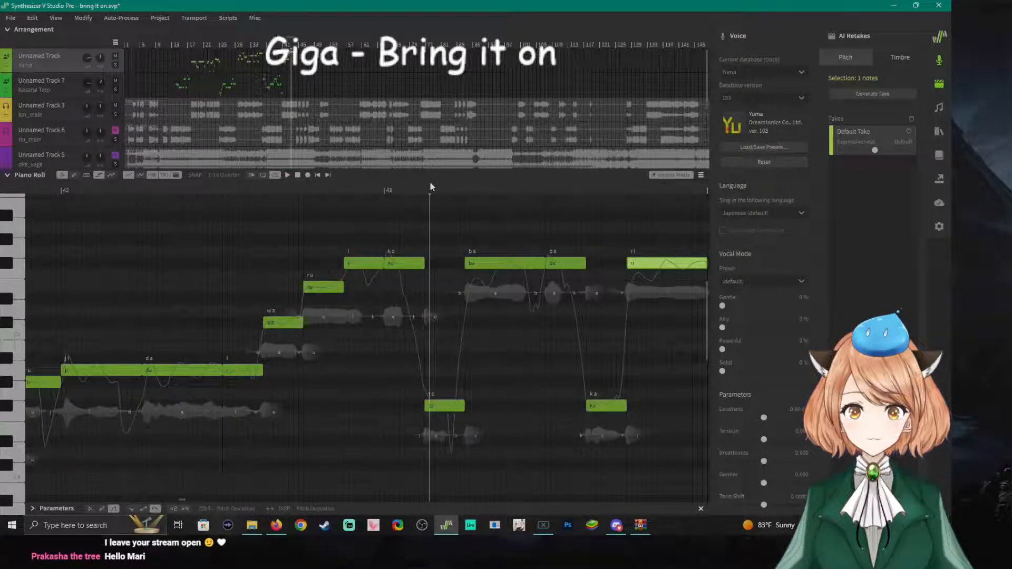
Mute the Kasane Teto and Yuma tracks and play the reference vocals from the "wa" note.
click(115, 81)
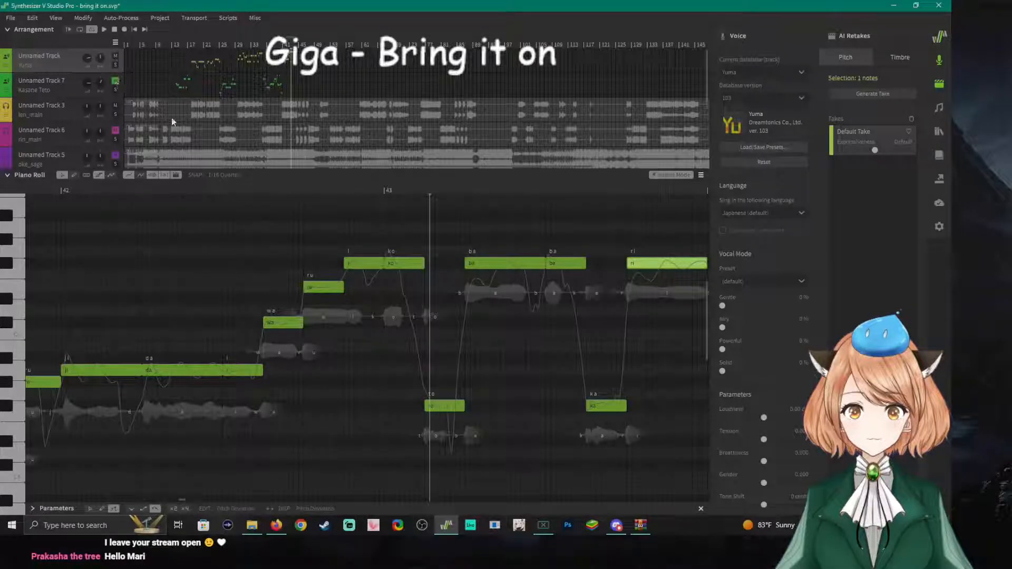
click(278, 194)
key(space)
key(space)
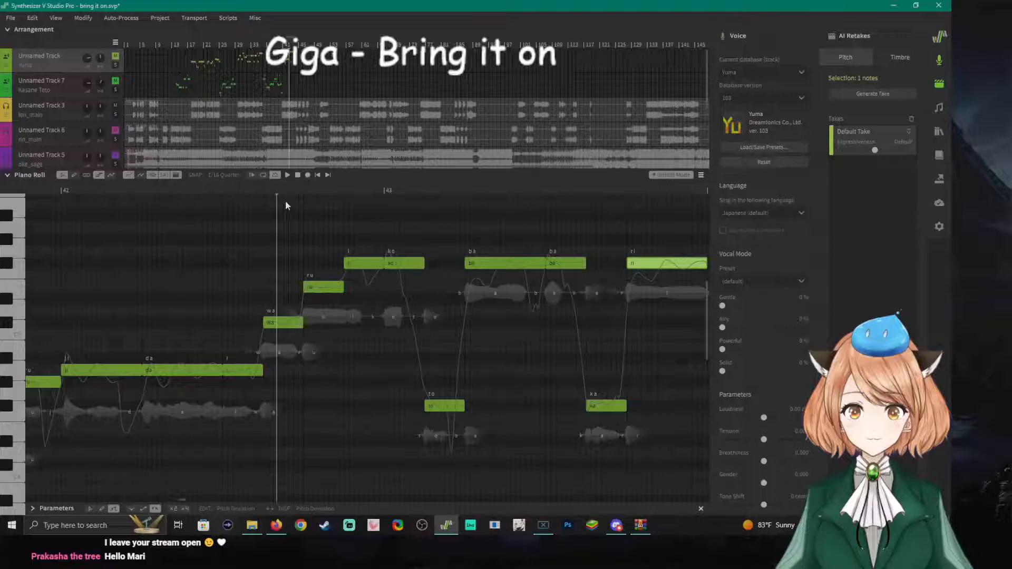
Set the lyrics of the last three notes in bar 43 to "baka", "ri" and "ja".
double_click(559, 264)
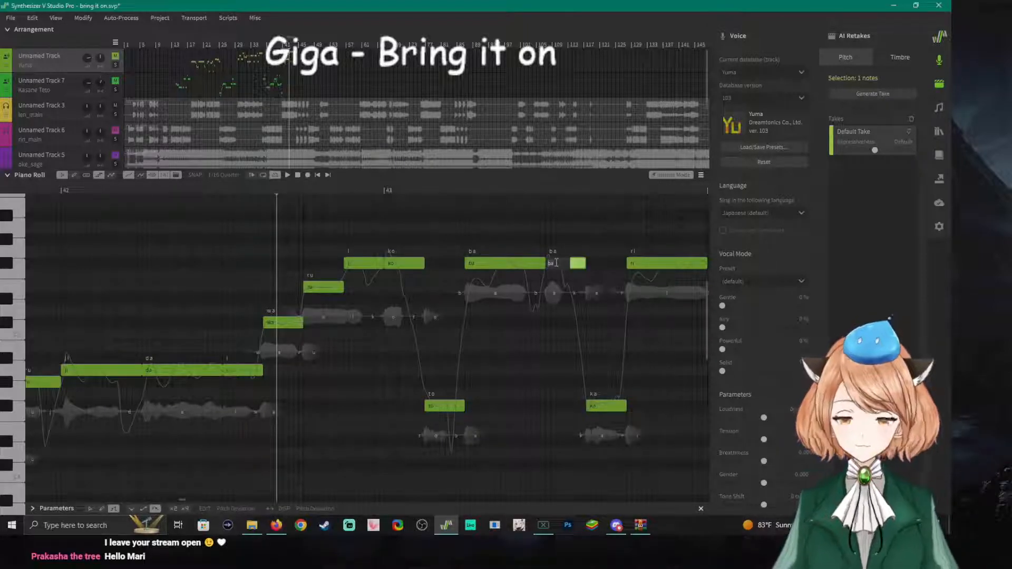
key(Return)
double_click(600, 404)
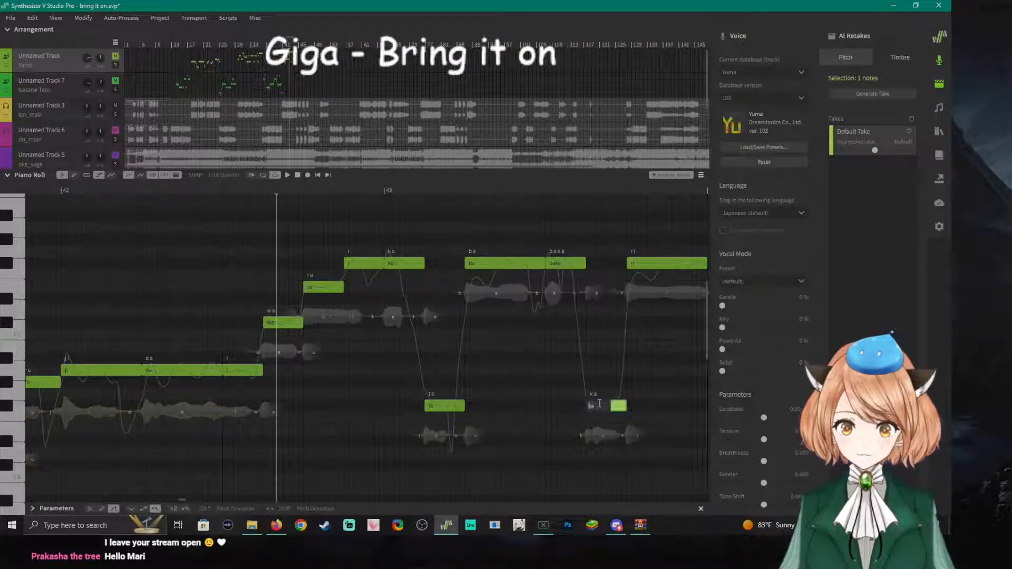
text(ri)
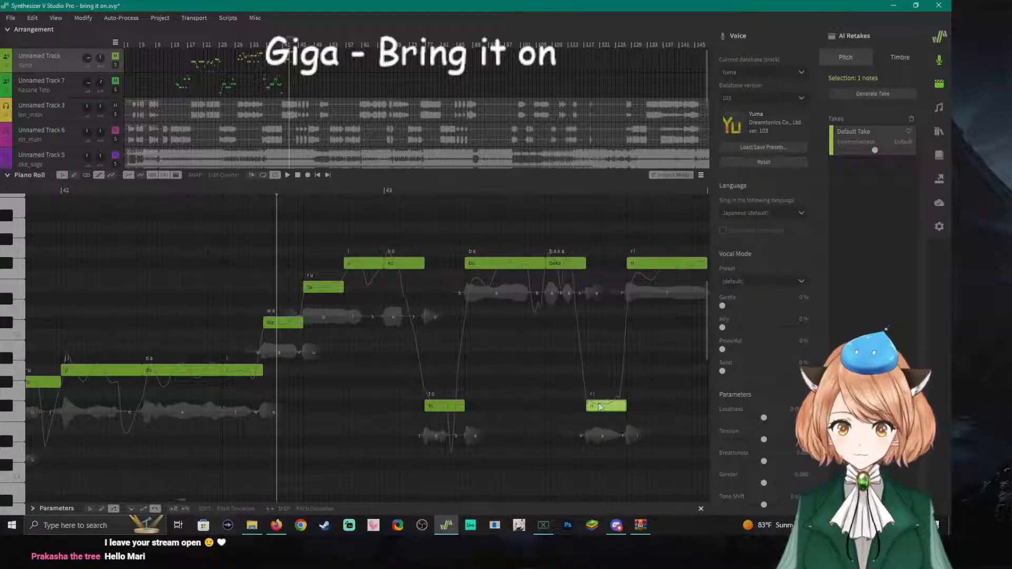
double_click(638, 263)
text(ja)
key(Return)
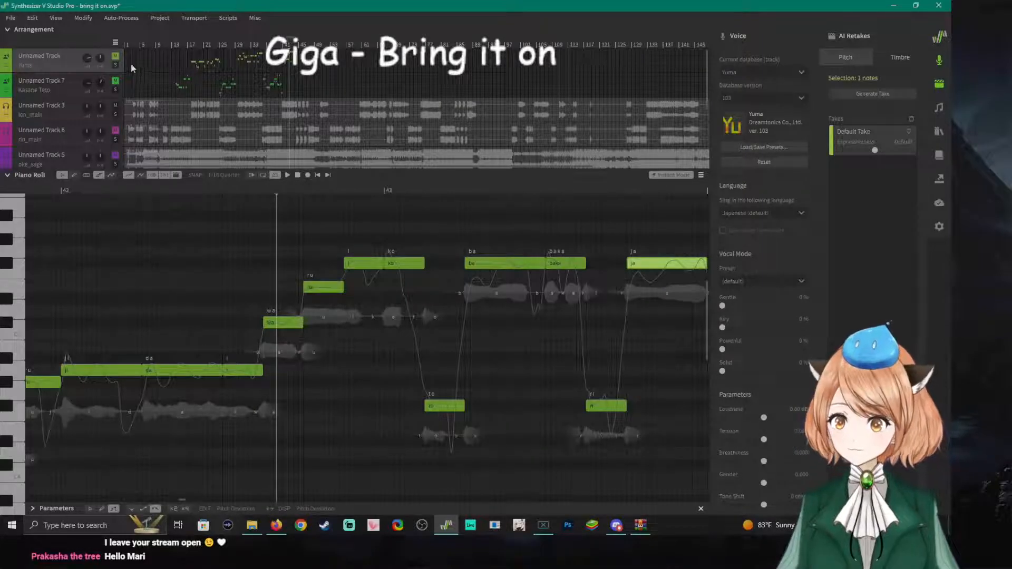
Unmute Yuma's track and play back the phrase from within the "da" note in bar 42.
click(192, 185)
key(space)
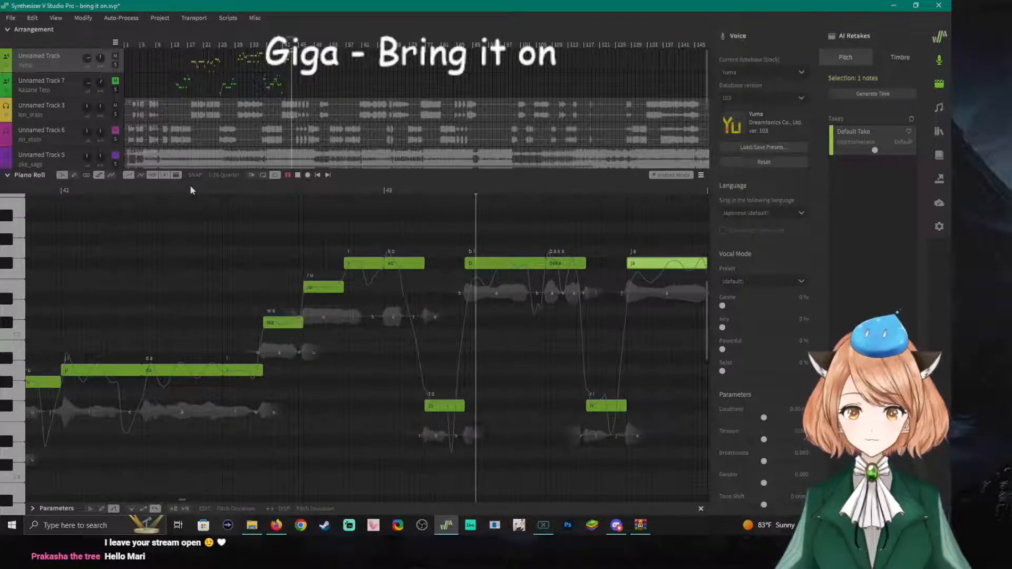
key(space)
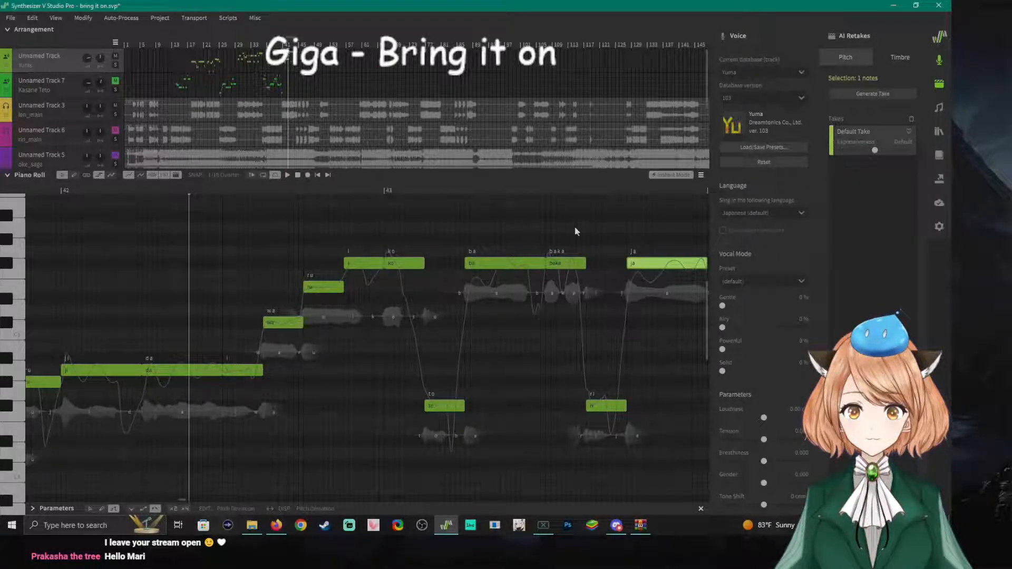
Replay bar 43 from just before "baka" and from the start of the "ba" note.
click(543, 185)
click(88, 60)
key(space)
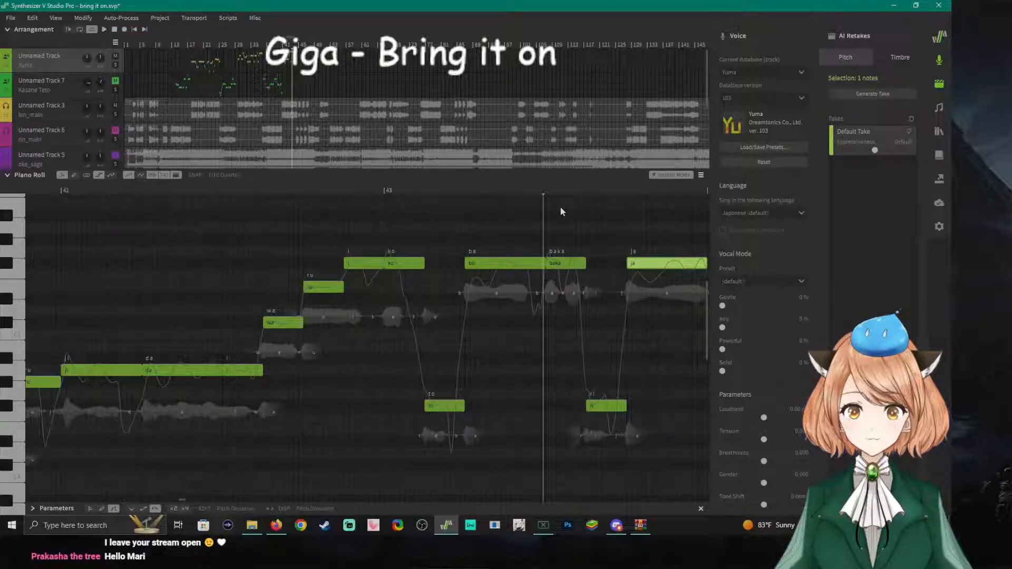
click(512, 190)
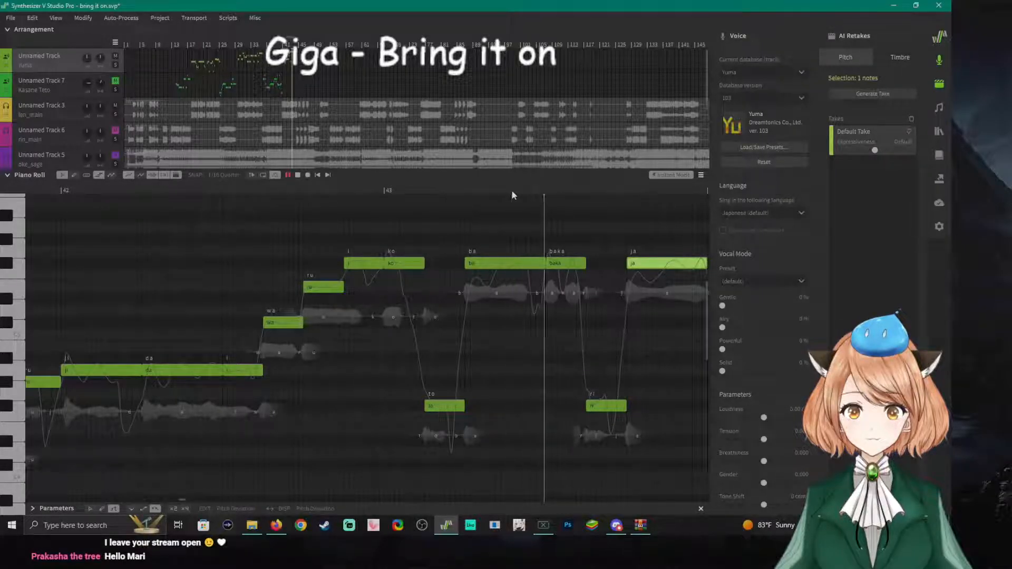
click(470, 191)
key(space)
key(space)
Start the "baka" note earlier, shortening "ba" to just over half a beat, and replay bar 43.
drag(543, 259, 510, 258)
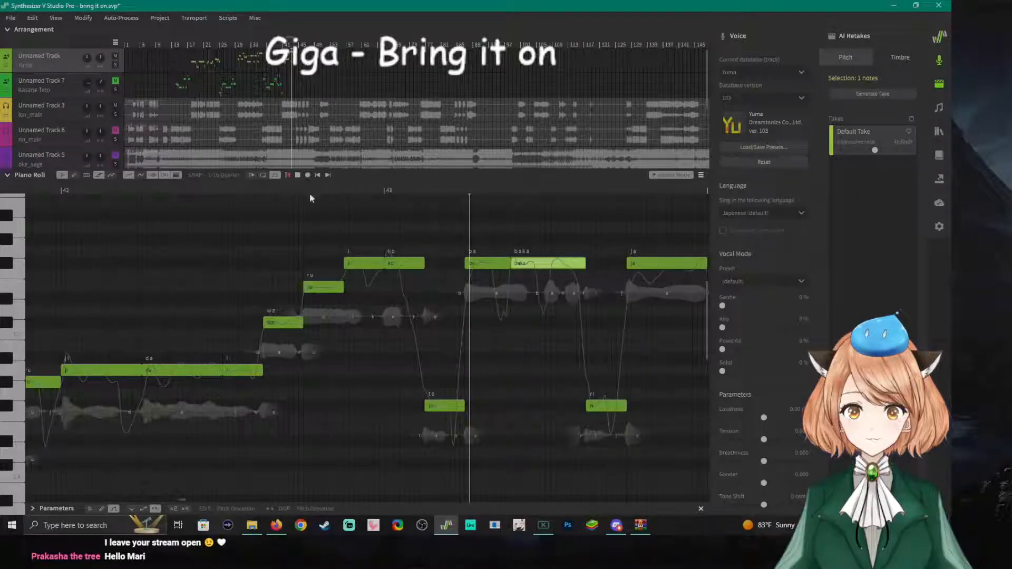
key(space)
key(space)
click(415, 189)
key(space)
key(space)
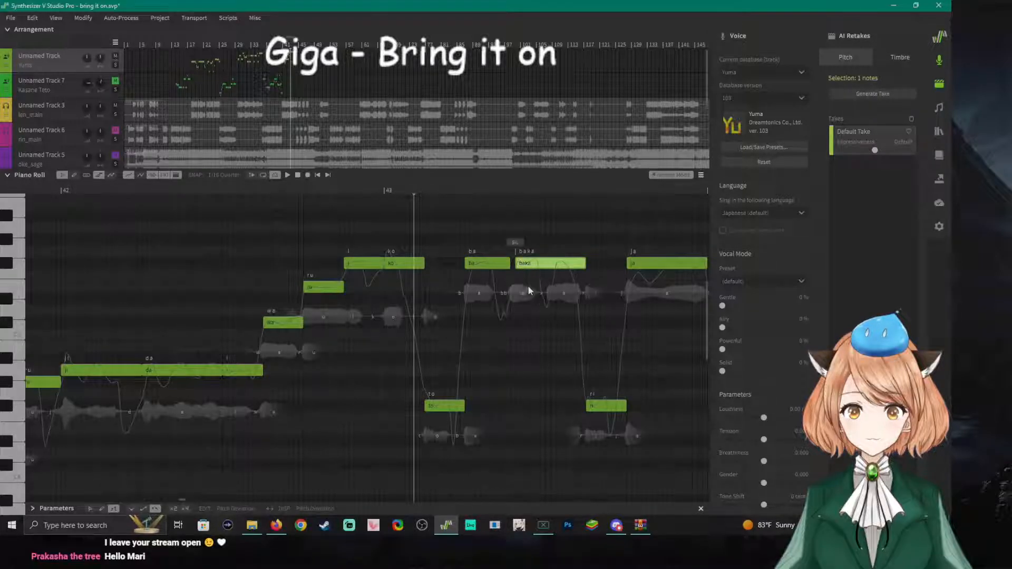
Move the boundary between "ba" and "baka" to three quarters of a beat after "ba" starts and replay the passage.
scroll(527, 286, up, 3)
drag(482, 263, 517, 264)
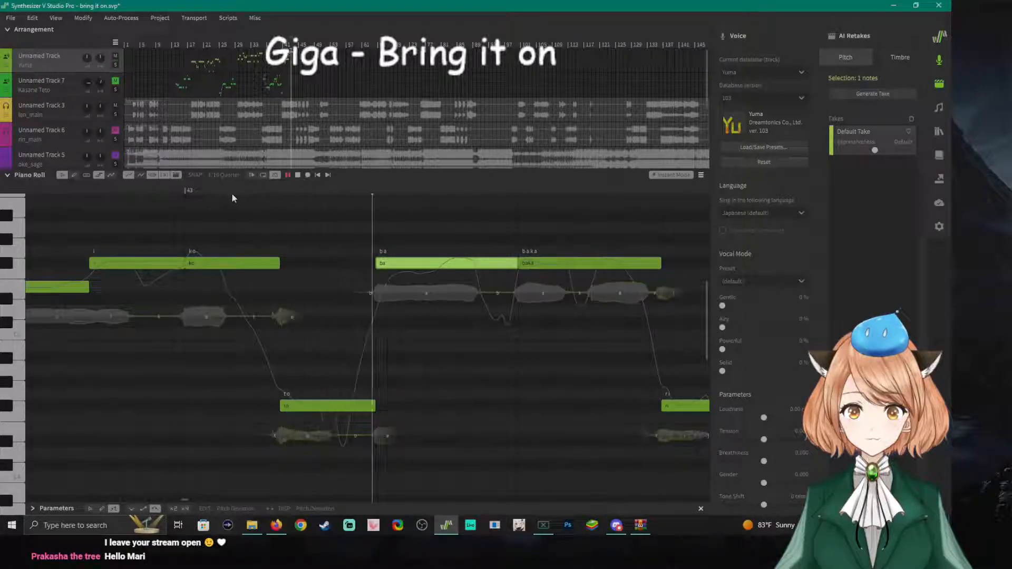
key(space)
key(space)
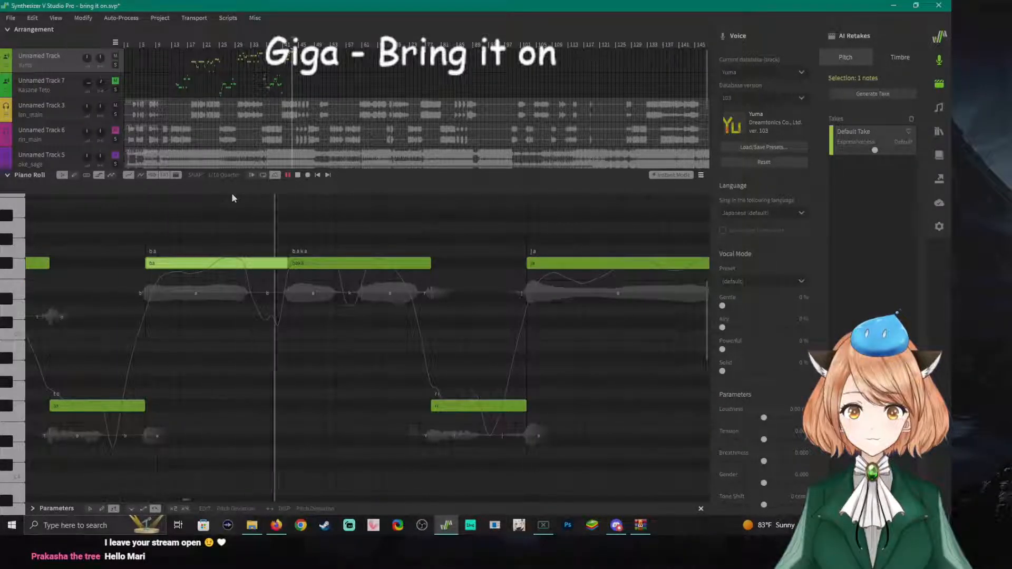
key(space)
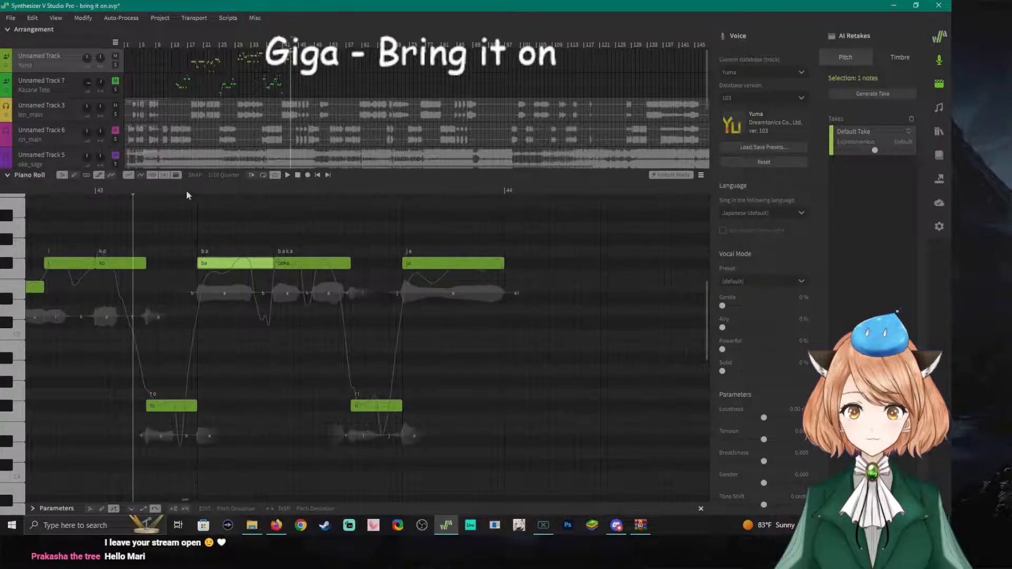
key(space)
key(space)
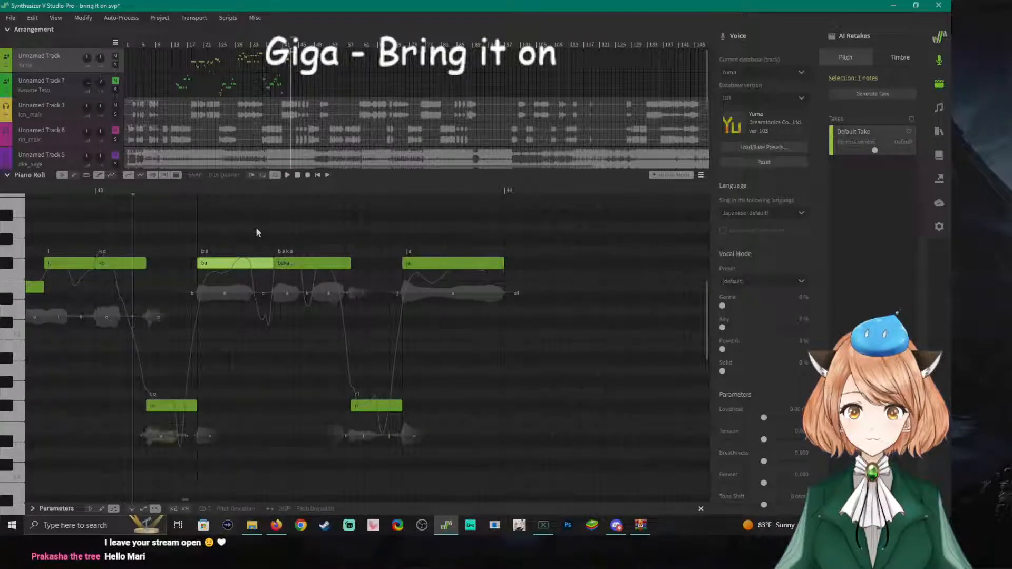
Play back from several points within the "ba" note to locate where "baka" begins.
click(268, 191)
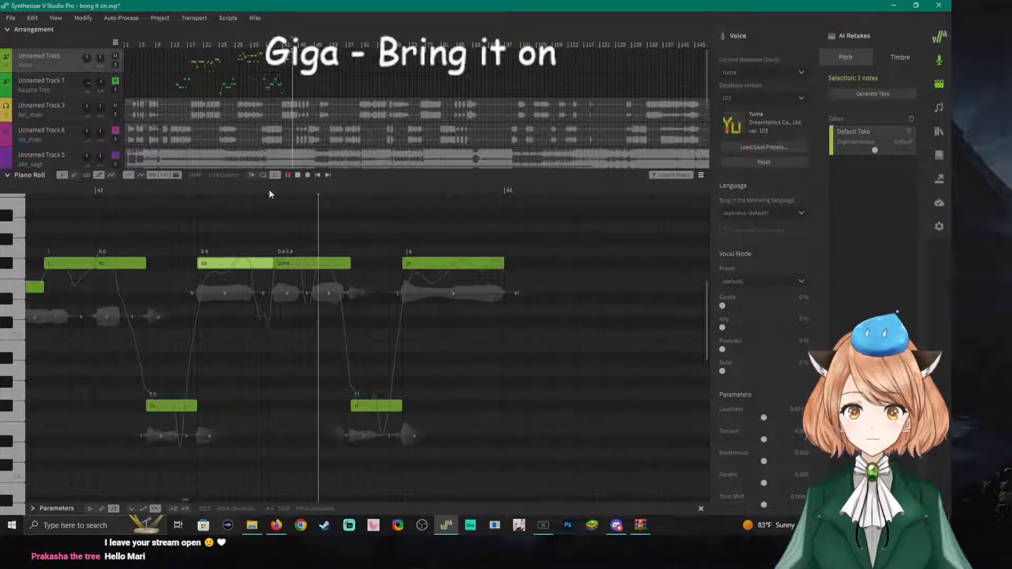
key(space)
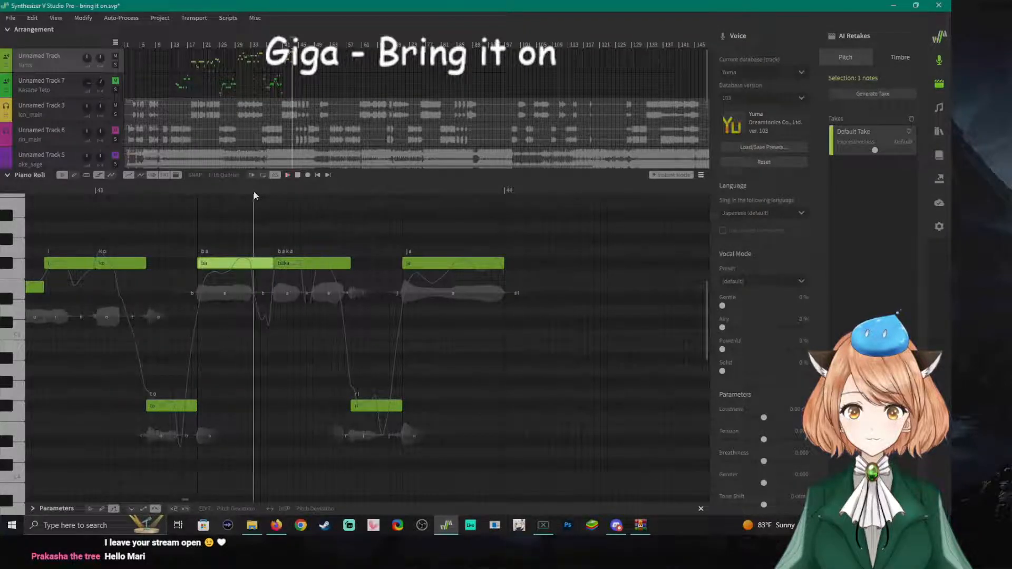
click(230, 189)
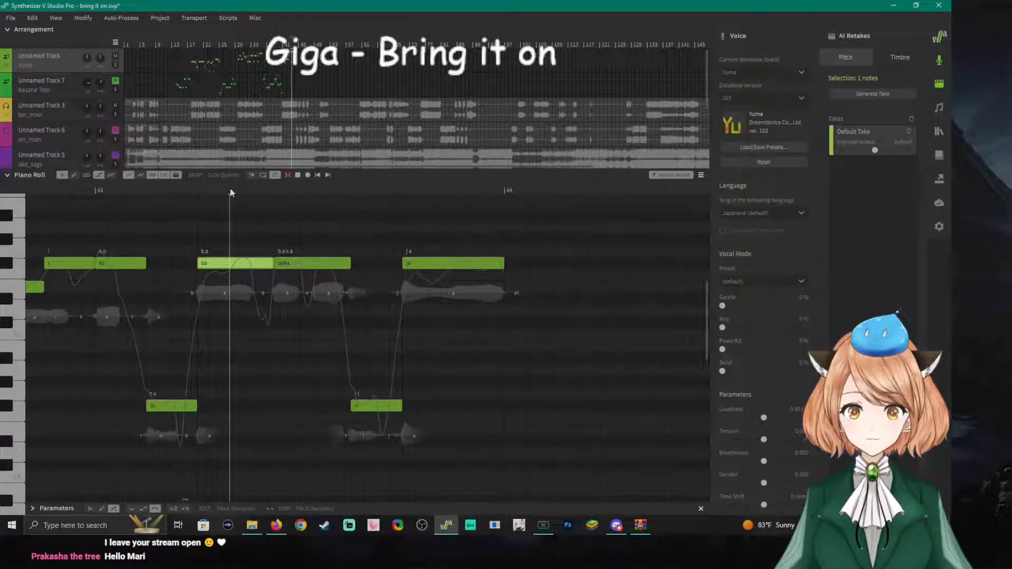
click(201, 193)
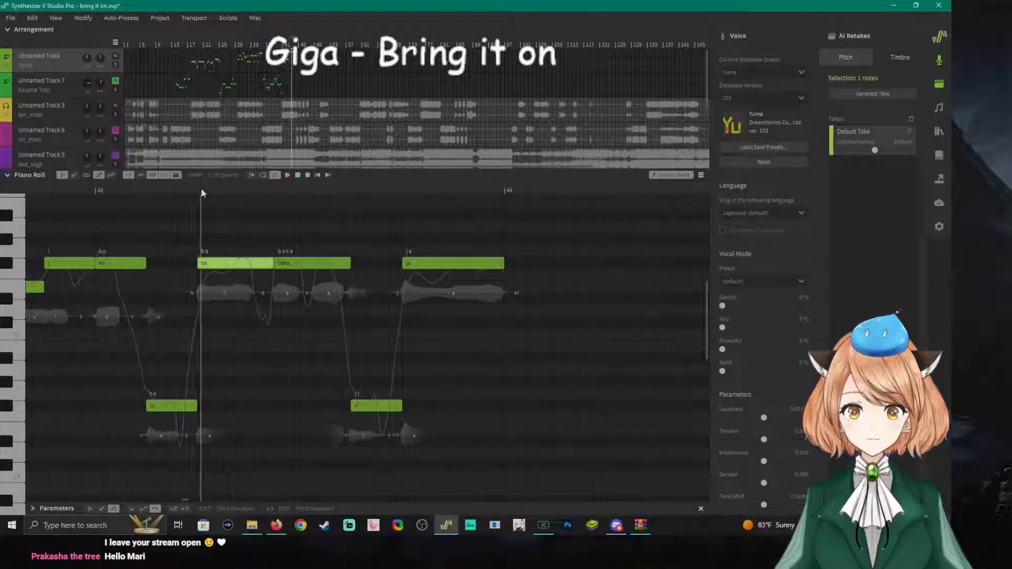
key(space)
click(232, 192)
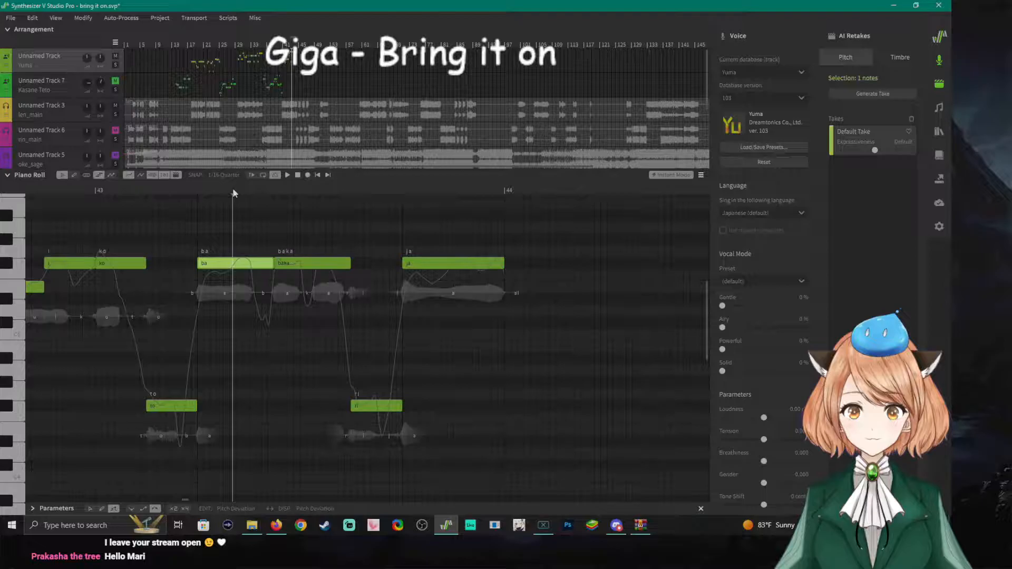
click(235, 194)
Extend "baka" earlier so "ba" lasts about a quarter beat, and play back from within the "to" note.
drag(272, 262, 233, 262)
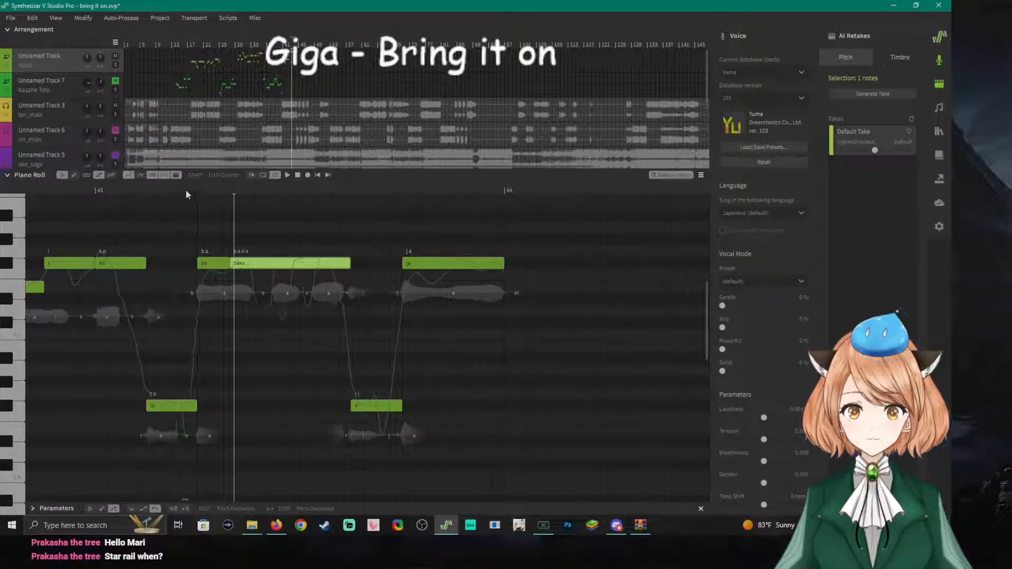
scroll(221, 298, up, 3)
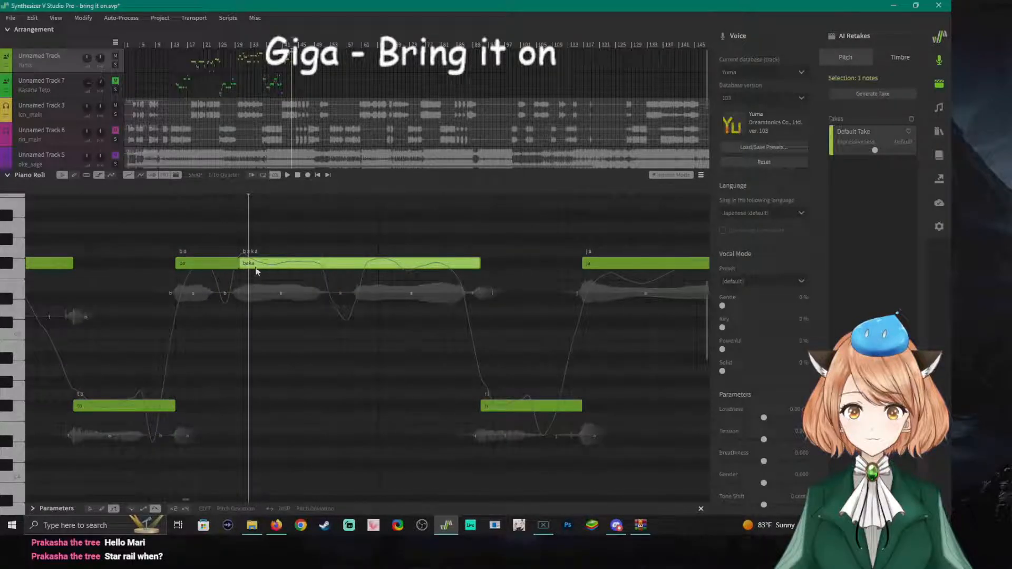
drag(237, 262, 226, 262)
click(125, 189)
key(space)
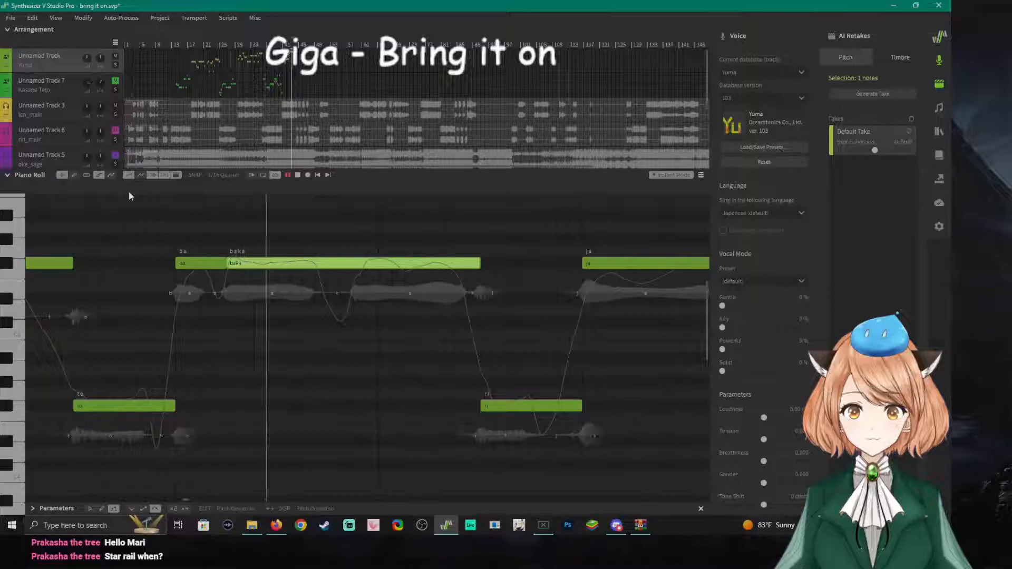
key(space)
key(space)
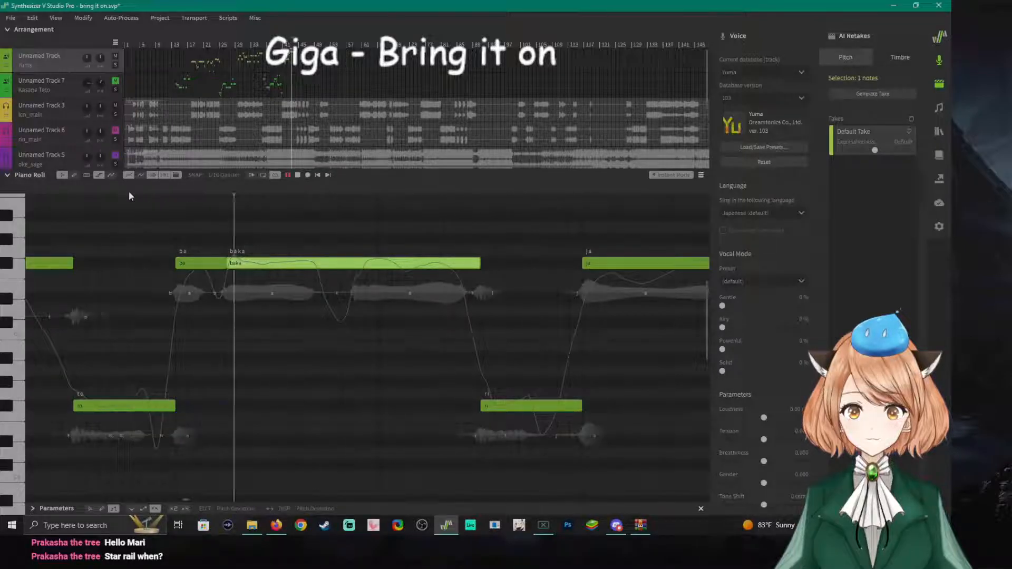
Play back the phrase from within the "to" note, from mid-"baka" and from the start of "ri" to check lyric timing.
key(space)
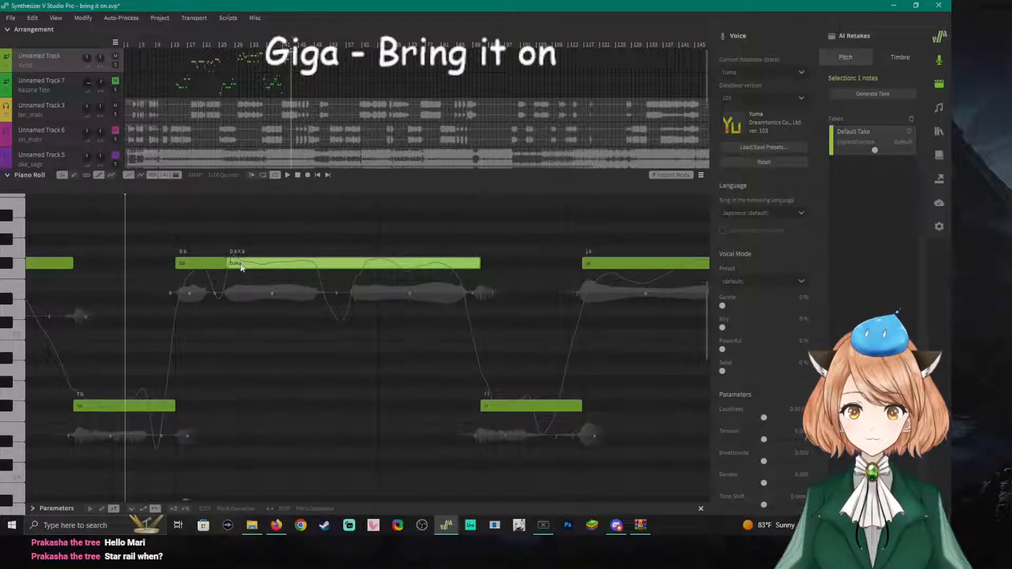
key(space)
key(space)
key(space)
key(space)
click(378, 188)
key(space)
key(space)
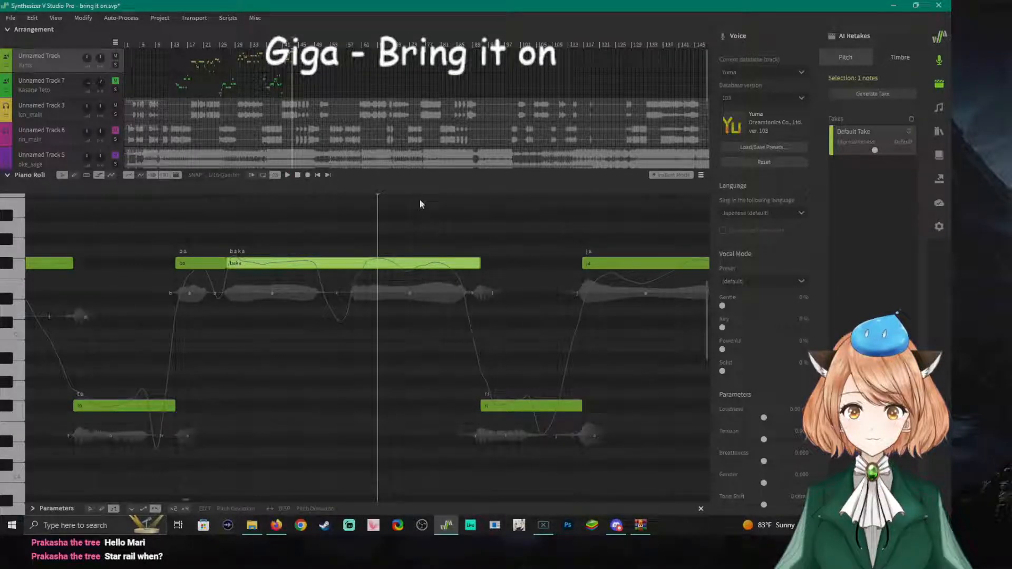
key(space)
key(space)
click(481, 191)
key(space)
key(space)
key(space)
Try raising "ri" to the pitch of "baka" and lowering "ja" to the pitch of "to", and replay from late in "to".
drag(502, 412, 499, 264)
drag(612, 264, 609, 410)
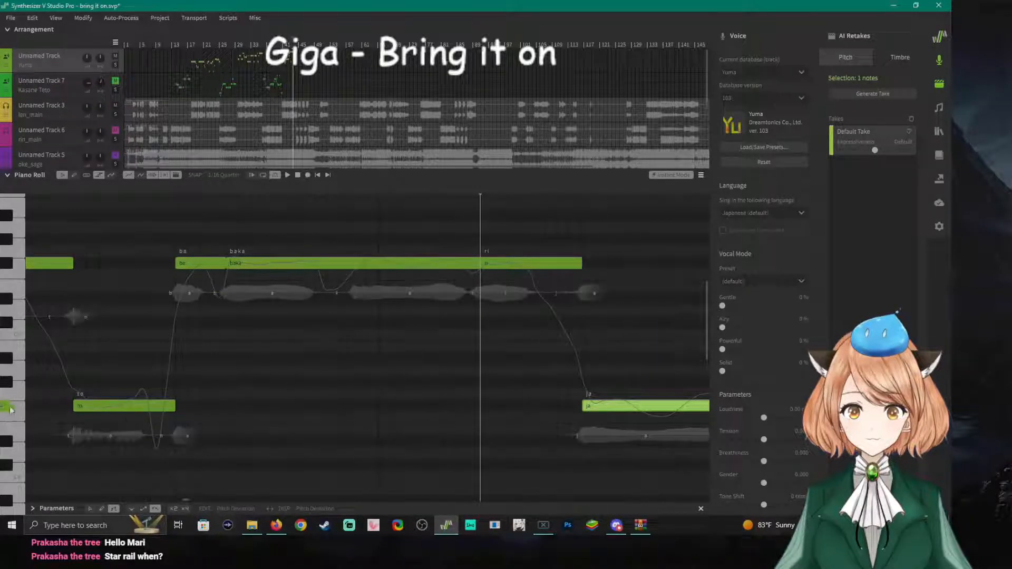
click(151, 194)
key(space)
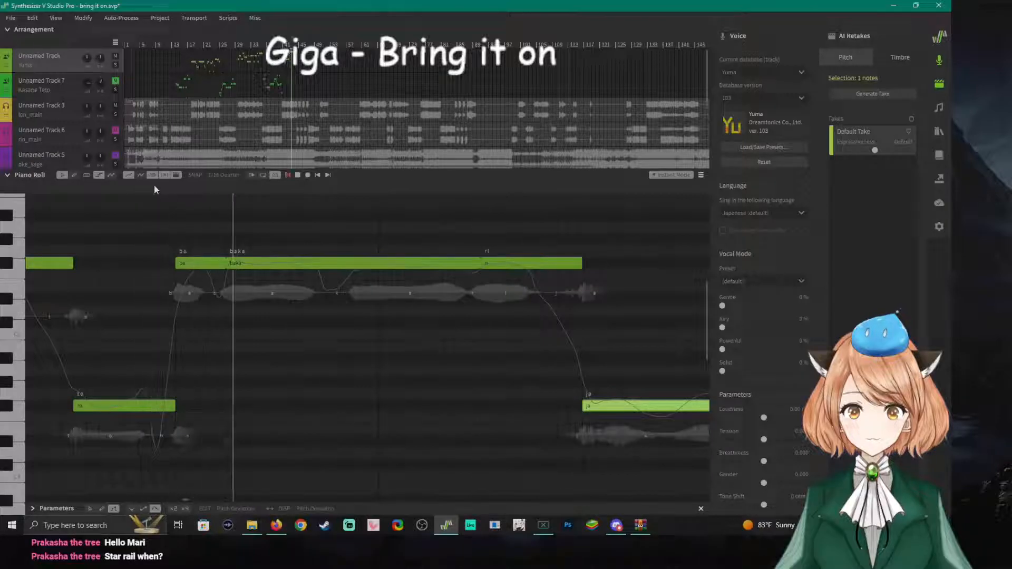
key(space)
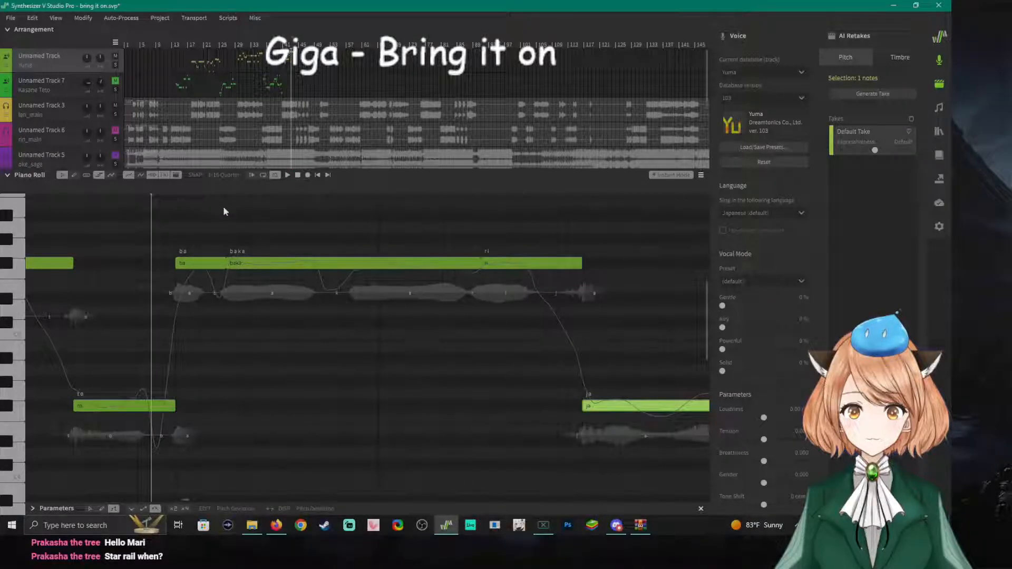
key(space)
key(space)
key(space)
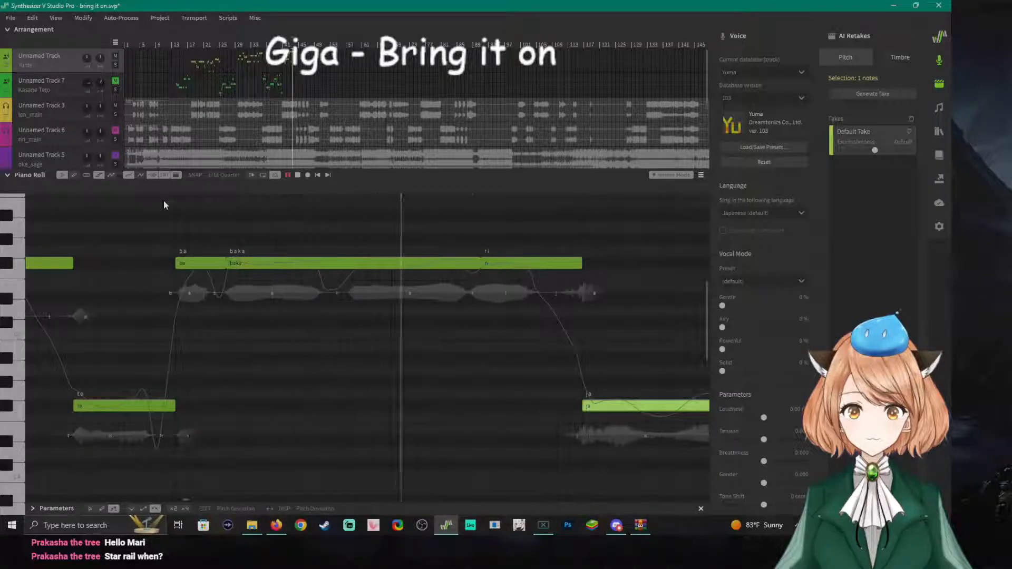
key(space)
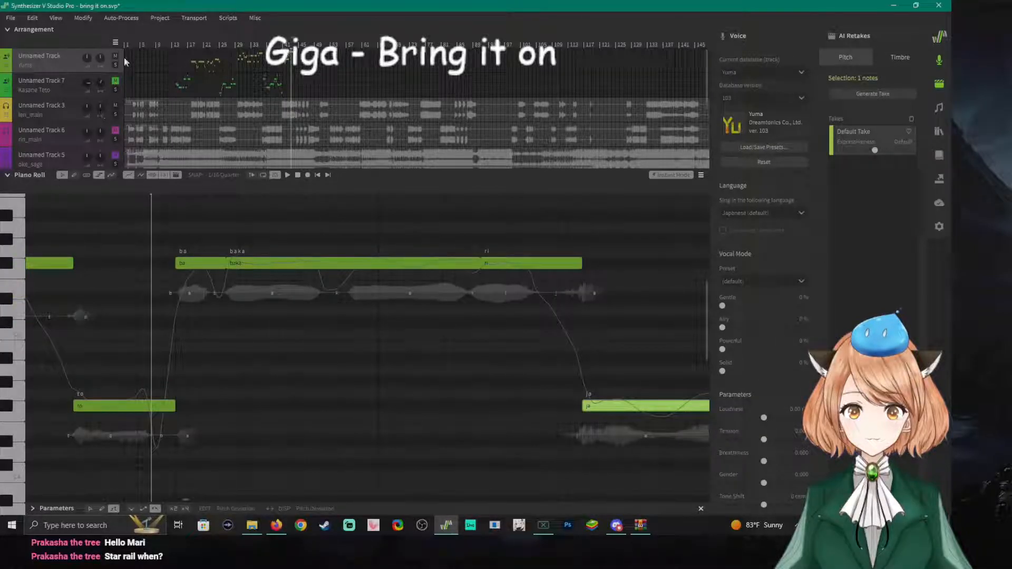
Mute Yuma's track and listen to the len_main reference around the "to" and "ba" notes.
click(101, 194)
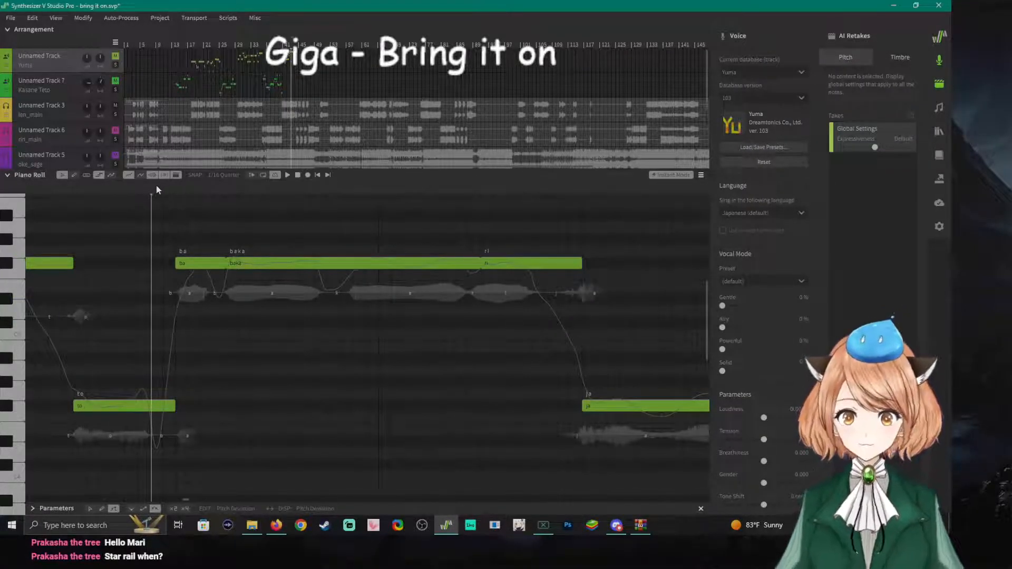
key(space)
click(224, 191)
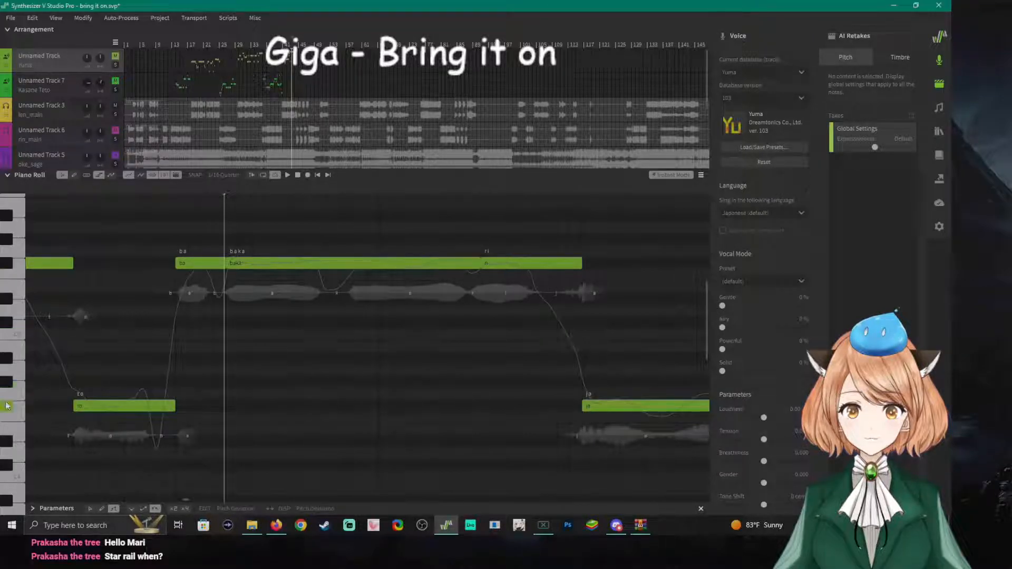
Return "ri" to the pitch of "to" and "ja" to the pitch of "baka", and replay with Yuma's track unmuted.
drag(505, 270, 508, 407)
drag(590, 407, 589, 264)
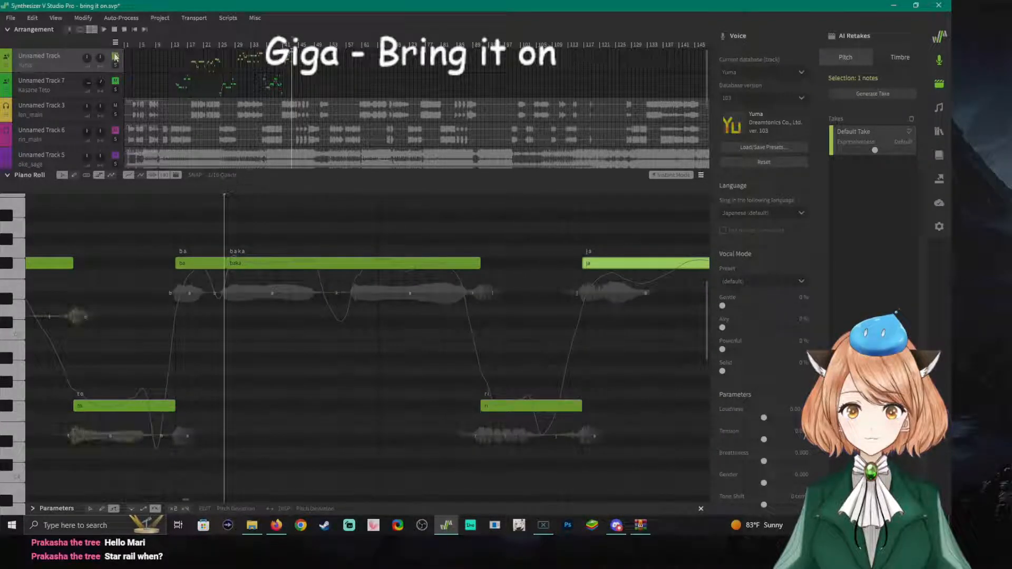
click(172, 191)
key(space)
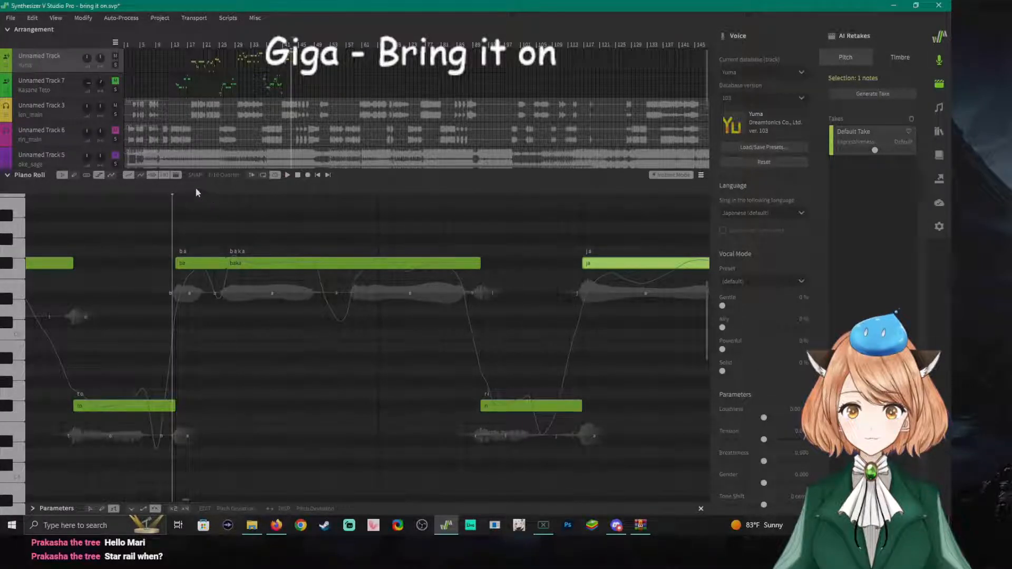
key(space)
key(space)
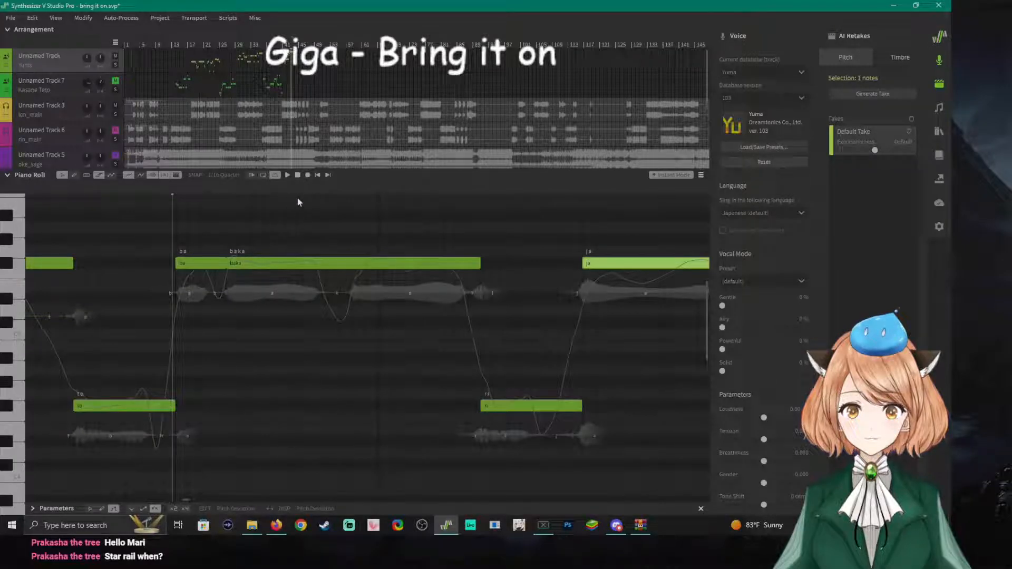
Play back from the middle of "baka" and from the start of "ri" to compare their timing with the reference.
click(380, 194)
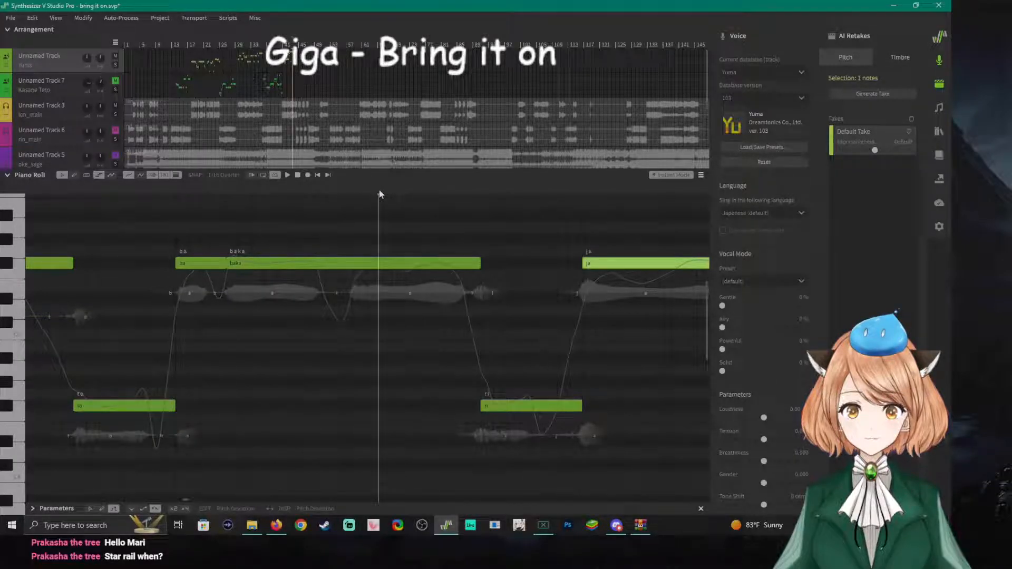
key(space)
click(489, 194)
click(484, 194)
key(space)
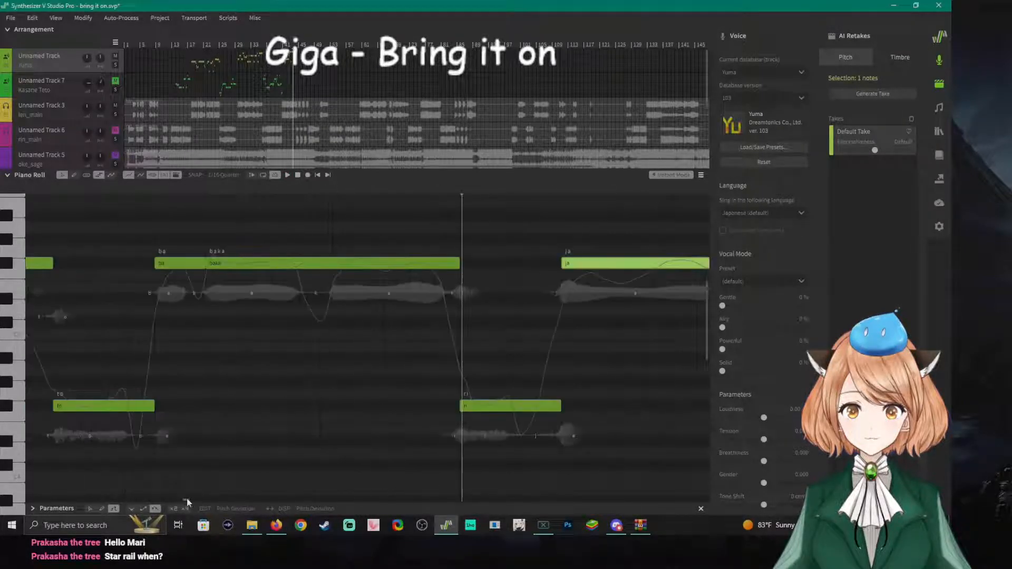
Move "ri" and "ja" half a beat earlier and shorten "baka" to end where "ri" starts.
drag(504, 411, 402, 410)
drag(460, 264, 358, 264)
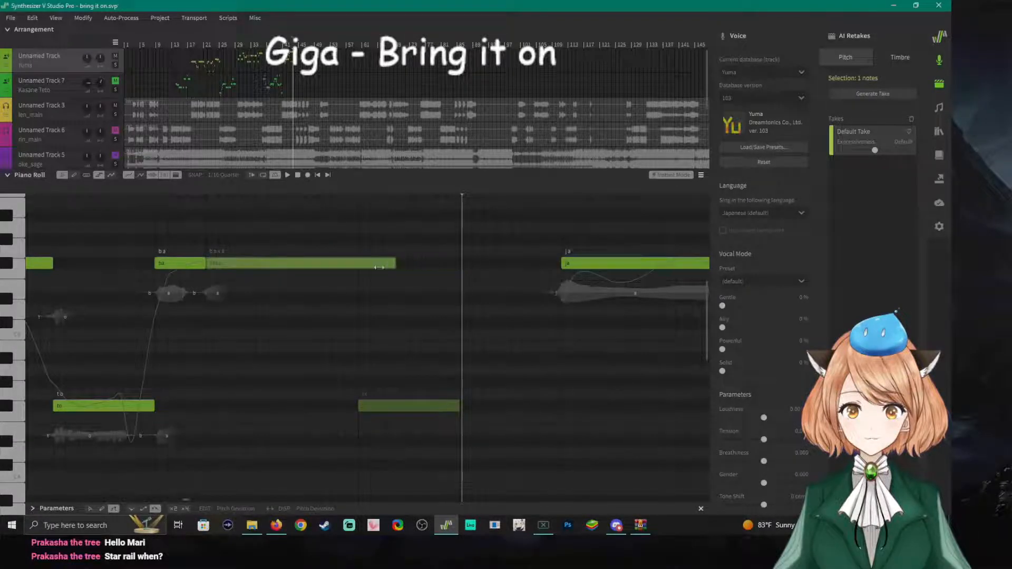
drag(569, 264, 468, 265)
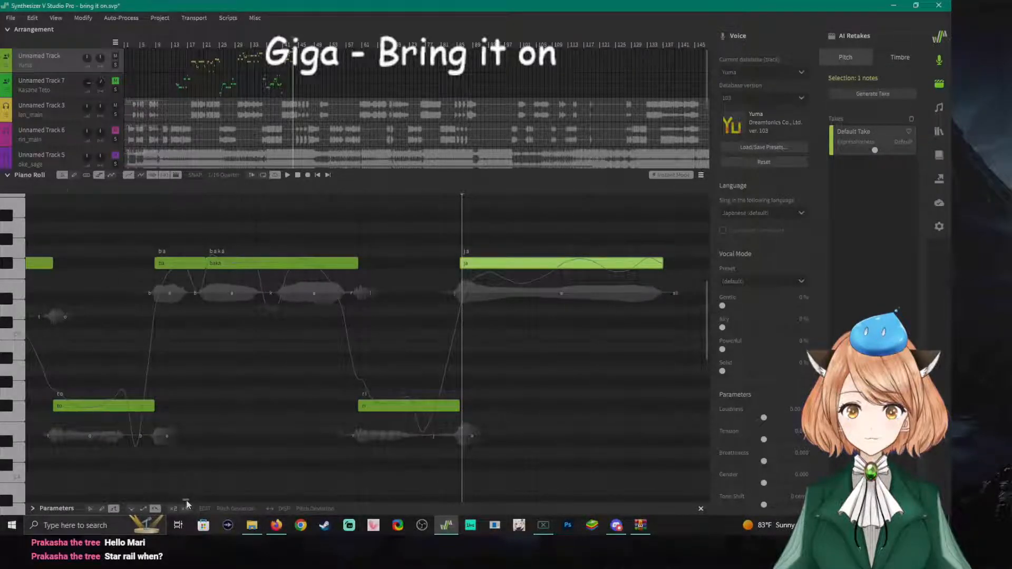
Play back from the held "i" note in bar 42 through "baka" to check the retimed phrase.
drag(186, 500, 184, 501)
double_click(103, 191)
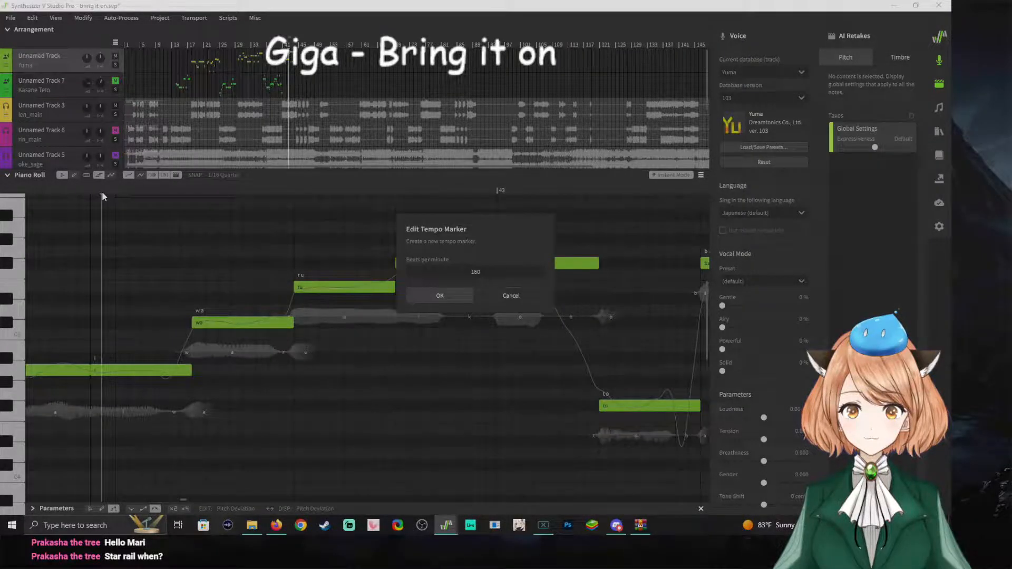
click(480, 295)
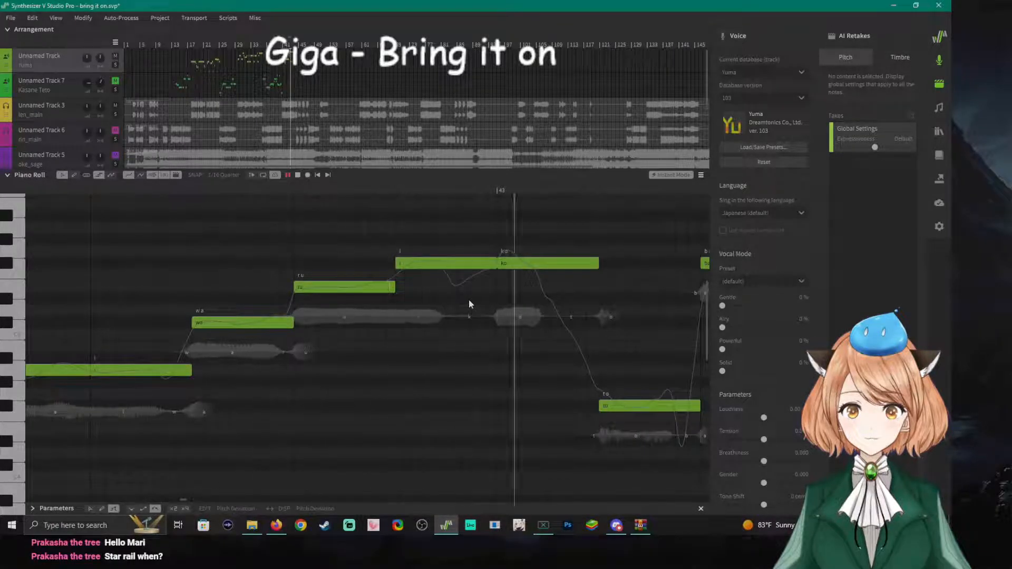
key(space)
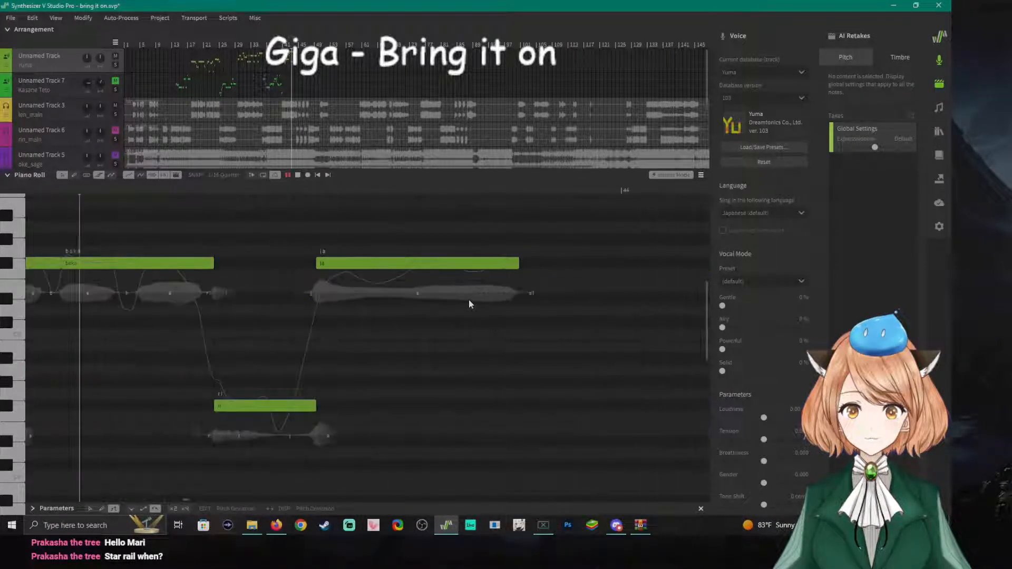
key(space)
key(space)
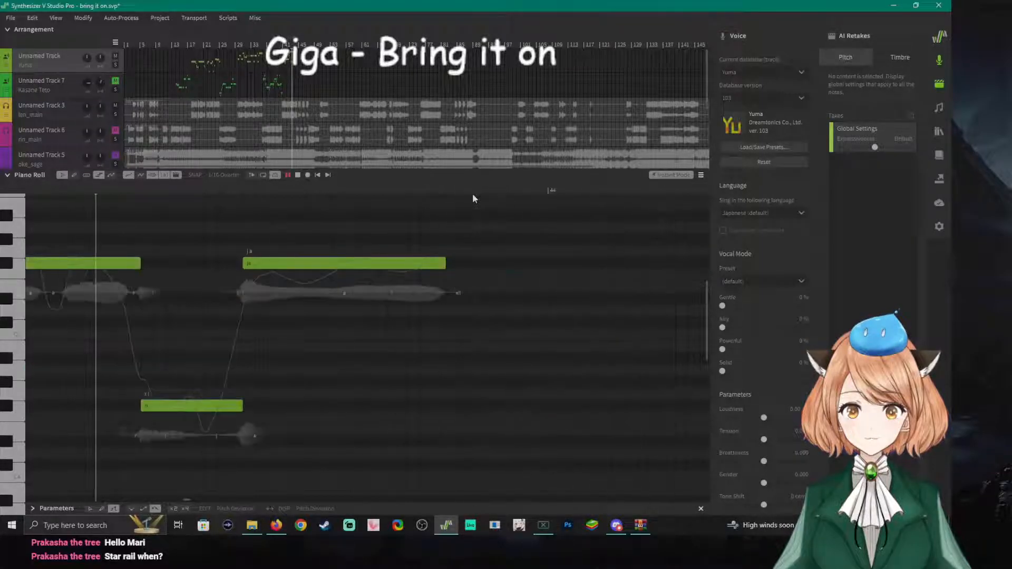
key(space)
Replay bar 43 repeatedly from the end of "ko" to locate where "baka" enters.
drag(182, 500, 181, 500)
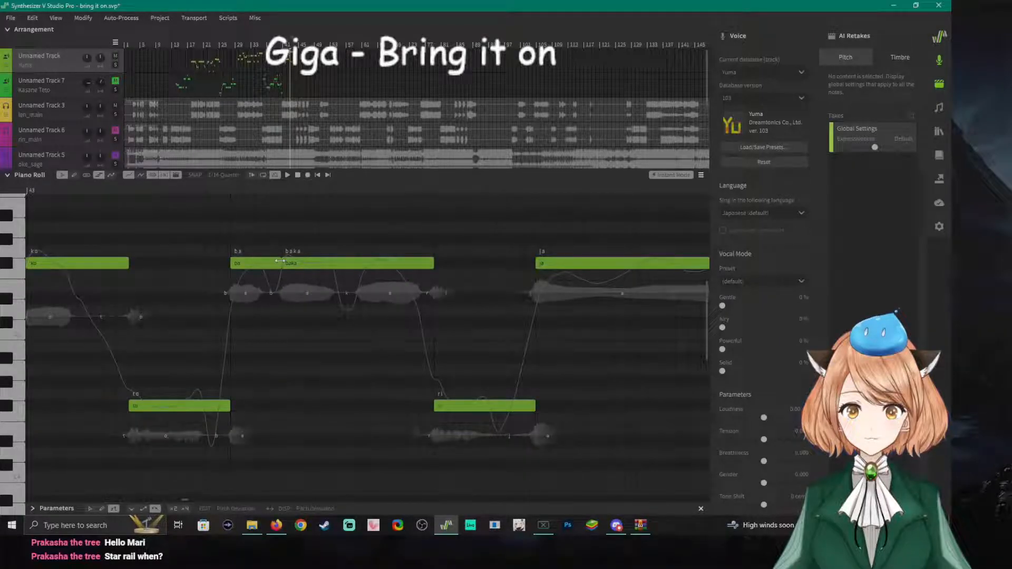
click(225, 190)
click(123, 190)
key(space)
key(space)
key(space)
key(space)
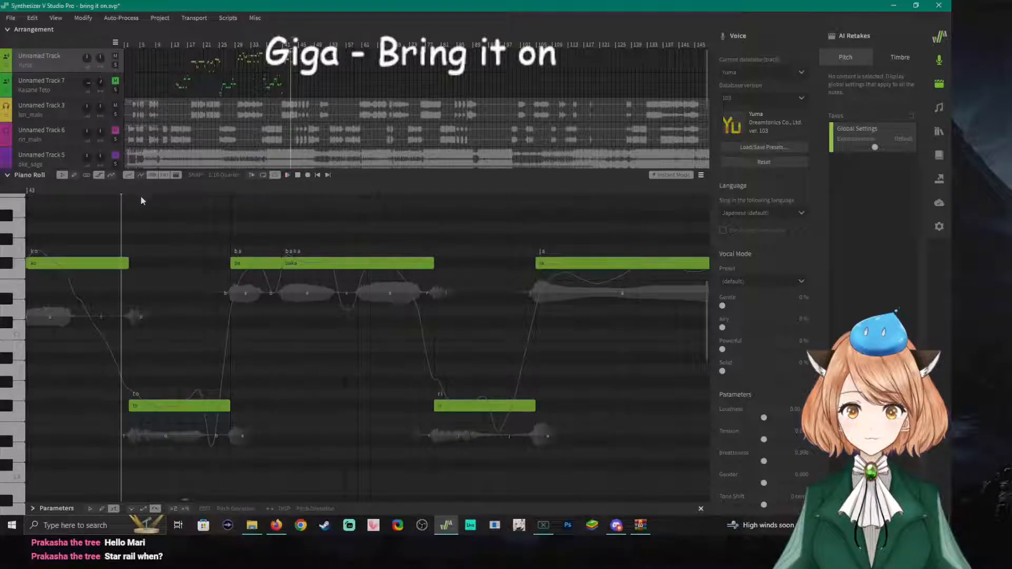
key(space)
key(space)
Start "baka" later so it lasts about a quarter beat before "ri", leaving a gap after "ba".
drag(282, 264, 395, 263)
key(space)
mouse_move(397, 264)
mouse_down()
mouse_move(369, 265)
mouse_move(385, 265)
mouse_up()
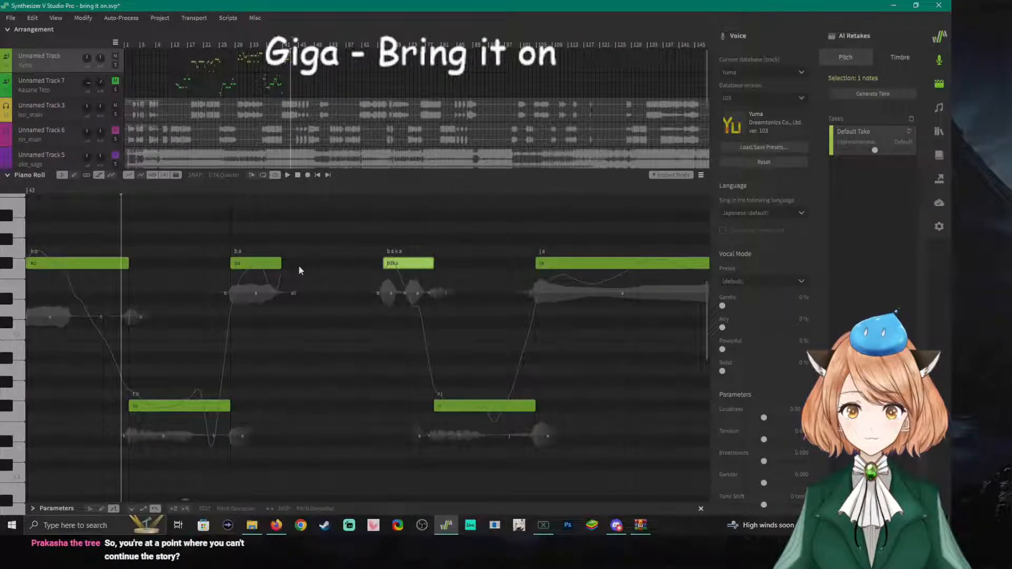
Unmute Kasane Teto's track and play the phrase from the "pa" note just before bar 42.
click(115, 82)
click(115, 66)
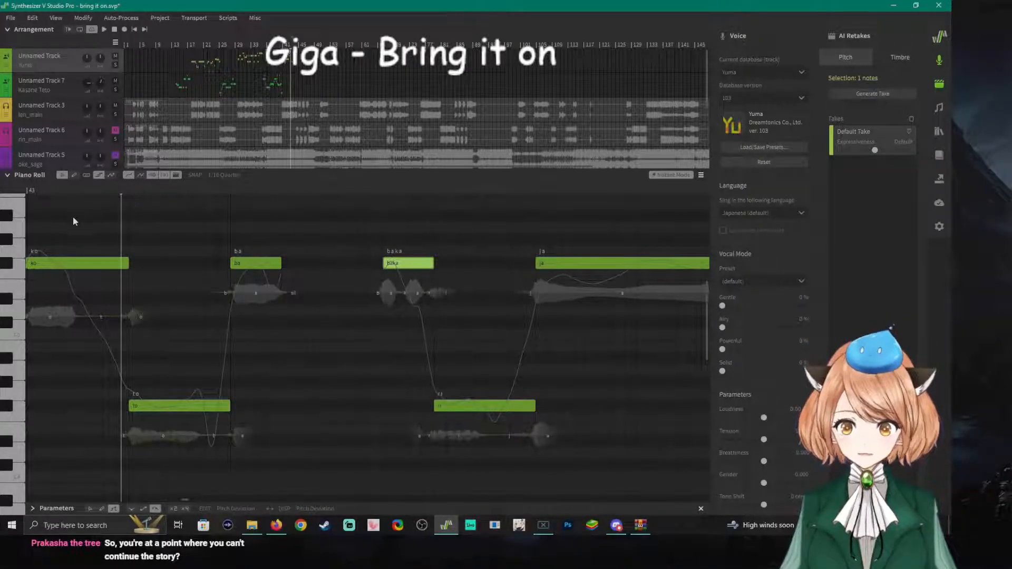
drag(187, 499, 180, 495)
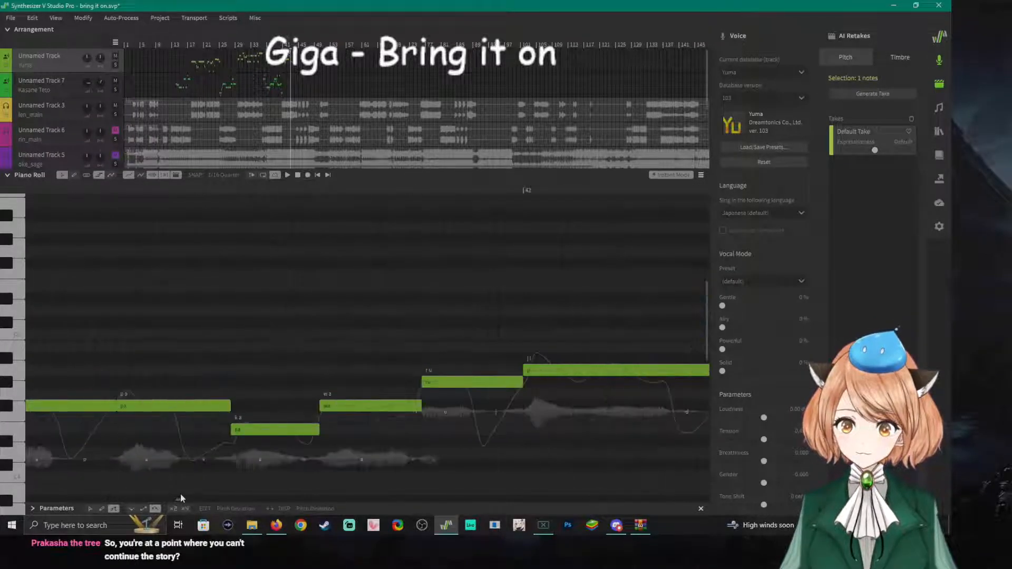
click(119, 188)
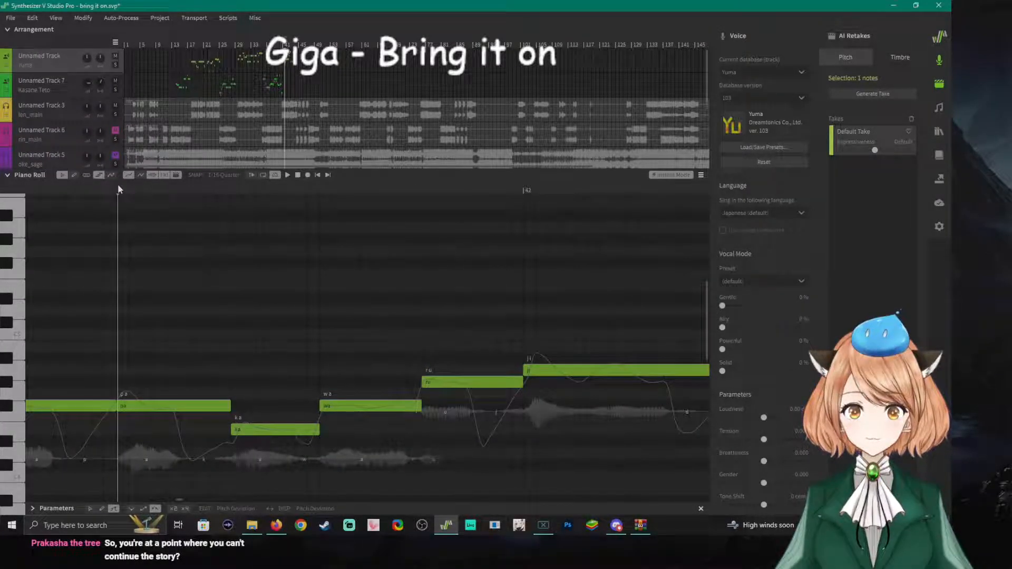
scroll(179, 274, down, 3)
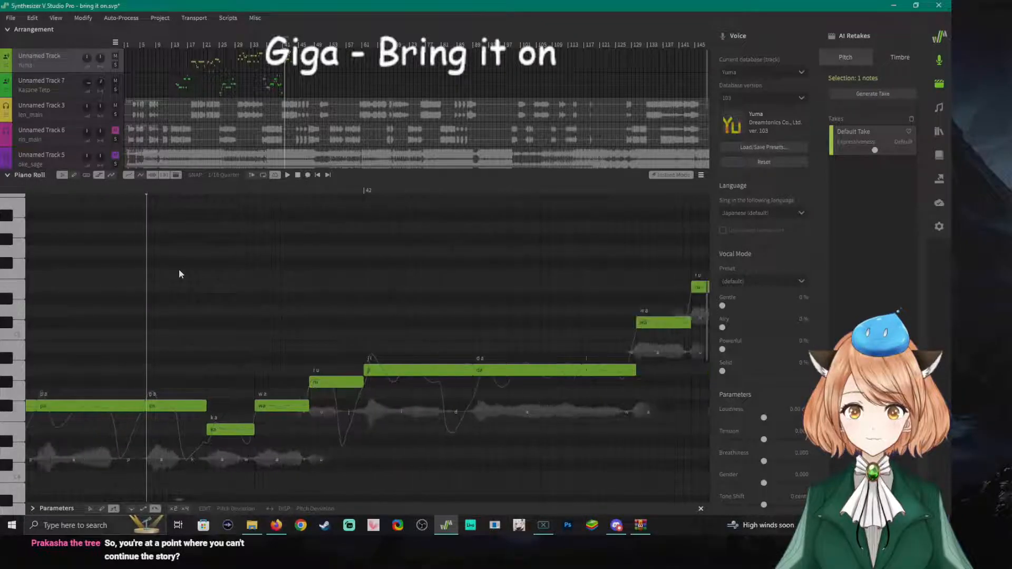
scroll(179, 274, up, 3)
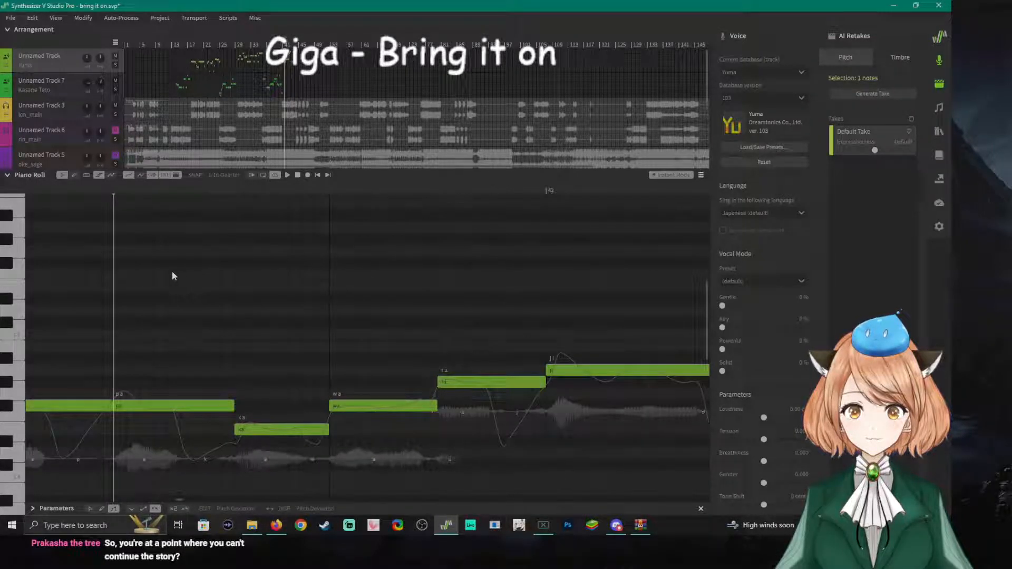
key(space)
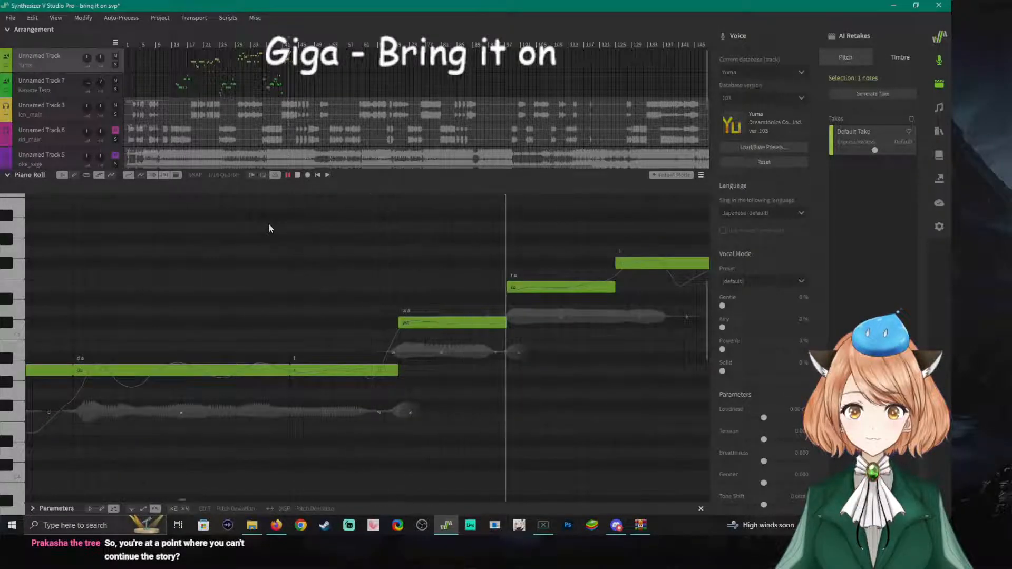
key(space)
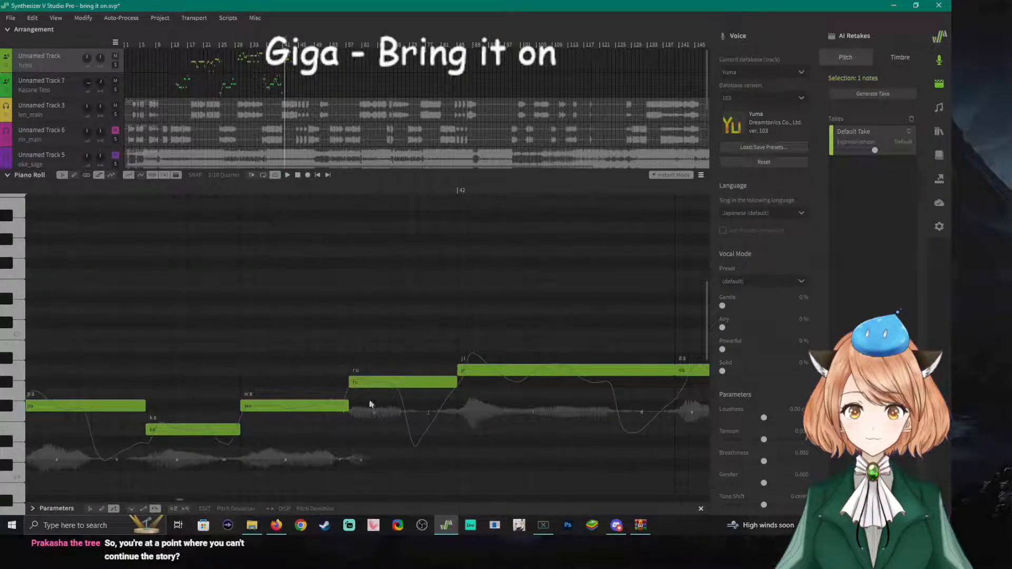
Play back bar 43 from late in the "to" note and from the gap before "baka" to find its onset.
drag(181, 499, 188, 498)
click(247, 192)
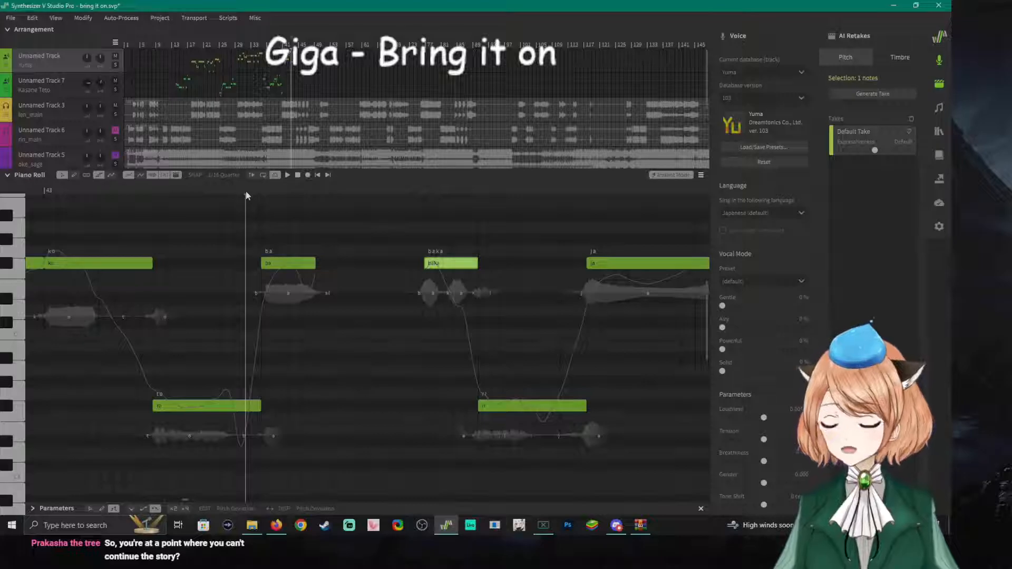
key(space)
key(space)
click(414, 190)
drag(378, 193, 365, 191)
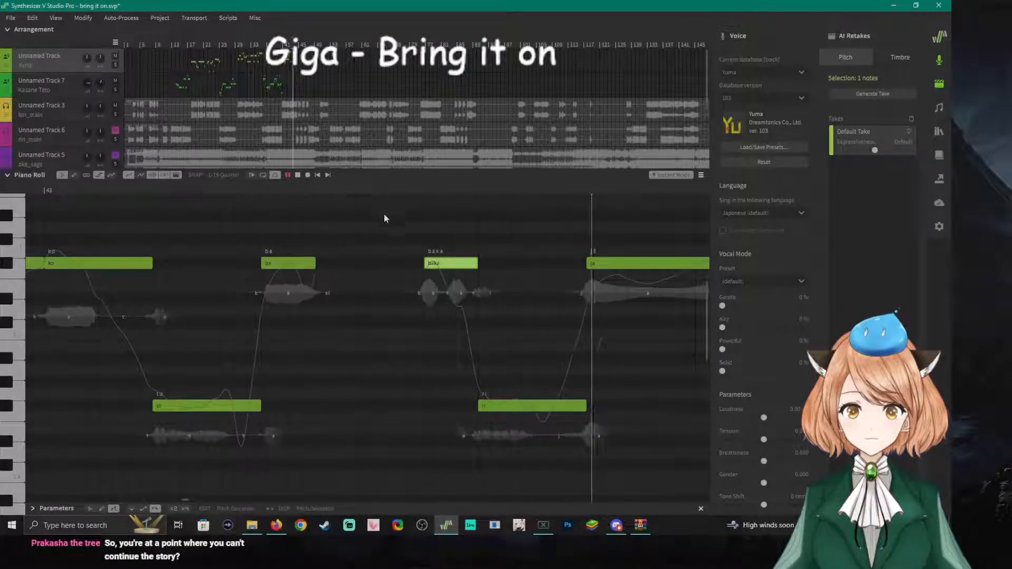
Extend "baka" earlier to about half a beat long and replay from the end of "ko".
drag(425, 265, 369, 264)
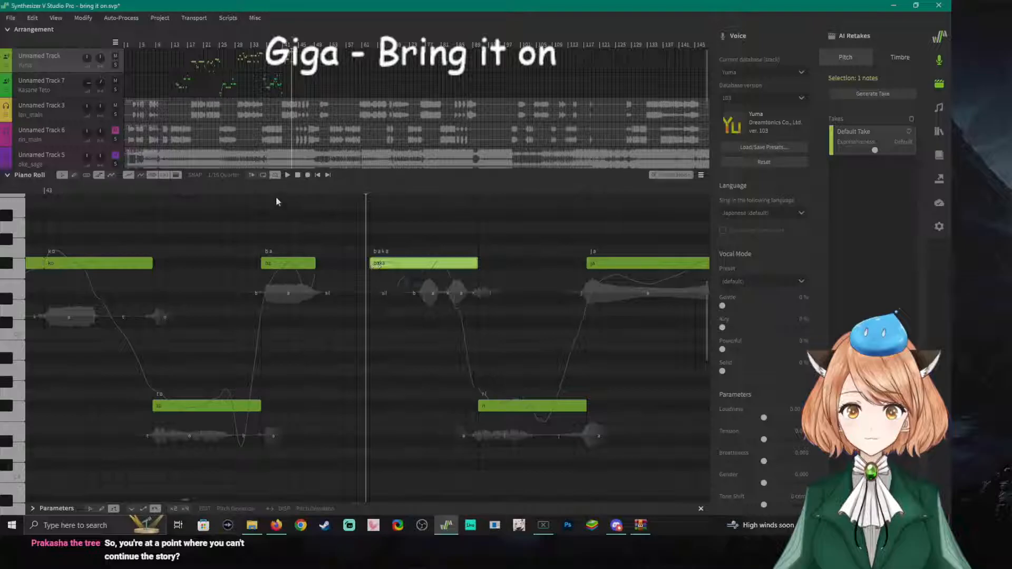
click(170, 189)
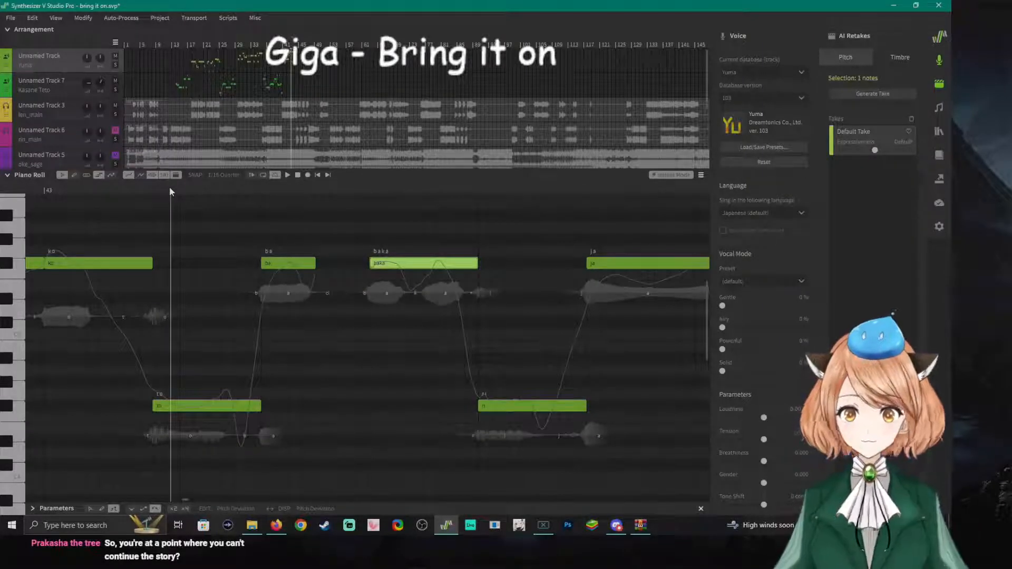
click(139, 192)
key(space)
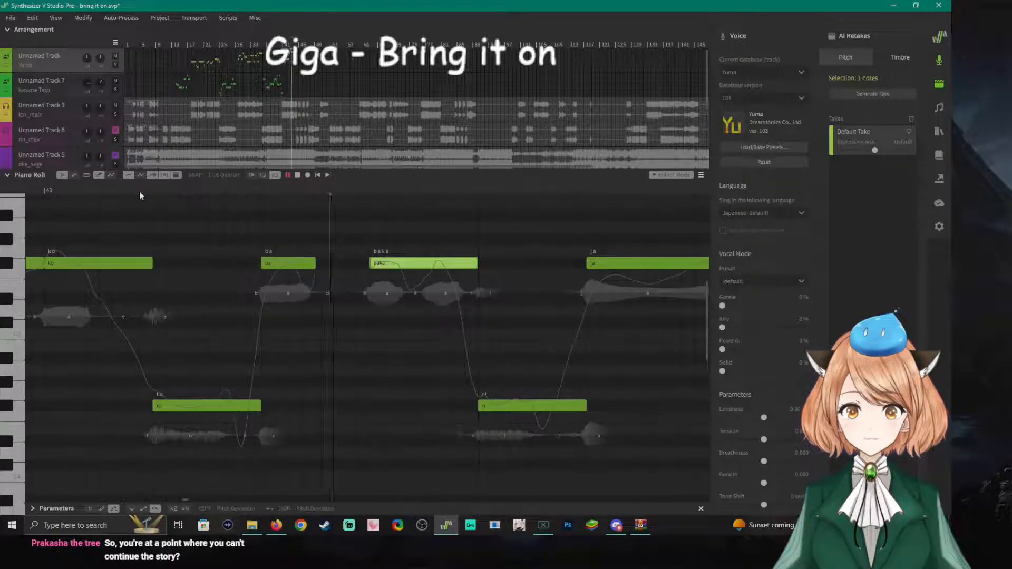
Locate the onset of "baka" by playing from around "ba" and the following gap, and extend "baka" about an eighth of a beat earlier.
key(space)
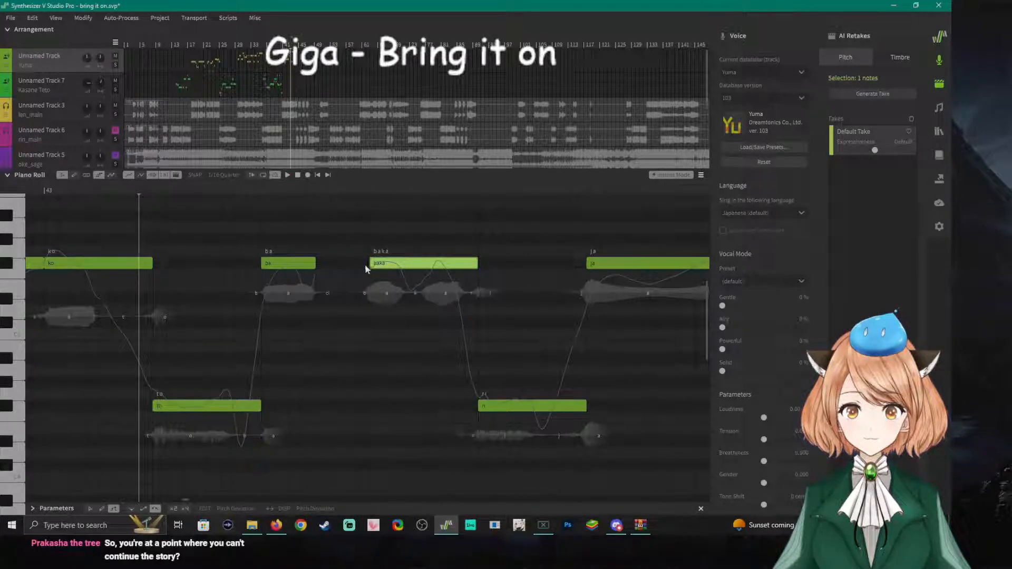
click(264, 192)
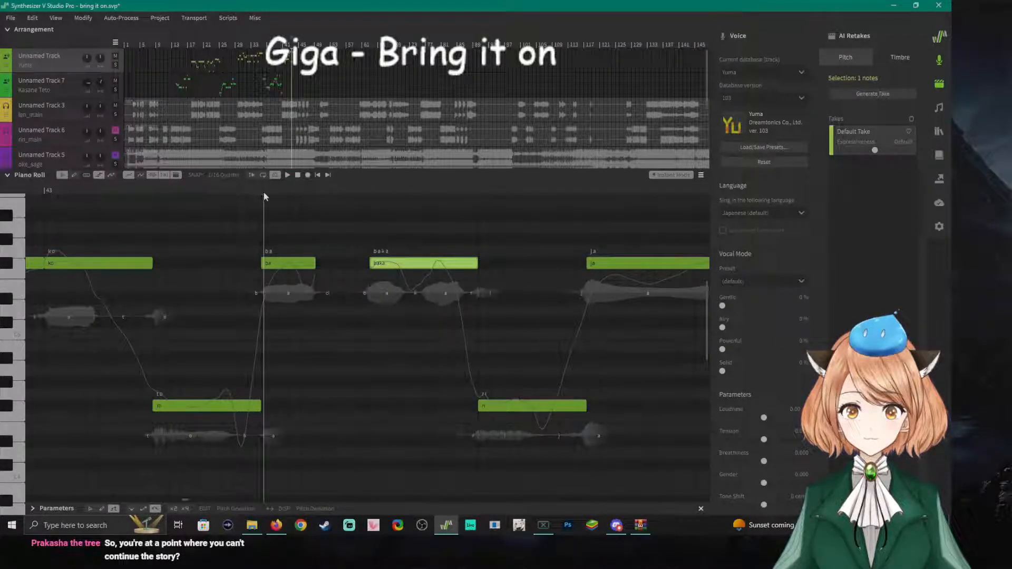
click(319, 187)
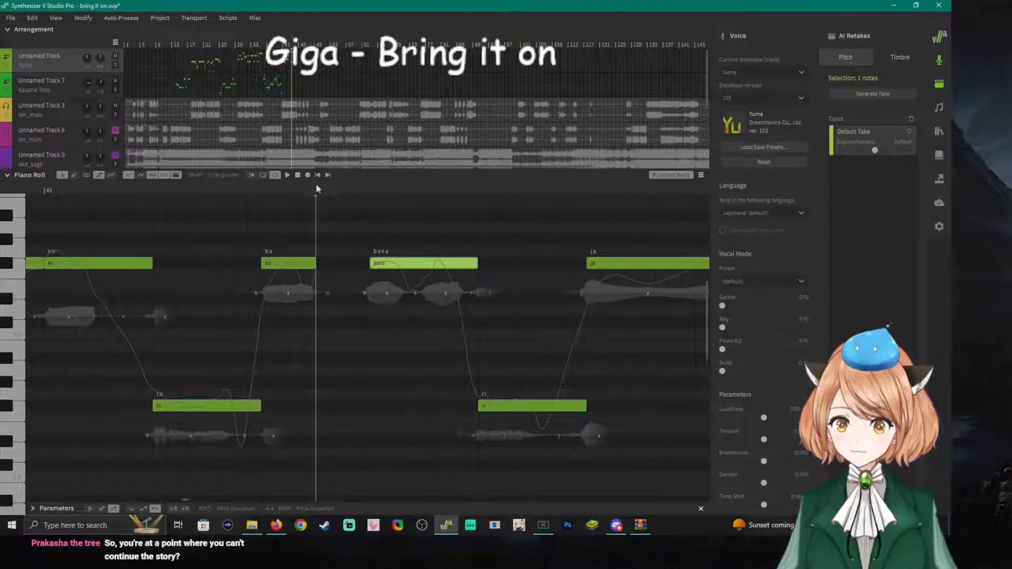
click(345, 196)
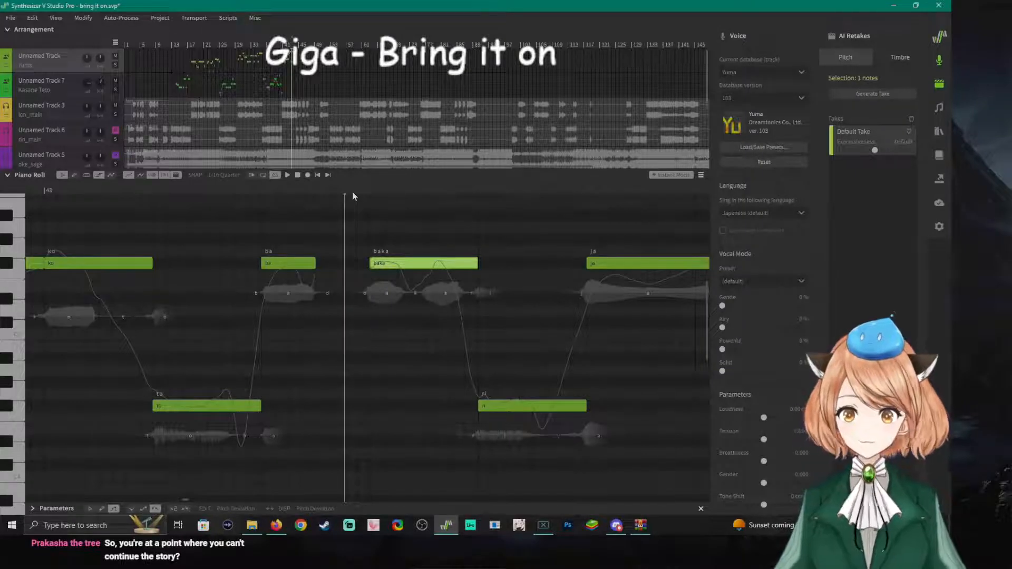
key(space)
key(space)
key(space)
key(space)
key(space)
key(space)
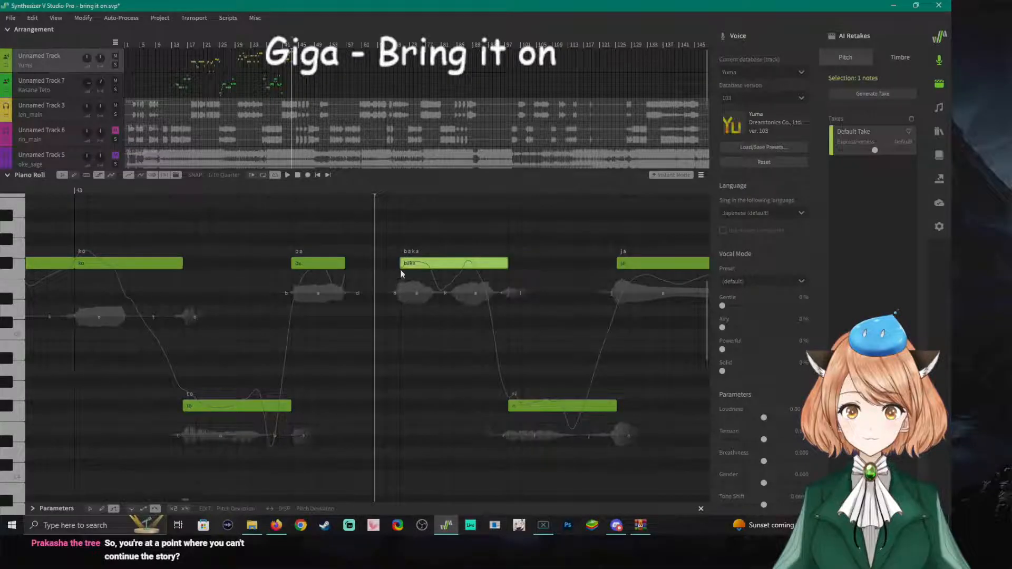
drag(400, 263, 373, 263)
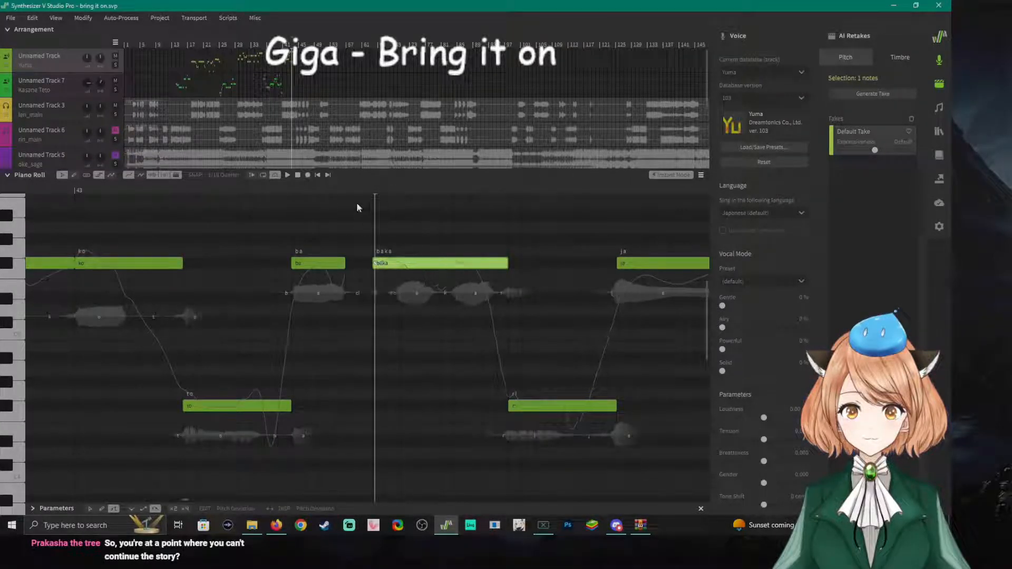
key(space)
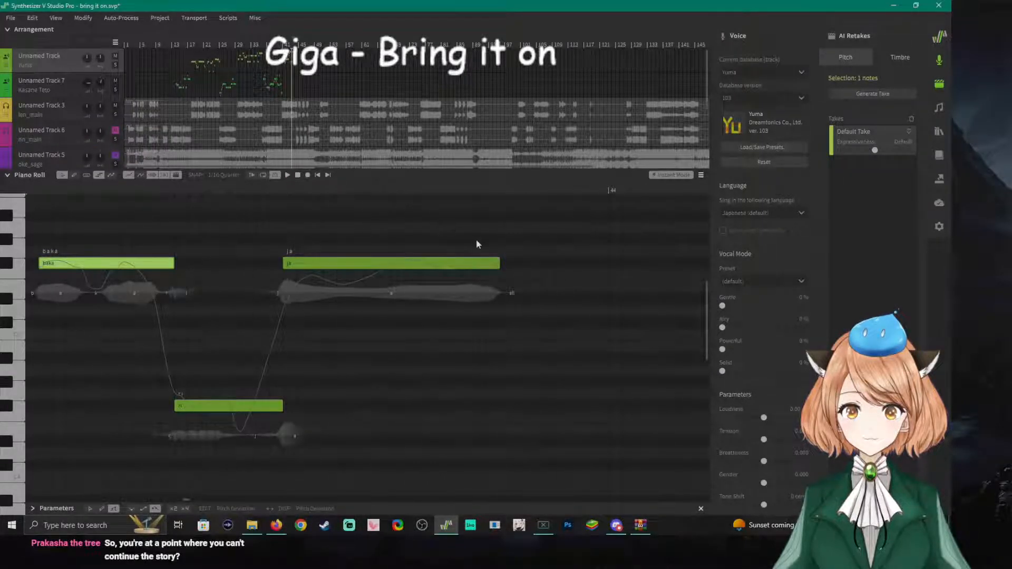
Add a one-beat note with the lyric "nai" directly after "ja", three semitones higher, and play from late in the "ri" note.
scroll(469, 242, up, 2)
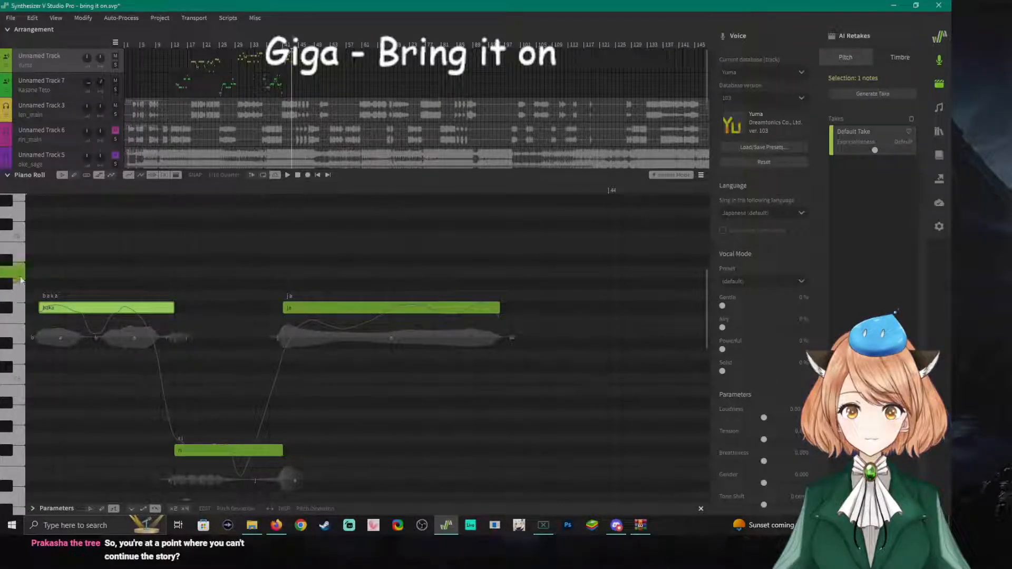
drag(502, 272, 706, 272)
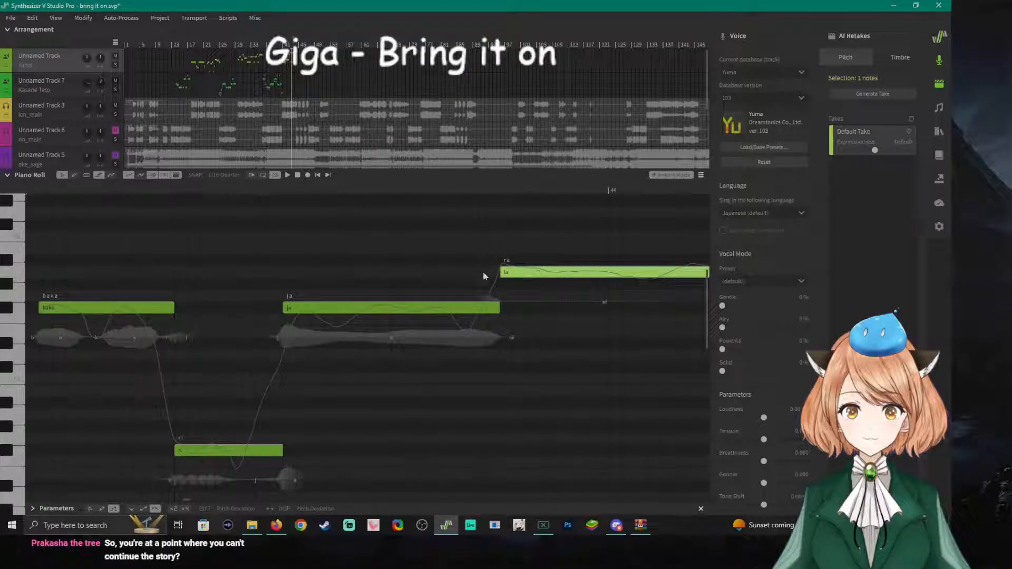
drag(501, 272, 522, 271)
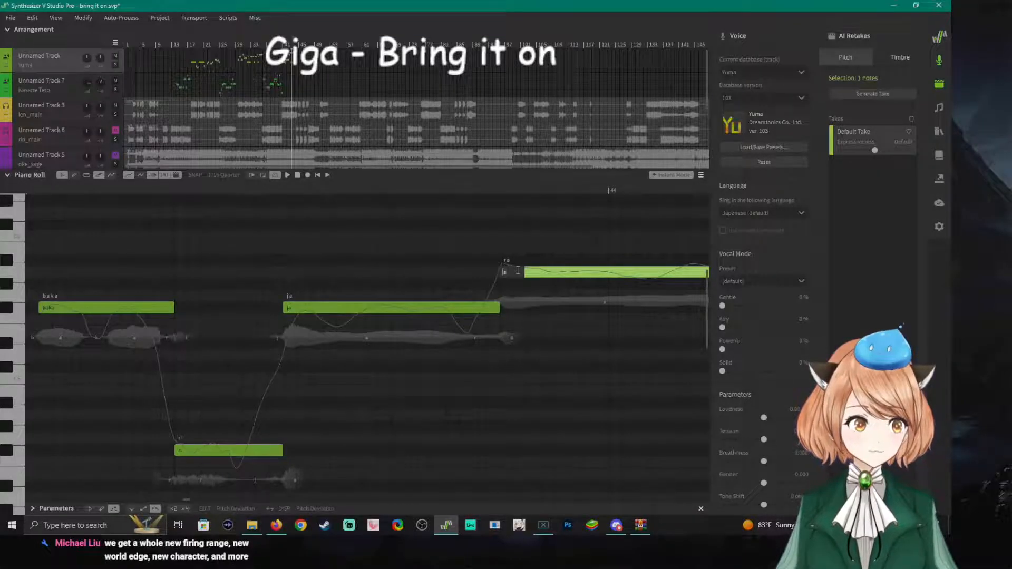
text(nai)
key(Return)
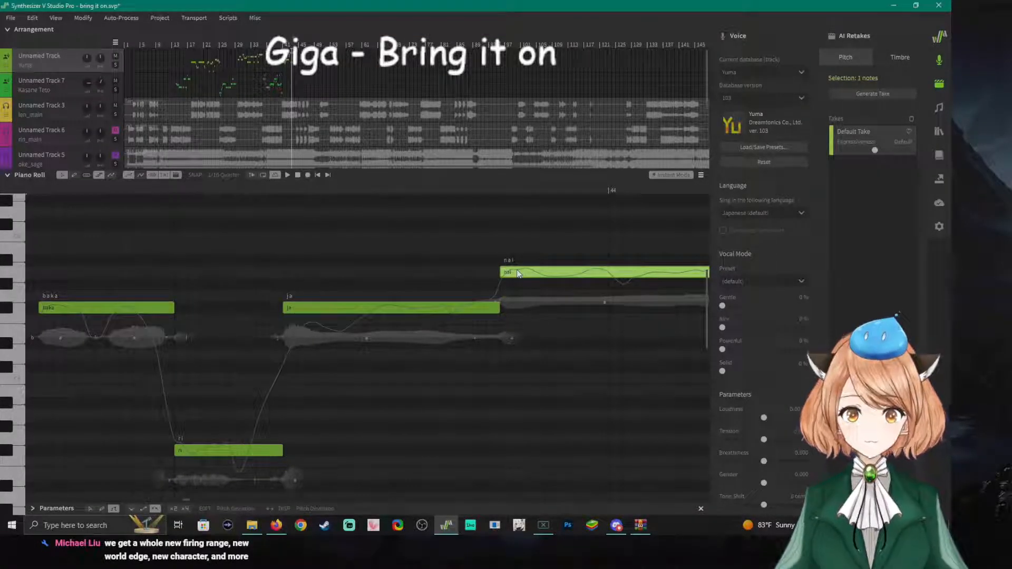
click(246, 189)
key(space)
key(space)
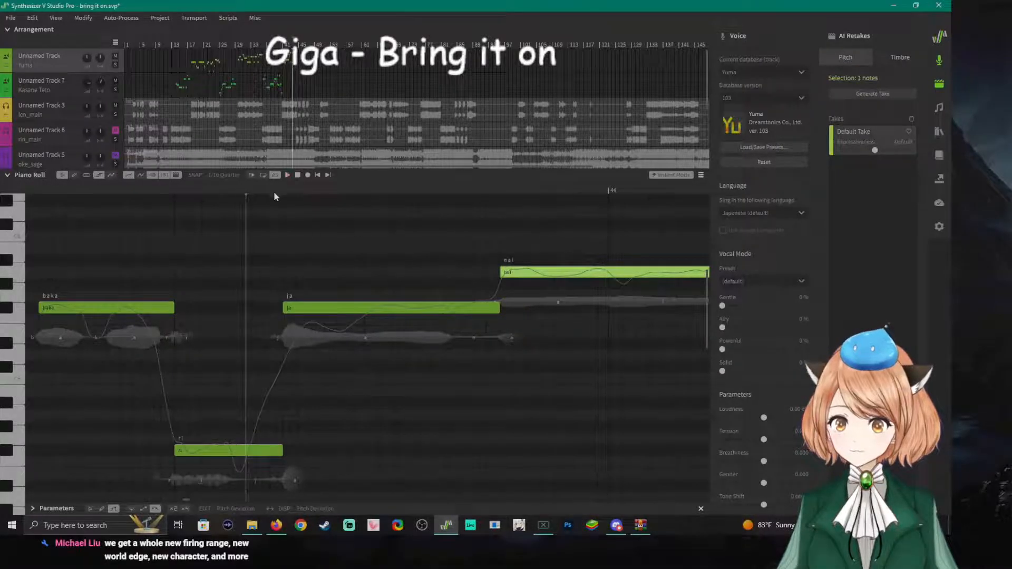
Play the phrase from the start of bar 41 into bar 43 to check its timing.
scroll(462, 243, right, 4)
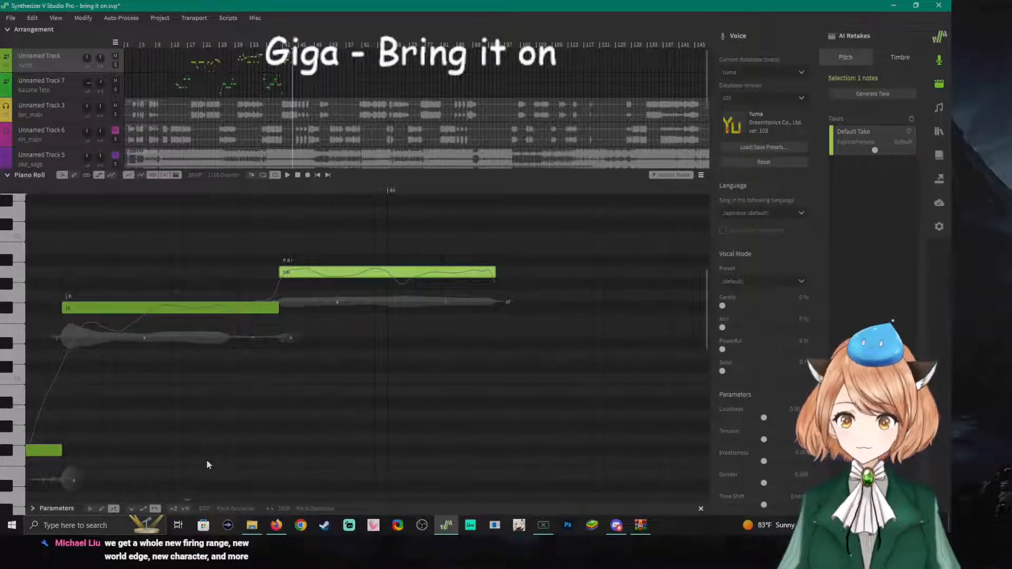
scroll(206, 444, down, 1)
scroll(206, 442, down, 3)
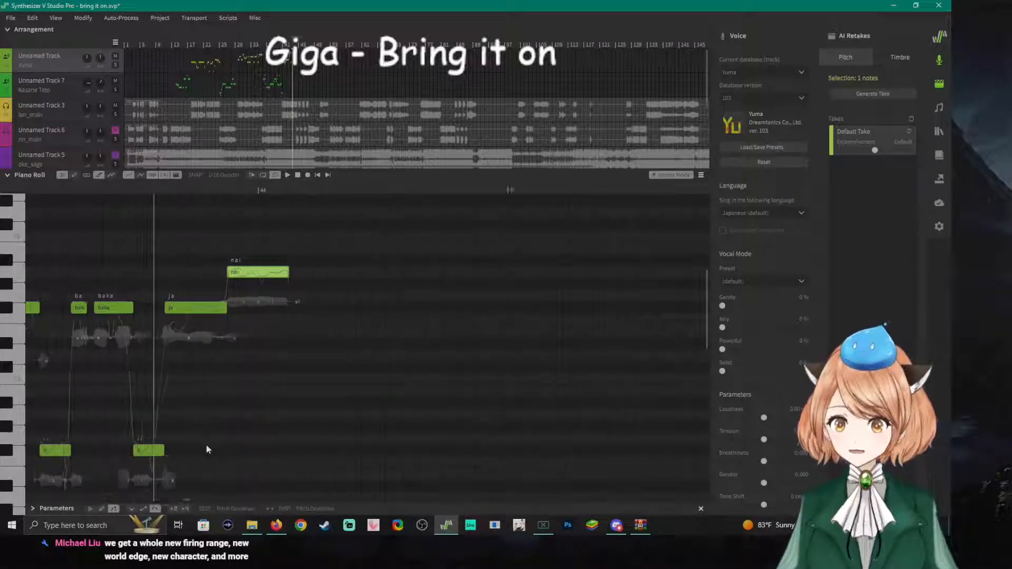
drag(186, 501, 178, 502)
scroll(175, 490, down, 1)
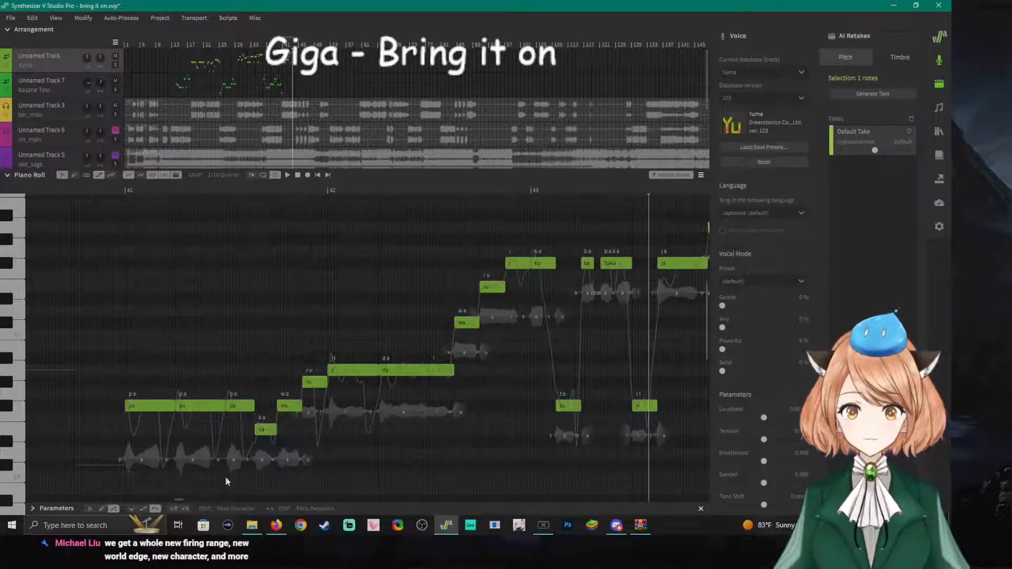
scroll(158, 301, down, 1)
click(98, 191)
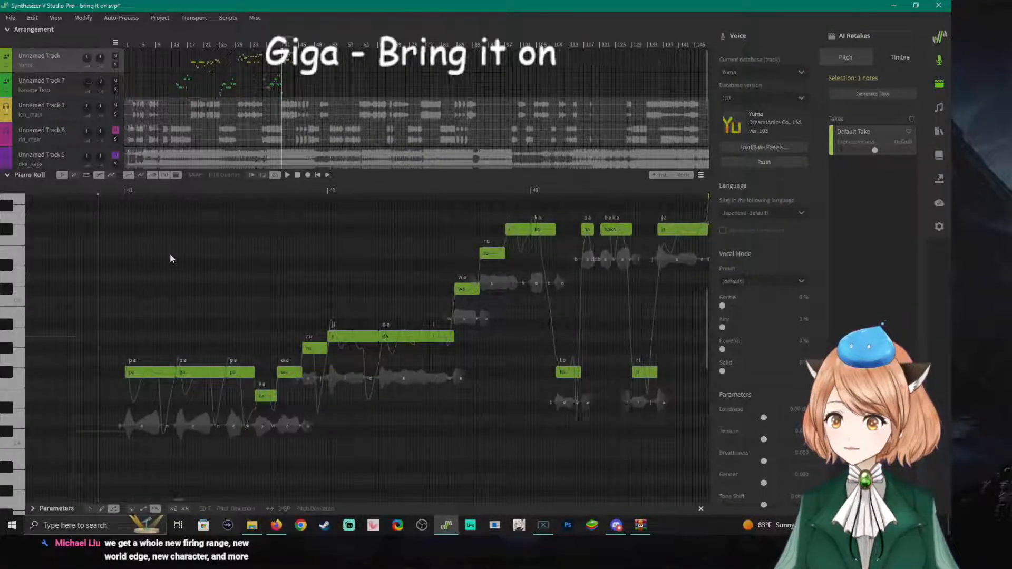
click(127, 191)
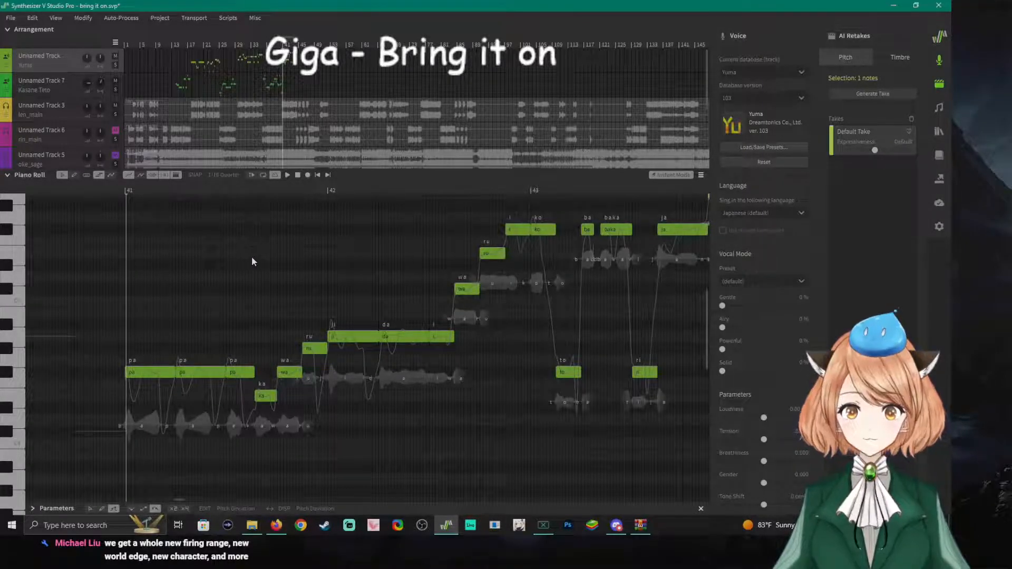
key(space)
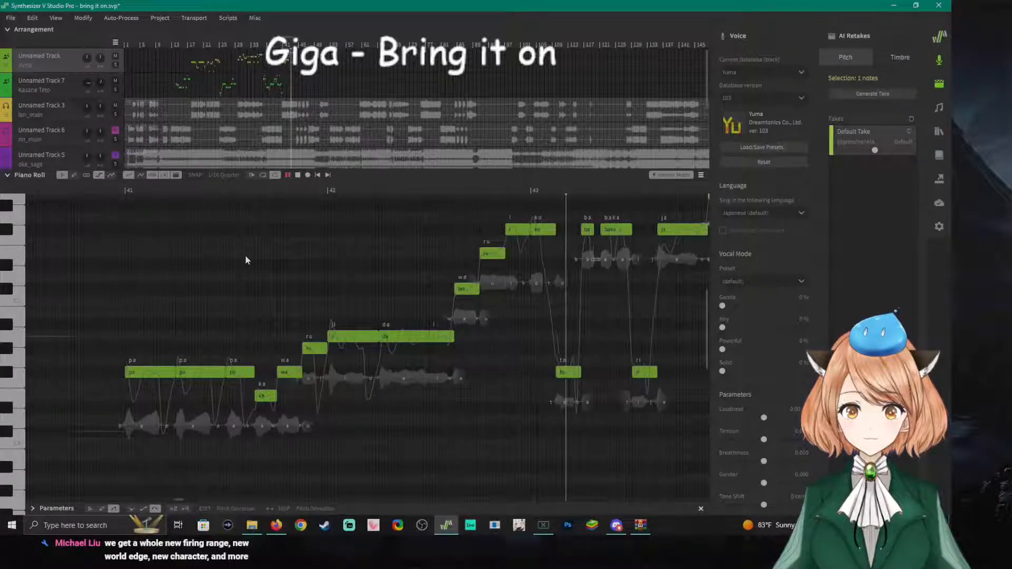
key(space)
Try moving "ba" in bar 43 about a quarter beat earlier, overlapping the "to" note.
scroll(584, 299, up, 5)
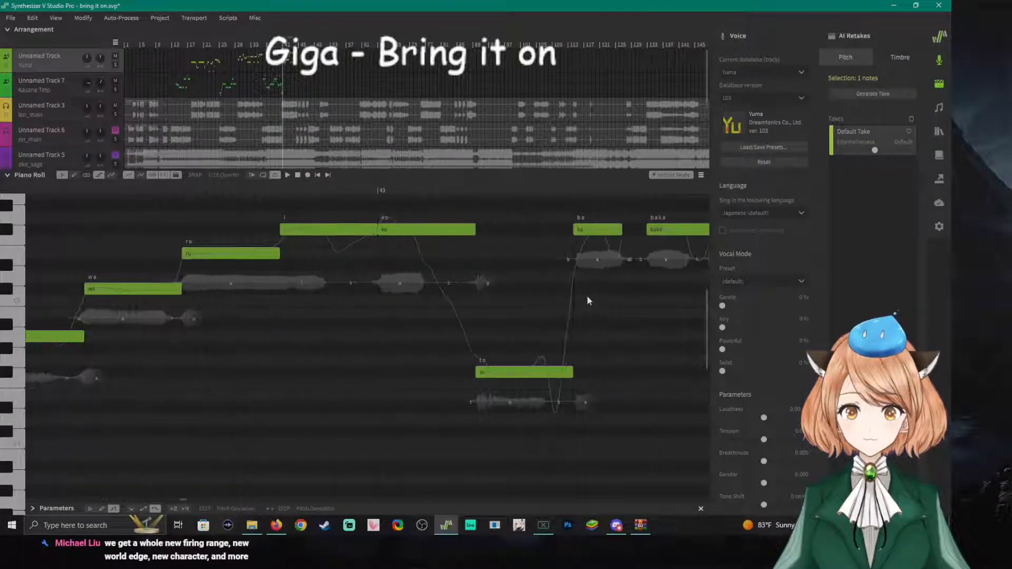
drag(591, 238, 543, 231)
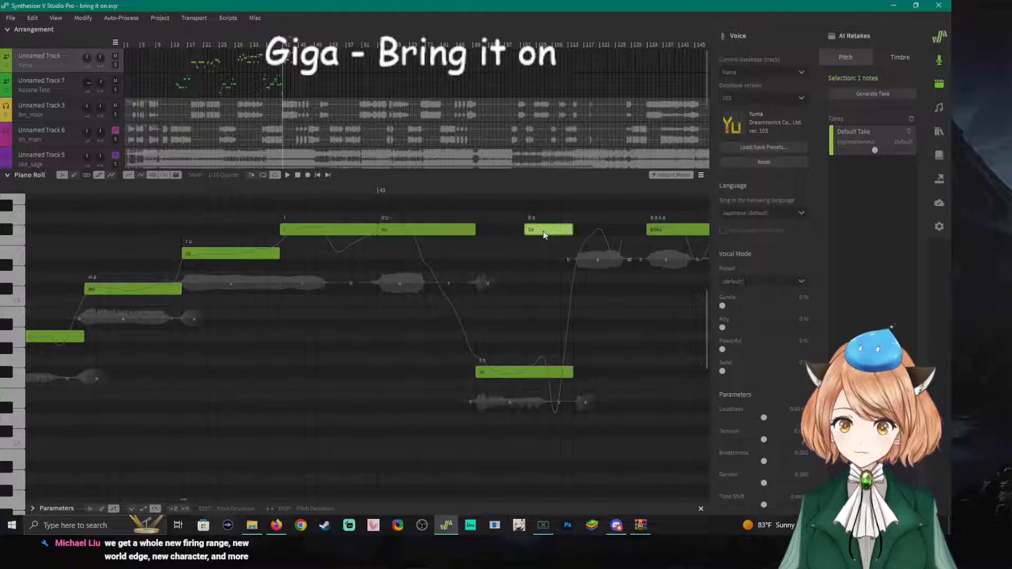
key(ctrl+z)
Locate the onset of "ba" by playback, move it a quarter beat earlier, and shorten "to" to a quarter beat so it ends there.
click(377, 192)
key(space)
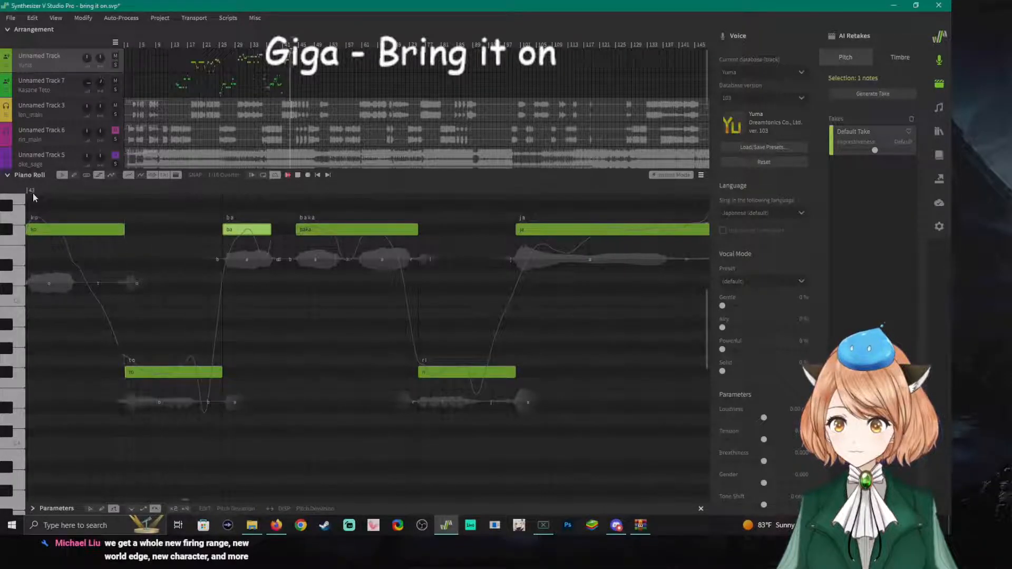
click(126, 194)
key(space)
key(space)
click(173, 192)
key(space)
key(space)
drag(232, 233, 184, 233)
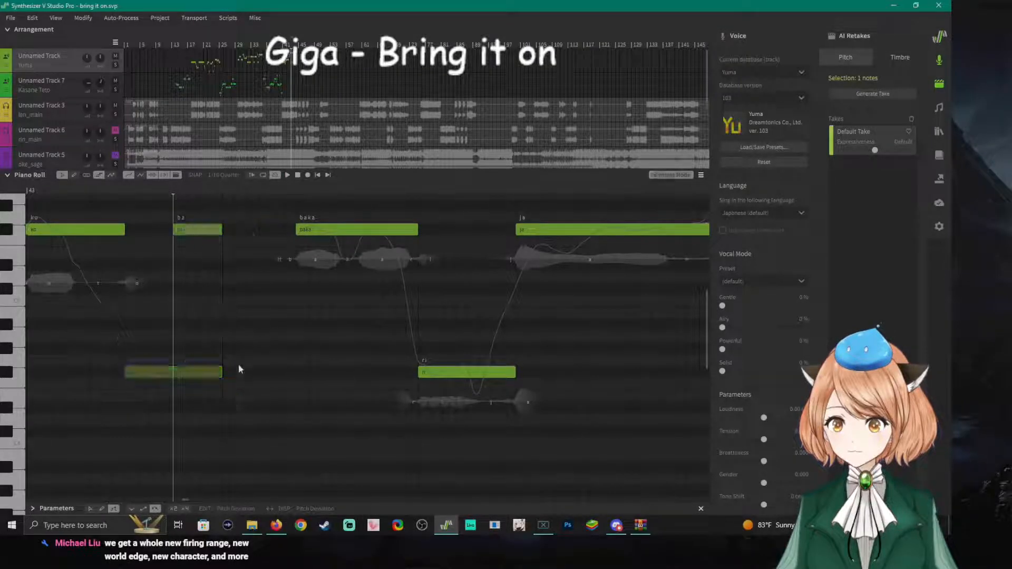
drag(221, 373, 173, 373)
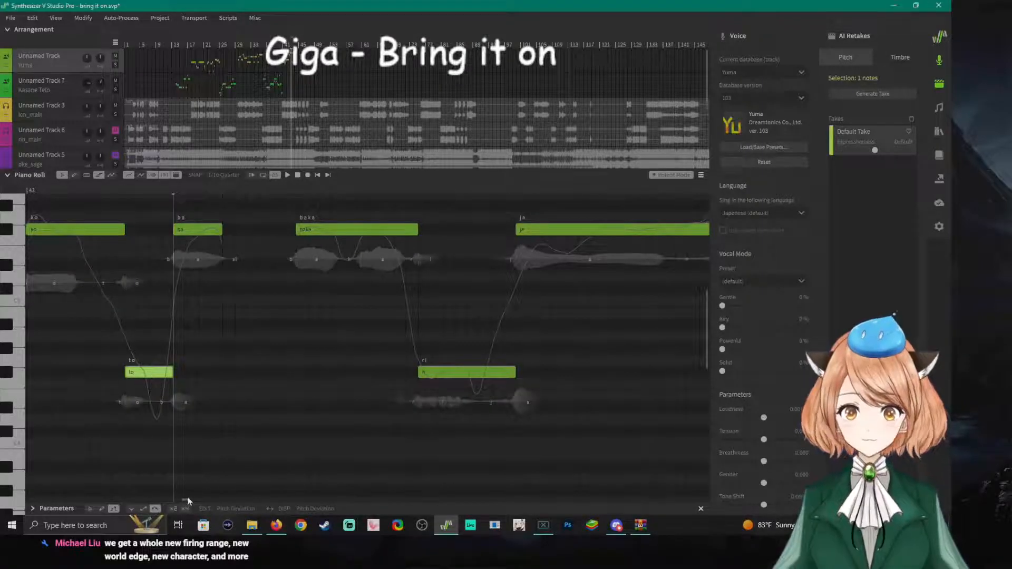
Replay the phrase from just before bar 41 to check the revised "to" and "ba" timing.
drag(186, 499, 185, 499)
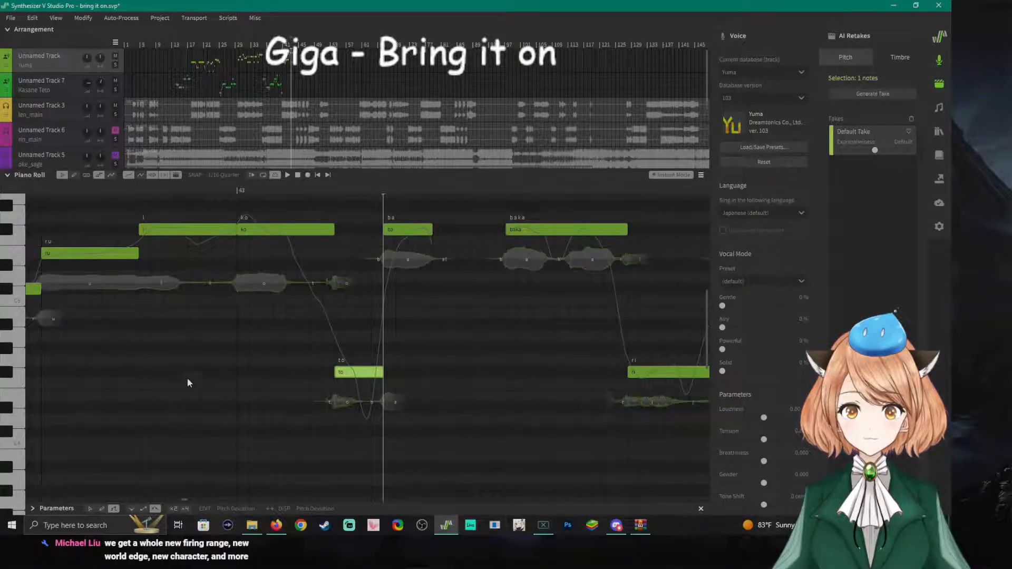
scroll(188, 379, down, 2)
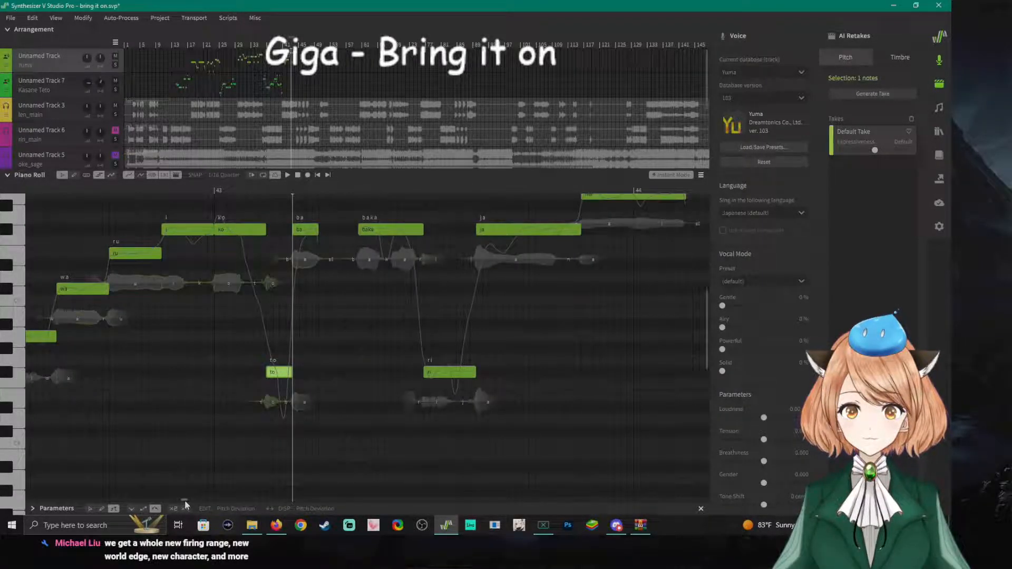
drag(184, 500, 178, 500)
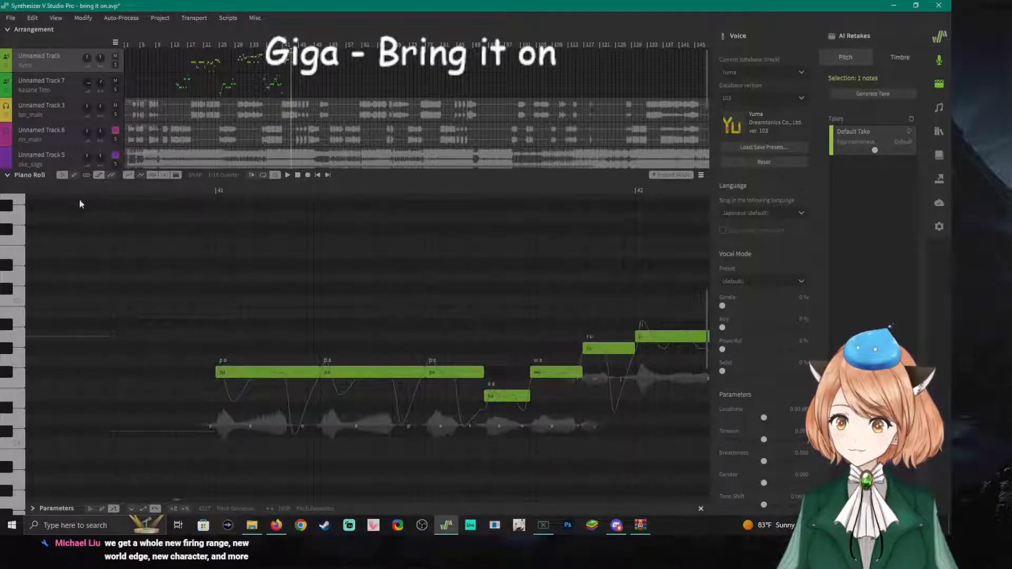
scroll(103, 232, down, 5)
scroll(150, 274, up, 3)
scroll(152, 274, up, 2)
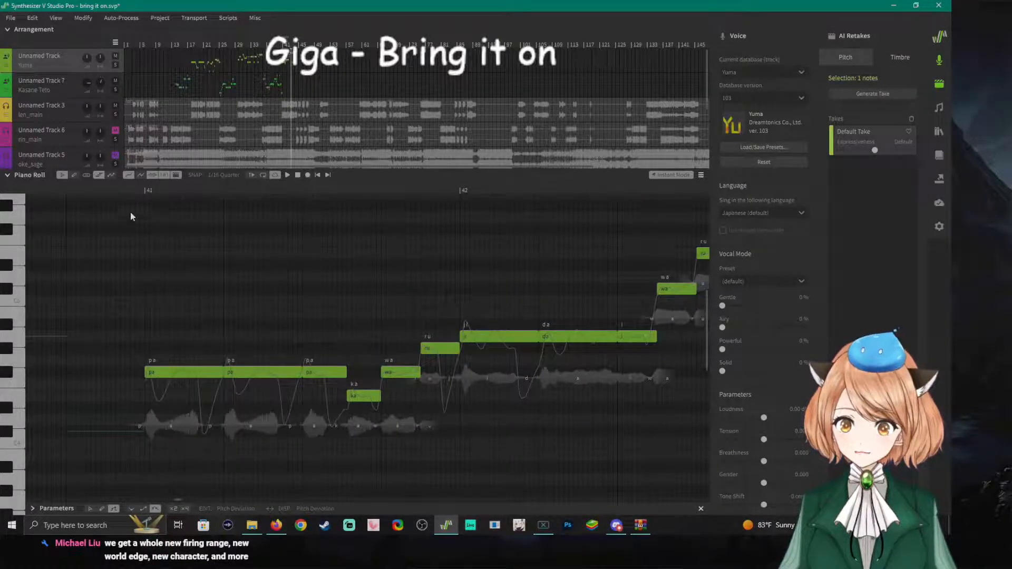
click(133, 189)
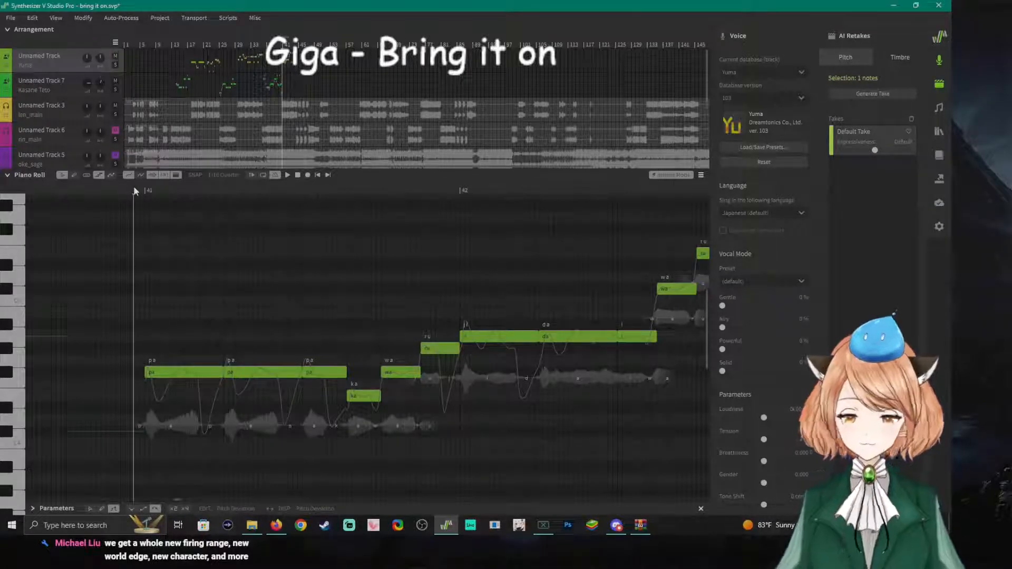
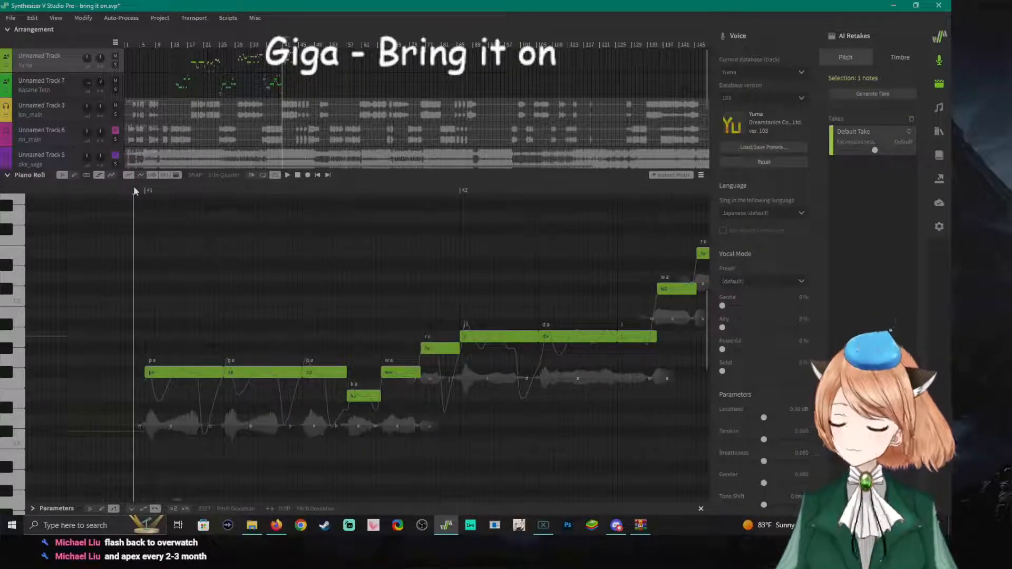
key(space)
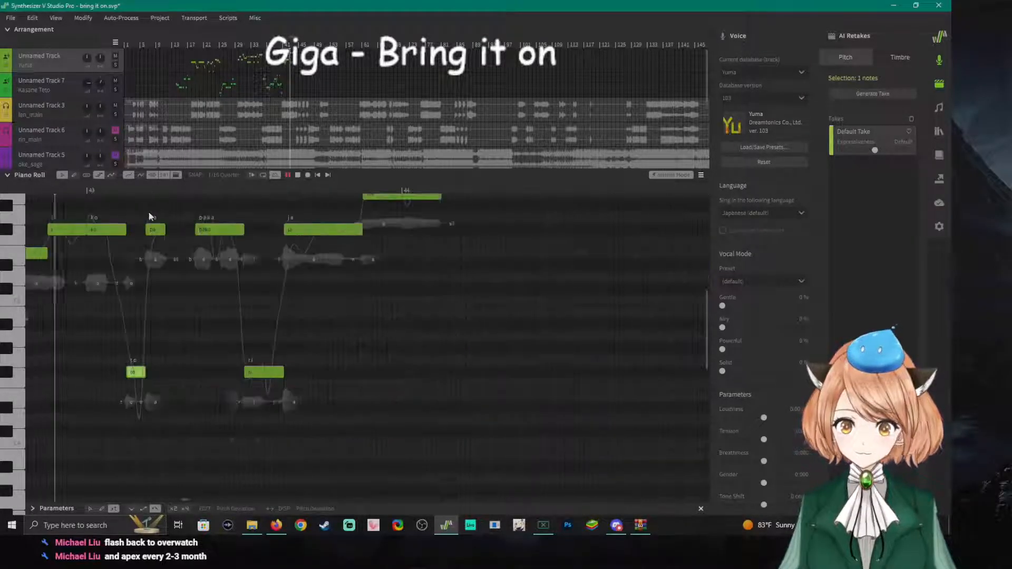
key(space)
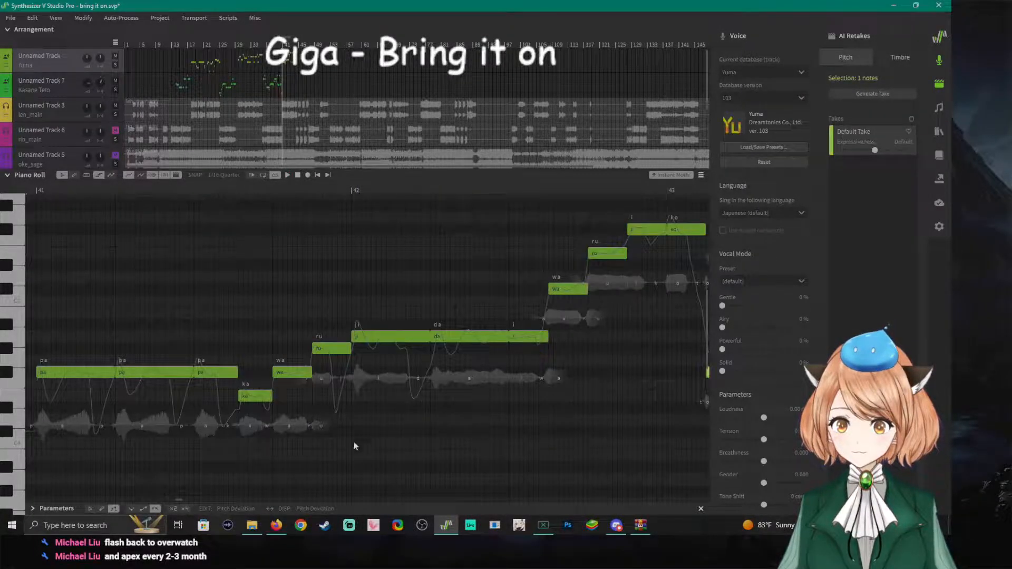
Adjust "baka" to start about a quarter beat after "ba" and last about three quarters of a beat, checking by playback from "i" before bar 43.
drag(176, 499, 182, 501)
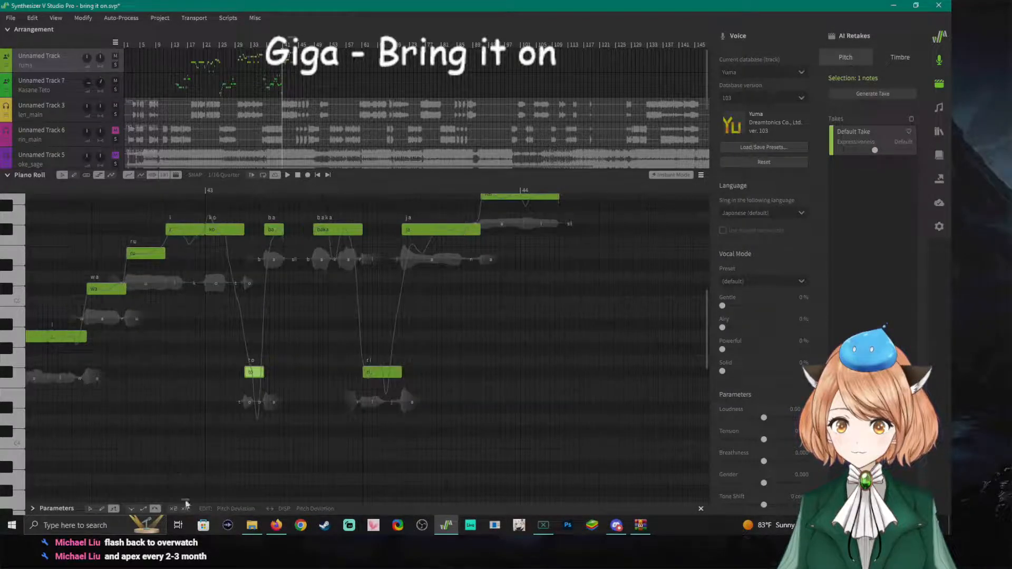
drag(315, 232, 285, 230)
click(181, 190)
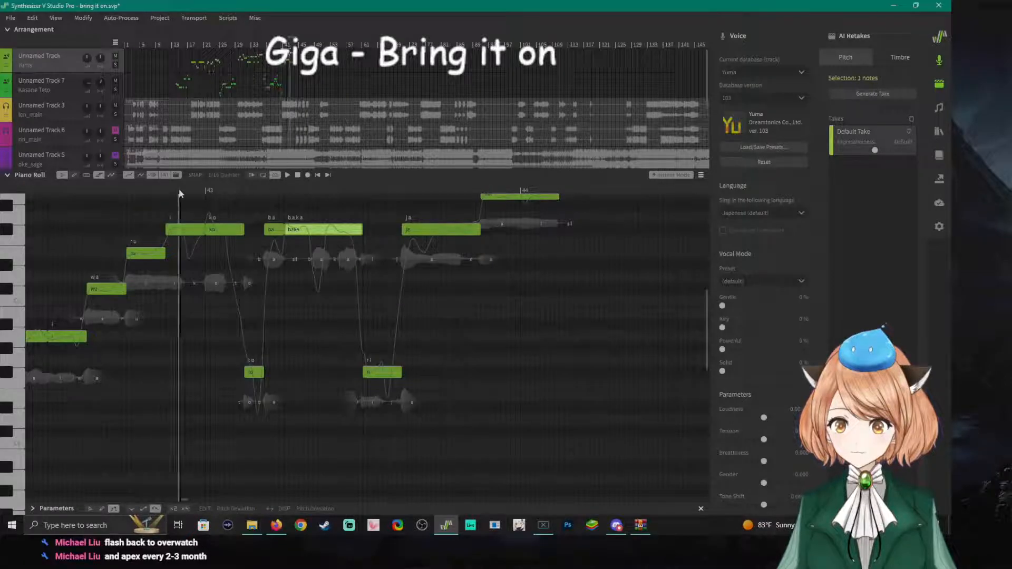
key(space)
key(space)
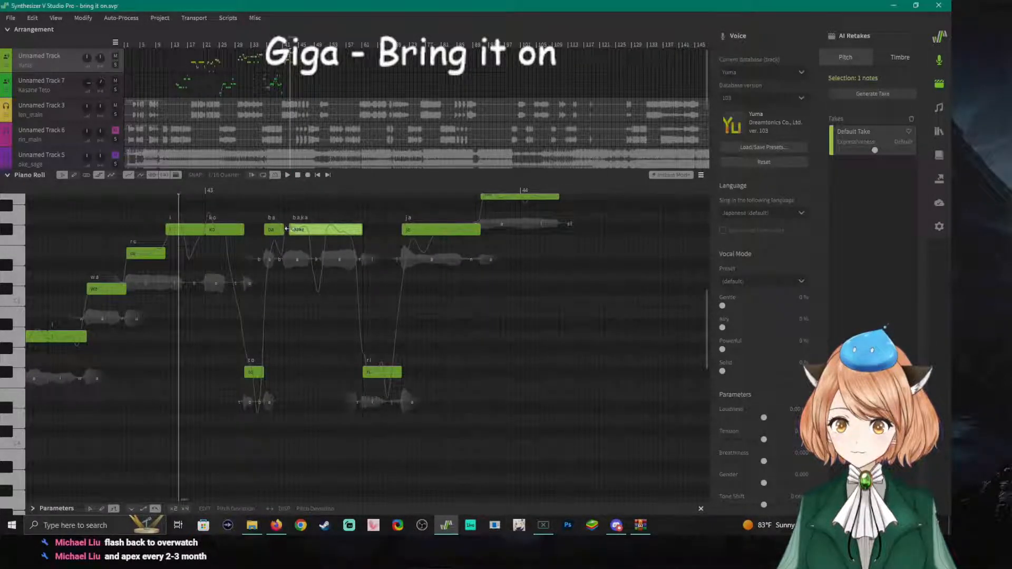
drag(300, 229, 304, 230)
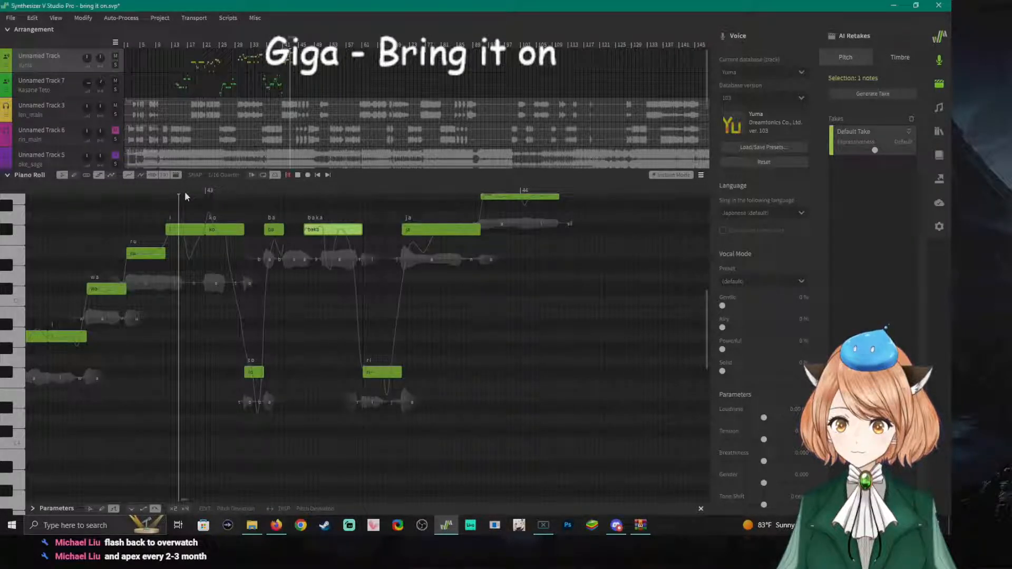
Play back from "i" before bar 43 and from the end of "ba" to locate the onset of "baka".
key(space)
key(space)
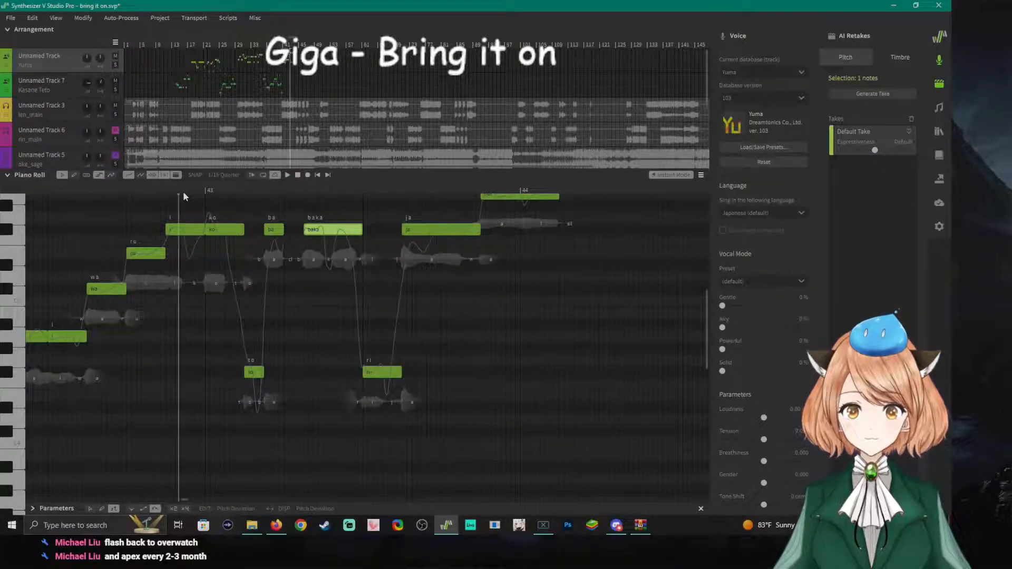
scroll(304, 258, up, 4)
click(304, 189)
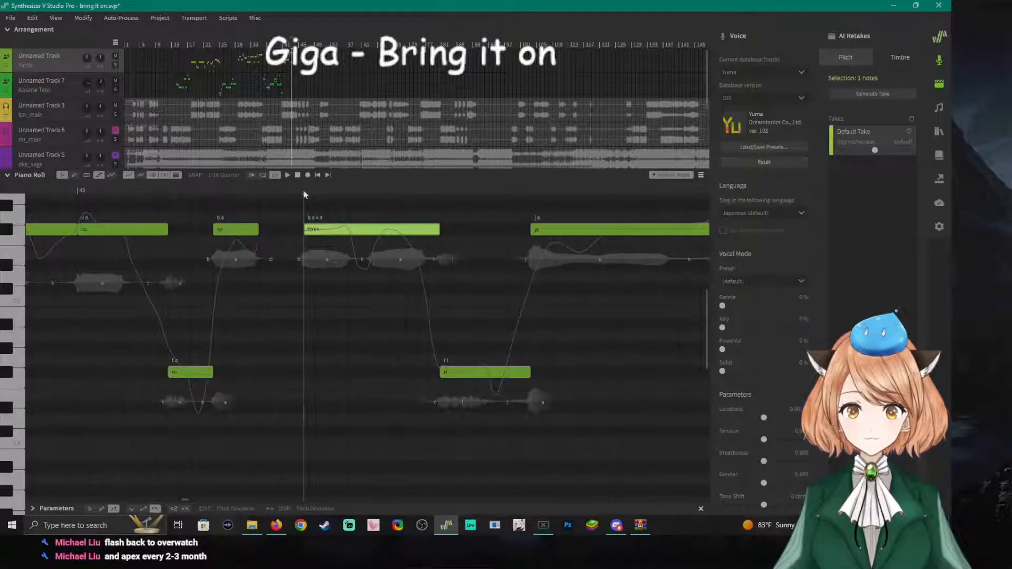
click(285, 193)
click(257, 193)
key(space)
key(space)
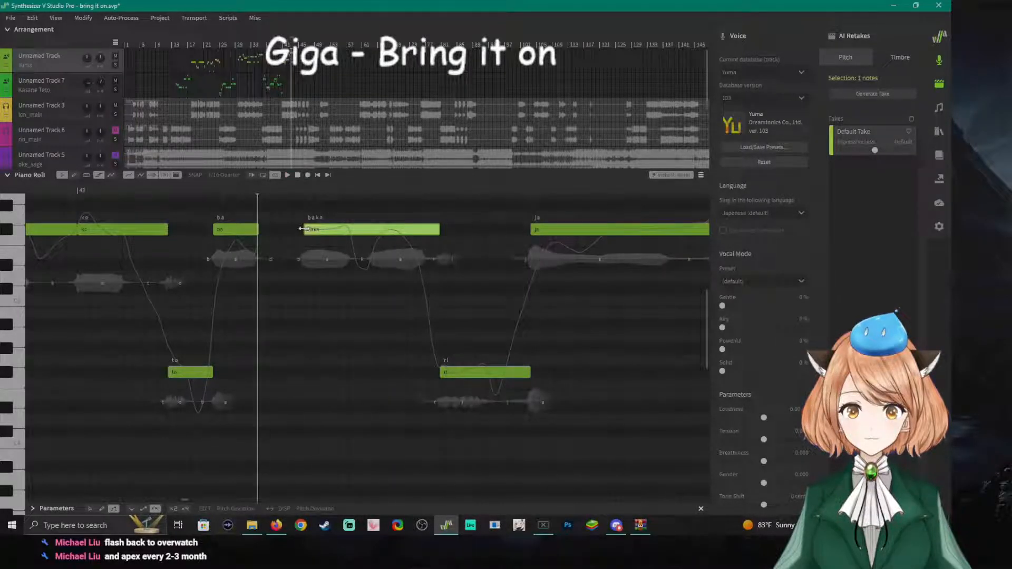
Start the "baka" note directly at the end of the first "ba", change its lyric to "ba", and shorten it to about a quarter beat.
drag(305, 229, 259, 229)
key(ctrl+z)
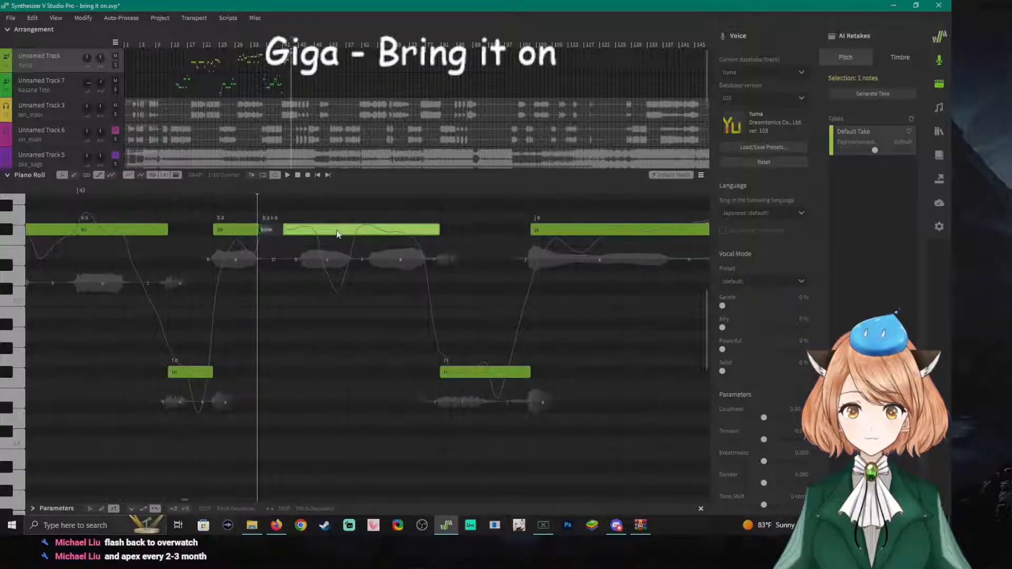
key(ctrl+y)
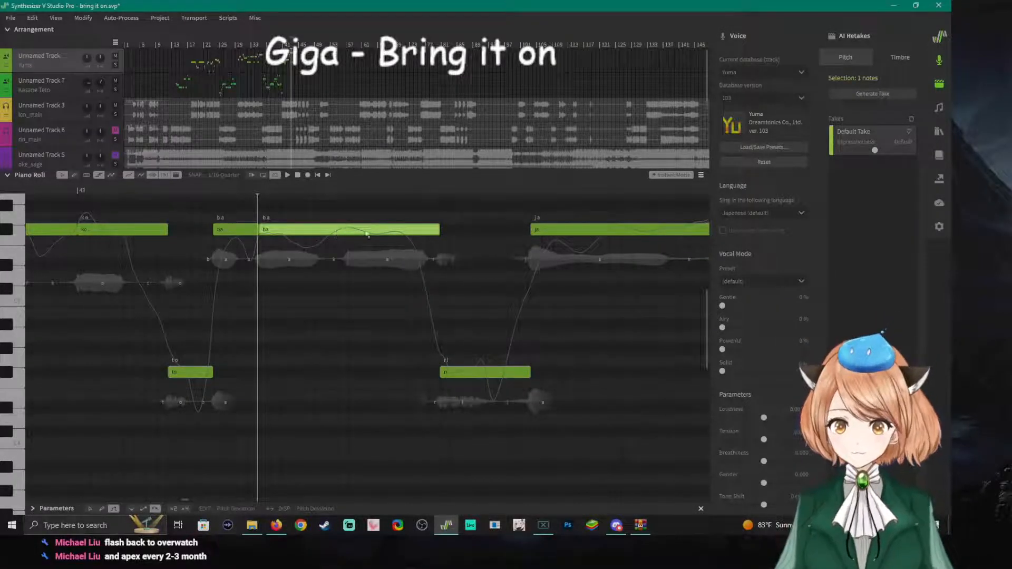
drag(439, 230, 305, 230)
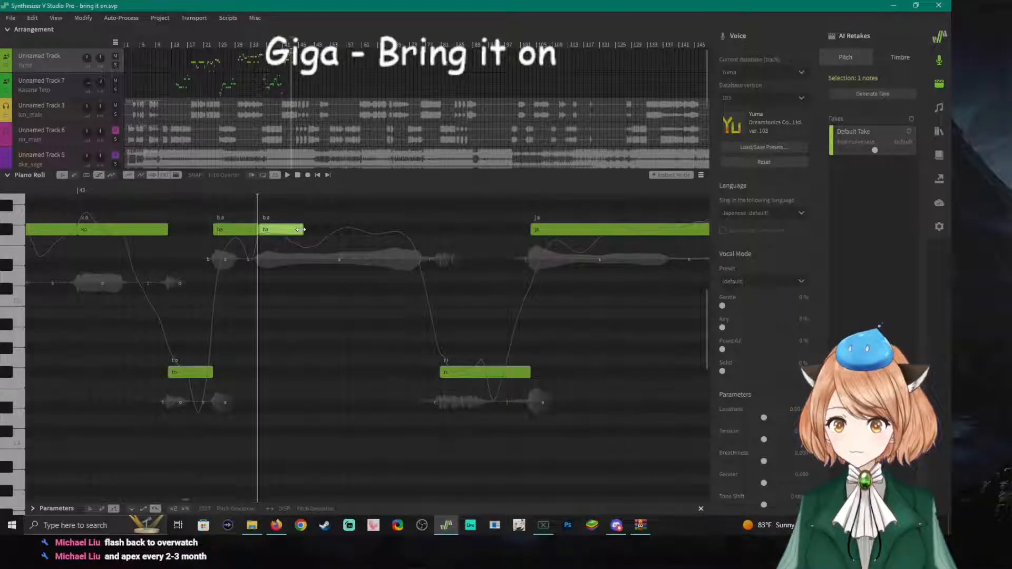
Add a "ka" note after the second "ba" at the same pitch, lasting about three quarters of a beat up to "ri".
click(308, 234)
double_click(307, 230)
double_click(323, 230)
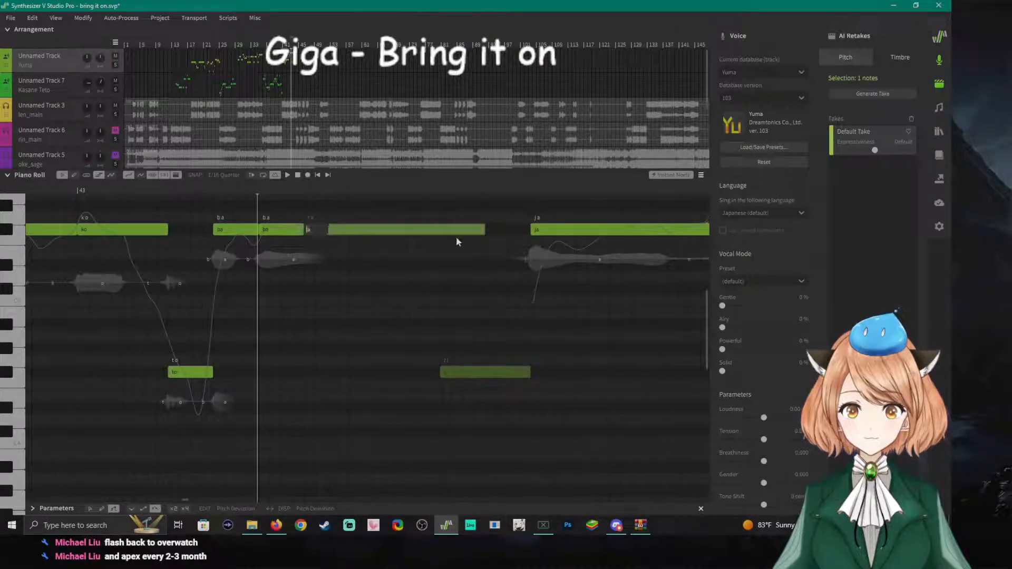
key(Return)
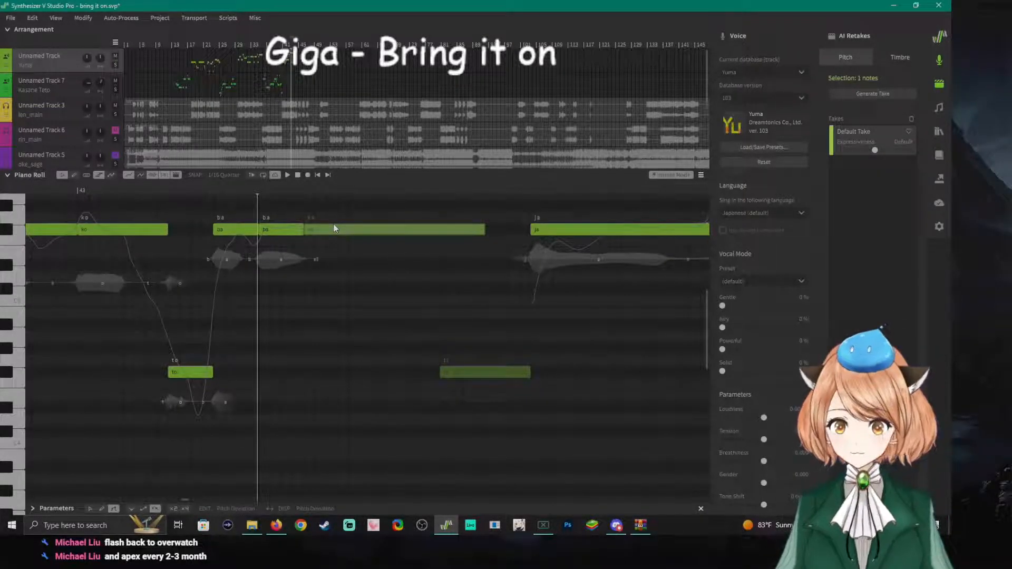
drag(484, 229, 439, 230)
Listen to bar 43 from "to" and from each "ba" onset to check the syllable timing.
click(56, 191)
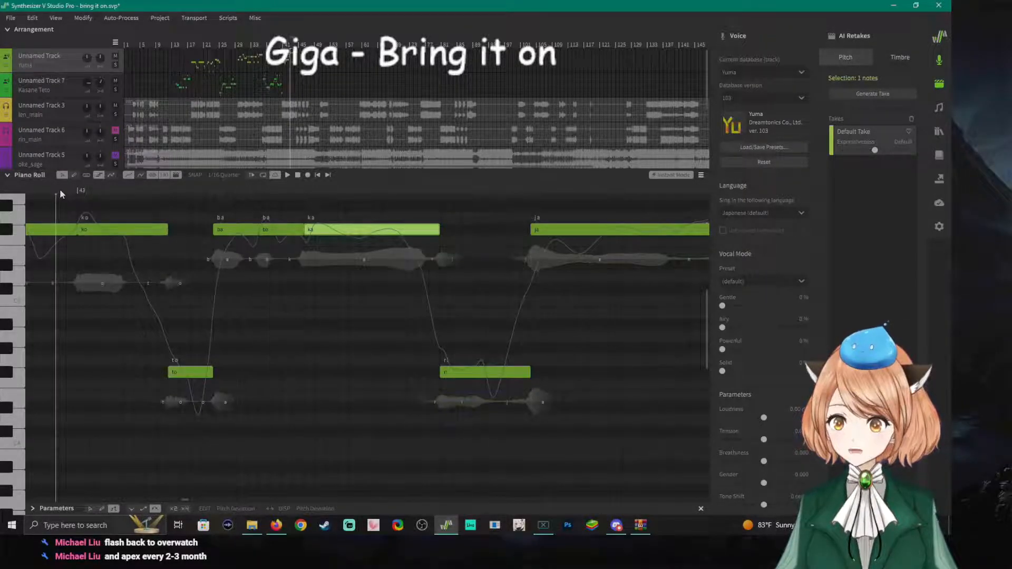
click(180, 191)
key(space)
key(space)
key(space)
key(space)
click(213, 192)
key(space)
key(space)
click(261, 194)
key(space)
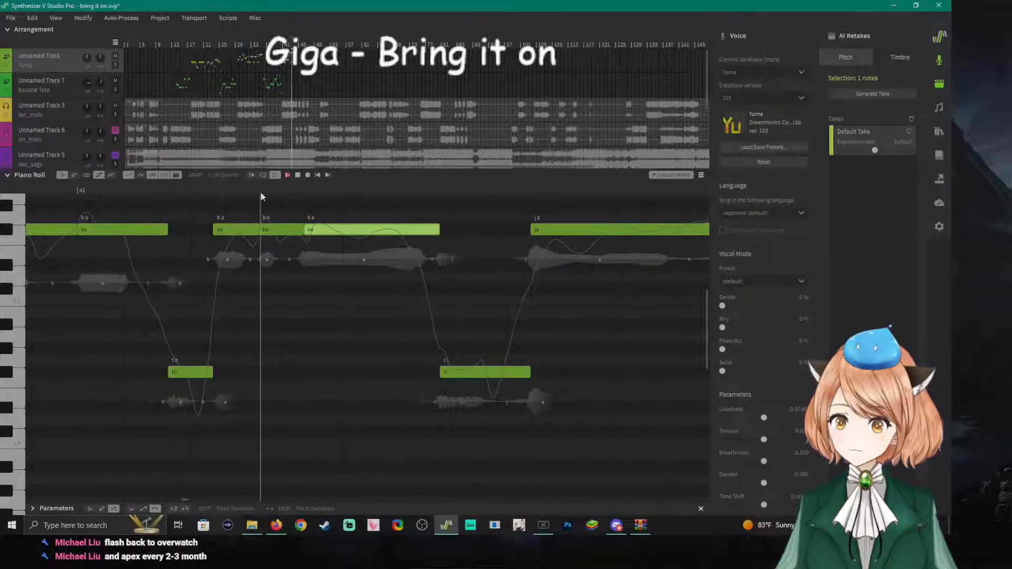
Start "ka" about half a beat later, lengthen the second "ba" to meet it, and play back from "to" to check.
drag(305, 230, 395, 229)
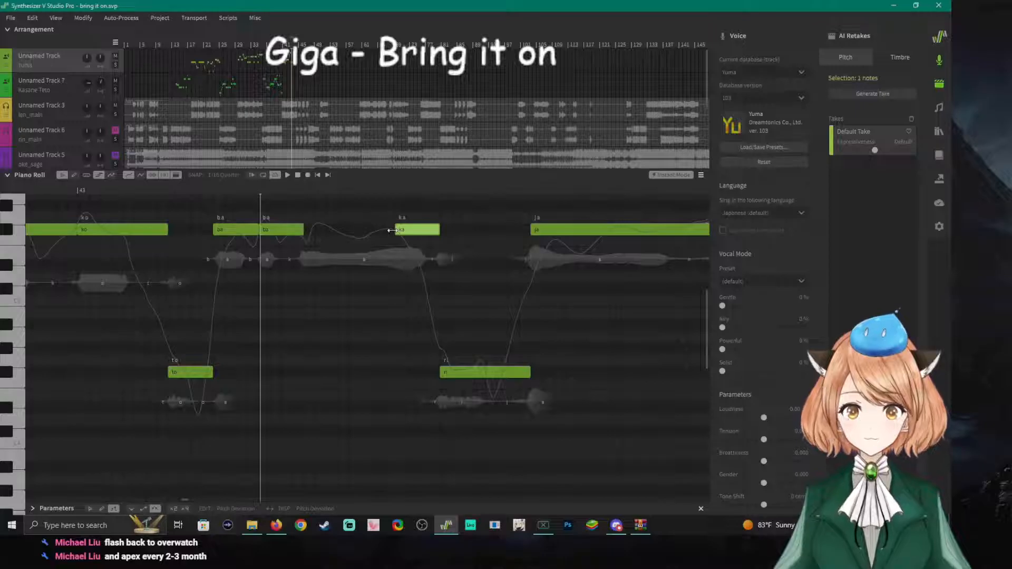
drag(304, 231, 395, 230)
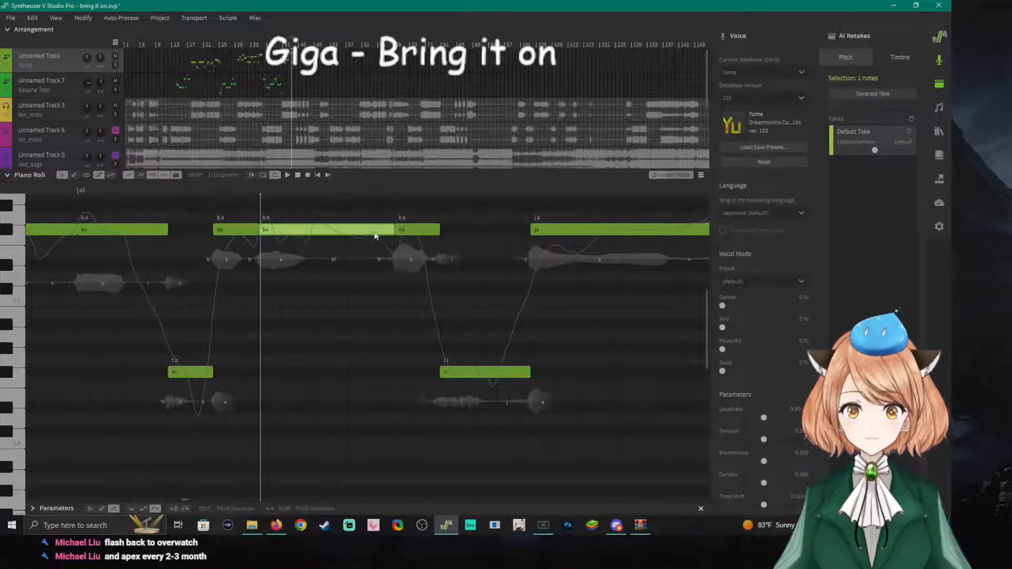
click(189, 188)
key(space)
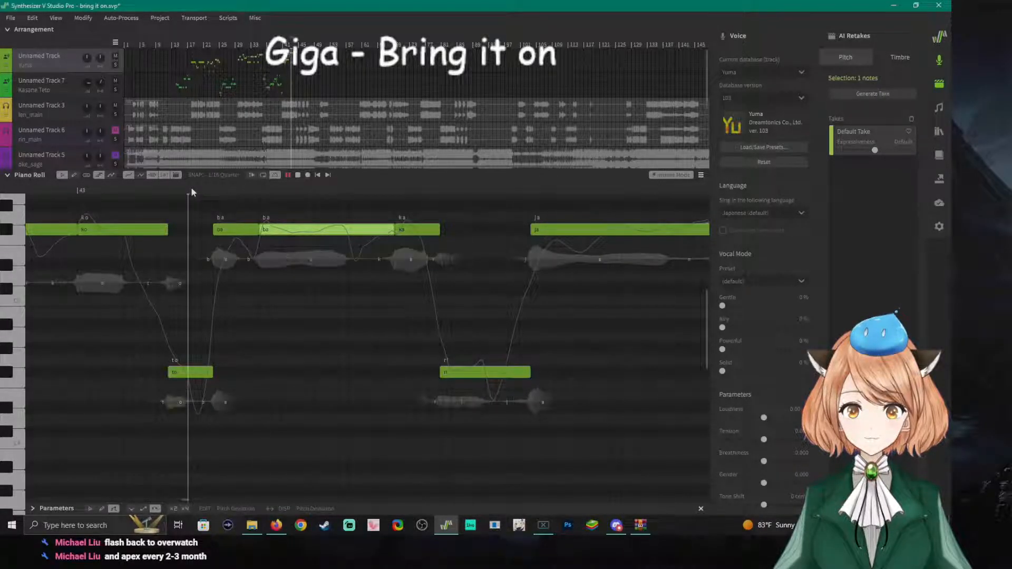
key(space)
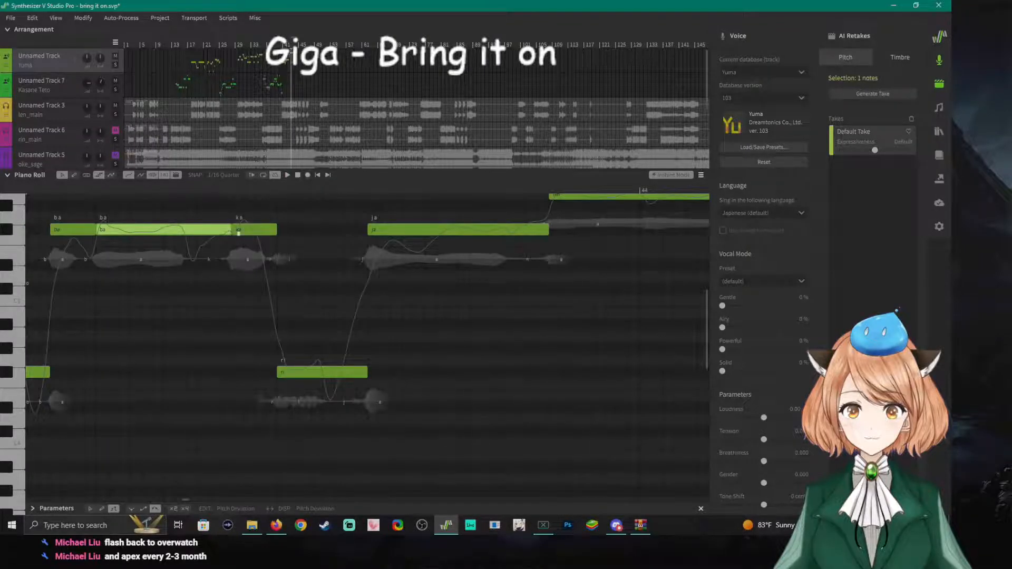
scroll(261, 277, down, 3)
scroll(349, 333, up, 2)
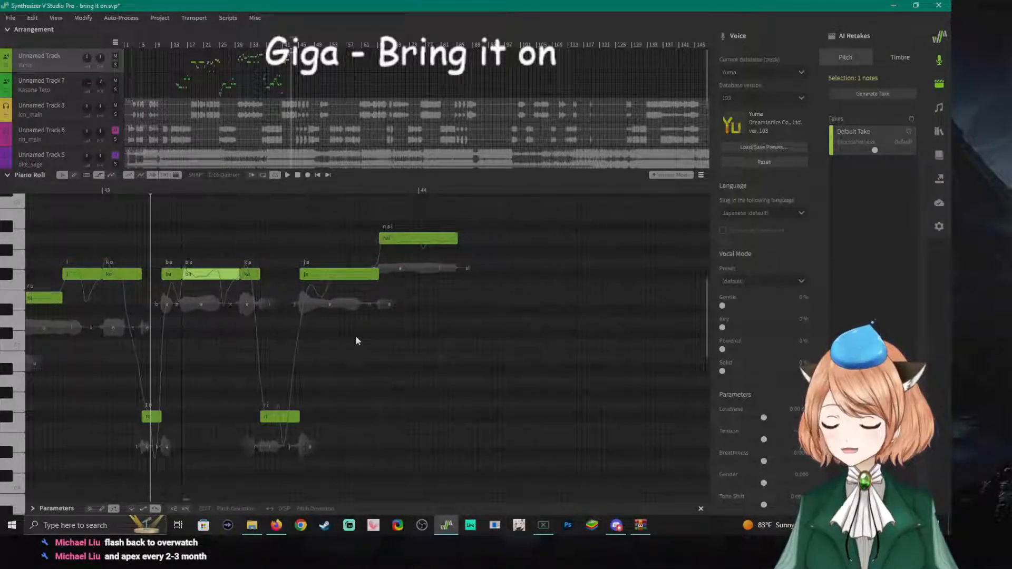
drag(185, 500, 176, 496)
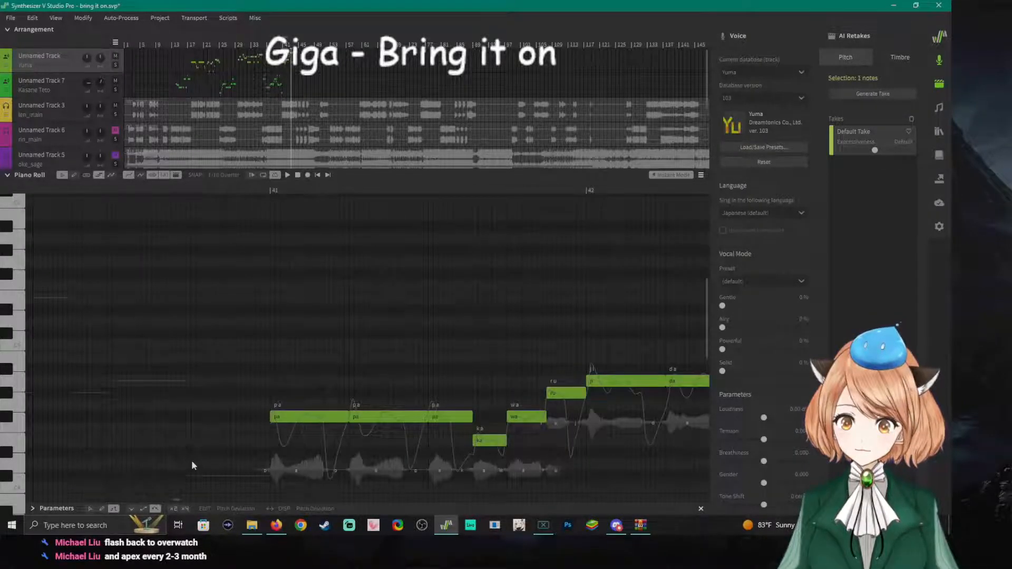
scroll(191, 464, down, 2)
scroll(258, 455, down, 1)
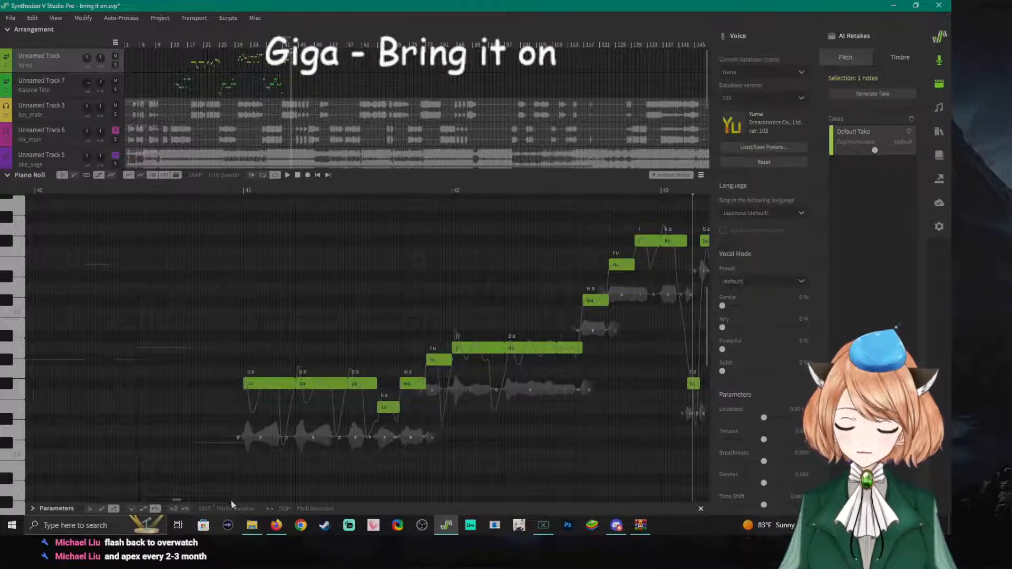
mouse_move(175, 500)
mouse_down()
mouse_move(185, 501)
mouse_move(177, 505)
mouse_up()
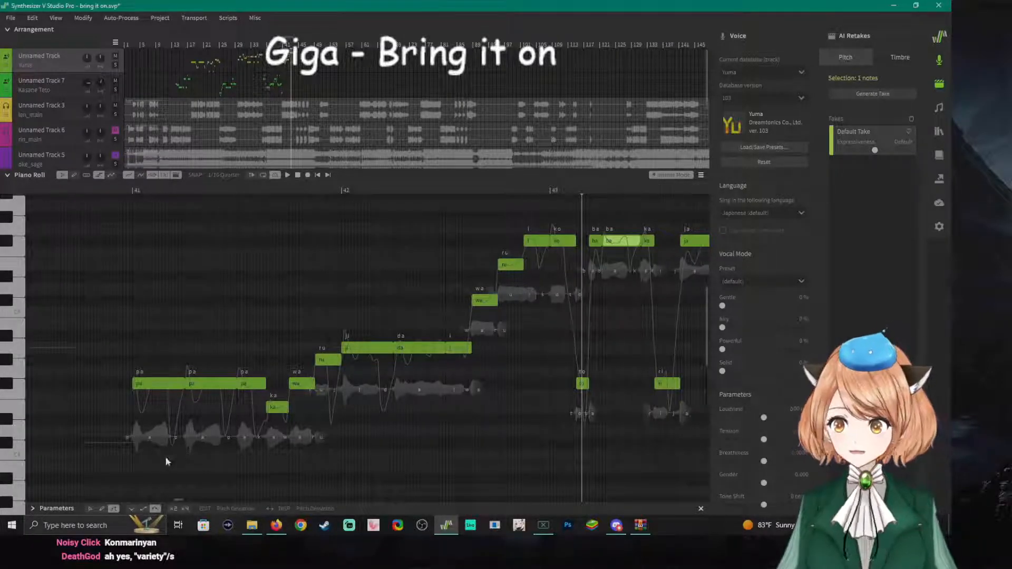
drag(177, 500, 182, 500)
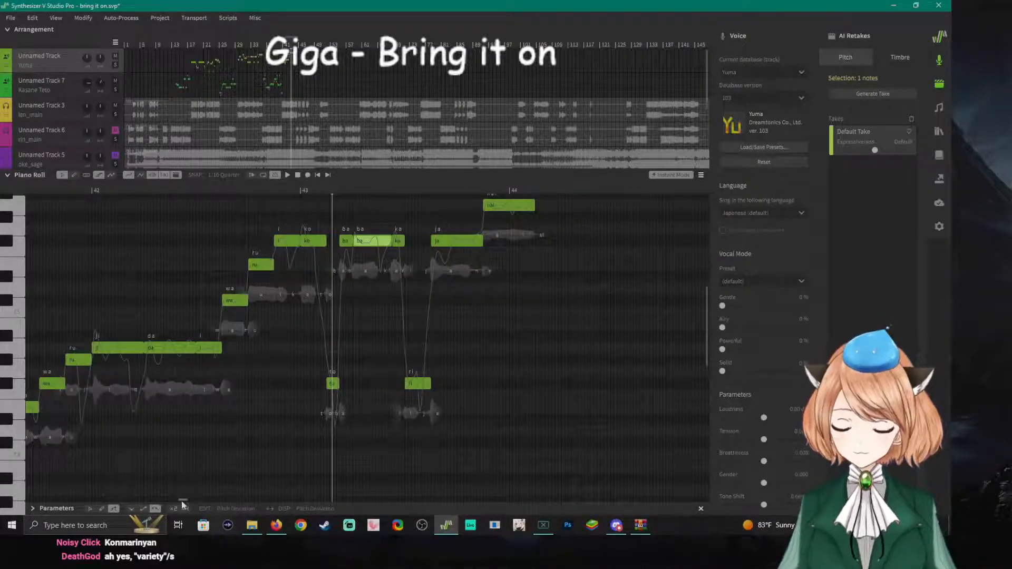
scroll(366, 406, up, 1)
ctrl+scroll(366, 407, up, 5)
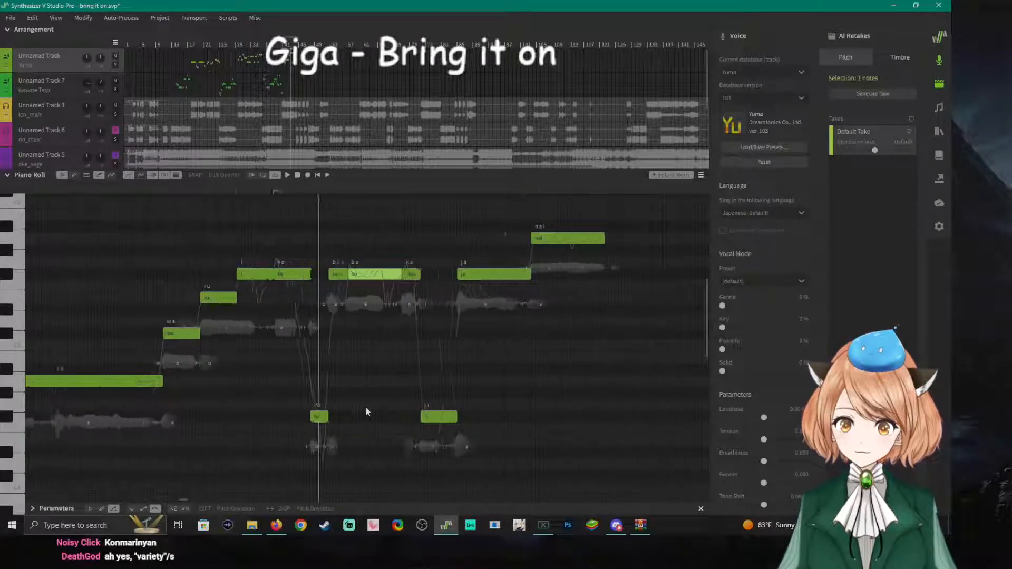
scroll(368, 410, down, 1)
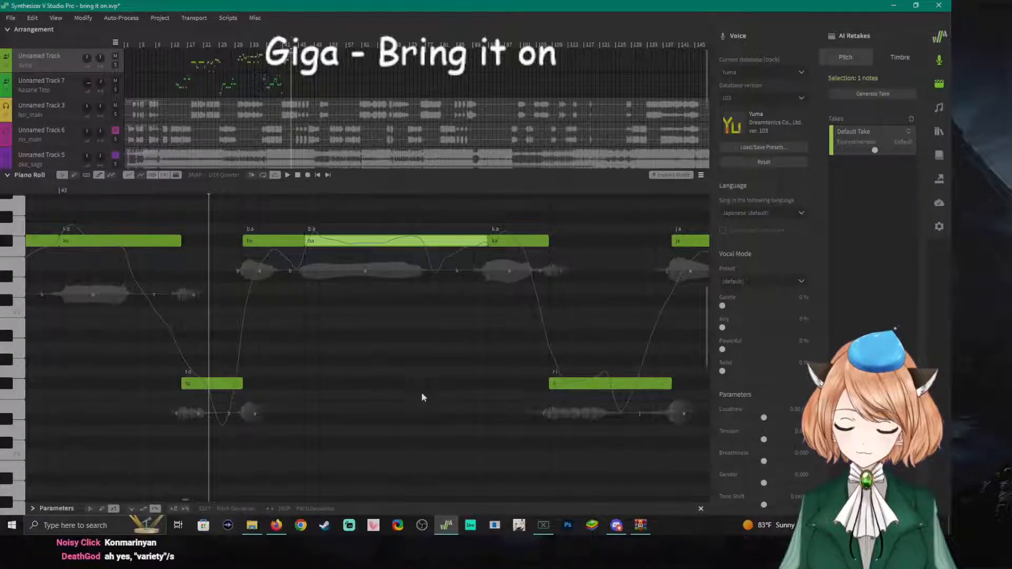
ctrl+scroll(422, 394, down, 2)
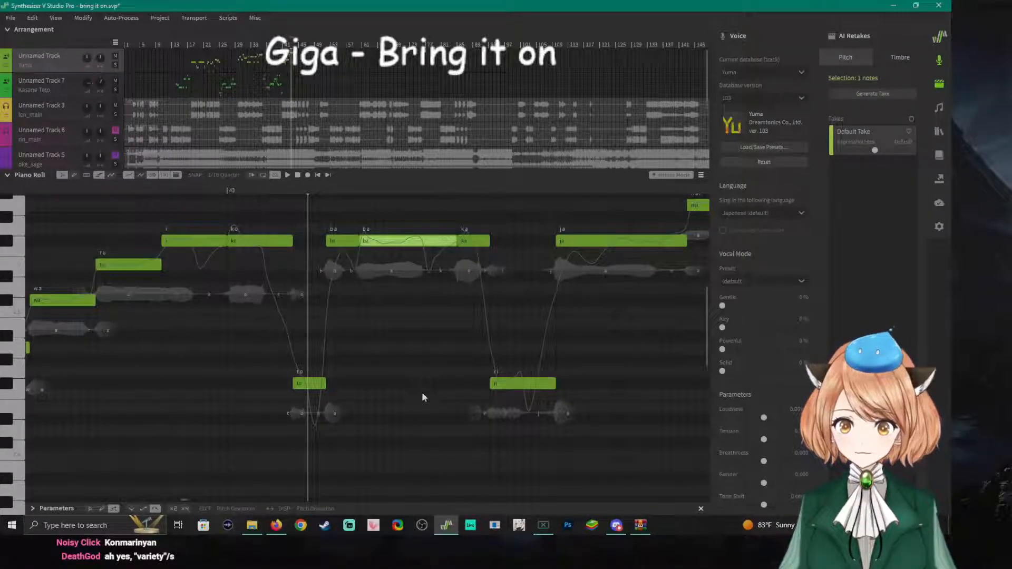
ctrl+scroll(419, 387, down, 2)
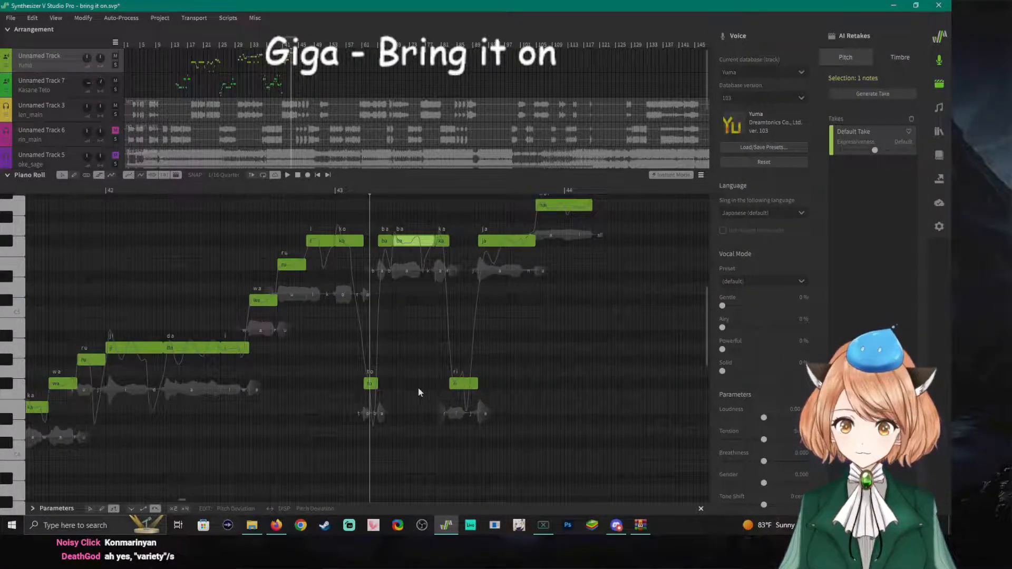
ctrl+scroll(419, 388, down, 1)
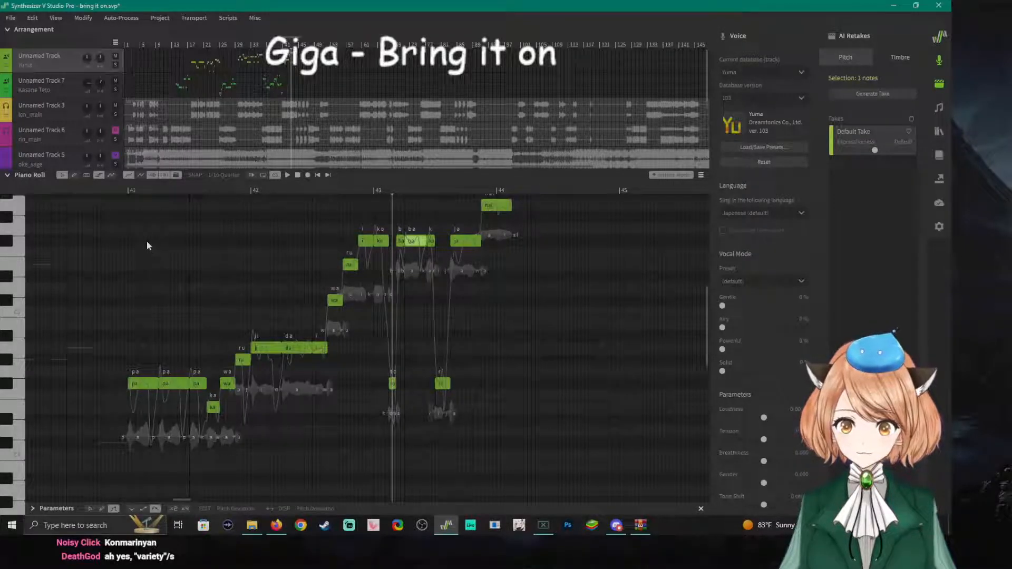
scroll(500, 343, up, 1)
scroll(490, 336, down, 1)
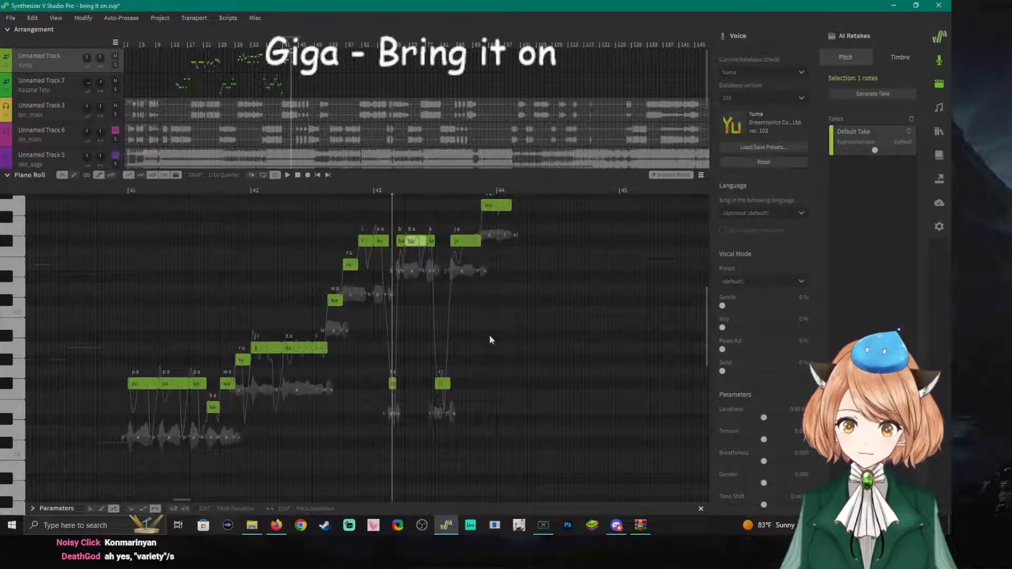
scroll(489, 336, up, 1)
Replay the phrase from just before bar 41, and listen from the end of "nai" in bar 44 for the next syllable.
click(107, 193)
key(space)
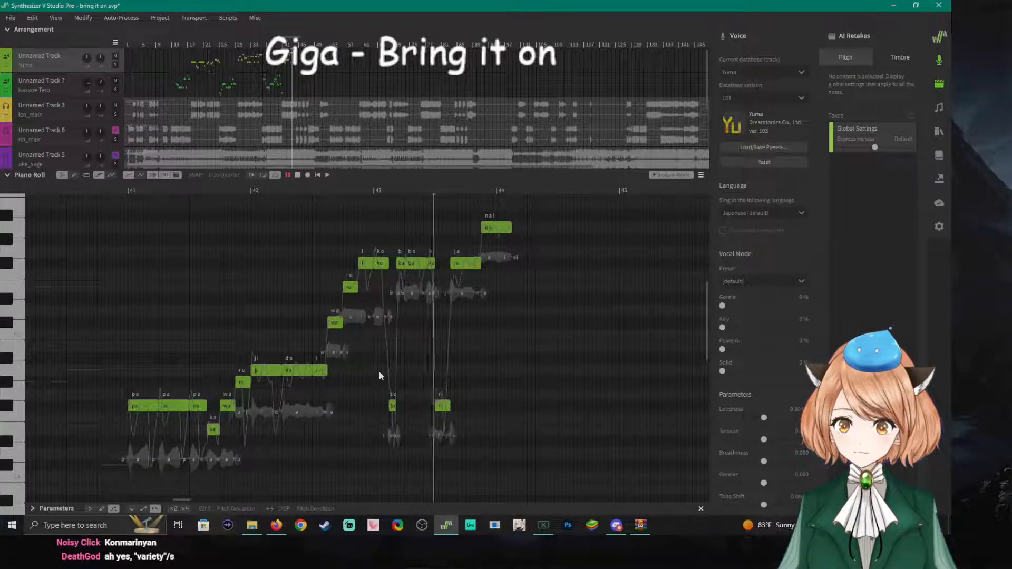
key(space)
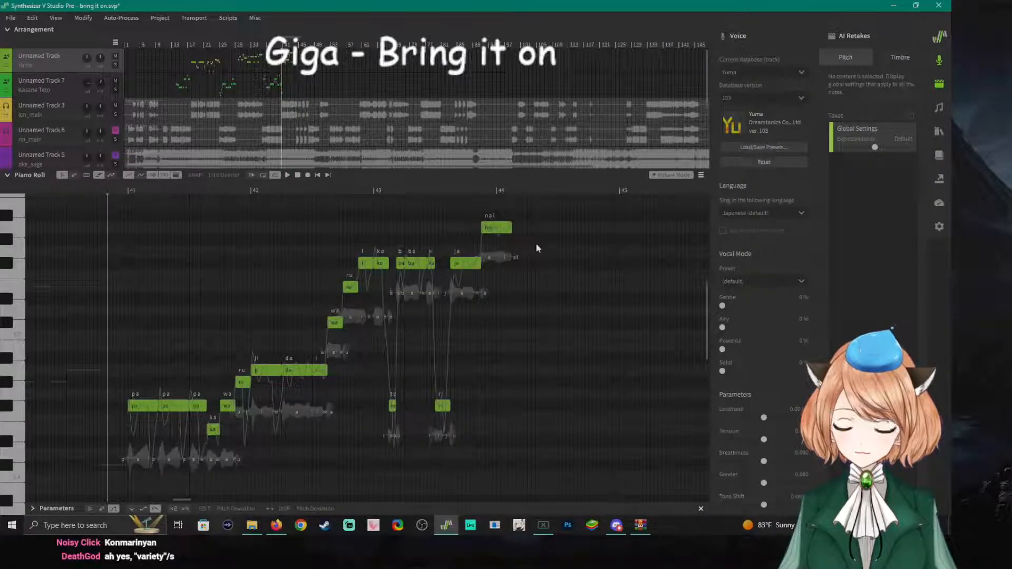
scroll(534, 255, up, 2)
click(496, 192)
key(space)
key(space)
Add a "ra" note about half a beat long directly after "nai" in bar 44, two semitones higher.
scroll(550, 287, up, 2)
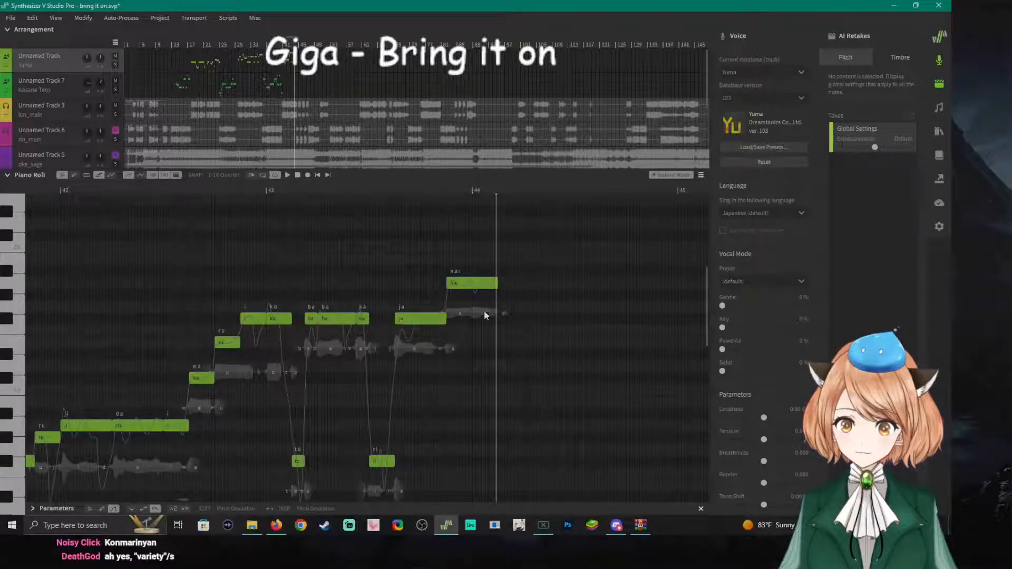
scroll(589, 365, up, 2)
scroll(589, 365, up, 1)
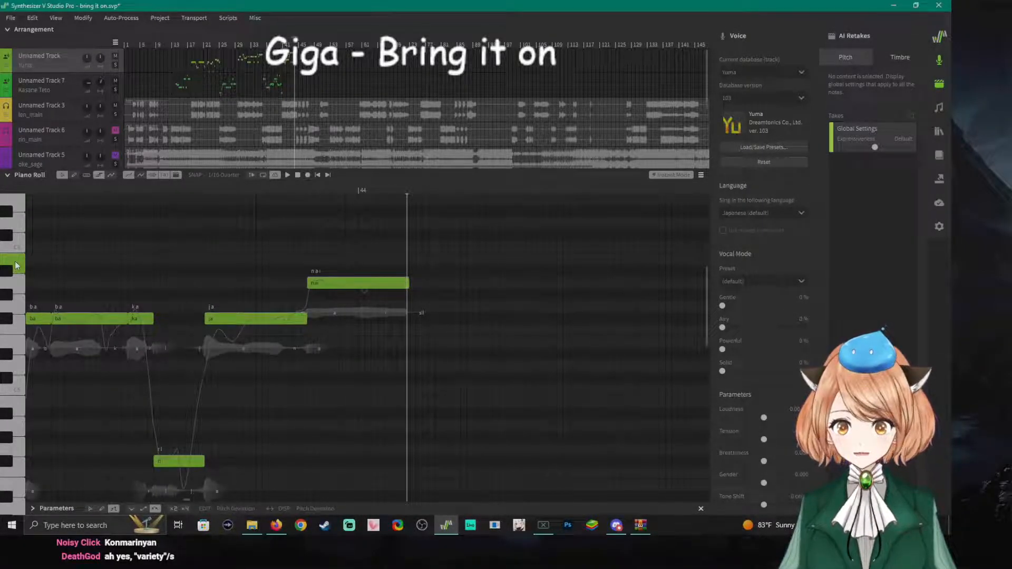
click(410, 259)
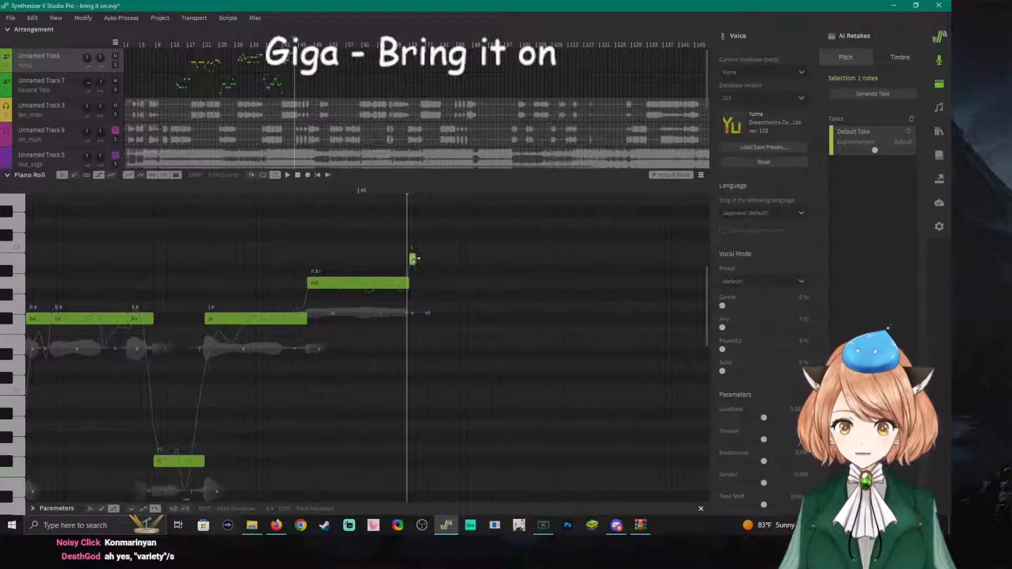
drag(415, 258, 460, 258)
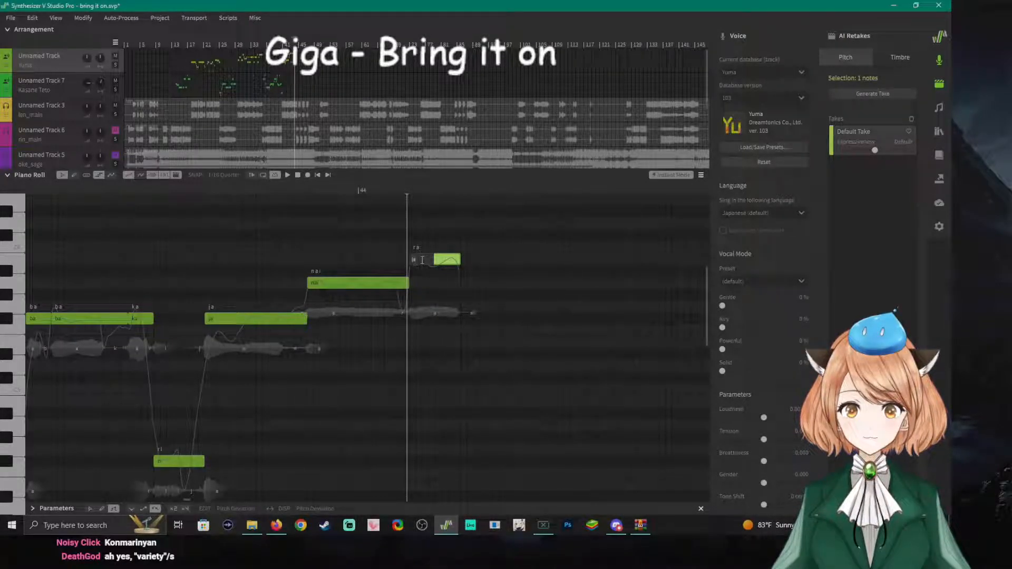
click(437, 233)
drag(410, 260, 434, 259)
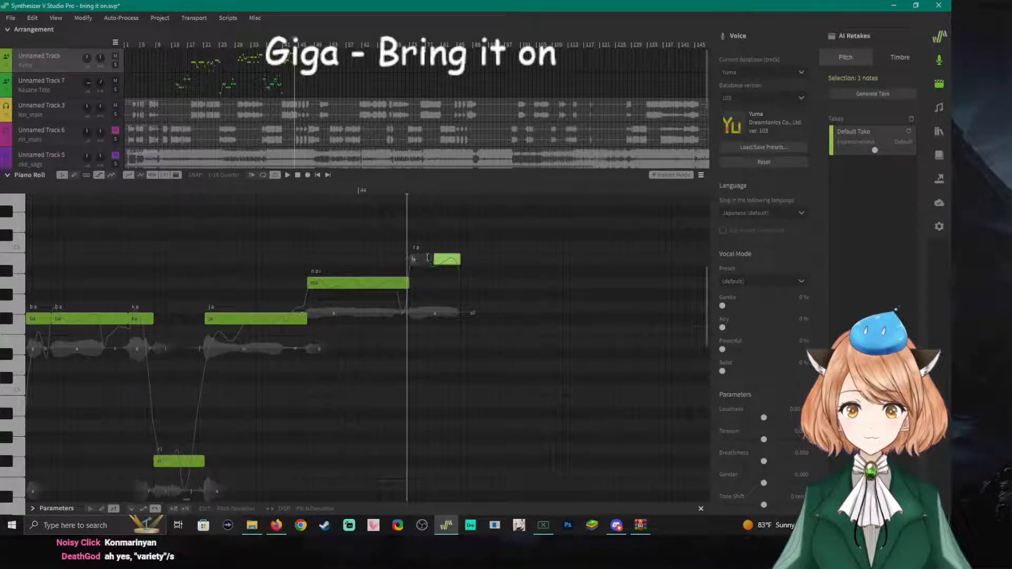
click(564, 245)
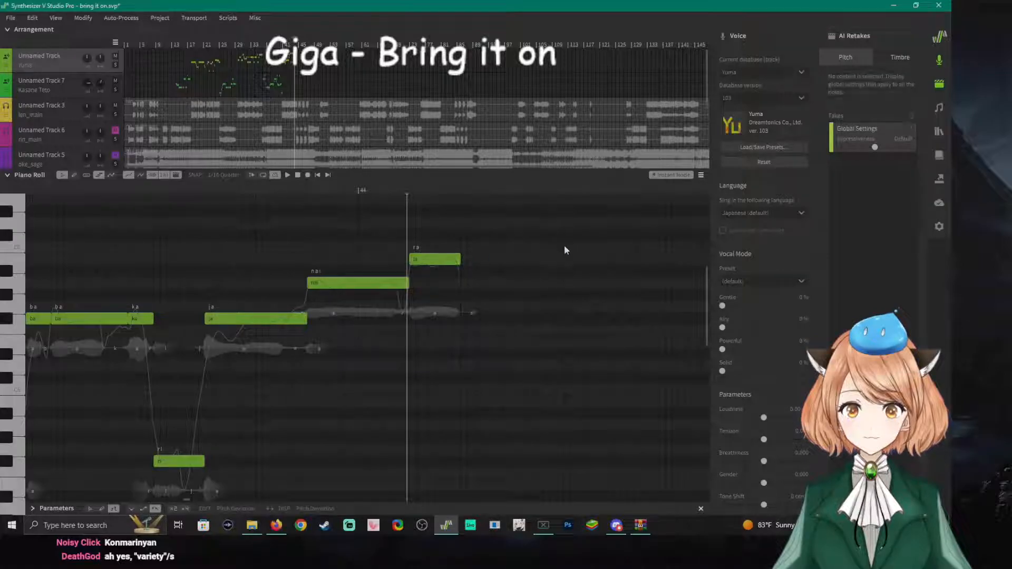
Play back from "ri" in bar 43 and from the start of bar 44 to check the "ra" note.
click(156, 190)
key(space)
key(space)
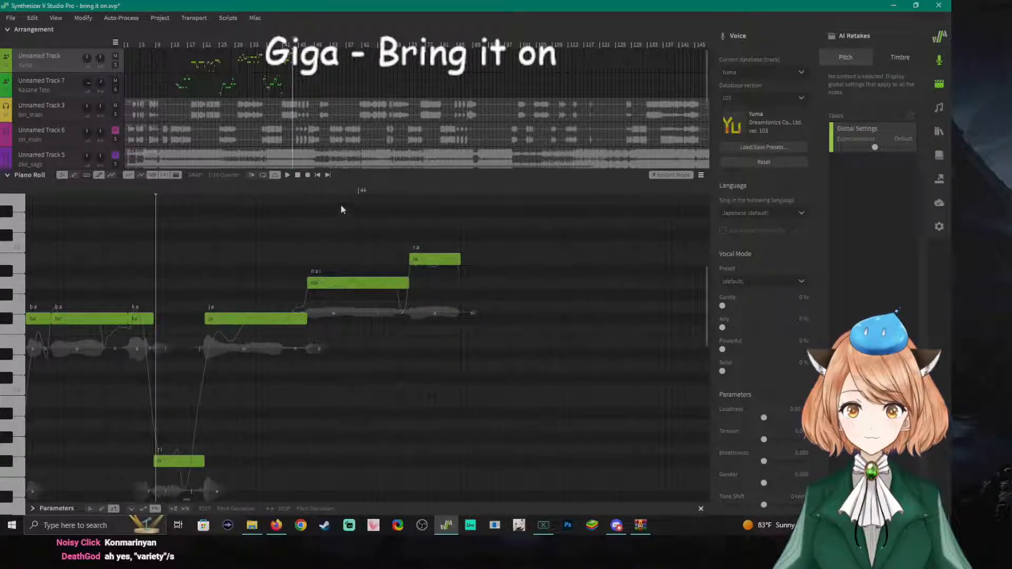
click(356, 189)
key(space)
key(space)
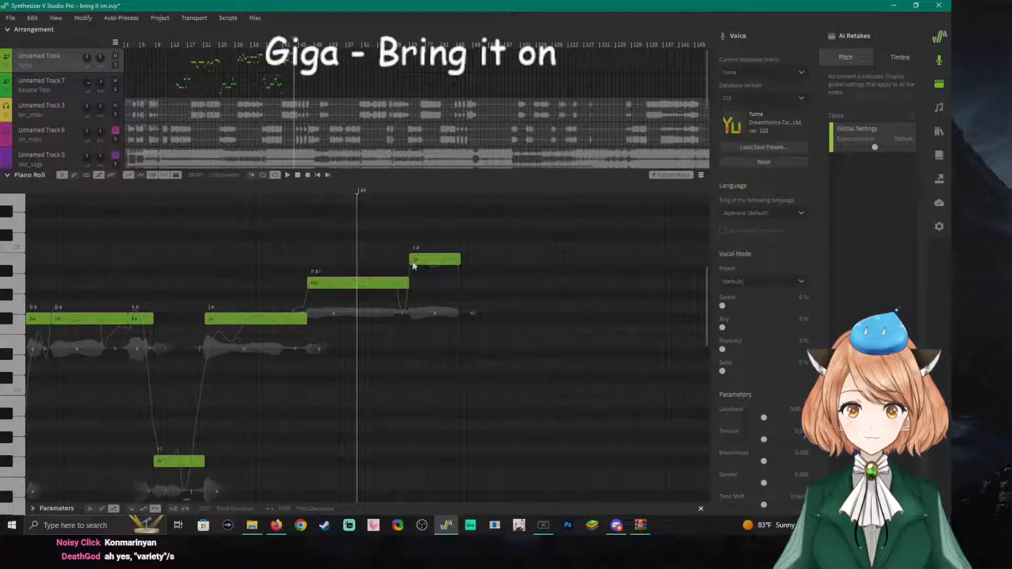
Play back from just before "nai" to check the "ra" note against the reference.
click(292, 189)
key(space)
key(space)
key(space)
key(space)
Change the "ra" note's lyric to a continuation of "nai", leaving the note directly after "nai" in bar 44.
drag(442, 265, 495, 265)
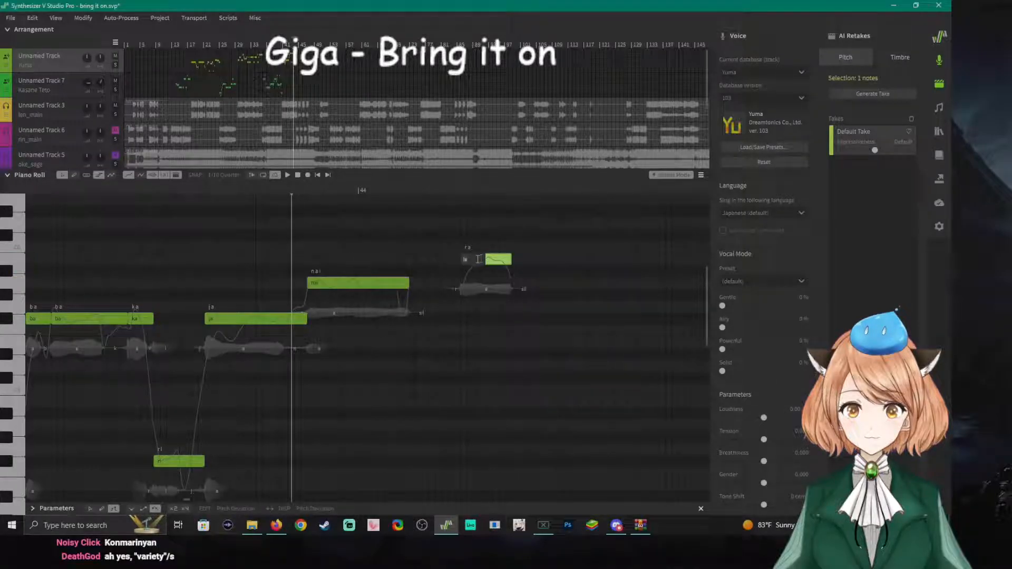
key(Return)
double_click(476, 260)
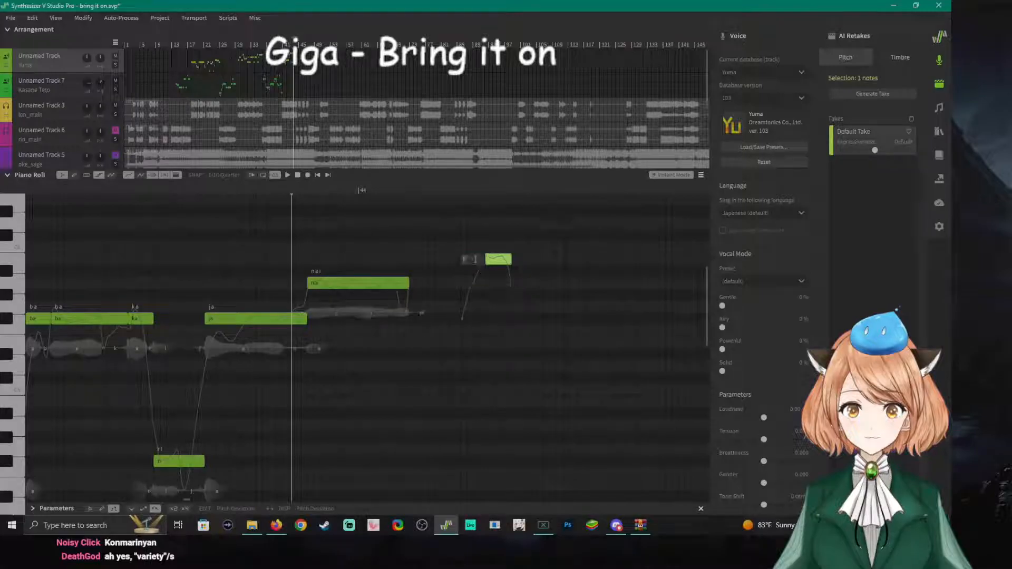
key(Return)
drag(474, 262, 421, 263)
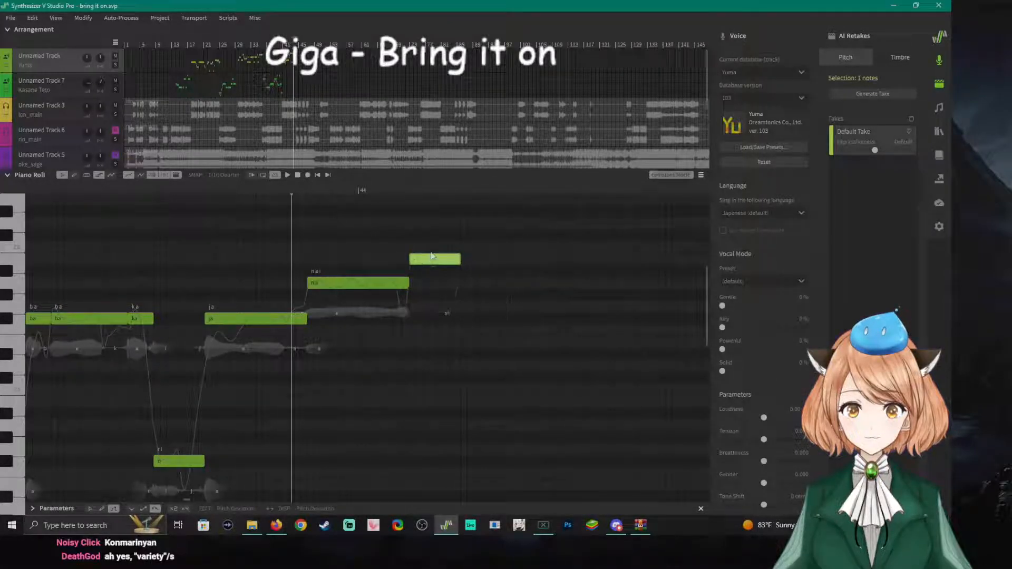
Play back from "ka" in bar 43 and from the start of bar 44 to check the held "nai" syllable.
click(108, 190)
key(space)
key(space)
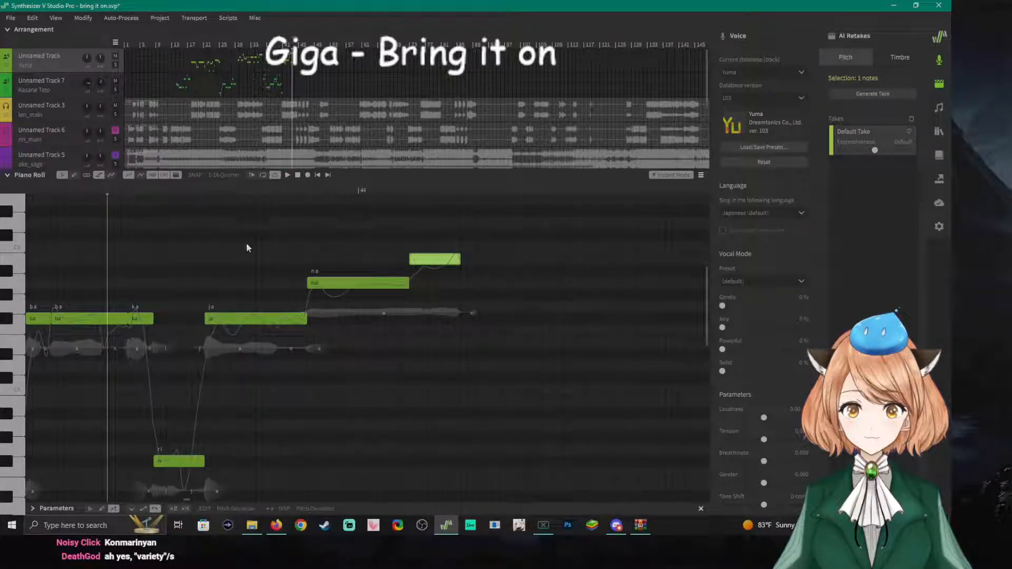
click(359, 191)
key(space)
key(space)
key(space)
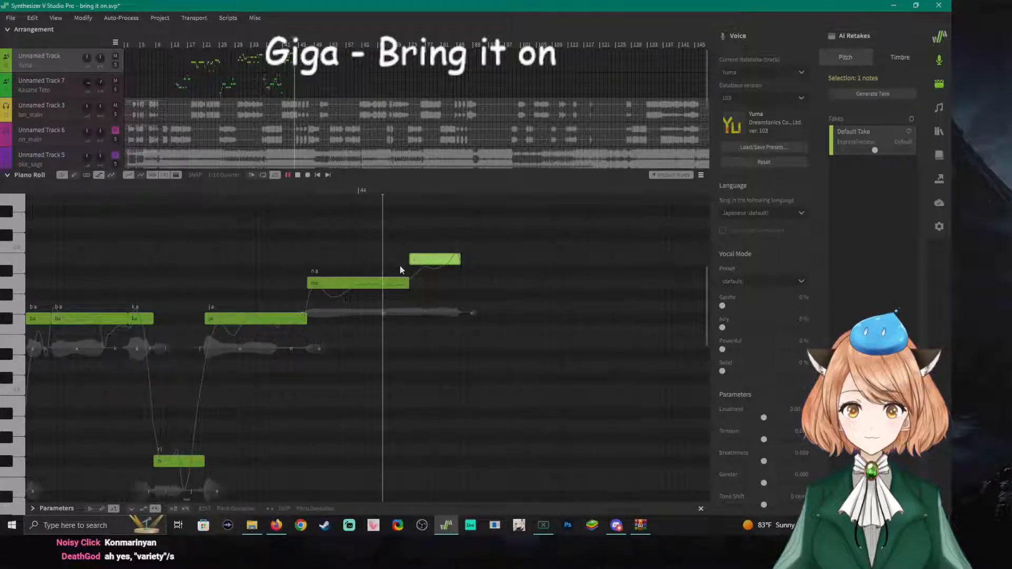
key(space)
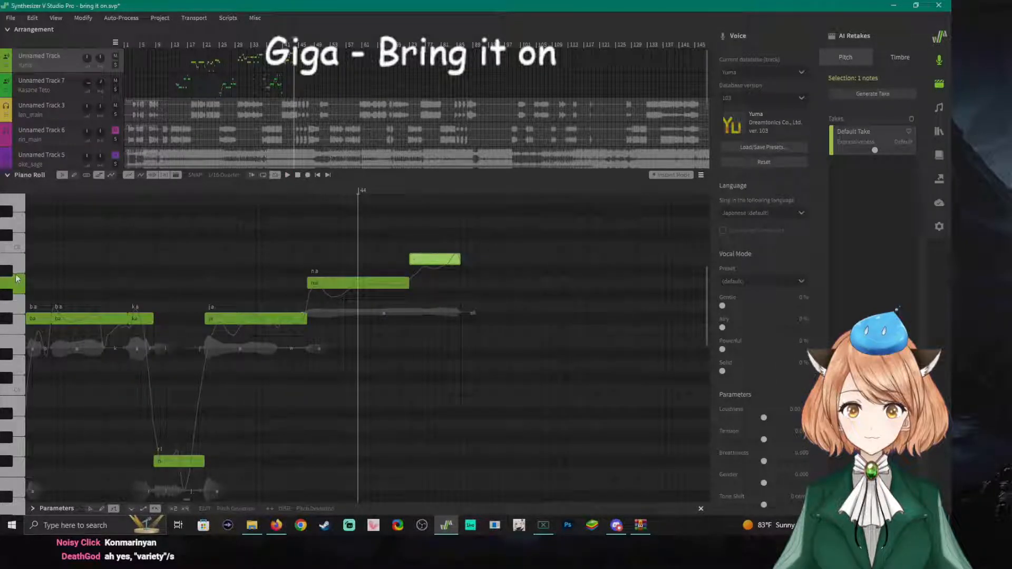
Add a "de" note about one beat long directly after the continuation note, at the same pitch as "nai".
double_click(466, 283)
drag(479, 286, 473, 285)
double_click(473, 284)
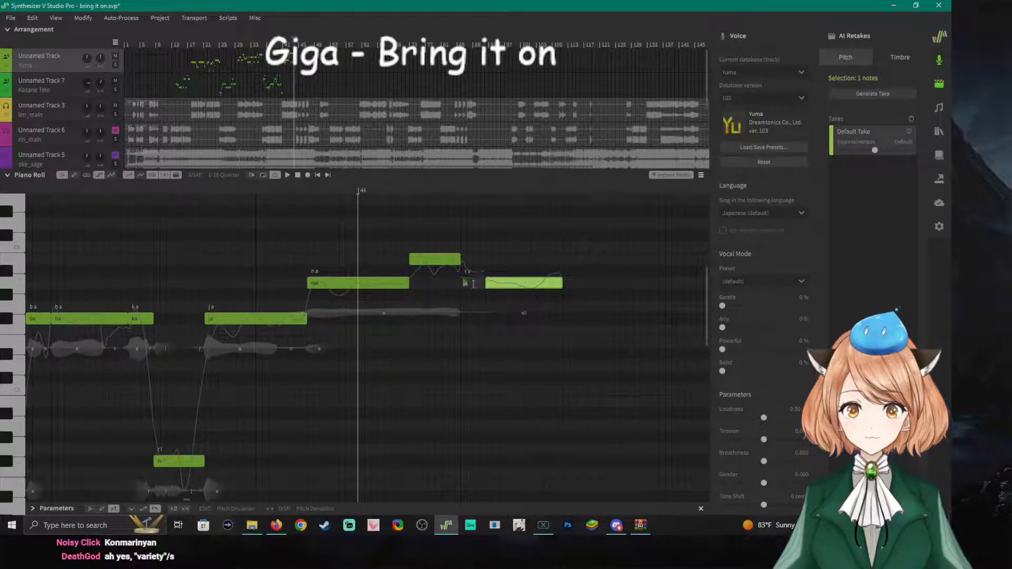
text(de)
key(Return)
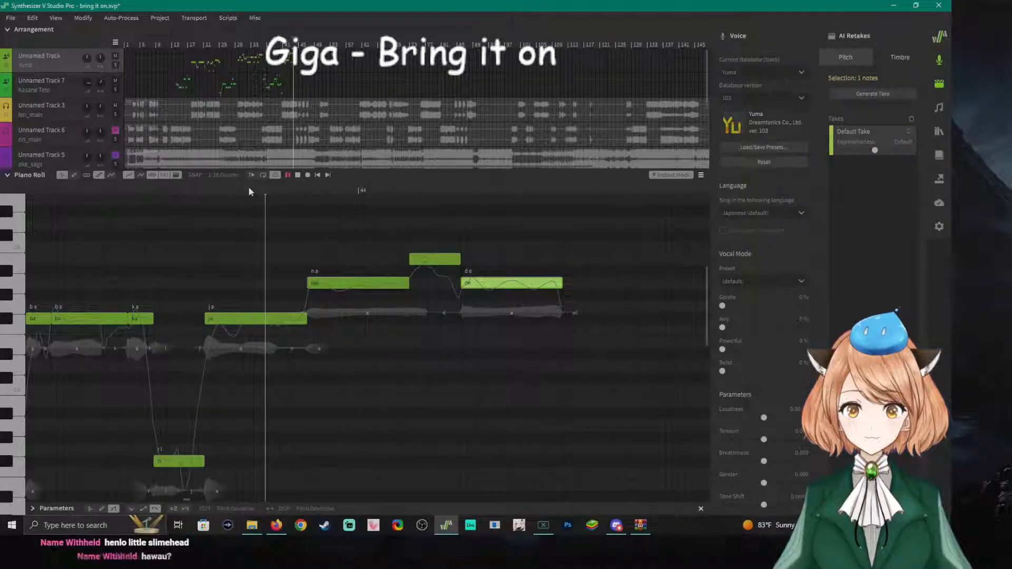
Play back from "ja" to judge the timing, and shorten "de" to about half a beat.
key(space)
key(space)
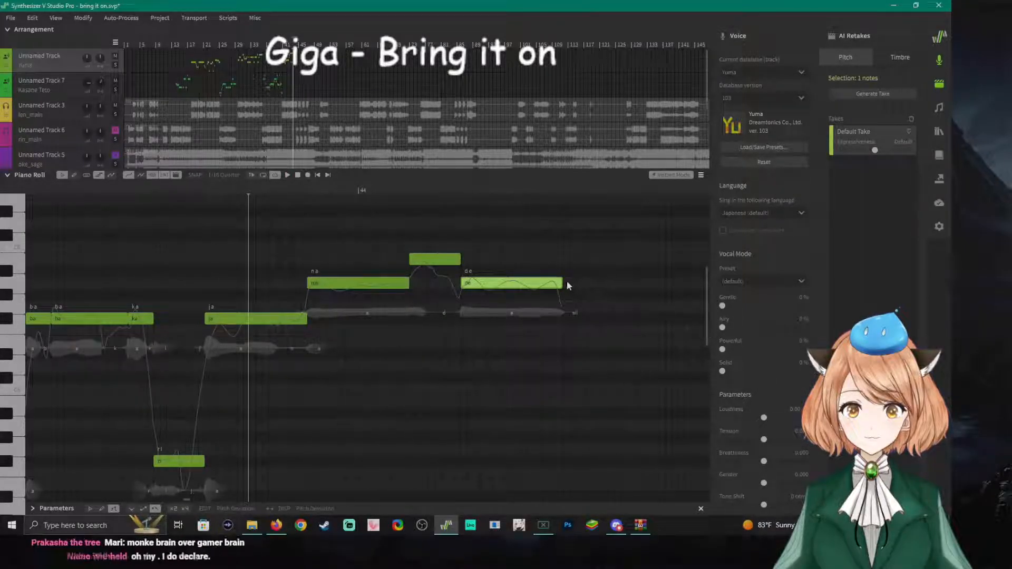
mouse_move(562, 283)
mouse_down()
mouse_move(520, 288)
mouse_move(563, 284)
mouse_up()
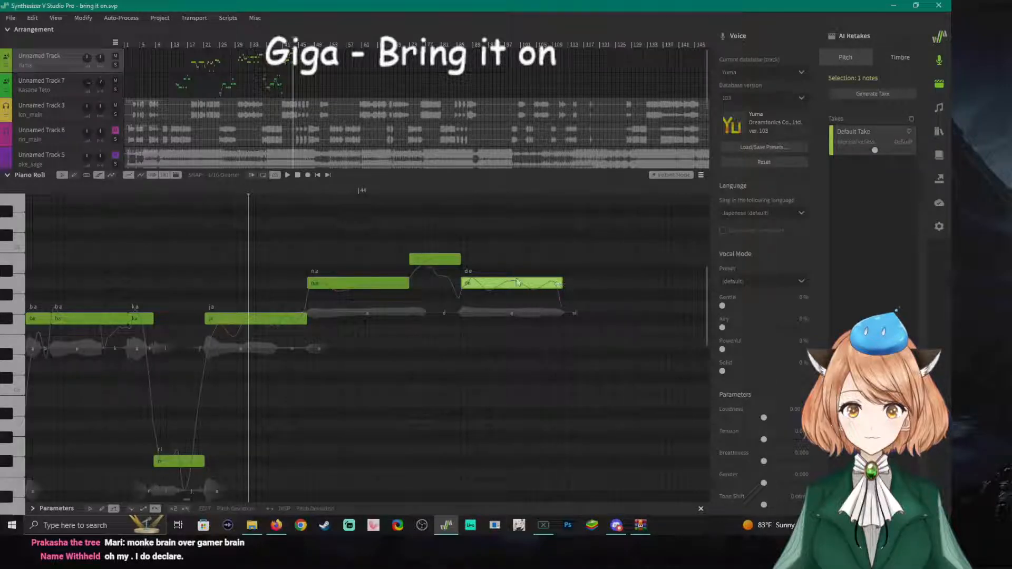
key(space)
key(space)
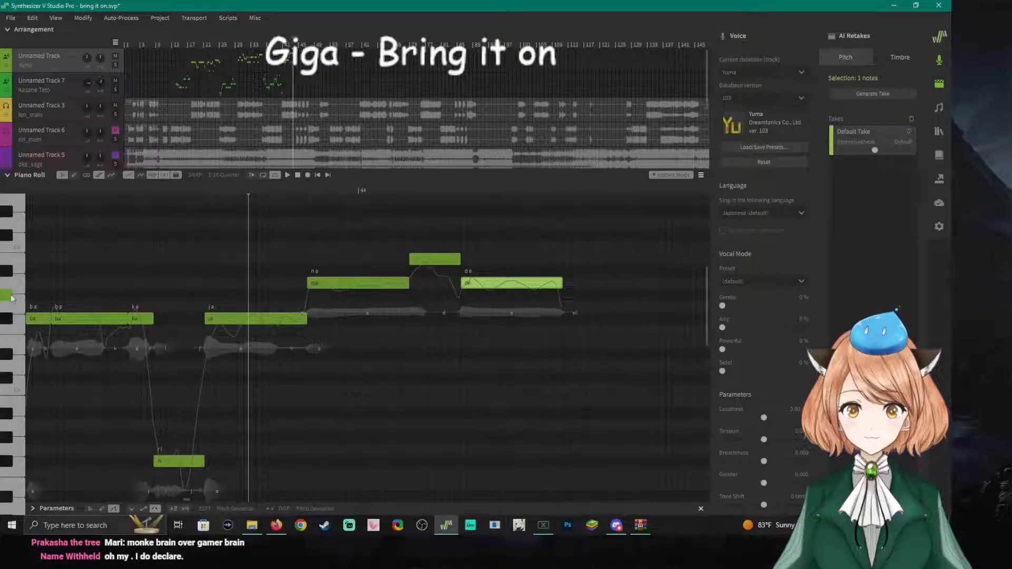
click(463, 186)
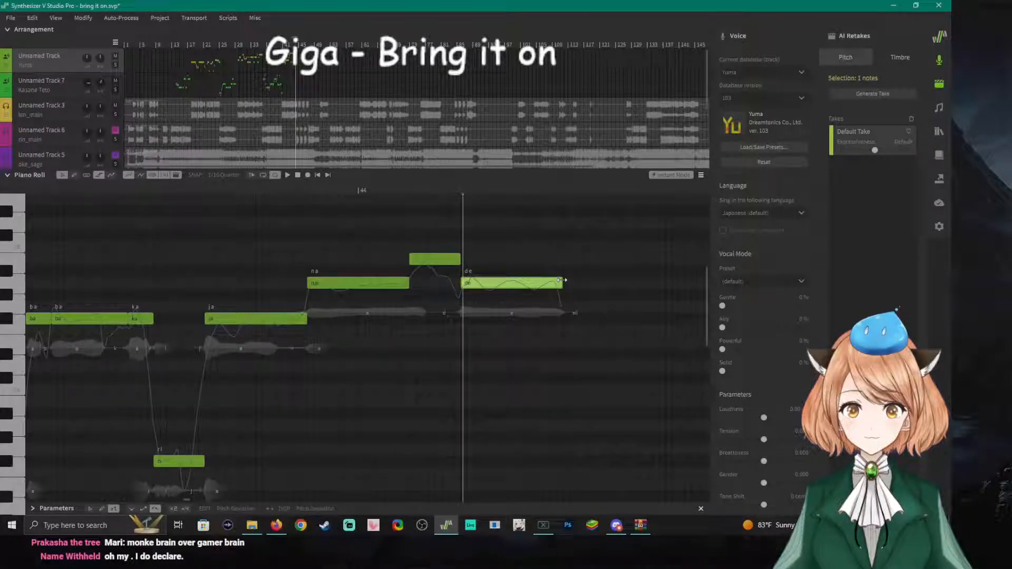
drag(562, 283, 519, 285)
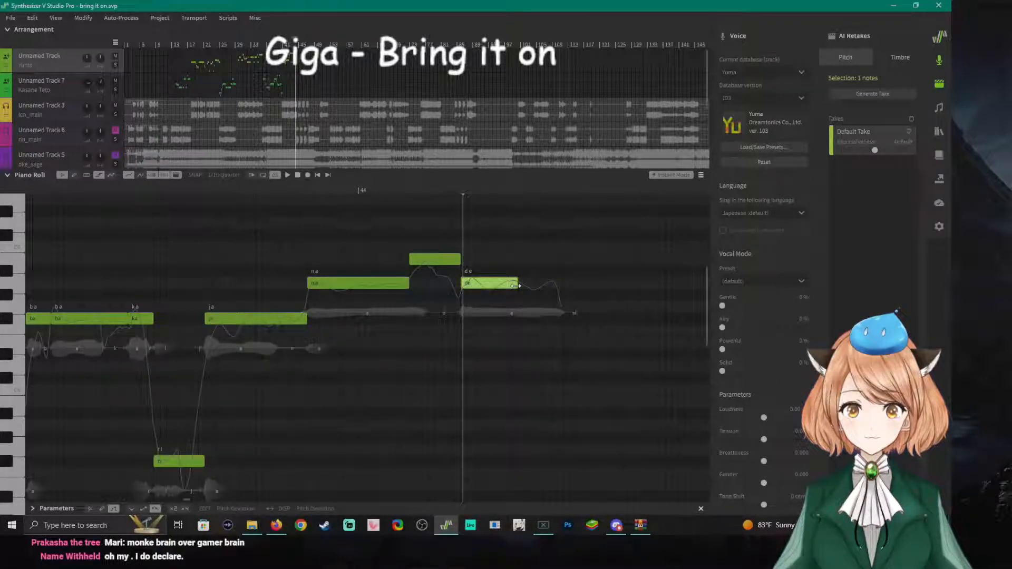
Add a "sho" note directly after "de", one semitone lower, play back the phrase, and shorten the note to just under half a beat.
click(522, 300)
drag(522, 296, 620, 295)
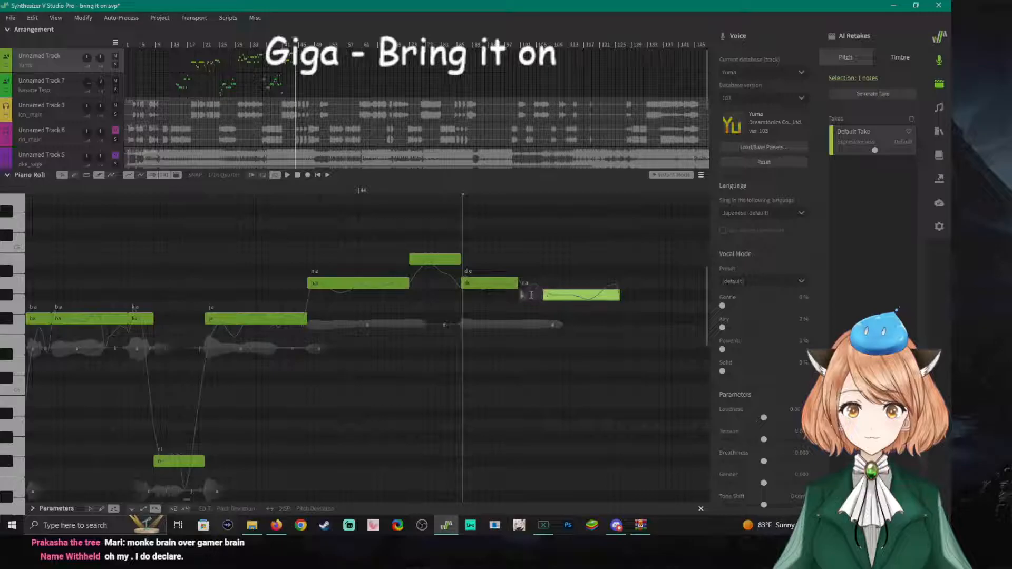
text(sho)
key(Return)
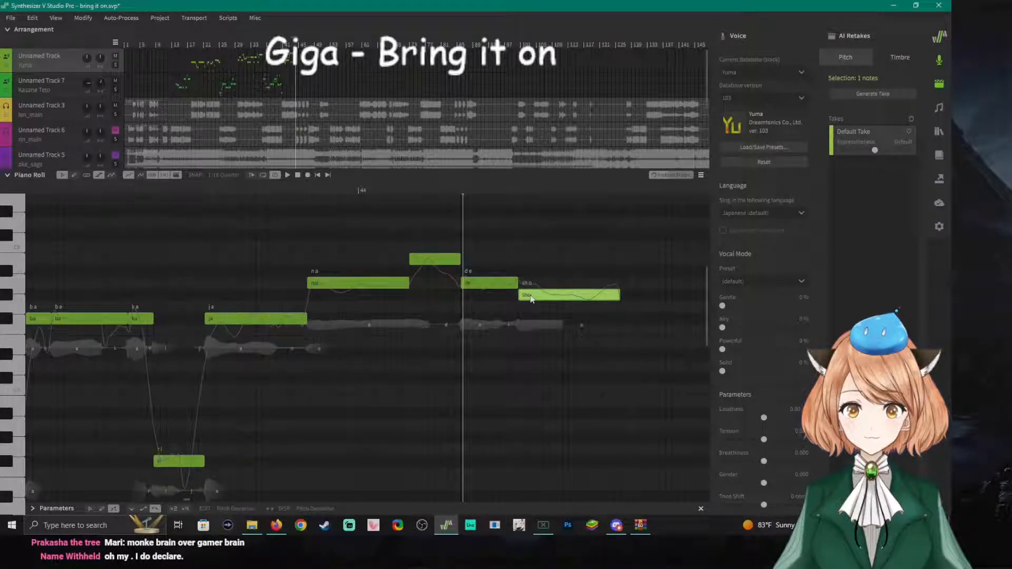
key(space)
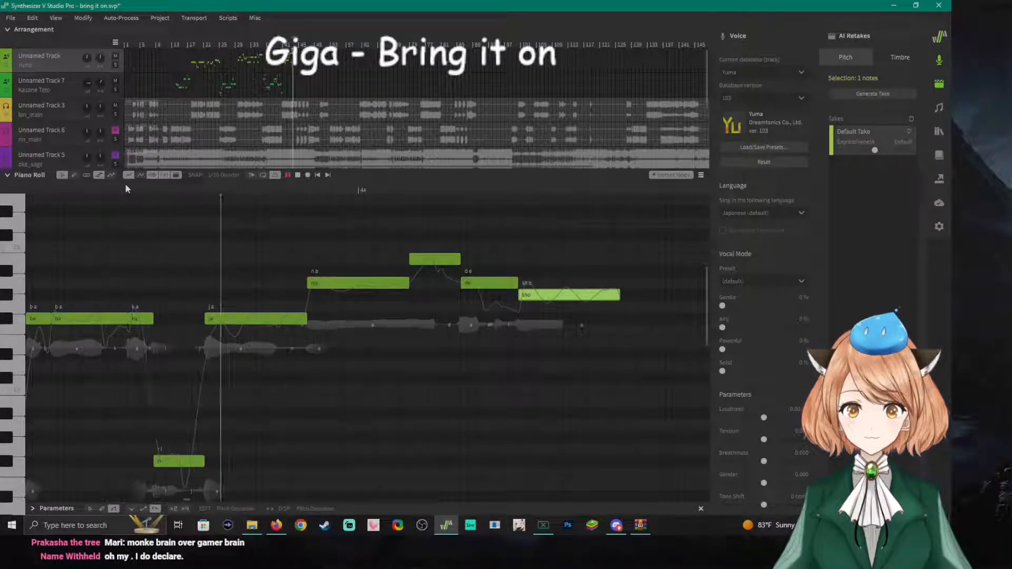
key(space)
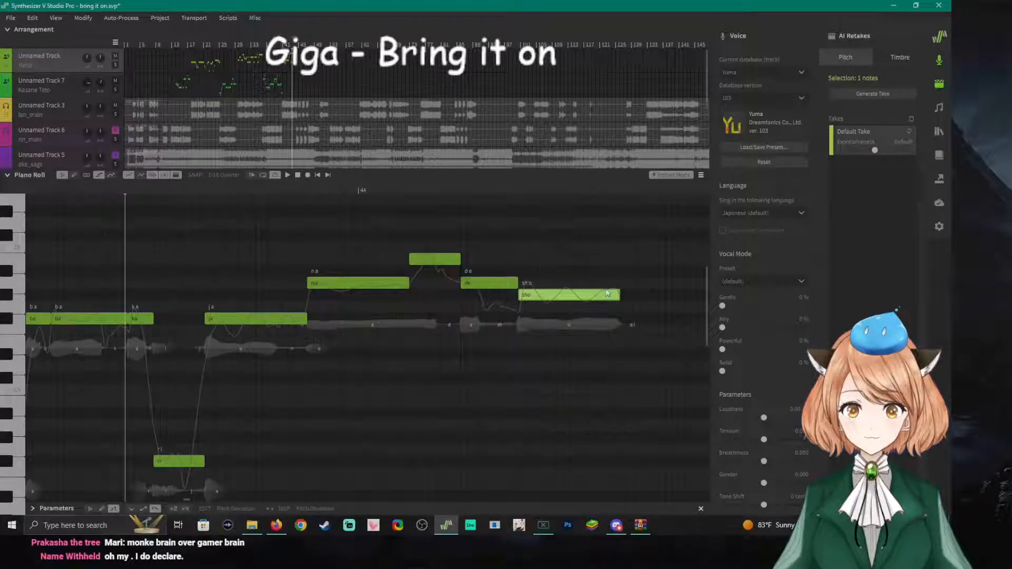
drag(619, 295, 562, 295)
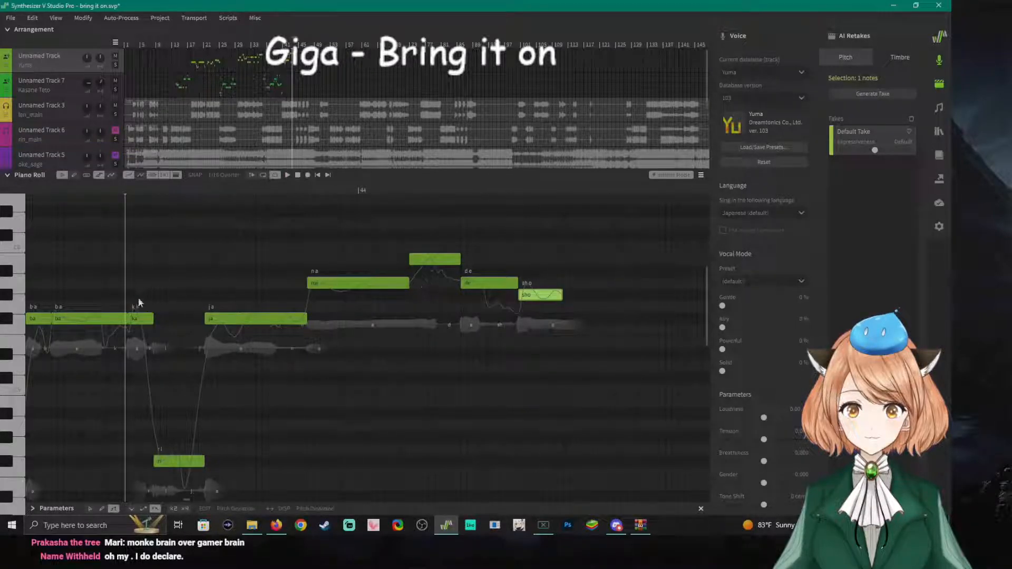
Add a "-" continuation note about one beat long directly after "sho", one semitone higher, and play back from the start of bar 44.
double_click(566, 284)
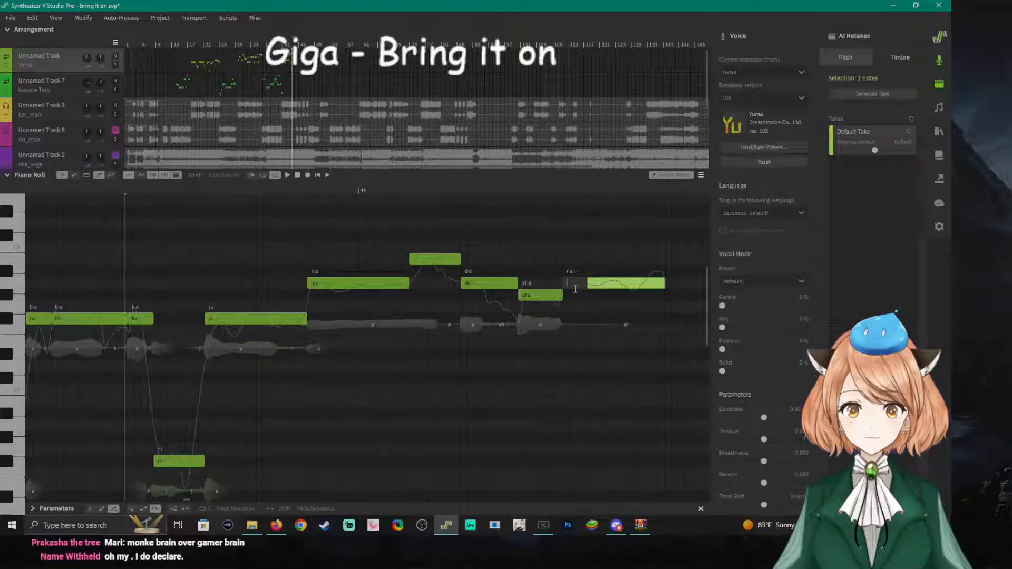
key(Delete)
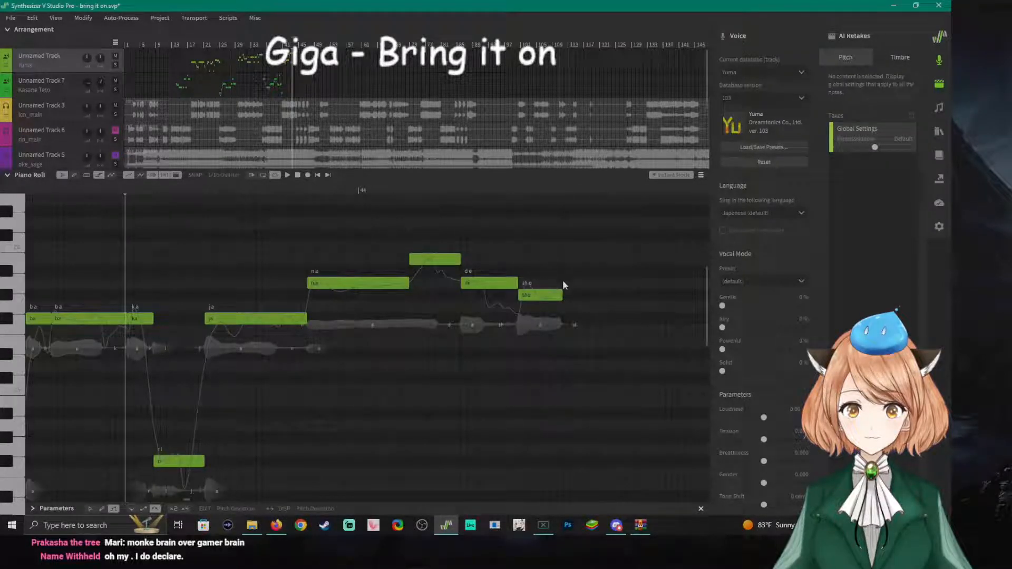
double_click(567, 284)
double_click(572, 285)
text(-)
key(Return)
drag(472, 272, 151, 266)
click(46, 189)
key(space)
key(space)
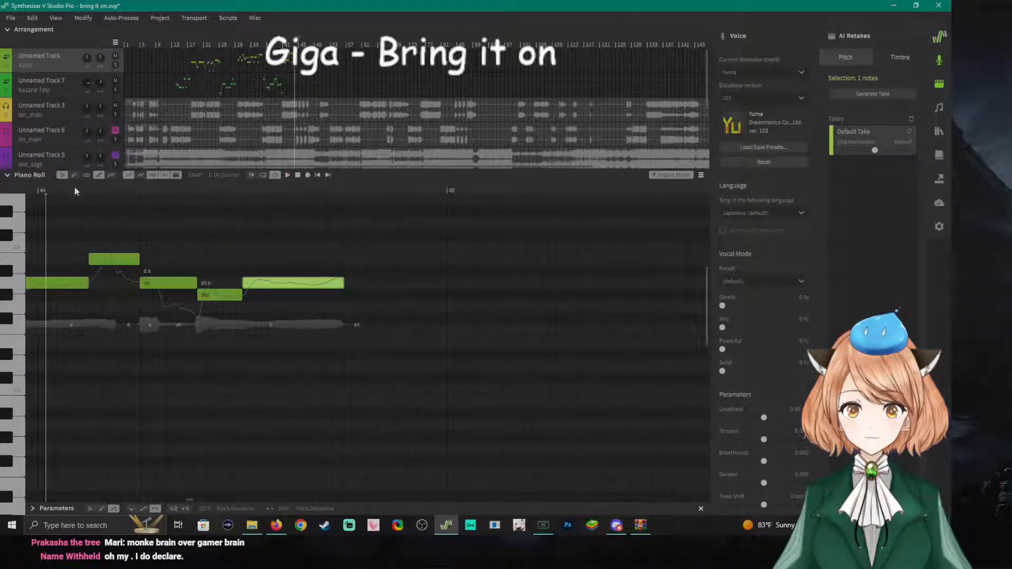
Lower the volume of Yuma's track slightly and play back from the start of bar 44 to check the balance.
drag(88, 56, 89, 60)
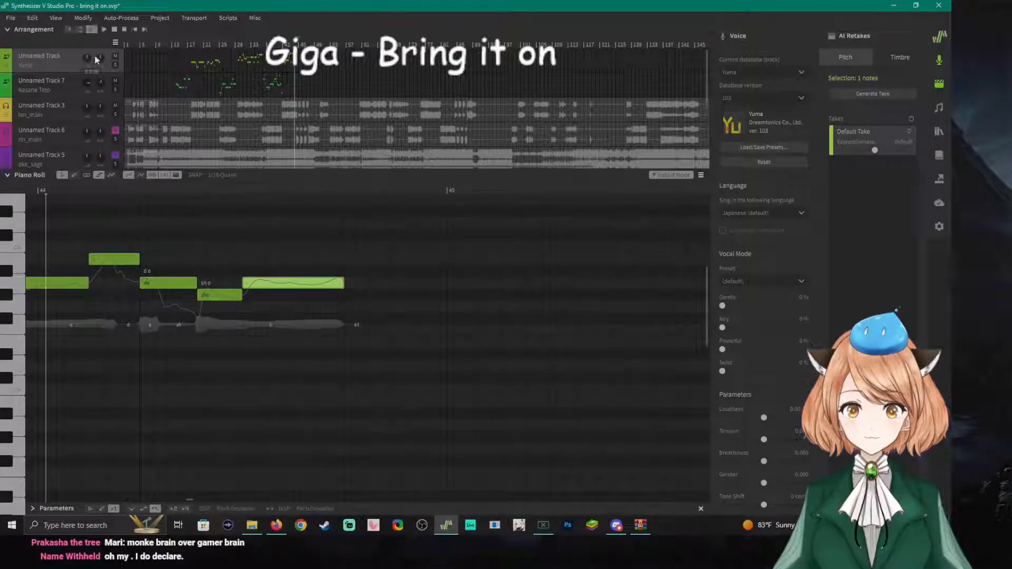
click(42, 187)
key(space)
key(space)
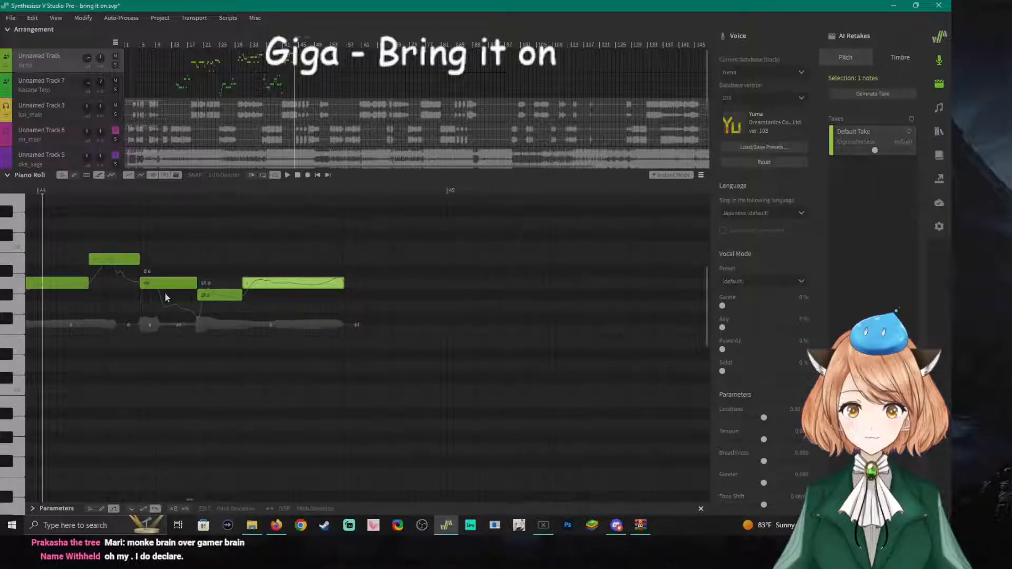
Play back from "ri" in bar 43 through bar 45 to check the finished phrase and listen for what follows.
scroll(109, 346, down, 3)
click(57, 191)
key(space)
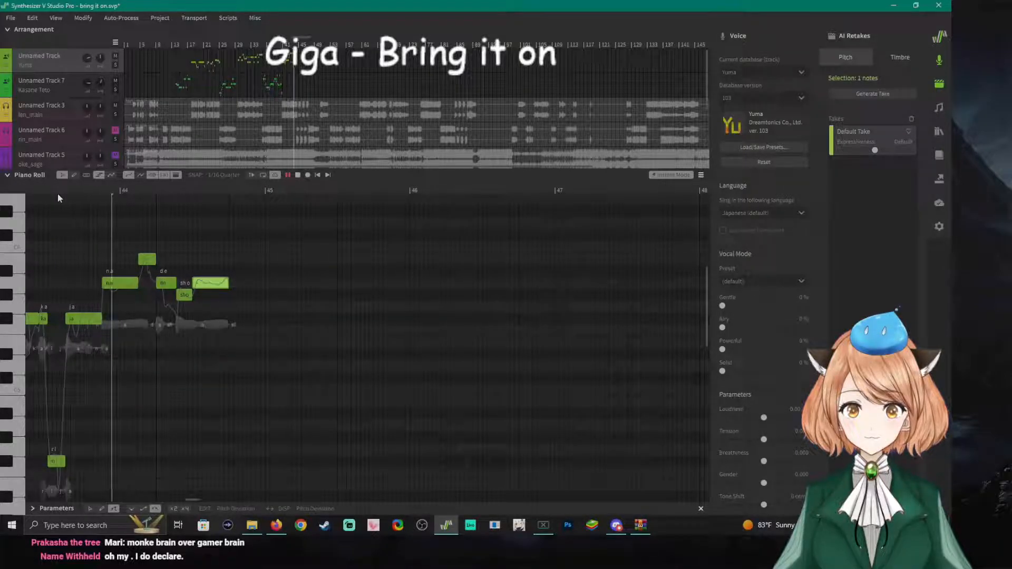
key(space)
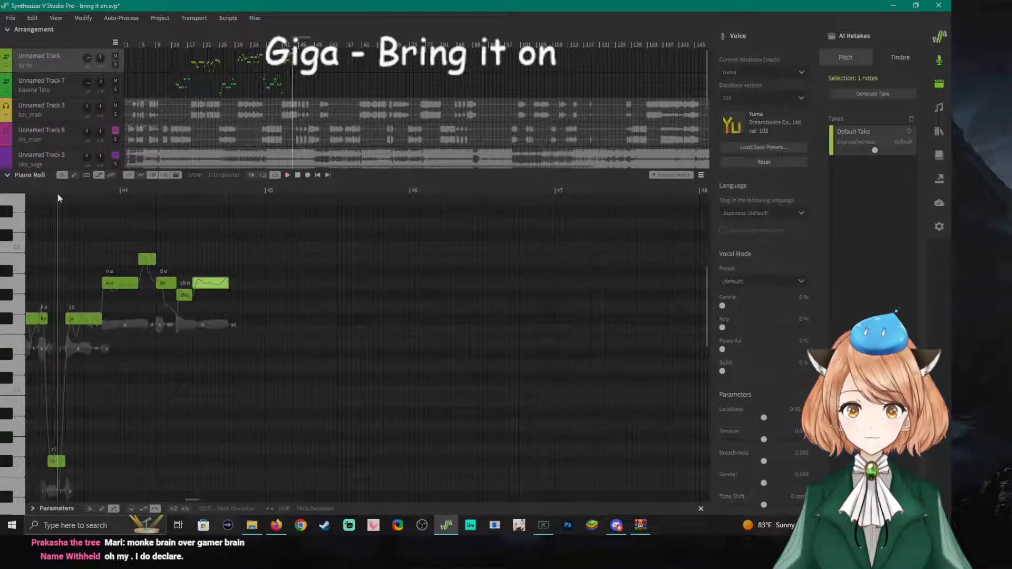
key(space)
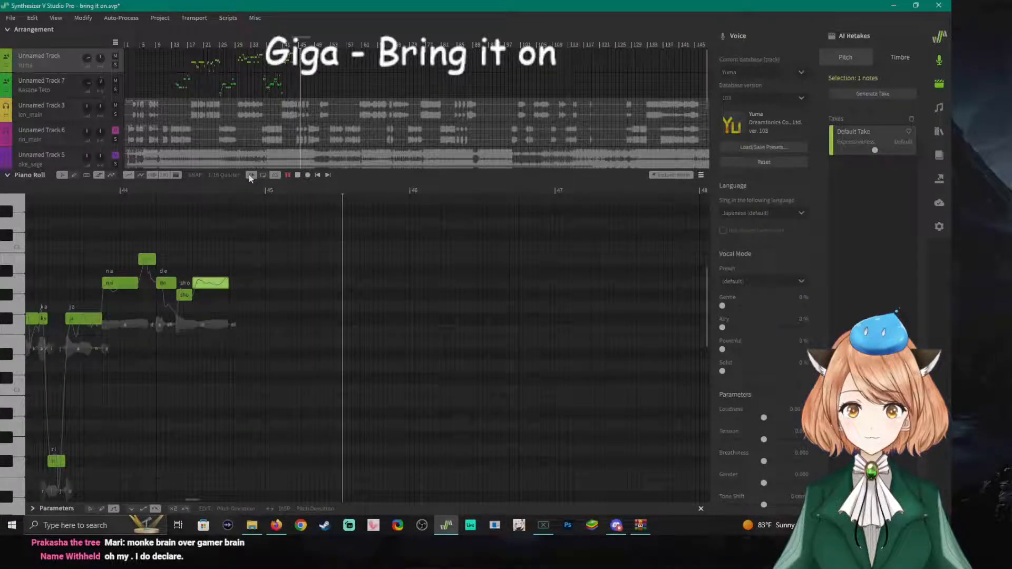
key(space)
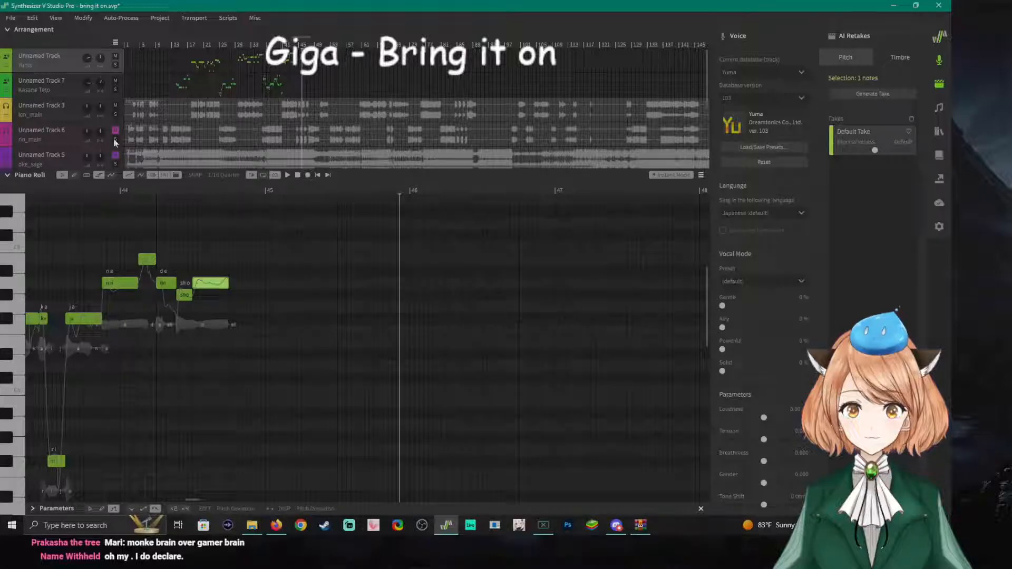
With the rin_main reference unmuted, listen around the end of bar 44 for the entry of the next phrase.
click(231, 191)
key(space)
key(space)
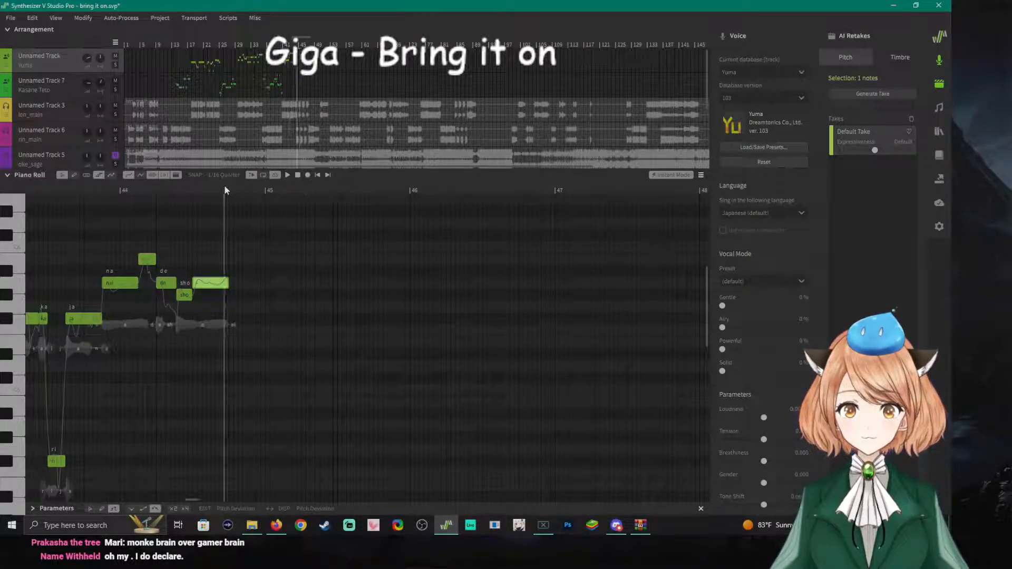
click(195, 185)
key(space)
key(space)
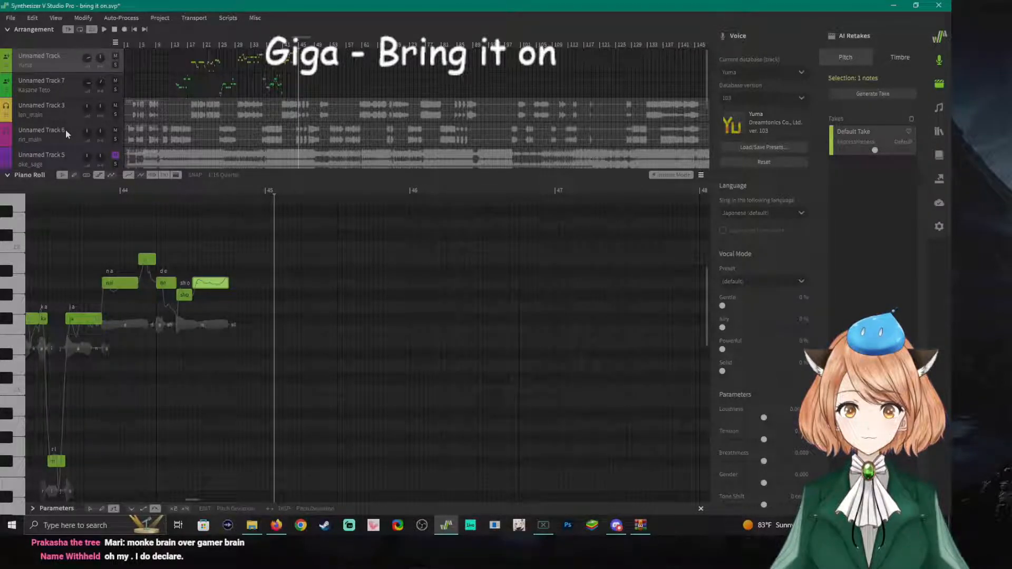
Switch to the Kasane Teto track and place the playhead at the next phrase's entry, about one and a half beats before bar 45.
click(65, 90)
click(203, 185)
key(space)
key(space)
scroll(238, 326, up, 4)
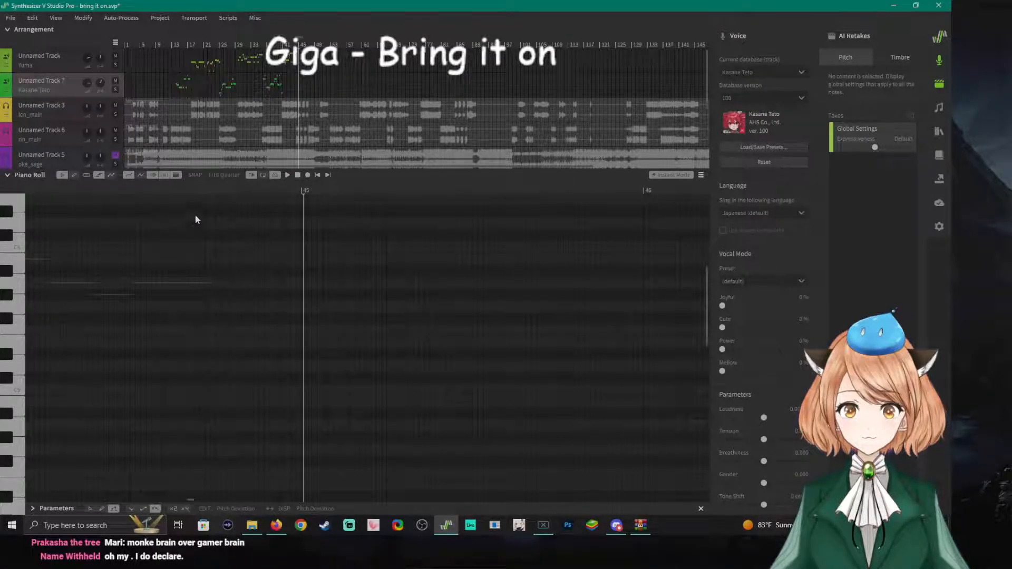
click(159, 188)
key(space)
key(space)
click(173, 189)
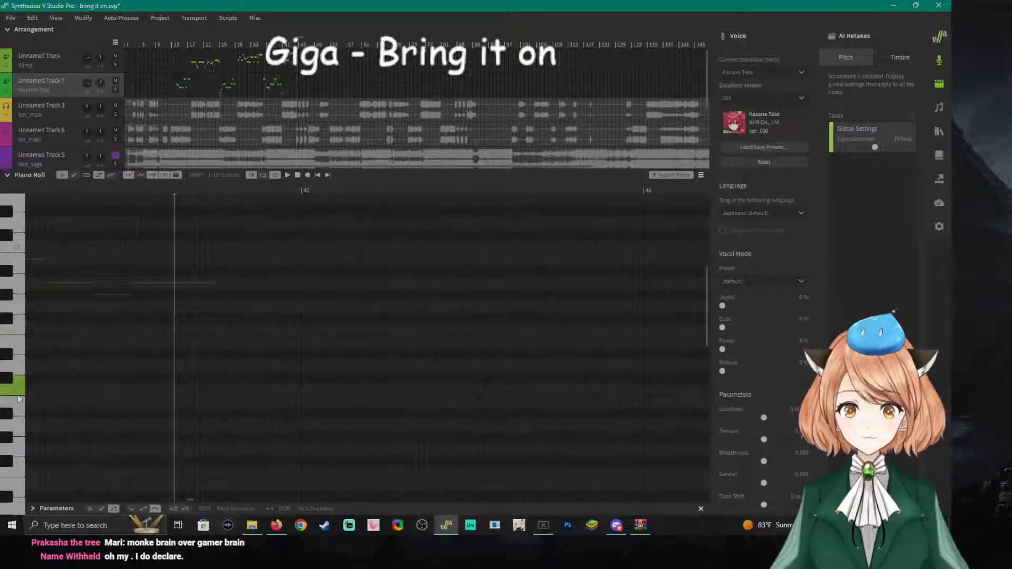
Make playback return to its starting point on stopping, and listen to the phrase's entry before bar 45 for its first pitch.
scroll(16, 423, down, 2)
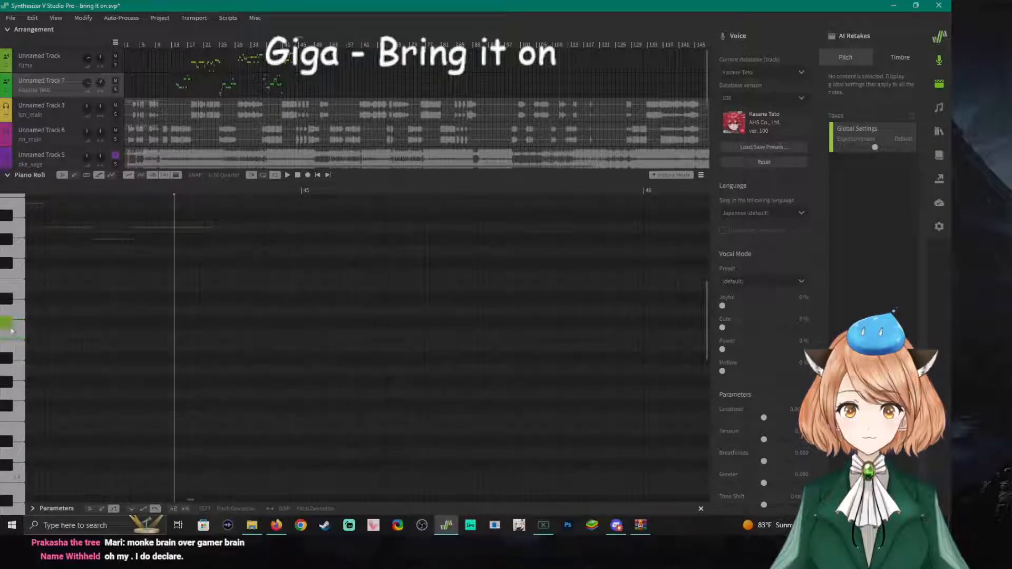
key(space)
click(248, 178)
click(174, 192)
key(space)
key(space)
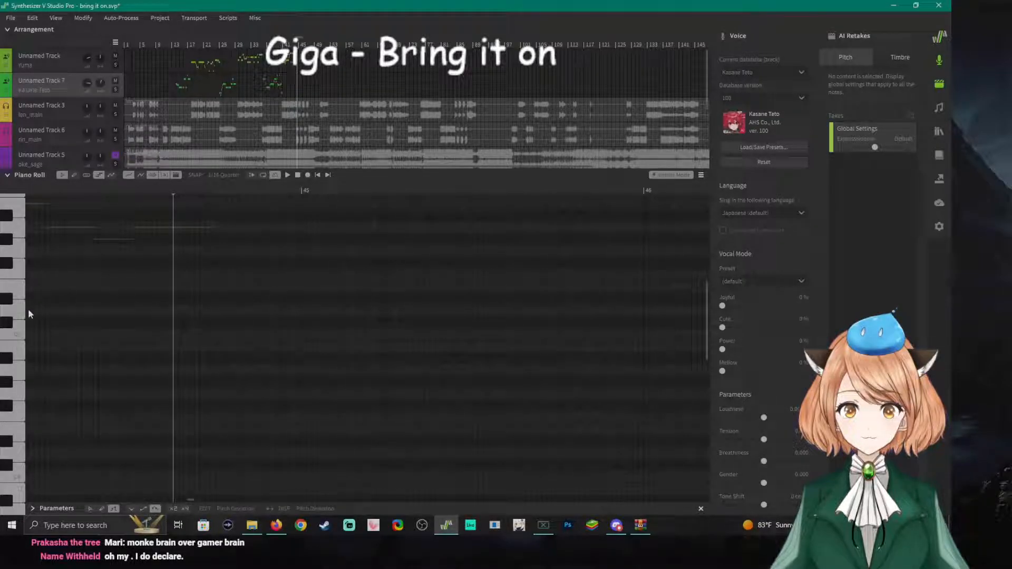
Add a "do" note about one beat long on E in Kasane Teto's track, starting at the playhead before bar 45.
drag(24, 323, 12, 433)
click(133, 434)
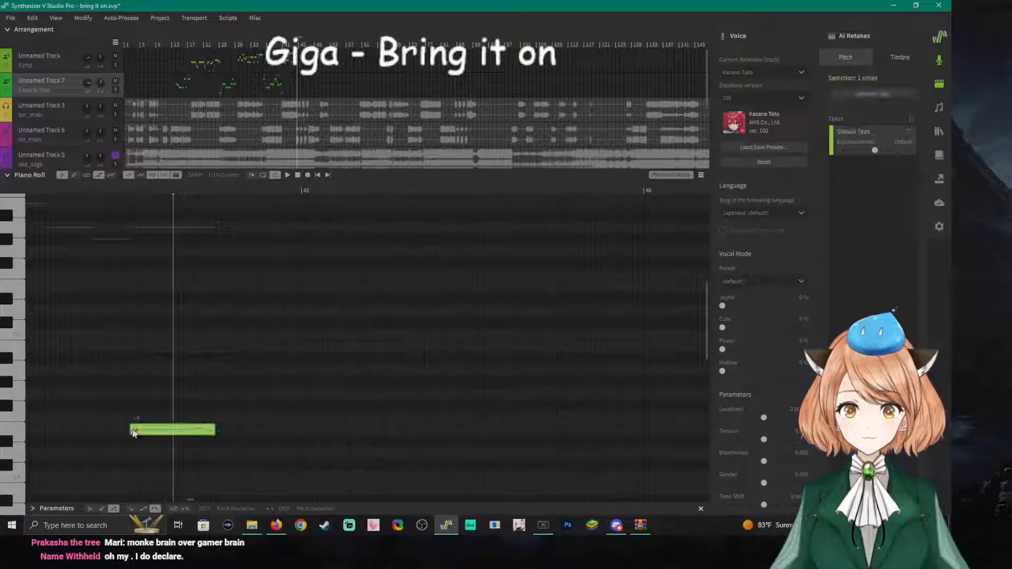
drag(157, 434, 199, 433)
text(do)
key(Return)
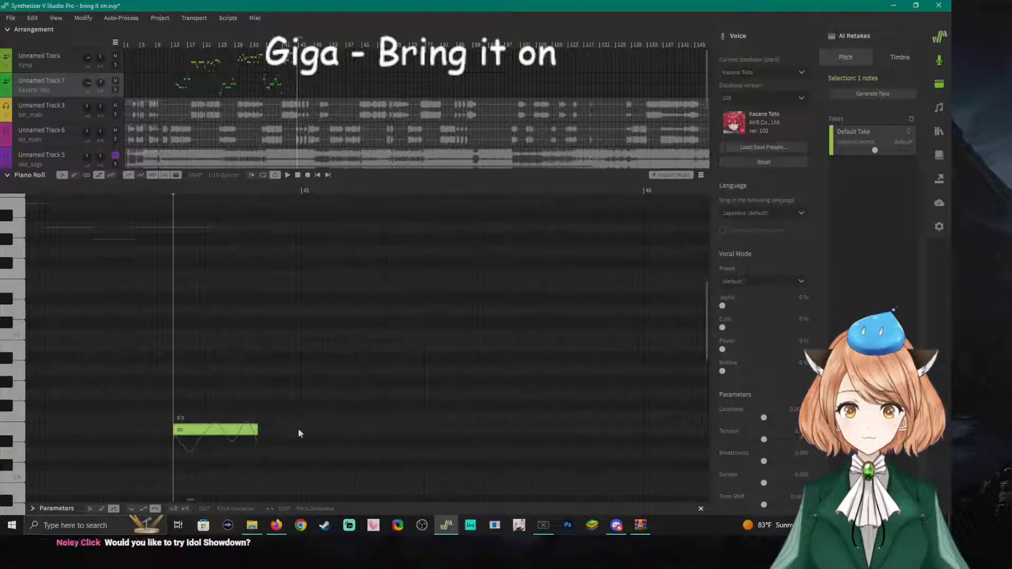
Shorten the "do" note before bar 45 to about half a beat and listen to the phrase for its second pitch.
drag(260, 432, 216, 432)
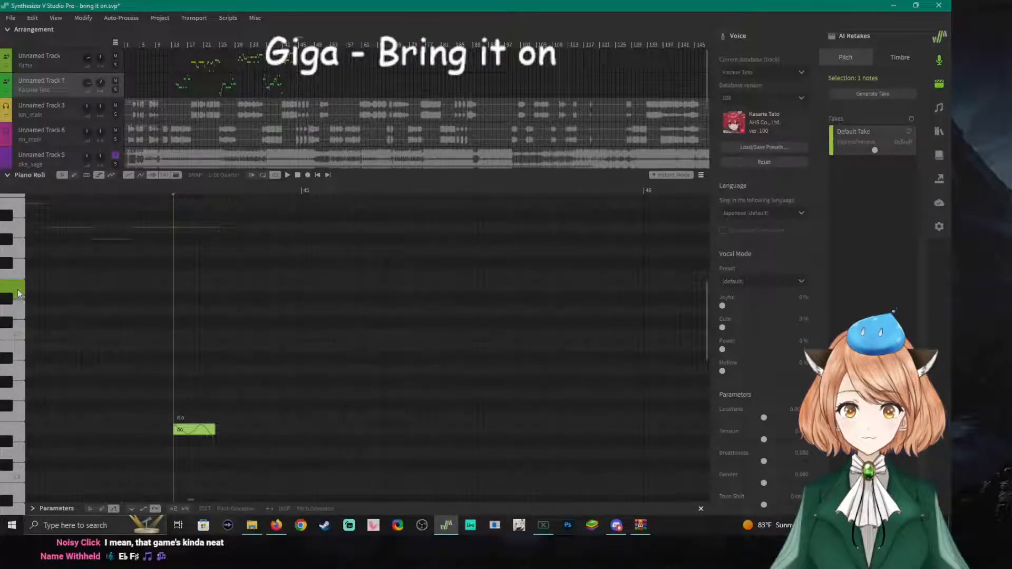
key(space)
key(space)
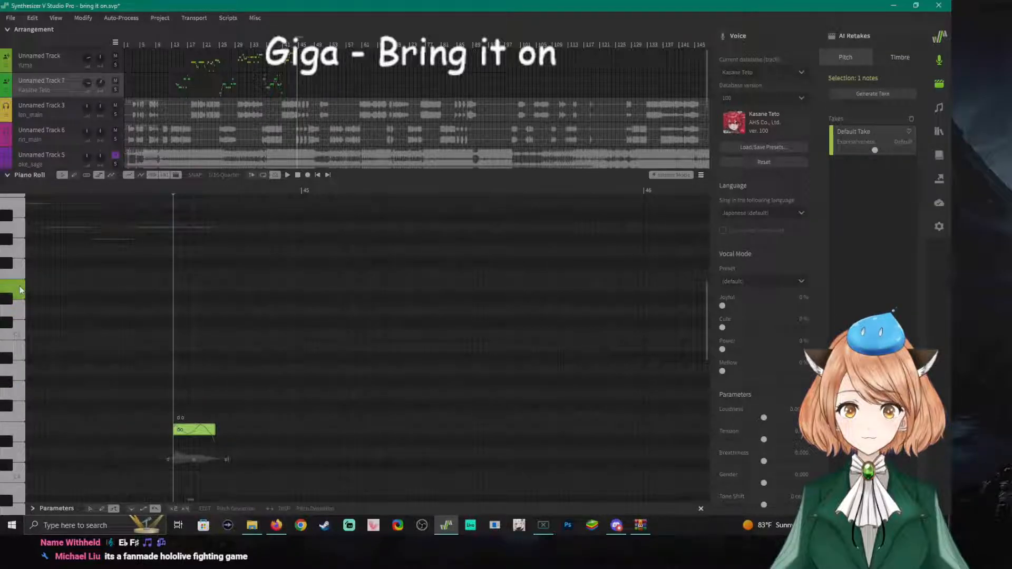
Add a "ko" note an octave higher on E directly after "do", check it in playback, and shorten it to about half a beat.
click(217, 287)
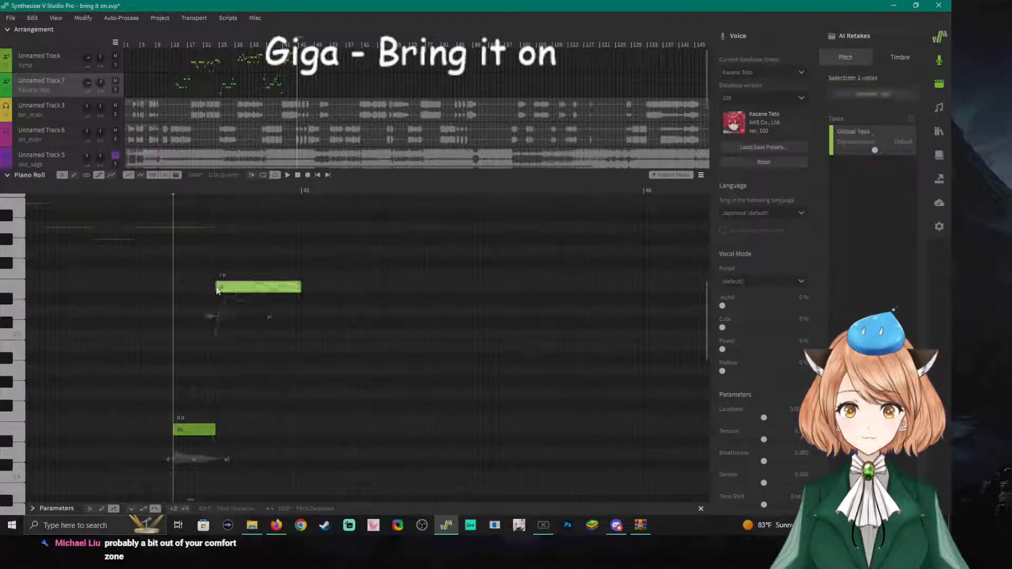
double_click(222, 287)
text(ko)
key(Return)
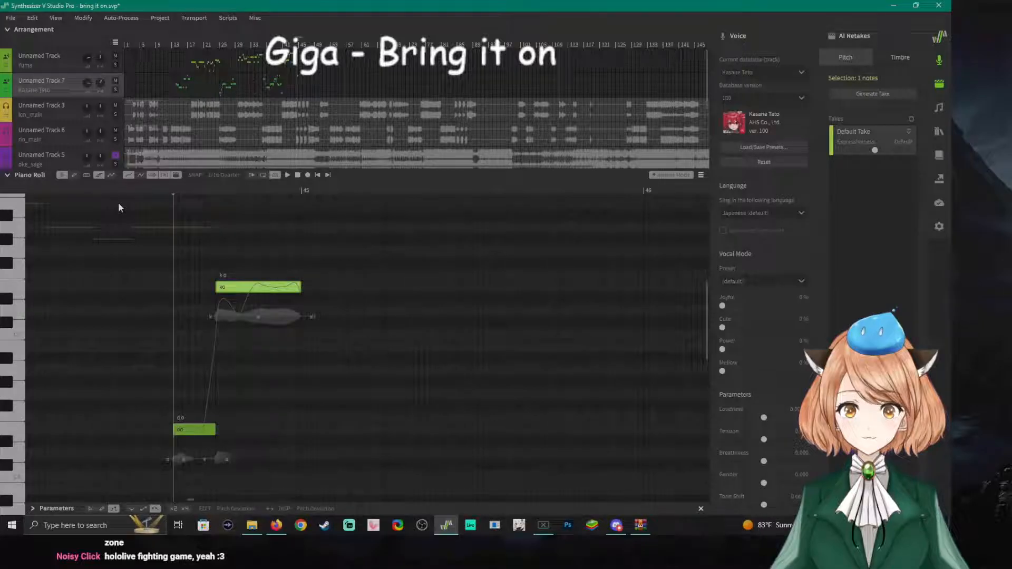
key(space)
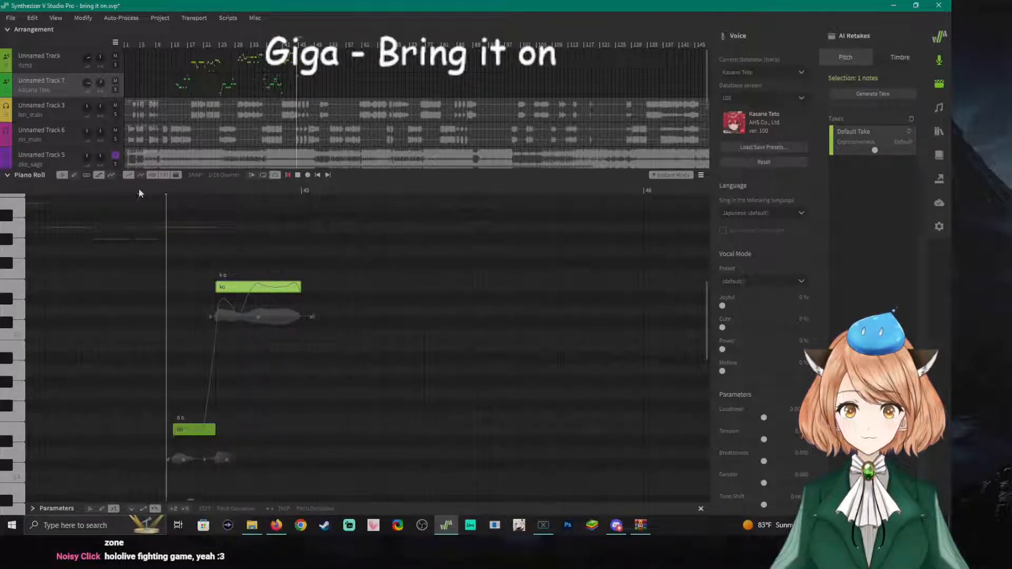
key(space)
drag(300, 287, 263, 289)
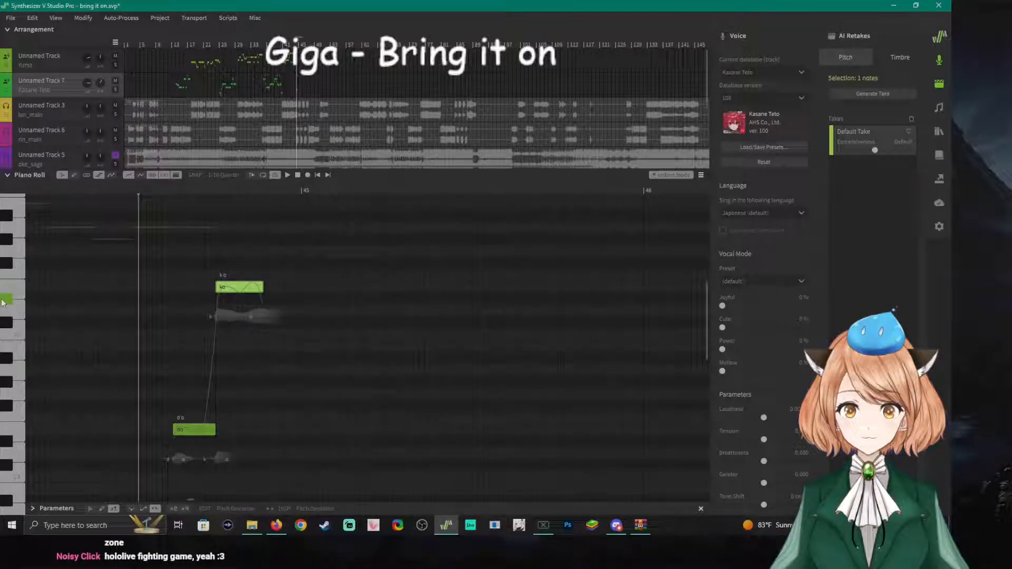
Add a one-beat note with the lyric "mo" on the Kasane Teto track, directly after the last note and three semitones lower.
drag(6, 291, 11, 327)
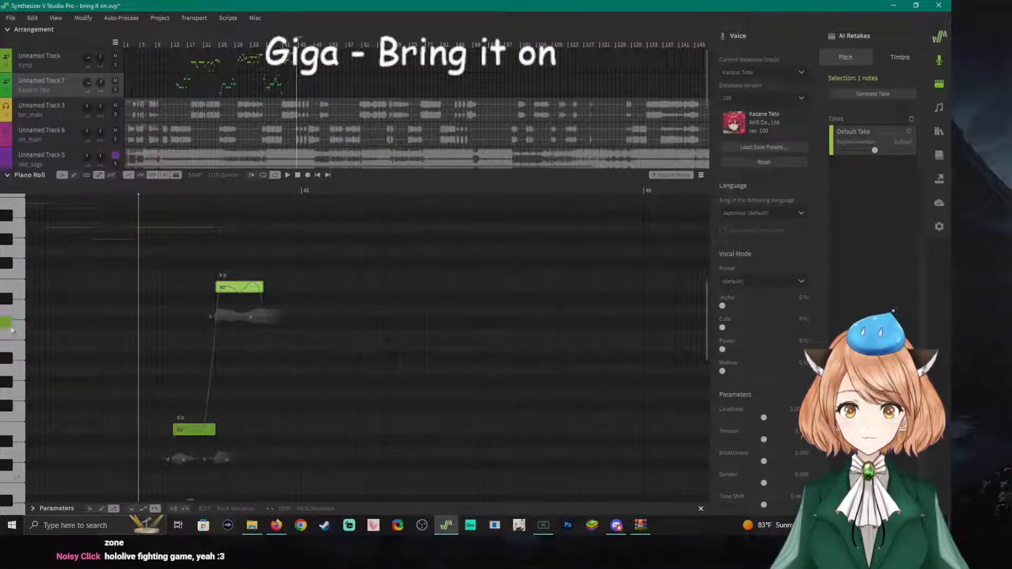
double_click(263, 325)
key(ctrl+s)
drag(281, 324, 285, 324)
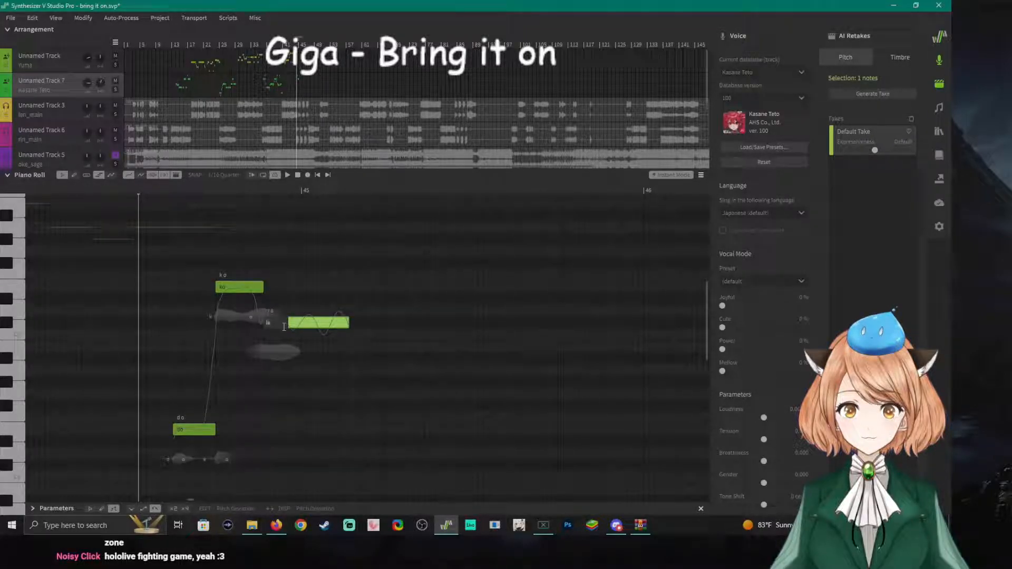
text(o)
key(Return)
Play back the three-note Kasane Teto phrase leading into bar 45 to check it against the song.
click(132, 191)
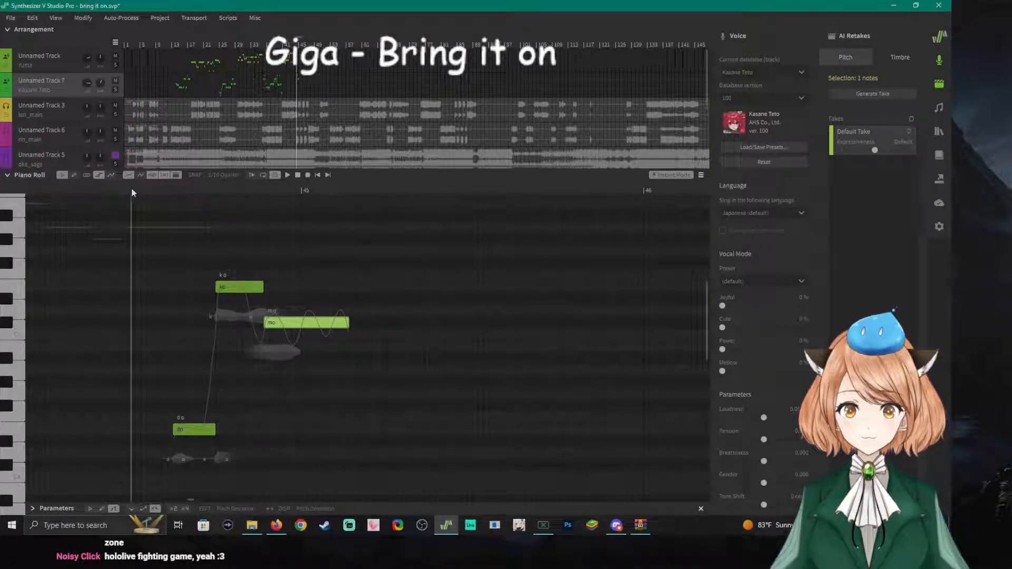
key(space)
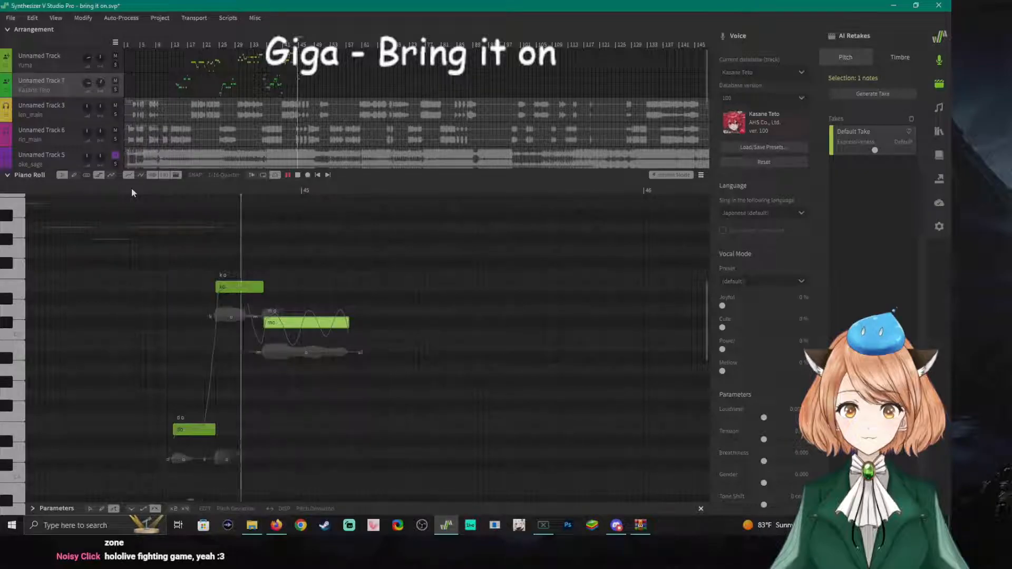
key(space)
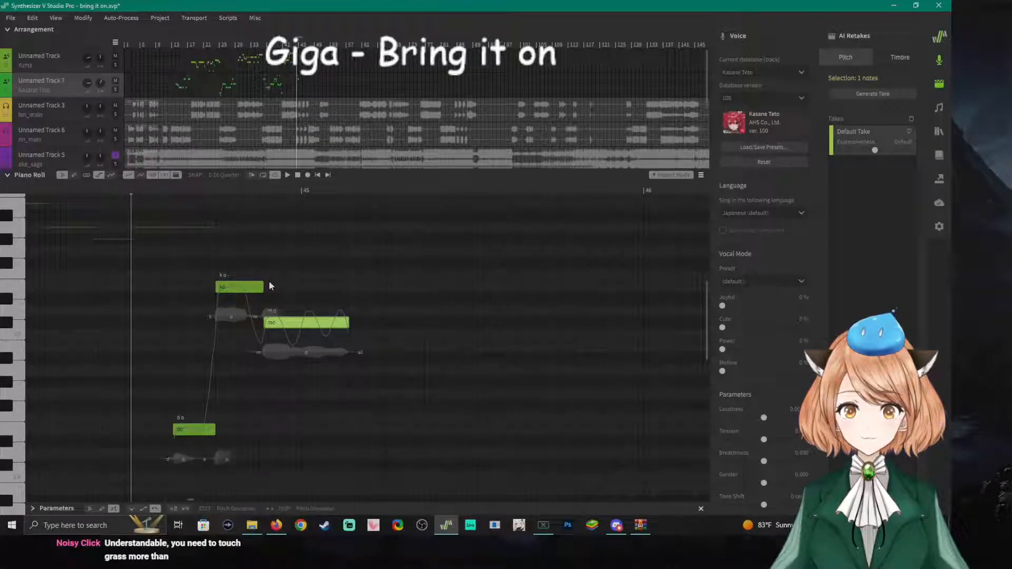
key(space)
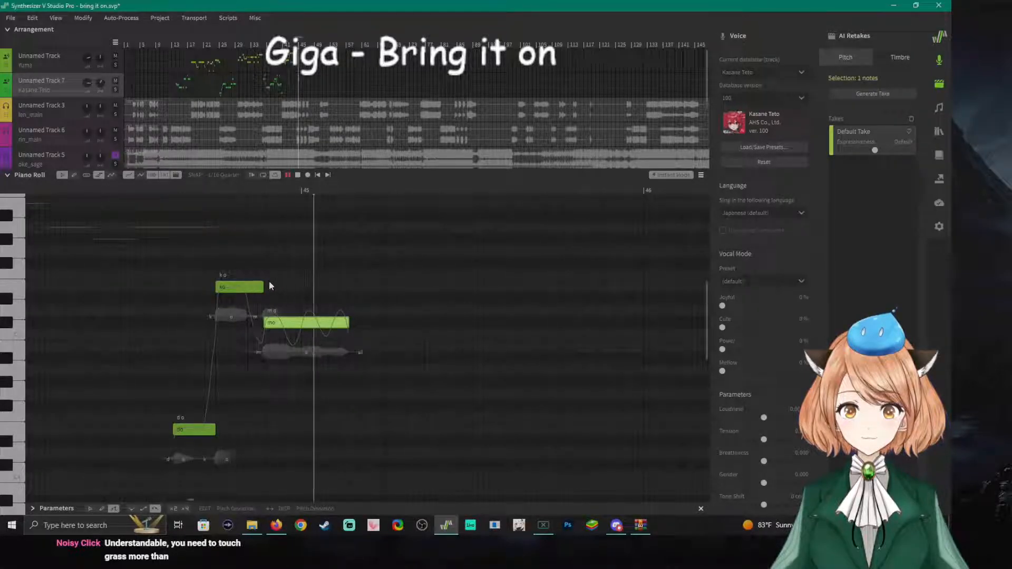
key(space)
Switch to the Yuma track, listen to the passage and draw a one-beat note at the start of bar 45.
click(71, 59)
key(space)
key(space)
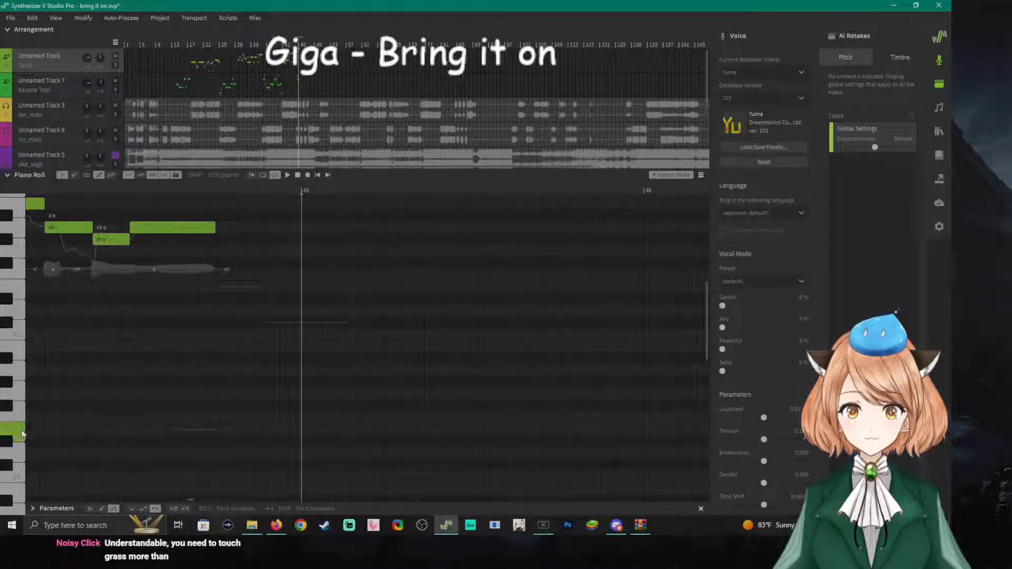
drag(302, 419, 387, 418)
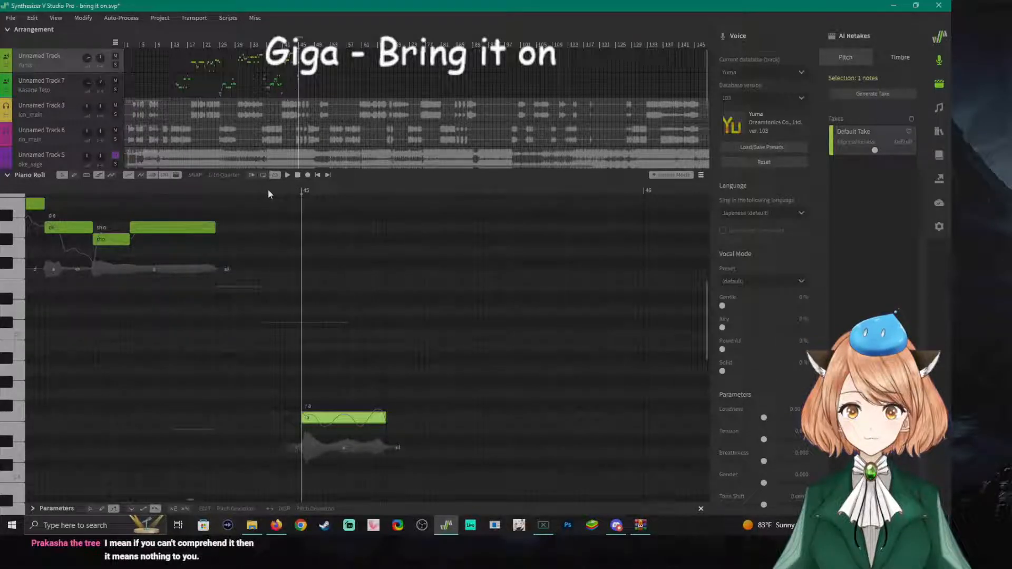
Check the new Yuma note by ear, move it half a beat later and one semitone lower, and set its lyric to "tsu".
click(212, 190)
key(space)
key(space)
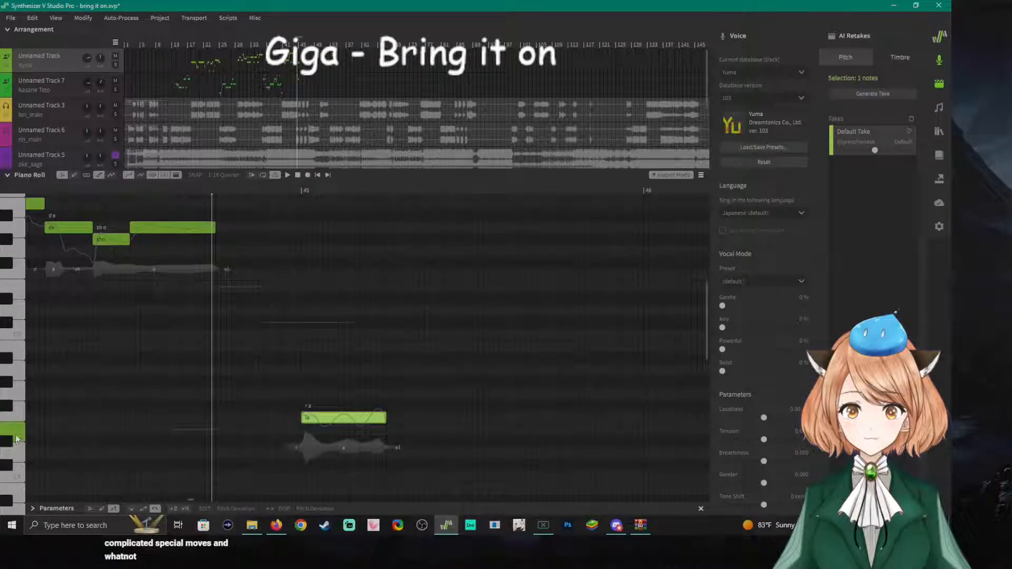
drag(326, 421, 367, 433)
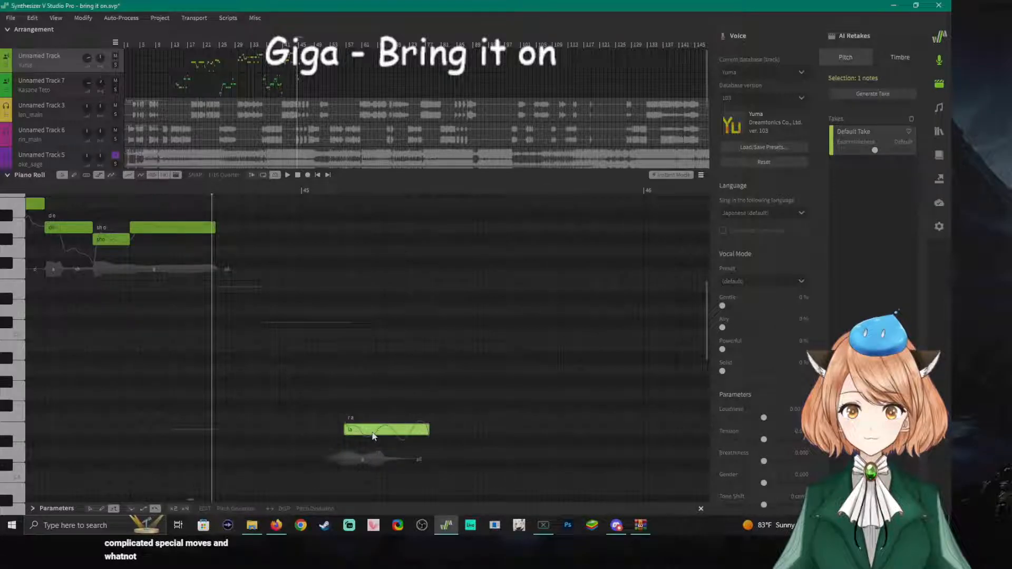
double_click(367, 433)
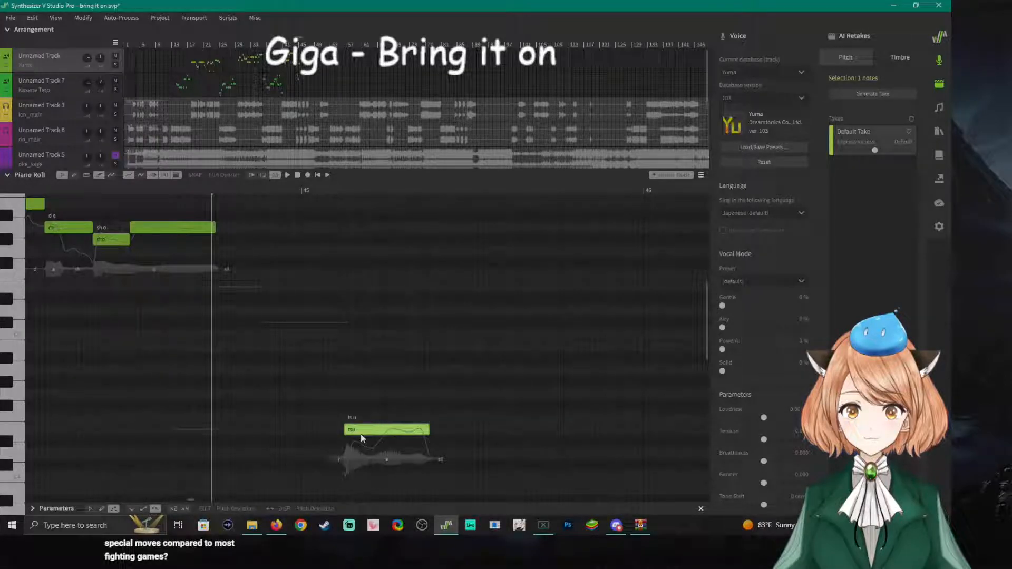
On the Kasane Teto track, change the lyric of the low note before bar 45 to "ka" and play the phrase back.
click(60, 92)
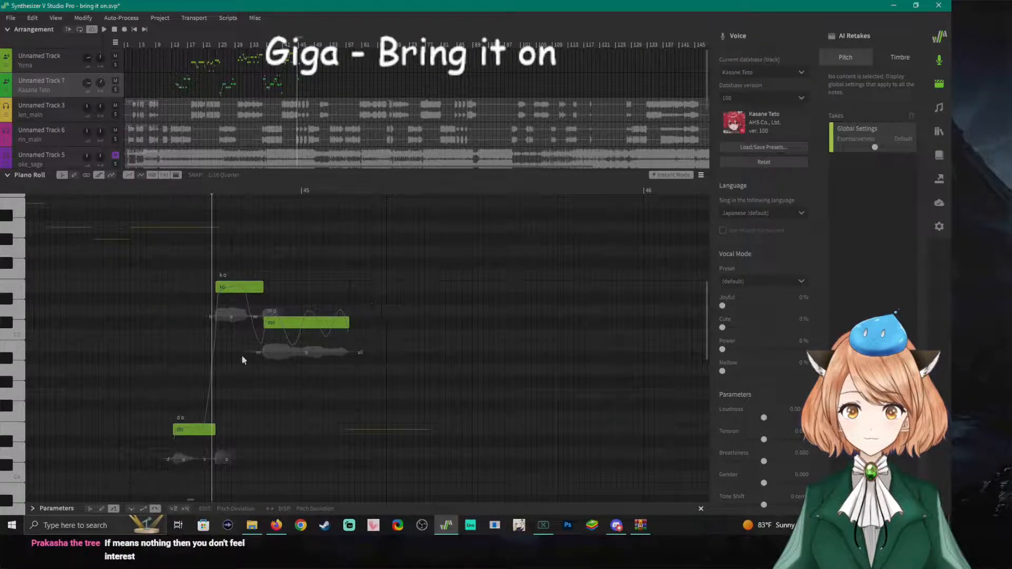
double_click(191, 428)
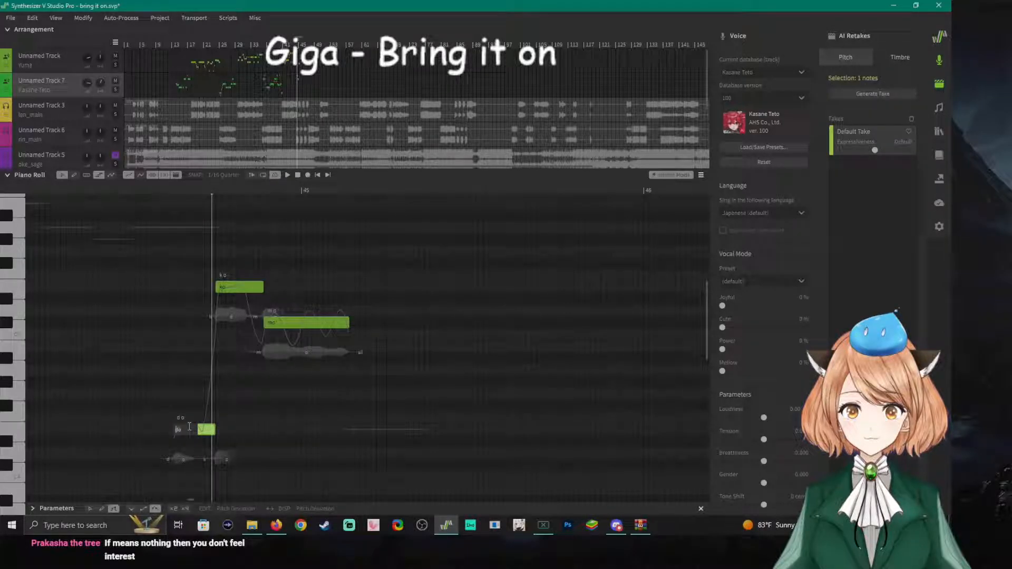
text(ka)
key(Return)
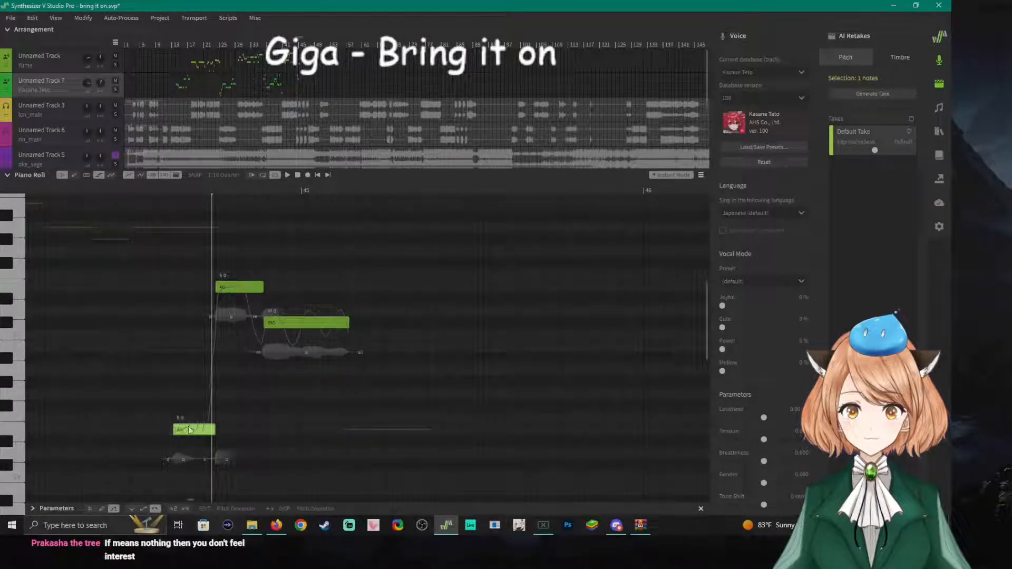
click(85, 191)
key(space)
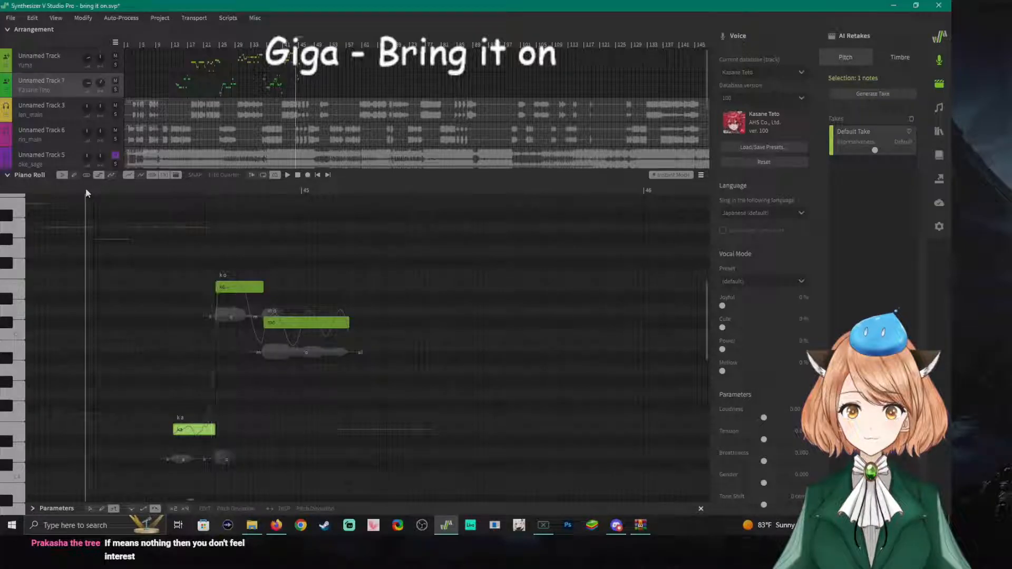
key(space)
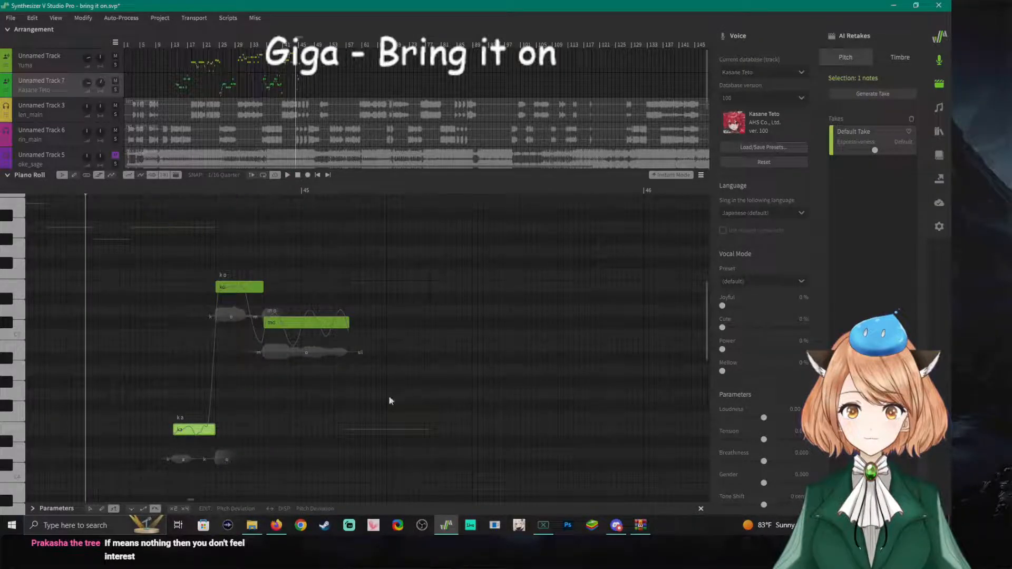
Shorten the Yuma track's "tsu" note to half a beat and listen to the passage around bar 45.
click(49, 61)
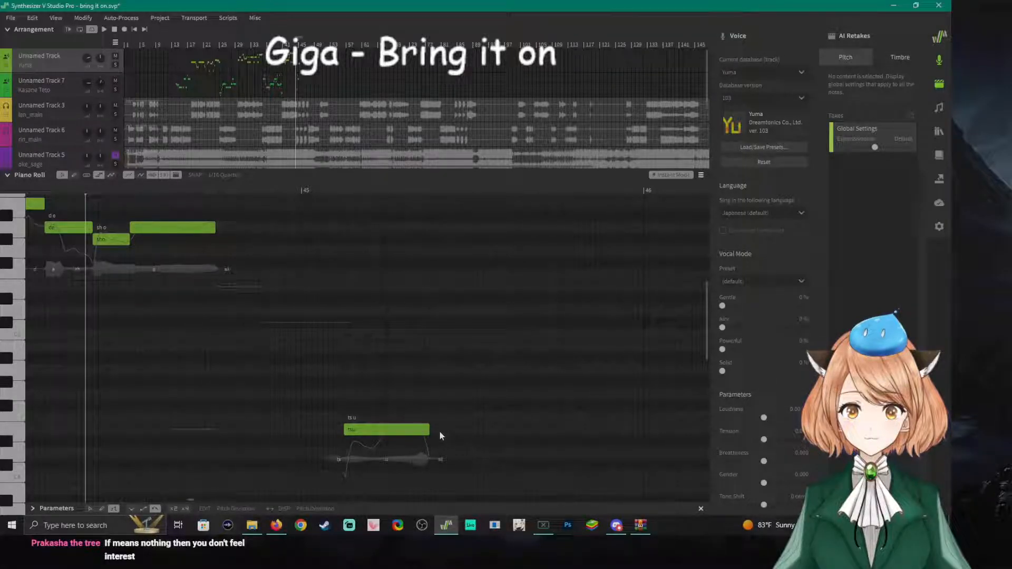
drag(428, 434, 389, 432)
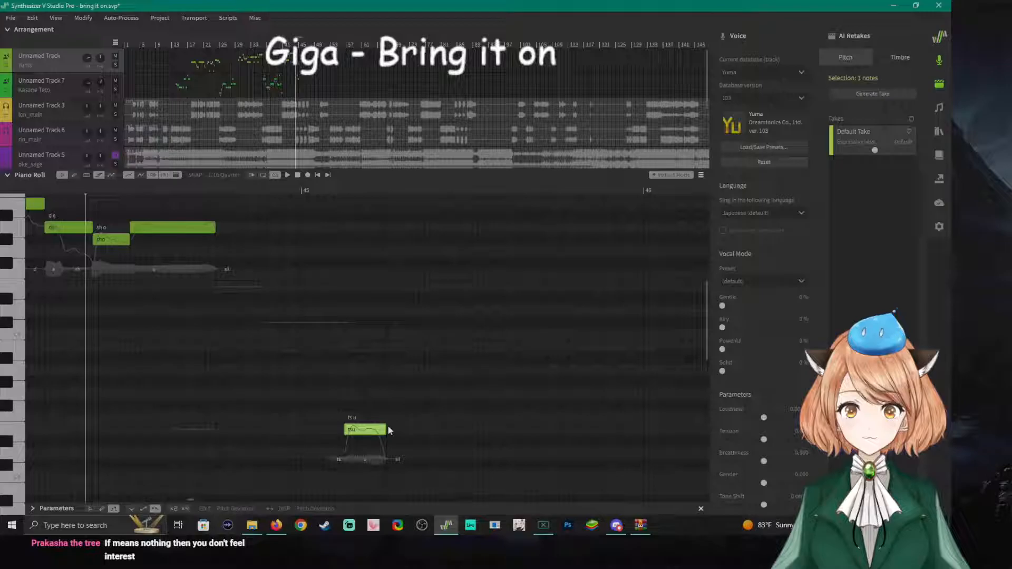
click(263, 188)
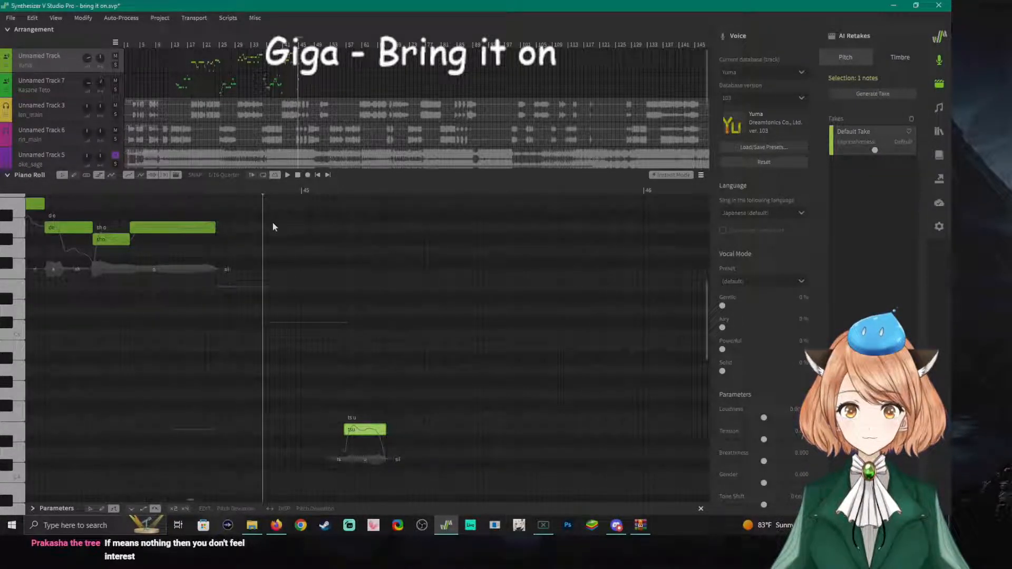
key(space)
key(space)
Add a half-beat note with the lyric "mi" directly after the "tsu" note, one octave above it.
drag(388, 289, 472, 288)
double_click(398, 287)
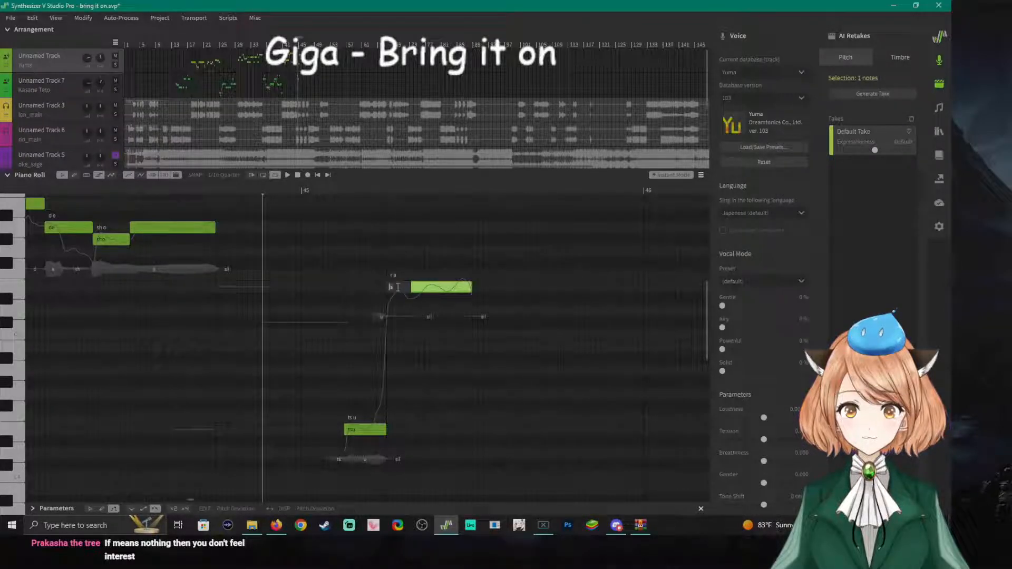
text(mi)
key(Return)
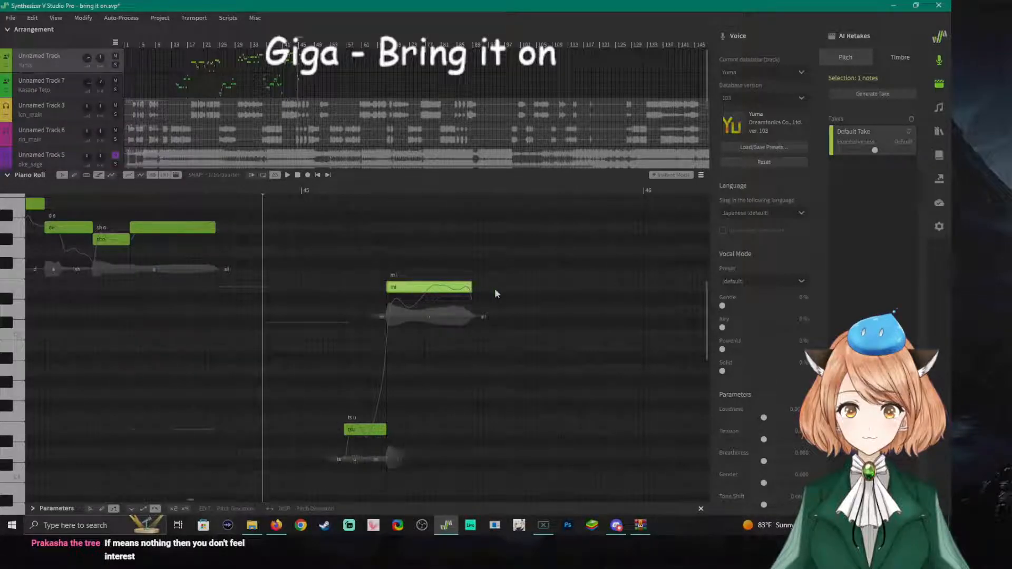
drag(474, 287, 429, 288)
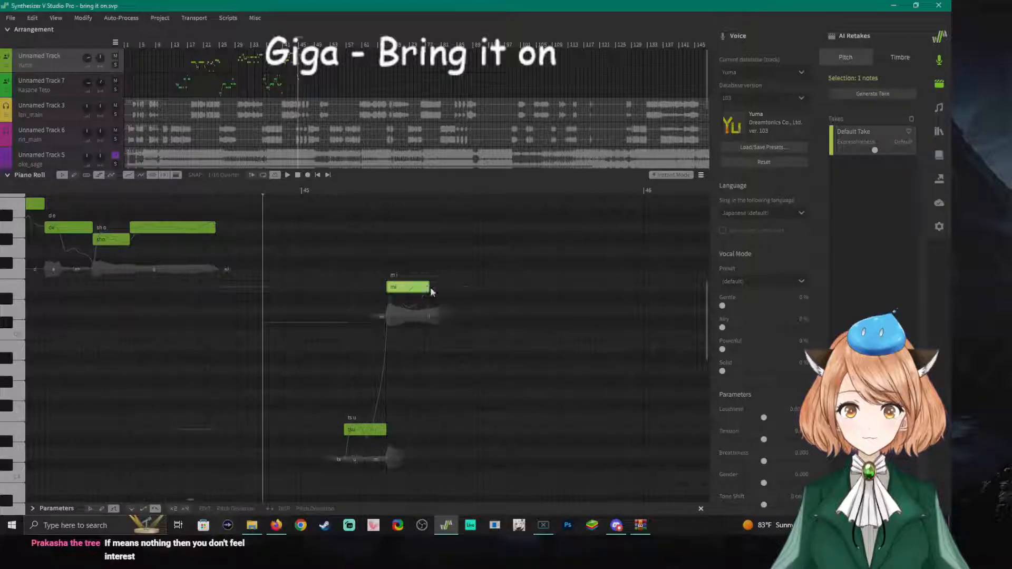
Find the next pitch by ear and add a one-beat note with the lyric "mo" directly after "mi", three semitones lower.
key(space)
key(space)
drag(11, 361, 8, 323)
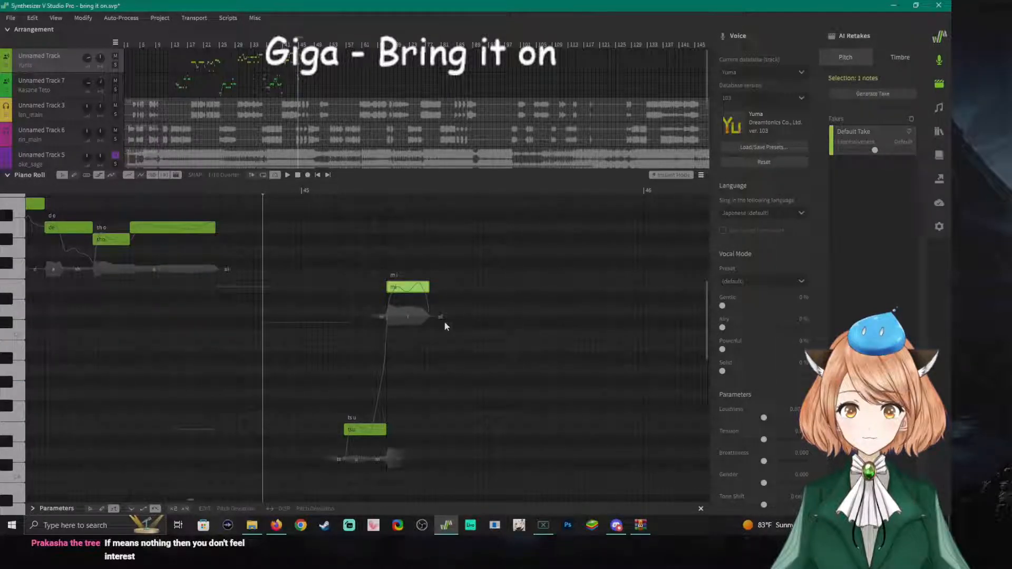
click(432, 324)
double_click(432, 323)
double_click(443, 322)
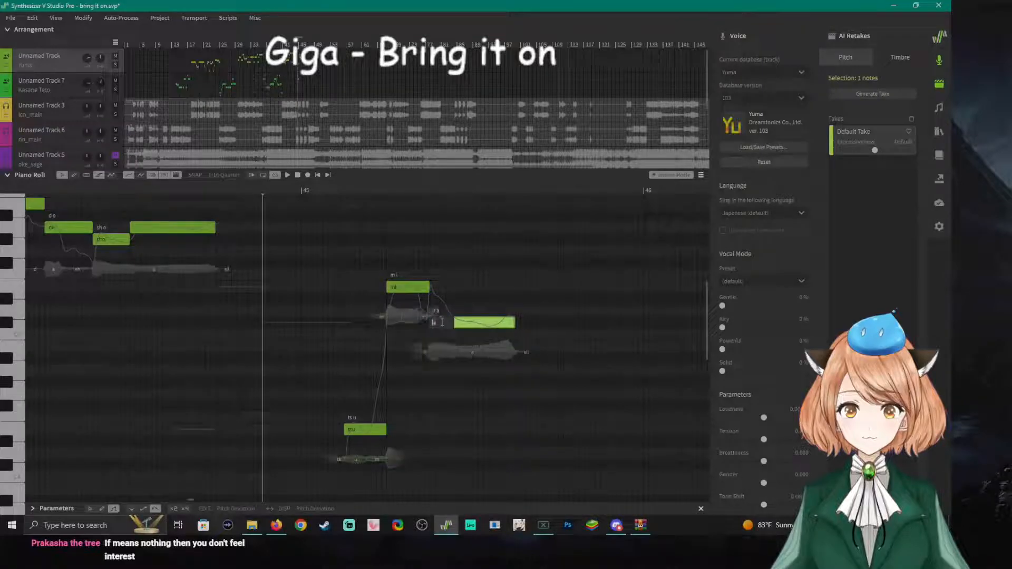
text(mi)
key(Return)
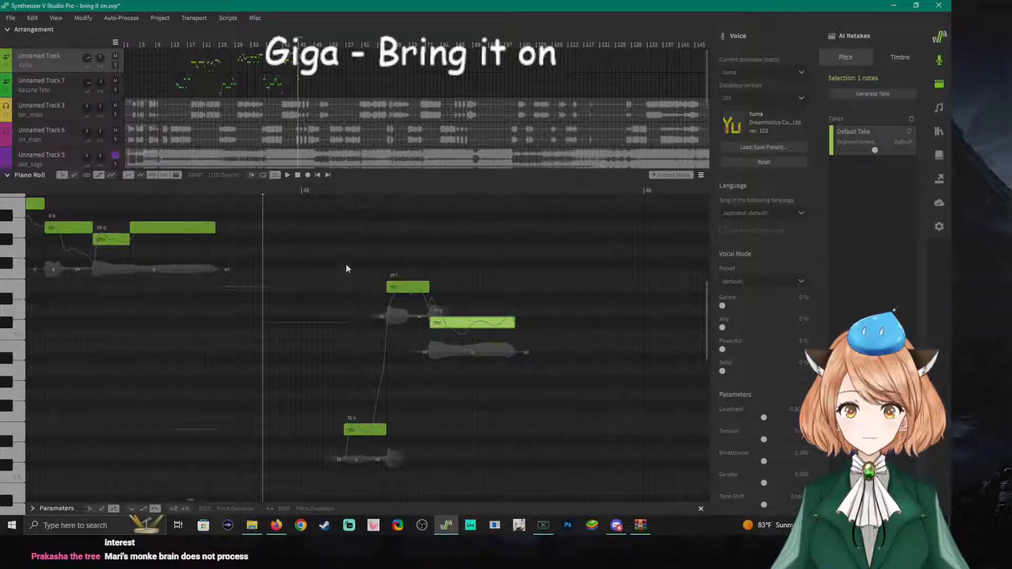
click(108, 191)
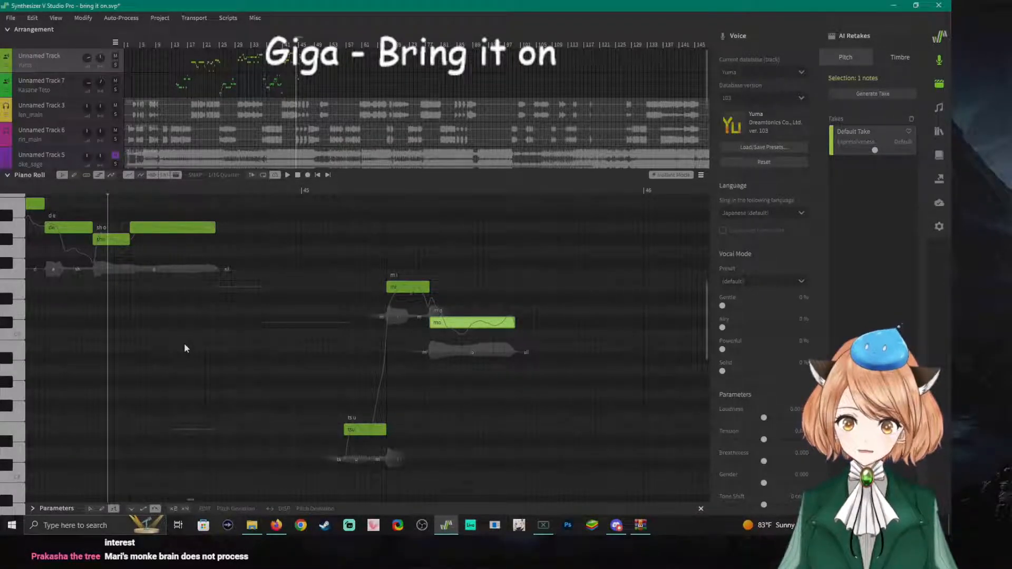
scroll(184, 348, down, 2)
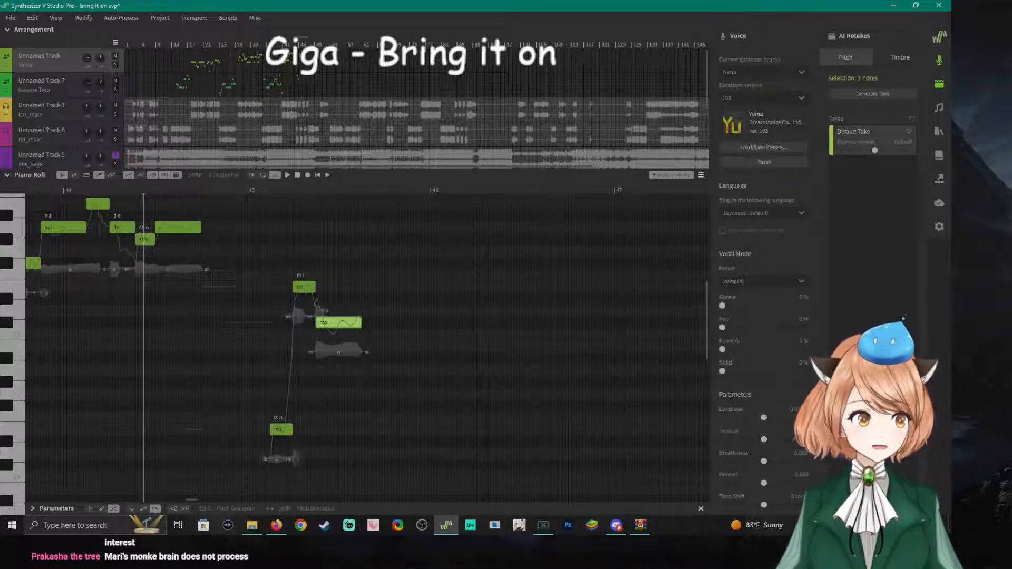
key(alt+Tab)
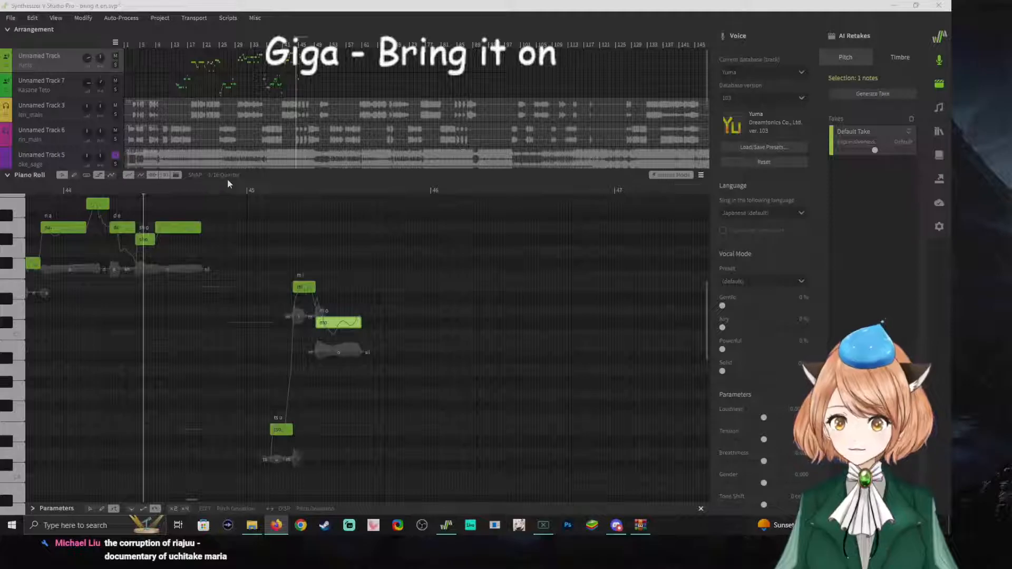
scroll(234, 311, down, 3)
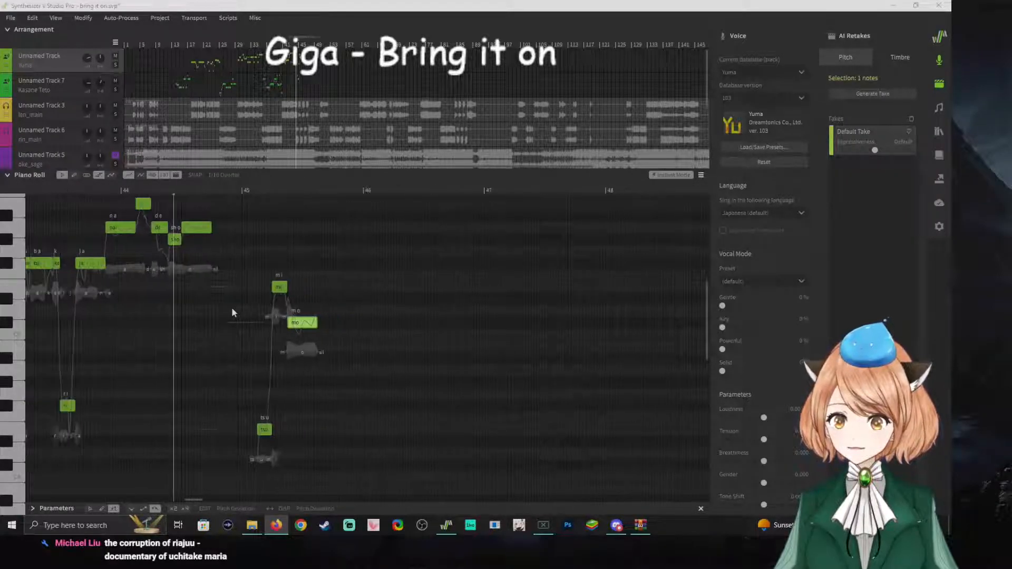
scroll(234, 309, down, 2)
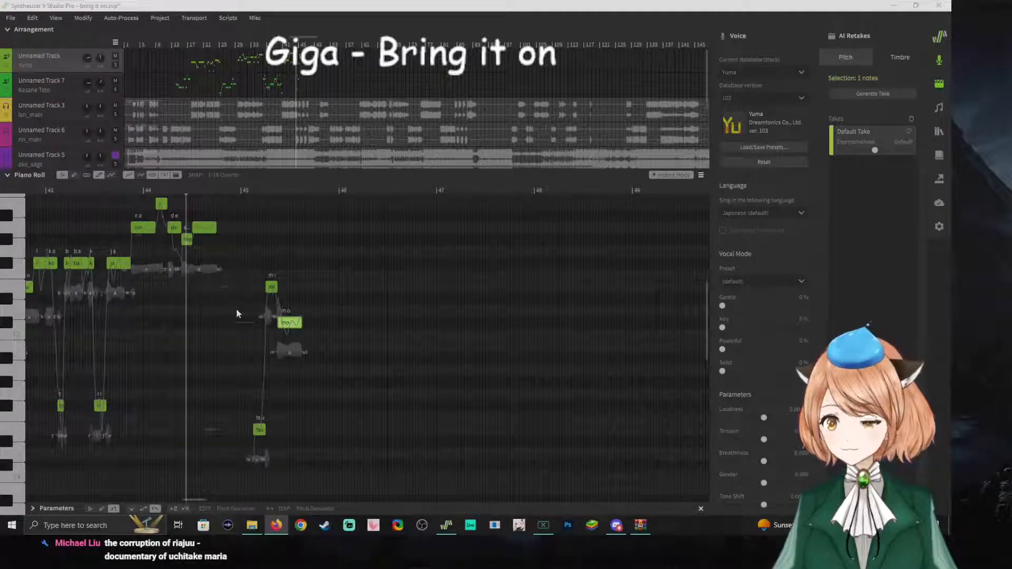
scroll(236, 308, up, 5)
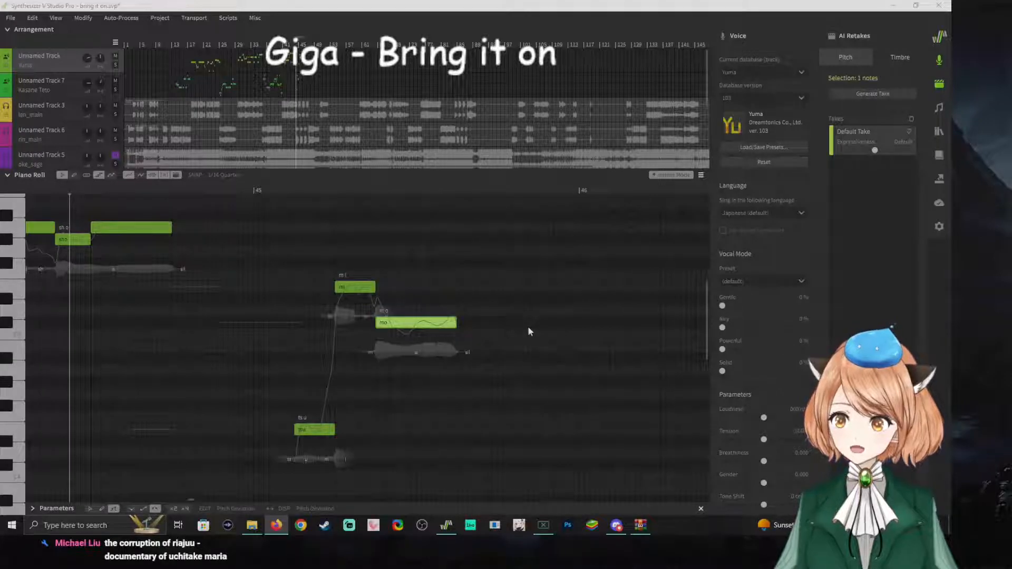
scroll(311, 269, down, 3)
scroll(289, 290, down, 1)
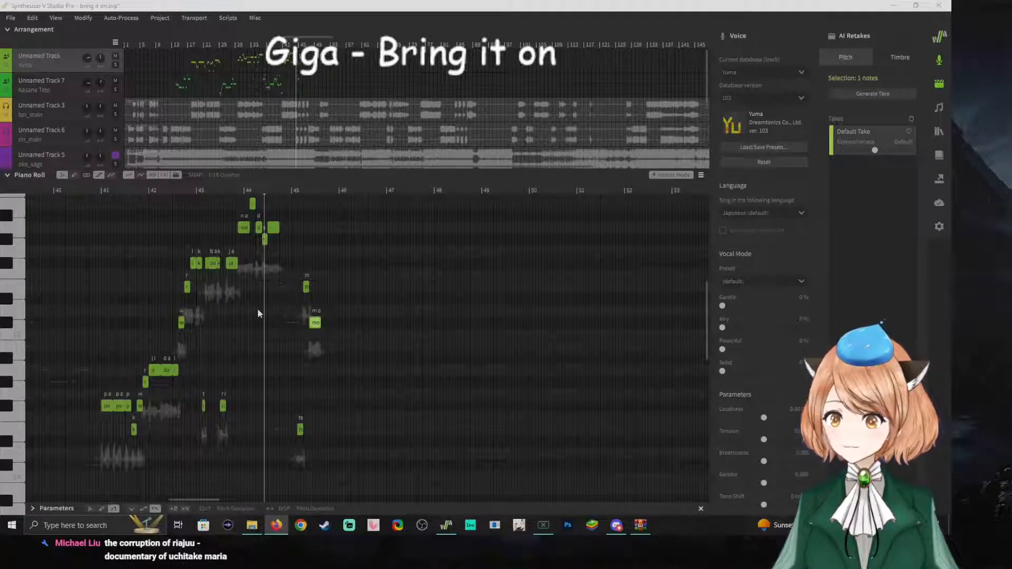
scroll(259, 309, up, 4)
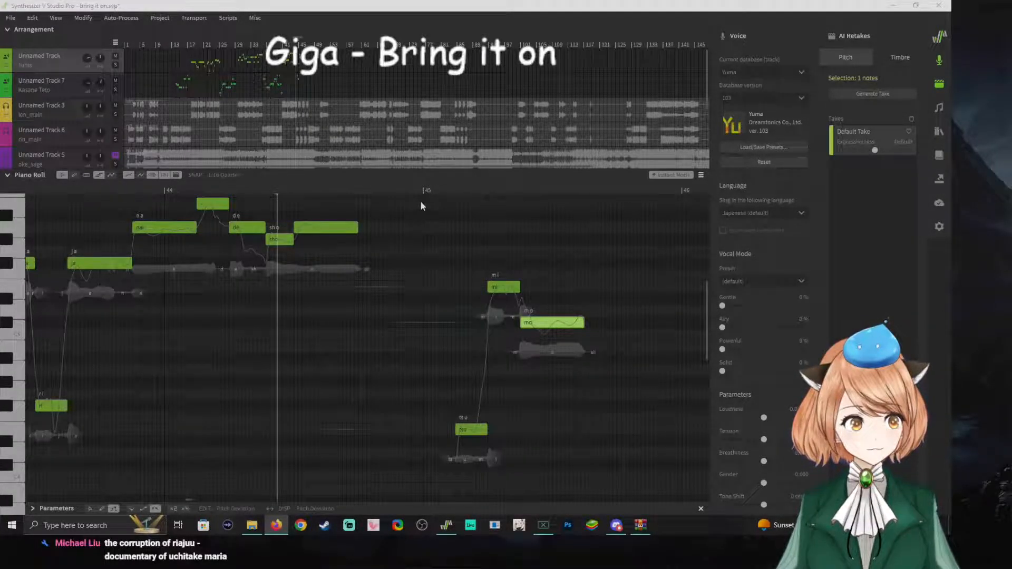
click(291, 191)
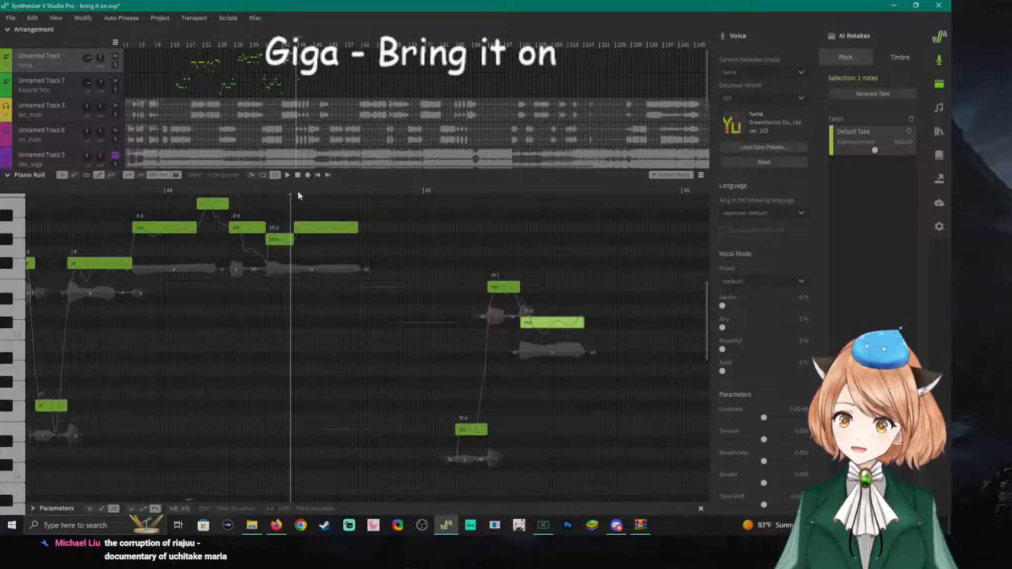
click(294, 191)
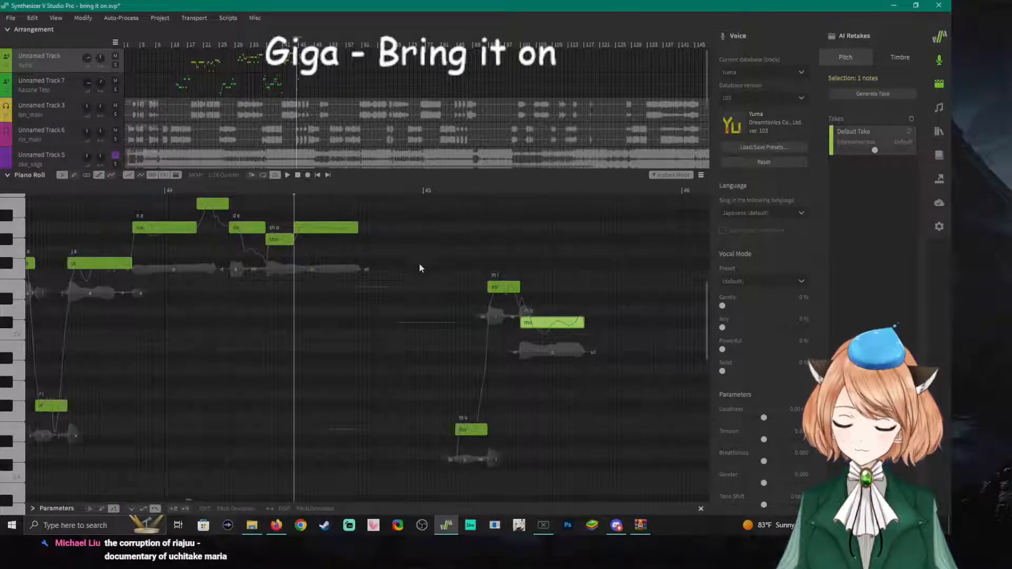
Play back the Yuma phrase from bar 41 through the newly added notes after bar 45.
scroll(384, 305, down, 2)
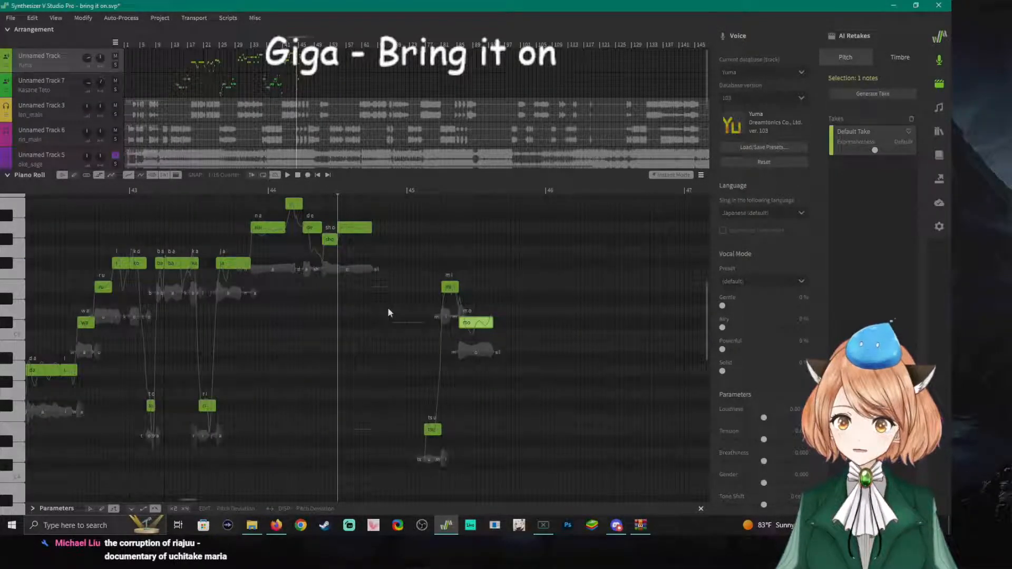
scroll(388, 311, down, 4)
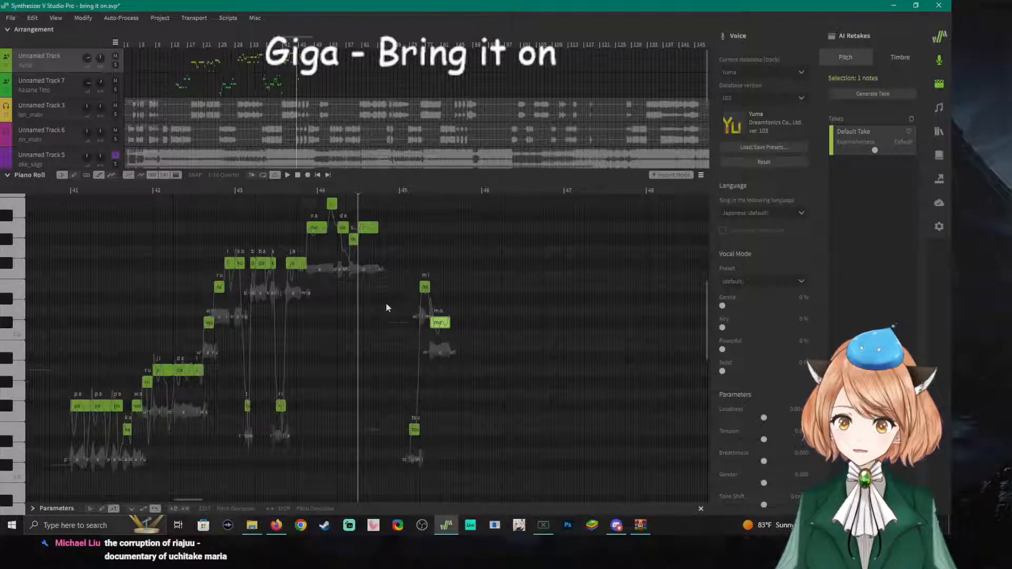
scroll(386, 303, up, 3)
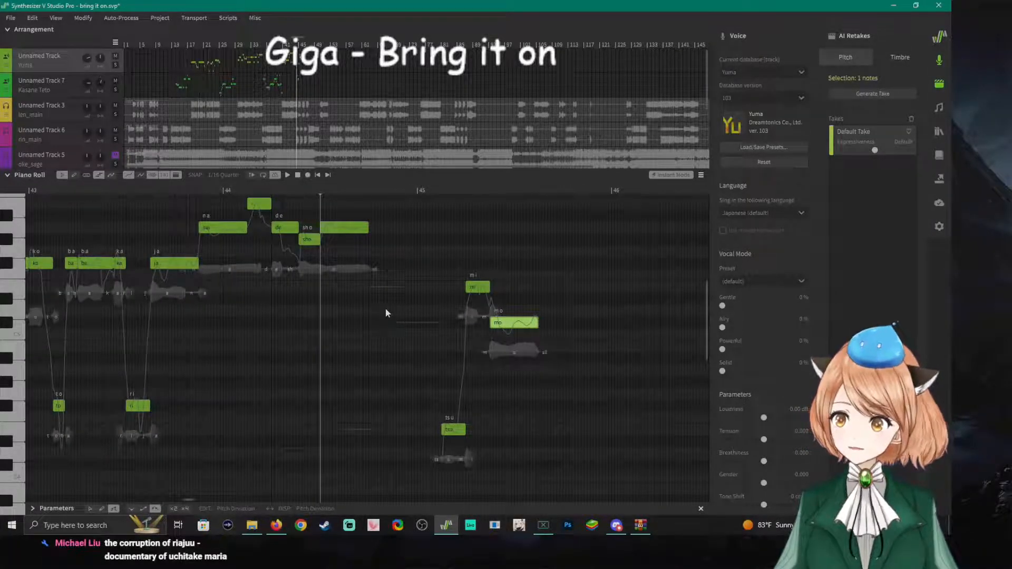
scroll(385, 313, down, 4)
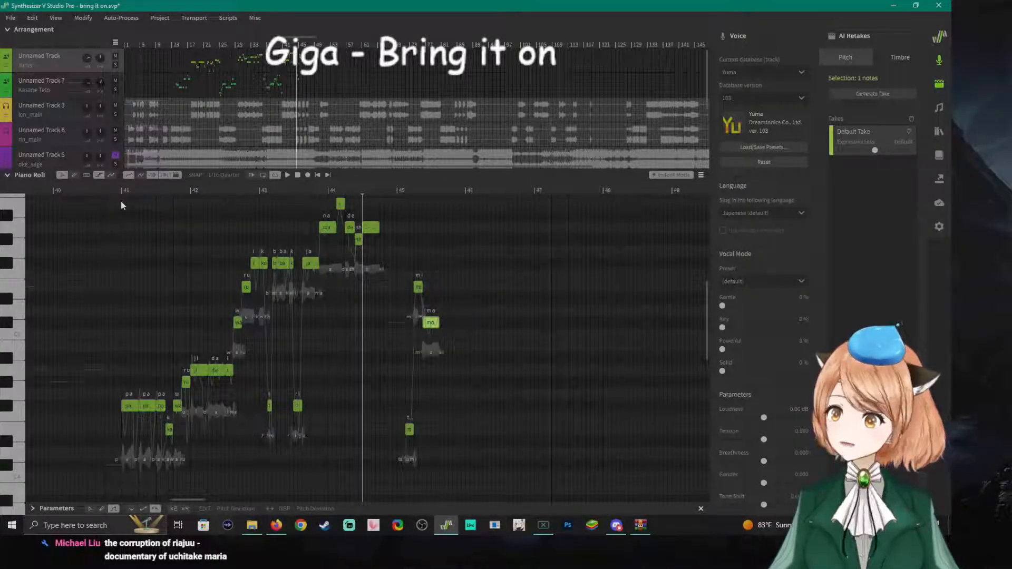
click(120, 190)
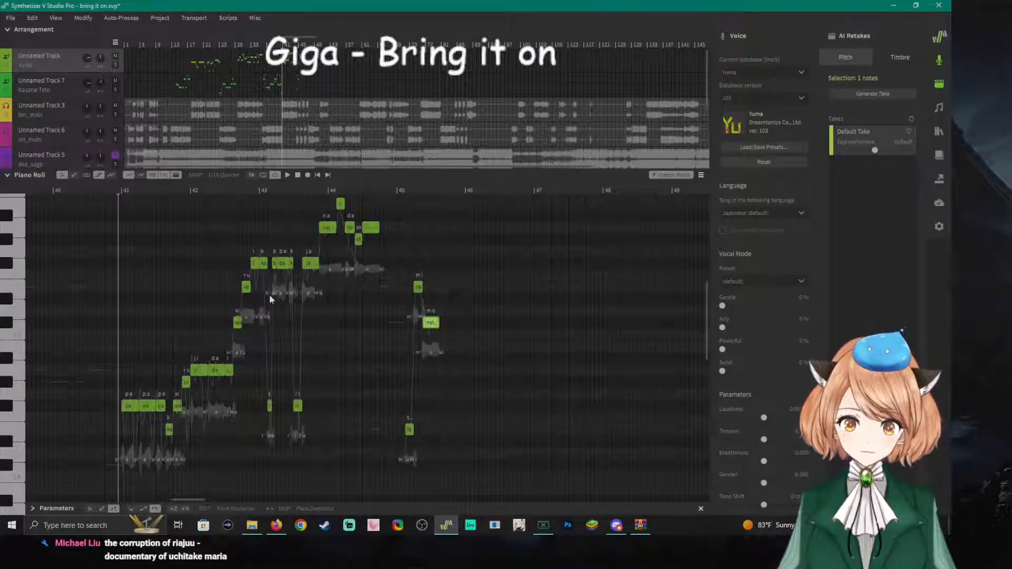
scroll(284, 327, up, 1)
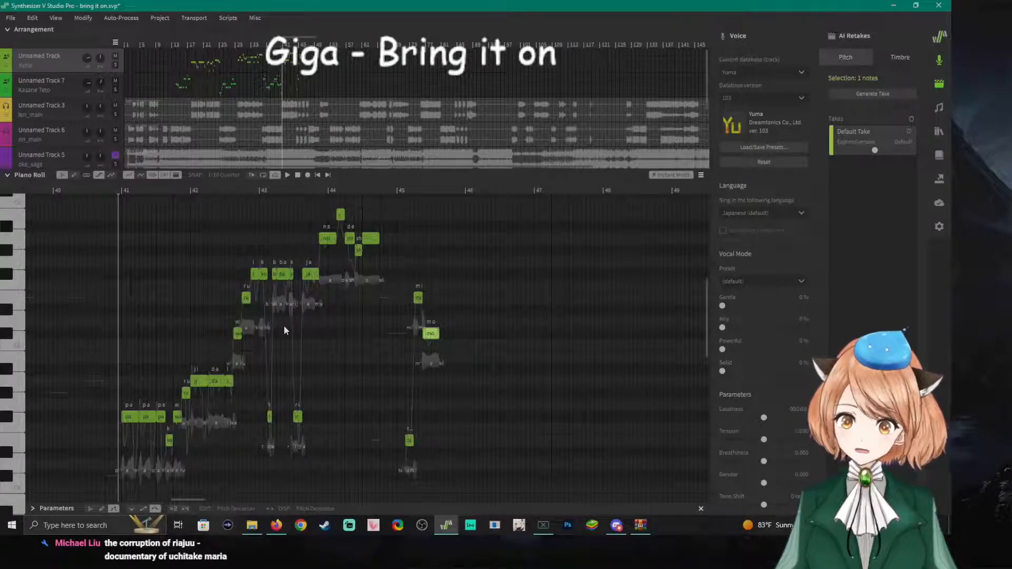
key(space)
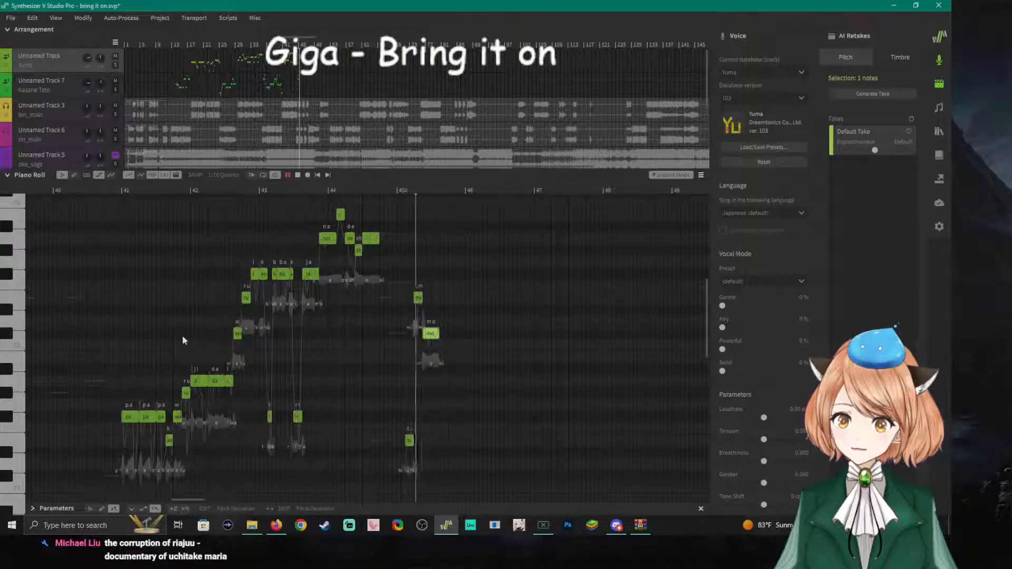
key(space)
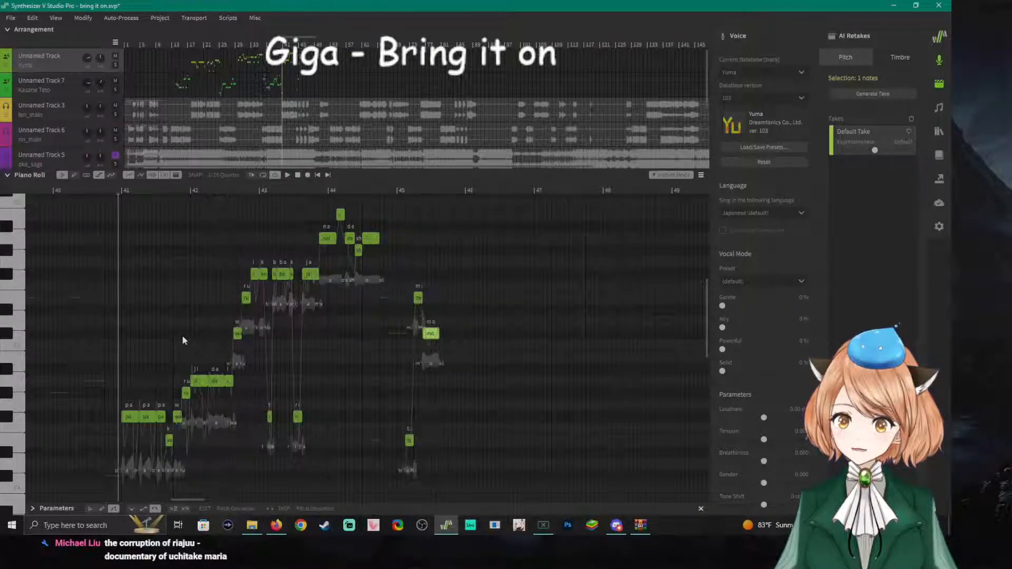
On the Kasane Teto track, find by ear where the next vocal phrase starts between bars 45 and 46.
click(71, 82)
click(439, 190)
ctrl+scroll(480, 348, up, 5)
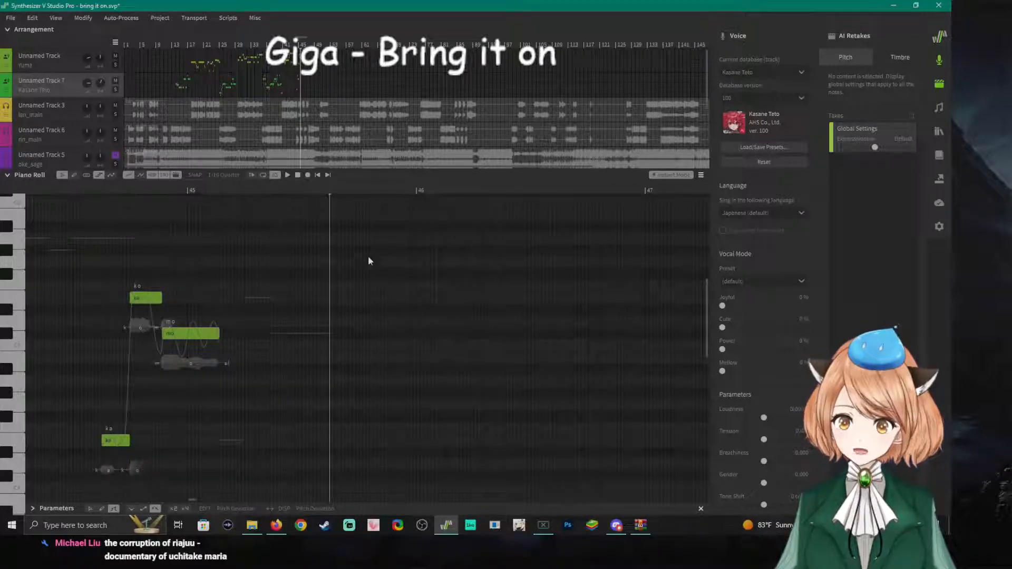
click(302, 189)
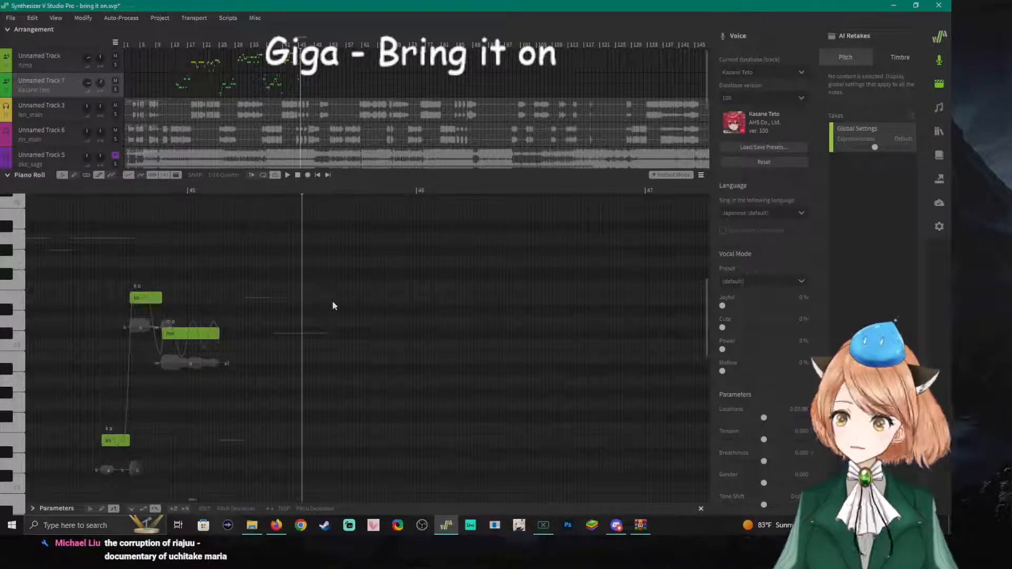
key(space)
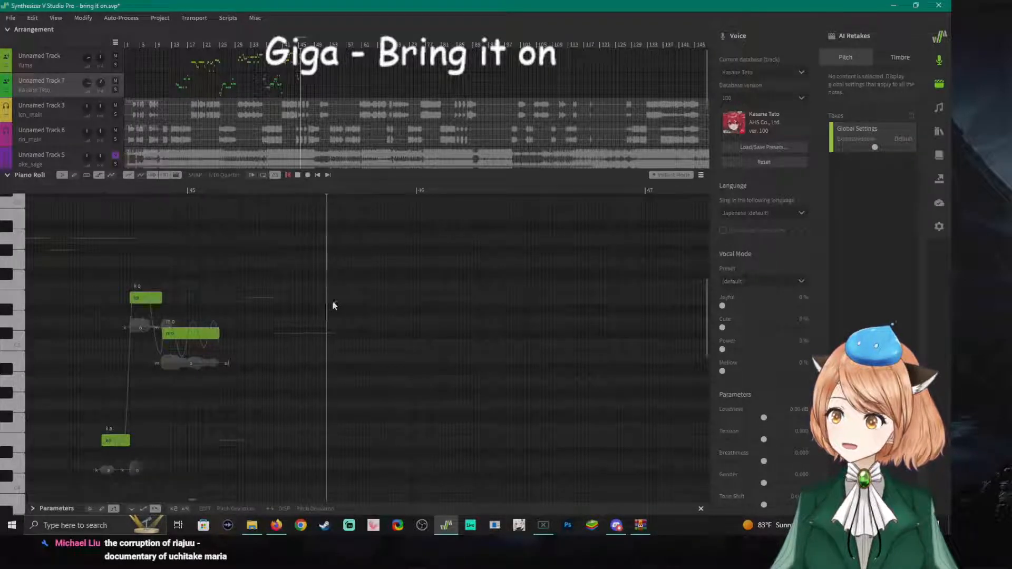
key(space)
click(362, 193)
key(space)
click(361, 191)
key(space)
click(331, 189)
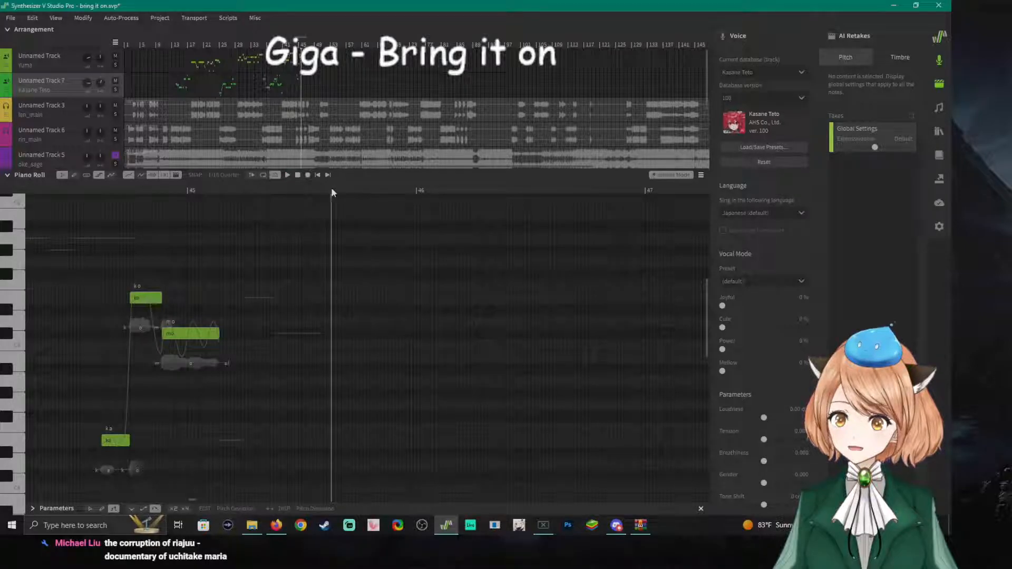
key(space)
key(space)
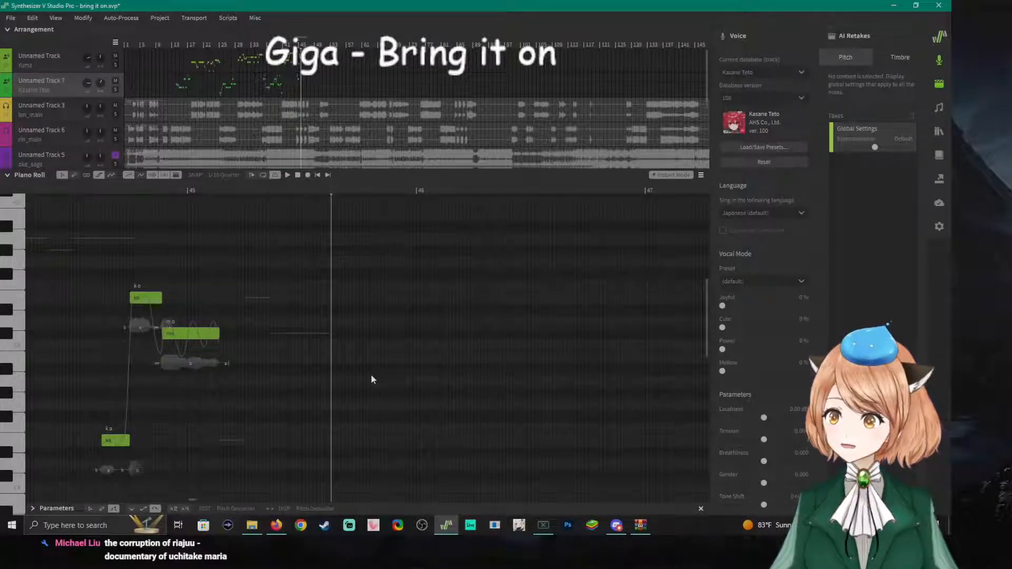
Add a half-beat note with the lyric "ba" at the playhead, at the same pitch as the earlier low "ka" note.
scroll(372, 375, up, 2)
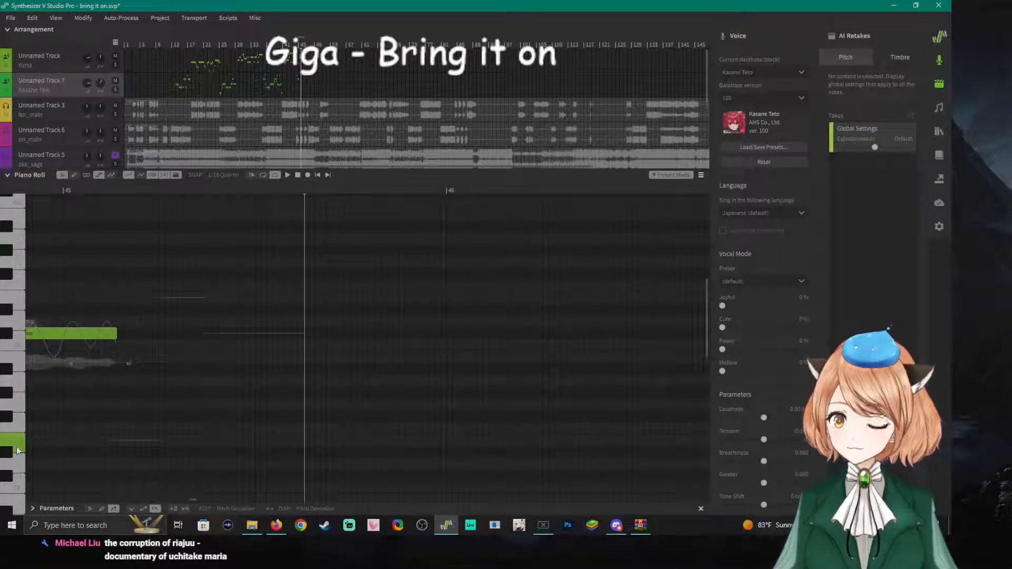
click(308, 442)
mouse_move(314, 440)
mouse_down()
mouse_move(351, 441)
mouse_move(305, 440)
mouse_up()
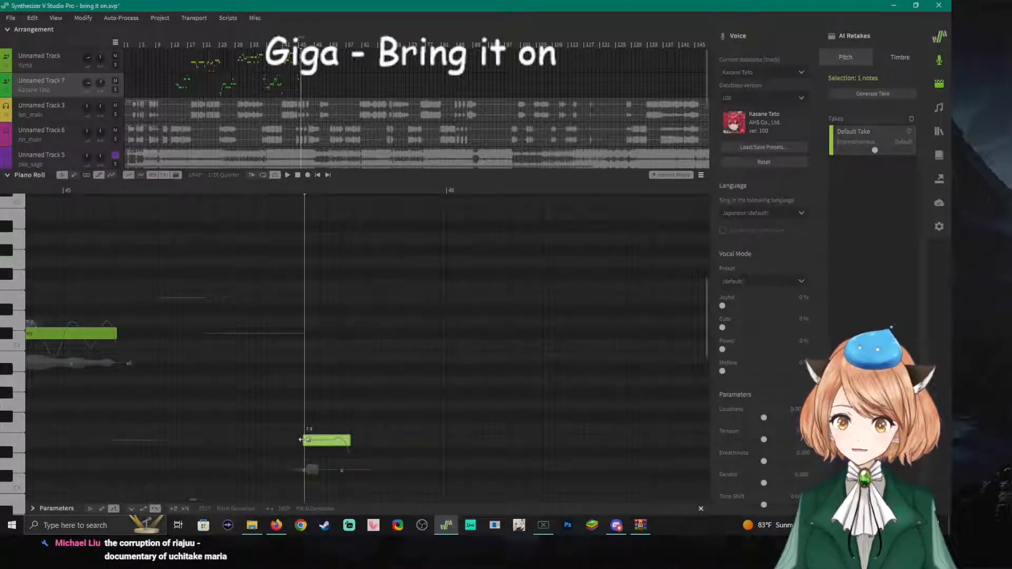
double_click(313, 442)
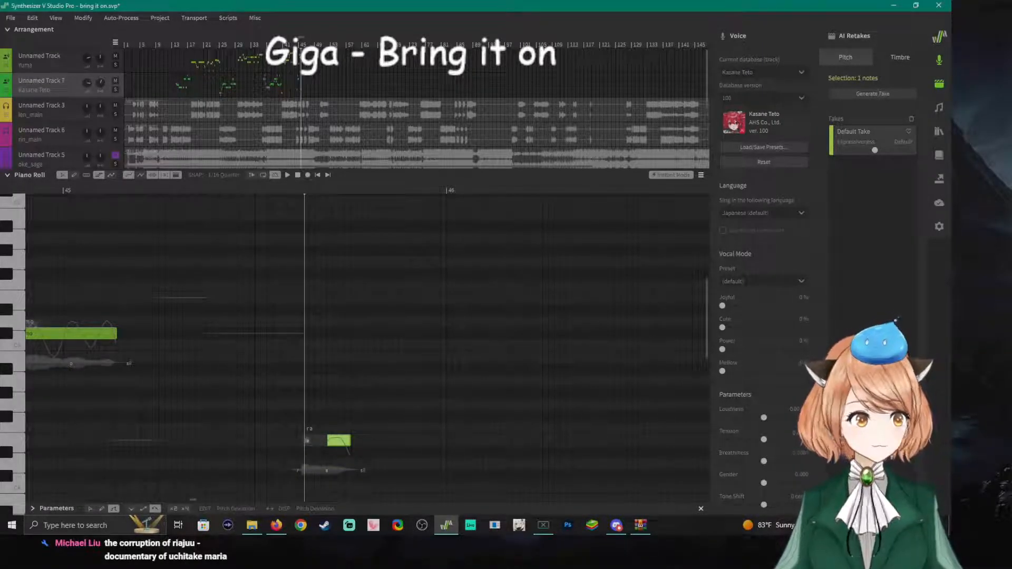
key(alt+Tab)
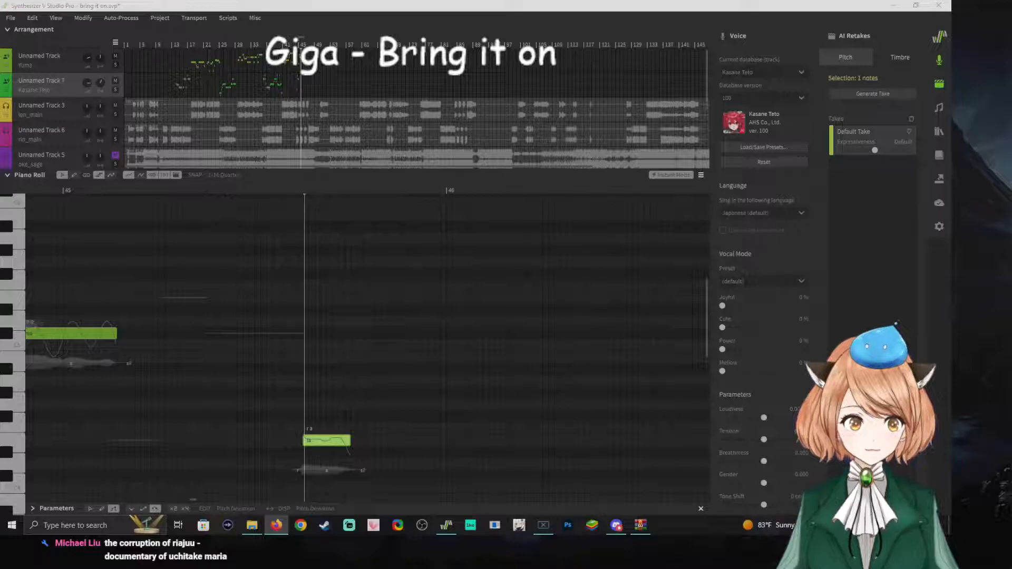
click(330, 441)
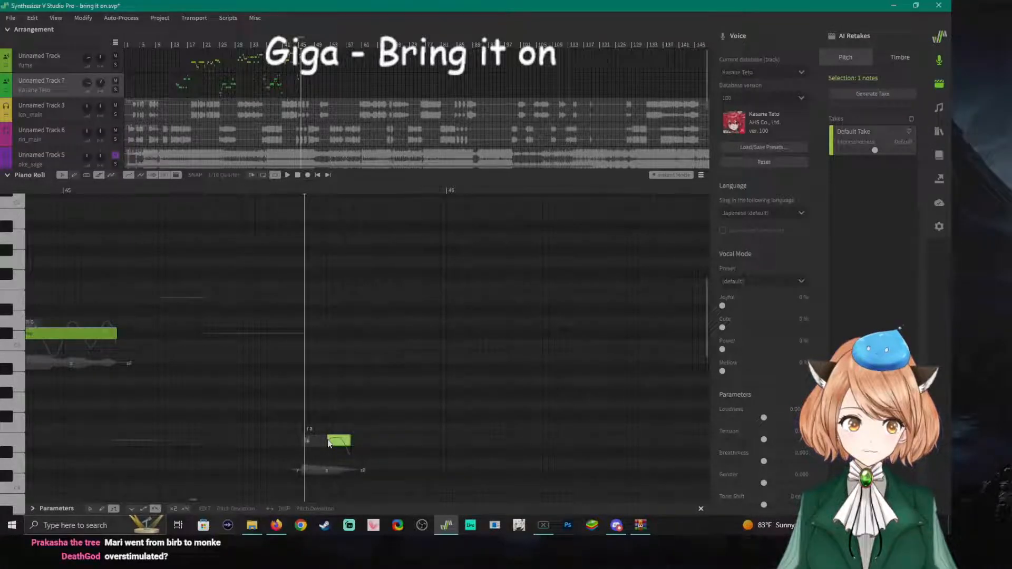
text(ba)
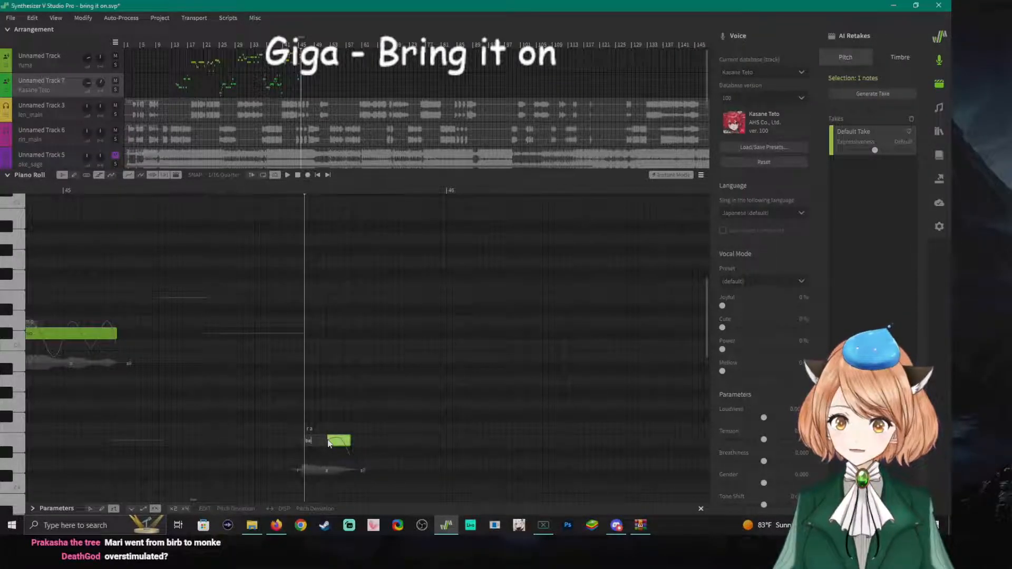
key(Return)
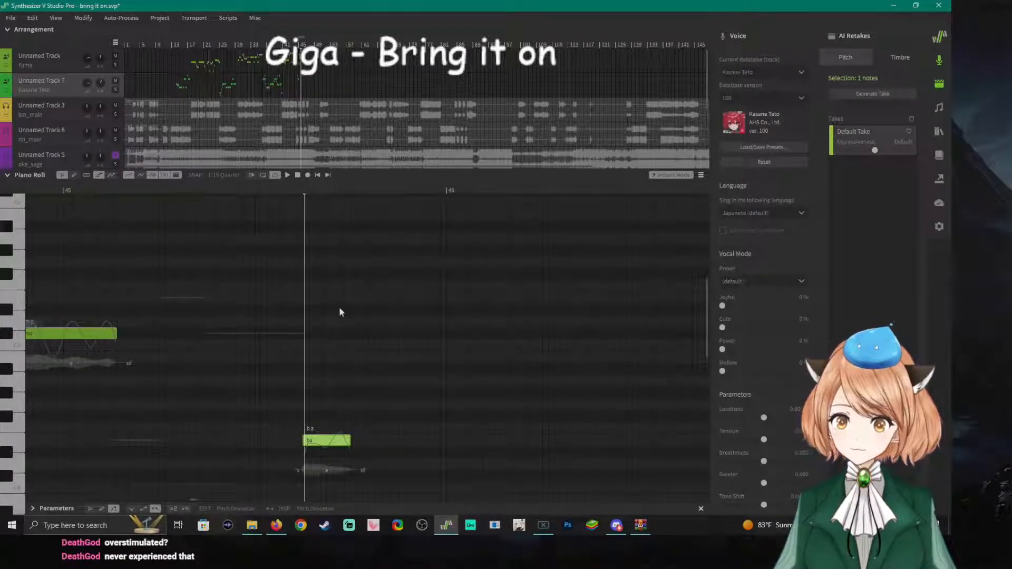
Add a note with the lyric "tsu" directly after "ba", one octave higher, and shorten it to about half a beat.
drag(350, 299, 446, 298)
double_click(357, 298)
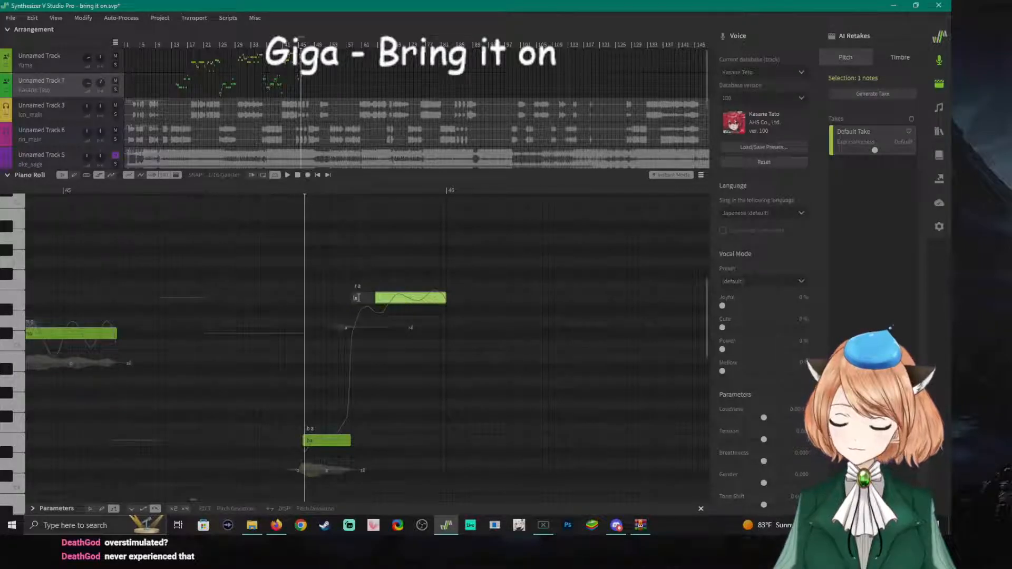
text(tsu)
key(Return)
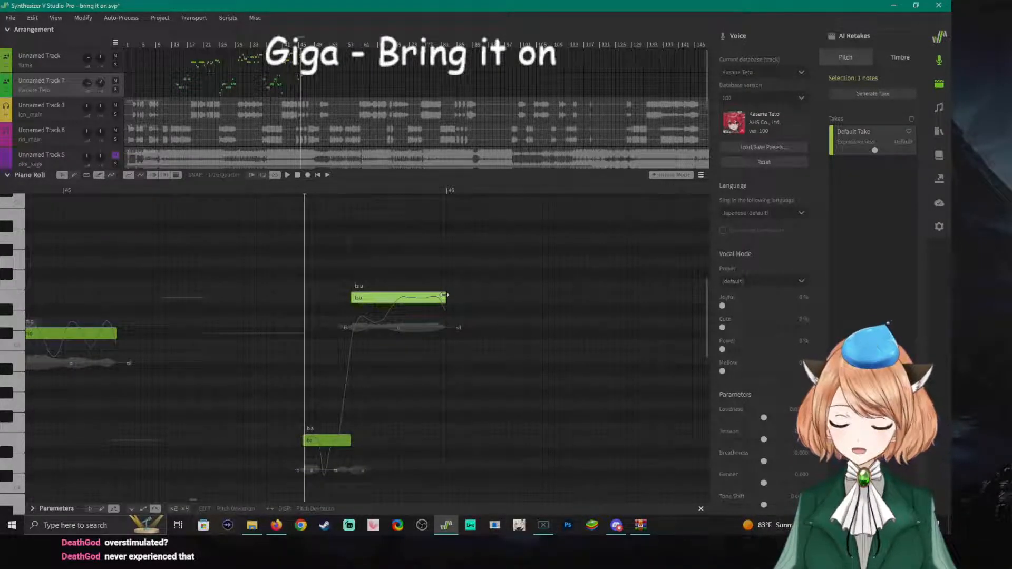
drag(446, 296, 404, 296)
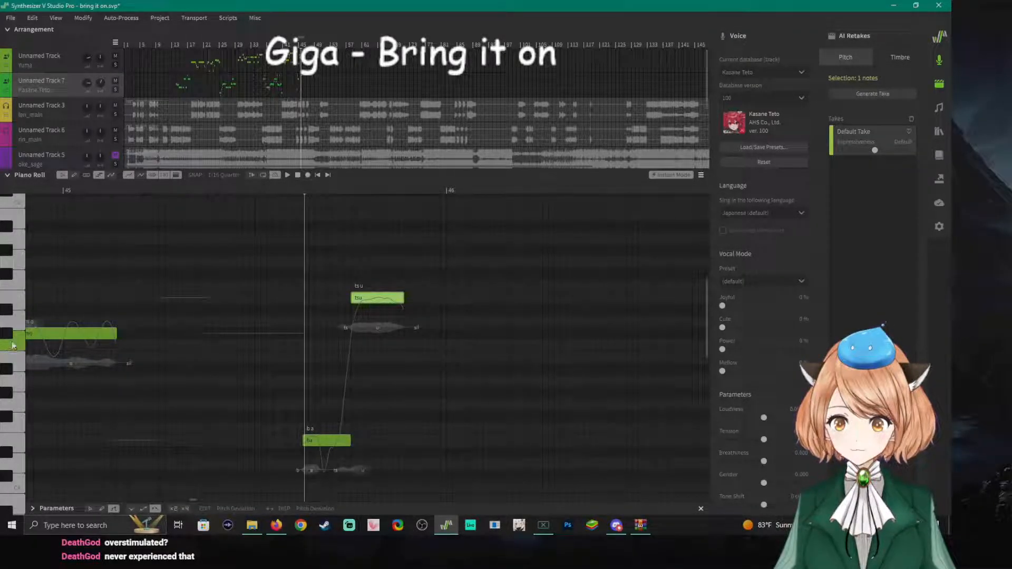
Add a one-beat note with the lyric "mo" three semitones below "tsu", and trim "tsu" to exactly half a beat where they meet.
click(403, 334)
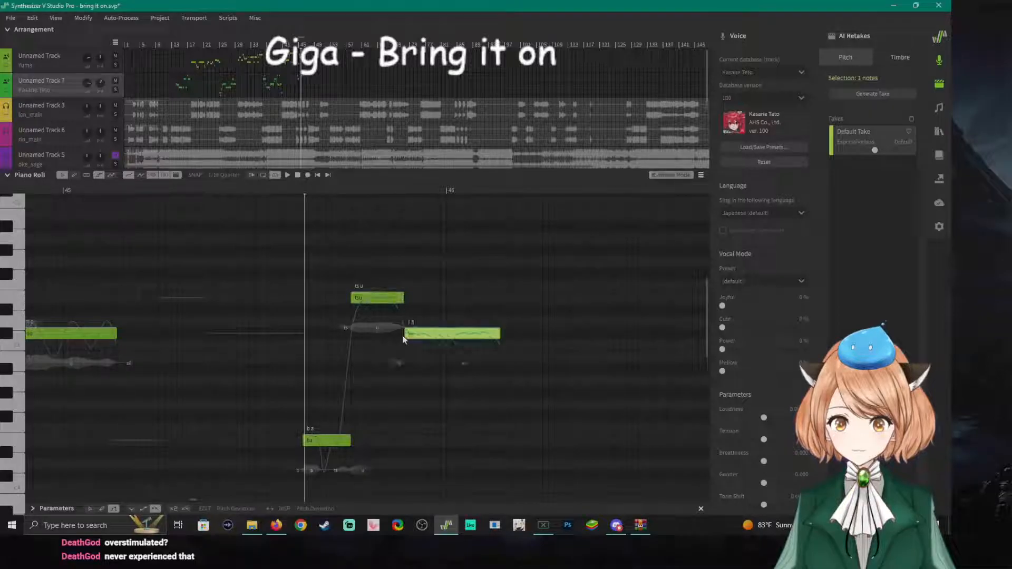
drag(413, 338, 407, 337)
drag(403, 302, 415, 331)
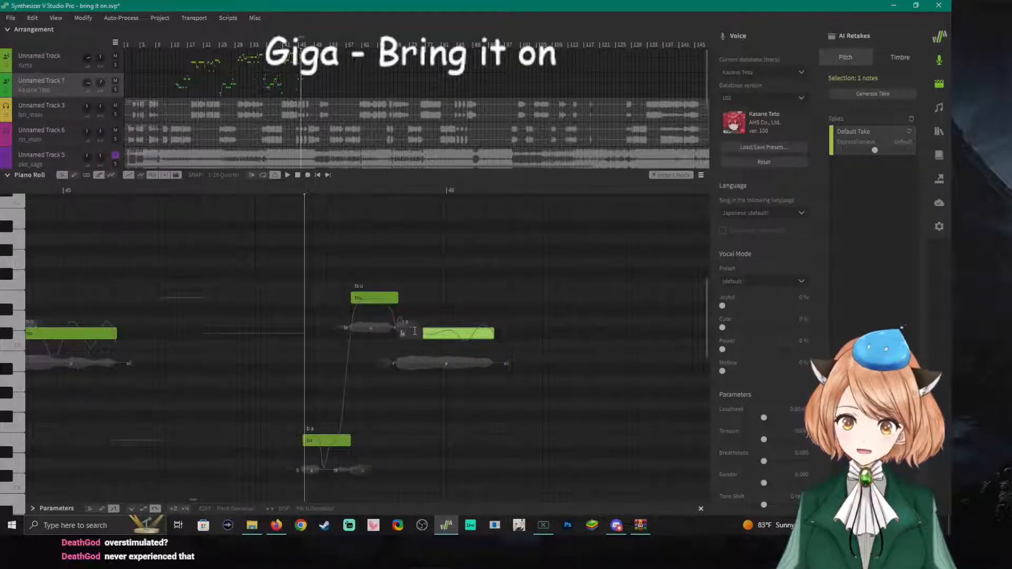
text(mo)
key(Return)
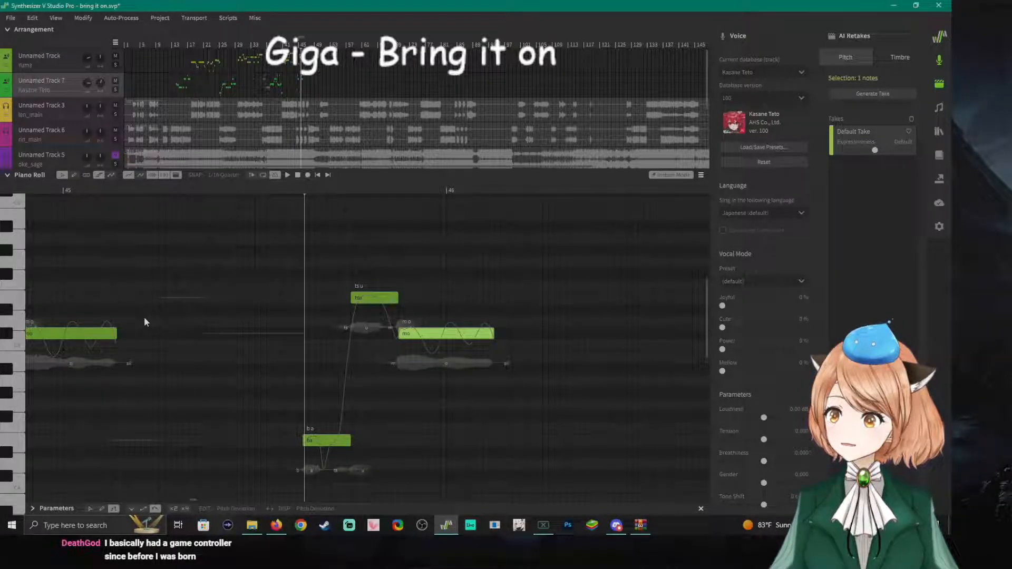
Play back the new "ba tsu mo" phrase starting just after bar 45.
click(98, 192)
key(space)
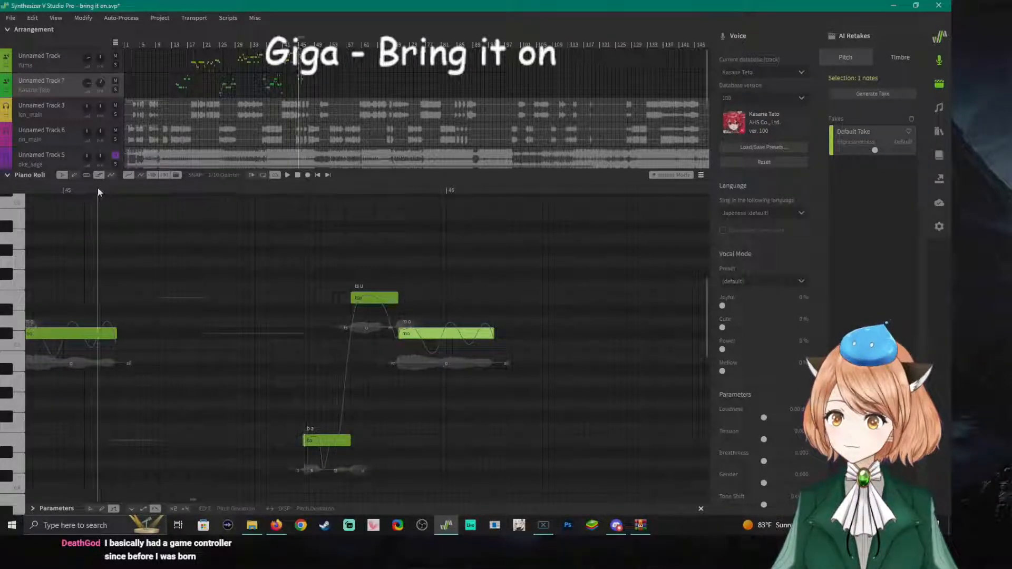
key(space)
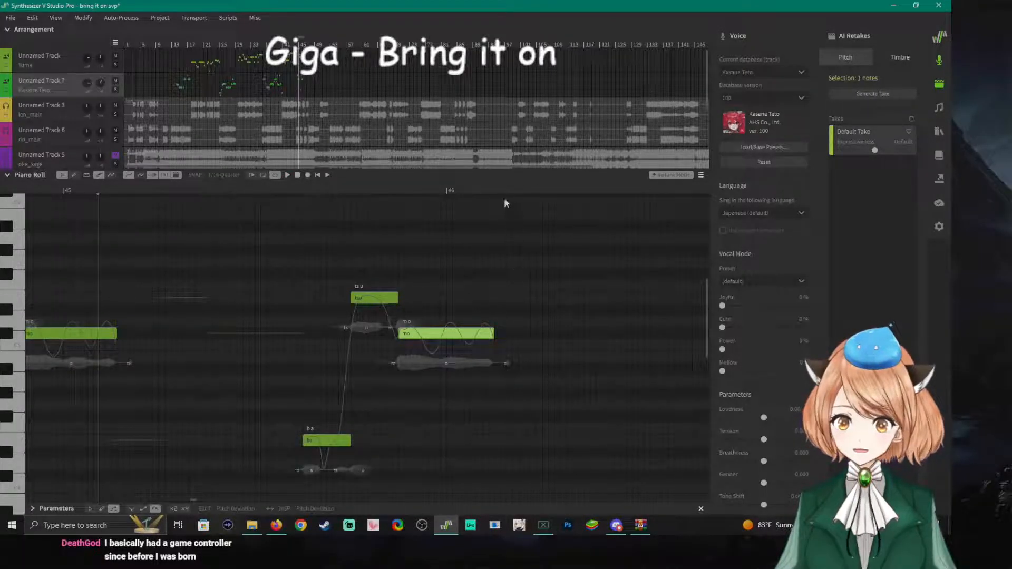
Move the playhead to the end of the "mo" note after bar 46 and listen for where the next phrase begins.
click(542, 191)
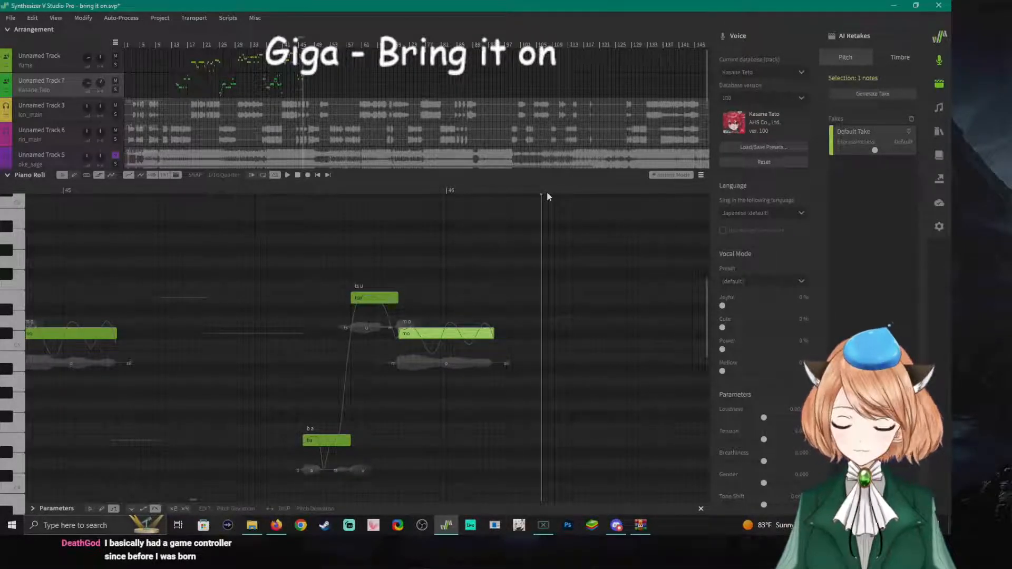
key(space)
key(space)
click(485, 192)
click(494, 191)
double_click(495, 189)
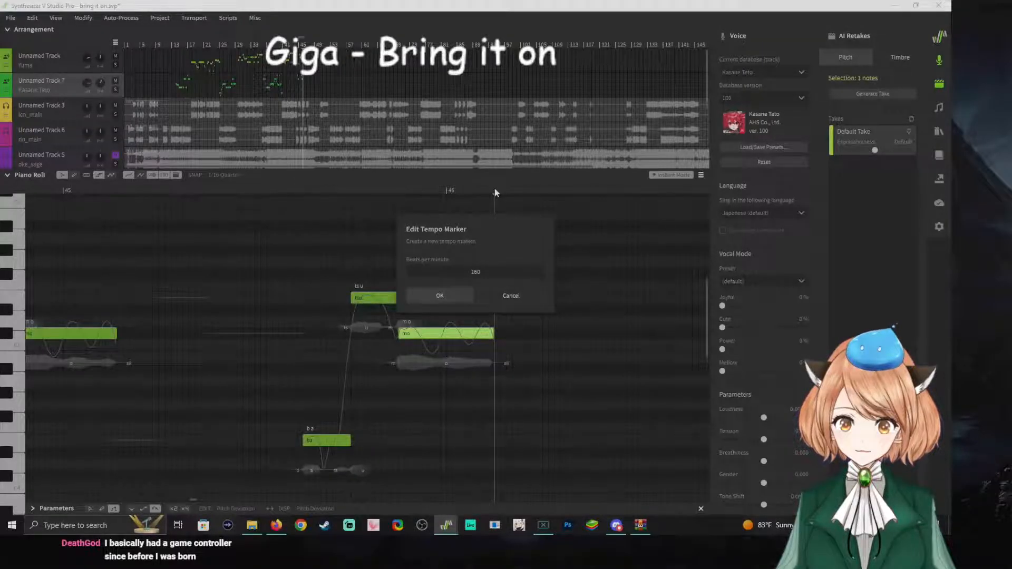
click(508, 299)
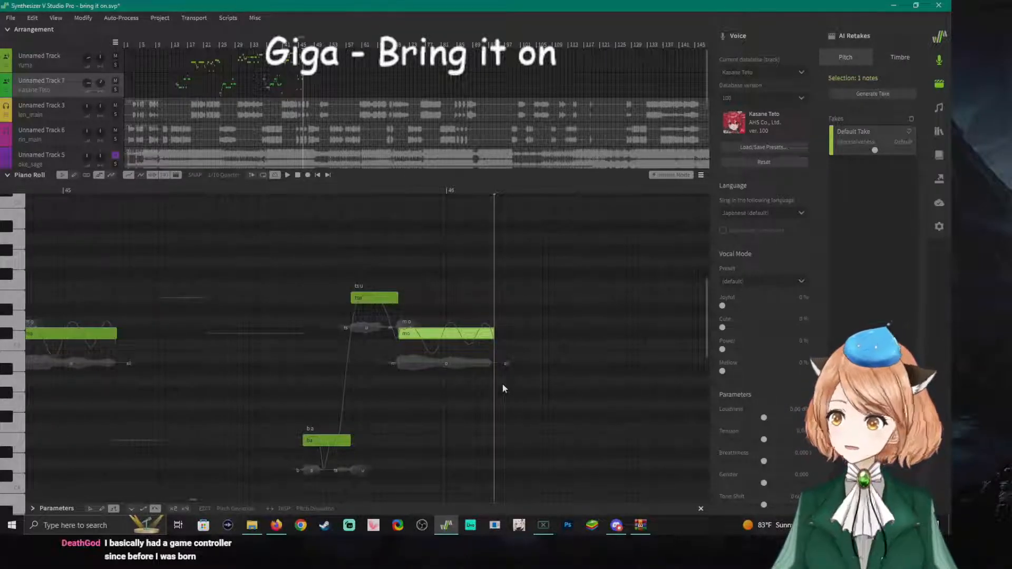
key(space)
key(space)
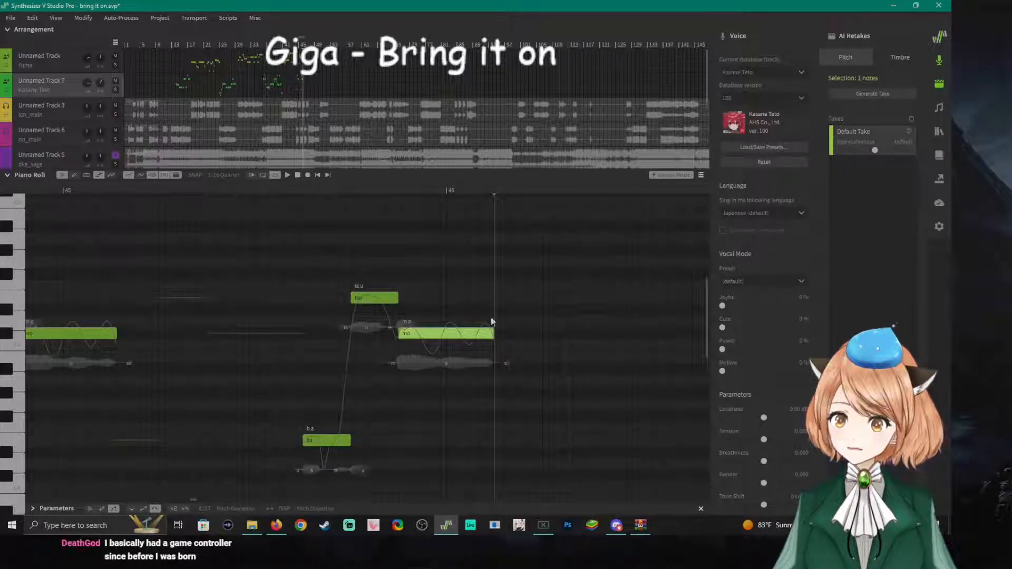
On the Yuma track, add a half-beat note with the lyric "su" at the playhead after bar 46, at the pitch of "tsu".
click(55, 62)
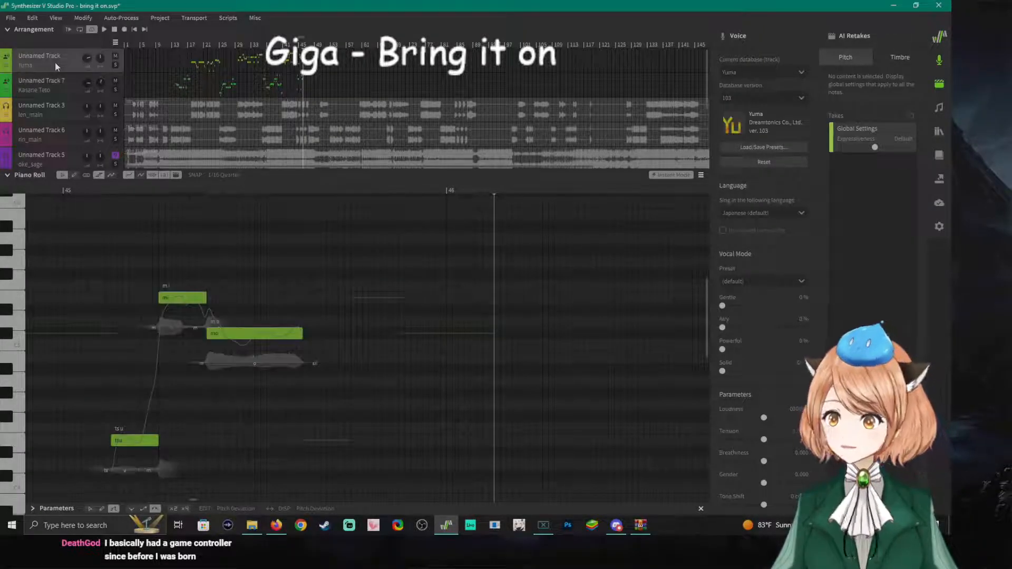
key(space)
key(space)
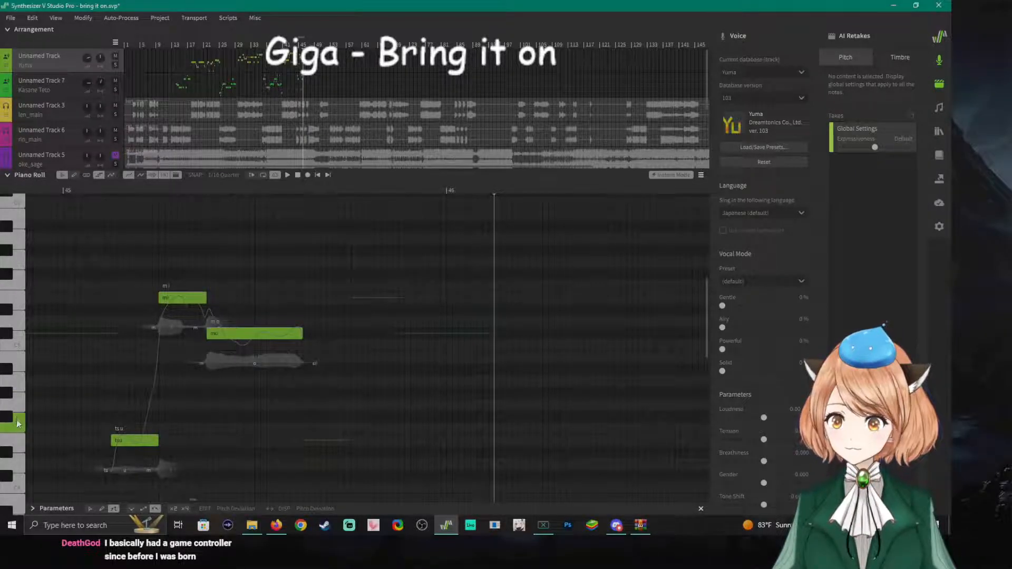
mouse_move(496, 445)
mouse_down()
mouse_move(589, 444)
mouse_move(542, 443)
mouse_up()
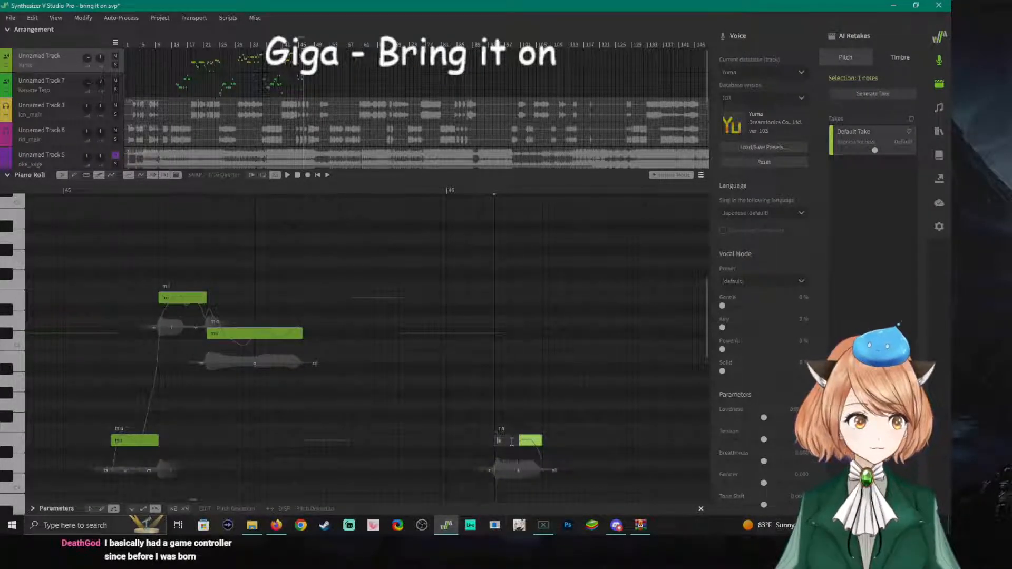
text(su)
key(Return)
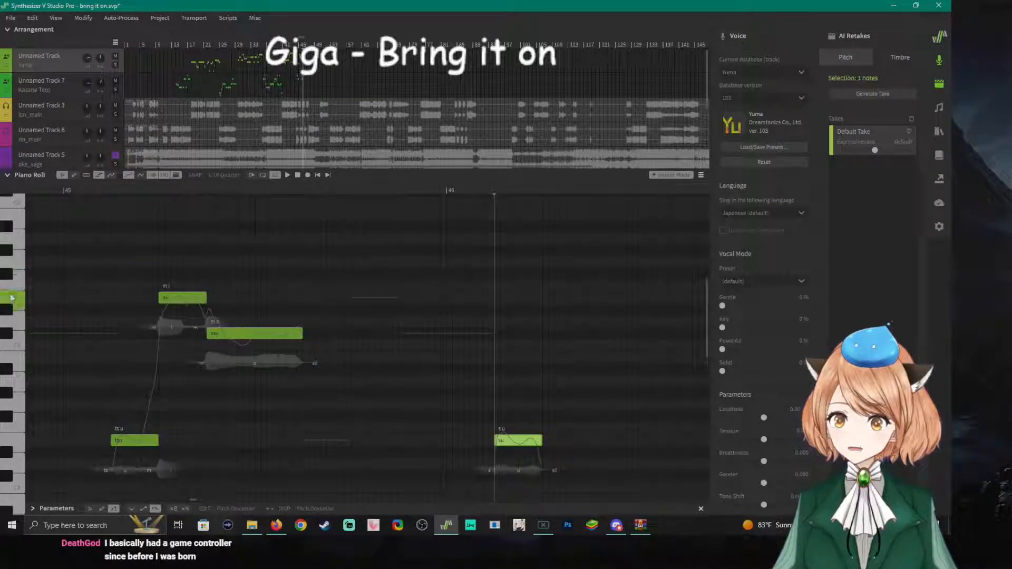
Add a half-beat note with the lyric "be" directly after "su", one octave higher.
double_click(545, 299)
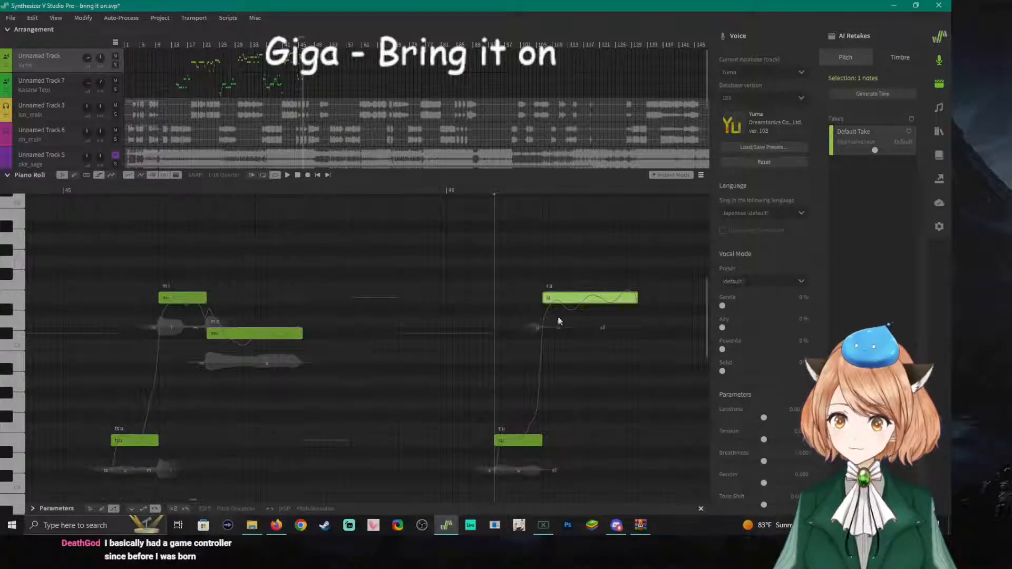
drag(637, 298, 591, 299)
double_click(578, 302)
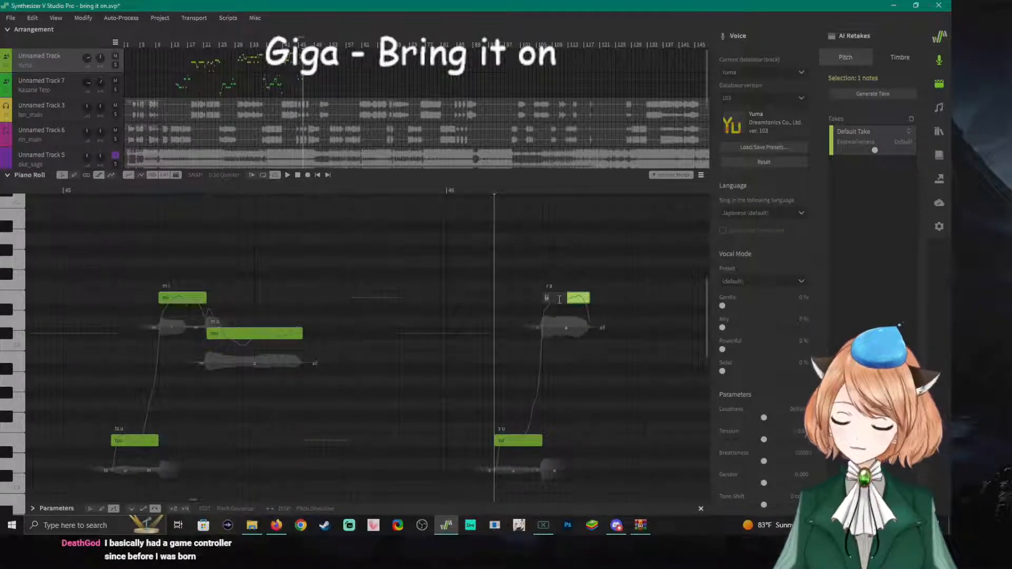
key(Return)
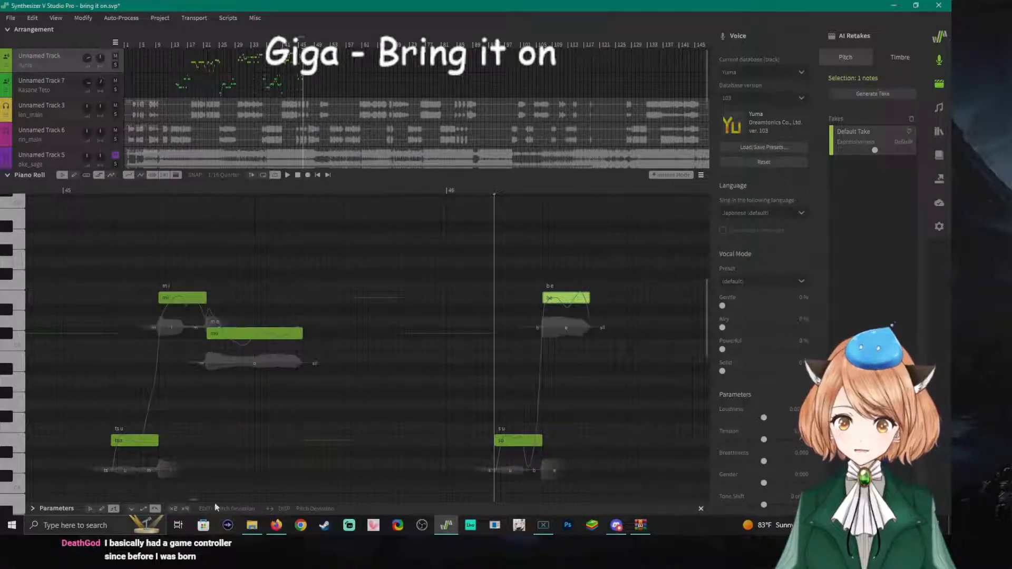
Play back the Yuma notes from just before the "tsu" note after bar 45.
drag(194, 499, 195, 499)
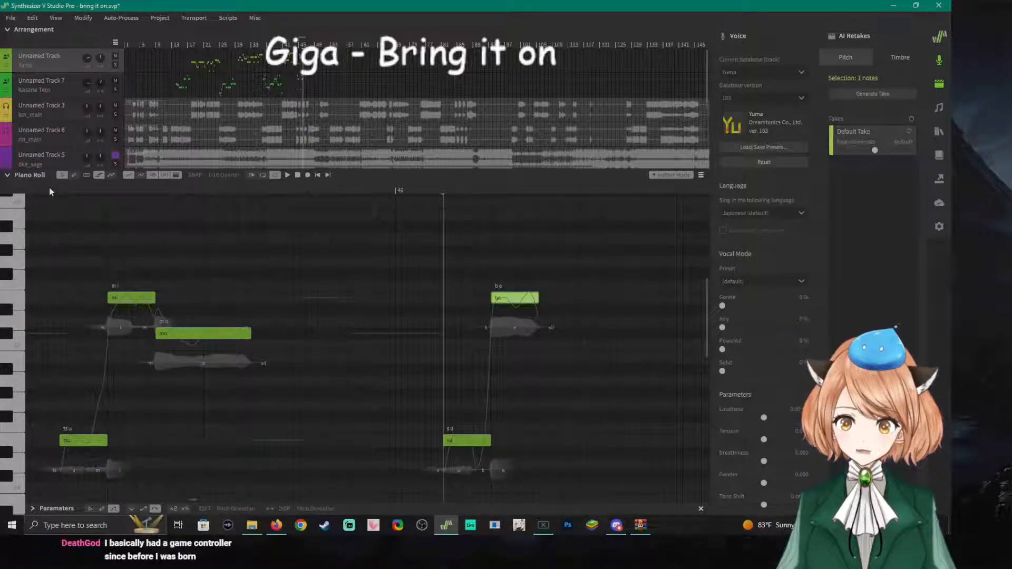
click(49, 188)
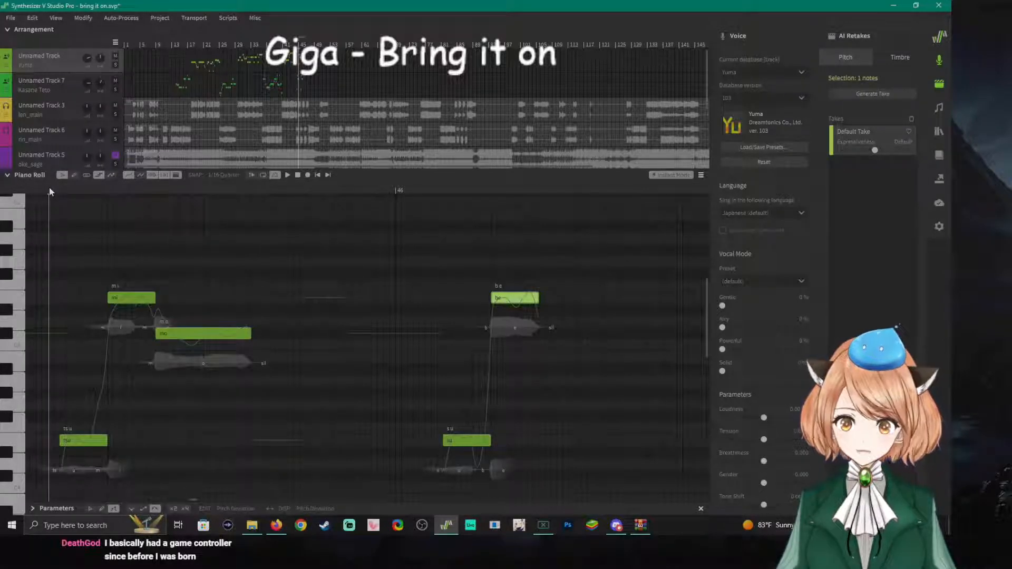
click(50, 190)
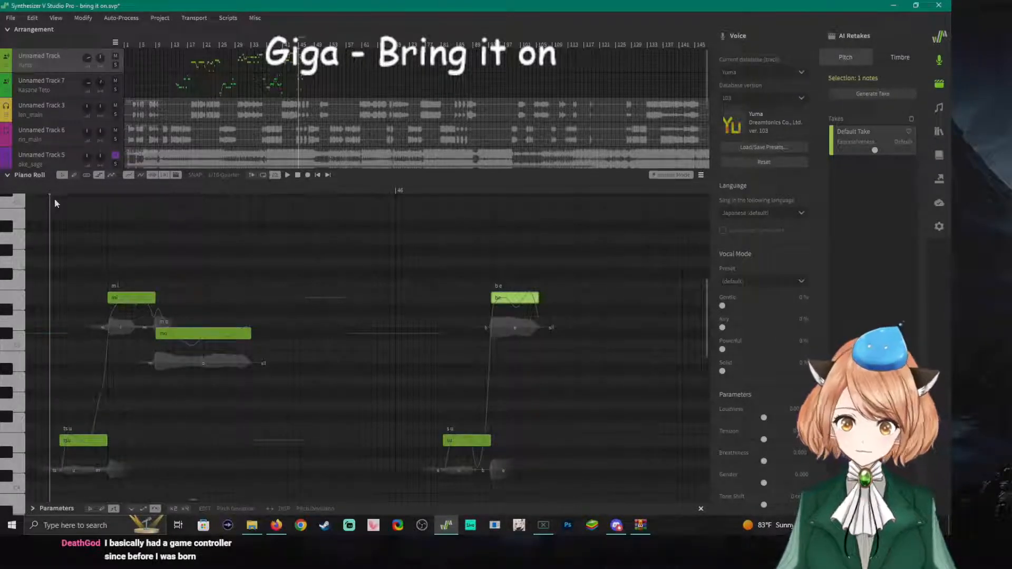
click(54, 191)
drag(54, 192, 60, 193)
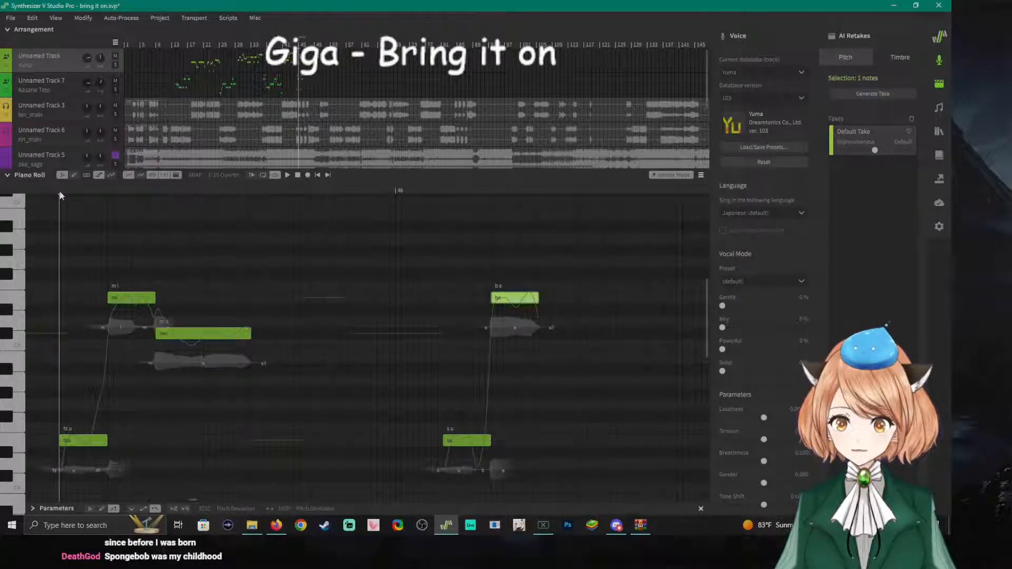
click(49, 188)
key(space)
key(space)
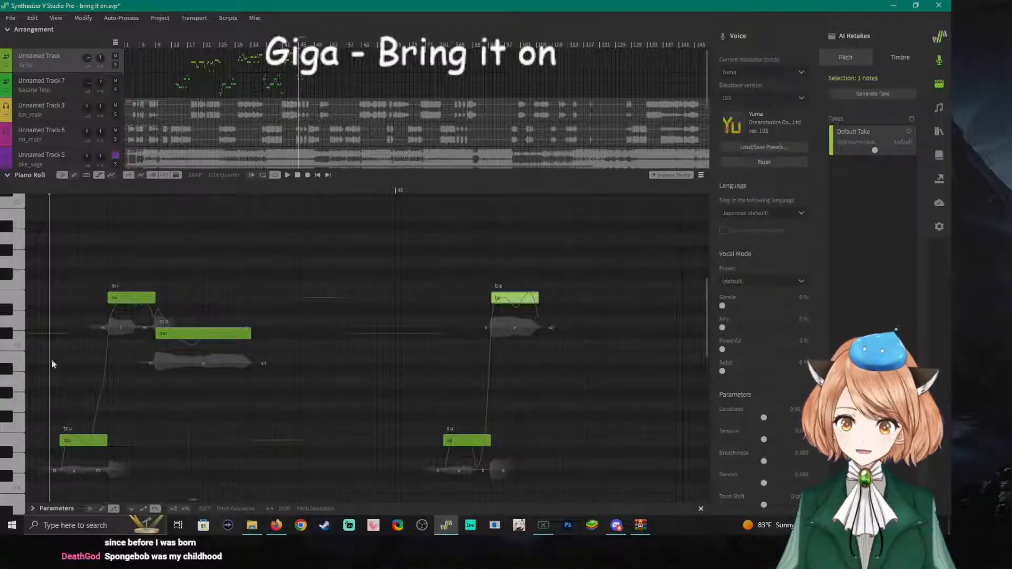
Add a one-beat note with the lyric "te" directly after "be", three semitones lower.
double_click(540, 334)
double_click(548, 335)
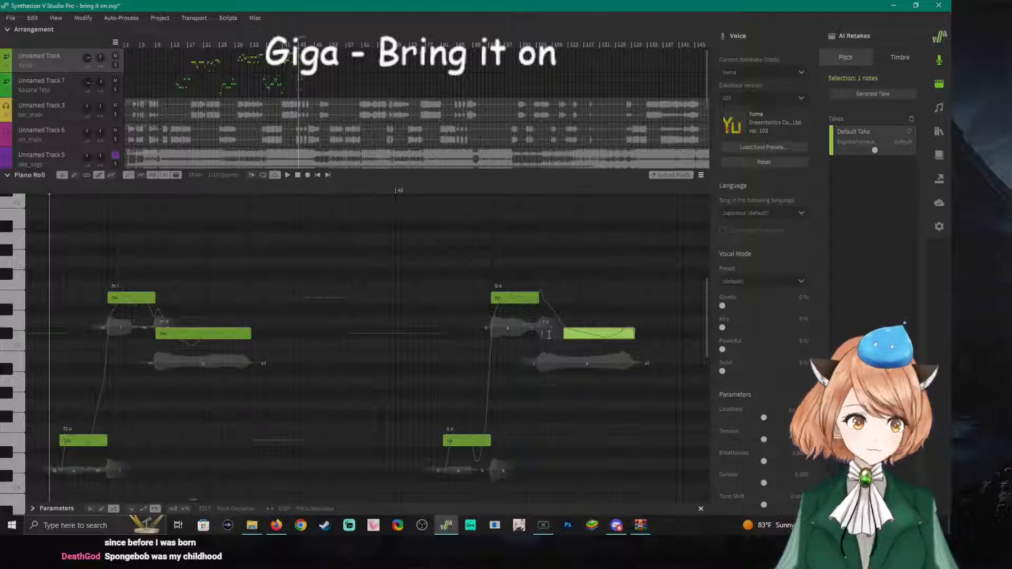
key(Return)
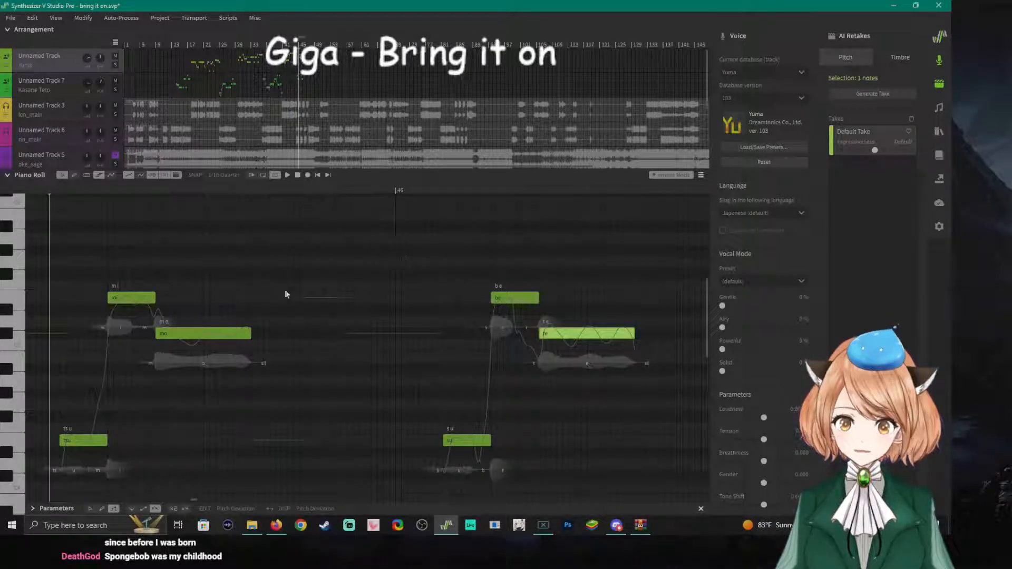
Play back the passage from the end of the long note before bar 45 to check the new Yuma notes.
scroll(368, 353, down, 3)
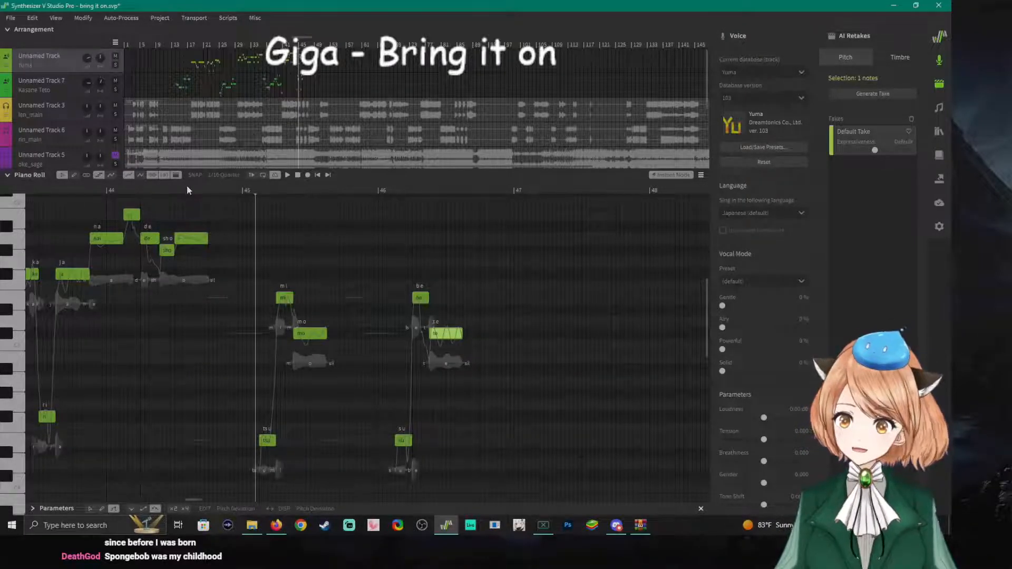
drag(211, 187, 206, 187)
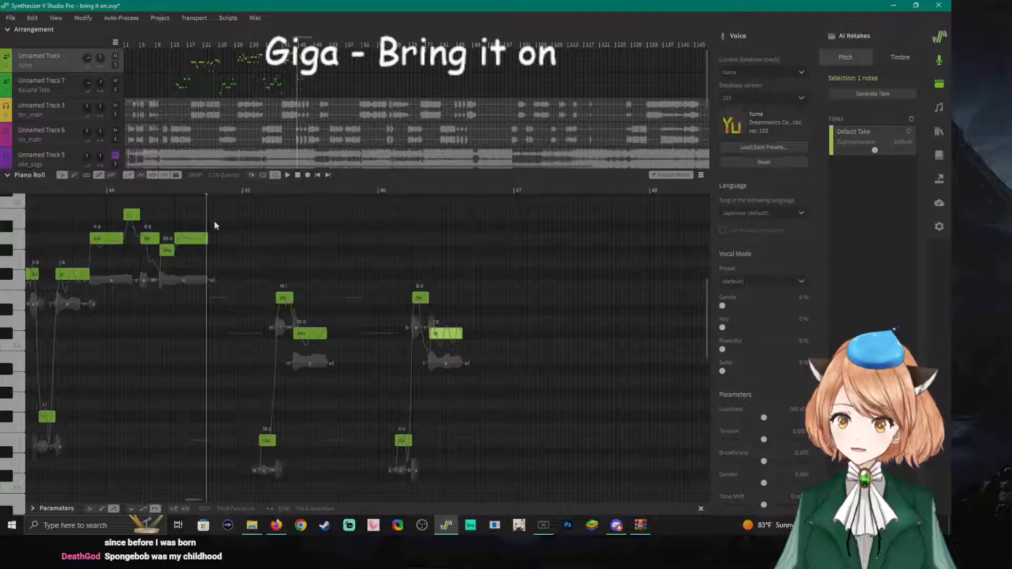
scroll(242, 273, up, 3)
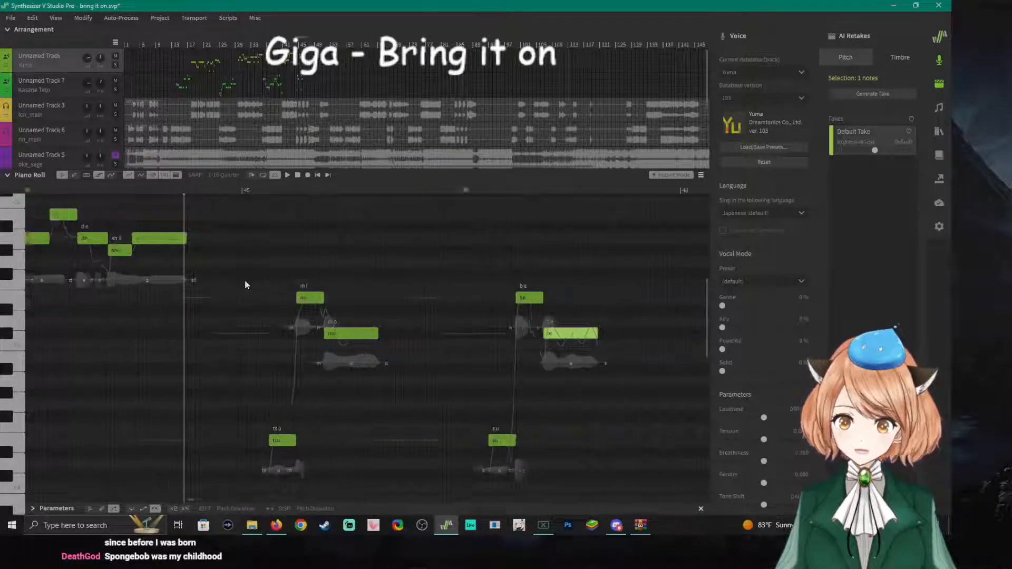
scroll(244, 279, down, 2)
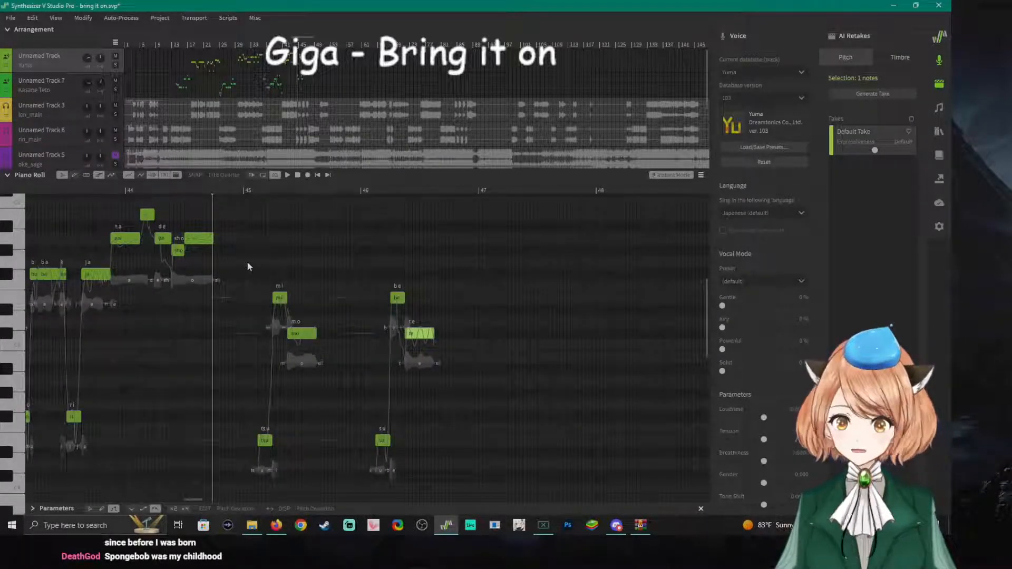
key(space)
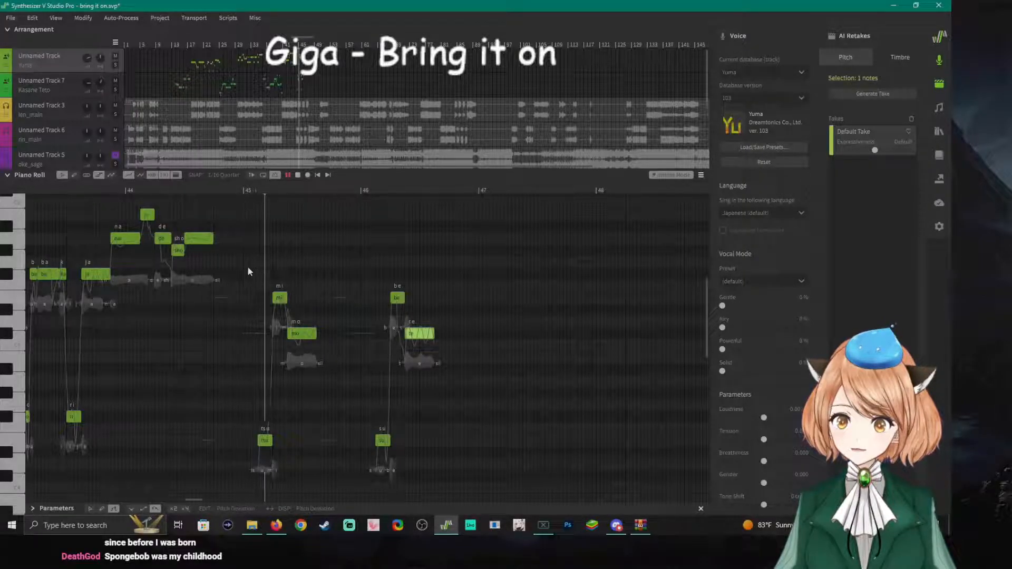
key(space)
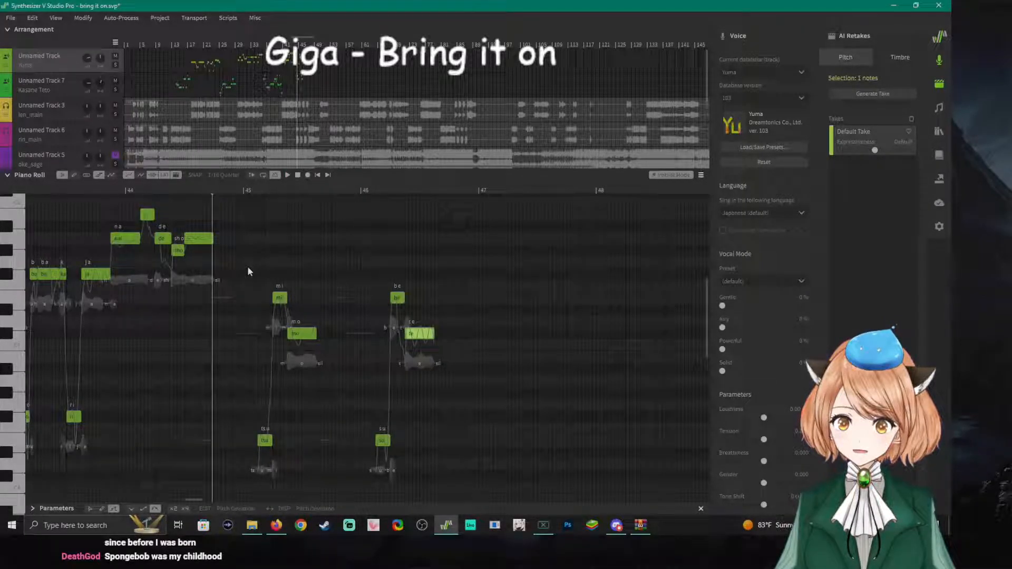
Switch to the Kasane Teto track and listen after bar 46 for the start of the next phrase, placing the playhead there.
click(54, 79)
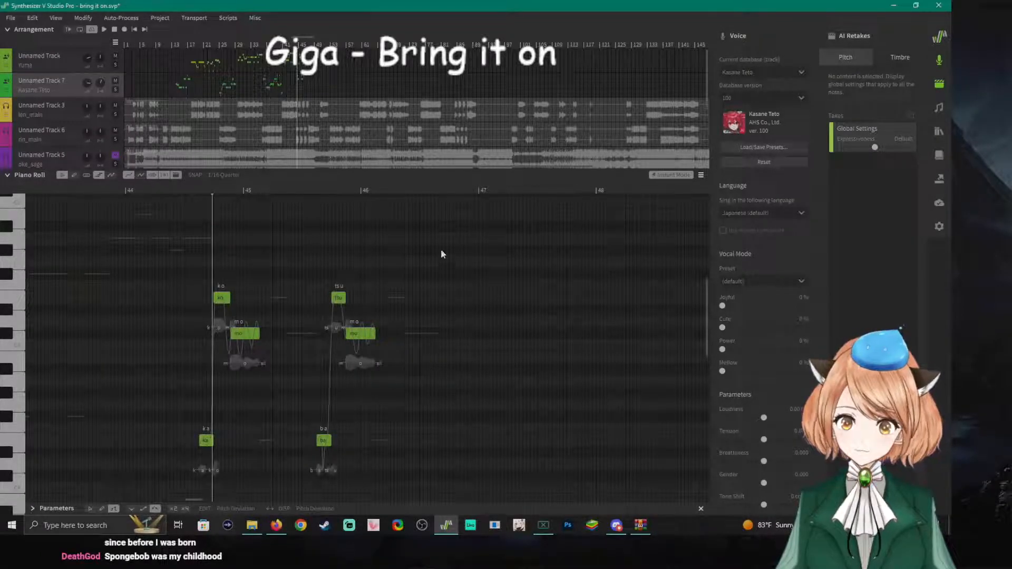
click(422, 191)
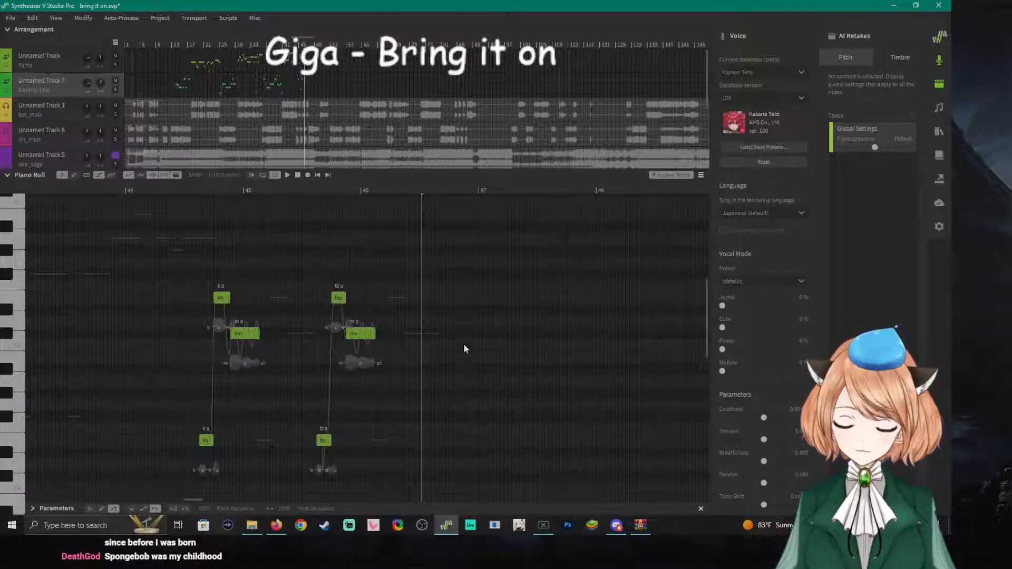
ctrl+scroll(461, 364, up, 3)
click(371, 191)
key(space)
key(space)
click(436, 191)
key(space)
key(space)
drag(416, 192, 404, 192)
key(space)
key(space)
Find the phrase's starting pitch by ear and add a half-beat "su" note at the playhead, two semitones above "ba".
click(11, 384)
mouse_move(10, 396)
mouse_down()
mouse_move(11, 385)
mouse_move(14, 429)
mouse_move(5, 416)
mouse_up()
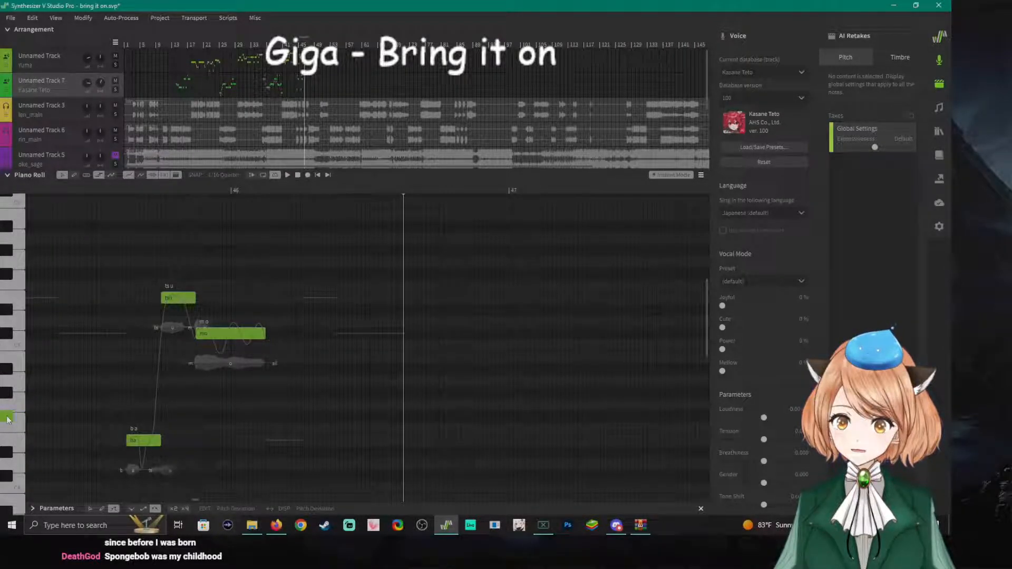
key(space)
key(space)
click(7, 422)
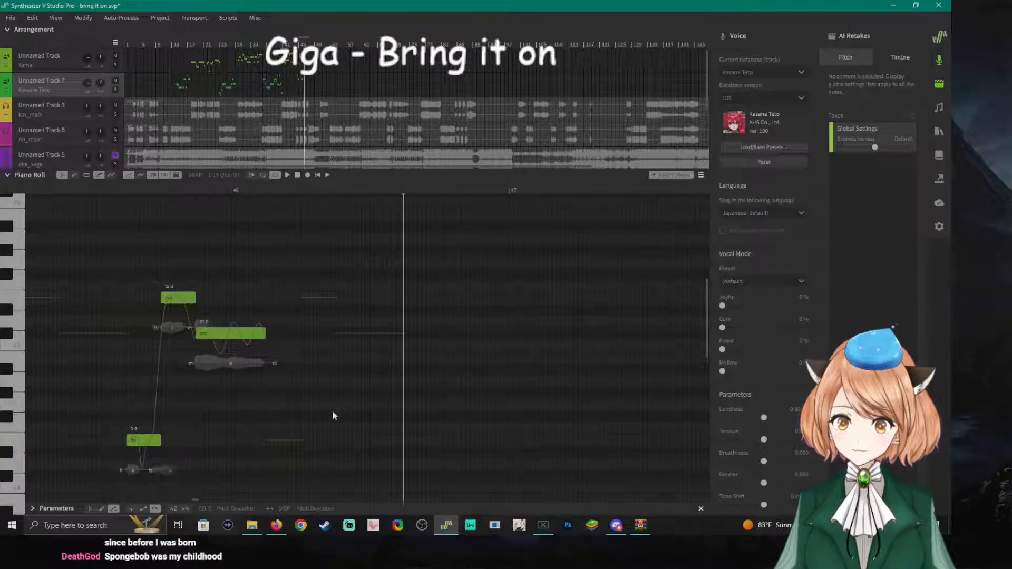
click(8, 452)
drag(14, 447, 7, 415)
mouse_move(405, 421)
mouse_down()
mouse_move(472, 416)
mouse_move(437, 416)
mouse_up()
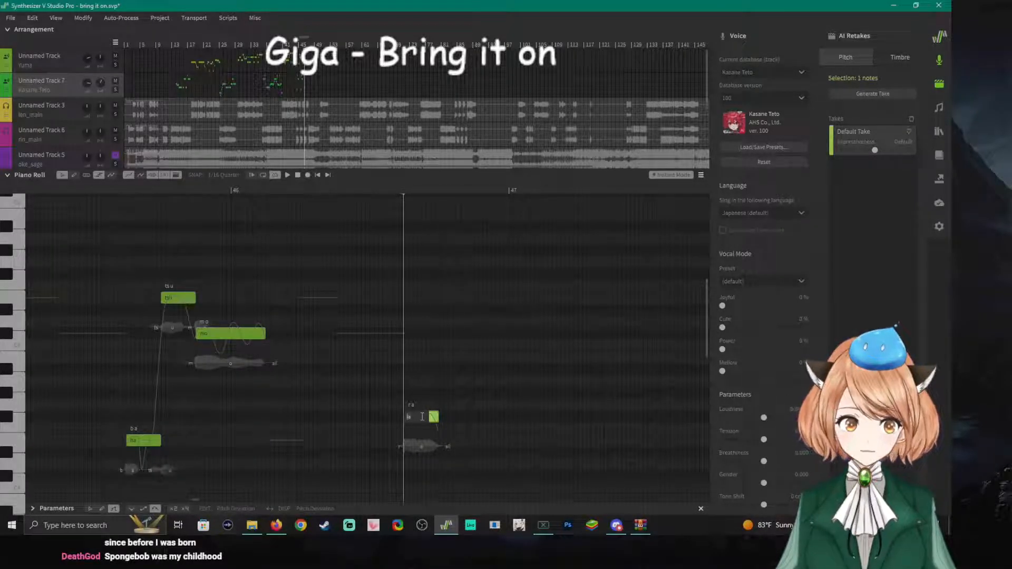
key(Return)
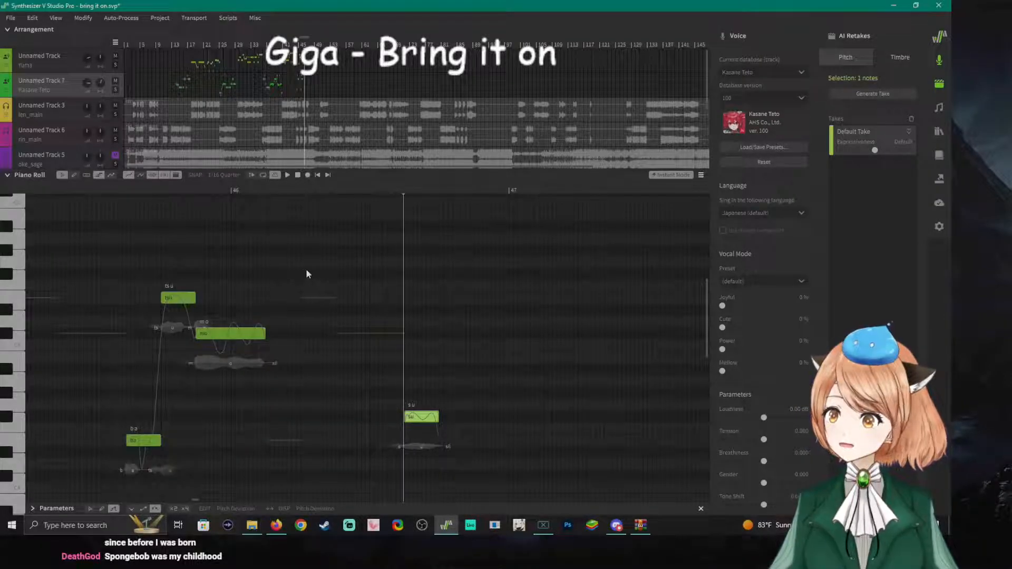
Listen to the next syllable and add a half-beat note with the lyric "de" directly after "su", ten semitones higher.
key(space)
key(space)
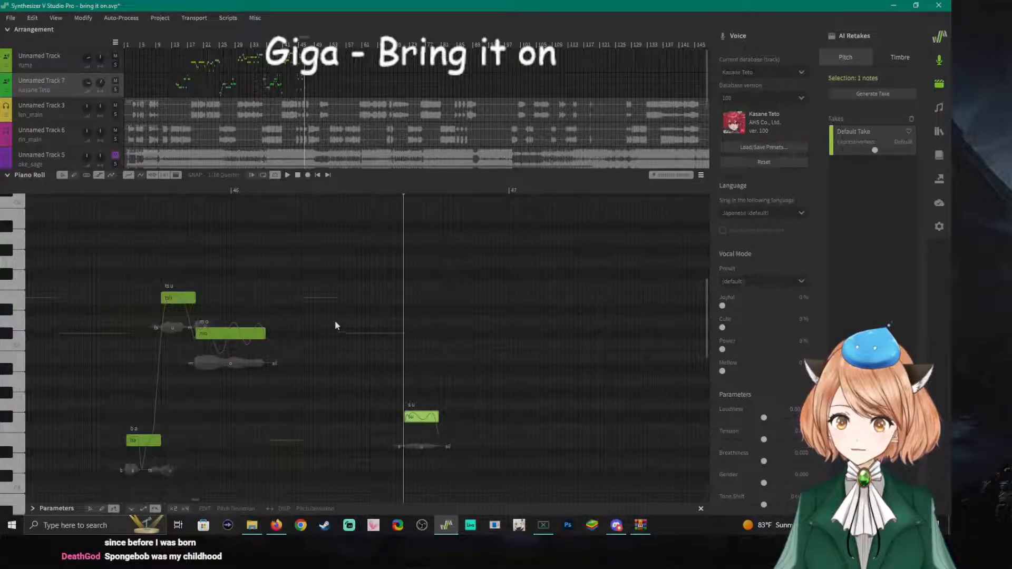
click(441, 302)
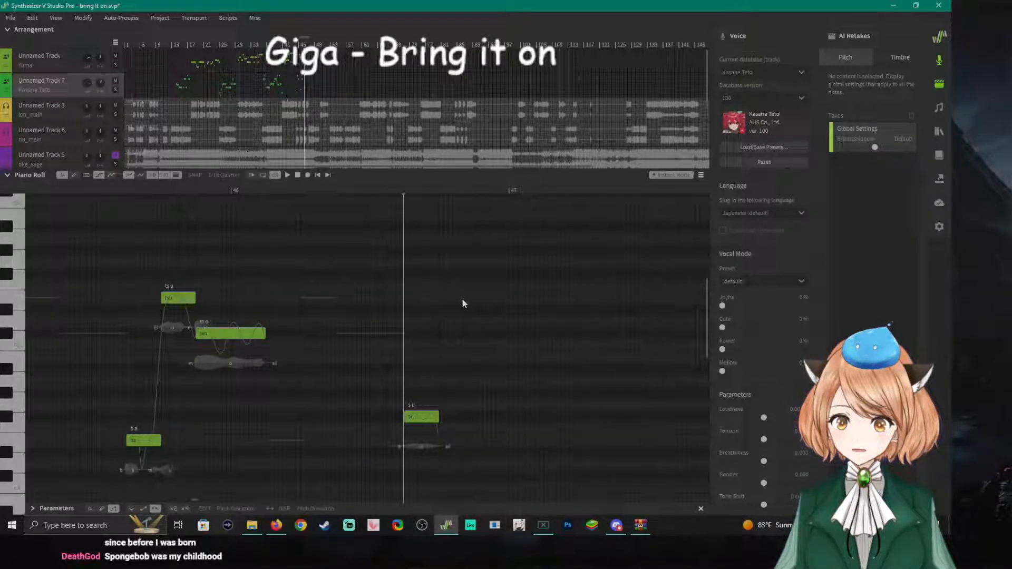
double_click(477, 298)
key(Return)
drag(496, 298, 474, 299)
double_click(462, 299)
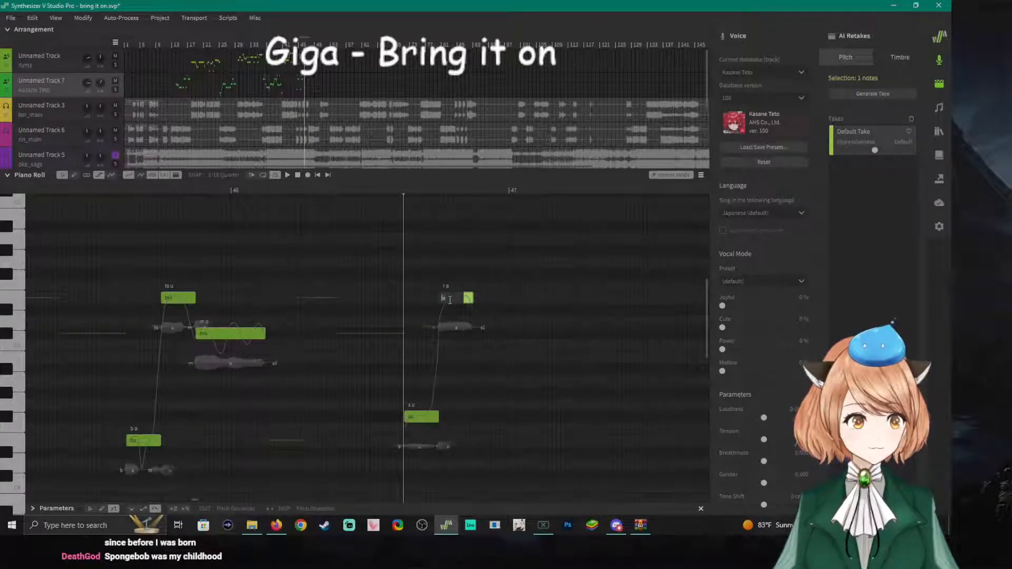
text(de)
key(Return)
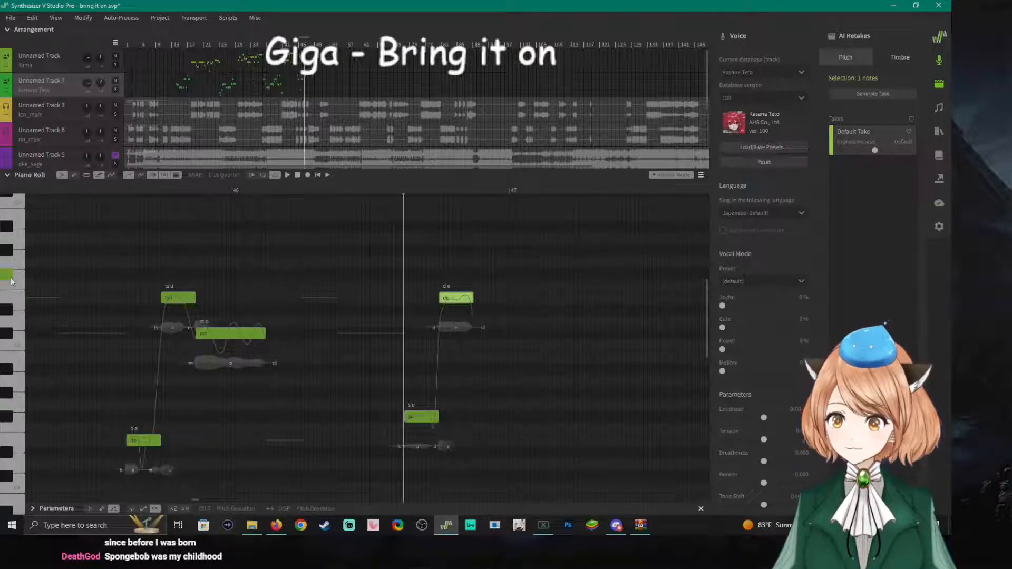
Add another half-beat note with the lyric "de" directly after the first "de", two semitones higher.
click(484, 274)
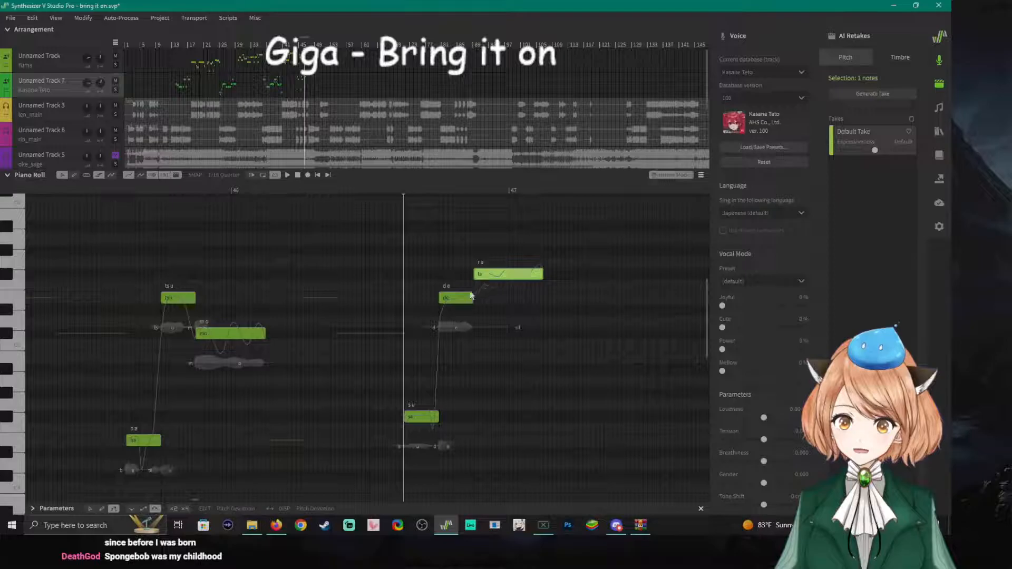
drag(542, 274, 507, 274)
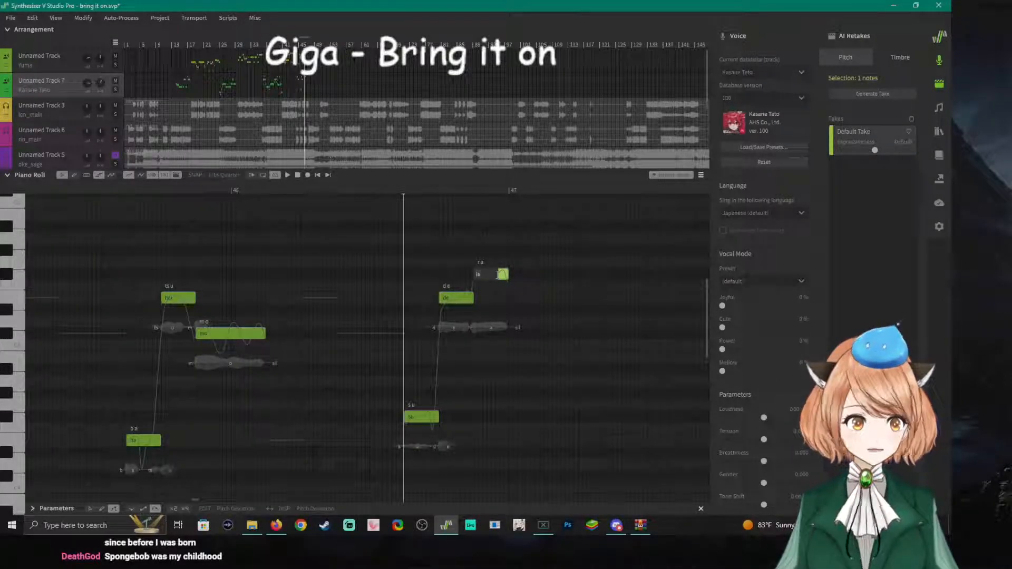
text(de)
key(Return)
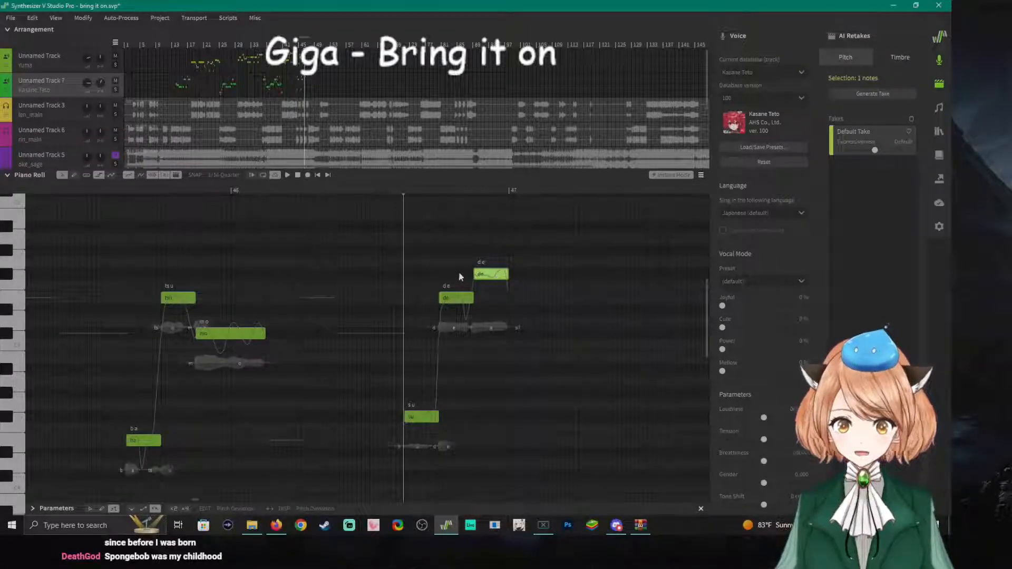
Play back the Kasane Teto notes from bar 45 through the newly added "su" to check them against the song.
scroll(126, 287, down, 3)
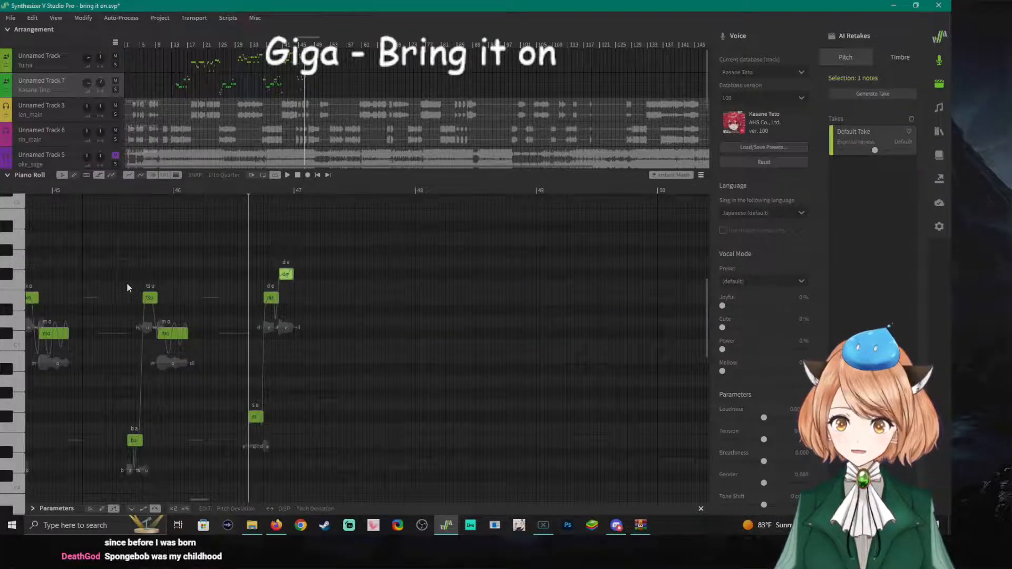
click(65, 189)
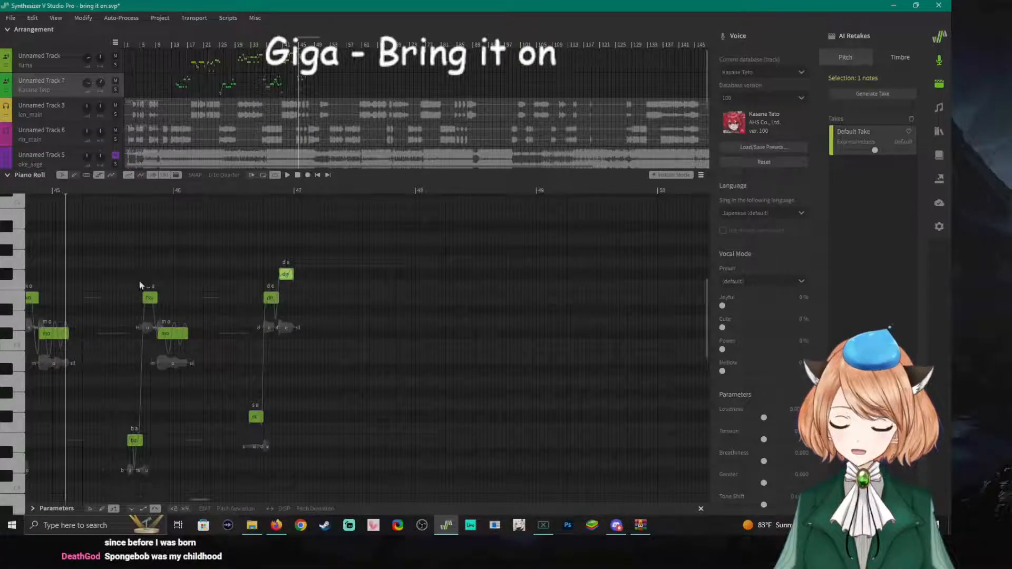
key(space)
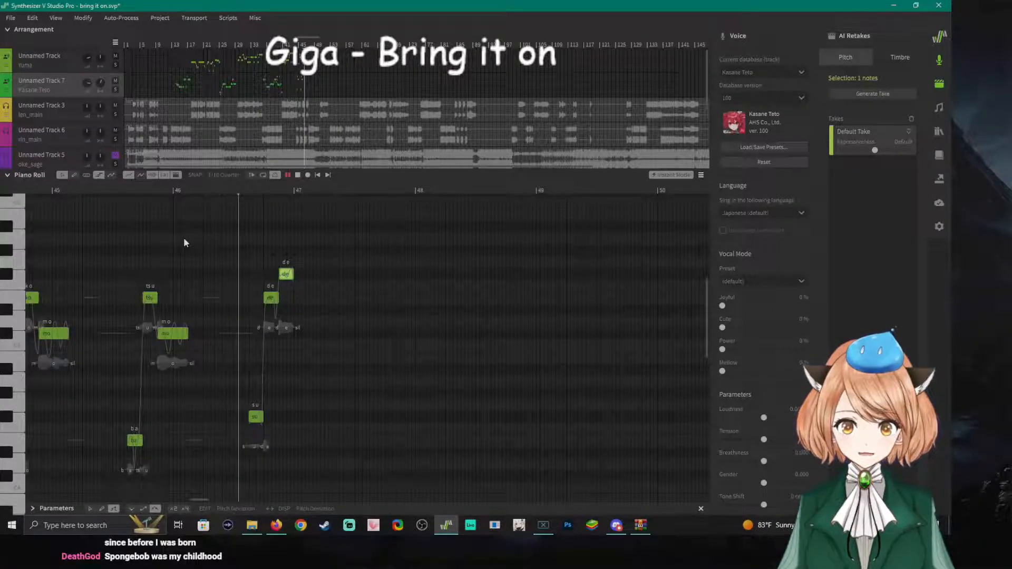
key(space)
key(space)
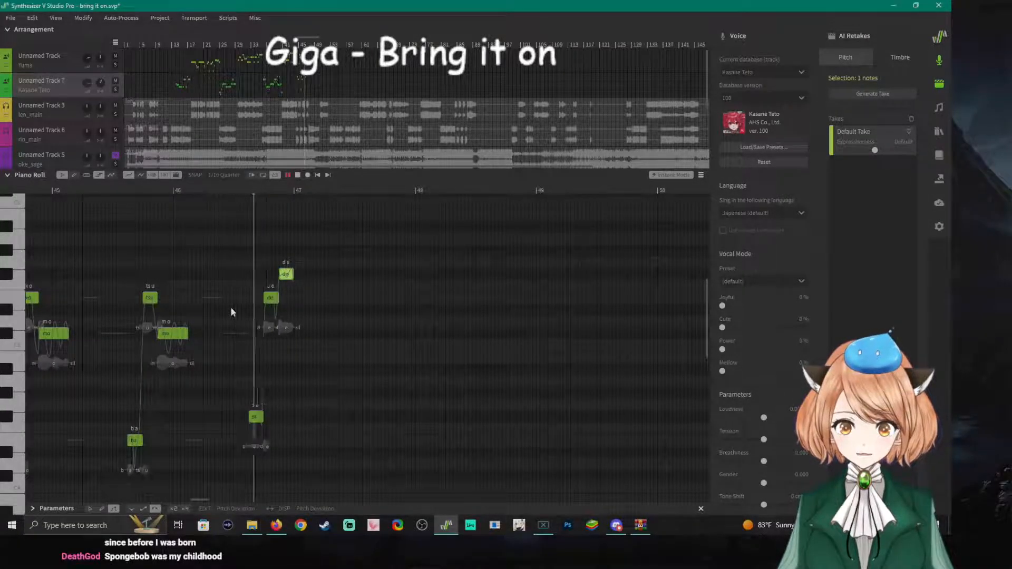
key(space)
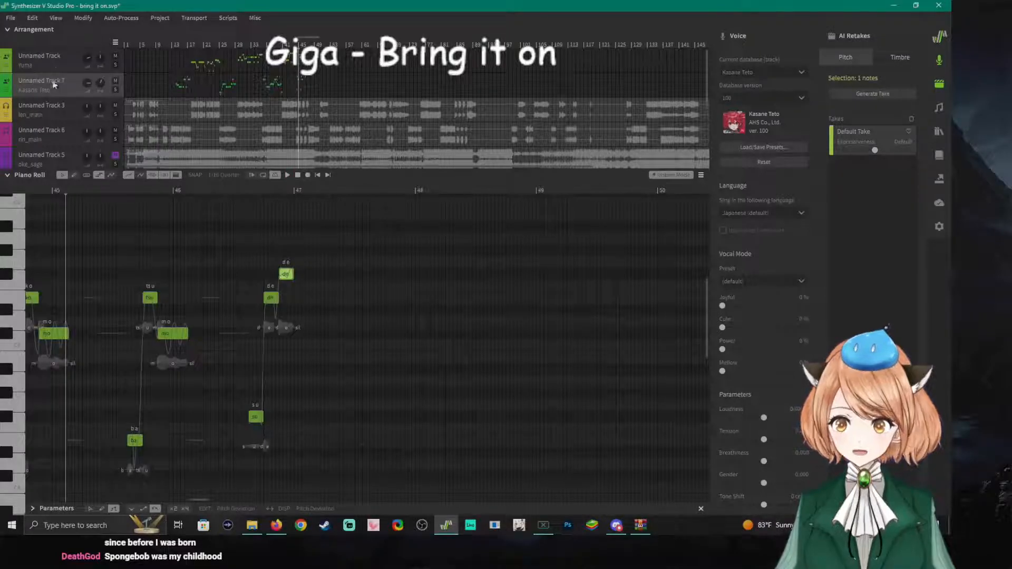
Switch to the Yuma track, listen on from the end of bar 46, and place the playhead just after bar 47 begins.
click(43, 59)
click(264, 189)
key(space)
key(space)
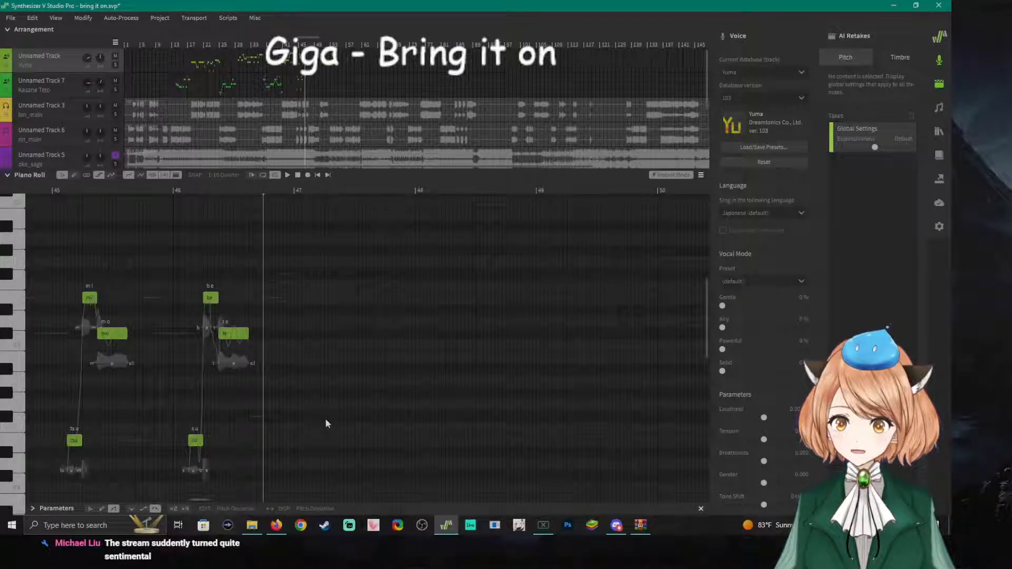
ctrl+scroll(327, 416, up, 3)
click(281, 189)
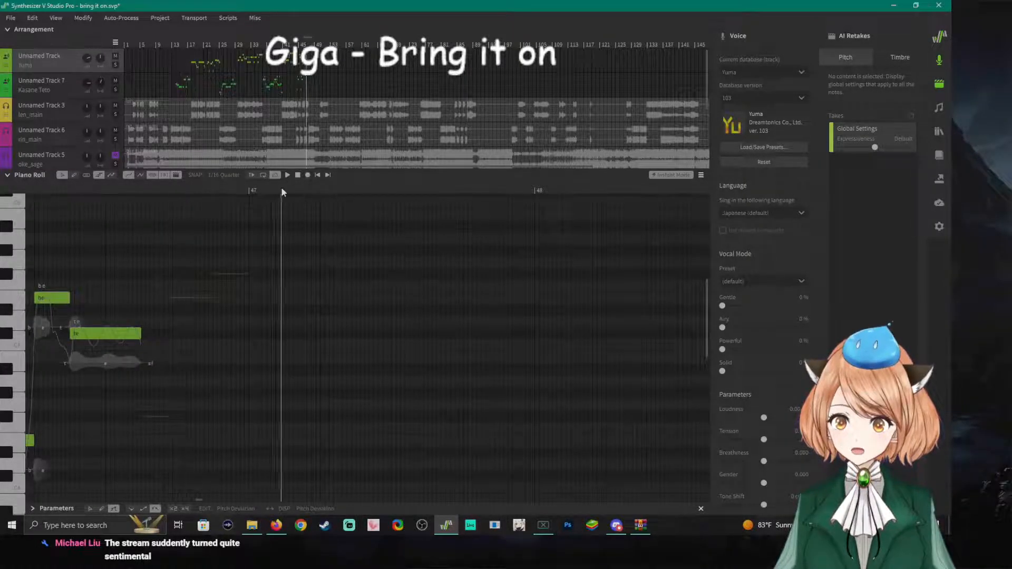
Add a half-beat note at the start of the new Yuma phrase in bar 47, matching the pitch of Kasane Teto's "su".
mouse_move(285, 416)
mouse_down()
mouse_move(356, 417)
mouse_move(319, 419)
mouse_up()
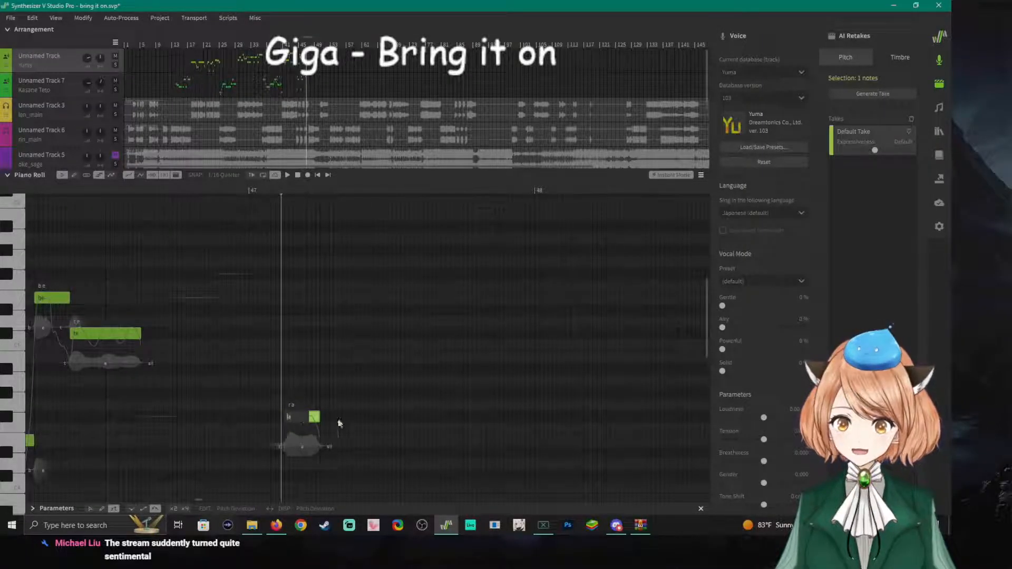
click(329, 415)
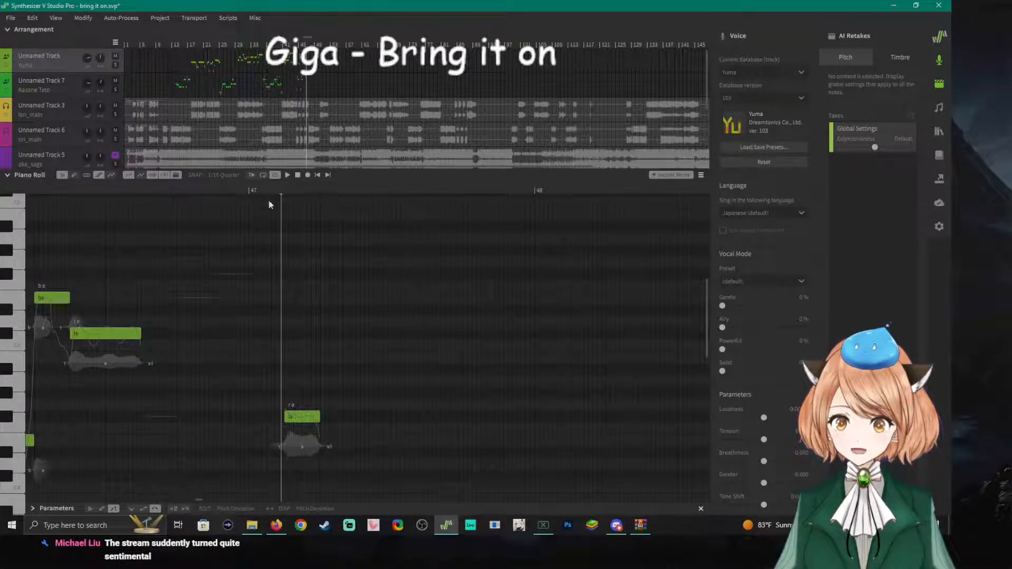
click(249, 191)
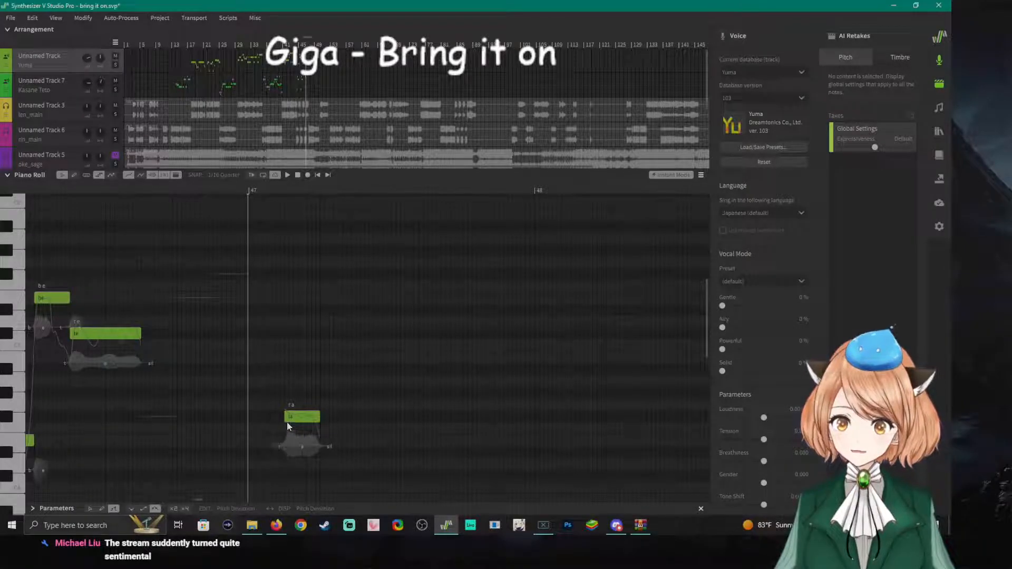
click(282, 190)
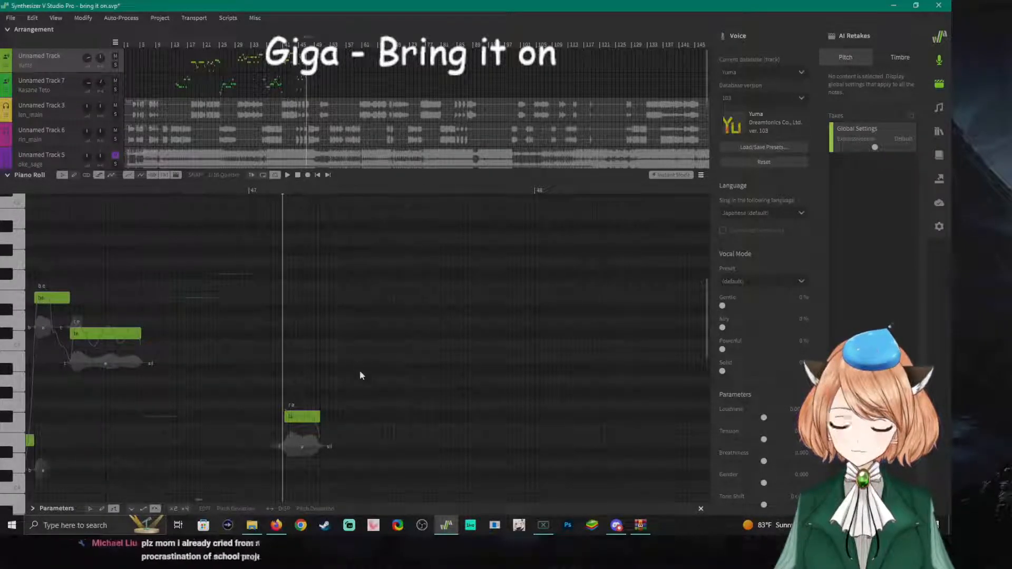
scroll(364, 384, up, 2)
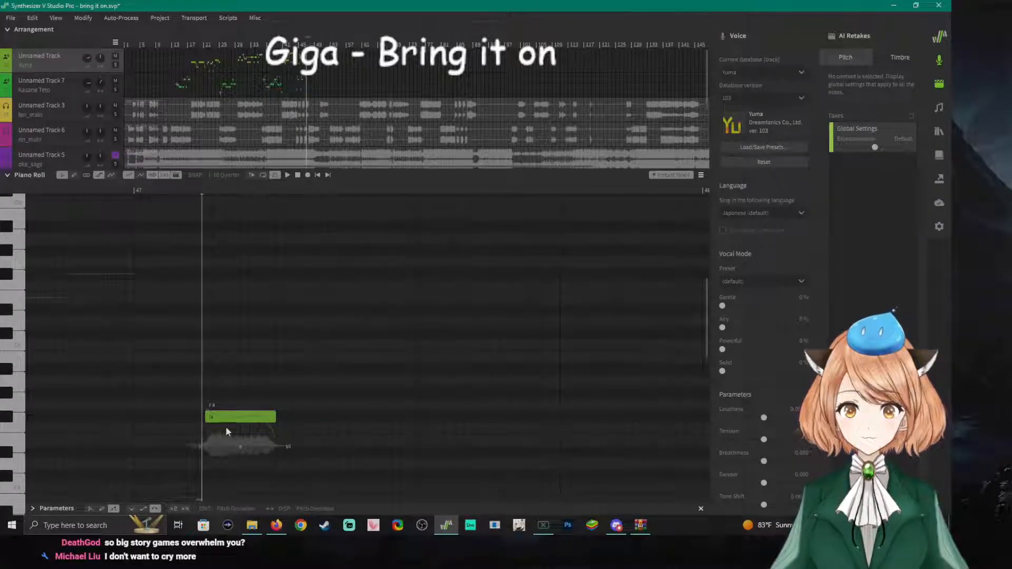
drag(206, 417, 231, 419)
key(ctrl+z)
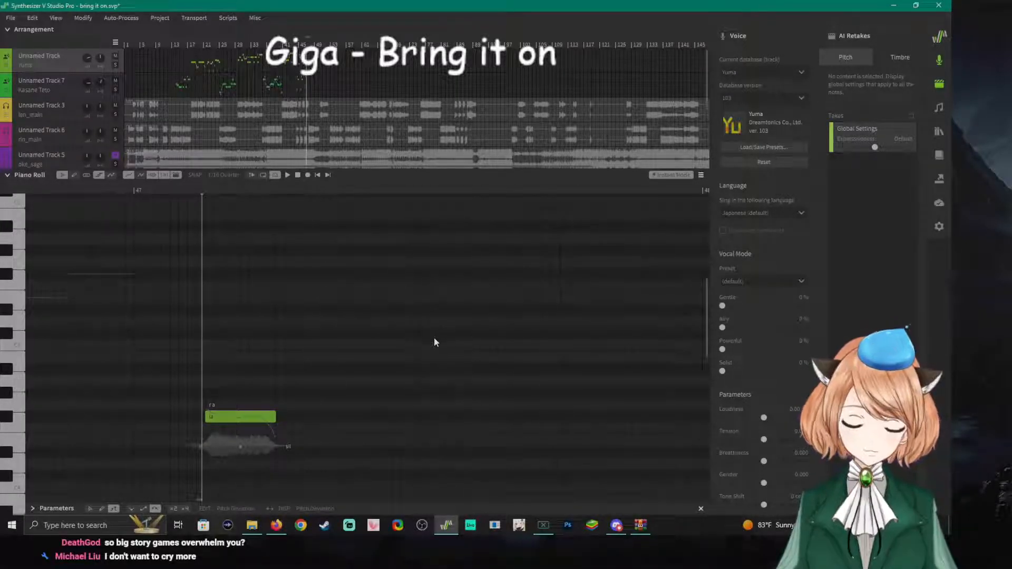
Set the lyric of the new note in bar 47 to "ai".
click(68, 191)
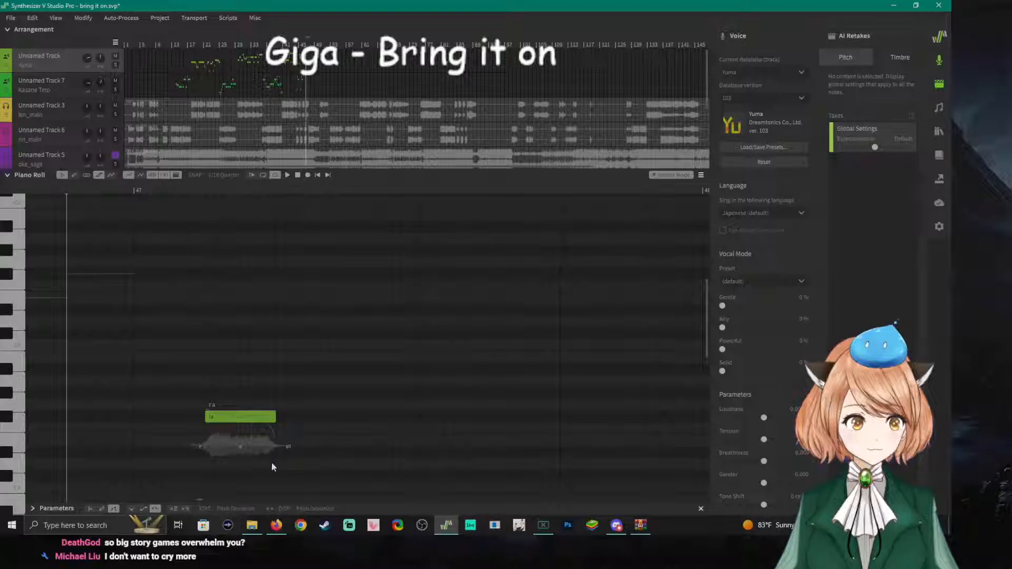
double_click(231, 420)
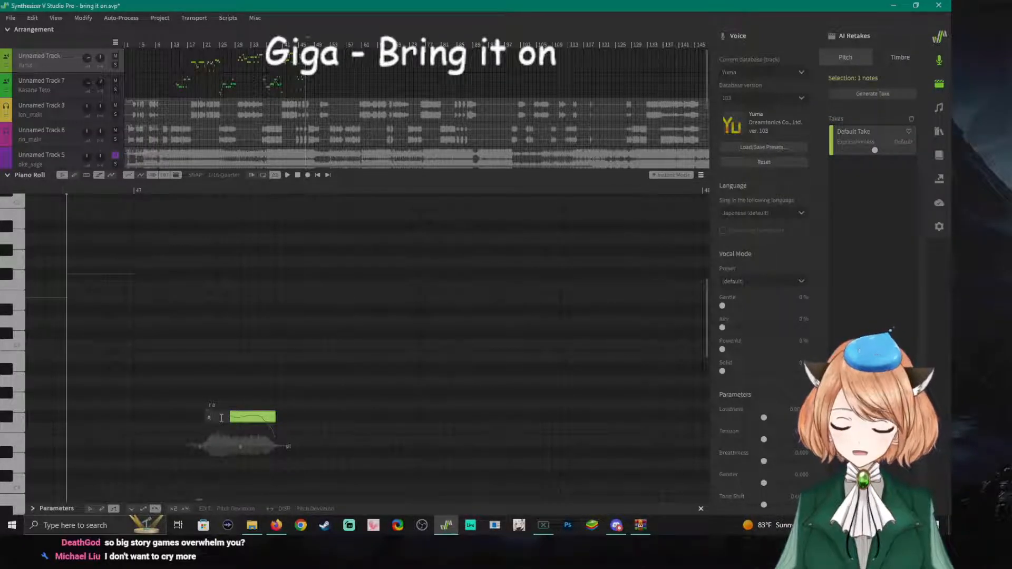
text(a)
key(Return)
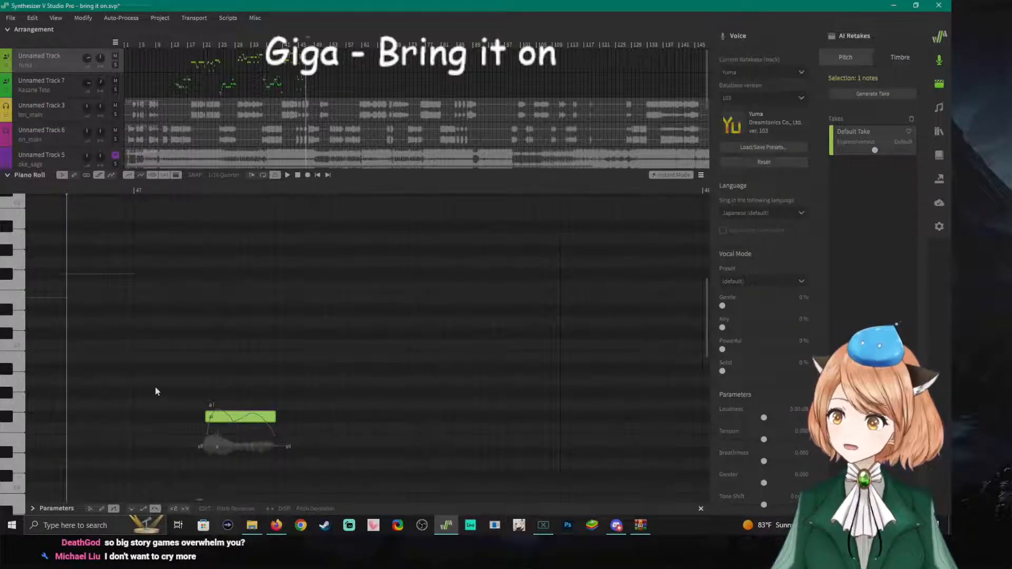
Find the next pitch by ear and add a one-beat "de" note directly after the first note, ten semitones higher.
scroll(156, 383, down, 2)
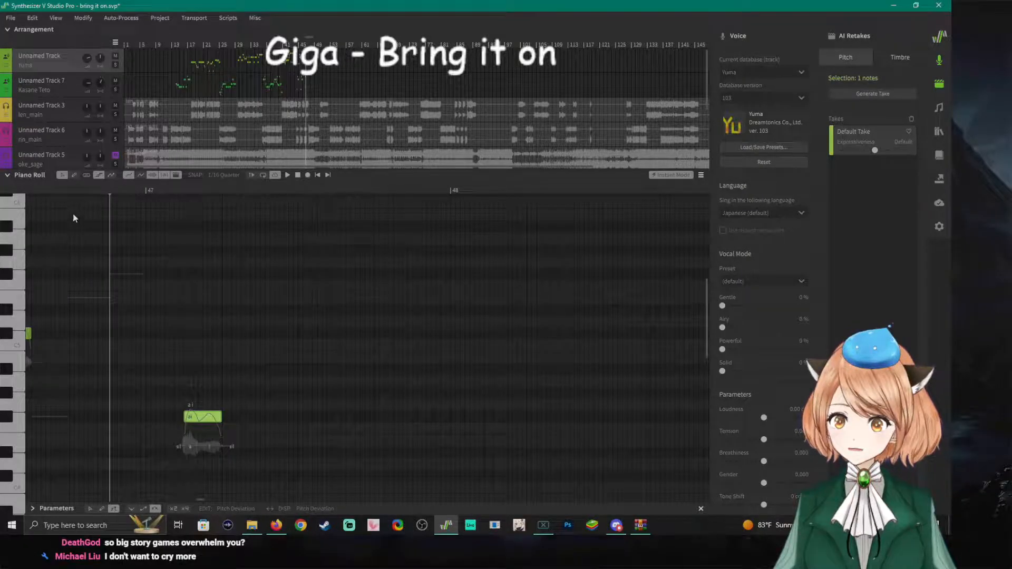
key(space)
key(space)
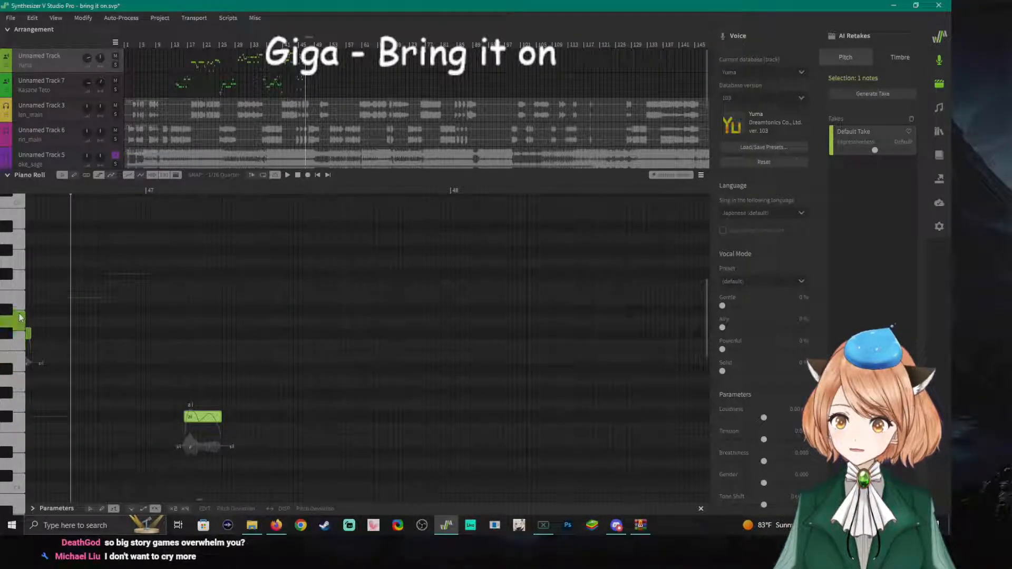
drag(224, 294, 298, 297)
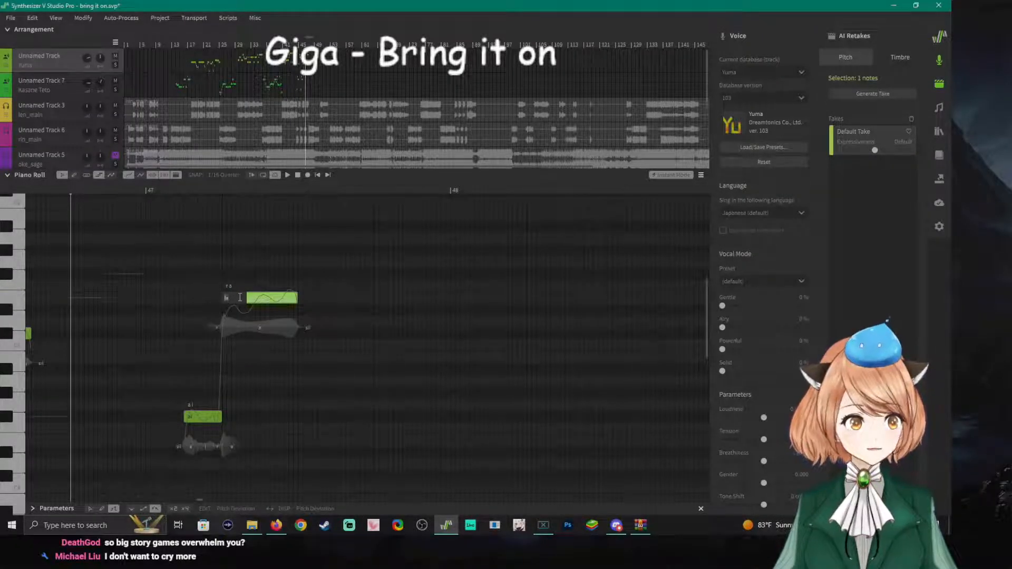
text(de)
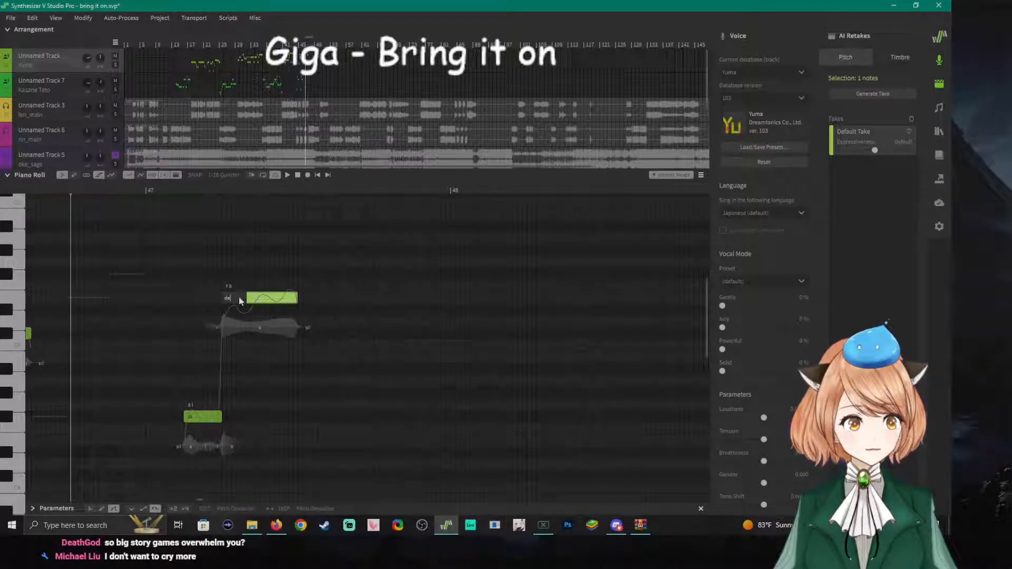
key(Return)
Play back the phrase from bar 47 and shorten the "de" note to half a beat.
click(148, 191)
key(space)
key(space)
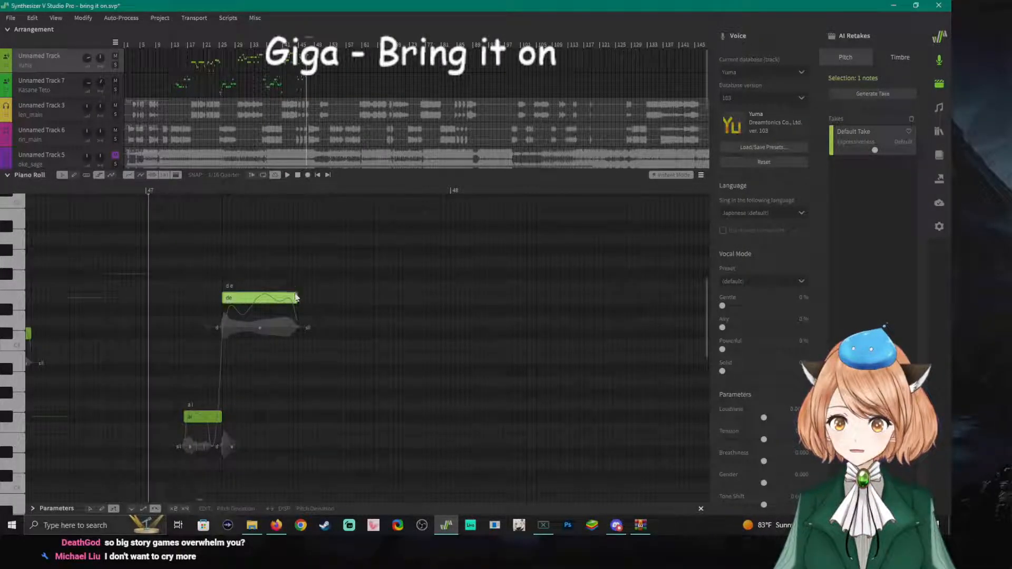
drag(296, 298, 260, 298)
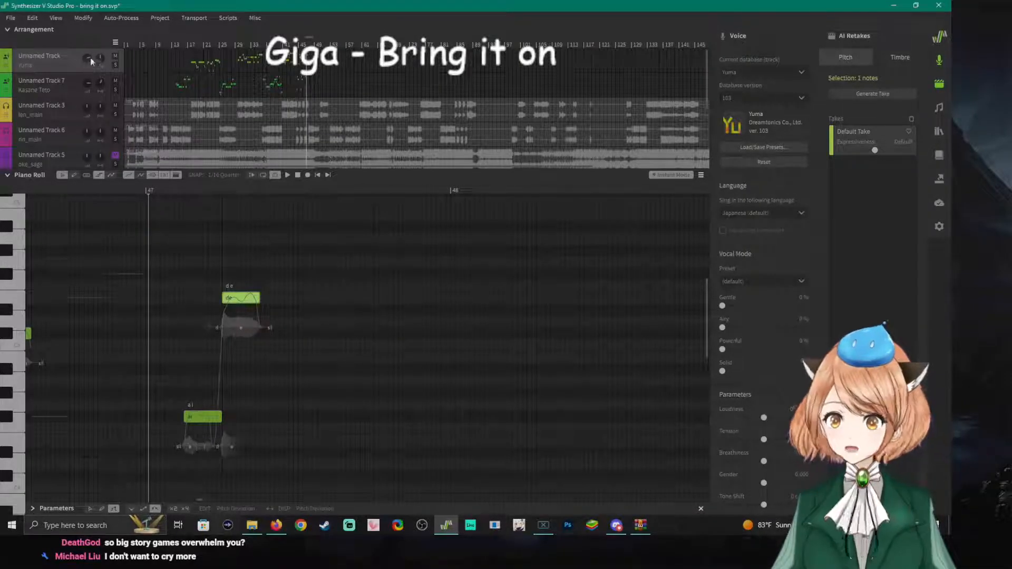
Mute the Yuma track and listen to the original vocal around bar 47 to work out the syllables.
click(115, 56)
click(83, 186)
key(space)
key(space)
key(space)
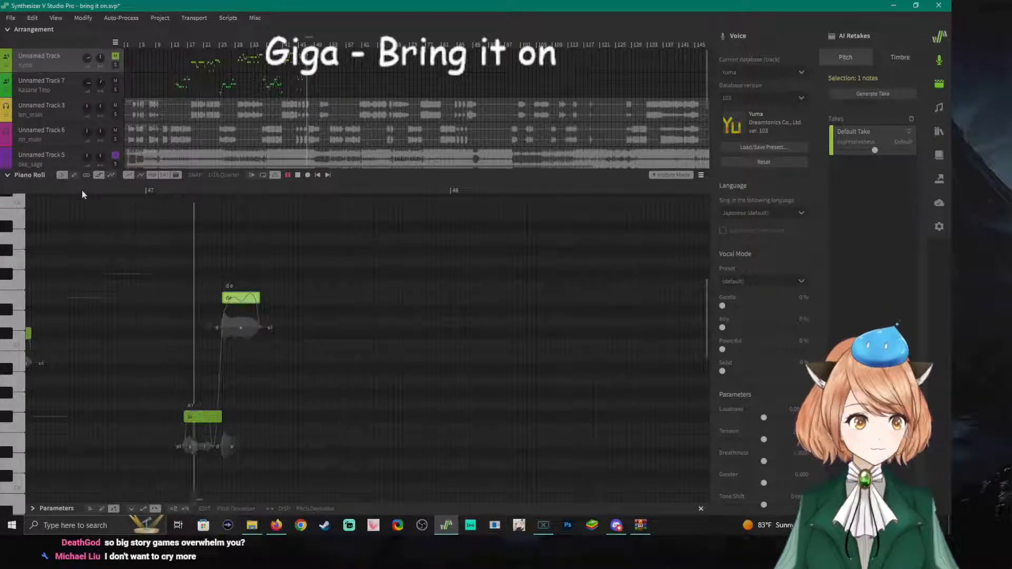
key(space)
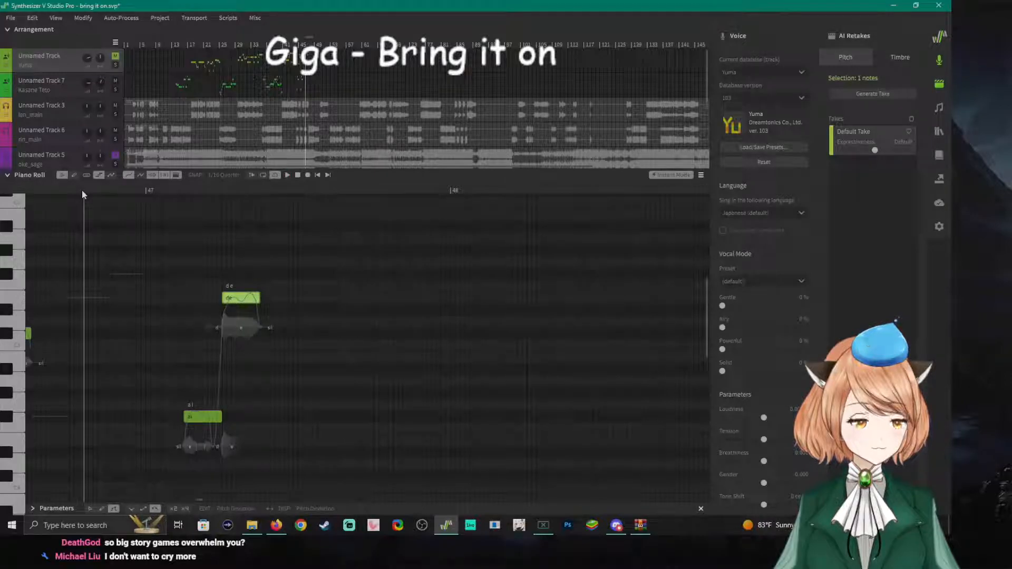
click(146, 186)
key(space)
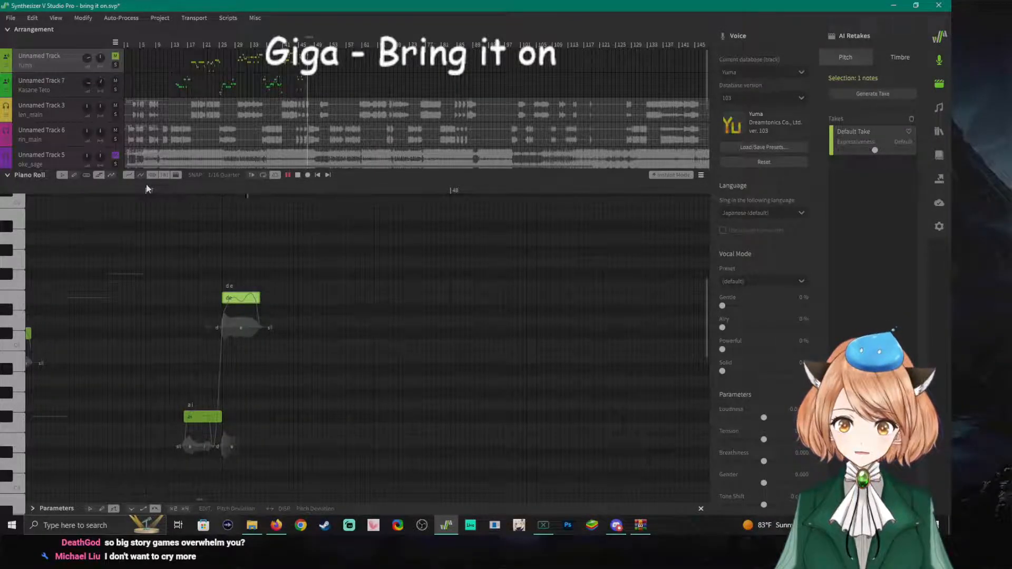
key(space)
Change the lyric of the second note in bar 47 to "i".
double_click(236, 298)
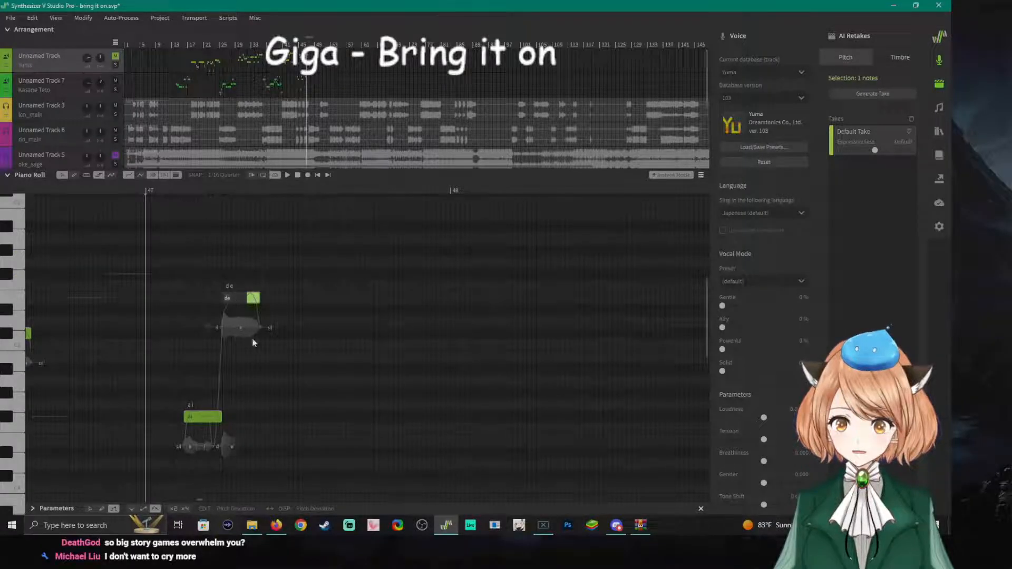
text(i)
key(Return)
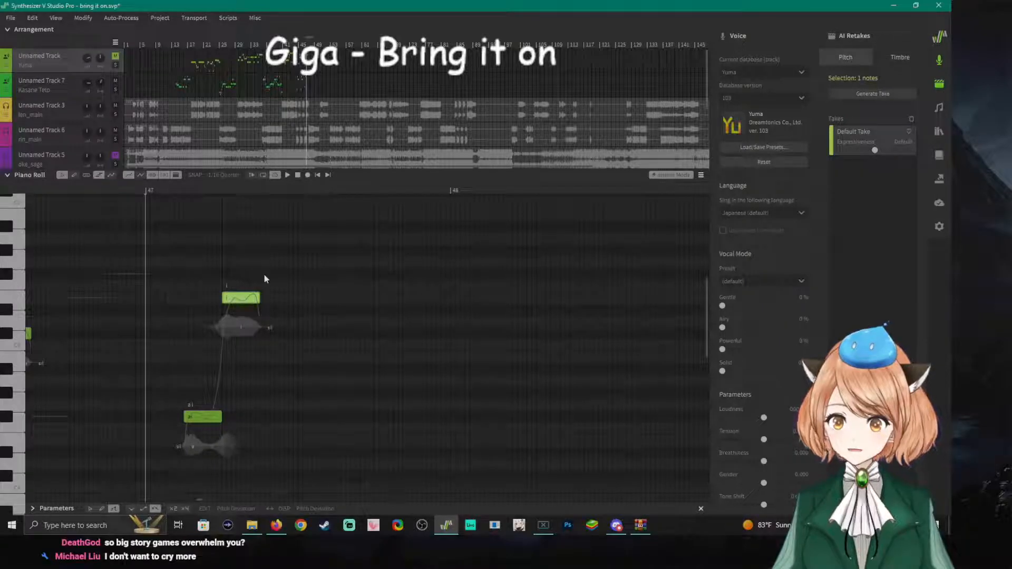
Add a half-beat note with the lyric "de" directly after "i", two semitones higher.
double_click(264, 275)
double_click(267, 276)
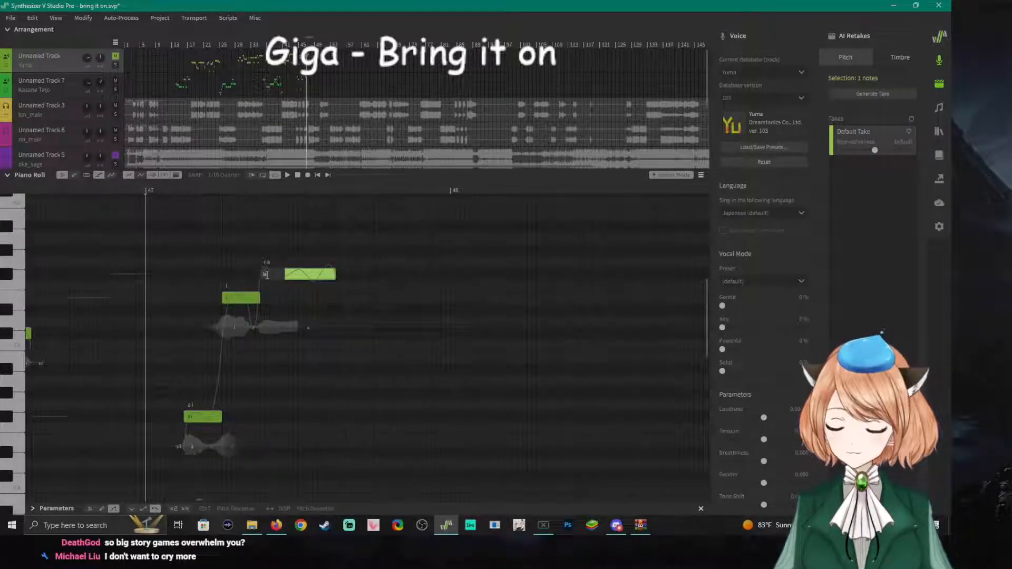
text(de)
key(Return)
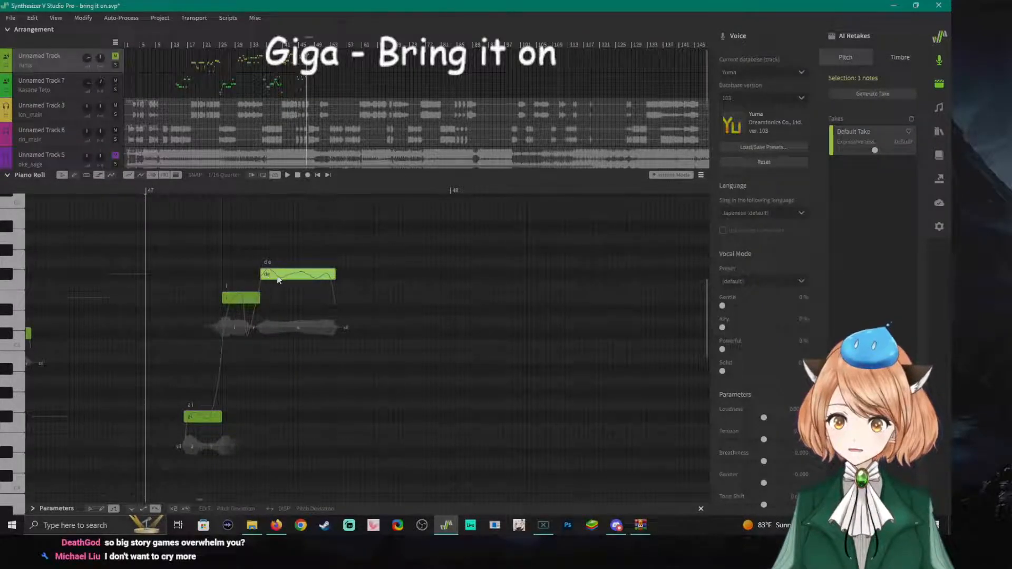
drag(336, 276, 297, 276)
Change the lyric of the first, lowest note in bar 47 to "a".
double_click(207, 419)
text(a)
key(Return)
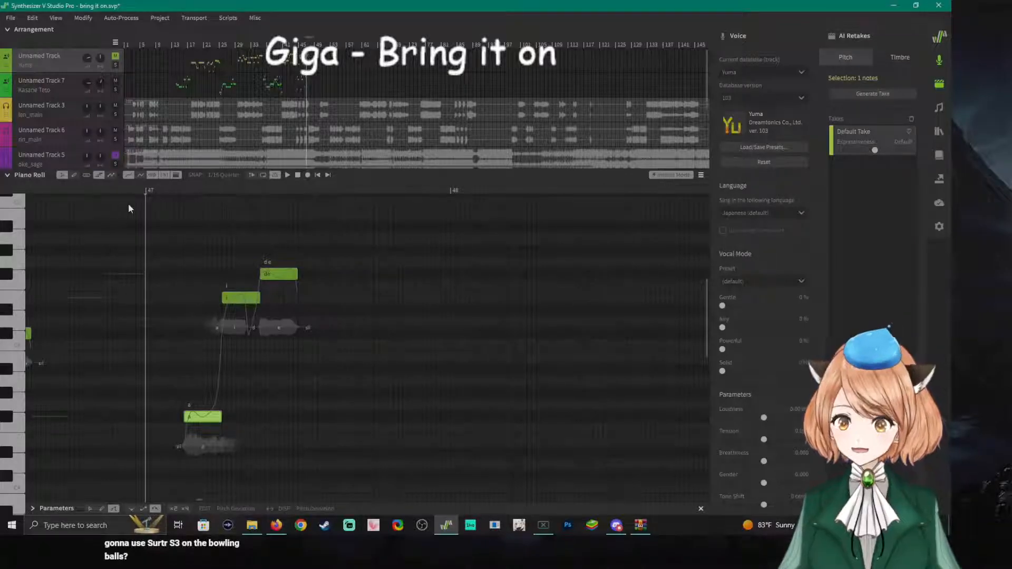
Play the passage from before bar 47, unmuting the Yuma track to check the "a i de" phrase against the original.
click(61, 188)
key(space)
key(space)
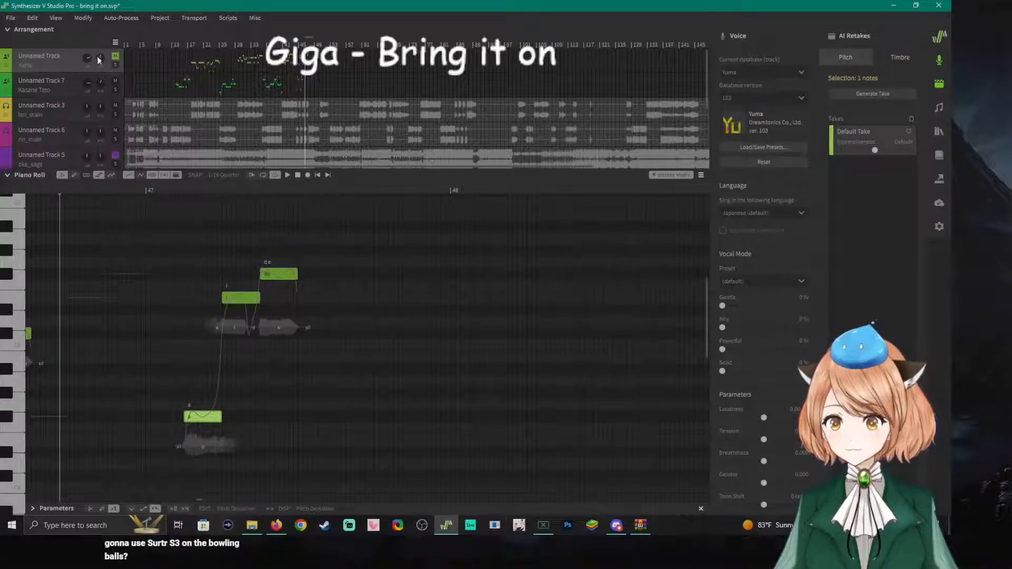
key(space)
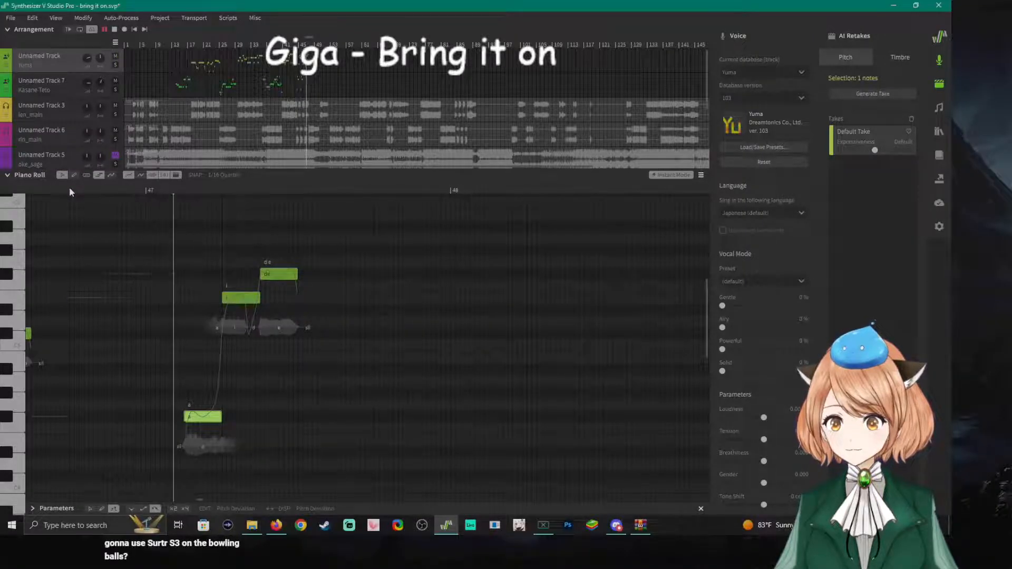
key(space)
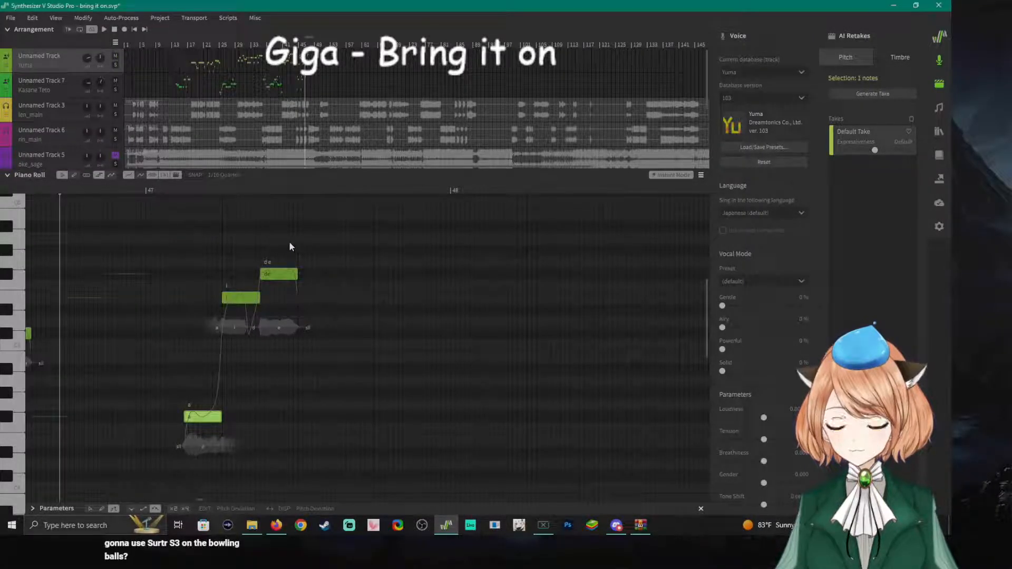
Listen to the original from the end of "de" in bar 47 and find the next pitch on the piano keys.
click(300, 193)
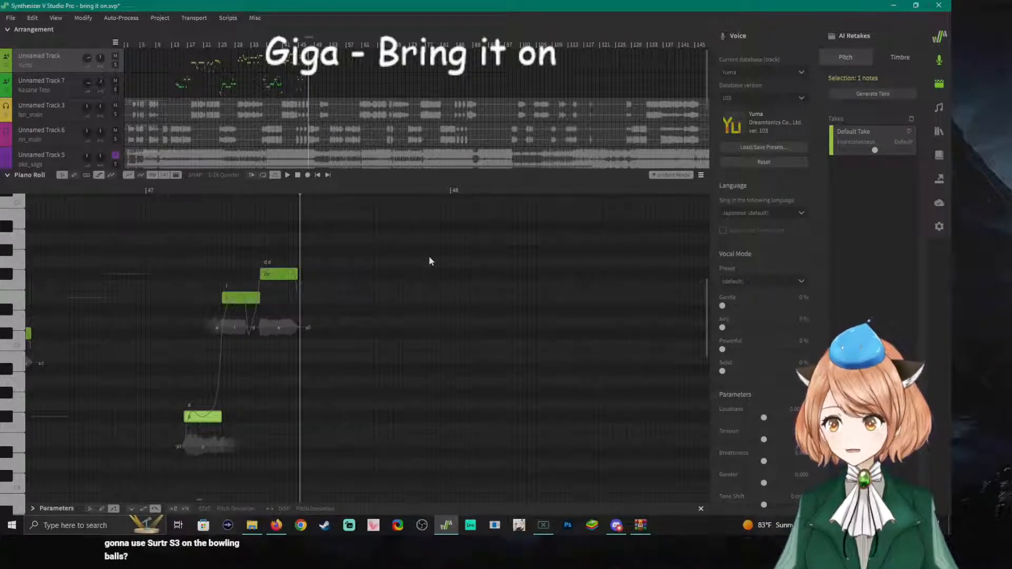
key(space)
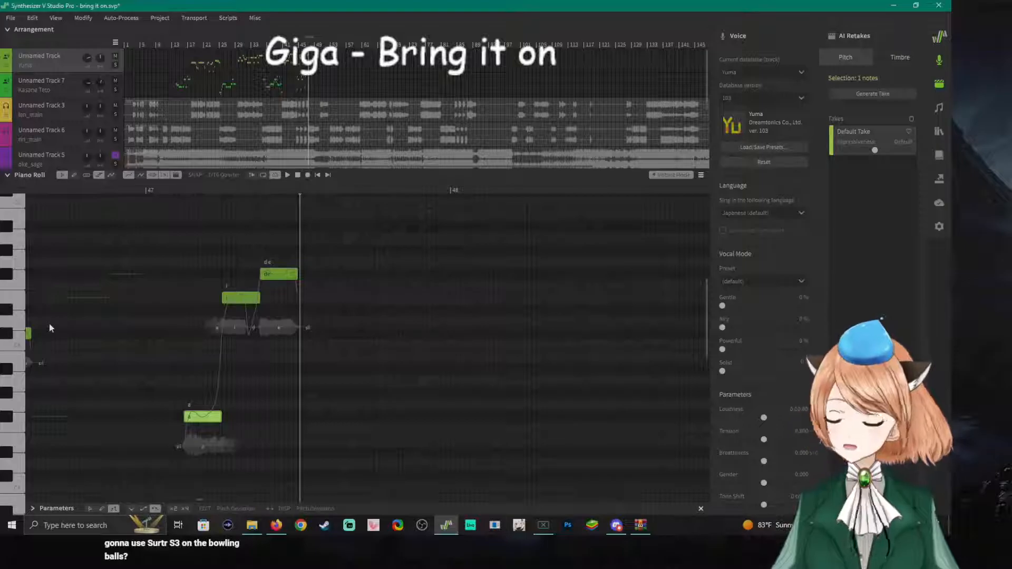
key(space)
key(space)
click(2, 311)
click(2, 296)
click(3, 295)
click(5, 288)
drag(7, 290, 6, 425)
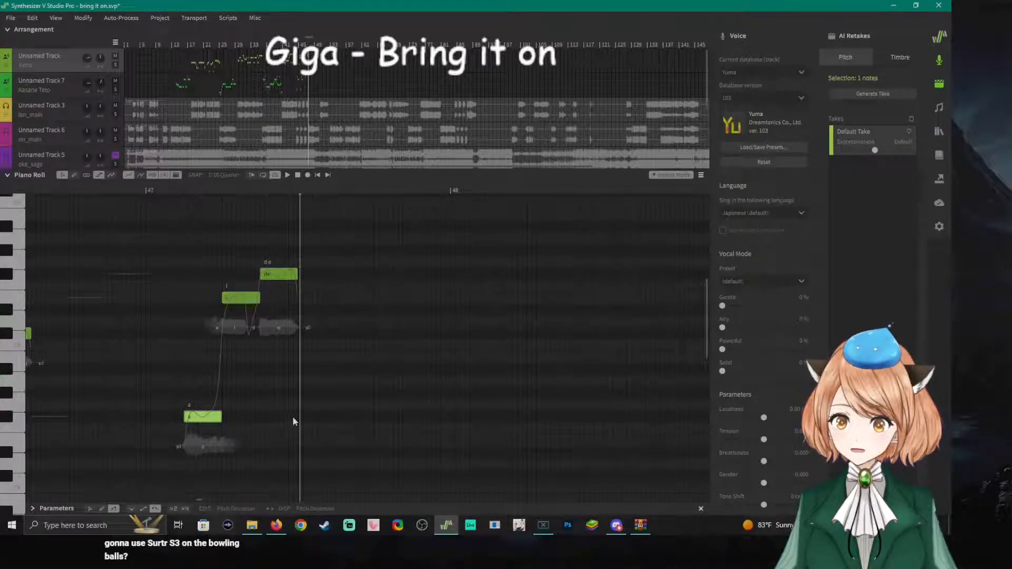
Add a half-beat note with the lyric "i" half a beat after "de", at the pitch of bar 47's low "a" note.
mouse_move(336, 417)
mouse_down()
mouse_move(413, 416)
mouse_move(375, 416)
mouse_up()
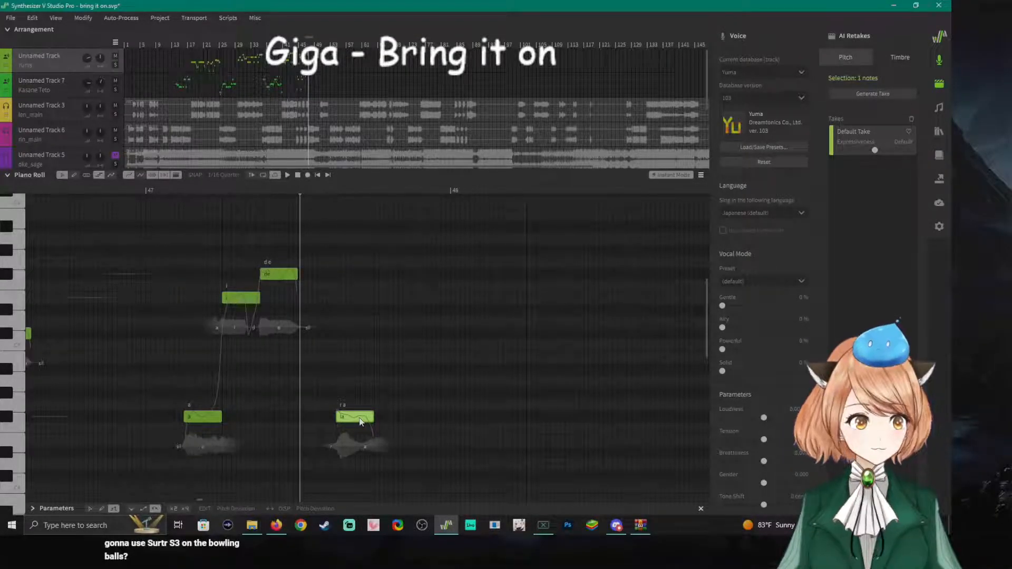
alt+click(360, 418)
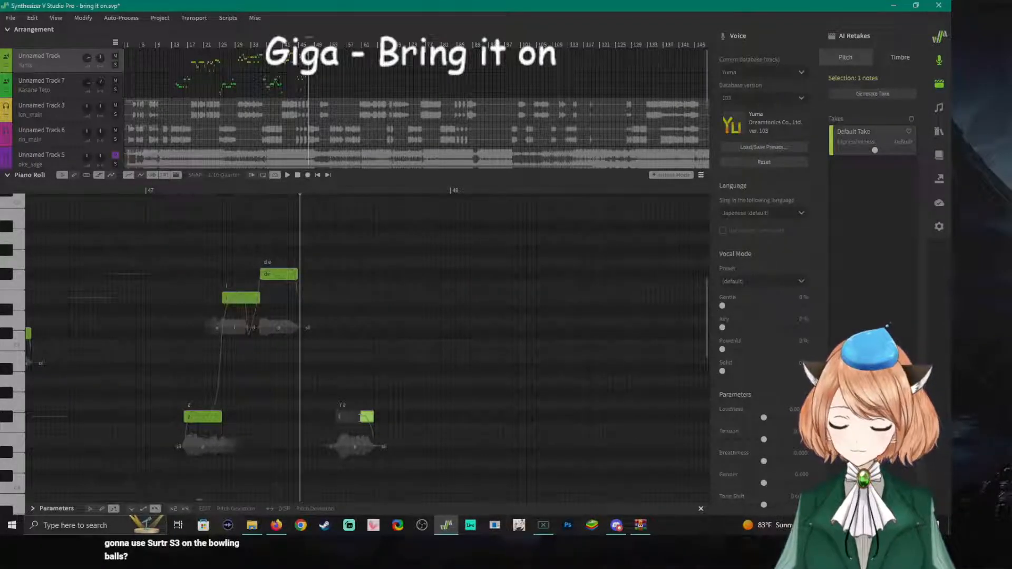
key(Return)
Add a half-beat note with the lyric "ki" directly after the low "i", at the pitch of bar 47's higher "i" note.
key(space)
key(space)
click(18, 404)
click(15, 426)
click(6, 414)
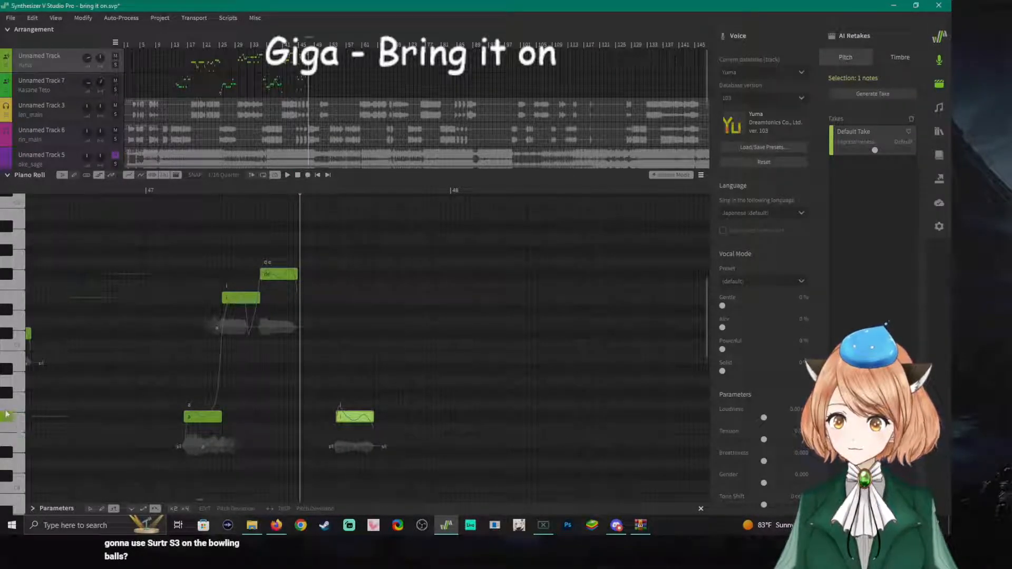
click(14, 302)
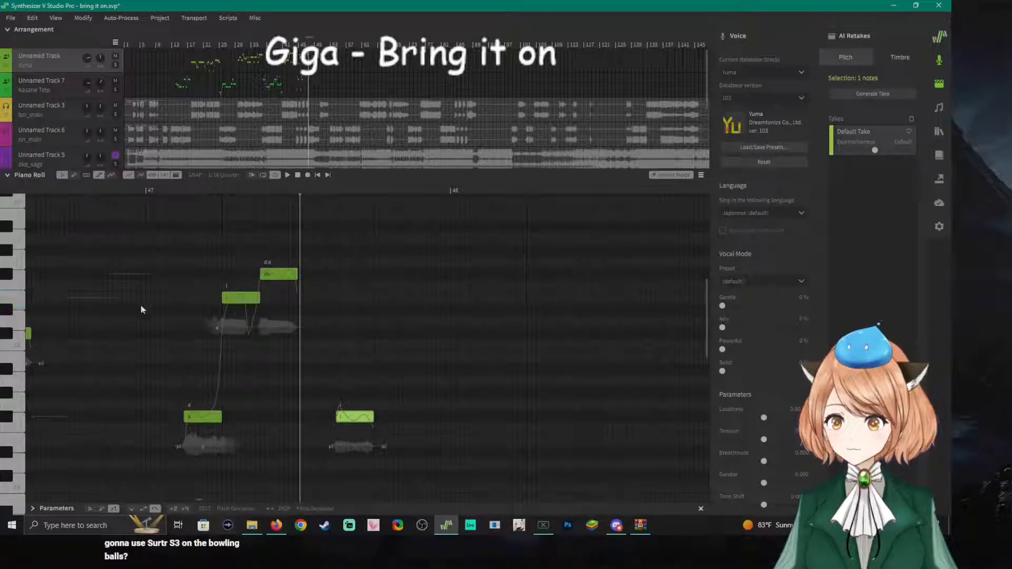
drag(376, 298, 450, 298)
double_click(391, 298)
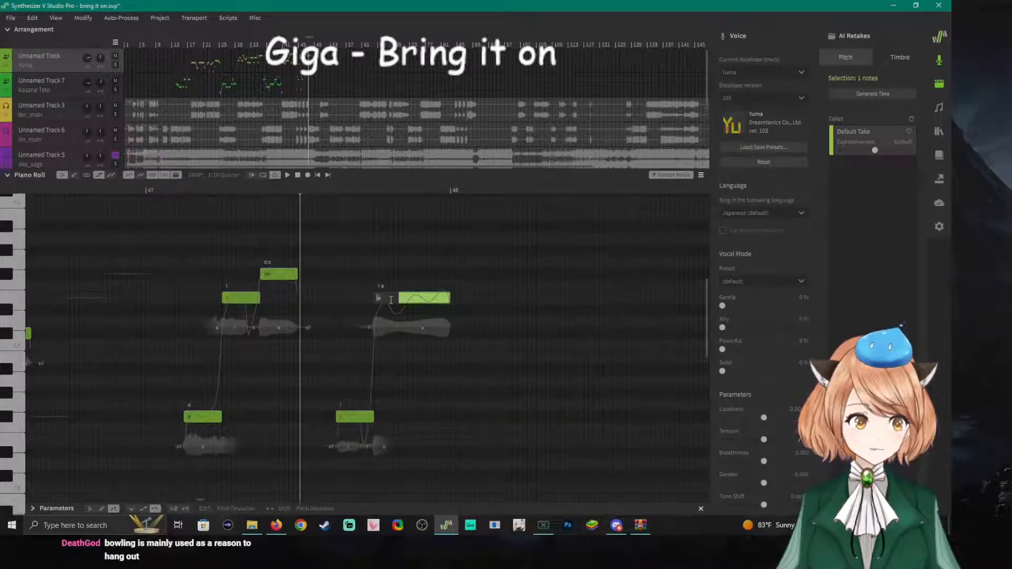
text(ki)
key(Return)
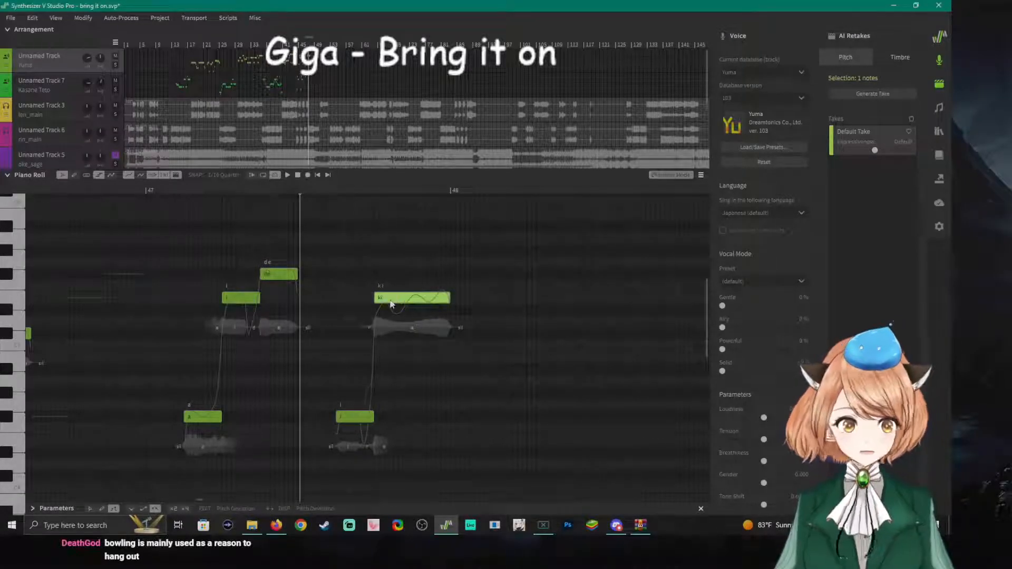
drag(450, 299, 410, 299)
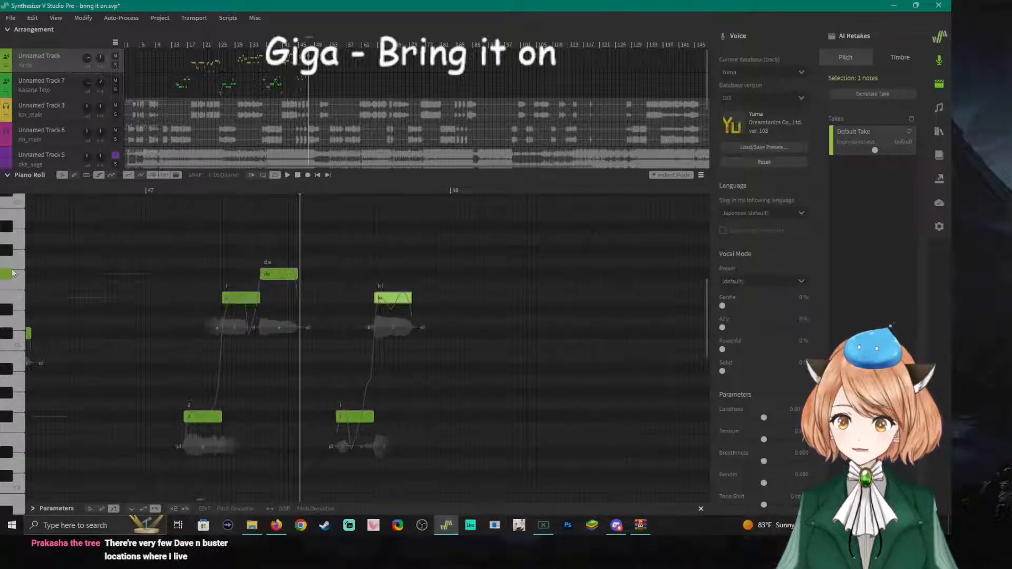
Add a half-beat note with the lyric "nu" directly after "ki", two semitones higher.
click(411, 275)
double_click(410, 275)
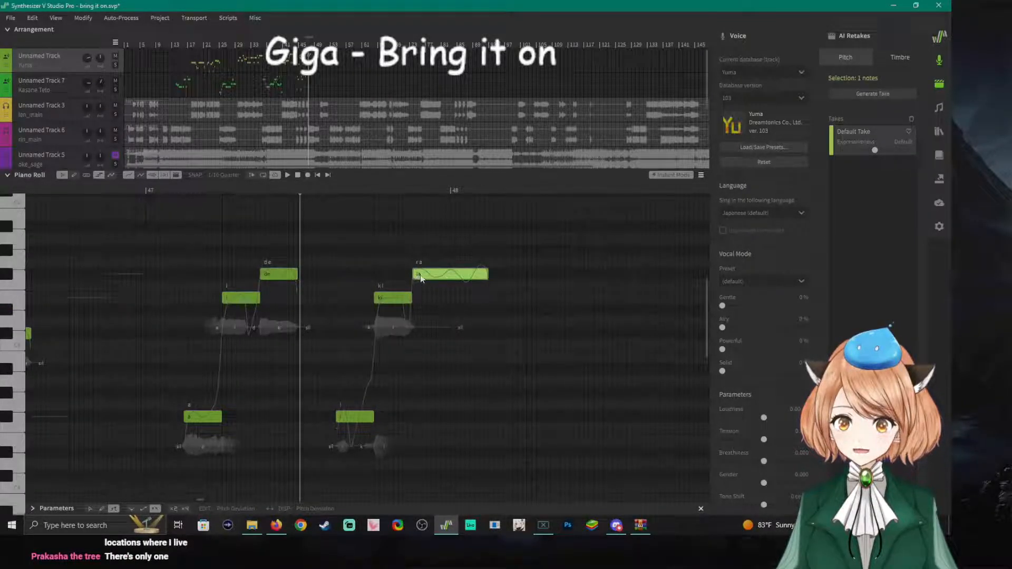
double_click(420, 274)
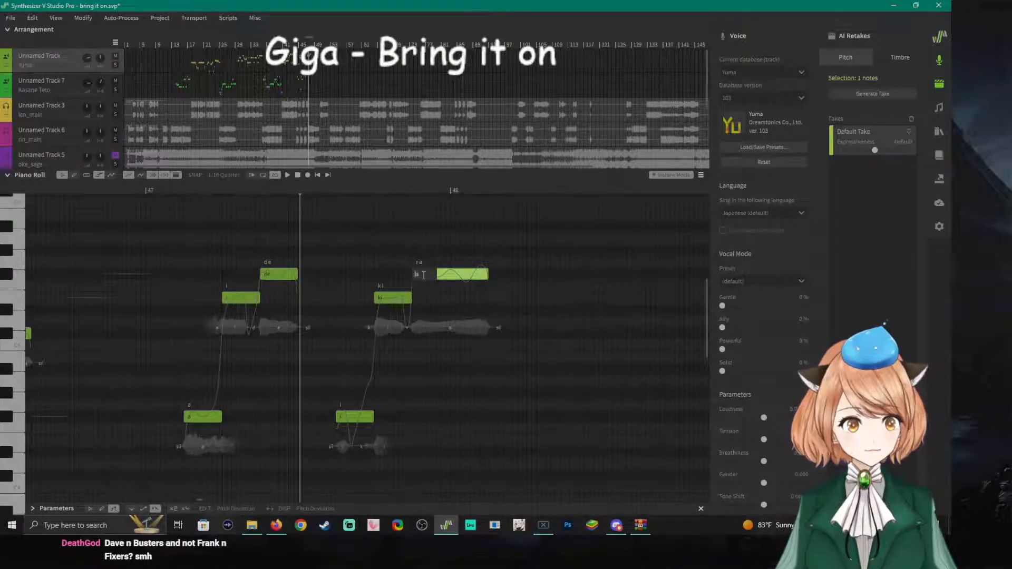
text(nu)
key(Return)
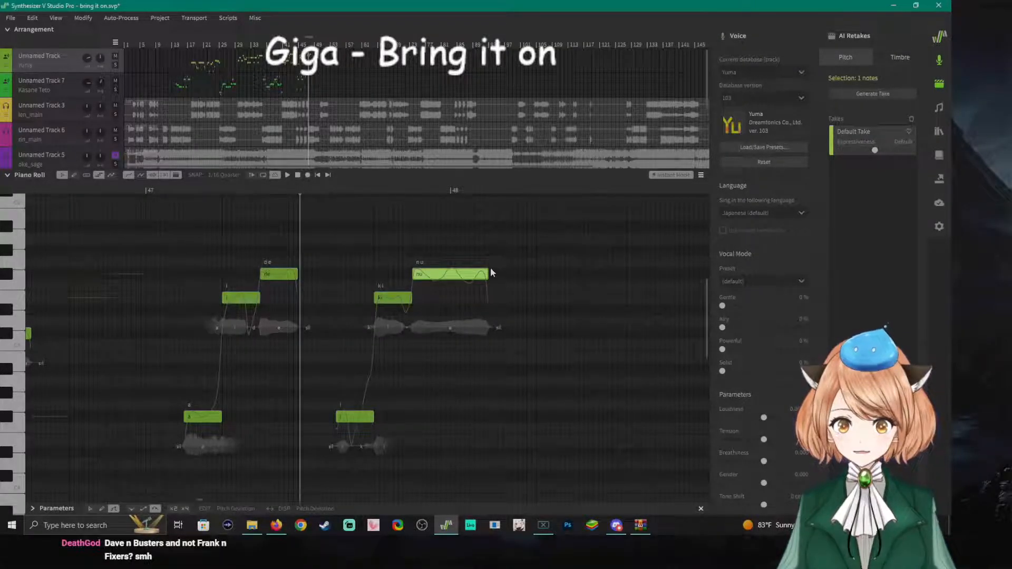
drag(487, 273, 449, 273)
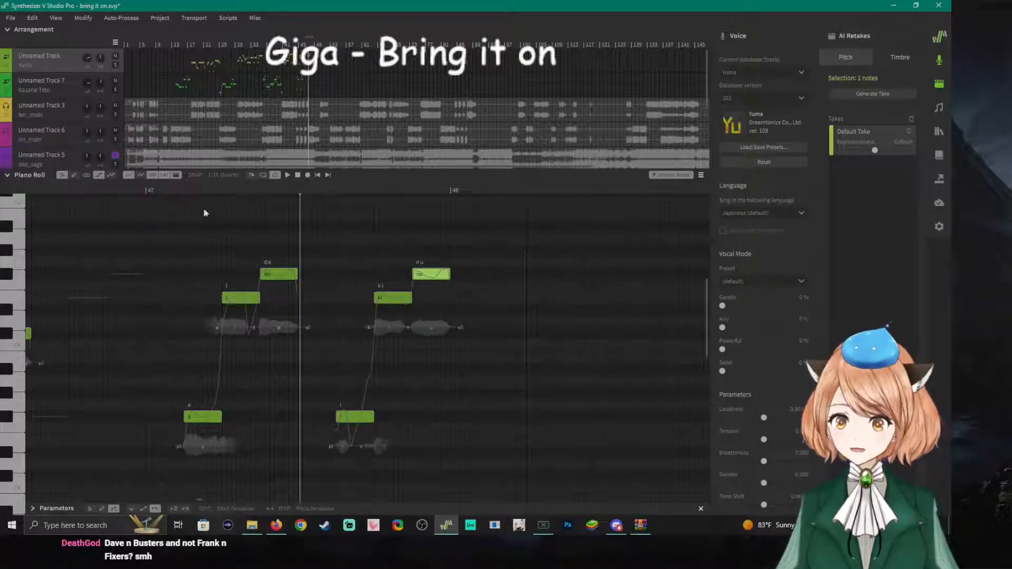
Play the passage from the start of bar 47 to check the Yuma phrases against the original.
click(156, 191)
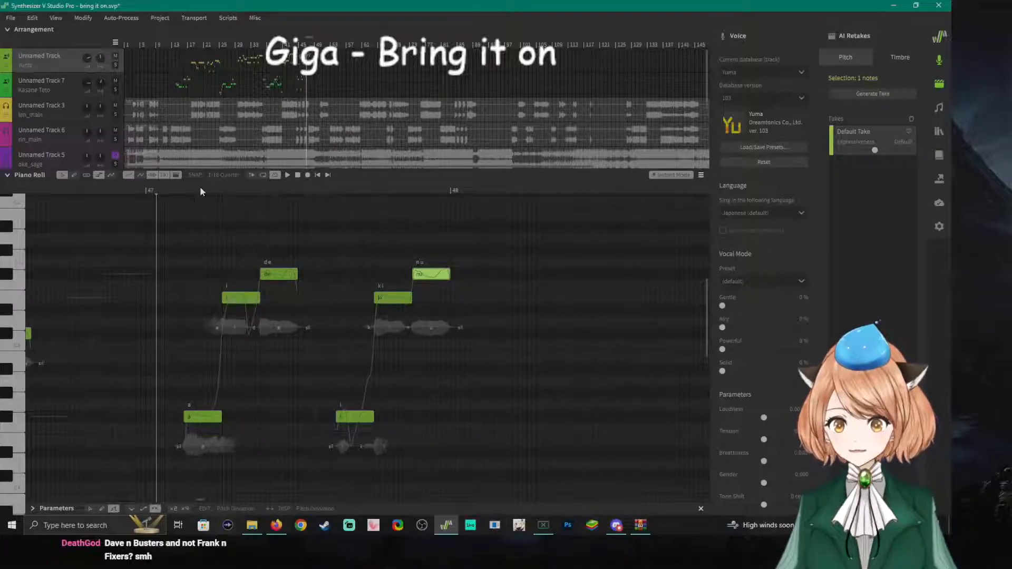
click(145, 190)
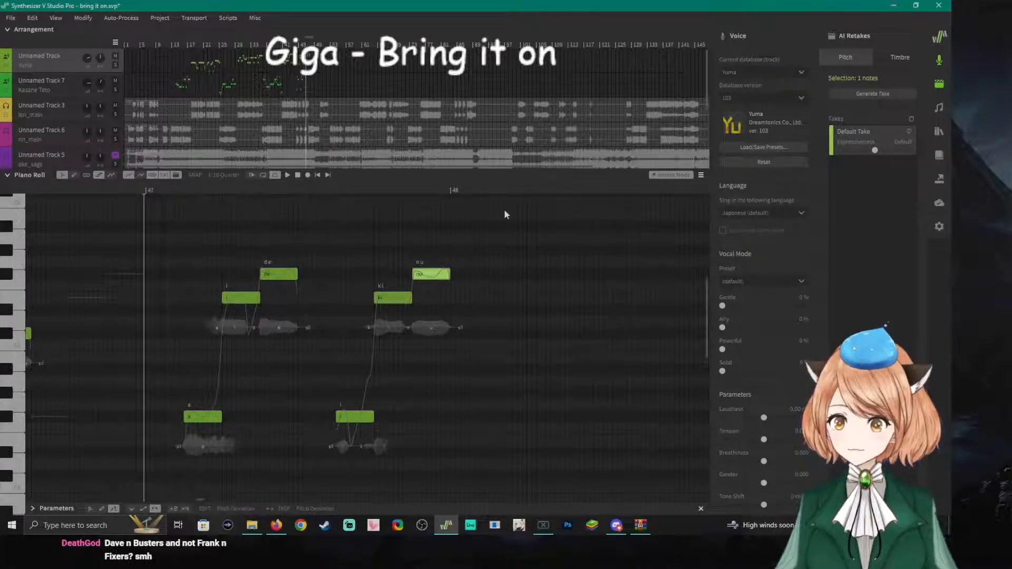
key(space)
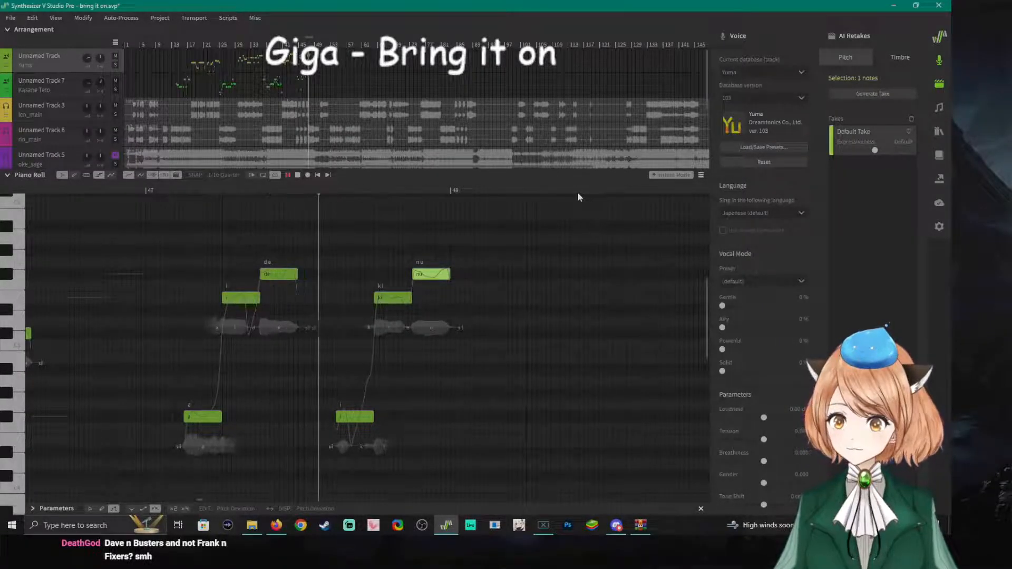
key(space)
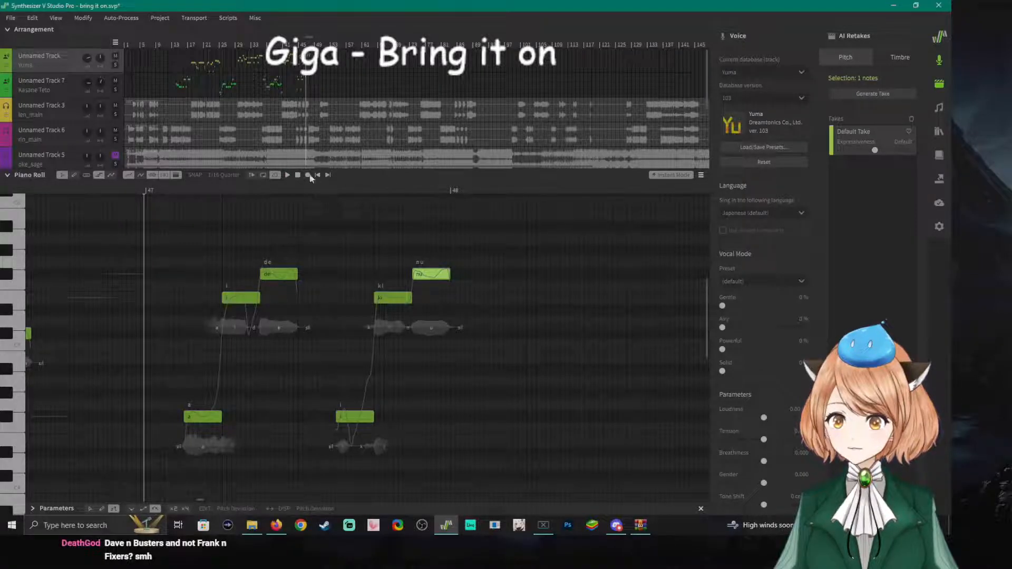
Copy the "i ki nu" notes from the Yuma track to the same position on the Kasane Teto track.
drag(348, 239, 461, 471)
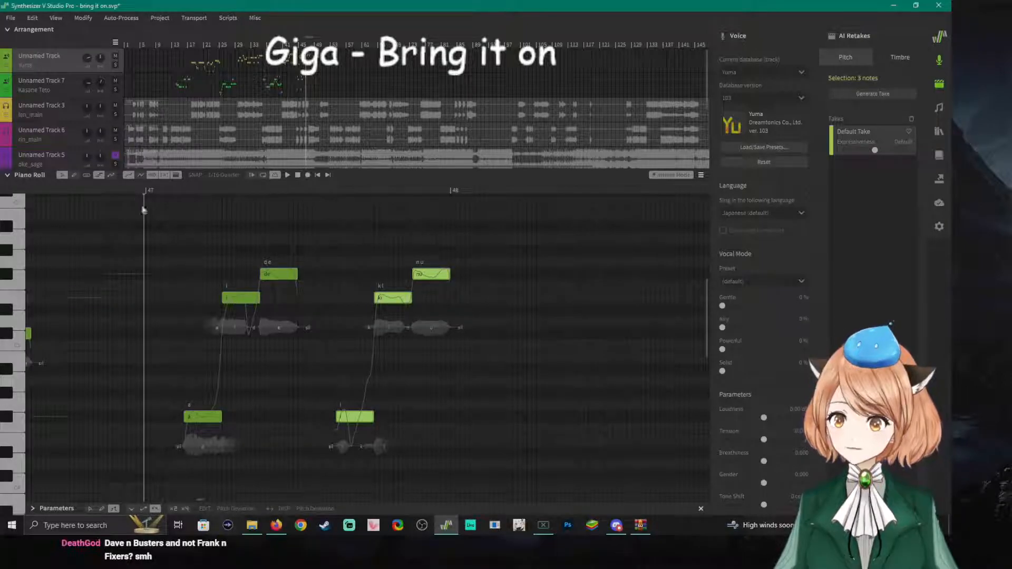
click(338, 189)
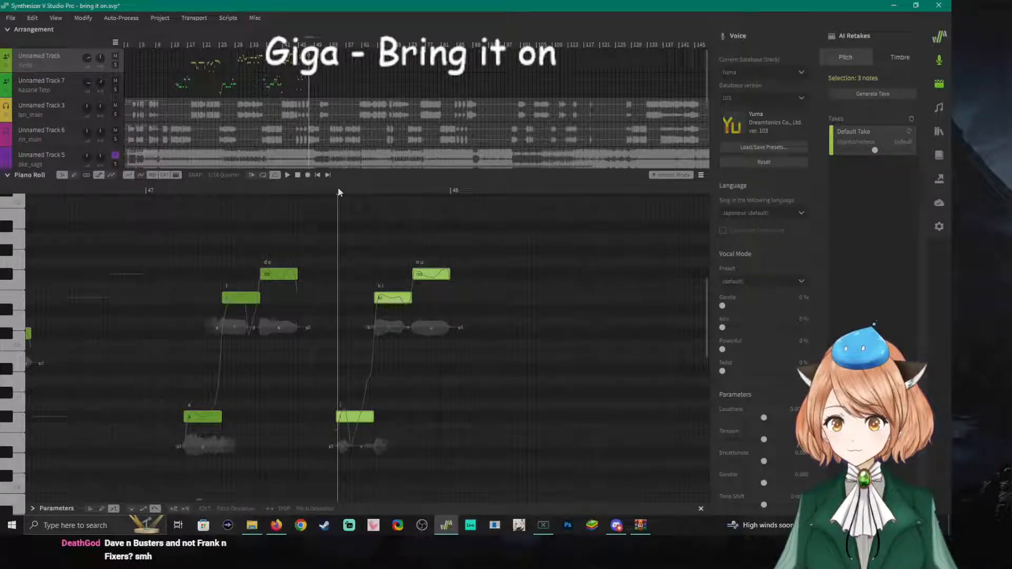
click(58, 84)
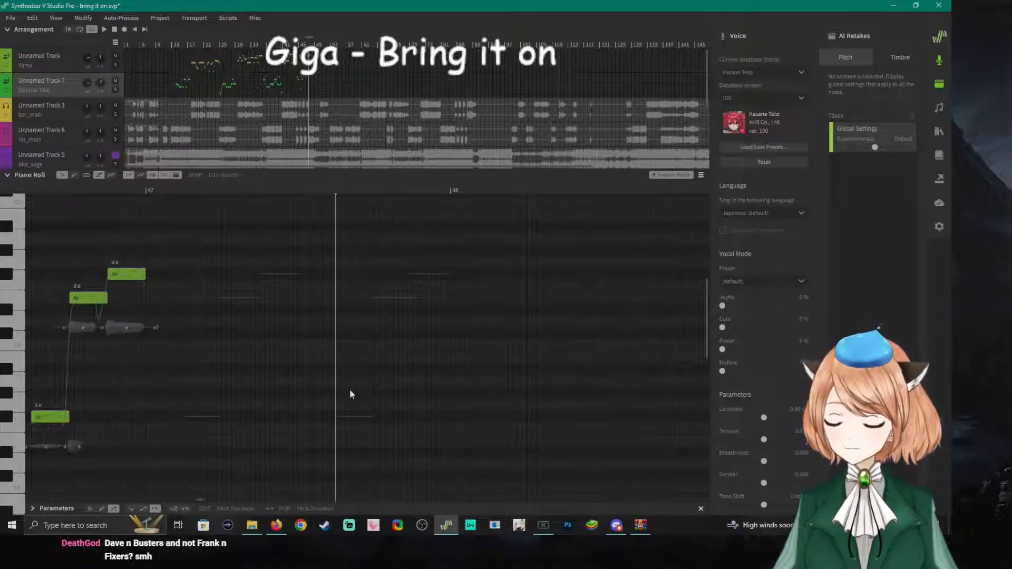
click(353, 416)
key(ctrl+v)
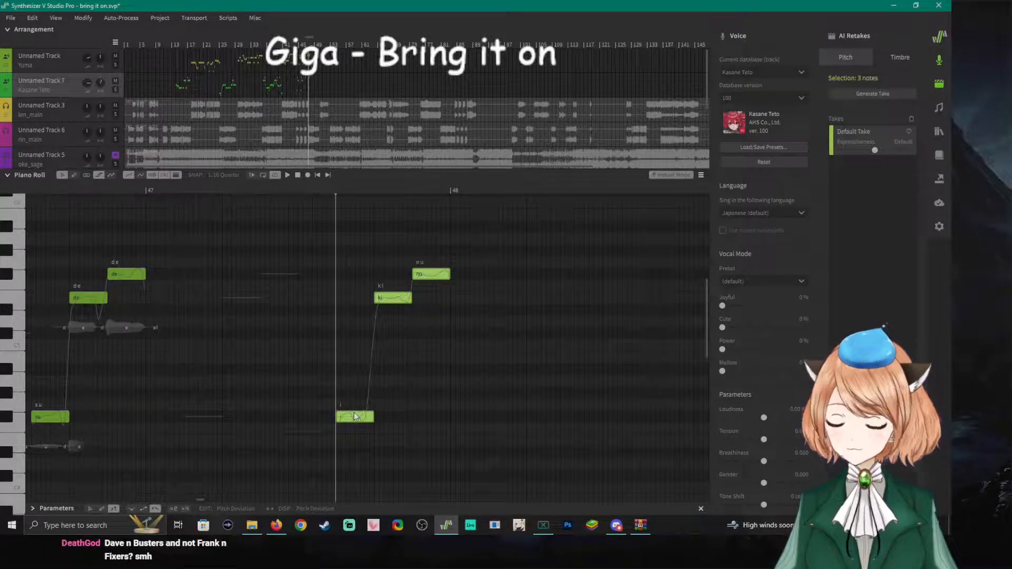
Delete the three "i ki nu" notes from the Yuma track.
click(77, 63)
drag(340, 221, 446, 467)
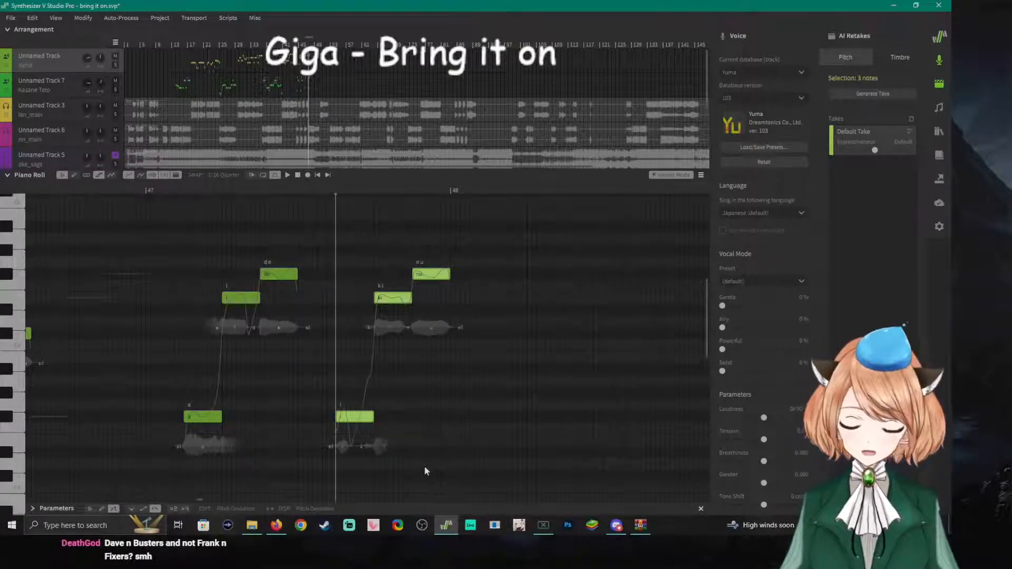
key(Delete)
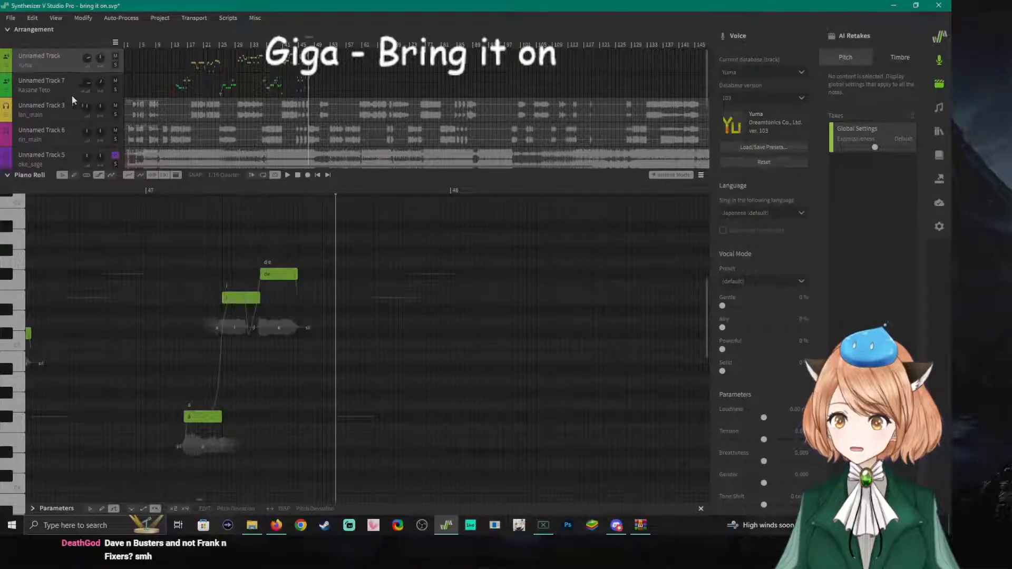
Open the Kasane Teto track and play from just before bar 47 to check the "i ki nu" phrase.
click(59, 89)
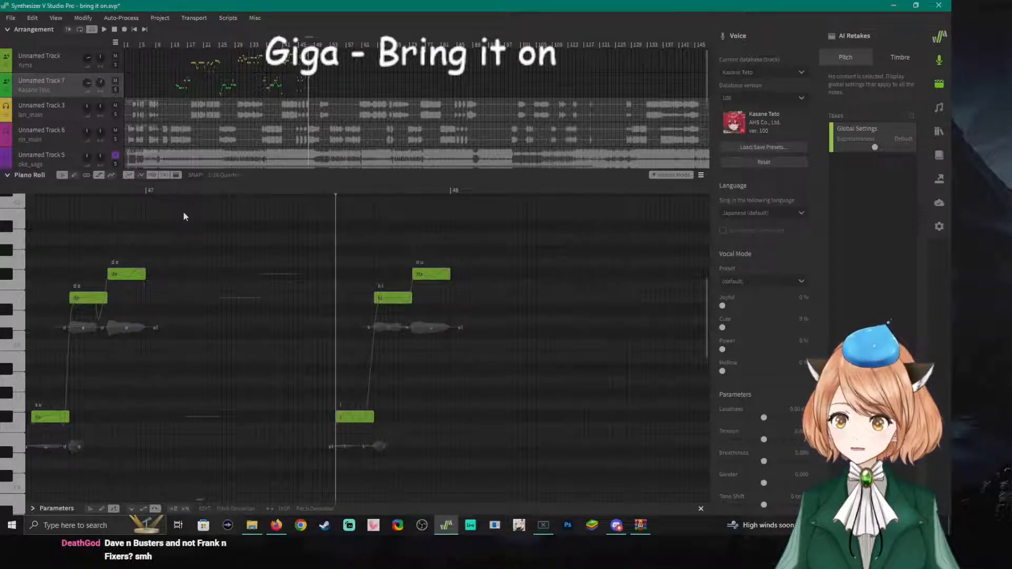
click(114, 190)
key(space)
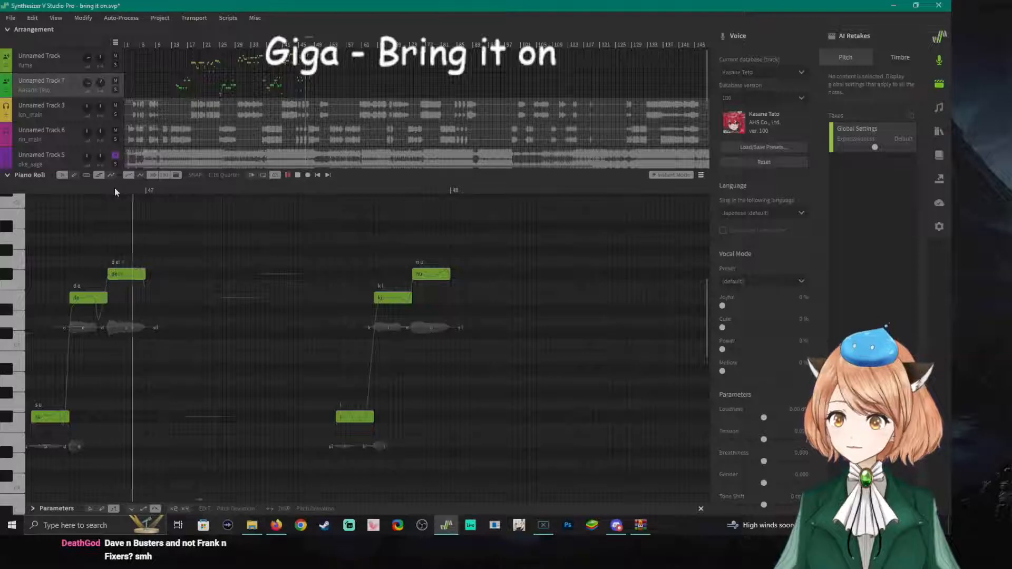
key(space)
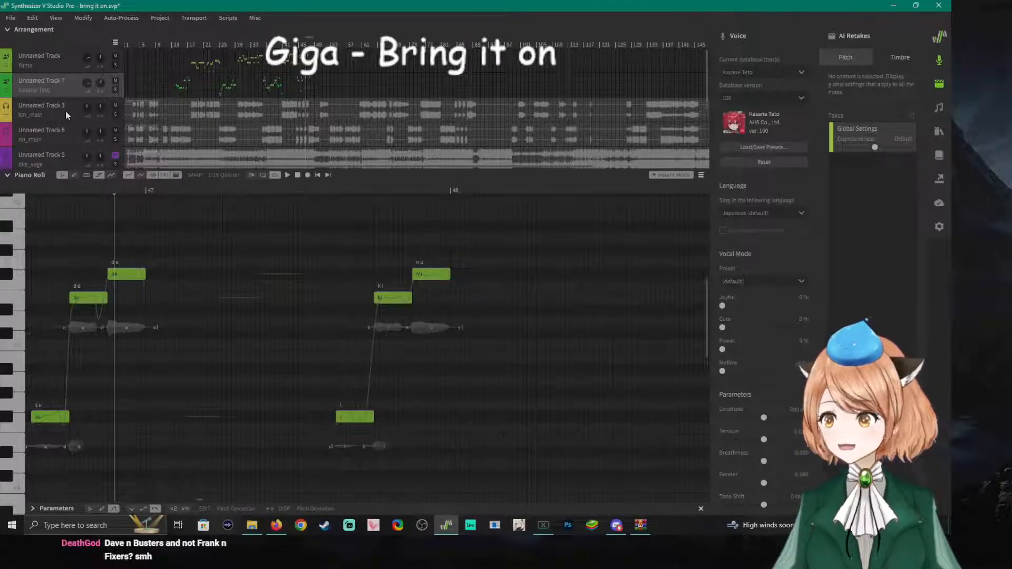
key(space)
click(298, 215)
key(space)
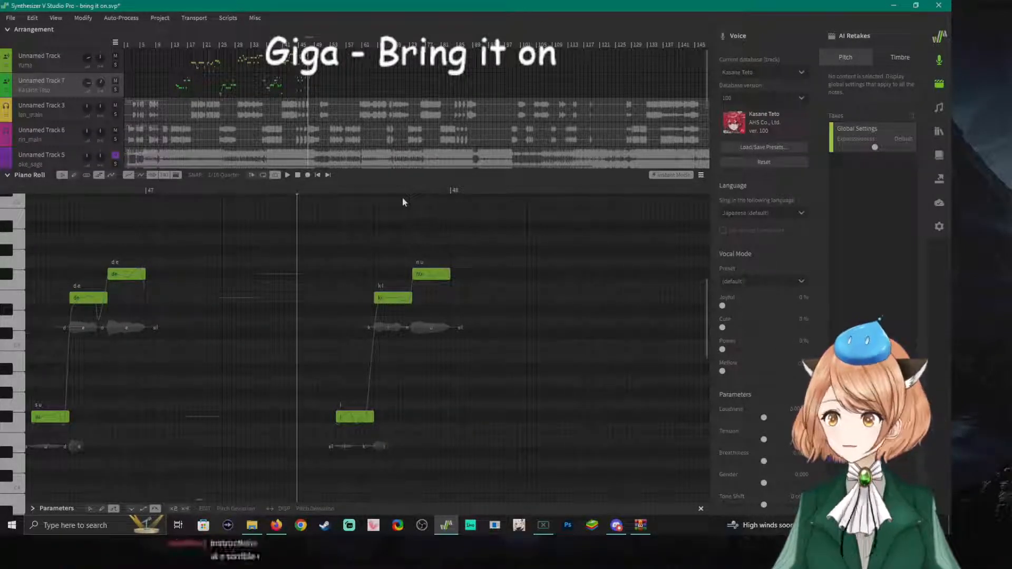
click(374, 194)
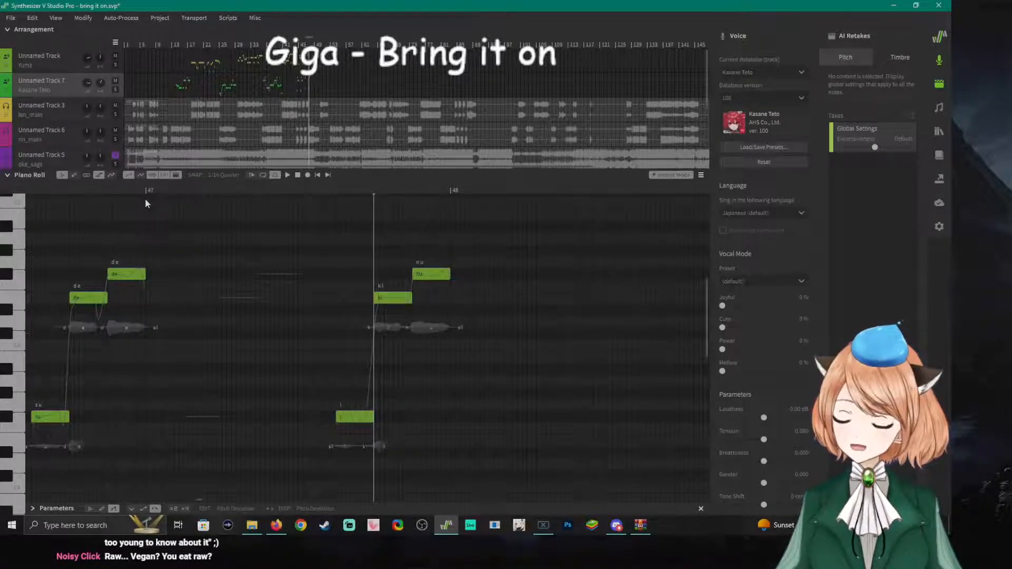
Play from before bar 46 past the start of bar 48 to check the alternating Kasane Teto and Yuma phrases together.
scroll(143, 354, down, 2)
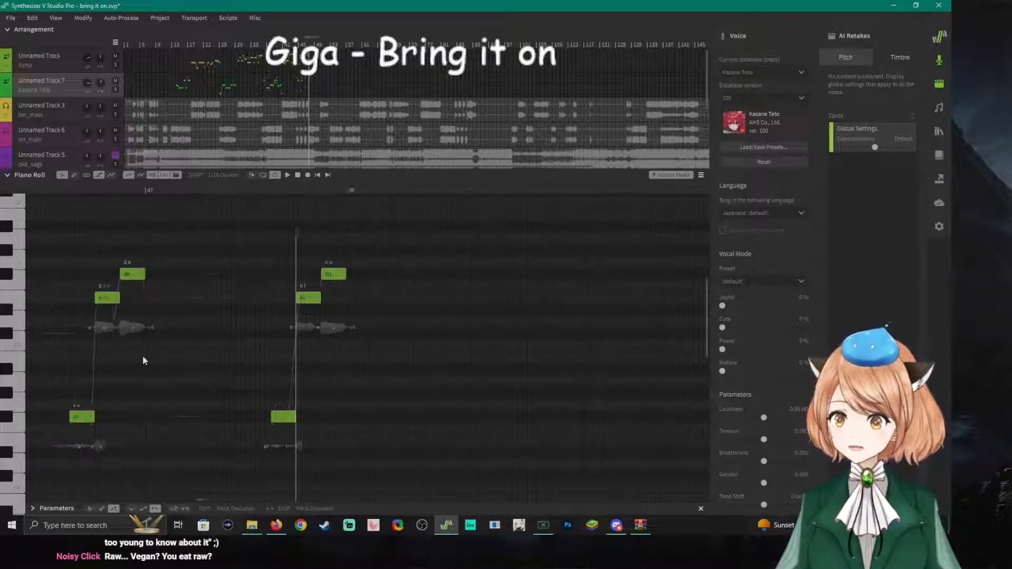
scroll(142, 356, down, 1)
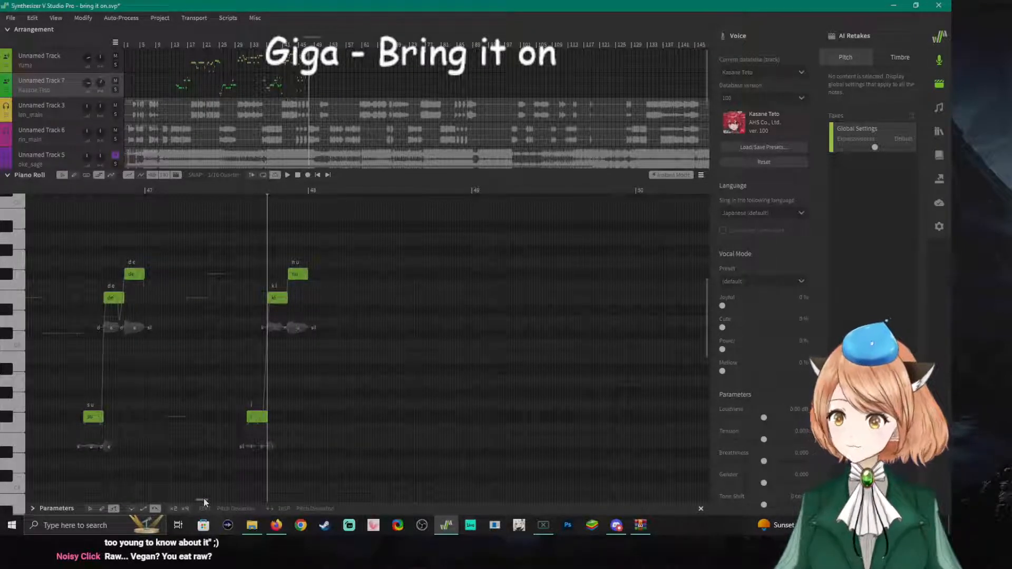
scroll(204, 497, left, 3)
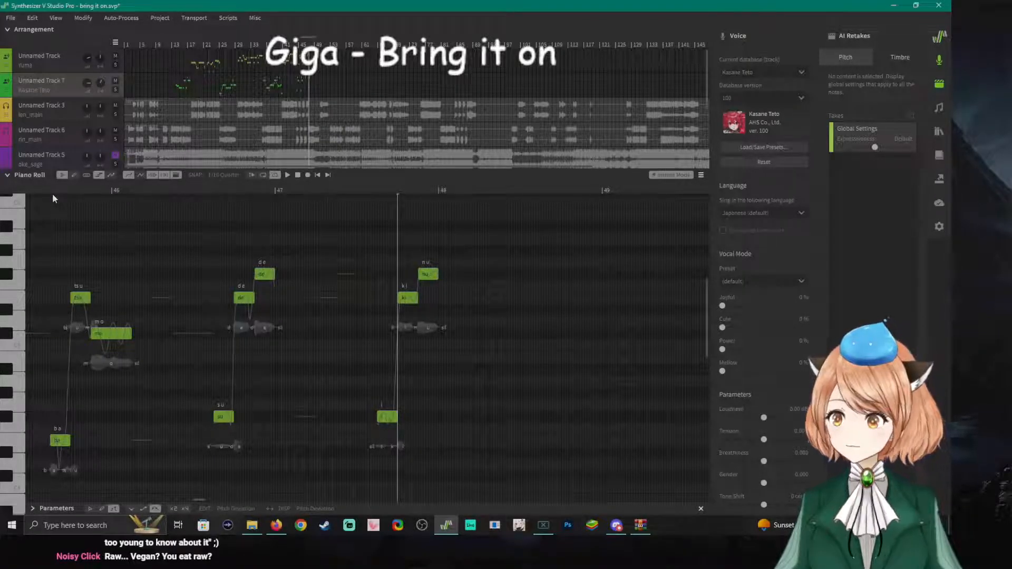
click(37, 187)
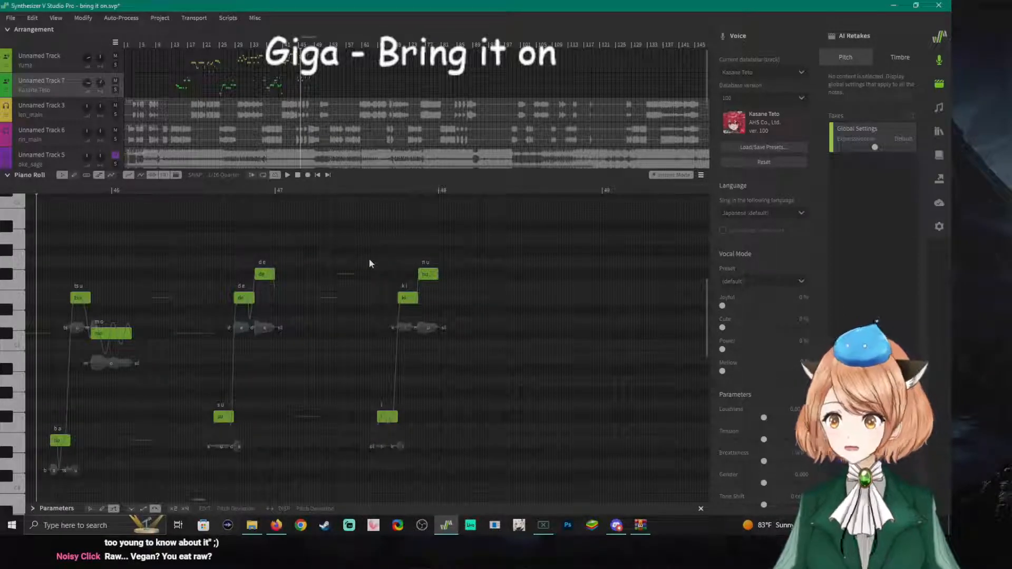
key(space)
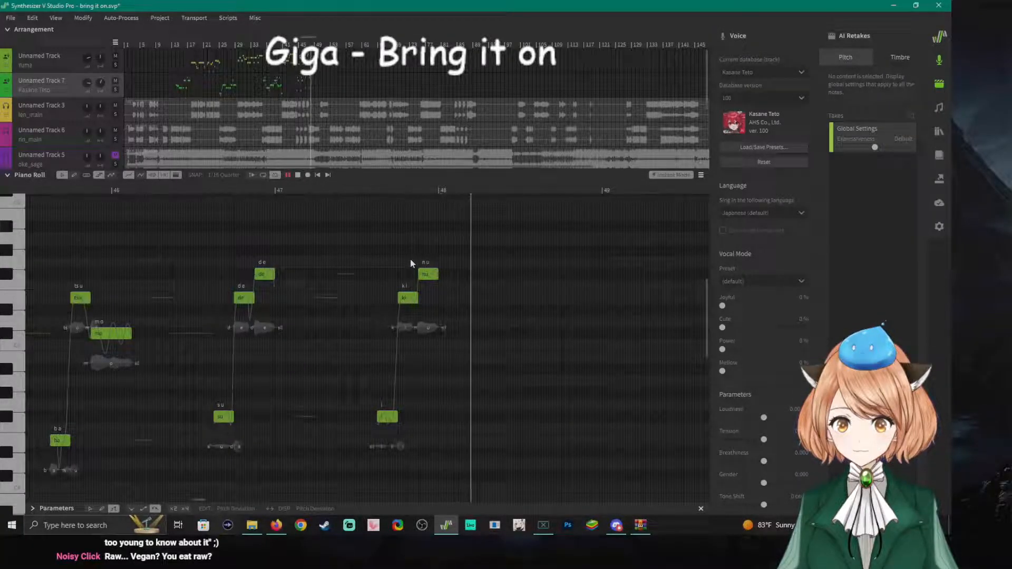
key(space)
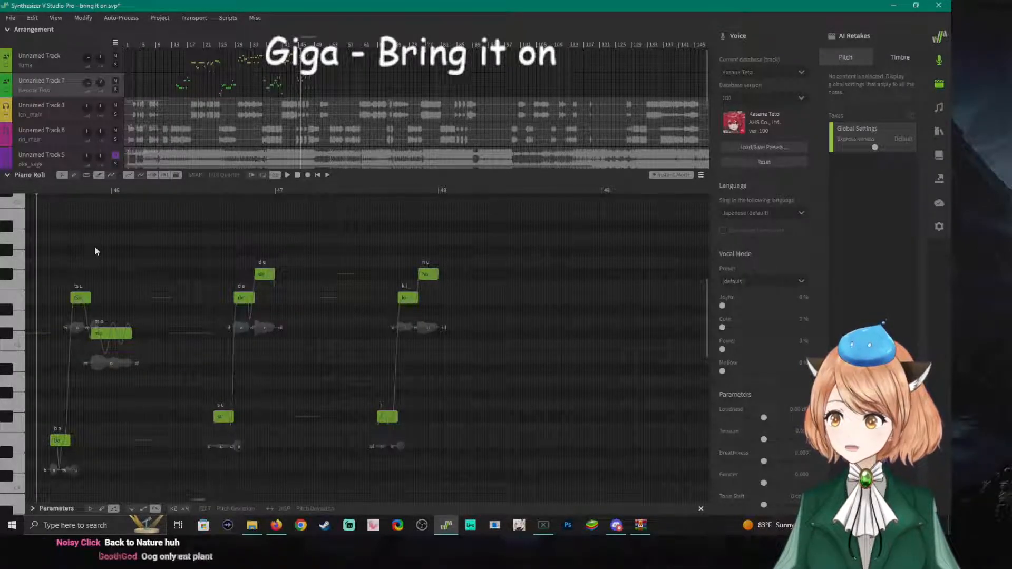
Play the song around bar 48 on the Kasane Teto track to hear how the "i ki nu" phrase continues.
click(436, 190)
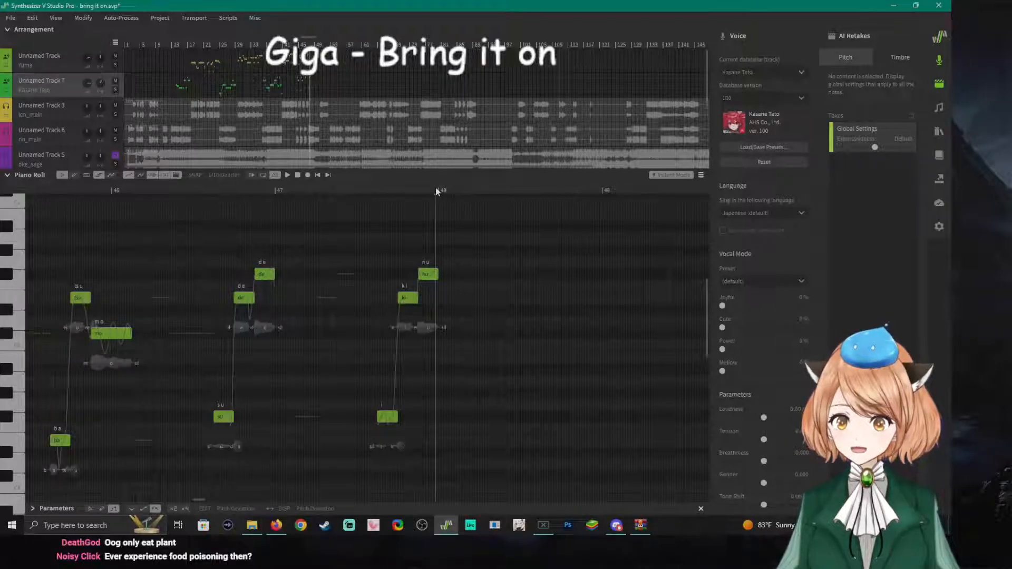
key(space)
key(space)
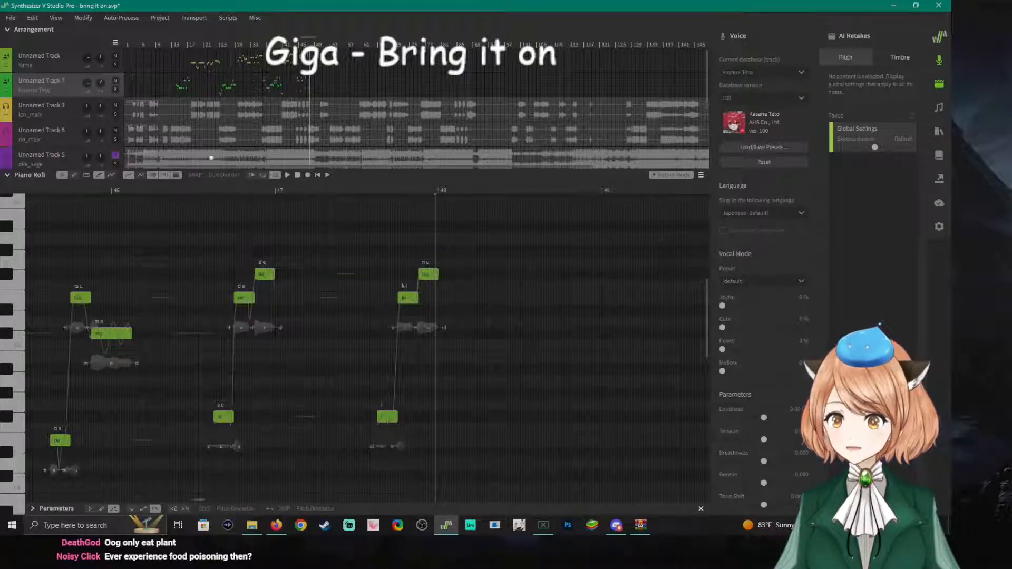
scroll(472, 329, up, 2)
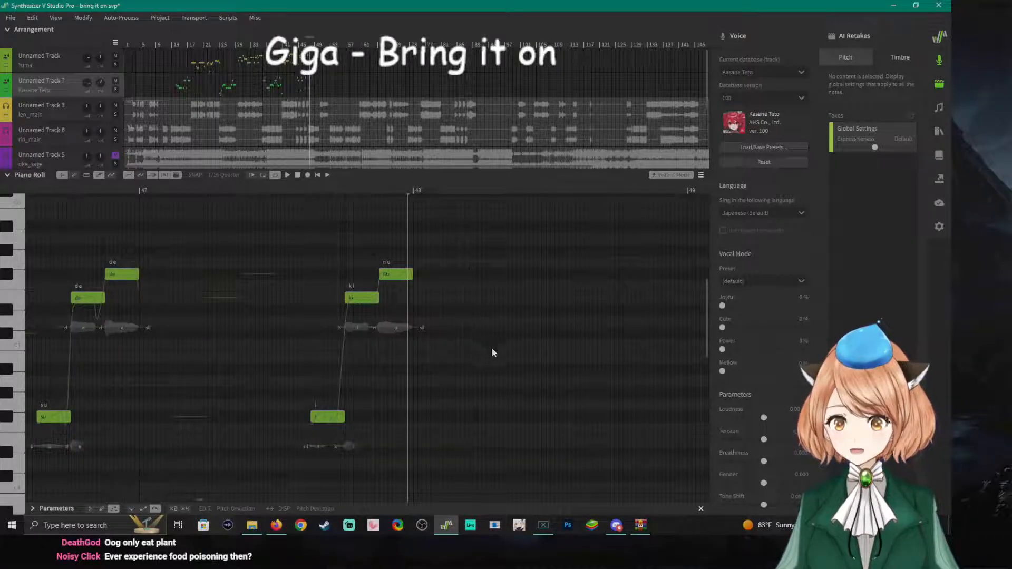
scroll(514, 362, down, 1)
scroll(514, 361, up, 1)
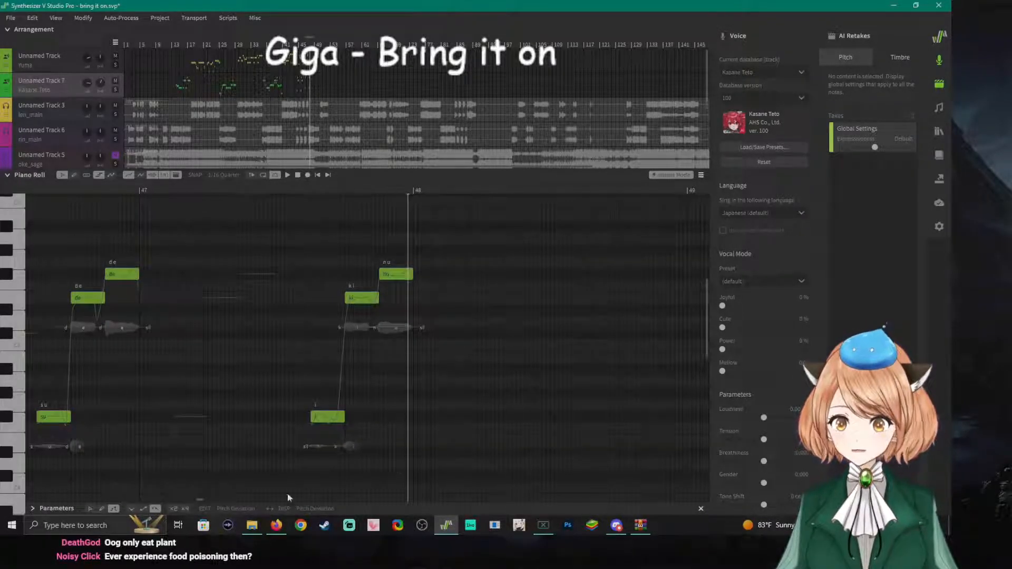
drag(198, 498, 201, 501)
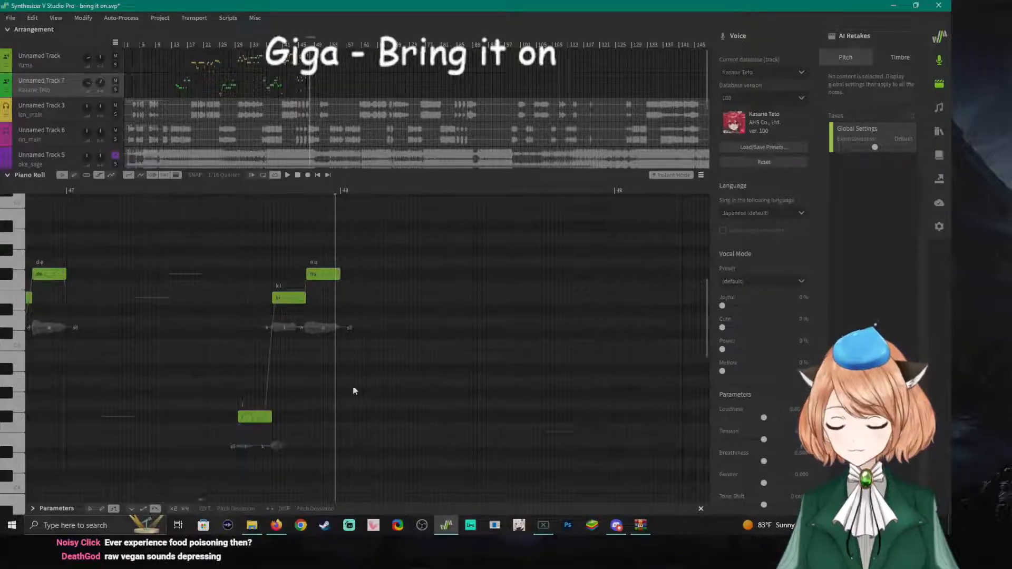
click(196, 190)
key(space)
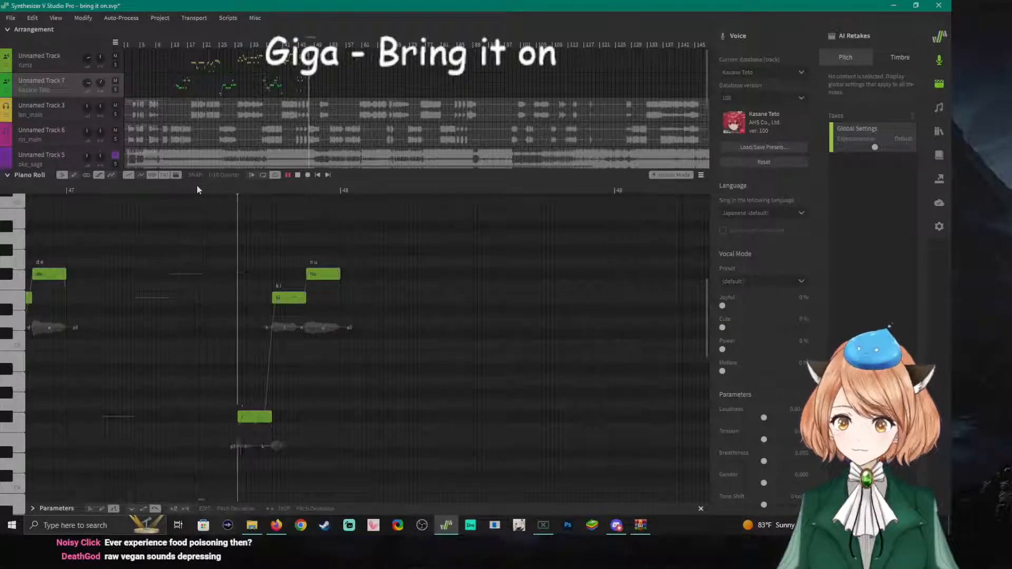
key(space)
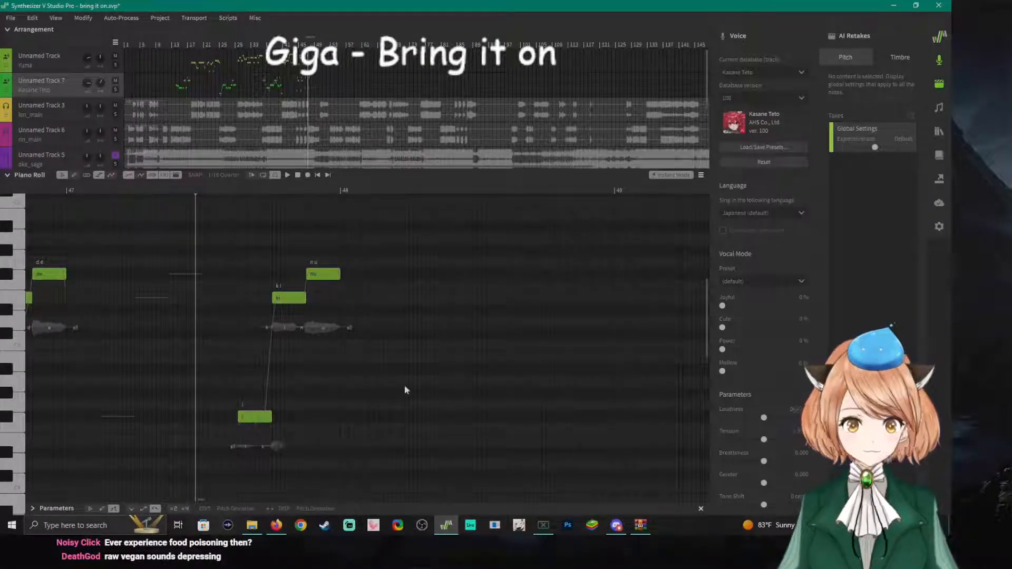
Sound out the pitch and add a quarter-note "te" at the start of bar 48, level with the "ki" note.
click(11, 278)
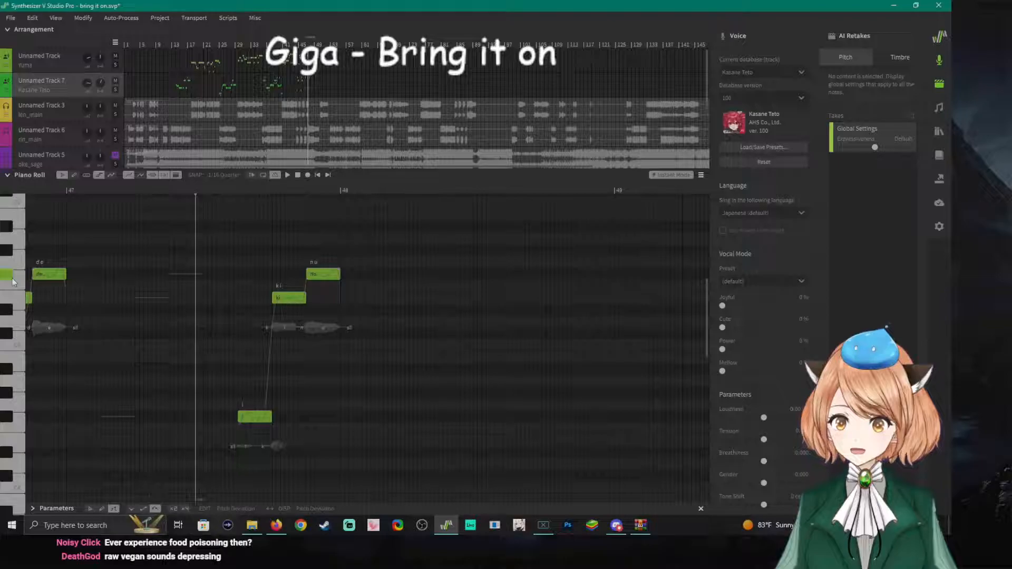
click(18, 284)
click(18, 297)
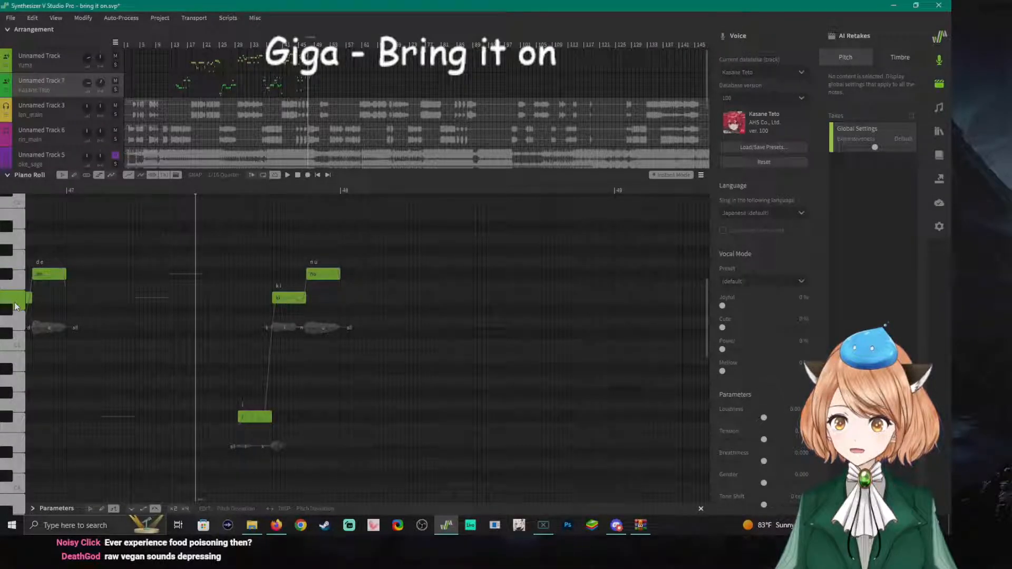
drag(341, 297, 406, 298)
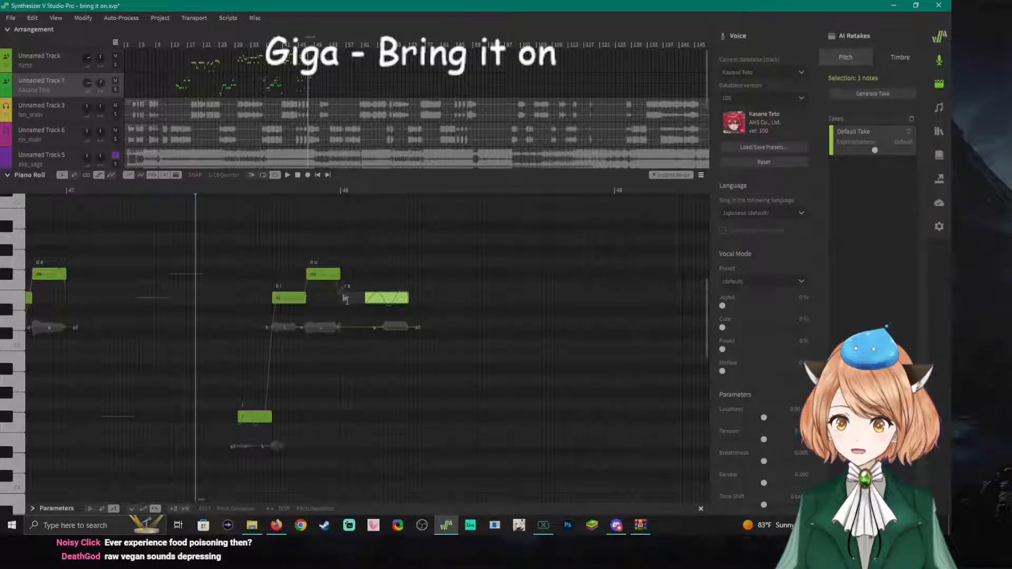
text(te)
key(Return)
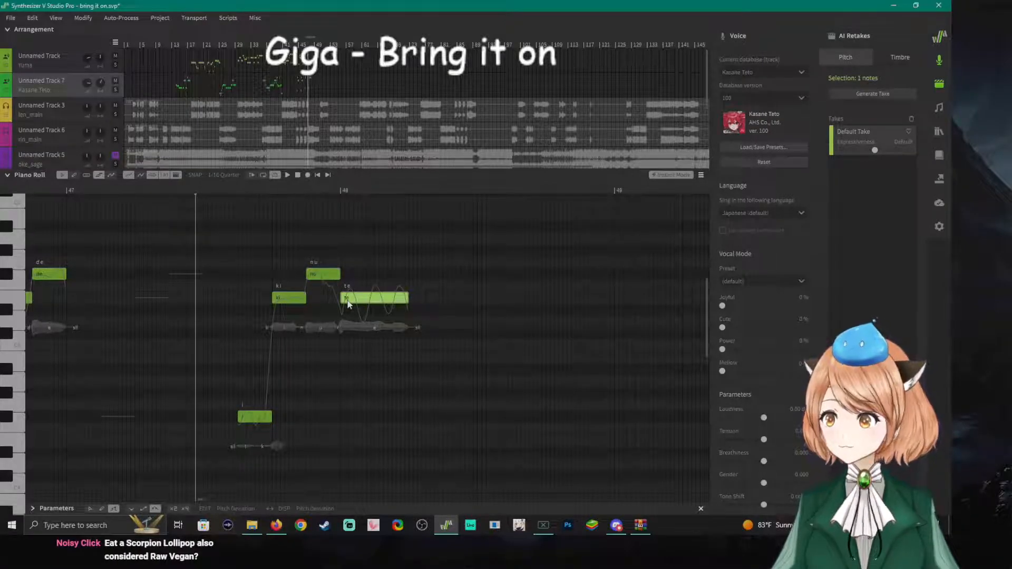
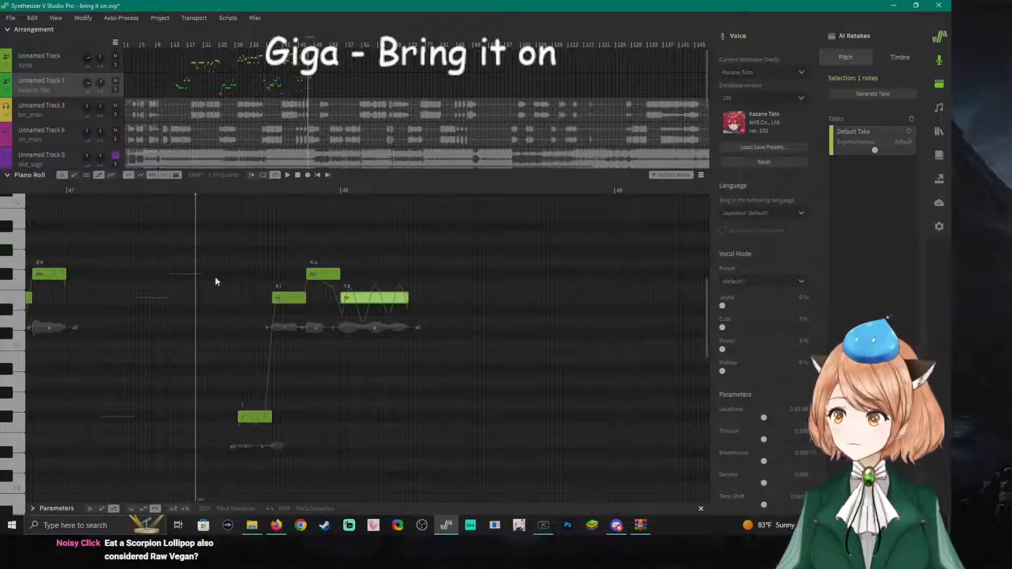
Play from bar 47 through the new note and change its lyric to "tte".
click(69, 185)
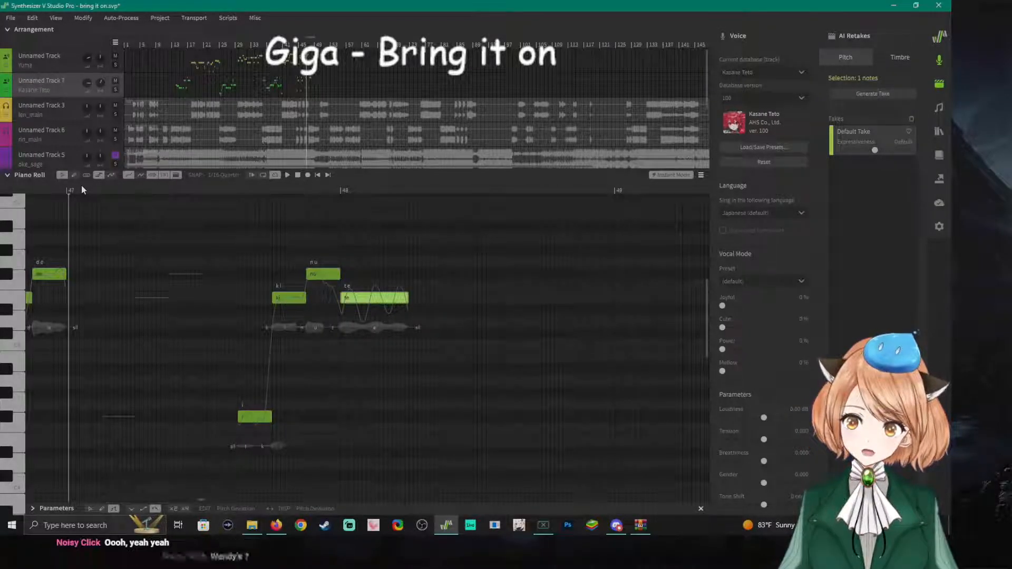
key(space)
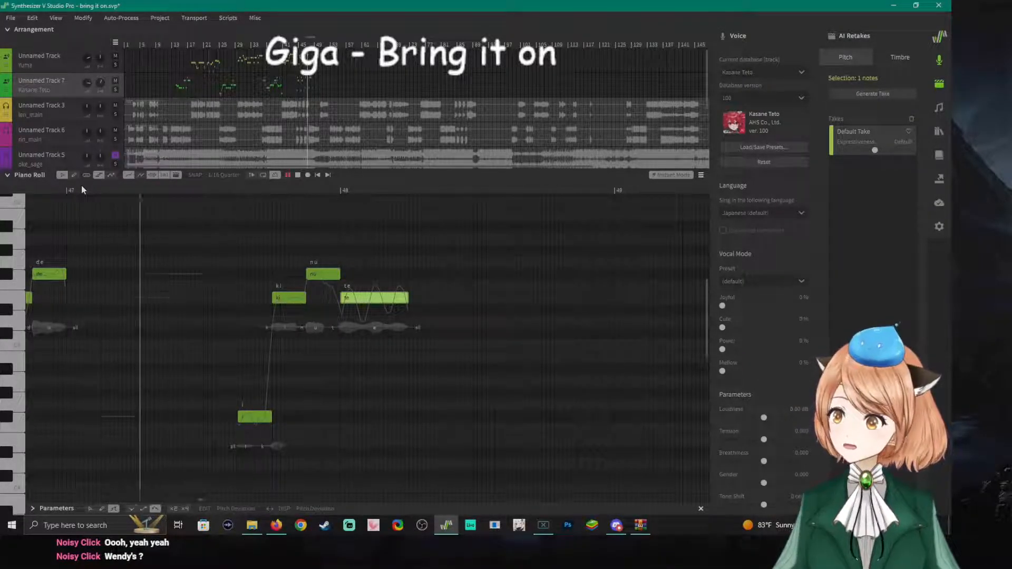
key(space)
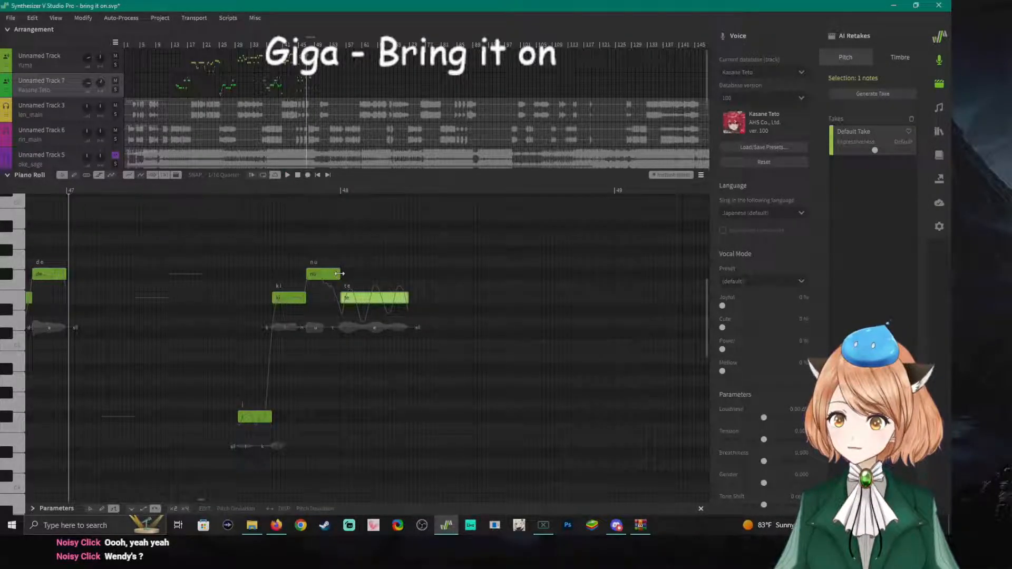
double_click(347, 297)
text(tte)
key(Return)
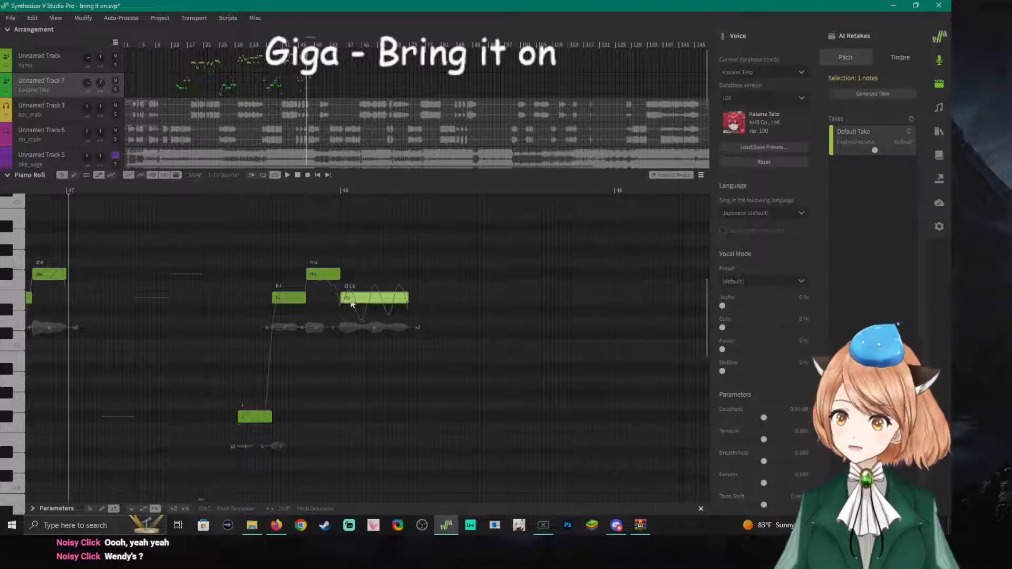
Replay the phrase and lengthen the "nu" note past the start of bar 48, shortening the start of "tte".
click(131, 187)
key(space)
key(space)
drag(339, 274, 372, 274)
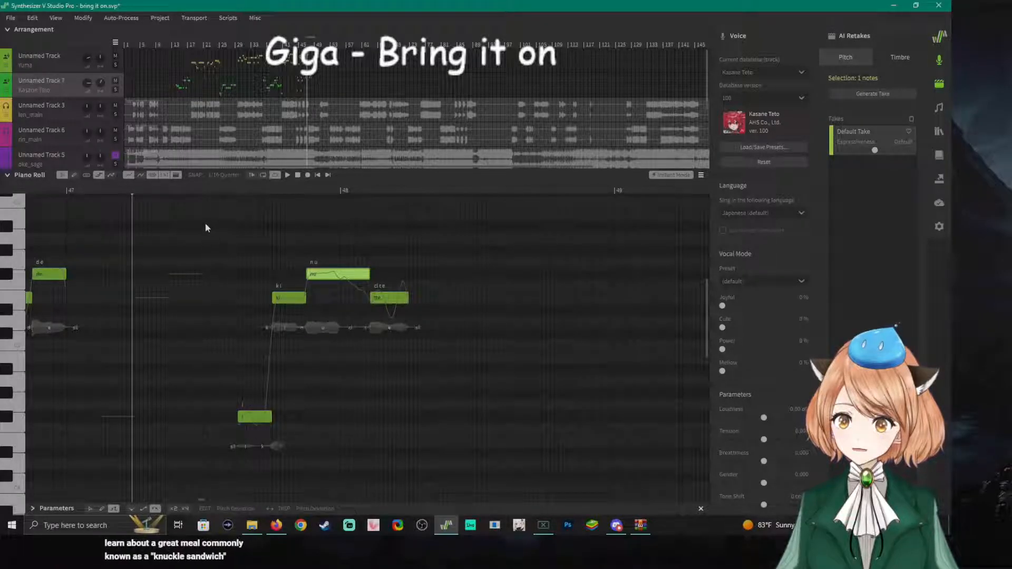
Play the "i ki nu tte" phrase twice from within bar 47 to check the note timing.
key(space)
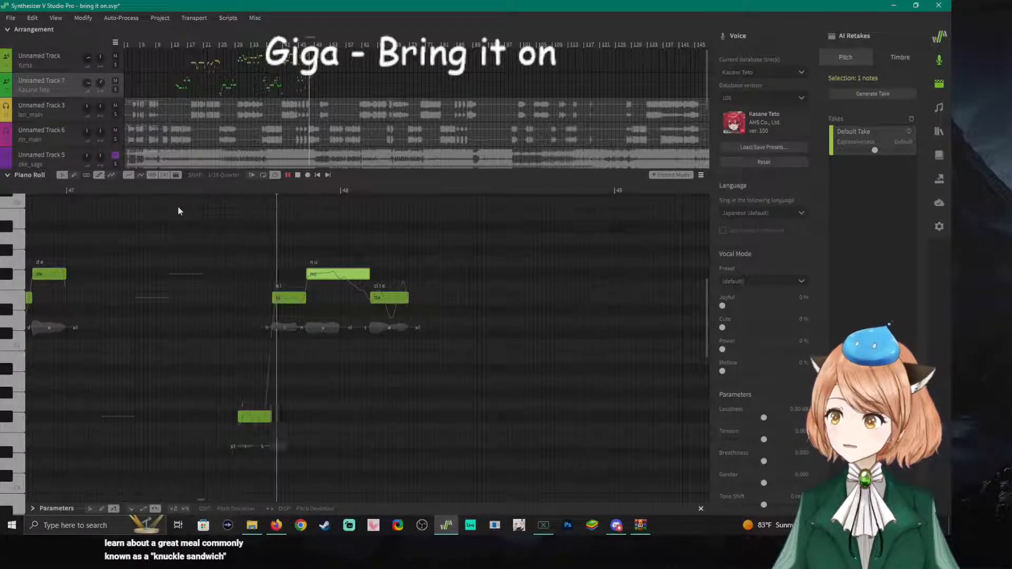
key(space)
key(space)
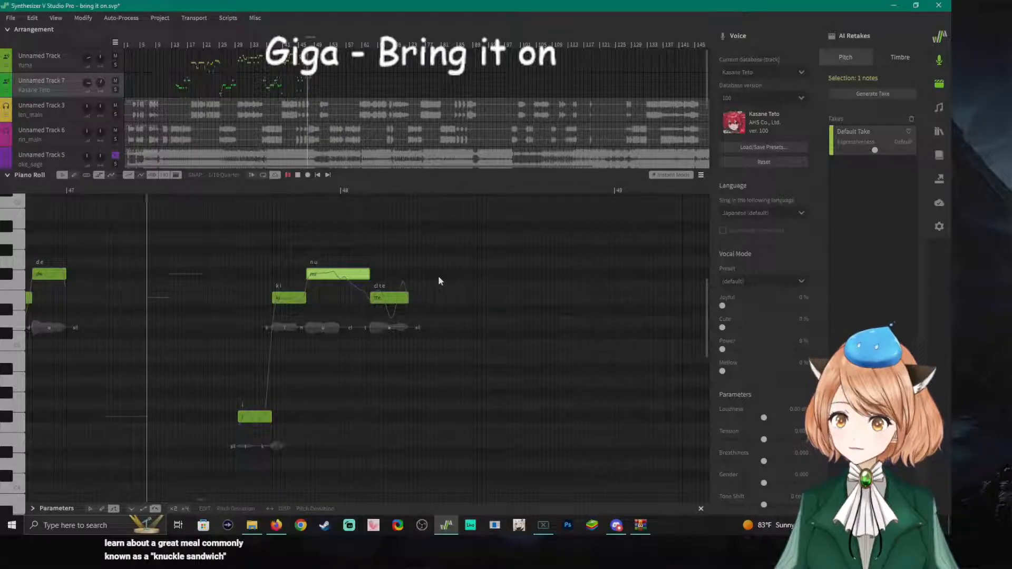
key(space)
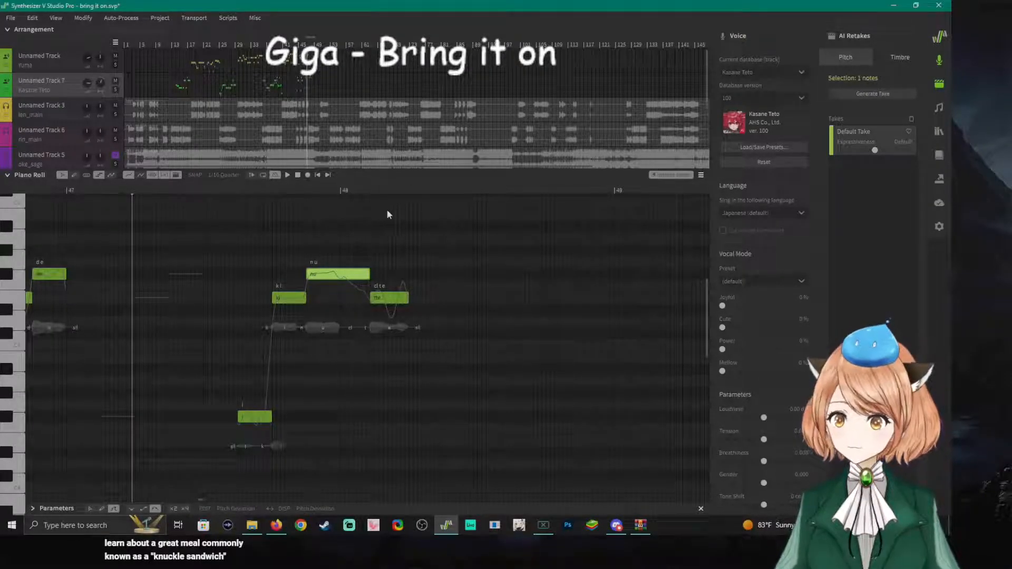
Play from the end of the "tte" note and sound a piano key to compare the pitch.
click(409, 190)
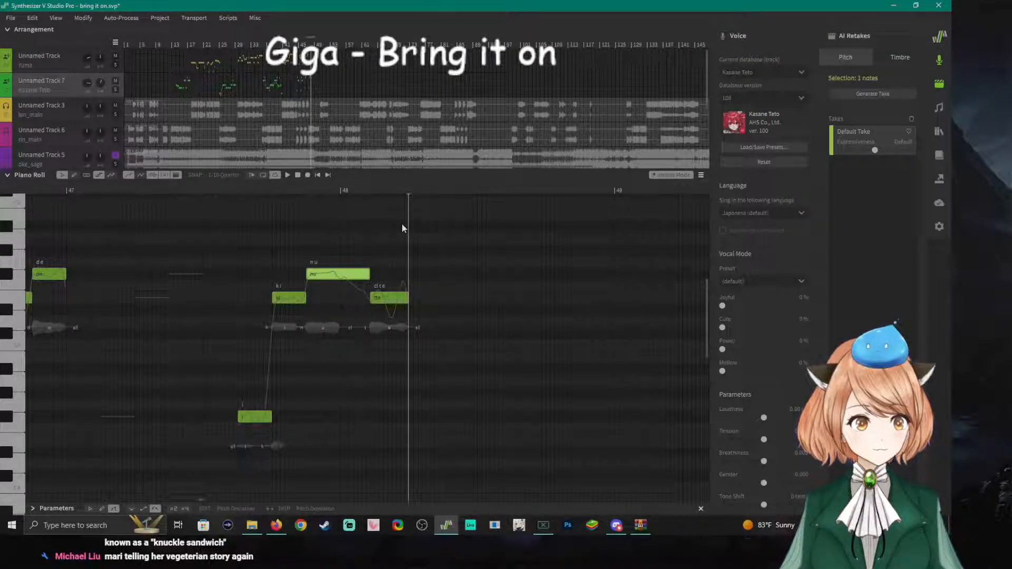
key(space)
key(space)
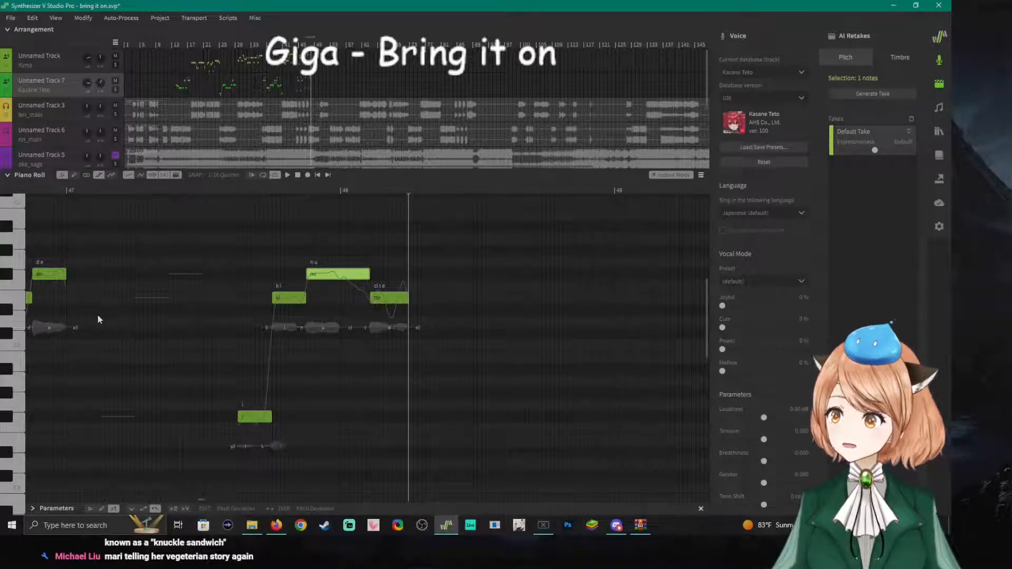
click(20, 300)
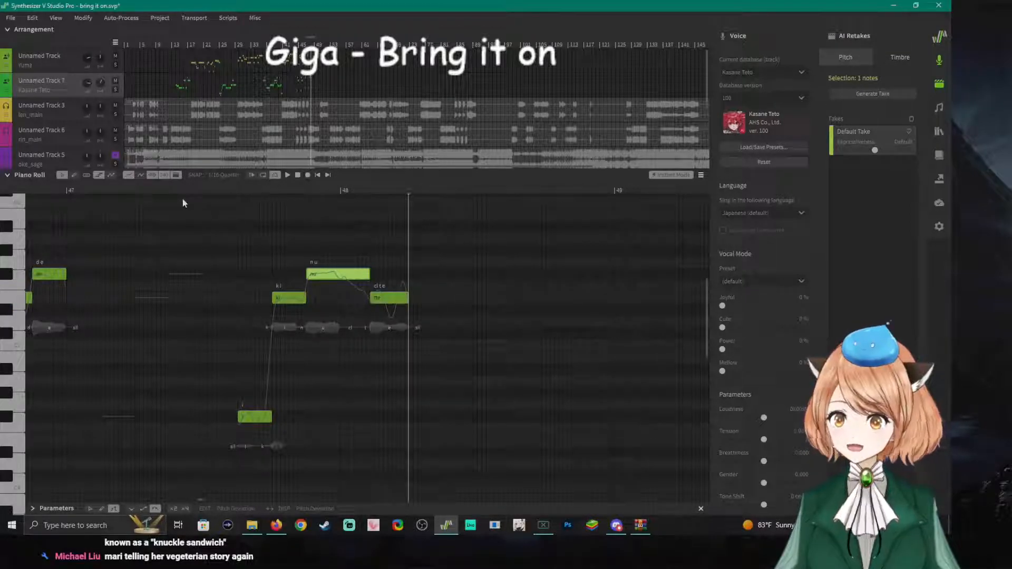
click(204, 193)
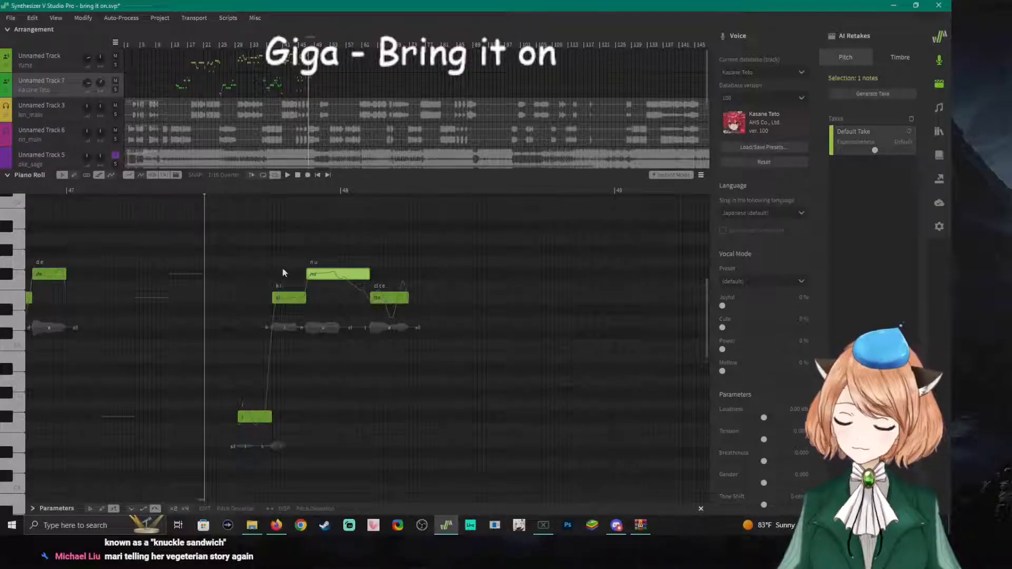
Play from early in bar 44 past bar 48 to review the whole run of Kasane Teto phrases.
scroll(264, 278, up, 3)
scroll(268, 283, down, 4)
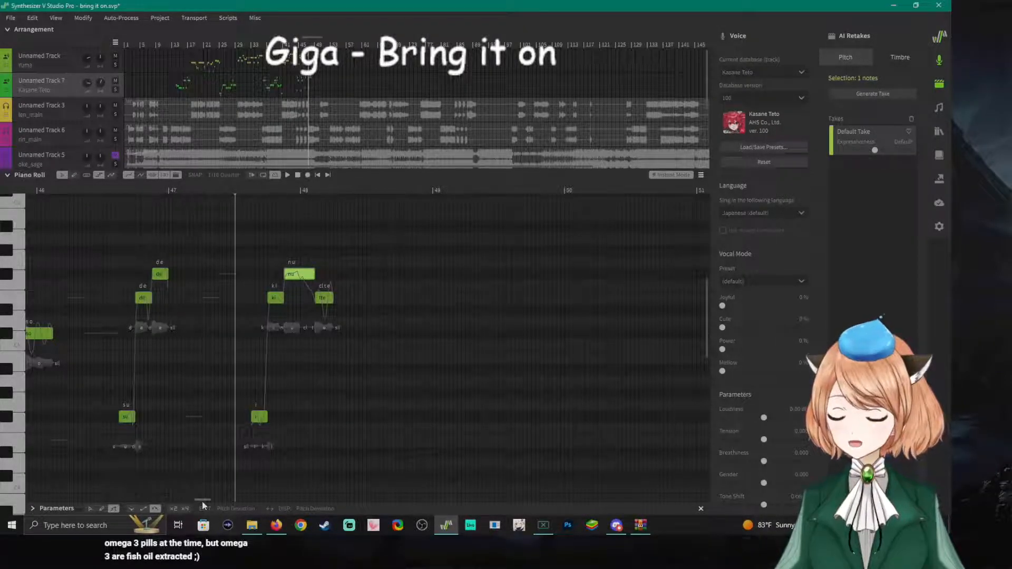
drag(203, 501, 192, 501)
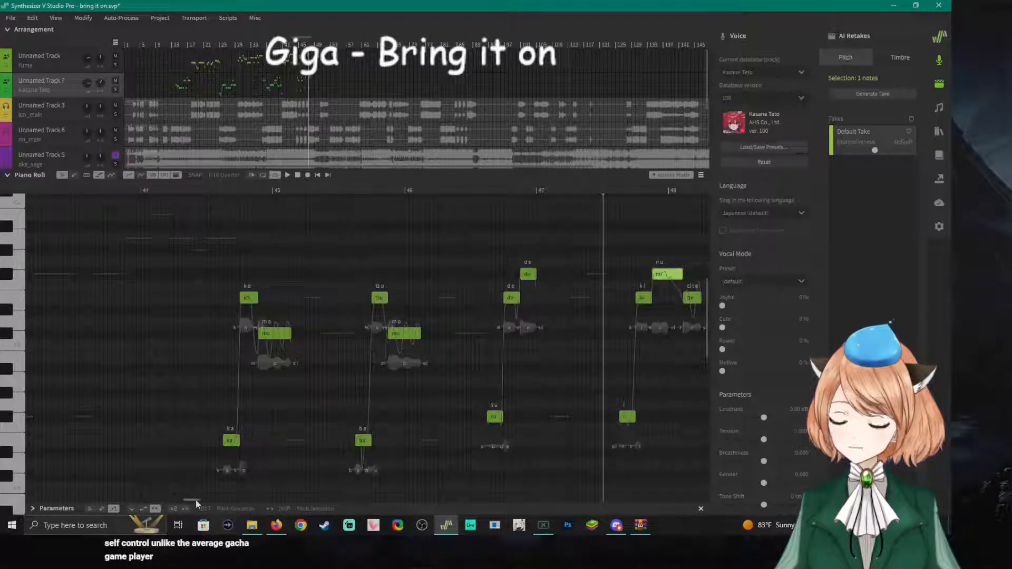
drag(196, 499, 191, 498)
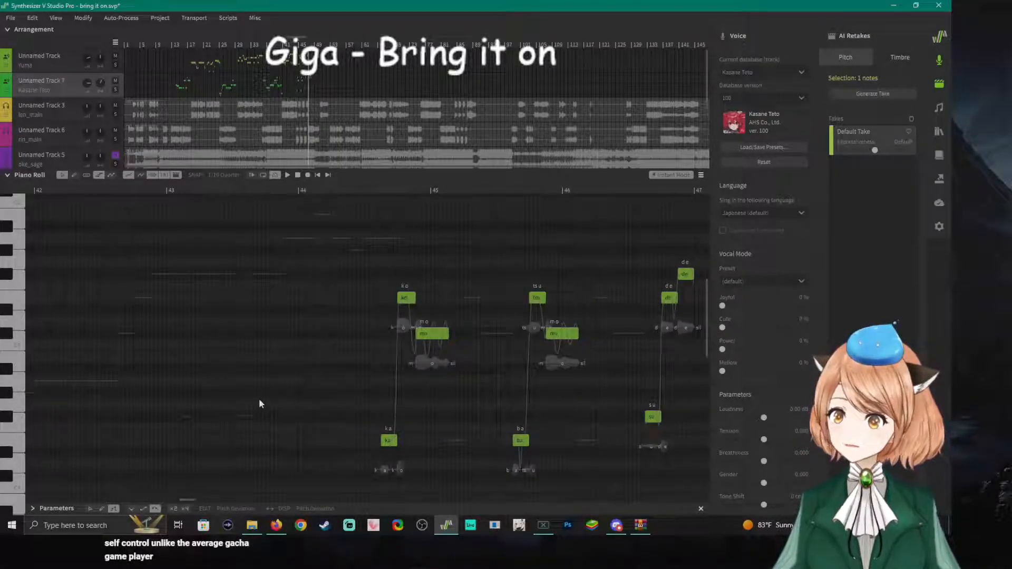
scroll(259, 399, down, 4)
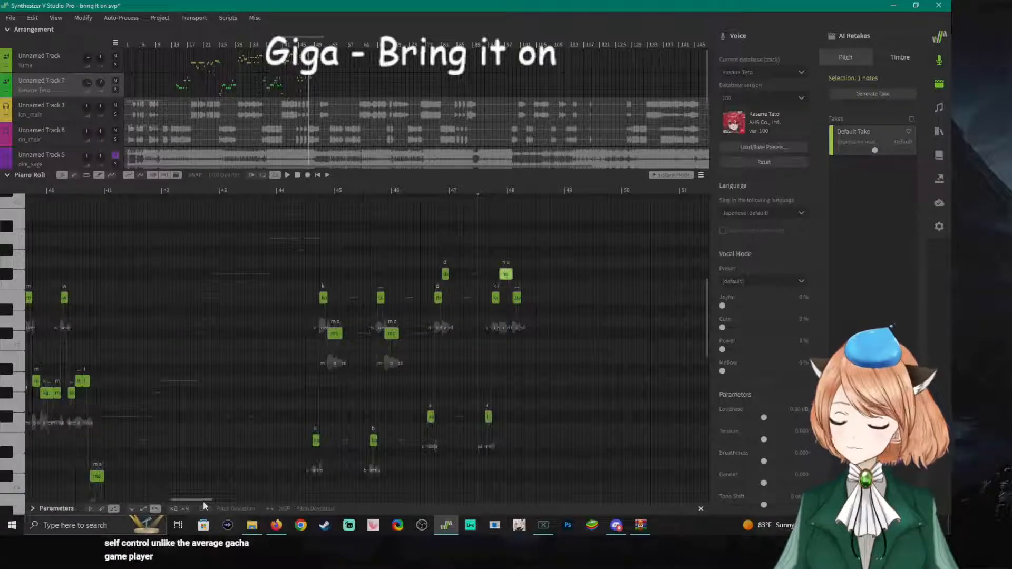
scroll(216, 466, up, 4)
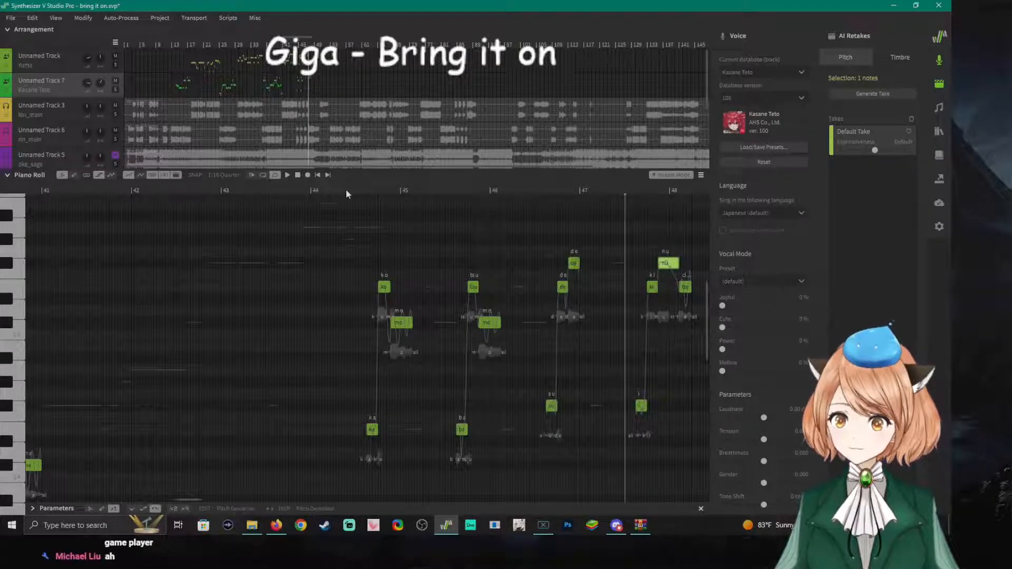
click(331, 189)
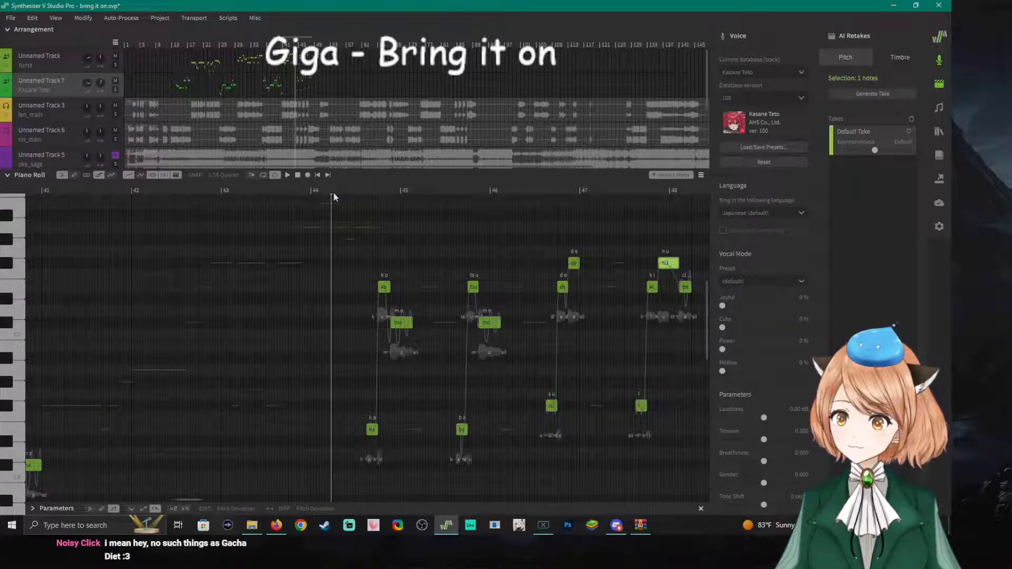
key(space)
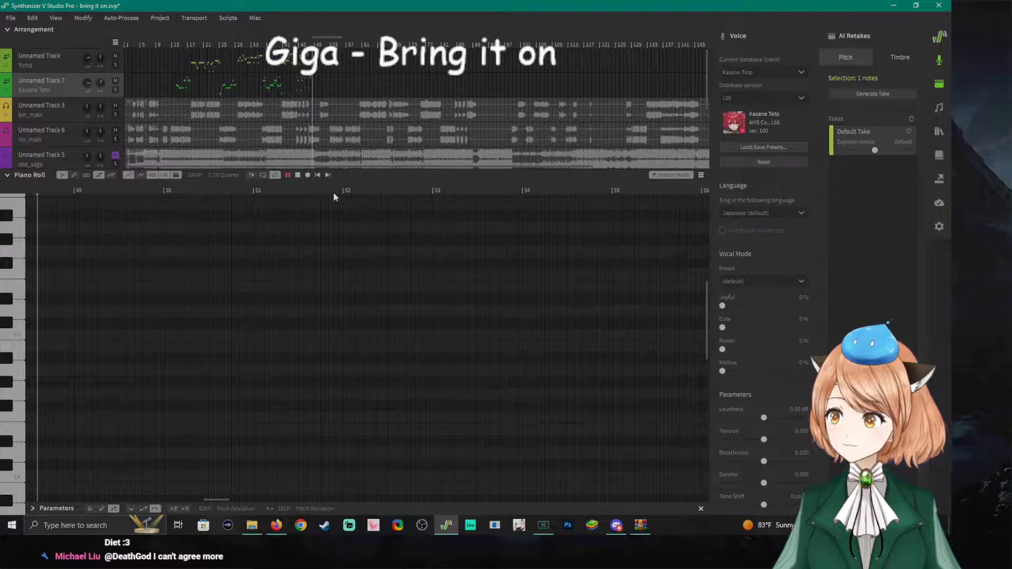
key(space)
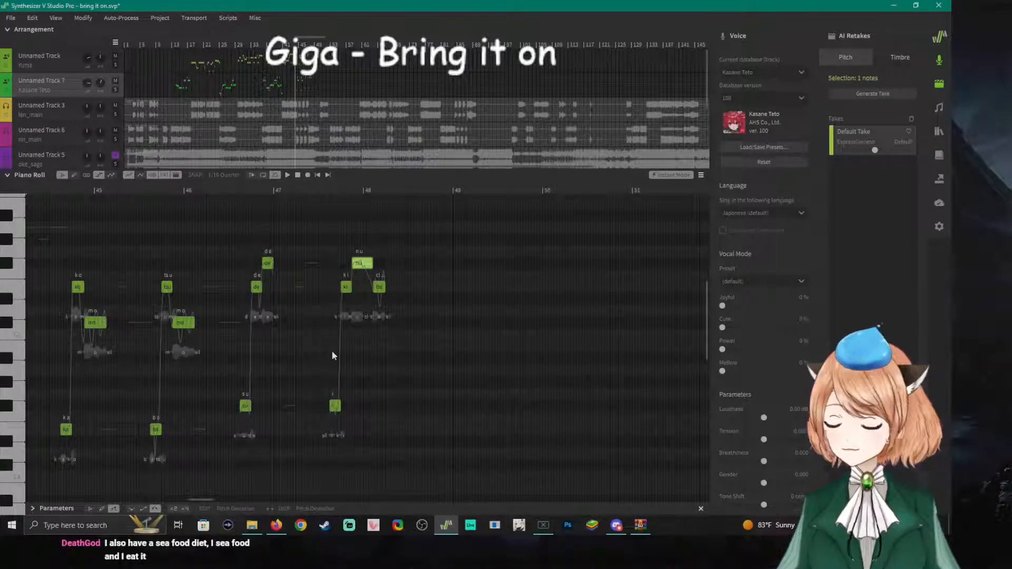
Play from within bar 47 and add a note directly after "tte" in bar 48, at the pitch of the "mo" notes.
click(316, 190)
key(space)
key(space)
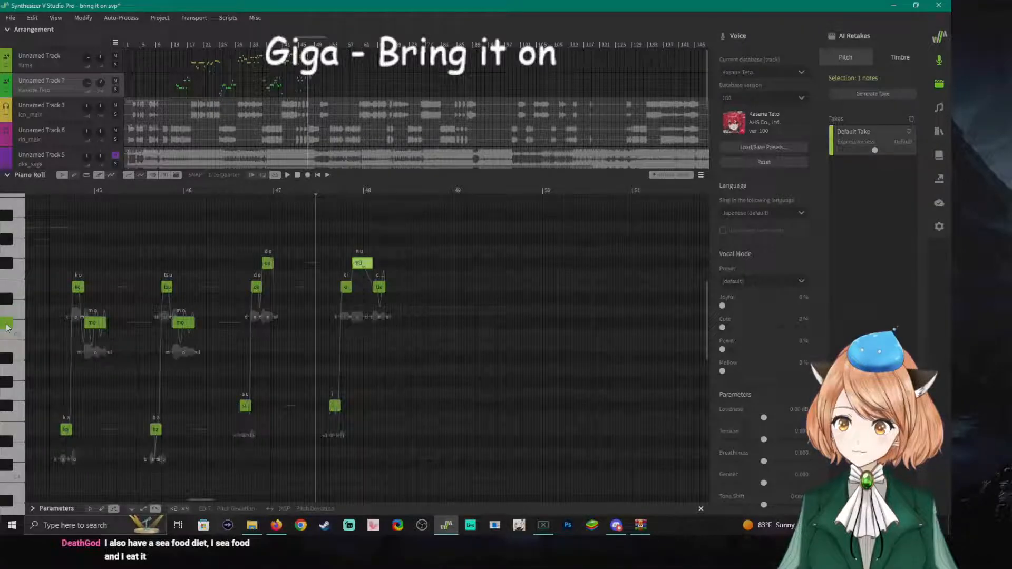
scroll(425, 375, up, 3)
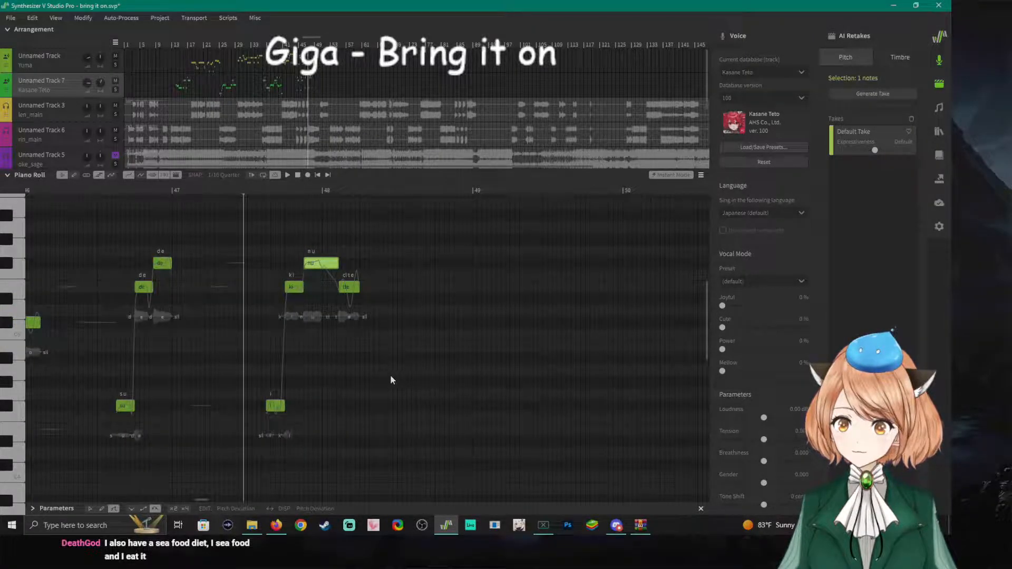
scroll(371, 331, up, 3)
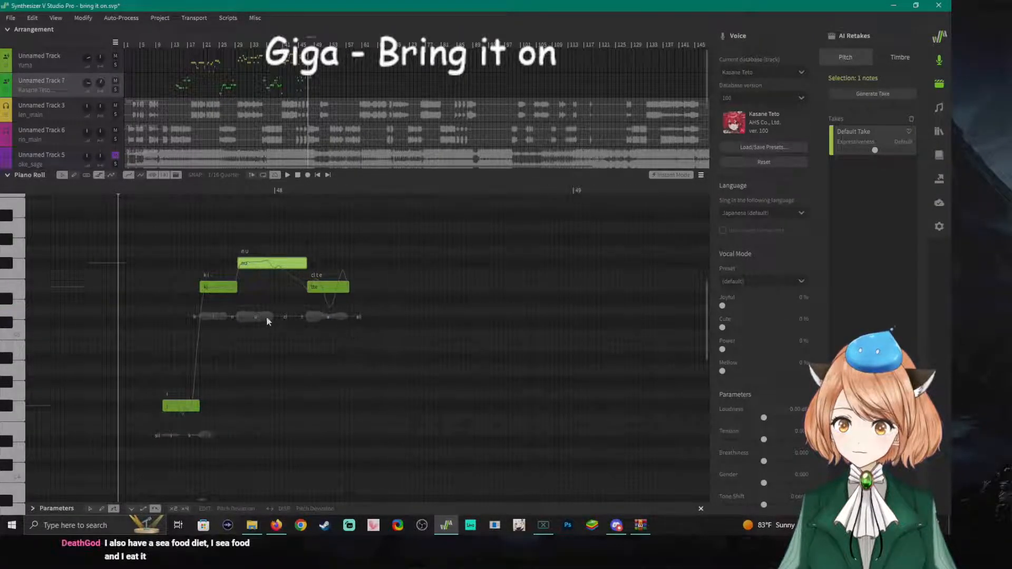
click(352, 323)
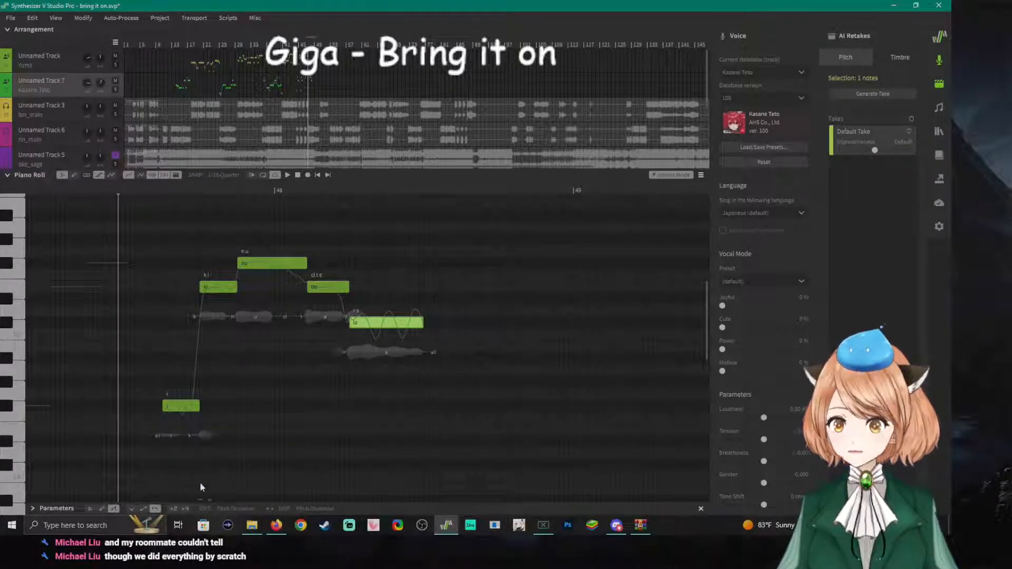
Replay the phrase from within bar 47 and set the lyric of the note after "tte" to "ya".
scroll(202, 502, left, 5)
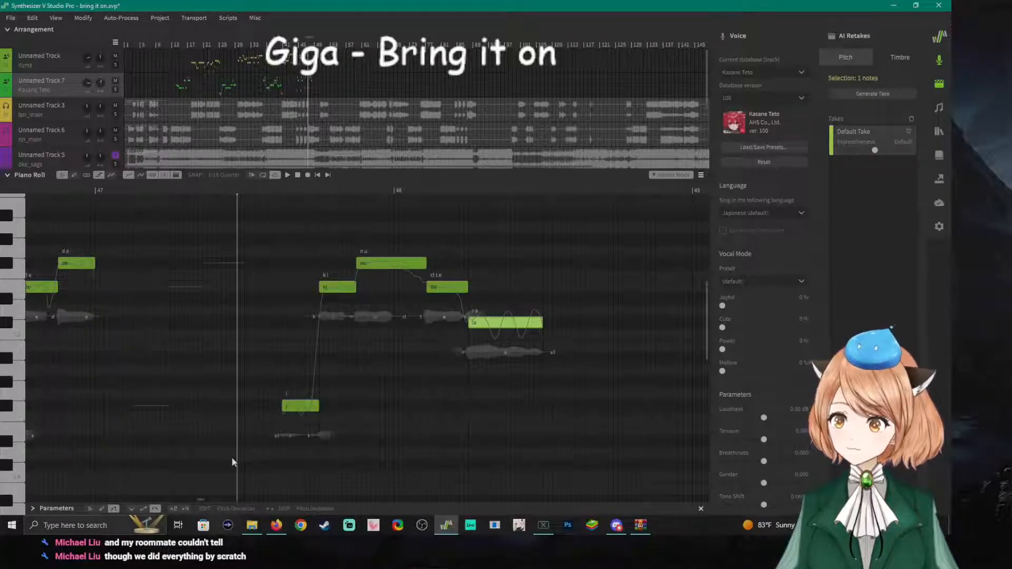
scroll(232, 458, down, 2)
scroll(229, 459, down, 2)
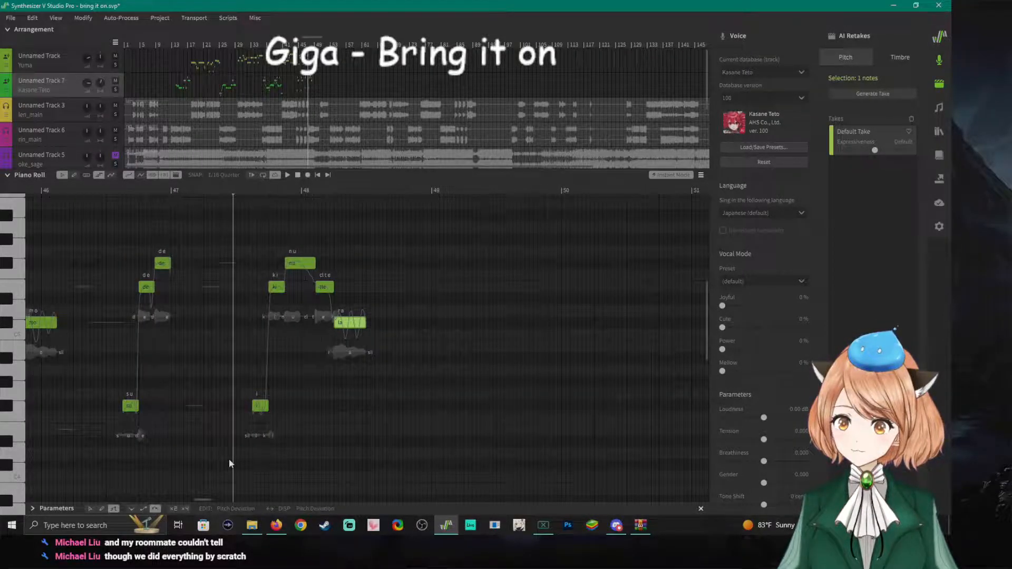
drag(206, 498, 201, 504)
scroll(226, 469, down, 2)
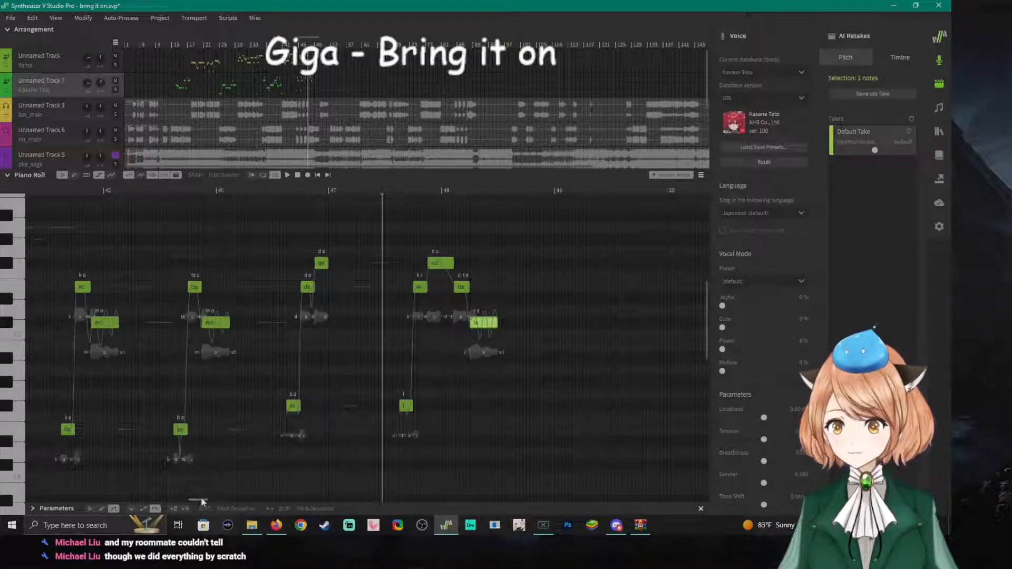
drag(202, 500, 206, 498)
scroll(254, 457, up, 4)
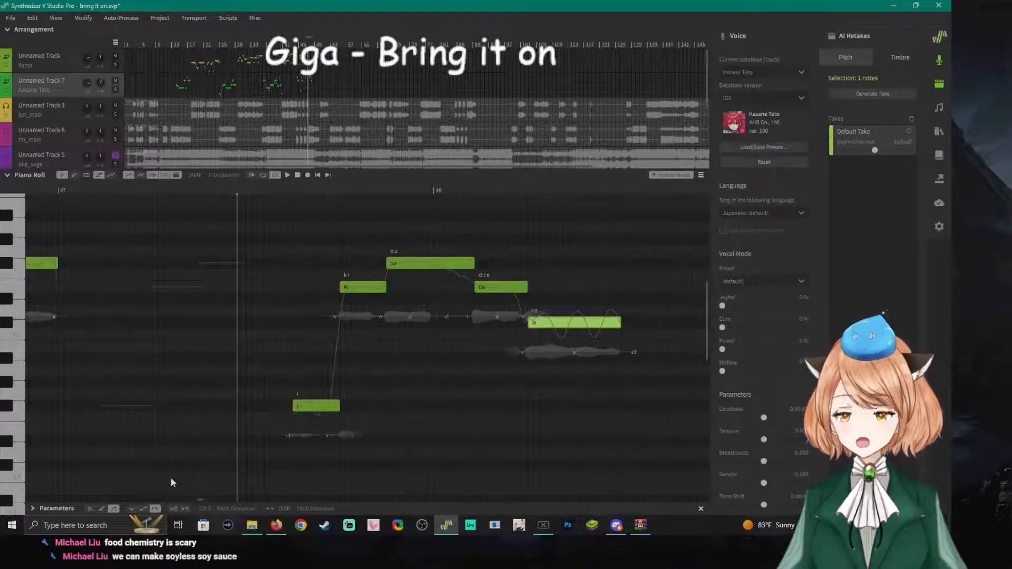
click(242, 189)
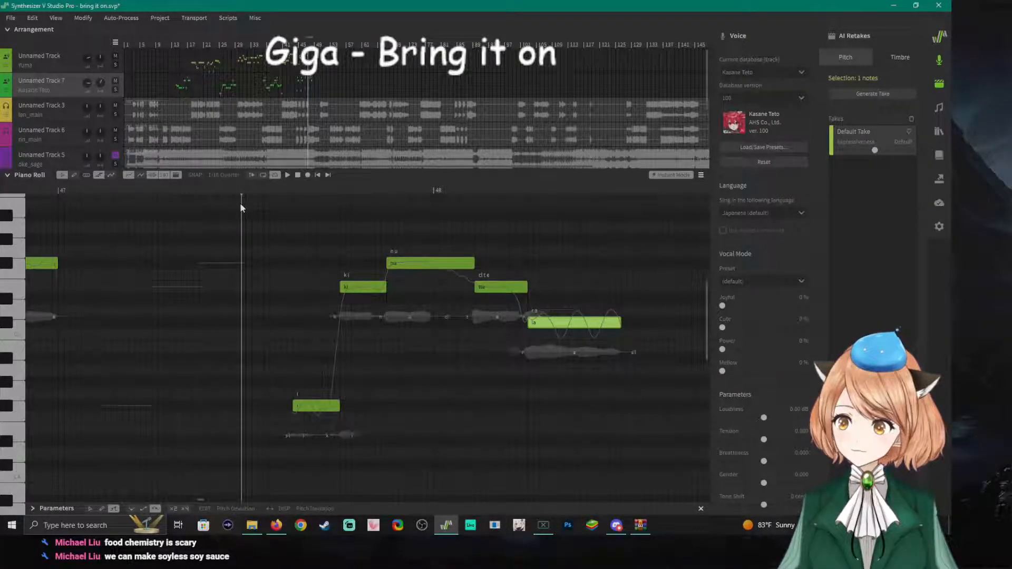
key(space)
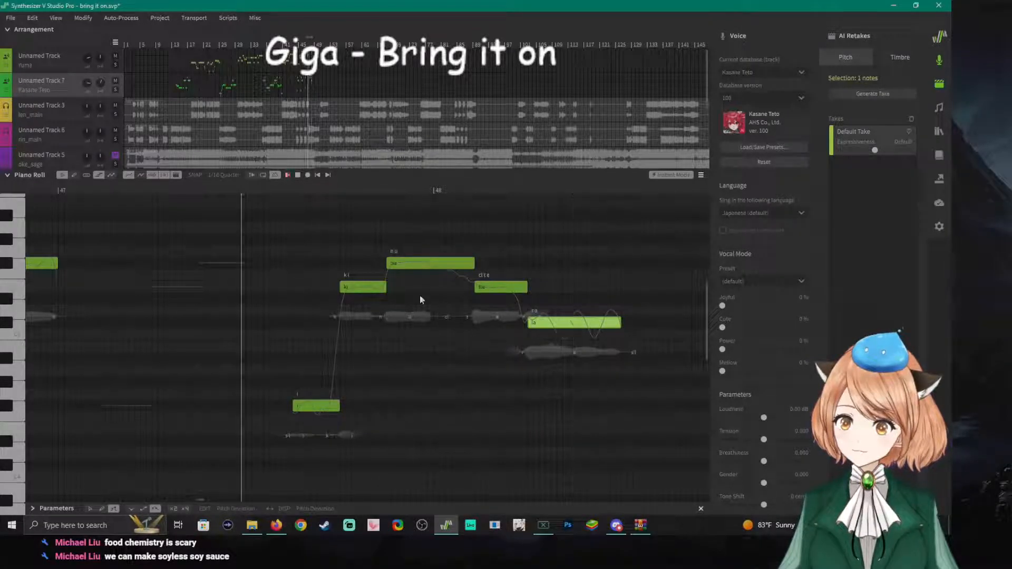
double_click(545, 324)
key(Return)
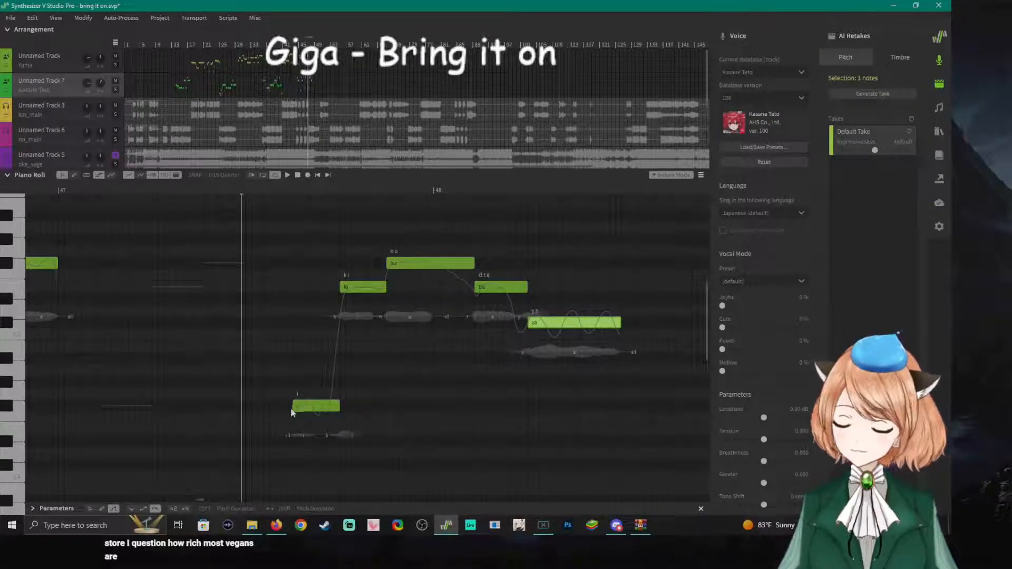
Replay the phrase from within bar 47 and shorten the "ya" note to about half its length.
click(246, 188)
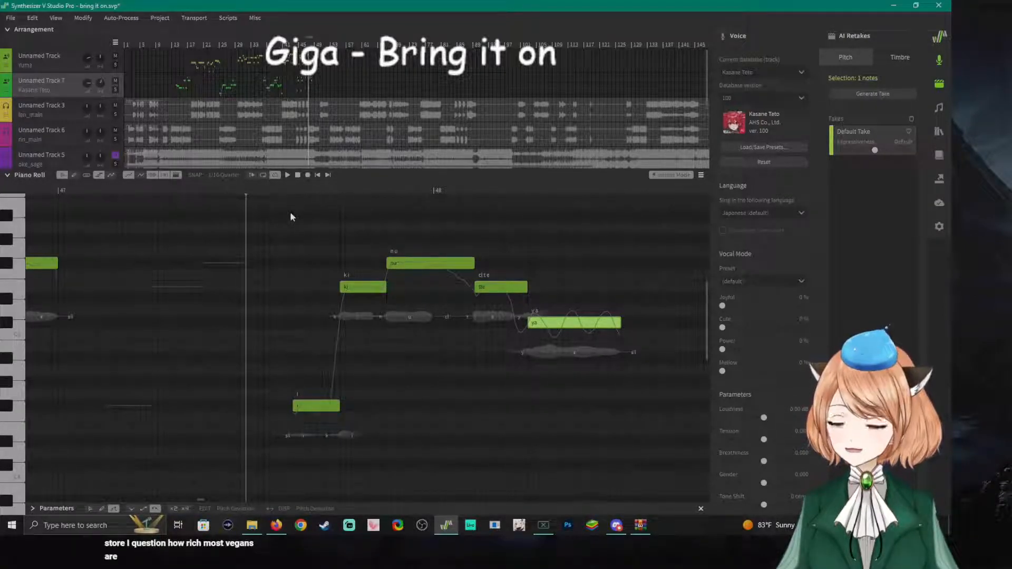
key(space)
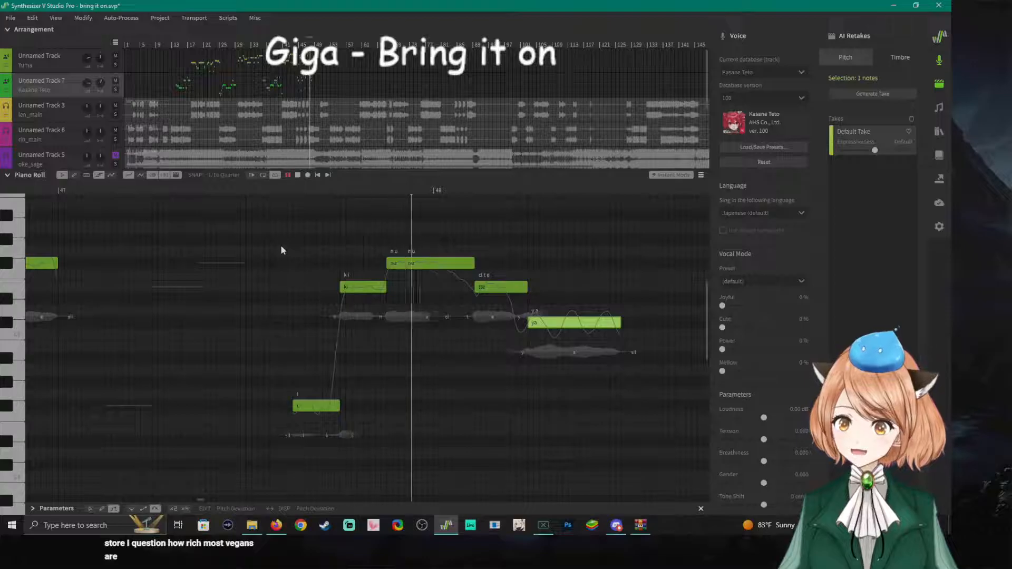
key(space)
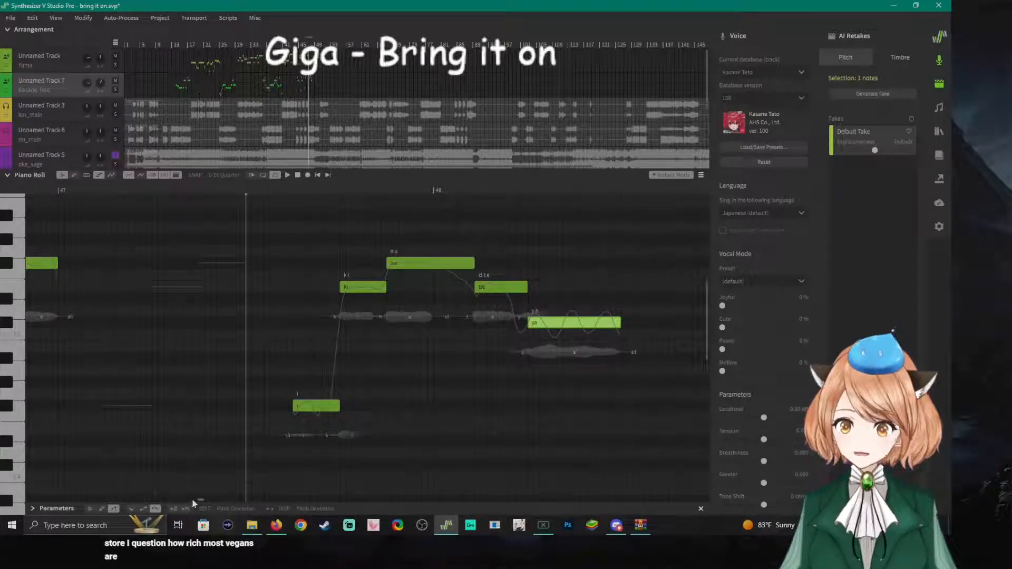
scroll(197, 499, right, 5)
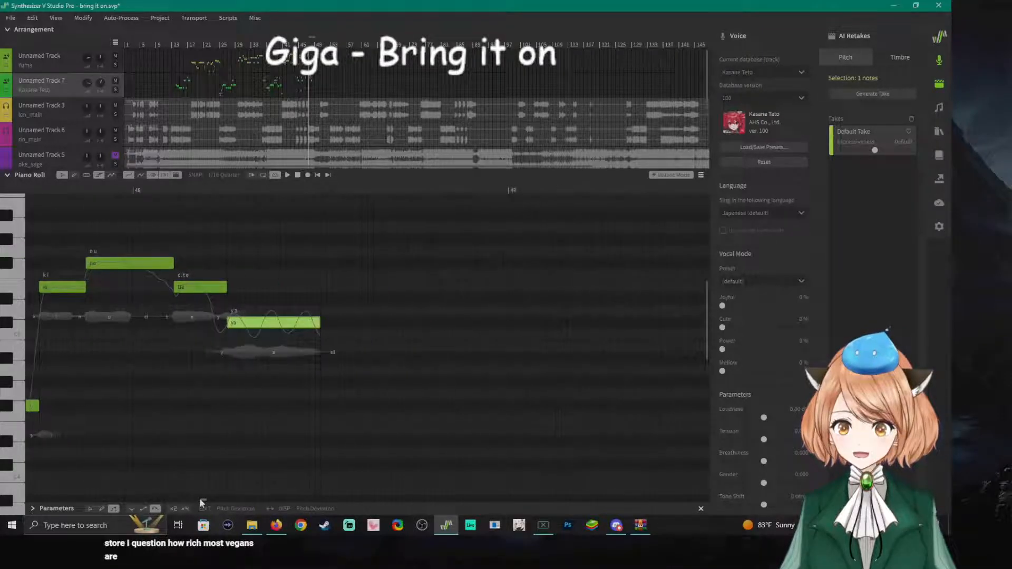
scroll(197, 498, right, 2)
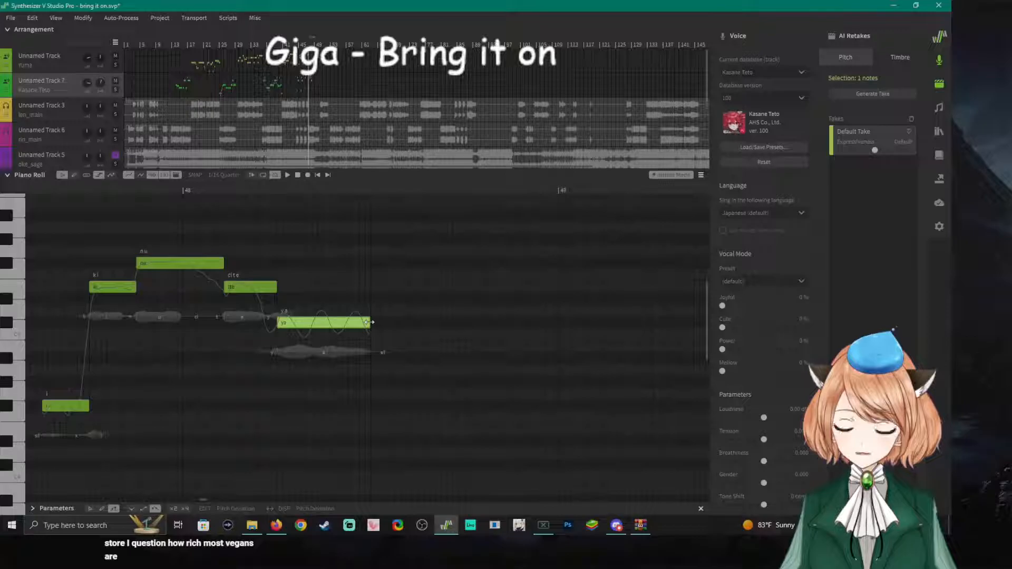
drag(369, 322, 325, 327)
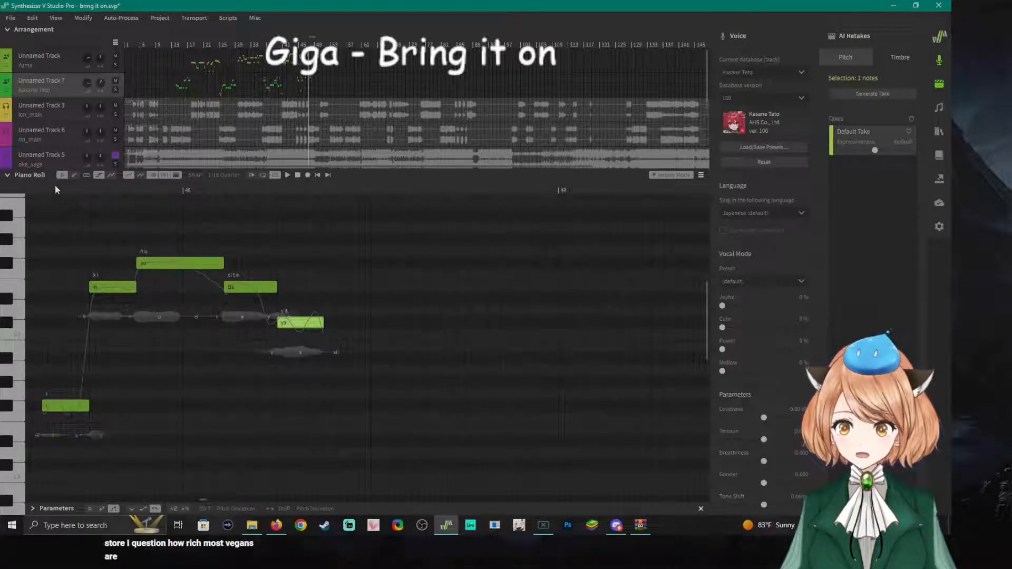
Play repeatedly from just before the "i" note and sound a piano key to find the pitch following "ya".
click(32, 188)
key(space)
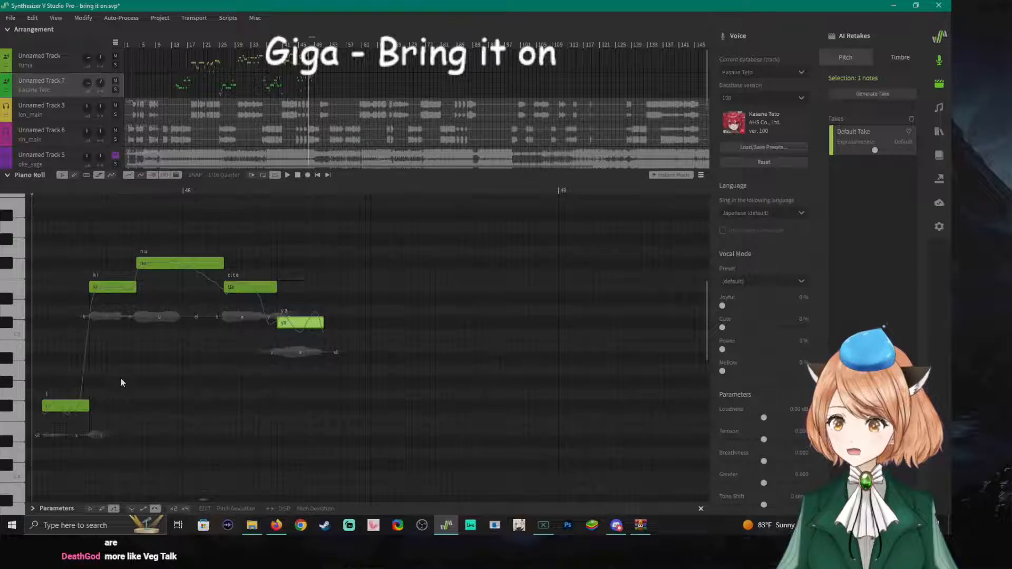
click(30, 189)
click(34, 191)
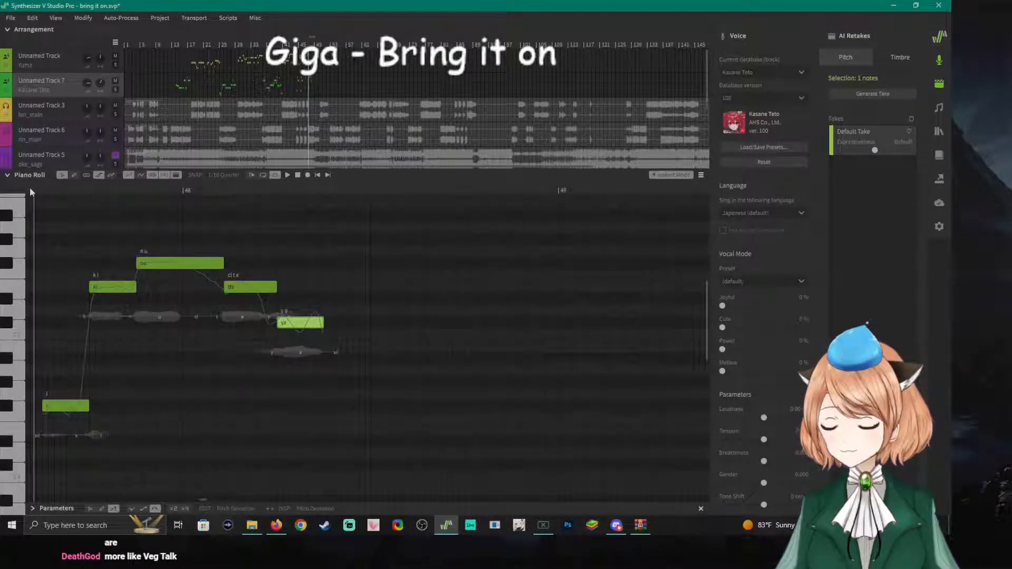
key(space)
key(space)
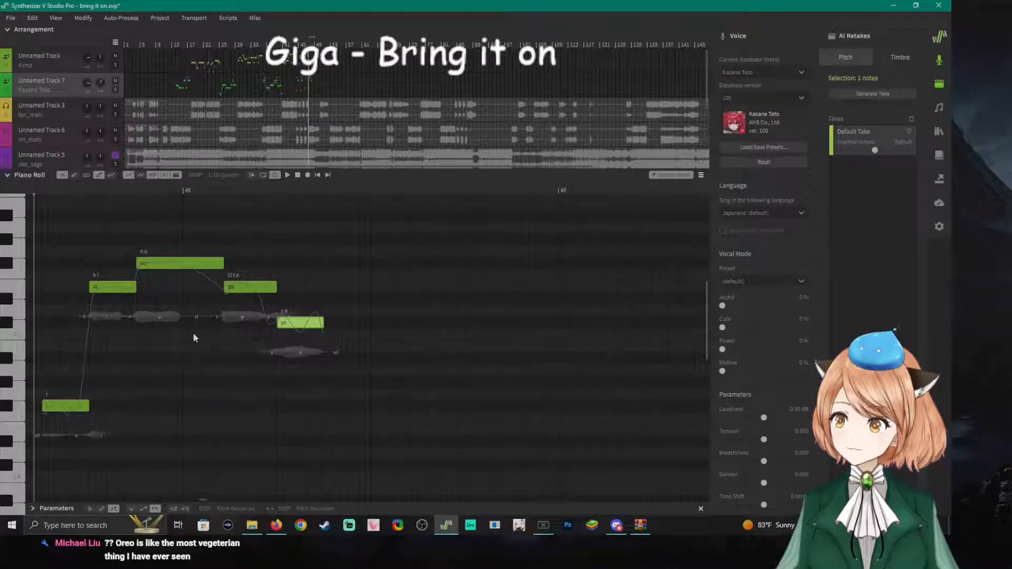
key(space)
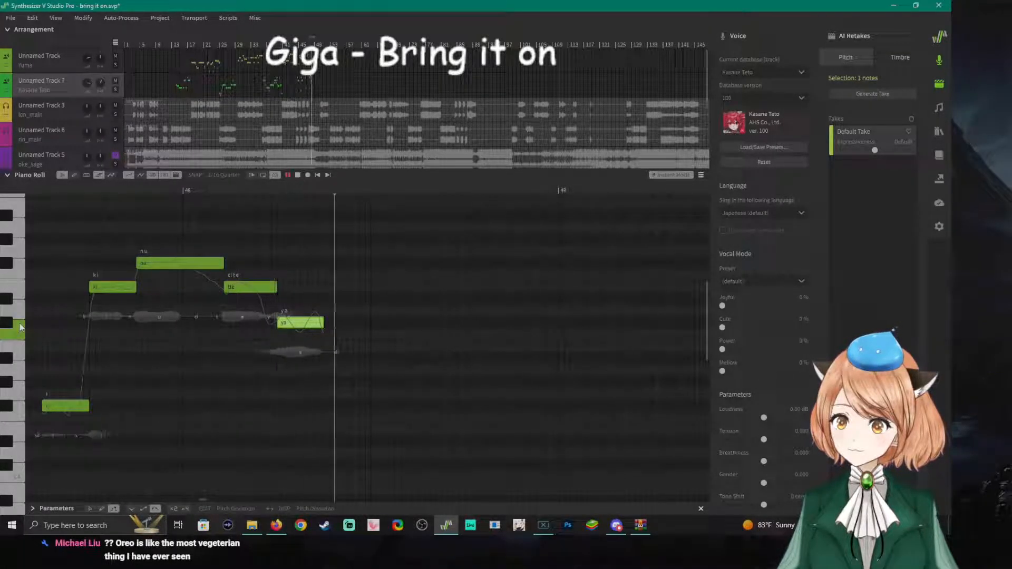
key(space)
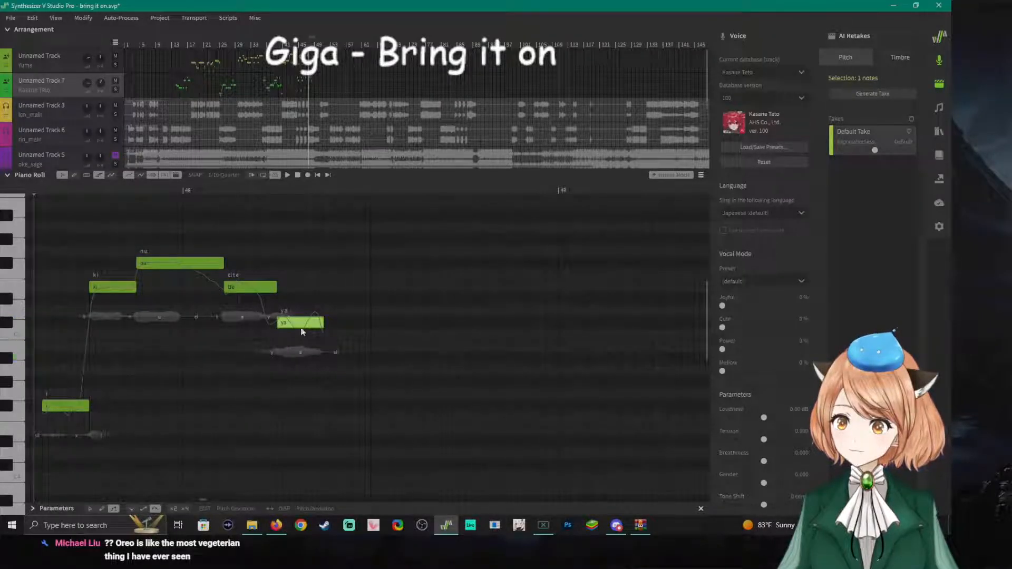
Add a "ri" note directly after "ya", two semitones lower, and shorten it to the length of "ya" after a replay.
drag(328, 347, 419, 346)
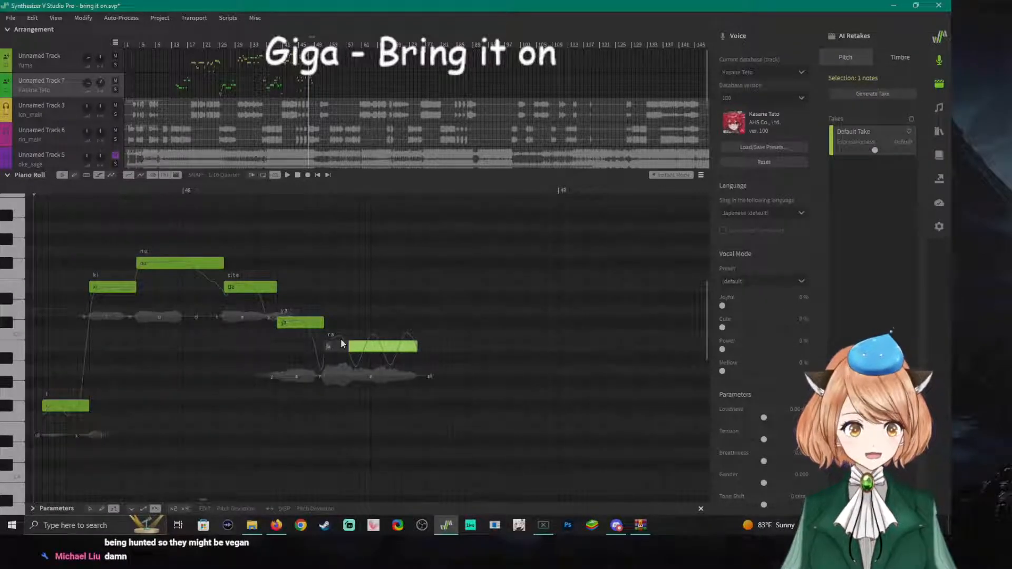
key(Return)
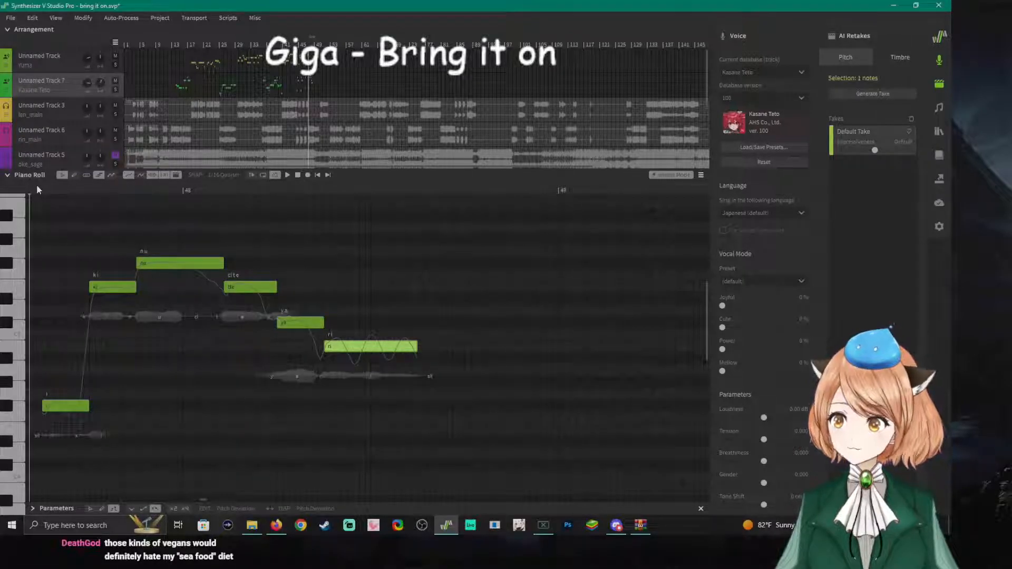
key(space)
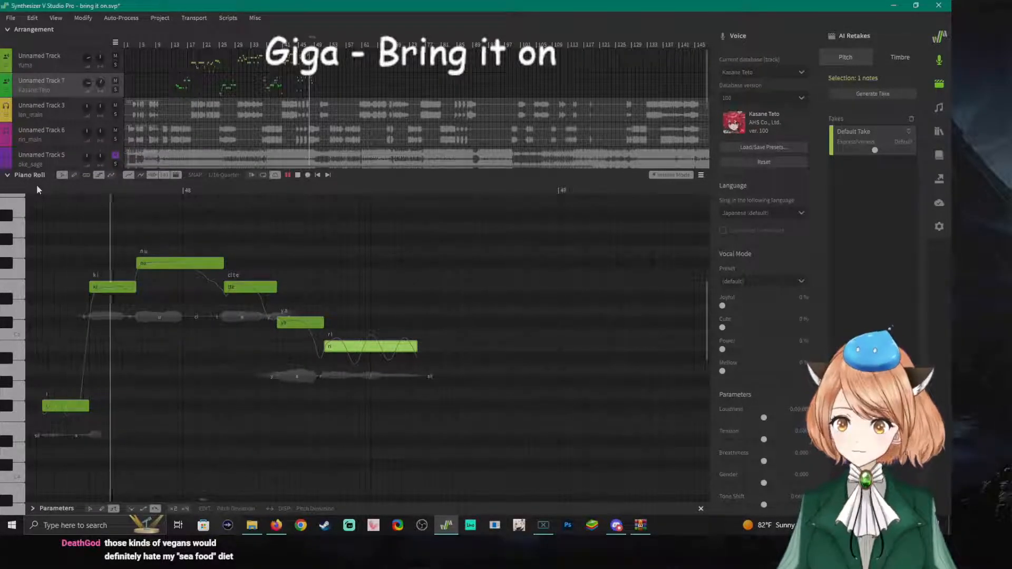
key(space)
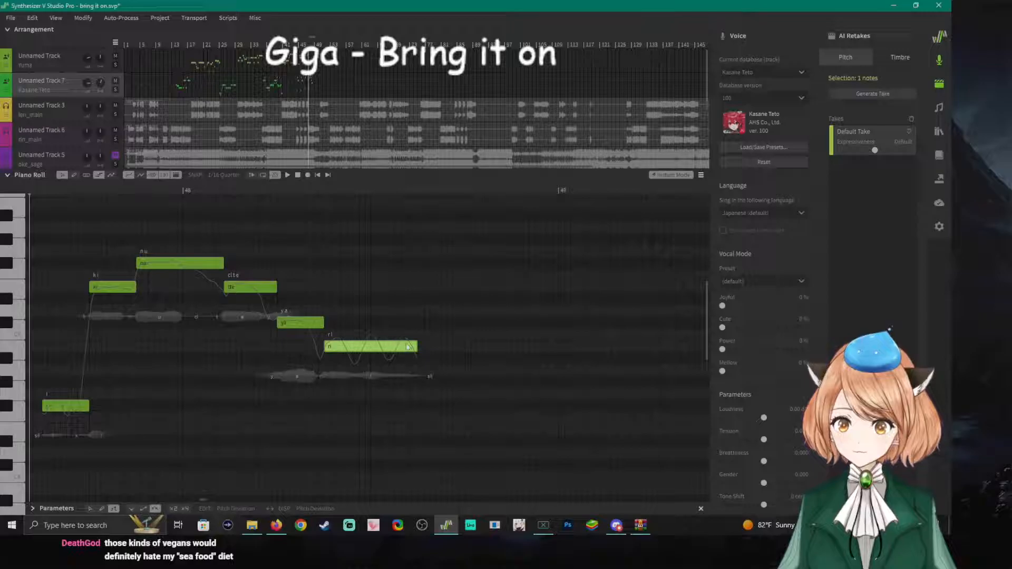
drag(416, 346, 371, 348)
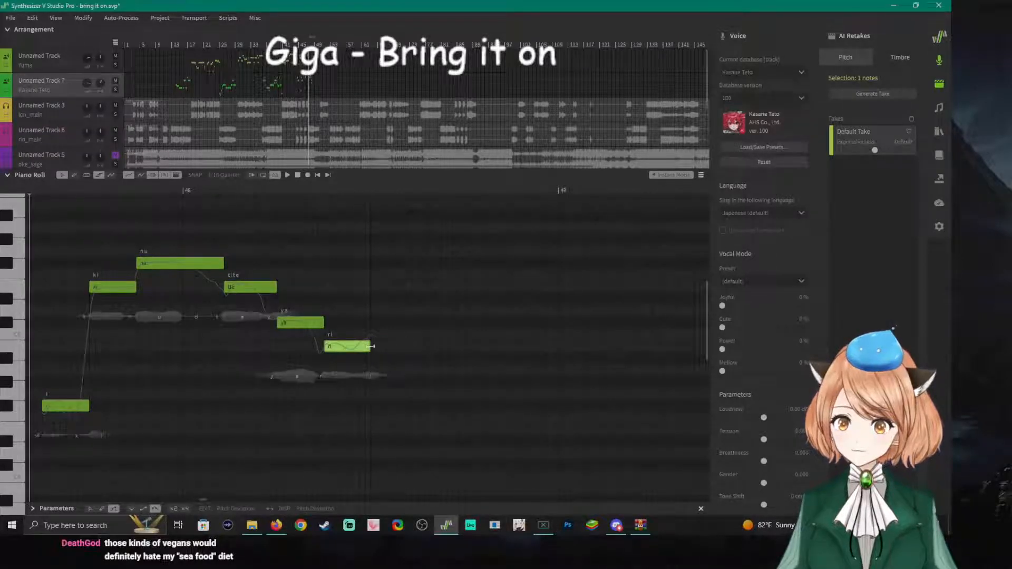
Sound a piano key to check the pitch and add a "ka" note directly after "ri" at the pitch of "ya".
mouse_move(23, 317)
mouse_down()
mouse_move(12, 353)
mouse_move(11, 303)
mouse_move(9, 323)
mouse_up()
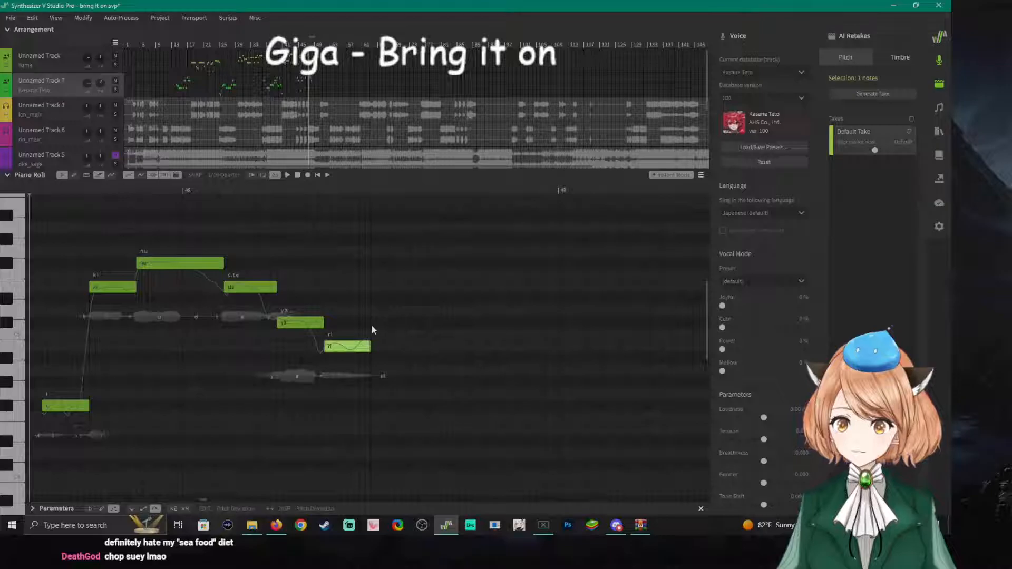
double_click(371, 325)
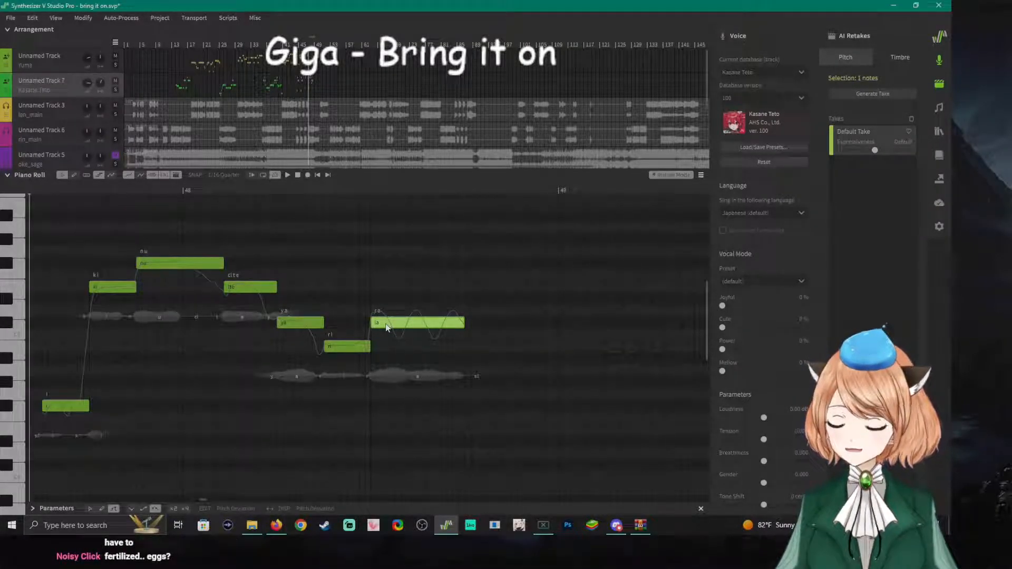
double_click(386, 323)
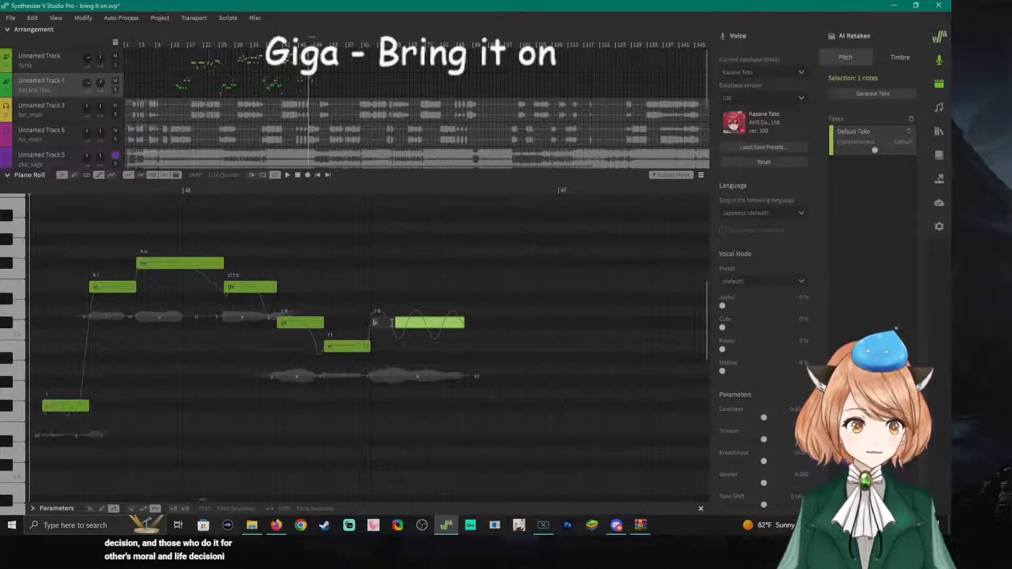
text(ka)
key(Return)
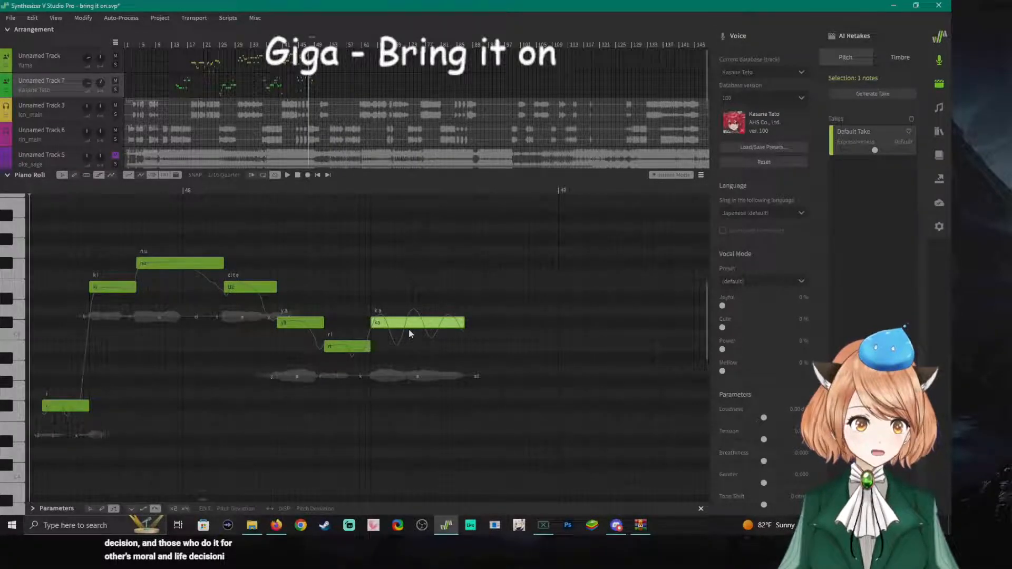
Replay the phrase from before the "i" note and shorten the "ka" note to the length of "ri".
key(space)
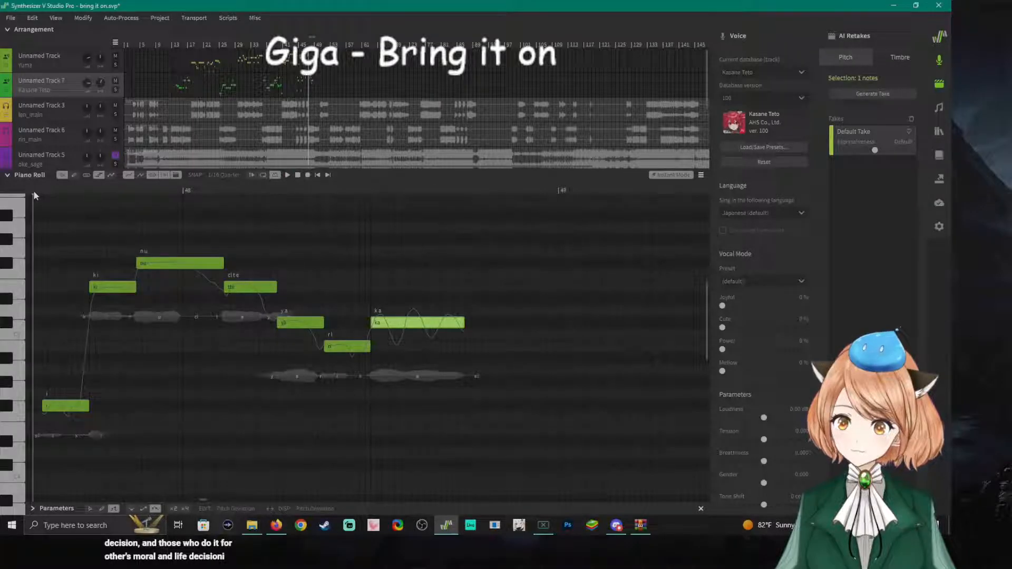
key(space)
drag(460, 326, 416, 326)
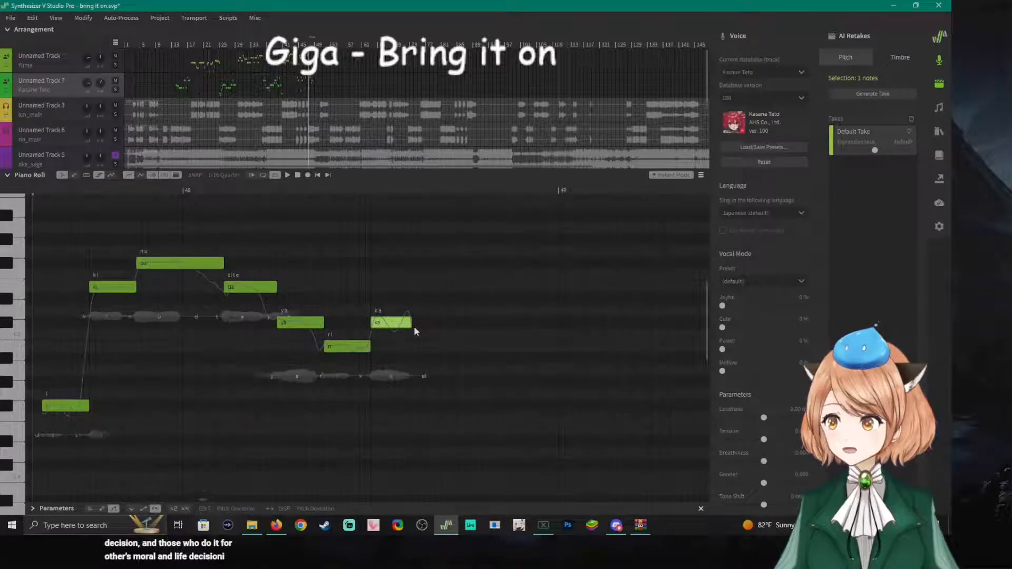
drag(413, 326, 418, 325)
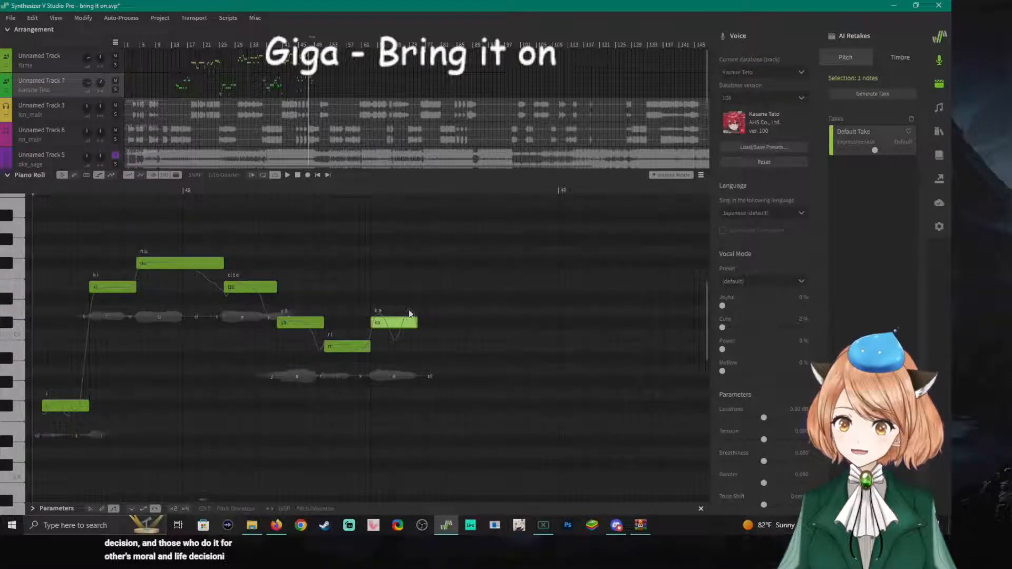
Add an "e" note directly after "ka", three semitones higher, and shorten it to the length of "ka".
double_click(419, 289)
double_click(431, 289)
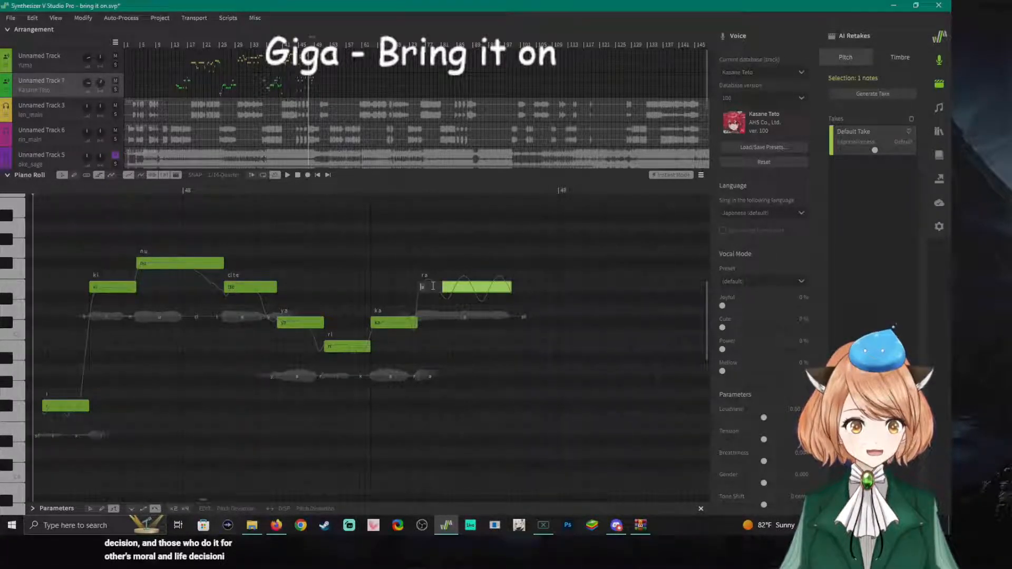
text(e)
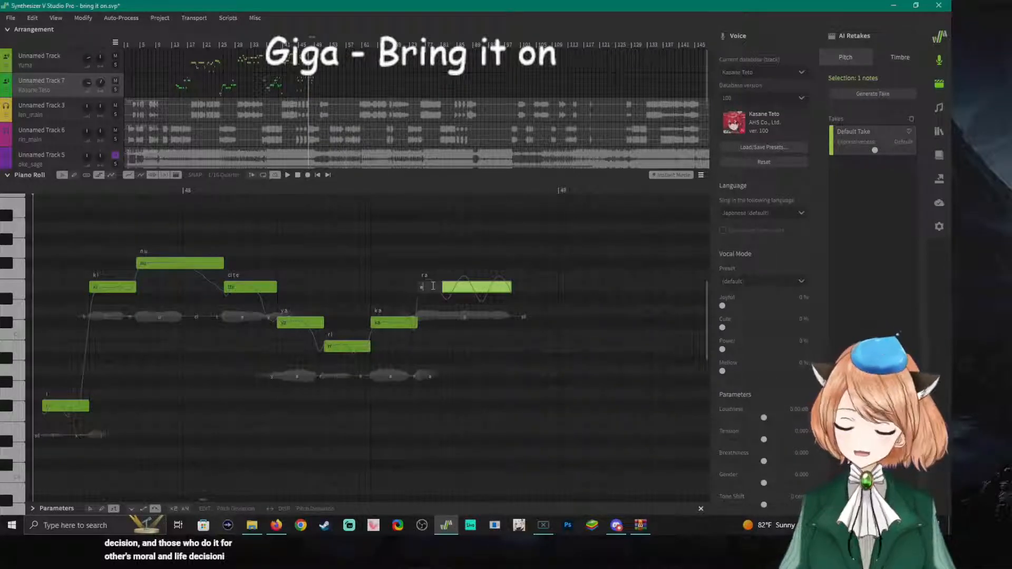
key(Return)
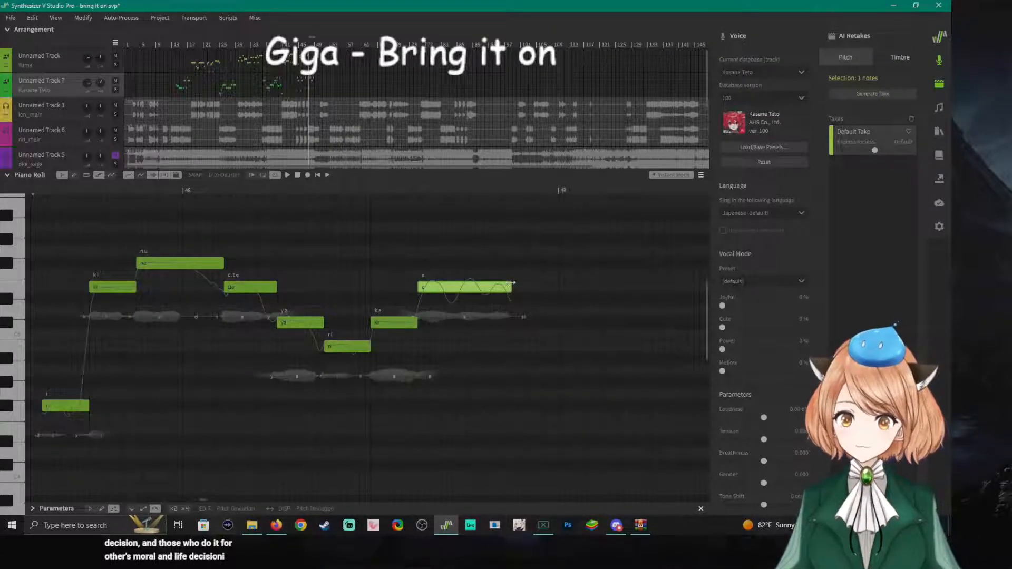
drag(512, 283, 465, 287)
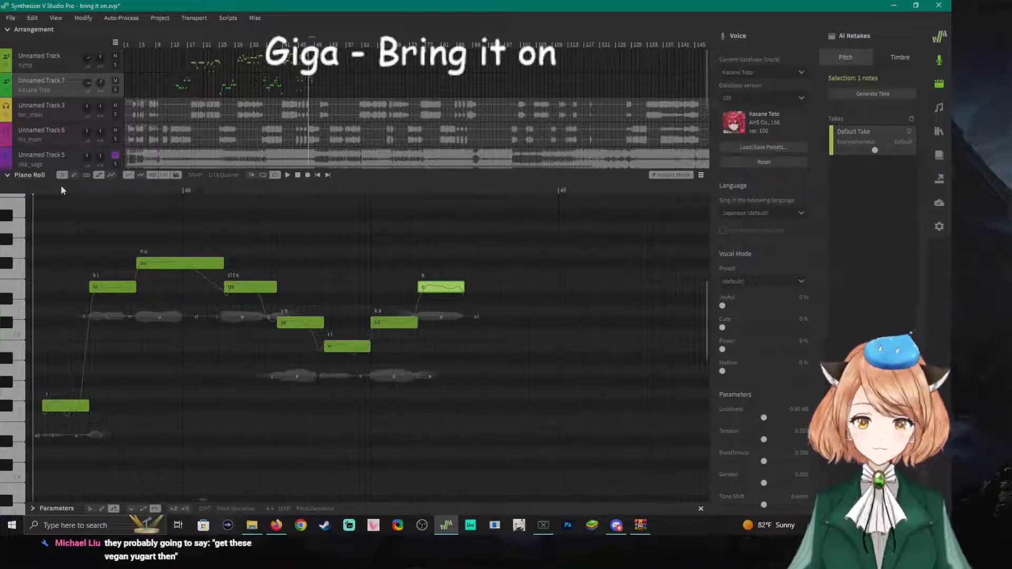
Replay the phrase, sound piano keys to find the pitch, and add a "su" note directly after "e", eight semitones lower.
key(space)
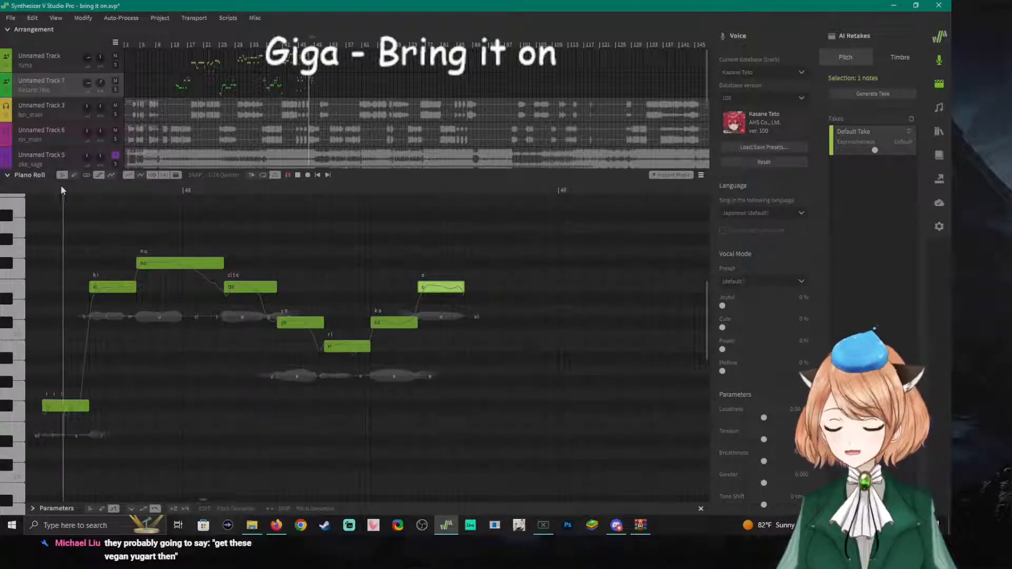
key(space)
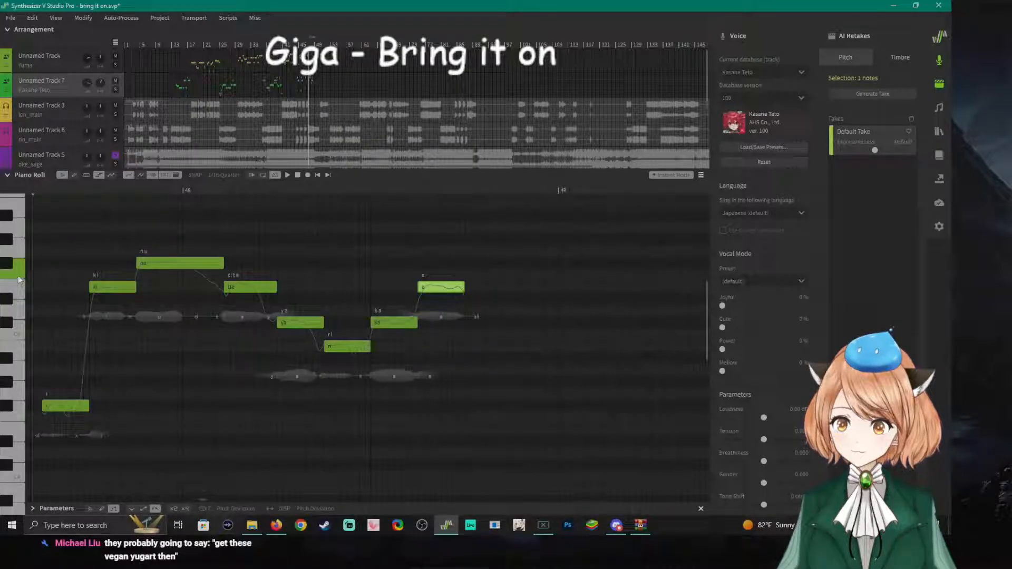
click(337, 188)
key(space)
key(space)
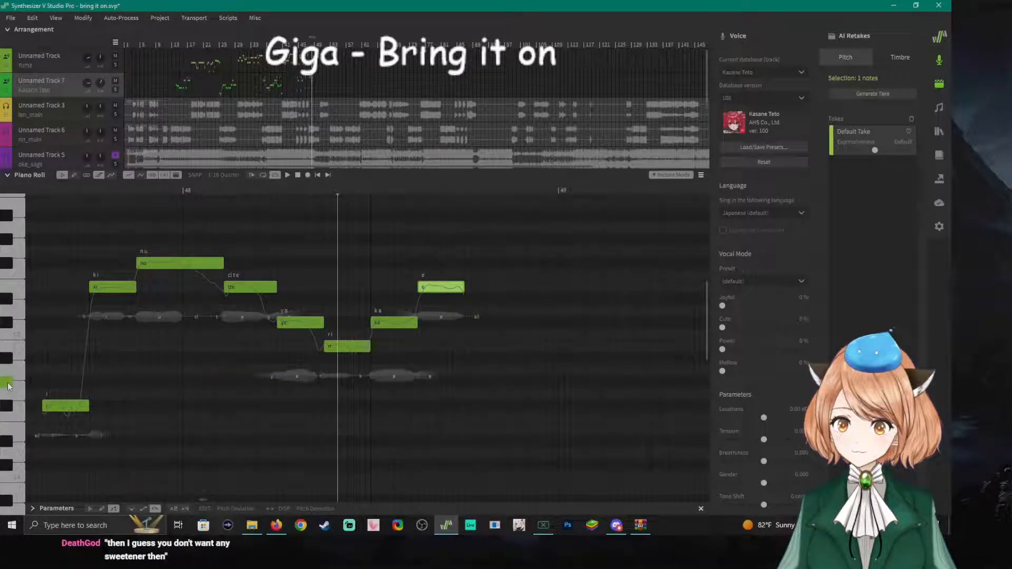
double_click(467, 383)
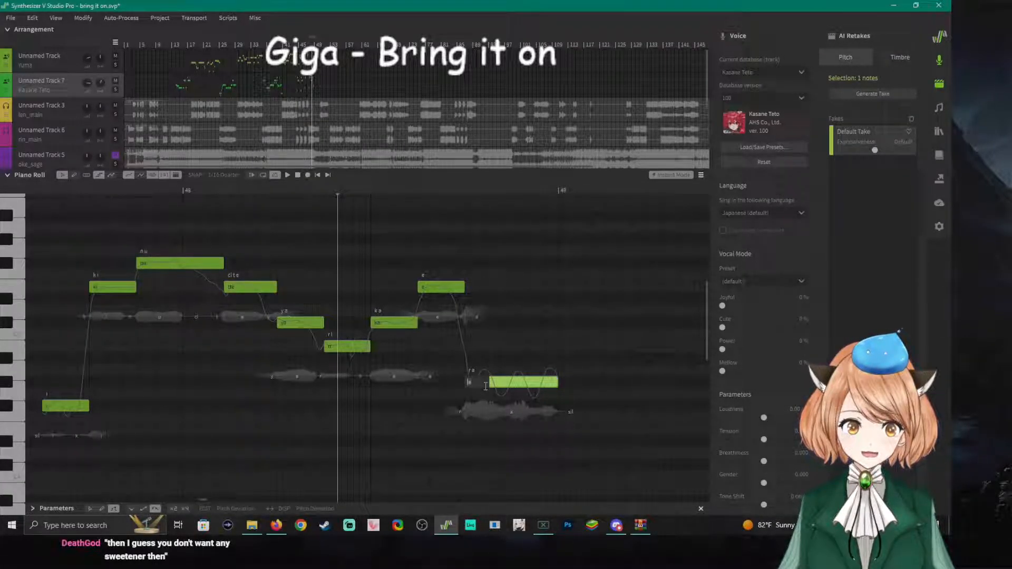
drag(486, 386, 464, 386)
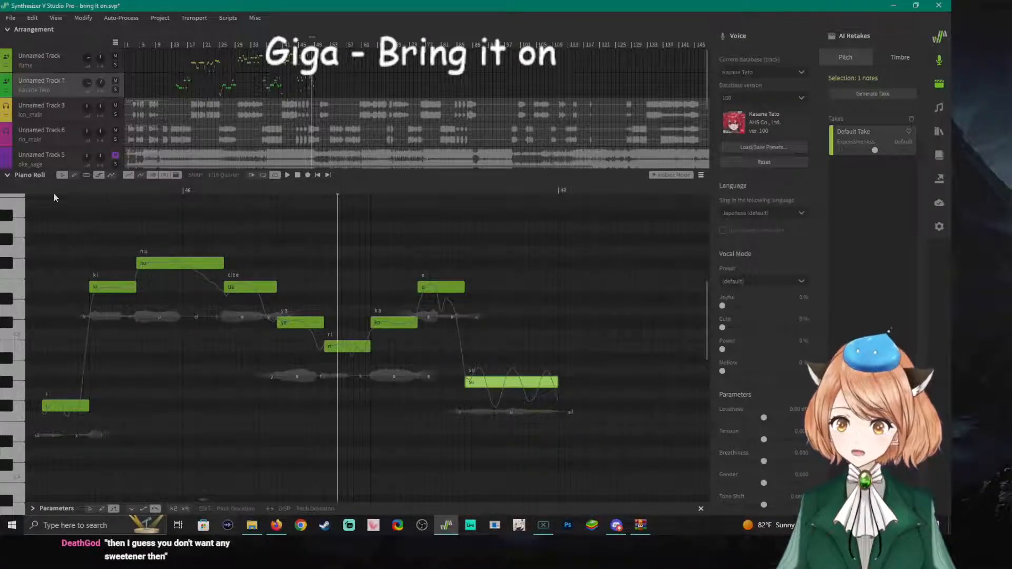
Replay the phrase from before the "i" note and sound piano keys around "ri" to find the pitch following "su".
click(37, 188)
click(30, 189)
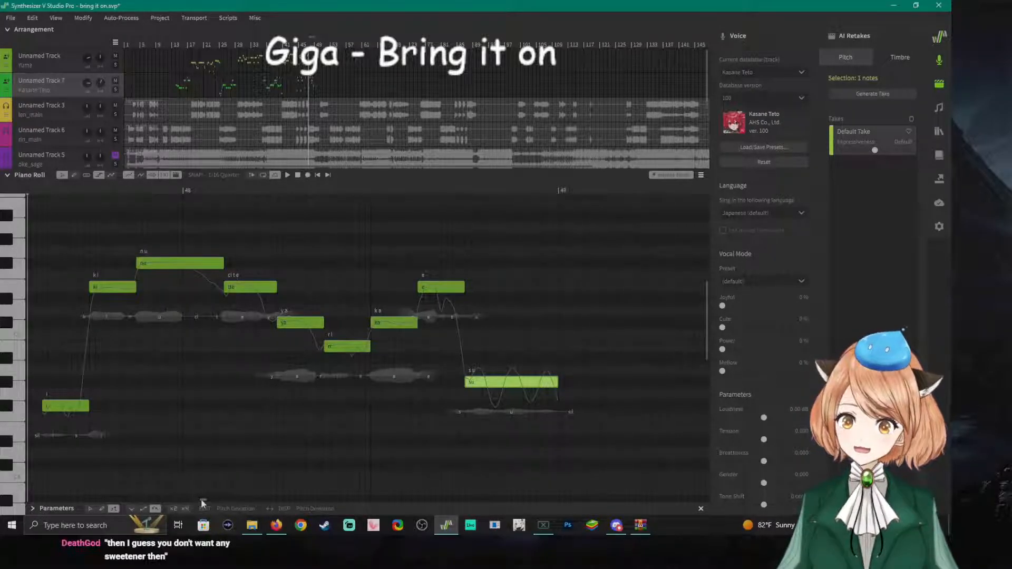
scroll(202, 498, left, 3)
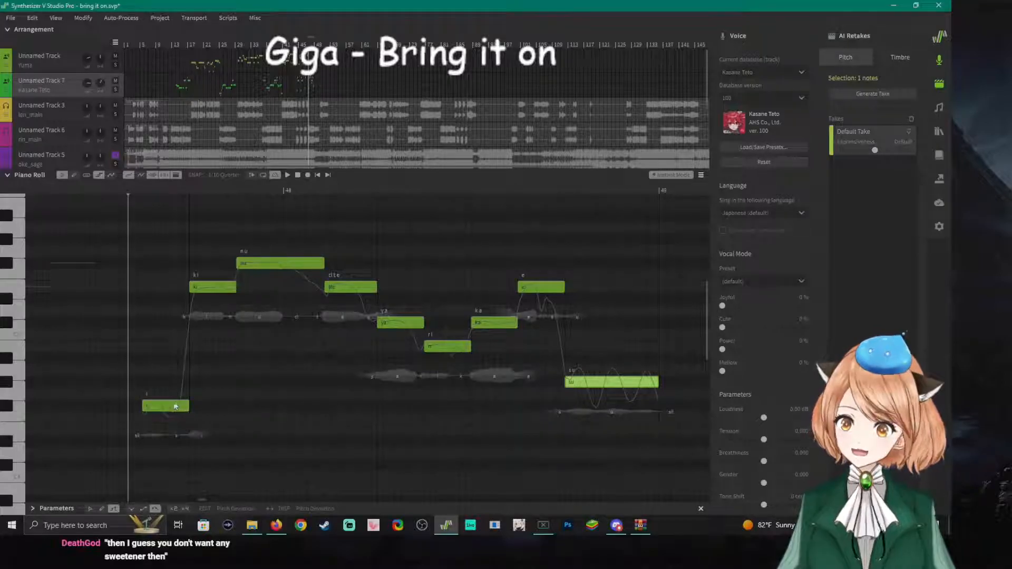
key(space)
key(space)
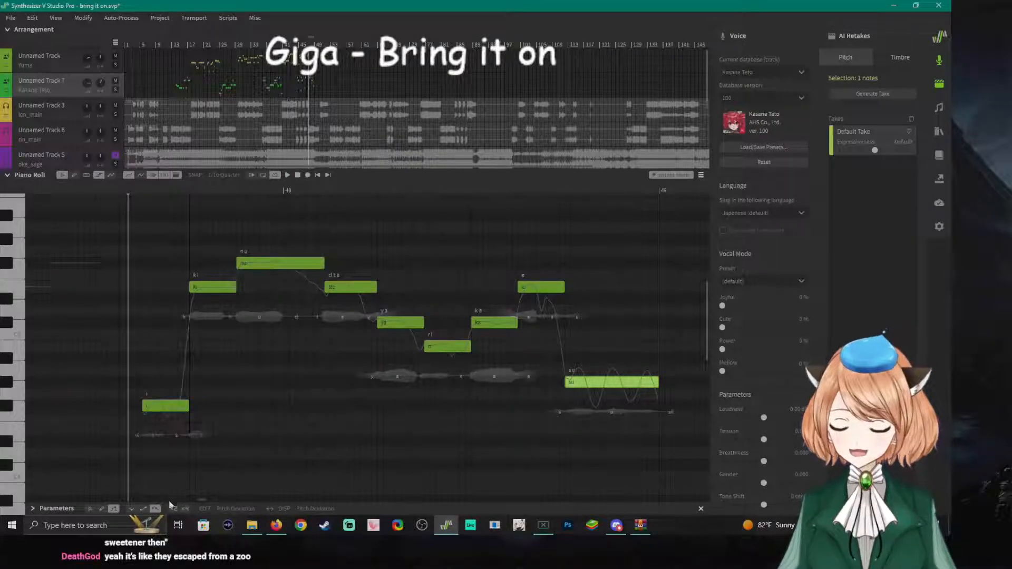
drag(201, 503, 204, 502)
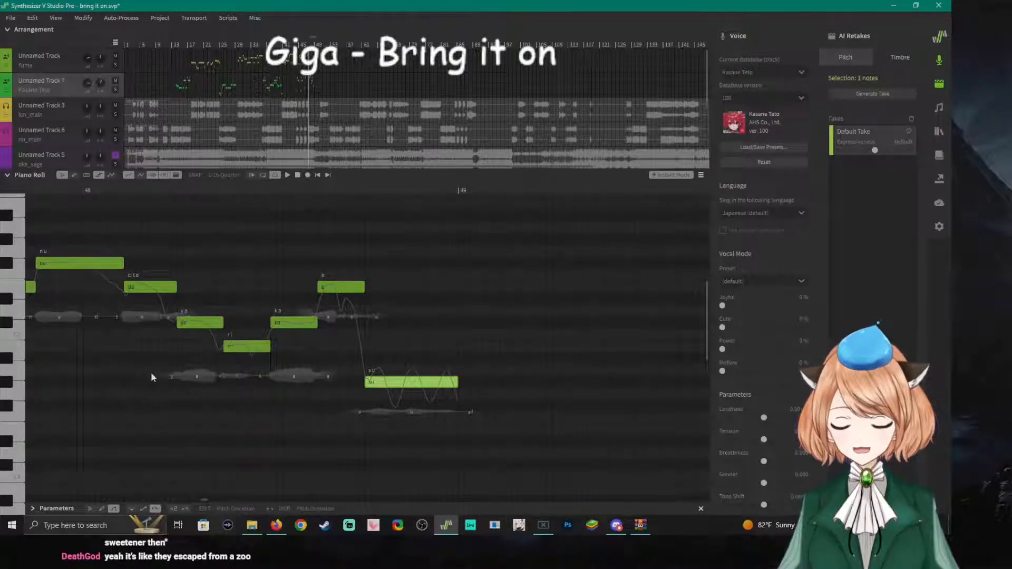
key(space)
key(space)
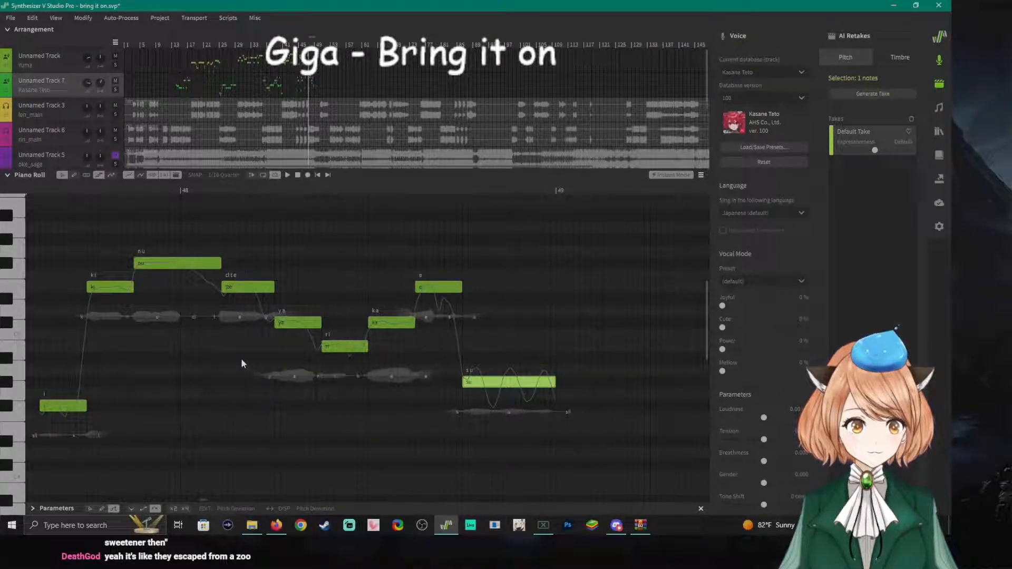
click(14, 358)
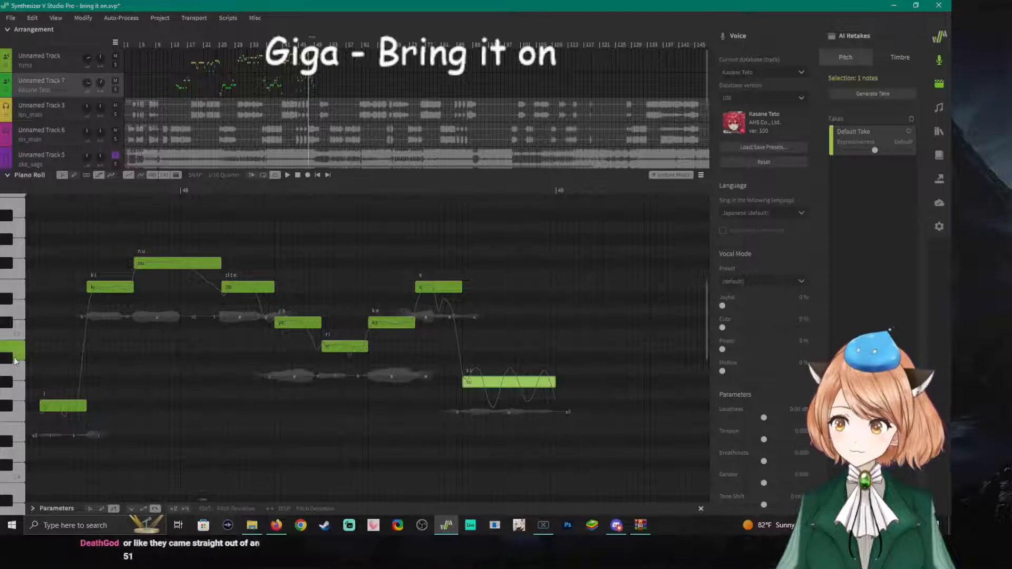
click(16, 362)
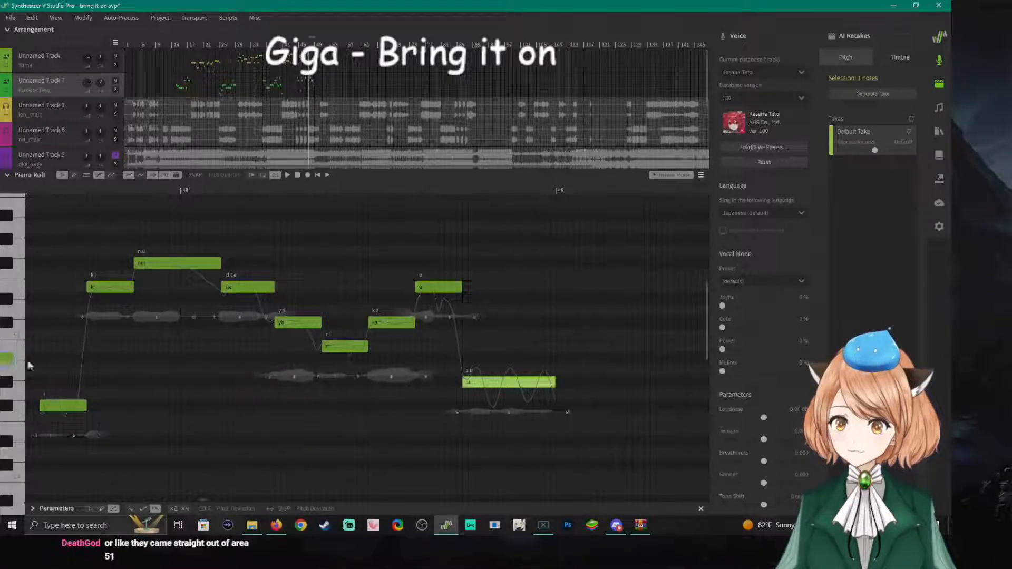
Play from the "su" note, check its pitch on the piano keys, and add a "ma" note directly after it, one semitone higher.
click(462, 192)
key(space)
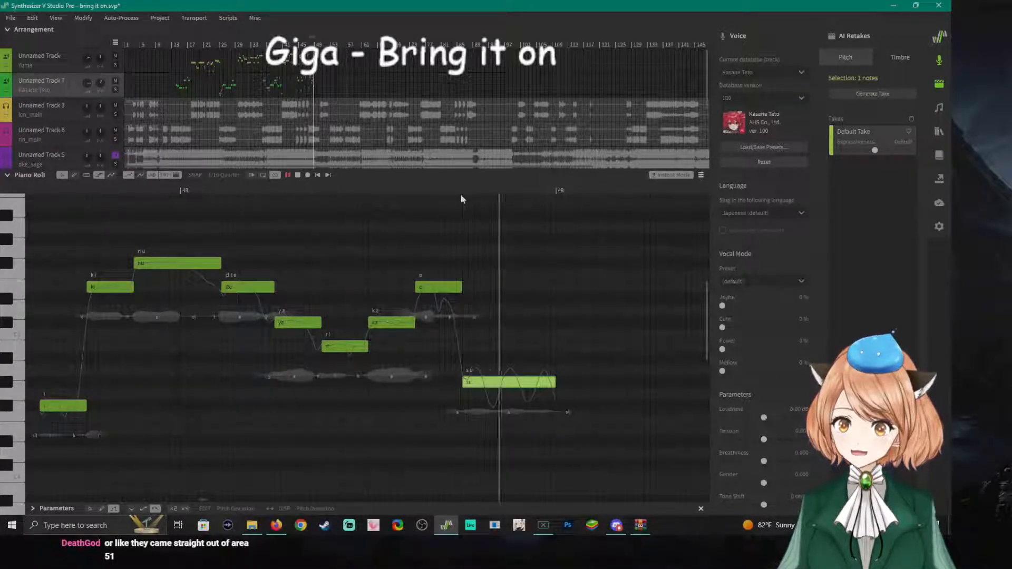
key(space)
click(8, 382)
mouse_move(7, 382)
mouse_down()
mouse_move(6, 360)
mouse_move(9, 371)
mouse_up()
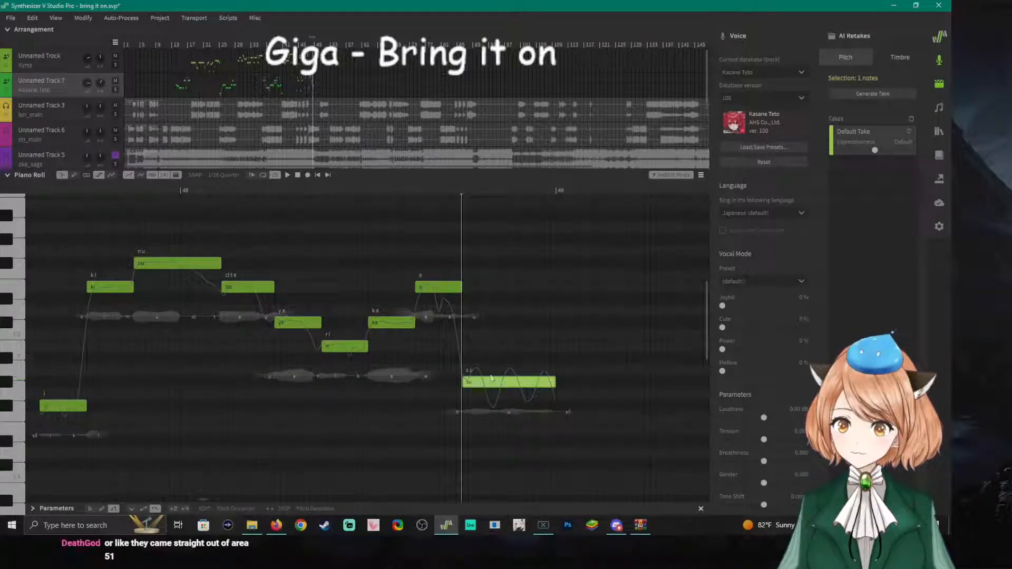
double_click(561, 370)
drag(580, 373, 557, 371)
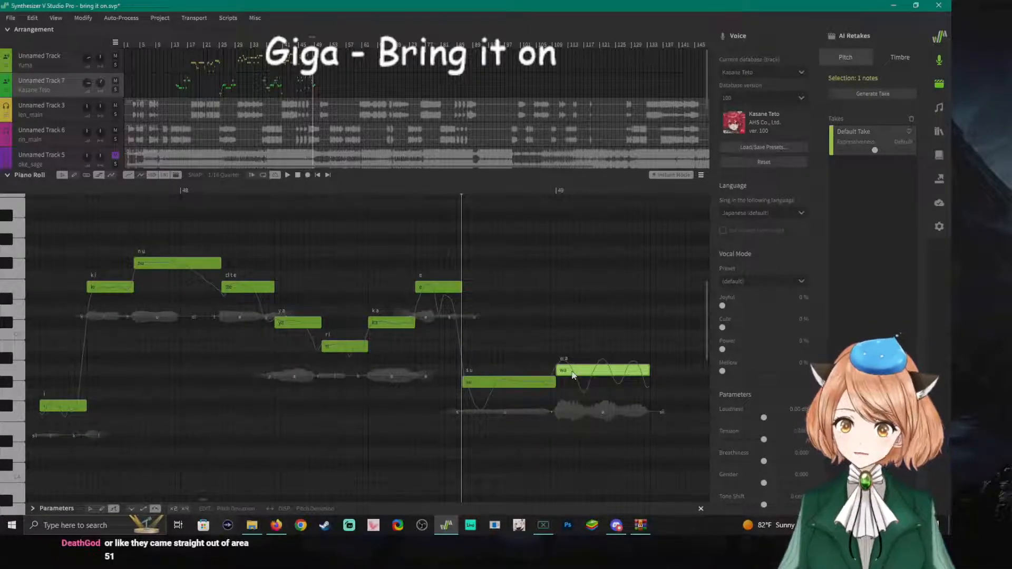
Replay the phrase from the "i" note and lengthen the "ma" note to twice the length of "su".
click(39, 192)
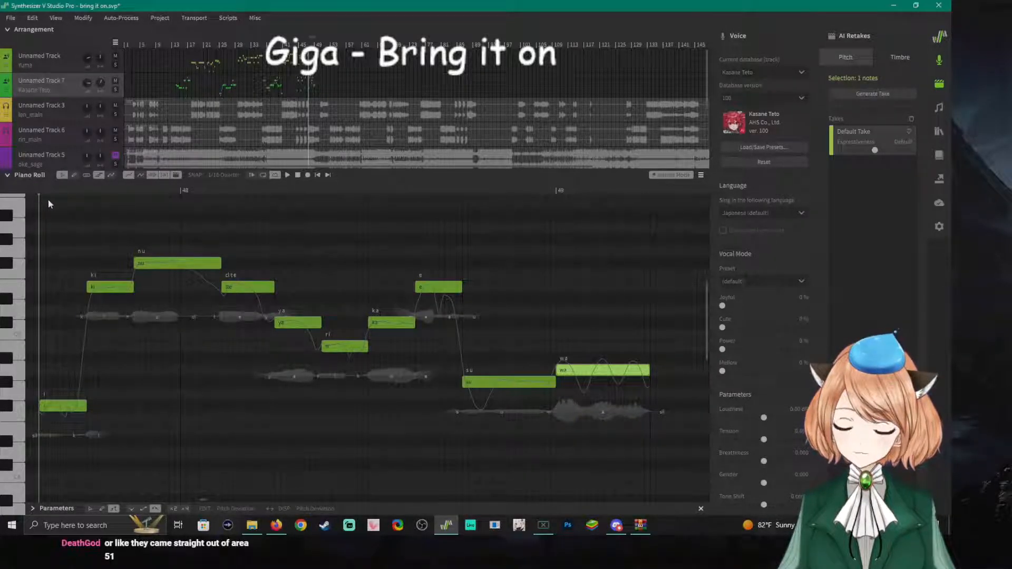
key(space)
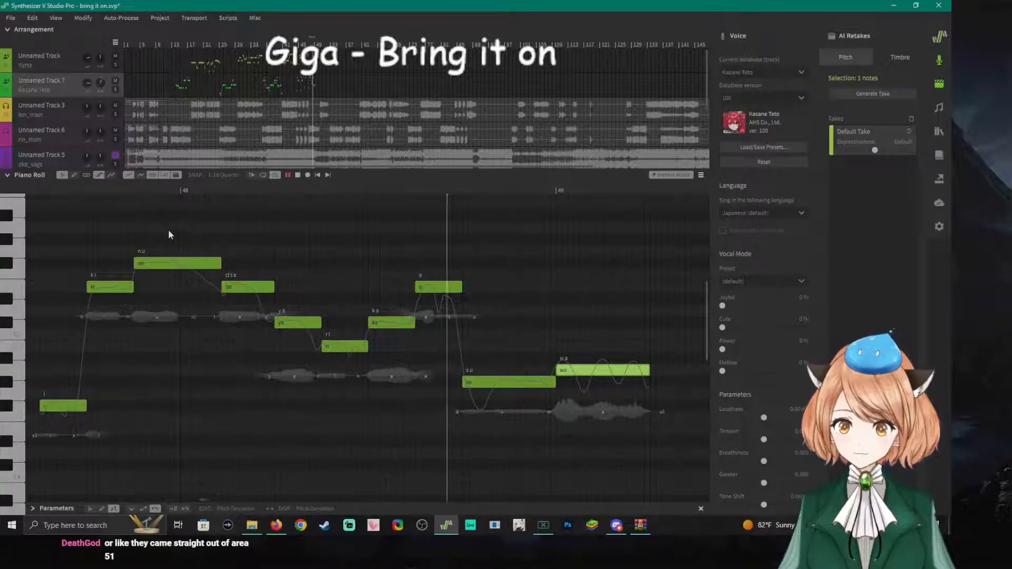
key(space)
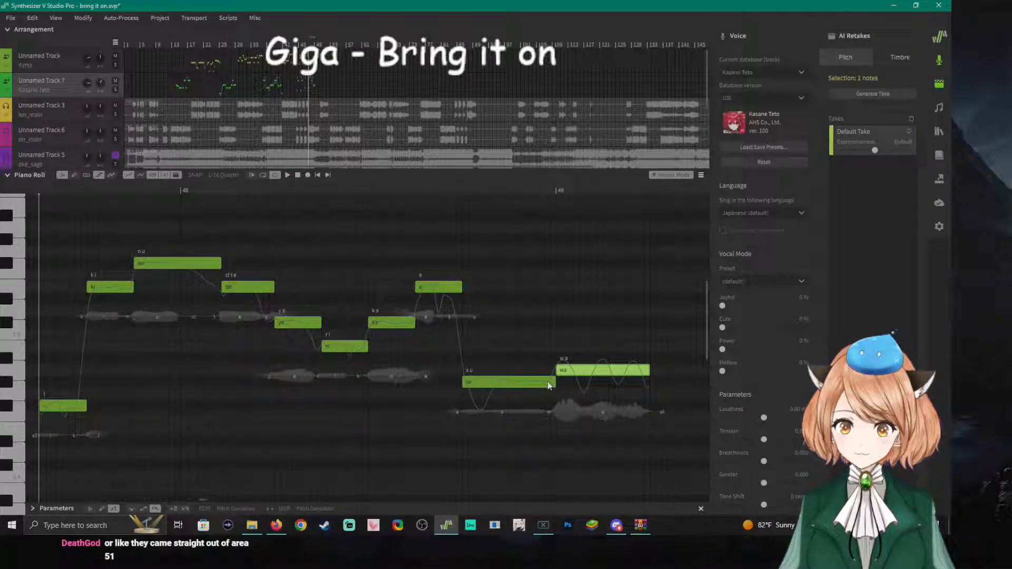
key(space)
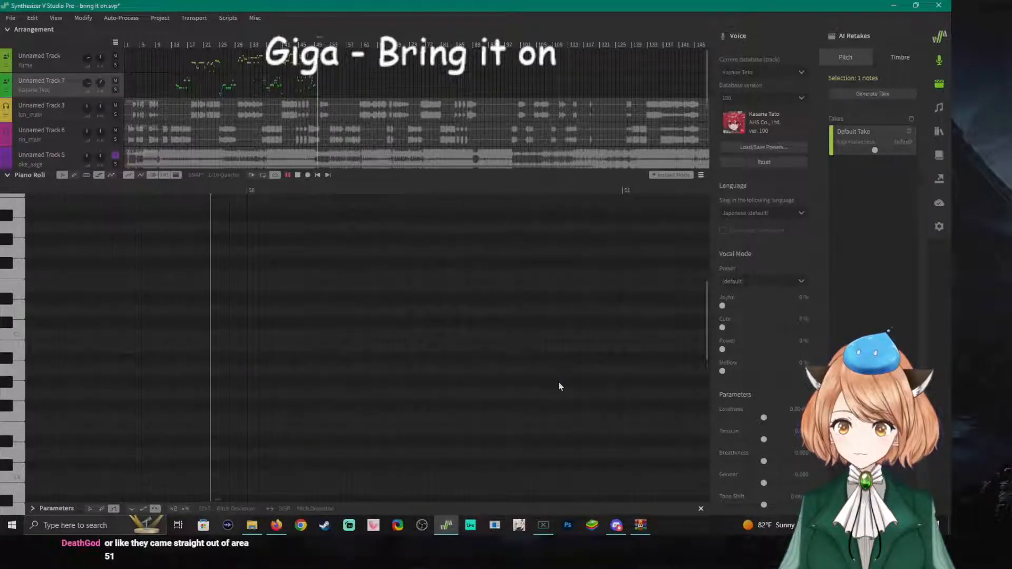
key(space)
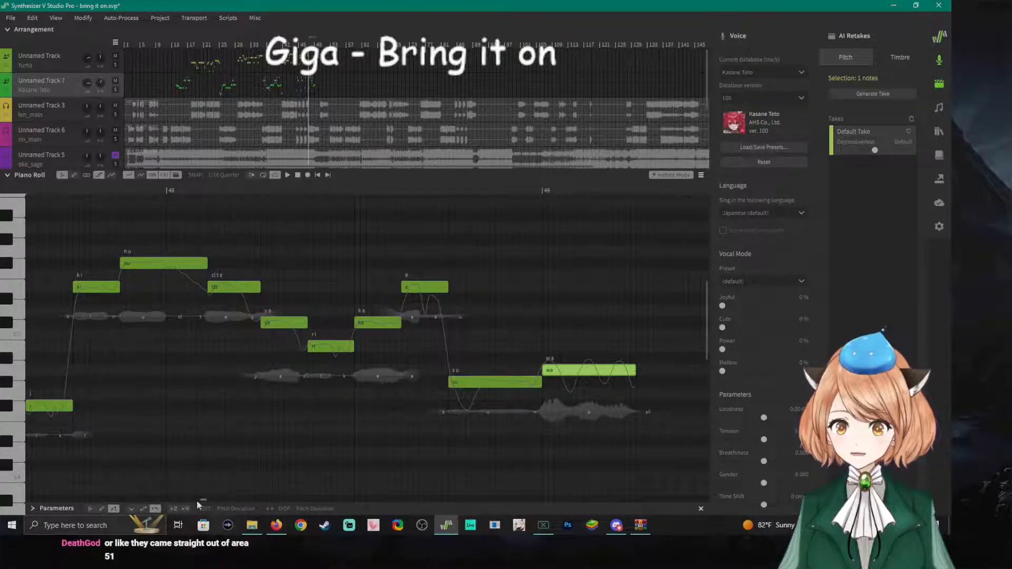
drag(203, 501, 205, 501)
scroll(266, 443, down, 3)
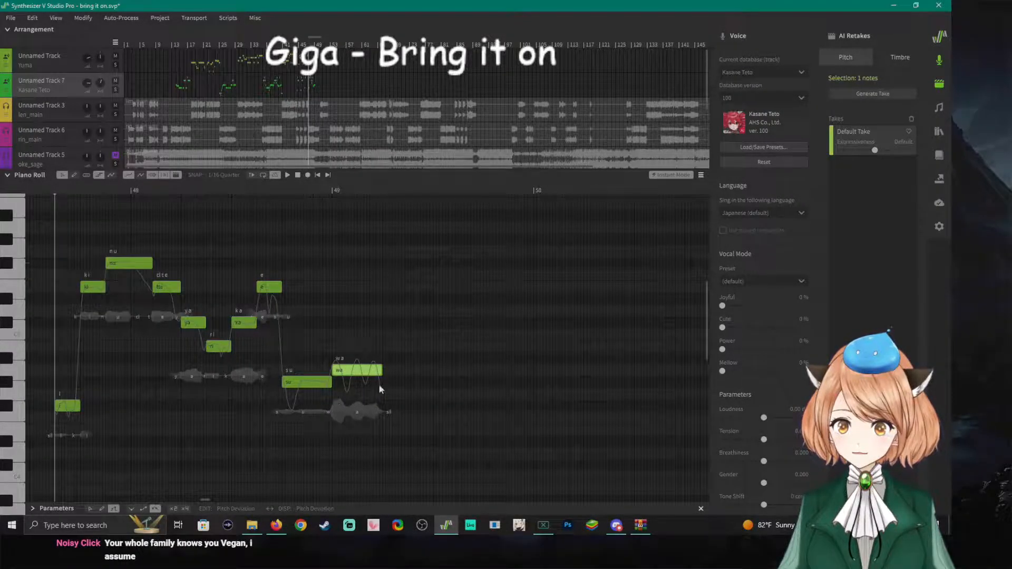
scroll(409, 397, up, 4)
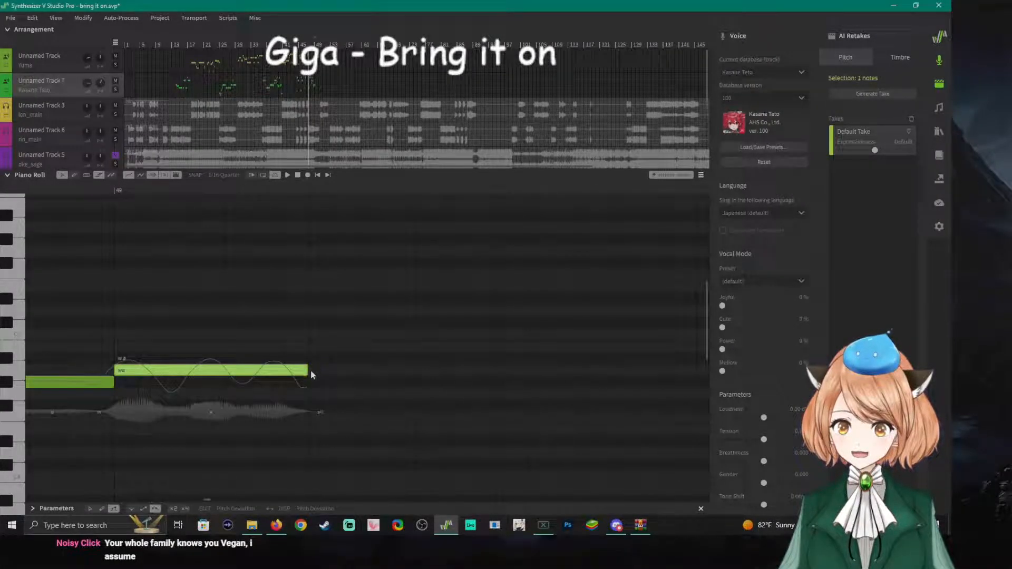
drag(309, 370, 501, 371)
Replay the end of the phrase, sound a piano key, and add a "de" note directly after "ma" at the pitch of "ka".
scroll(394, 371, down, 4)
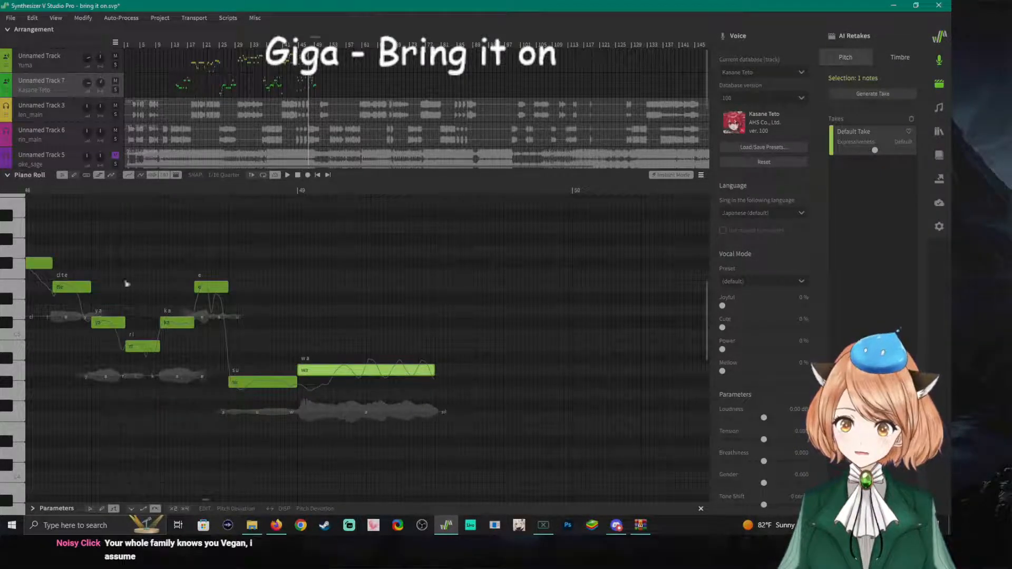
click(52, 186)
key(space)
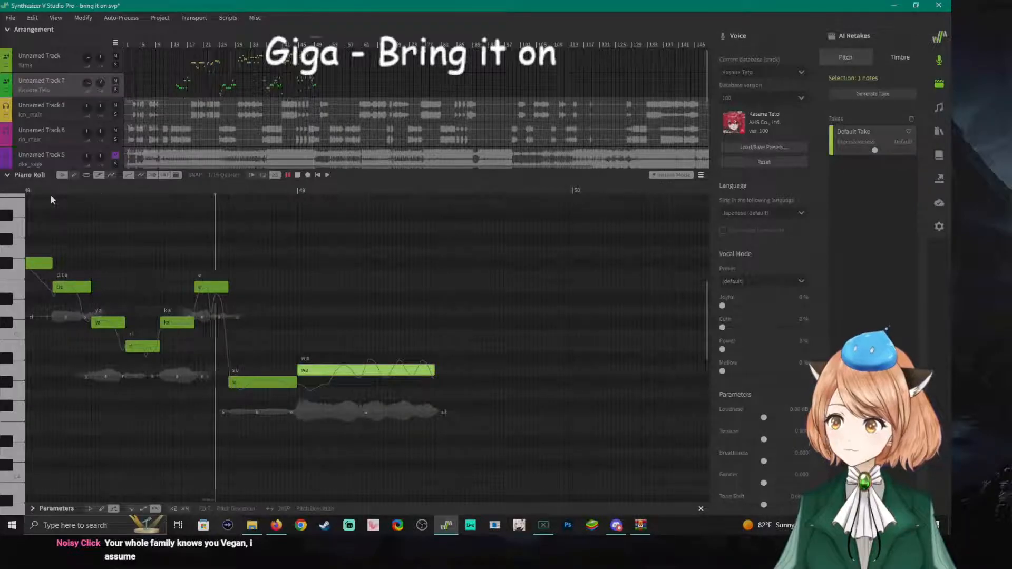
key(space)
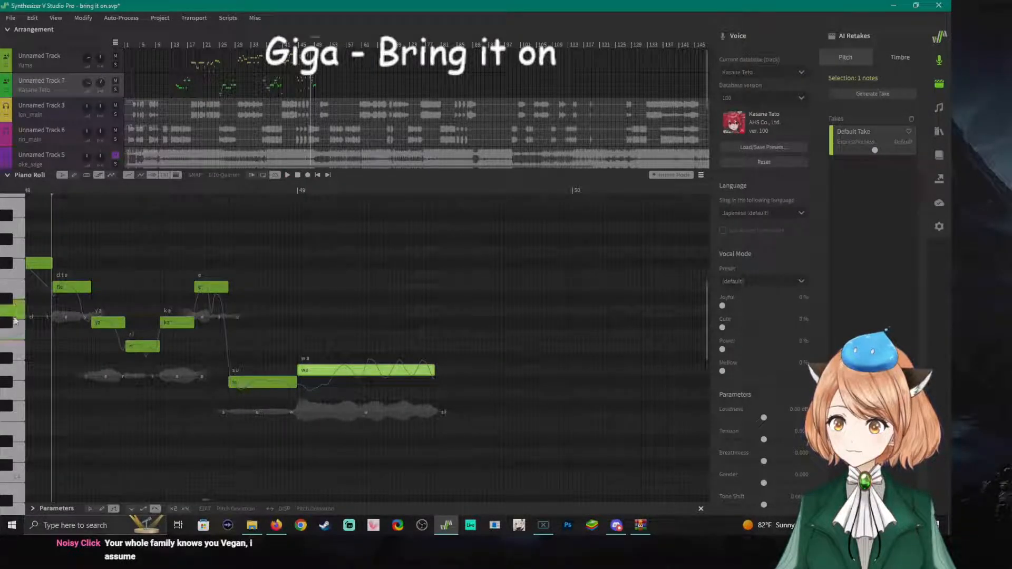
double_click(437, 323)
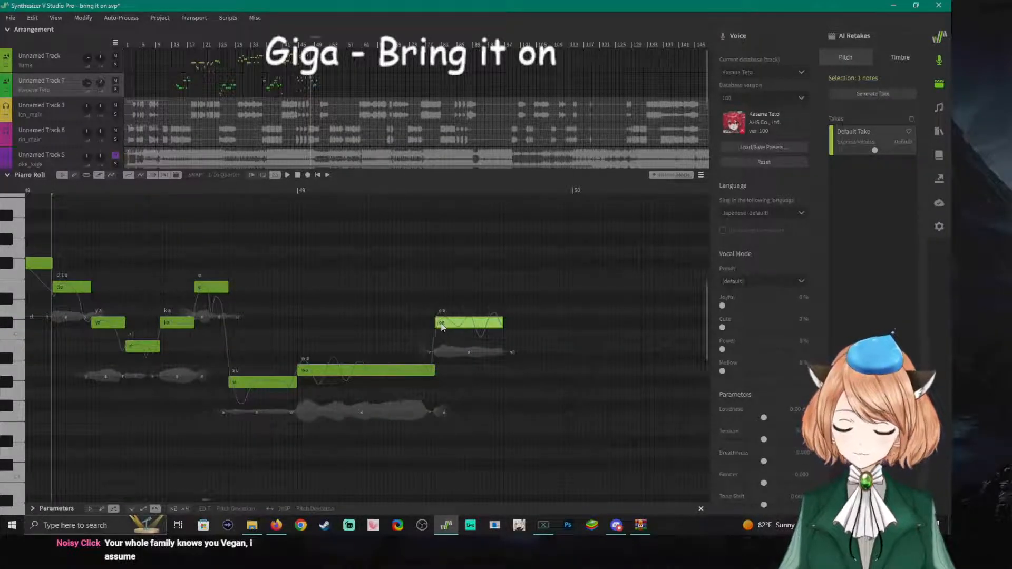
Replay from the "e" note and lengthen the "de" note to end at the start of measure 50.
click(200, 190)
key(space)
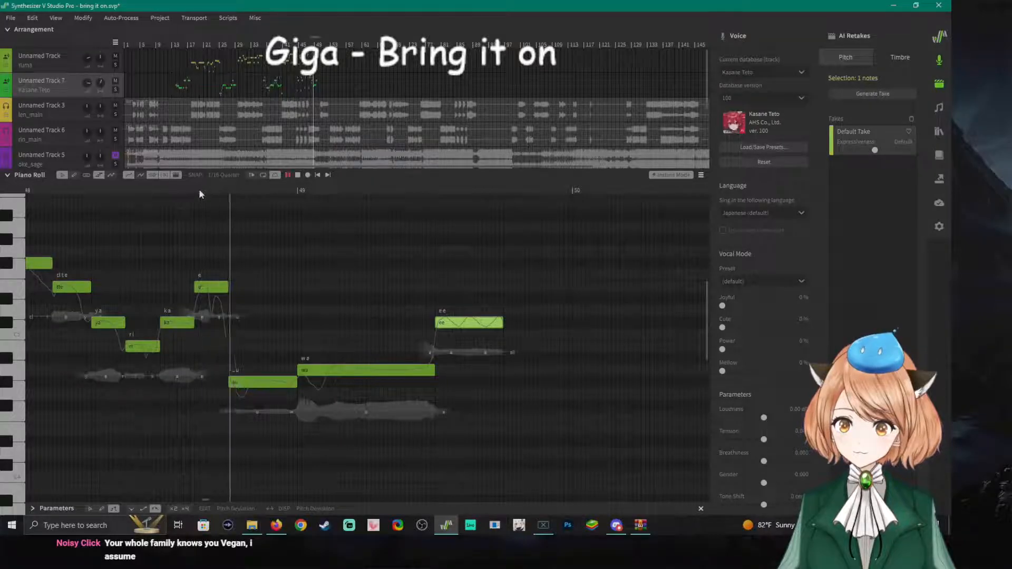
key(space)
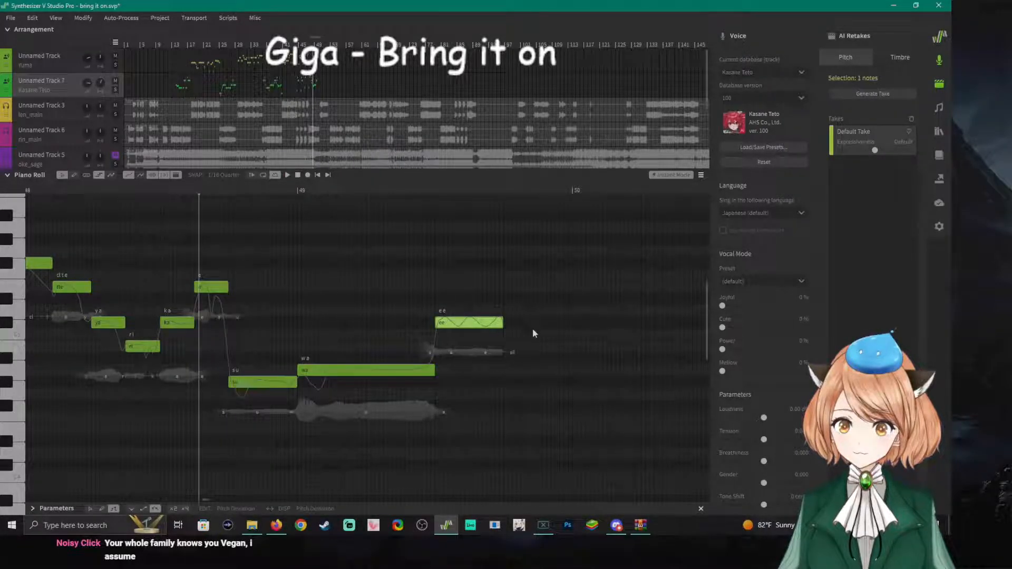
drag(501, 328, 571, 326)
key(space)
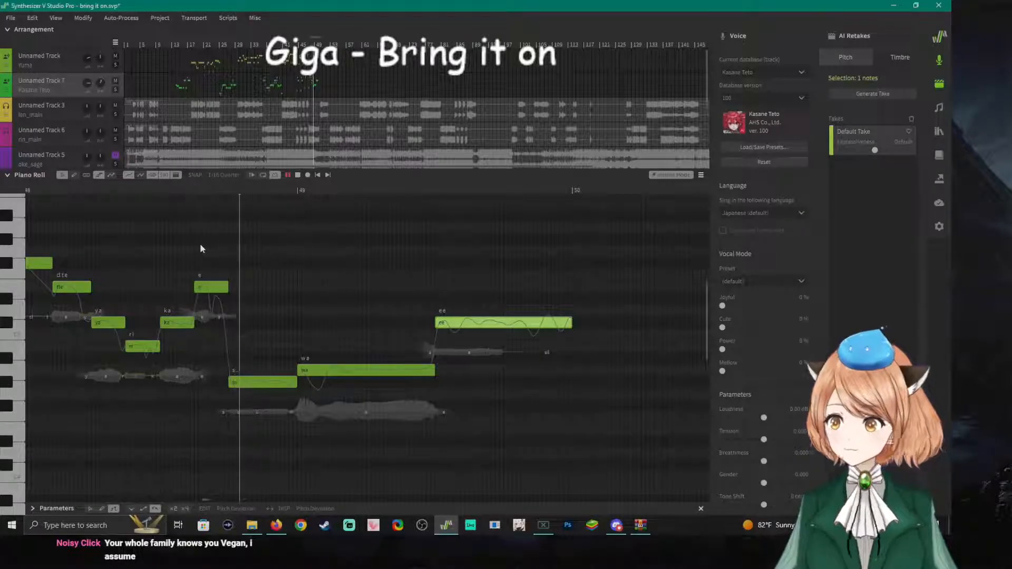
key(space)
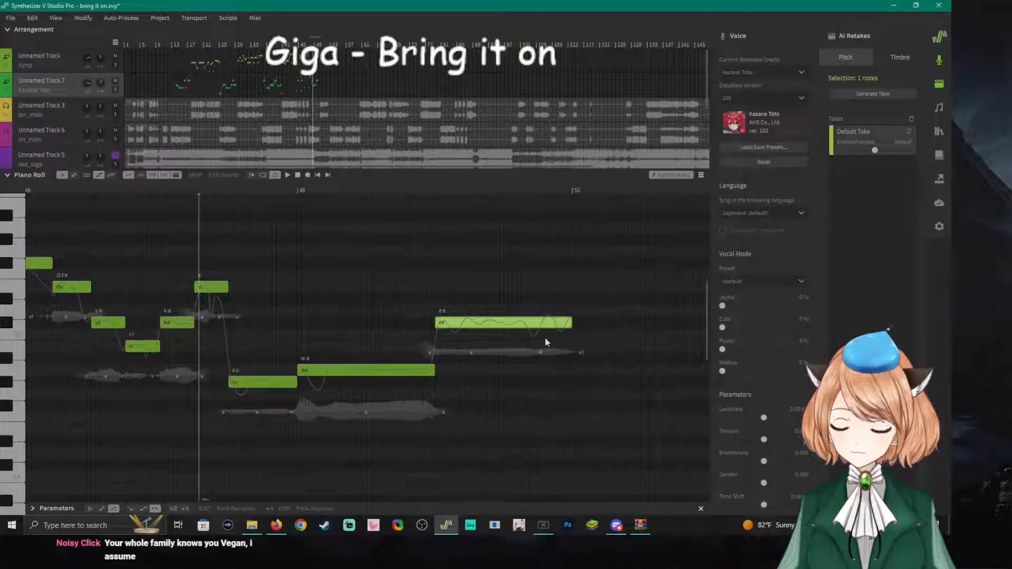
key(space)
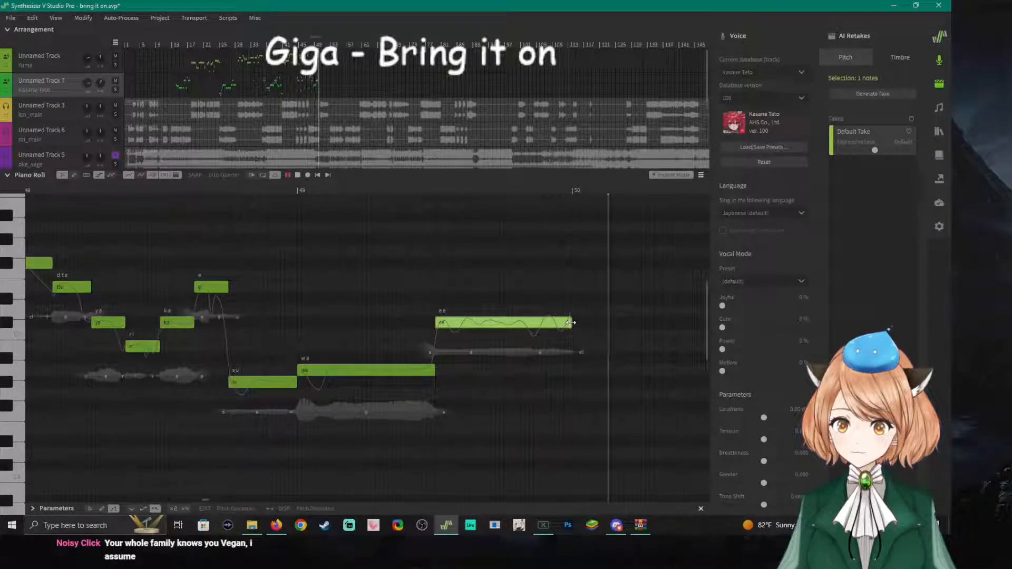
Stop playback, switch to the Yuma track, and listen to the song from just before measure 50.
key(space)
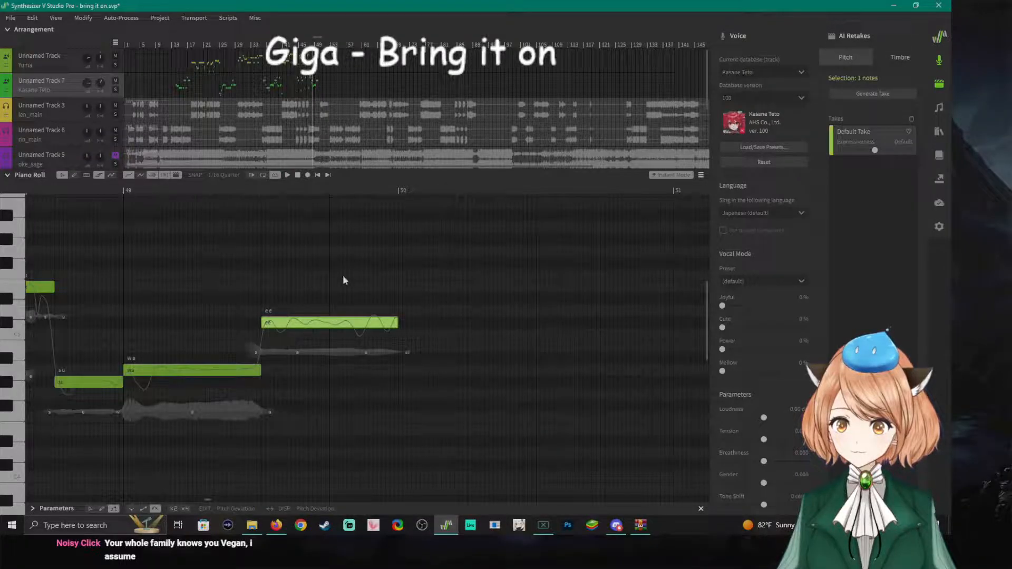
click(55, 61)
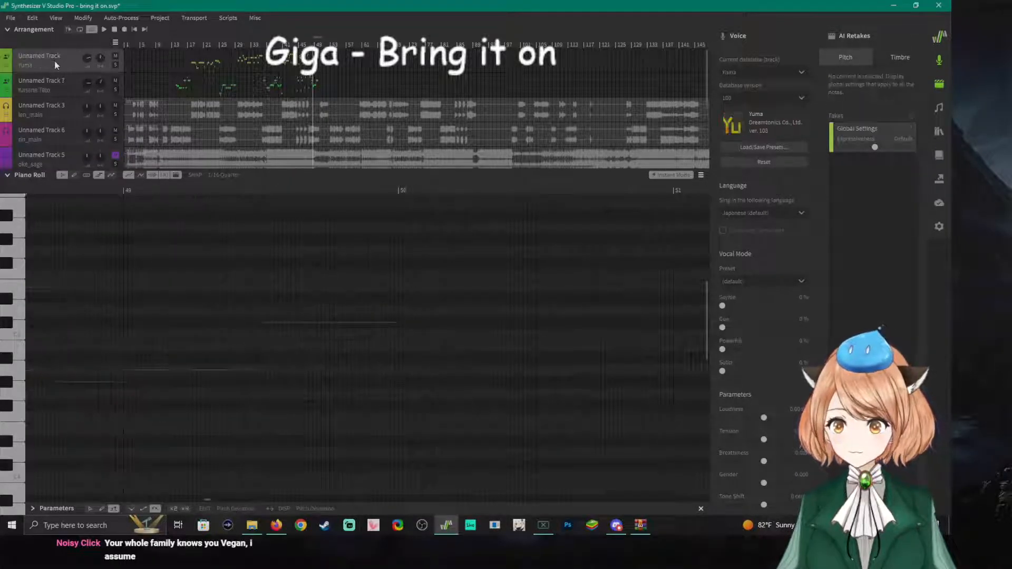
click(388, 190)
key(space)
key(space)
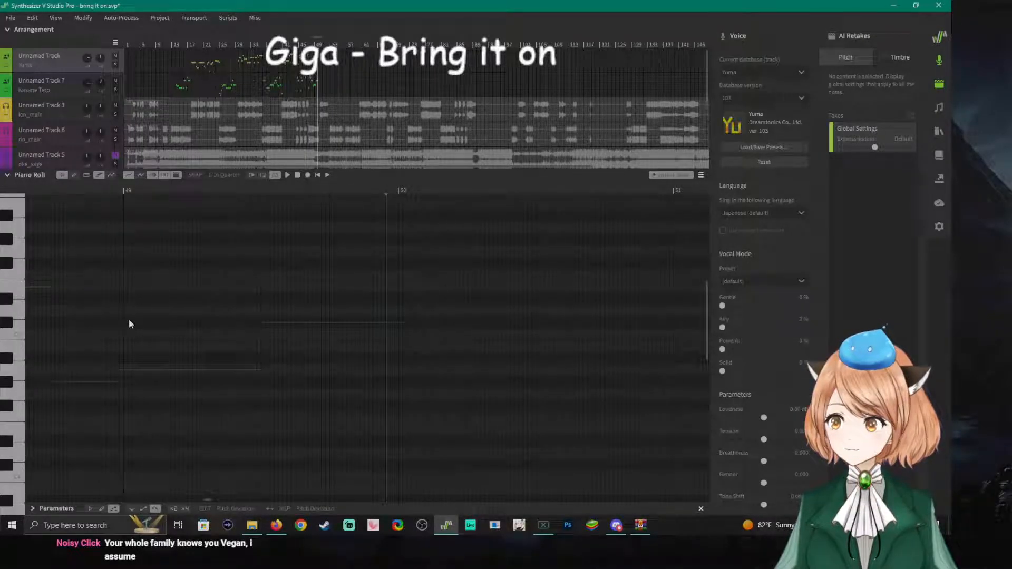
scroll(128, 321, down, 5)
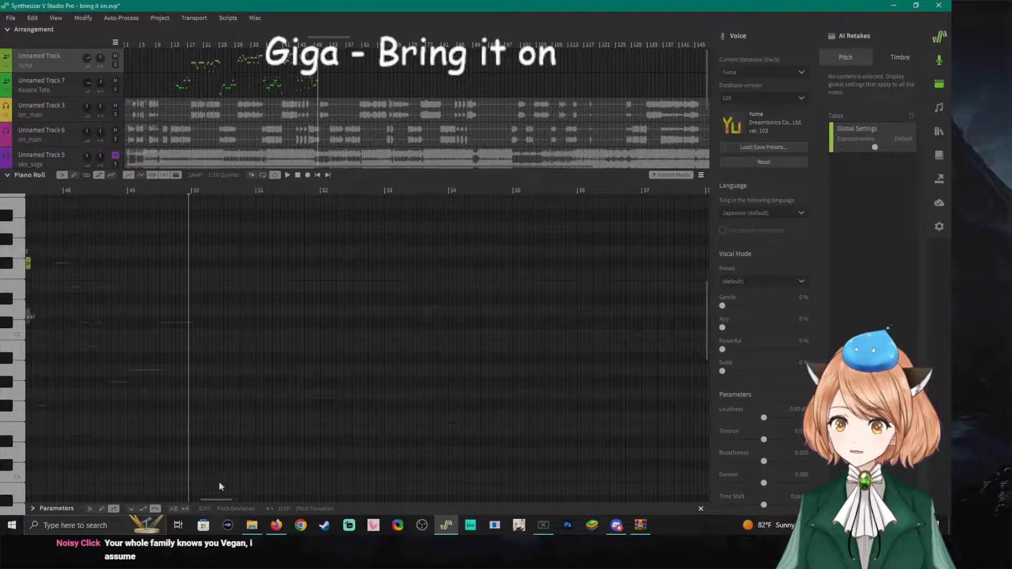
drag(217, 499, 200, 499)
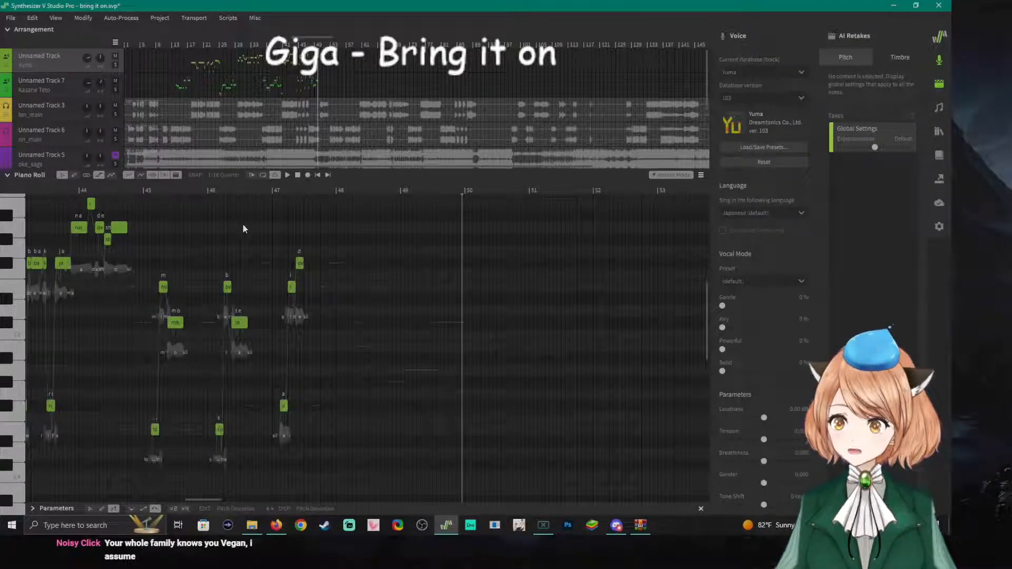
Switch to the Kasane Teto track and play its phrase from just before the first "ka" note past measure 44.
click(59, 84)
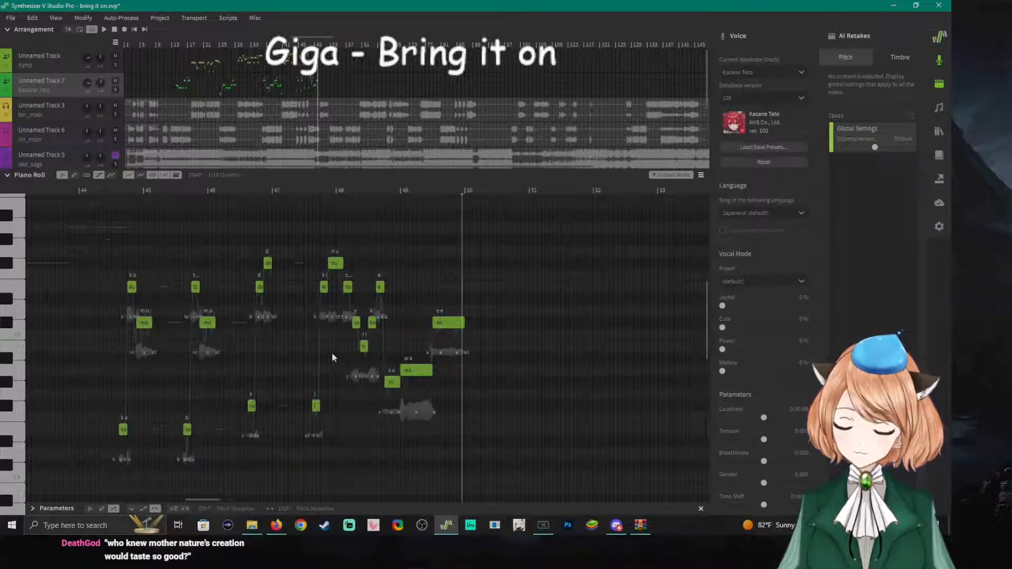
click(114, 191)
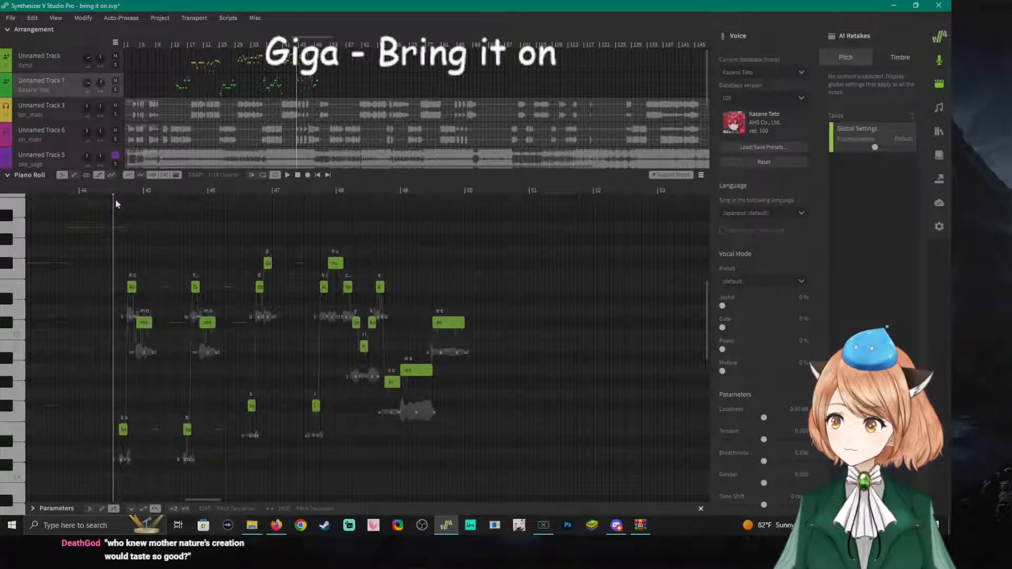
key(space)
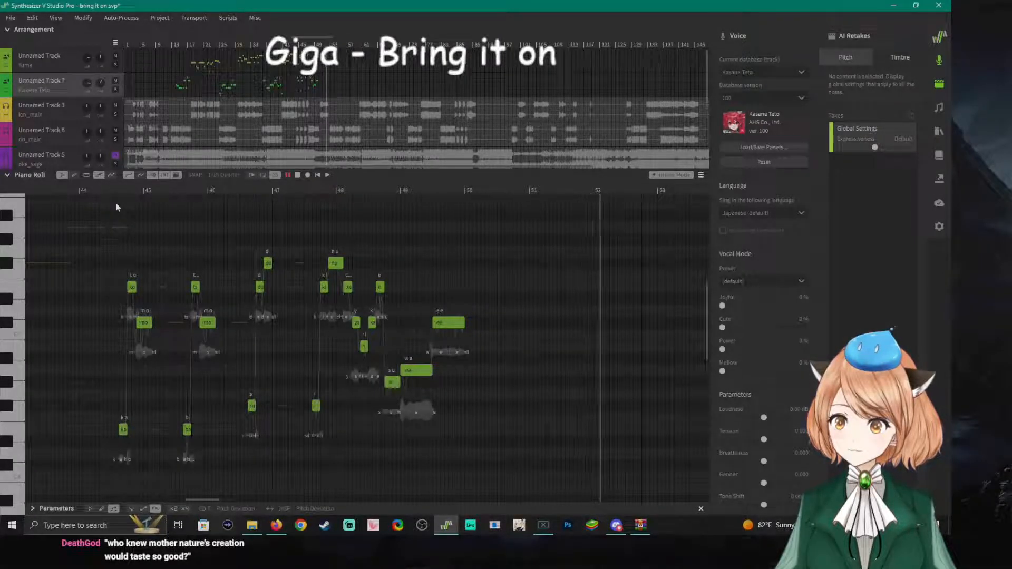
key(space)
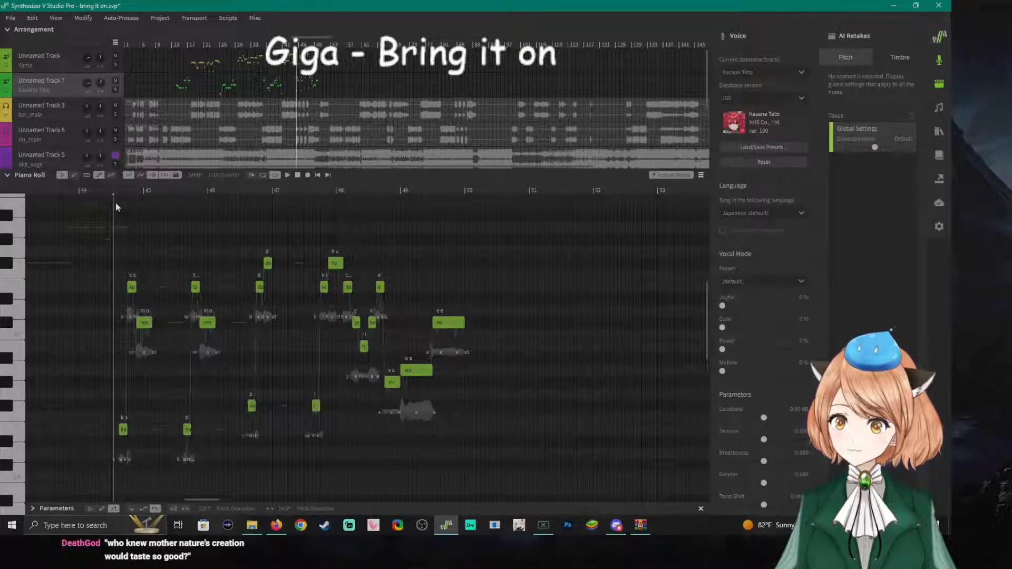
Mute the Kasane Teto track, play from the start of its last long note, and unmute the track.
click(115, 81)
click(438, 194)
key(space)
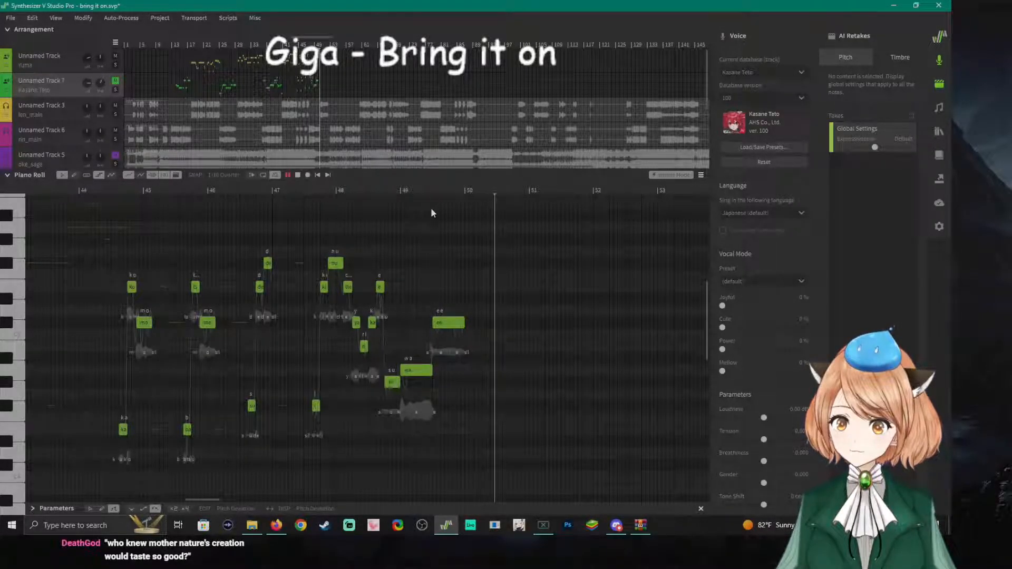
key(space)
click(116, 81)
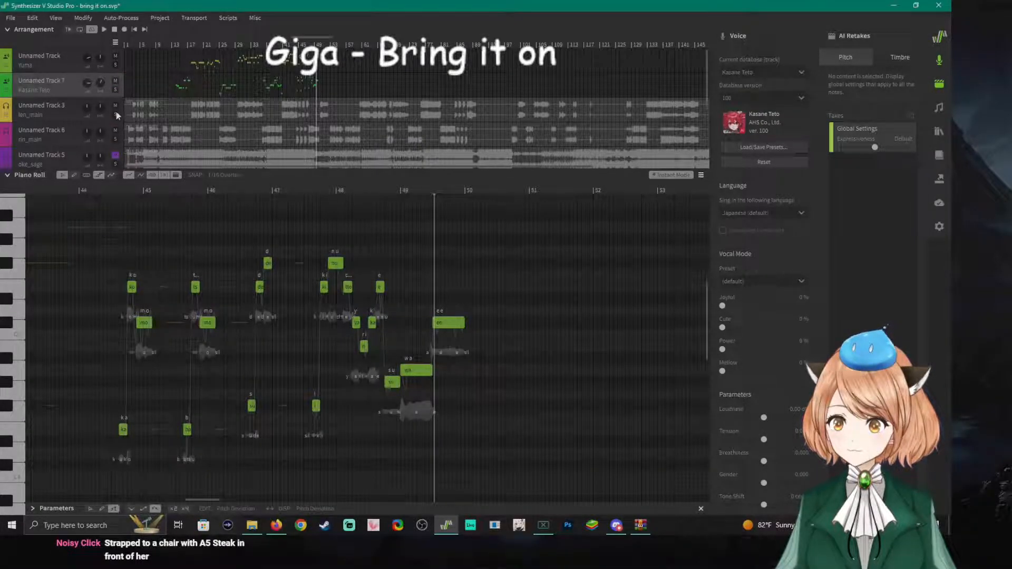
Mute the rin_main track and play the Kasane Teto phrase twice from just before measure 48.
click(115, 130)
click(330, 192)
key(space)
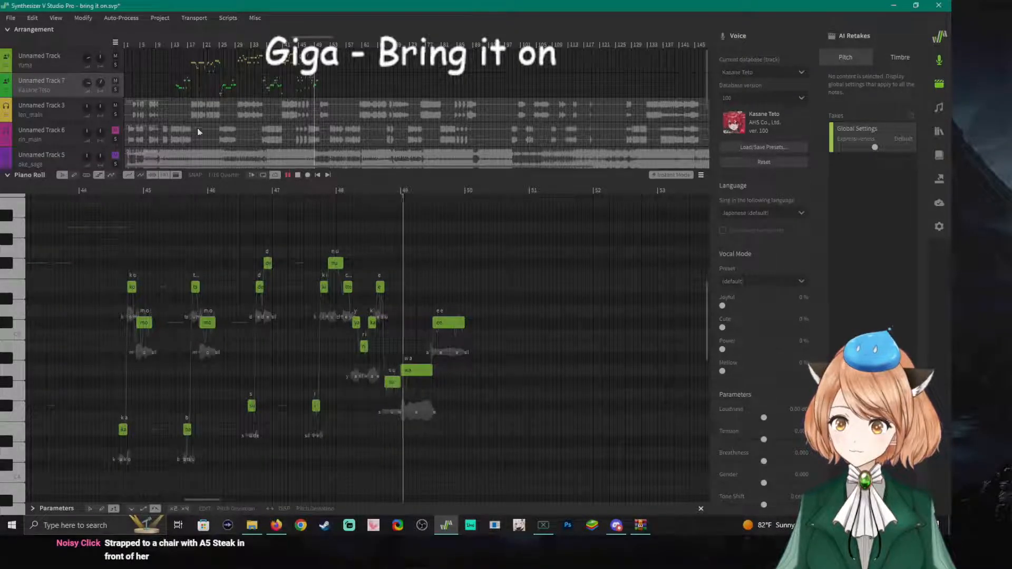
key(space)
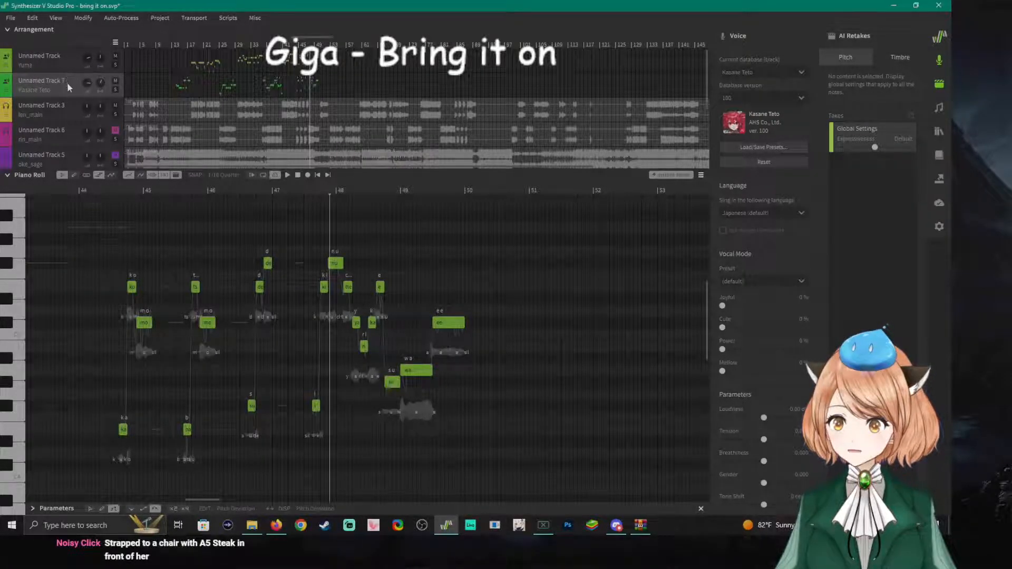
key(space)
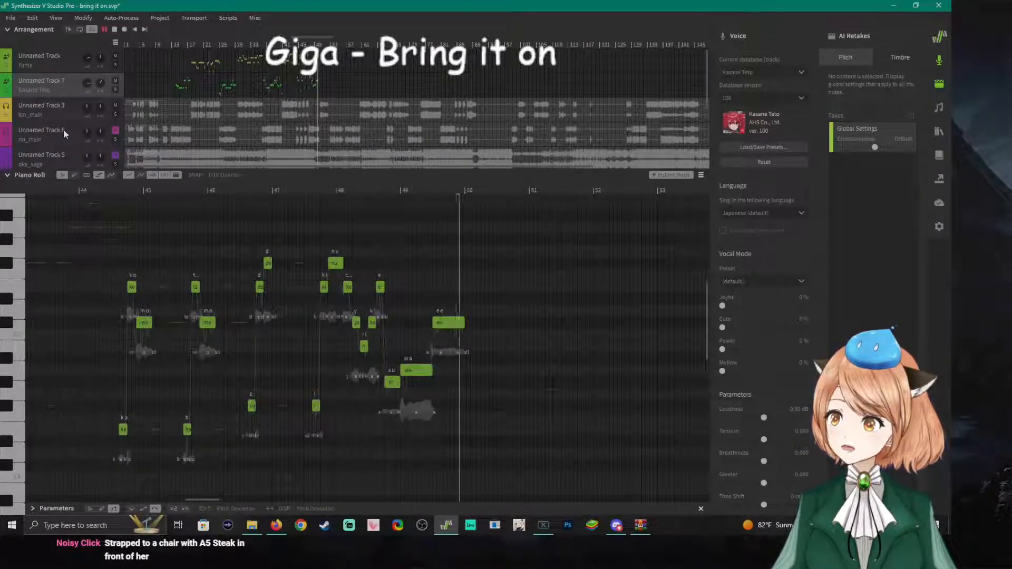
key(space)
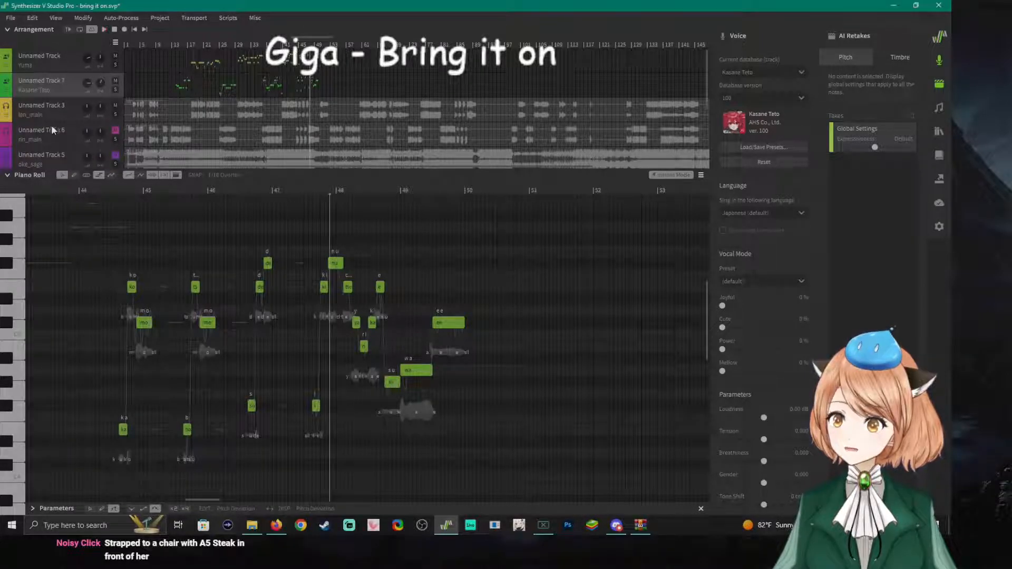
Switch to the Yuma track, play from around measure 50, and check the vocal's pitch on the piano keys.
click(55, 63)
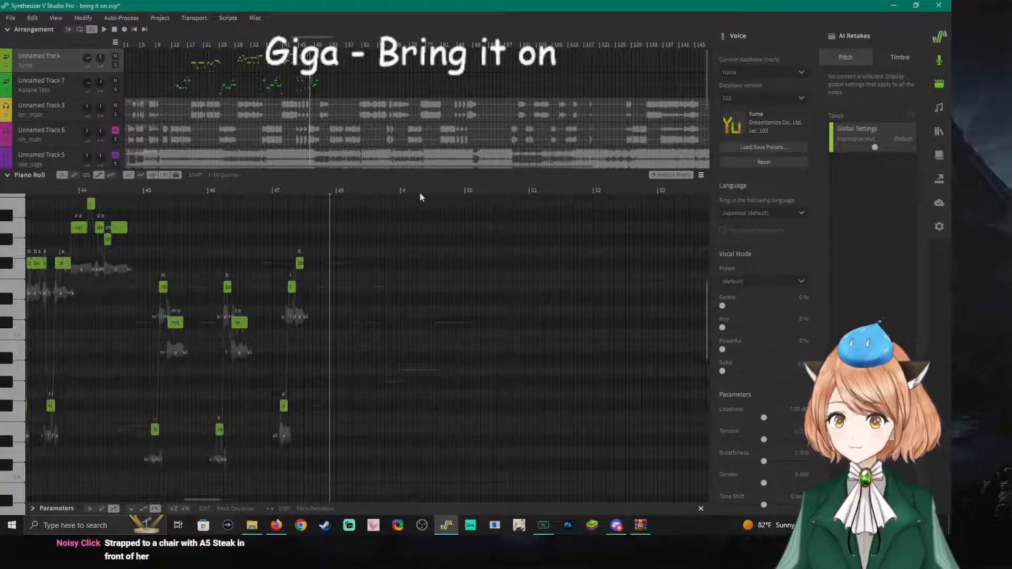
click(458, 188)
scroll(507, 244, up, 2)
scroll(507, 244, up, 2)
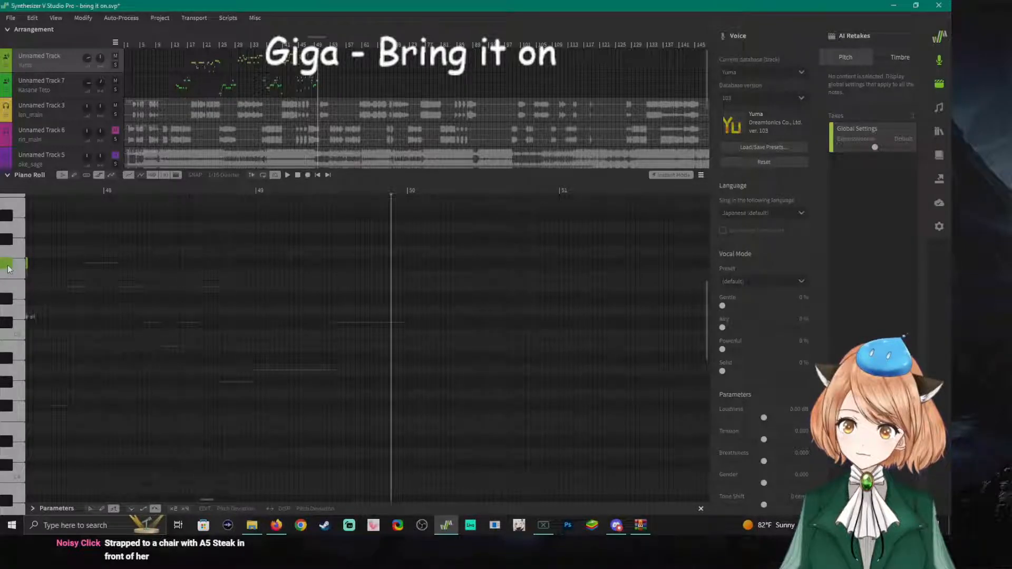
key(space)
key(space)
click(458, 189)
key(space)
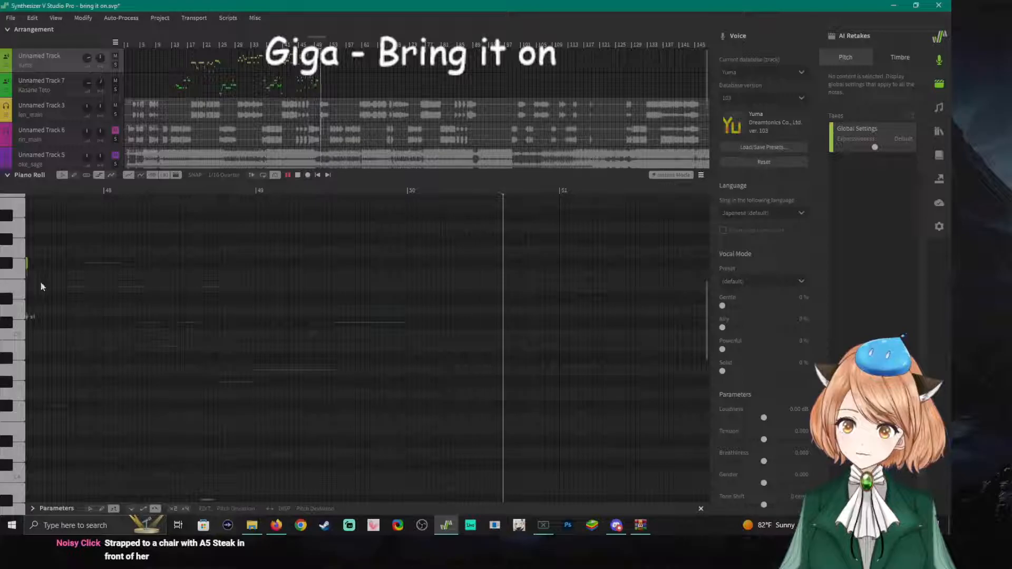
key(space)
click(11, 266)
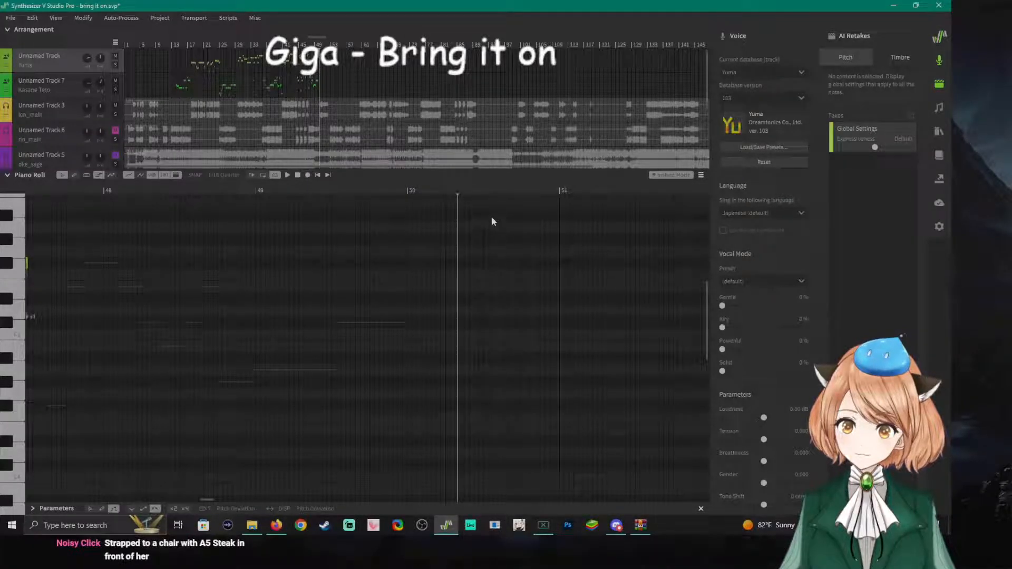
Play from the middle and the last quarter of measure 50, and match the vocal's pitch on a piano key.
click(482, 191)
key(space)
key(space)
click(522, 192)
key(space)
key(space)
click(16, 268)
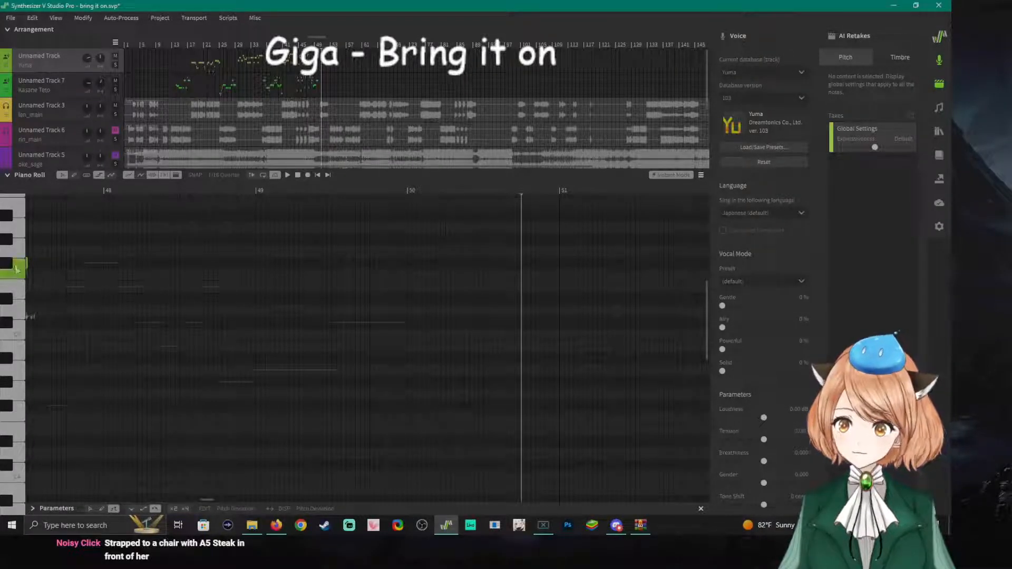
Add a quarter-measure note ending at measure 51 on the Yuma track, at the pitch of the previous Yuma note.
scroll(534, 327, up, 4)
double_click(529, 267)
drag(538, 268, 533, 268)
double_click(534, 265)
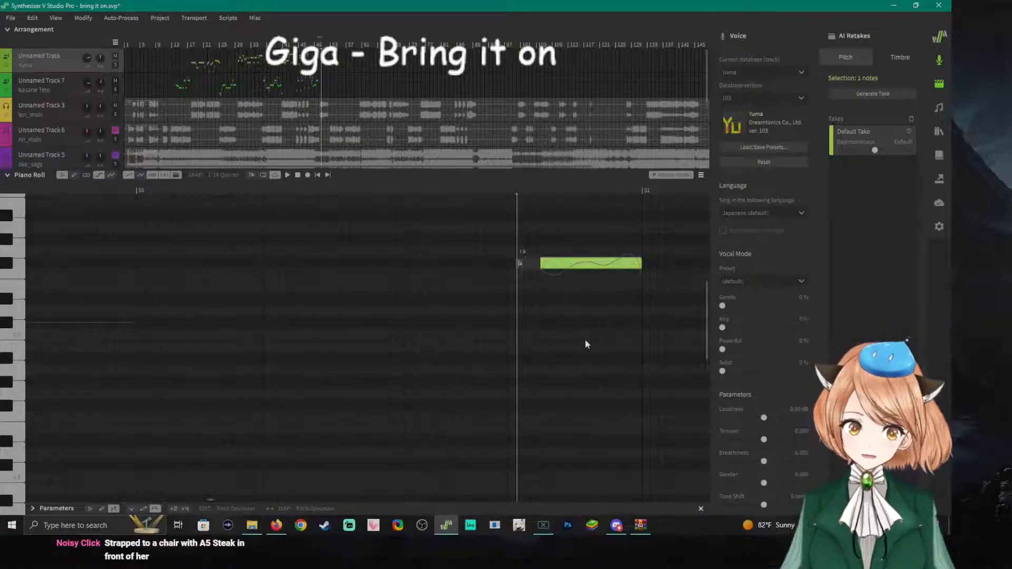
Add an equally long note directly before it at the same pitch and set its lyric to "br".
double_click(428, 262)
drag(477, 263, 436, 265)
double_click(408, 263)
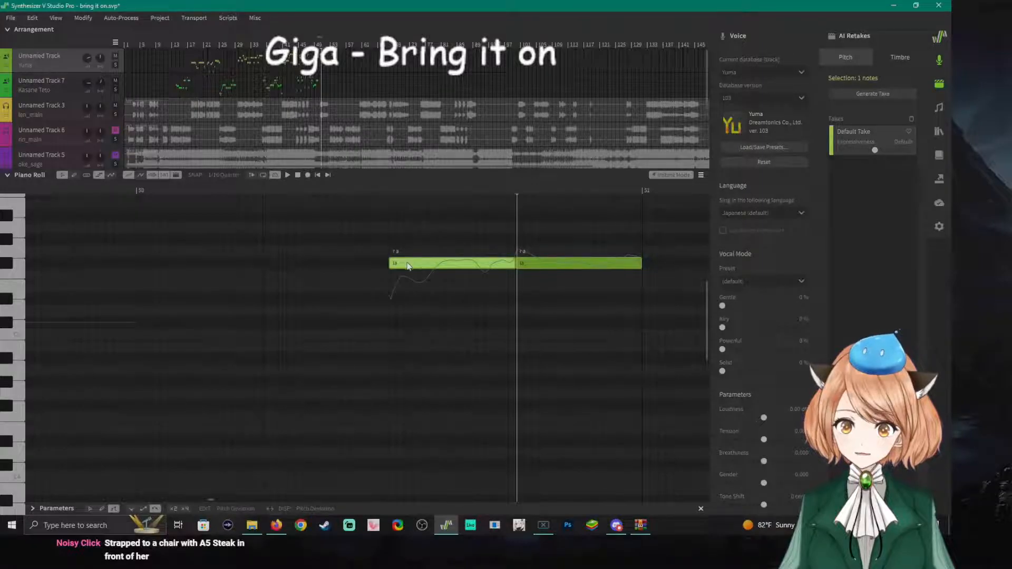
text(br)
key(Return)
Play back the two notes, set the second note's lyric to "ooh", and replay from just before "br".
click(248, 190)
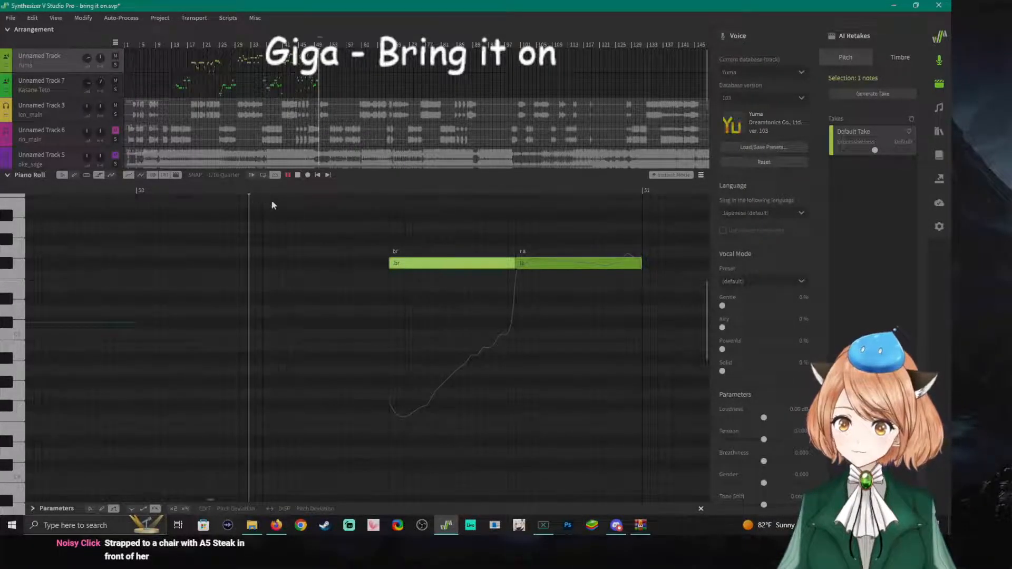
key(space)
key(space)
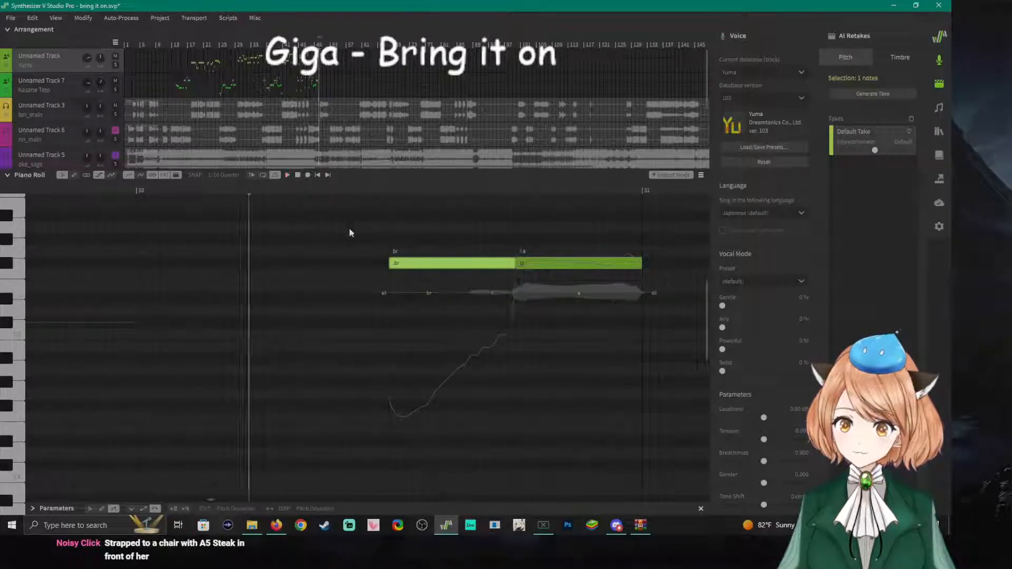
double_click(533, 263)
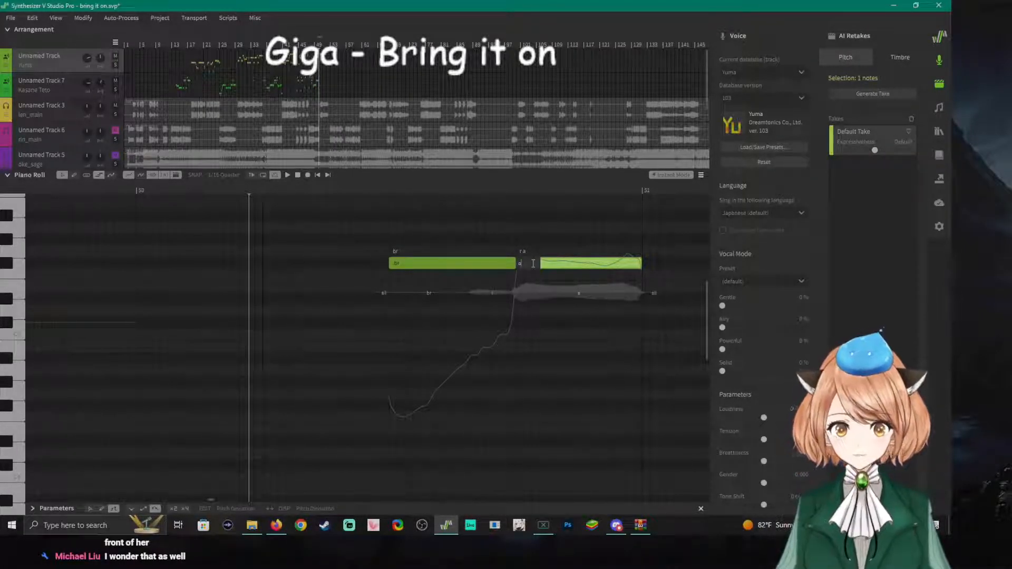
text(h)
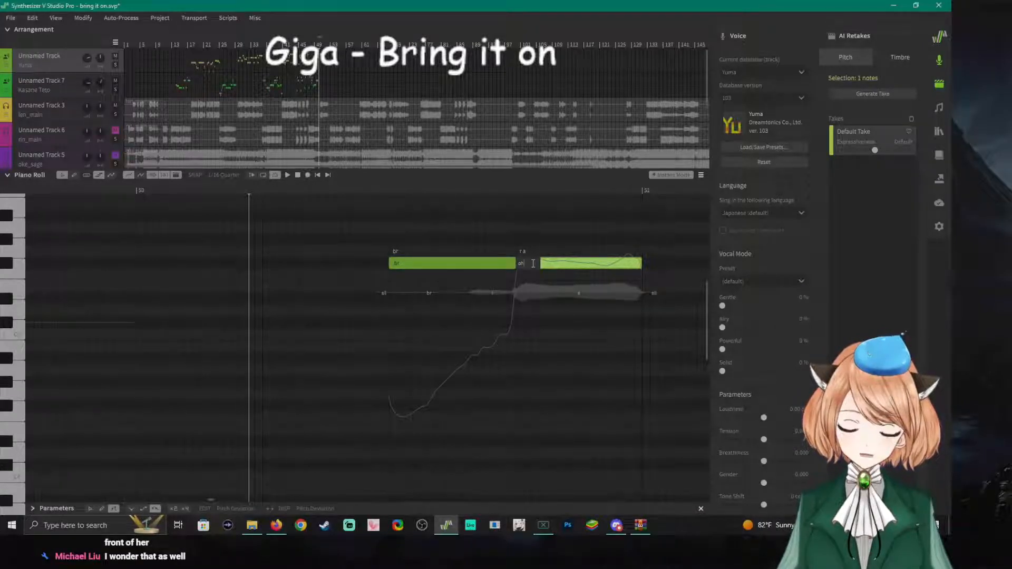
key(Return)
click(324, 195)
key(space)
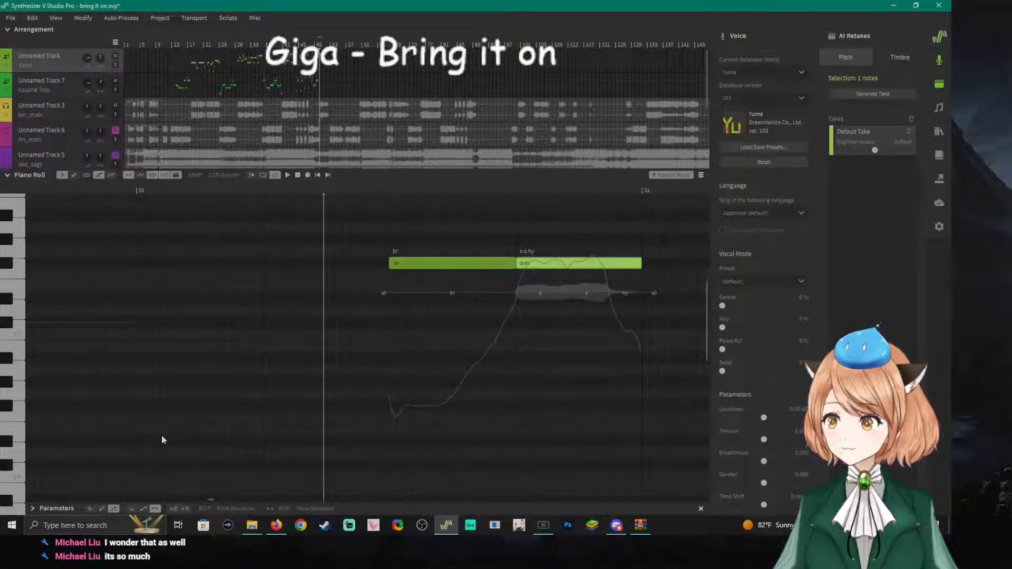
scroll(162, 435, down, 3)
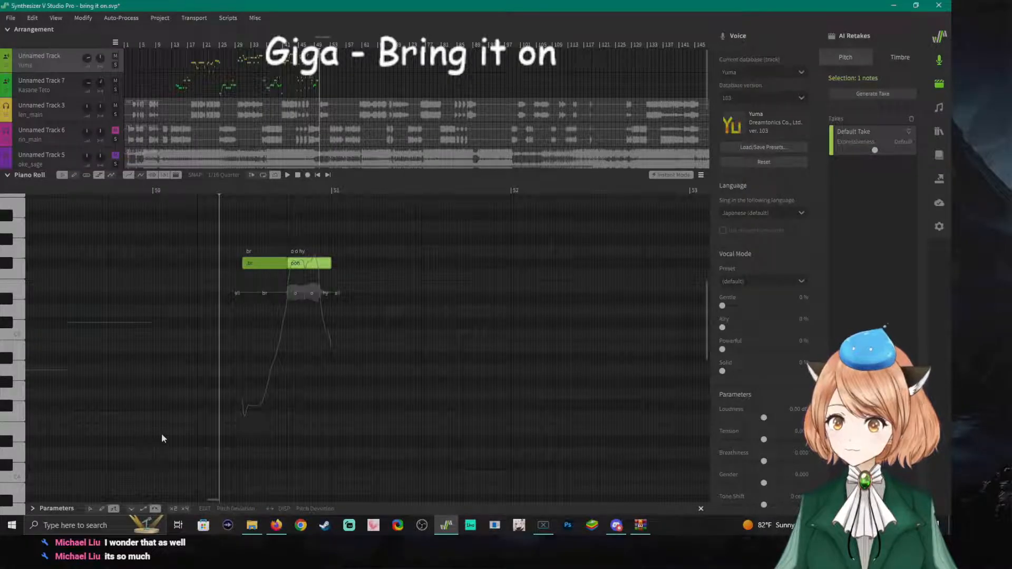
drag(218, 499, 194, 496)
scroll(214, 450, down, 5)
scroll(210, 473, up, 3)
scroll(213, 479, down, 1)
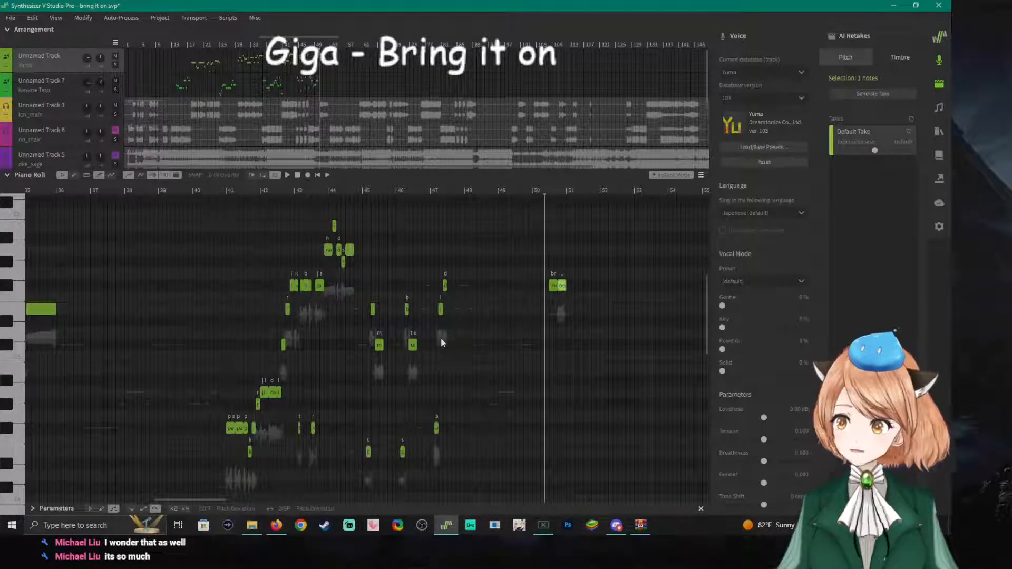
scroll(525, 418, up, 1)
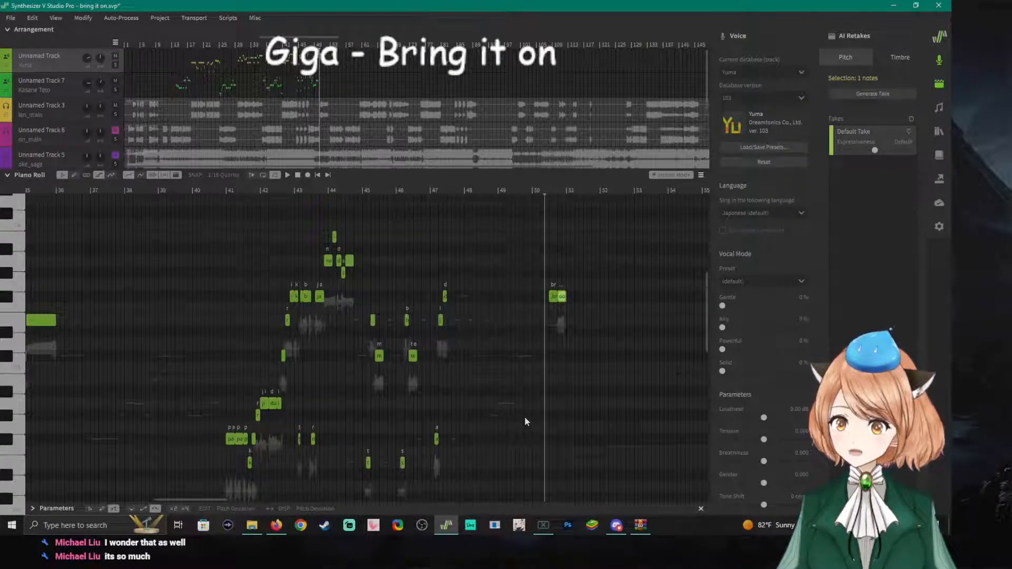
scroll(525, 418, up, 2)
scroll(524, 418, up, 3)
scroll(555, 427, down, 3)
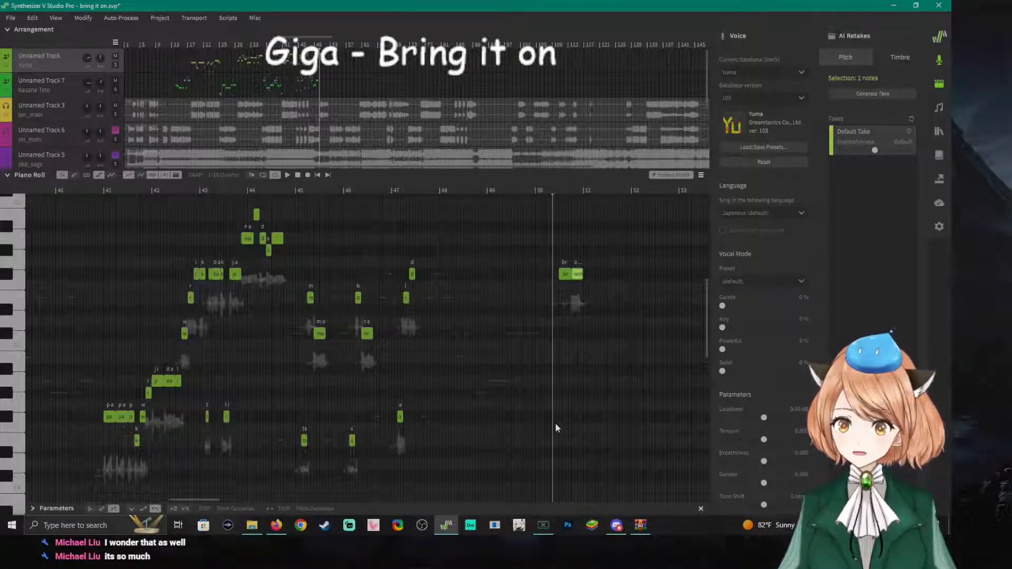
scroll(555, 428, up, 2)
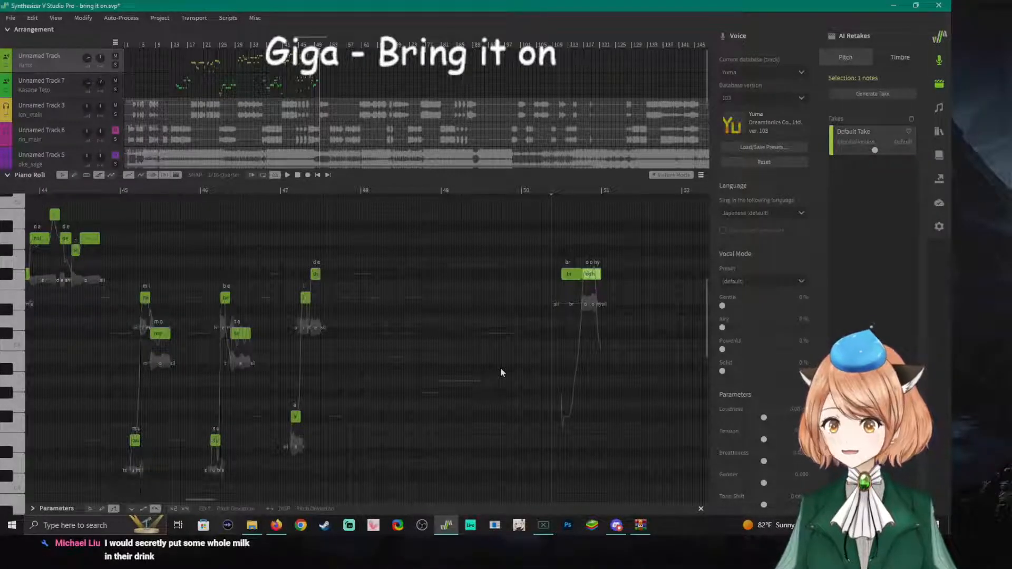
scroll(501, 368, down, 2)
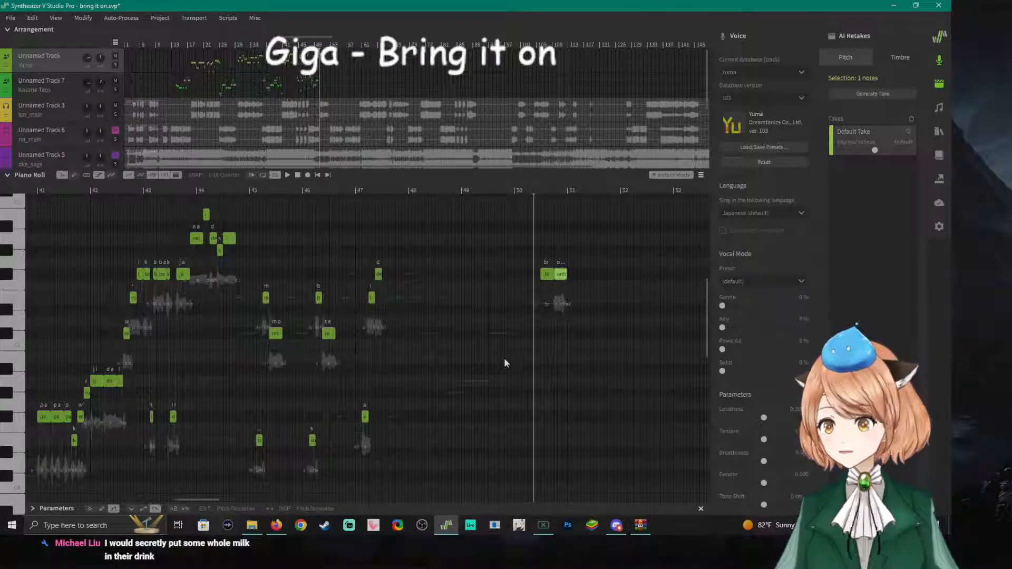
scroll(565, 327, up, 2)
scroll(559, 329, down, 3)
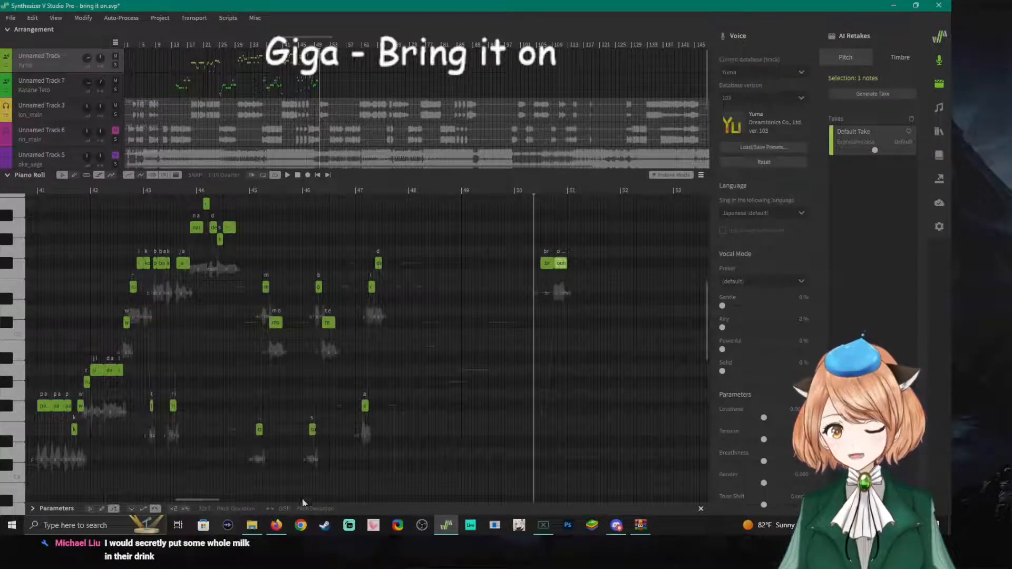
drag(206, 501, 220, 497)
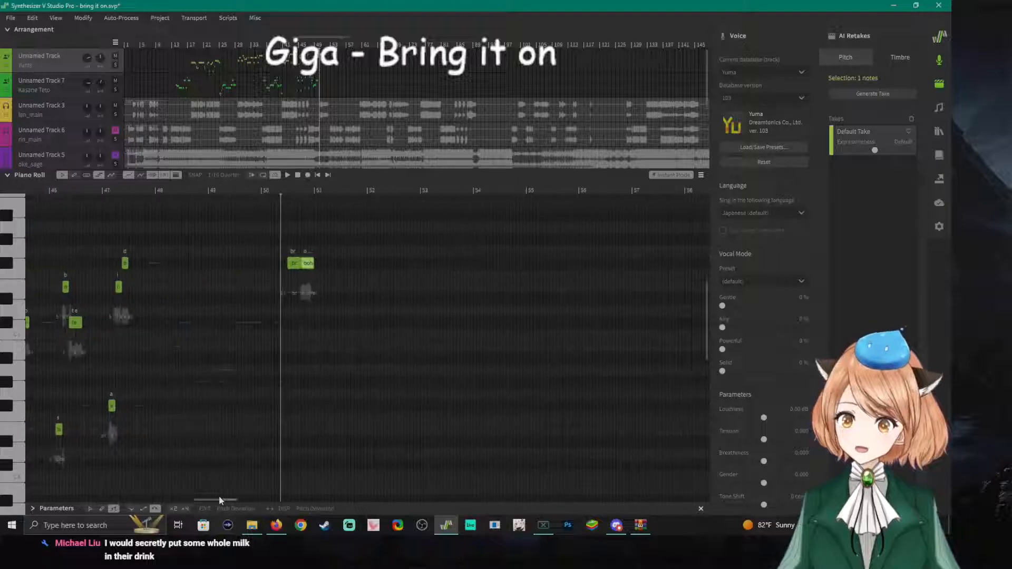
Play the passage from just before "br" and match the pitch of the following vocal on the piano keys.
ctrl+scroll(330, 324, up, 5)
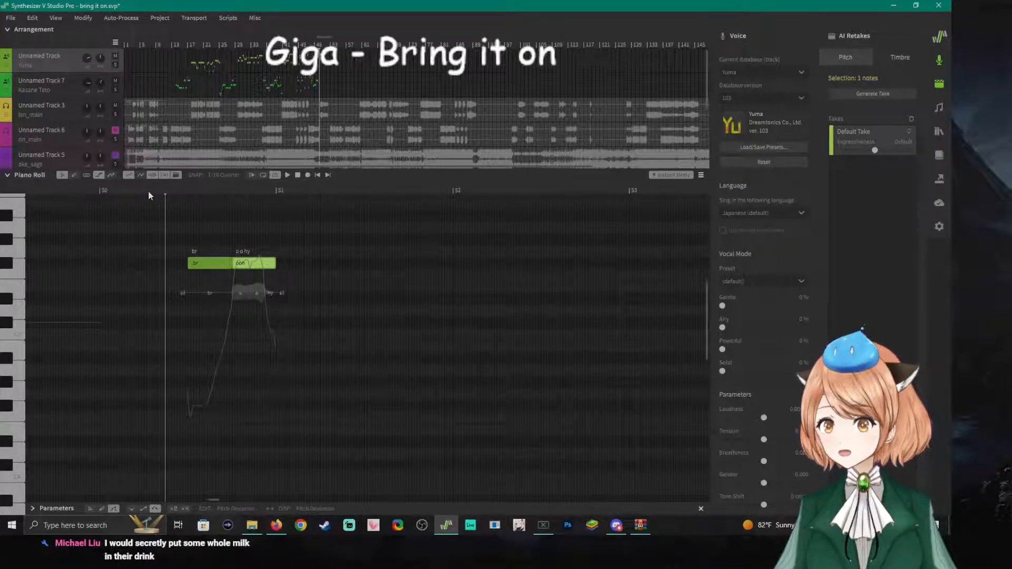
key(space)
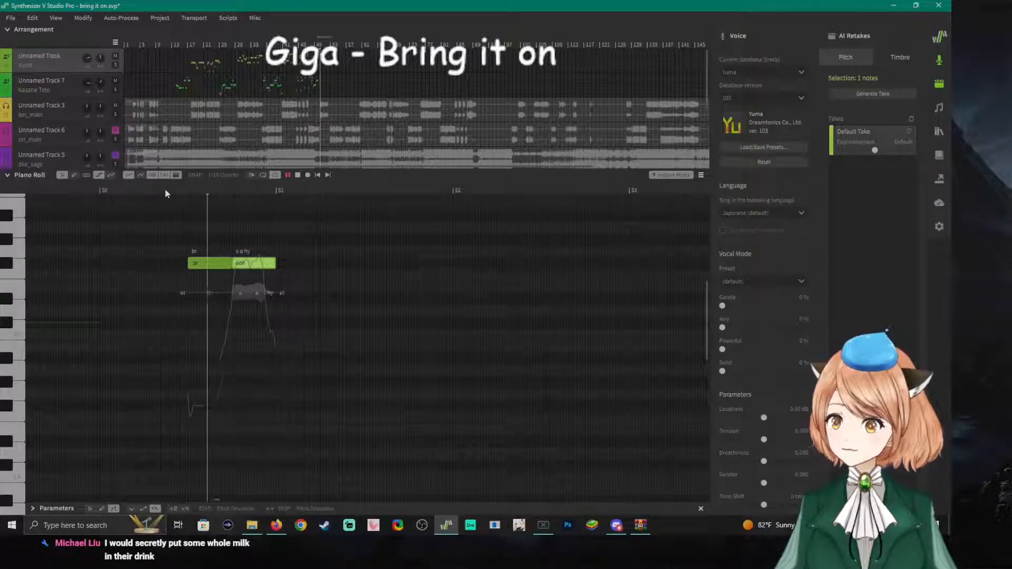
key(space)
click(18, 272)
click(23, 316)
click(20, 335)
drag(20, 335, 44, 380)
click(7, 383)
Add a quarter-measure note at the start of measure 51, ten semitones below "ooh", and set its lyric to "ya".
click(276, 381)
double_click(284, 382)
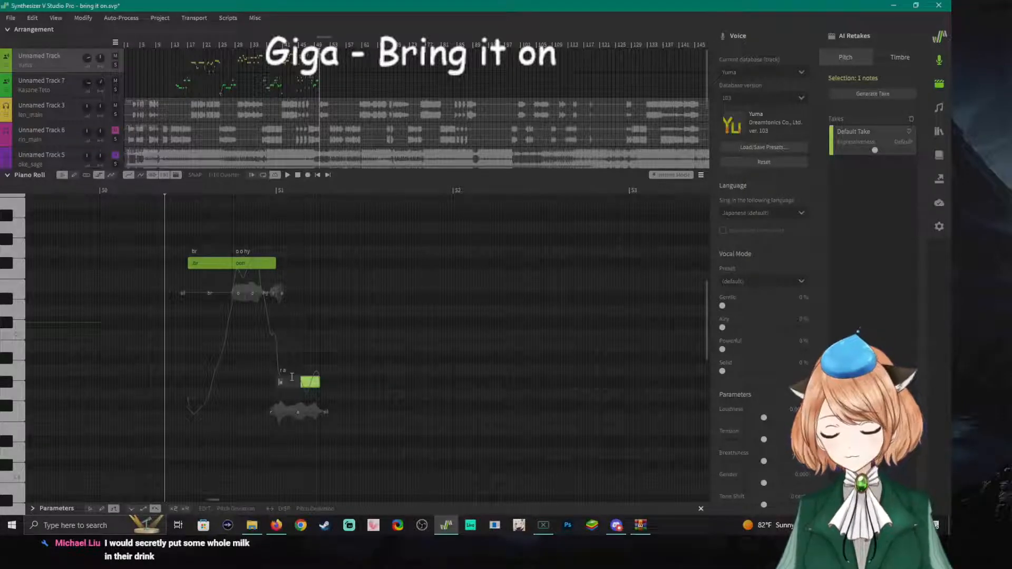
text(ya)
key(Return)
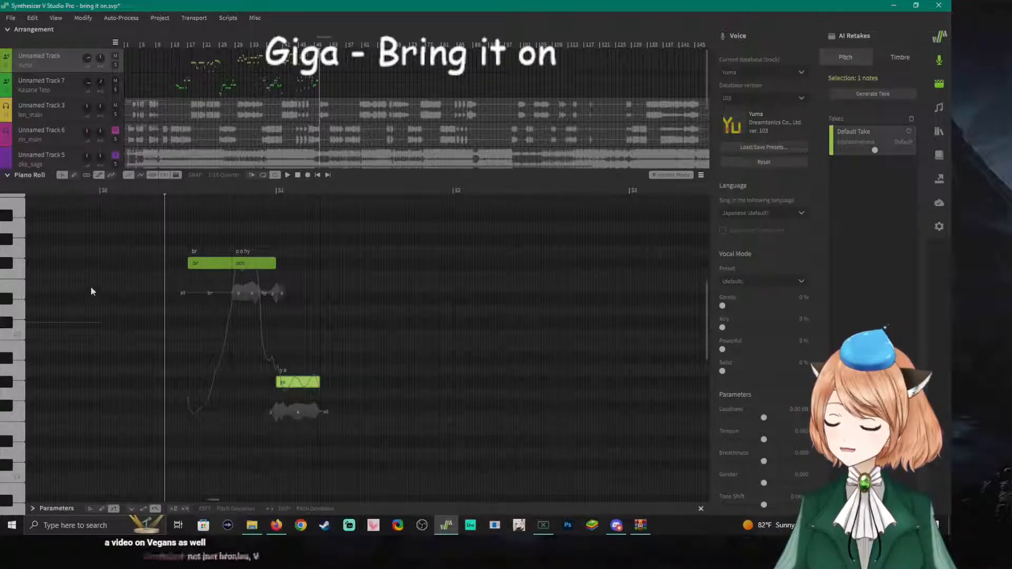
Play back from the last third of measure 49 and find the pitch following "ya" on the piano keys.
click(50, 191)
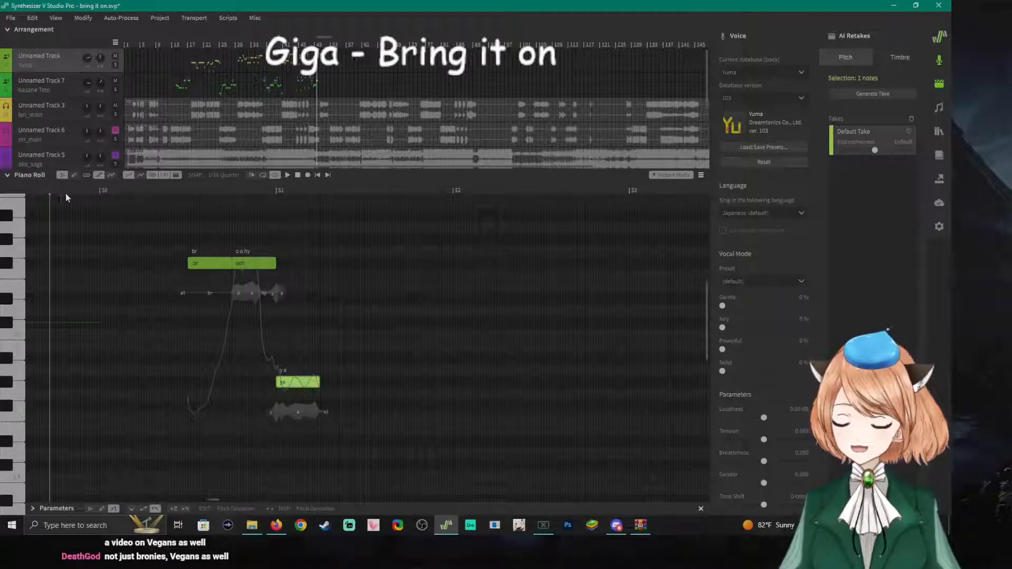
key(space)
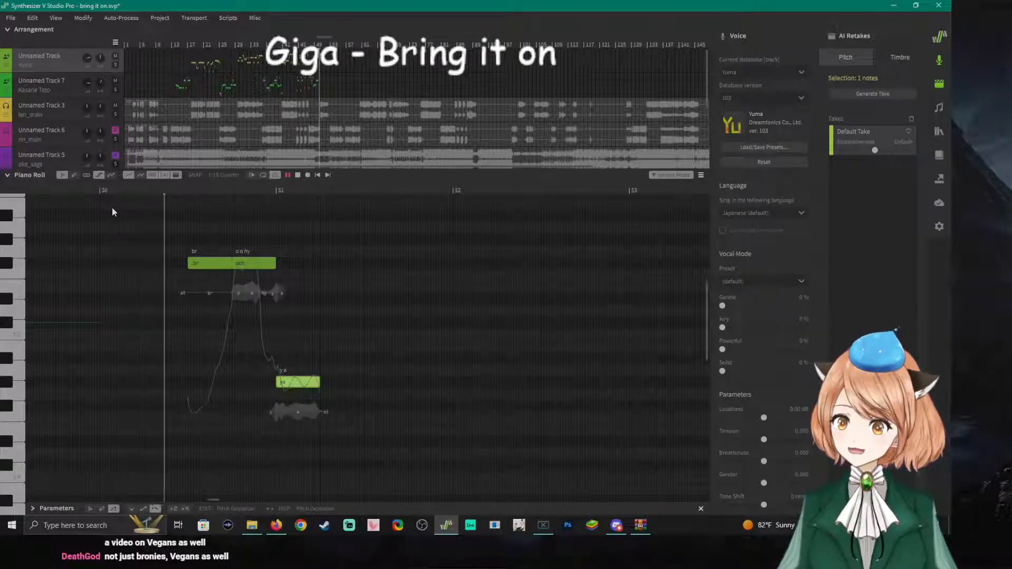
key(space)
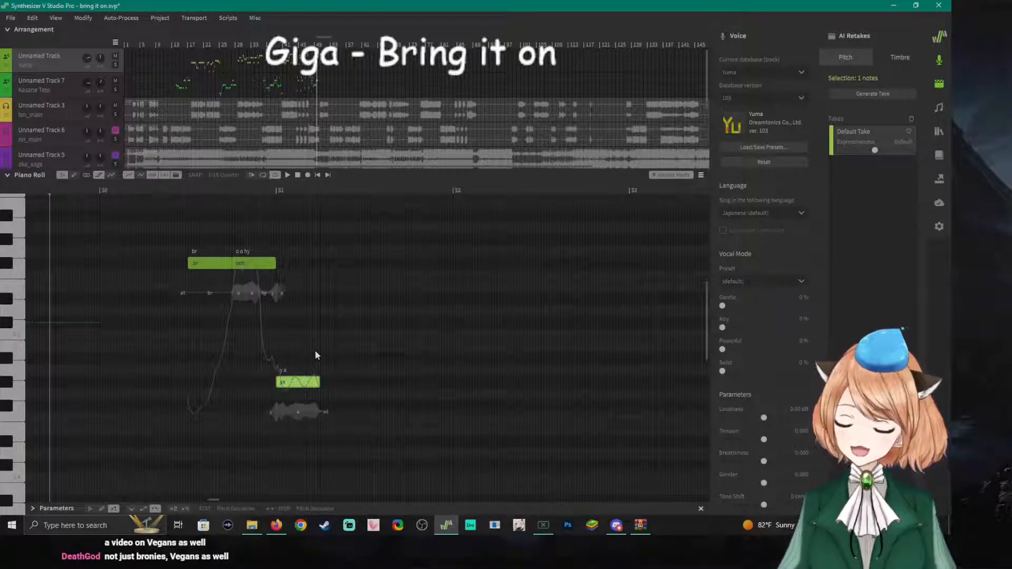
drag(16, 392, 52, 375)
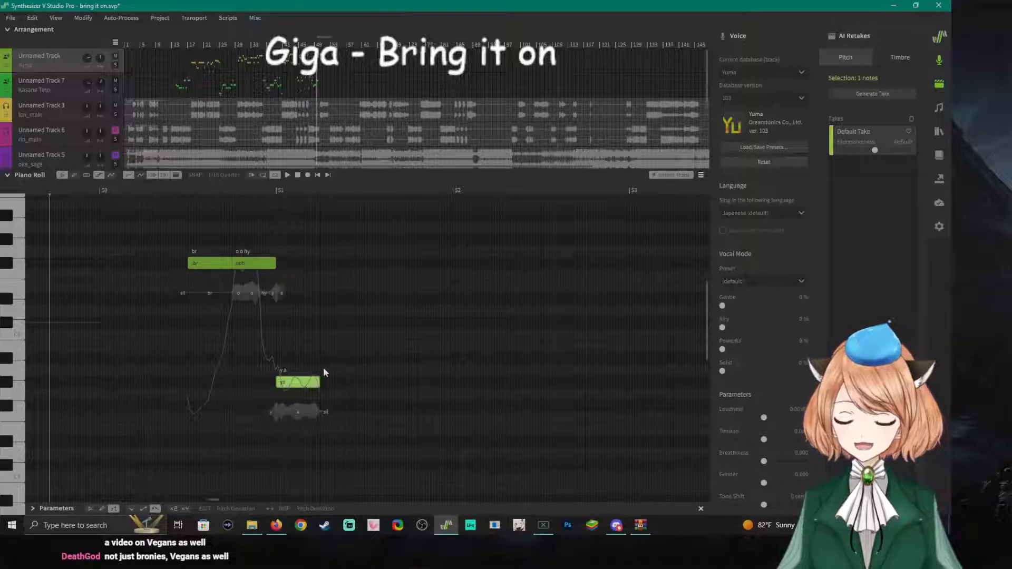
Add a quarter-measure note directly after "ya", one semitone higher, and set its lyric to "ooh".
double_click(324, 369)
mouse_move(362, 370)
mouse_down()
mouse_move(324, 369)
mouse_move(363, 370)
mouse_up()
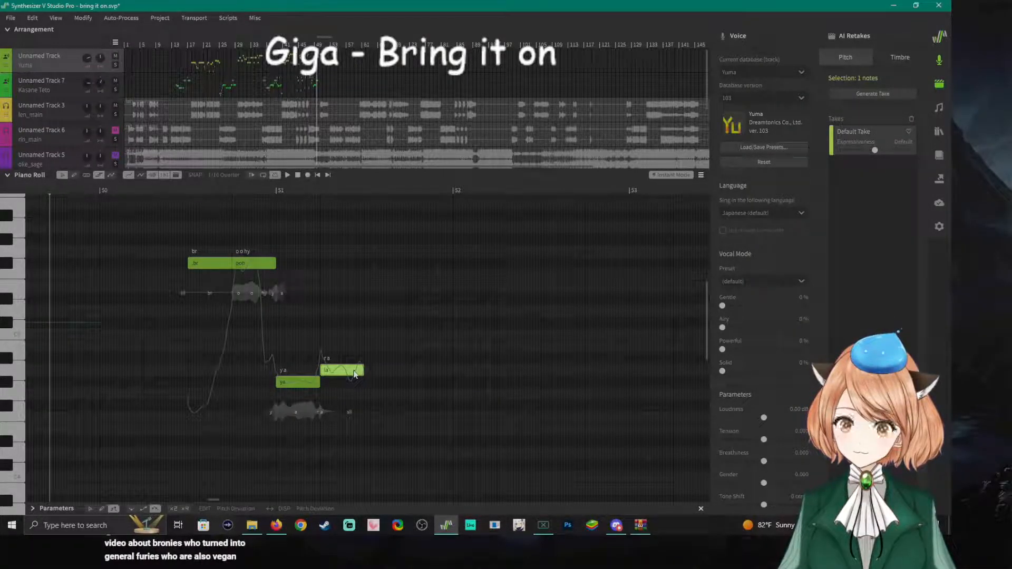
double_click(354, 374)
text(ooh)
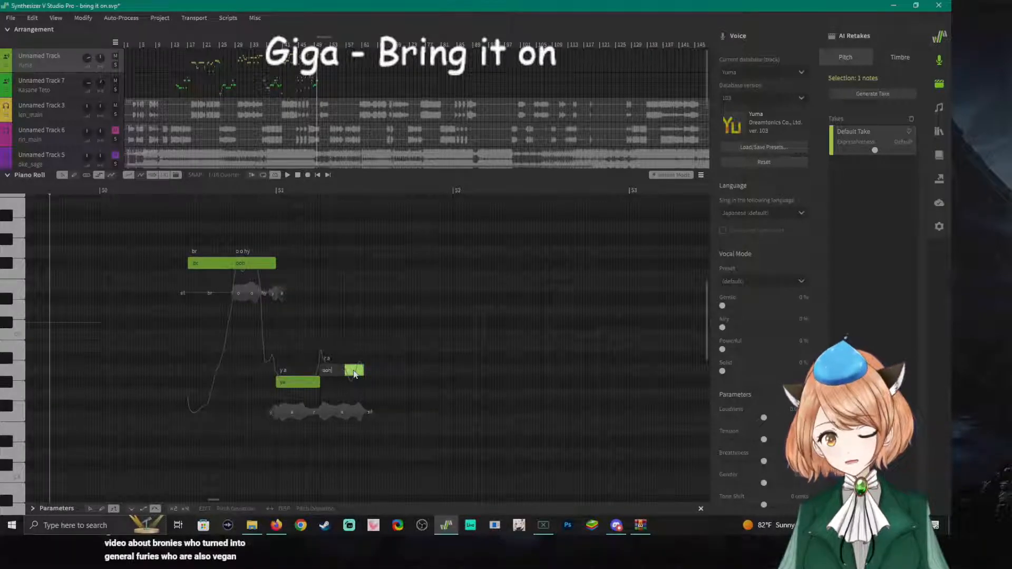
key(Return)
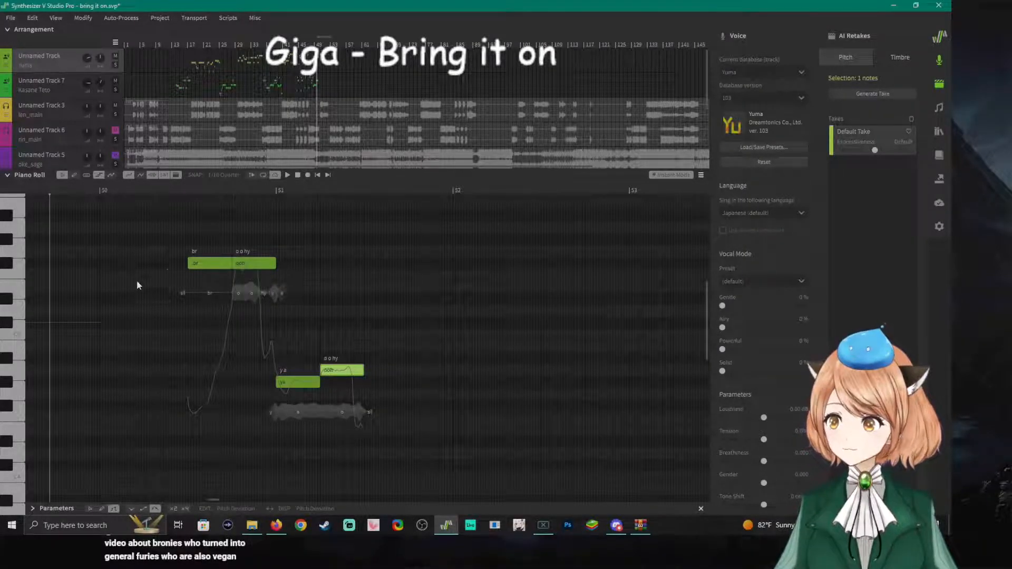
Replay the phrase from the last third of measure 49, sound a piano key for comparison, and play again from measure 51.
key(space)
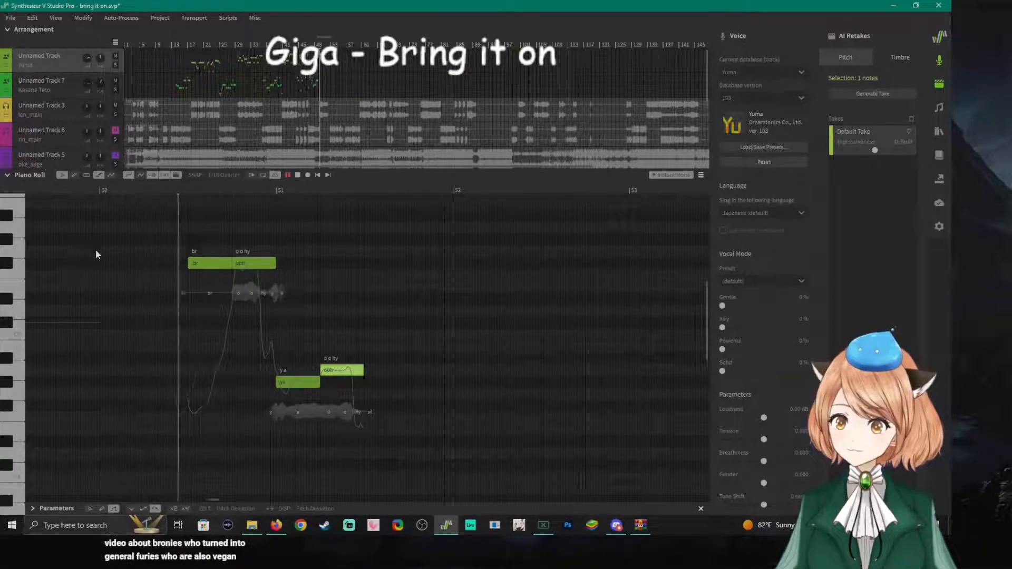
key(space)
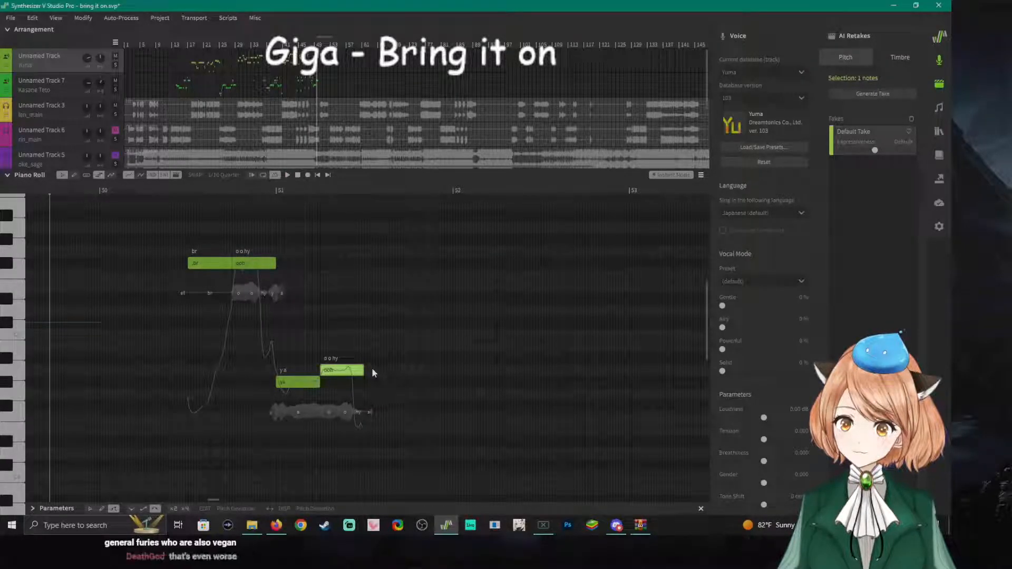
click(8, 384)
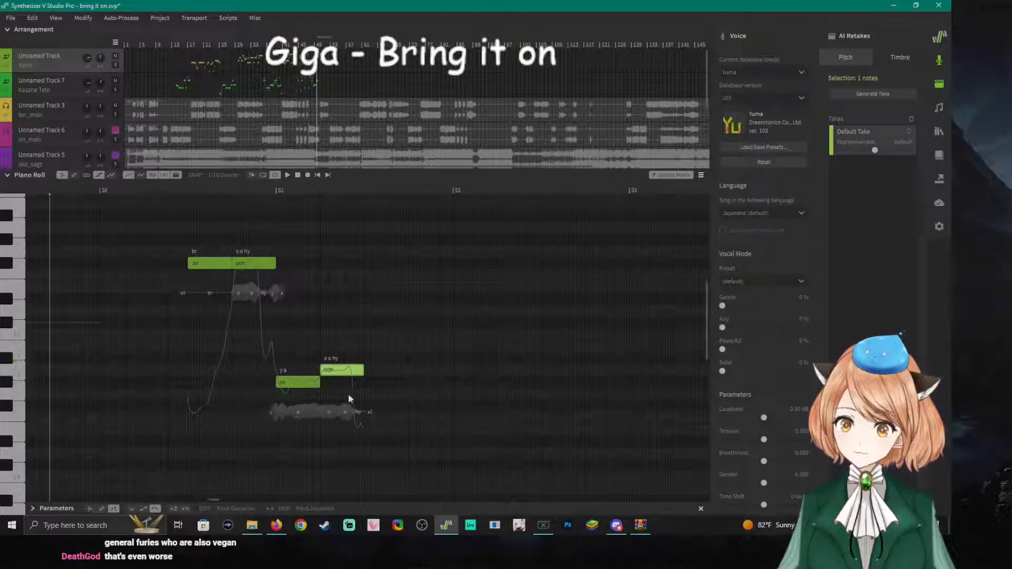
click(278, 198)
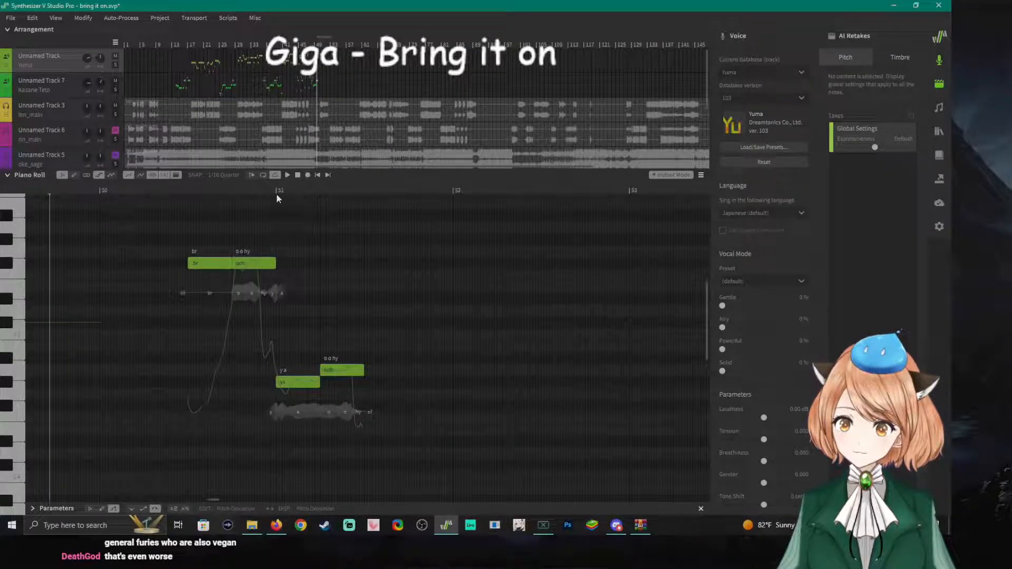
click(277, 193)
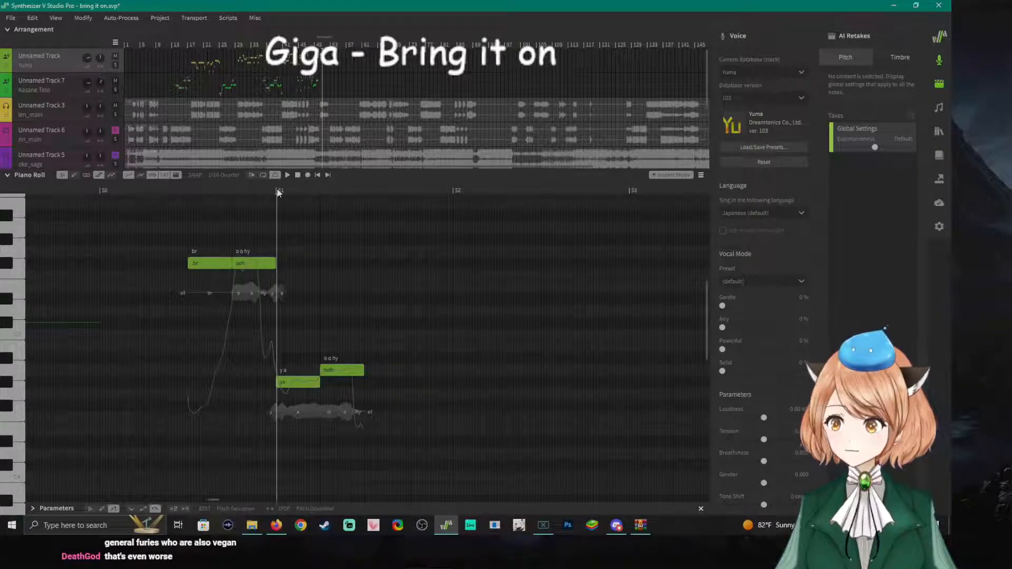
key(space)
key(space)
Match the next pitch on the piano keys and add a quarter-measure note directly after the second "ooh" at the pitch of "ya".
drag(9, 372, 11, 374)
click(8, 381)
double_click(368, 381)
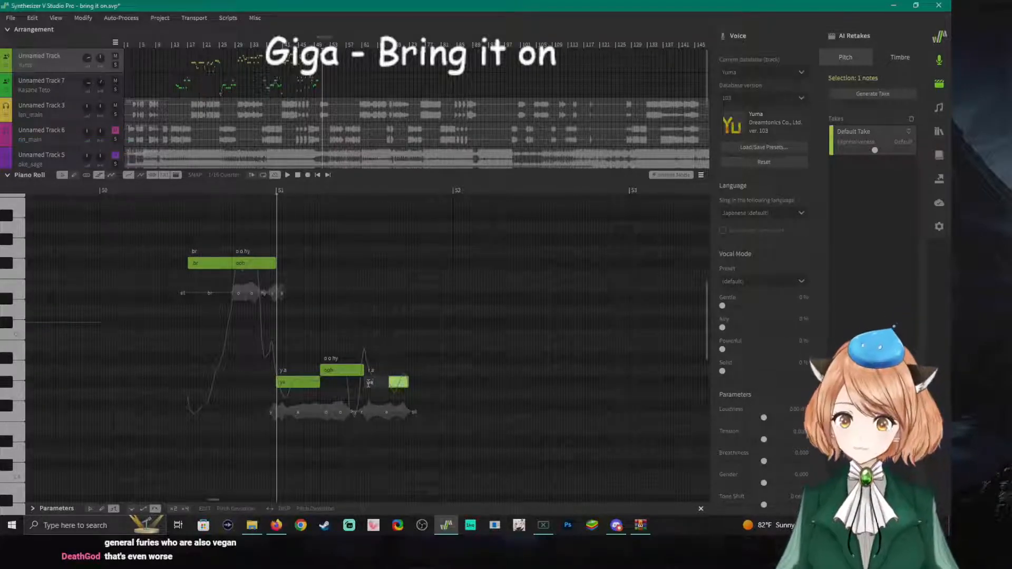
Set the last note's lyric to "wa" and play the phrase from shortly after the start of bar 50.
drag(368, 383, 364, 383)
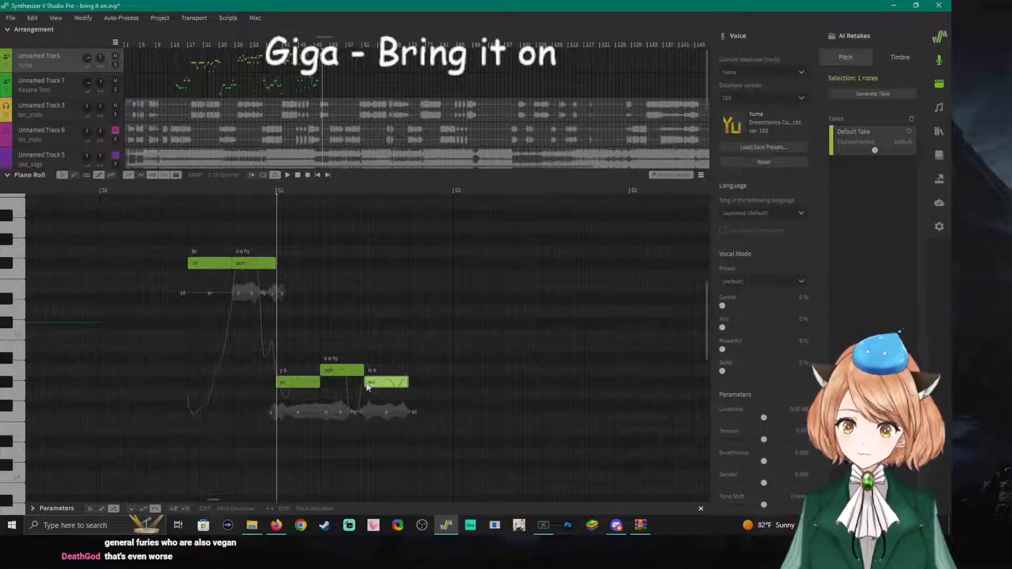
key(space)
key(space)
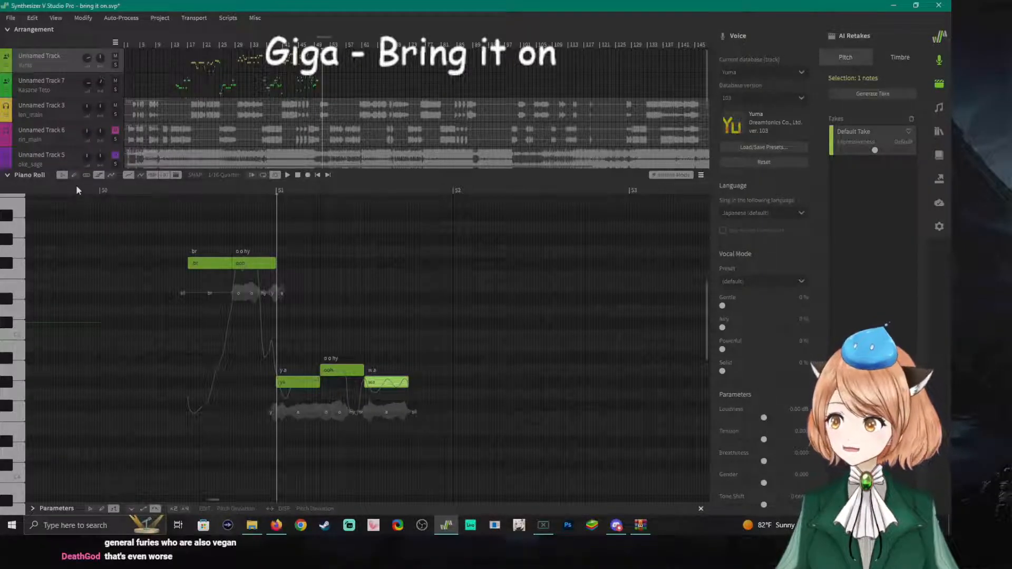
click(140, 190)
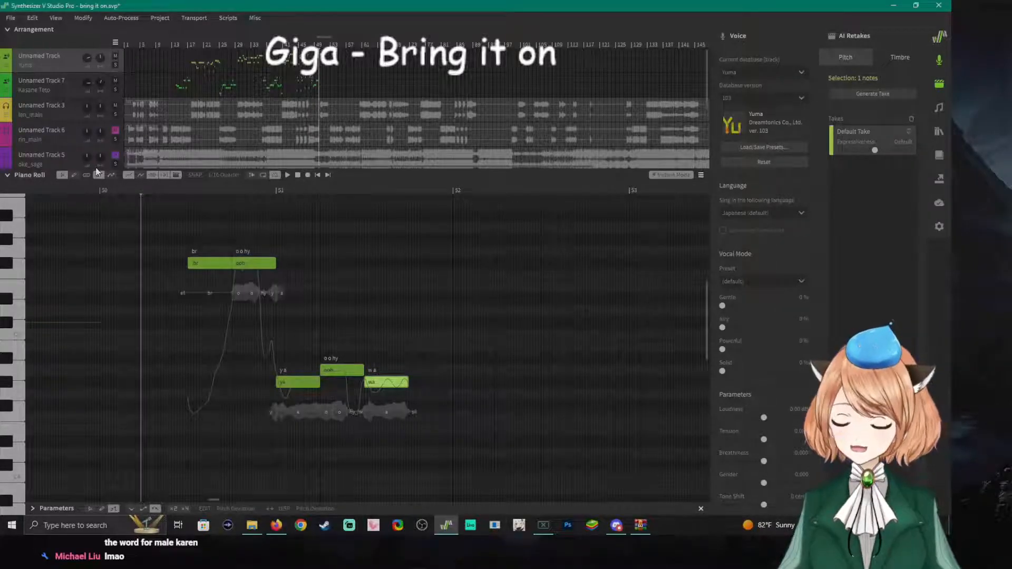
key(space)
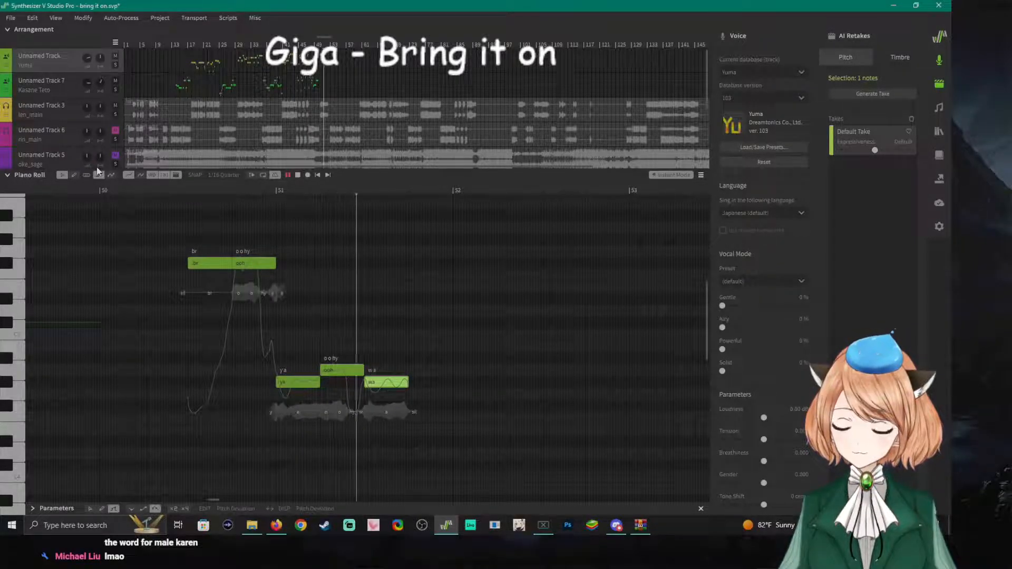
key(space)
Audition neighbouring piano keys and replay the phrase to find the pitch that follows the "wa" note.
click(22, 377)
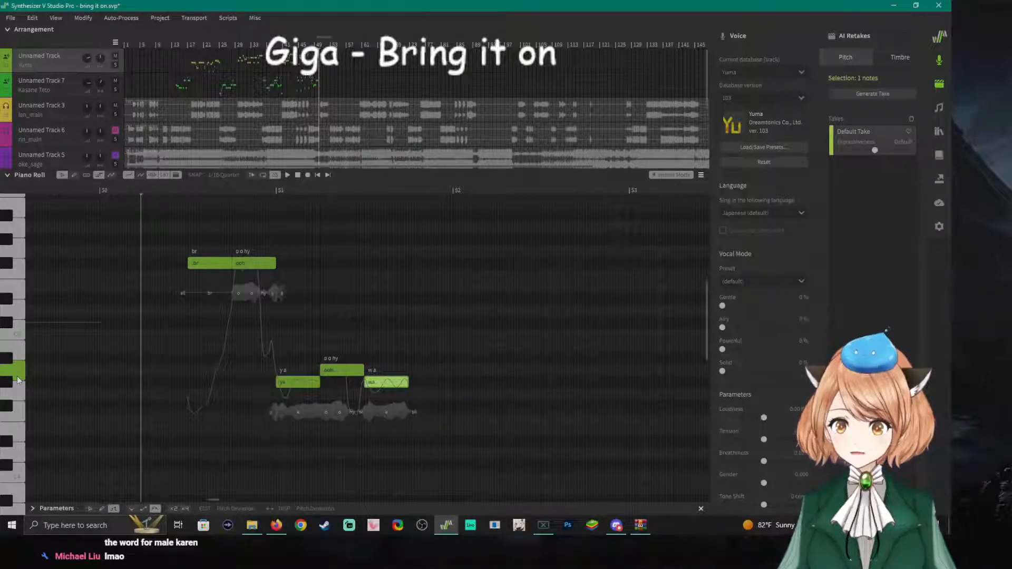
click(22, 377)
click(5, 381)
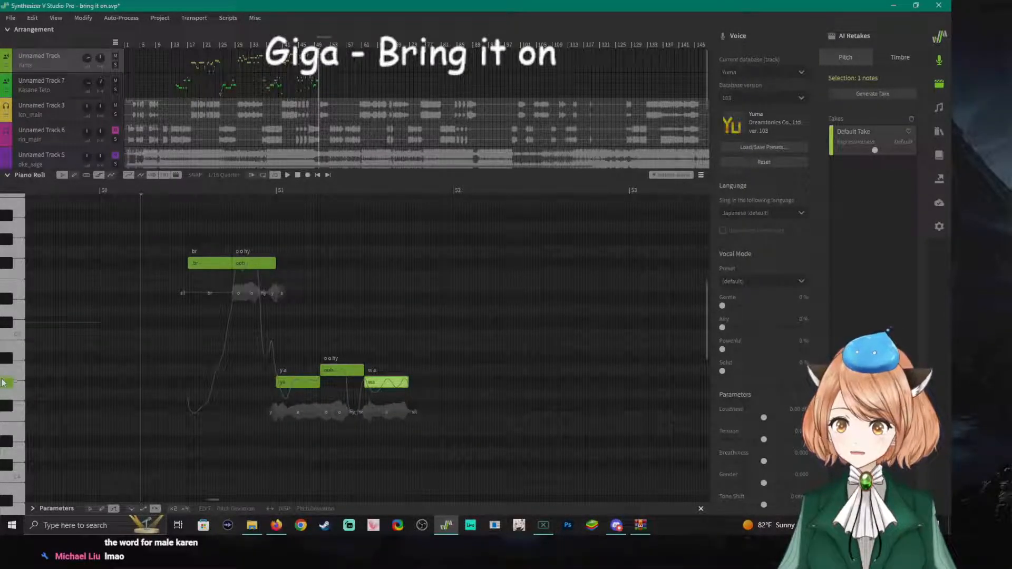
click(5, 373)
click(6, 382)
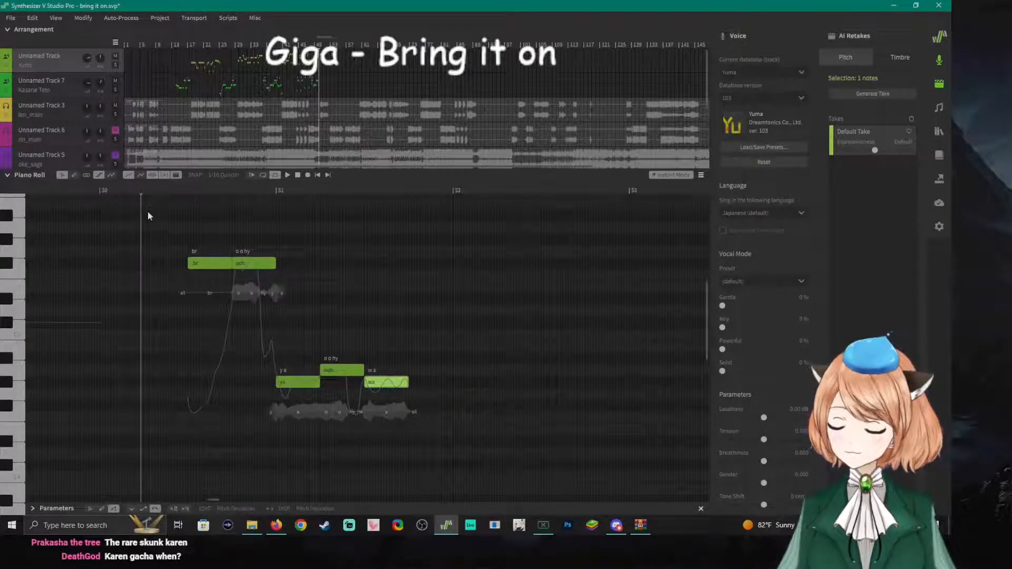
key(space)
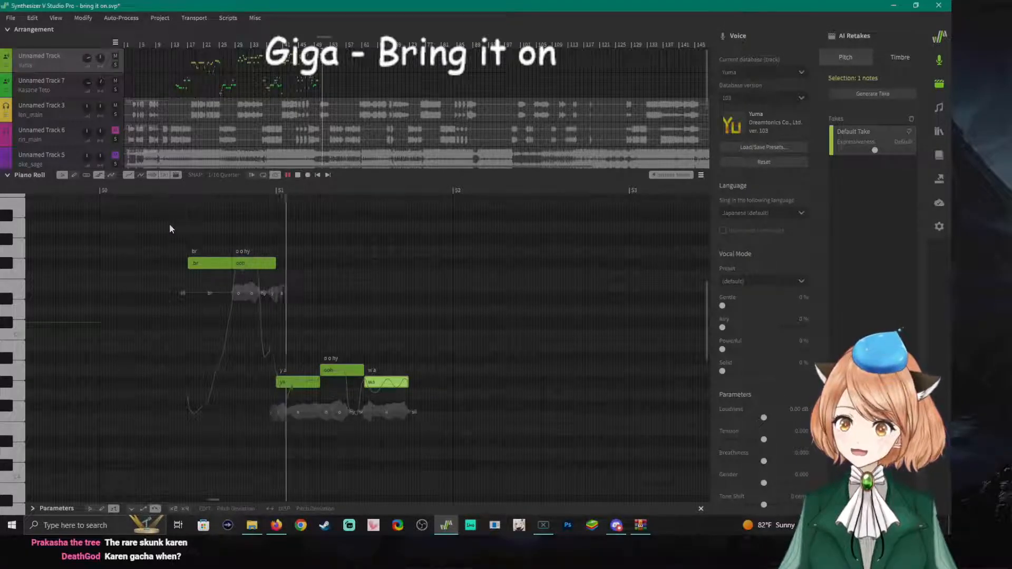
key(space)
click(11, 361)
click(10, 385)
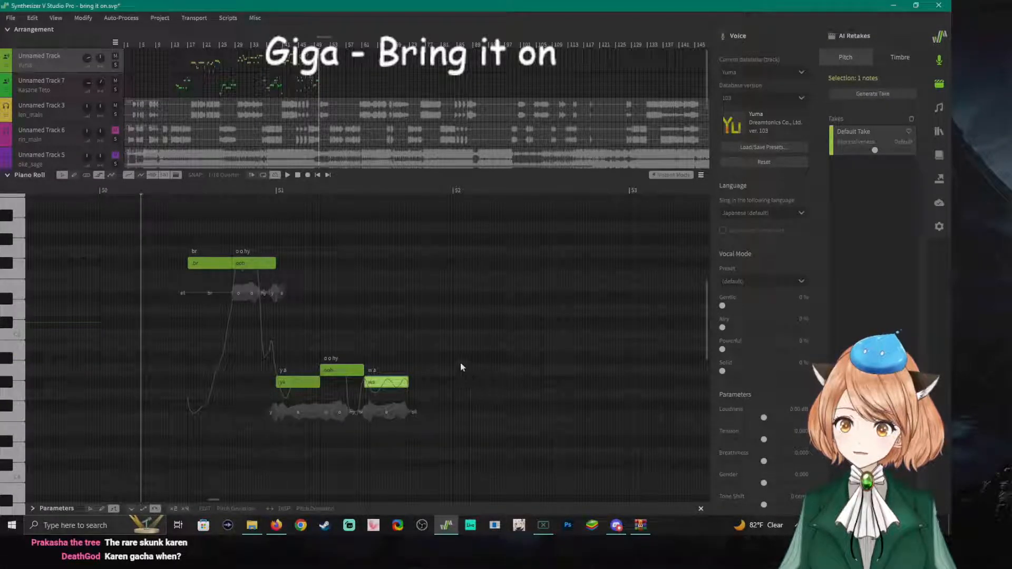
Add a note directly after "wa", one semitone higher, with the lyric "-", and play the phrase back.
double_click(411, 371)
drag(424, 372, 421, 371)
double_click(421, 370)
text(-)
key(Return)
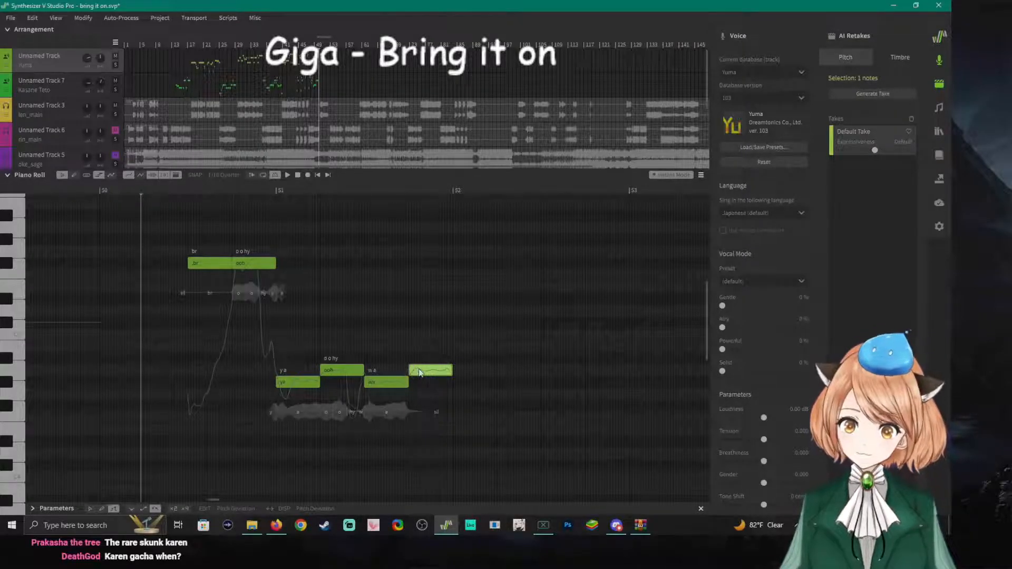
click(146, 190)
key(space)
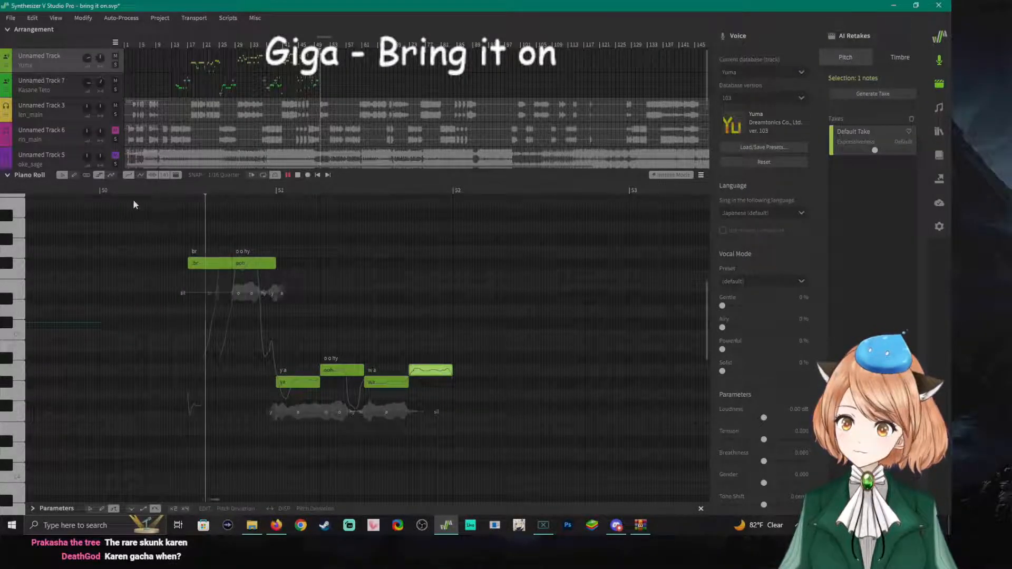
key(space)
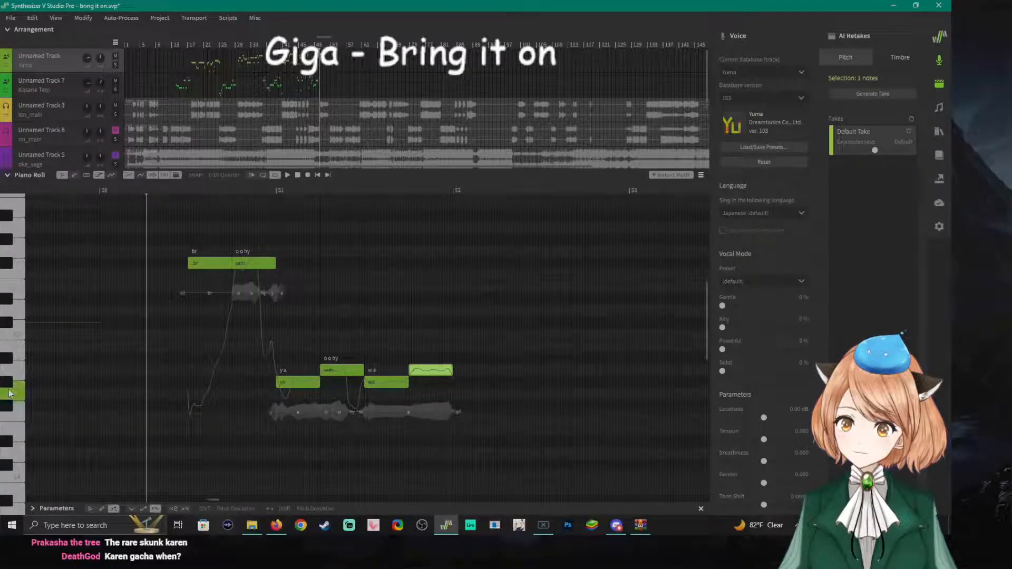
Add a note at the start of bar 52 at the "wa" pitch with the lyric "-", and replay the phrase.
double_click(457, 383)
mouse_move(457, 383)
mouse_down()
mouse_move(496, 384)
mouse_move(453, 384)
mouse_up()
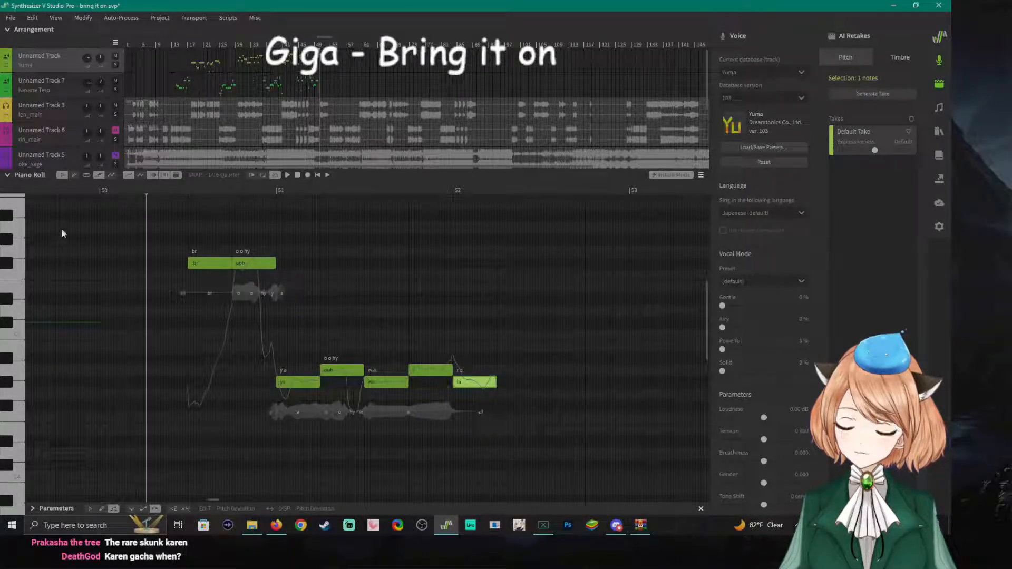
double_click(466, 382)
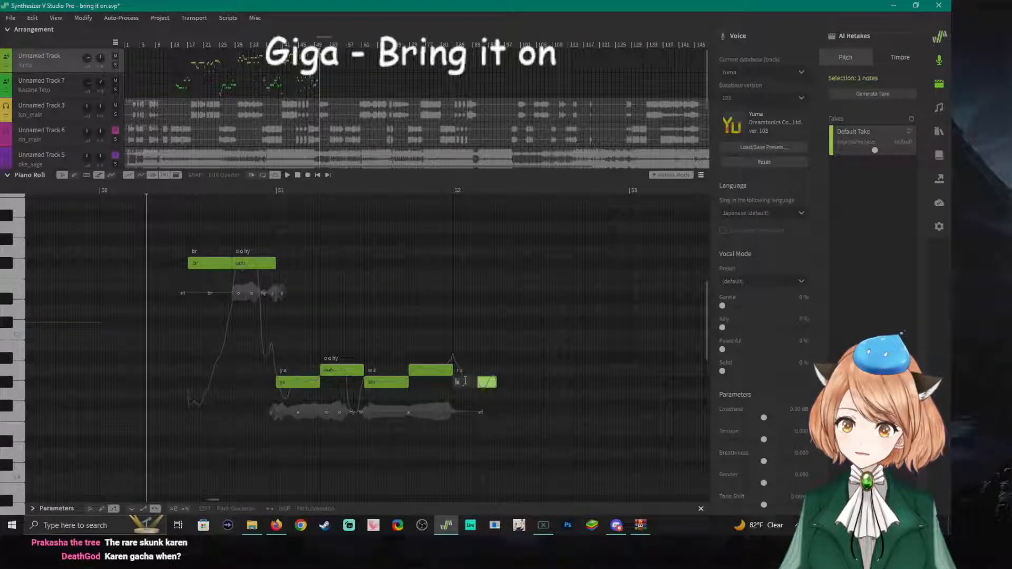
text(-)
key(Return)
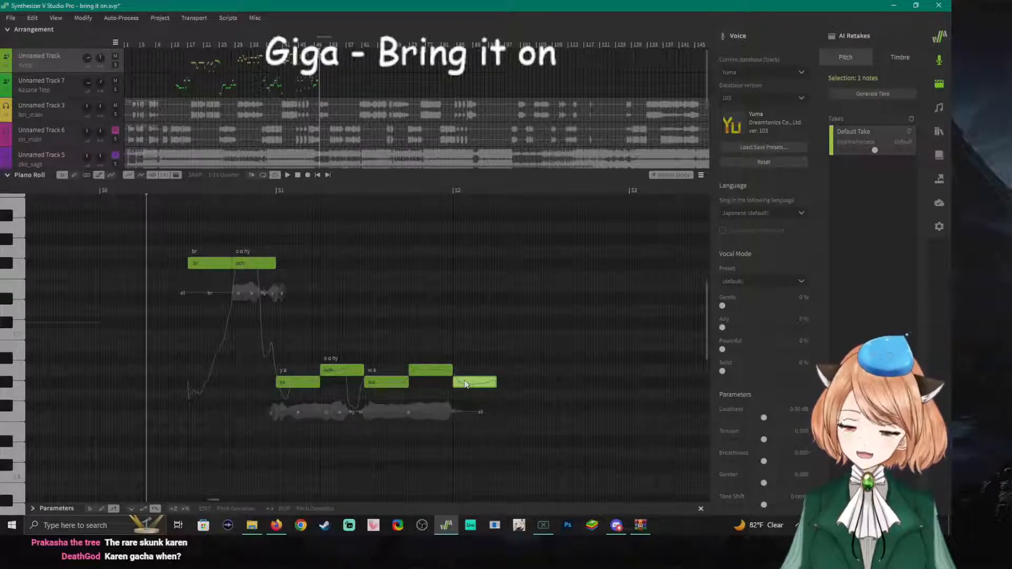
key(space)
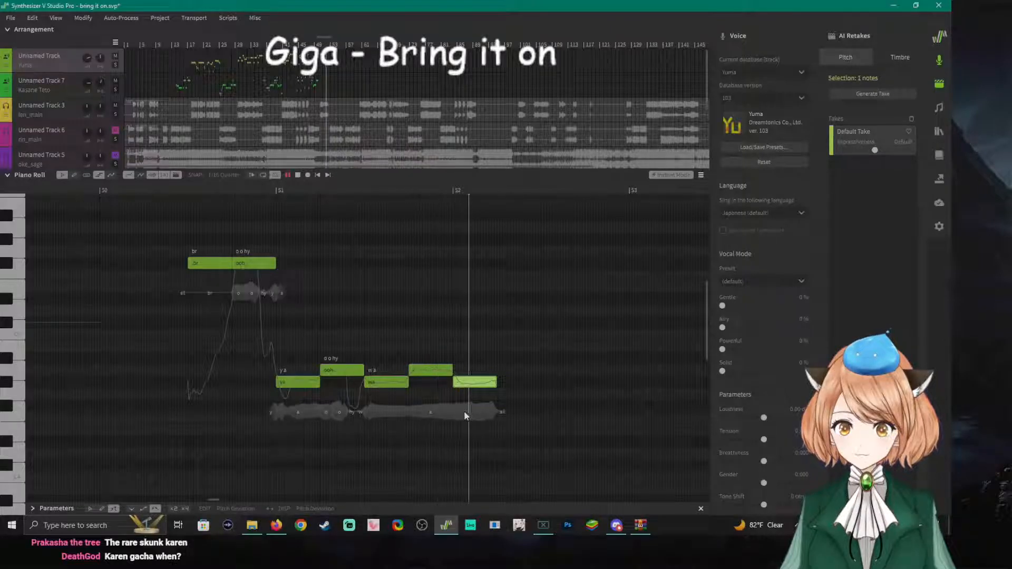
key(space)
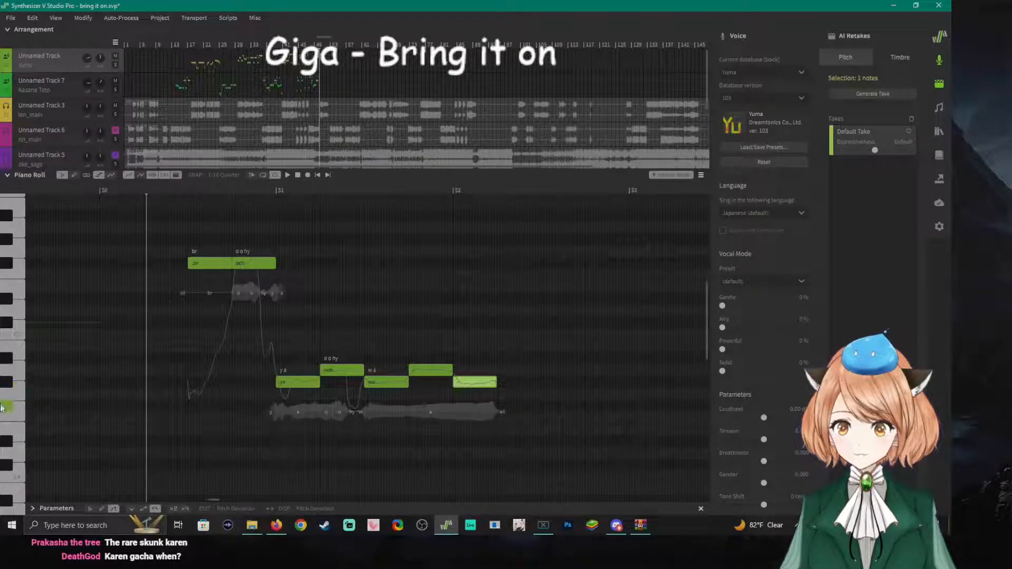
Add one more continuation note directly after the bar 52 note, two semitones lower, and check the phrase by playback.
click(497, 411)
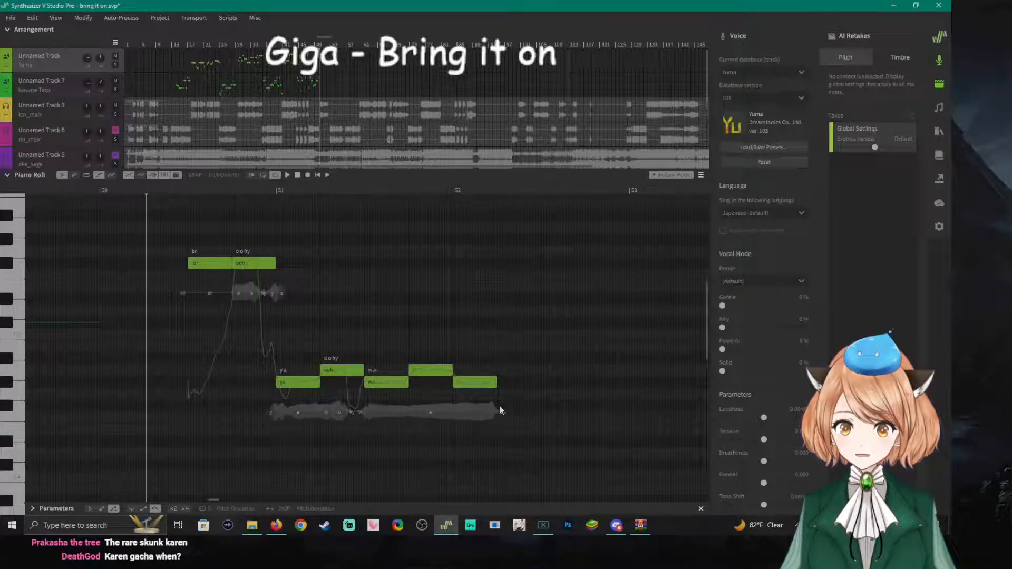
double_click(518, 405)
click(554, 409)
drag(542, 410, 520, 406)
key(ctrl+z)
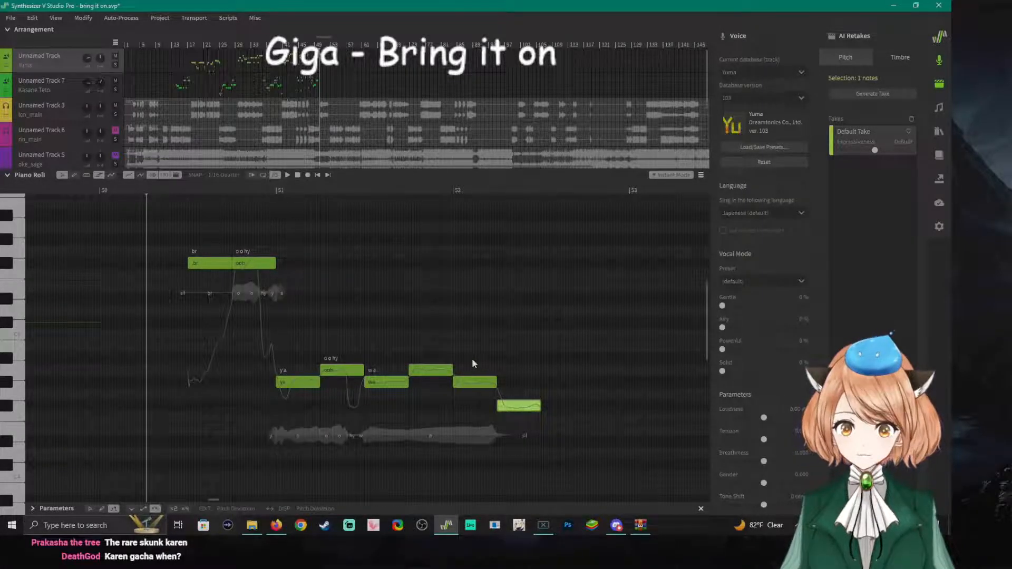
key(space)
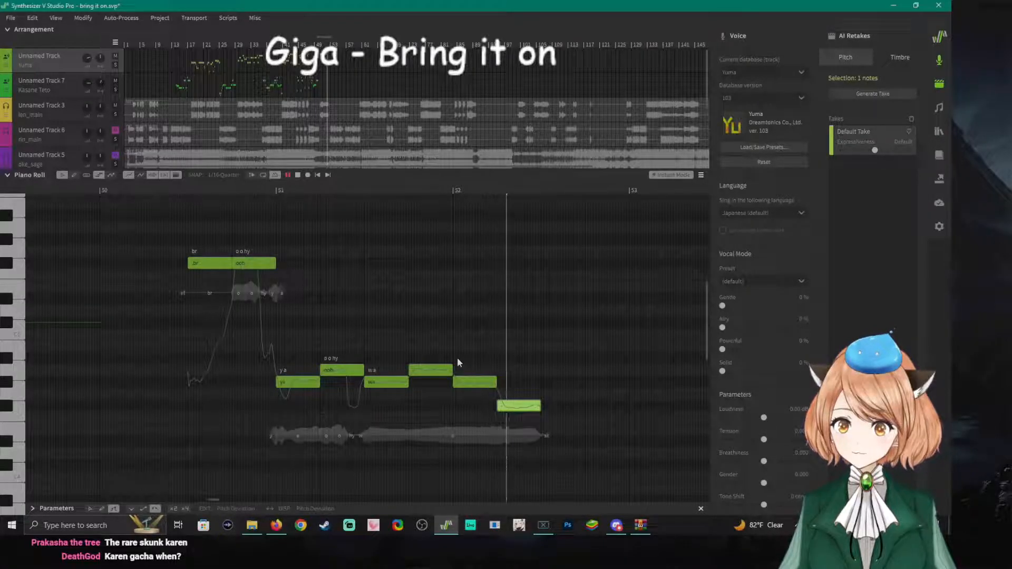
key(space)
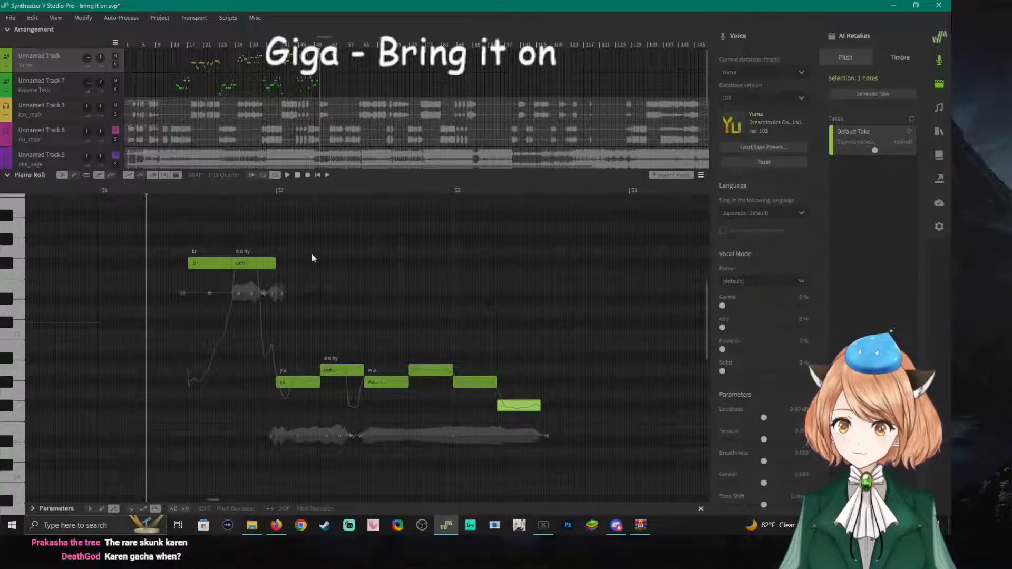
key(space)
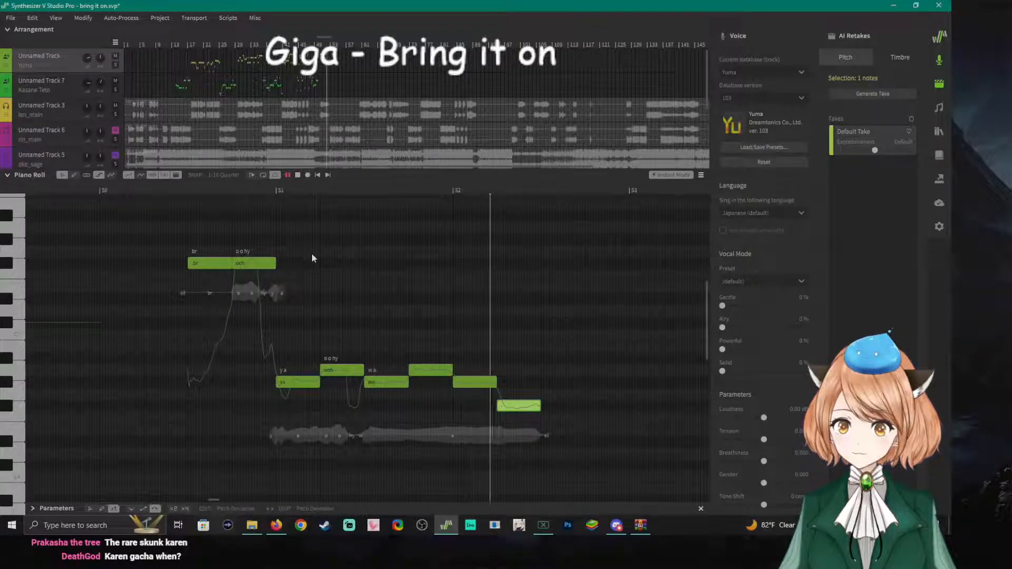
key(space)
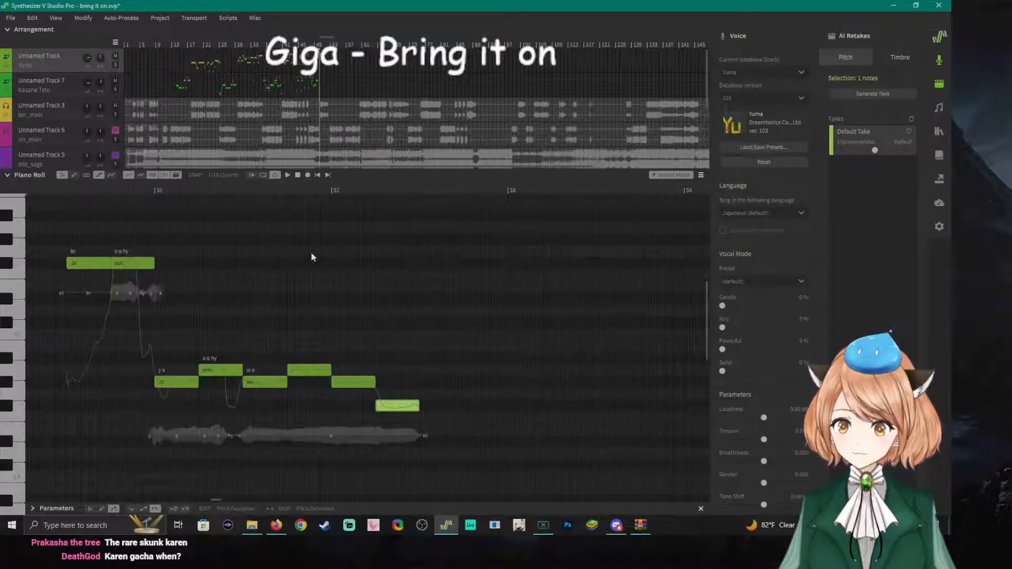
Unmute the rin_main track and listen to the song onward from the end of the last vocal note.
click(116, 131)
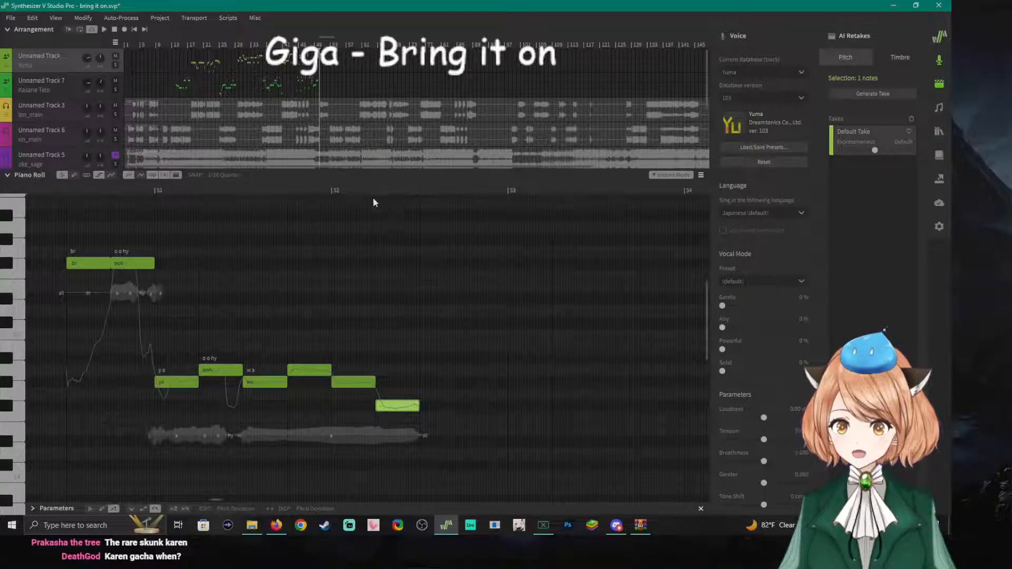
click(417, 189)
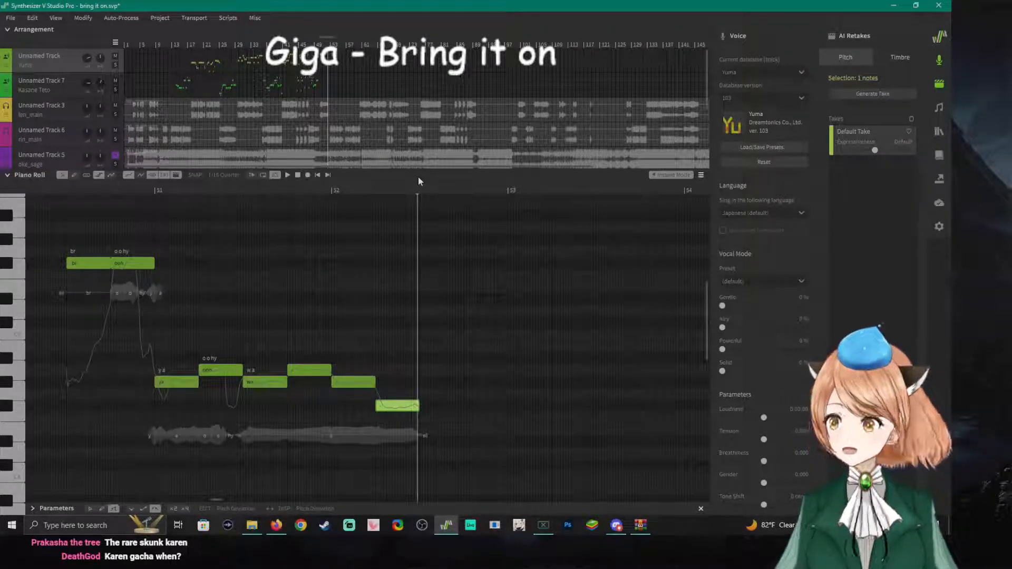
key(space)
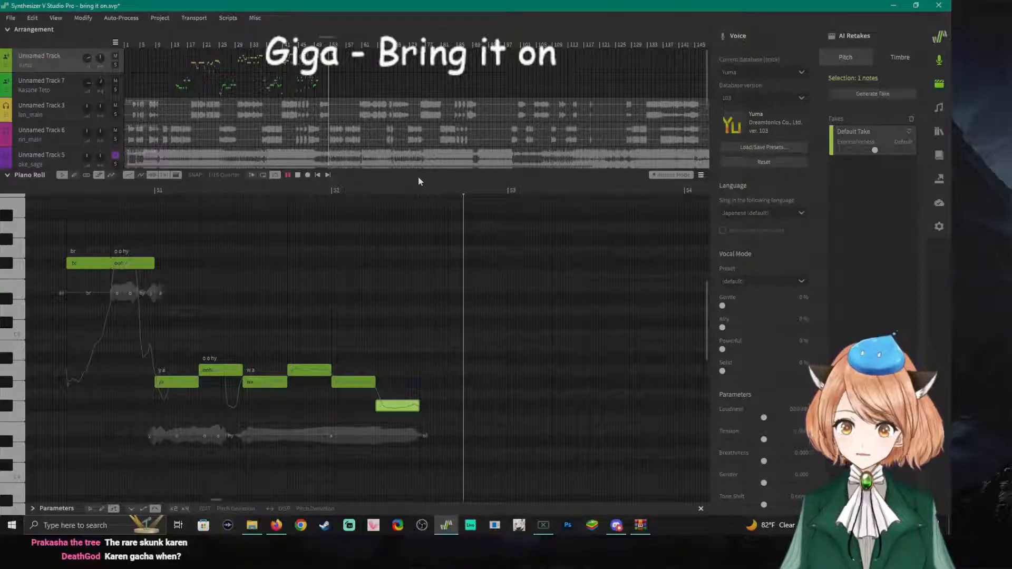
key(space)
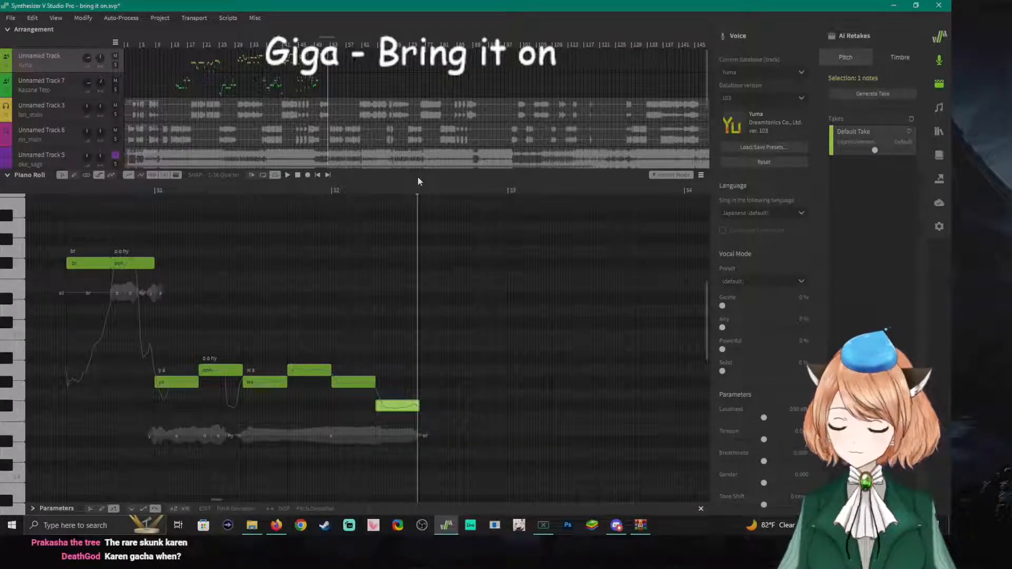
key(space)
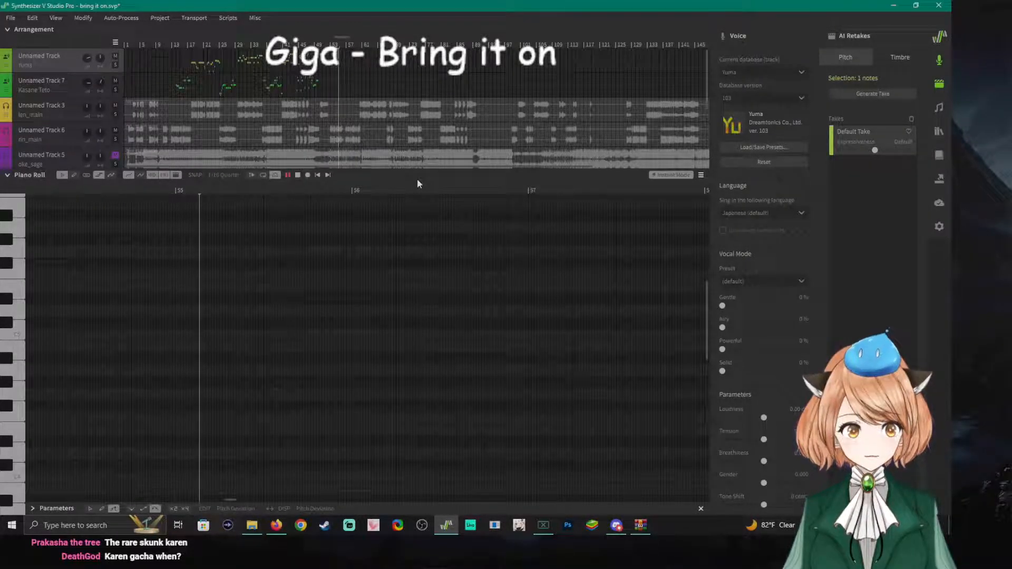
key(space)
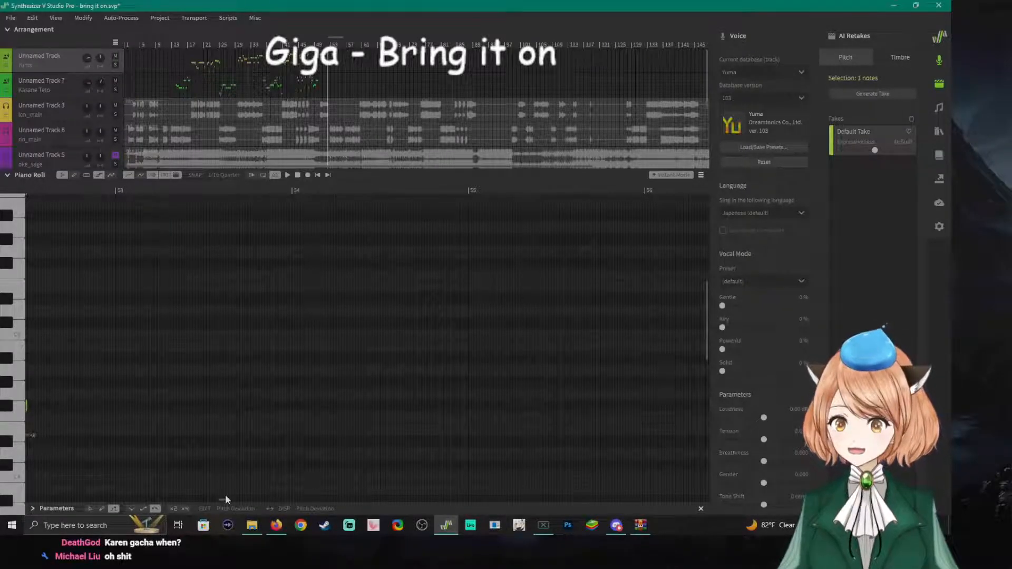
Switch to the Kasane Teto track and listen to the song onward from shortly after the start of bar 53.
drag(226, 500, 218, 499)
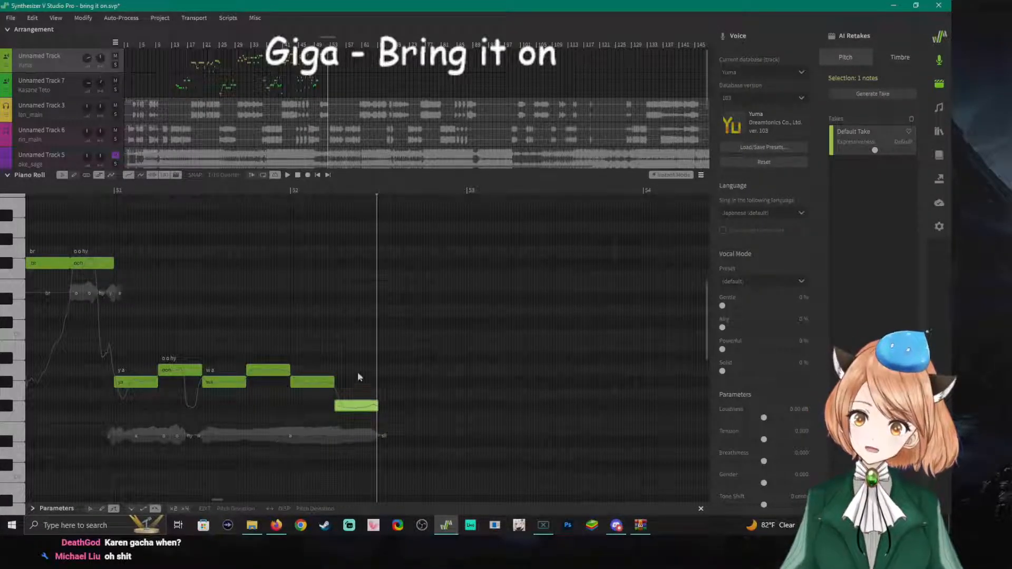
click(43, 81)
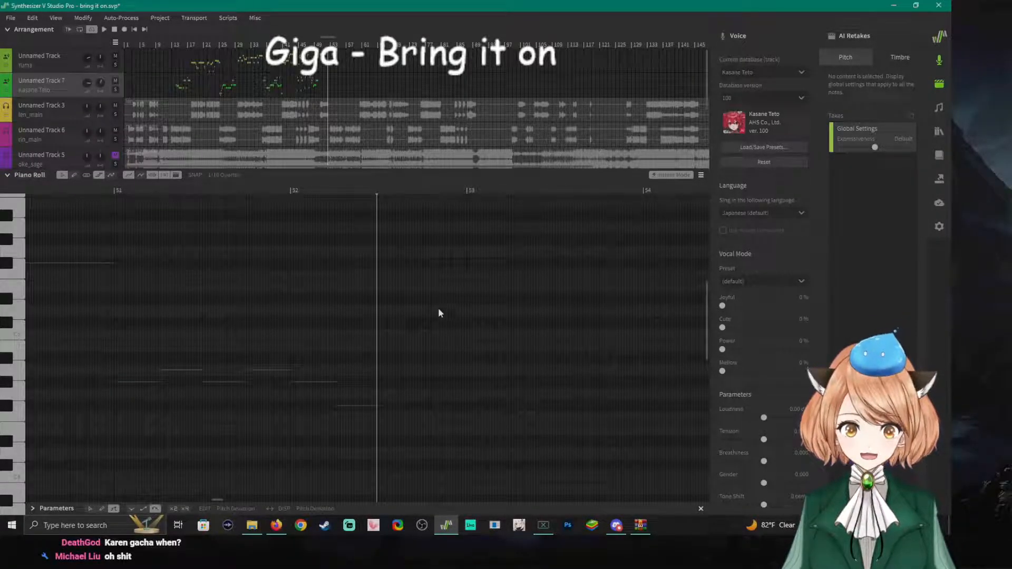
key(space)
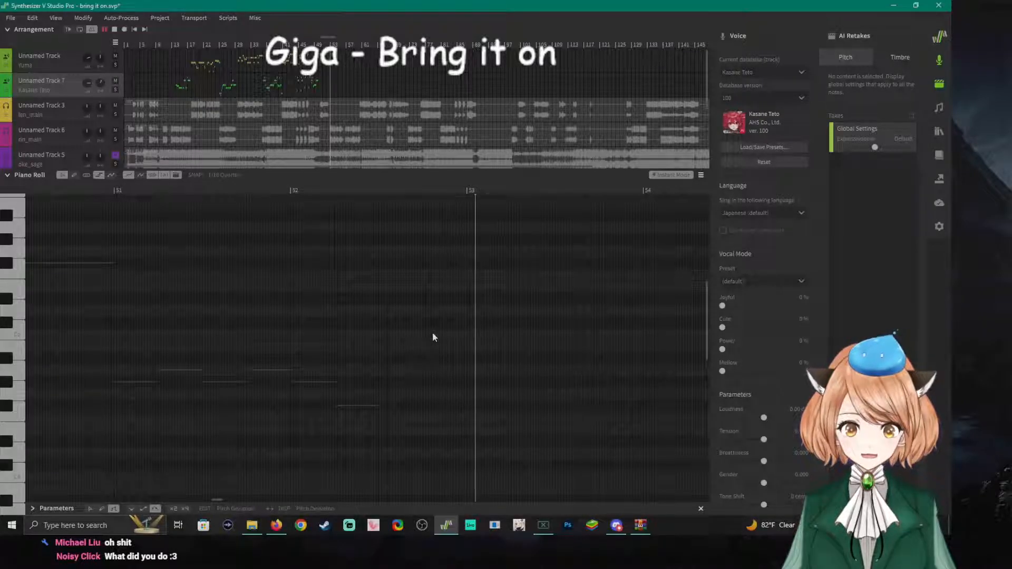
key(space)
click(509, 190)
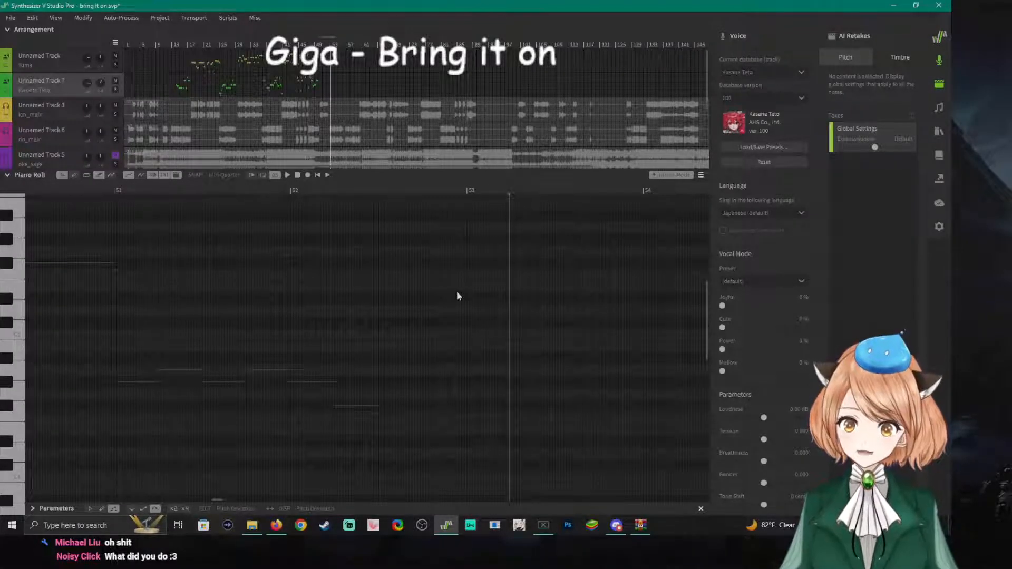
key(space)
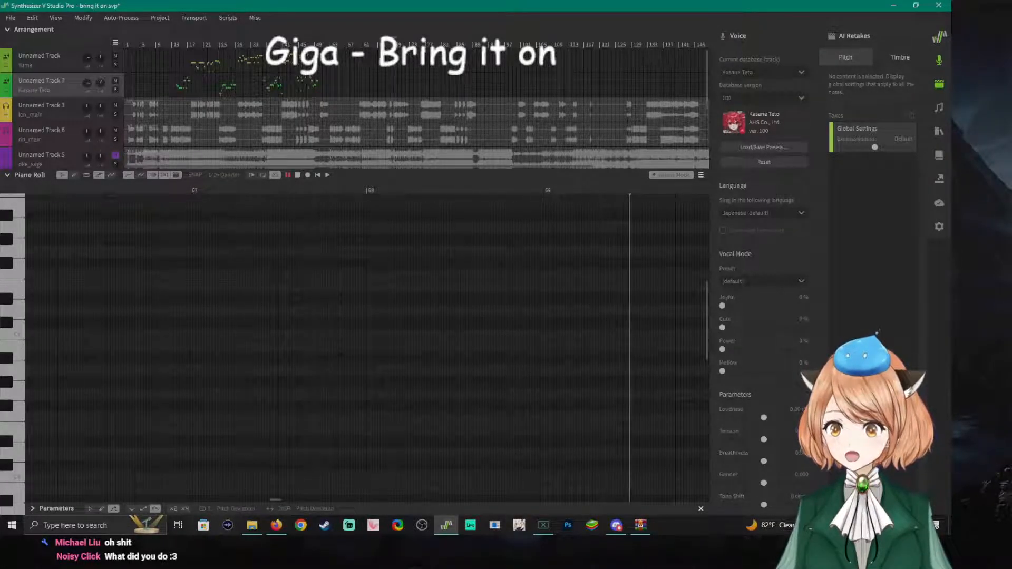
key(space)
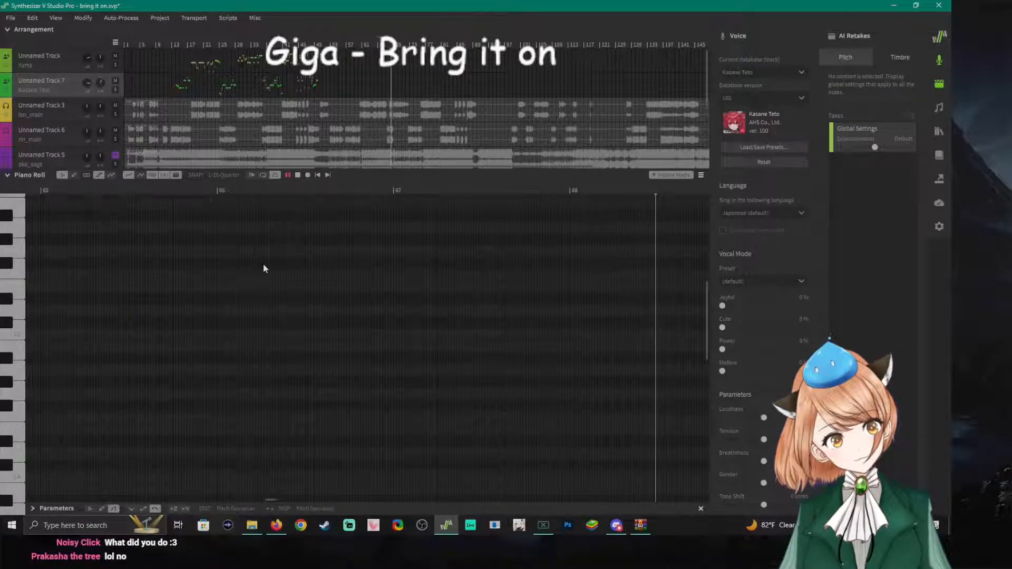
Unmute the cho and gaya tracks and play the song from the start of bar 1.
key(space)
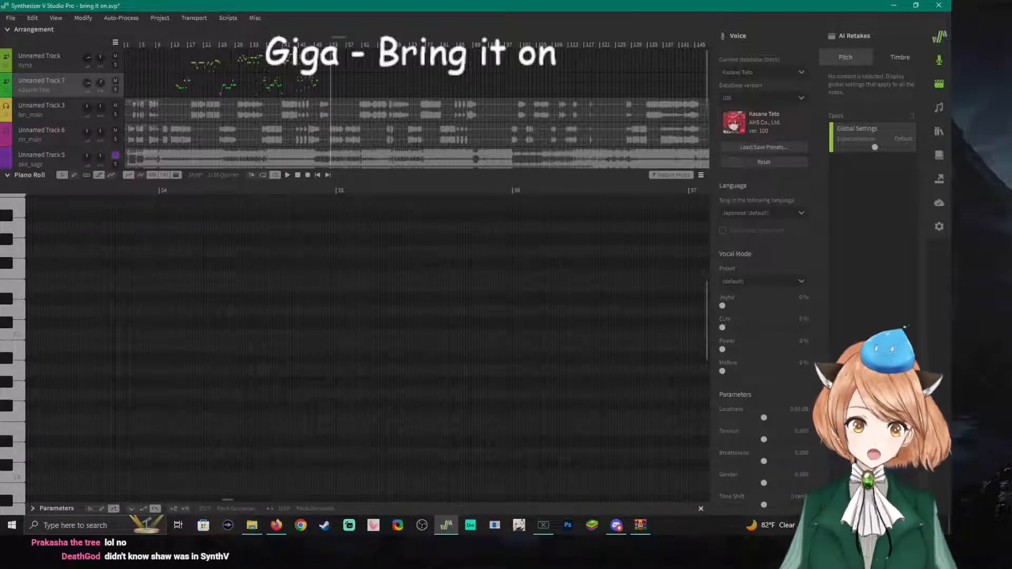
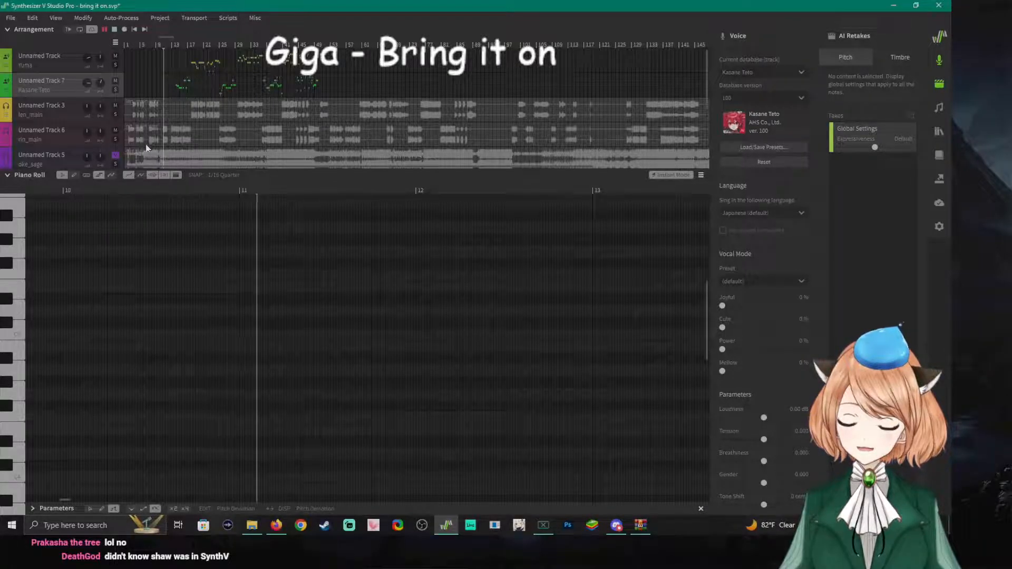
key(space)
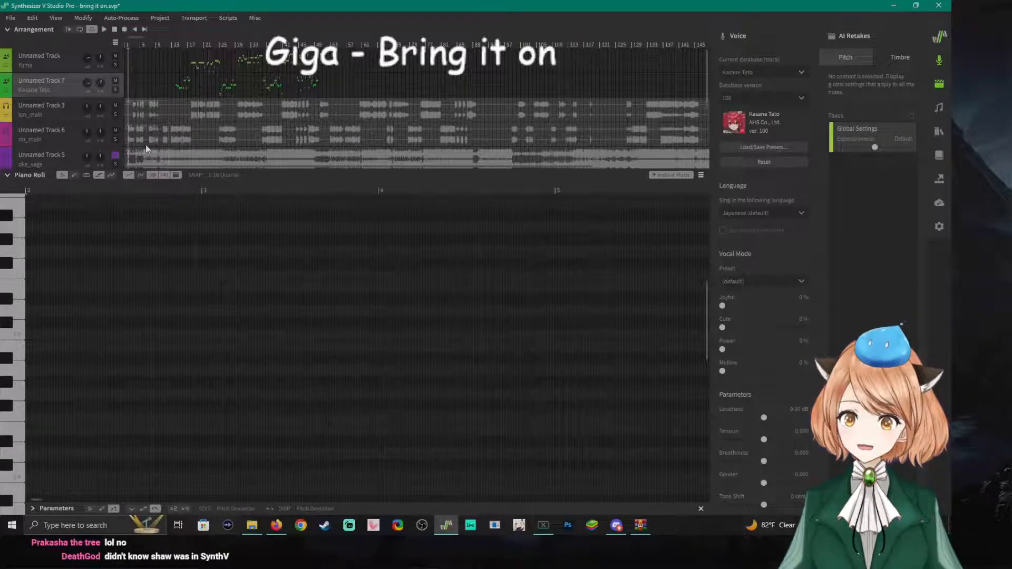
scroll(101, 100, down, 1)
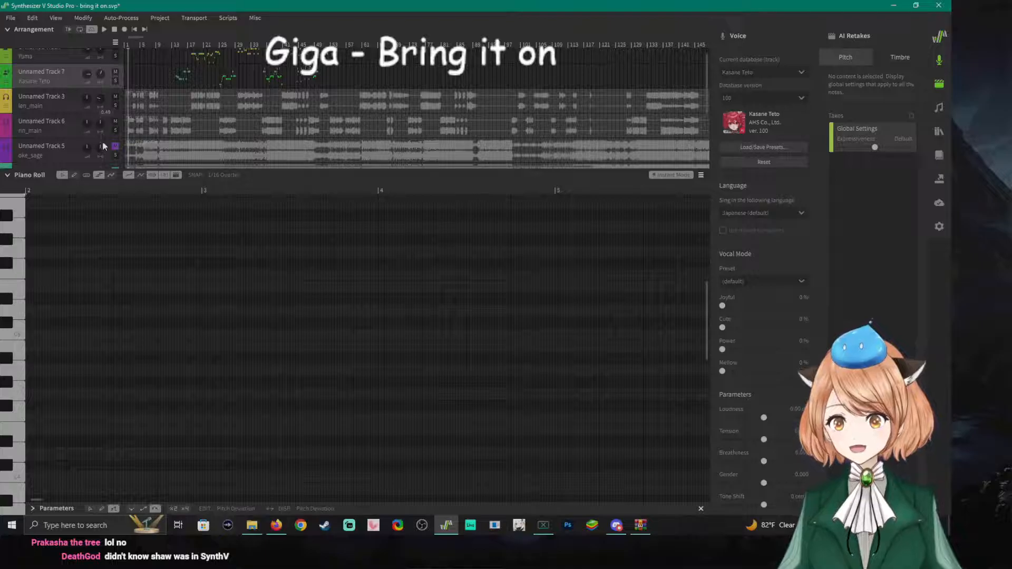
scroll(65, 146, down, 3)
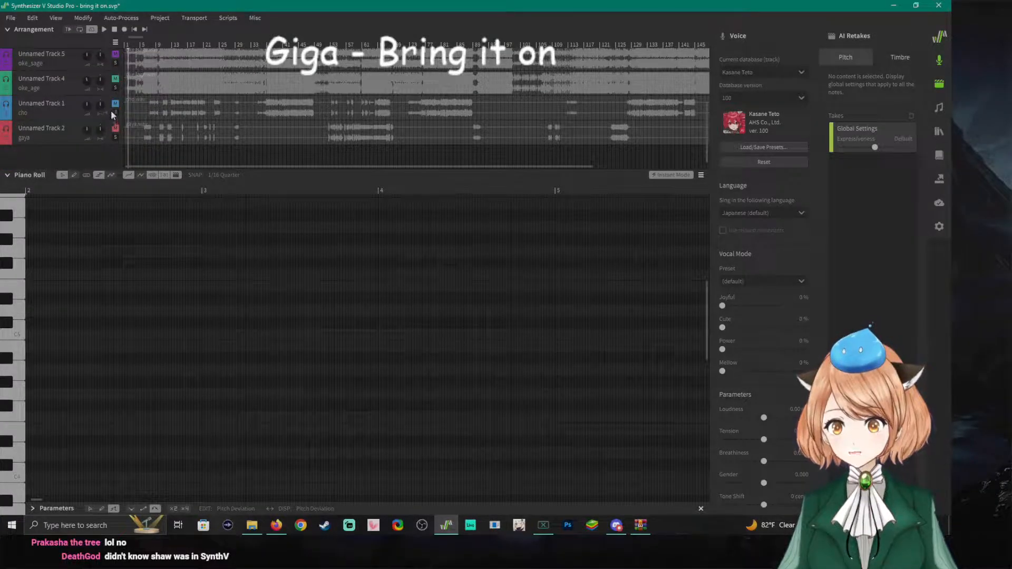
click(115, 128)
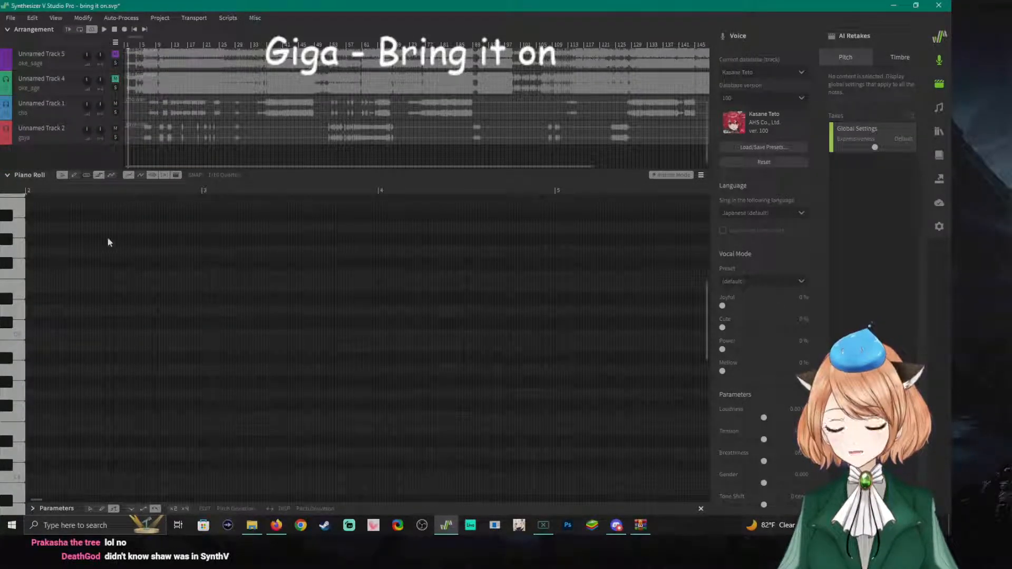
scroll(64, 281, down, 5)
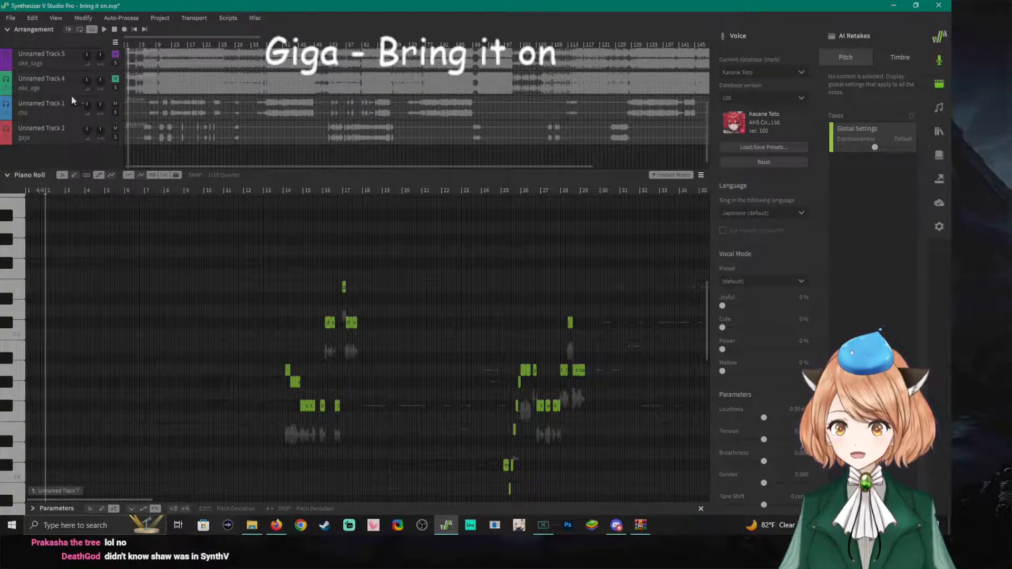
click(31, 190)
key(space)
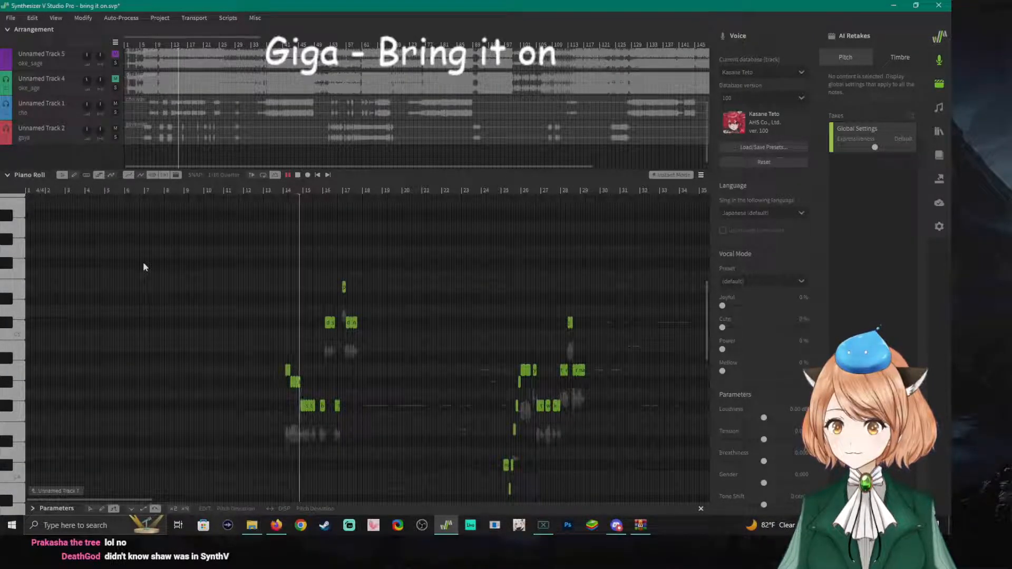
Mute the Yuma and Kasane Teto tracks and listen to the original vocals up to bar 52.
scroll(98, 84, up, 2)
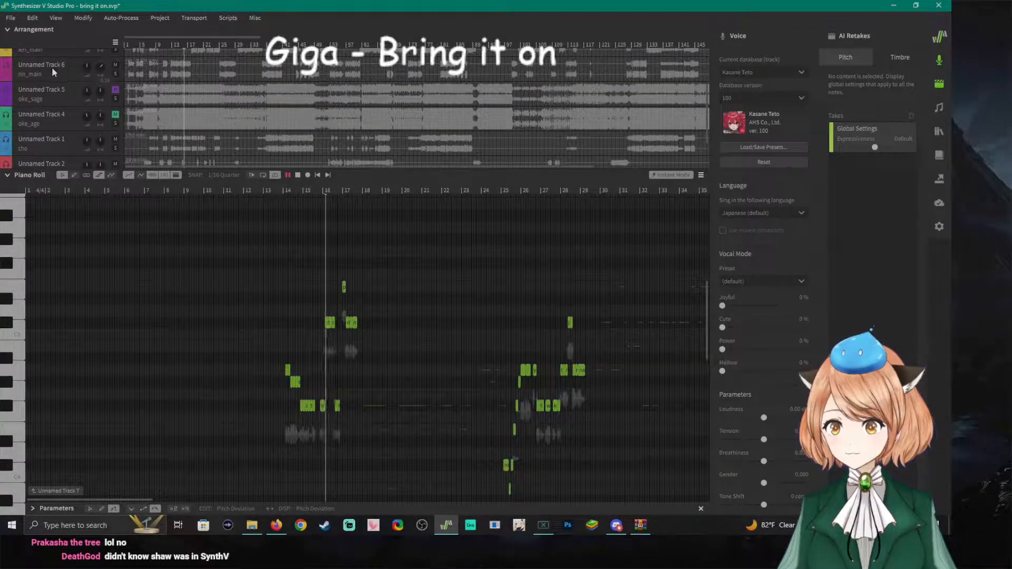
scroll(60, 68, up, 2)
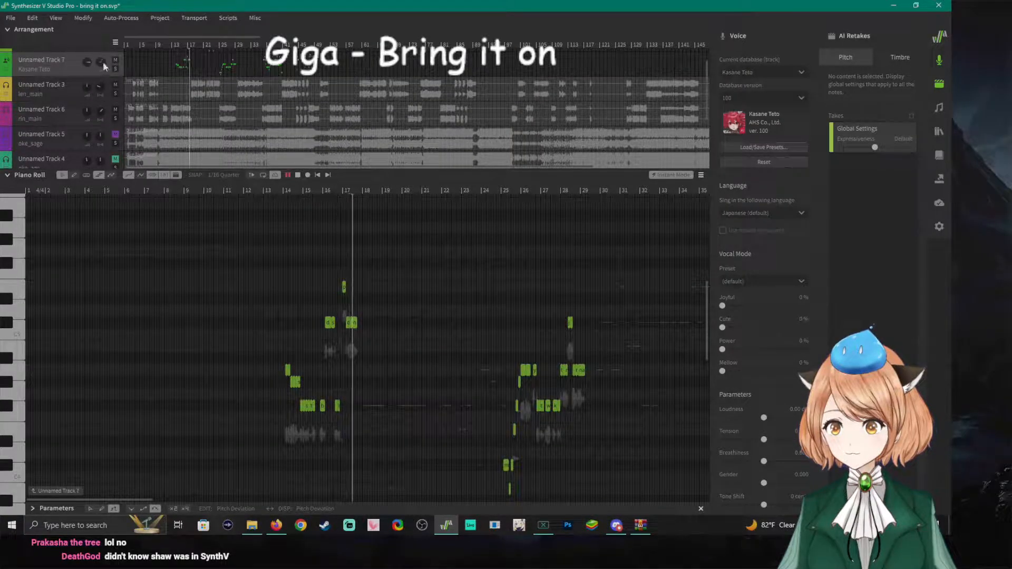
scroll(114, 69, up, 1)
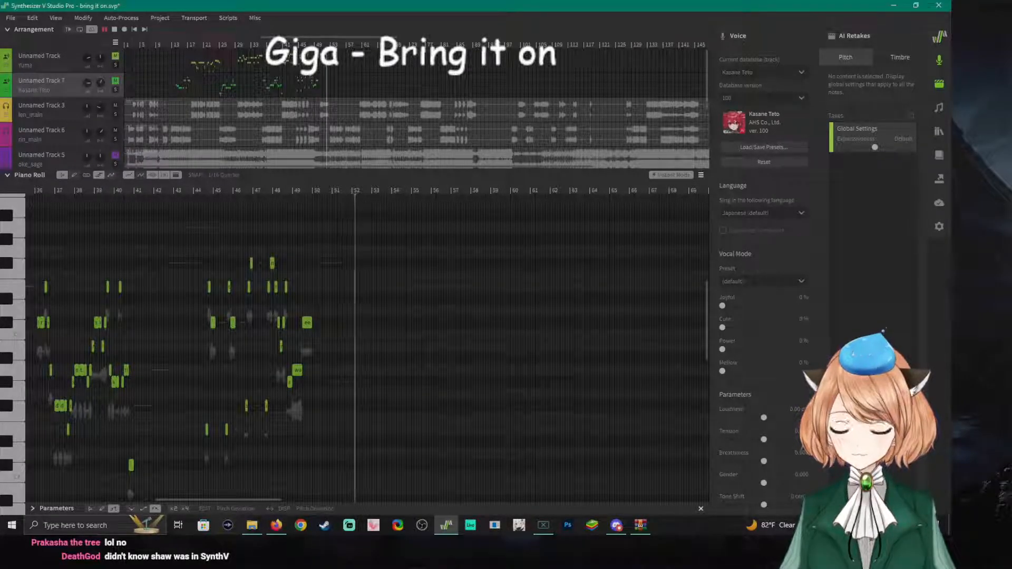
key(space)
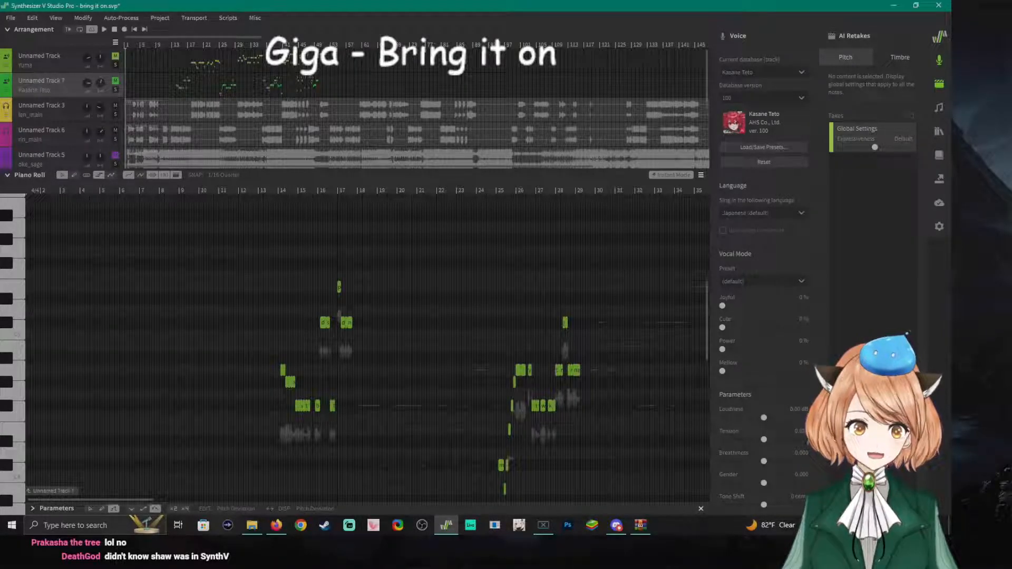
Return to the area after the last Kasane Teto notes and place the playhead around the middle of bar 52.
key(alt+Tab)
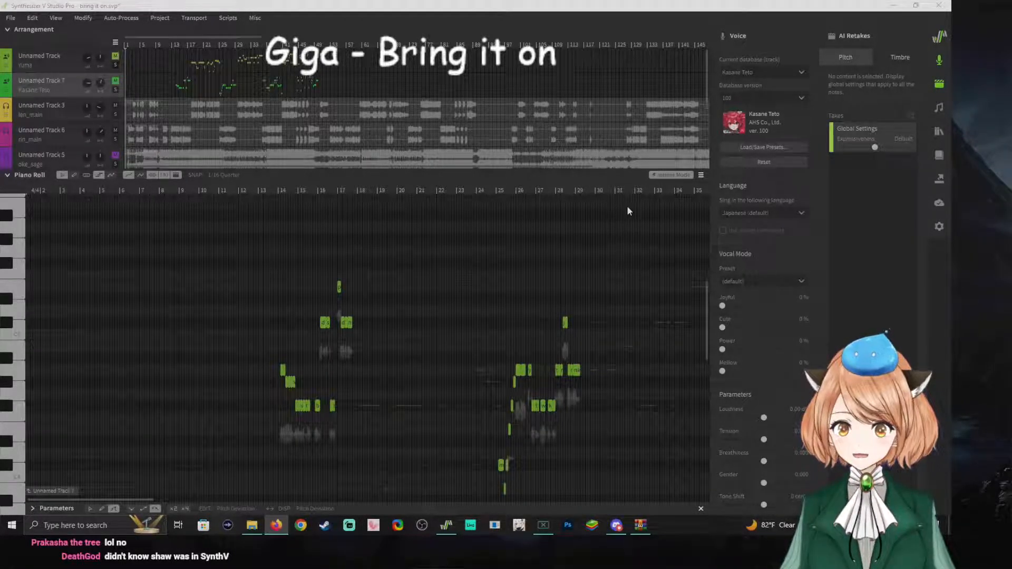
drag(102, 501, 239, 501)
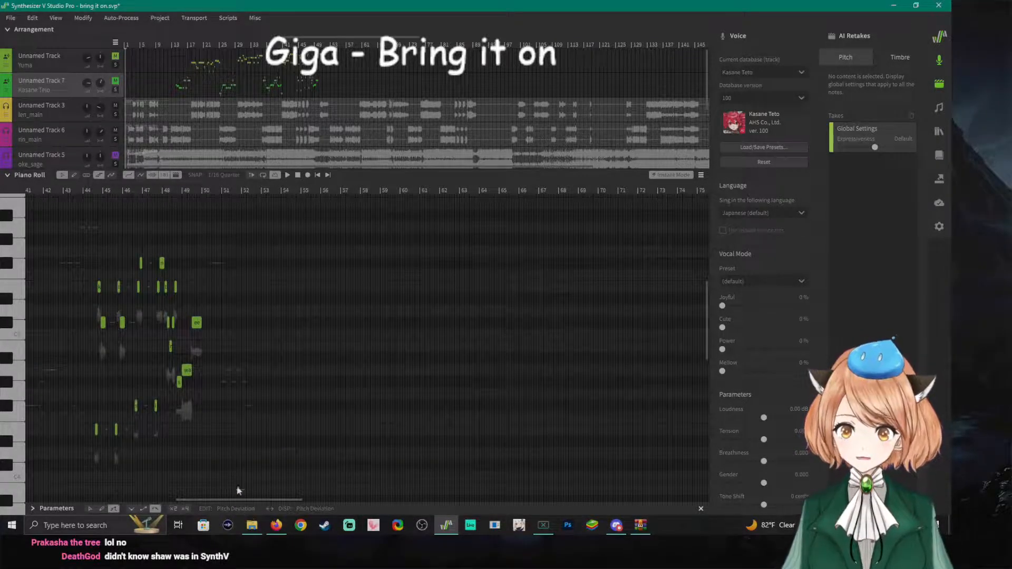
click(246, 192)
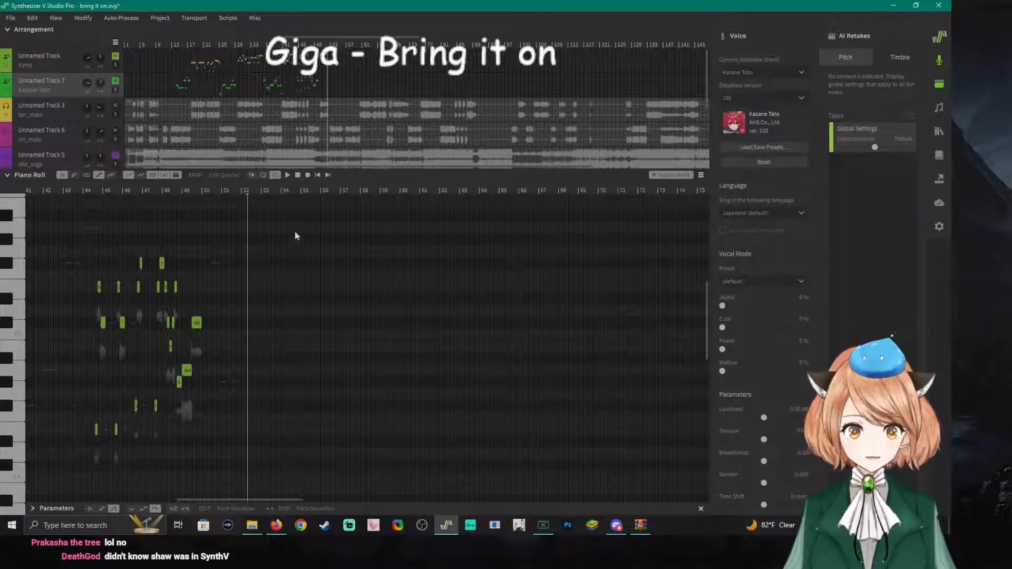
drag(249, 191, 250, 190)
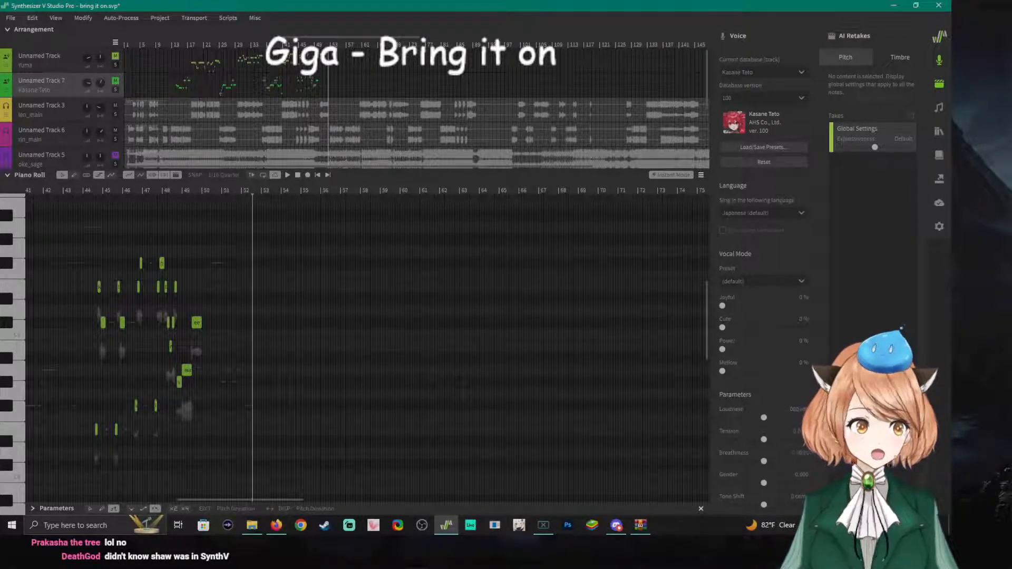
key(alt+Tab)
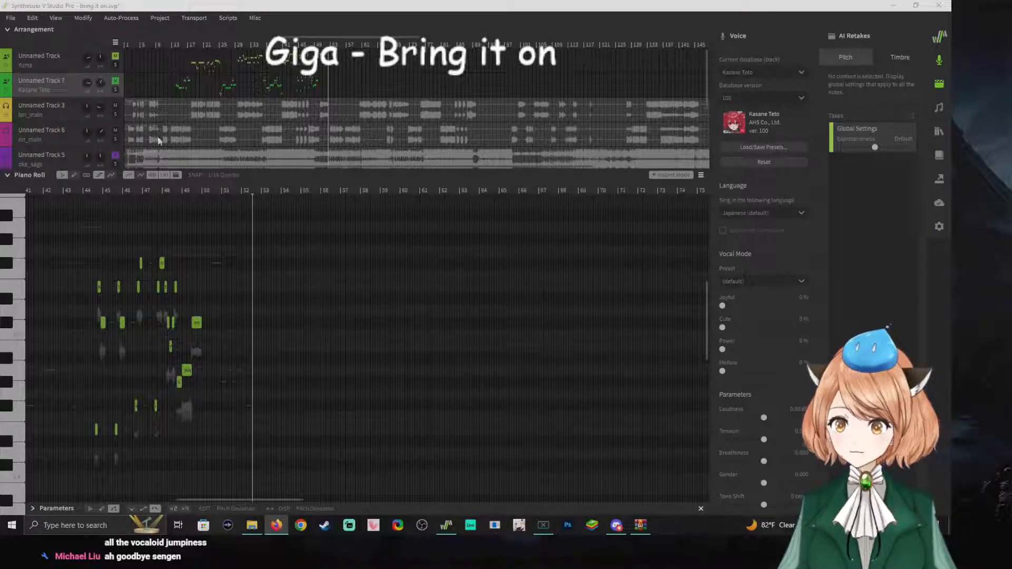
Mute the cho and gaya tracks and replay the song from the middle of bar 52.
click(260, 188)
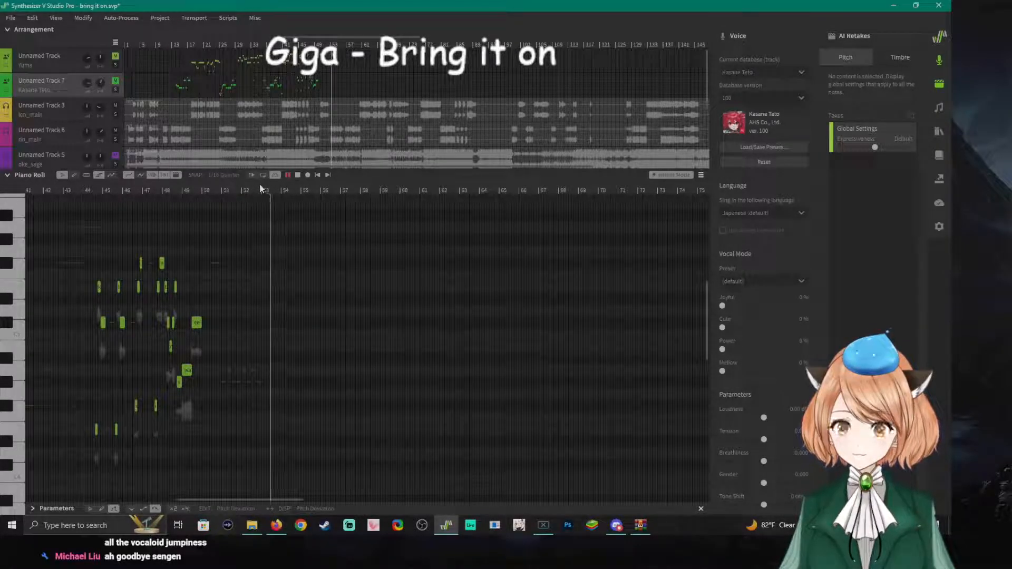
key(space)
scroll(67, 144, down, 1)
scroll(68, 143, down, 3)
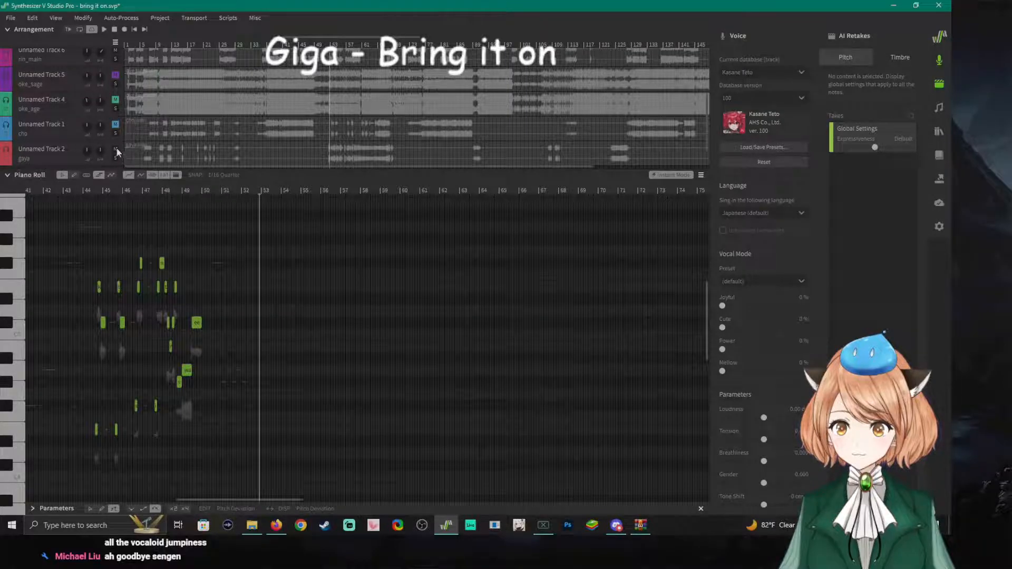
click(252, 187)
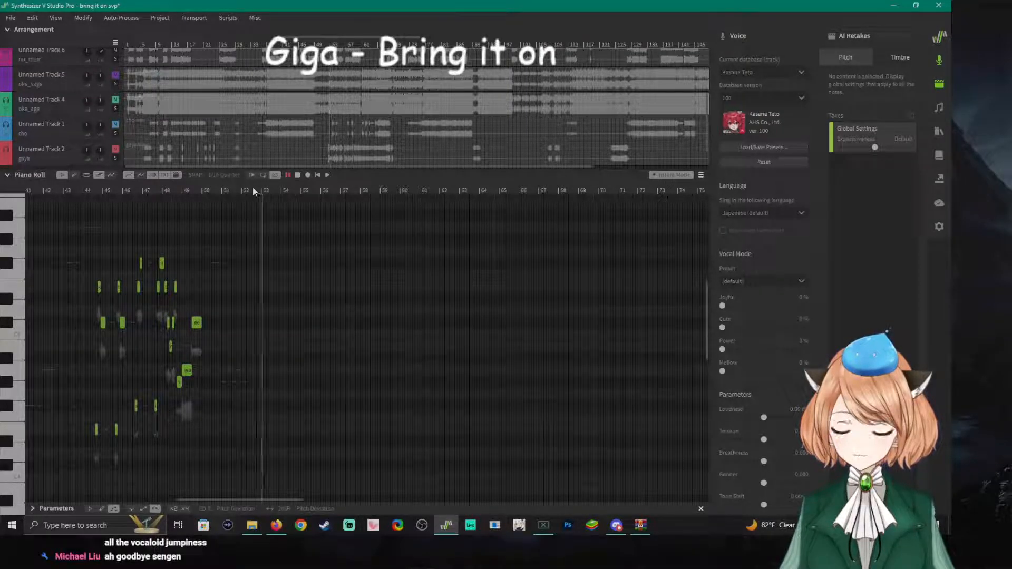
key(space)
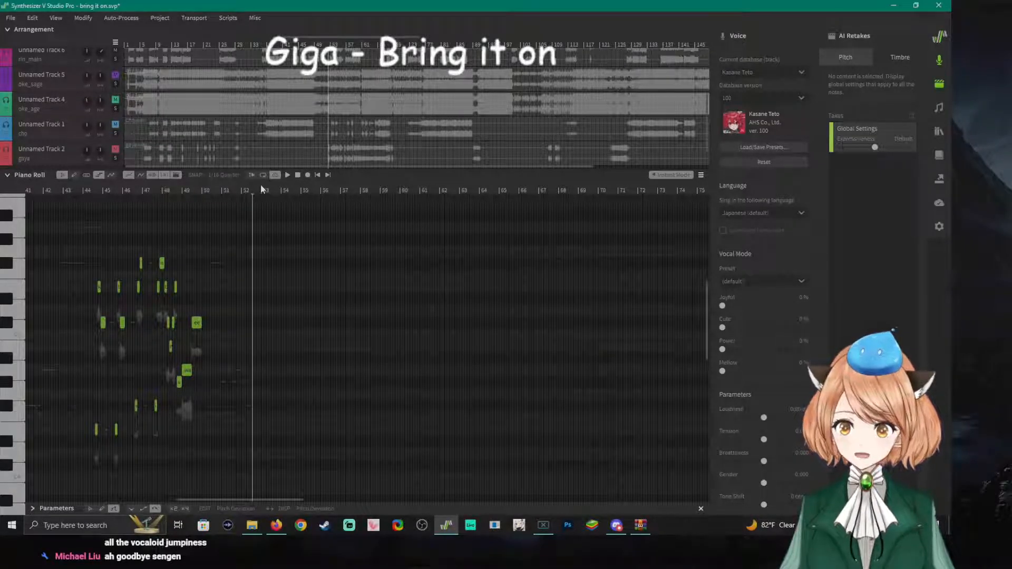
Replay bars 52 and 53 in short passes and park the playhead on the second beat of bar 53, where the next vocal starts.
click(65, 62)
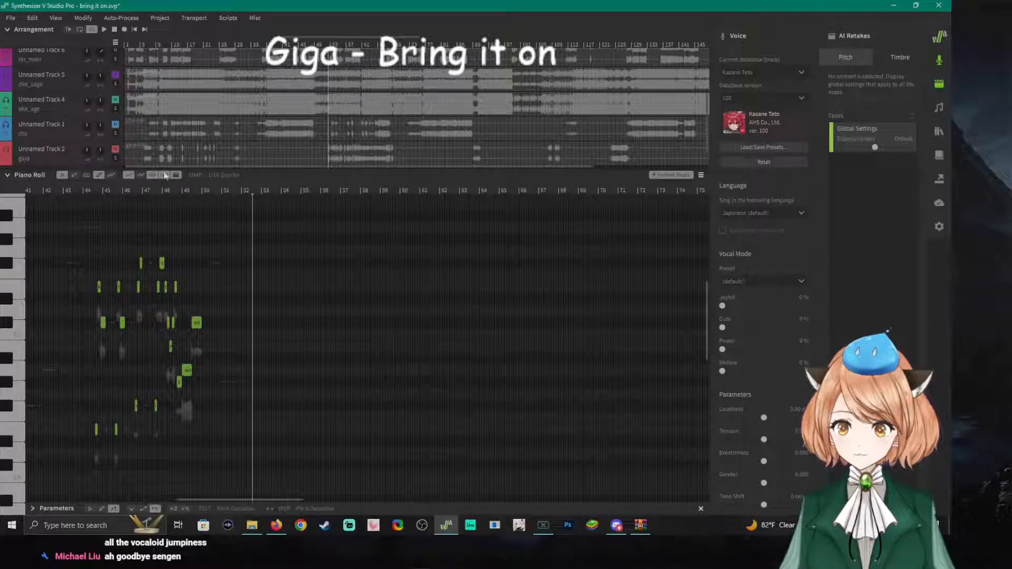
scroll(179, 221, up, 2)
scroll(164, 134, up, 2)
scroll(164, 134, up, 2)
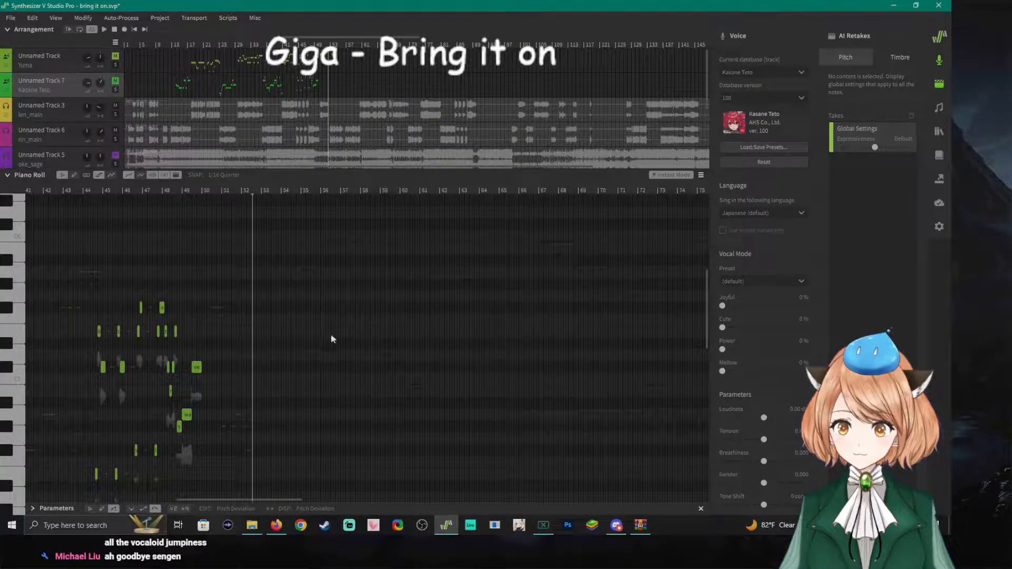
scroll(289, 367, down, 2)
key(space)
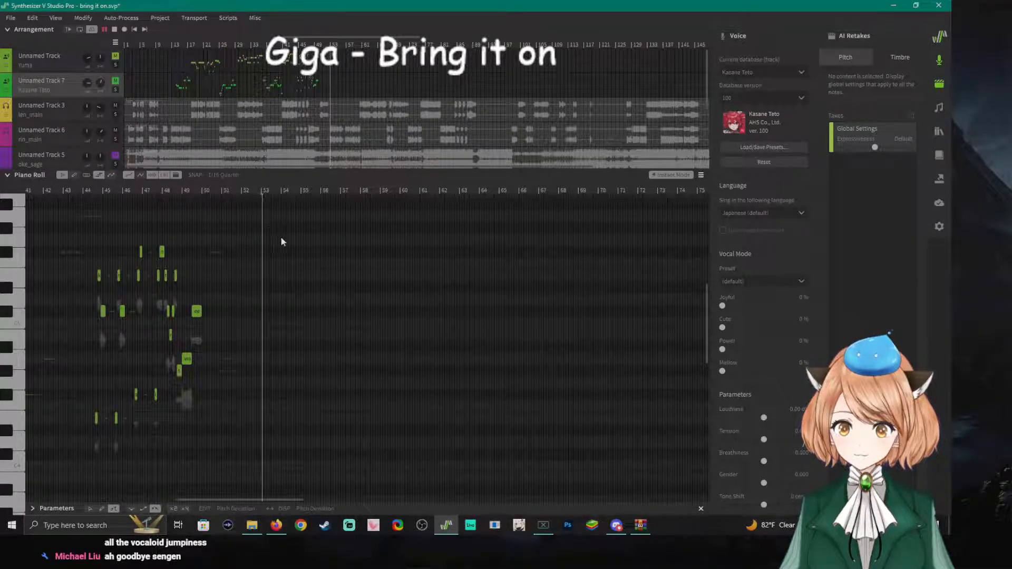
key(space)
ctrl+scroll(276, 200, up, 6)
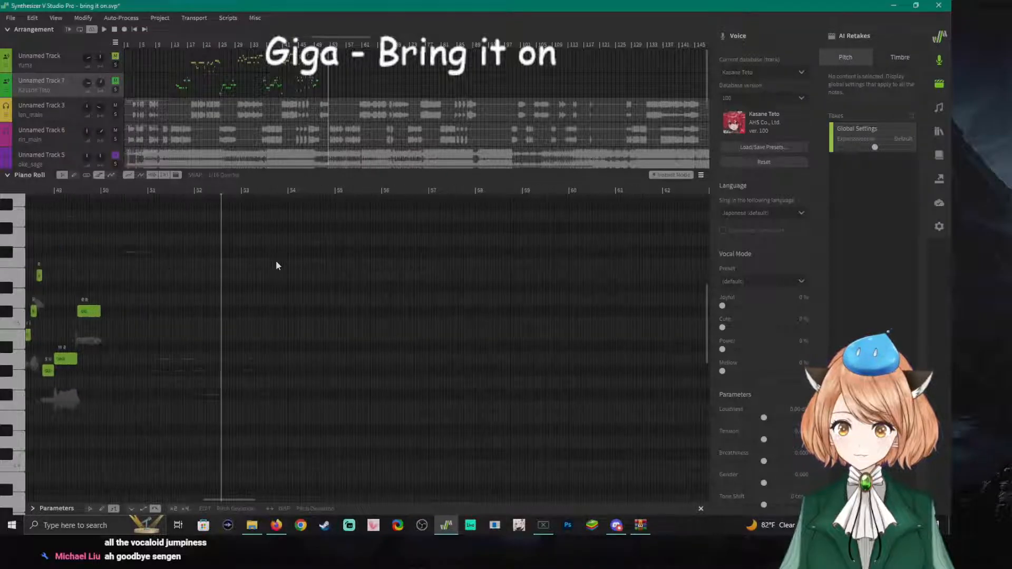
key(space)
click(222, 192)
key(space)
key(space)
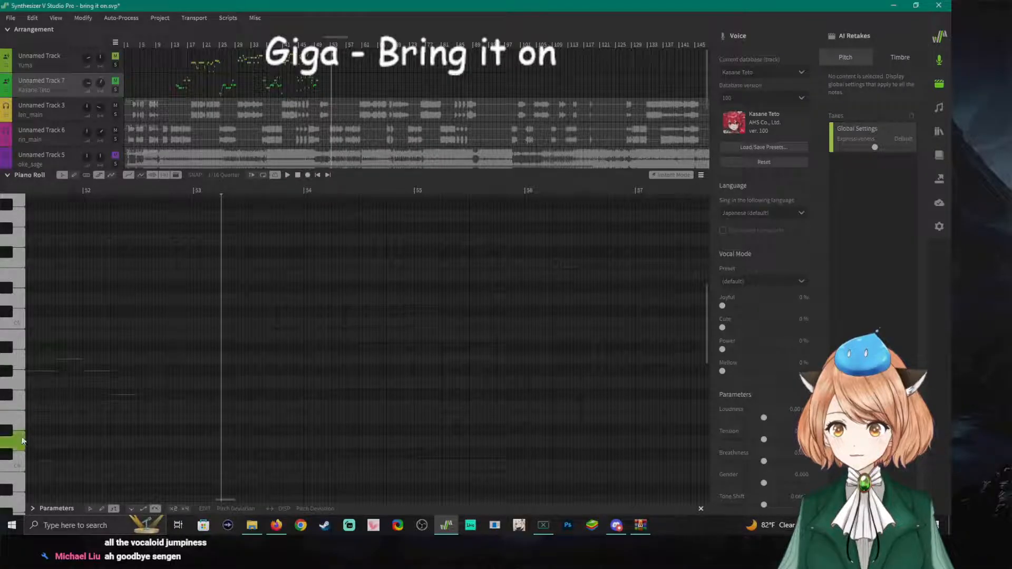
Find the vocal's pitch on the piano keys and add a one-beat B3 note on the second beat of bar 53 in the Kasane Teto track.
scroll(19, 459, down, 2)
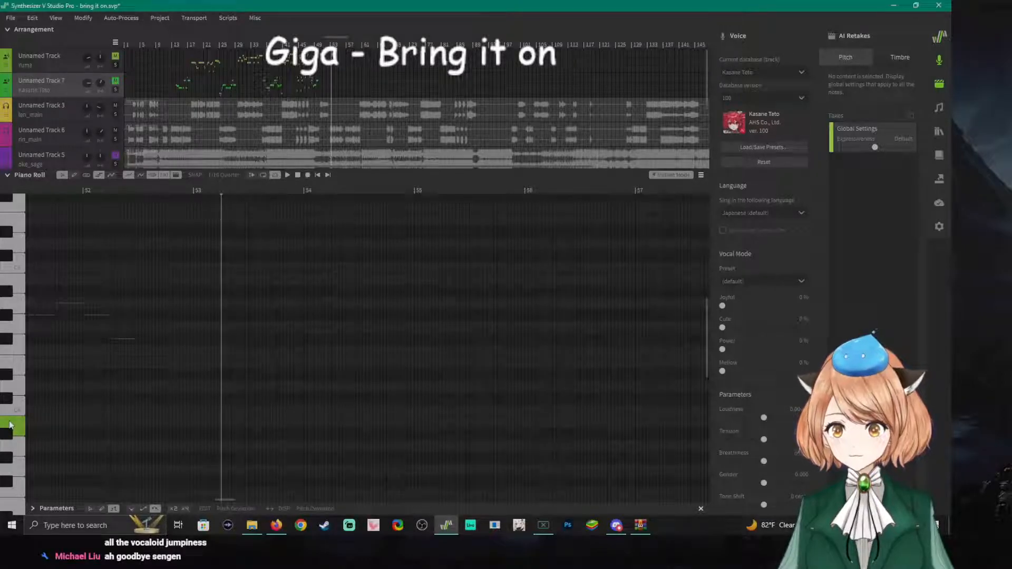
double_click(224, 422)
scroll(225, 425, up, 3)
drag(232, 427, 231, 428)
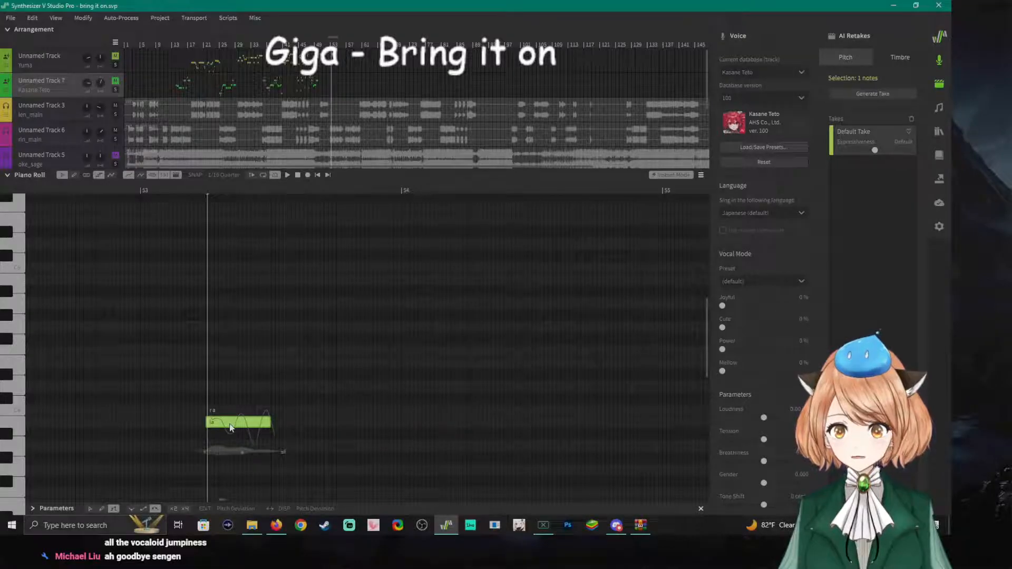
scroll(242, 455, up, 3)
scroll(245, 446, down, 3)
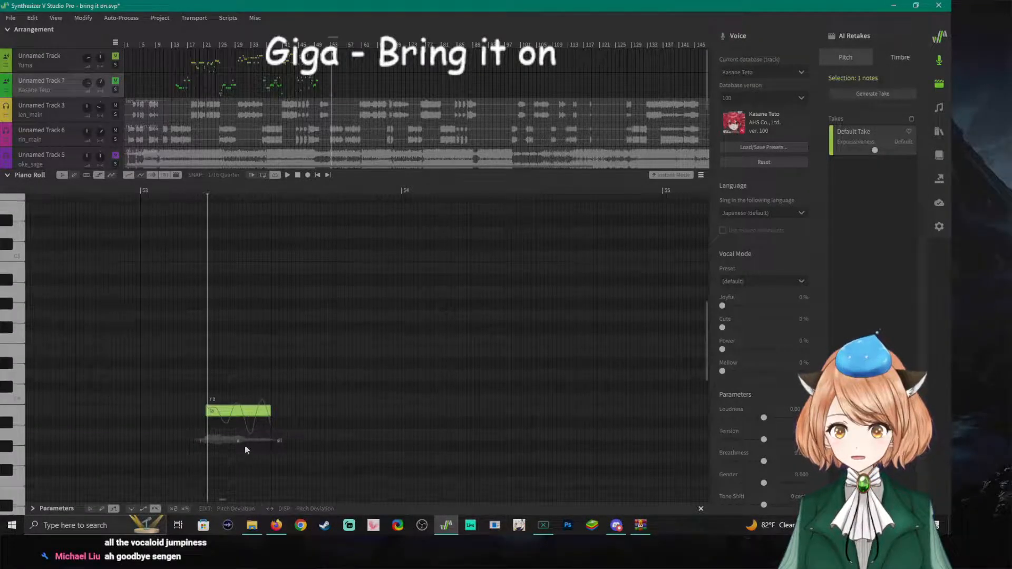
scroll(238, 429, up, 3)
Set the new bar 53 note's lyric to "yeah" and move the playhead to just before it.
double_click(184, 416)
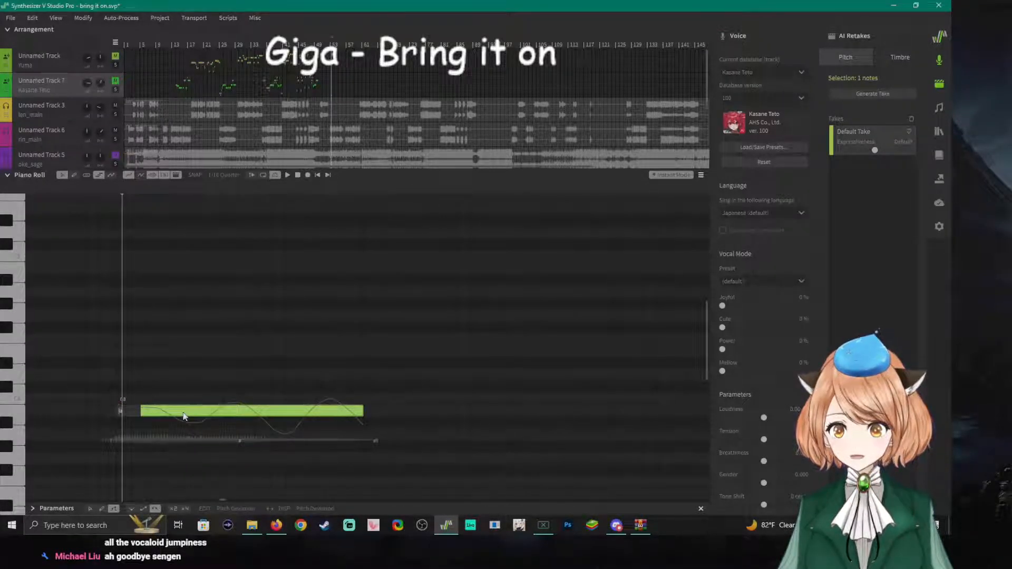
text(yeah)
key(Return)
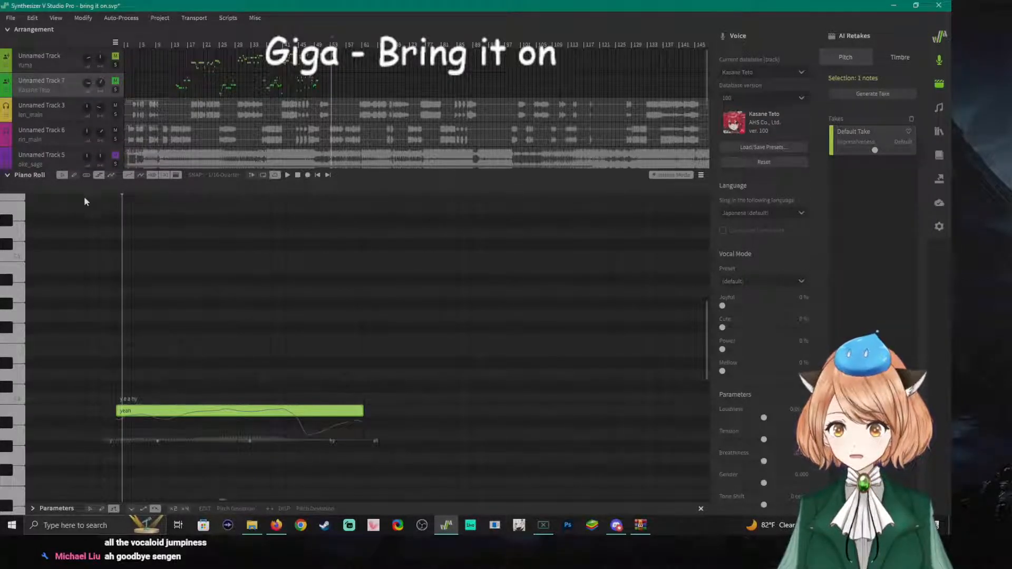
key(space)
click(74, 194)
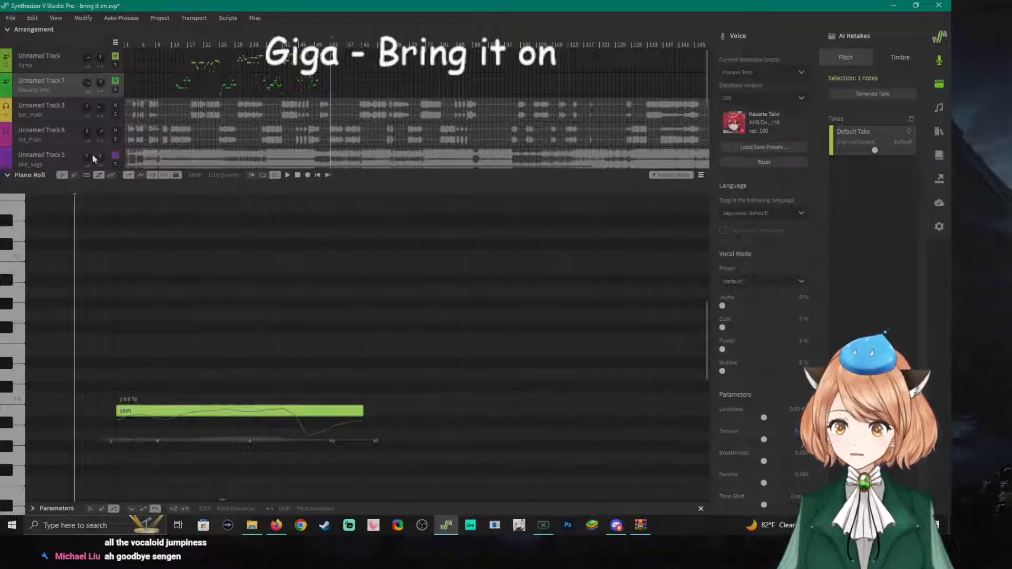
Unmute the Kasane Teto track and set the Yuma track's gain to 14.8 dB.
double_click(88, 58)
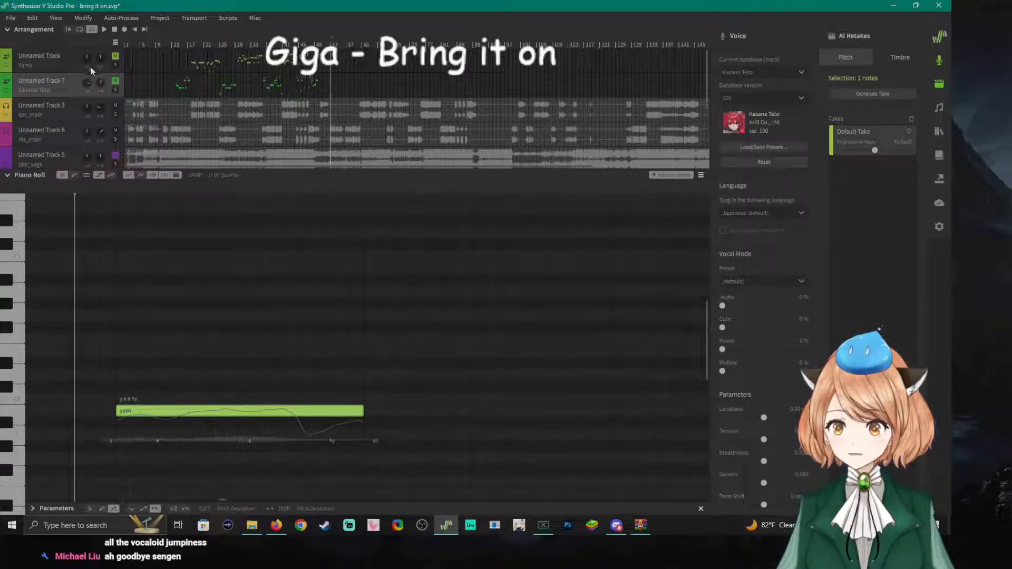
click(97, 69)
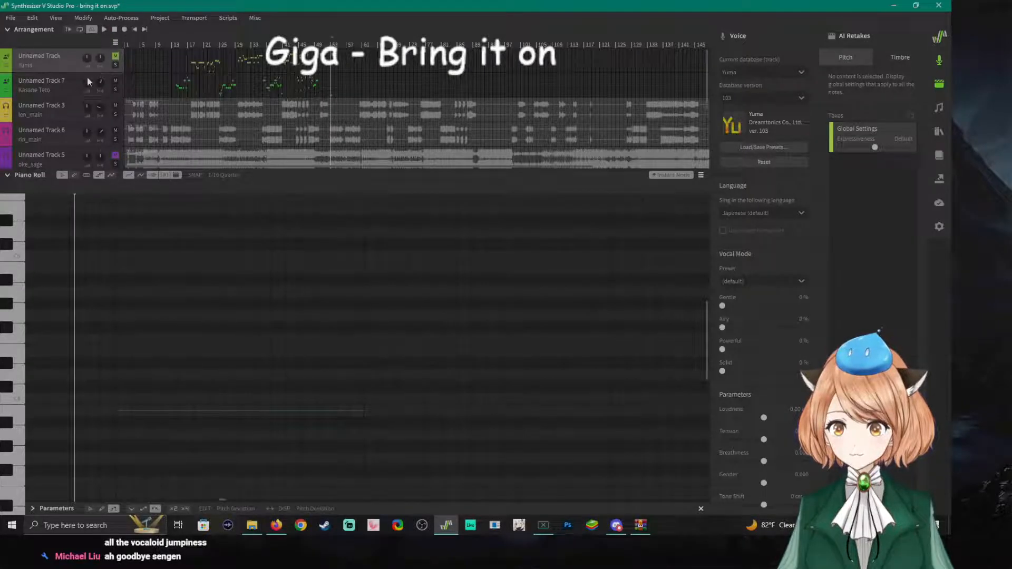
mouse_move(87, 59)
mouse_down()
mouse_move(130, 105)
mouse_move(102, 70)
mouse_up()
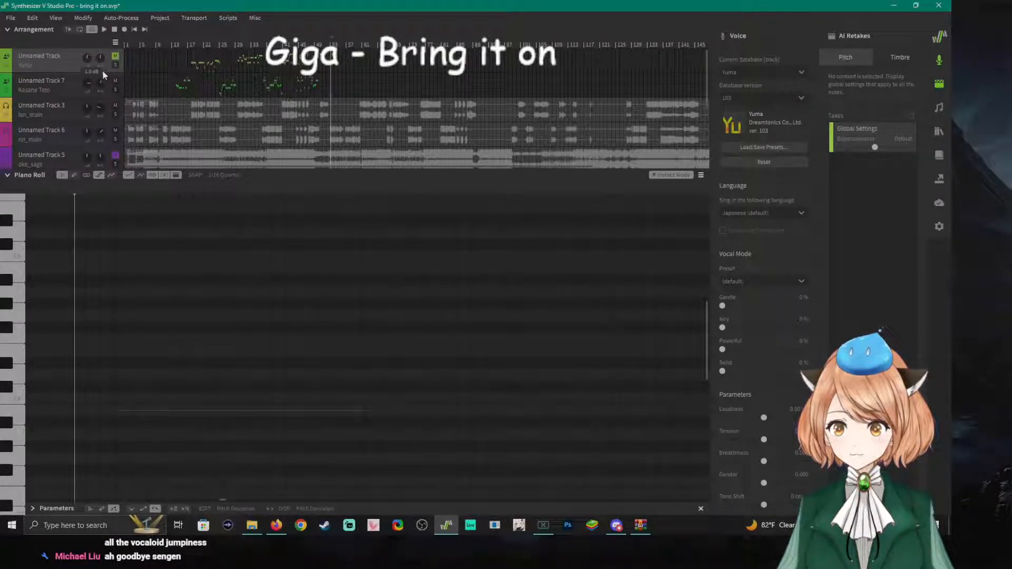
drag(165, 139, 123, 67)
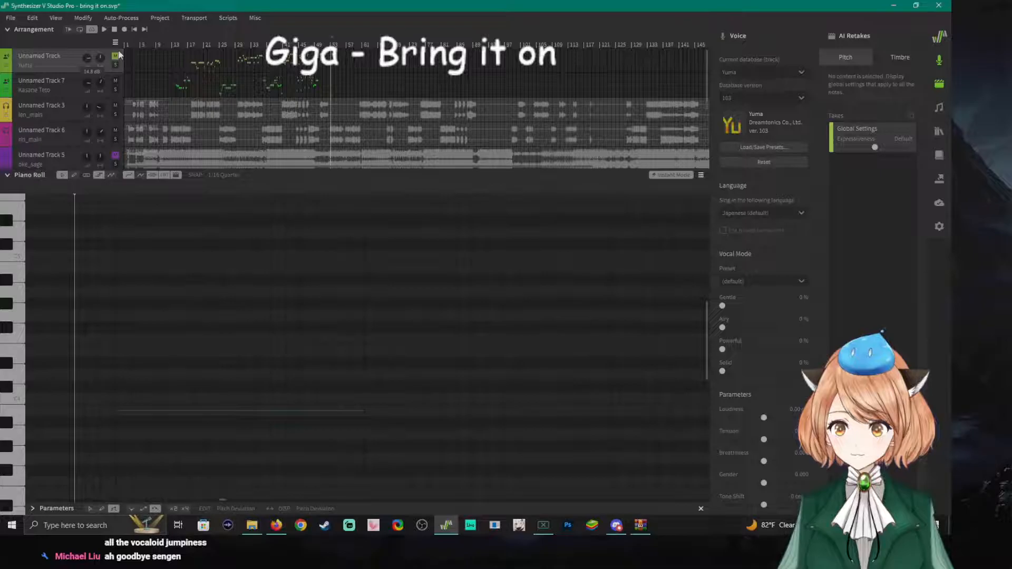
Find the vocal's pitch on the piano keys and lower the bar 53 "yeah" note one octave to B2 in the Kasane Teto track.
click(7, 425)
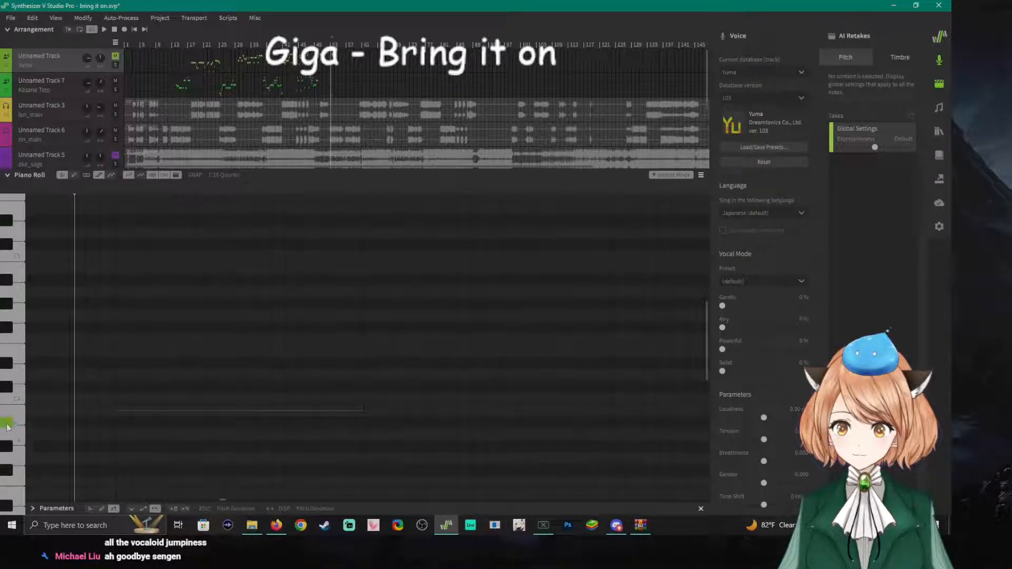
scroll(11, 429, down, 2)
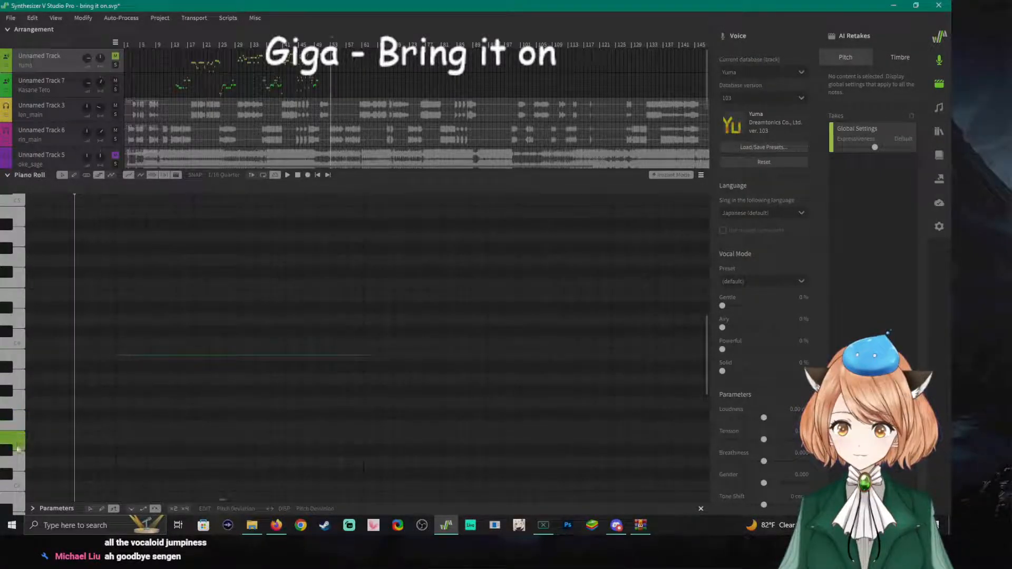
scroll(19, 453, down, 2)
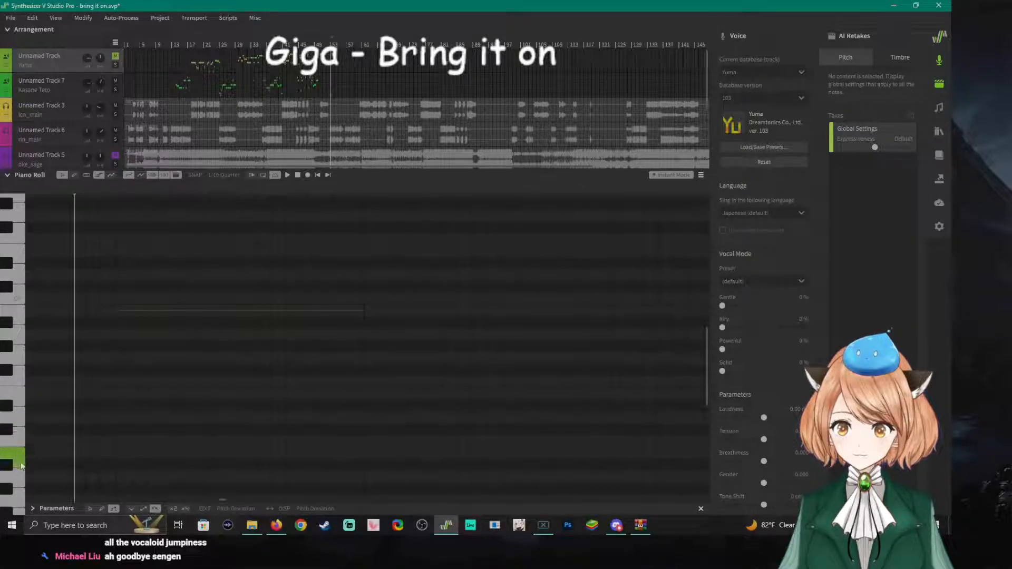
click(60, 84)
click(17, 399)
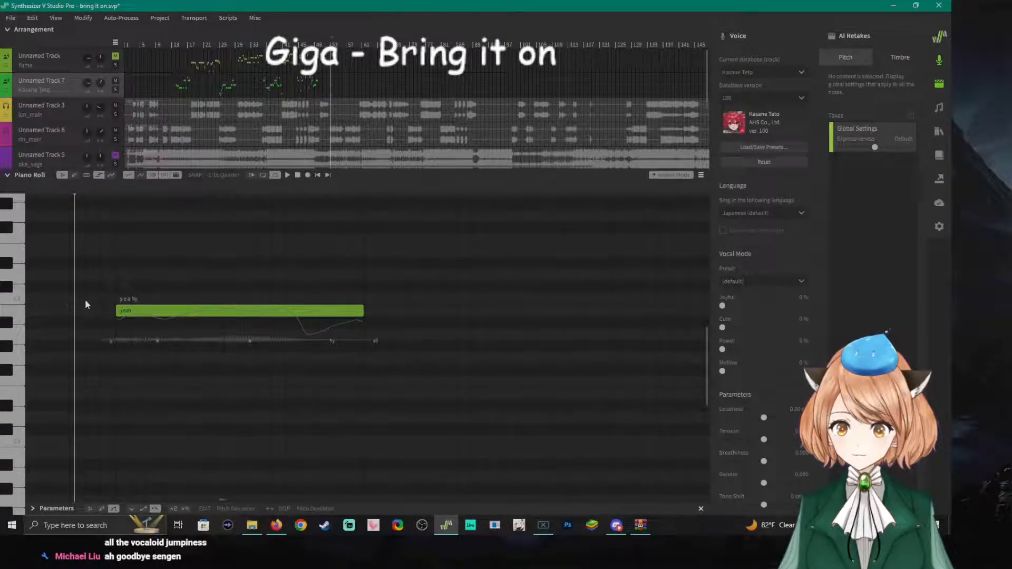
drag(151, 315, 151, 461)
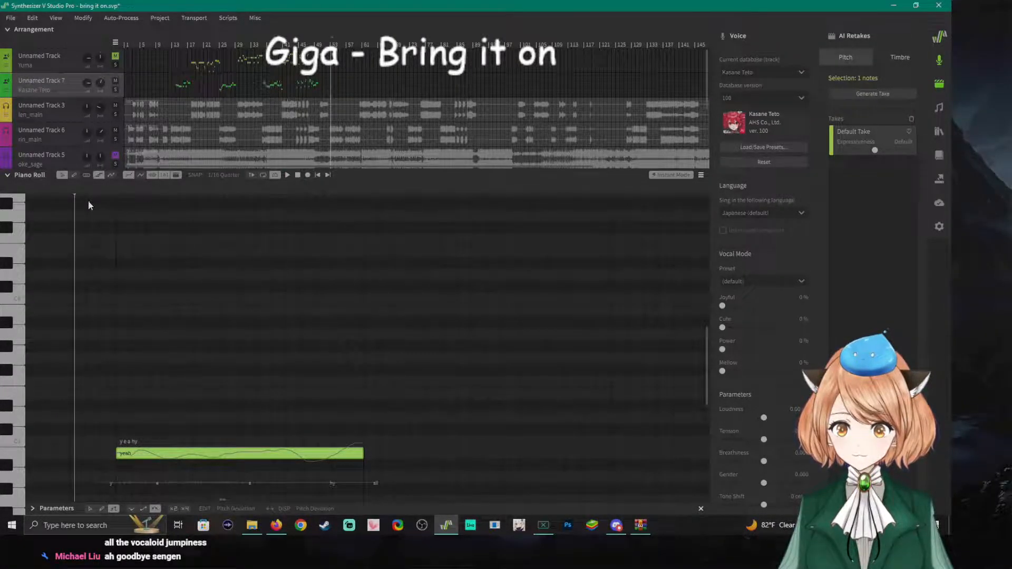
Try the "yeah" note at higher pitches and just over a beat later, replaying the passage to compare it with the vocal.
drag(139, 460, 138, 400)
click(17, 395)
key(space)
key(space)
drag(134, 395, 412, 348)
key(space)
key(space)
Audition piano keys to match the vocal and place the "yeah" note at B2 on the second beat of bar 53.
click(20, 411)
click(21, 414)
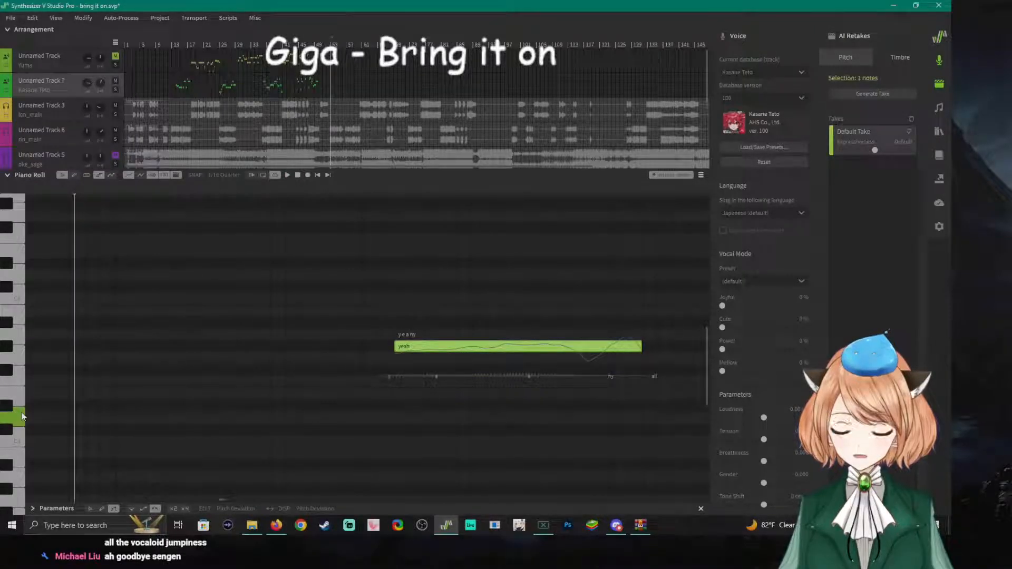
click(19, 372)
click(19, 357)
click(19, 336)
click(18, 319)
click(17, 316)
click(18, 297)
click(16, 323)
click(16, 323)
click(17, 323)
drag(16, 323, 24, 453)
drag(427, 352, 141, 459)
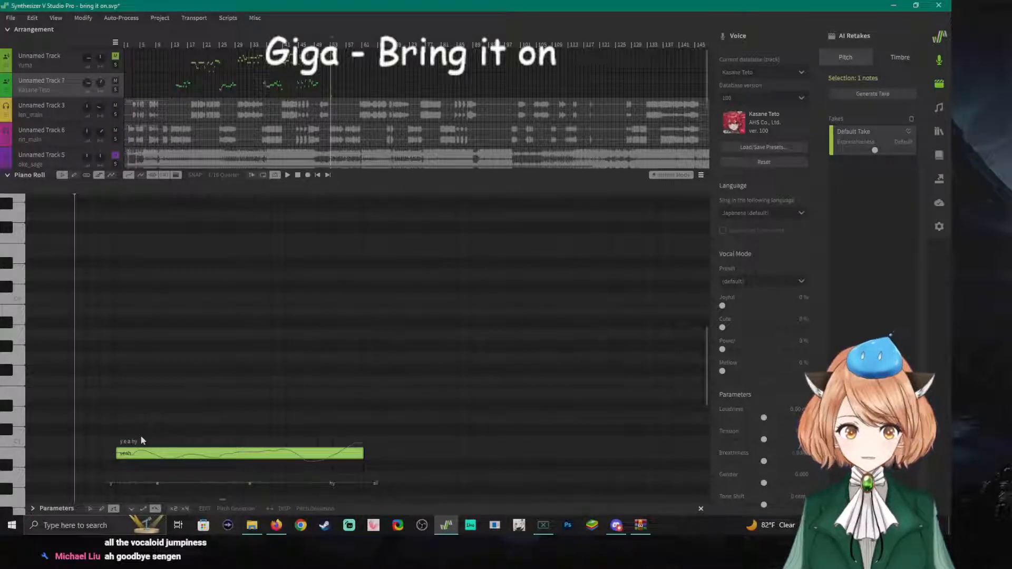
Change the lyric of the note on bar 53's second beat to "eya".
key(alt+Tab)
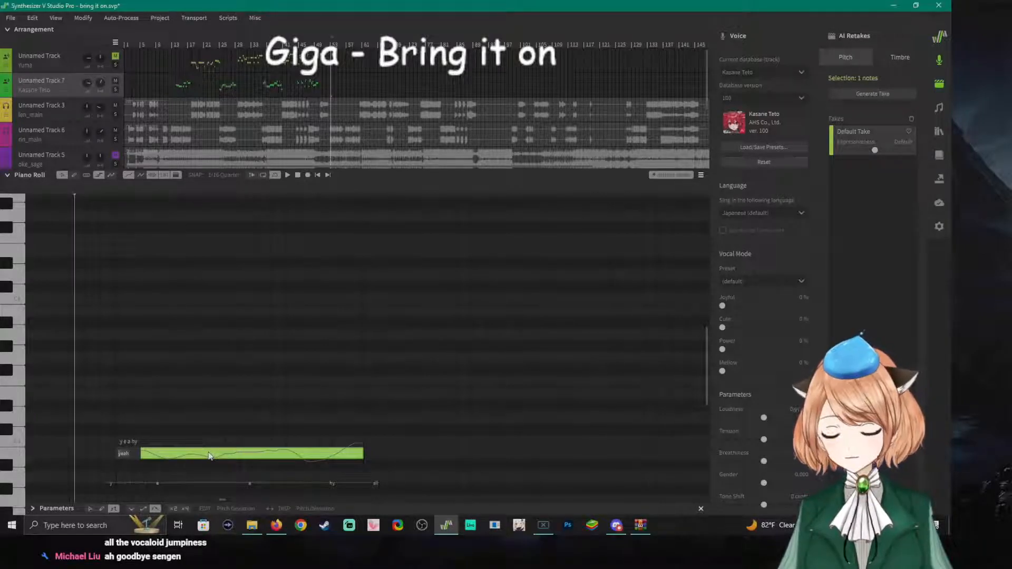
key(Return)
double_click(133, 453)
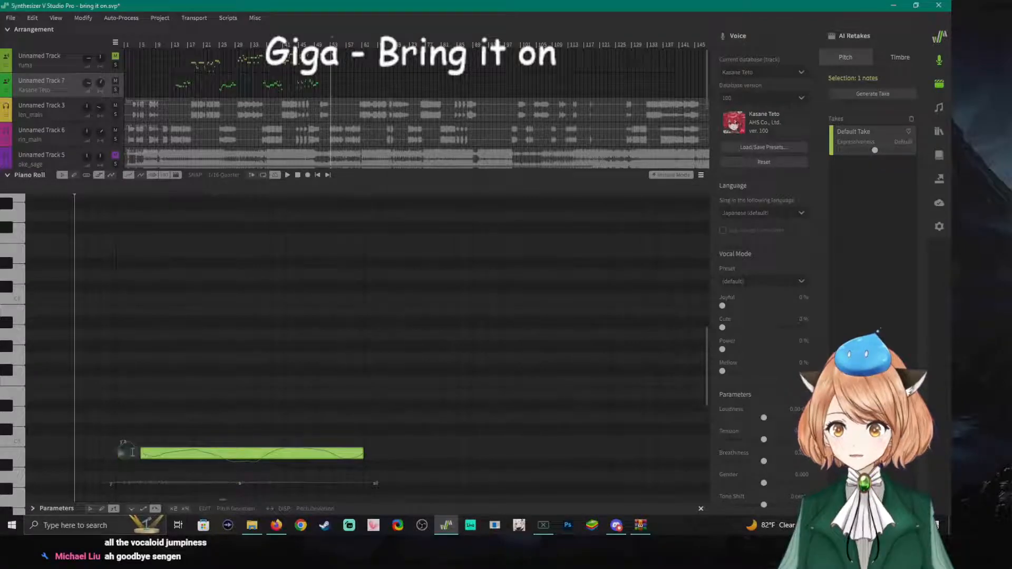
text(y)
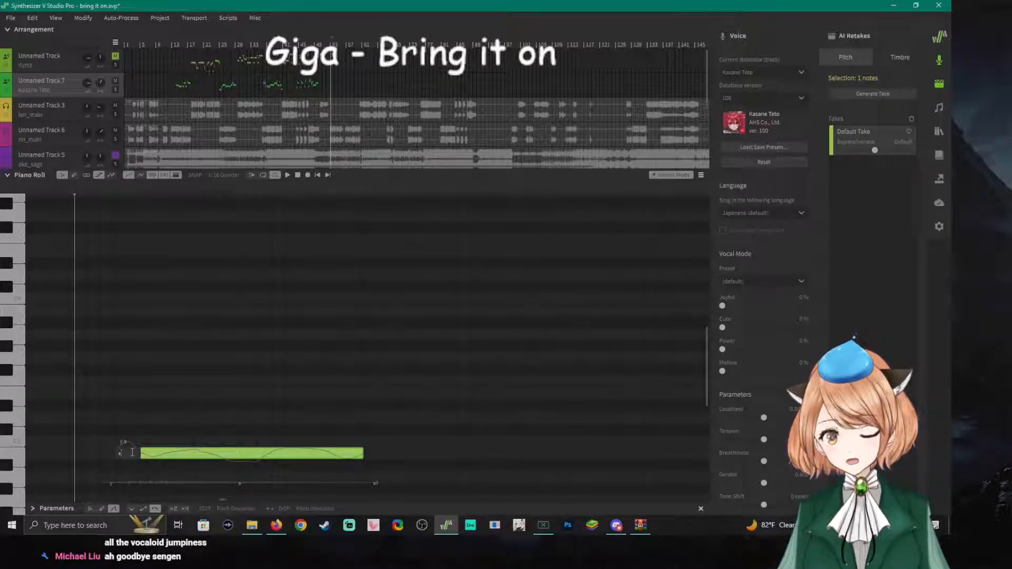
text(ya)
key(Return)
Shorten the "eya" note to half a beat and replay it against the vocal.
key(space)
key(space)
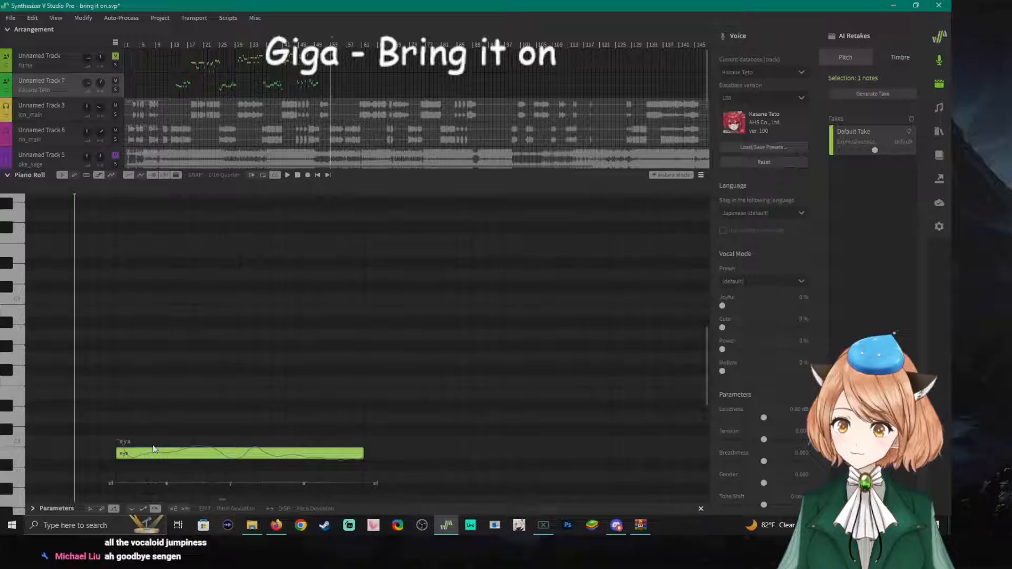
drag(363, 454, 240, 459)
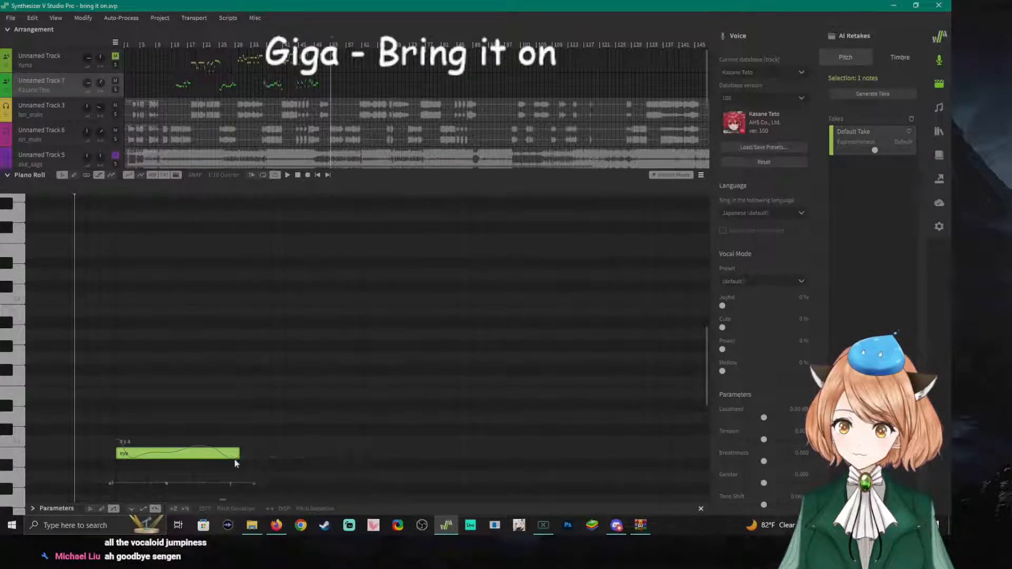
key(space)
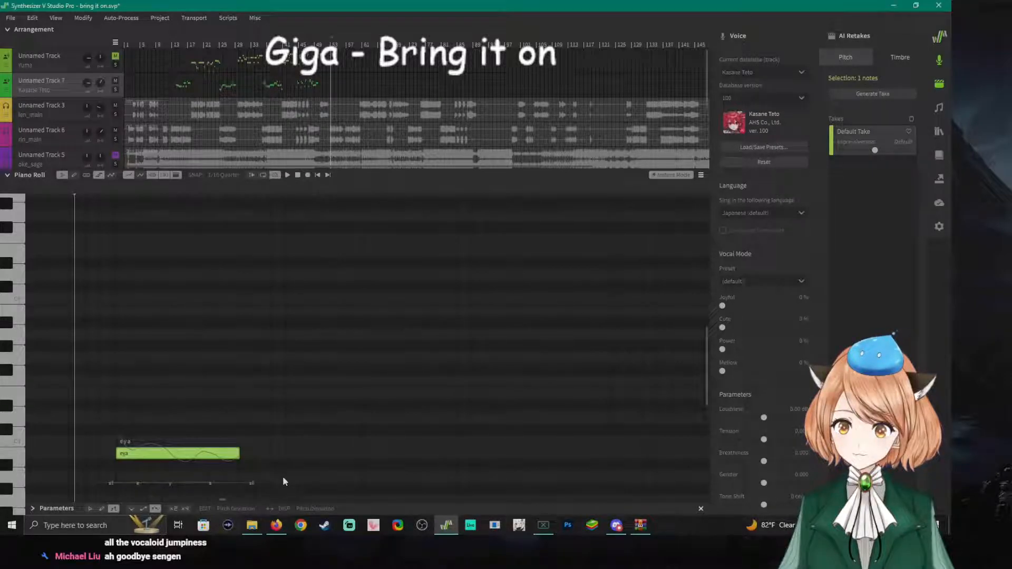
key(space)
Add a one-beat B2 note directly after "eya" with the lyric "chou".
drag(241, 452, 487, 453)
double_click(252, 454)
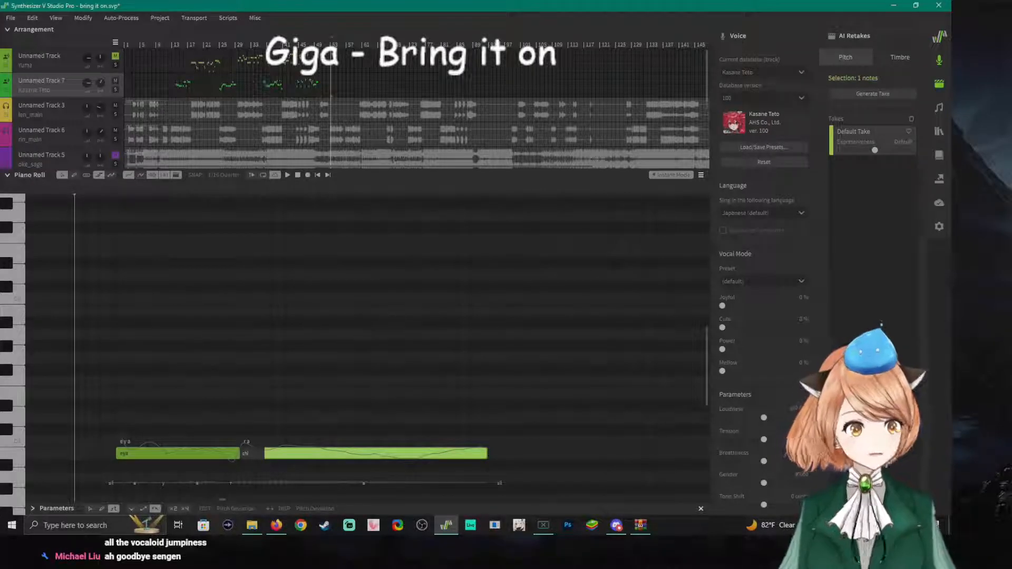
text(chou)
key(Return)
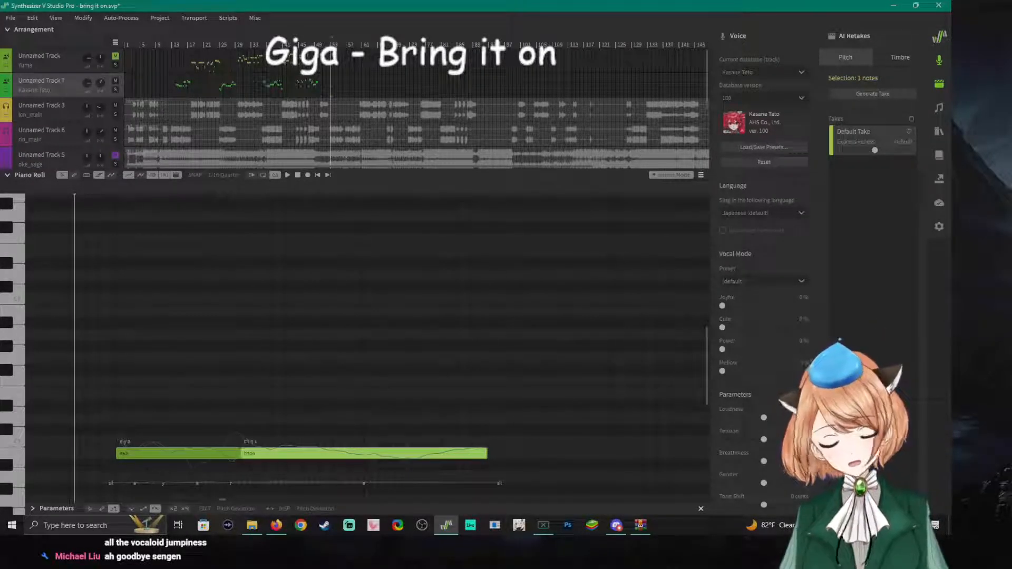
Move the "chou" note to the third beat of bar 53, shorten it to half a beat, and return the playhead to before "eya".
key(space)
drag(315, 458, 439, 458)
click(360, 188)
key(space)
key(space)
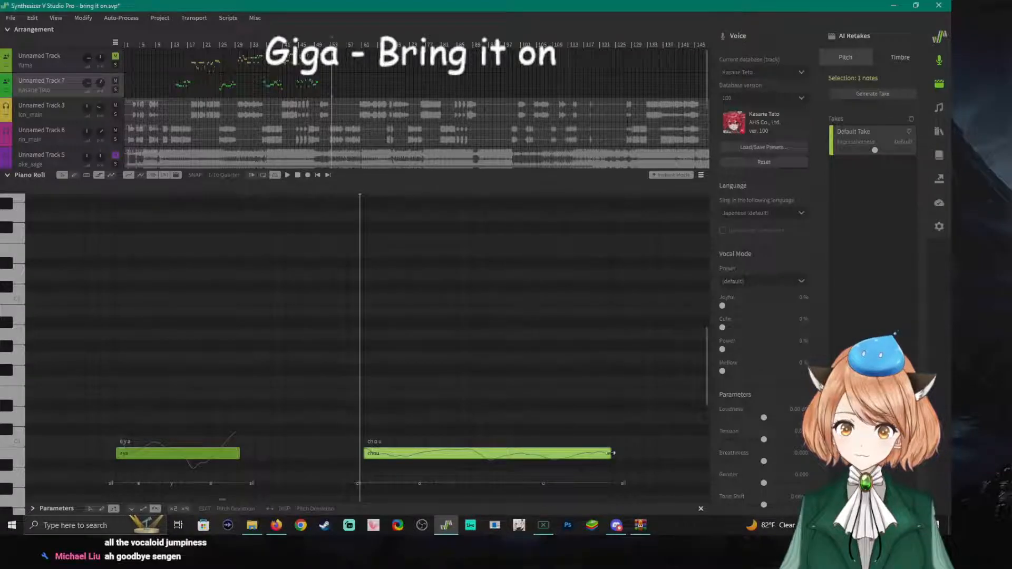
drag(612, 452, 488, 453)
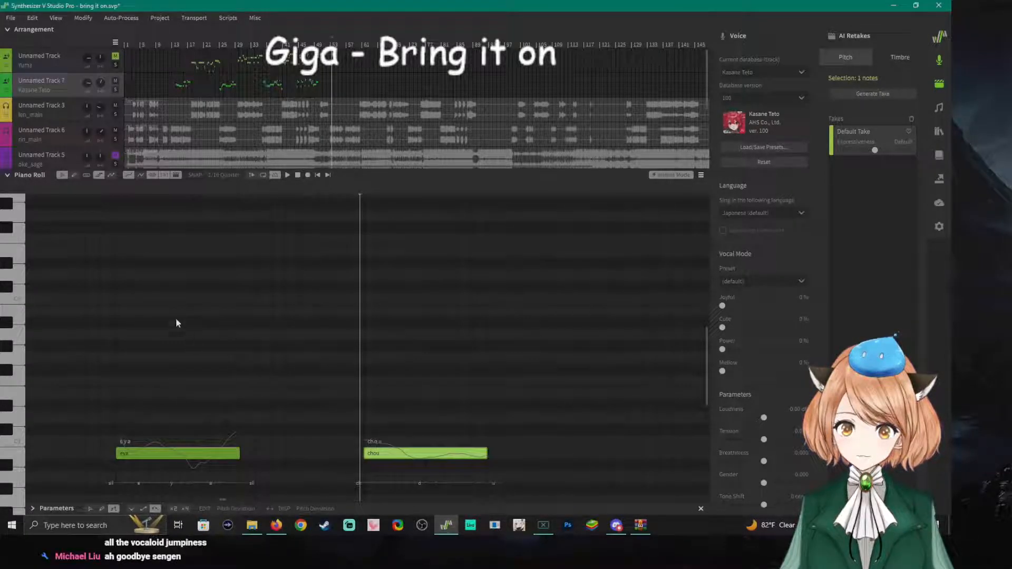
click(76, 188)
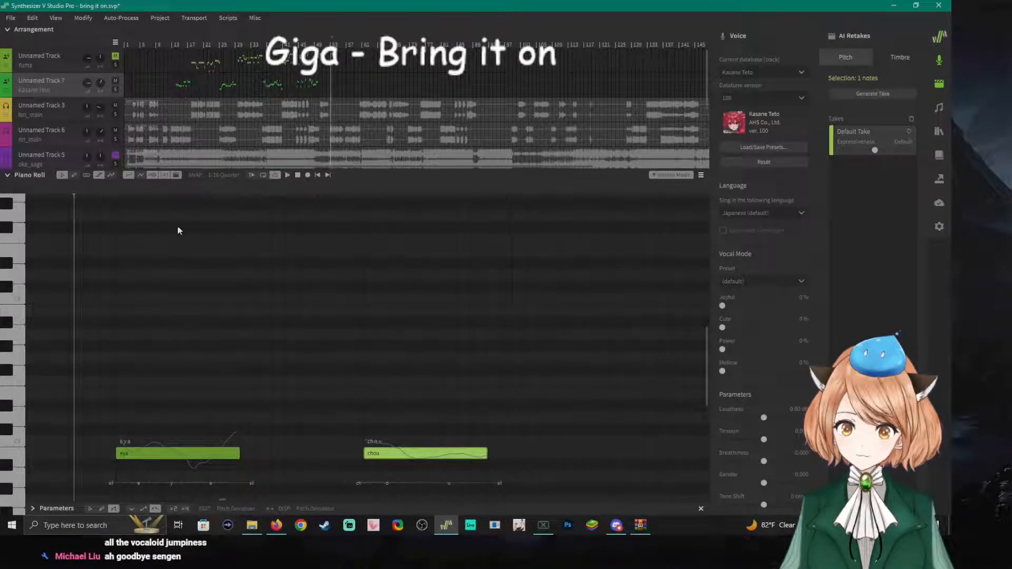
Add a B2 note on the fourth beat of bar 53 with the lyric "hatsu" and replay the three notes.
click(12, 457)
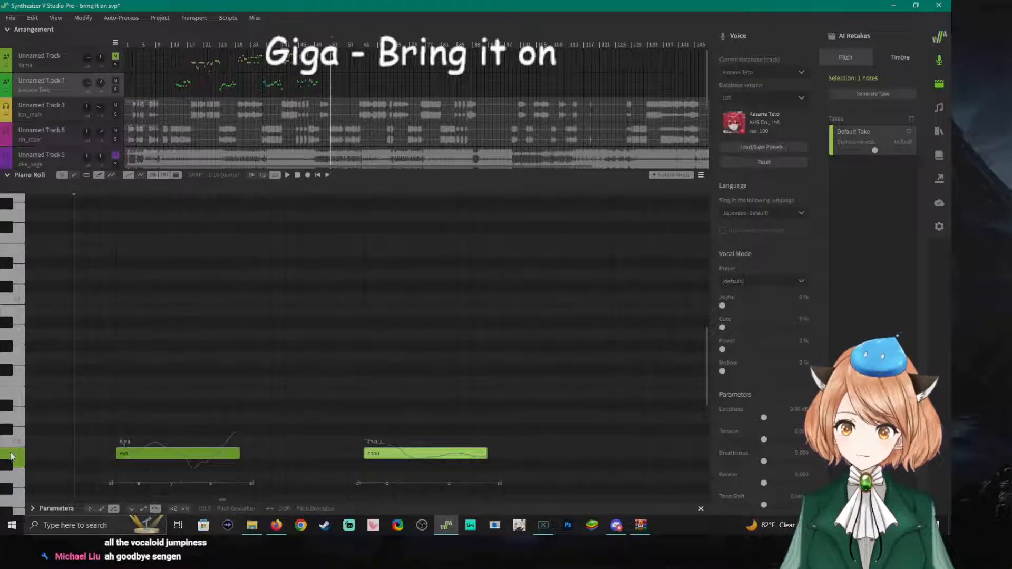
drag(611, 453, 706, 454)
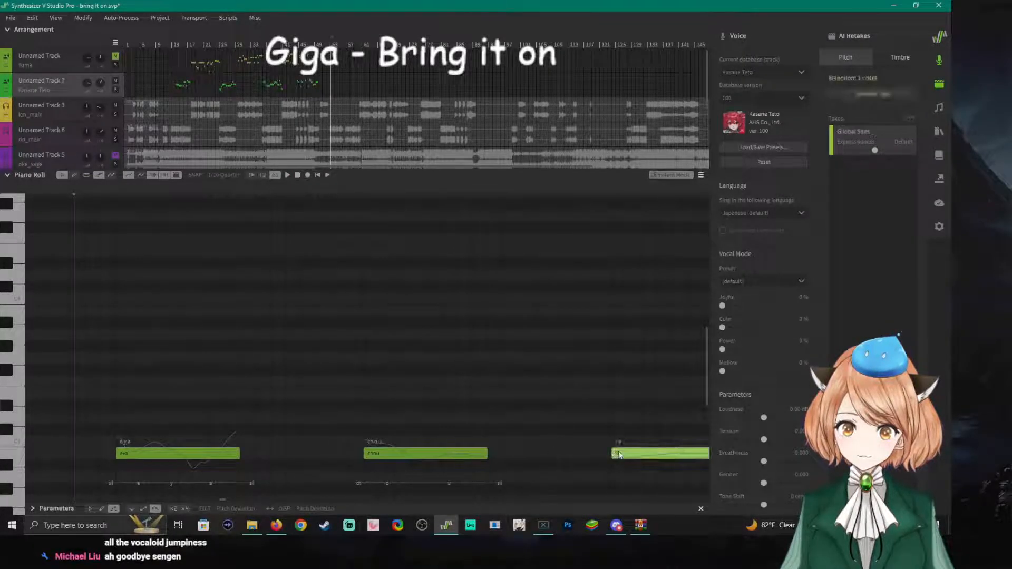
double_click(624, 453)
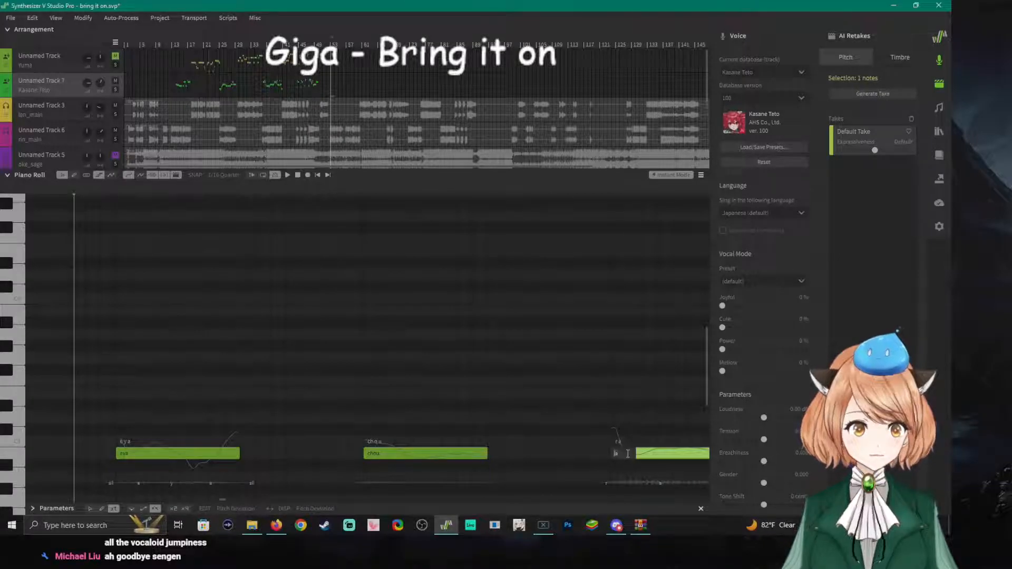
text(hai)
key(Return)
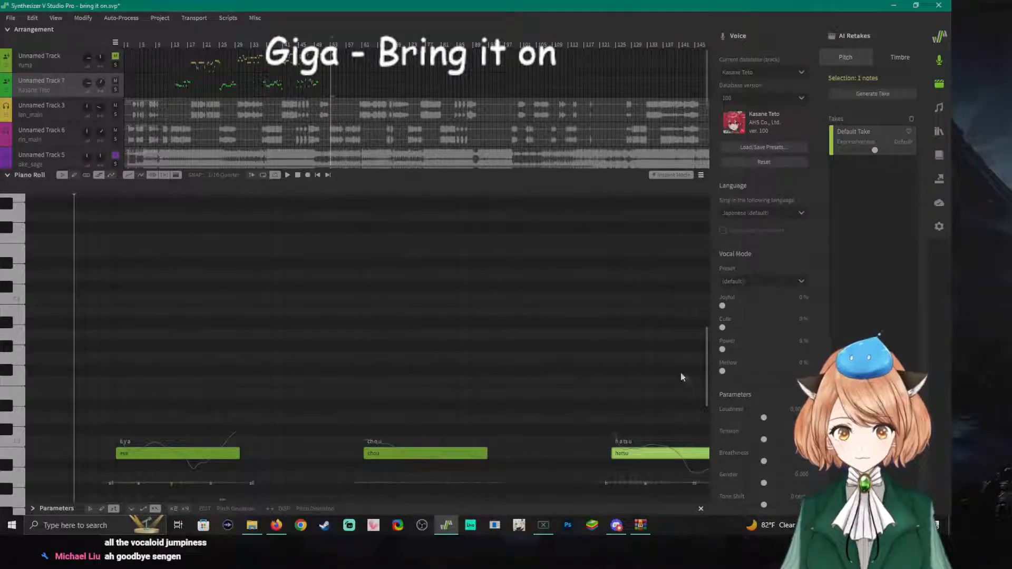
key(space)
key(space)
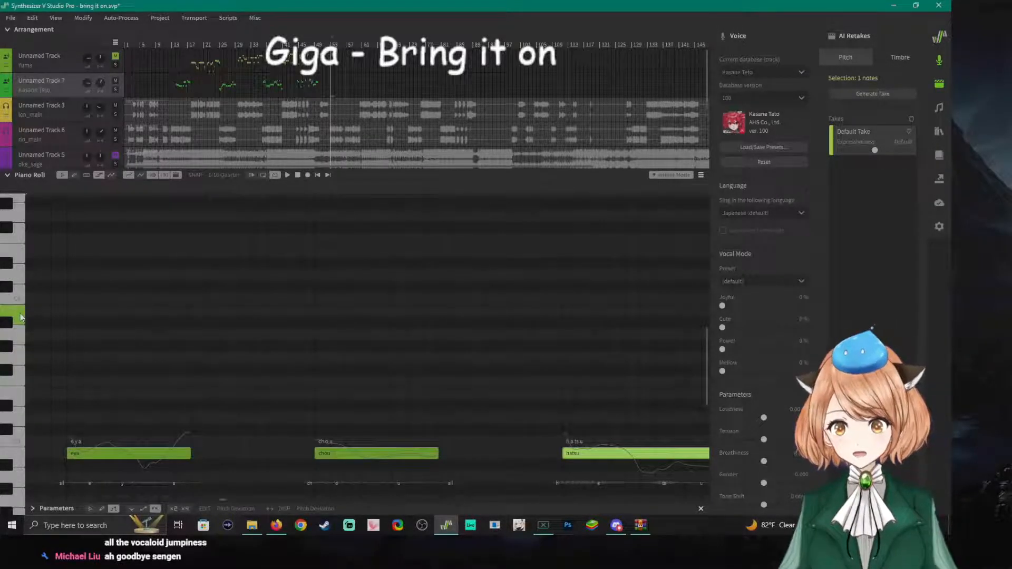
Raise the "eya", "chou" and "hatsu" notes one octave to B3 and replay them from just before "eya".
drag(79, 457, 81, 318)
drag(352, 446, 343, 316)
drag(589, 455, 589, 312)
click(56, 191)
key(space)
key(space)
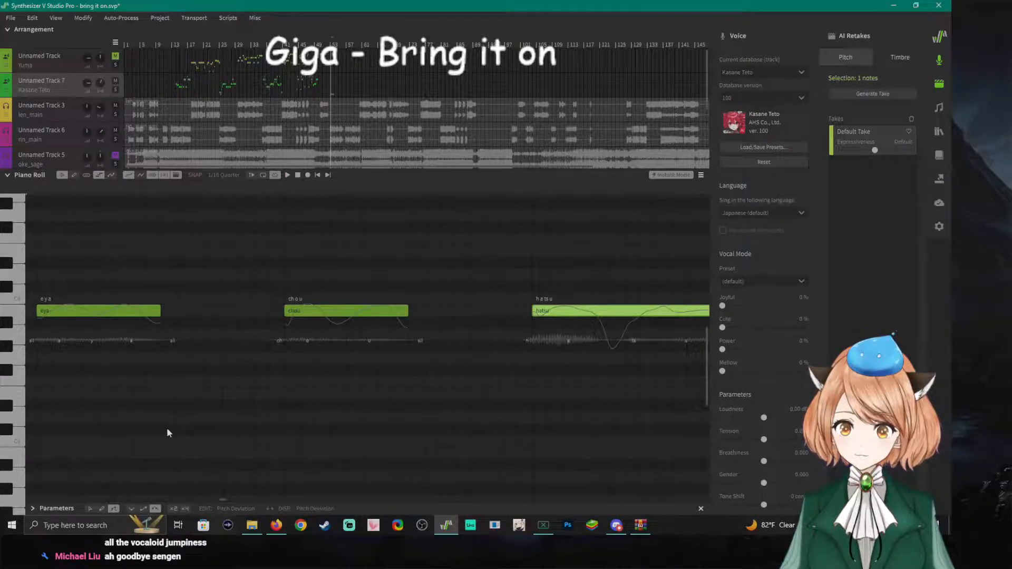
Change the "hatsu" note's lyric to "hattsu" and replay the phrase.
double_click(548, 311)
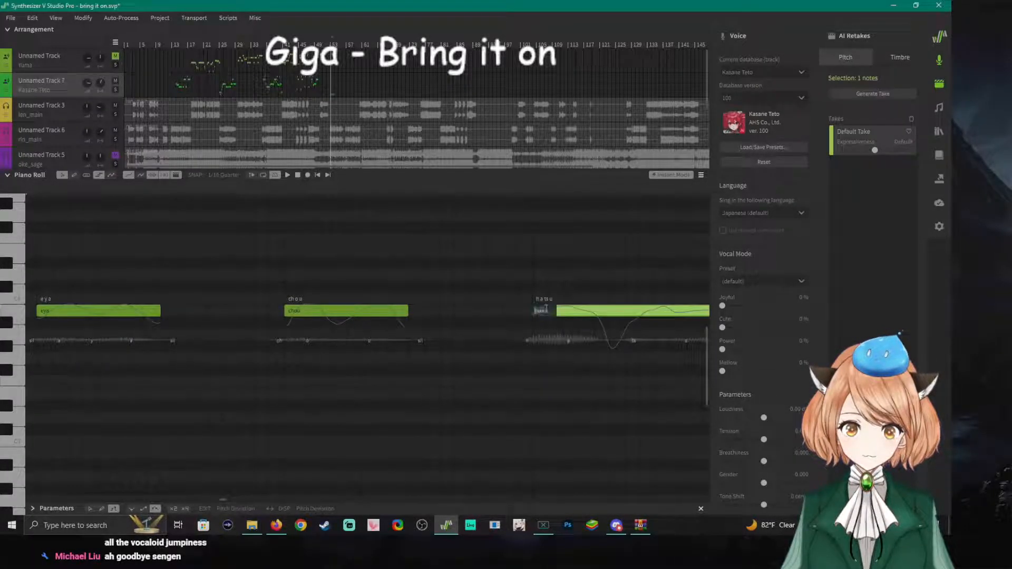
click(549, 311)
key(BackSpace)
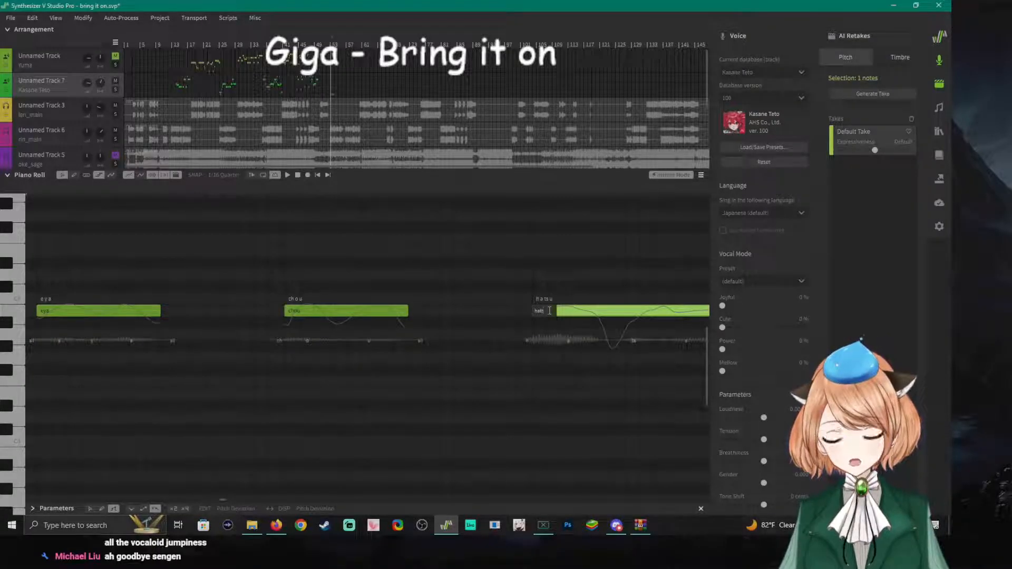
key(Return)
key(space)
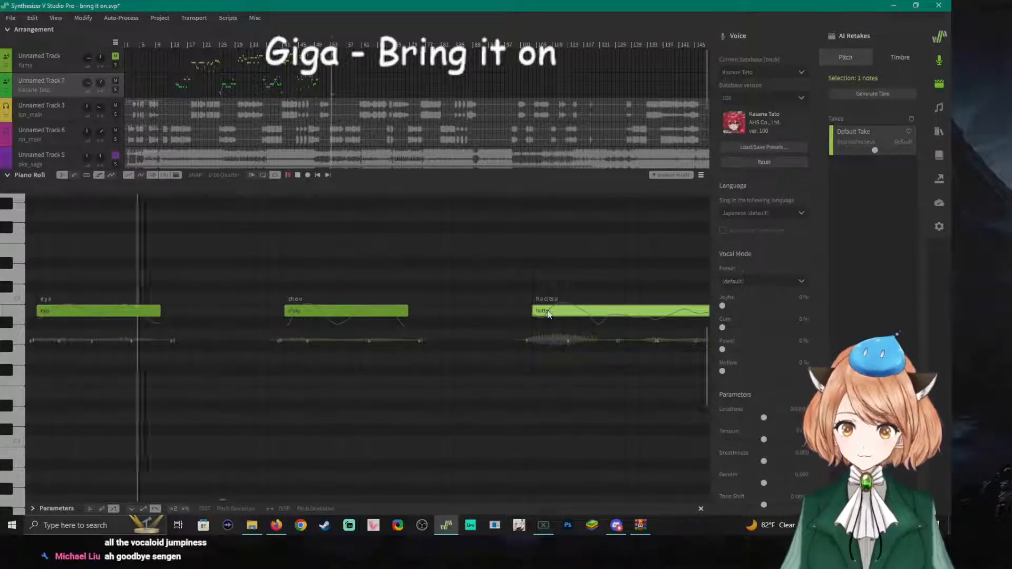
key(space)
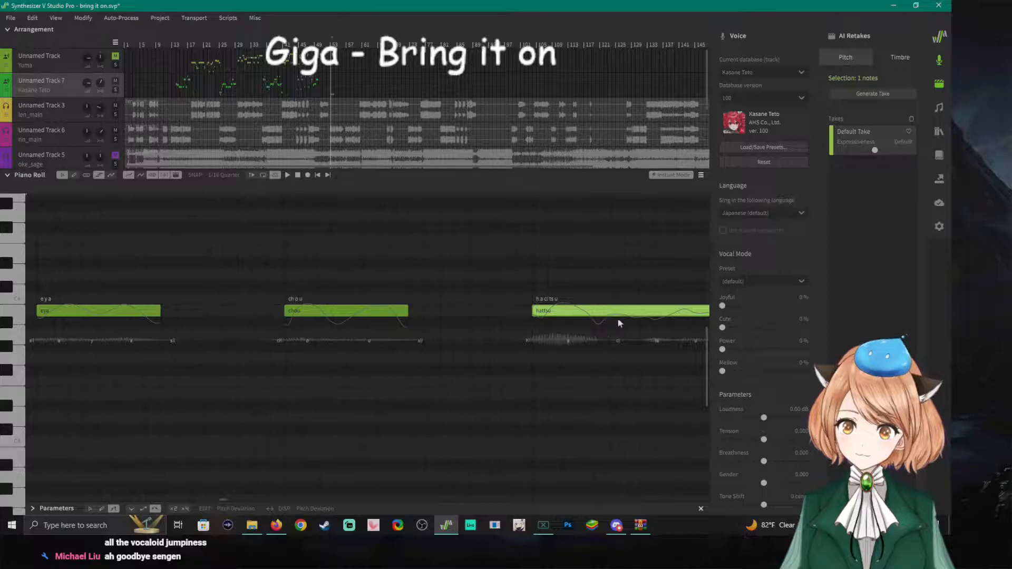
Shorten the "hattsu" note on bar 53's fourth beat to half a beat.
scroll(221, 501, right, 5)
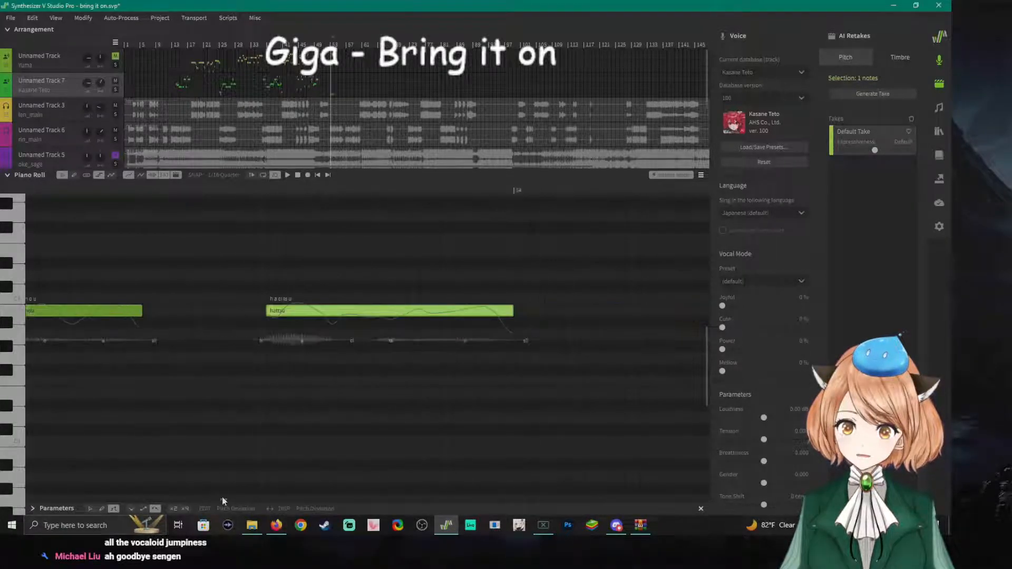
drag(510, 310, 388, 316)
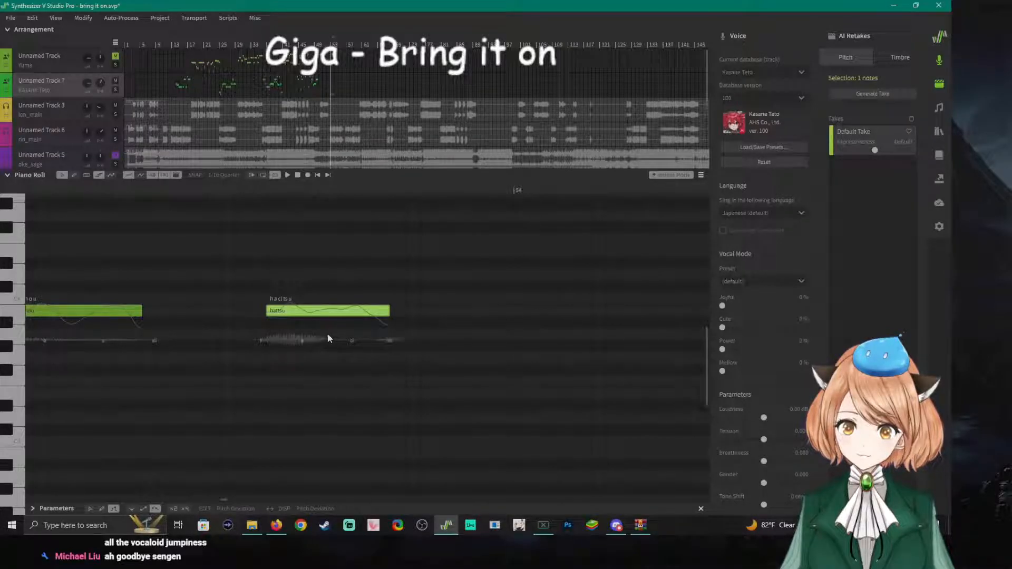
scroll(197, 341, left, 5)
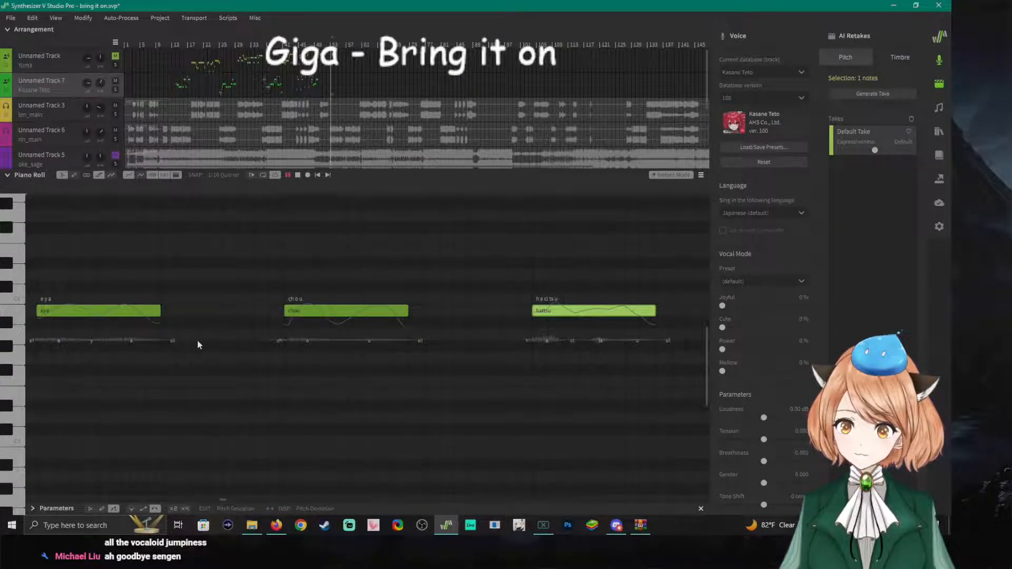
Replay the "eya", "chou" and "hattsu" phrase and listen on to the start of bar 54.
key(space)
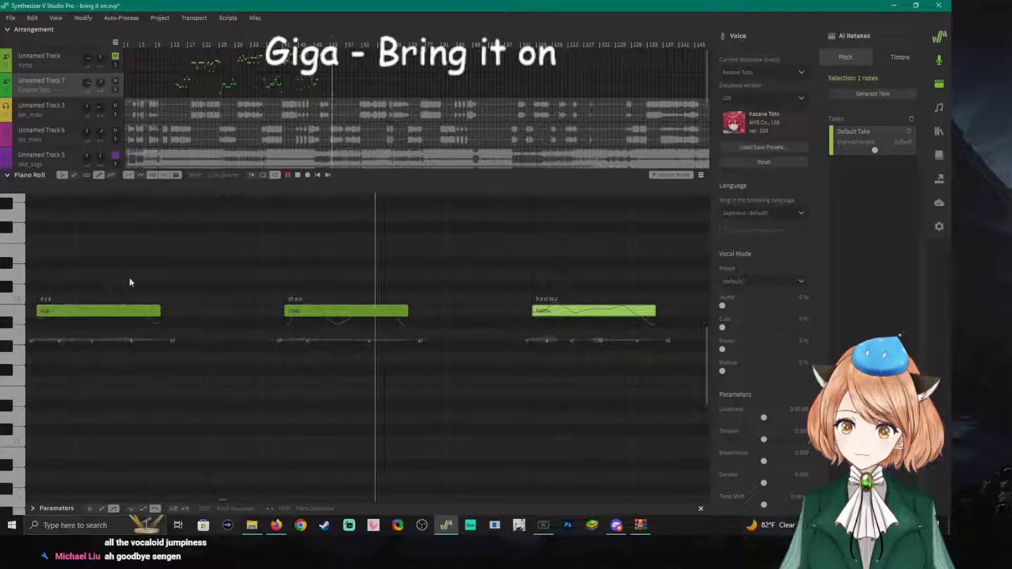
key(space)
click(664, 185)
key(space)
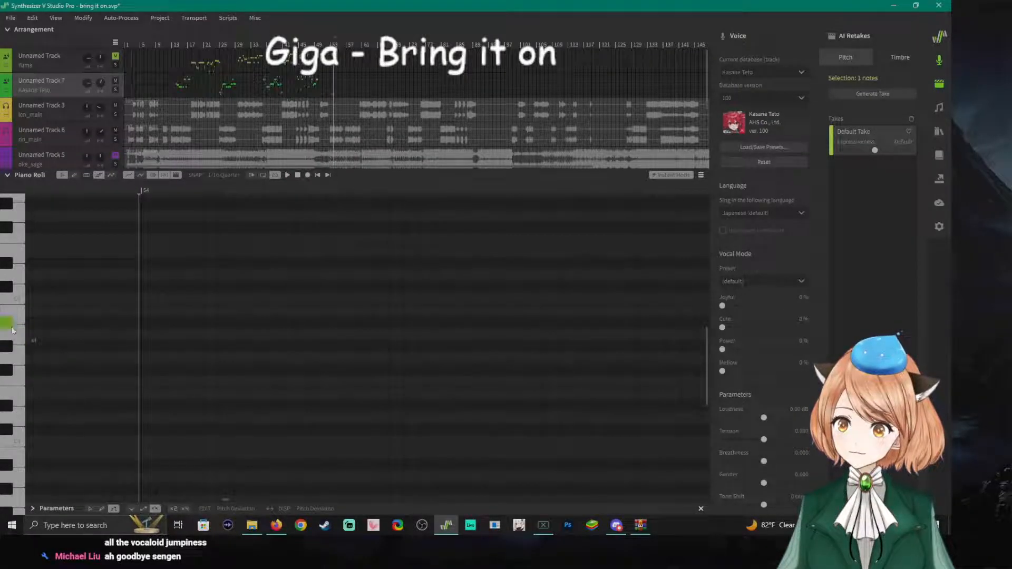
Add a B3 note at the start of bar 54 with the lyric "a" and a length of 1/8 beat.
scroll(72, 370, up, 1)
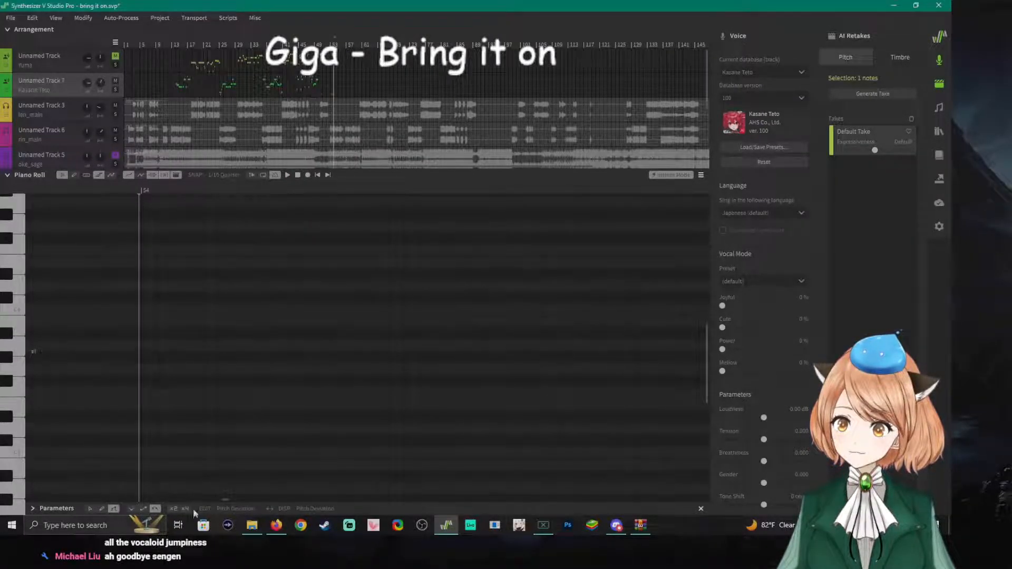
drag(229, 498, 227, 501)
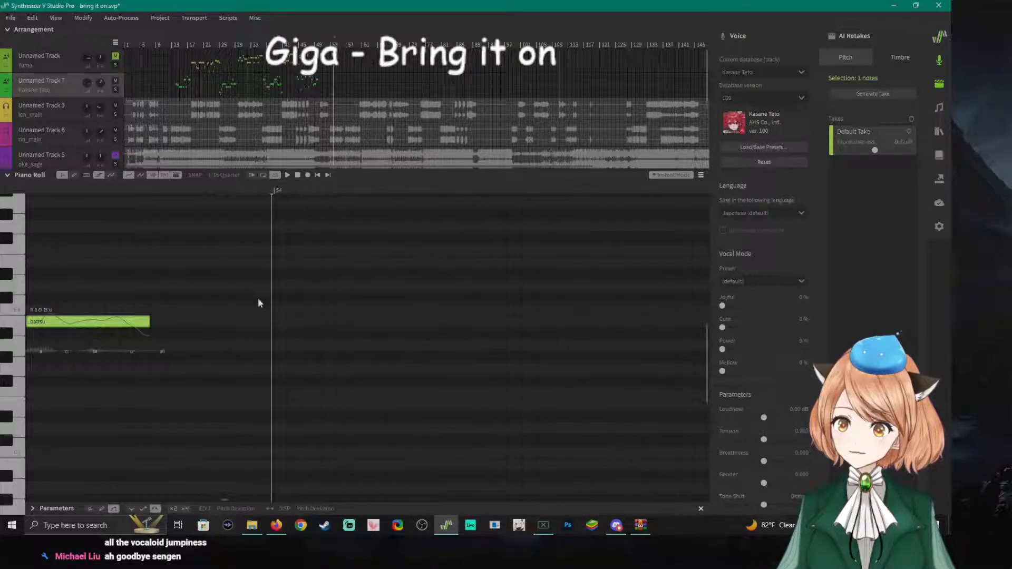
click(280, 323)
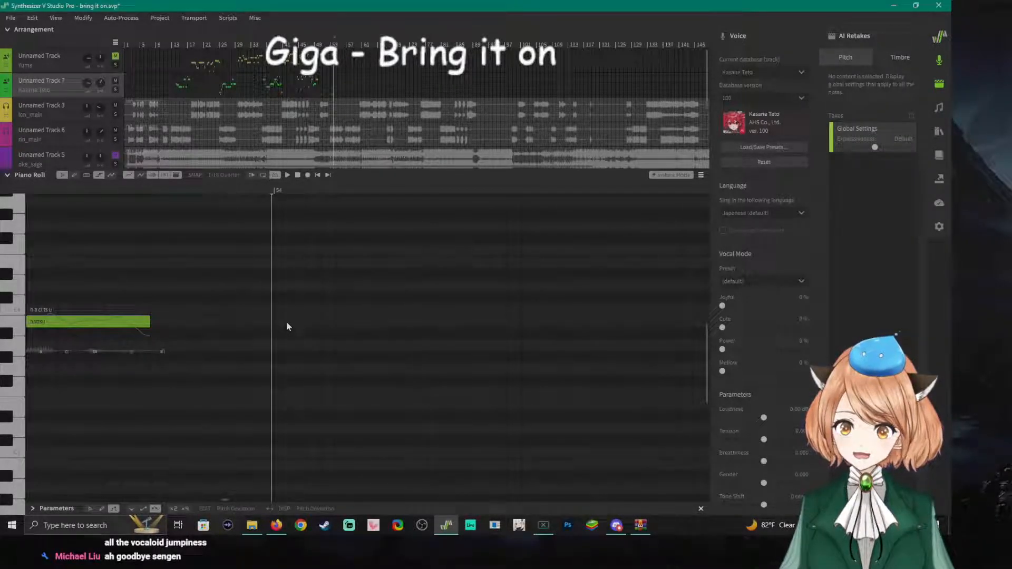
double_click(362, 323)
drag(362, 324, 312, 323)
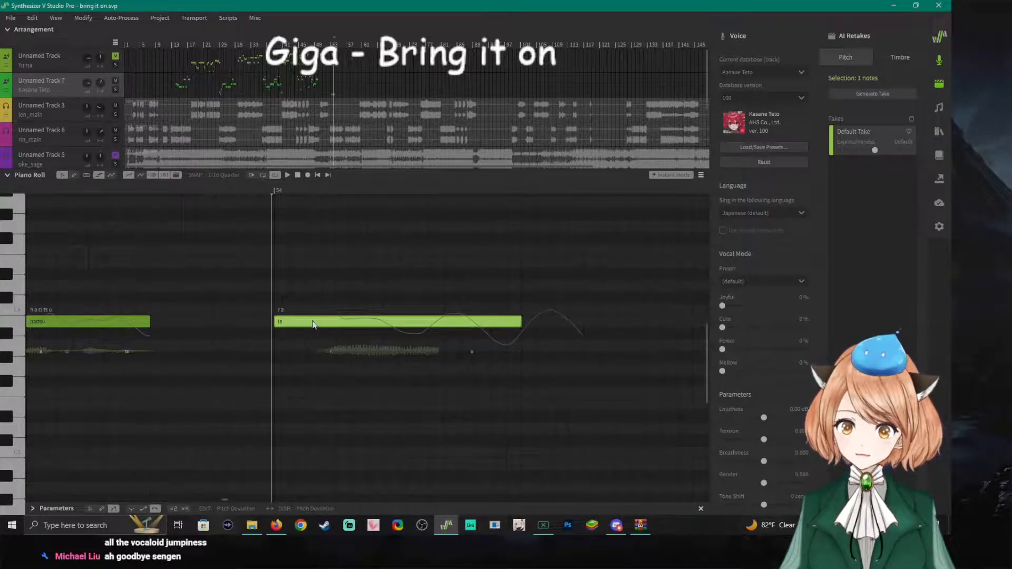
double_click(314, 323)
text(a)
key(Return)
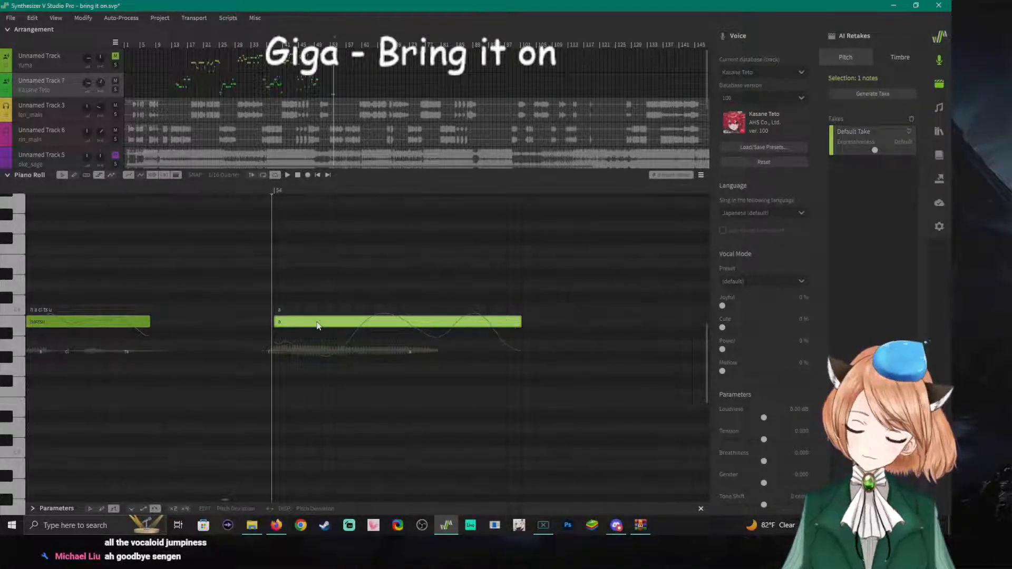
drag(522, 321, 305, 322)
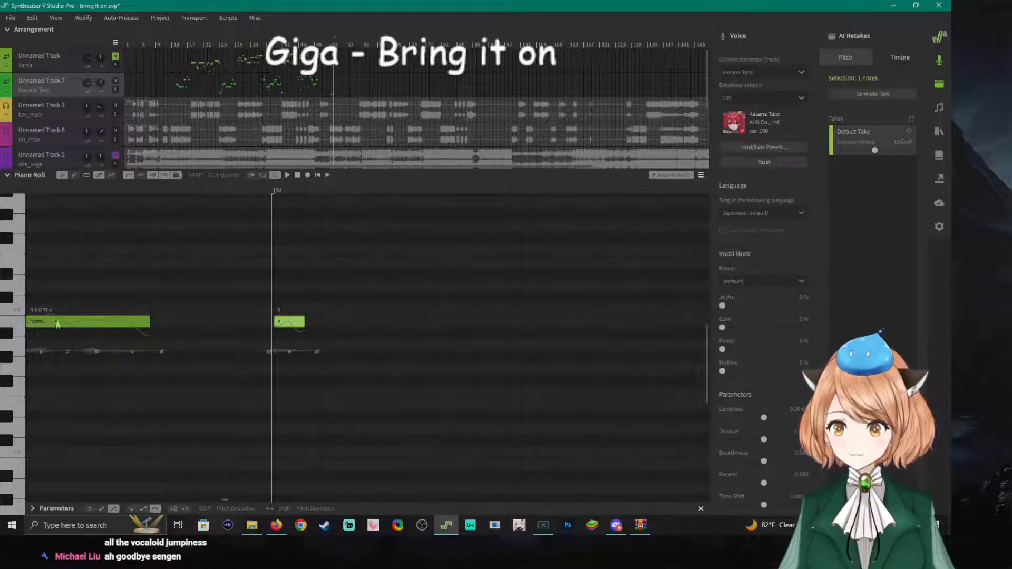
Add a quarter-beat B3 note directly after "a" in bar 54 with the lyric "ta".
double_click(311, 321)
double_click(330, 325)
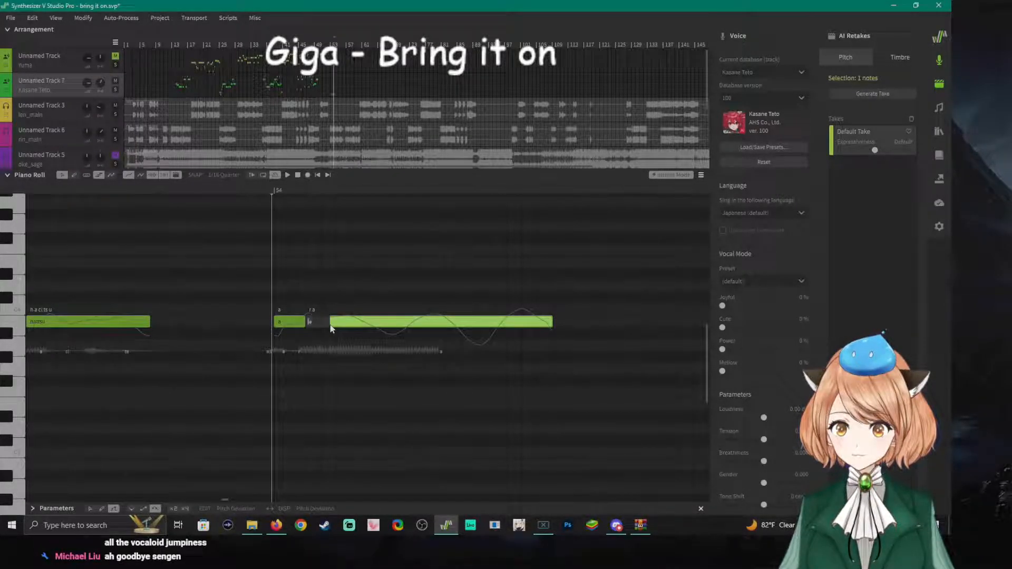
text(tsa)
key(Return)
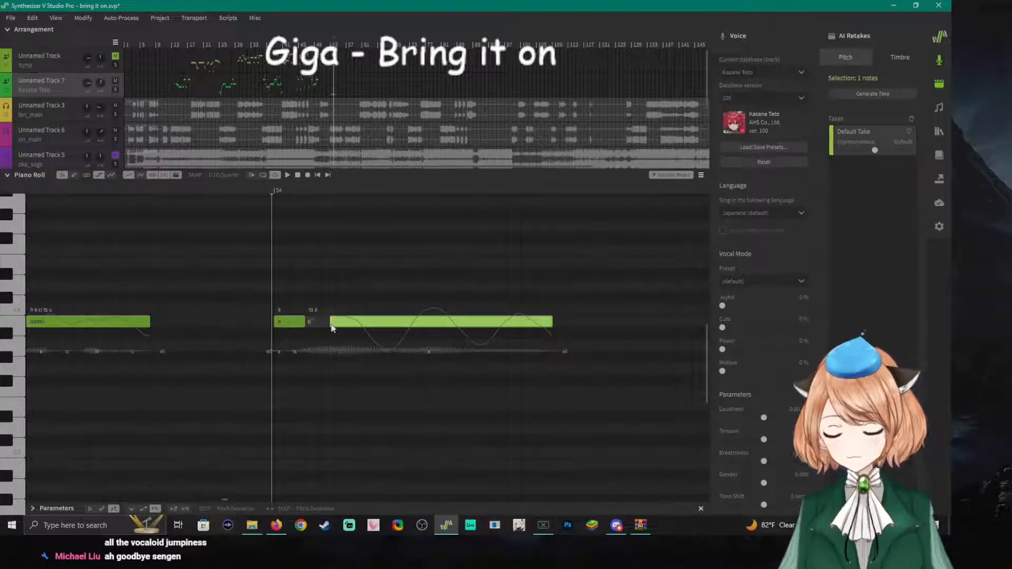
click(361, 277)
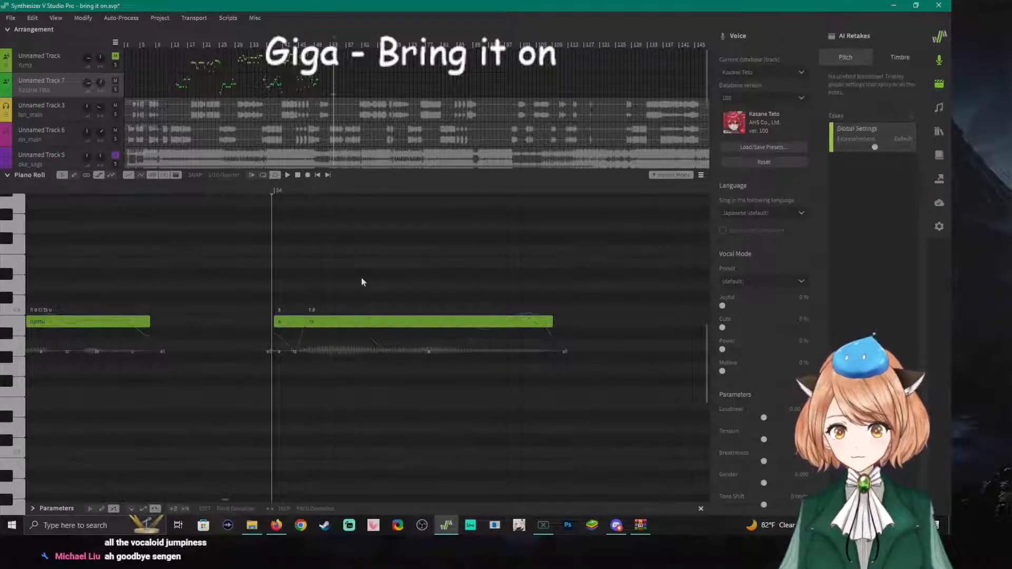
click(551, 321)
drag(552, 321, 337, 310)
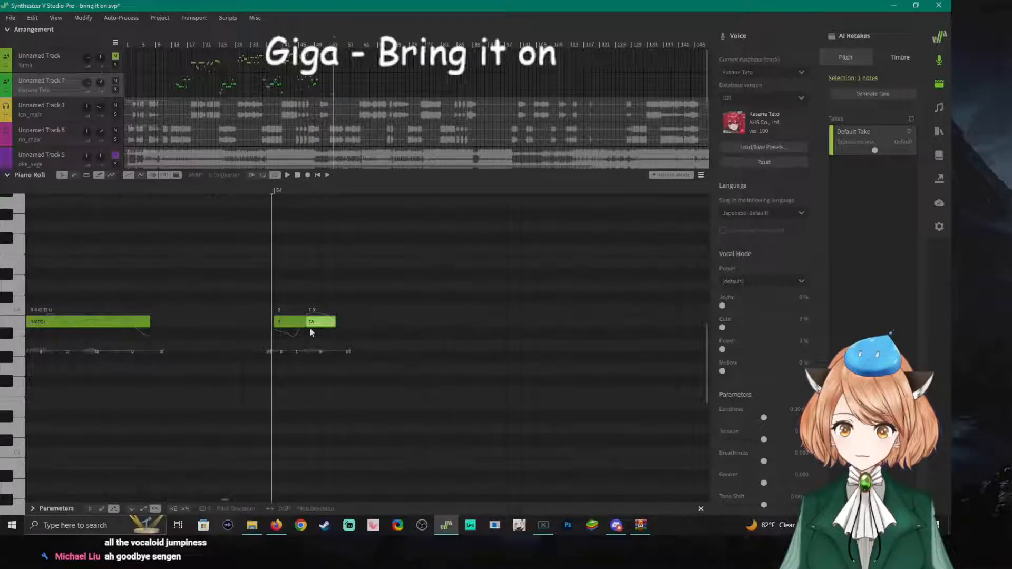
drag(335, 322, 366, 323)
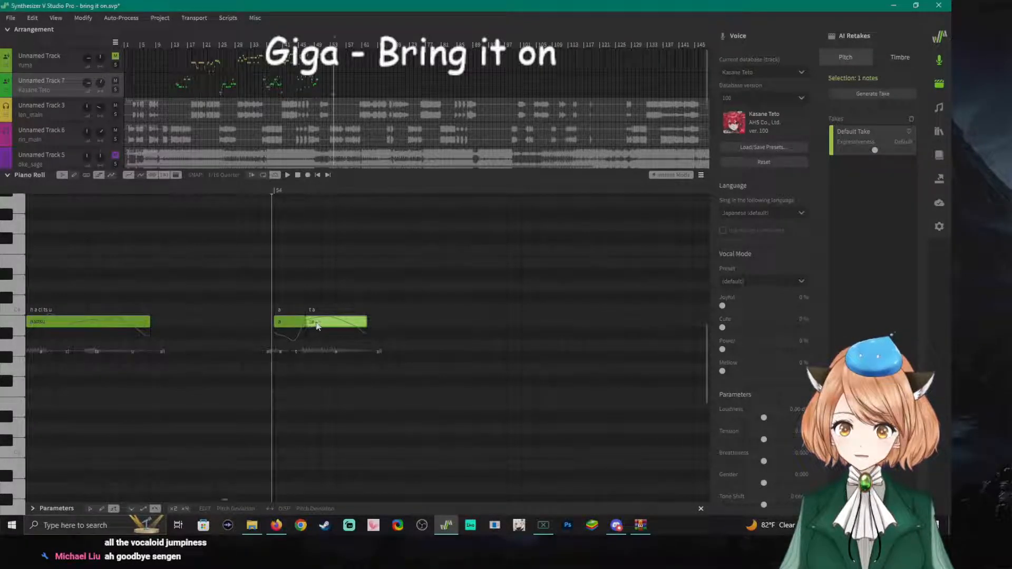
Try the lyric "tashi" on the note after "a", replay it, and return the lyric to "ta".
double_click(339, 324)
text(tashi)
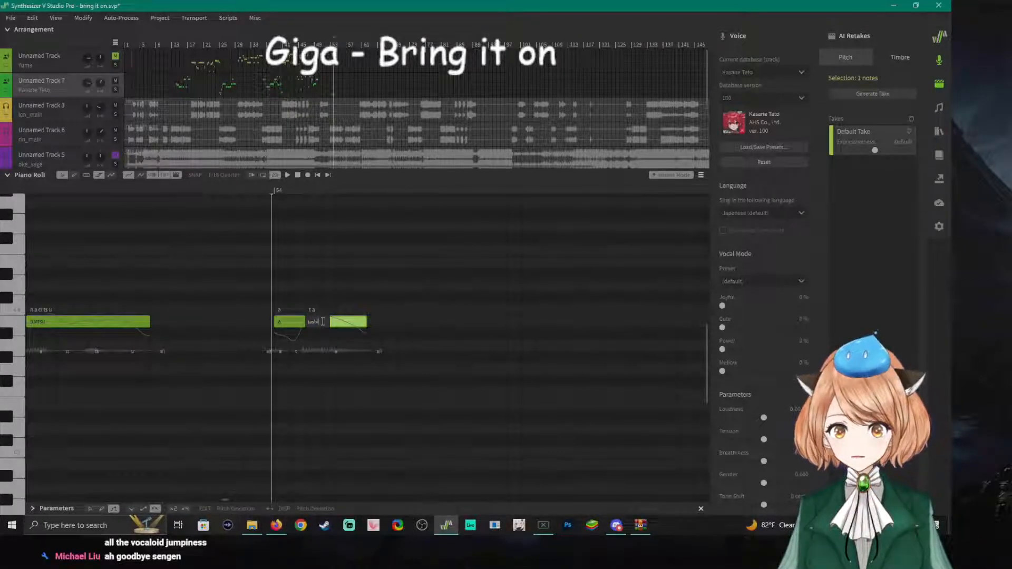
key(Return)
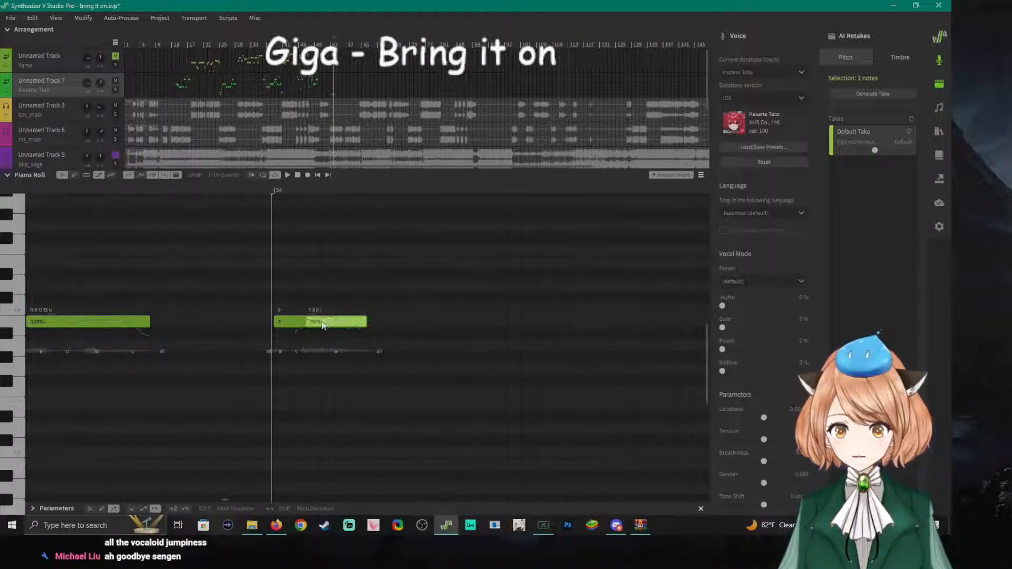
key(space)
key(space)
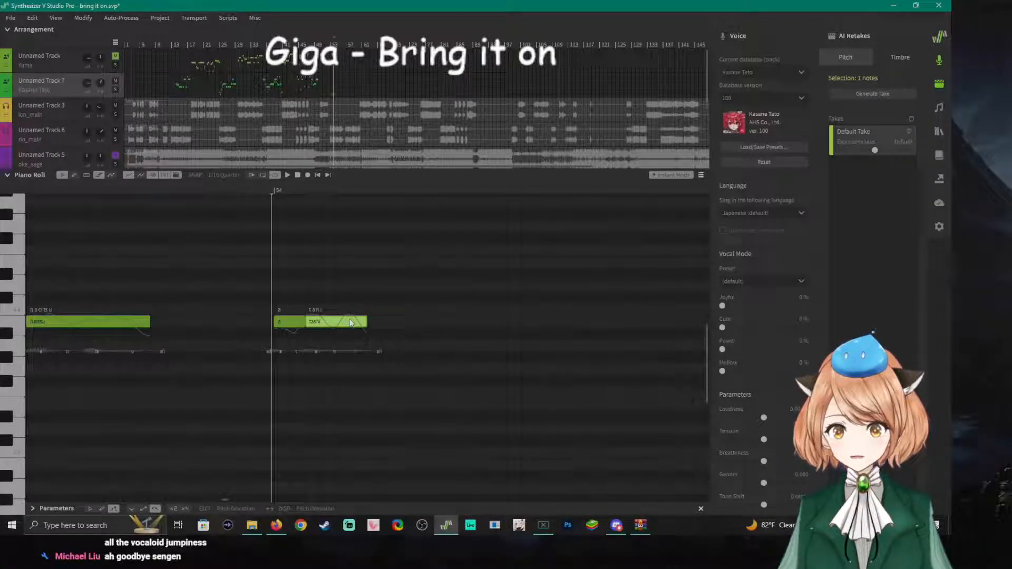
double_click(326, 321)
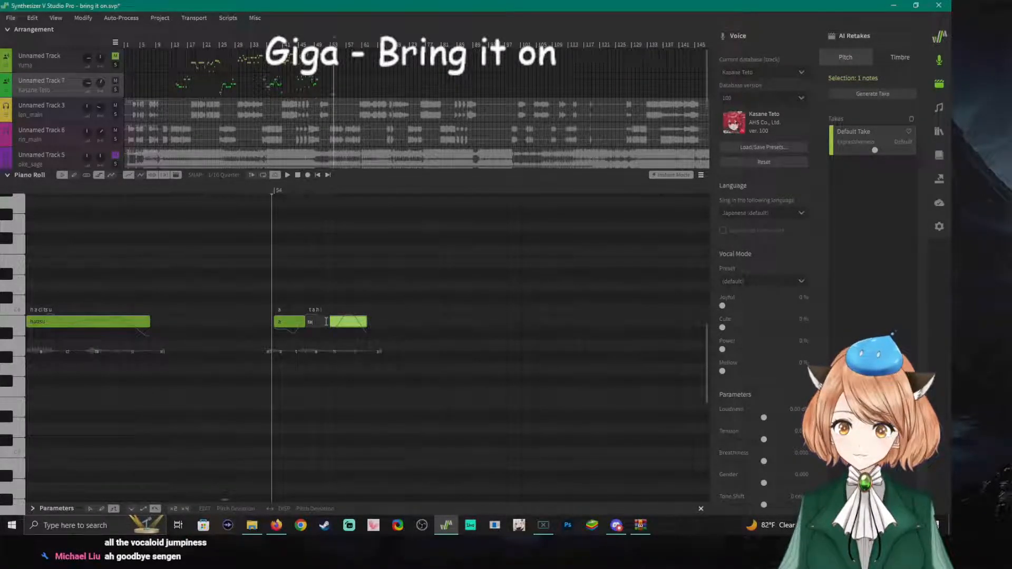
text(ta)
key(Return)
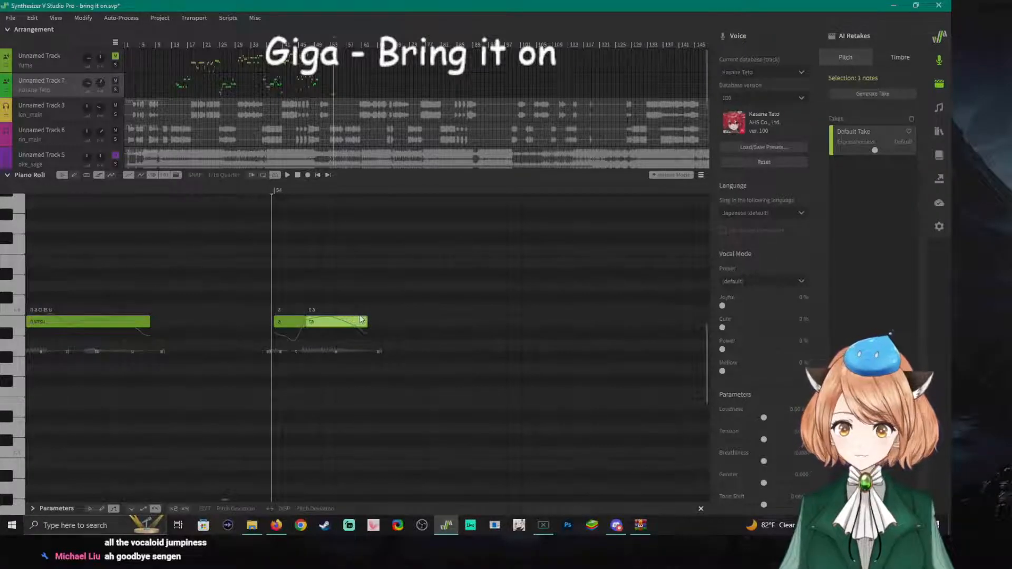
Add a quarter-beat B3 note directly after "ta" with the lyric "shi", and save the project.
double_click(373, 321)
key(ctrl+s)
drag(614, 323, 428, 323)
double_click(388, 323)
text(shi)
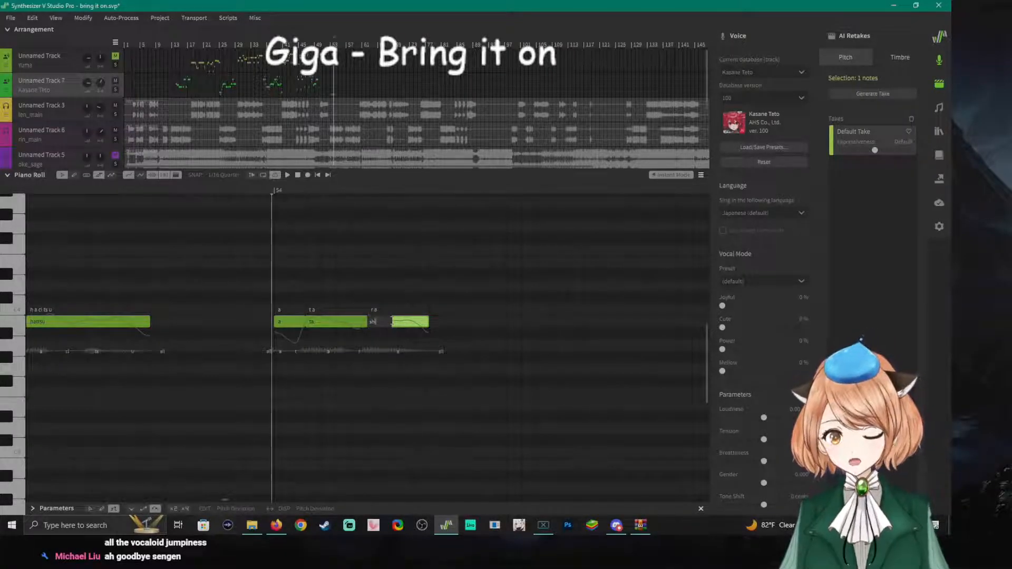
key(Return)
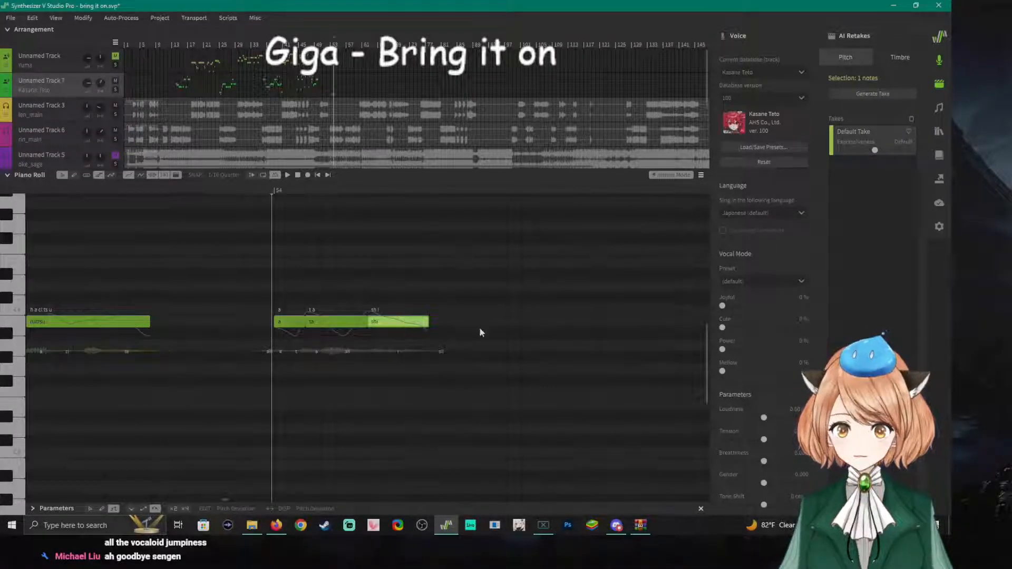
Add a B3 note from the end of "shi" to bar 54's second beat with the lyric "tachi", and replay the phrase.
click(437, 323)
mouse_move(437, 323)
mouse_down()
mouse_move(675, 322)
mouse_move(525, 332)
mouse_up()
double_click(474, 325)
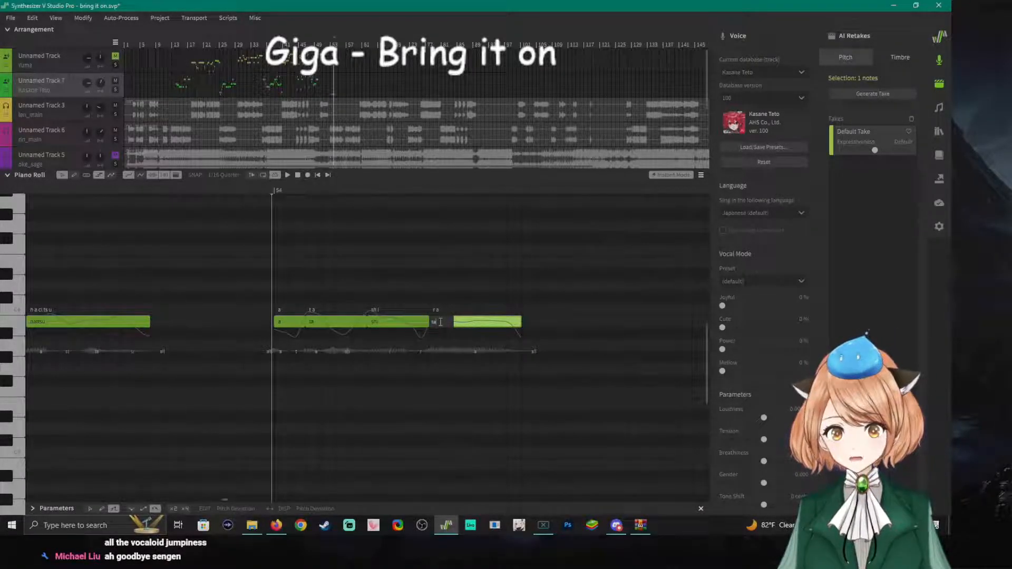
key(Return)
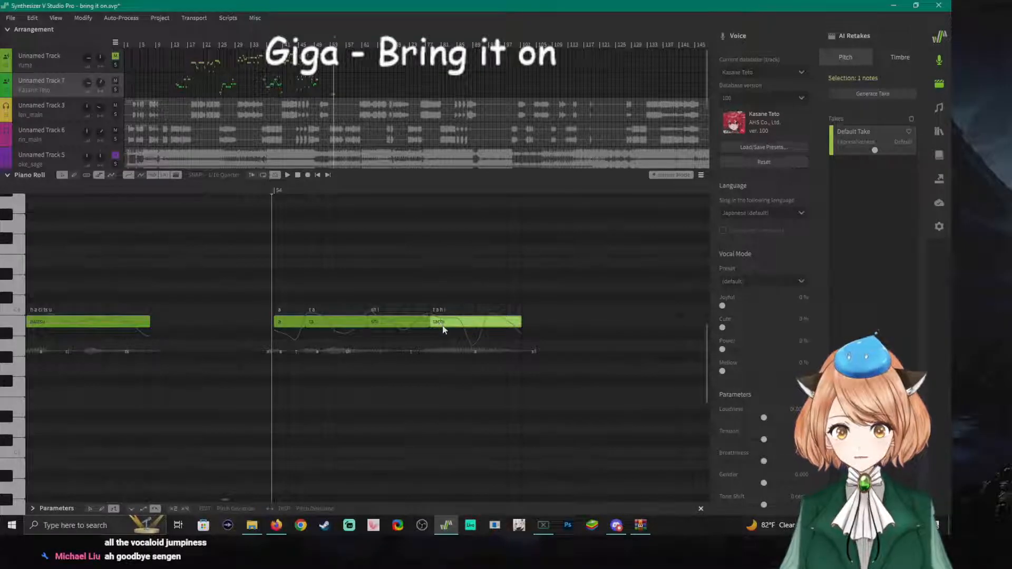
key(space)
key(space)
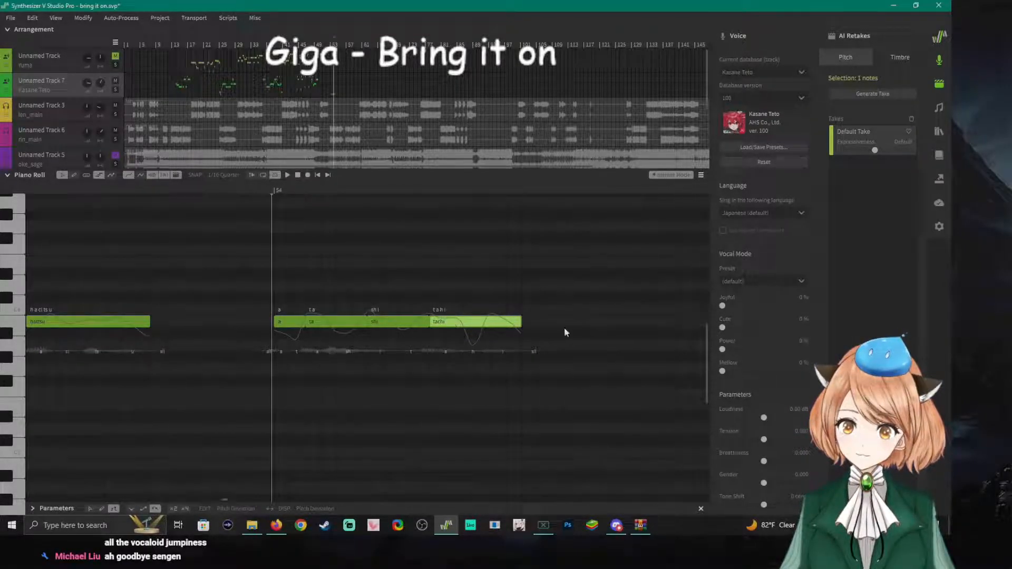
Mute the Kasane Teto track, play the original vocal from bar 54, and match the next note's pitch on the piano keys.
key(space)
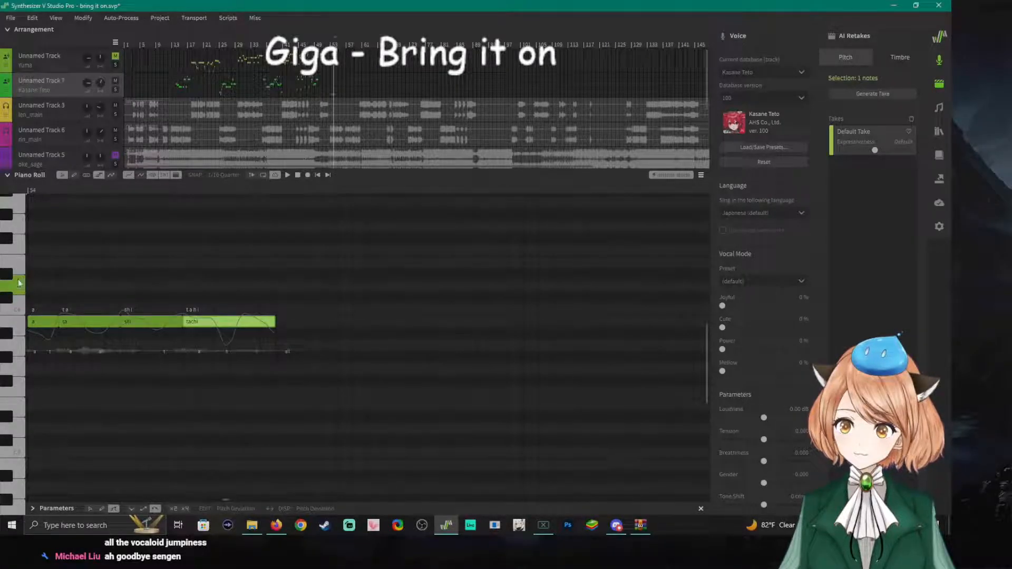
scroll(151, 355, down, 2)
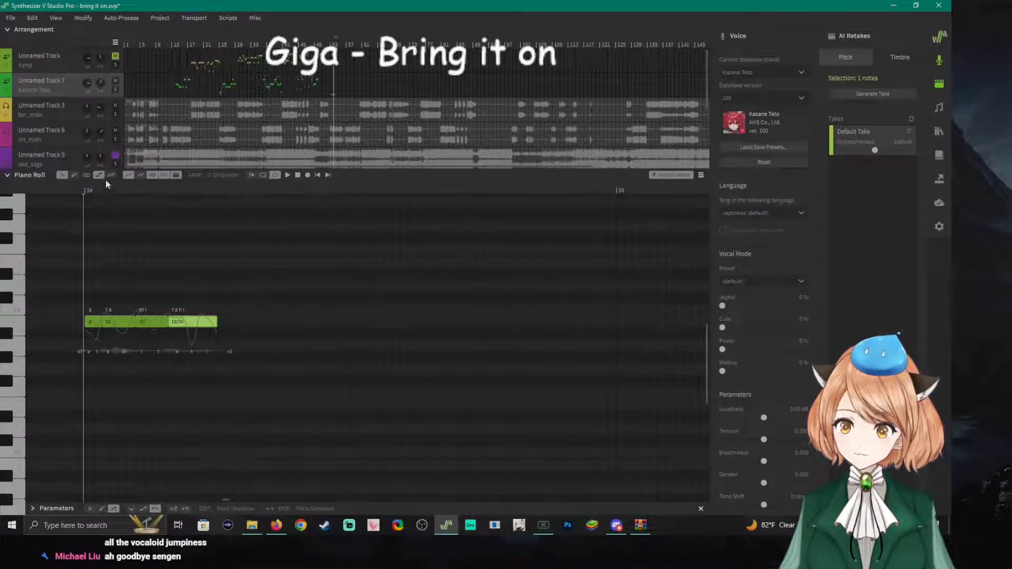
click(115, 81)
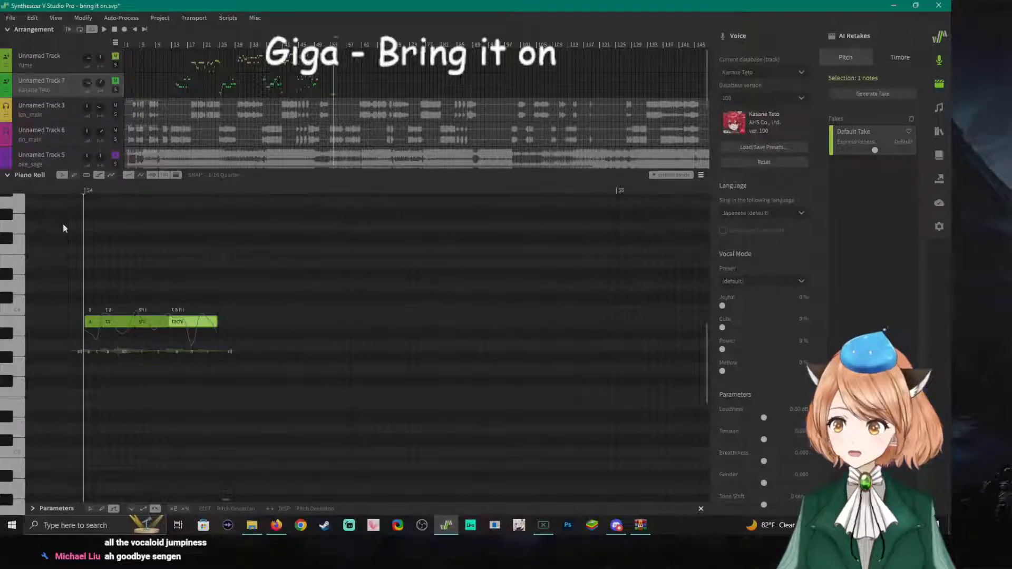
key(space)
key(space)
click(15, 306)
click(14, 312)
click(19, 290)
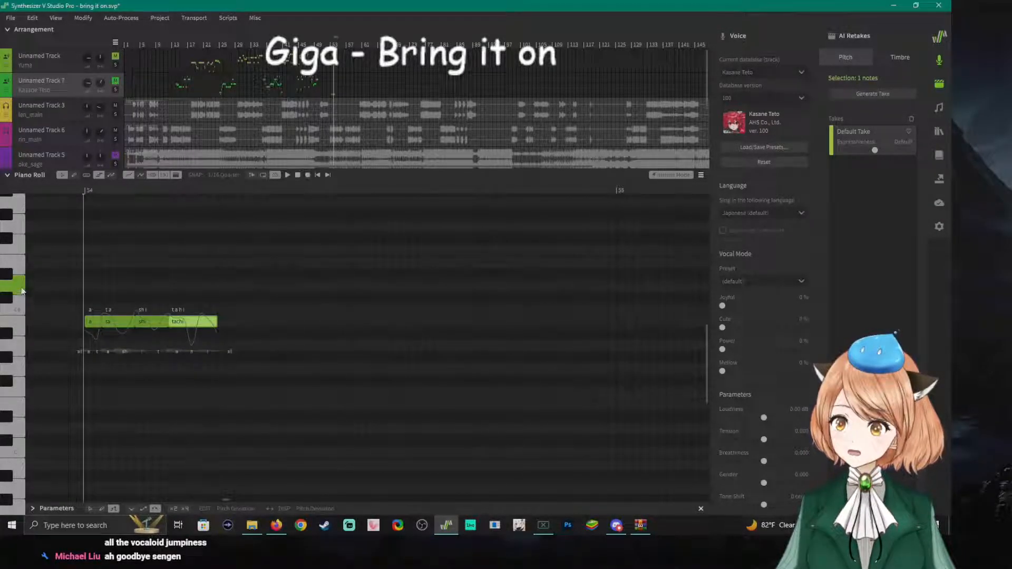
click(19, 271)
click(19, 271)
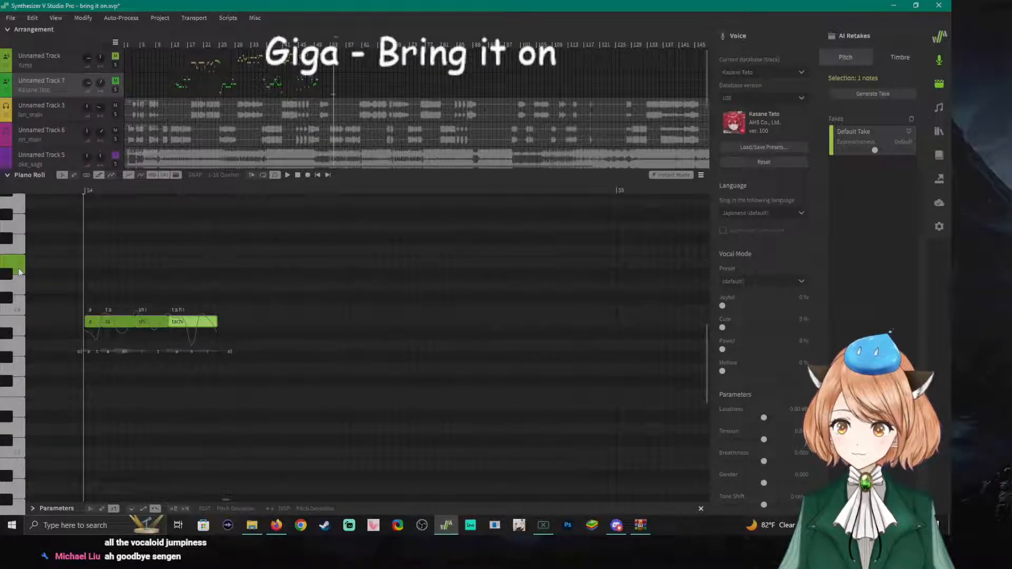
key(space)
key(space)
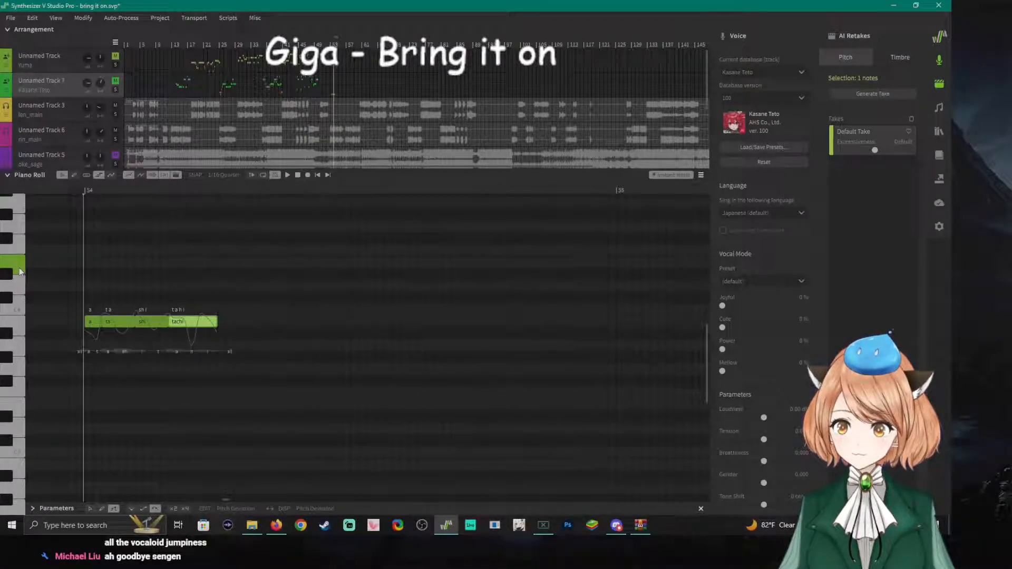
Add a one-beat E4 note on the second beat of bar 54 and replay with the Kasane Teto track unmuted.
drag(222, 262, 349, 263)
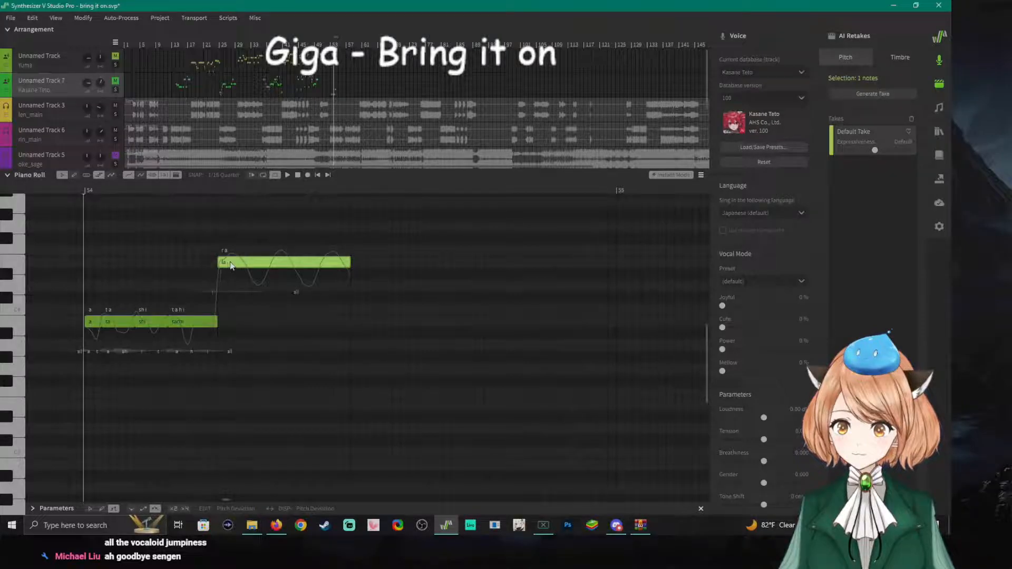
scroll(261, 360, up, 3)
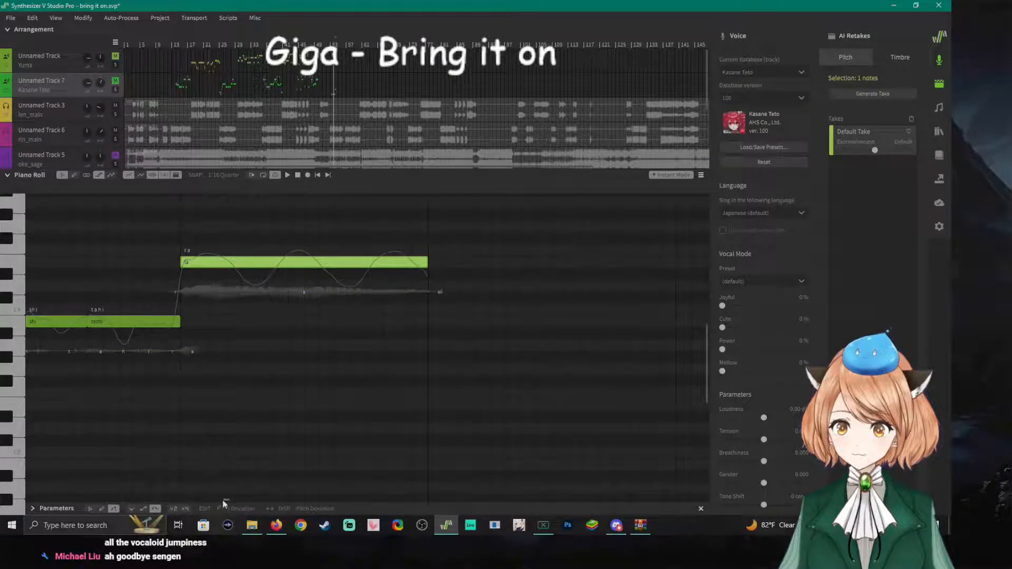
drag(224, 499, 222, 500)
scroll(416, 255, down, 3)
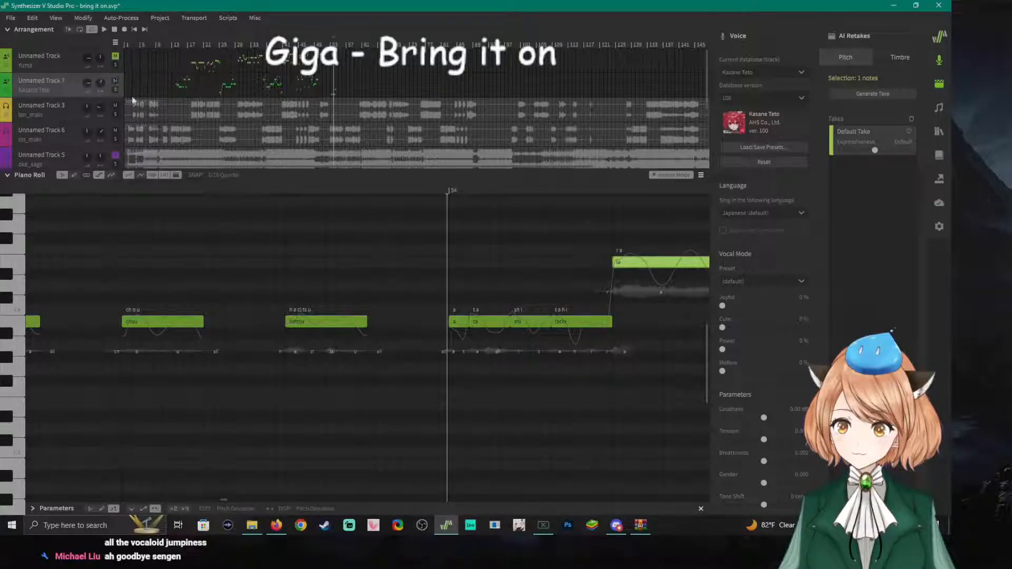
key(space)
key(space)
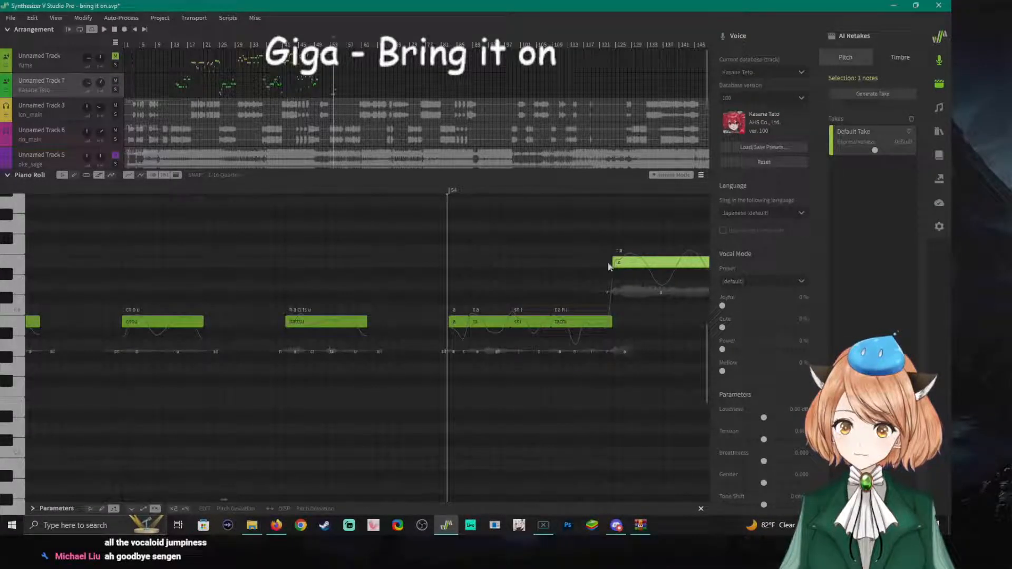
Set the E4 note's lyric to "wa" and move the note about 5/16 beat later.
double_click(630, 263)
text(wa)
key(Return)
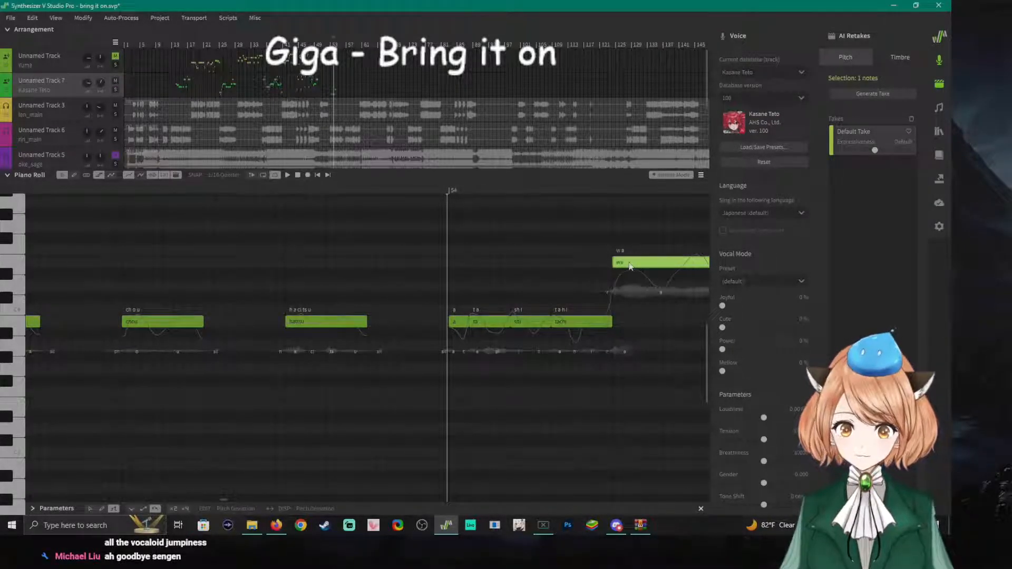
drag(630, 263, 678, 269)
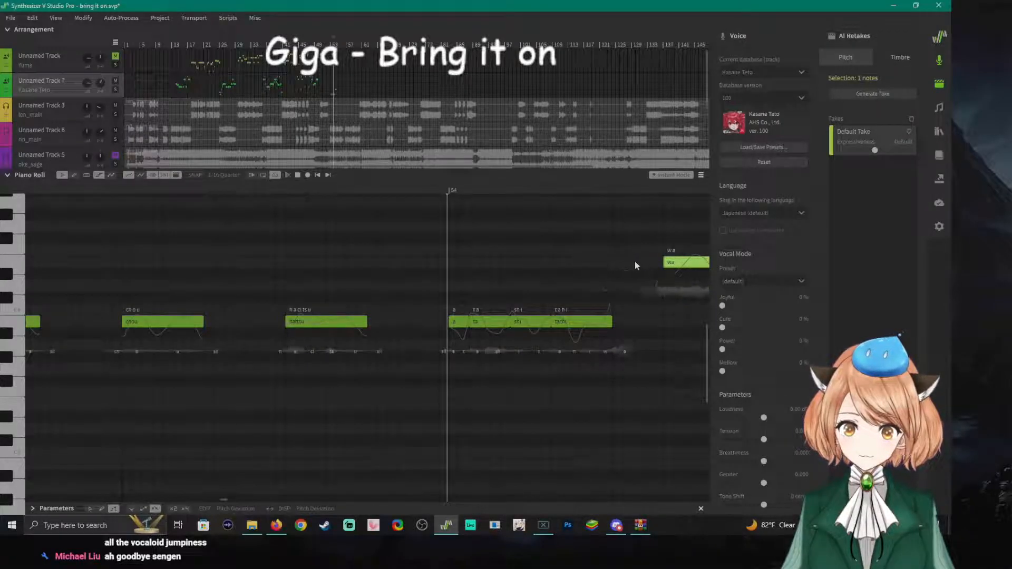
Try moving the "wa" note about one beat later in bar 54 and listen to the gap before it.
key(space)
key(space)
drag(304, 262, 479, 263)
key(space)
key(space)
click(268, 189)
key(space)
key(space)
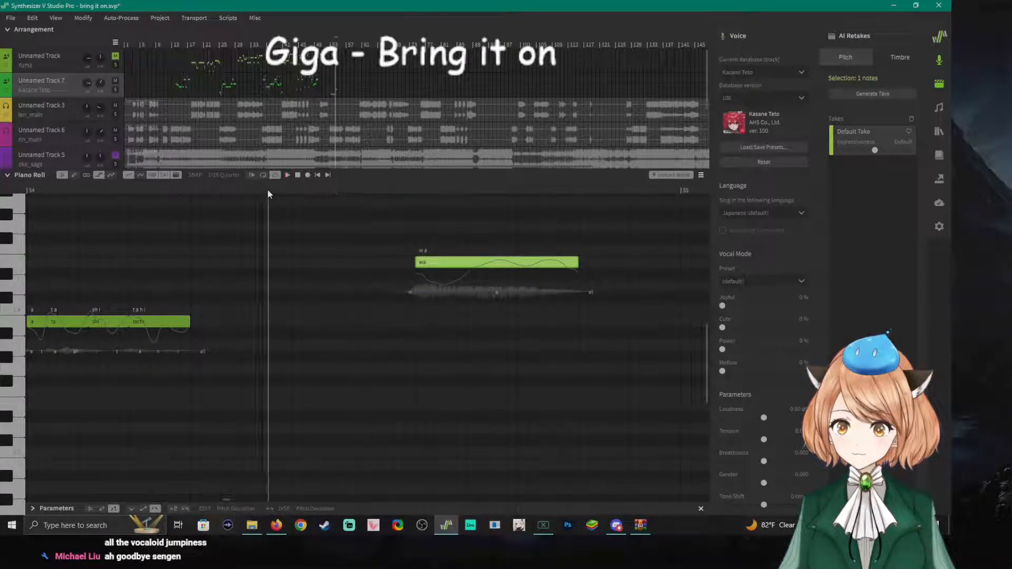
Replay short sections after "tachi" to locate the onset of "wa", and move the note back about one beat earlier.
click(255, 190)
key(space)
key(space)
click(229, 190)
key(space)
key(space)
click(246, 191)
key(space)
key(space)
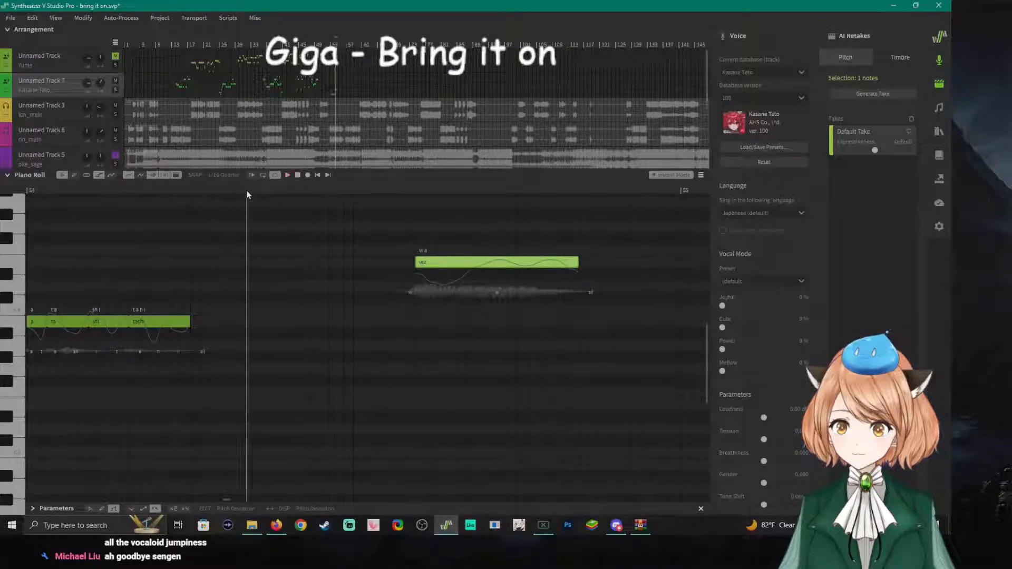
click(241, 190)
key(space)
key(space)
click(192, 192)
click(223, 192)
key(space)
key(space)
click(230, 192)
key(space)
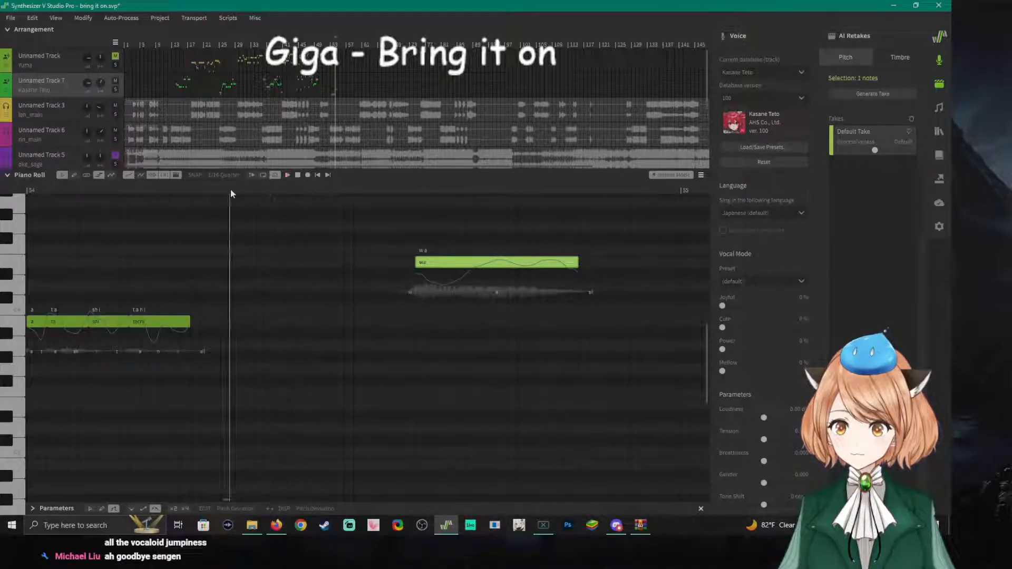
click(238, 191)
key(space)
drag(467, 259, 267, 266)
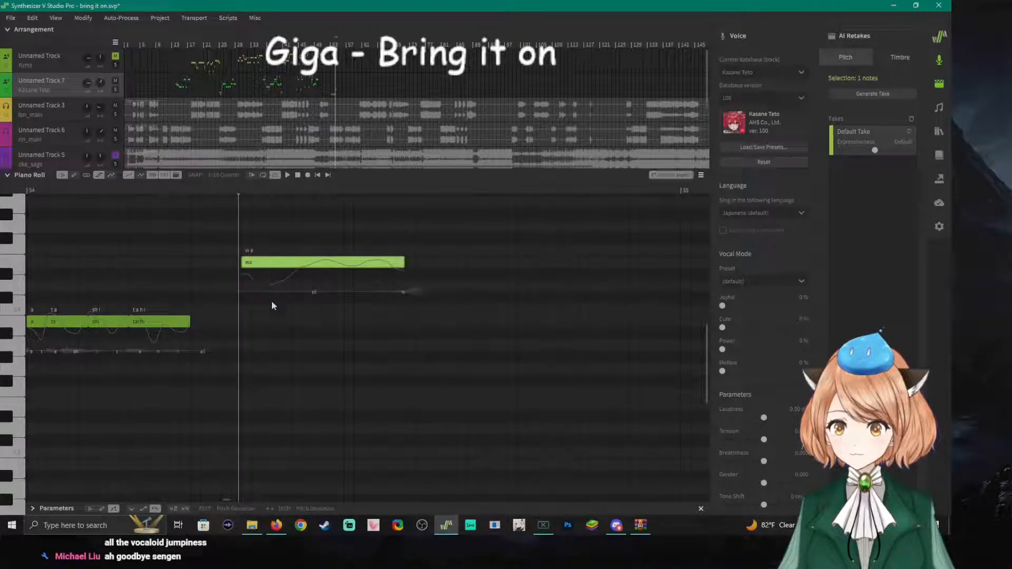
Mute the Kasane Teto track and listen to the original vocal from just before bar 54.
scroll(224, 500, left, 3)
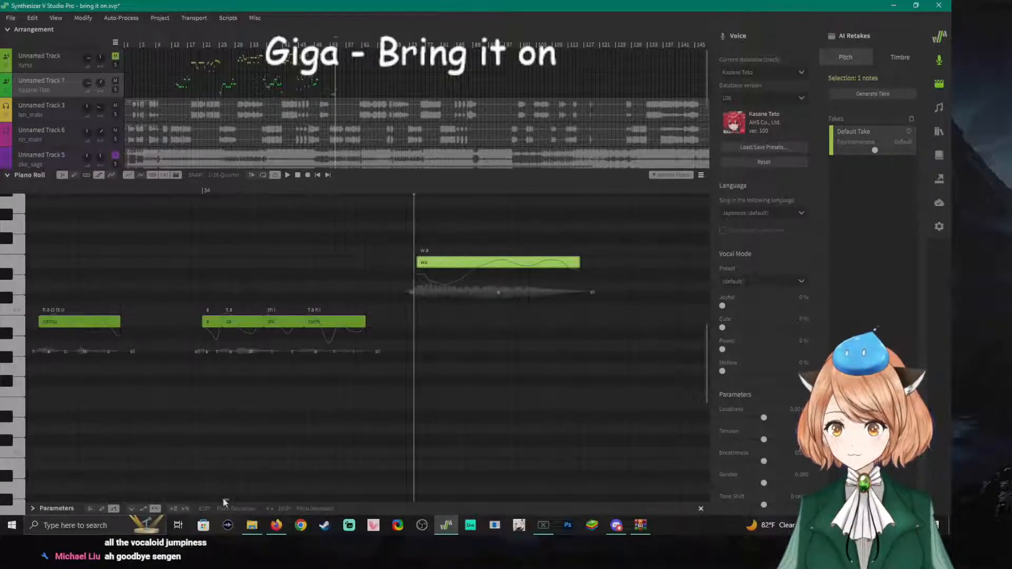
click(169, 189)
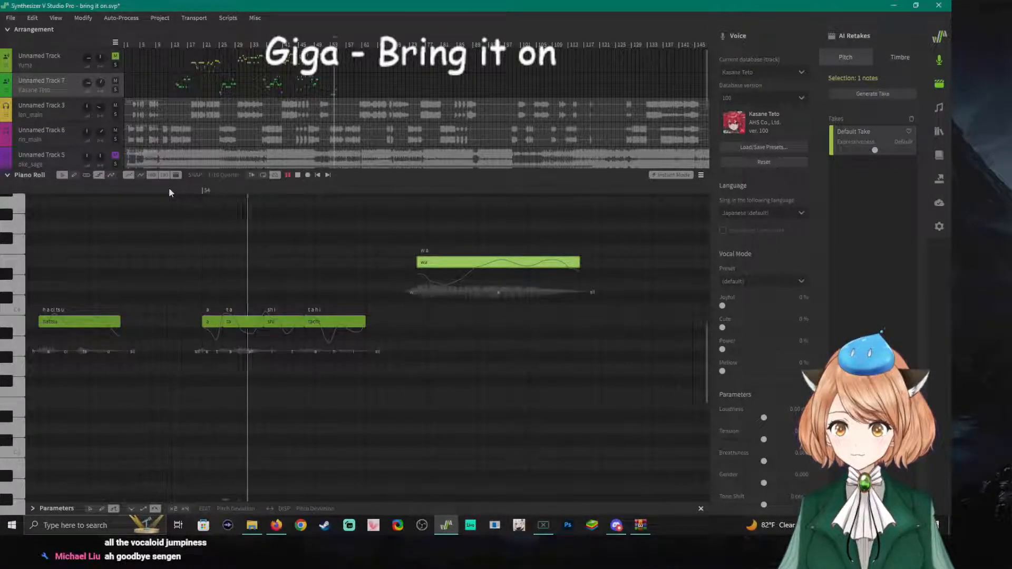
click(115, 83)
key(space)
key(space)
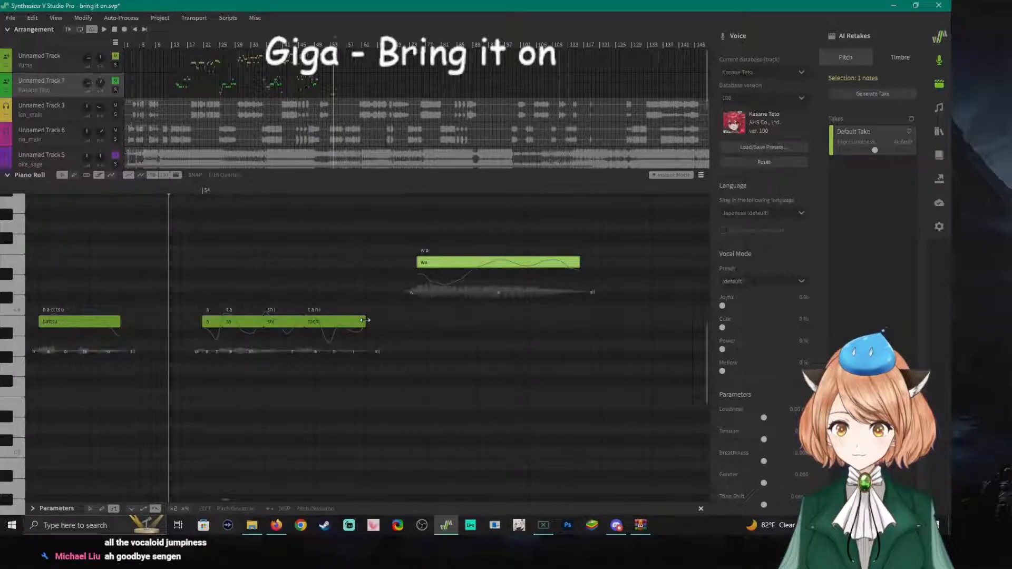
Move "tachi" and "shi" each about 5/16 beat later with the Kasane Teto track unmuted again, and save the project.
drag(358, 324, 406, 324)
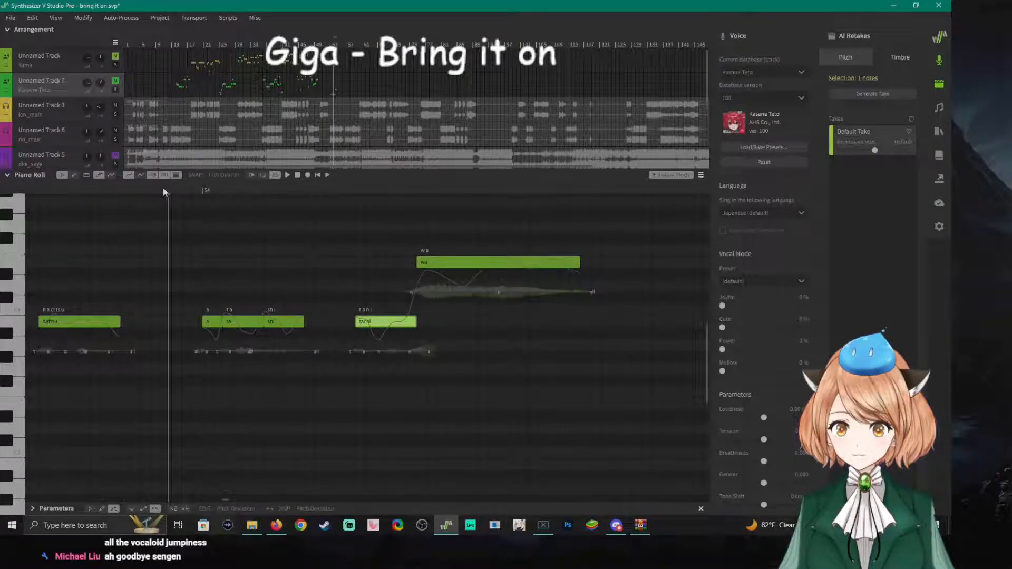
click(116, 58)
click(116, 81)
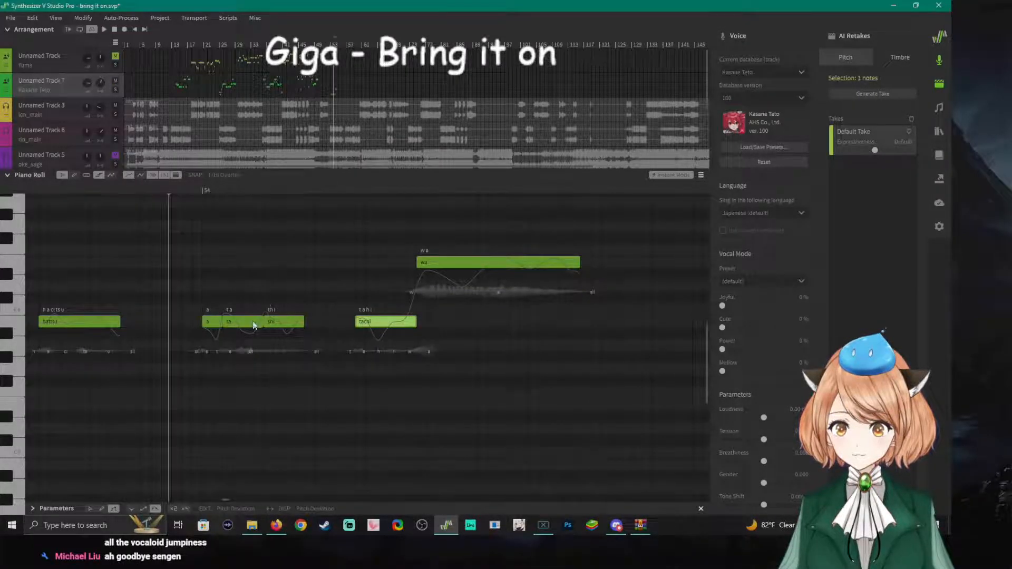
drag(278, 325, 308, 319)
key(ctrl+s)
Make "ta" start about 1/4 beat into bar 54, filling the space between "a" and "shi", and replay the phrase.
drag(222, 322, 272, 323)
key(space)
drag(271, 321, 243, 321)
key(space)
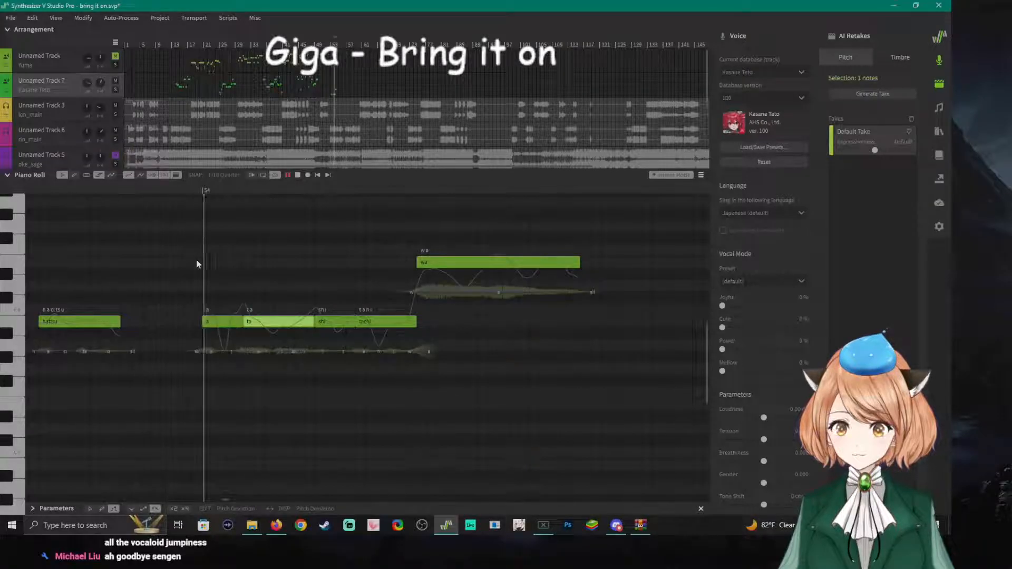
key(space)
key(space)
key(space)
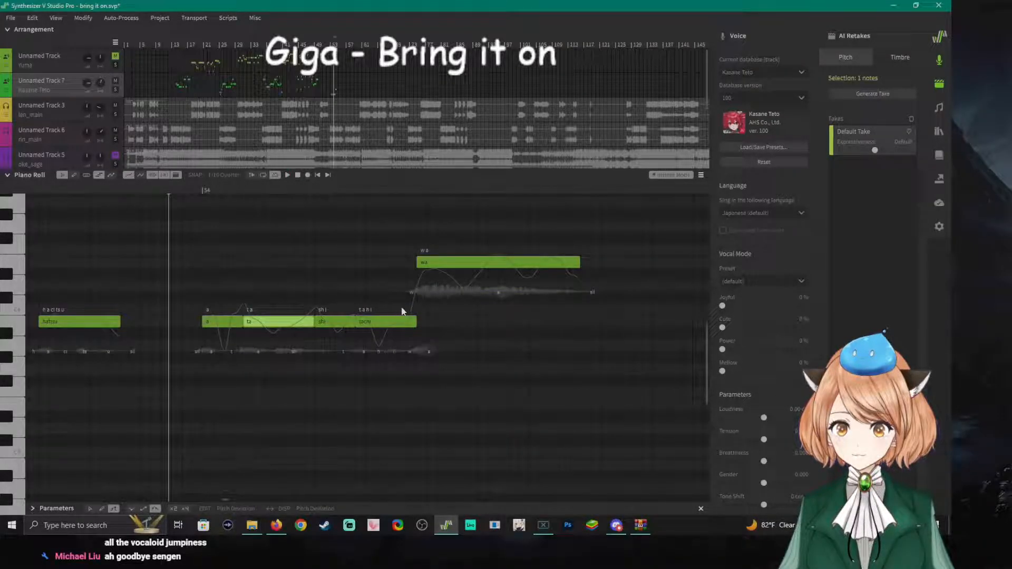
key(space)
key(space)
Shorten the "wa" note to about 1/4 beat and play the phrase.
click(24, 273)
drag(578, 261, 456, 260)
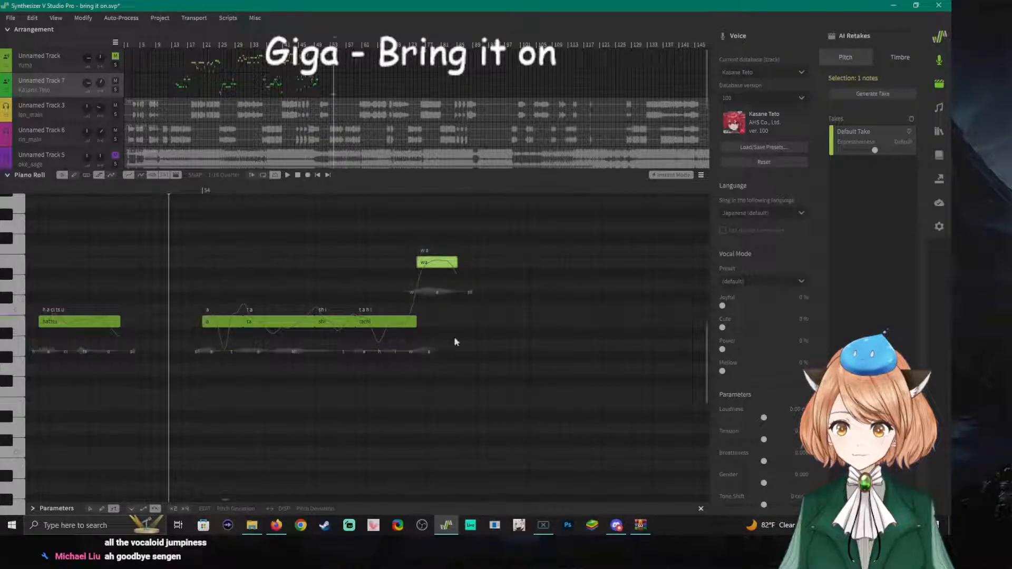
key(space)
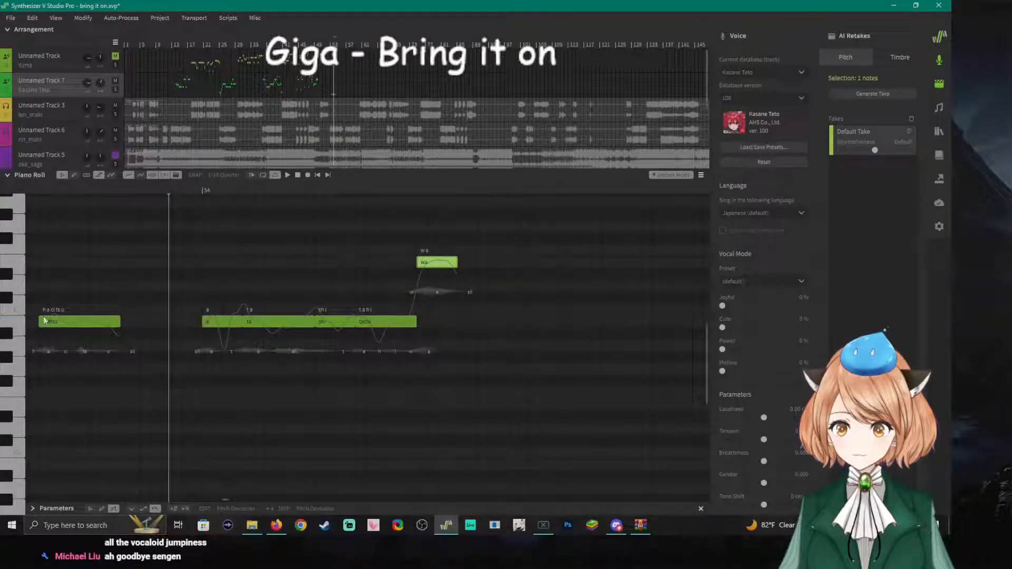
Replay the phrase and match the pitch of the note after "wa" on the piano keys.
key(space)
key(space)
key(space)
click(22, 350)
click(21, 363)
click(22, 333)
click(22, 333)
click(22, 365)
click(20, 380)
Add a one-beat B3 note directly after "wa" with the lyric "no" and replay the phrase.
double_click(474, 320)
drag(497, 325, 477, 326)
double_click(476, 326)
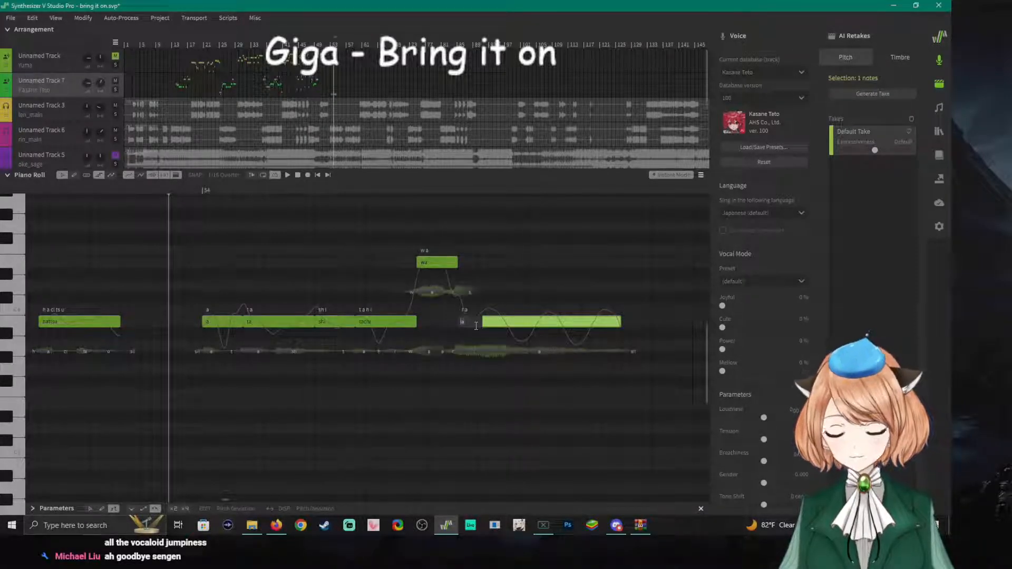
text(no)
key(Return)
key(space)
key(space)
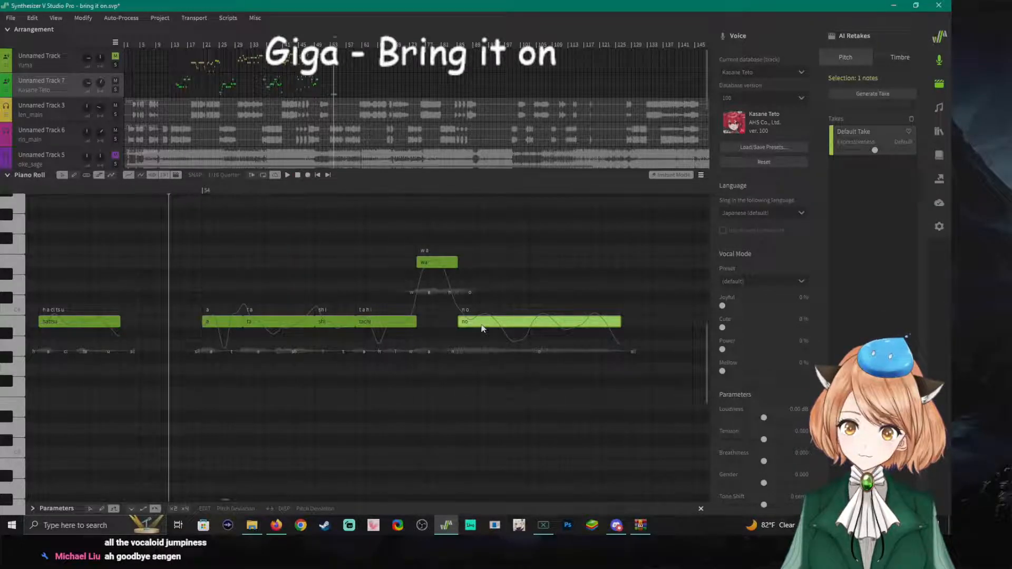
Move "no" about 7/16 beat later, lengthen "wa" up to its start, and replay the phrase.
drag(487, 327, 558, 328)
key(space)
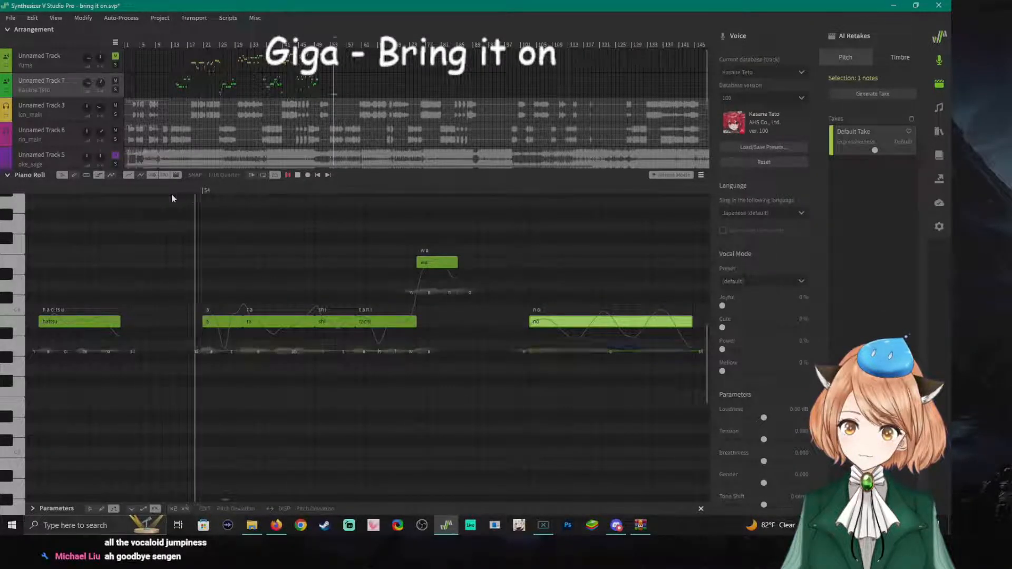
key(space)
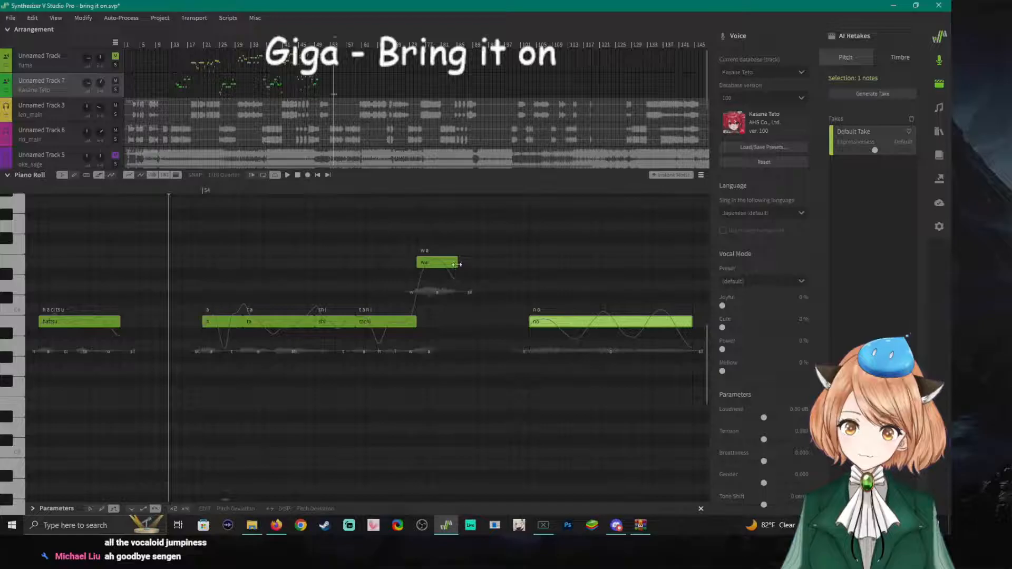
drag(457, 264, 528, 264)
key(space)
key(space)
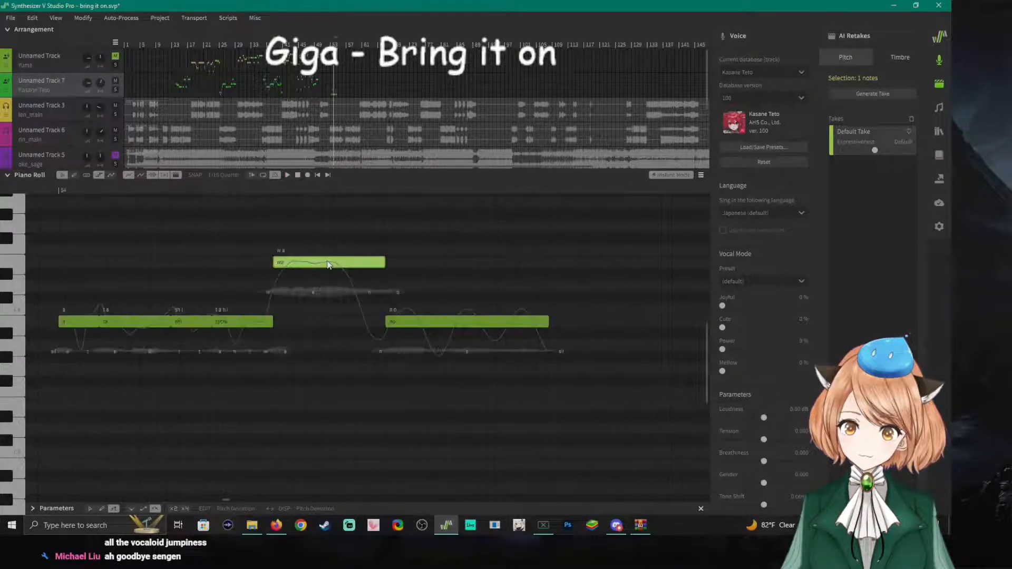
Shorten "no" to about half a beat, set the phonemes of "wa" to "w a cl", and replay from bar 54.
drag(549, 320, 469, 320)
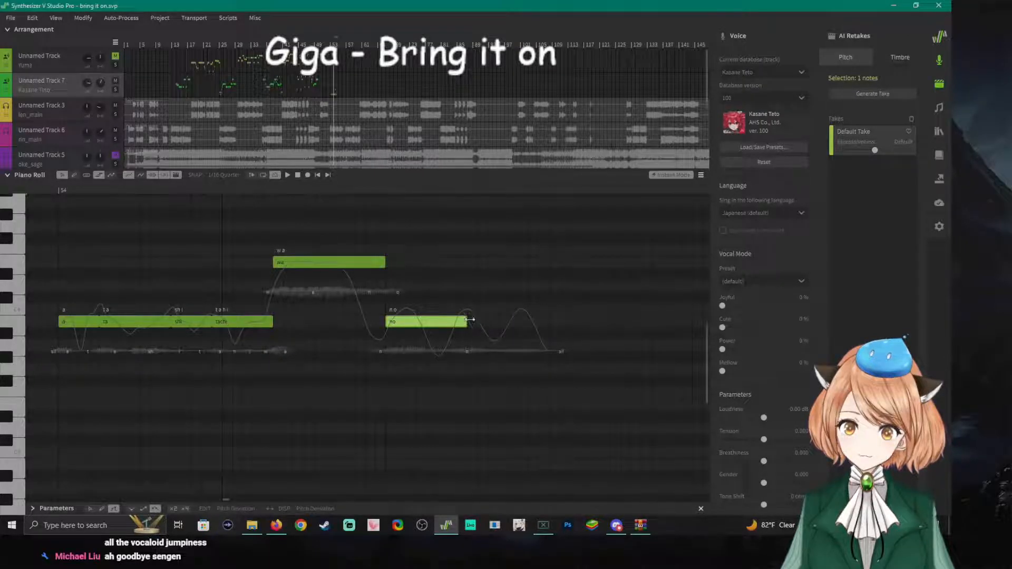
drag(274, 262, 296, 262)
key(ctrl+z)
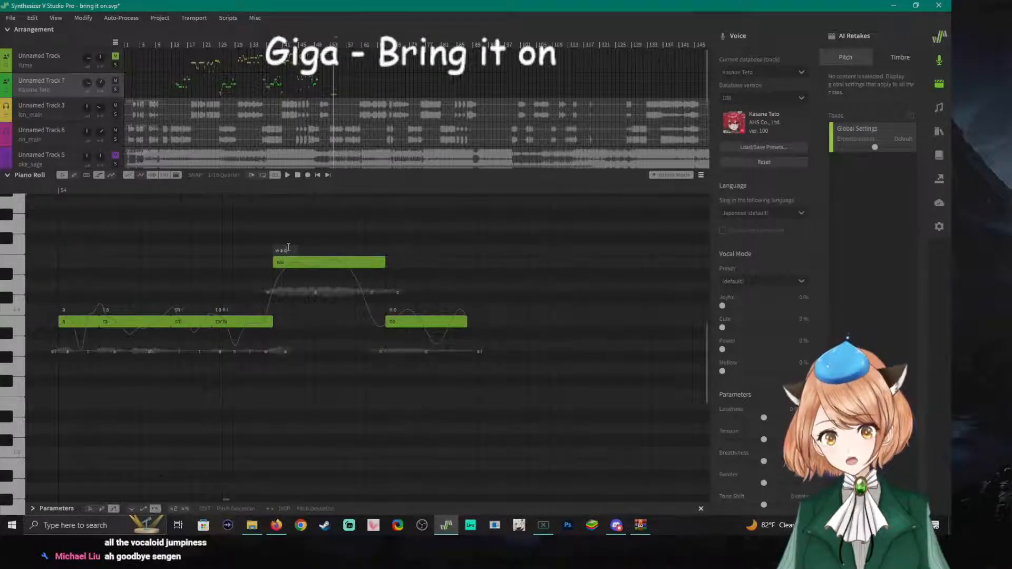
click(47, 192)
key(space)
key(space)
Add a one-beat B3 note directly after "no" with the lyric "daut" and replay the phrase.
click(15, 327)
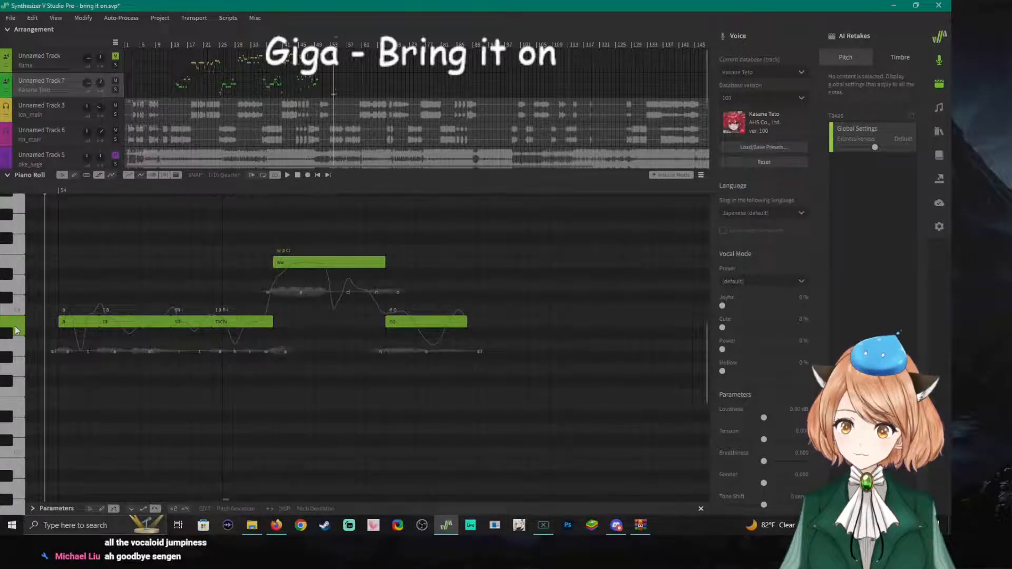
double_click(477, 324)
drag(504, 323, 494, 322)
double_click(494, 322)
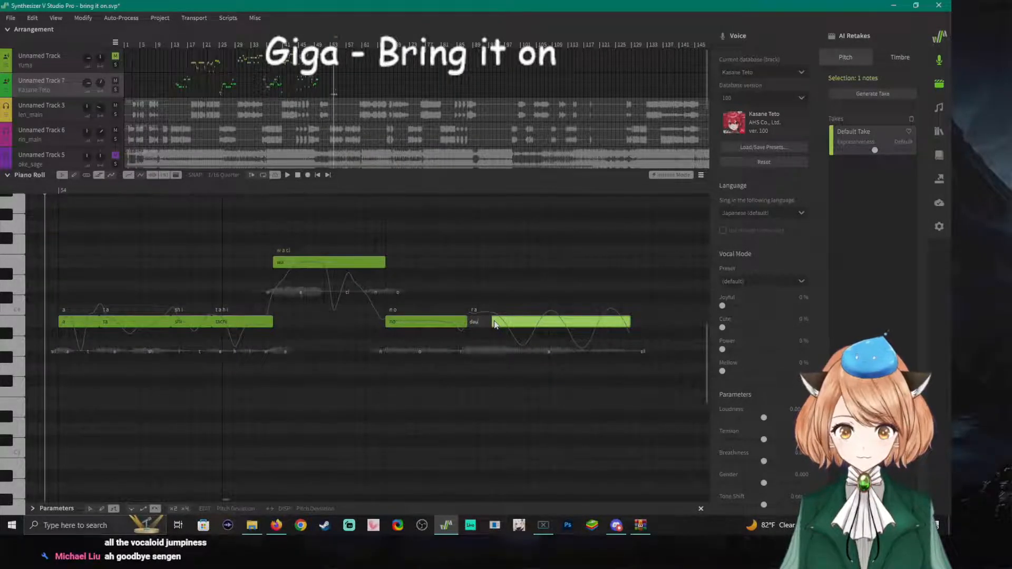
key(Return)
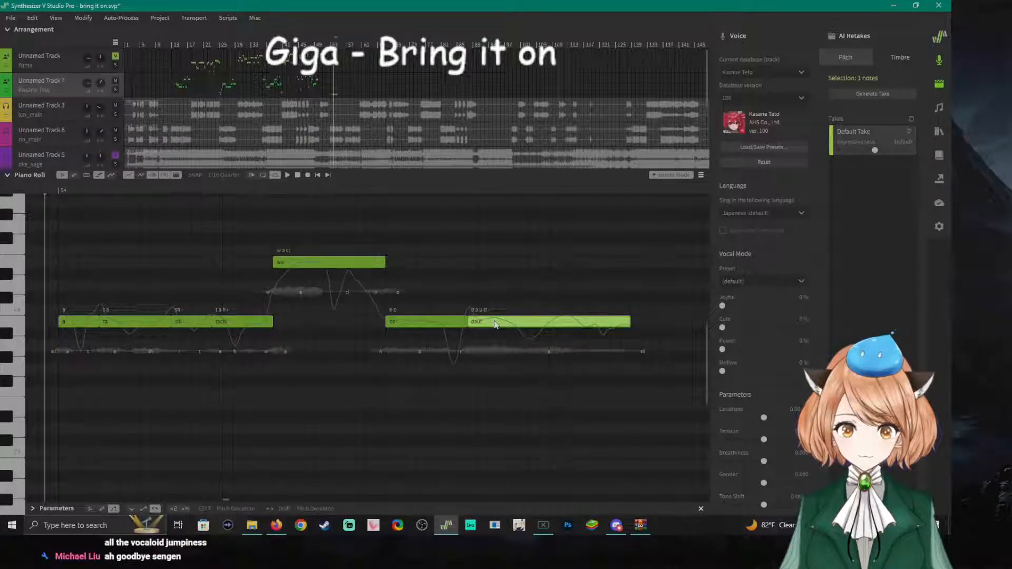
key(space)
key(space)
double_click(492, 326)
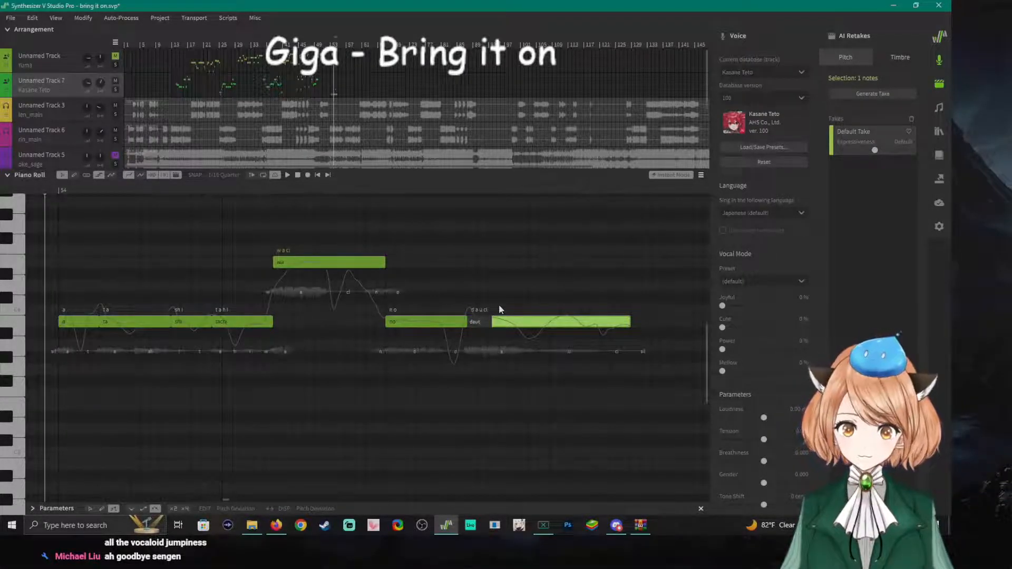
click(499, 309)
double_click(487, 322)
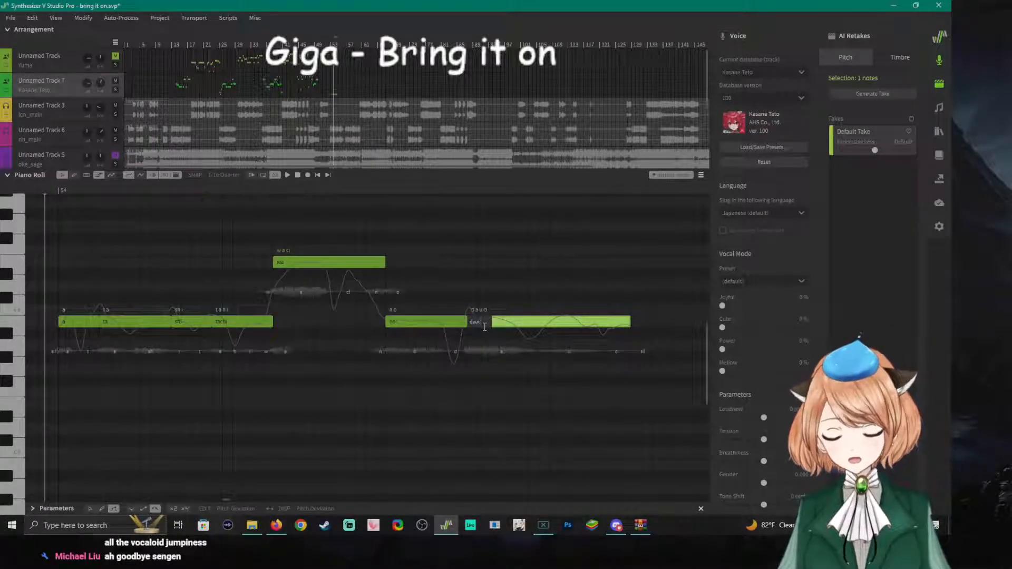
click(535, 293)
Shorten "daut" to about half a beat and move it about half a beat later, replaying the phrase to check the timing.
key(space)
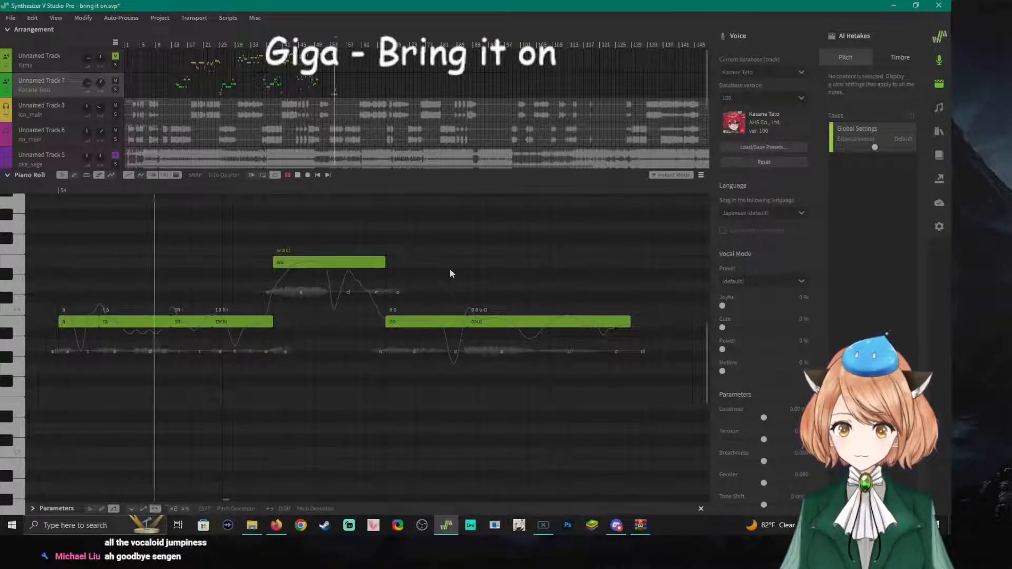
key(space)
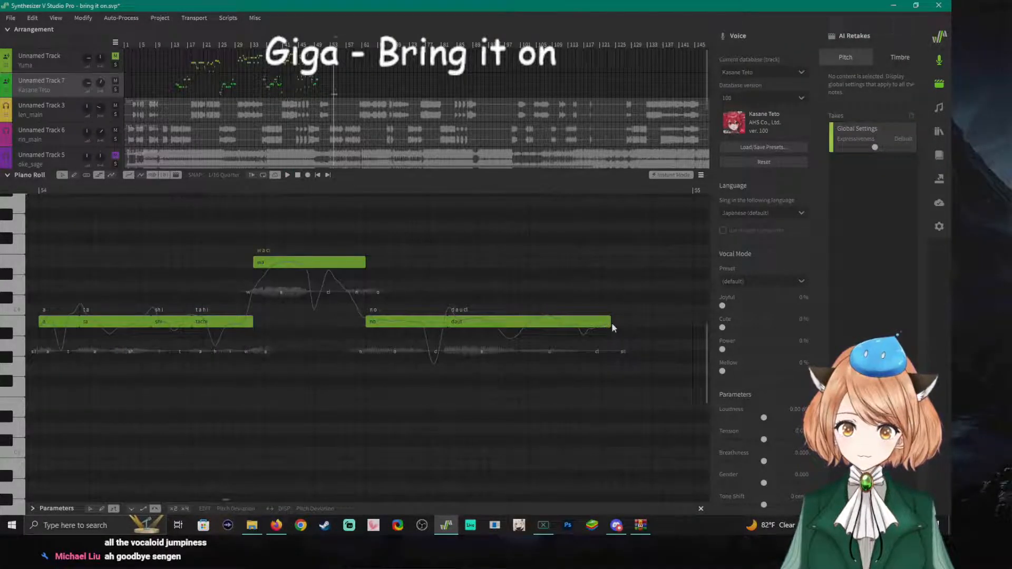
drag(612, 325, 527, 325)
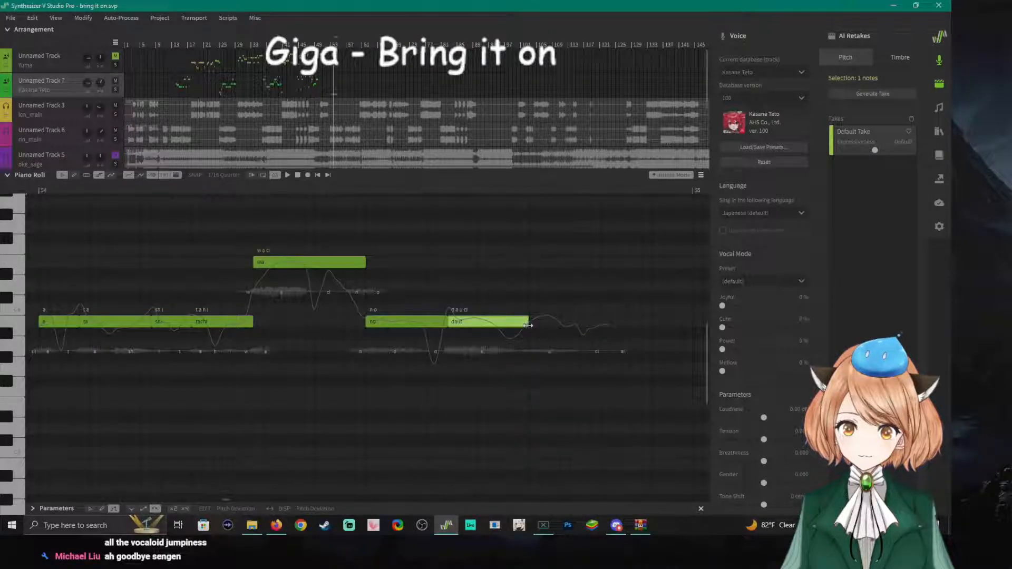
key(space)
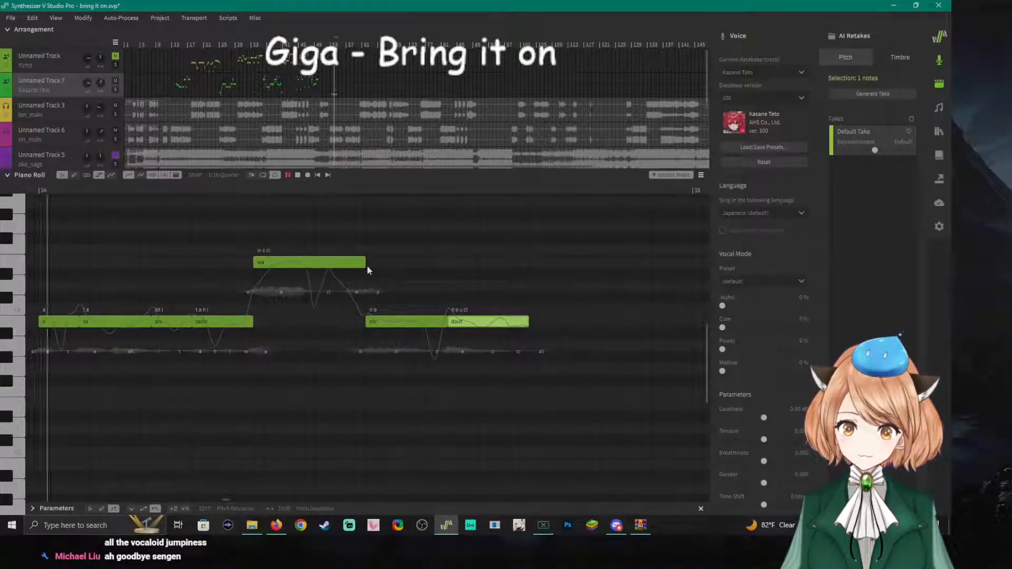
key(space)
drag(457, 325, 538, 326)
key(space)
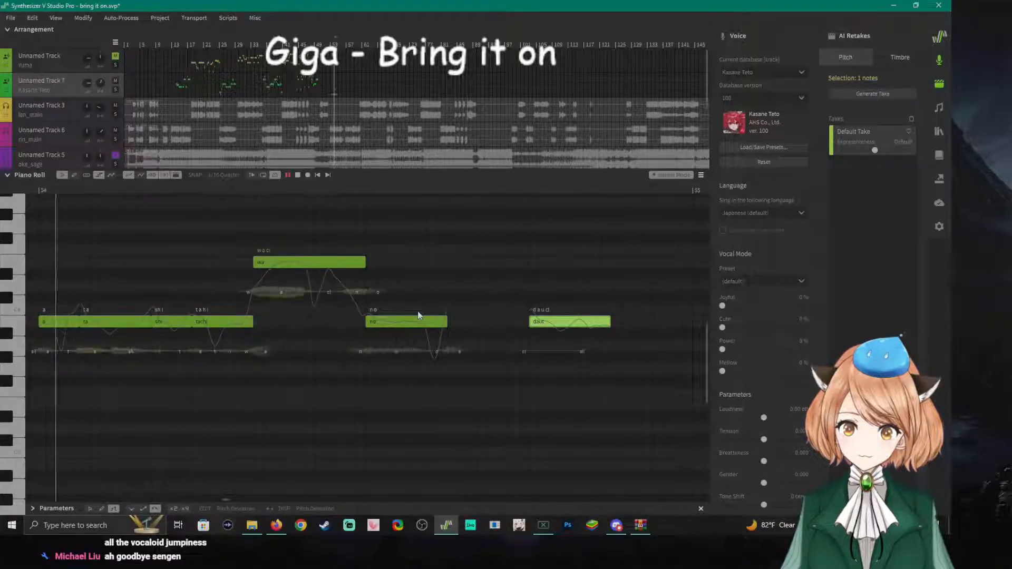
key(space)
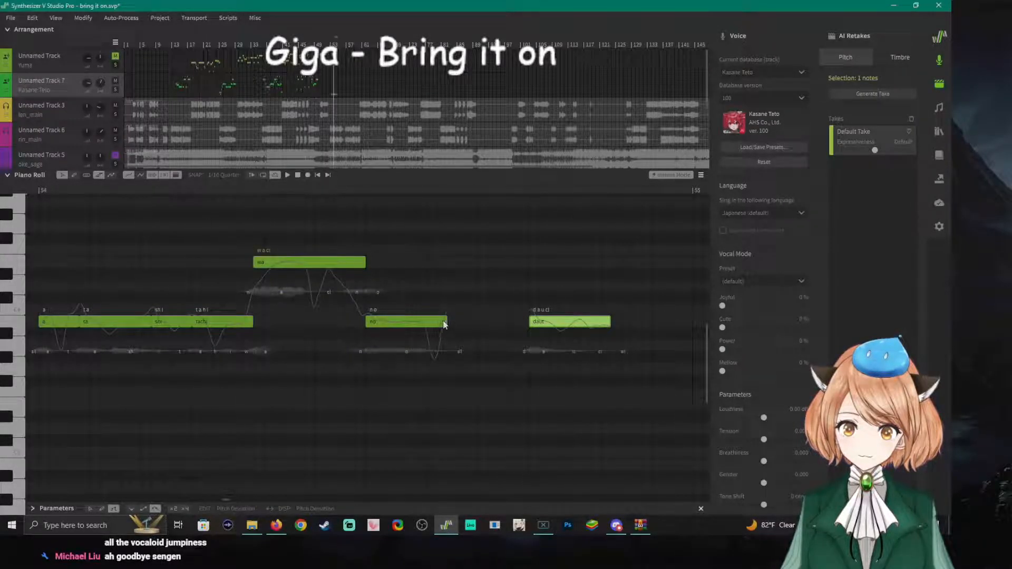
Lengthen "no" to about 3/4 beat and replay the phrase, checking the pitch against the B3 piano key.
drag(446, 321, 485, 322)
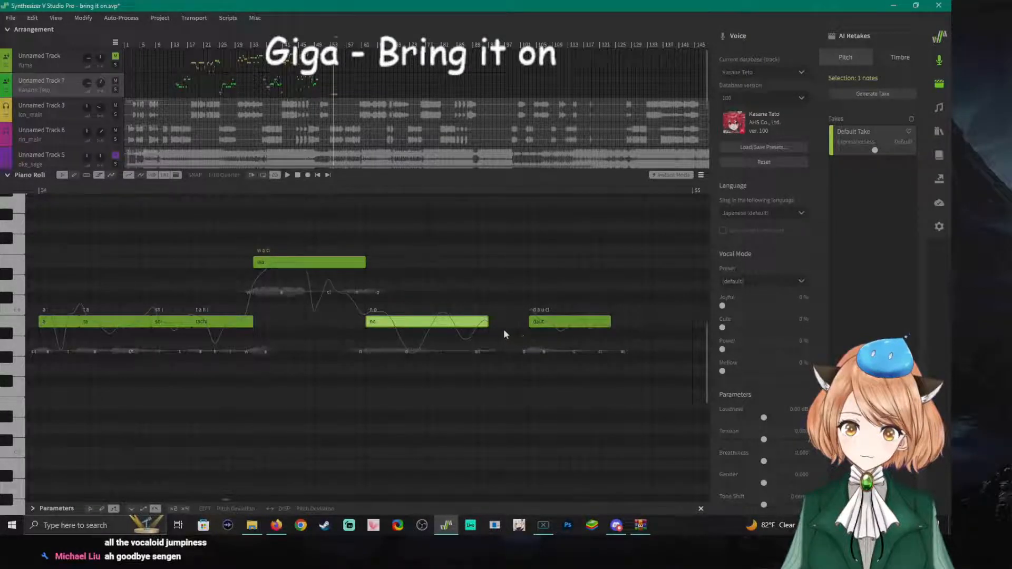
key(space)
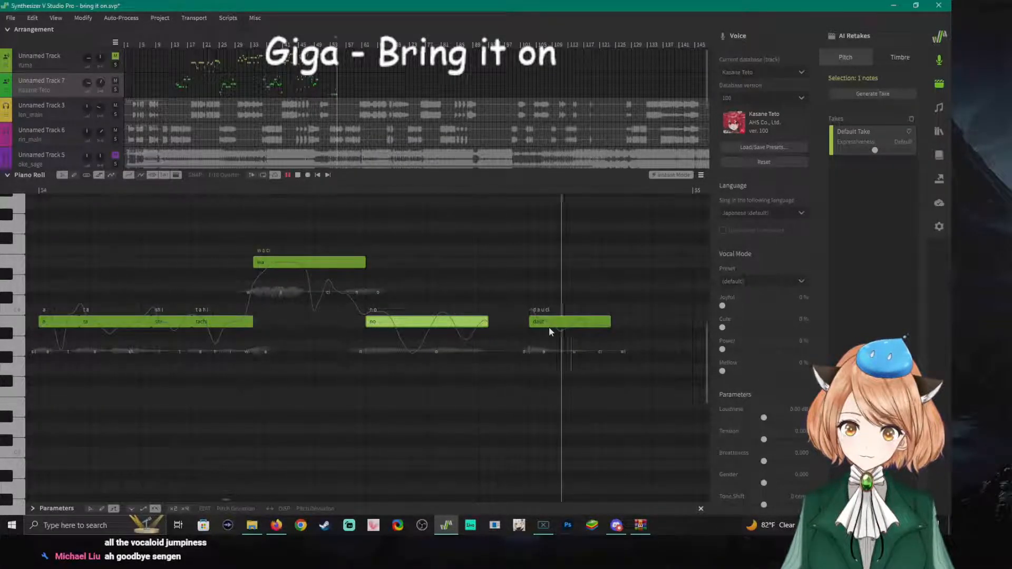
key(space)
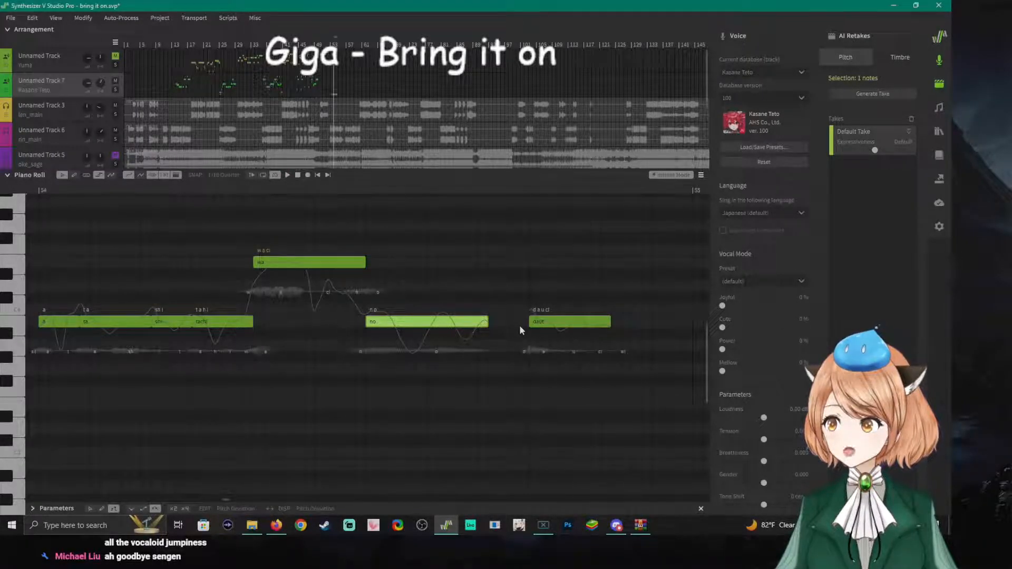
drag(226, 501, 227, 500)
mouse_move(19, 330)
mouse_down()
mouse_move(11, 345)
mouse_move(16, 329)
mouse_up()
key(space)
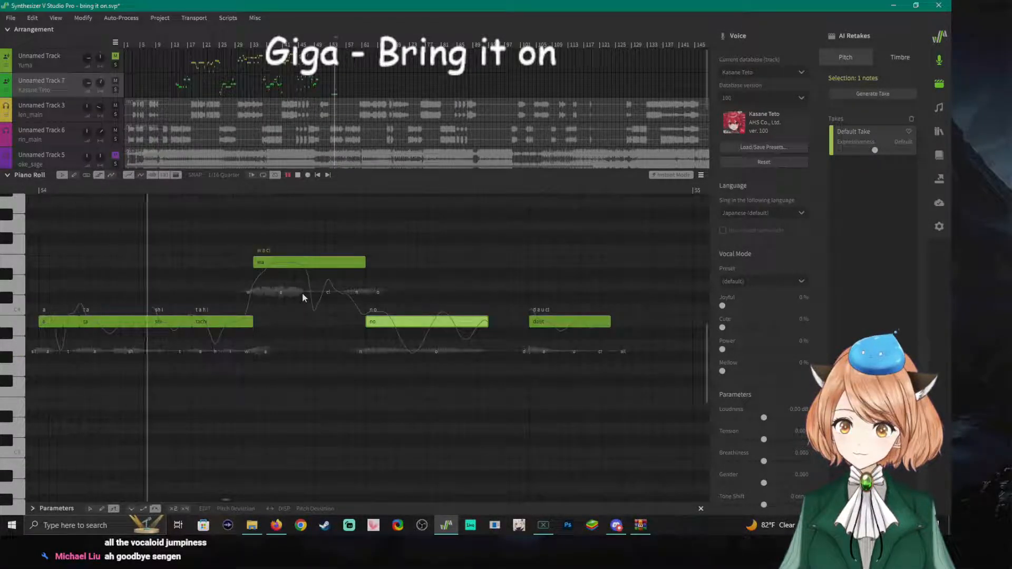
Listen to the vocals from the end of bar 54 into bar 55 and match their pitch on the piano keys.
key(space)
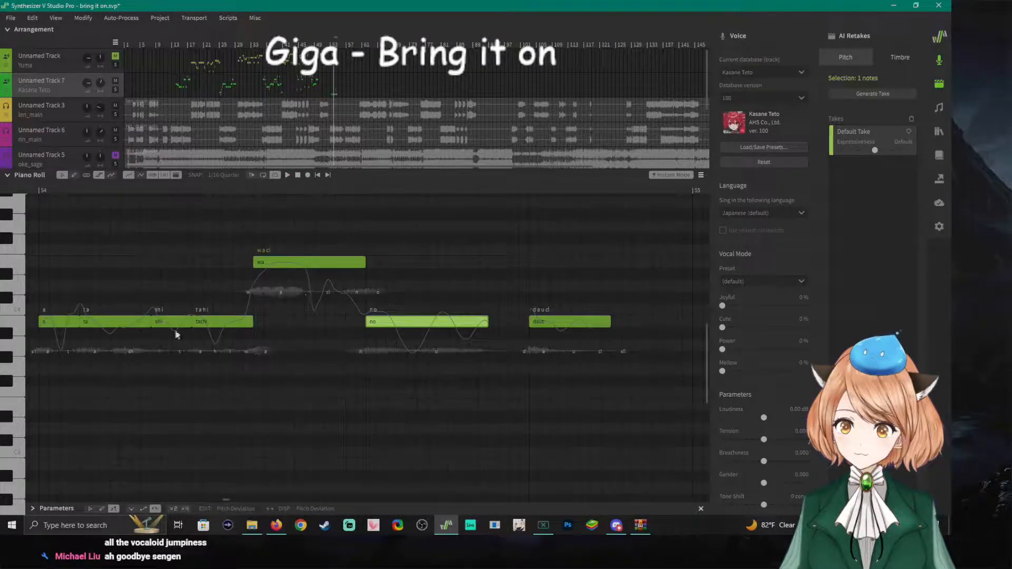
click(631, 194)
click(620, 194)
key(space)
key(space)
click(13, 328)
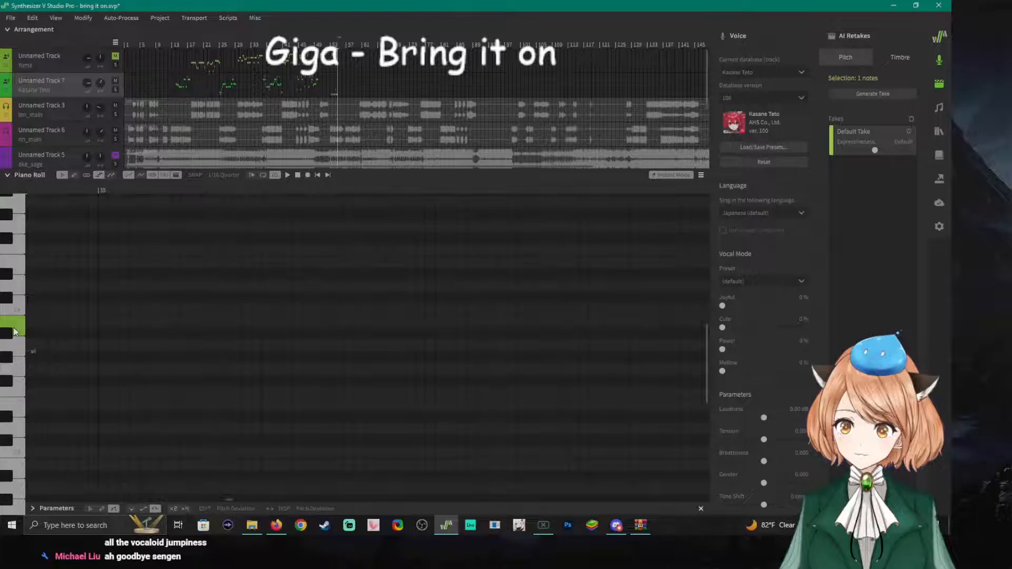
drag(15, 337, 216, 266)
Add an E4 note with the lyric "mi" at the start of bar 55, about 1/8 beat long.
double_click(45, 261)
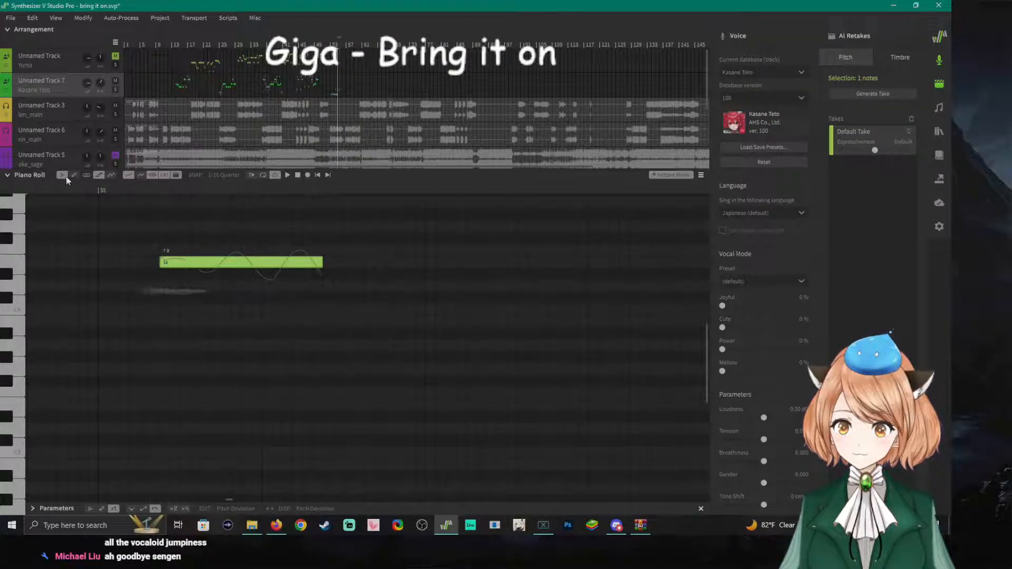
key(space)
key(space)
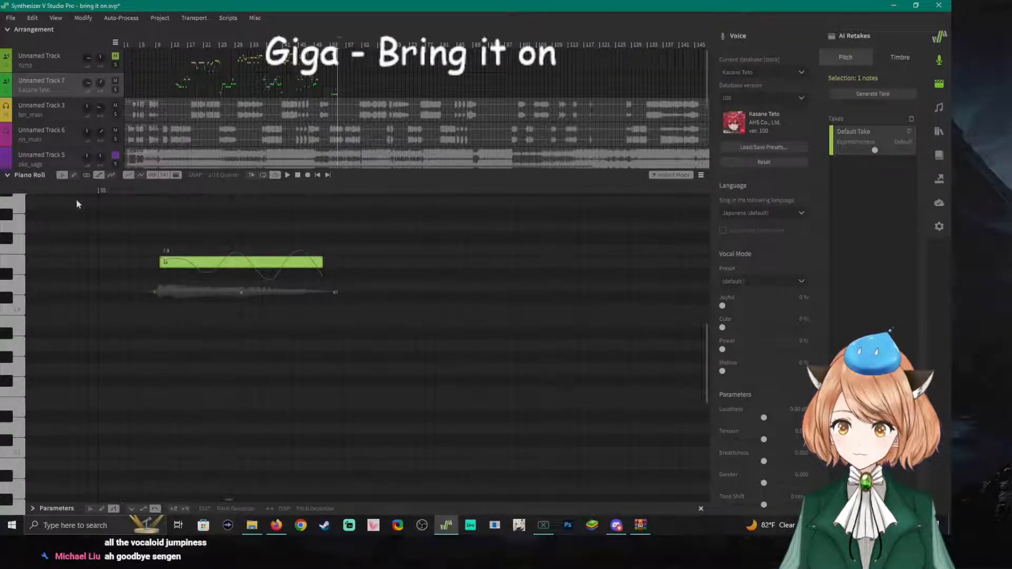
drag(172, 263, 95, 262)
drag(260, 262, 118, 264)
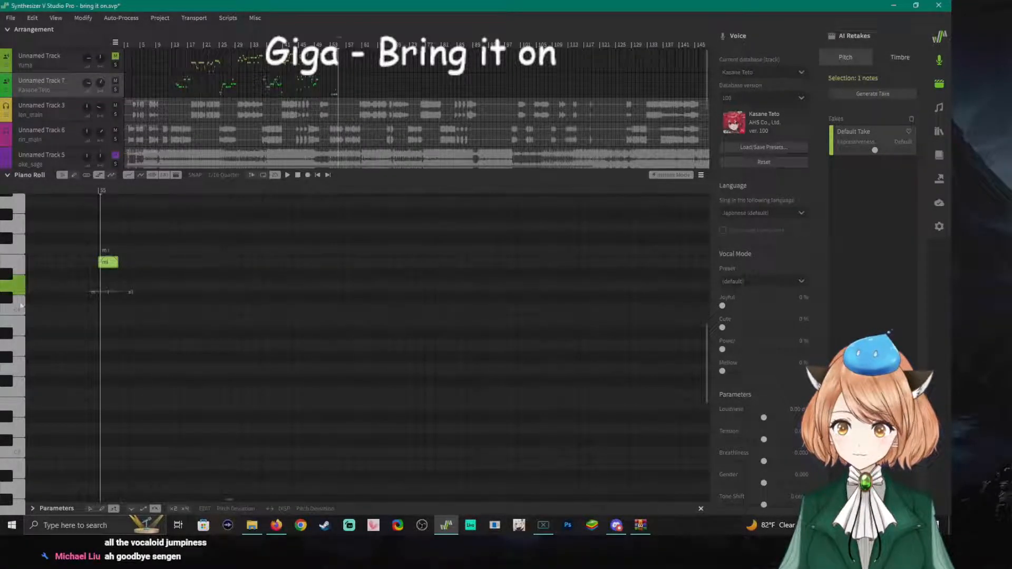
Add a C4 note "do" directly after "mi", shorten it to about 1/8 beat, and replay from just before bar 55.
double_click(121, 310)
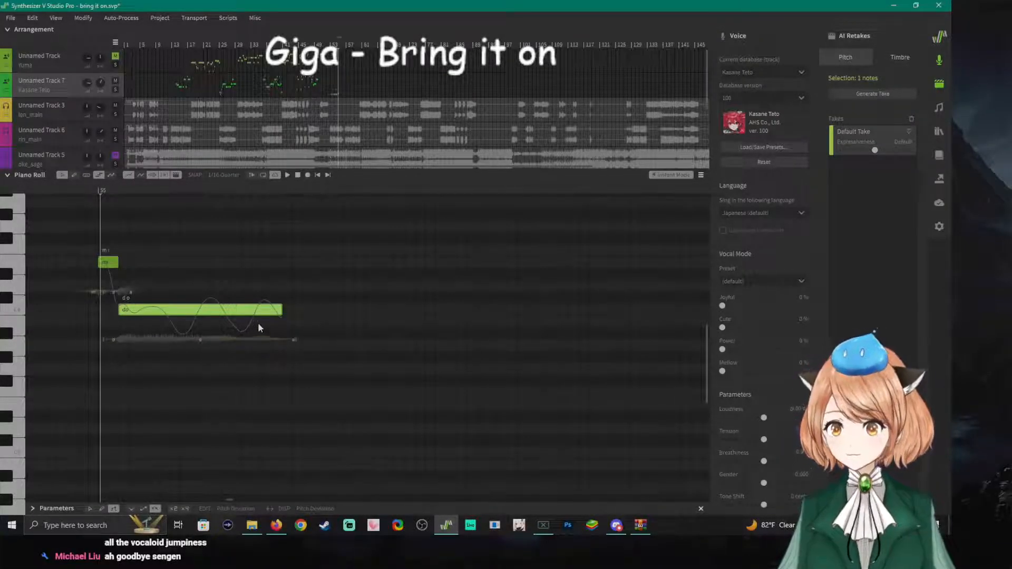
drag(265, 312, 143, 311)
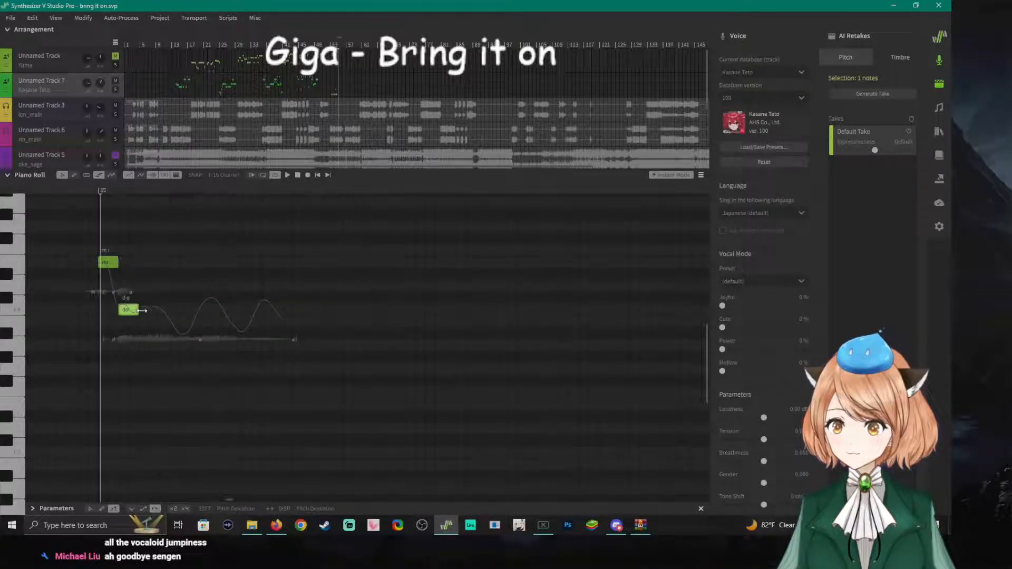
key(space)
click(52, 187)
key(space)
key(space)
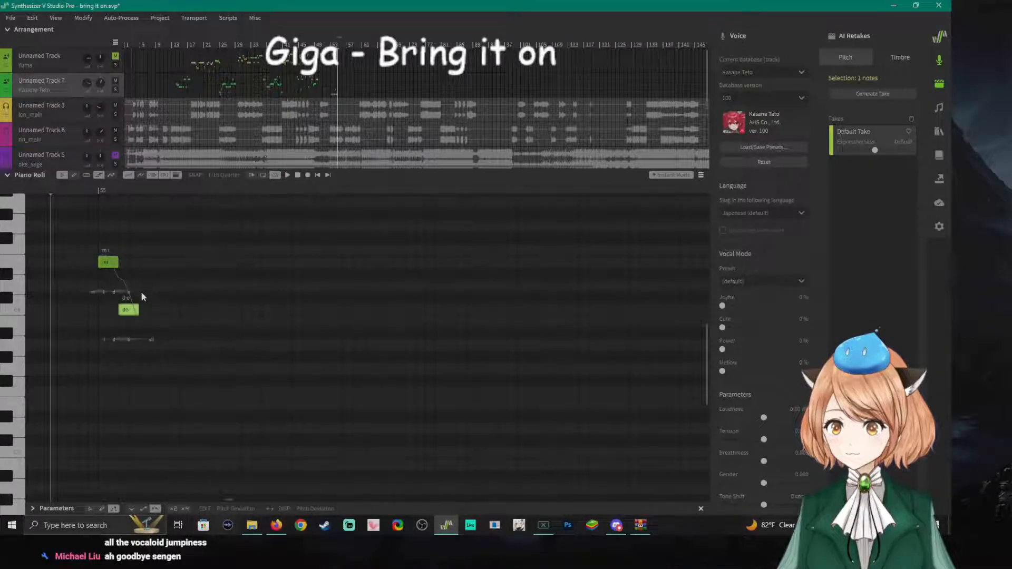
Compare the pitch with the C4 and B3 piano keys, save the project, and move "do" down to B3.
click(19, 307)
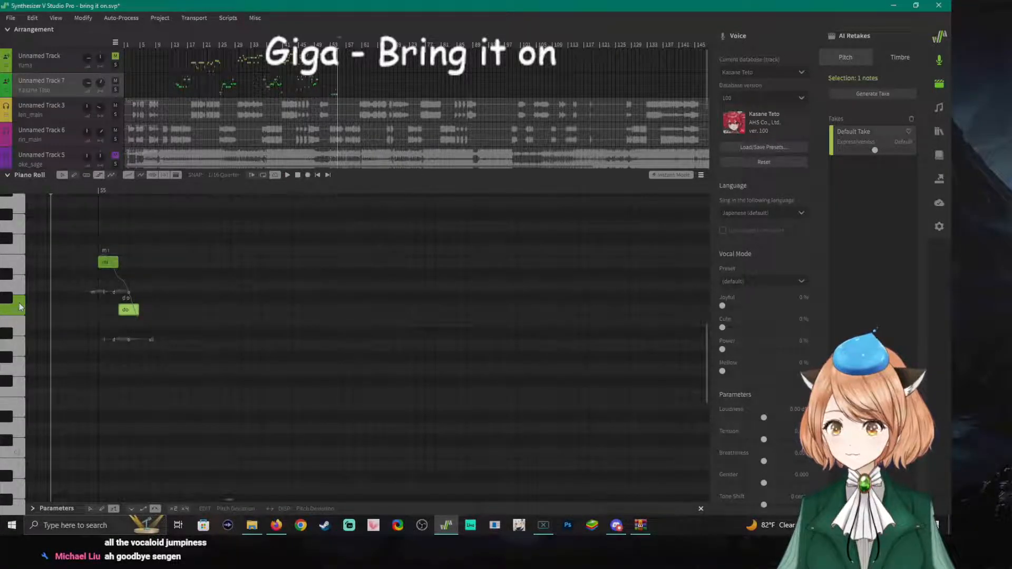
mouse_move(20, 307)
mouse_down()
mouse_move(23, 274)
mouse_move(20, 322)
mouse_up()
key(ctrl+s)
drag(130, 308, 129, 321)
click(24, 330)
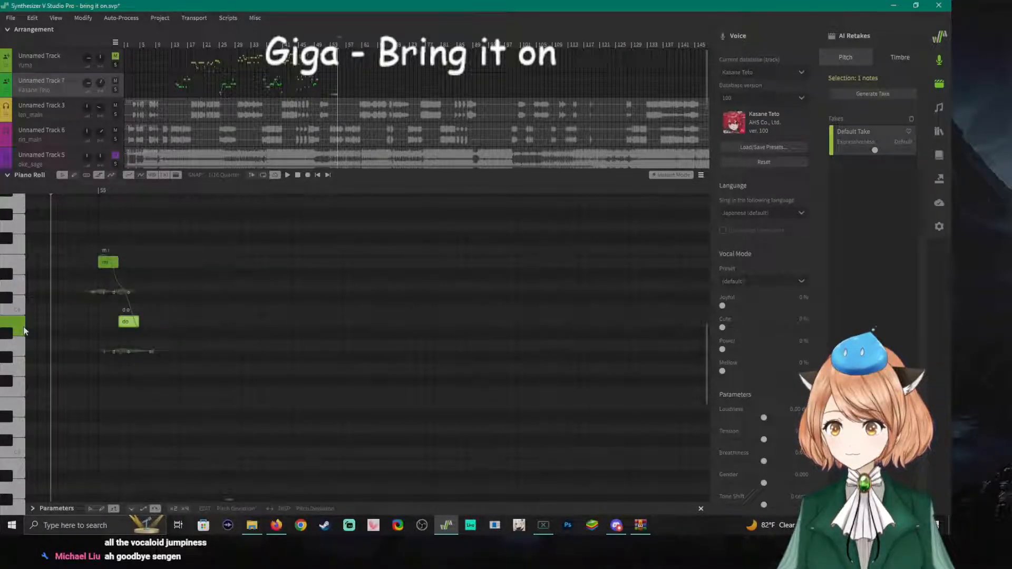
Add a B3 note directly after "do" with the lyric "ri", shorten it to about 3/16 beat, and replay the phrase.
double_click(141, 323)
double_click(148, 322)
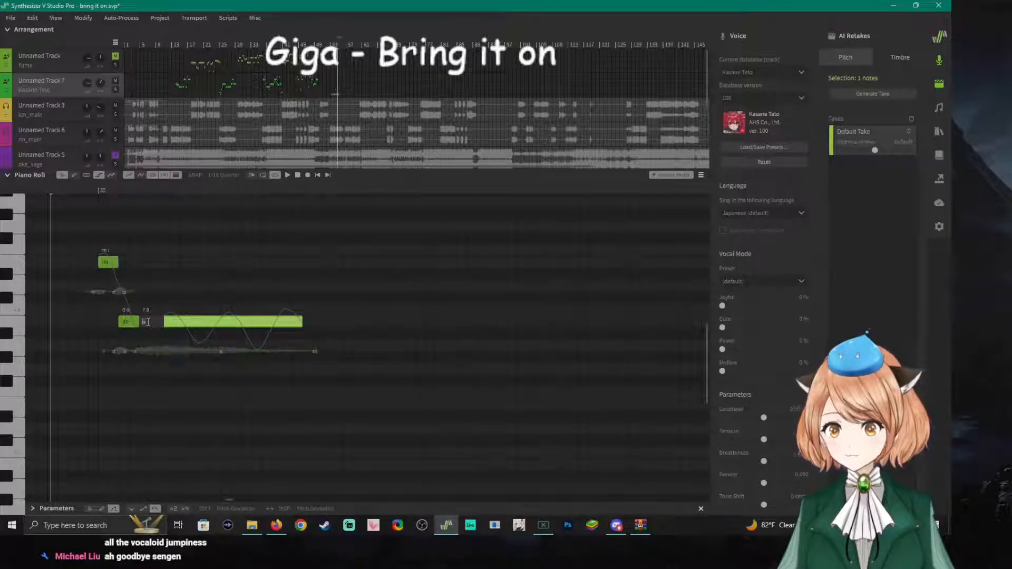
text(ri)
key(Return)
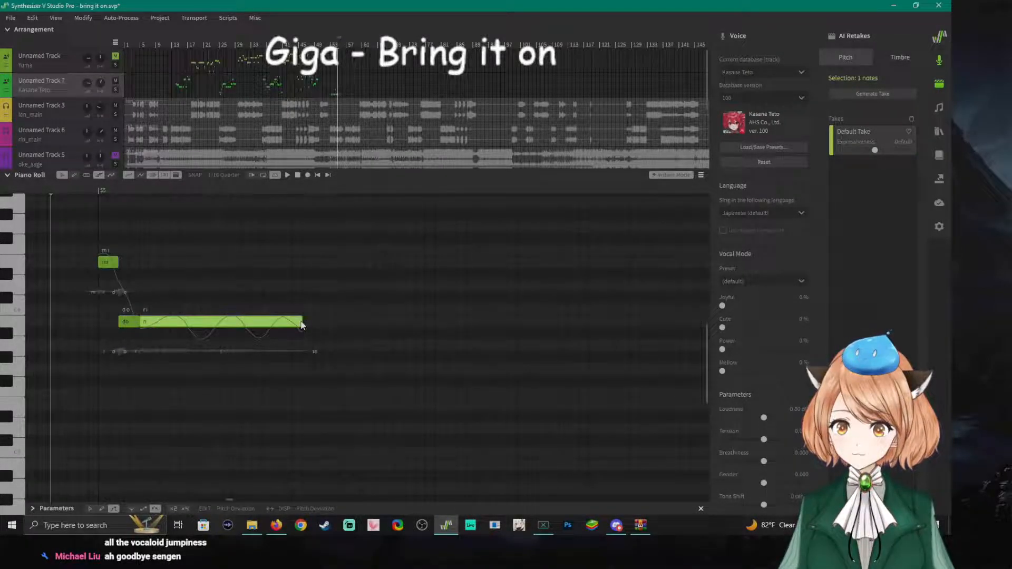
drag(302, 320, 171, 324)
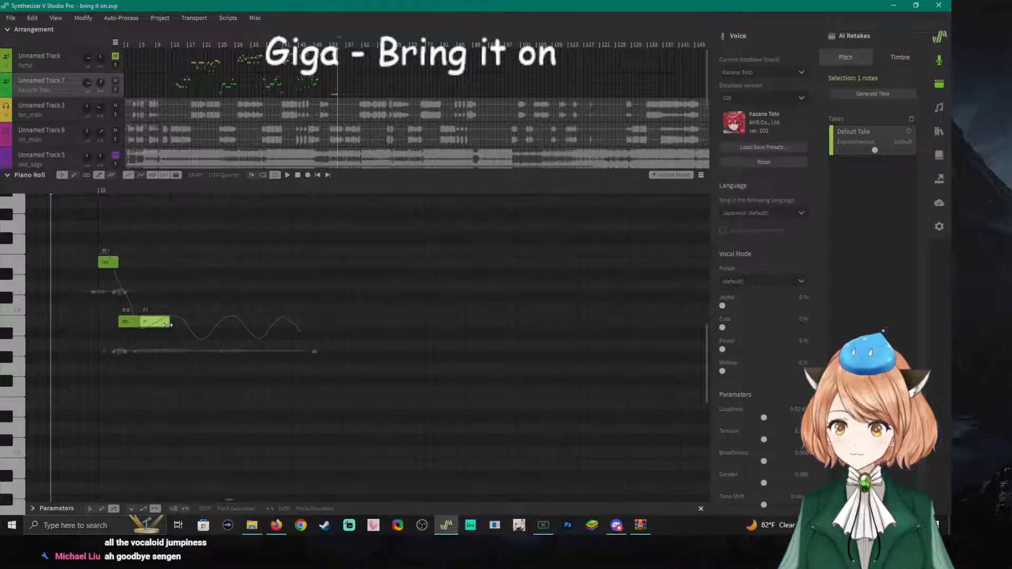
key(space)
key(space)
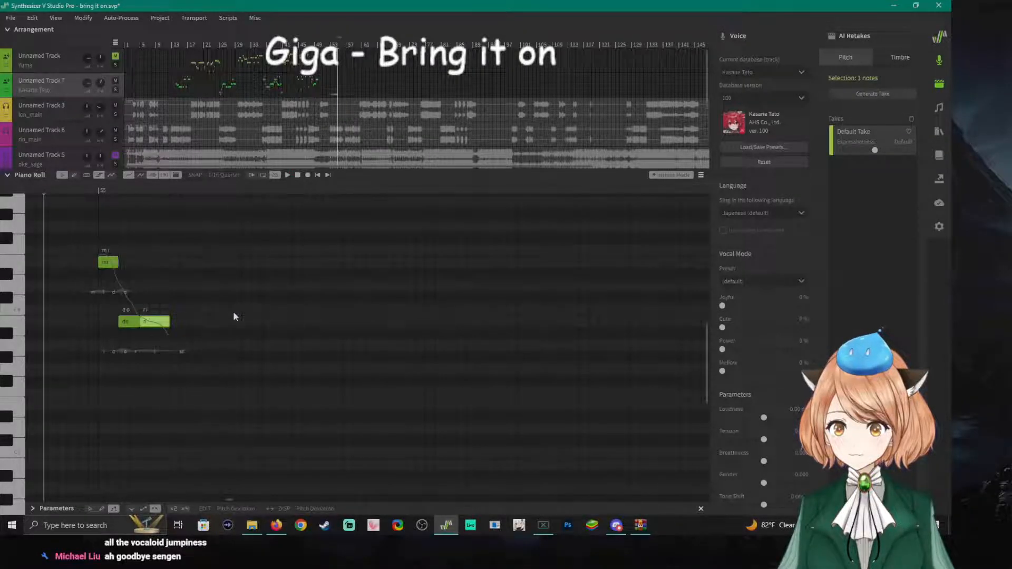
Move "ri" later, lengthen "mi" and "do" to about 1/4 beat each with "do" directly following "mi", and replay.
drag(164, 323, 212, 328)
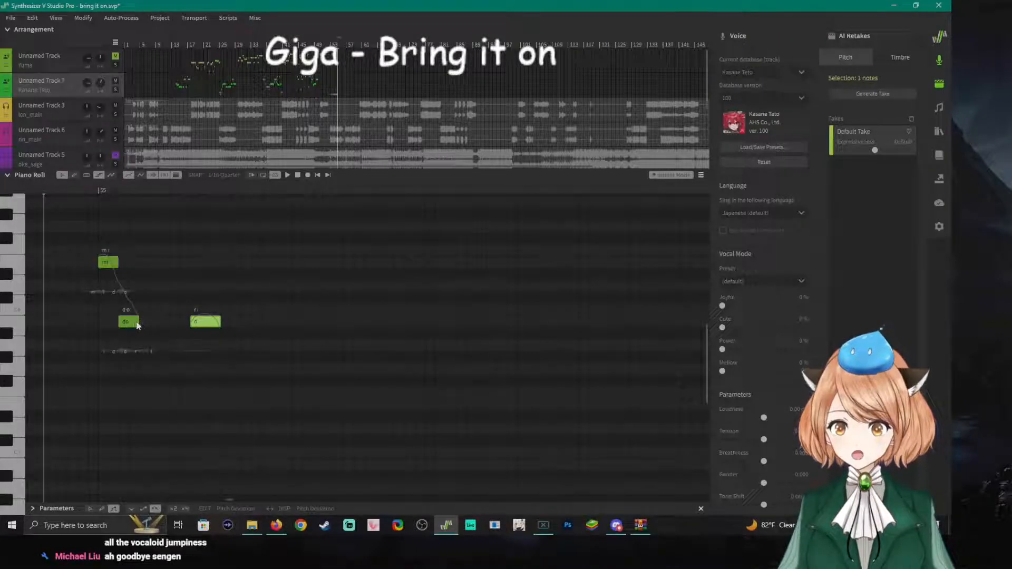
drag(138, 322, 174, 325)
drag(118, 262, 138, 262)
key(space)
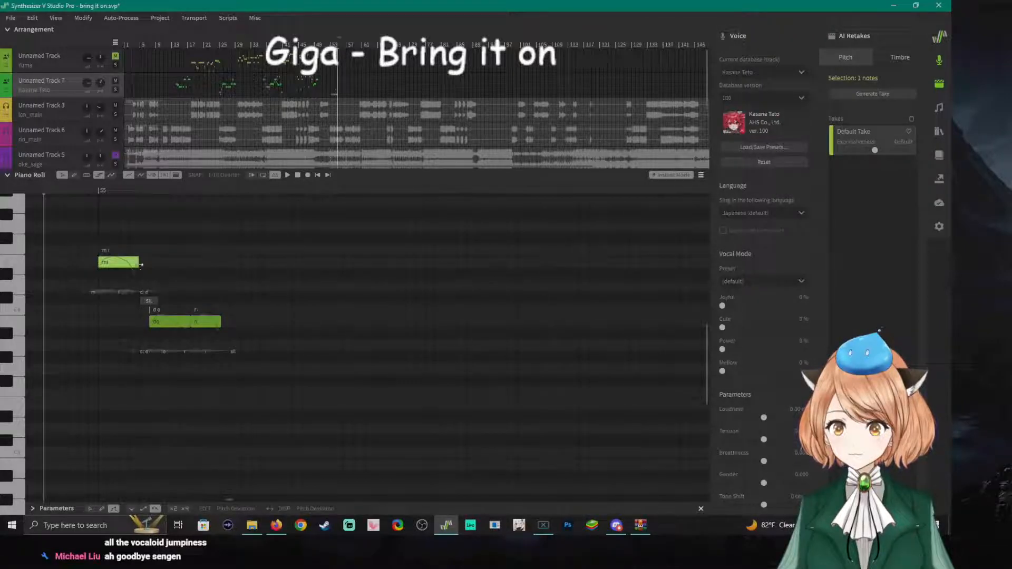
drag(161, 327, 151, 327)
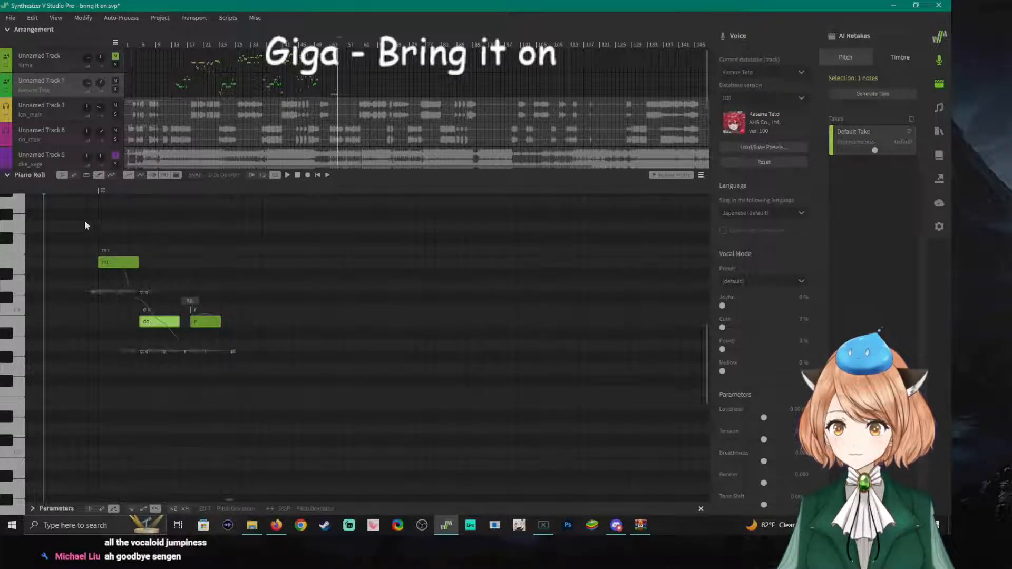
key(space)
key(space)
Close the gap between "do" and "ri", replay, and shorten "do" to about 3/16 beat with "ri" following directly.
drag(199, 324, 191, 324)
key(space)
key(space)
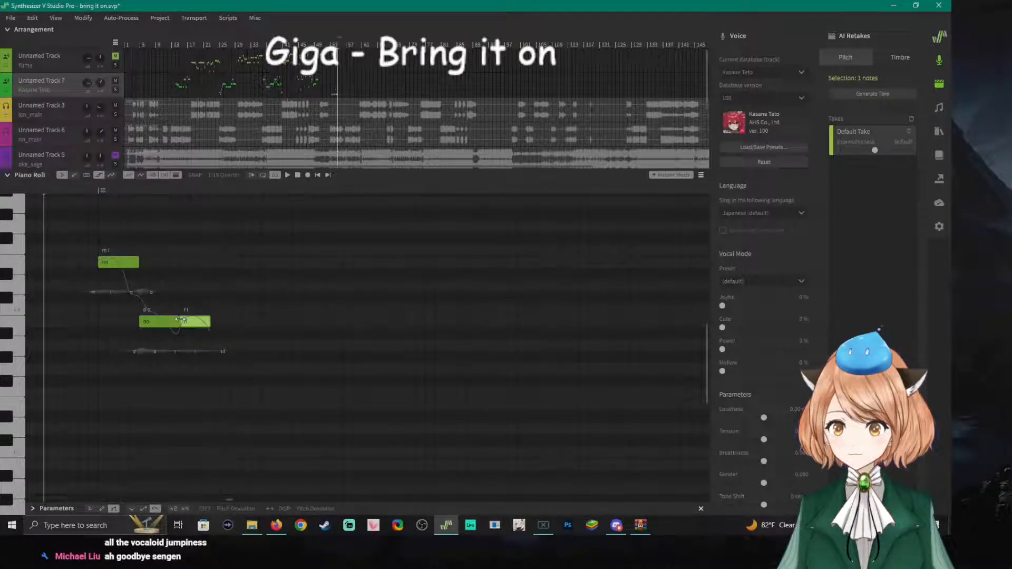
mouse_move(209, 322)
mouse_down()
mouse_move(201, 322)
mouse_move(220, 323)
mouse_up()
Add a B3 note directly after "ri" with the lyric "no", shorten it to about 1/4 beat, and replay the phrase.
double_click(206, 323)
double_click(220, 323)
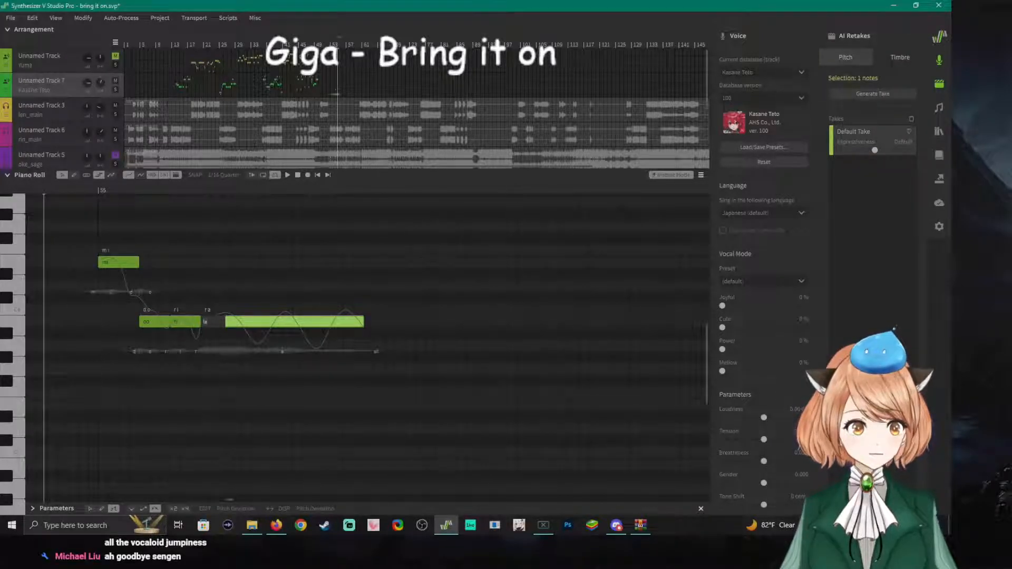
text(no)
key(Return)
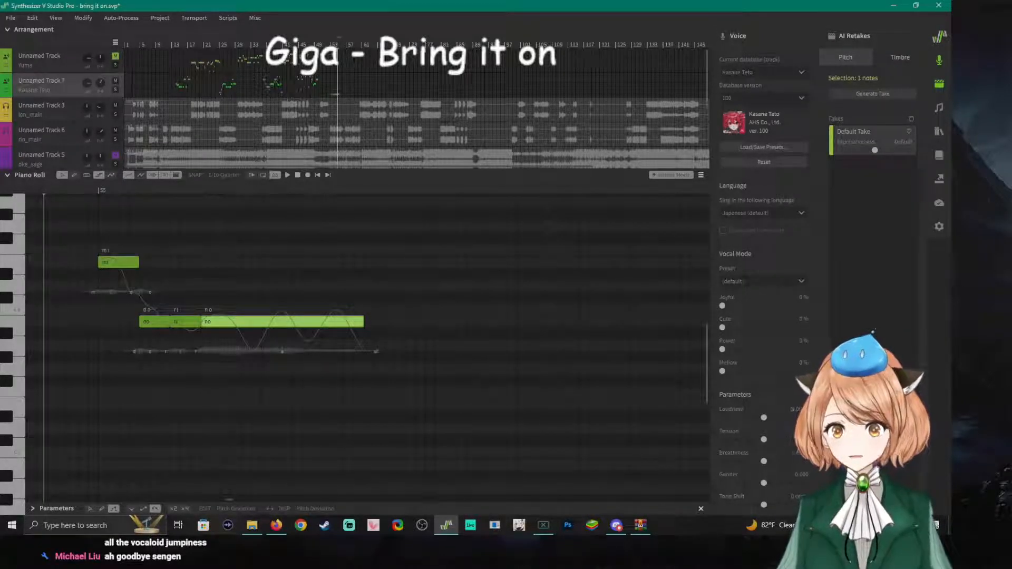
drag(364, 323, 234, 321)
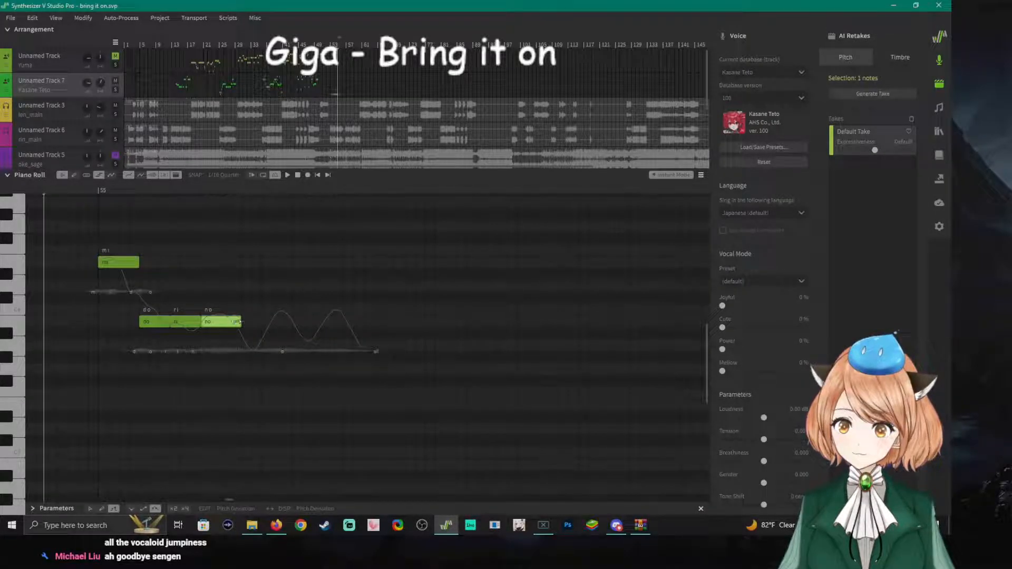
key(space)
key(space)
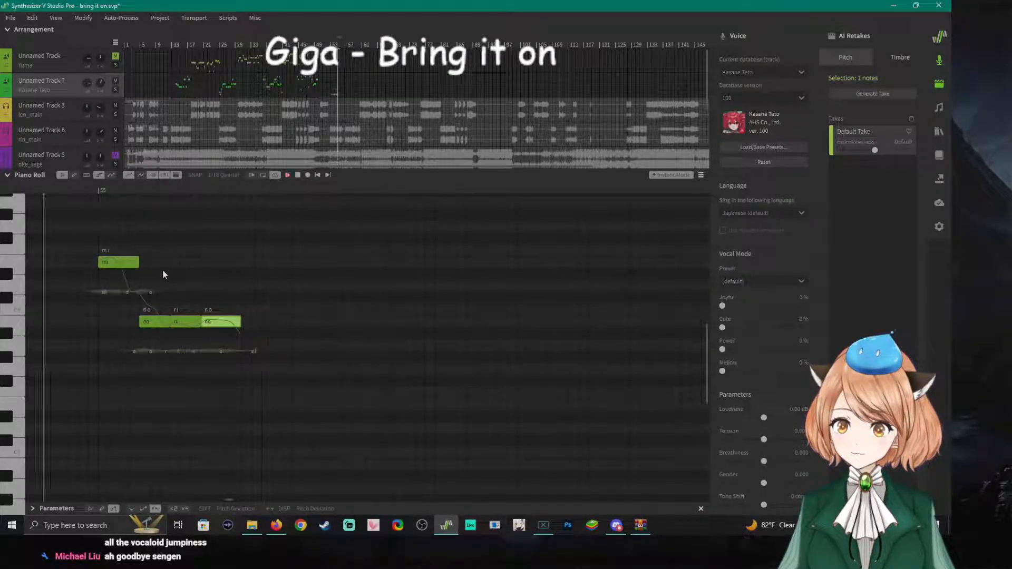
Add a B3 note directly after "no" with the lyric "ai", shorten it to about 1/4 beat, and replay the phrase.
double_click(247, 323)
double_click(253, 326)
text(ai)
key(Return)
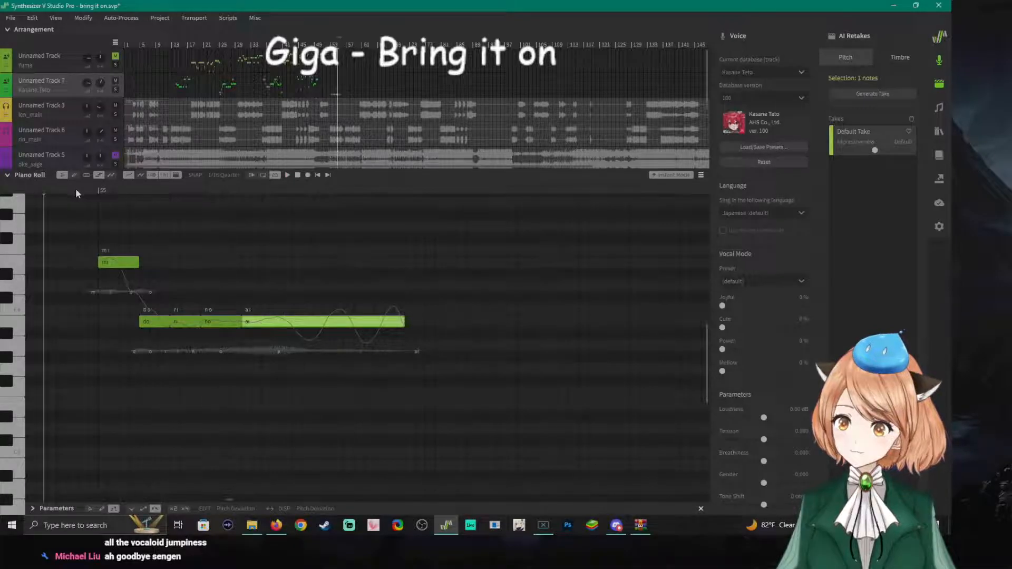
drag(393, 321, 281, 314)
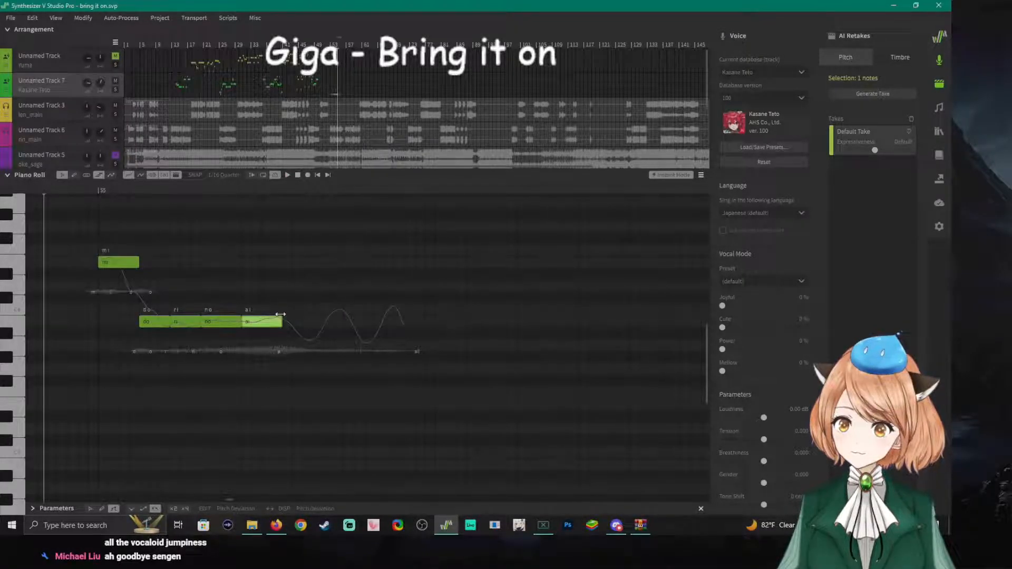
key(space)
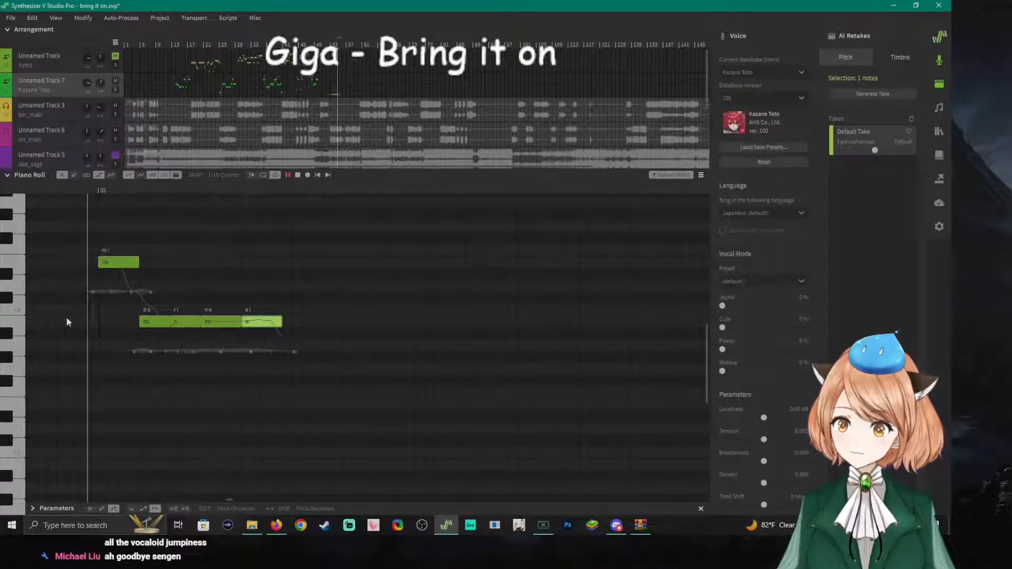
key(space)
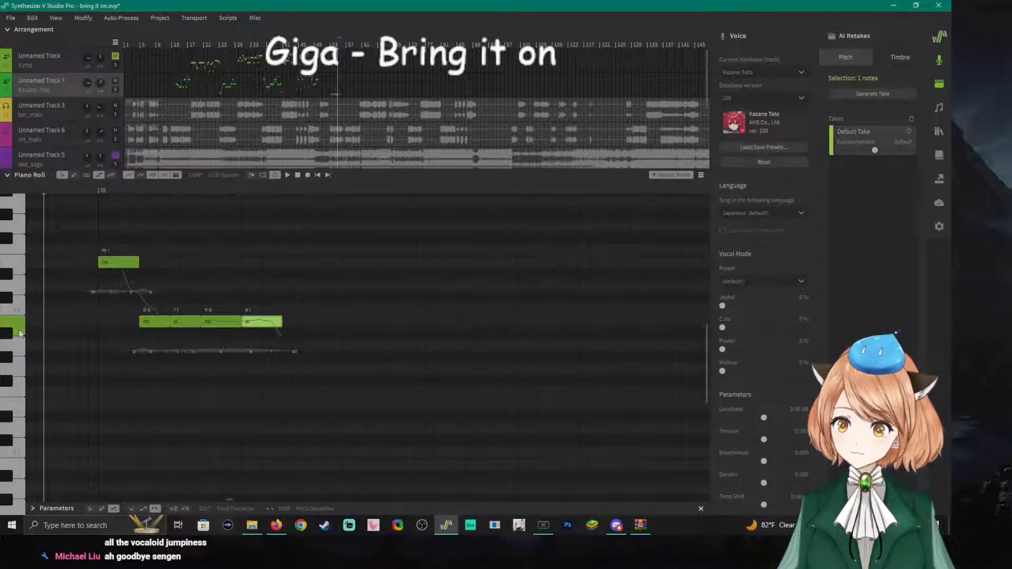
Add a one-beat B3 note directly after "ai" with the lyric "tsu" and replay the phrase.
double_click(291, 325)
double_click(294, 326)
text(tsu)
key(Return)
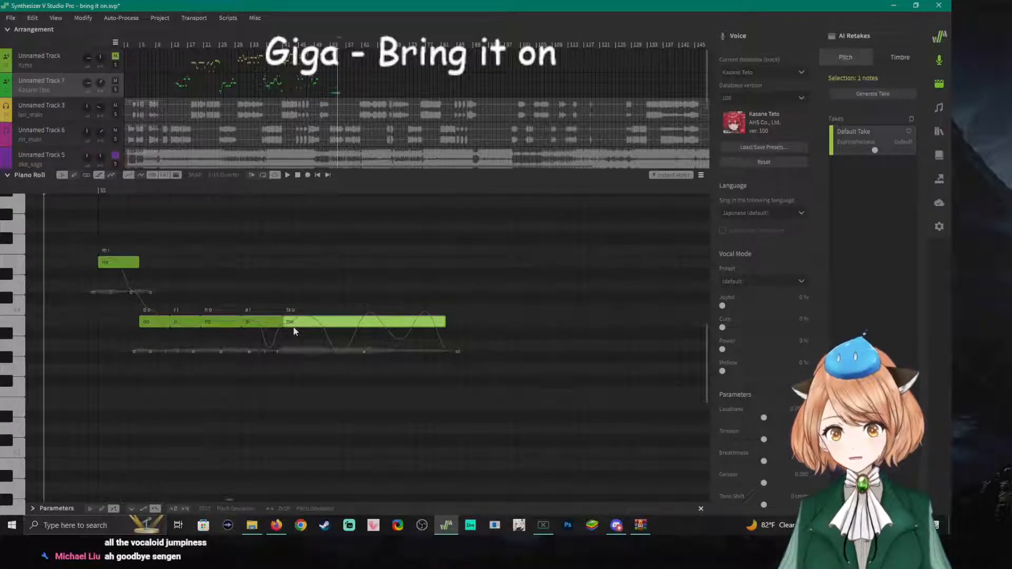
key(space)
key(space)
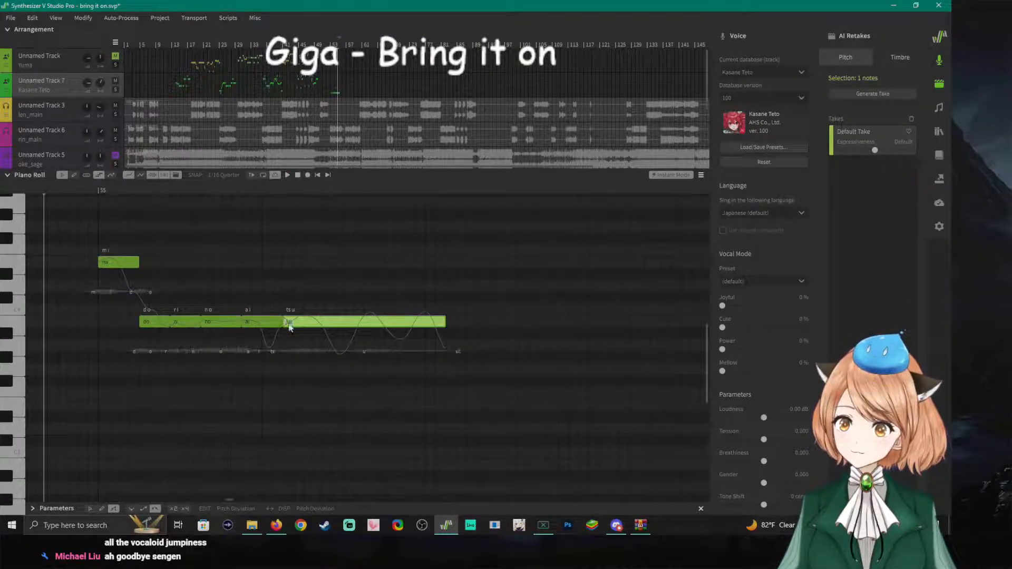
Lengthen "ai" to about 5/16 beat against "tsu", re-enter its lyric as "ai", and replay the phrase from just before bar 55.
drag(280, 323, 294, 324)
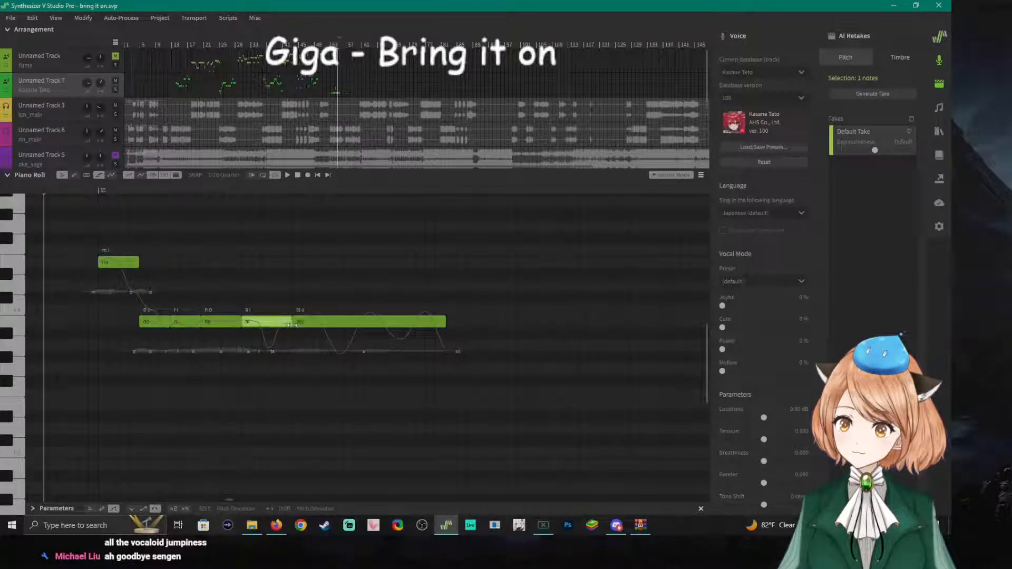
key(space)
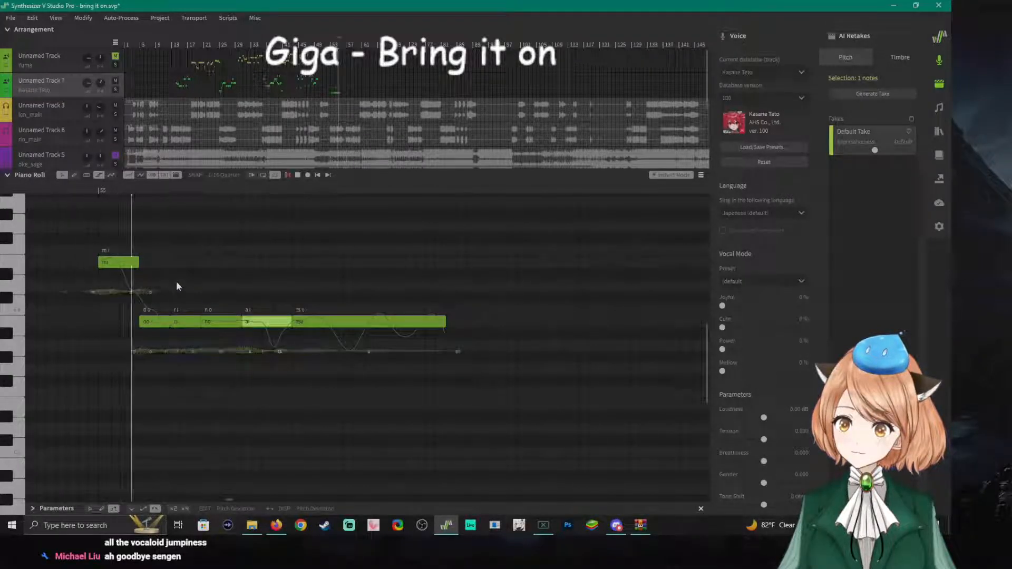
key(space)
double_click(251, 323)
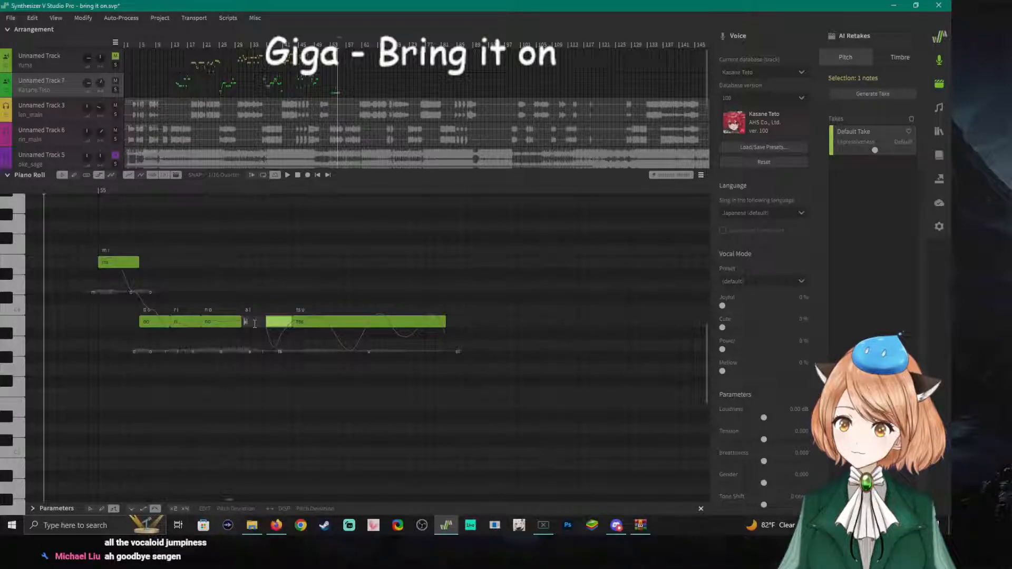
text(ai)
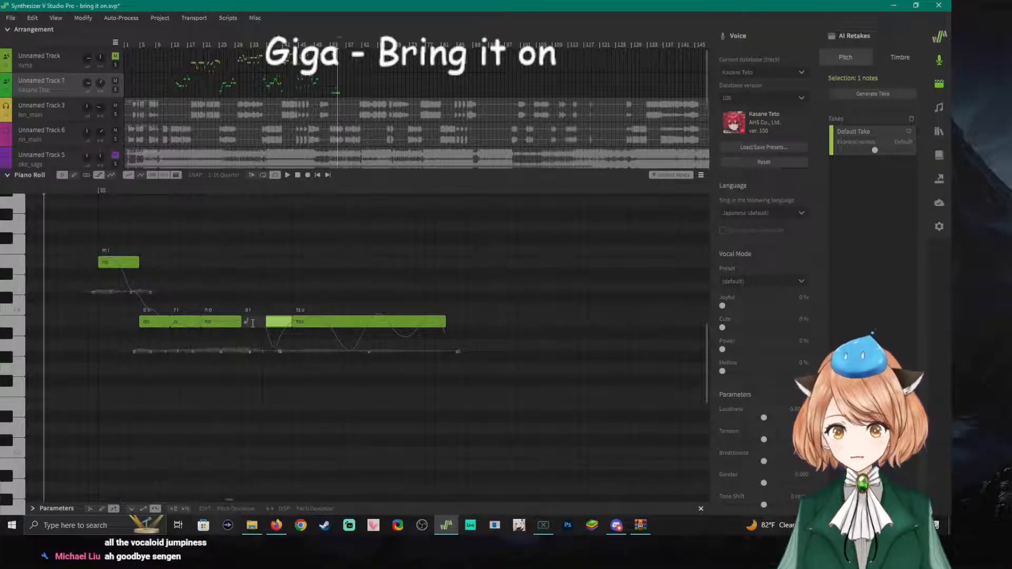
key(Return)
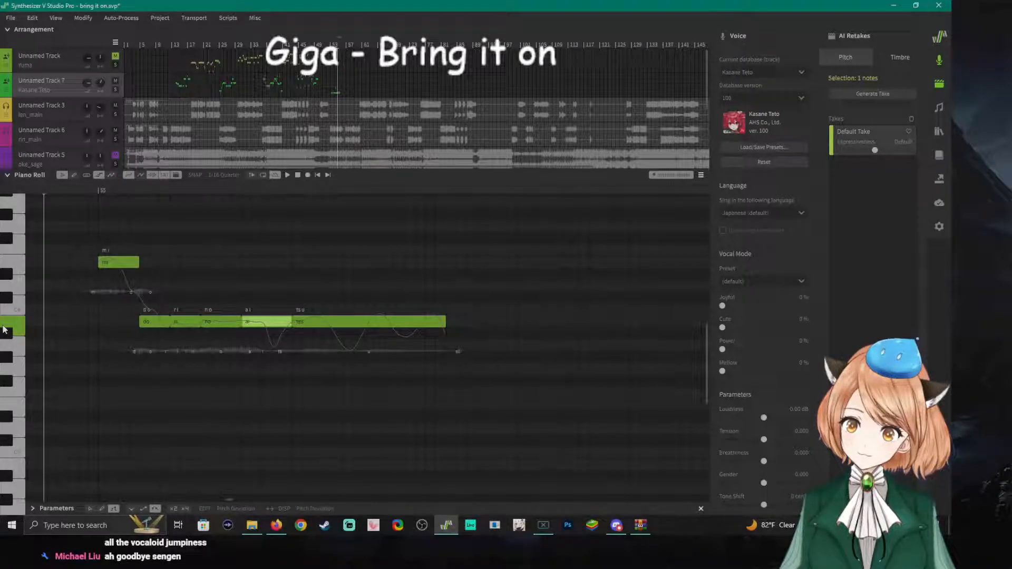
key(space)
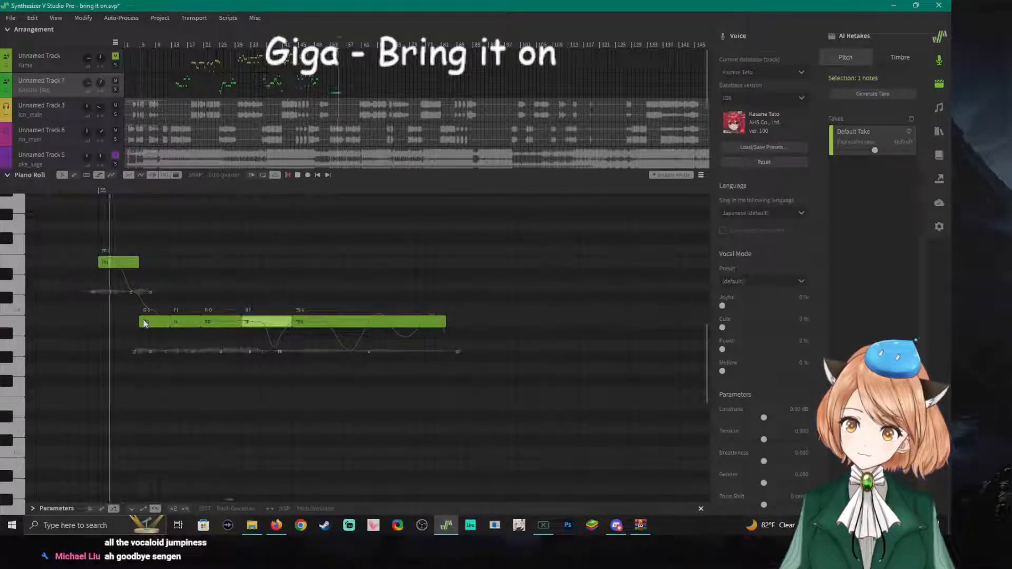
key(space)
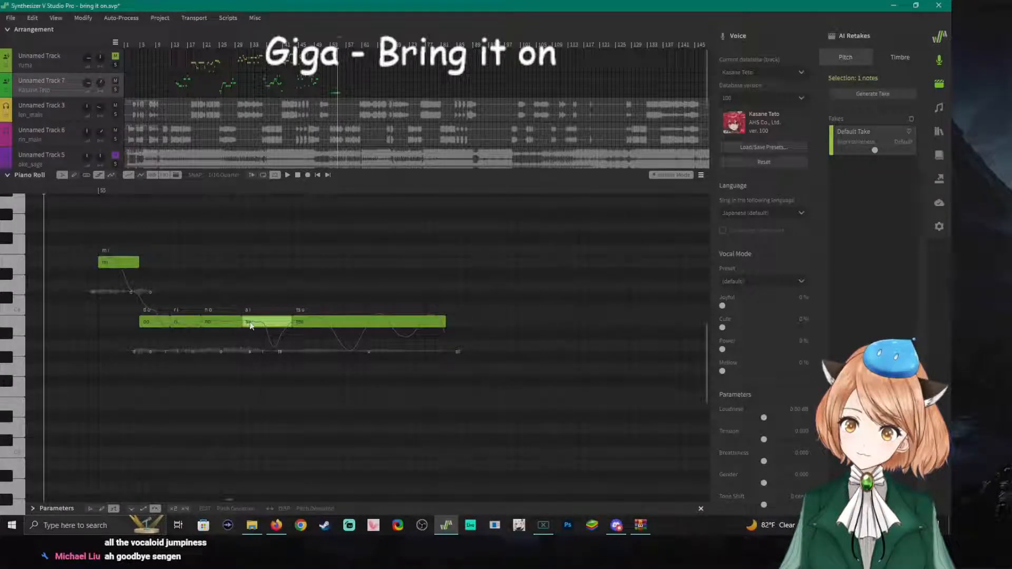
Move "tsu" and "ai" about 1/8 beat later, leaving a gap after "no", and replay the phrase.
drag(313, 325, 333, 324)
drag(264, 324, 283, 323)
key(space)
key(space)
double_click(280, 326)
click(298, 371)
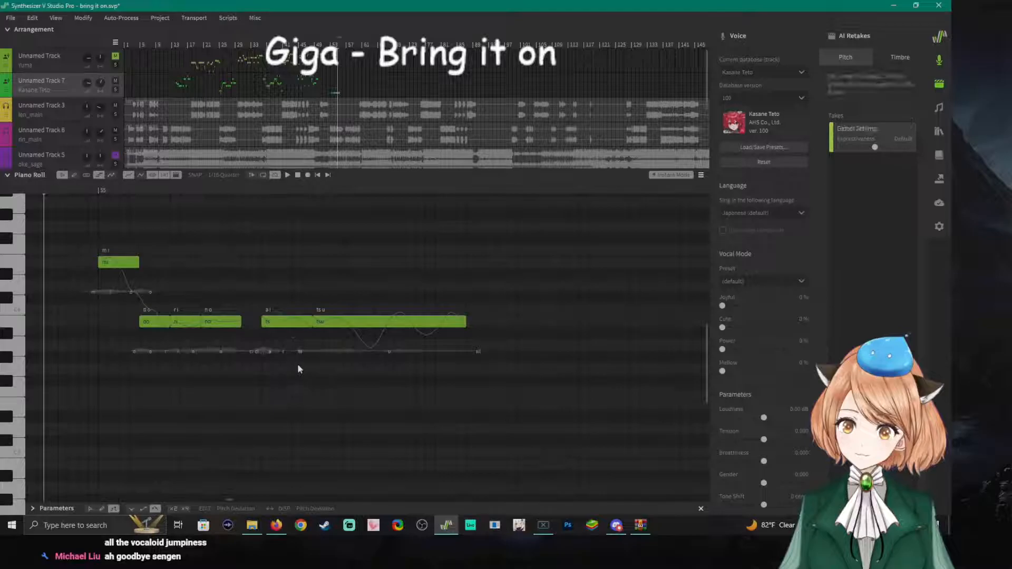
Move "tsu" away to leave about a 15/16-beat gap after "ai" and listen to the passage around "ai".
drag(341, 322, 393, 323)
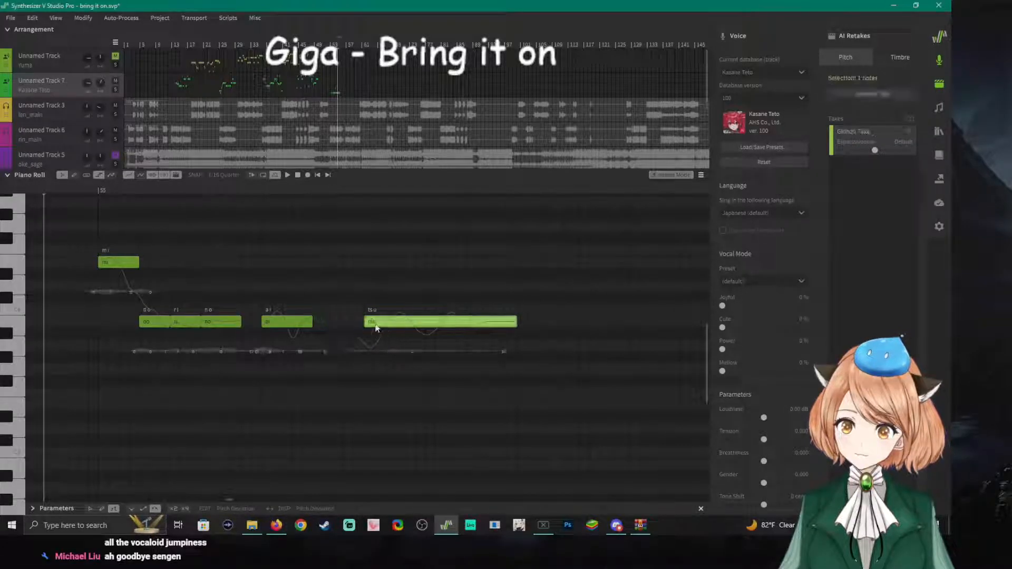
click(242, 187)
click(242, 188)
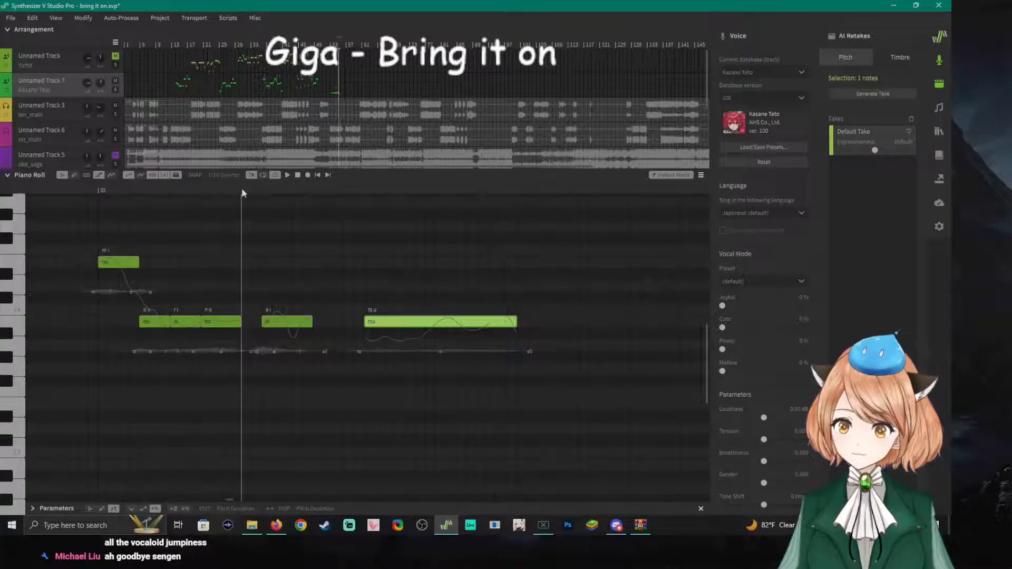
key(space)
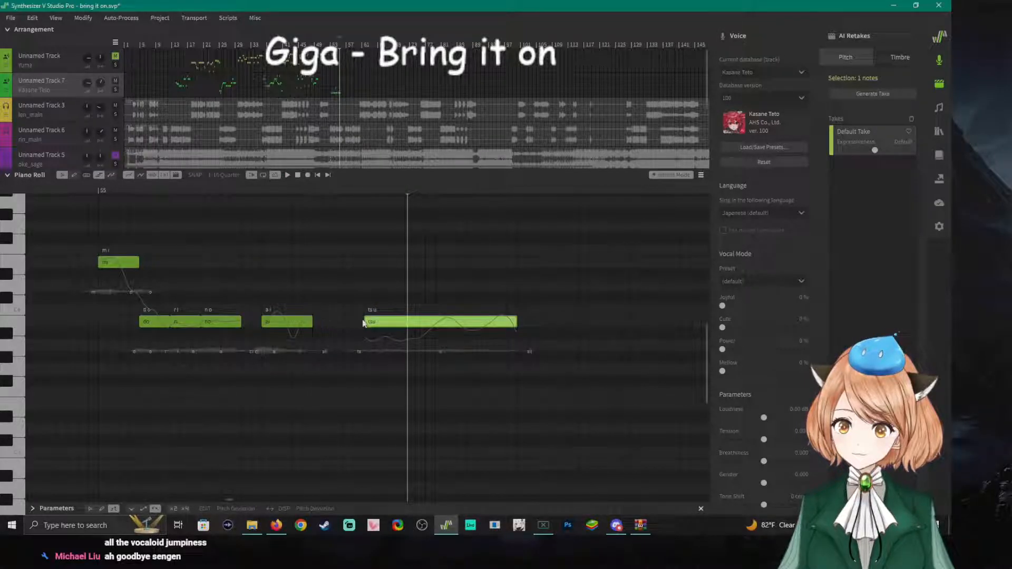
drag(402, 325, 504, 325)
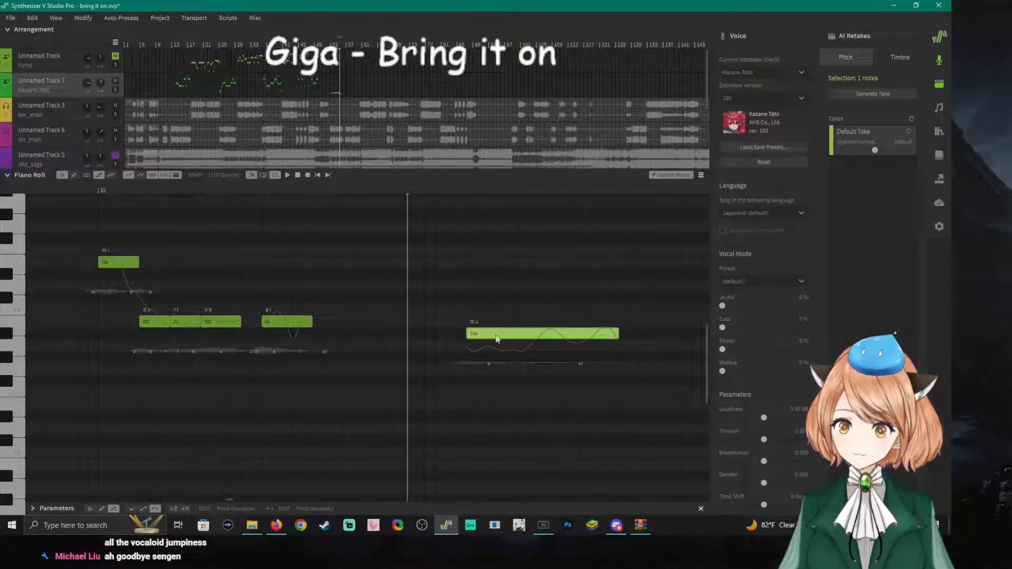
click(244, 188)
key(space)
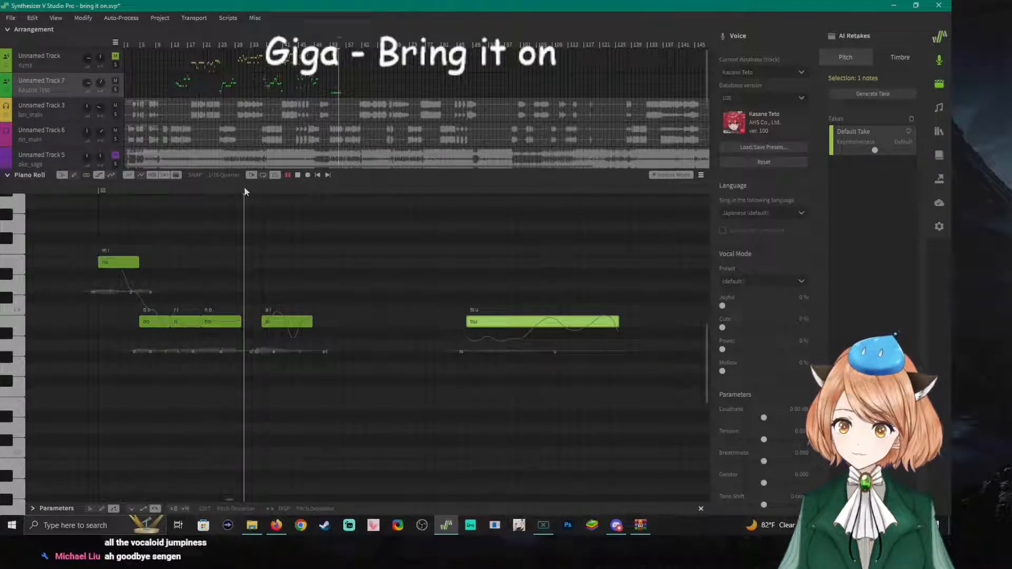
click(315, 188)
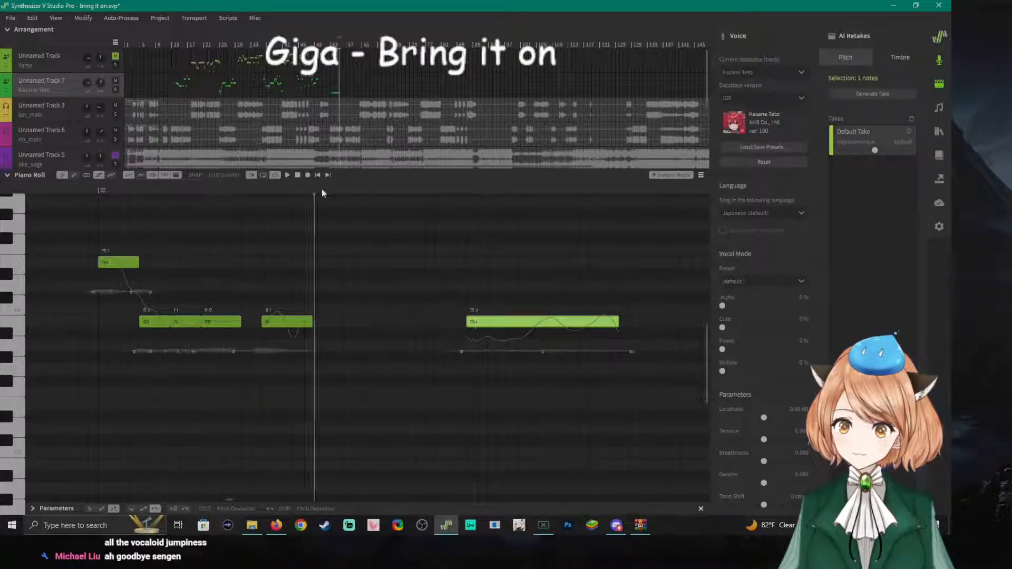
click(301, 193)
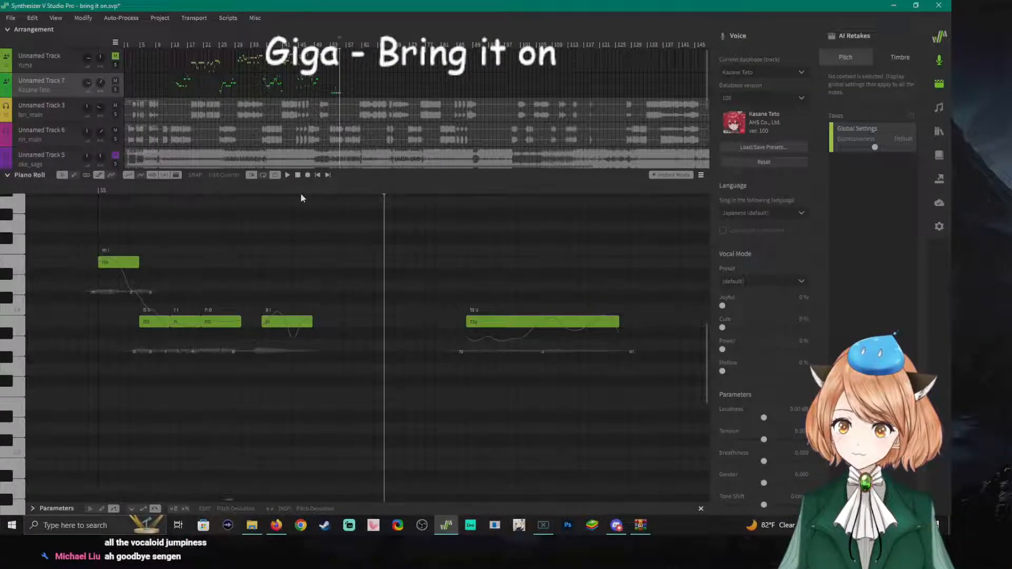
Shorten "ai" to about 1/4 beat, move it back against "no", and place "tsu" directly after it, shortened to about 1/4 beat.
drag(311, 324, 303, 323)
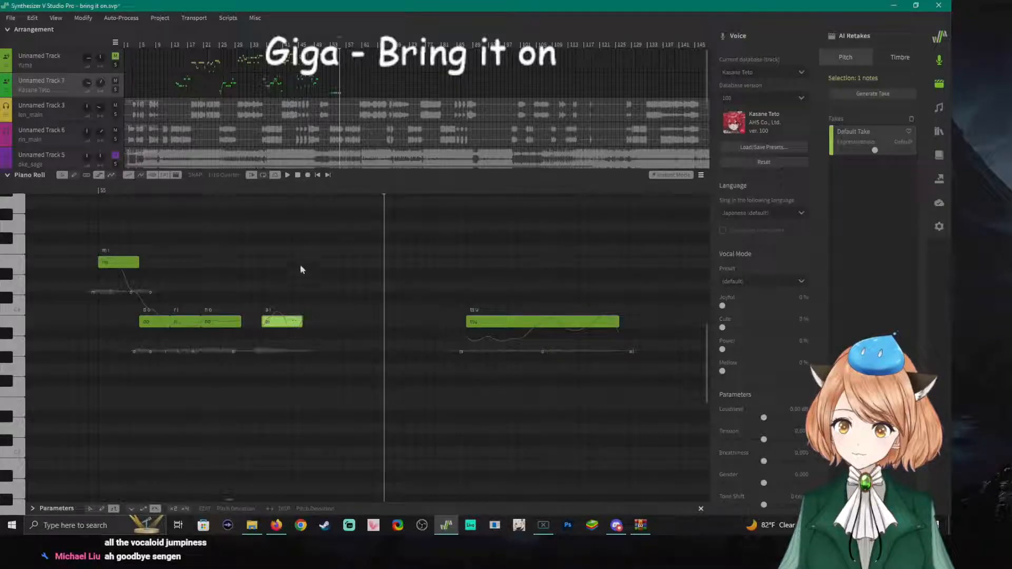
click(302, 188)
click(301, 190)
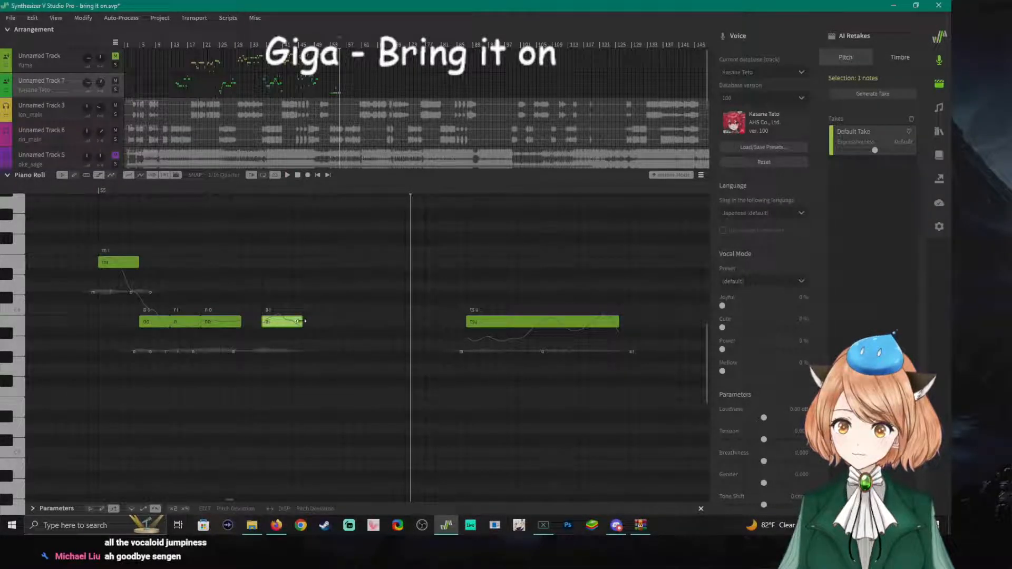
drag(291, 323, 269, 323)
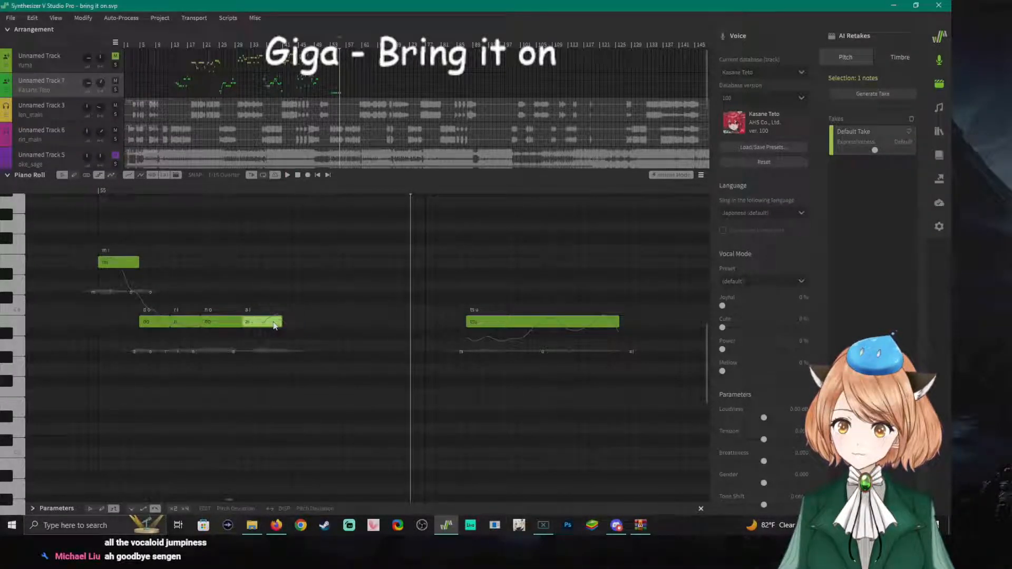
drag(494, 327, 311, 323)
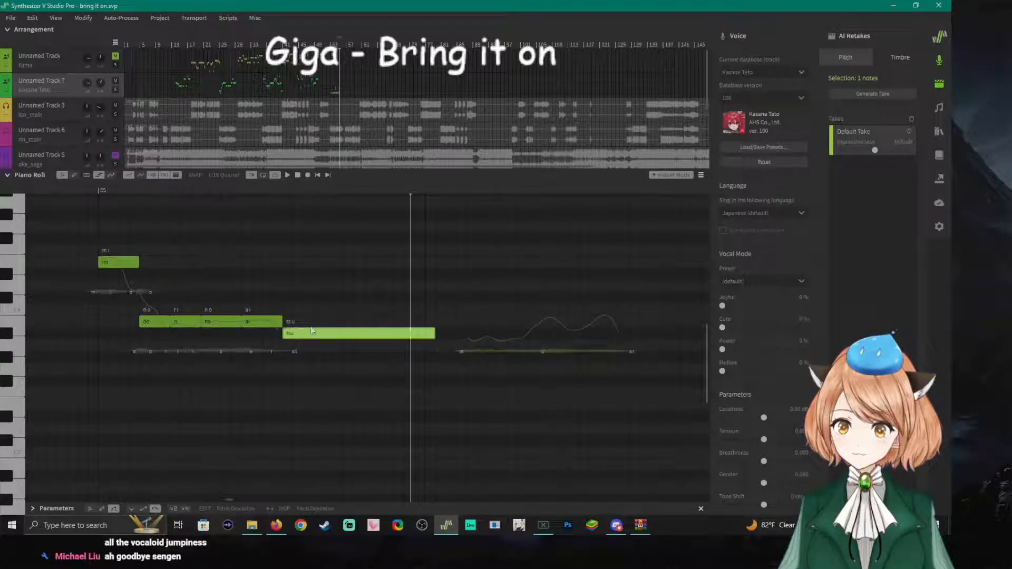
drag(432, 324, 318, 326)
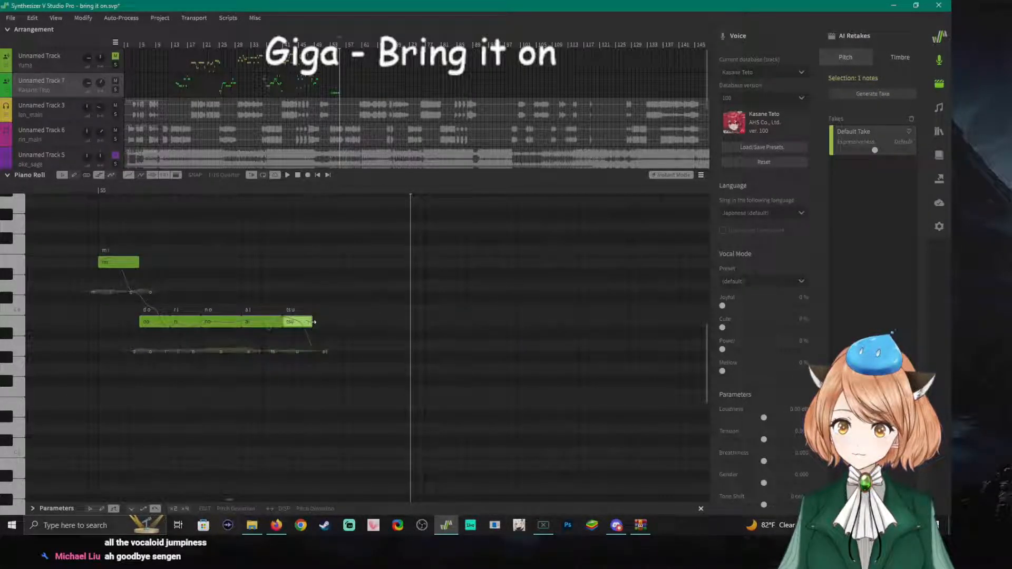
Add a one-beat B3 note directly after "tsu" with the lyric "ni" and replay the phrase from just before bar 55.
double_click(327, 325)
double_click(333, 323)
text(ni)
key(Return)
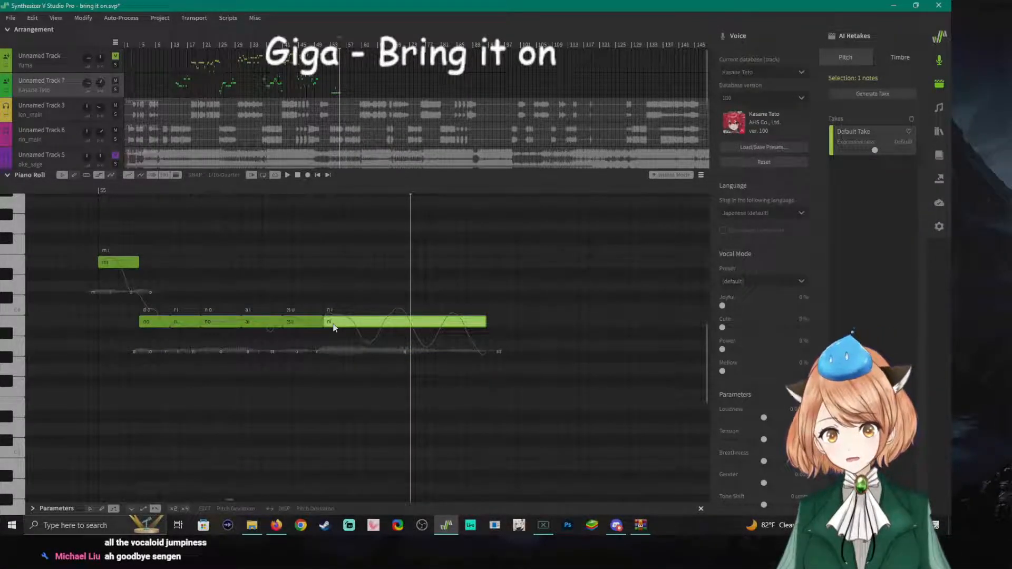
click(73, 189)
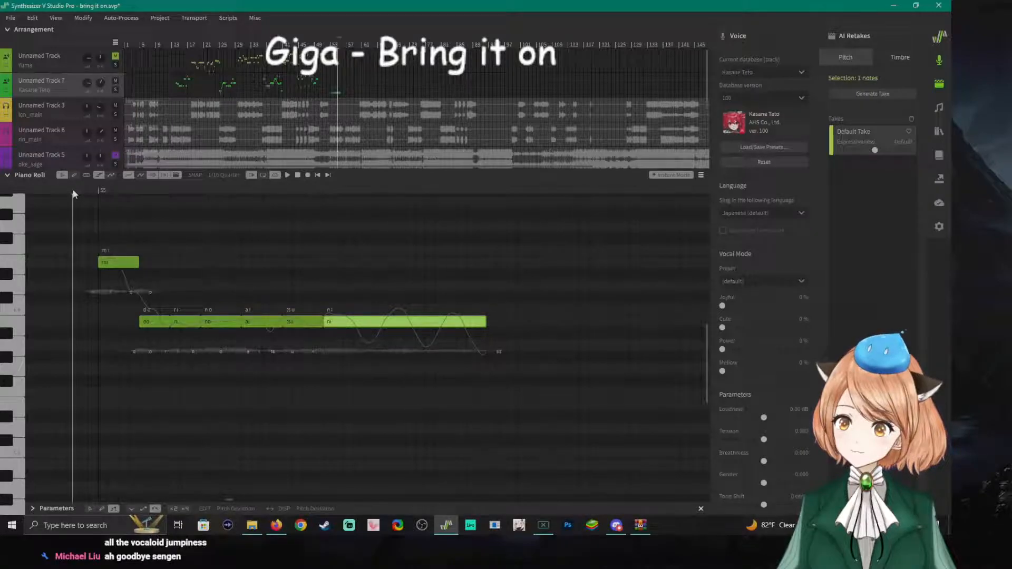
key(space)
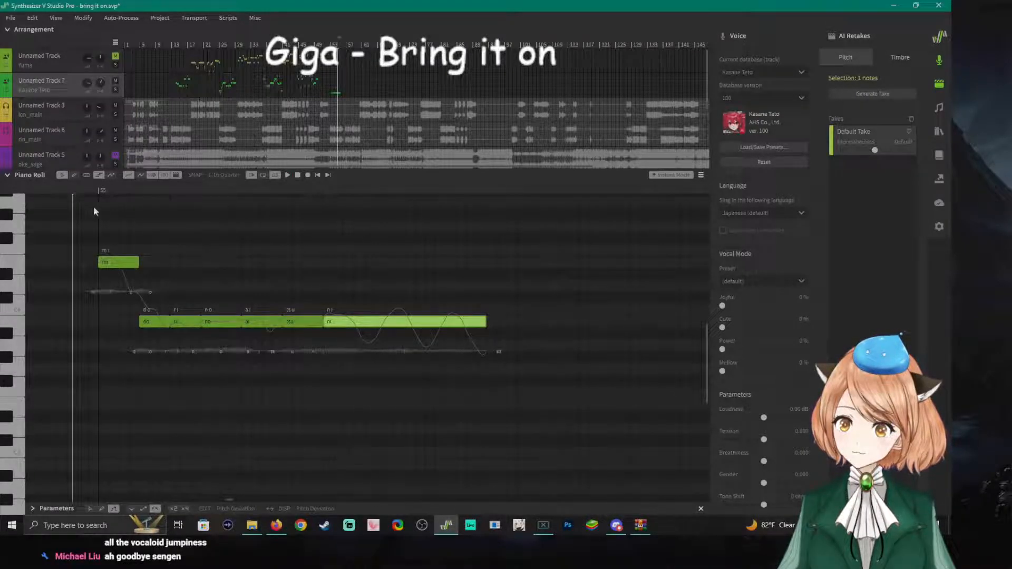
Change the lyric "no" before "ai" to "no cl", start "ai" about 1/16 beat later, and replay the phrase.
double_click(225, 321)
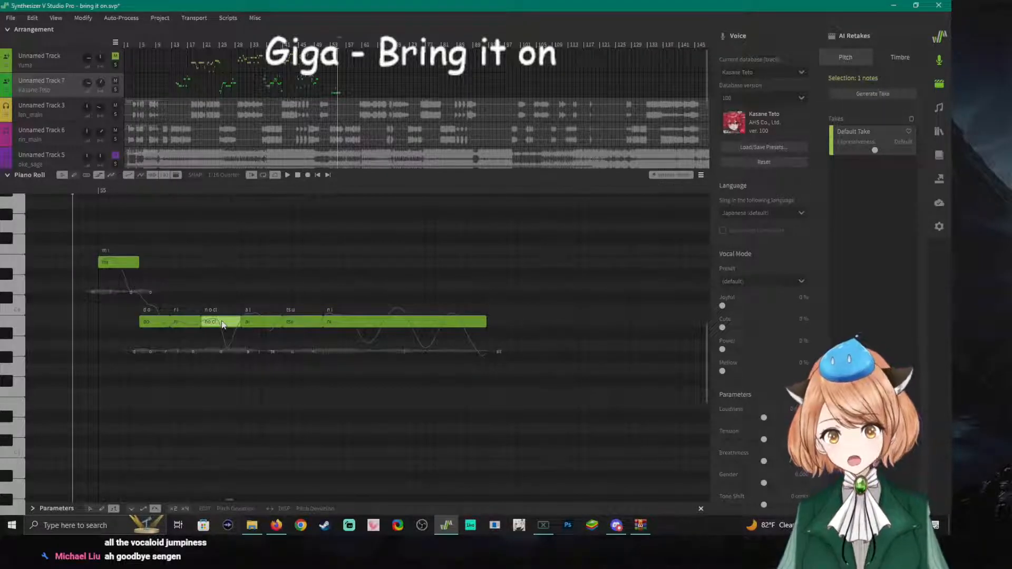
key(space)
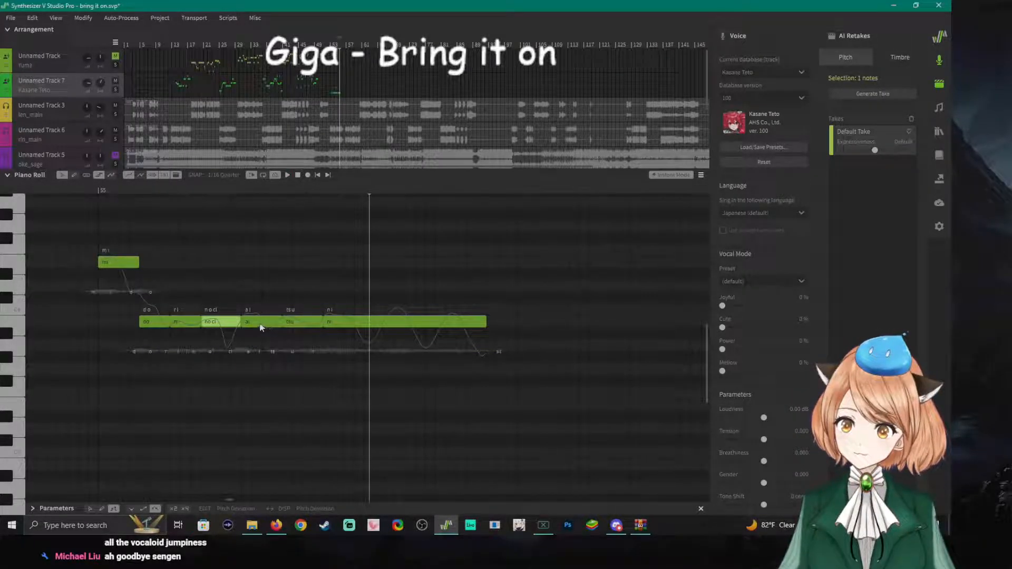
drag(241, 322, 251, 321)
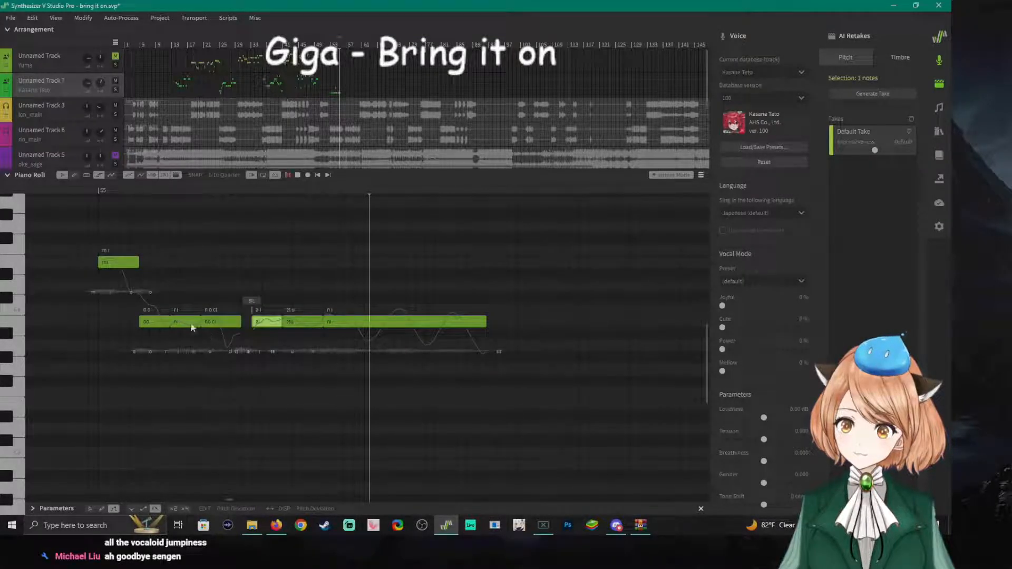
key(space)
click(72, 190)
key(space)
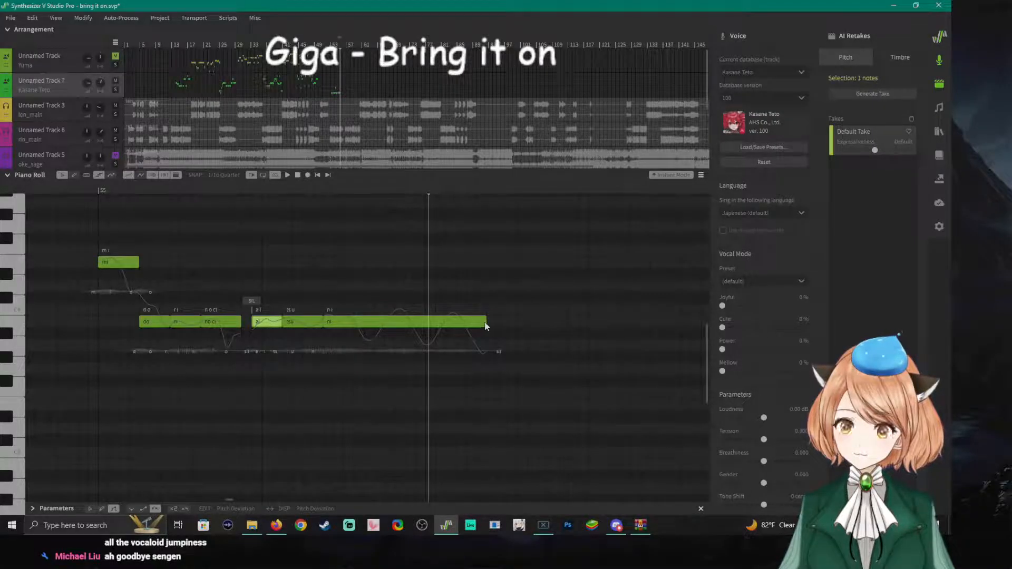
Shorten "ni" to about 1/4 beat and replay the phrase from just before bar 55.
drag(486, 321, 364, 320)
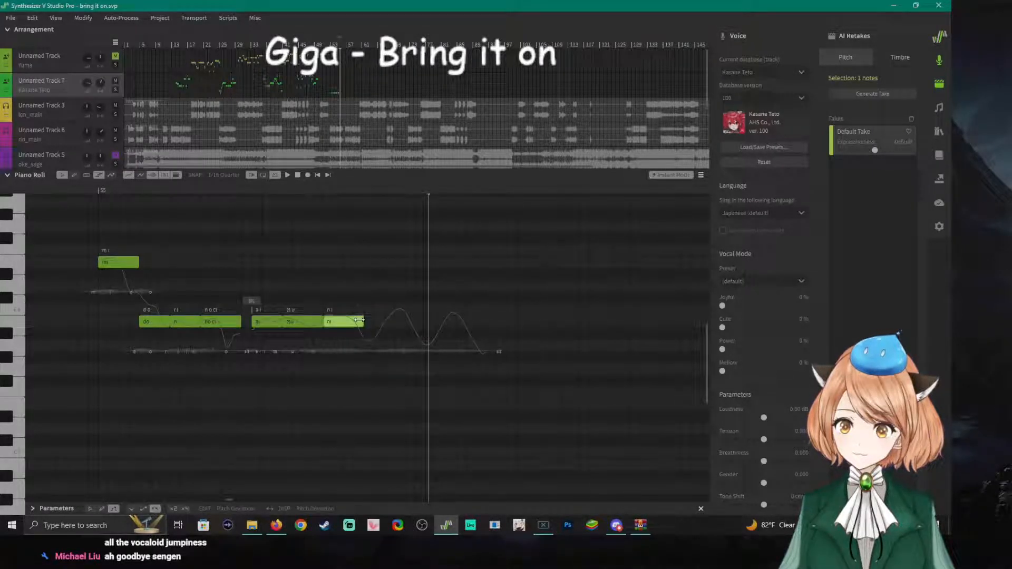
click(66, 188)
key(space)
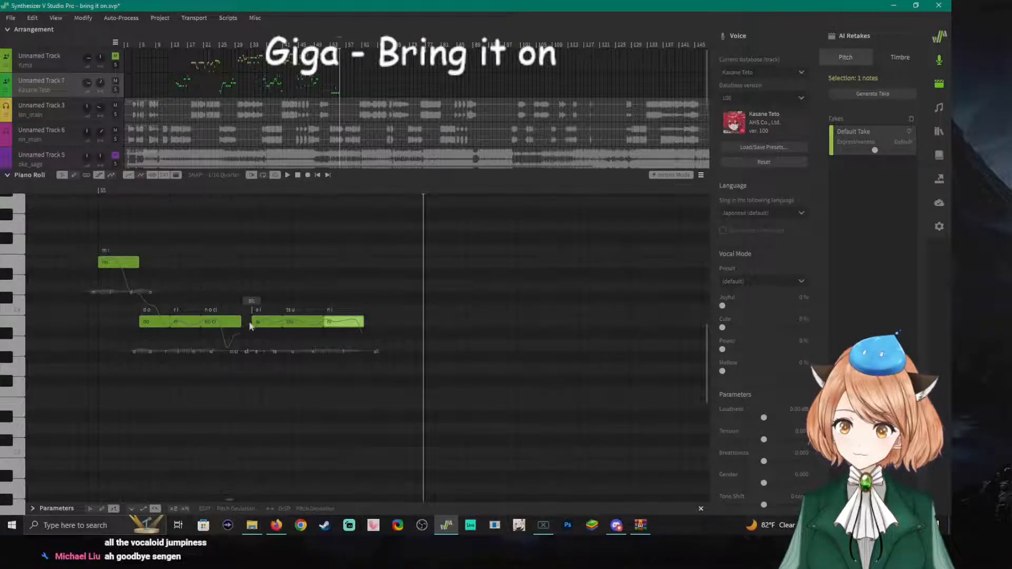
Trim the start of "ai" by another 1/16 beat and listen repeatedly from just before it.
mouse_move(337, 324)
mouse_down()
mouse_move(350, 325)
mouse_move(333, 325)
mouse_up()
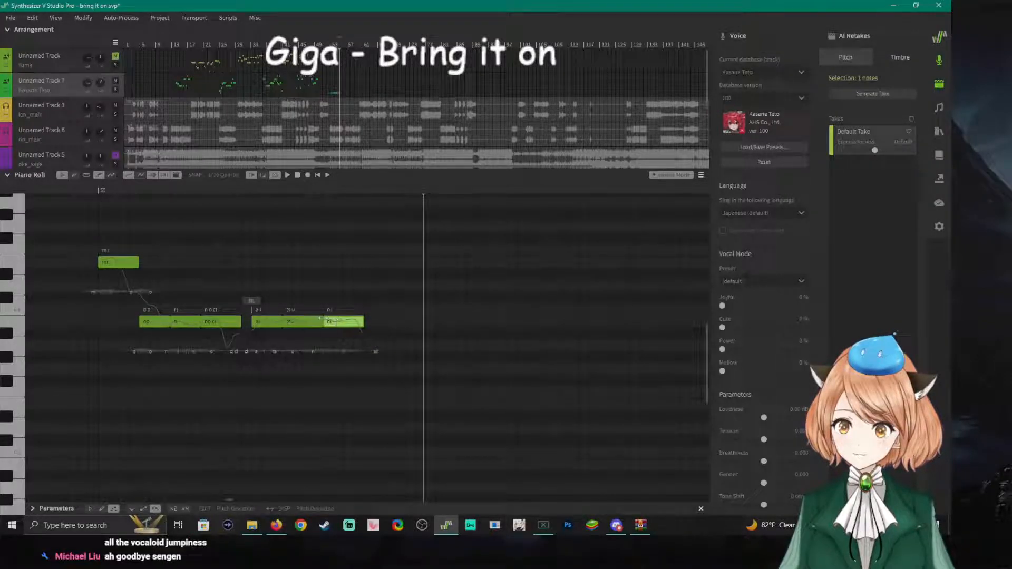
drag(253, 323, 259, 323)
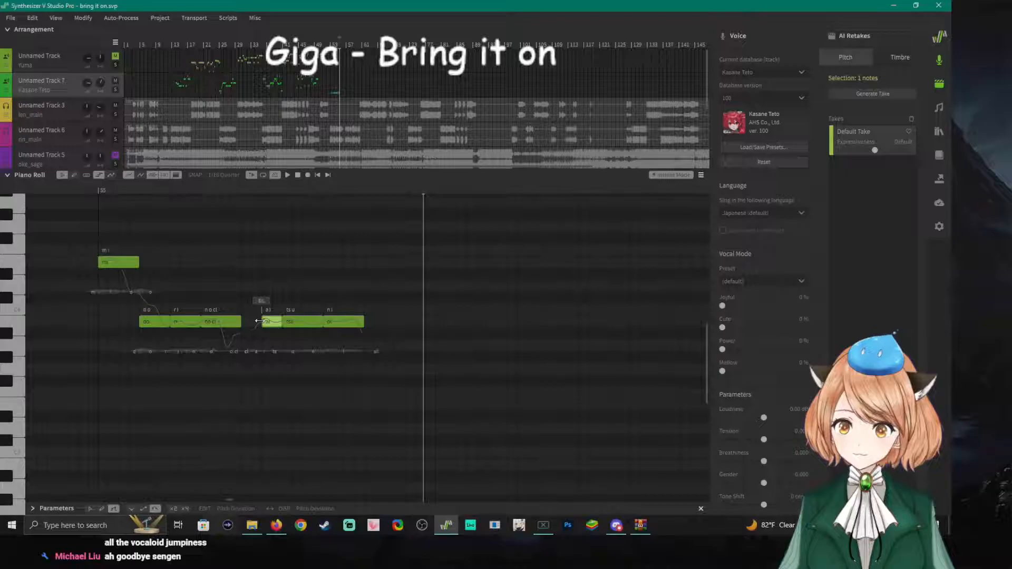
click(231, 189)
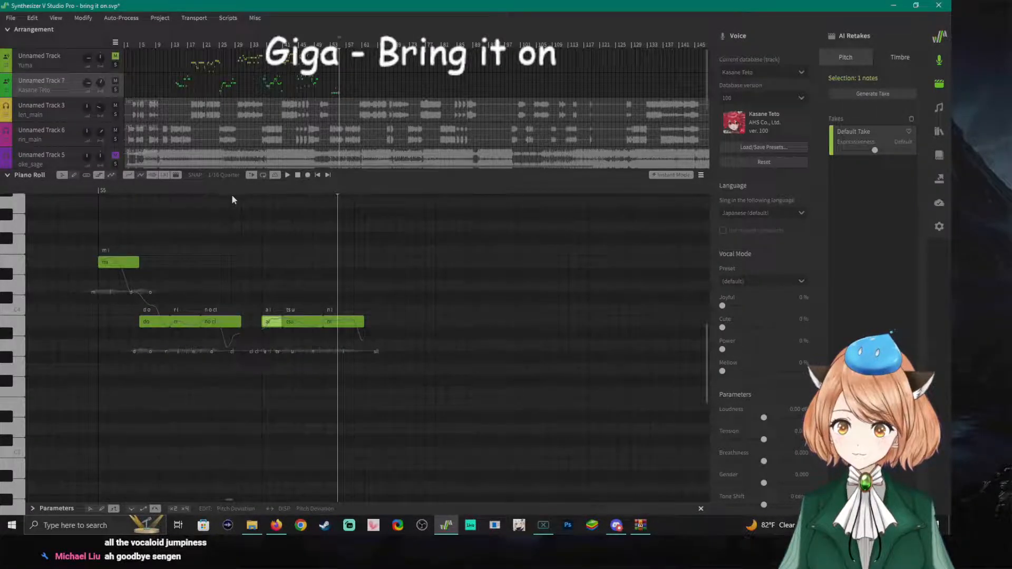
click(236, 189)
key(space)
key(space)
click(221, 191)
key(space)
key(space)
Extend the start of "ai" back to about 5/16 beat long, shorten "no cl" to about 3/16 beat against it, and replay the phrase.
drag(240, 321, 282, 321)
click(77, 187)
key(space)
key(space)
ctrl+scroll(274, 363, up, 2)
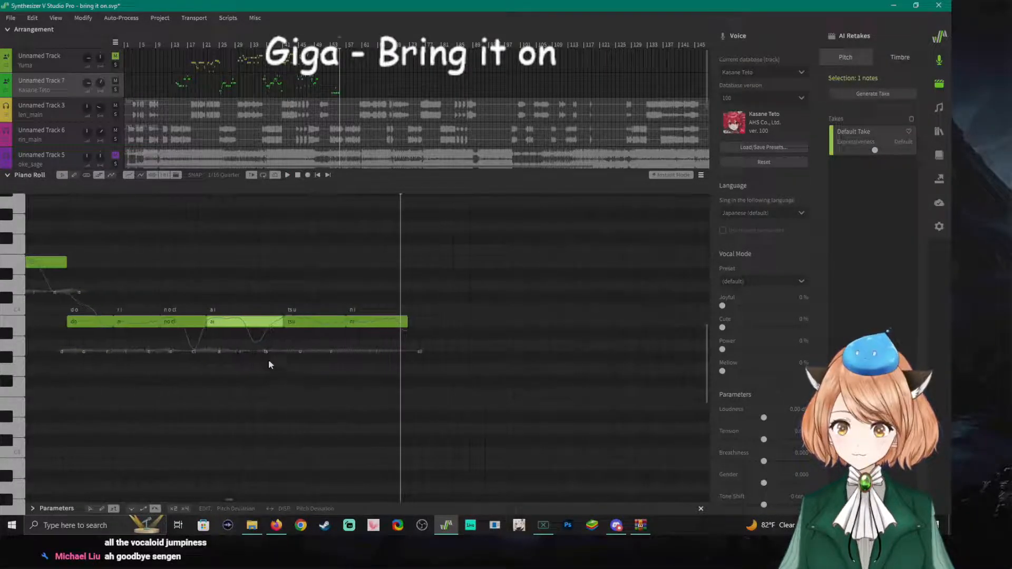
click(147, 192)
key(space)
click(146, 185)
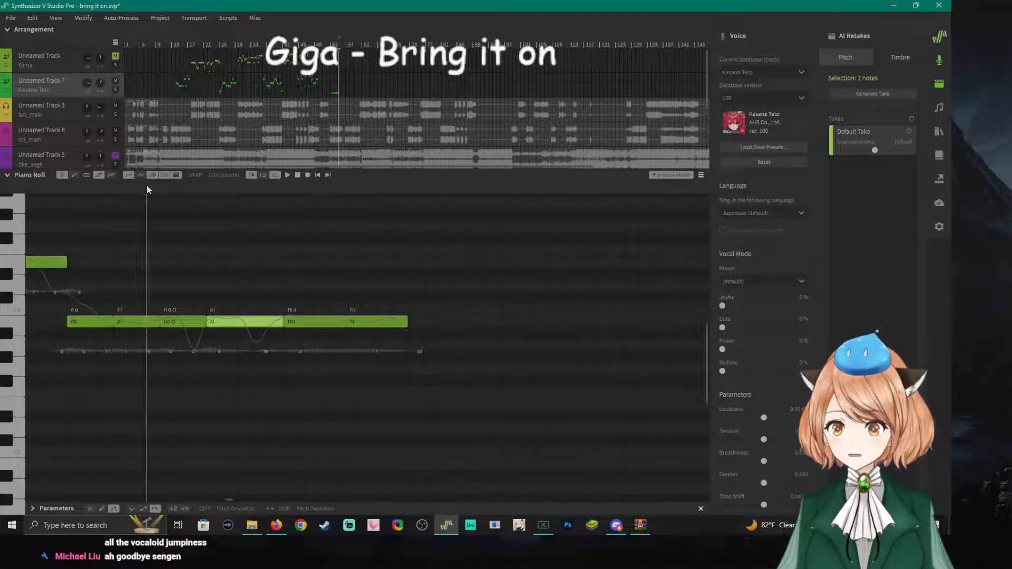
click(163, 188)
key(space)
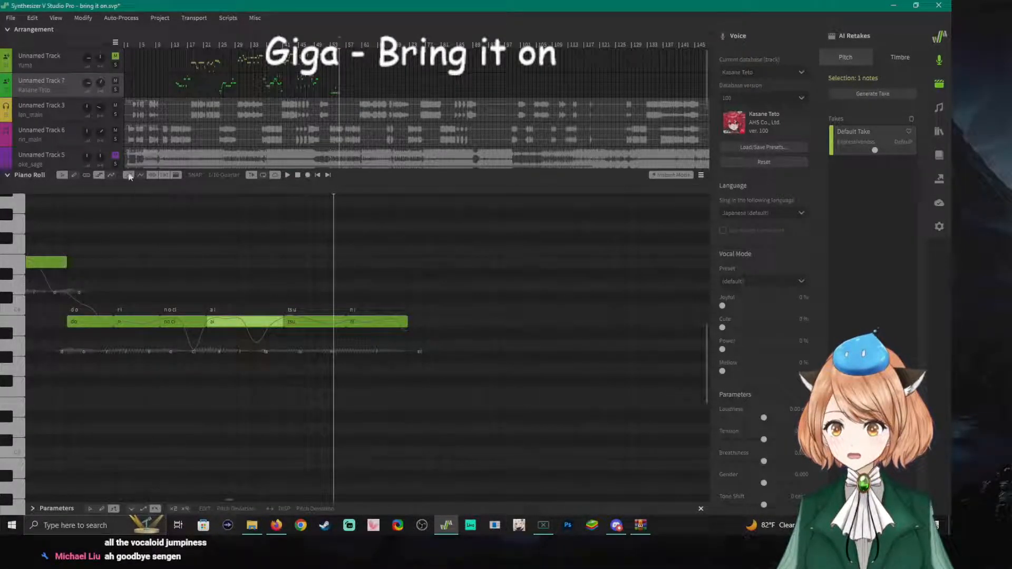
Mute the Kasane Teto track and listen to the reference vocal from the starts of "do", "ri" and "no cl".
click(115, 80)
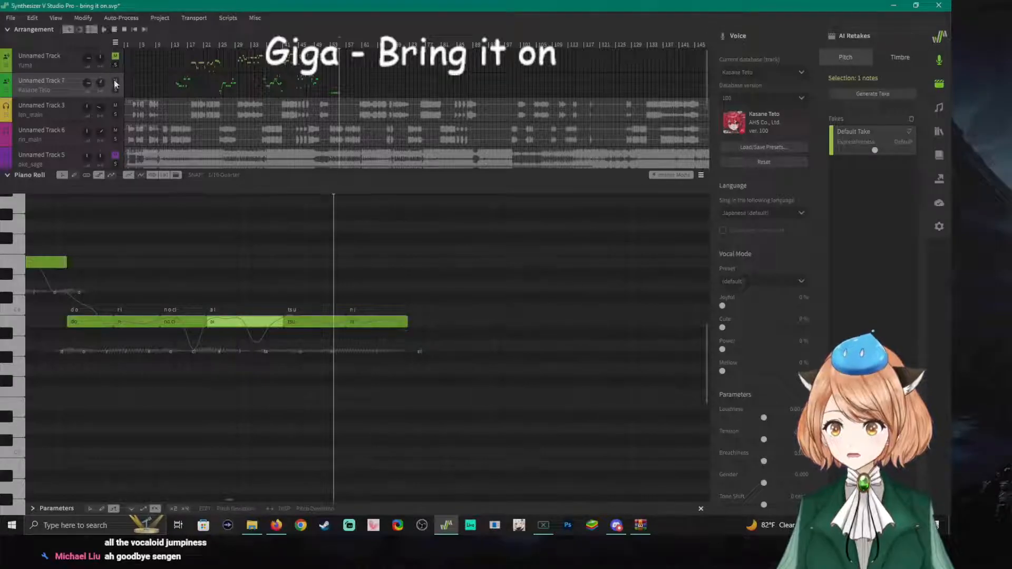
click(61, 190)
key(space)
click(66, 190)
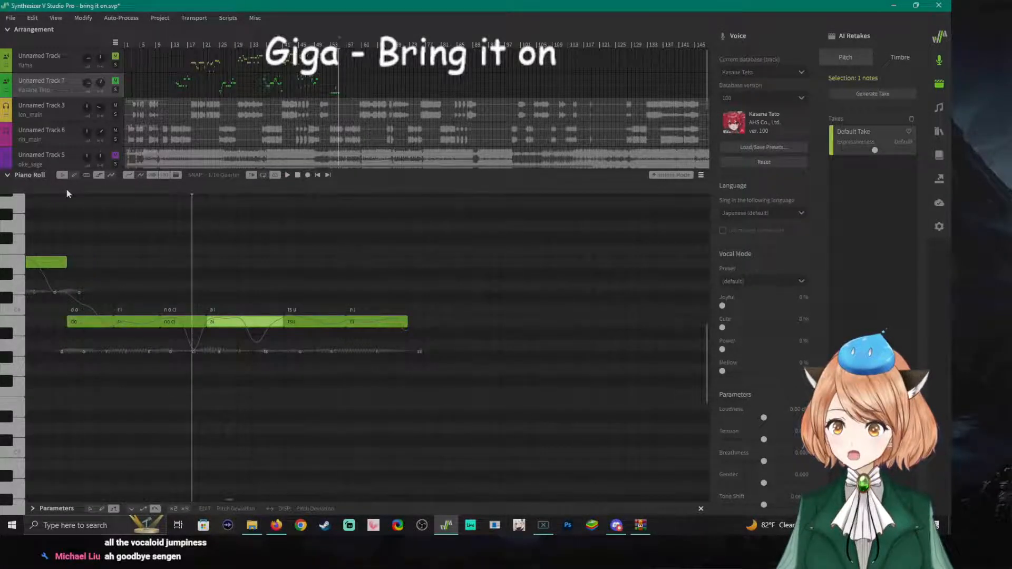
key(space)
click(113, 193)
key(space)
click(159, 191)
key(space)
key(space)
click(106, 190)
click(117, 191)
key(space)
key(space)
click(159, 193)
key(space)
key(space)
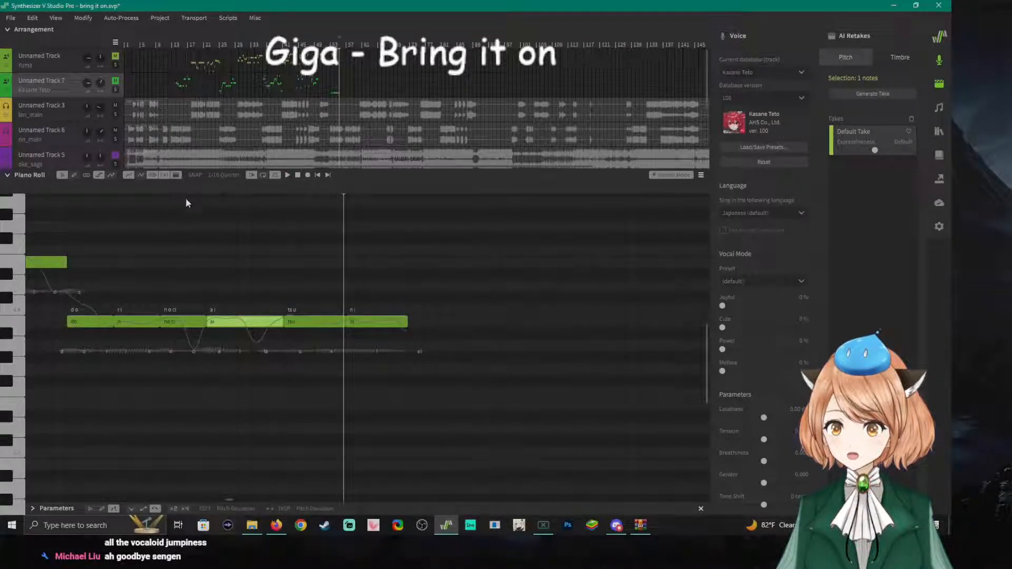
Listen repeatedly to the reference vocal from around the transition between "no cl" and "ai" to check the timing.
click(197, 192)
key(space)
key(space)
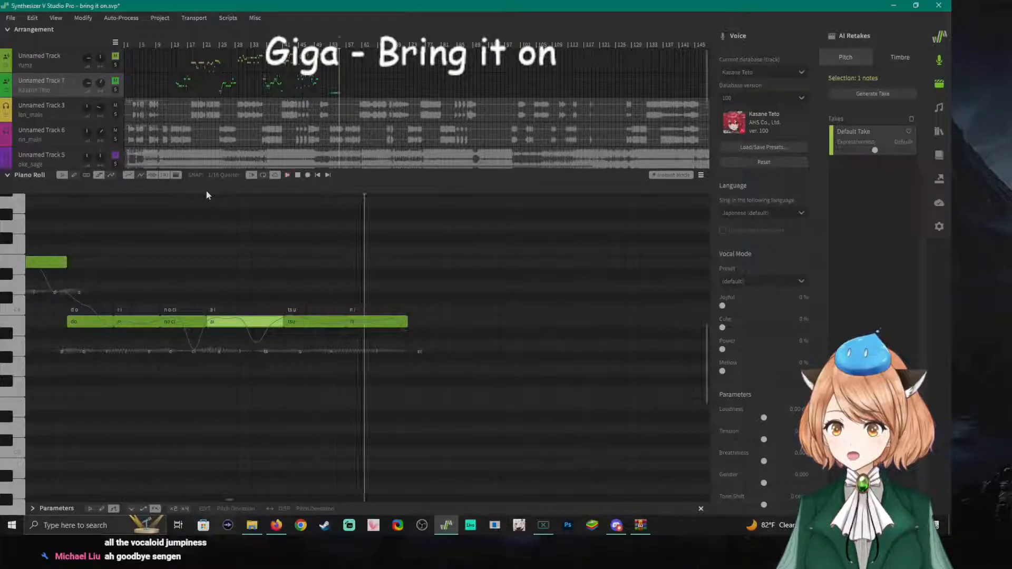
click(191, 188)
key(space)
key(space)
click(192, 189)
key(space)
key(space)
click(205, 183)
key(space)
key(space)
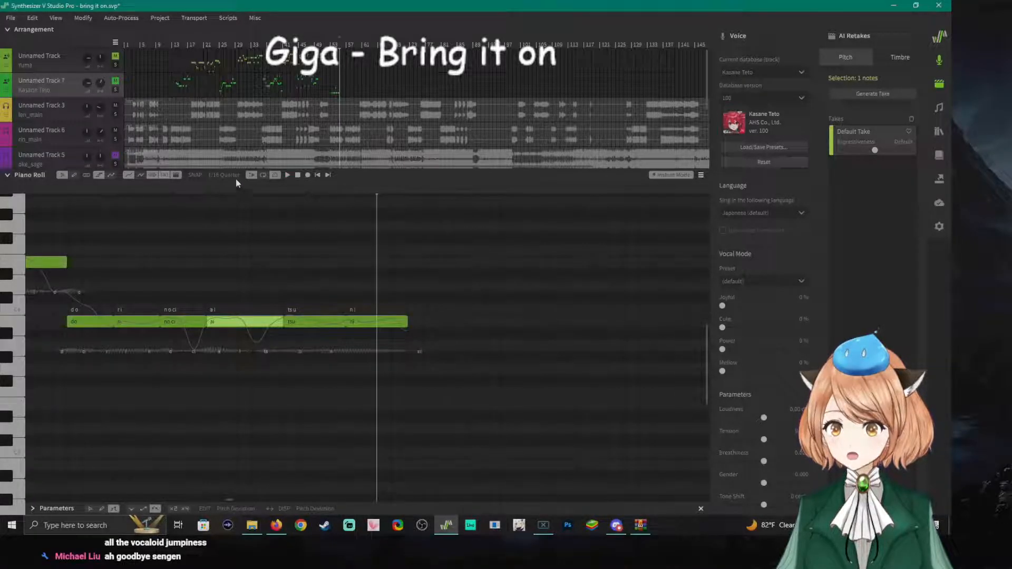
Listen to the reference vocal from the middle of "ai" and from several points within "tsu" to check their syllable timing.
click(249, 187)
key(space)
key(space)
click(251, 188)
key(space)
click(284, 189)
key(space)
key(space)
click(314, 193)
key(space)
key(space)
key(space)
click(298, 191)
click(328, 196)
key(space)
key(space)
click(331, 195)
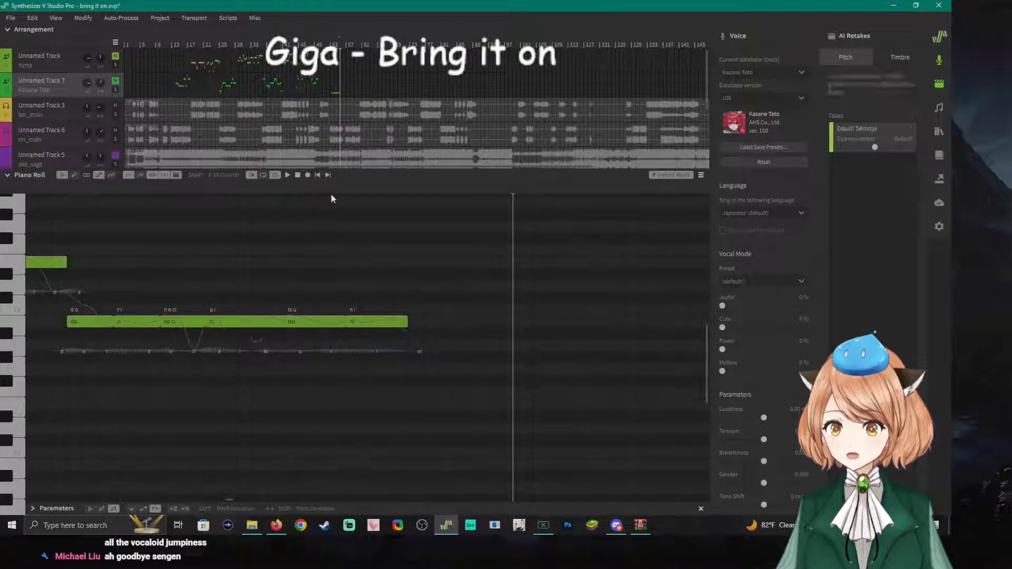
click(316, 192)
key(space)
key(space)
click(318, 193)
key(space)
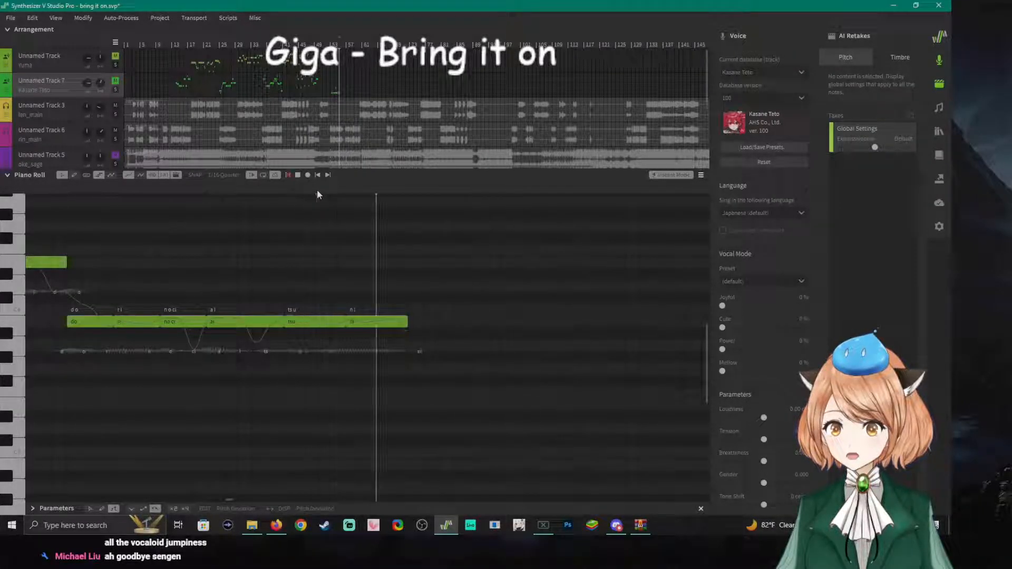
Move "ni" about 6/16 beat later and "tsu" about 3/16 beat later, then lengthen "ai" to meet "tsu".
click(317, 194)
click(335, 192)
click(333, 192)
key(space)
key(space)
click(333, 192)
drag(387, 324, 479, 324)
drag(343, 323, 388, 323)
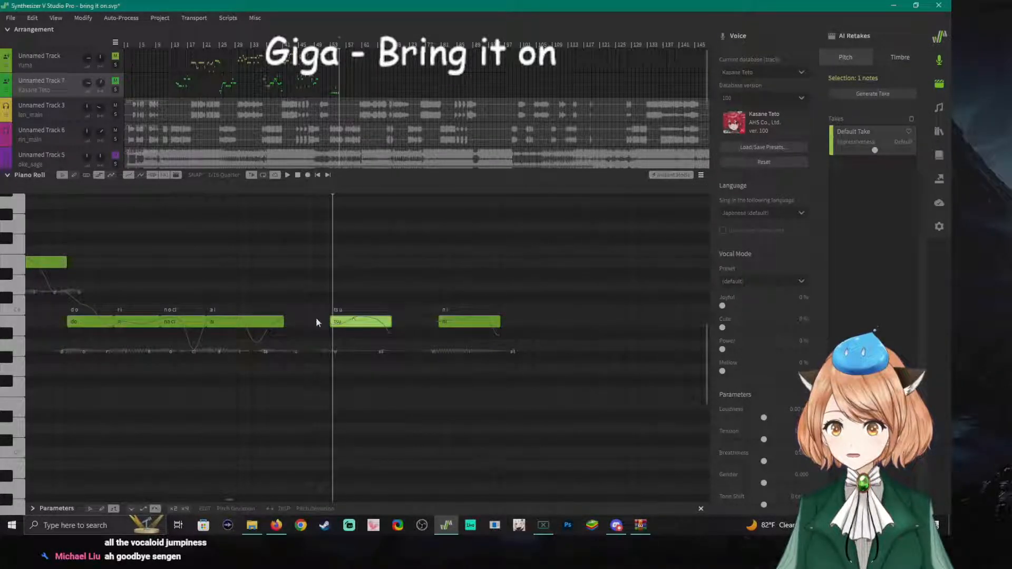
drag(283, 322, 325, 322)
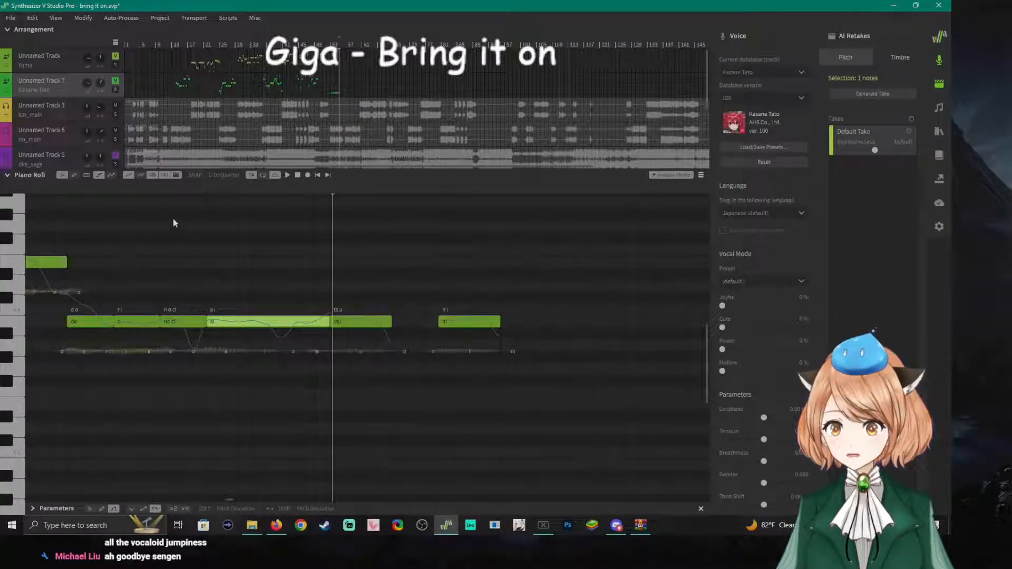
Listen from the start of "ai" and from points shortly after it to locate where the syllable begins.
click(206, 192)
key(space)
key(space)
key(space)
key(space)
click(227, 189)
key(space)
key(space)
click(232, 192)
key(space)
key(space)
Listen from about 3/16 beat into "ai" and shift the boundary between "no cl" and "ai" to that point.
click(255, 195)
click(254, 192)
key(space)
key(space)
drag(207, 334, 252, 333)
Replay the phrase from the starts of "do", "ri" and "no cl" to check the syllable timing.
click(68, 205)
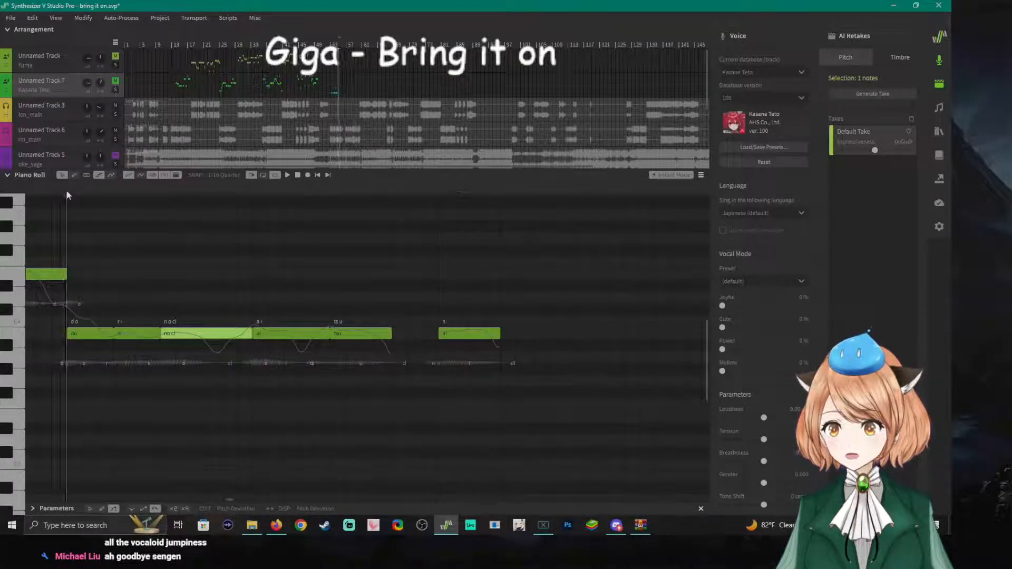
key(space)
key(space)
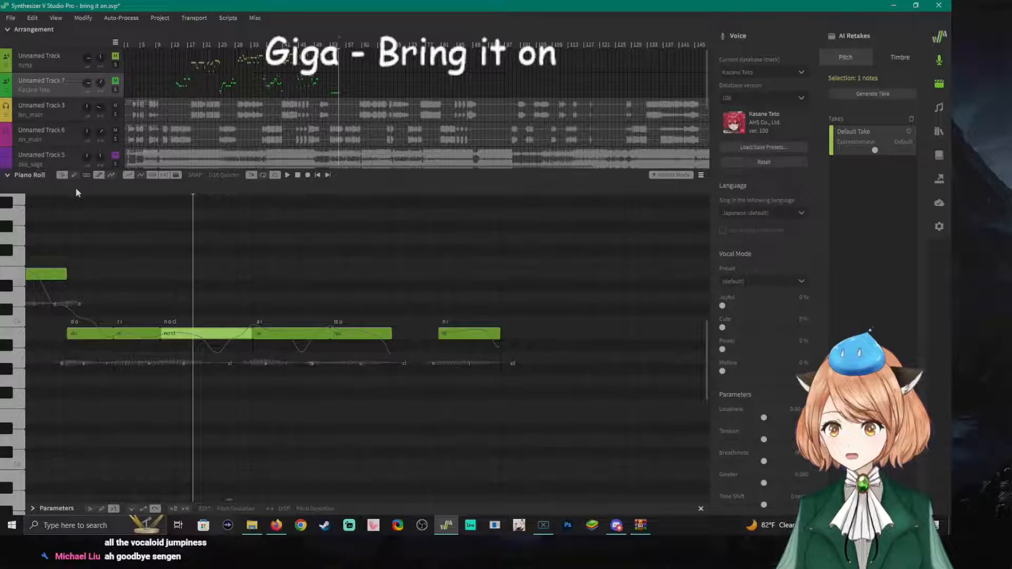
click(111, 188)
key(space)
key(space)
click(160, 188)
key(space)
key(space)
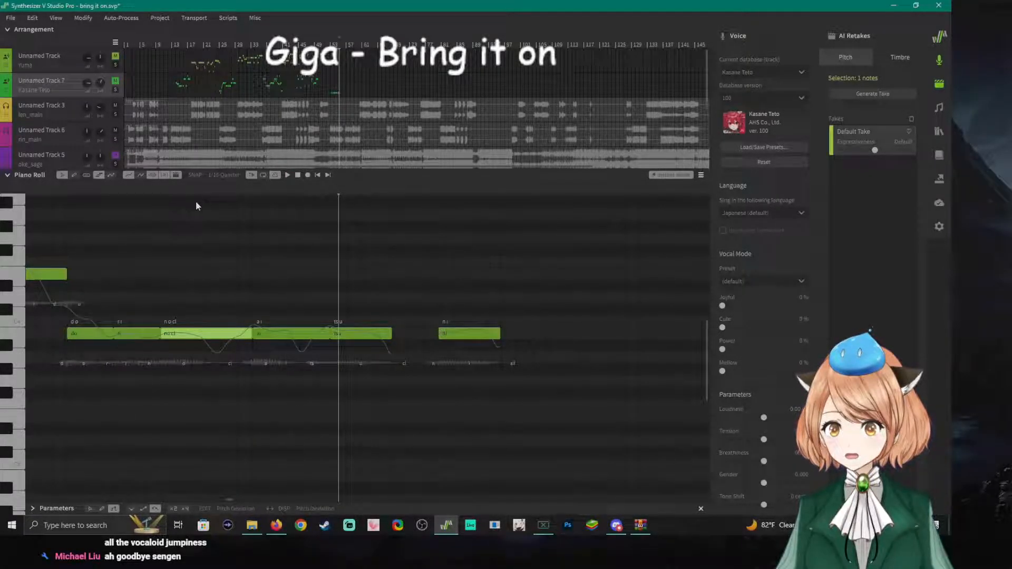
Move "ni" earlier so it directly follows "tsu", and replay the phrase from "mi".
click(393, 189)
key(space)
key(space)
drag(457, 338, 412, 338)
click(503, 193)
key(space)
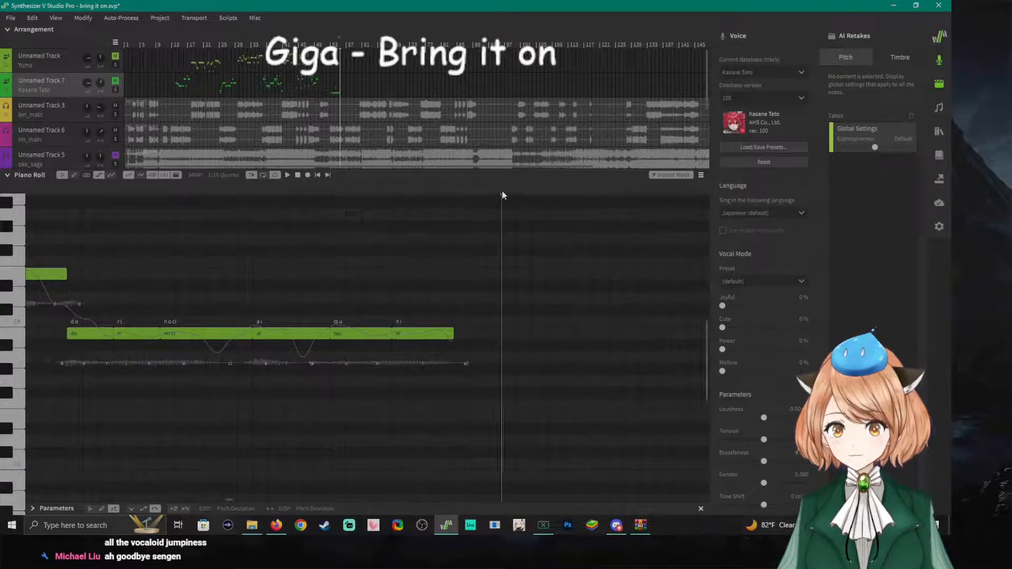
key(space)
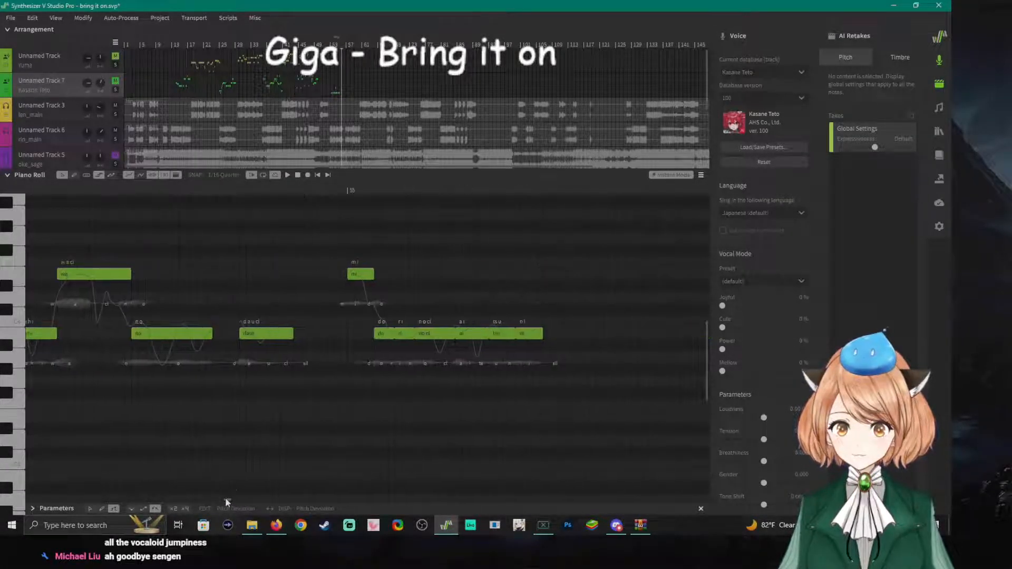
click(348, 188)
key(space)
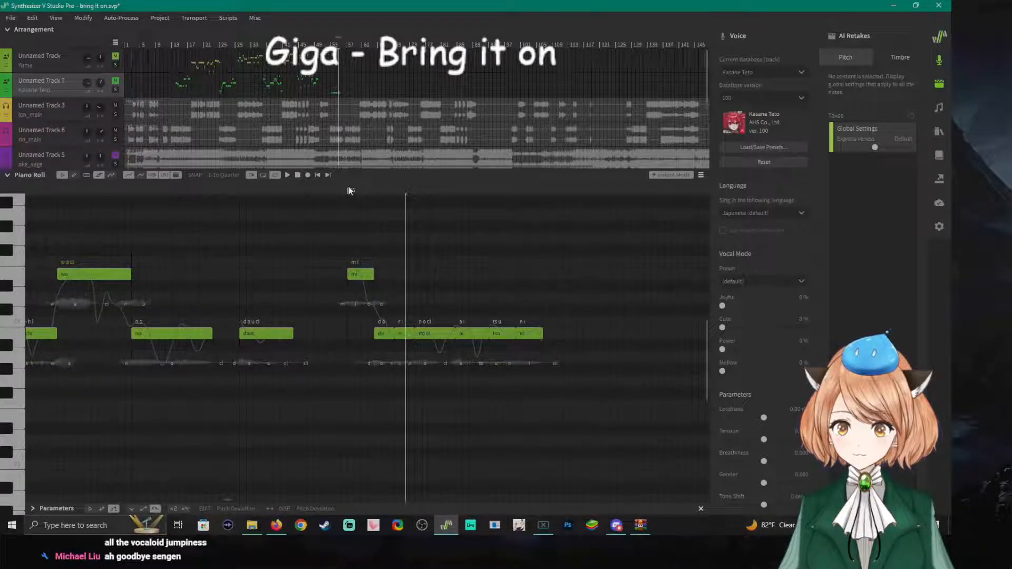
key(space)
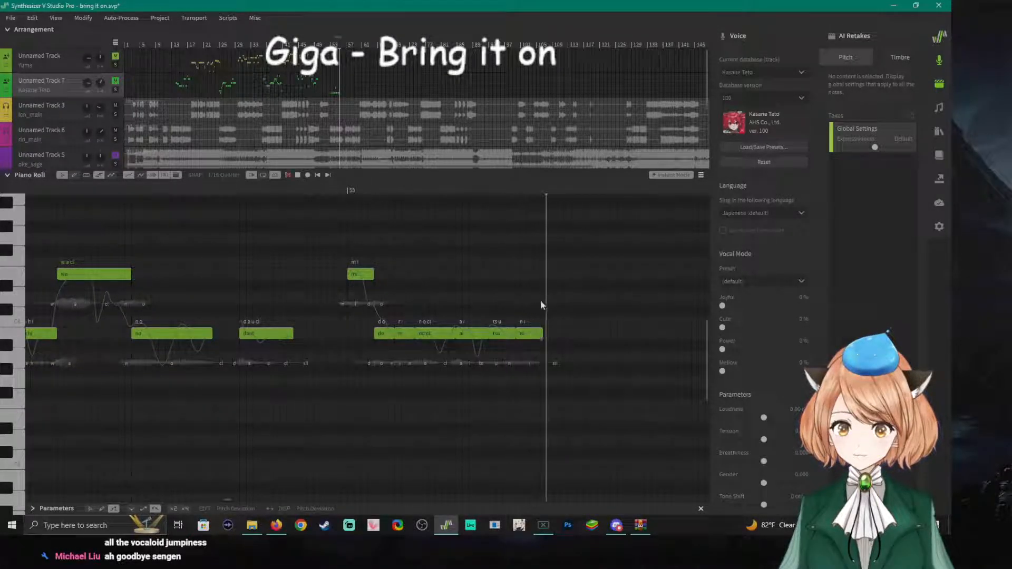
Listen past "ni" and add a note about 5/16 beat long on the same pitch, about 3/16 beat after it, with the lyric "bakka".
click(560, 188)
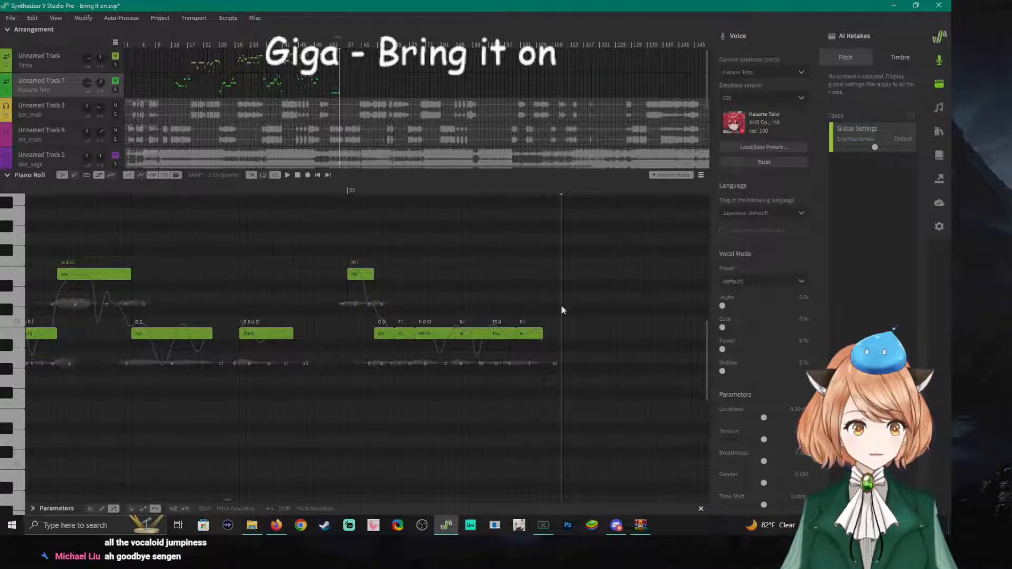
key(space)
key(space)
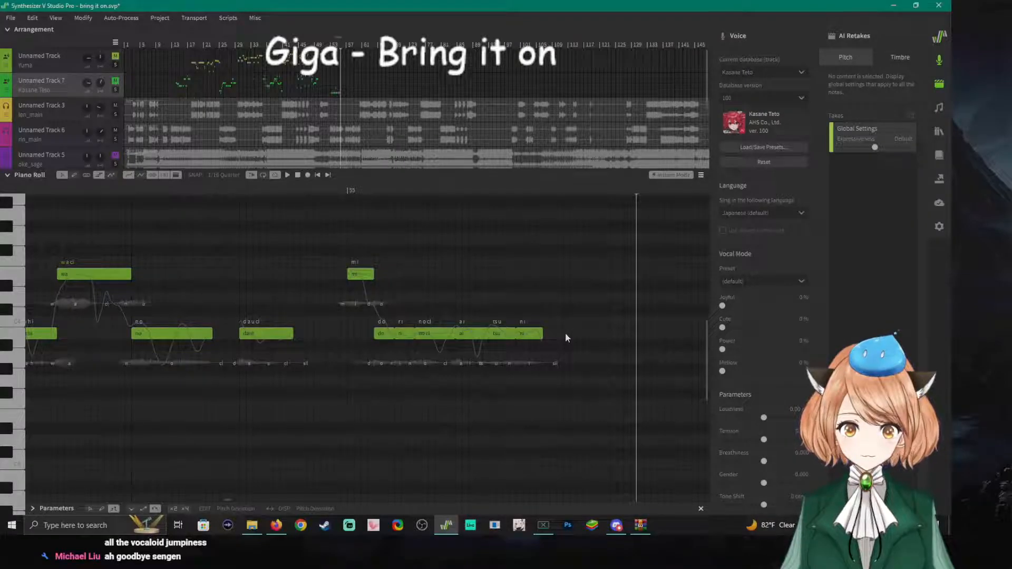
click(565, 333)
scroll(574, 348, up, 2)
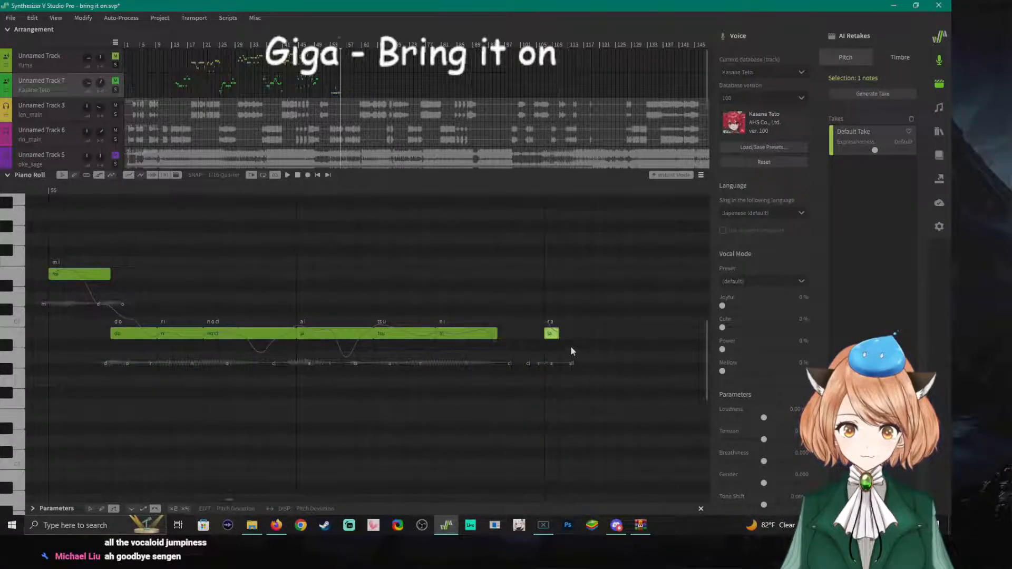
drag(559, 333, 621, 334)
double_click(580, 335)
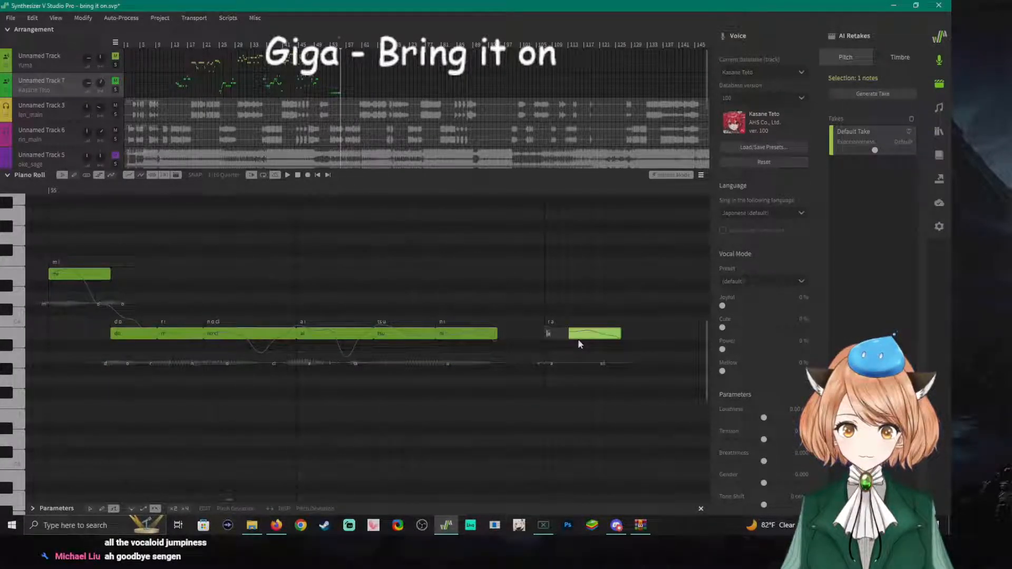
text(baki)
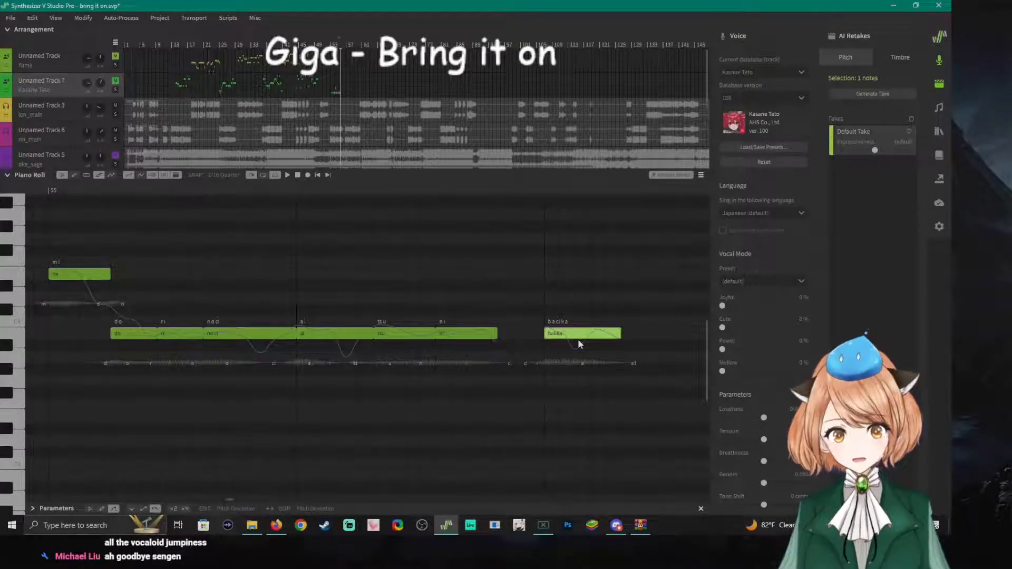
text(a)
key(Return)
Change the last note's lyric to "ba" and its phonemes to "b a cl", and replay it.
click(543, 188)
key(space)
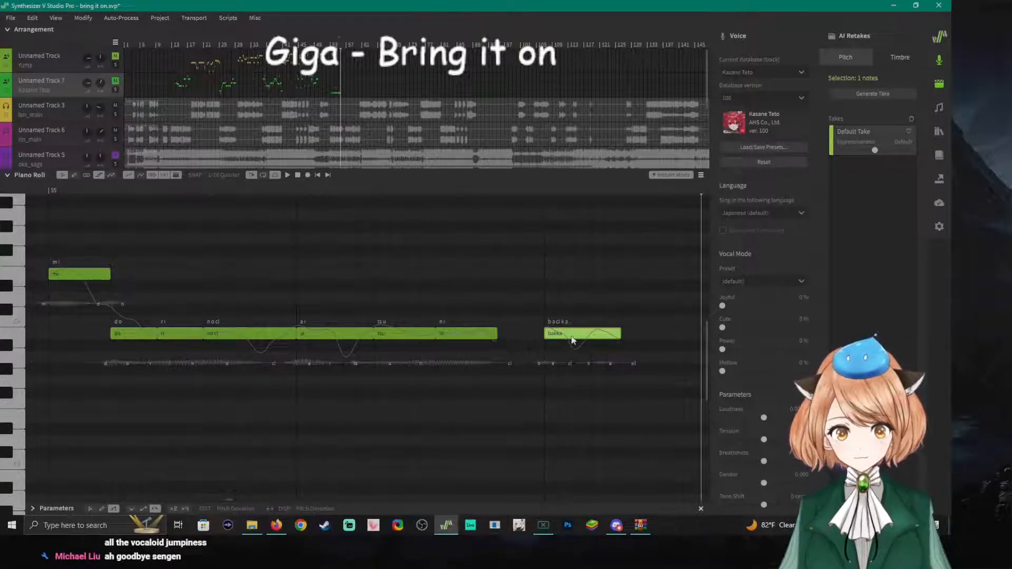
double_click(567, 334)
text(ba)
key(Return)
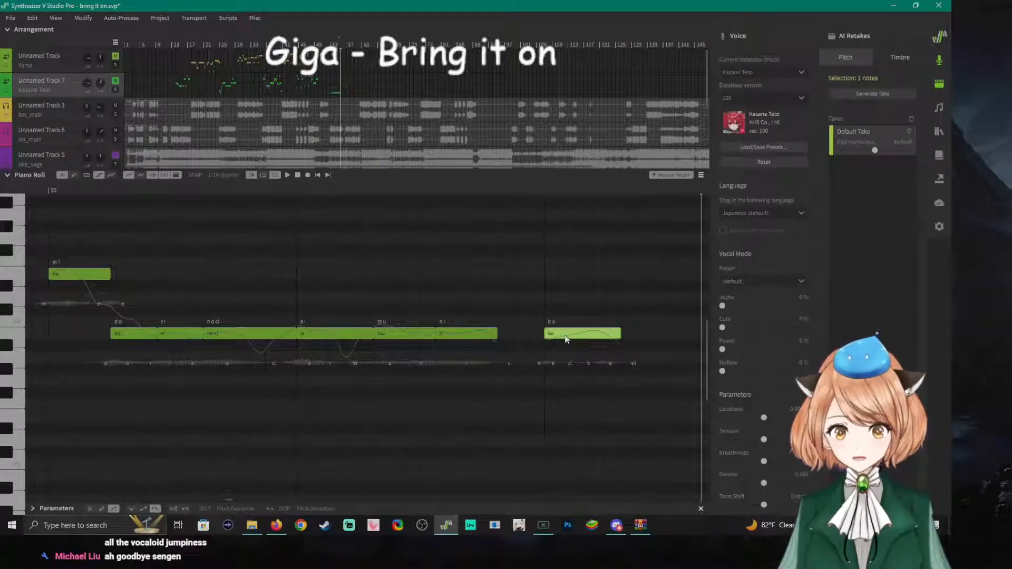
click(591, 190)
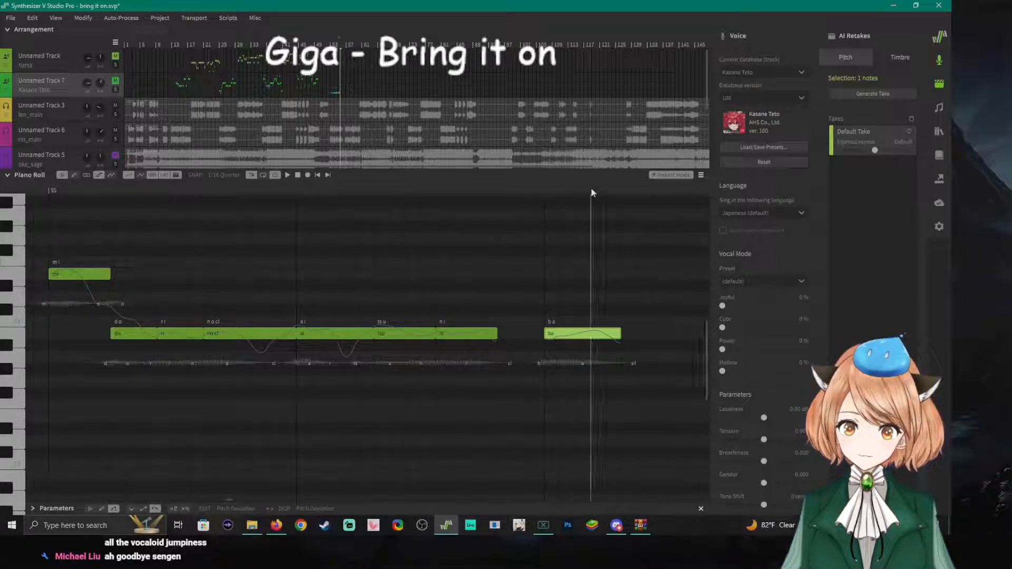
click(557, 321)
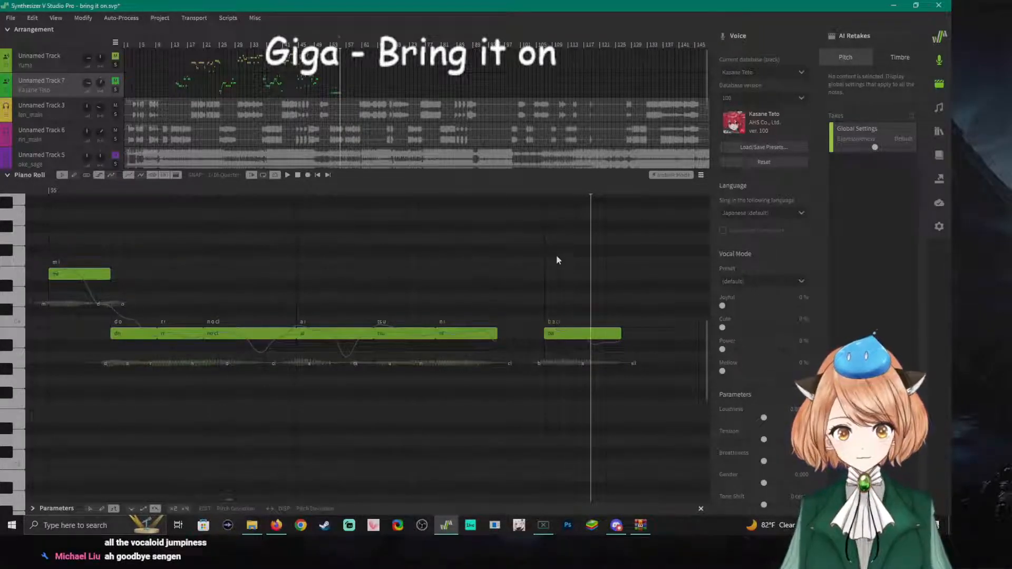
click(546, 190)
key(space)
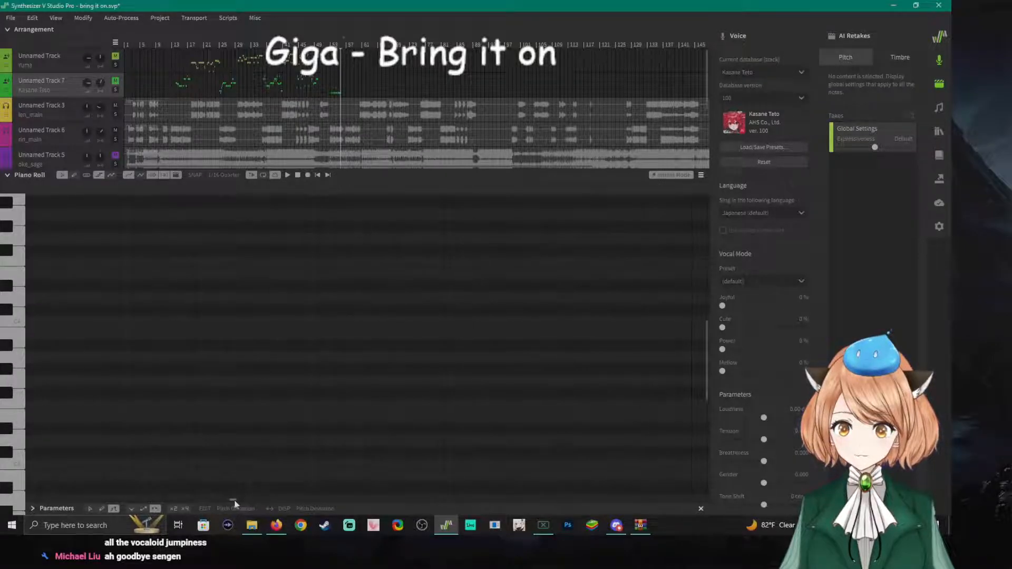
Listen from the end and the middle of "ba", and shorten the note to about 4/16 beat.
click(329, 191)
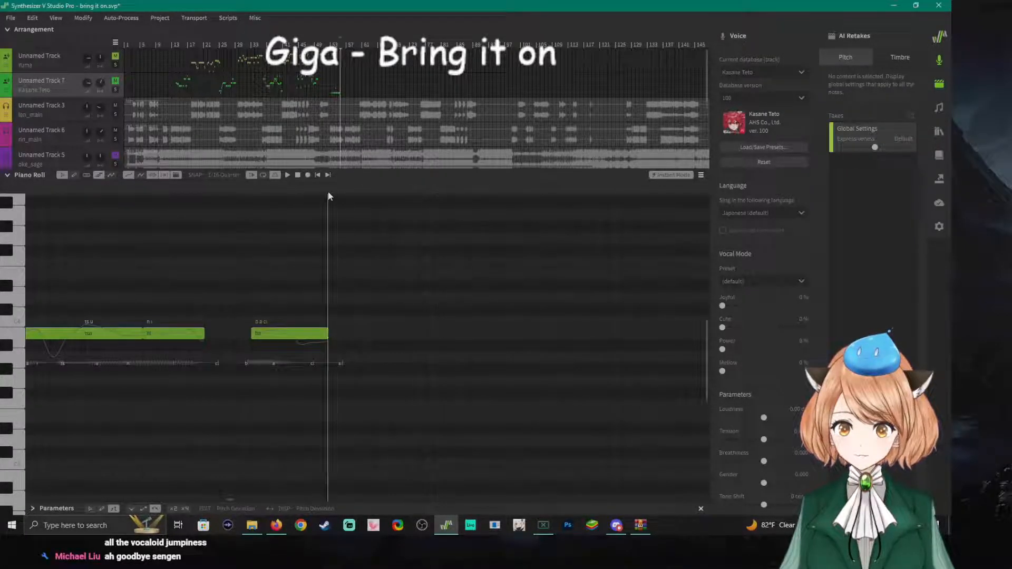
click(305, 191)
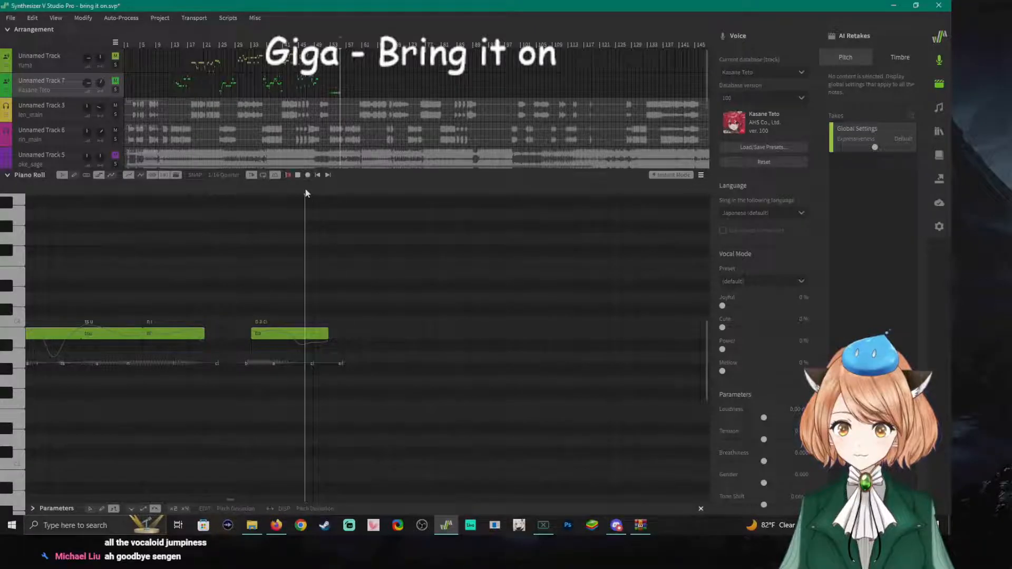
click(295, 189)
key(space)
key(space)
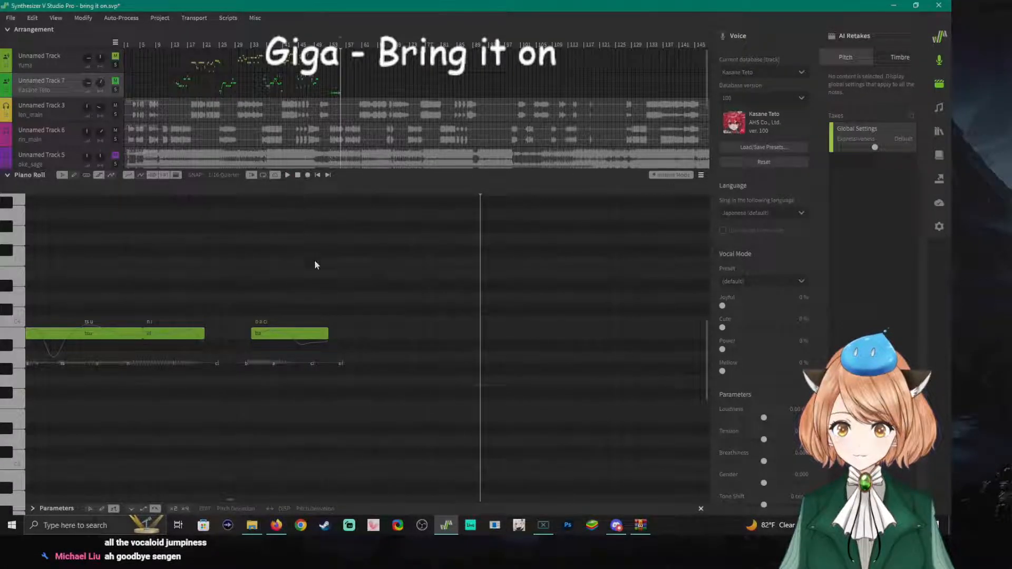
drag(327, 335, 314, 335)
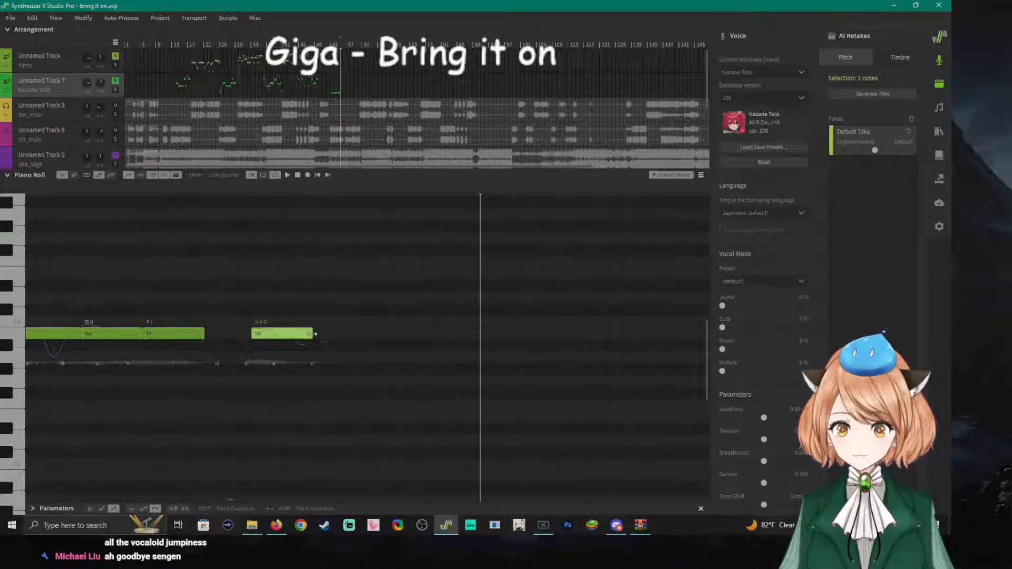
Add a "ka" note about 3/16 beat long directly after "ba" and listen from its end onward.
double_click(316, 334)
text(ka)
key(Return)
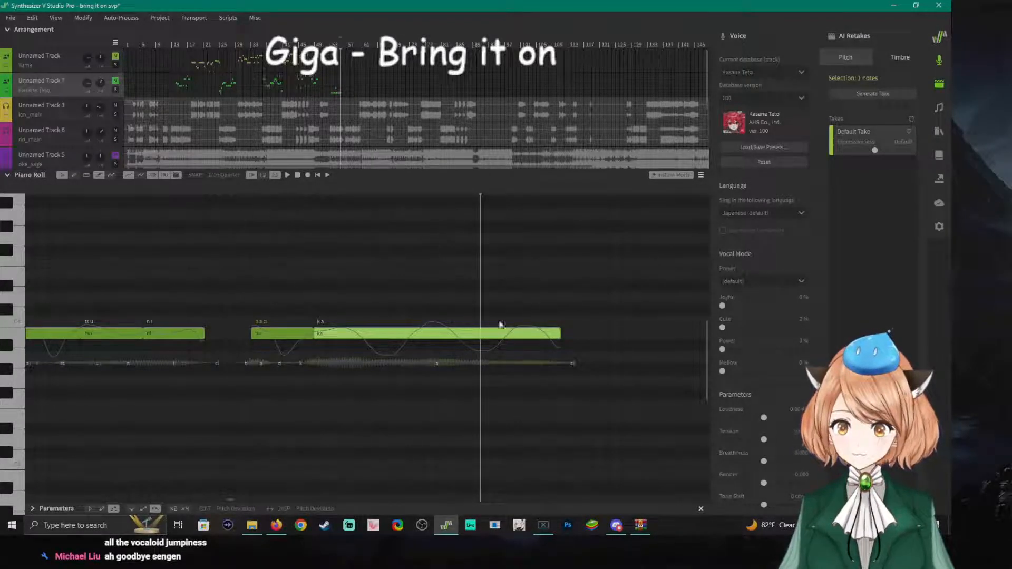
drag(561, 336, 359, 335)
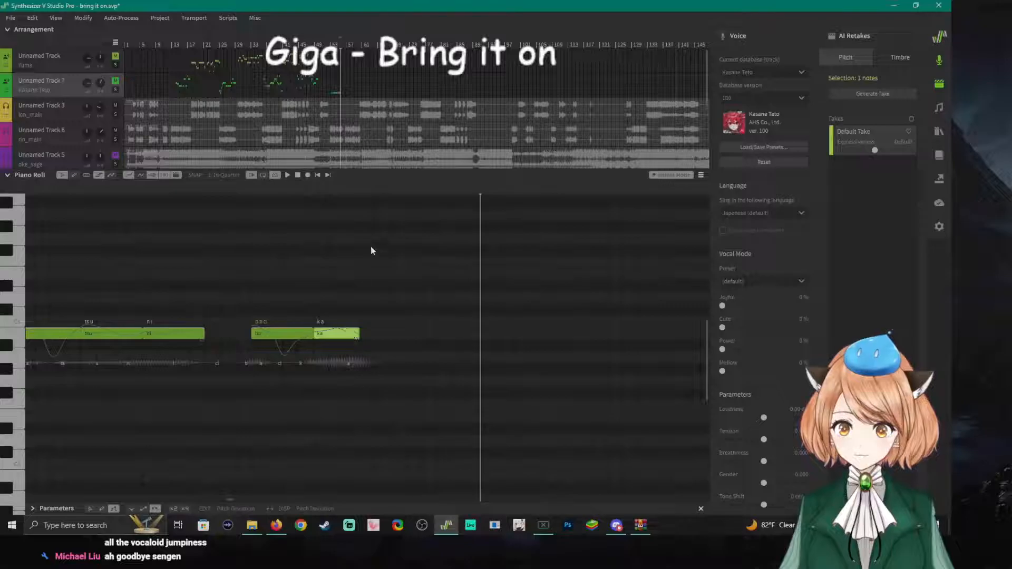
click(360, 198)
key(space)
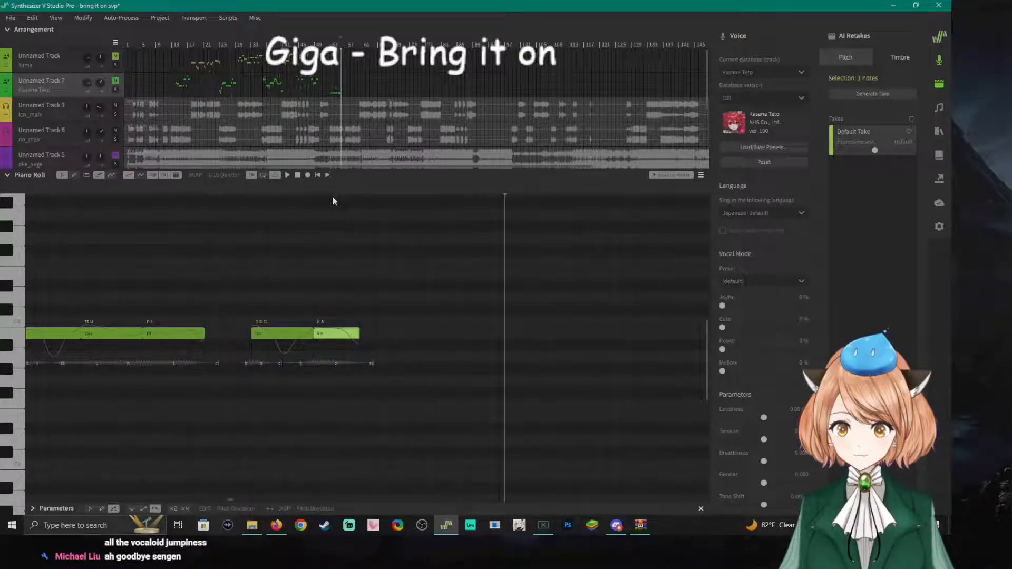
key(space)
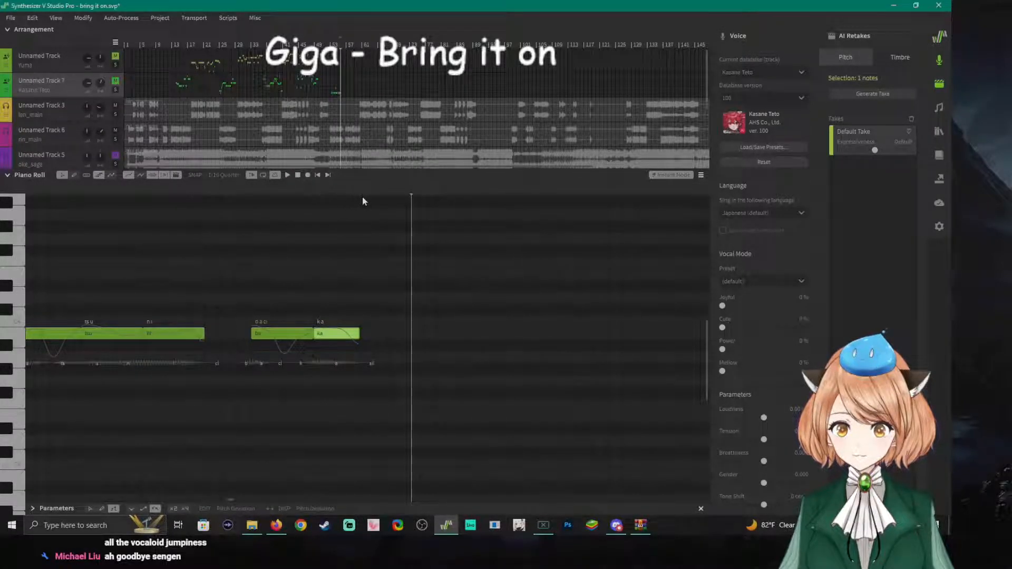
click(407, 193)
key(space)
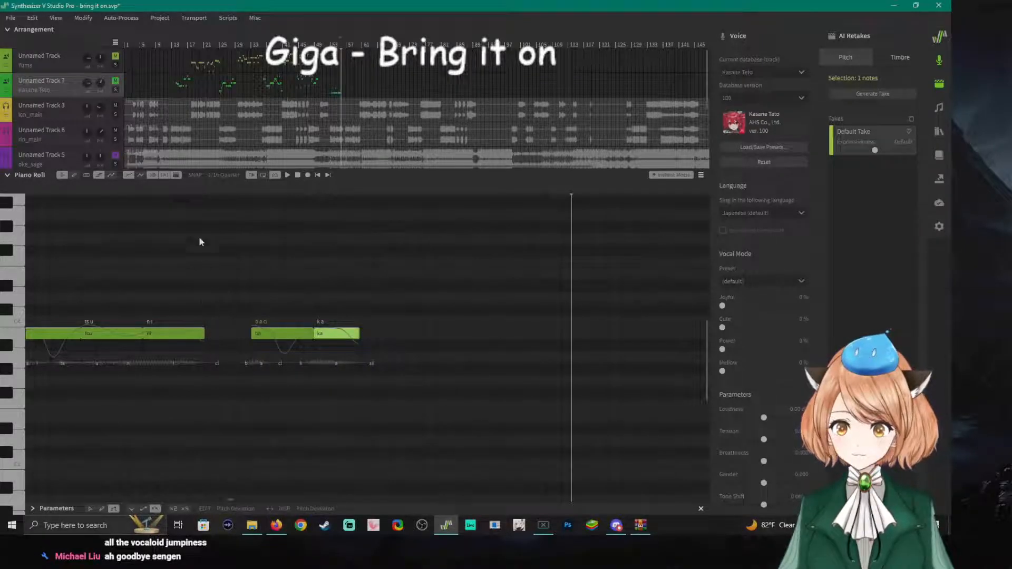
Listen from the end of "ni", lengthen the note to about 5/16 beat, and set its phonemes to "n i cl".
click(192, 185)
key(space)
key(space)
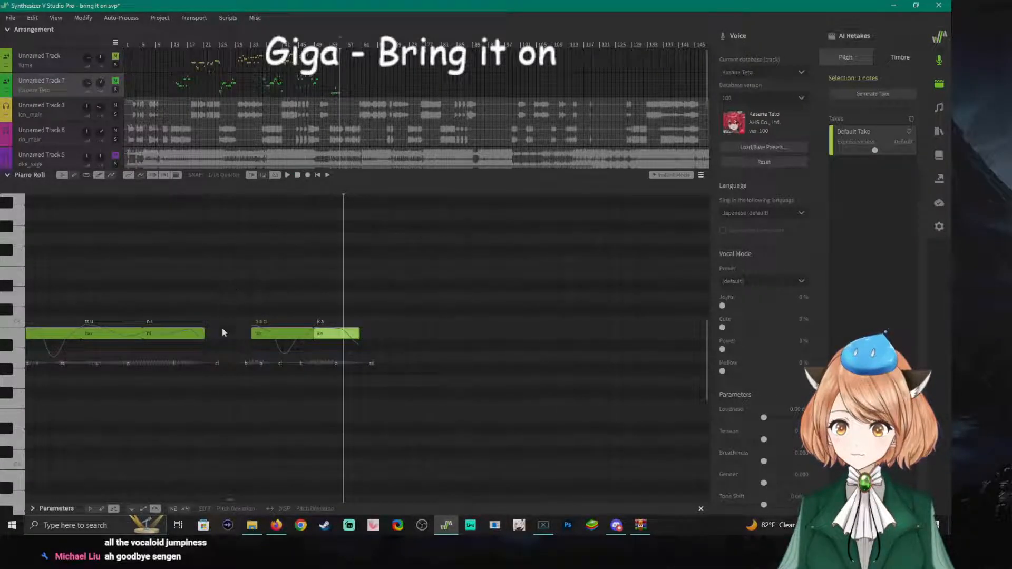
drag(207, 333, 251, 334)
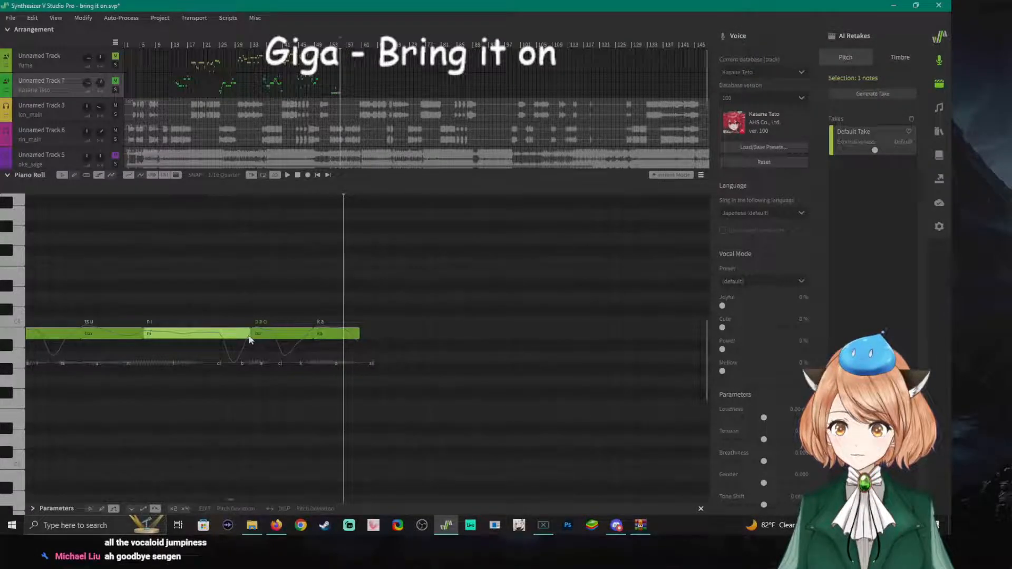
drag(240, 335, 220, 335)
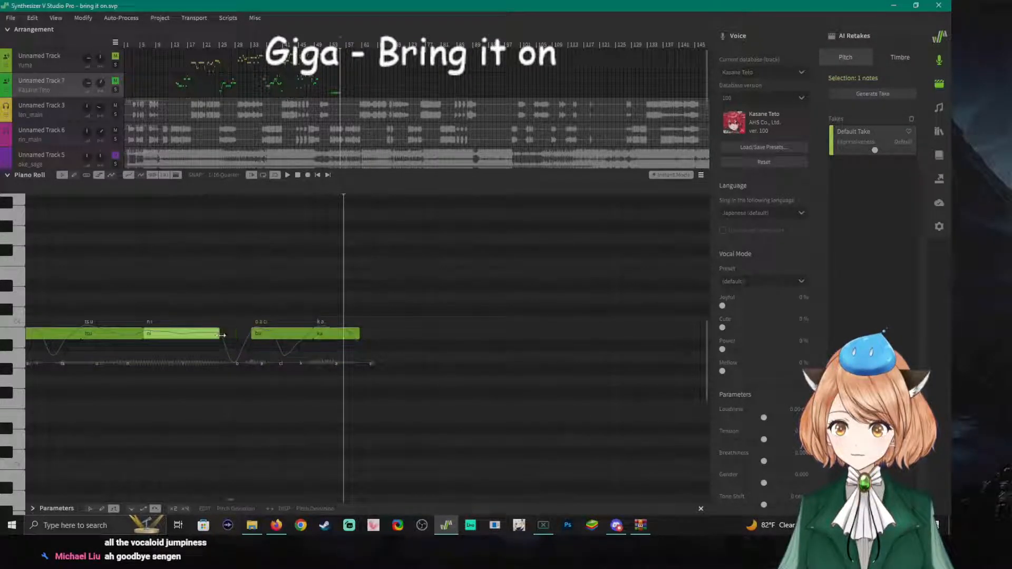
click(161, 326)
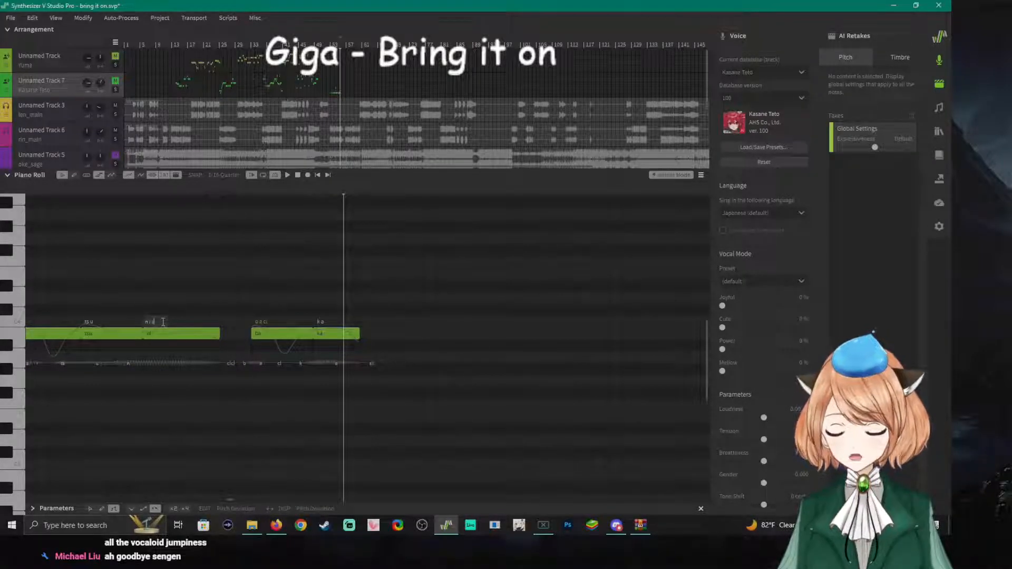
key(space)
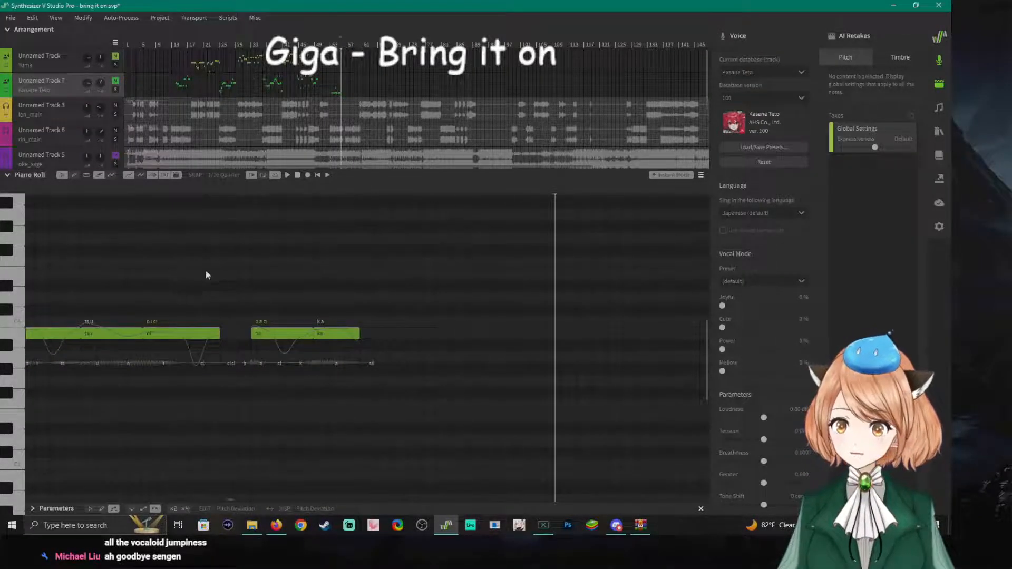
Listen from the starts of "ba" and "ka" and from several points after "ka" to locate the next syllable.
click(250, 191)
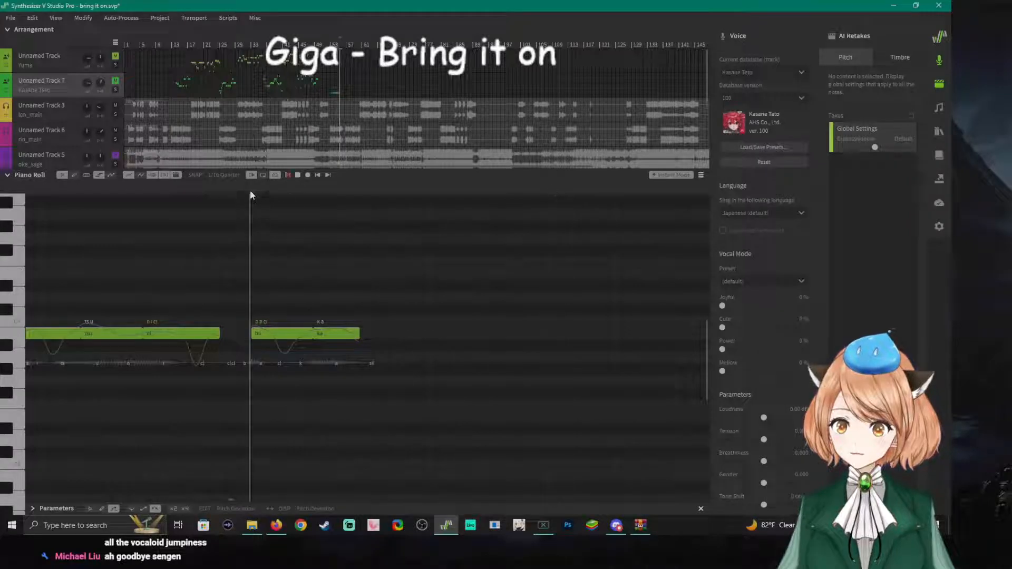
click(311, 195)
key(space)
key(space)
click(355, 192)
click(362, 192)
key(space)
key(space)
click(377, 192)
key(space)
key(space)
click(393, 192)
key(space)
Add a "ka" note about 3/16 beat after the first "ka" ends, and lengthen the first "ka" to about 6/16 beat to meet it.
click(407, 191)
key(space)
key(space)
double_click(408, 332)
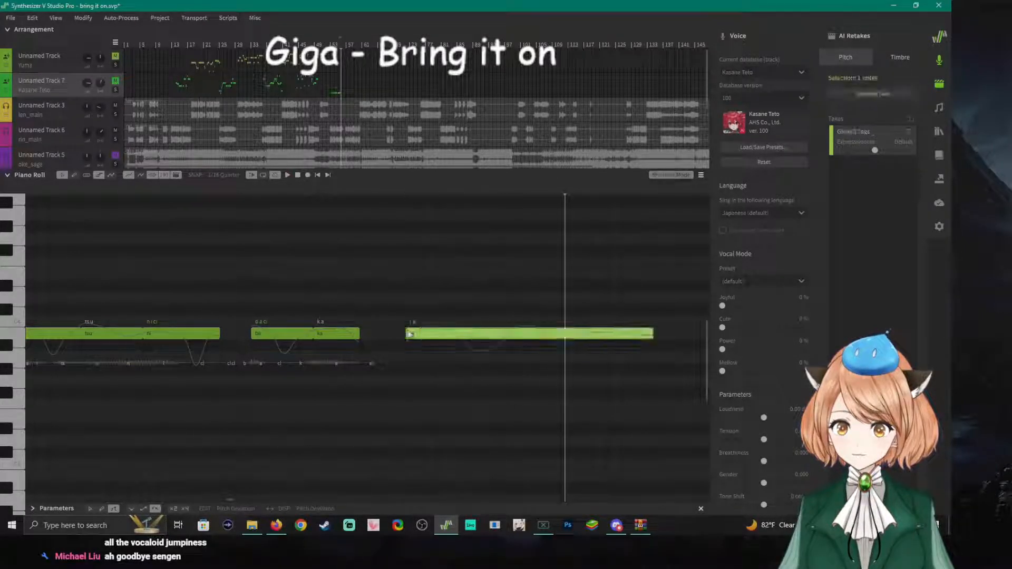
double_click(414, 333)
text(ka)
key(Return)
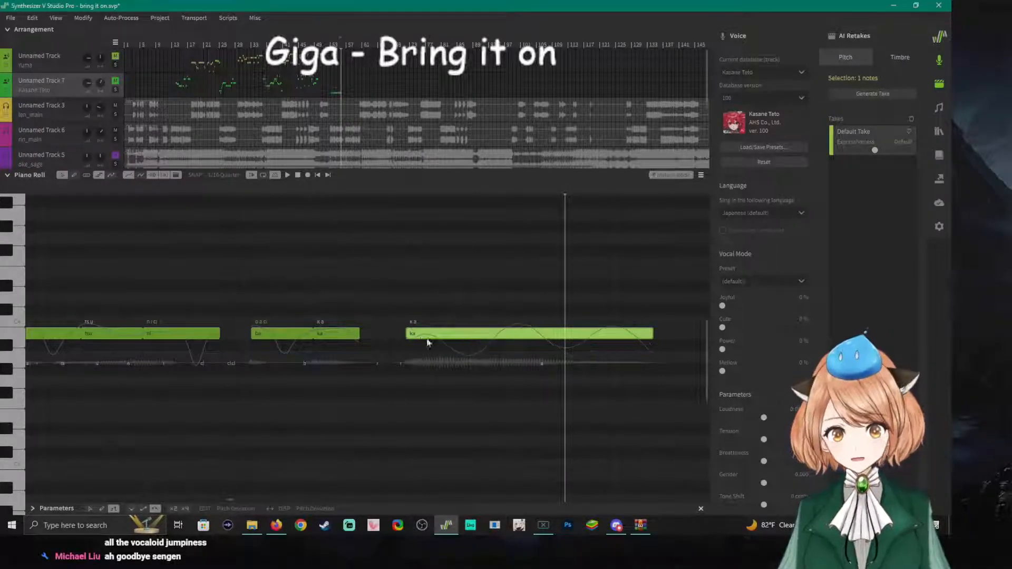
drag(359, 332, 406, 334)
Shorten the second "ka" note to about 3/16 beat, and listen beyond its end to locate the next syllable.
click(498, 194)
key(space)
click(499, 189)
key(space)
key(space)
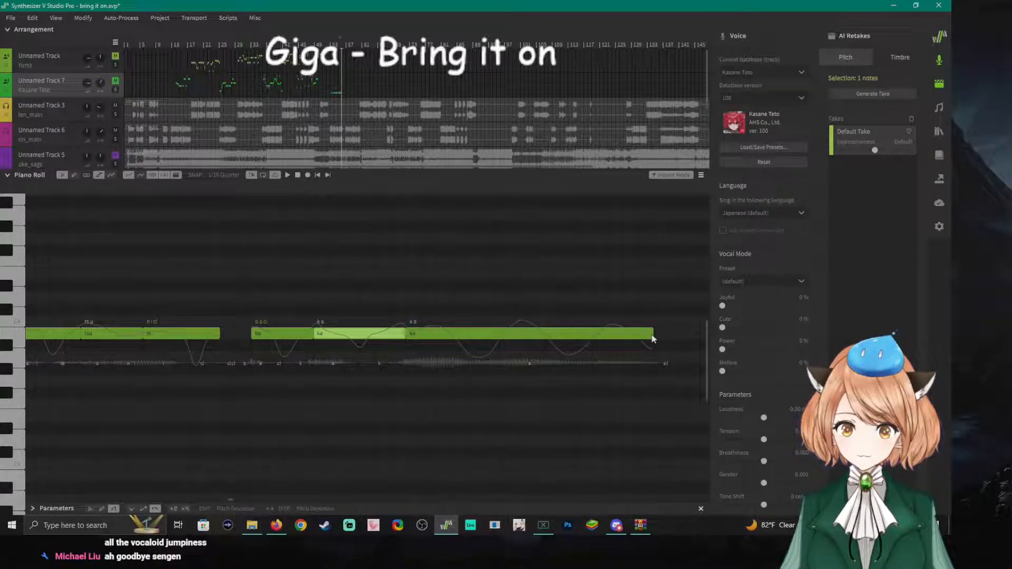
drag(653, 334, 454, 339)
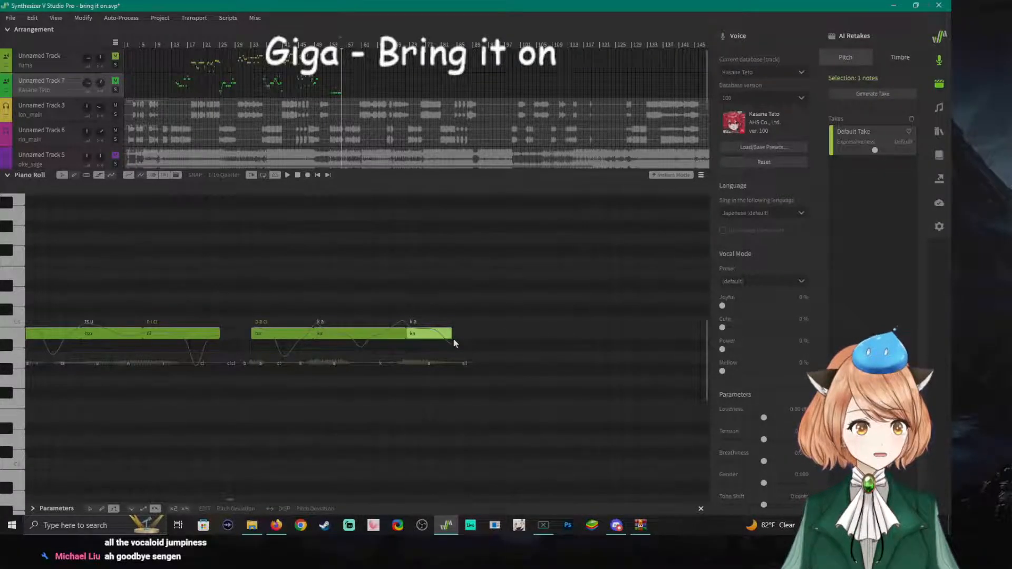
click(500, 188)
key(space)
click(463, 188)
click(496, 190)
key(space)
key(space)
Add a "ma" note about 3/16 beat after the second "ka" ends, and lengthen that "ka" to about 6/16 beat to meet it.
double_click(501, 335)
double_click(517, 335)
text(wa)
key(Return)
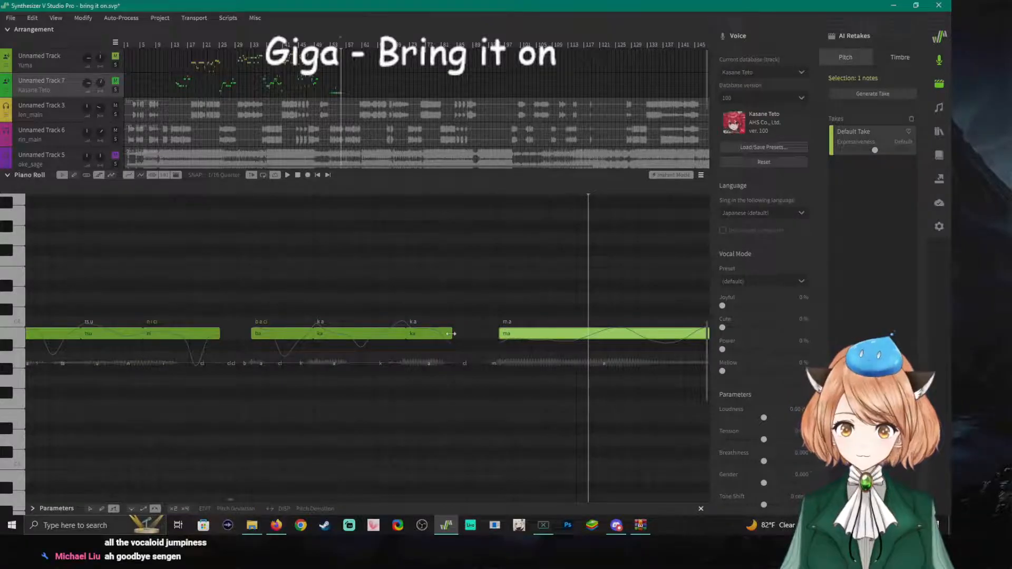
click(450, 333)
drag(451, 332, 499, 334)
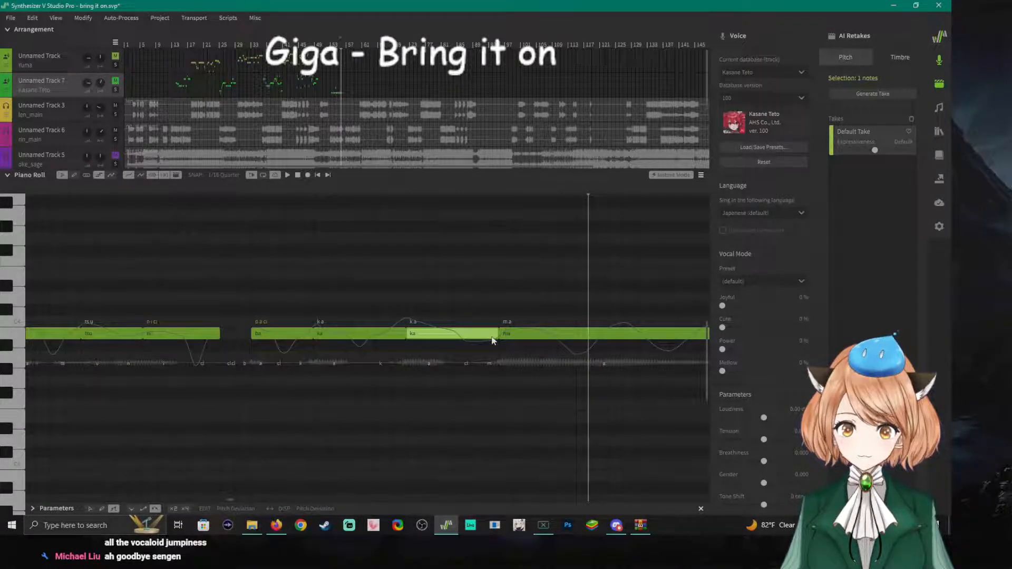
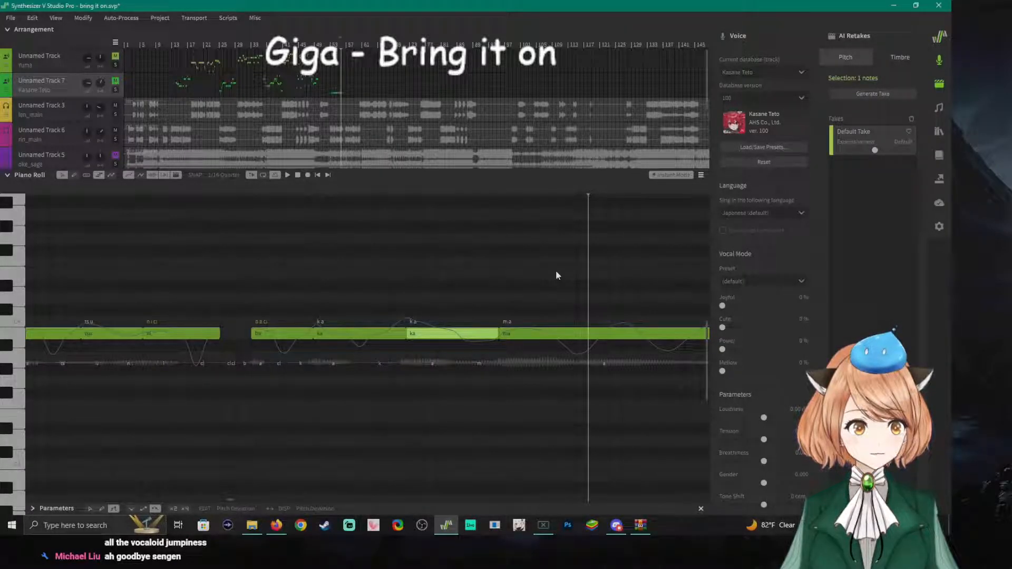
Save the project, and shorten the "ma" note to about 4/16 beat while listening around its end.
drag(230, 500, 235, 500)
key(ctrl+s)
drag(344, 333, 161, 332)
click(177, 194)
key(space)
click(160, 187)
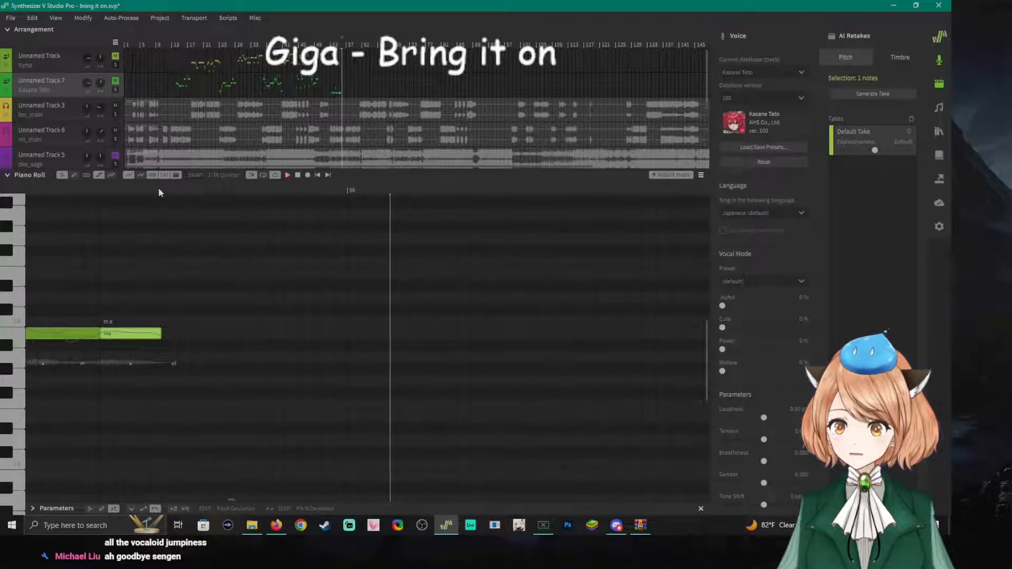
click(141, 189)
key(space)
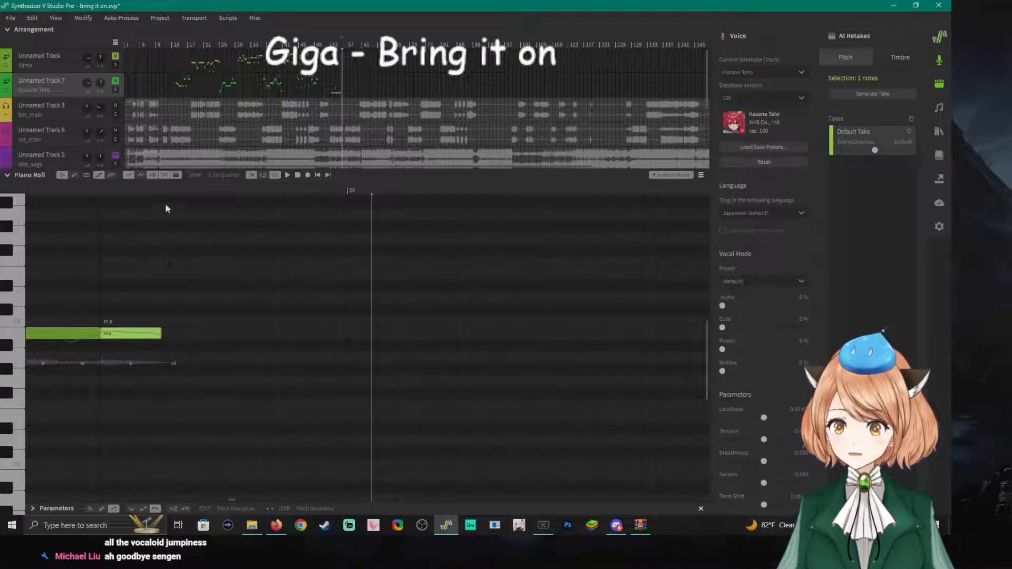
Add a "tten" note directly after "ma" and set its length to about 12/16 beat, ending at bar 56.
drag(164, 333, 409, 333)
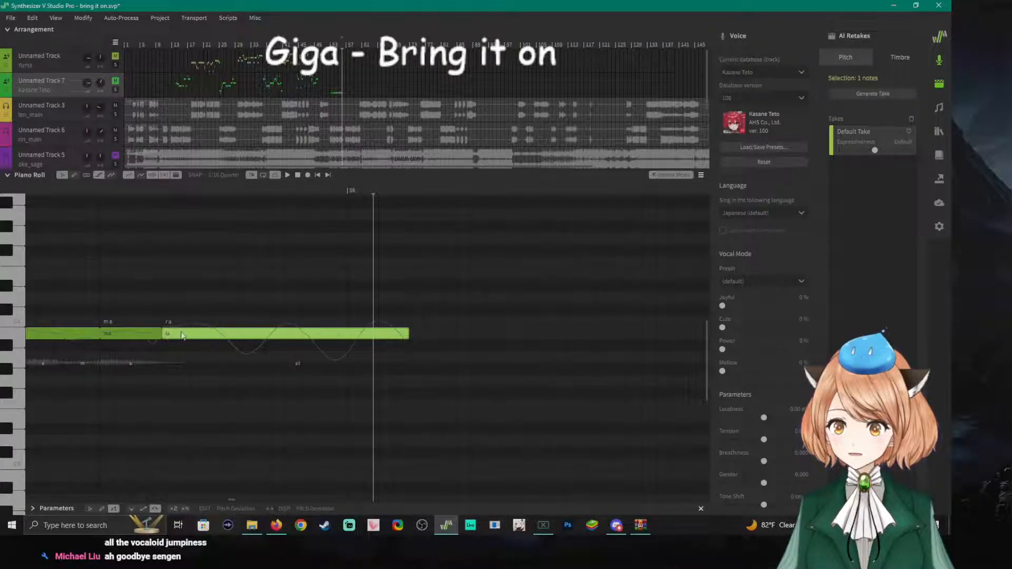
double_click(182, 333)
text(de)
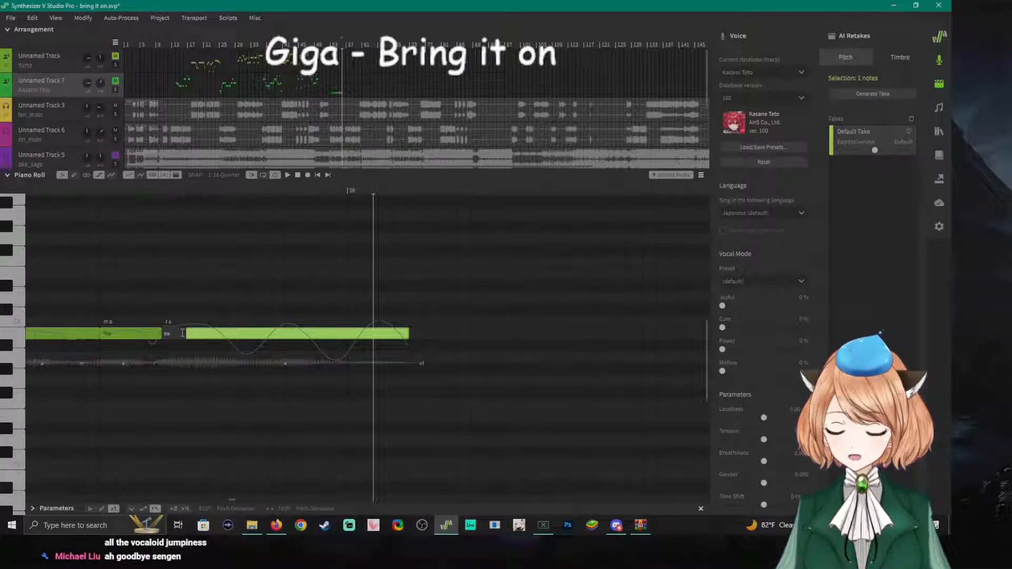
text(n)
key(Return)
key(space)
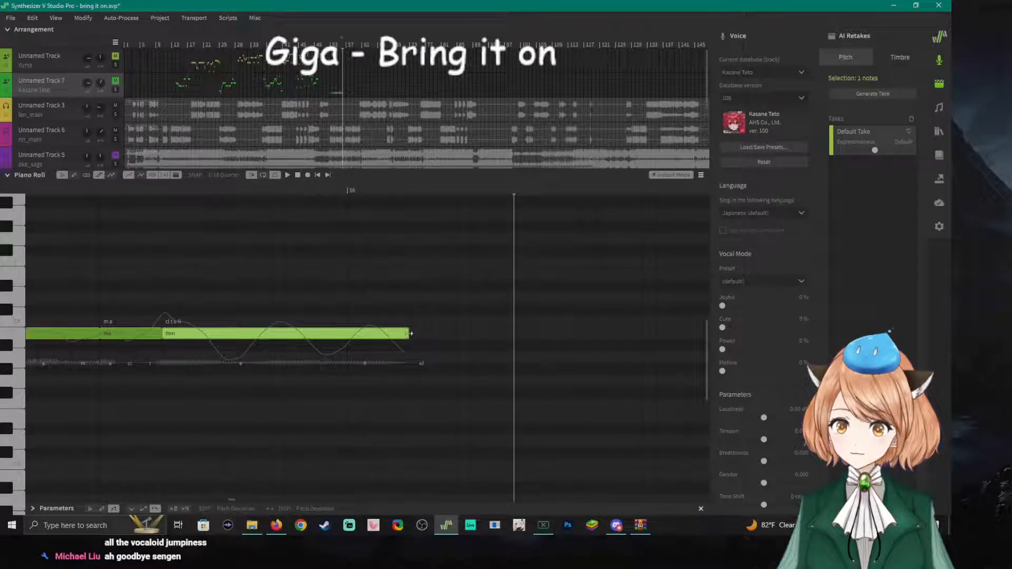
drag(406, 333, 348, 333)
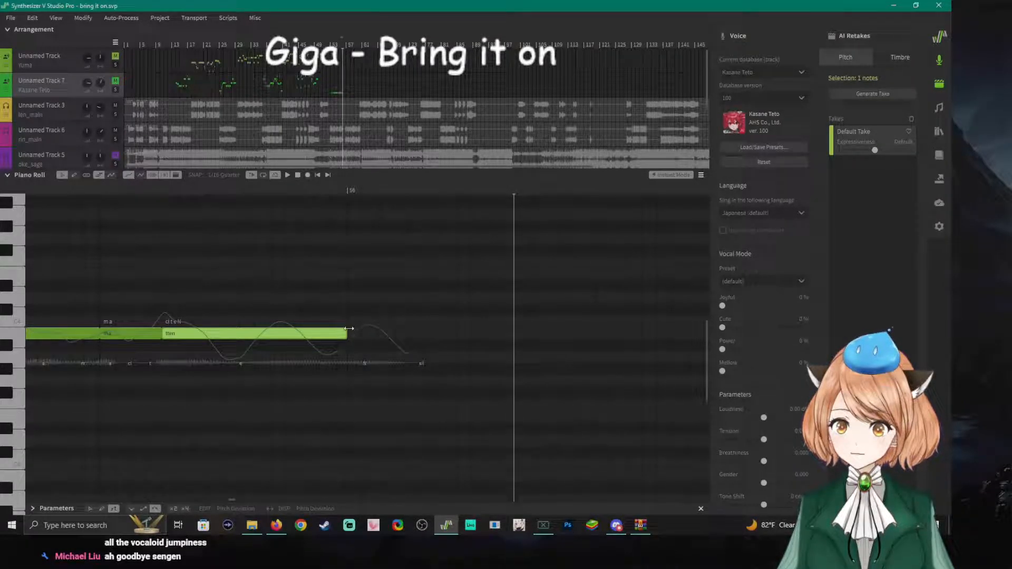
click(355, 331)
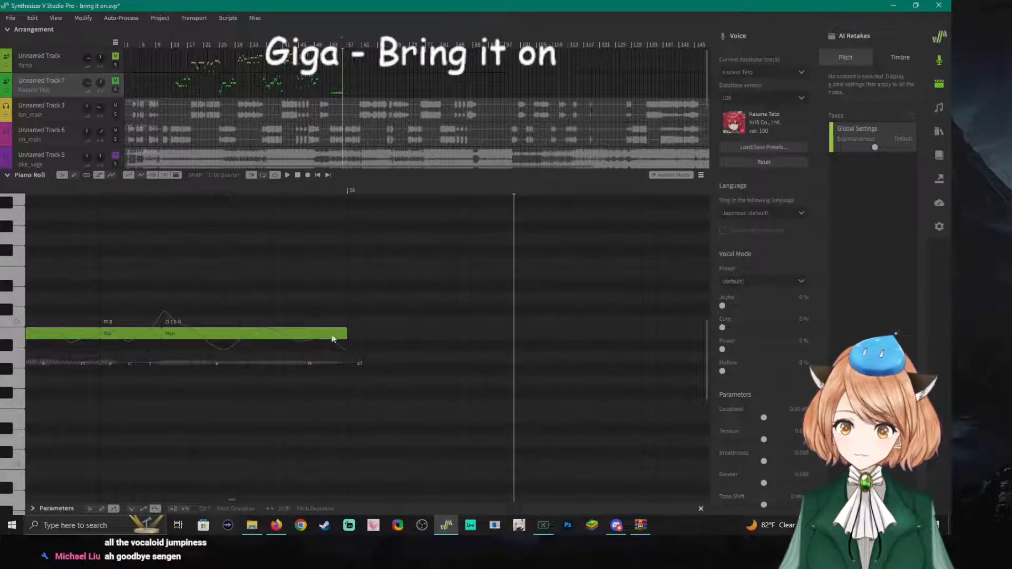
Add a "ne" note about one beat long directly after "tten", starting at bar 56.
double_click(354, 334)
double_click(372, 336)
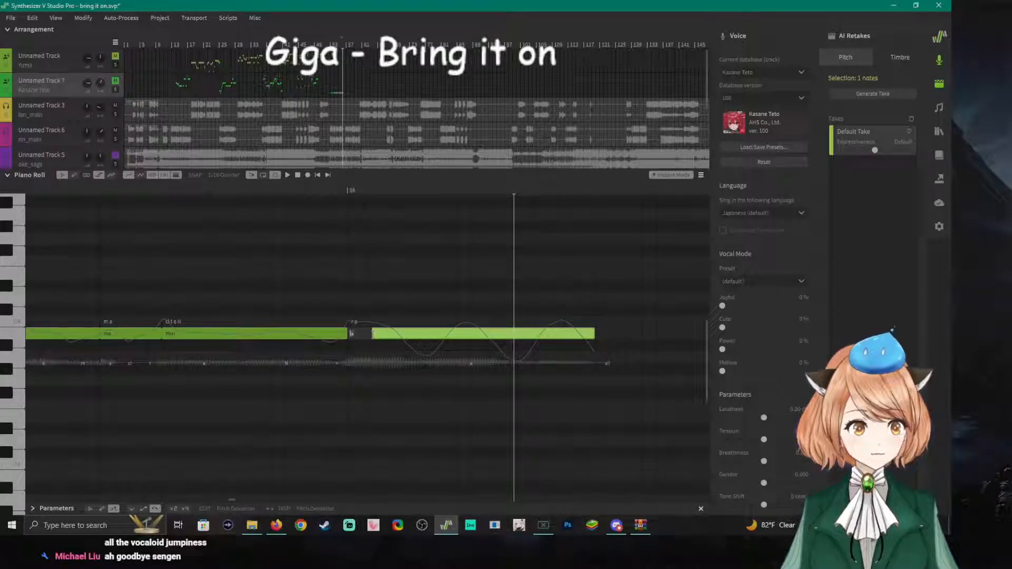
text(ne)
key(Return)
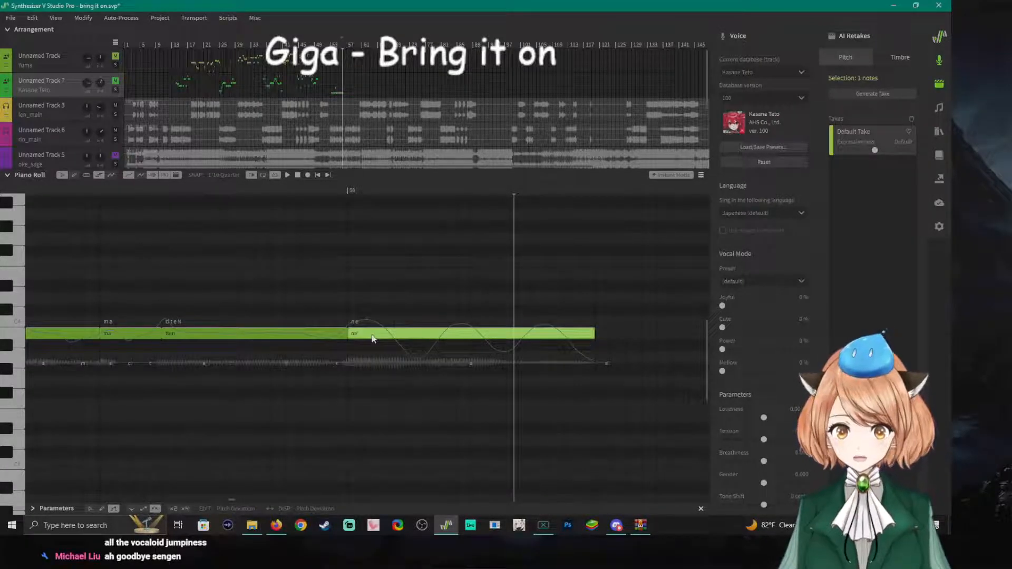
double_click(368, 333)
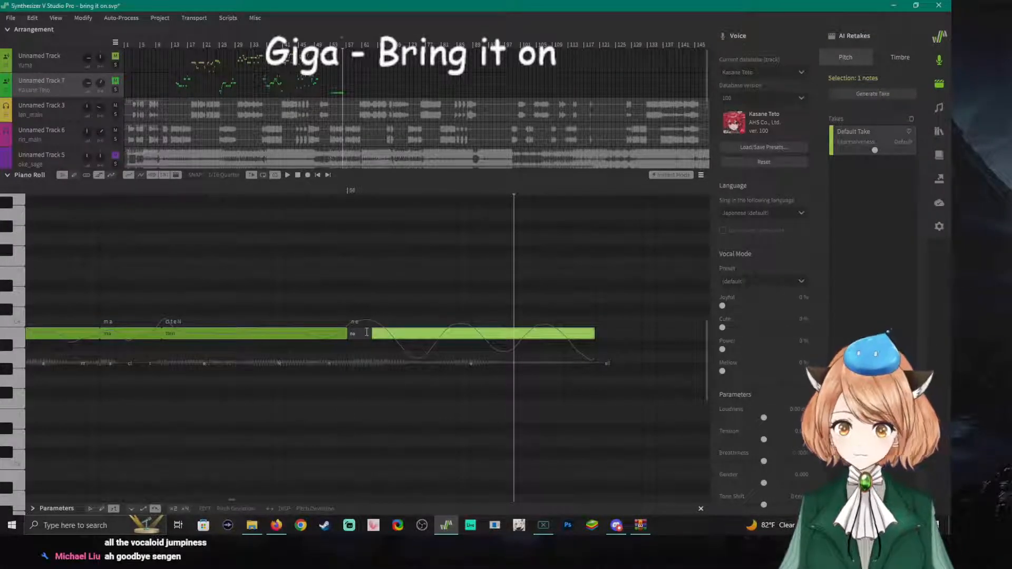
key(Return)
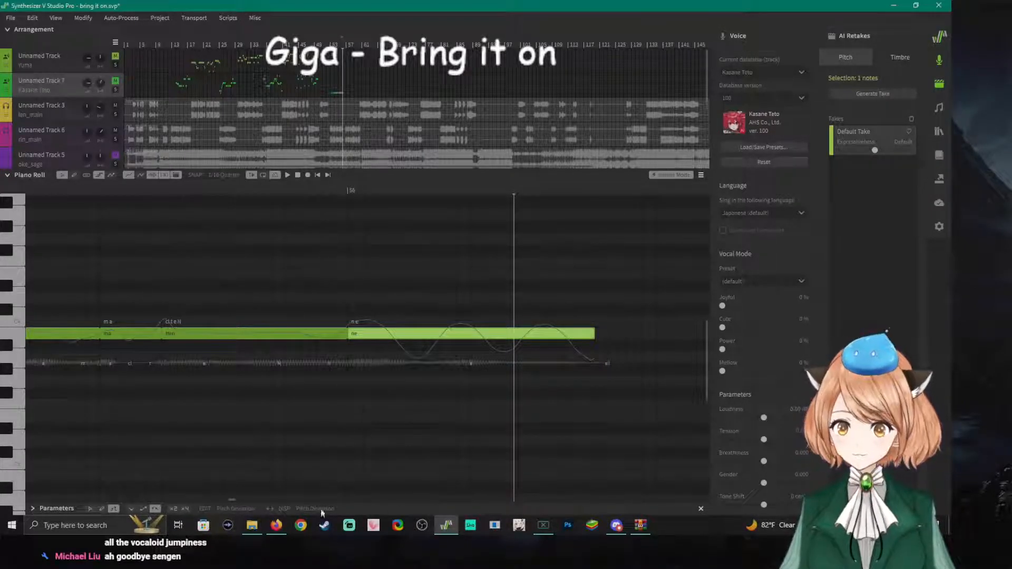
Unmute the Kasane Teto track and listen from bar 53 through the "eya", "chou" and "hattsu" notes to check their timing.
drag(235, 500, 224, 500)
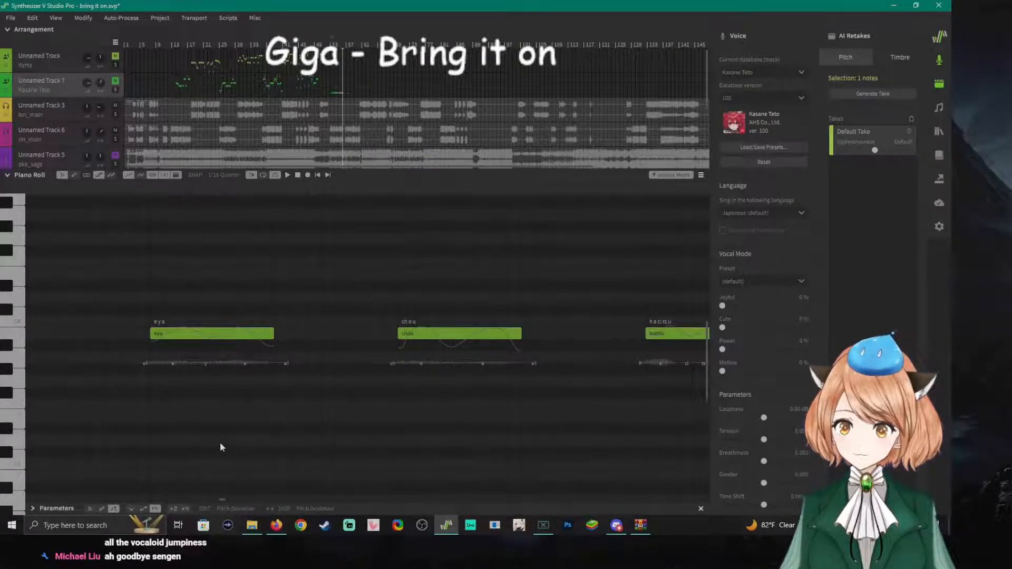
scroll(222, 443, down, 3)
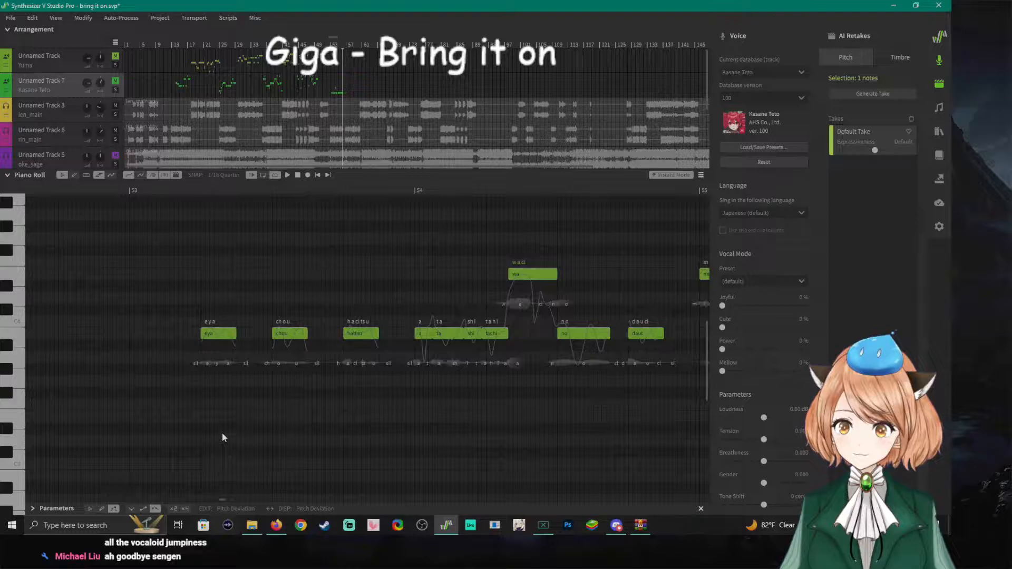
click(116, 81)
click(150, 192)
key(space)
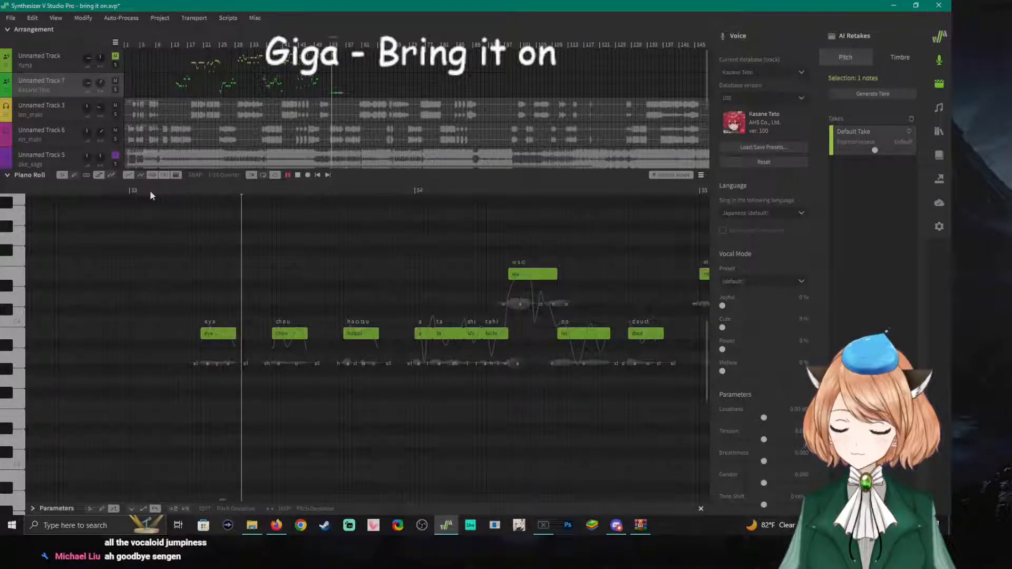
click(344, 188)
scroll(351, 274, up, 3)
click(250, 189)
key(space)
key(space)
Move the "hattsu" note about 15/16 beat later and five semitones down to clear its spot, and listen after "chou".
drag(322, 336, 569, 400)
click(187, 187)
key(space)
key(space)
click(234, 194)
key(space)
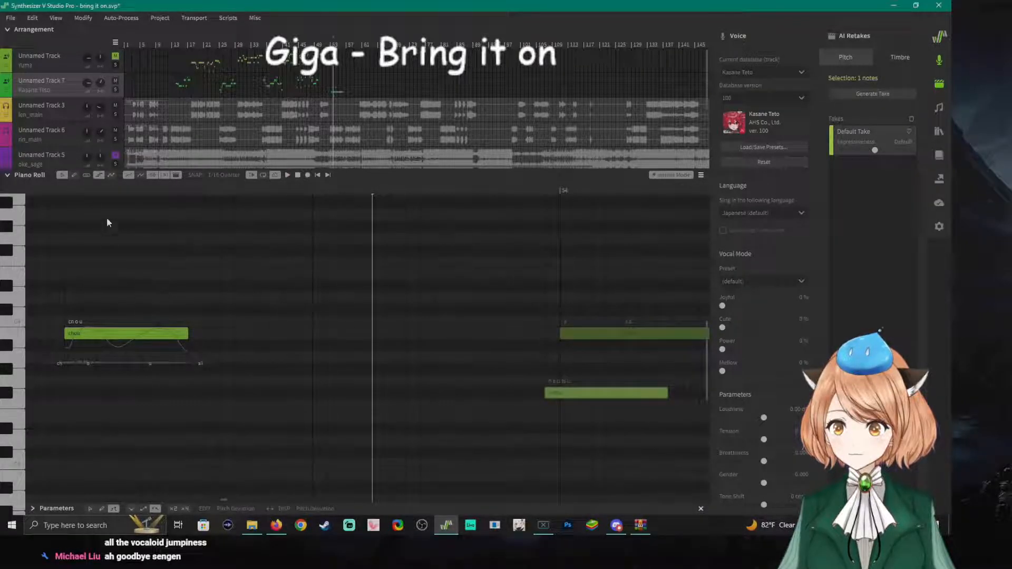
Listen from the start of "chou" and from several points around its end to locate where "hattsu" begins.
click(66, 191)
key(space)
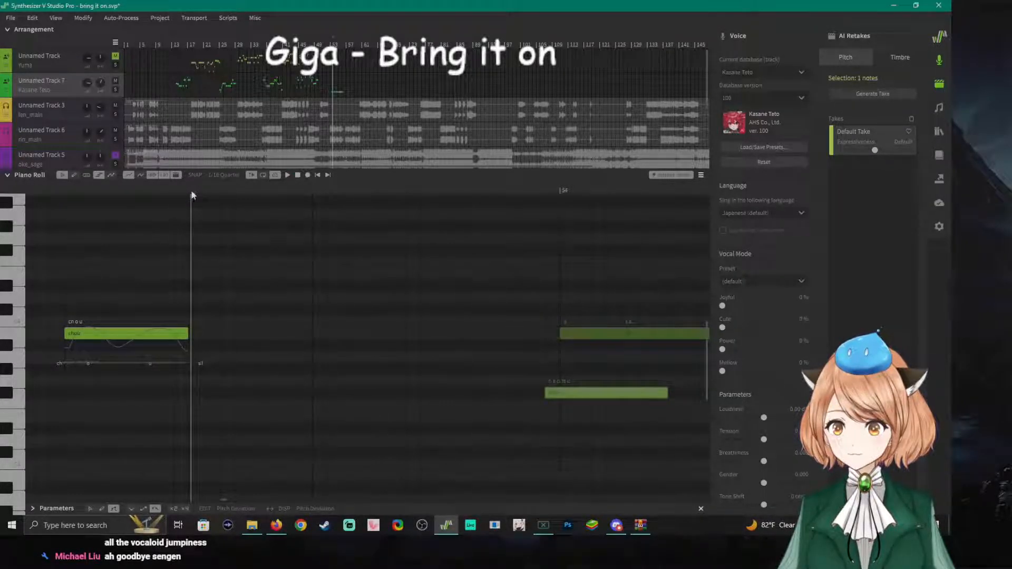
key(space)
key(space)
click(232, 194)
key(space)
key(space)
click(213, 193)
key(space)
click(204, 194)
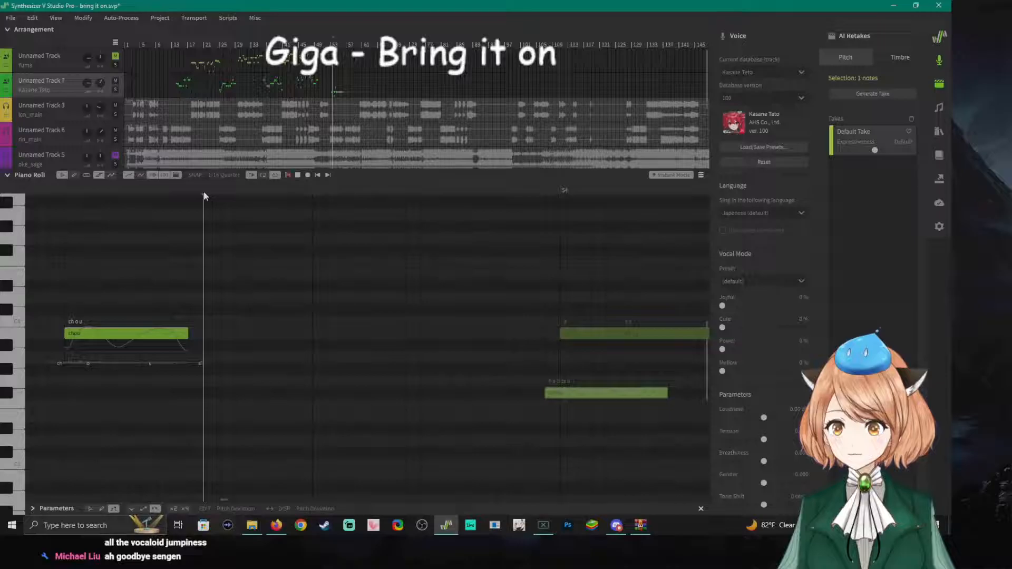
click(188, 193)
key(space)
click(173, 193)
key(space)
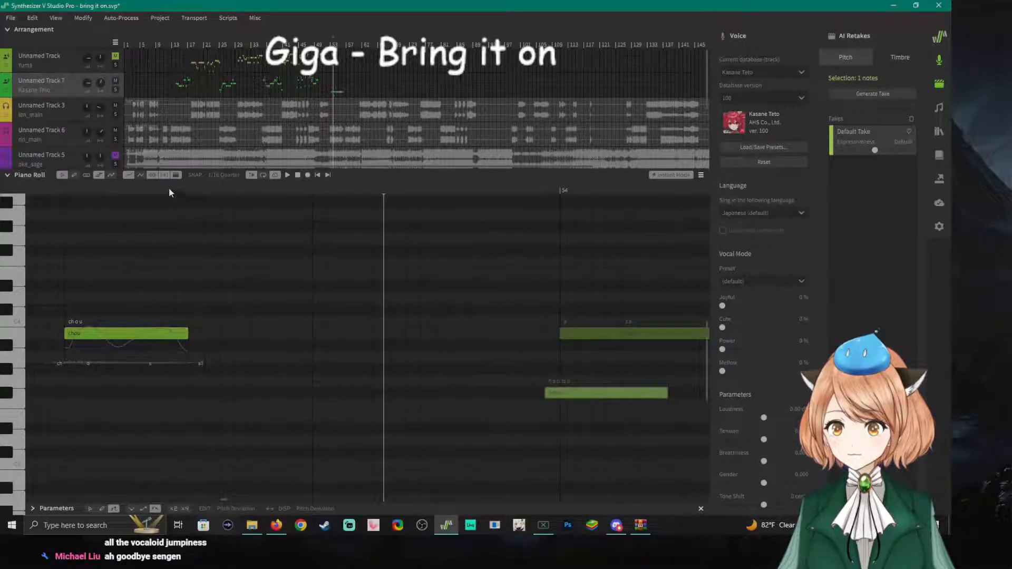
Listen again around the end of "chou", and move "hattsu" back to the pitch of "chou", starting about 12/16 beat after "chou" starts.
click(161, 193)
key(space)
key(space)
click(160, 191)
key(space)
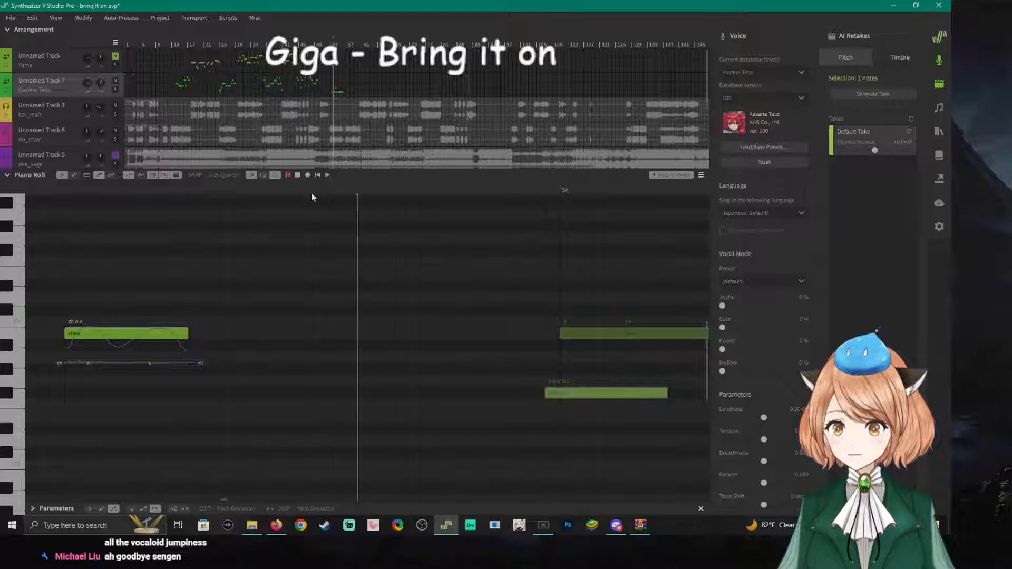
click(279, 192)
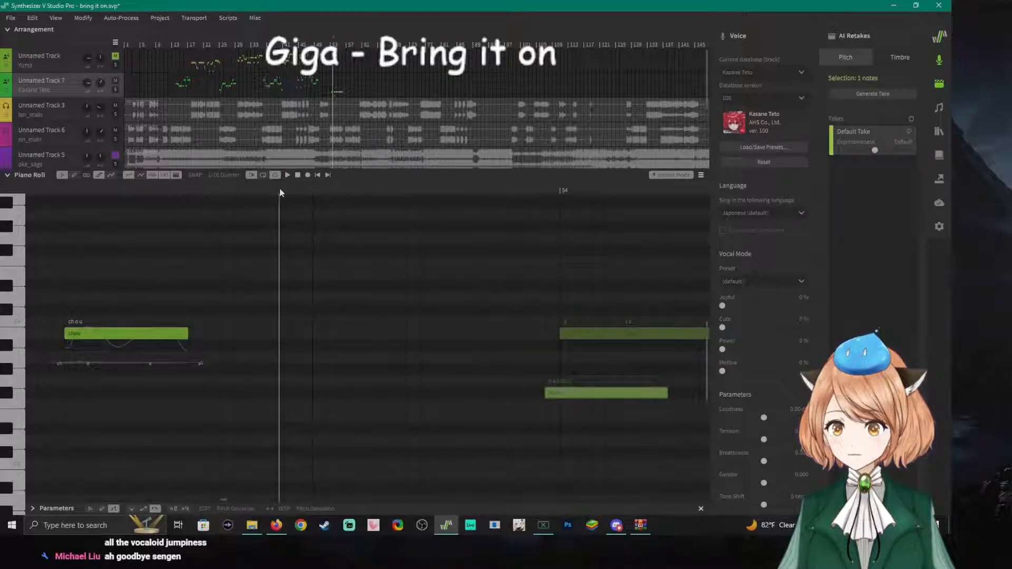
click(251, 191)
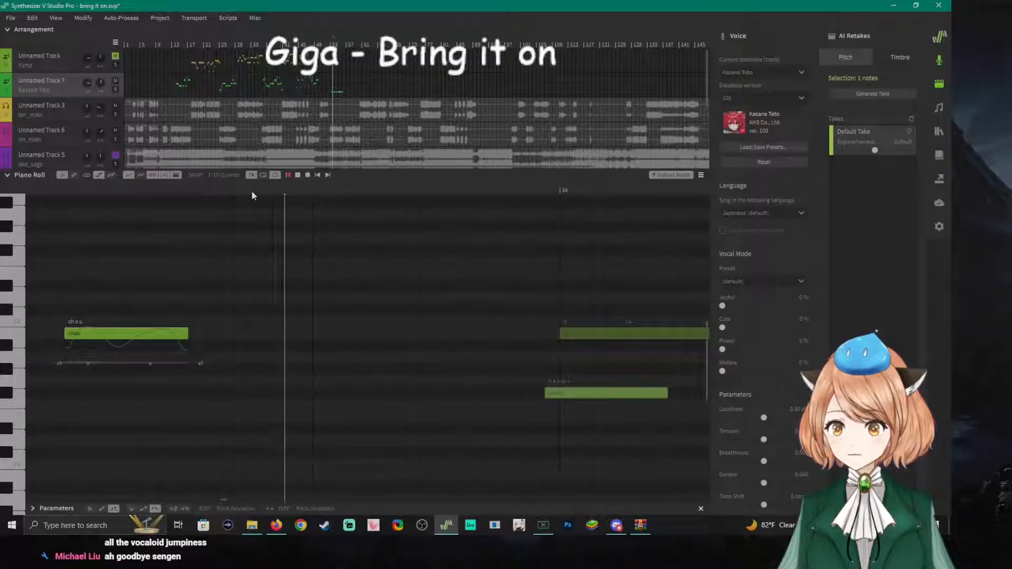
click(232, 191)
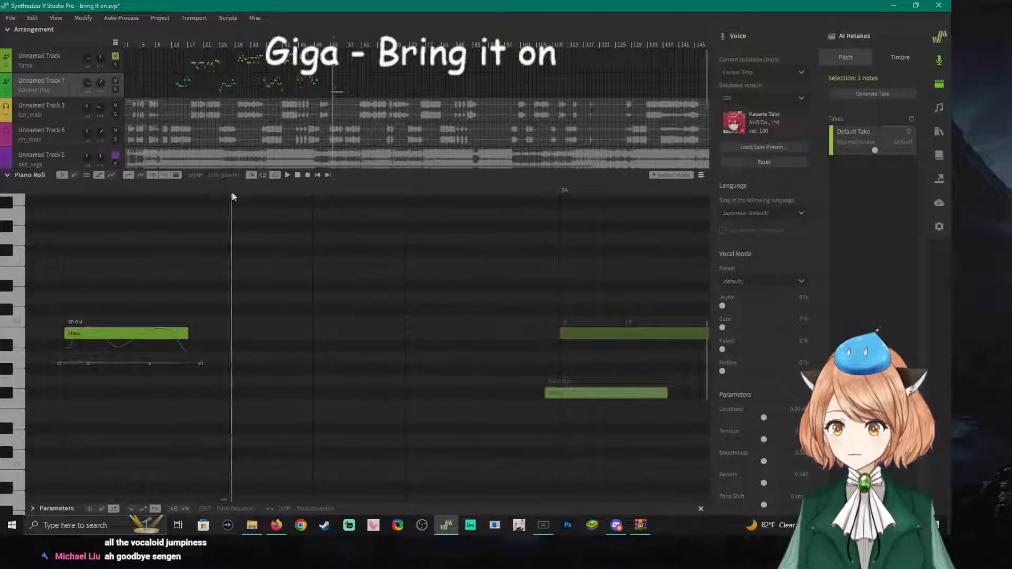
click(220, 193)
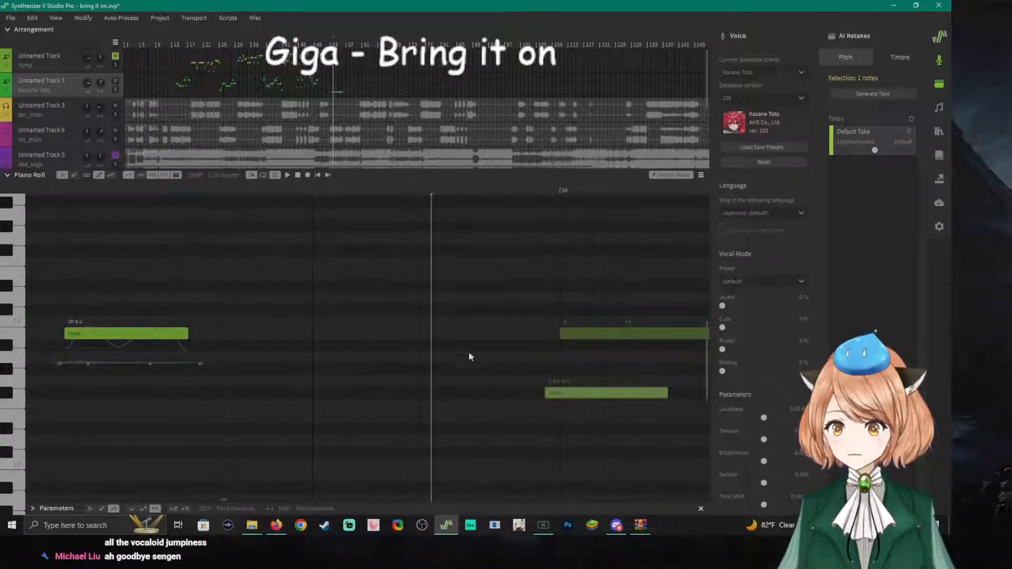
drag(554, 392, 263, 343)
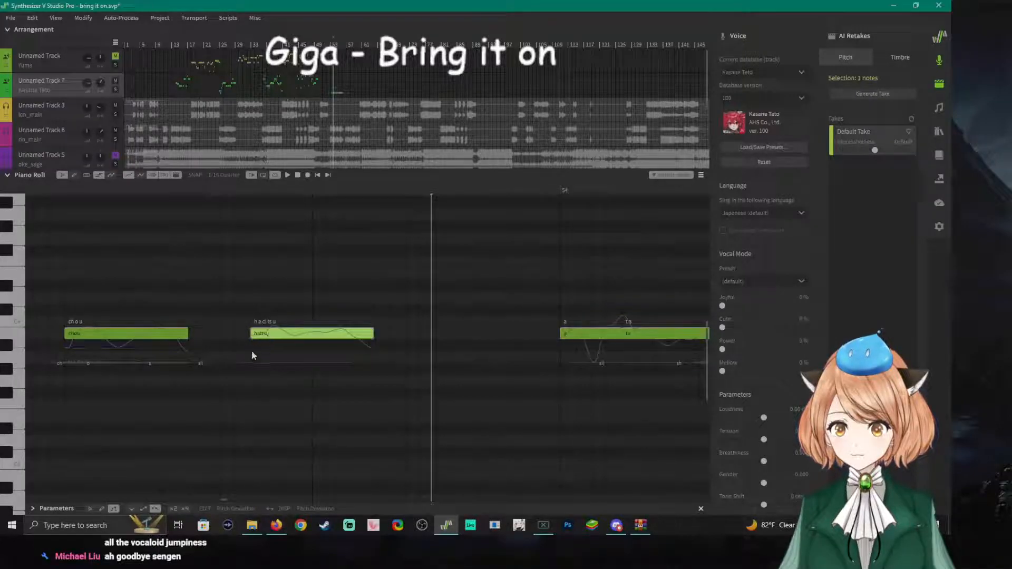
Replay the phrase from before "eya" and from just before bar 55, and shorten the "ne" note to about 9/16 beat.
scroll(240, 339, down, 3)
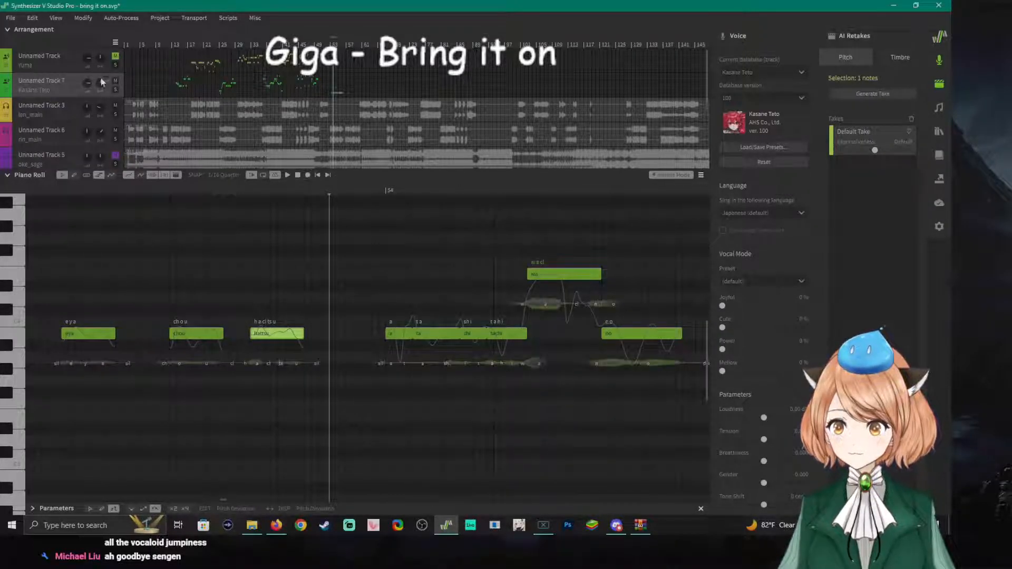
click(55, 188)
key(space)
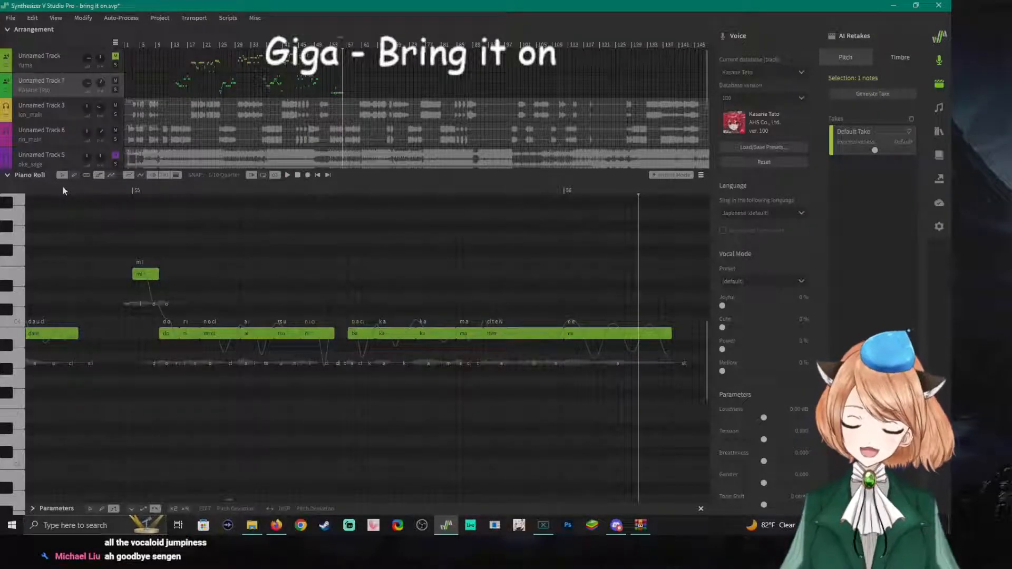
click(97, 189)
key(space)
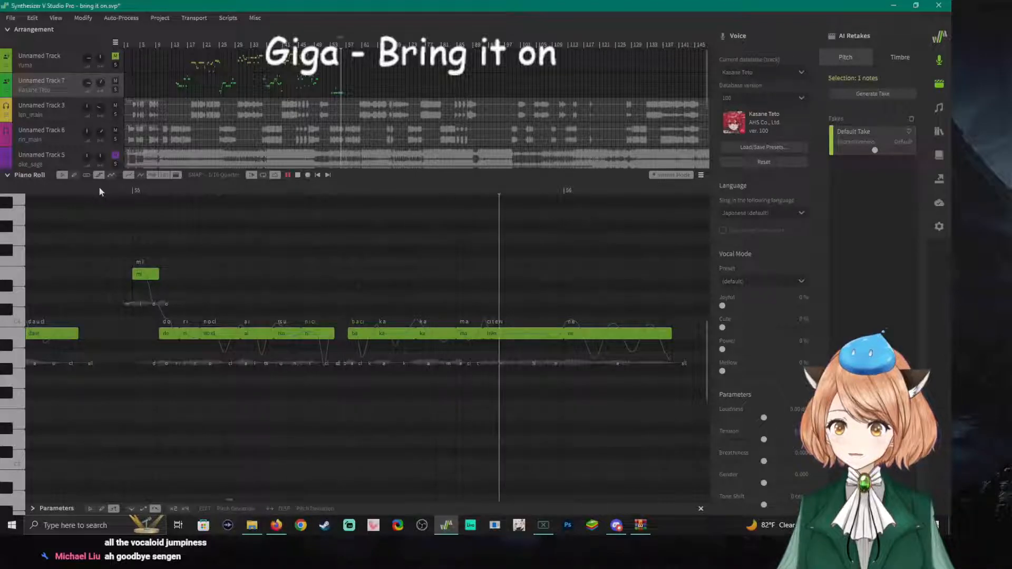
key(space)
drag(674, 333, 624, 334)
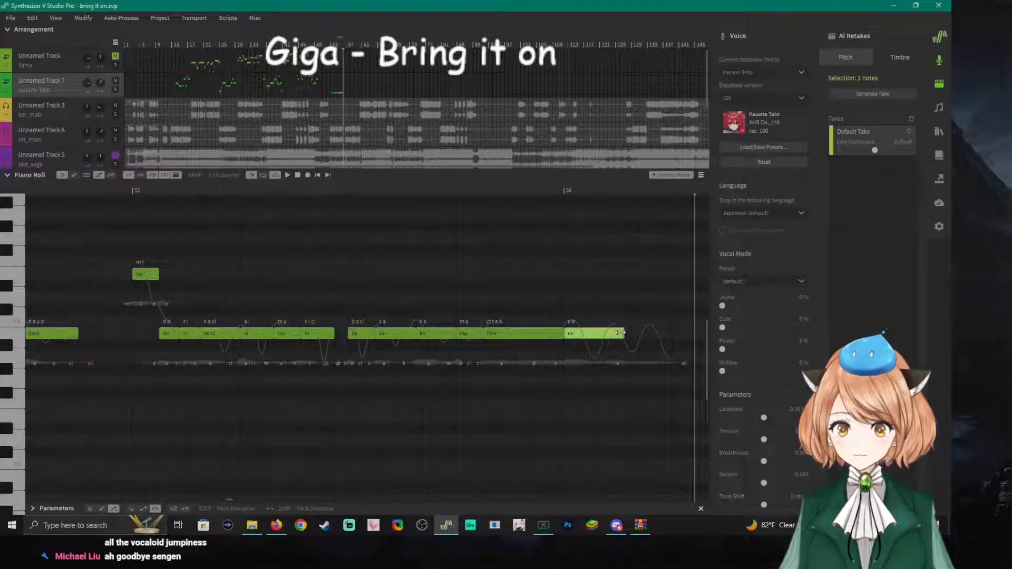
End the "ne" note at bar 56 with a "cl" stop, and replay the phrase from just before bar 55.
double_click(580, 333)
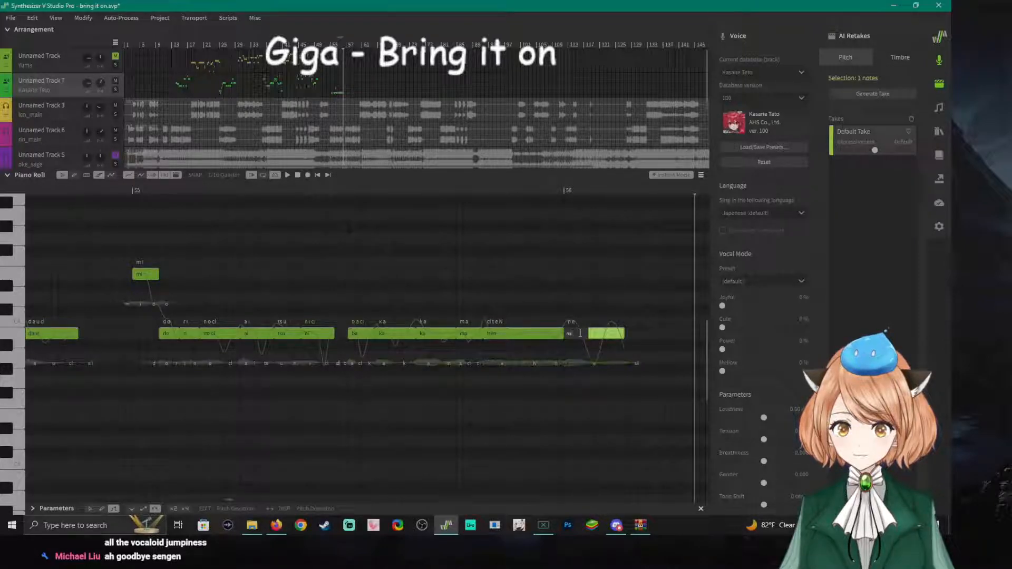
key(Return)
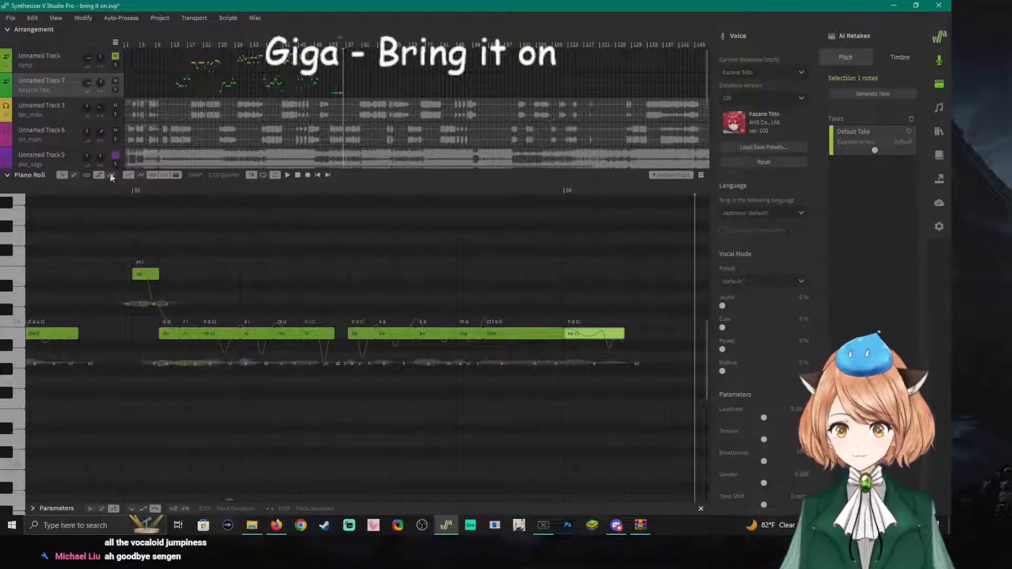
click(114, 189)
key(space)
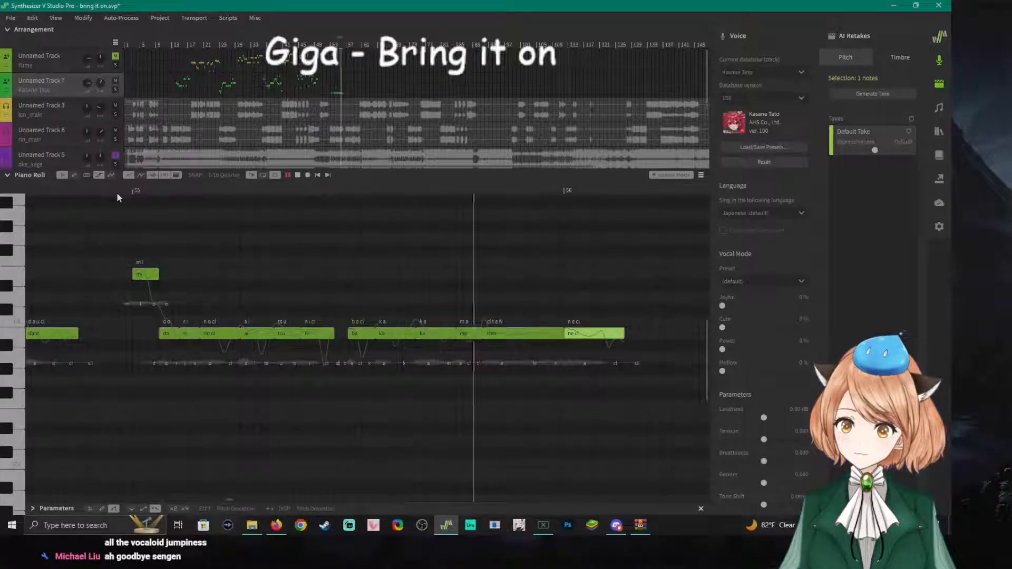
key(space)
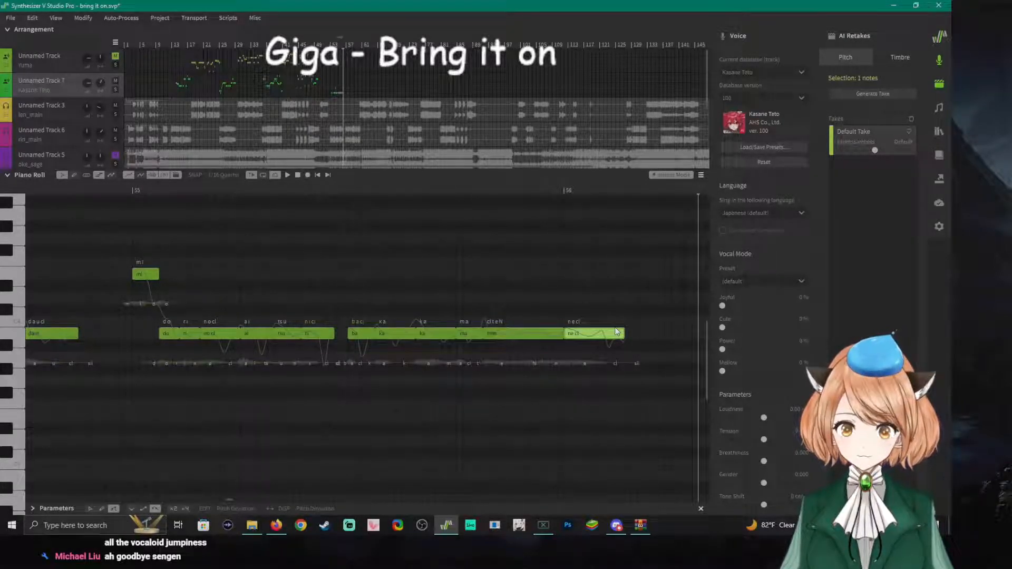
Listen to the whole Kasane Teto phrase from the start of bar 53 into bar 55.
scroll(455, 324, down, 3)
scroll(252, 323, down, 3)
click(110, 186)
key(space)
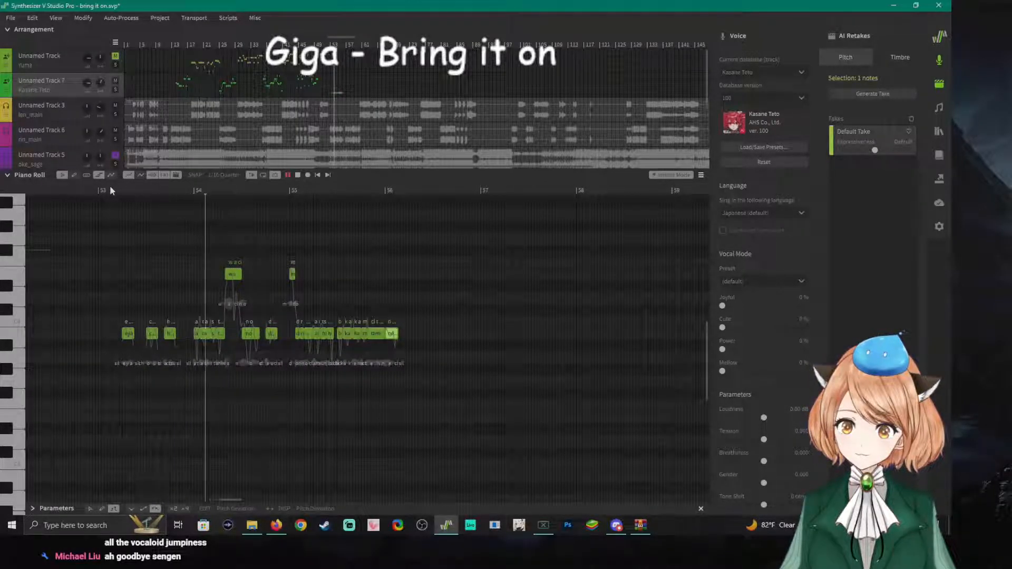
key(space)
Add "cl" to the end of the phonemes of the "no" note in the middle of bar 54.
scroll(229, 355, up, 3)
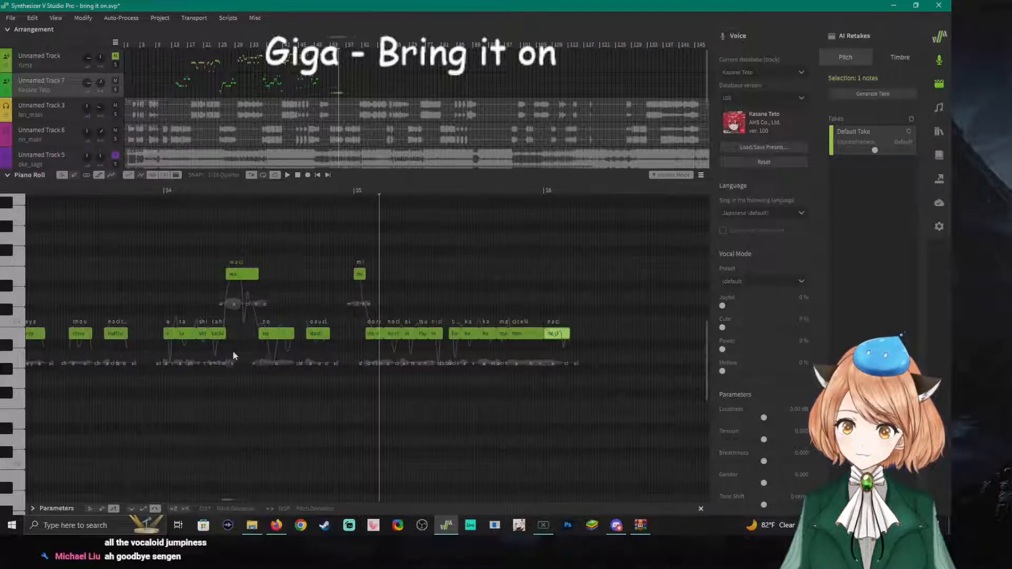
scroll(272, 346, up, 3)
click(319, 334)
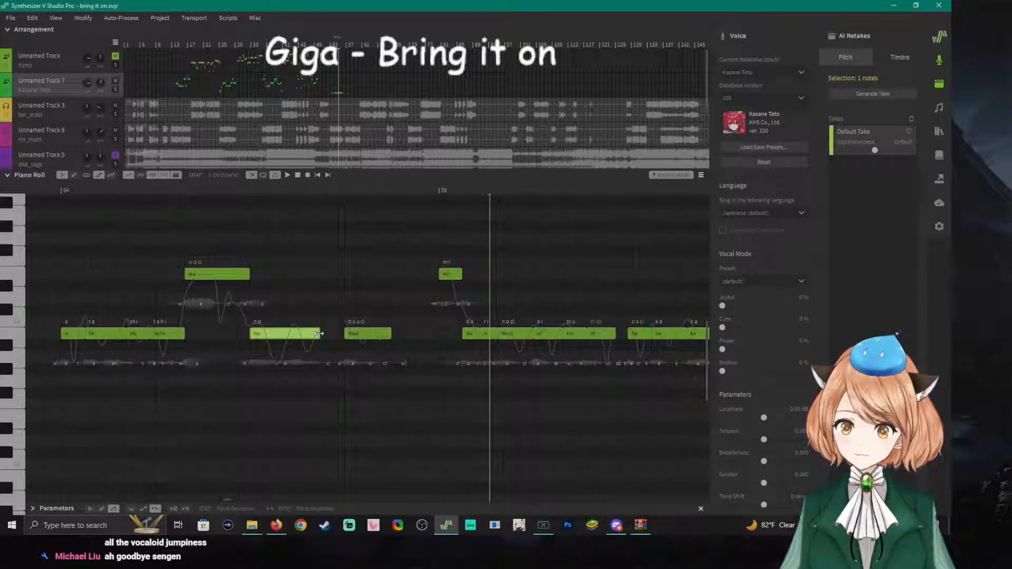
double_click(260, 322)
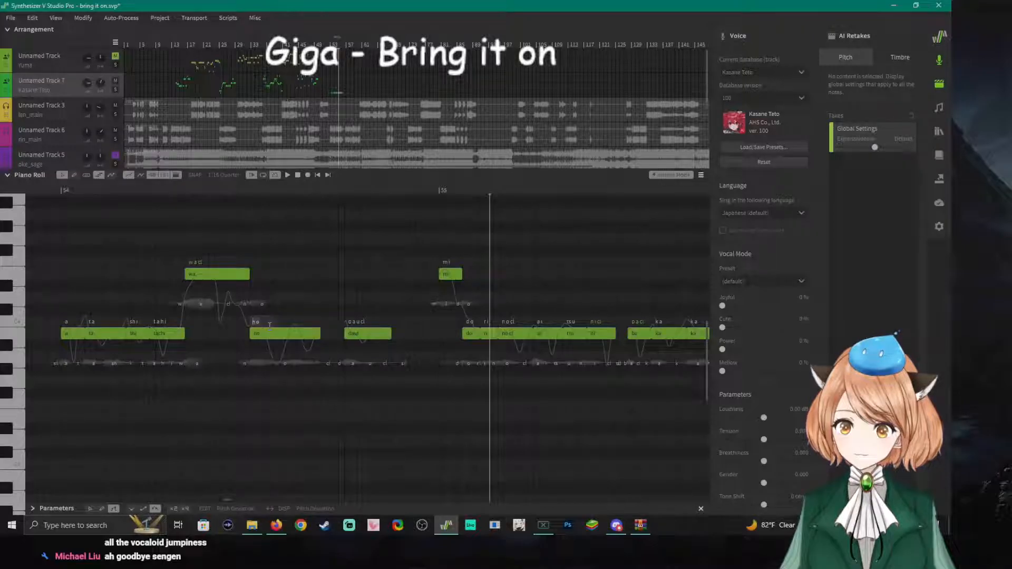
text(cl)
key(Return)
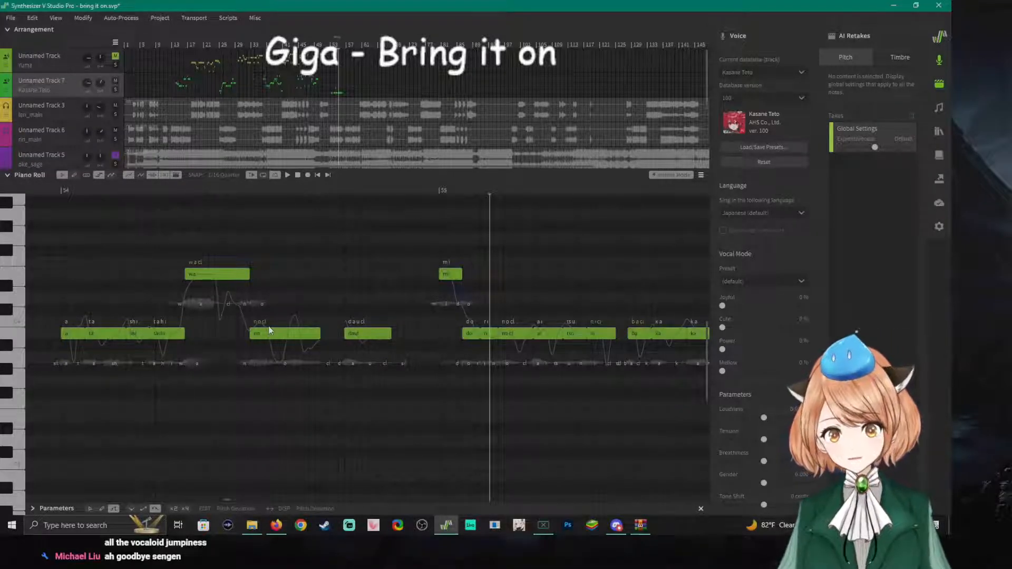
Play back the vocal phrase from measure 54 and listen through the gap after its last note in measure 56.
click(46, 191)
key(space)
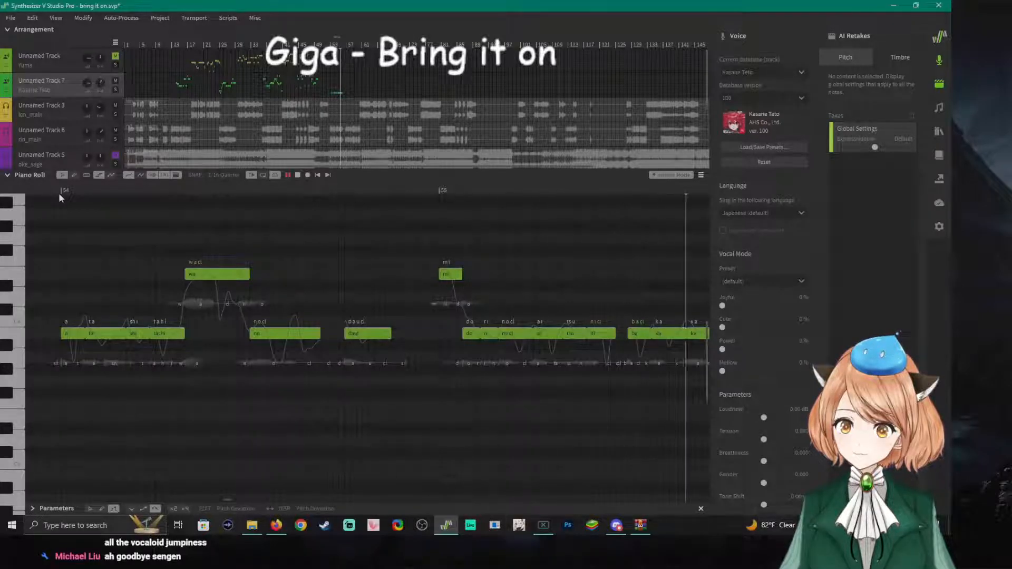
key(space)
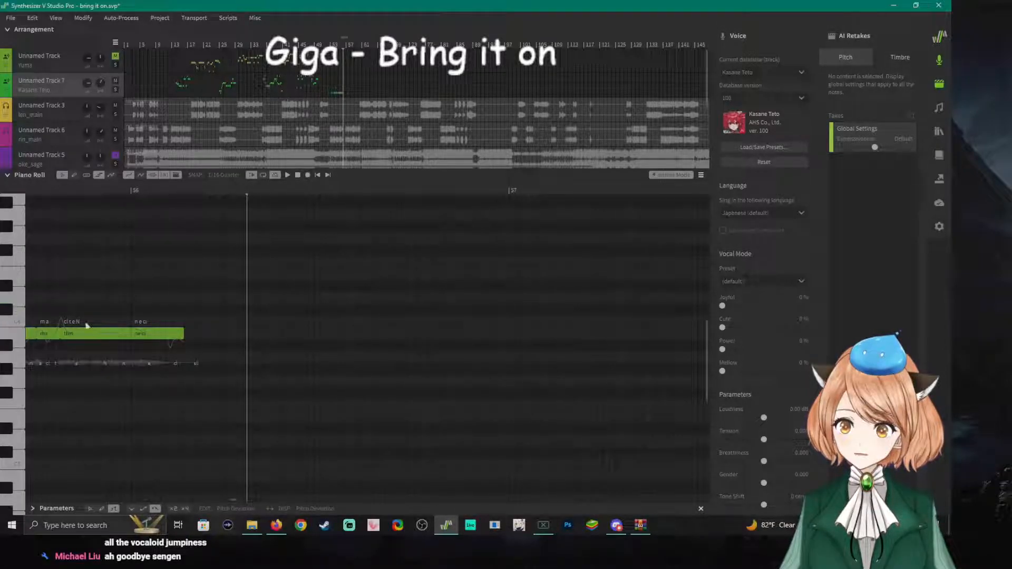
scroll(218, 350, down, 2)
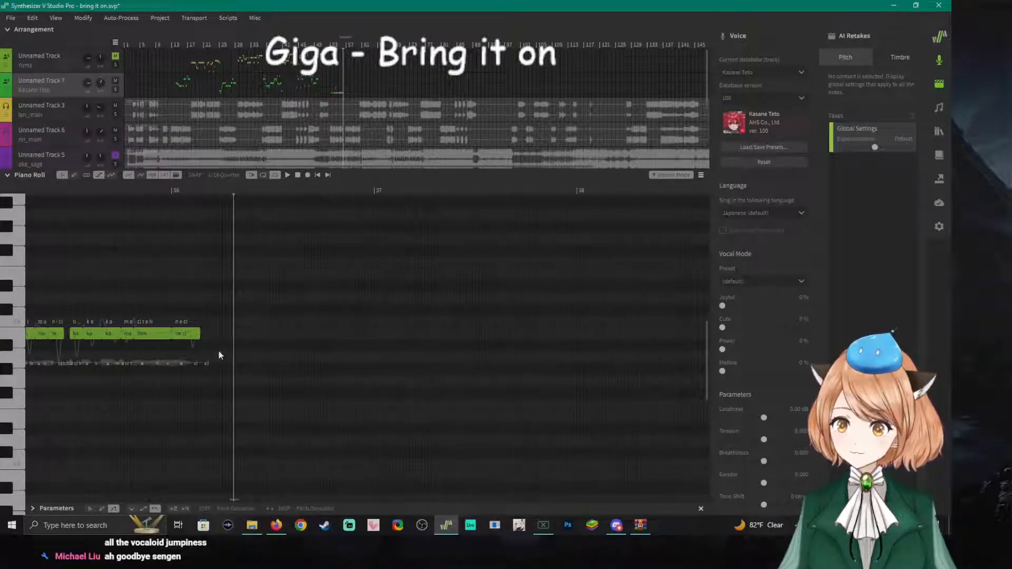
key(space)
key(space)
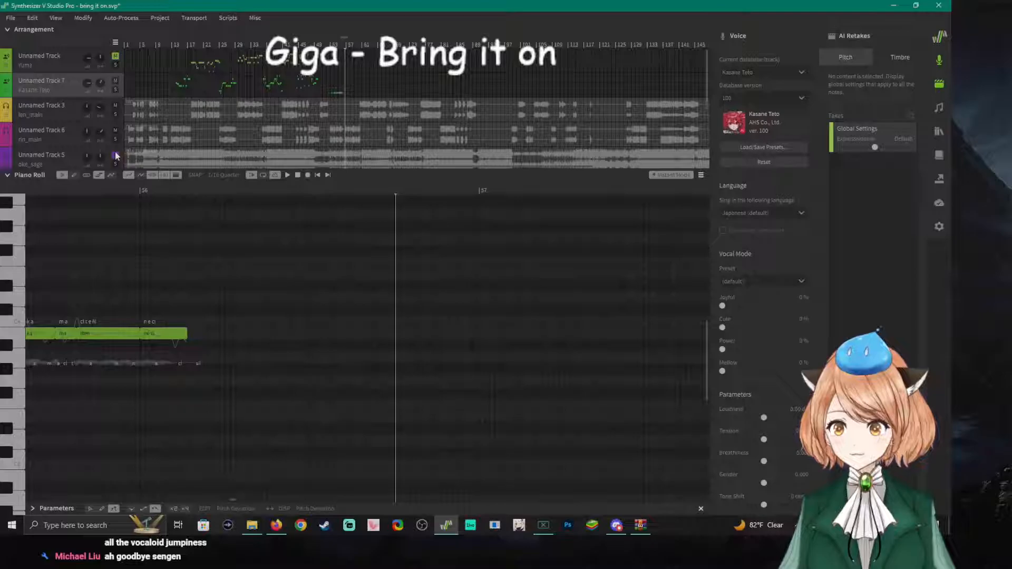
Replay short sections around measure 57 to hear where the next vocal phrase begins.
click(117, 60)
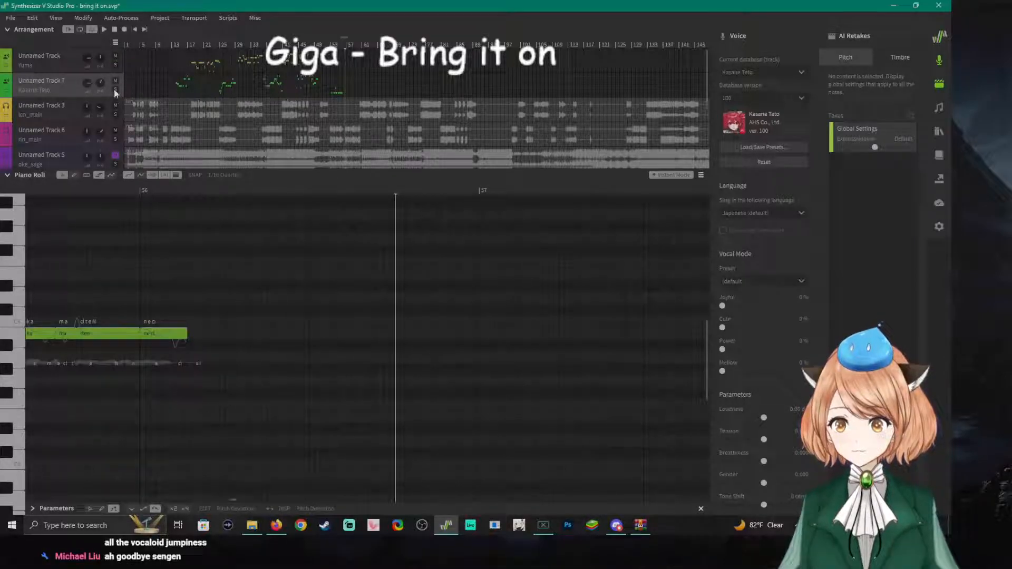
key(space)
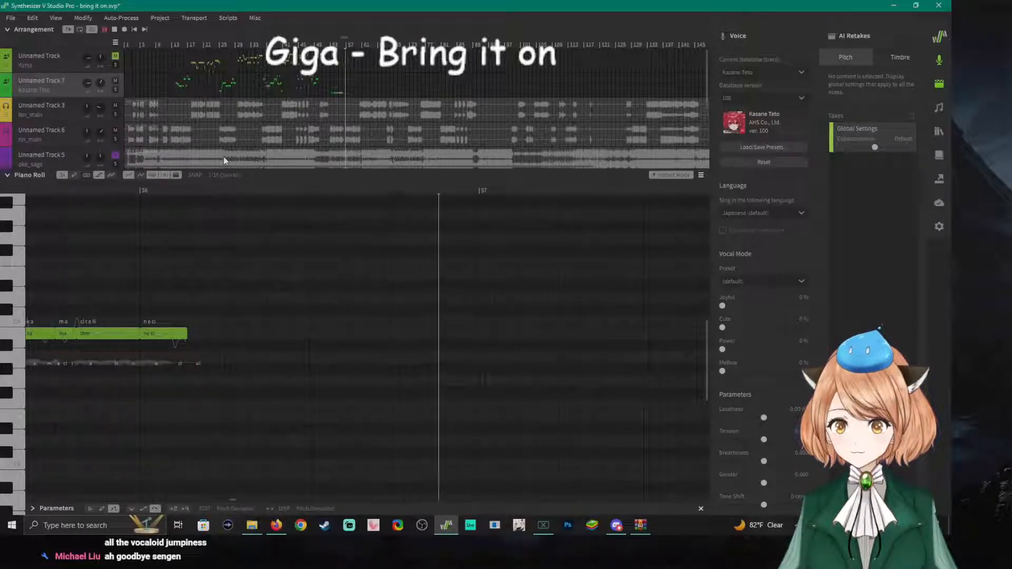
click(480, 187)
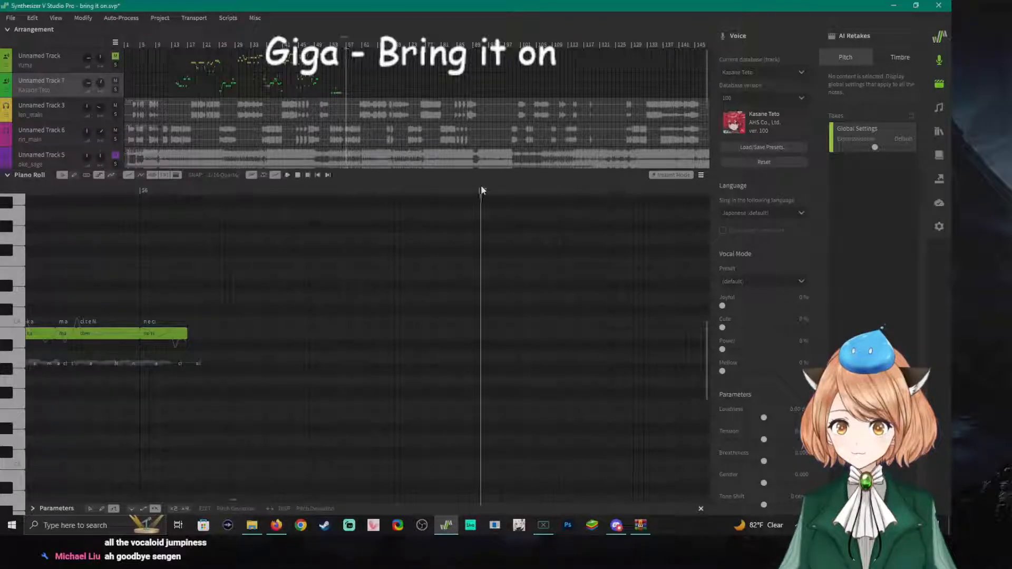
key(space)
click(567, 187)
key(space)
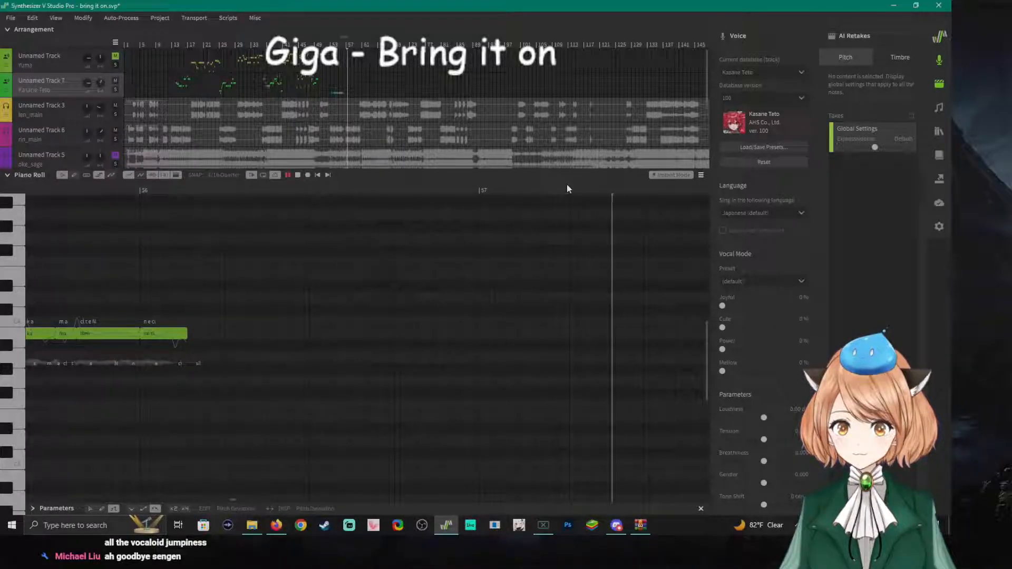
key(space)
click(521, 185)
key(space)
key(space)
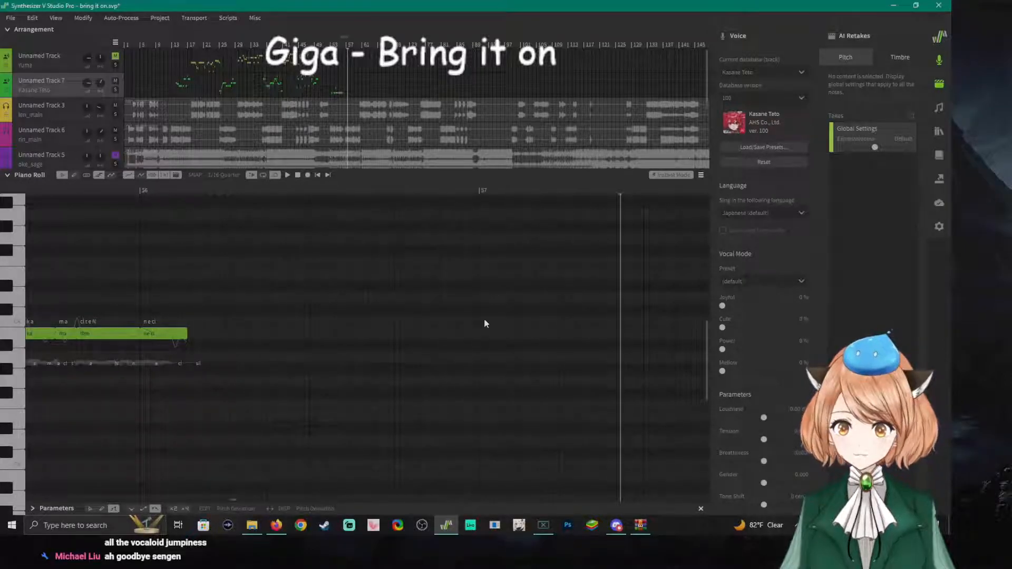
click(517, 188)
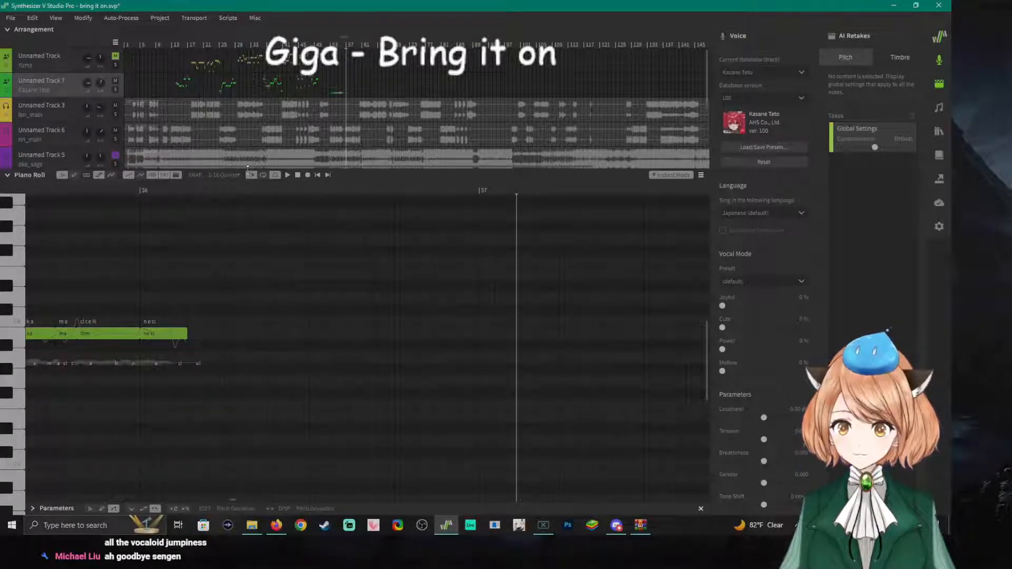
key(space)
key(space)
click(521, 191)
key(space)
key(space)
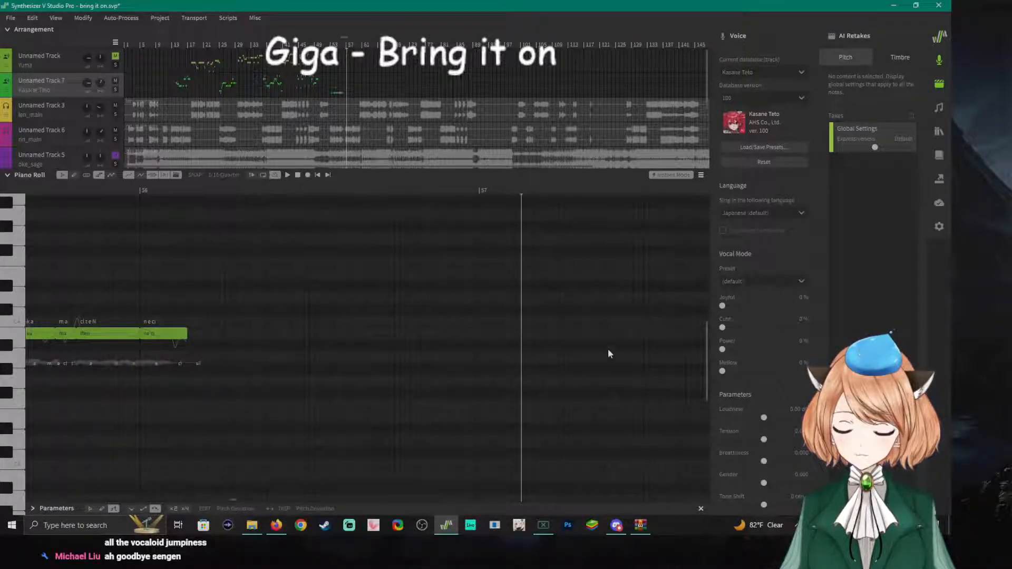
key(space)
key(space)
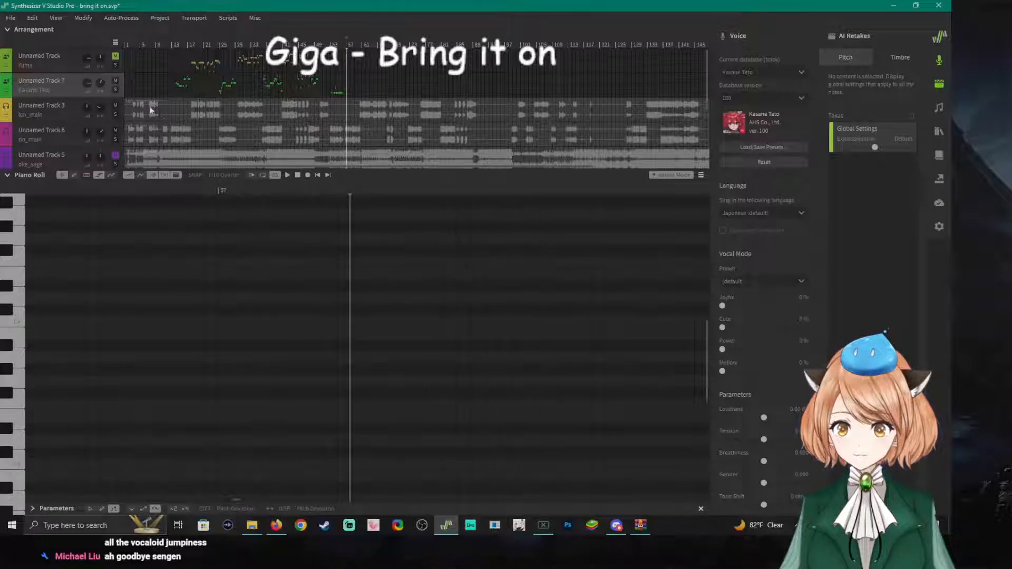
Audition measure 57 with rin_main muted, unmute it, and mute len_main to isolate the other guide vocal.
click(115, 130)
key(space)
key(space)
click(115, 131)
click(115, 105)
key(space)
key(space)
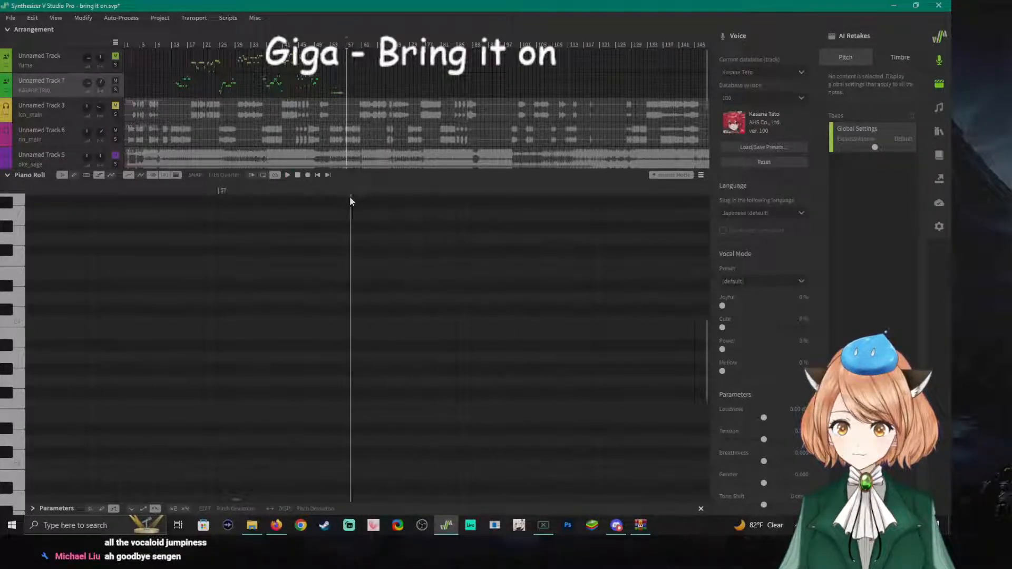
Pinpoint the onset of the guide vocal's next note in measure 57 by replaying from progressively earlier positions.
click(455, 191)
key(space)
key(space)
click(428, 194)
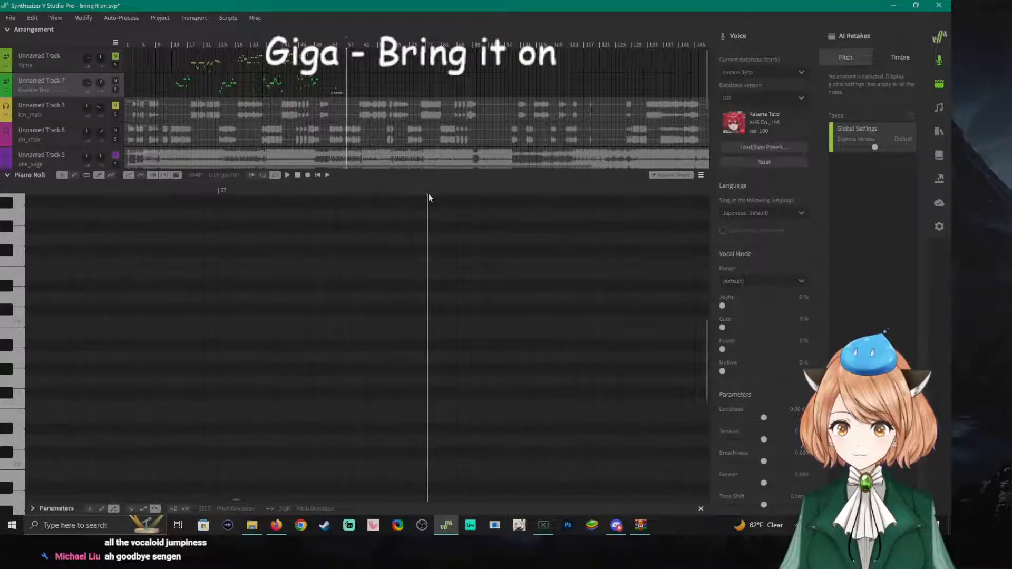
click(410, 194)
key(space)
key(space)
click(395, 194)
key(space)
key(space)
click(380, 193)
key(space)
key(space)
click(368, 192)
key(space)
key(space)
click(352, 192)
key(space)
key(space)
click(335, 194)
key(space)
key(space)
click(351, 194)
key(space)
key(space)
Match the guide's pitch on the keyboard, add a long note at the playhead in measure 57, and enter its lyric.
drag(13, 362, 16, 334)
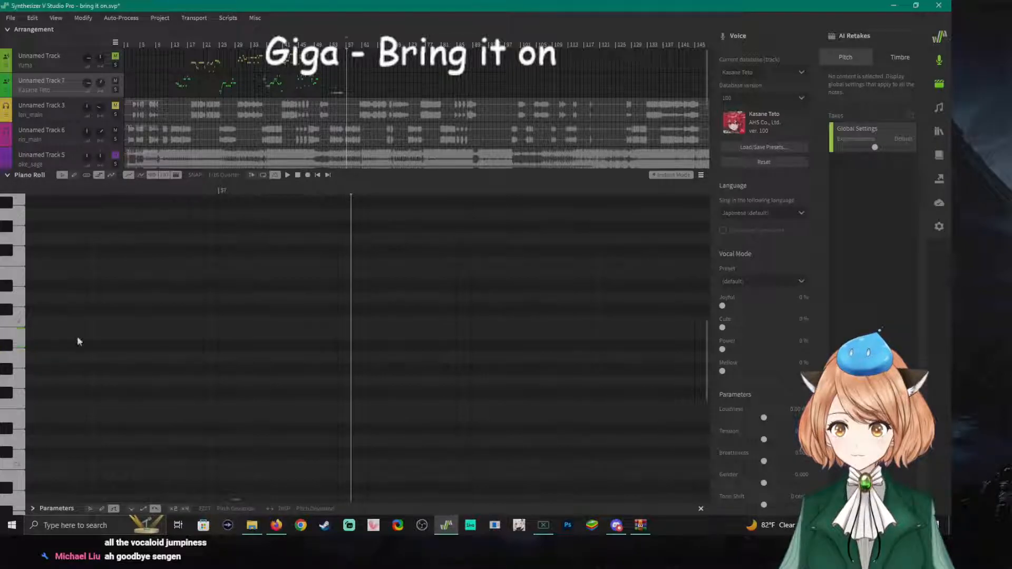
click(353, 334)
drag(372, 339, 376, 339)
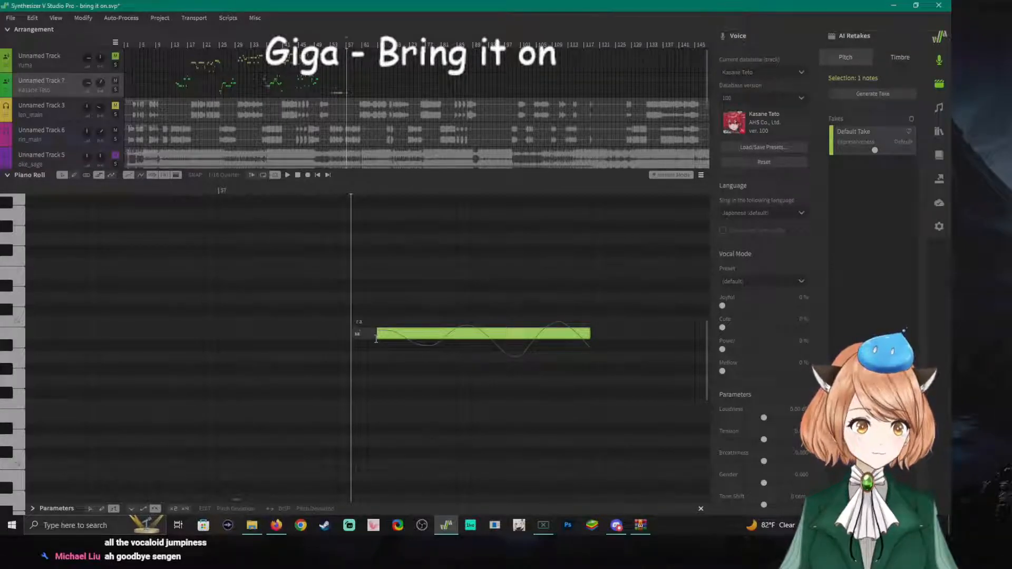
key(Return)
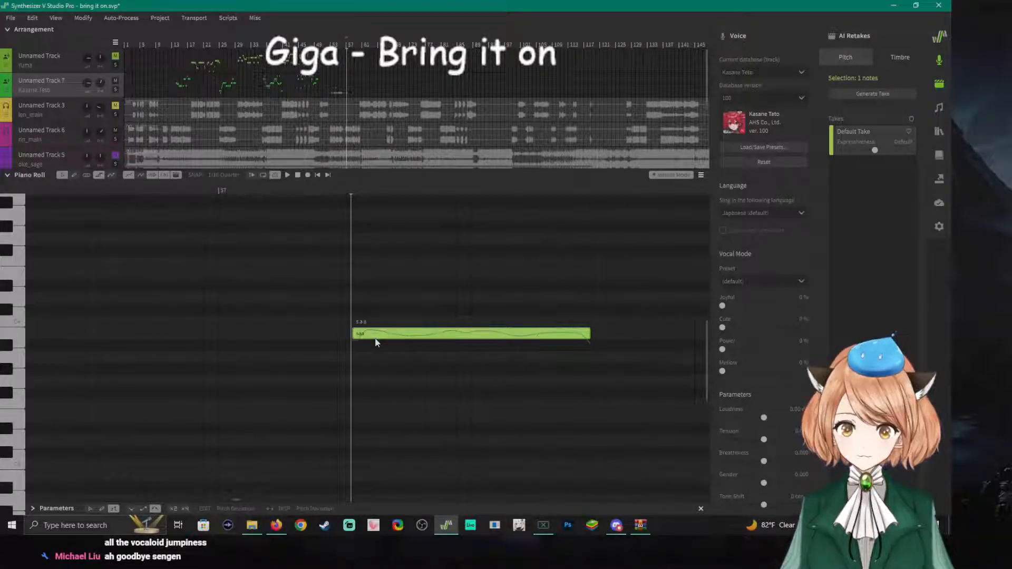
Play back the new note in measure 57 and check where it ends against the guide vocal.
key(space)
key(space)
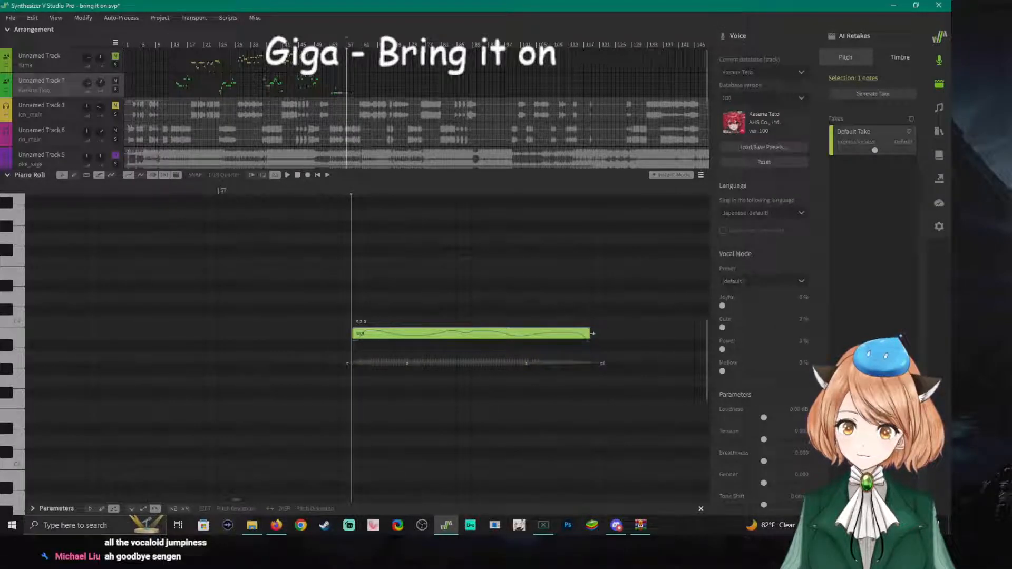
click(588, 193)
key(space)
key(space)
key(space)
key(space)
Mute the Kasane Teto track and play the guide vocal from the start of the new note.
drag(237, 499, 236, 499)
click(116, 82)
click(42, 190)
key(space)
key(space)
Replay the guide from several points after the new note to find the next syllable's onset.
click(392, 192)
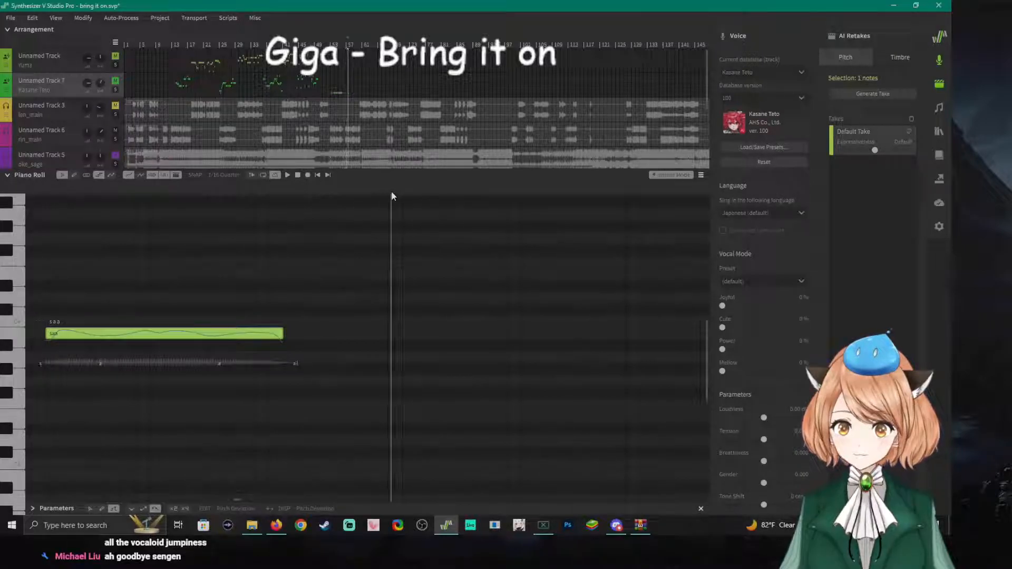
click(388, 190)
click(347, 193)
key(space)
key(space)
click(325, 191)
key(space)
key(space)
click(392, 189)
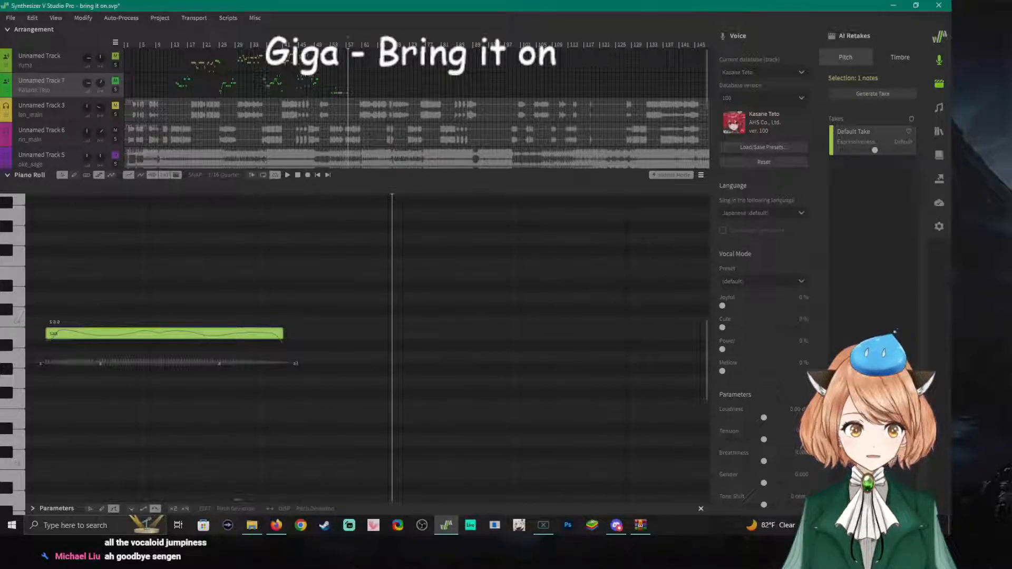
click(387, 189)
key(space)
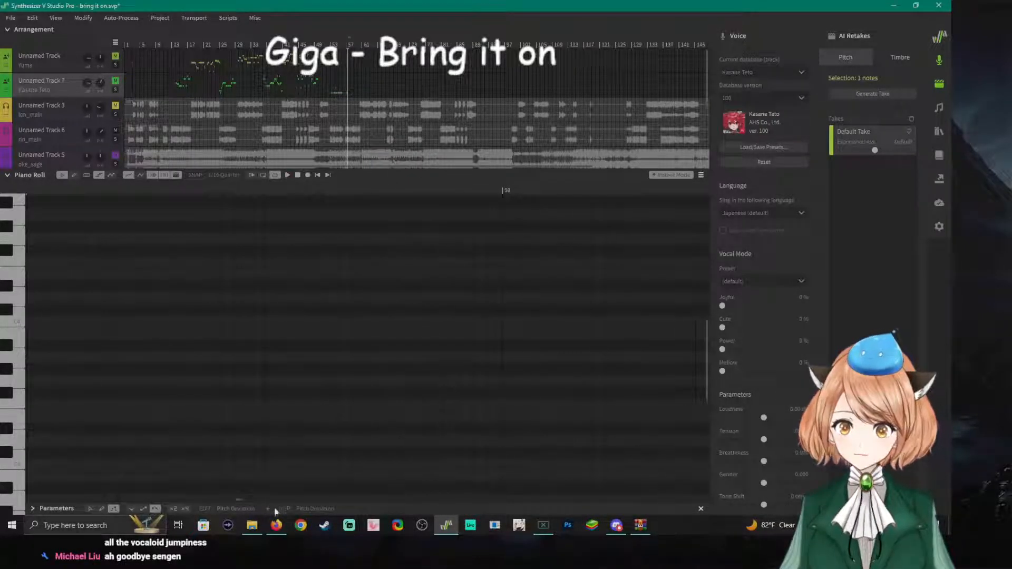
Listen to the guide vocal from just past the new note's end into measure 58.
drag(240, 500, 237, 500)
click(301, 187)
key(space)
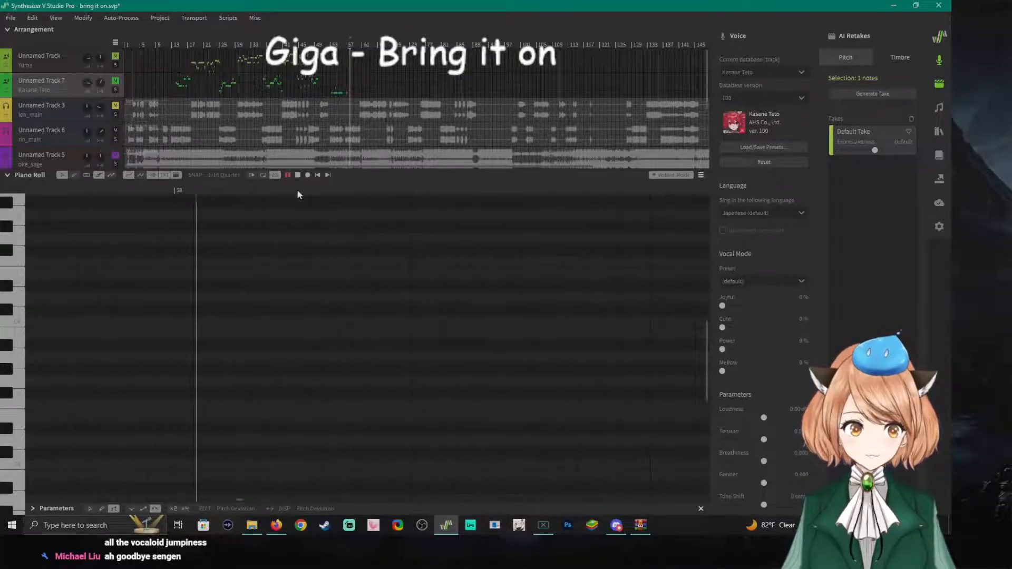
key(space)
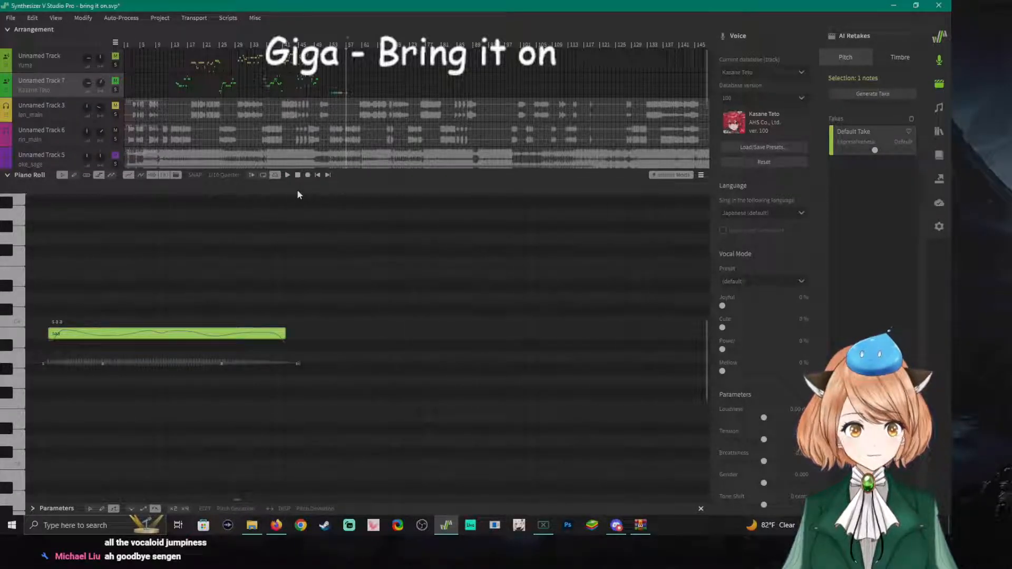
key(space)
key(space)
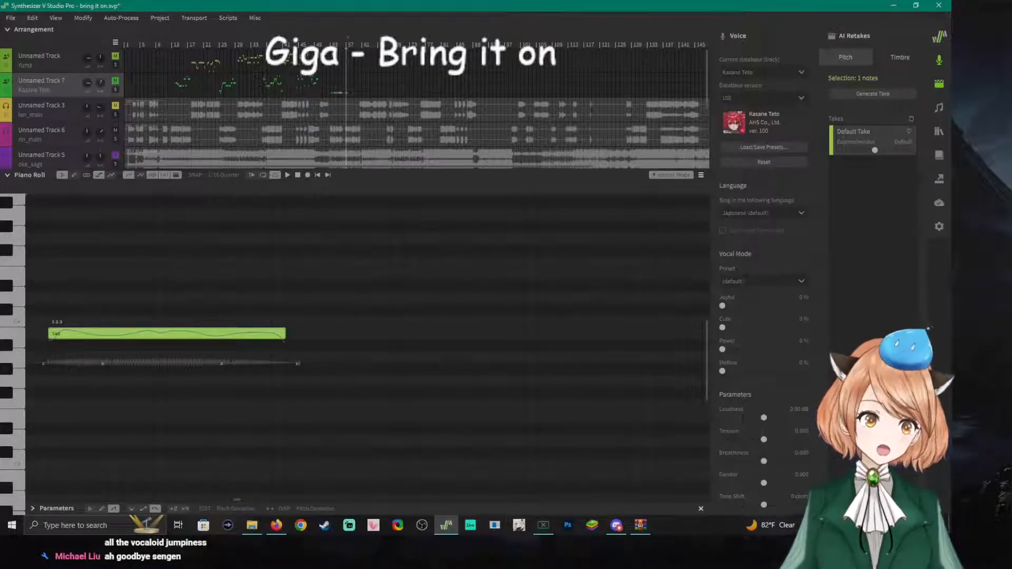
Play the guide vocal from the end of the new note through the following measures.
key(alt+Tab)
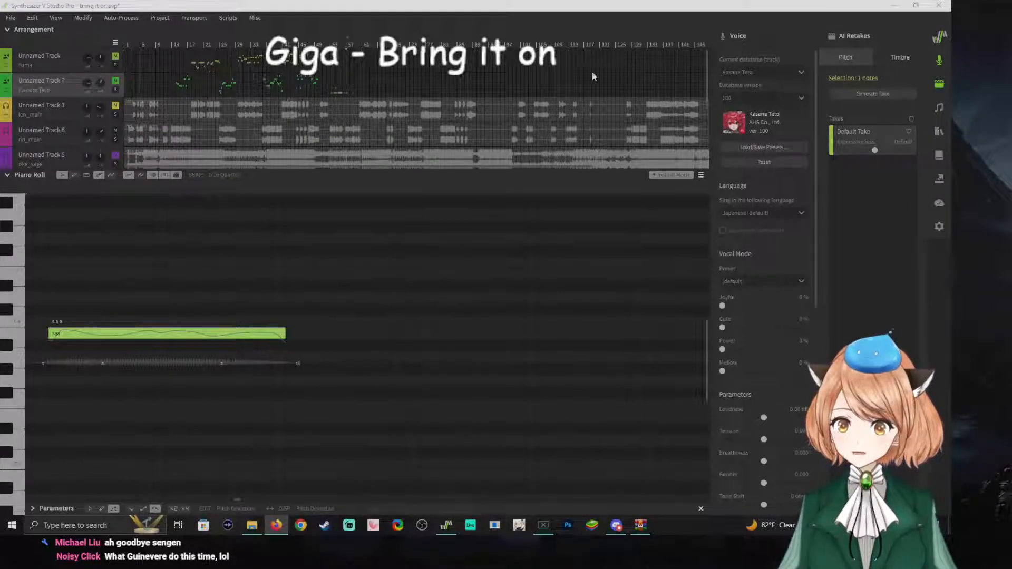
click(279, 177)
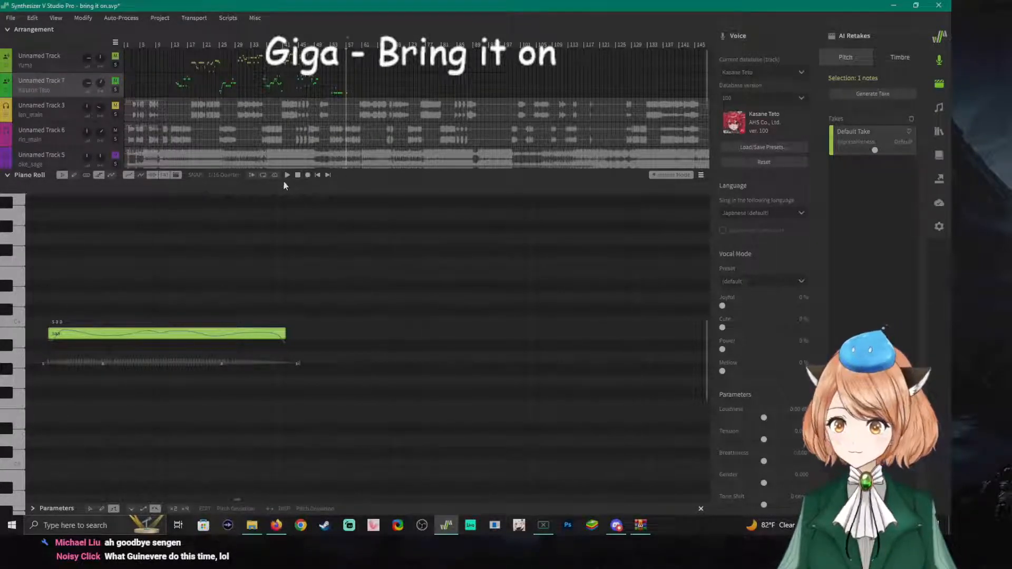
click(279, 193)
click(274, 174)
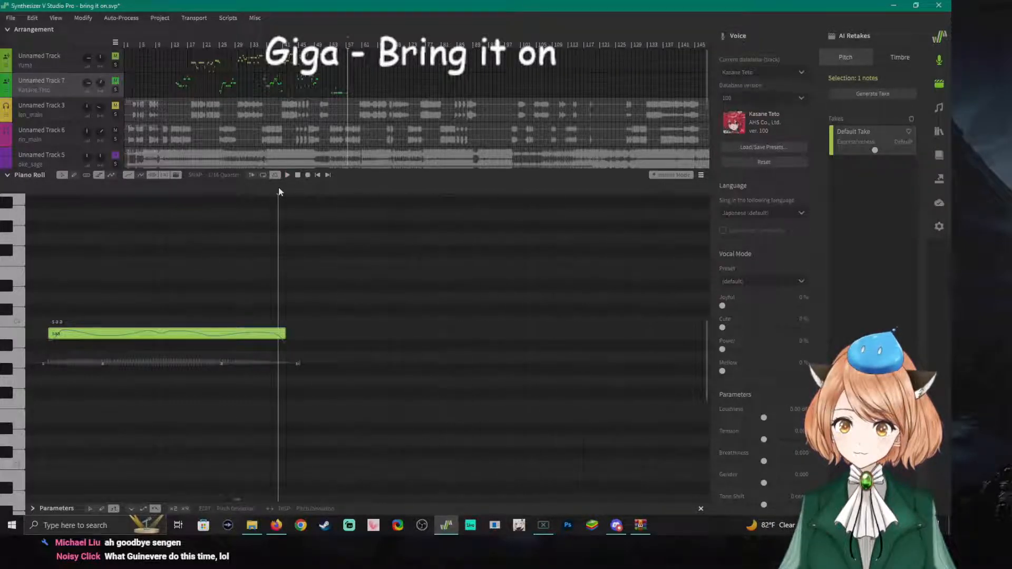
key(space)
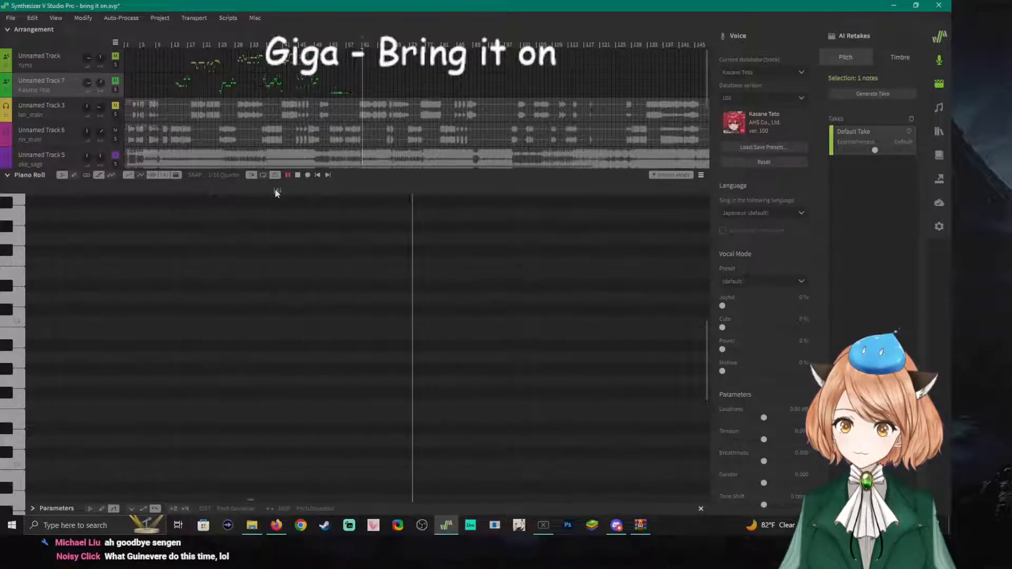
key(space)
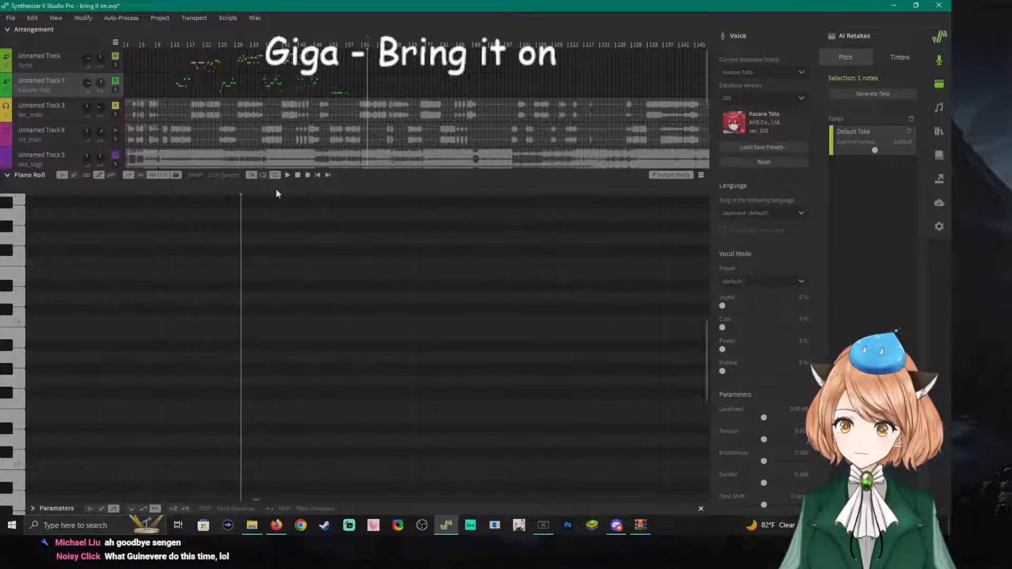
Go back to the opening vocal phrase and play from measure 13 up to its first notes in measure 14.
scroll(268, 274, left, 1)
scroll(245, 302, down, 3)
drag(270, 498, 109, 473)
scroll(144, 375, up, 3)
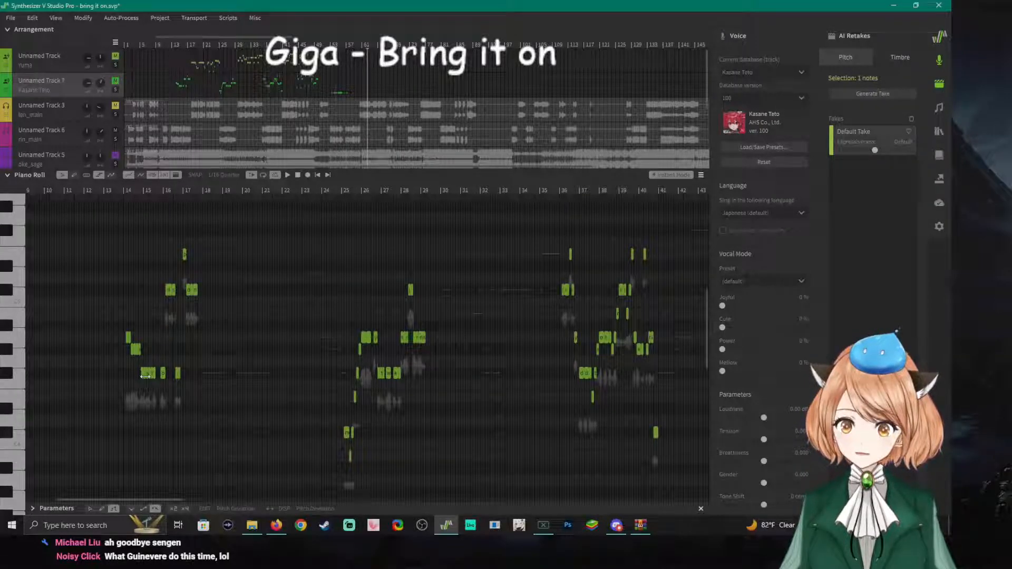
click(105, 191)
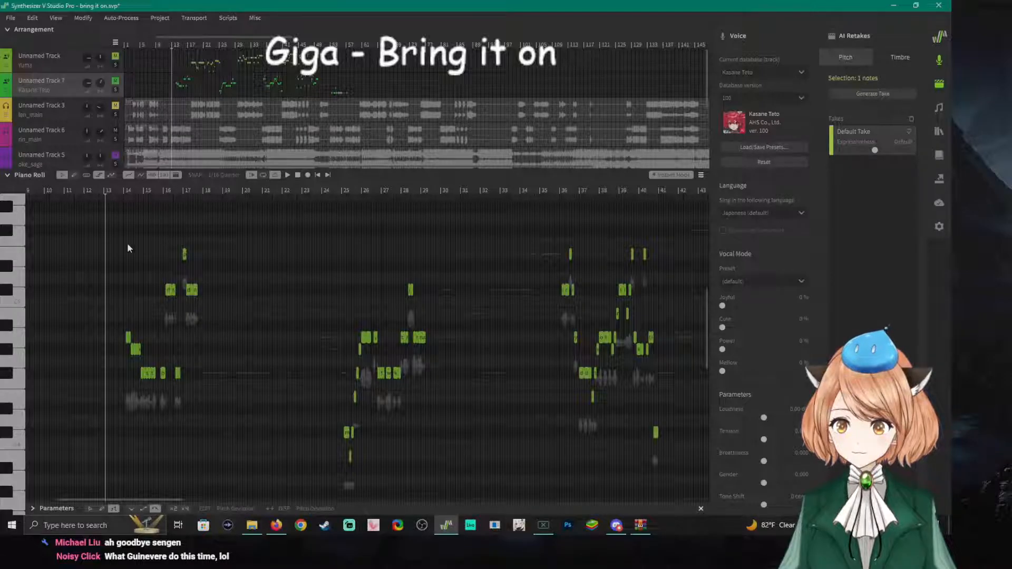
scroll(135, 250, up, 6)
key(space)
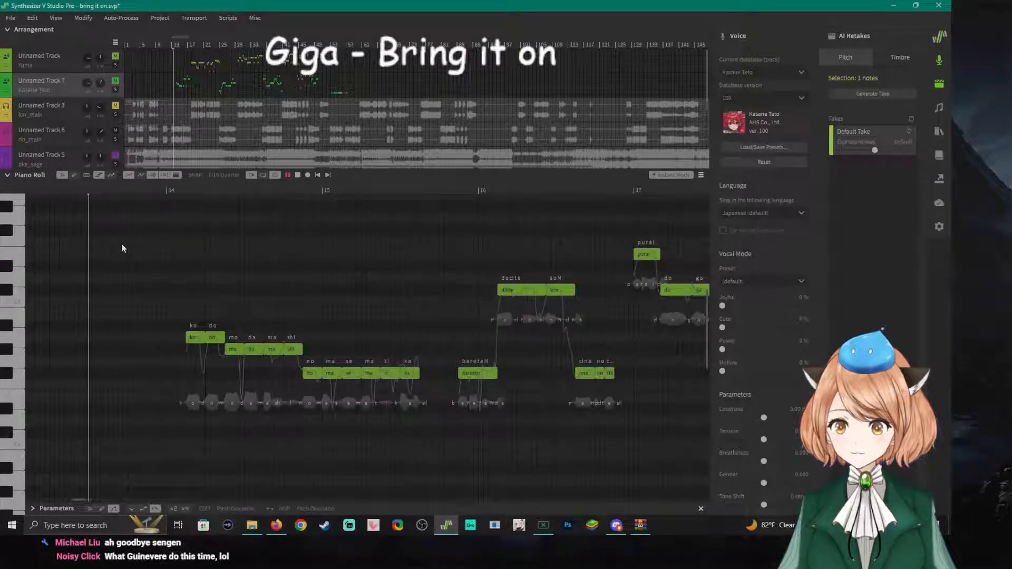
key(space)
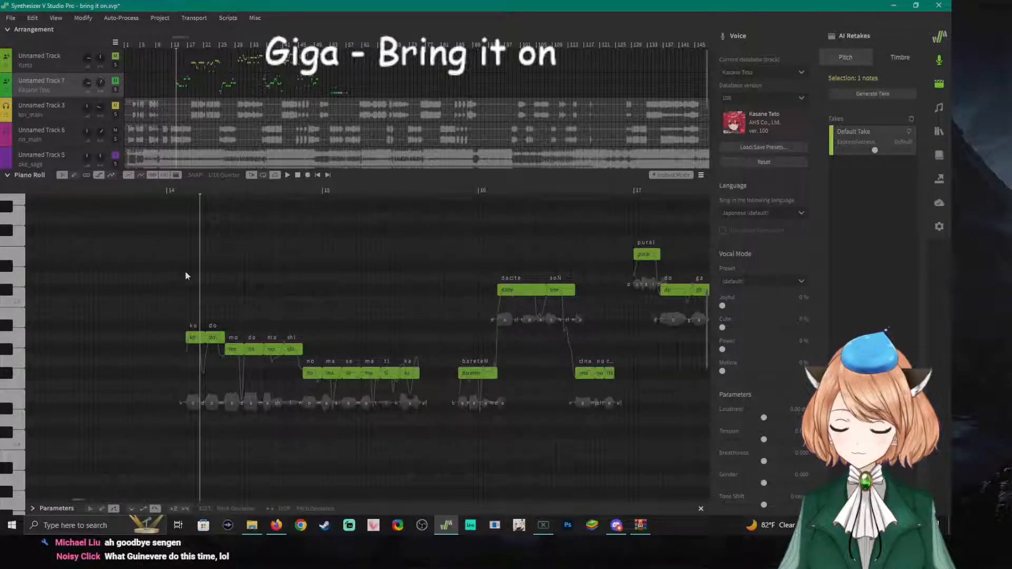
Replay the start of the opening phrase over the "ko" and "do" notes in measure 14.
scroll(195, 273, up, 5)
click(141, 191)
key(space)
key(space)
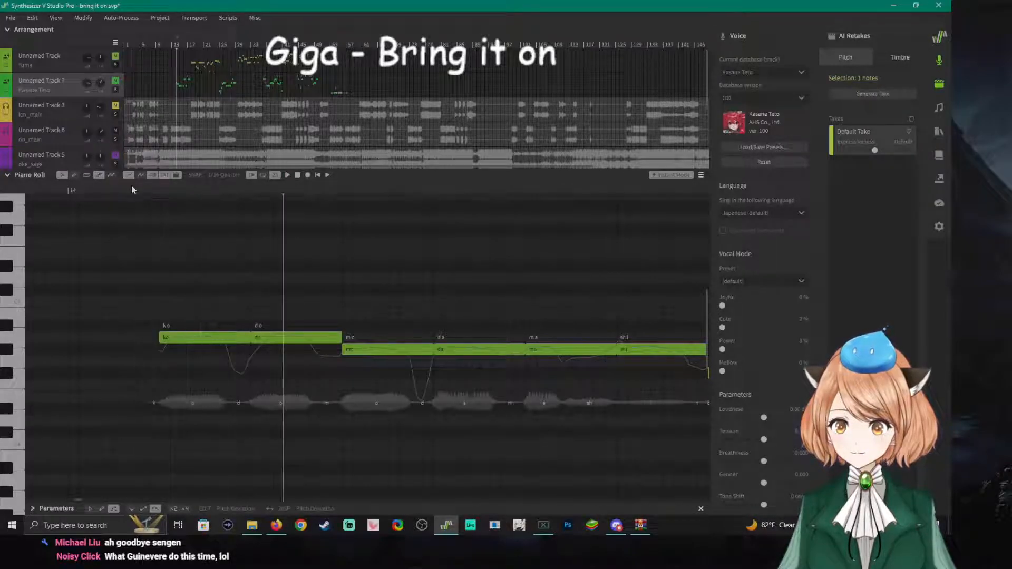
click(127, 192)
key(space)
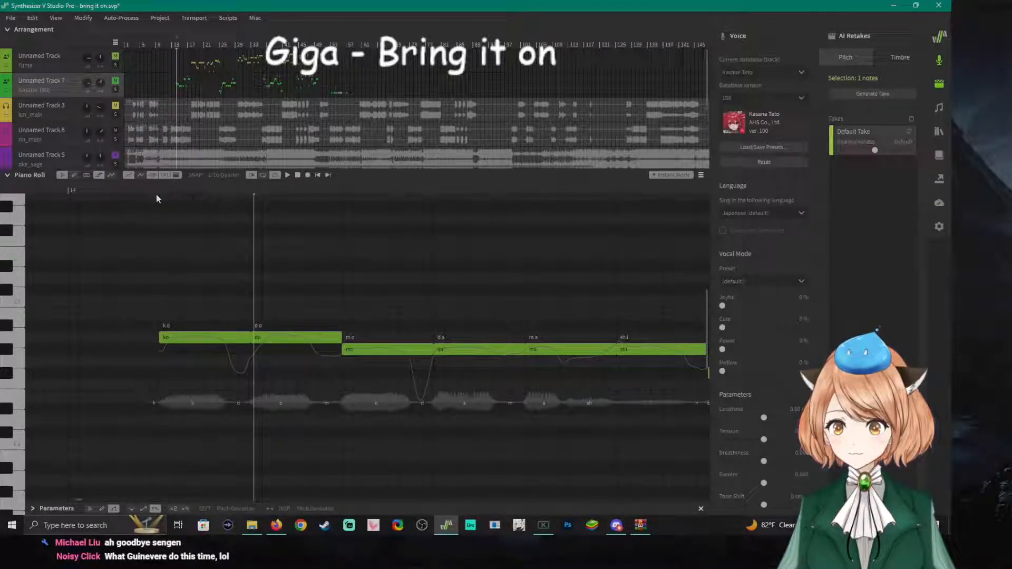
Replay the onset of the "ko" note in measure 14 several times against the guide vocal.
click(159, 195)
click(162, 191)
key(space)
key(space)
click(161, 192)
key(space)
key(space)
click(151, 194)
key(space)
key(space)
Try starting the "ko" note in measure 14 slightly earlier and play the opening to check its timing.
scroll(149, 256, up, 3)
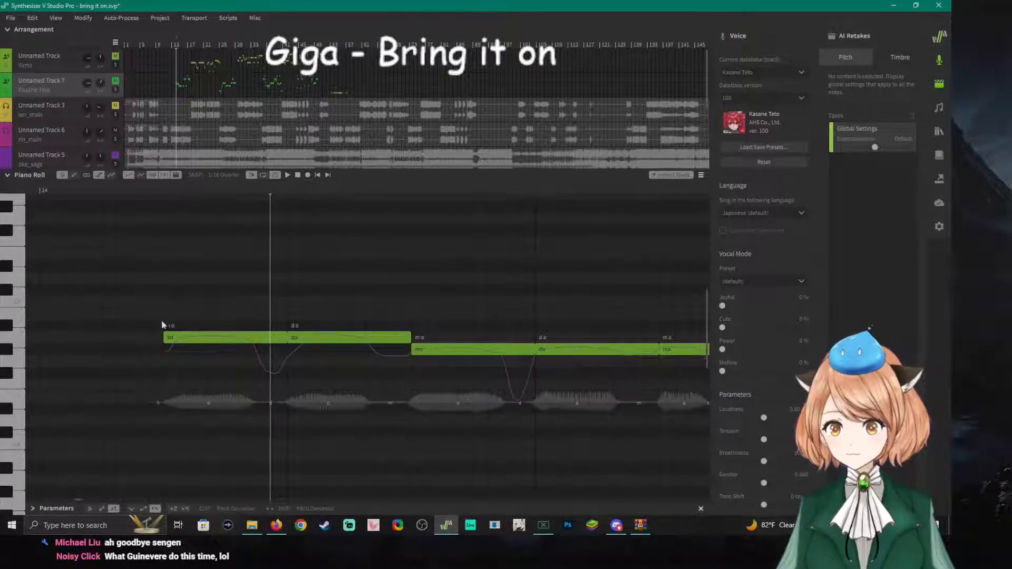
drag(165, 338, 149, 338)
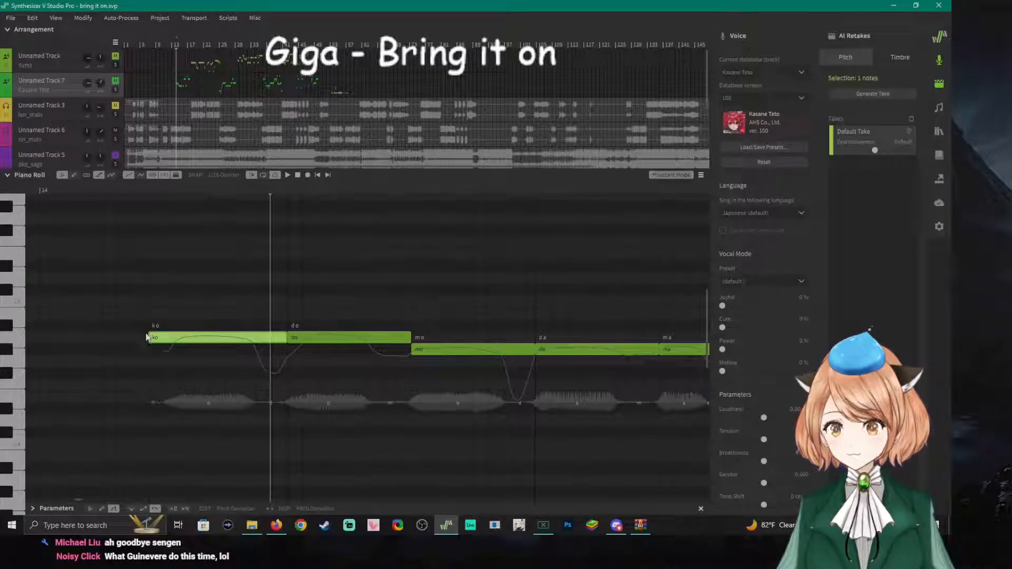
click(149, 197)
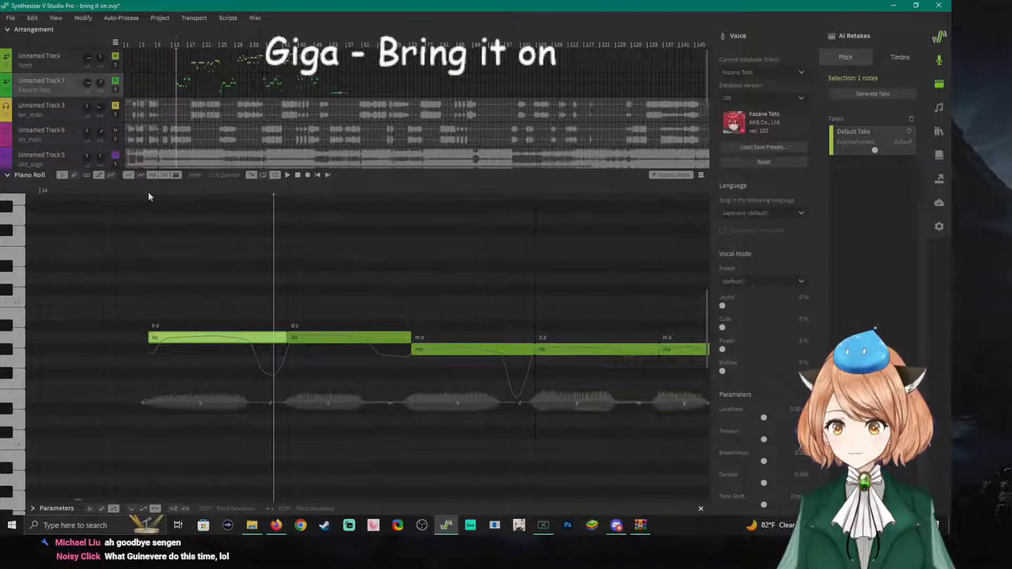
key(space)
click(85, 194)
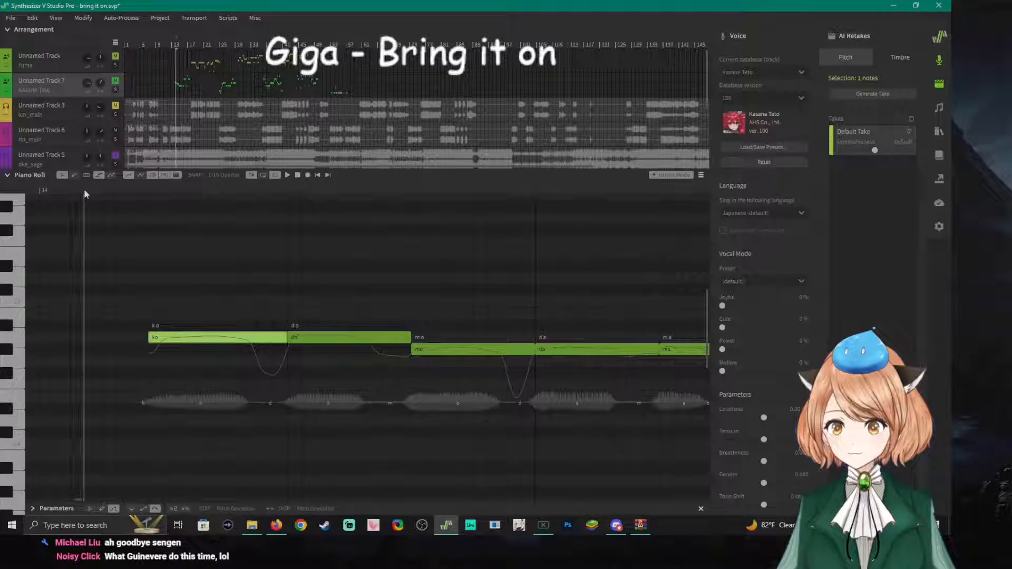
click(85, 190)
key(space)
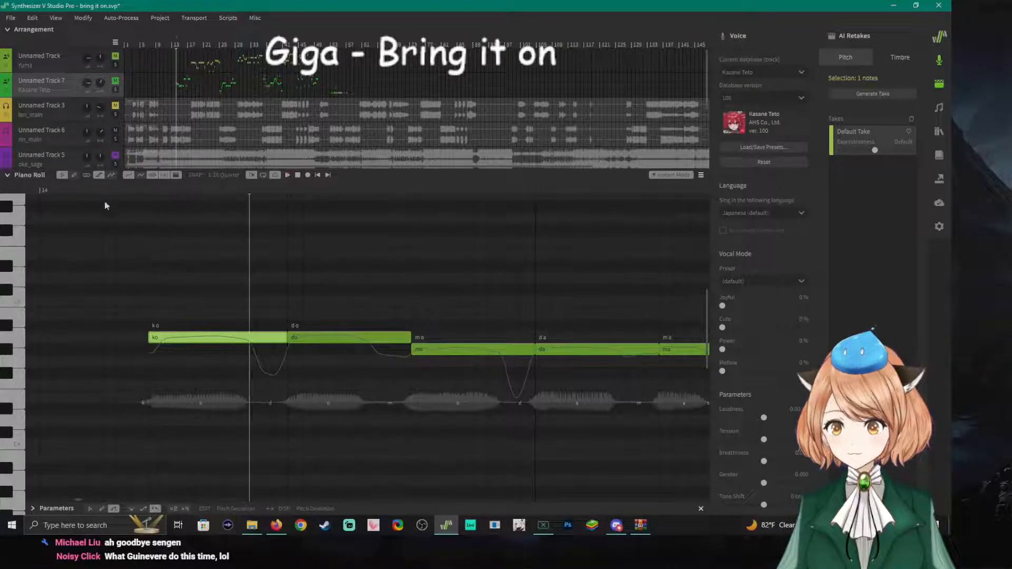
click(162, 196)
click(164, 189)
key(space)
click(144, 191)
key(space)
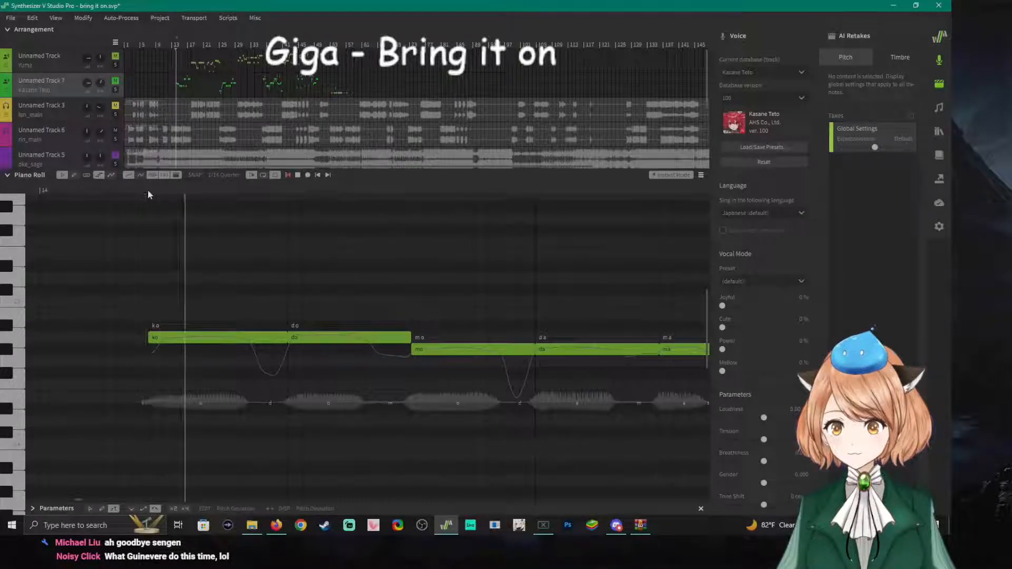
Move the start of the "ko" note back to its original position and replay the opening notes.
drag(151, 340, 166, 339)
click(168, 193)
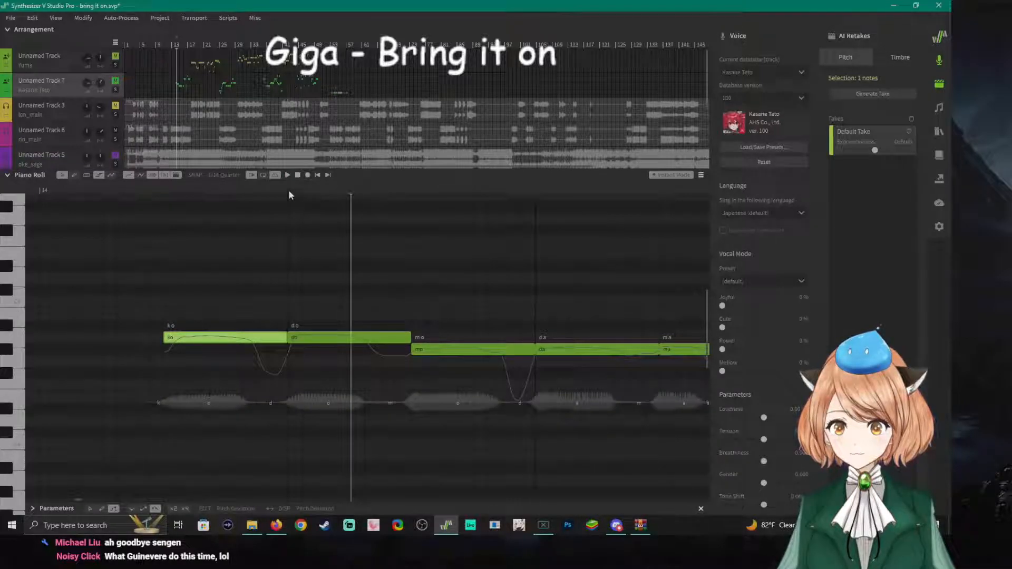
key(space)
Listen to the "mo" note from just before its start into the following "da" note.
click(414, 194)
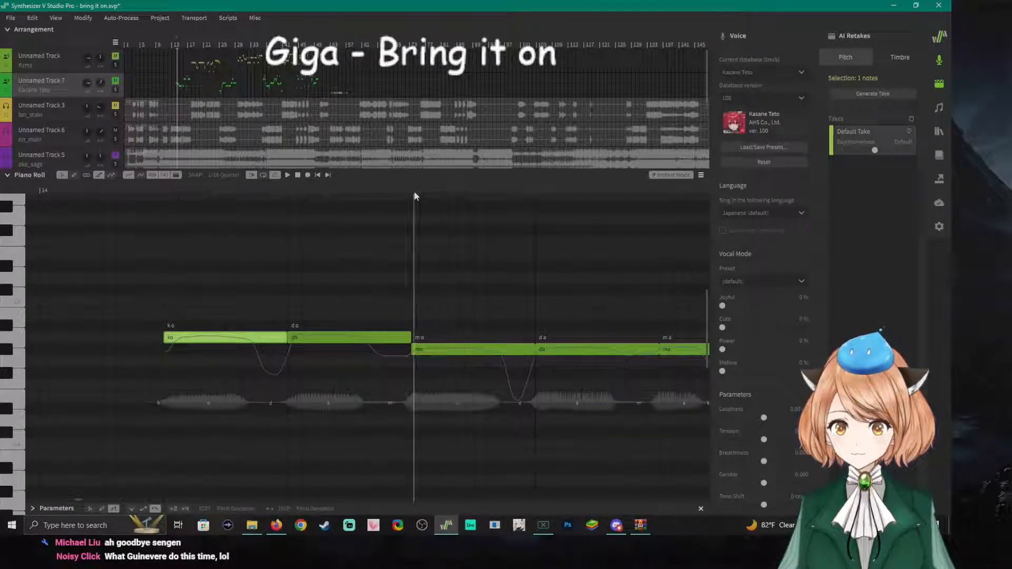
click(400, 191)
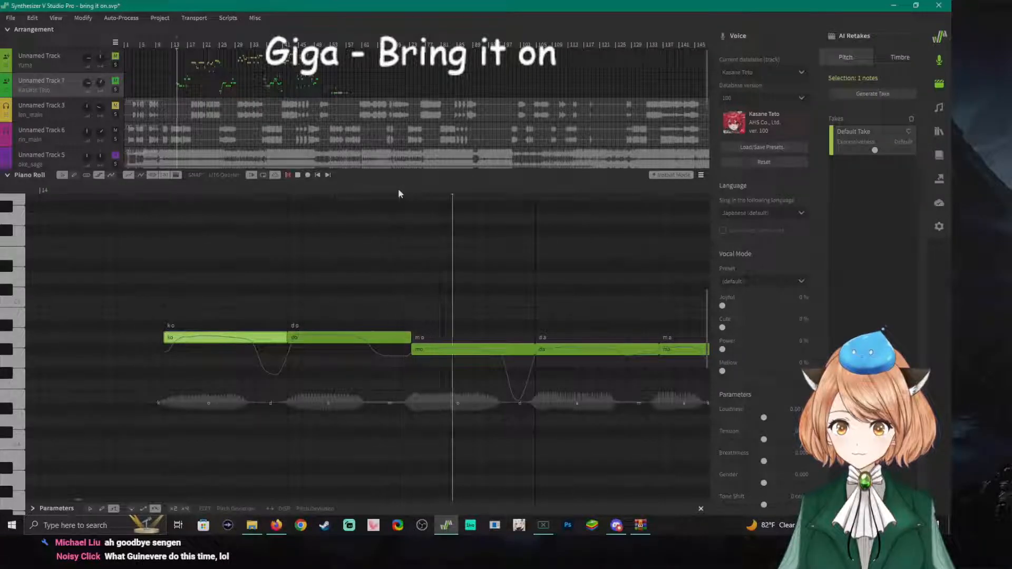
click(380, 191)
key(space)
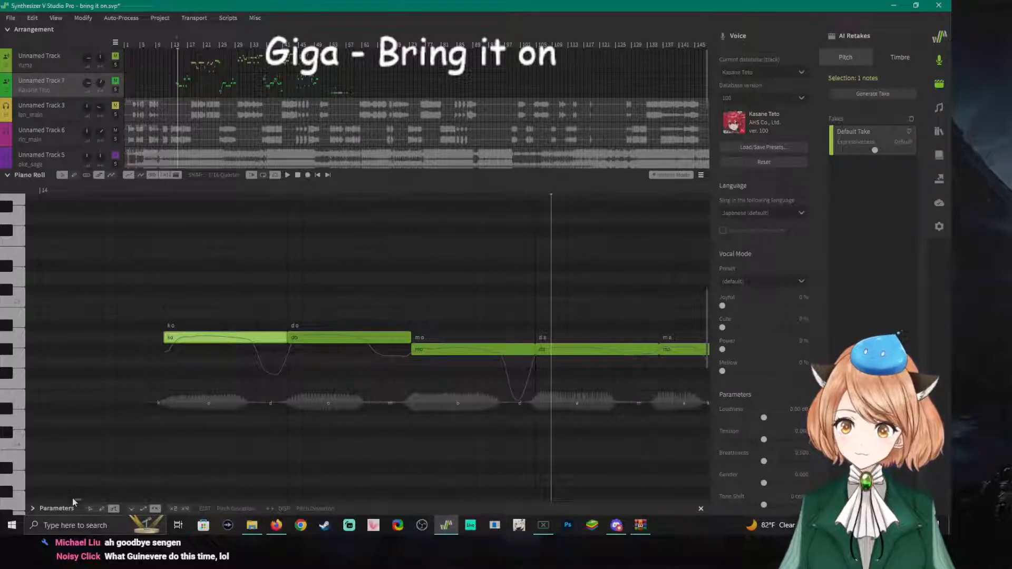
Play the rest of the phrase from the "ma" and "se" notes through "ka" to the note before measure 16.
drag(74, 499, 79, 496)
click(368, 193)
key(space)
click(488, 191)
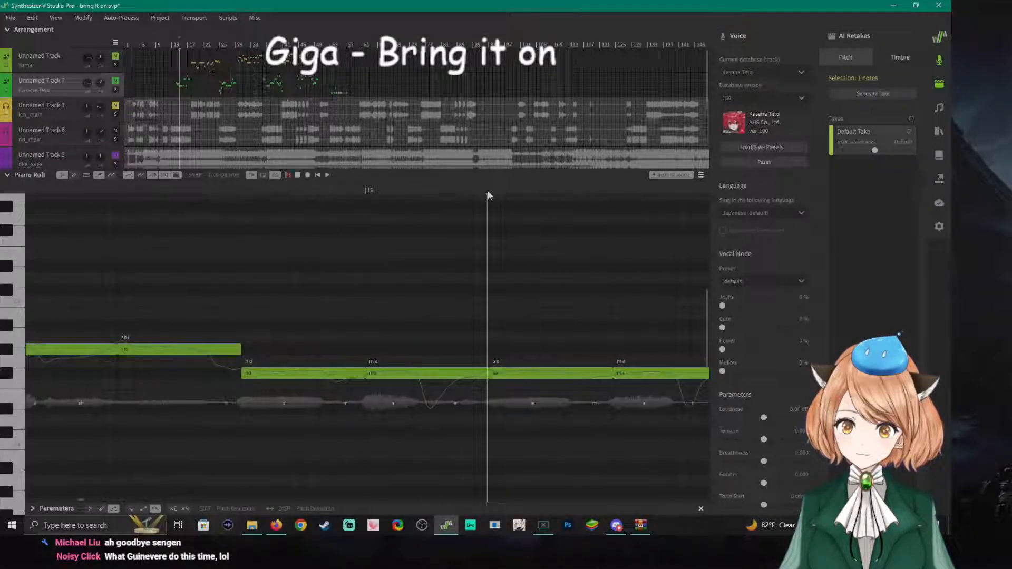
click(612, 191)
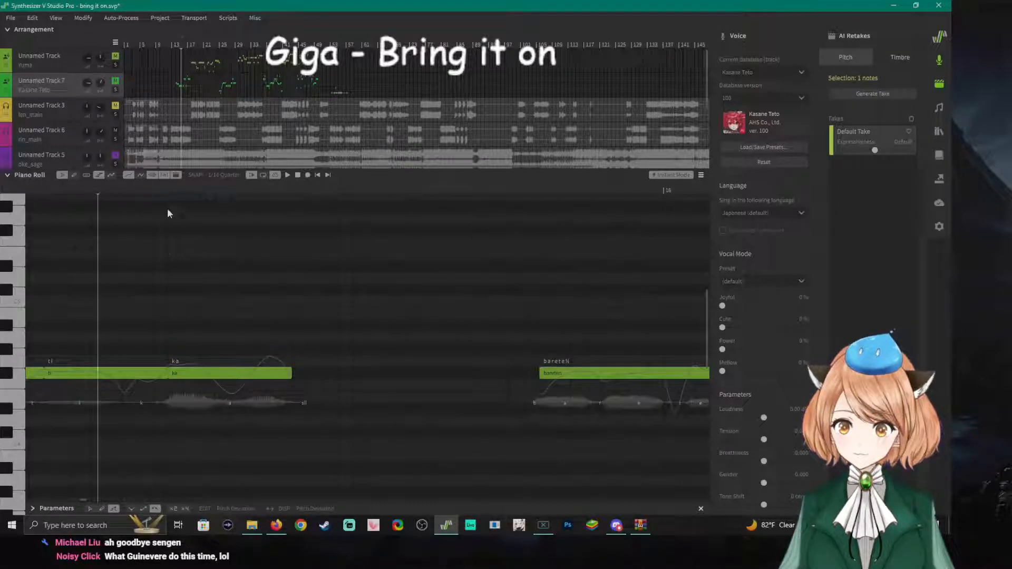
key(space)
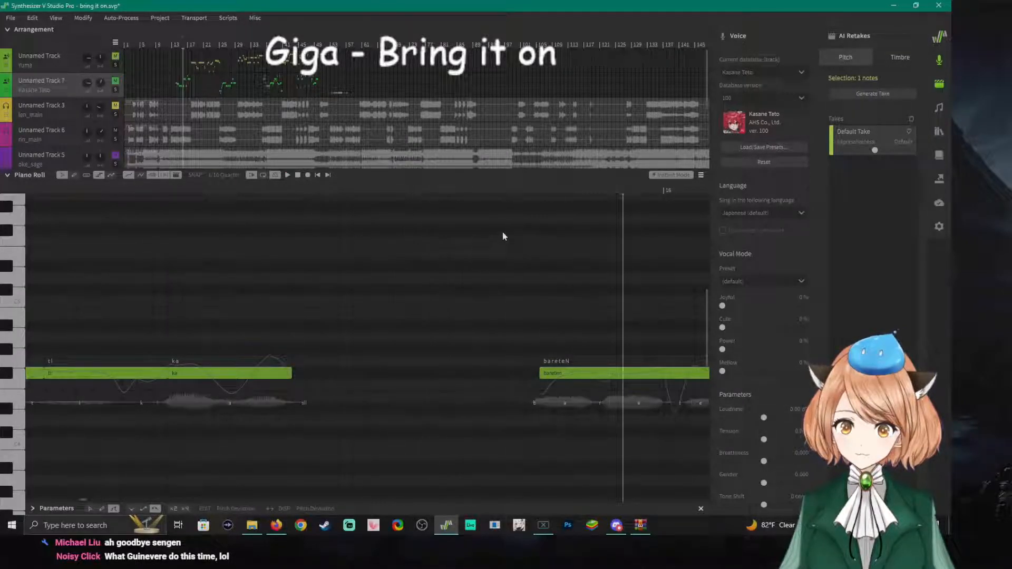
Listen to the "bareten" note before measure 16, shorten it to its first syllable and save the project.
click(539, 194)
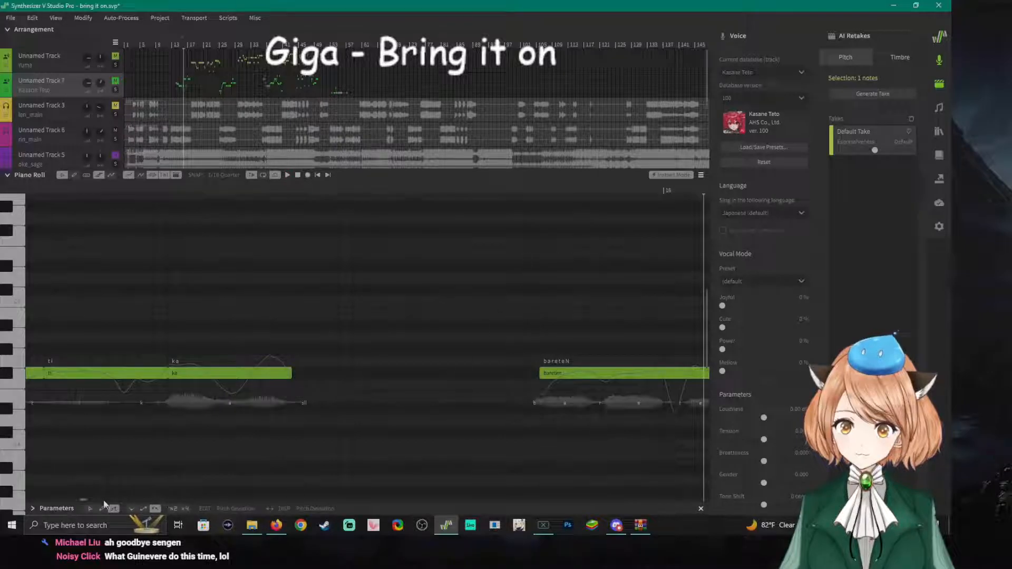
drag(85, 500, 87, 500)
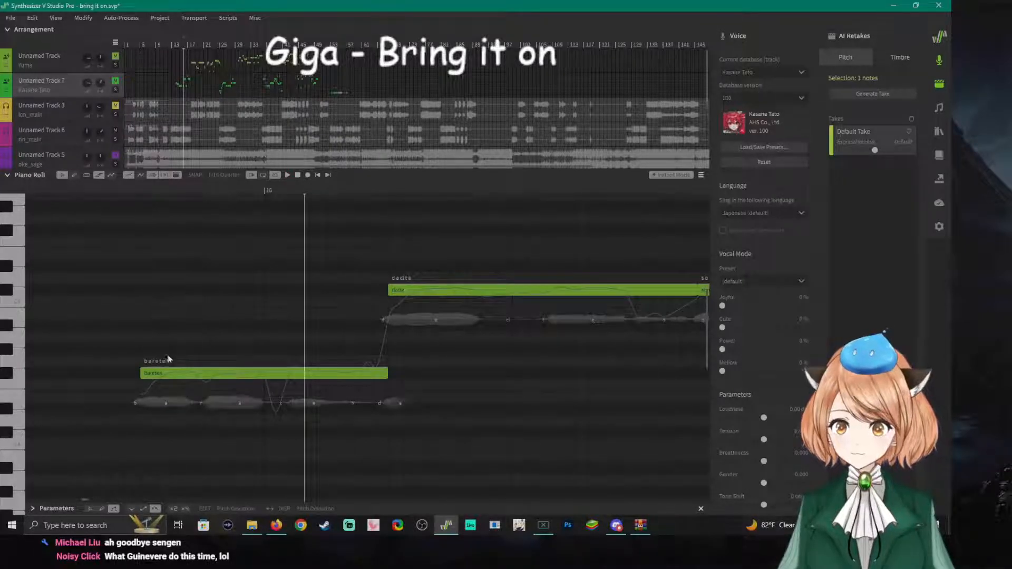
click(142, 190)
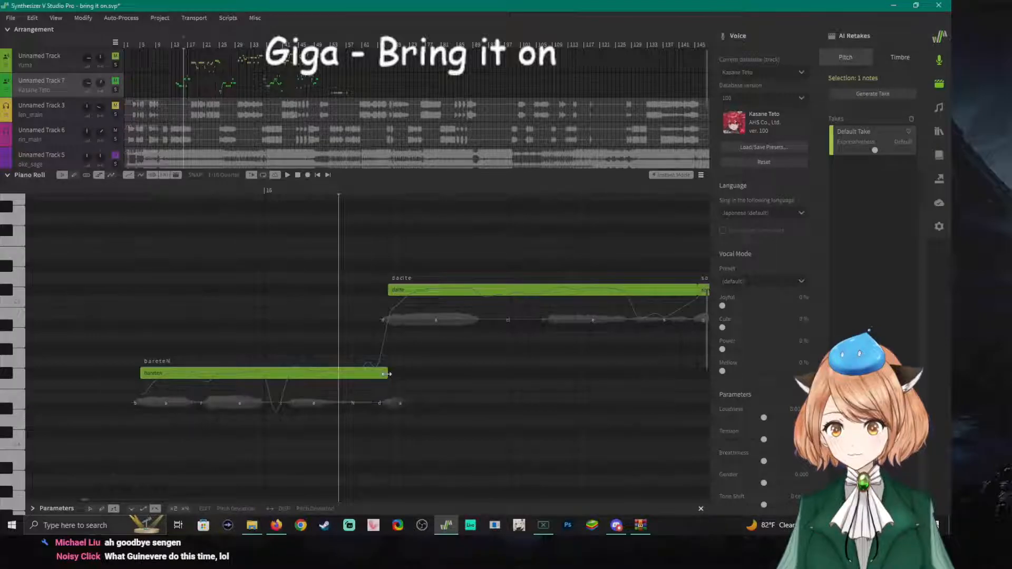
drag(387, 374, 196, 379)
key(ctrl+s)
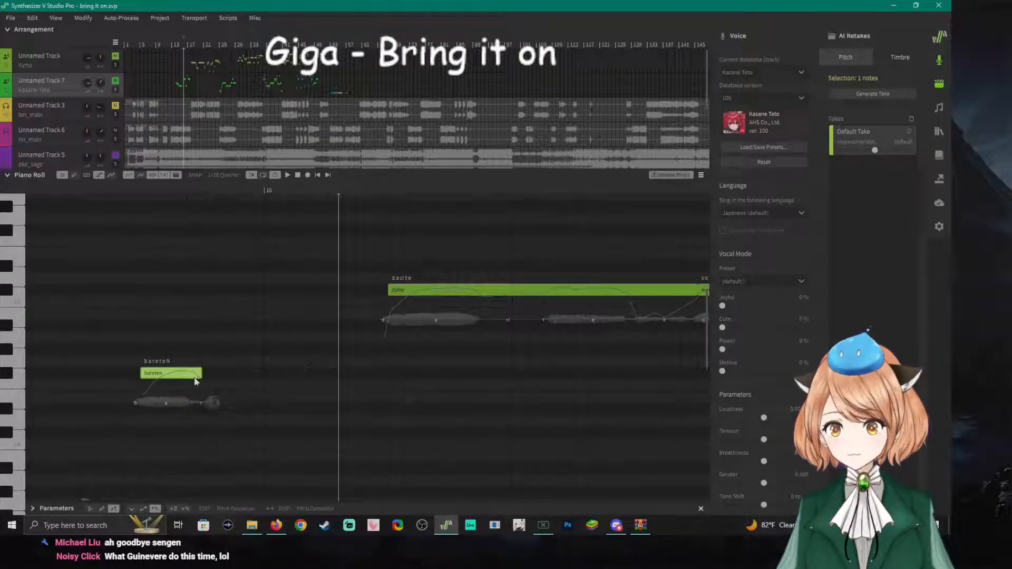
Add a continuation note for the "re" syllable directly after the shortened note, ending at measure 16, and play it.
double_click(206, 377)
drag(441, 379, 248, 376)
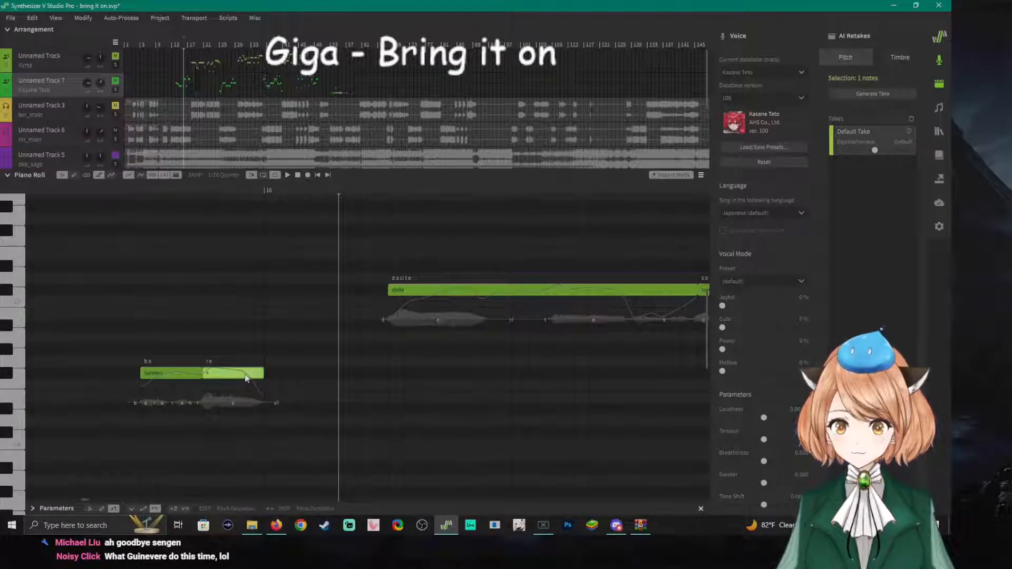
click(122, 188)
key(space)
Replay the "ba" and "re" syllables and move the boundary between their notes slightly earlier.
click(191, 185)
click(202, 192)
key(space)
key(space)
click(192, 190)
key(space)
key(space)
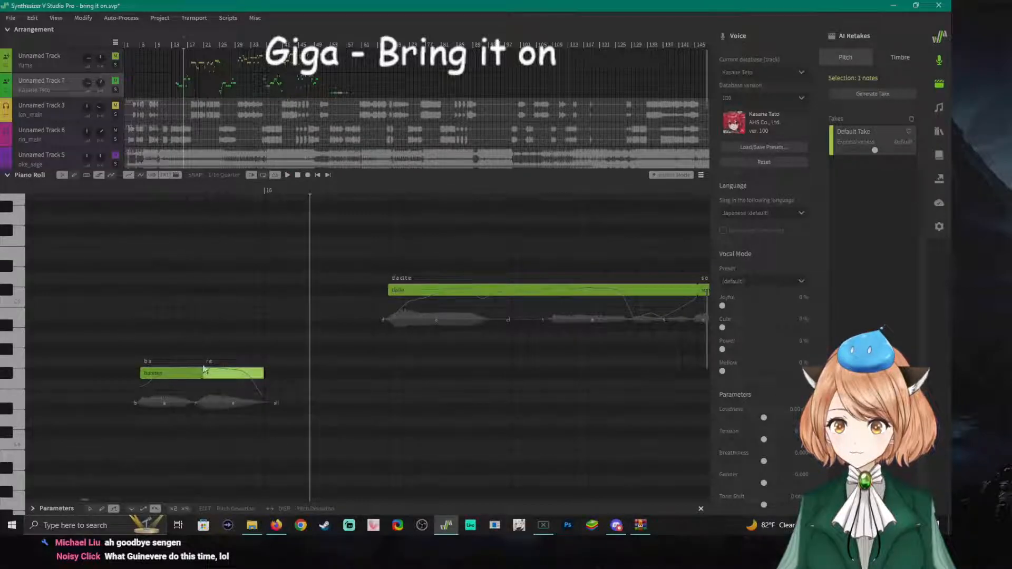
drag(203, 374, 187, 374)
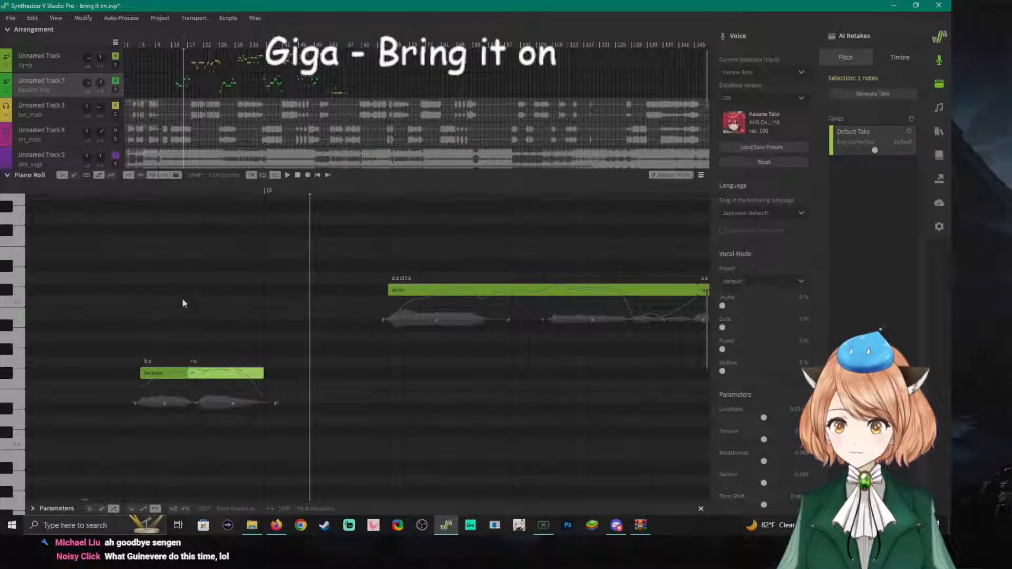
key(space)
key(space)
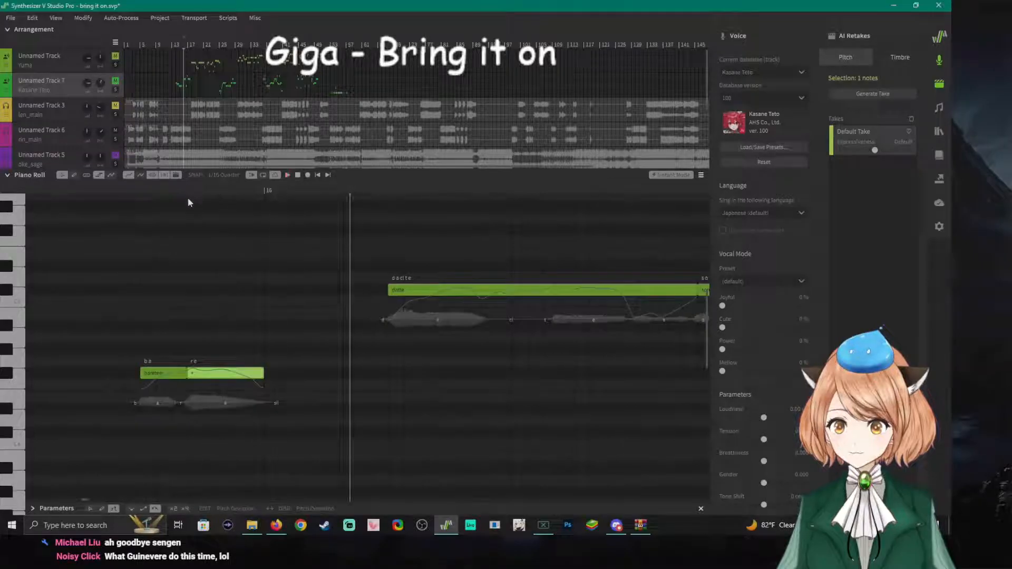
Listen from measure 16 and add a short note there with the lyric "+" at the same pitch.
click(264, 189)
key(space)
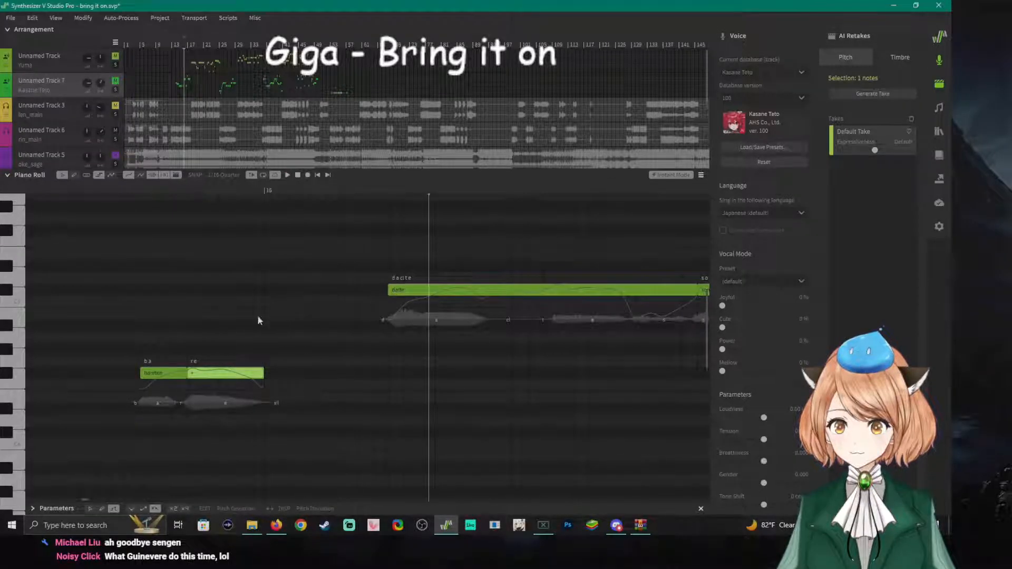
key(space)
double_click(270, 374)
double_click(272, 375)
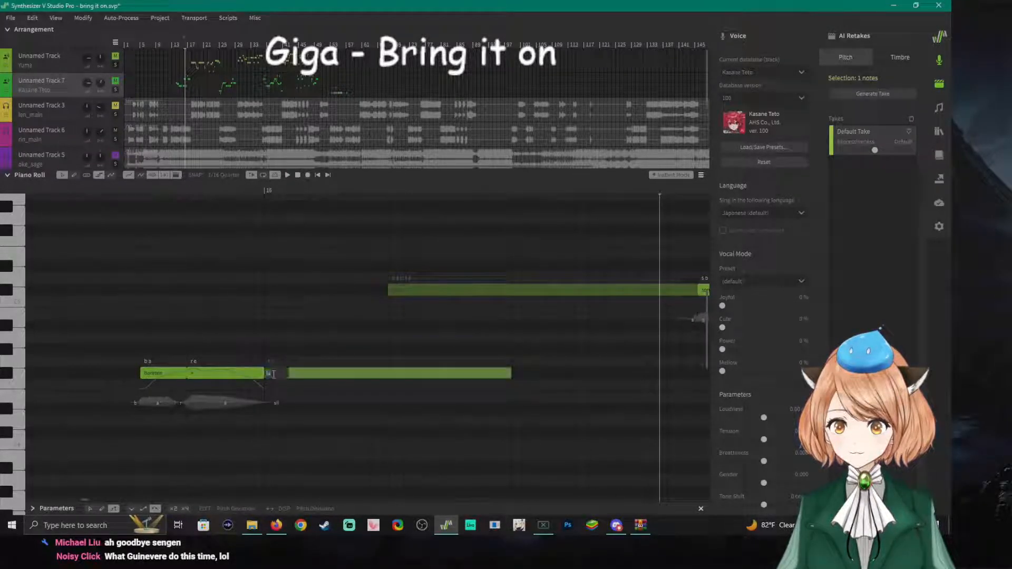
text(+)
key(Return)
drag(510, 373, 296, 373)
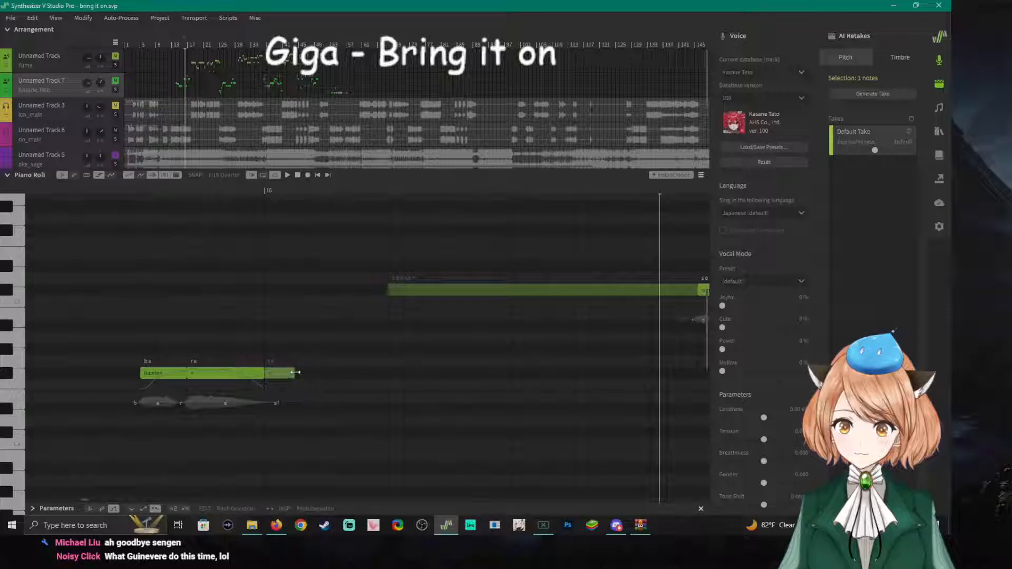
Set the lyrics of the first two split notes before measure 16 to "ba" and "re".
double_click(178, 373)
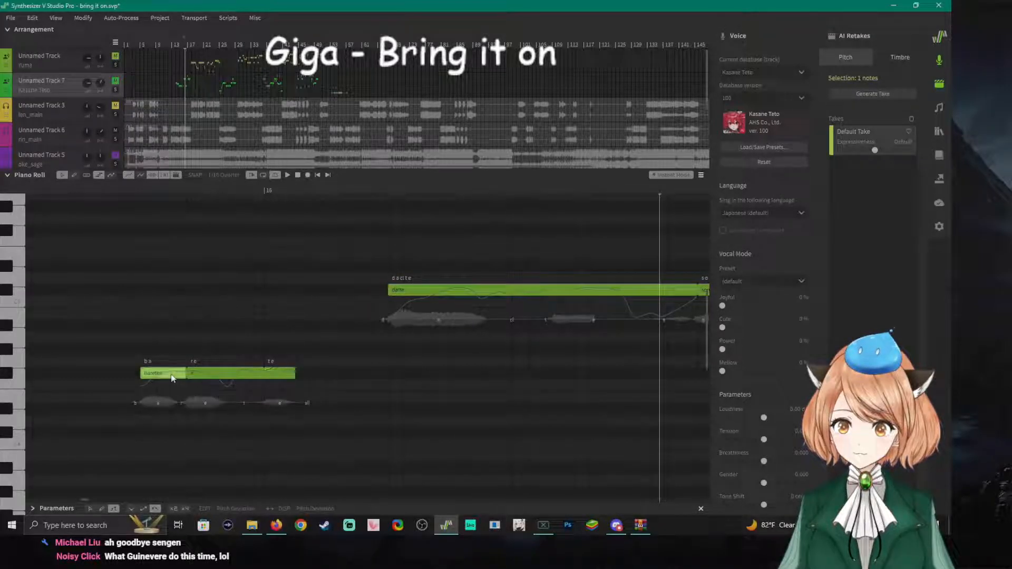
text(ba)
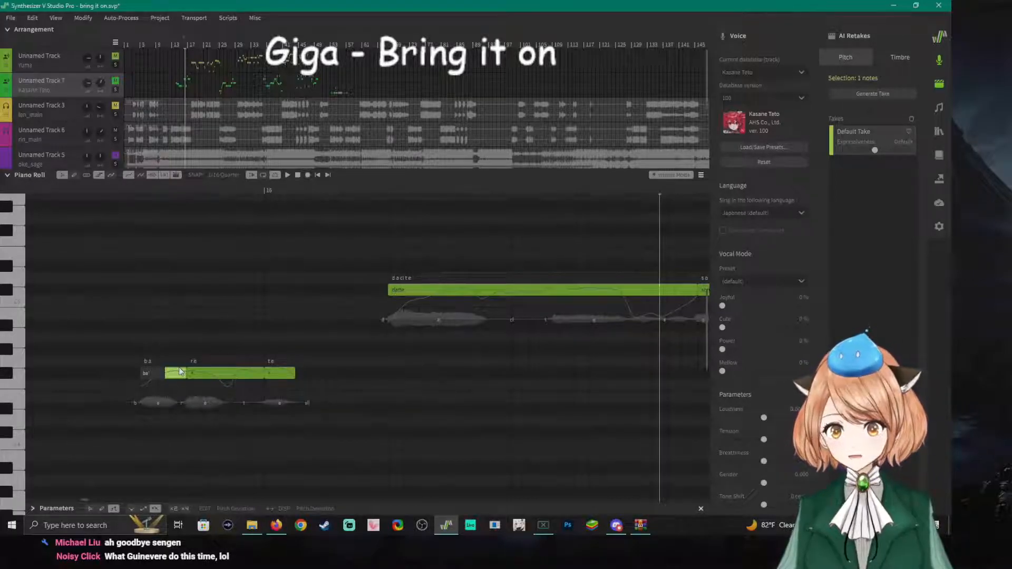
key(Return)
double_click(204, 373)
text(ryu)
key(Return)
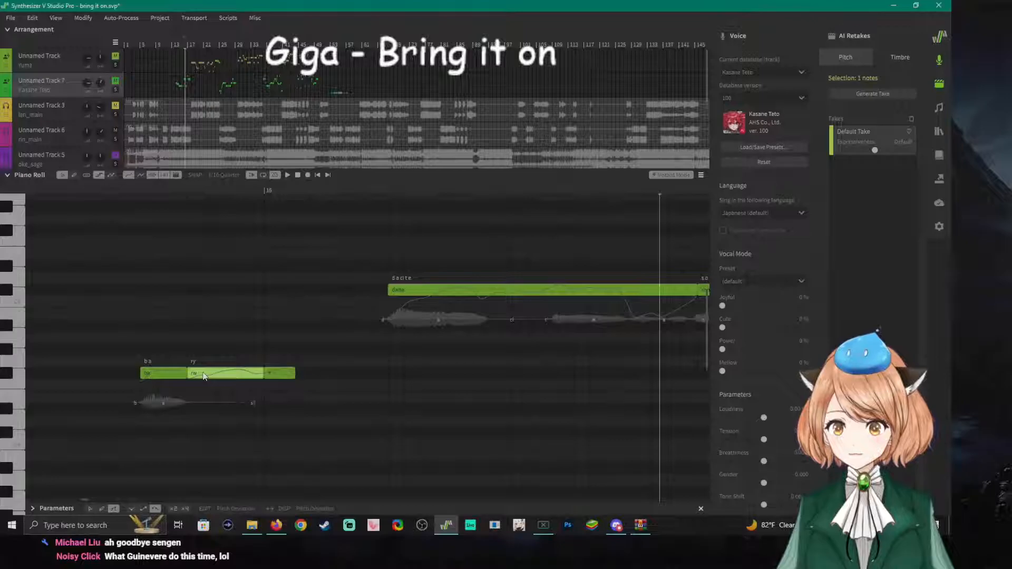
double_click(204, 374)
text(re)
key(Return)
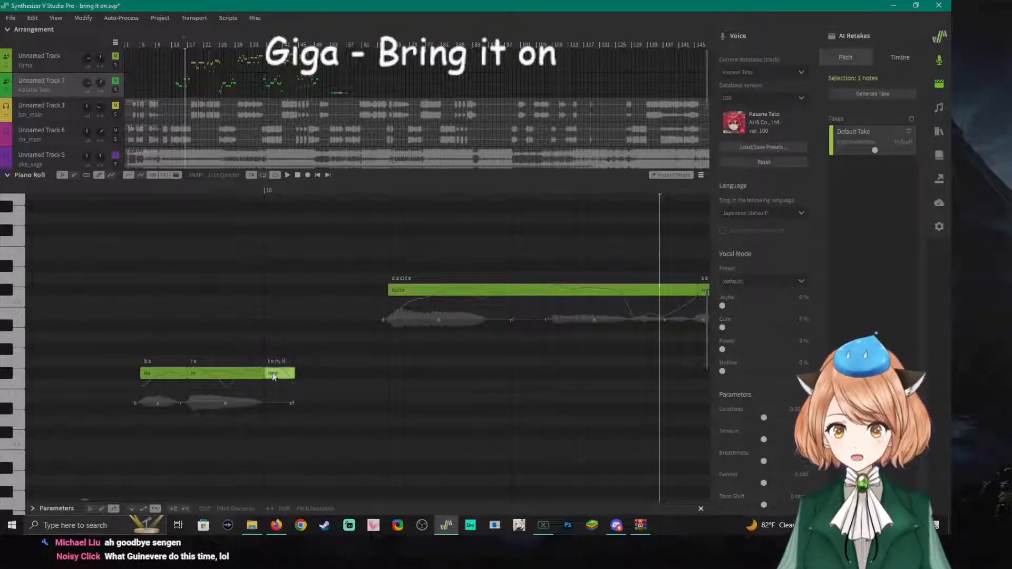
Try "ten" as the lyric of the short note at measure 16 and play it back.
click(264, 189)
key(space)
double_click(284, 373)
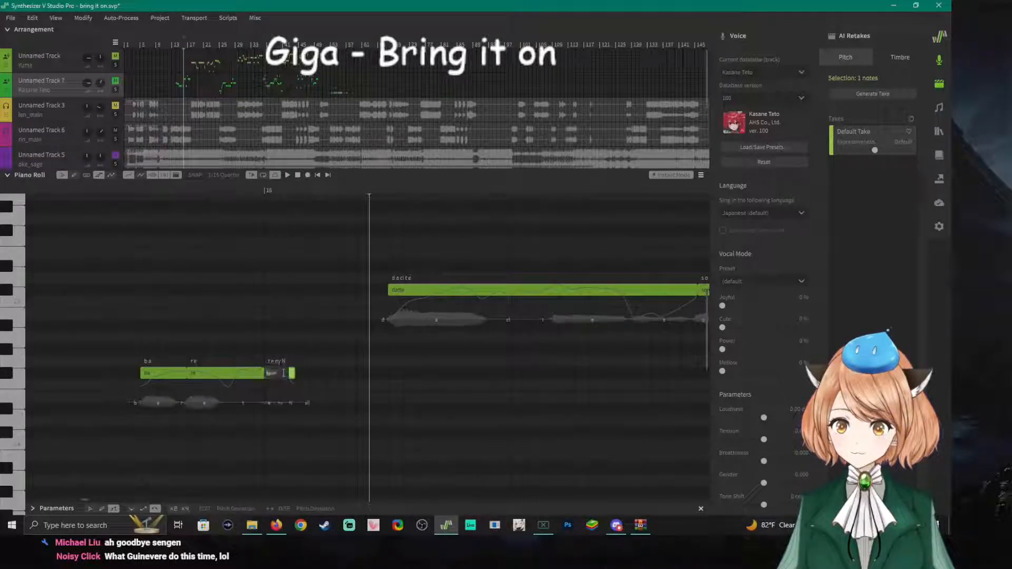
key(Return)
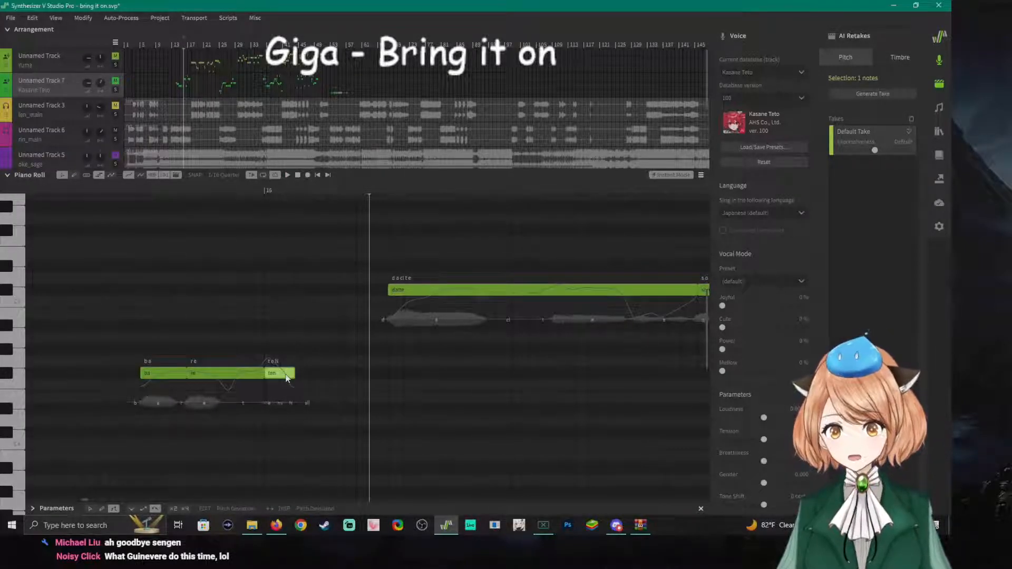
click(264, 189)
key(space)
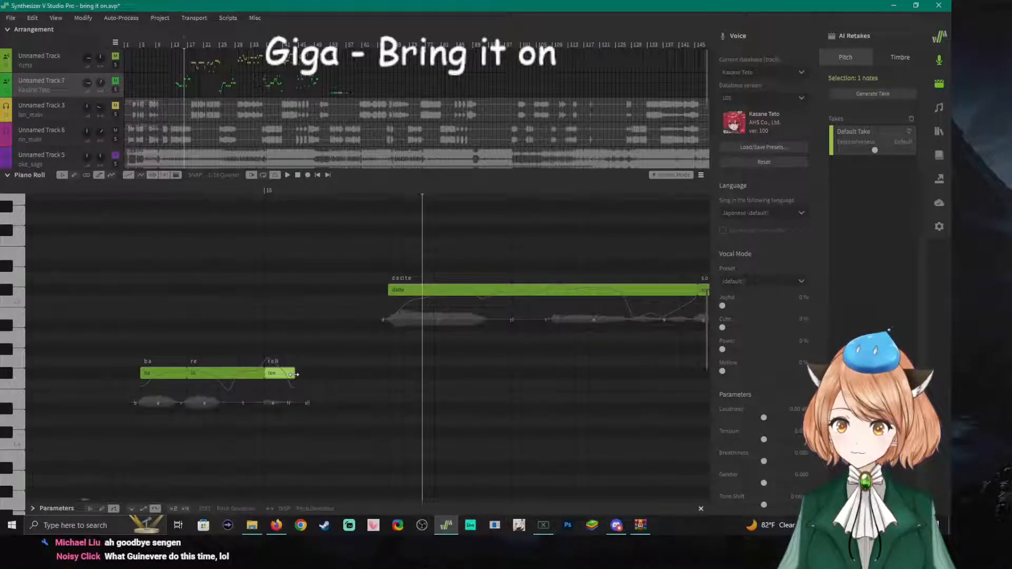
Set the lyric of the note at measure 16 to "tten" and extend it to the start of the "datte" note.
double_click(277, 375)
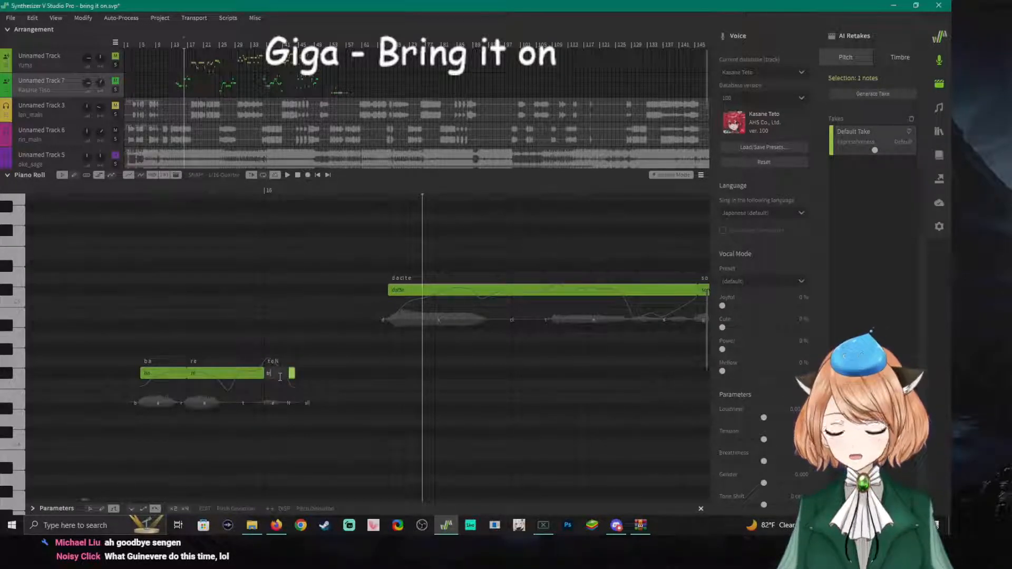
text(tren)
key(Return)
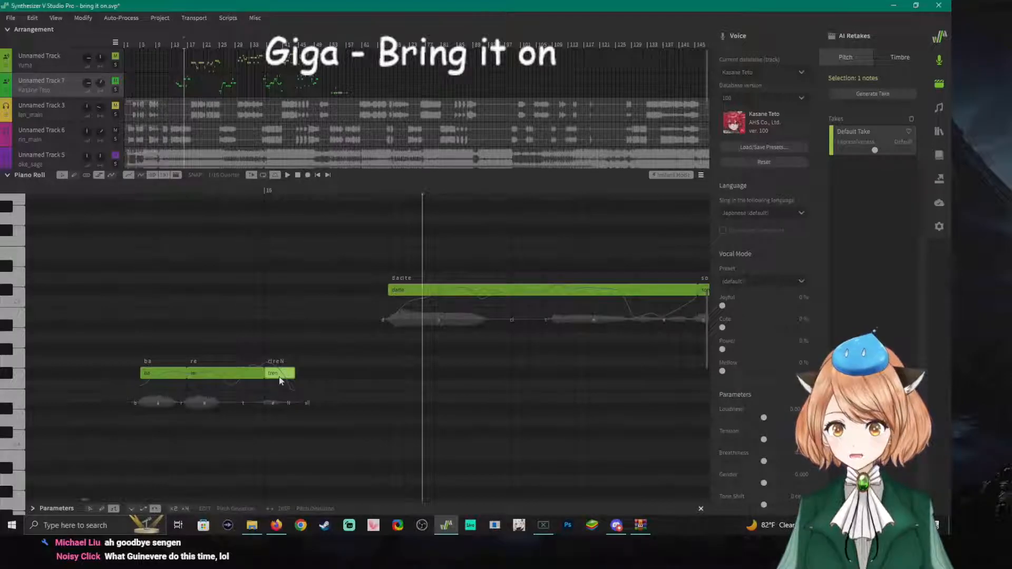
double_click(280, 373)
text(tten)
key(Return)
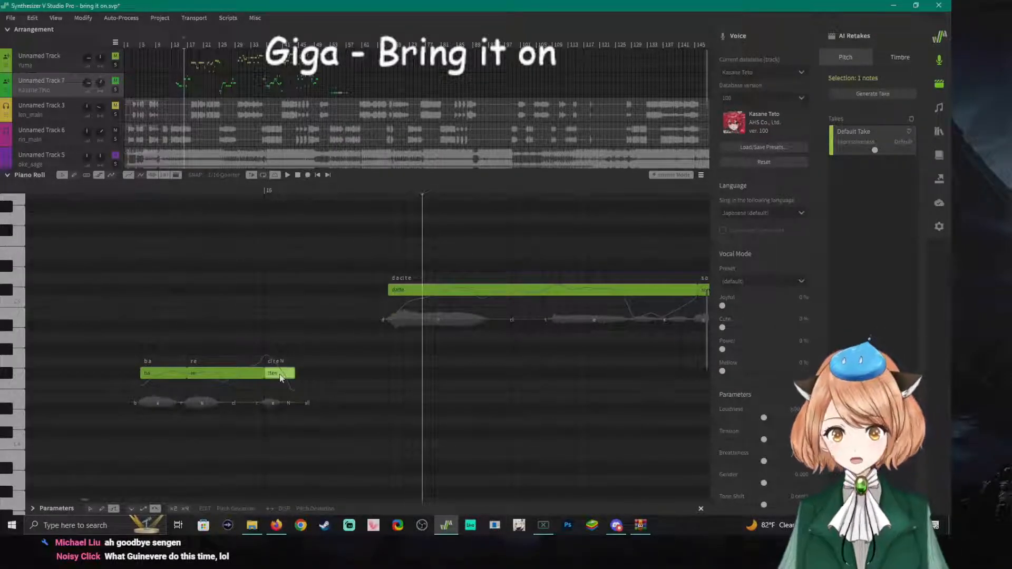
drag(294, 373, 388, 373)
key(space)
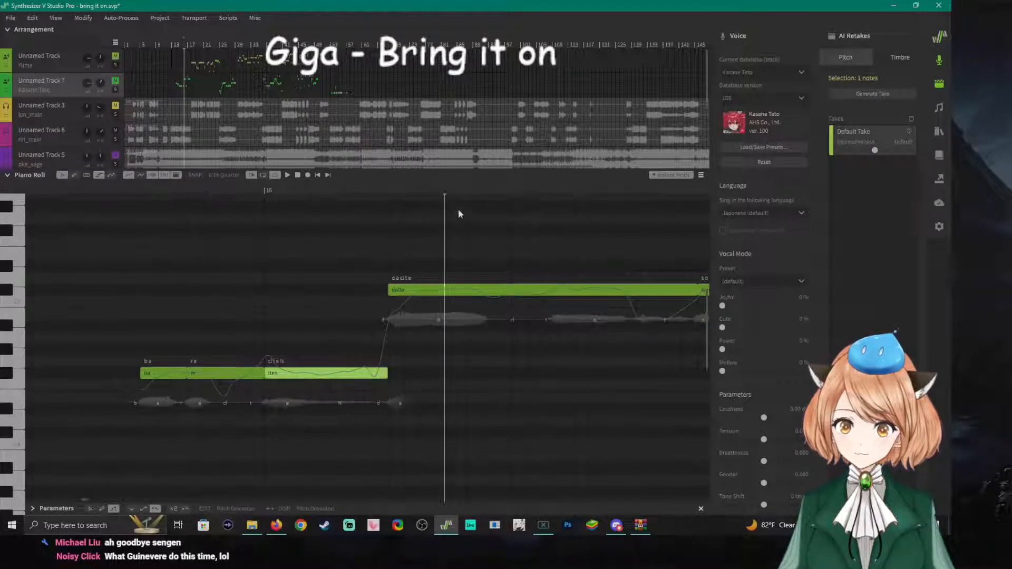
Listen around the start of the "datte" note and extend the "tten" note into it, shifting the "datte" start forward in time.
click(451, 195)
click(450, 189)
key(space)
key(space)
click(433, 189)
key(space)
key(space)
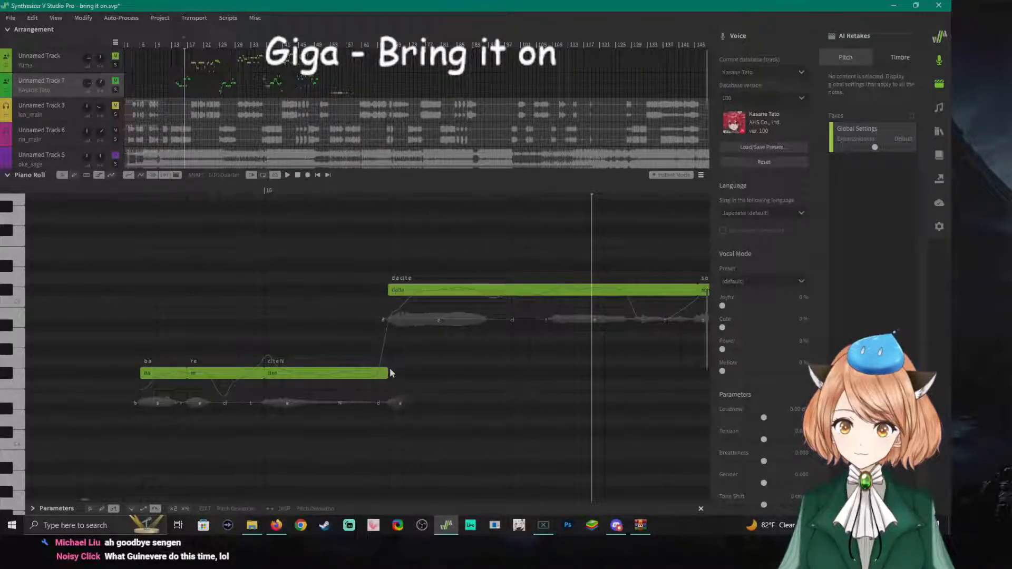
drag(388, 369, 449, 369)
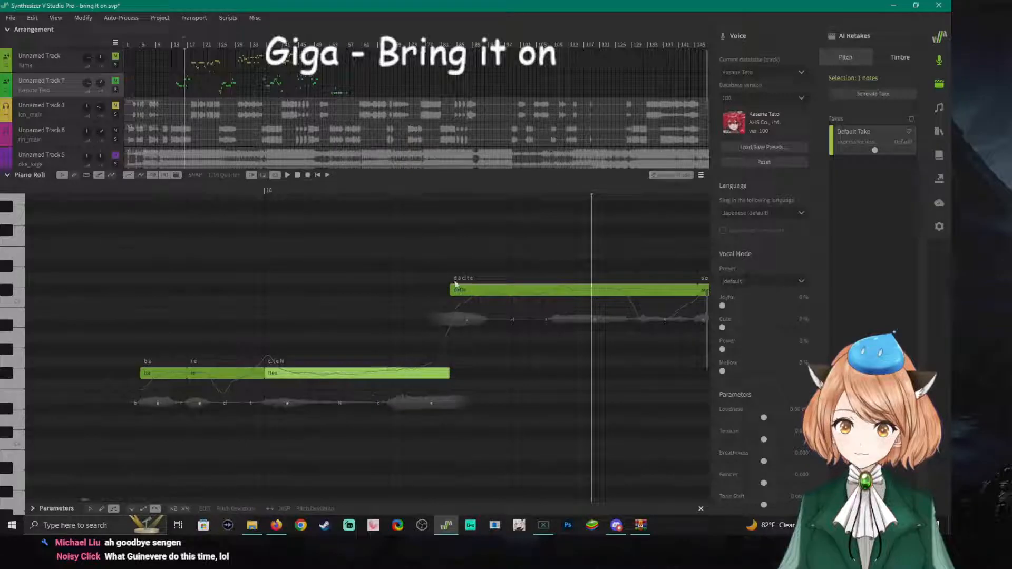
Play back the transition from "tten" to "datte" from several points to check the new note boundary.
click(439, 187)
key(space)
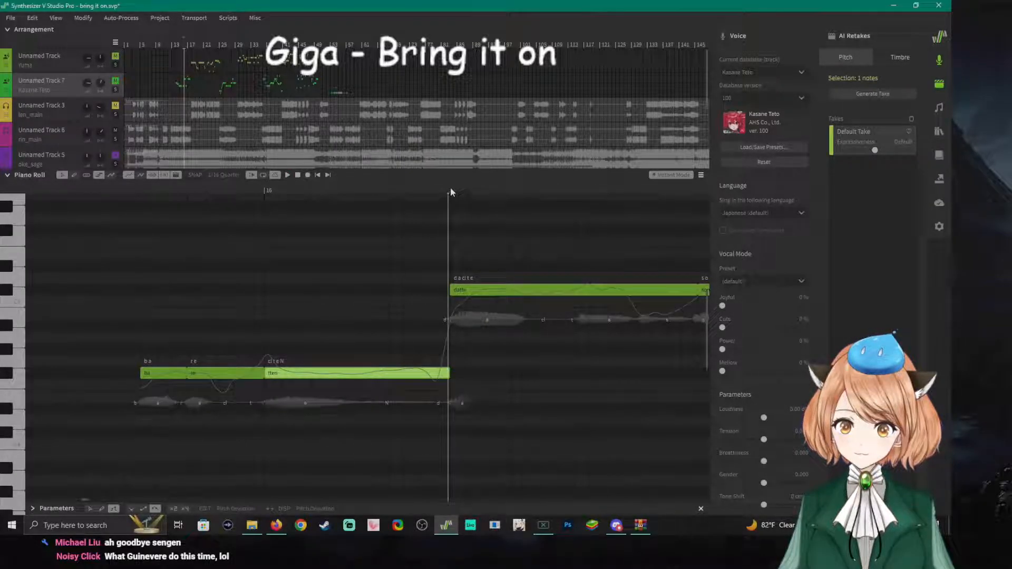
click(432, 189)
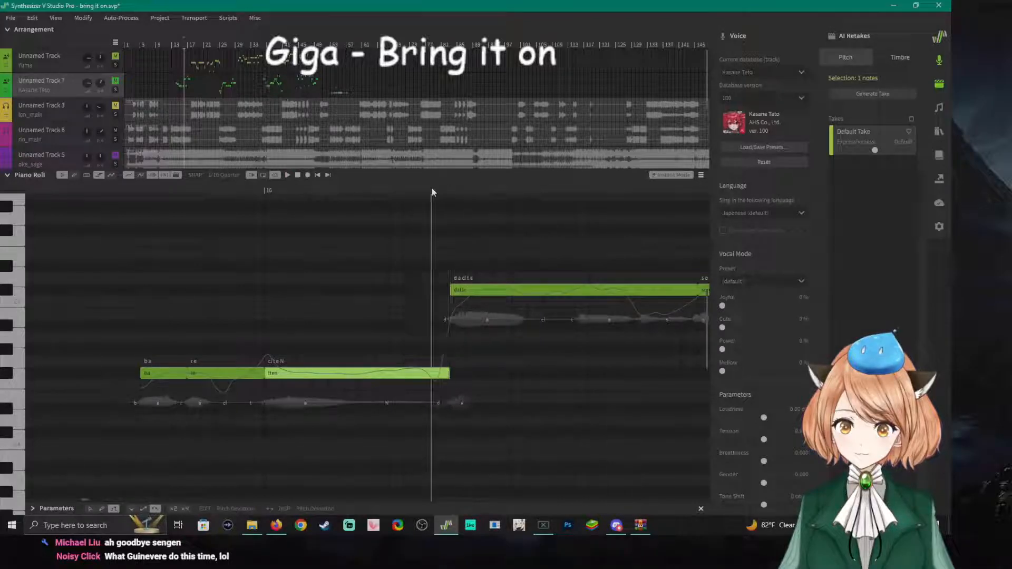
key(space)
key(space)
click(420, 188)
key(space)
key(space)
click(402, 189)
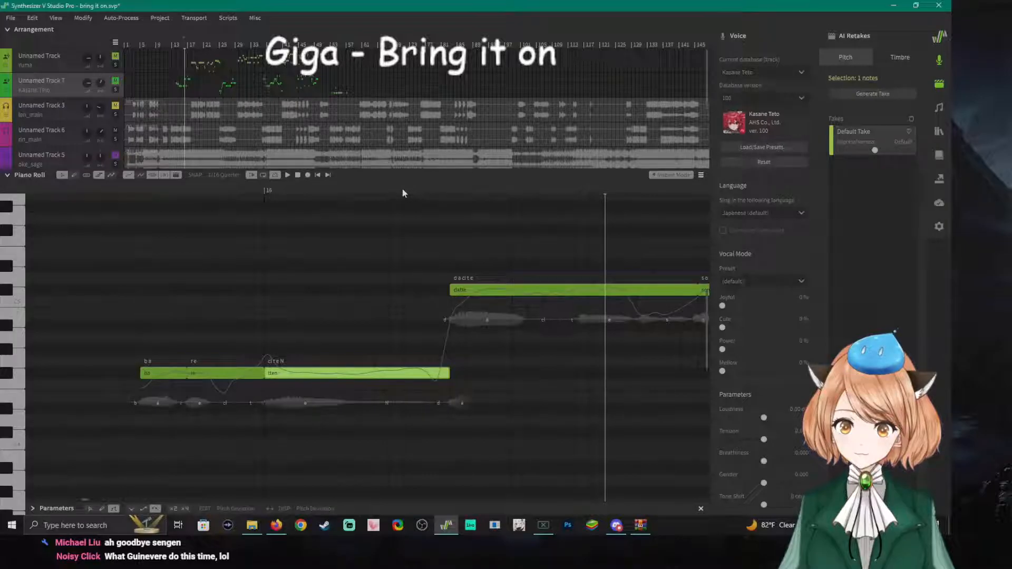
key(space)
key(space)
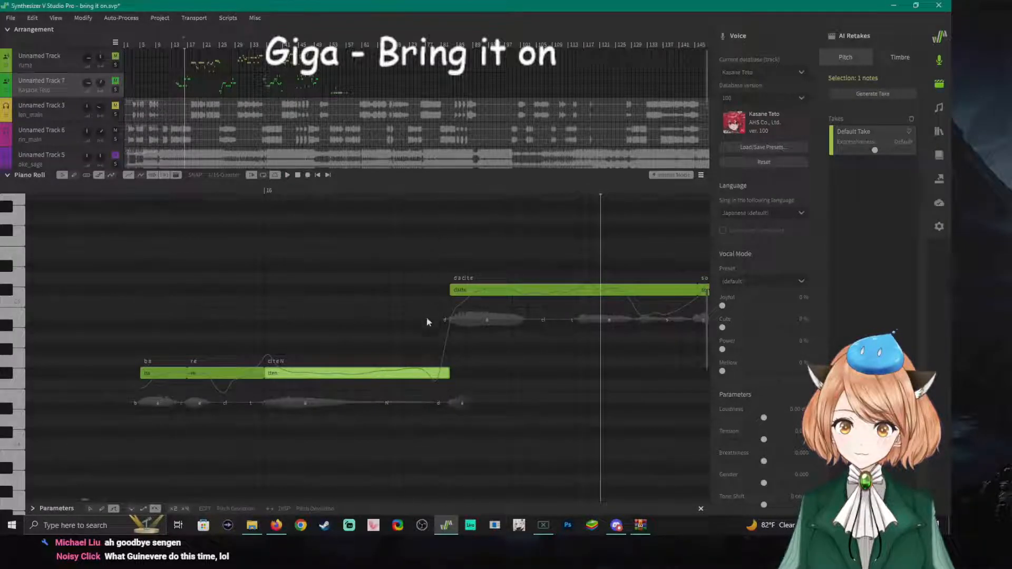
Compare playback from the start of "datte" with playback from the middle of the "tten" note.
click(451, 190)
key(space)
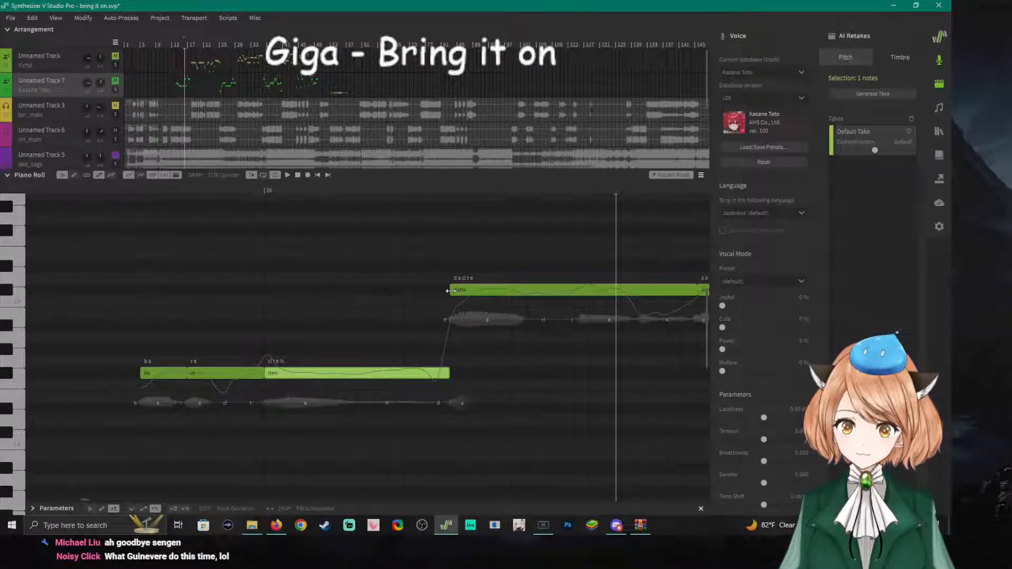
click(328, 191)
key(space)
key(space)
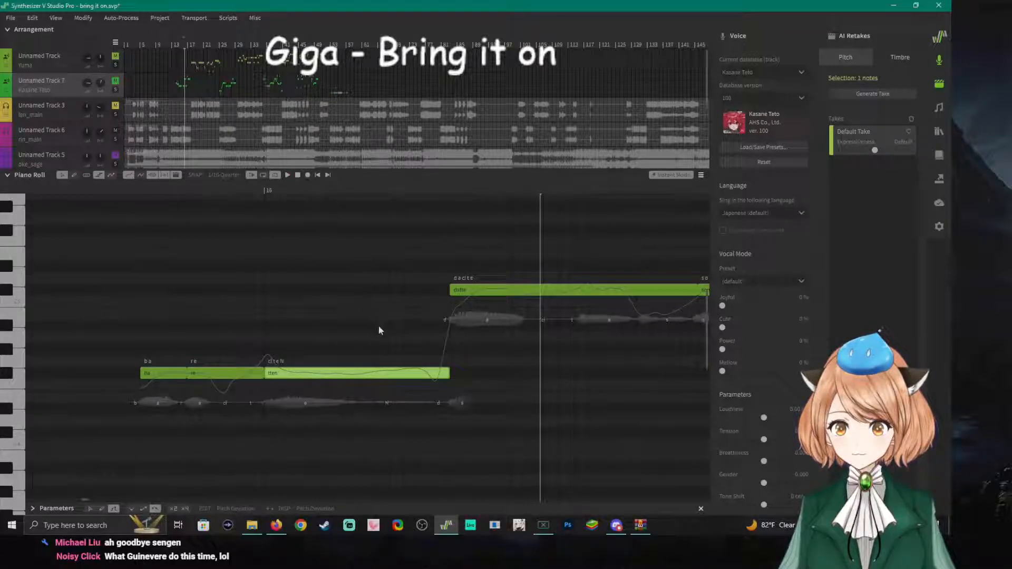
click(451, 186)
key(space)
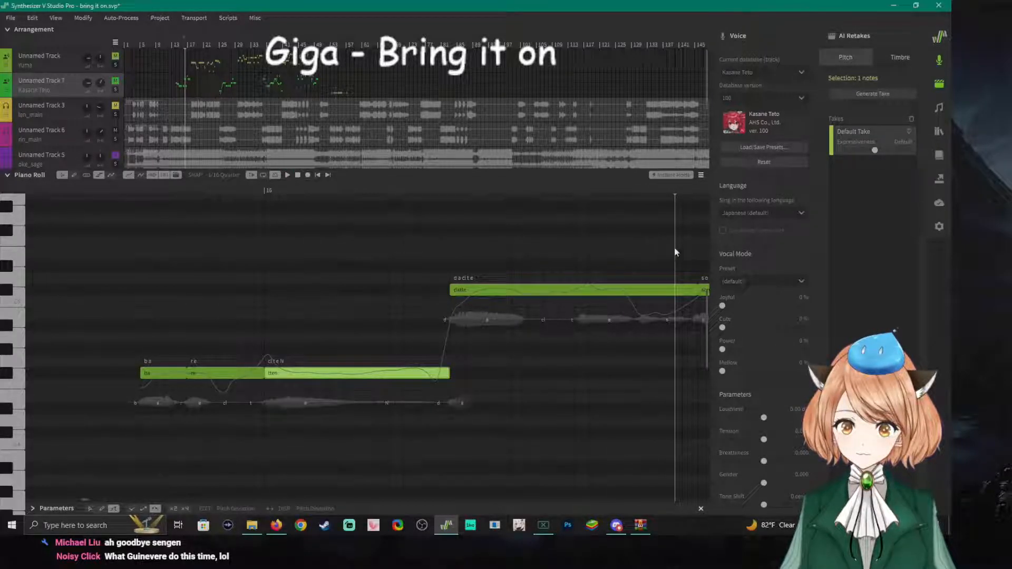
Listen around the boundary between the "datte" and "son" notes to check when "son" begins.
click(663, 185)
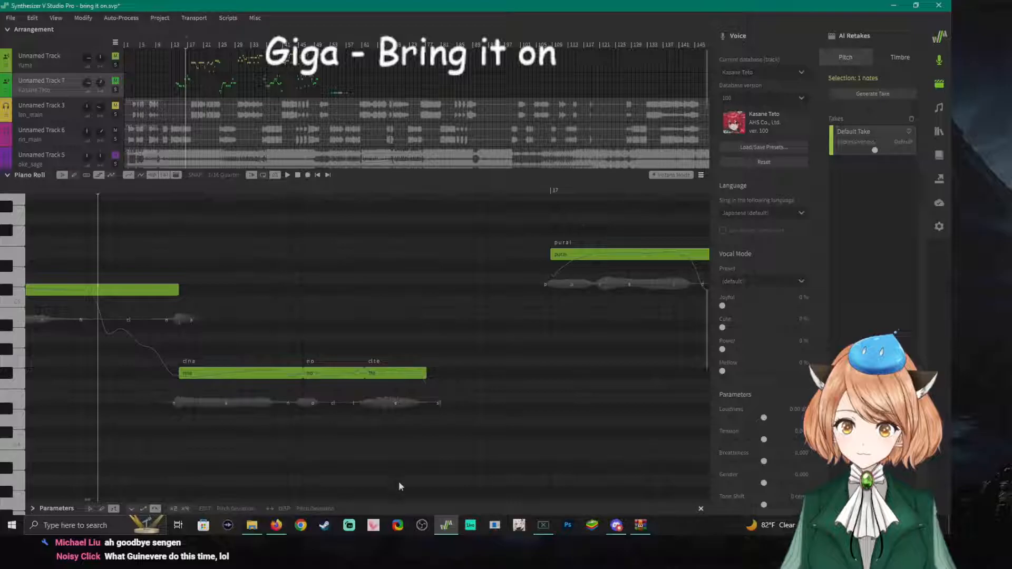
scroll(85, 496, left, 3)
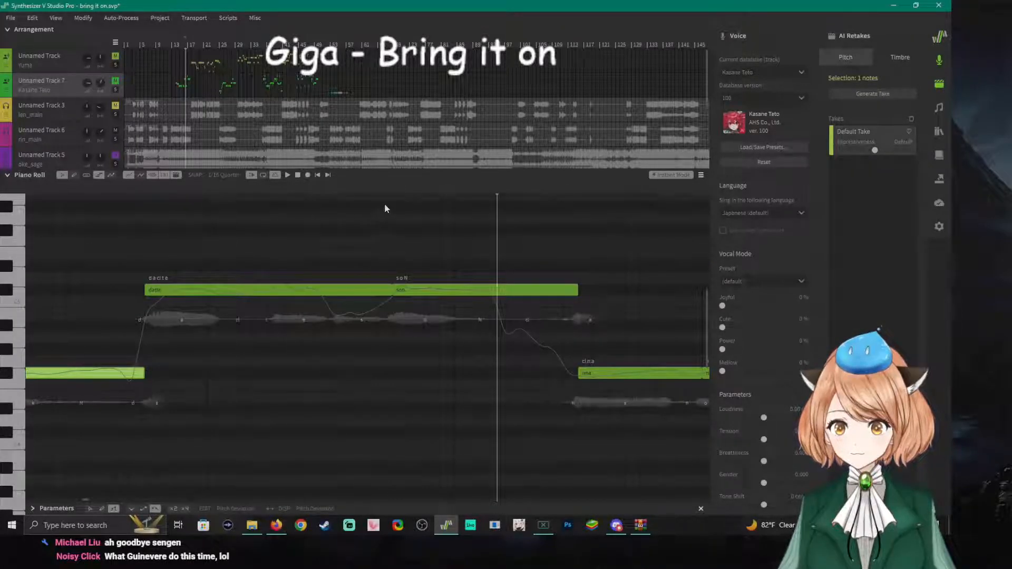
click(396, 194)
click(380, 187)
click(376, 187)
click(364, 188)
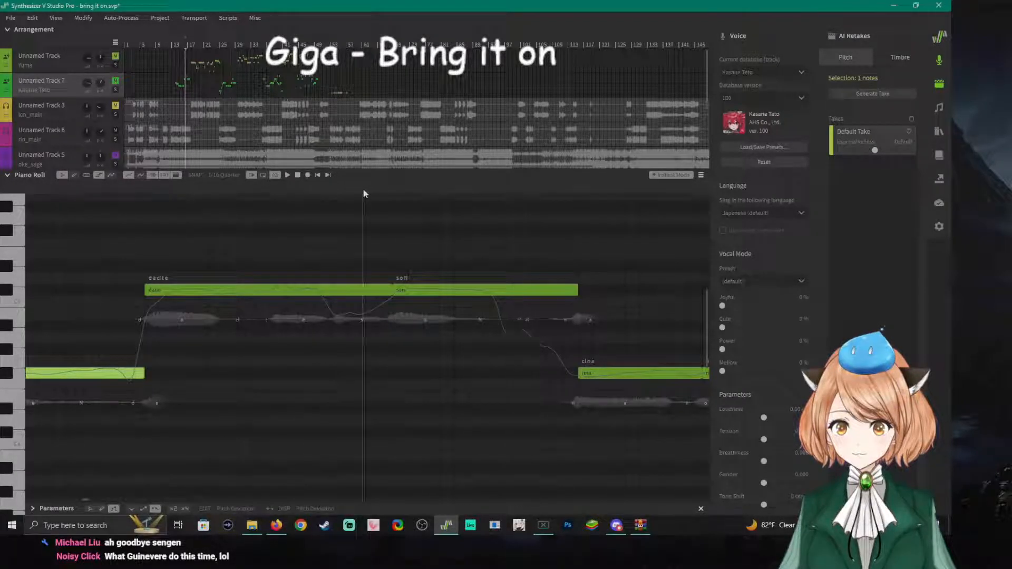
click(397, 185)
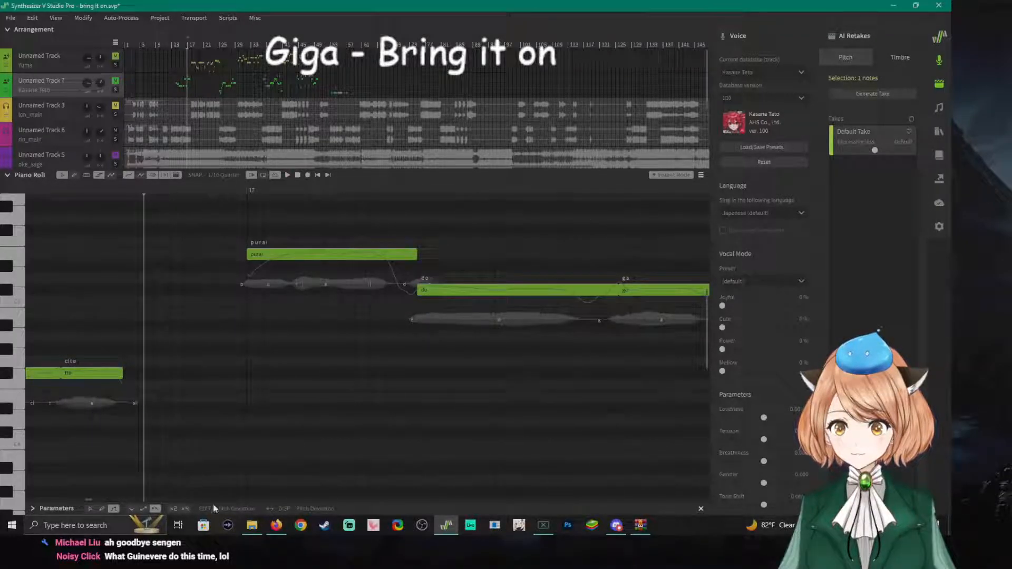
Listen to the "nna", "no" and "tte" notes before measure 17 from several start points to check their timing.
drag(90, 499, 89, 499)
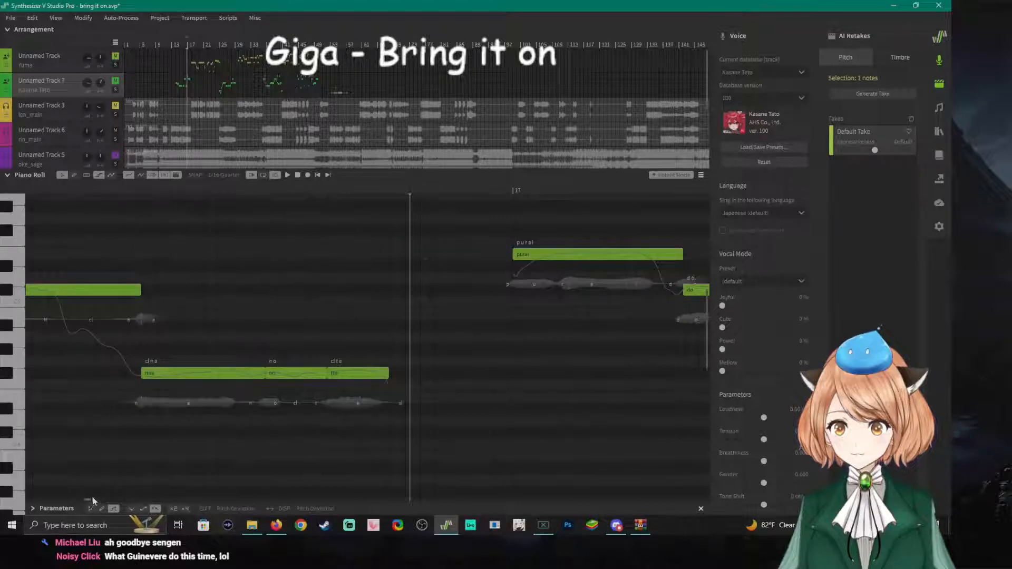
click(137, 188)
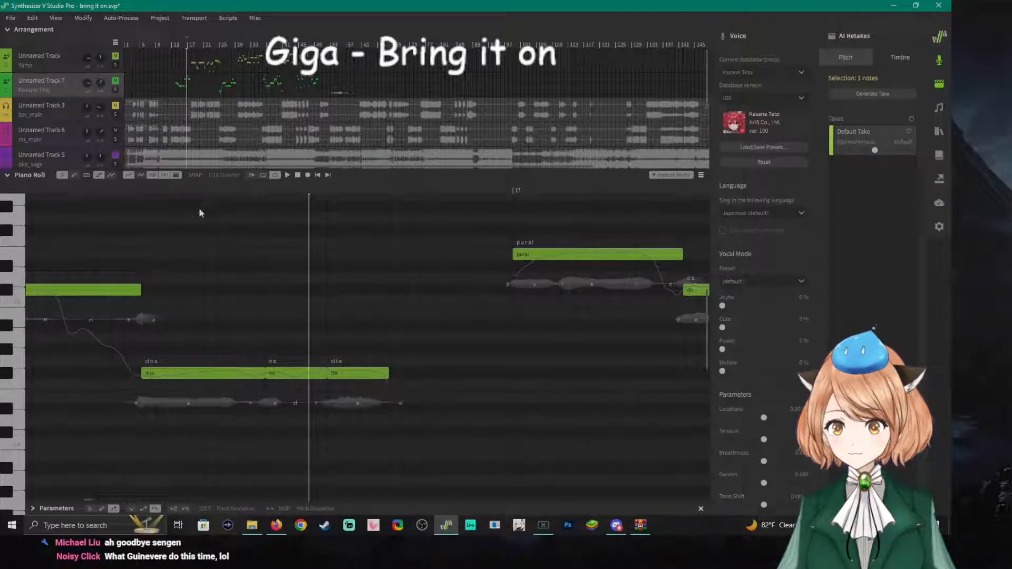
click(156, 195)
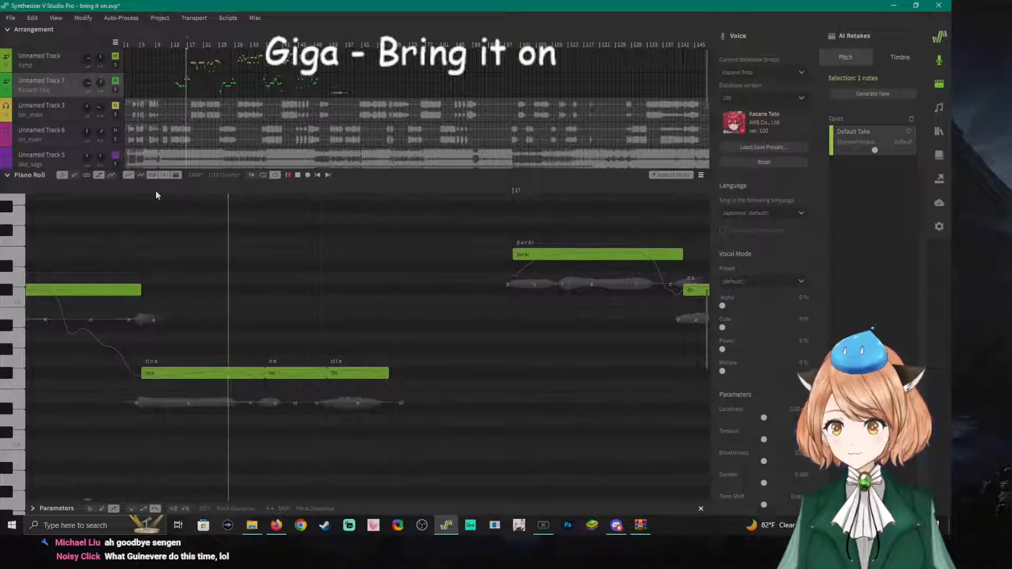
click(268, 194)
click(267, 190)
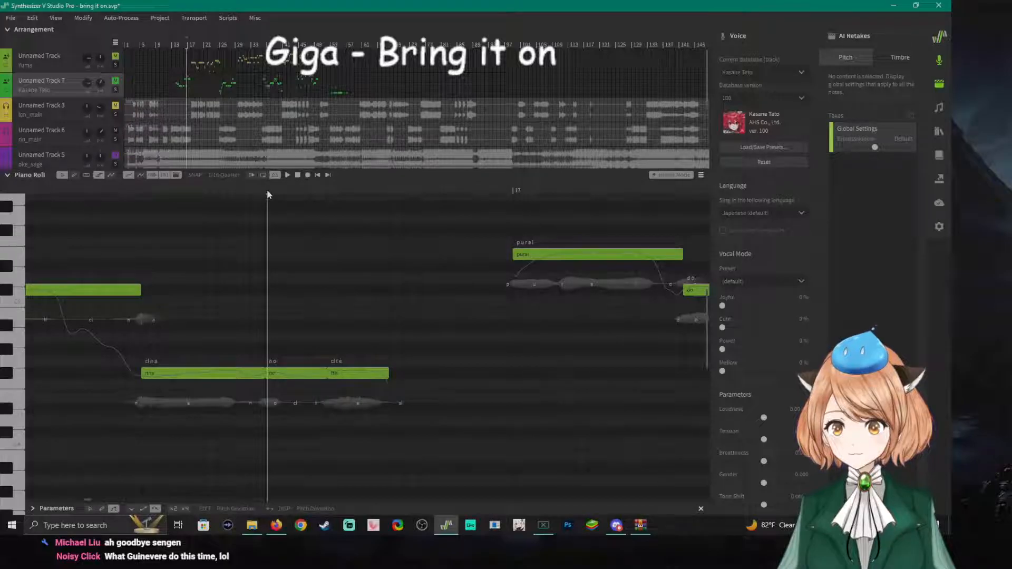
click(246, 191)
click(225, 190)
click(217, 189)
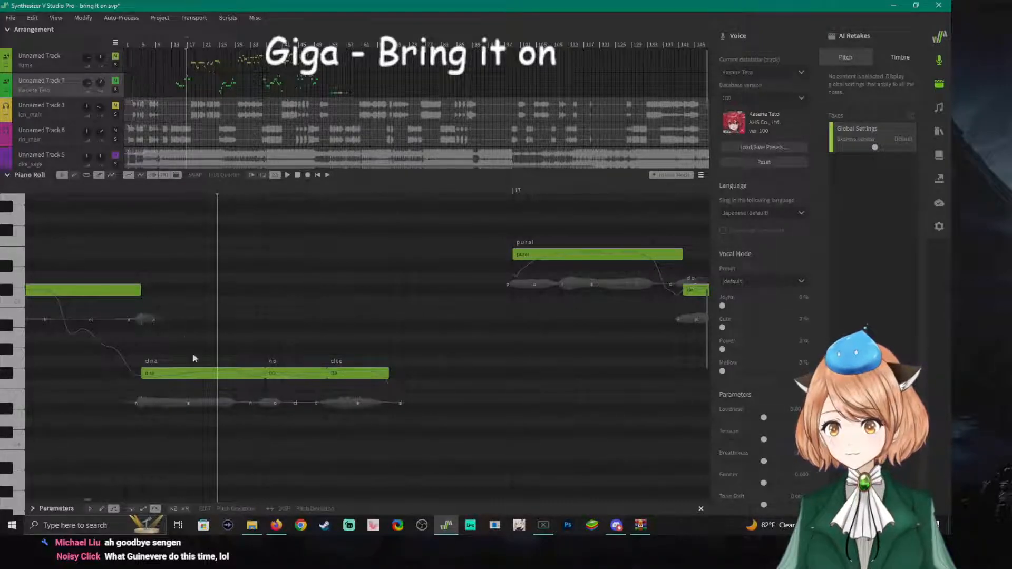
drag(86, 500, 85, 500)
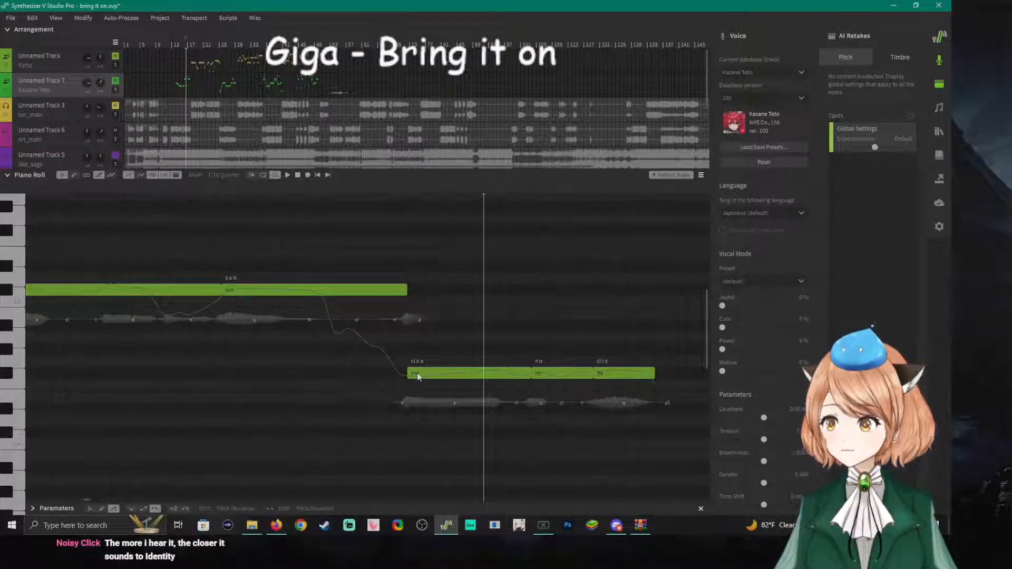
Unmute the Kasane Teto track and play the phrase from just before measure 16.
scroll(290, 420, down, 4)
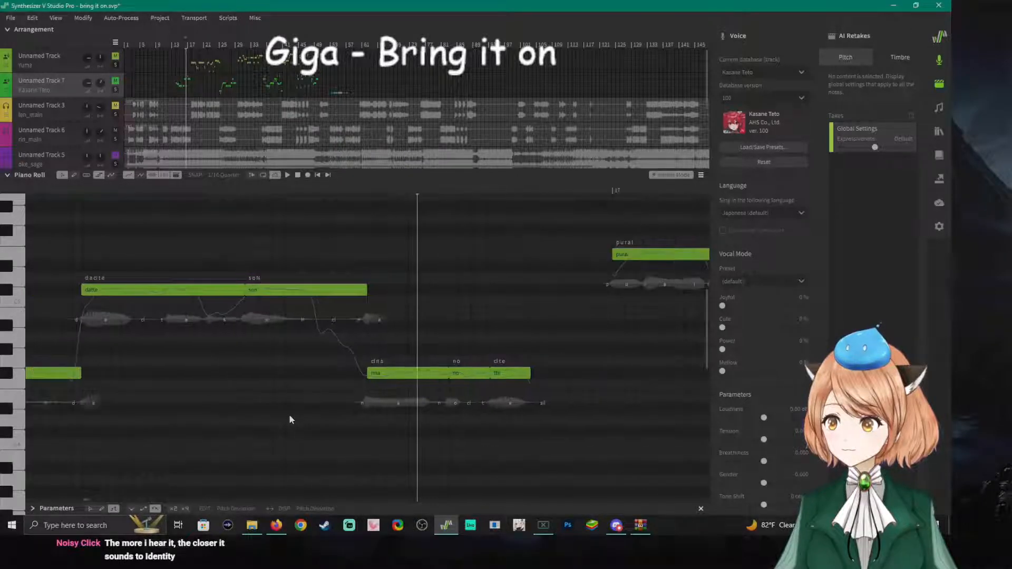
click(115, 82)
click(115, 82)
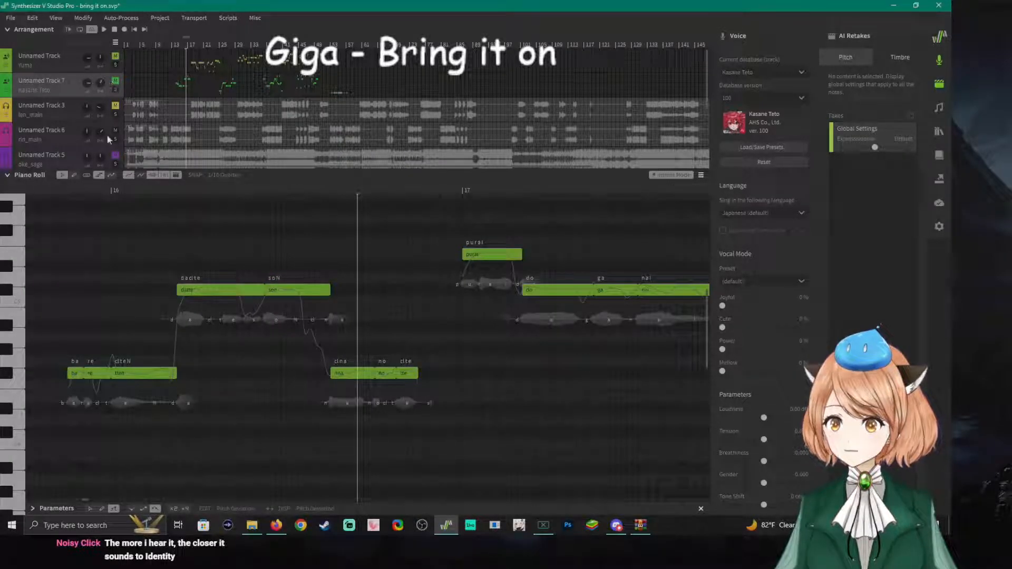
click(114, 82)
click(43, 188)
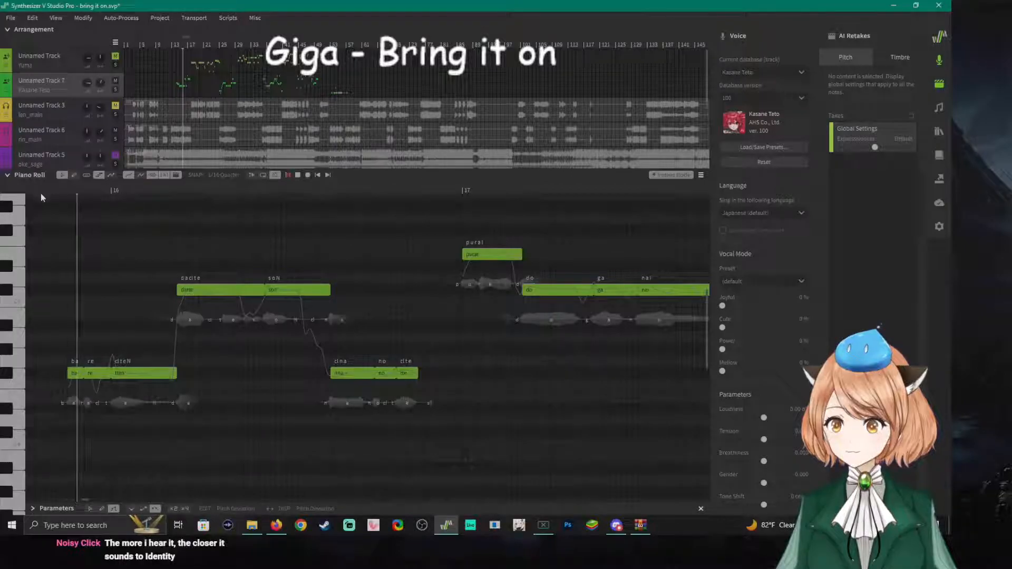
key(space)
key(space)
Play the start of the "datte" note with the guide vocals and reset the Kasane Teto track's volume.
click(176, 185)
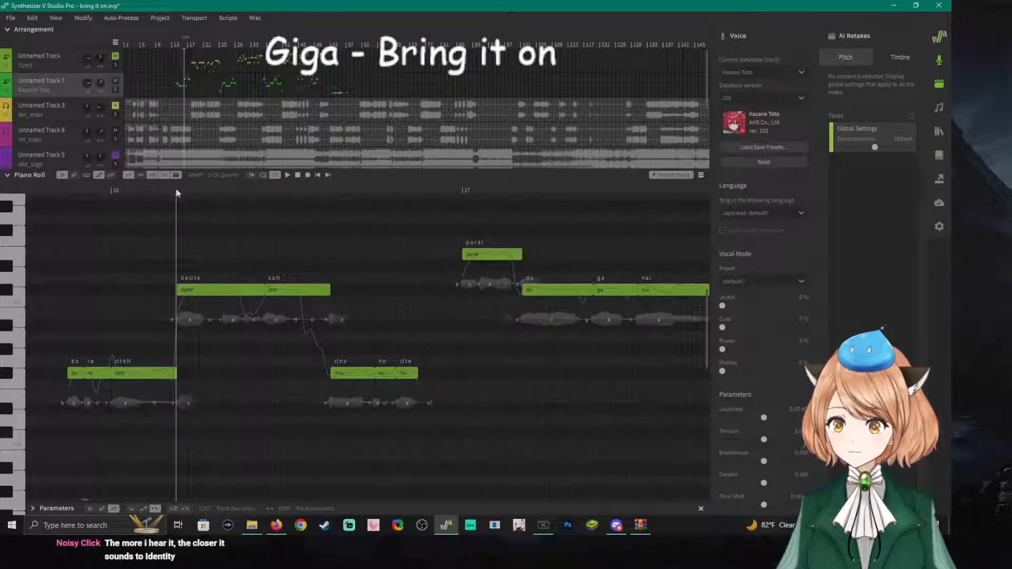
click(170, 189)
key(space)
key(space)
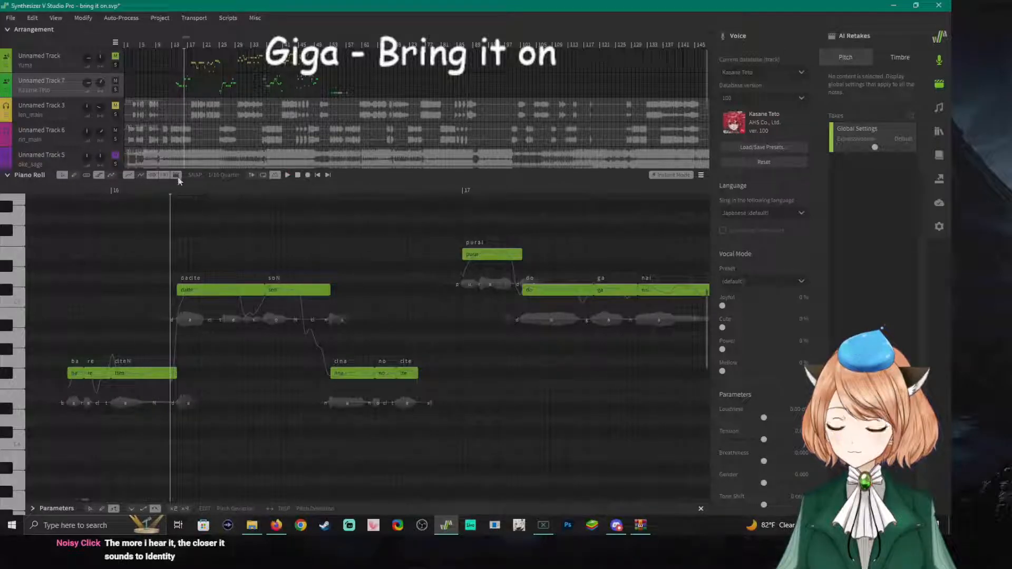
double_click(87, 83)
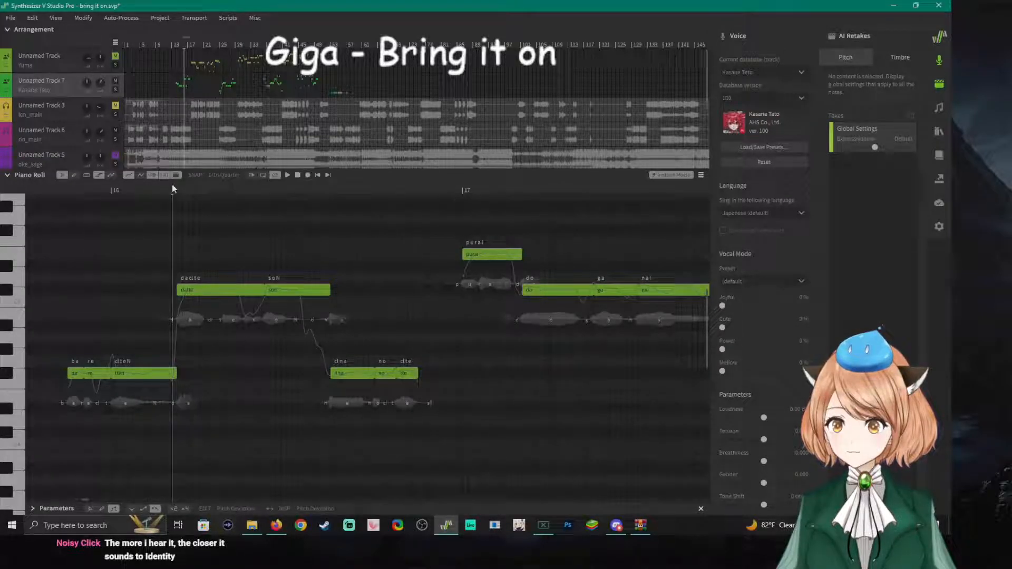
Replay the "datte" onset and move the start of the "datte" note slightly earlier, shortening "tten" to match.
scroll(213, 340, up, 2)
scroll(214, 340, up, 2)
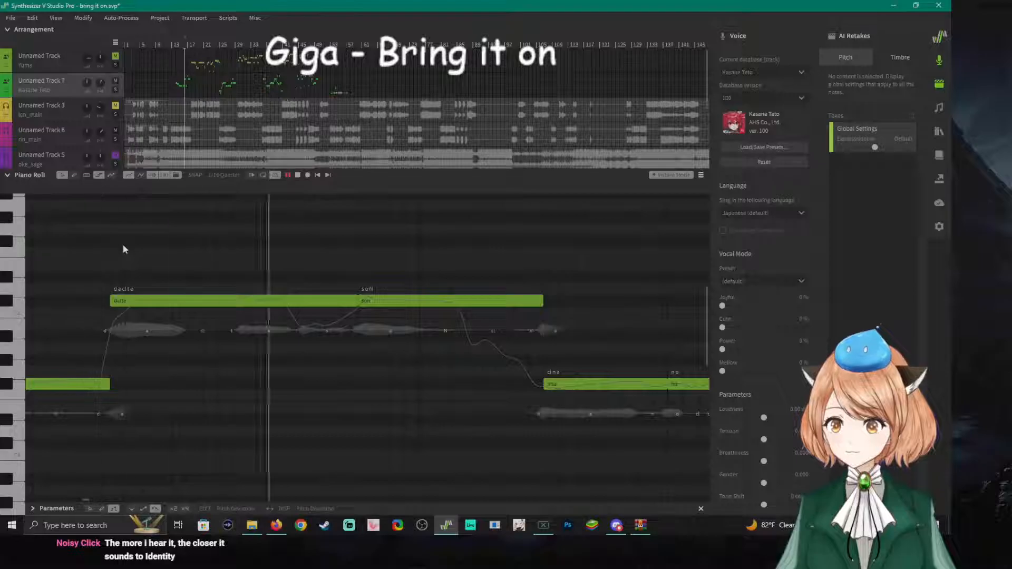
click(91, 189)
key(space)
key(space)
key(space)
key(space)
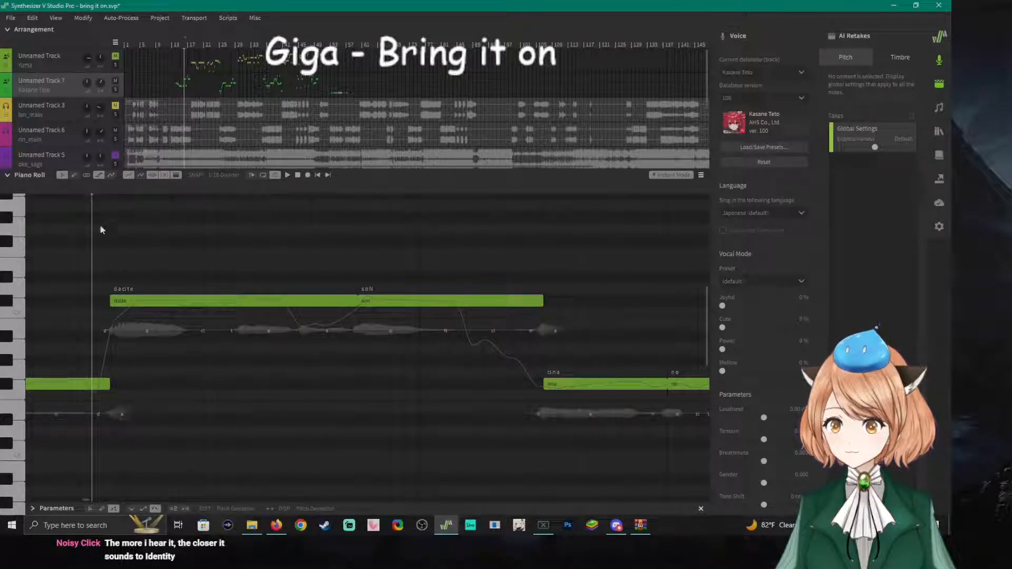
drag(108, 300, 94, 299)
Play the end of "tten" into "datte" repeatedly to check the adjusted boundary.
click(51, 190)
key(space)
key(space)
key(space)
key(space)
key(space)
key(space)
key(space)
key(space)
key(space)
key(space)
key(space)
Play back from the start of the "son" note and from the "nna" note to check their timing.
click(357, 189)
key(space)
key(space)
key(space)
key(space)
click(556, 190)
key(space)
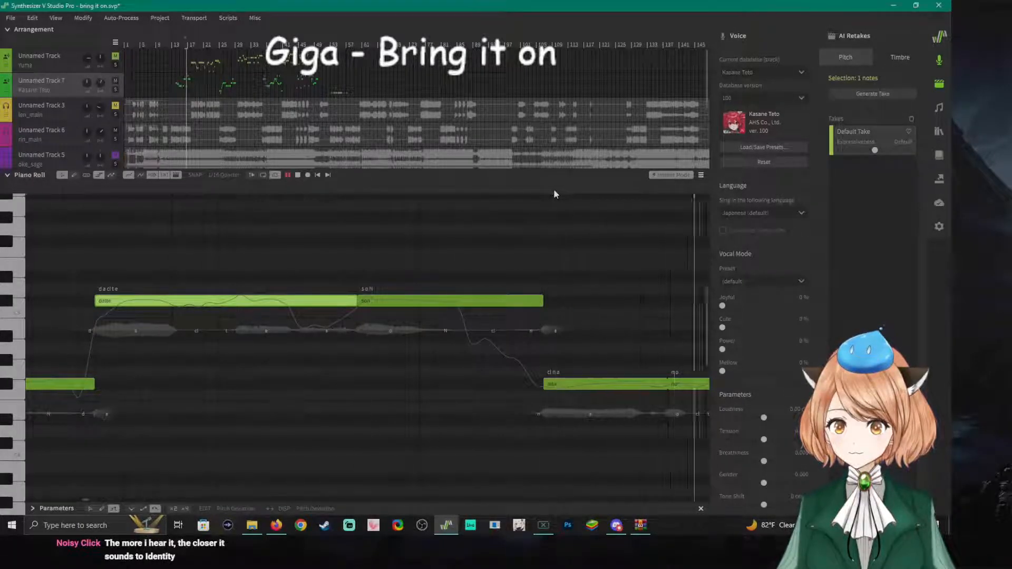
key(space)
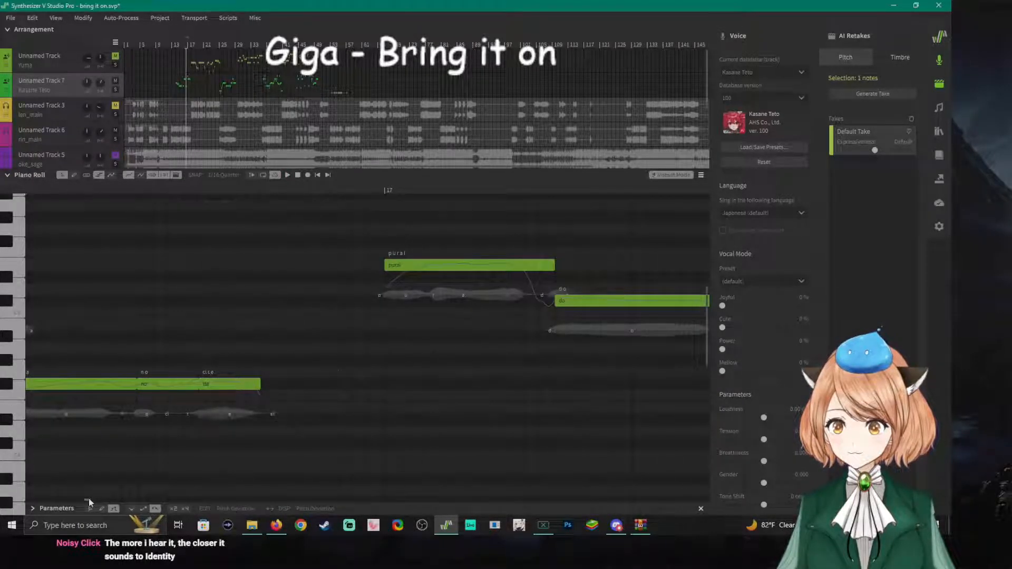
Replay the passage before measure 17 from progressively earlier points to compare it with the guide vocals.
drag(88, 500, 86, 499)
click(406, 188)
click(412, 190)
key(space)
key(space)
click(398, 190)
key(space)
key(space)
click(377, 191)
key(space)
key(space)
key(space)
key(space)
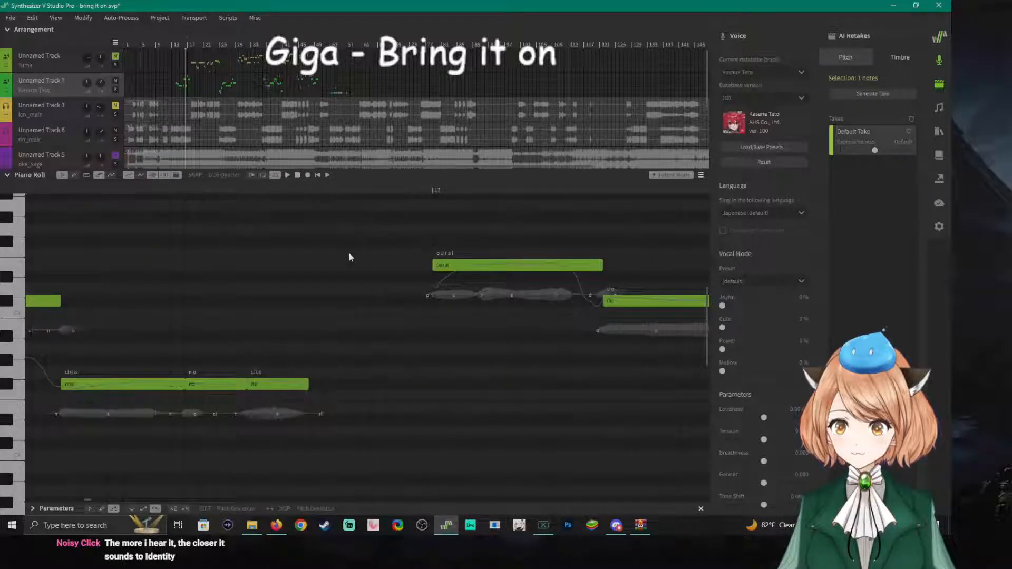
Listen from the start of the "tte" note and from the "purai" note at measure 17.
click(247, 191)
key(space)
key(space)
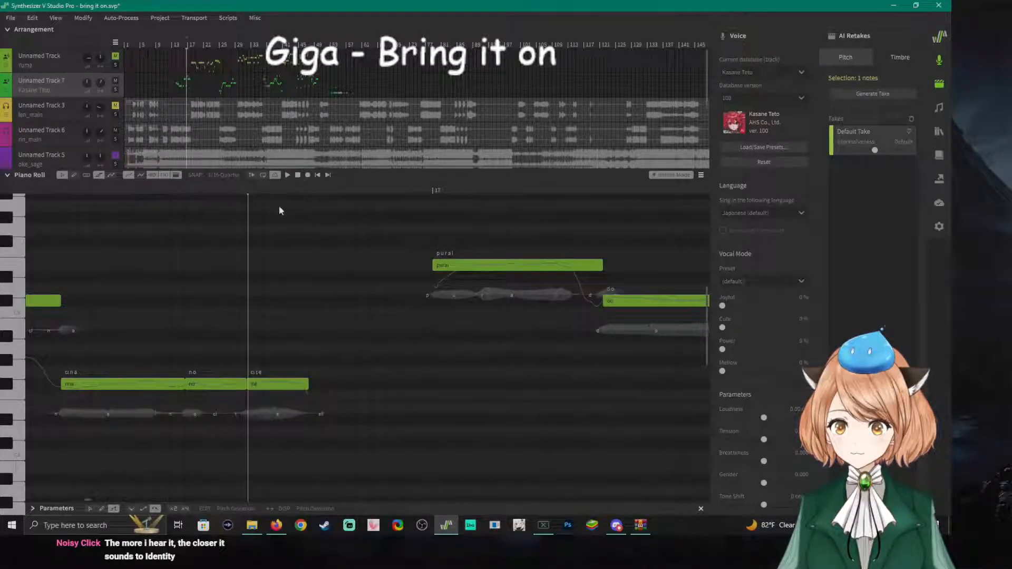
click(431, 189)
key(space)
key(space)
Check the onsets of the "do", "ga" and "nai" notes after measure 17 by playing from each one.
click(604, 193)
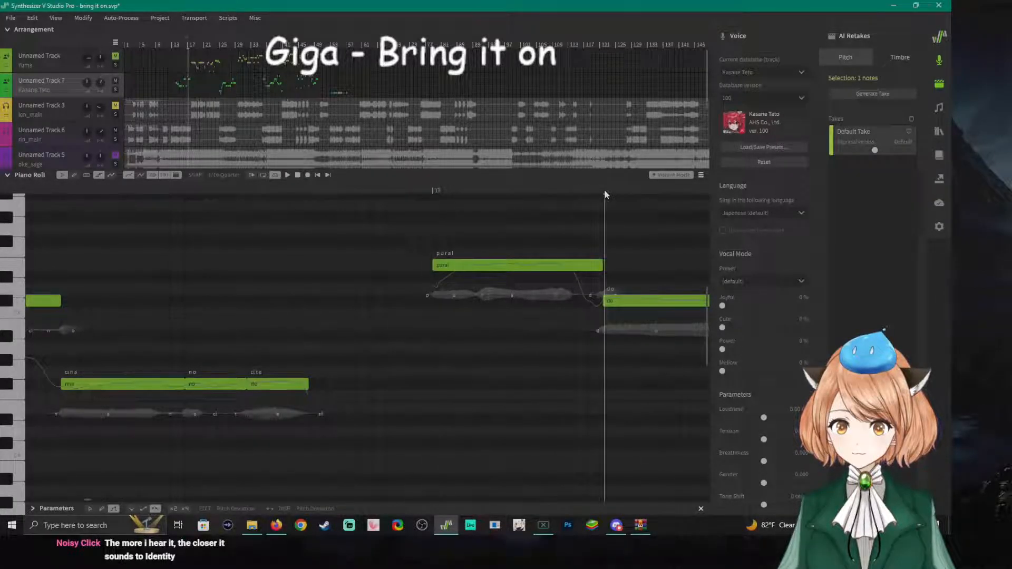
key(space)
key(space)
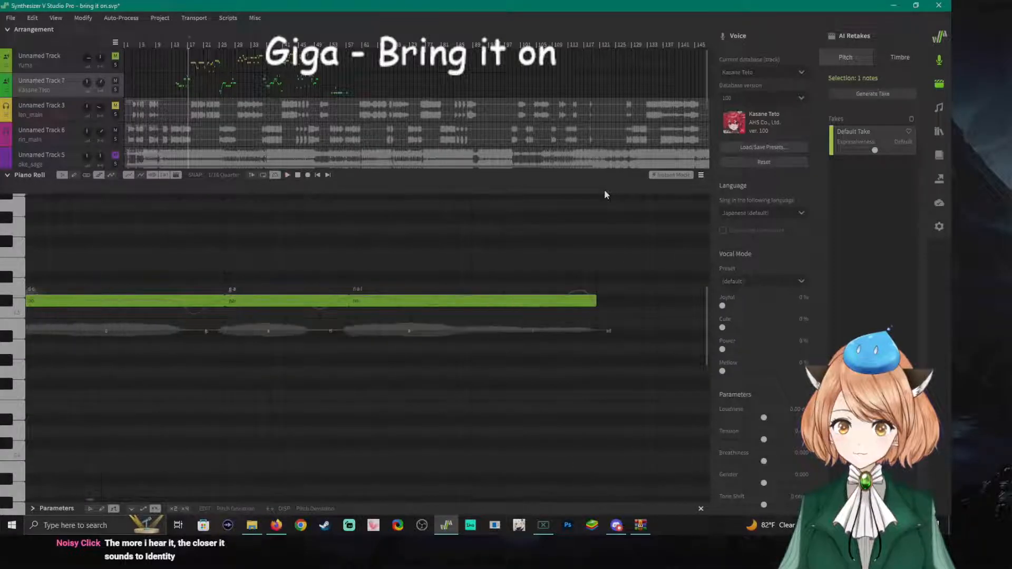
click(225, 193)
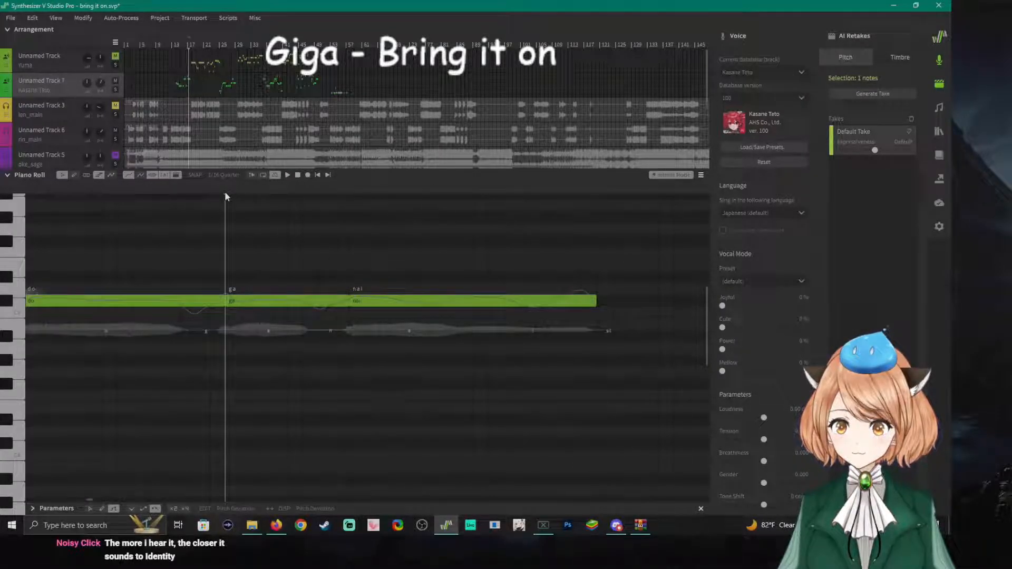
click(348, 194)
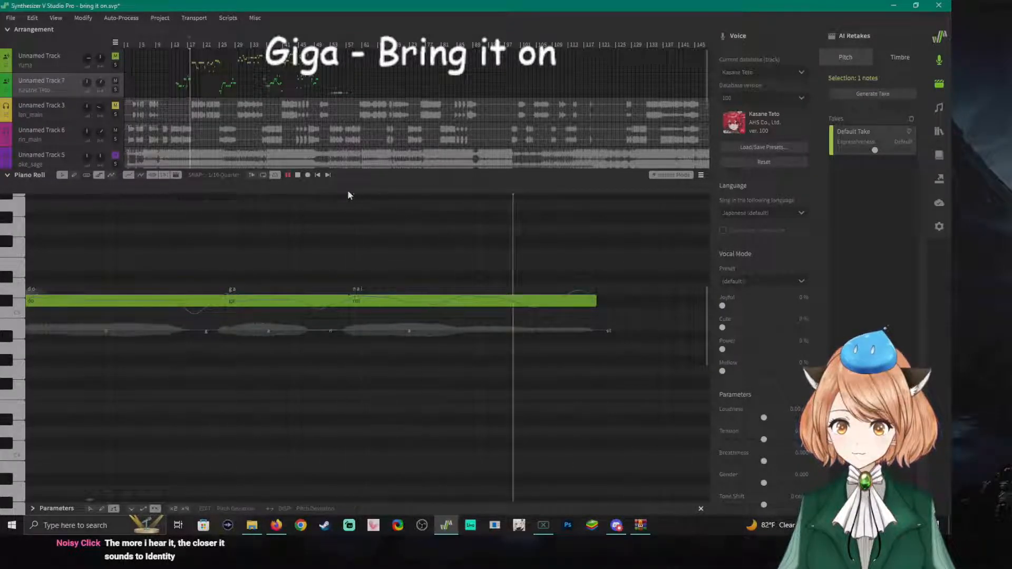
Replay the phrase leading in from just before measure 14 to check it against the guide vocals.
scroll(317, 350, down, 3)
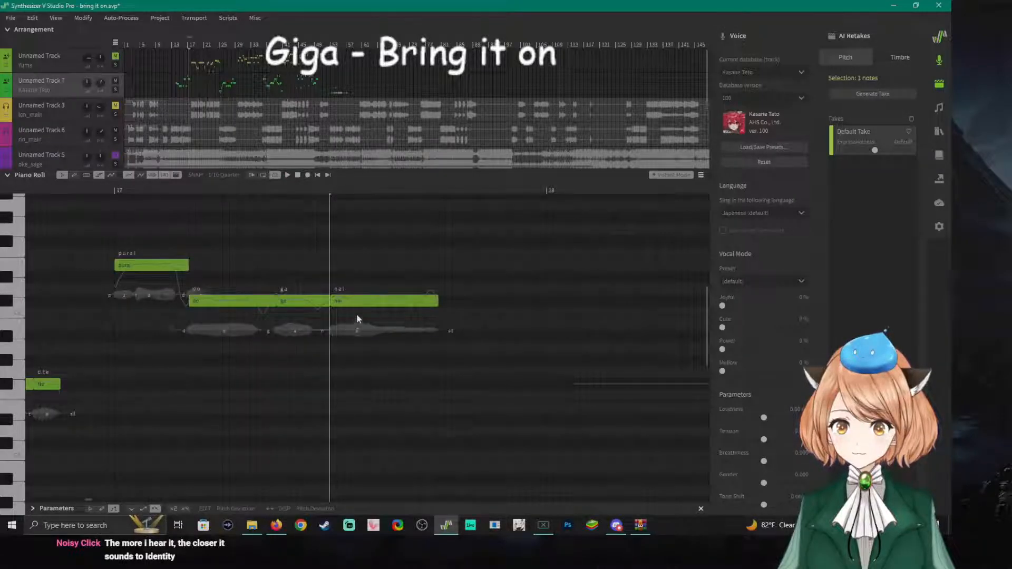
scroll(348, 327, down, 3)
scroll(235, 337, down, 2)
scroll(134, 314, down, 2)
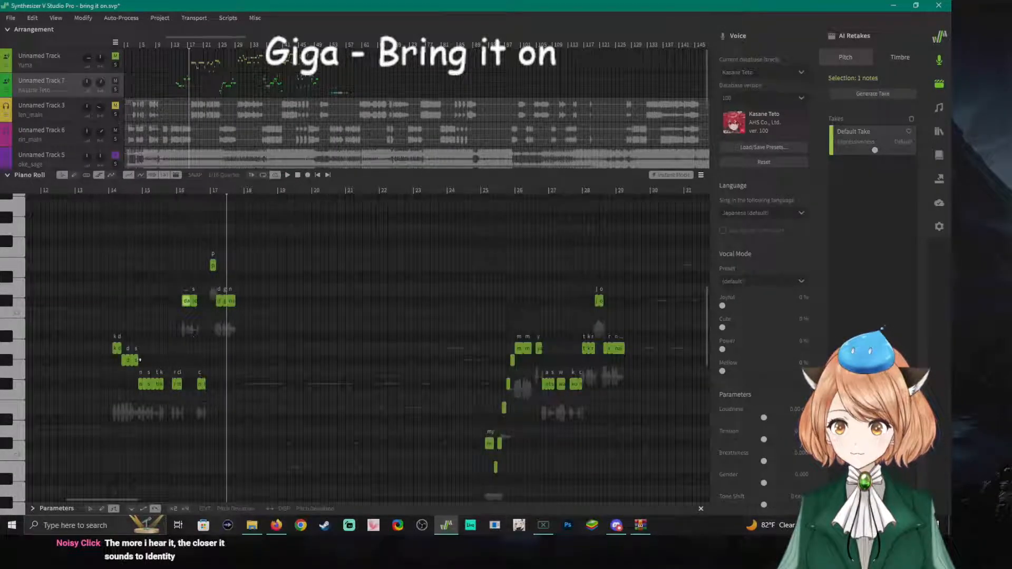
click(97, 191)
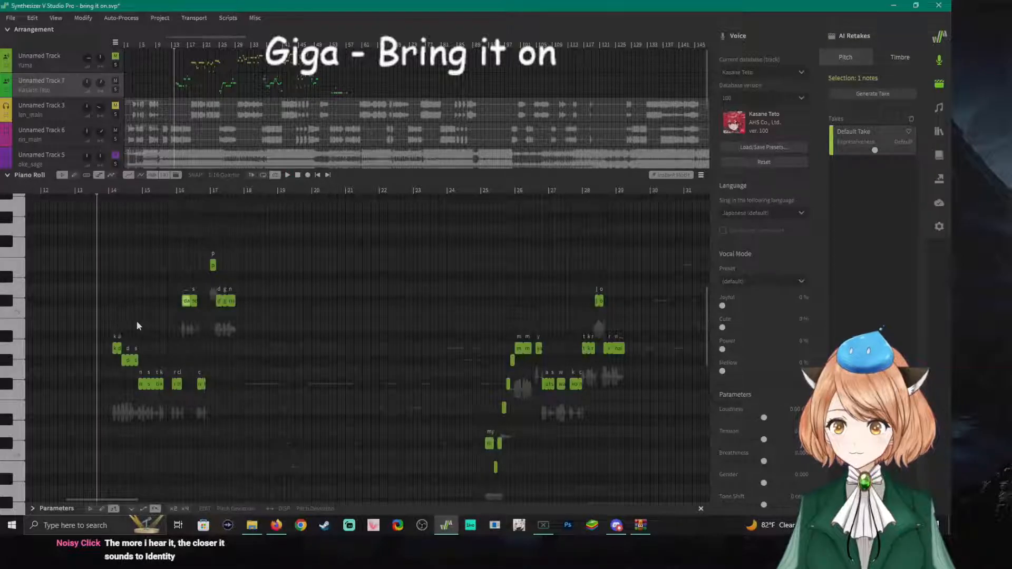
scroll(131, 320, up, 5)
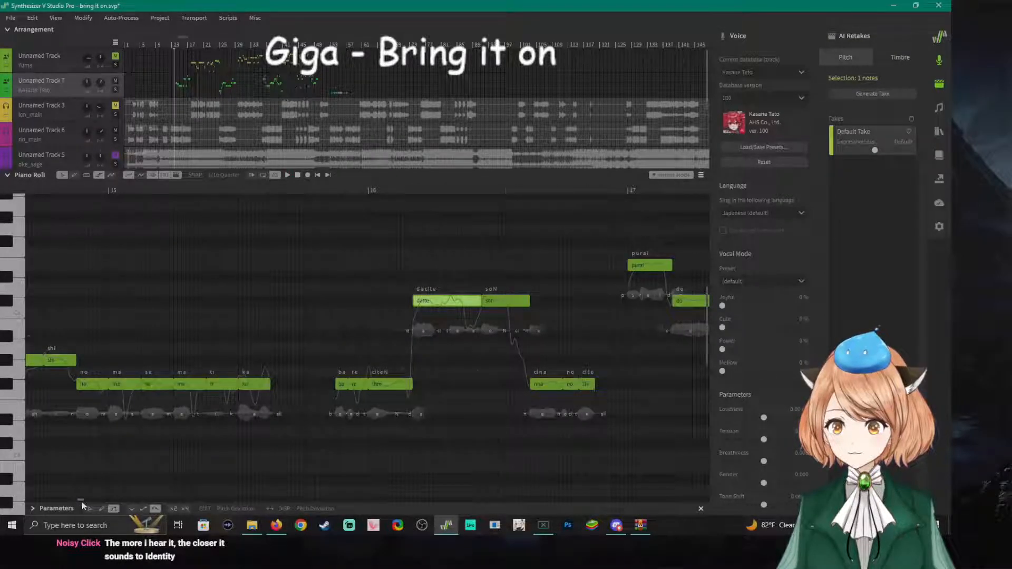
drag(81, 499, 76, 499)
click(77, 191)
key(space)
key(space)
key(space)
key(space)
Check the note timing between measures 14 and 15 by playing from the "ma" and "shi" notes.
scroll(118, 309, up, 5)
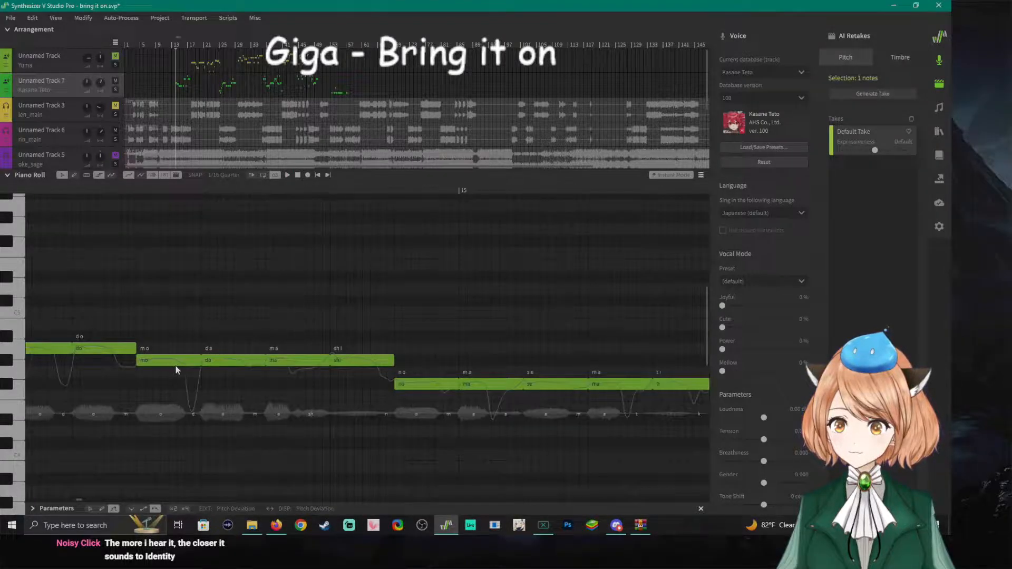
key(space)
key(space)
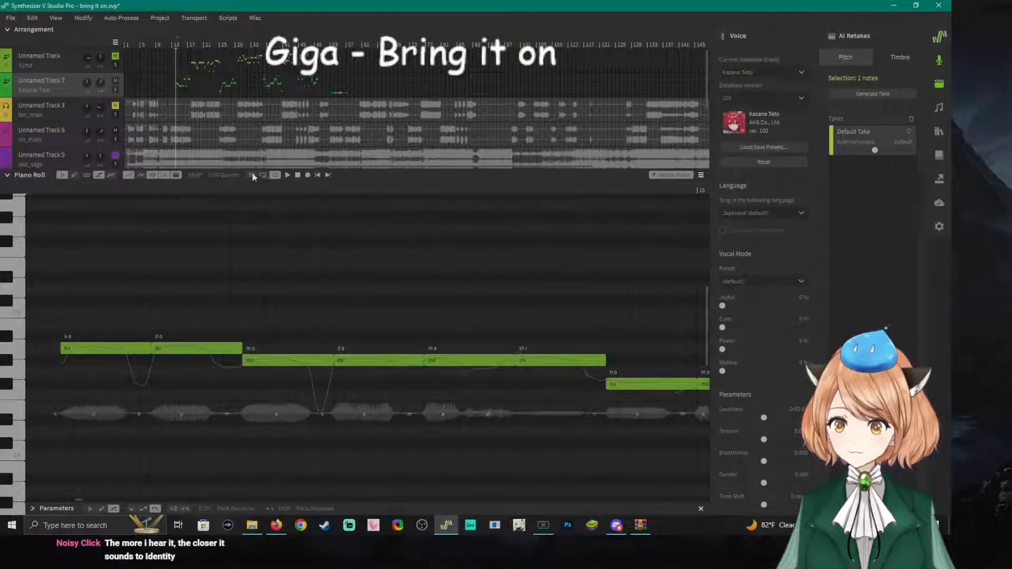
key(space)
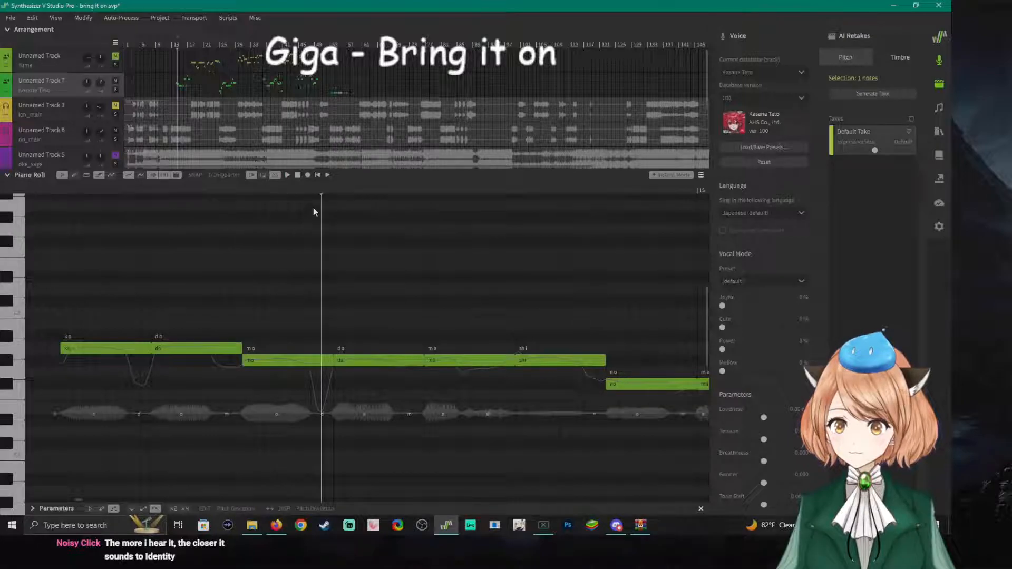
key(space)
click(425, 187)
key(space)
key(space)
click(513, 193)
key(space)
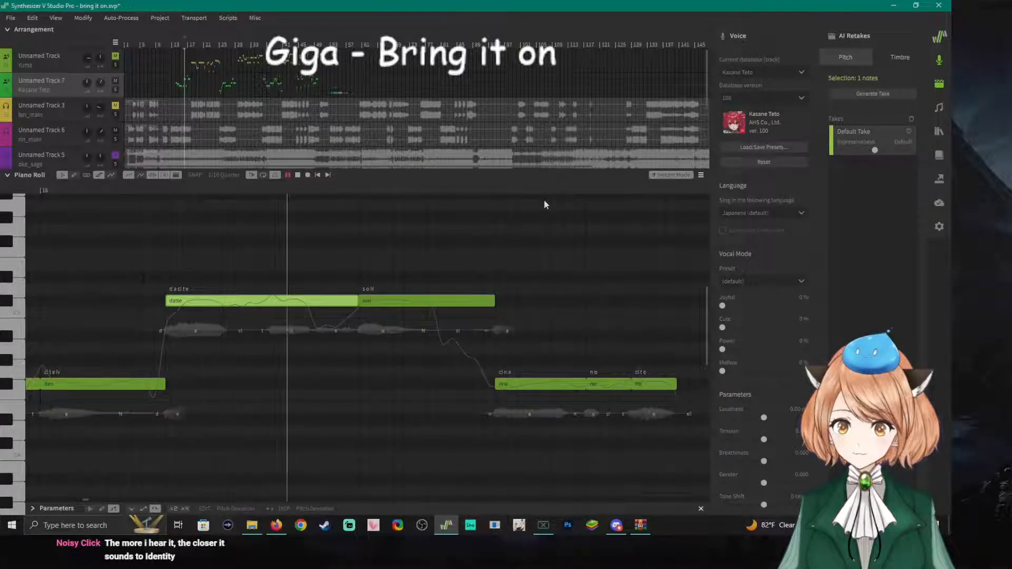
Listen from just before the "datte" note after measure 16 and from partway through it.
key(space)
click(158, 194)
key(space)
click(150, 193)
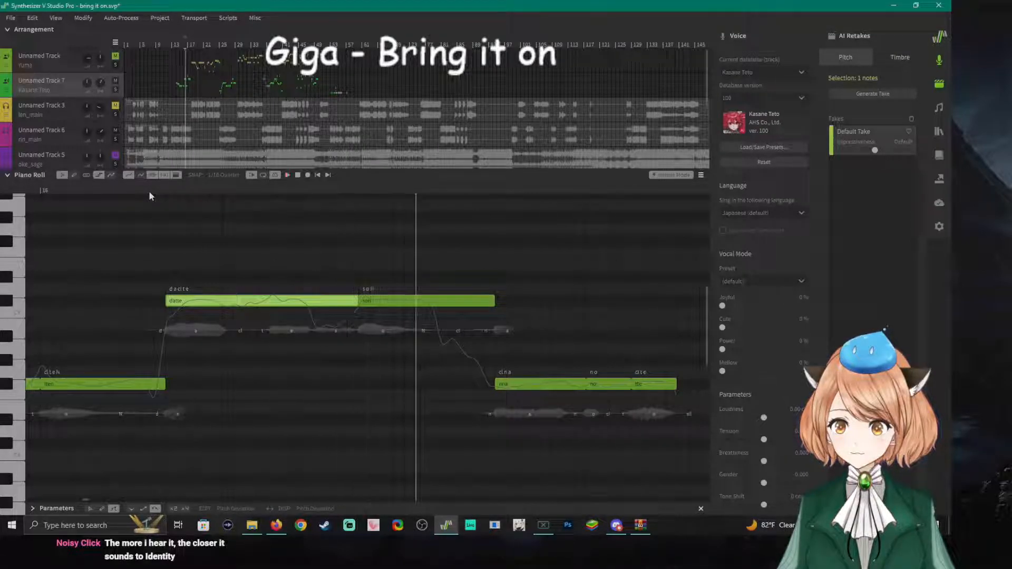
click(127, 193)
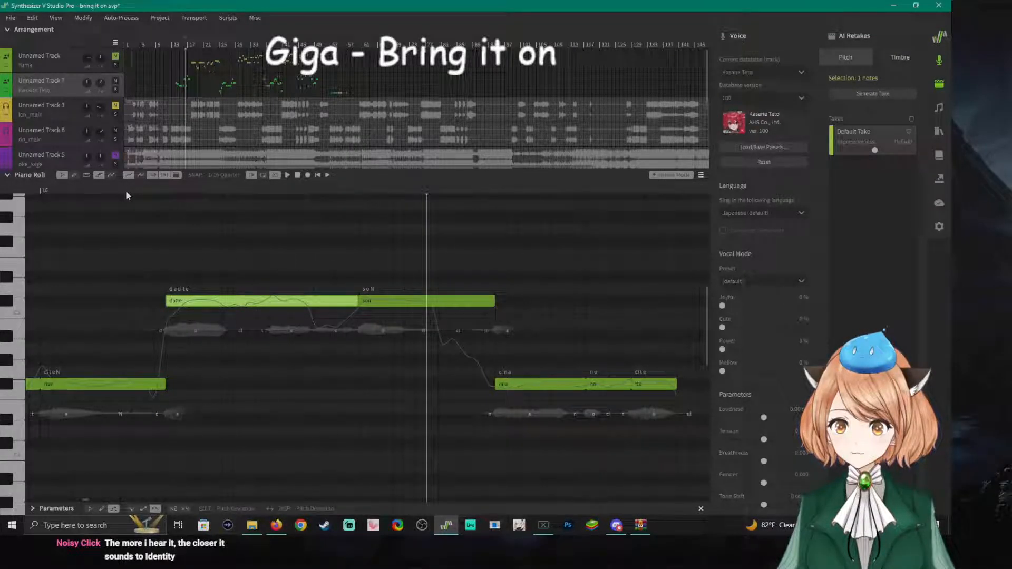
click(253, 193)
key(space)
key(space)
click(254, 193)
key(space)
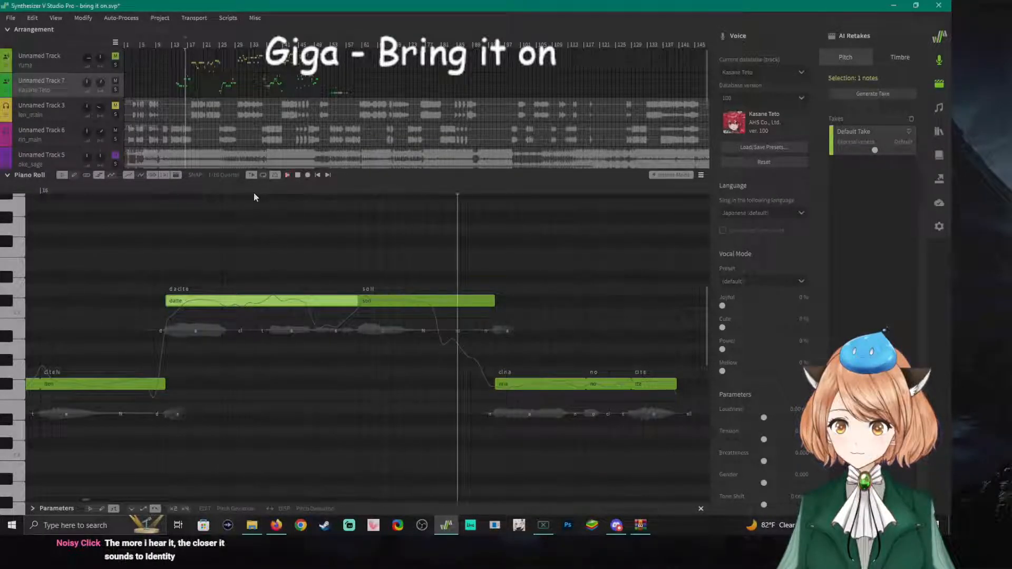
Play from the starts of the "son" and "nna" notes through to measure 17.
click(360, 194)
key(space)
key(space)
click(496, 191)
key(space)
key(space)
key(space)
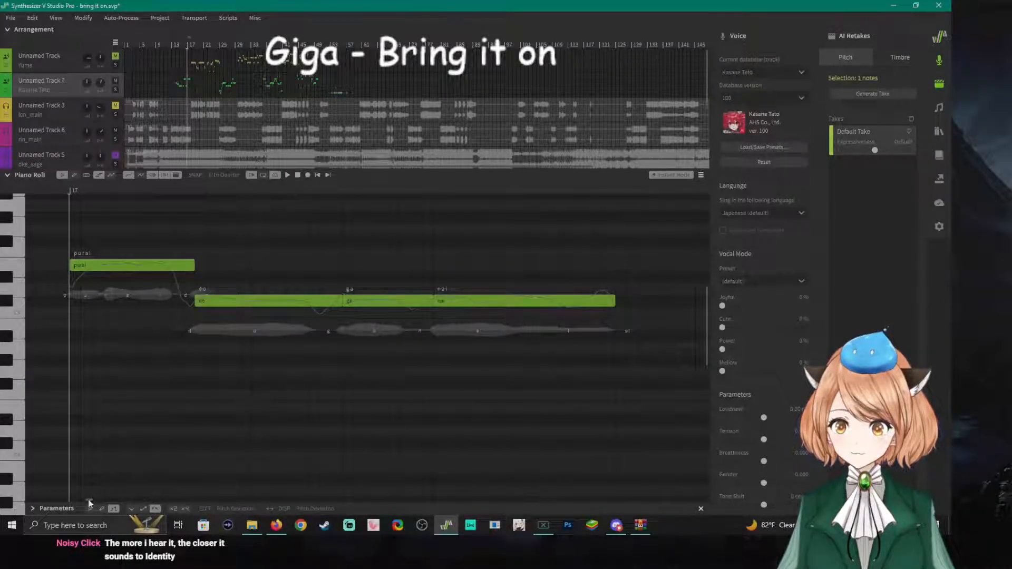
Listen from the start of the "tte" note before measure 17 and from slightly earlier.
drag(88, 500, 87, 500)
click(136, 191)
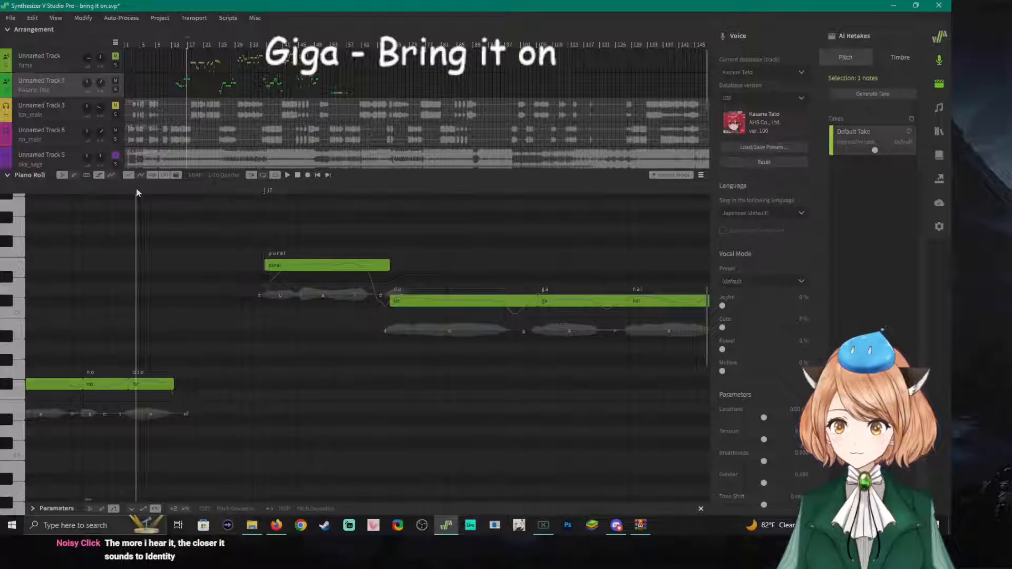
click(132, 189)
key(space)
key(space)
click(122, 189)
key(space)
key(space)
Extend the end of the "tte" note toward measure 17 to roughly double its length and replay the passage.
drag(172, 386, 220, 387)
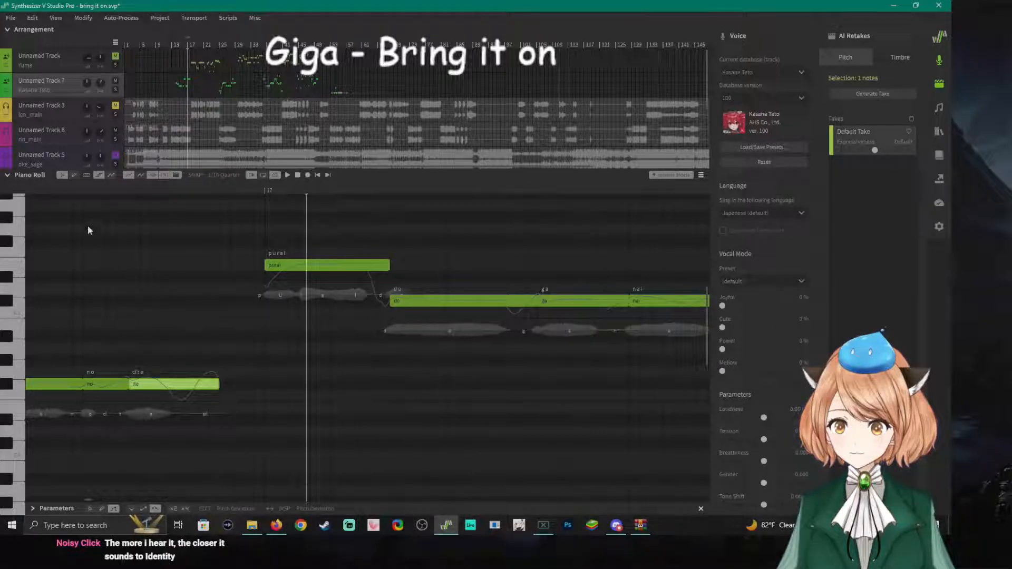
click(68, 190)
key(space)
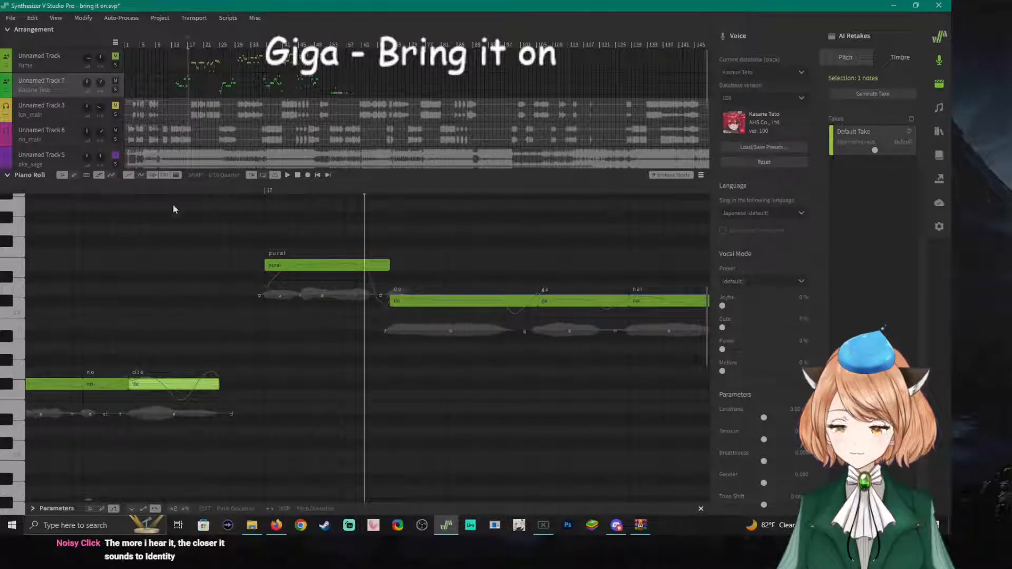
key(space)
Unmute the Yuma track, open its notes for editing and play from just before its first note after measure 18.
click(105, 63)
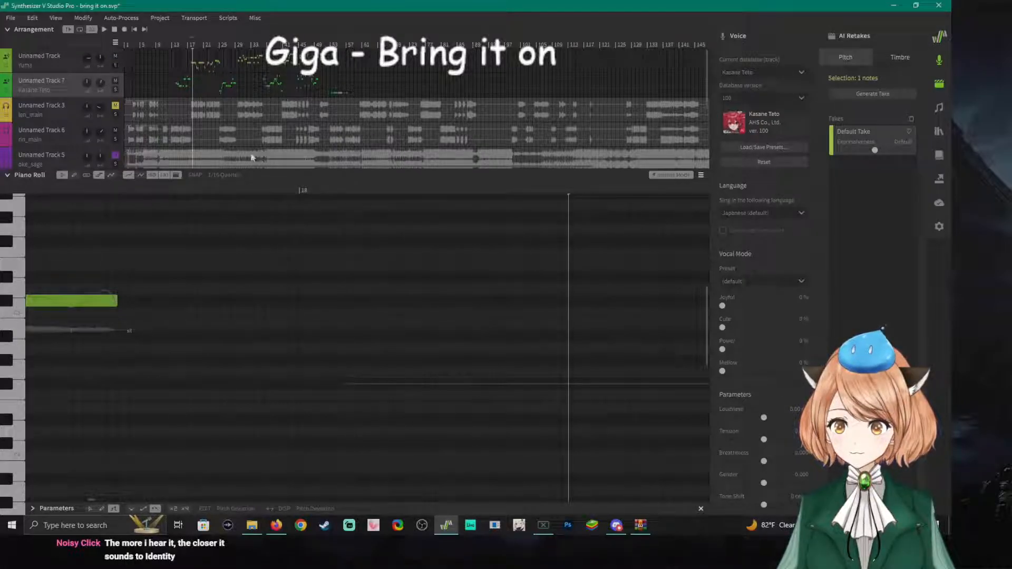
click(342, 189)
key(space)
key(space)
click(86, 59)
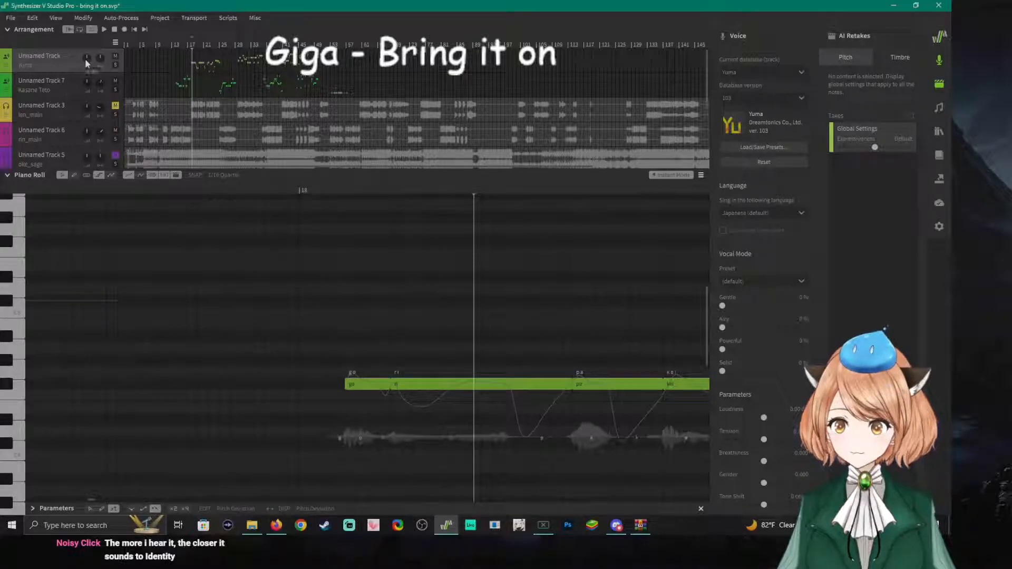
click(333, 191)
key(space)
key(space)
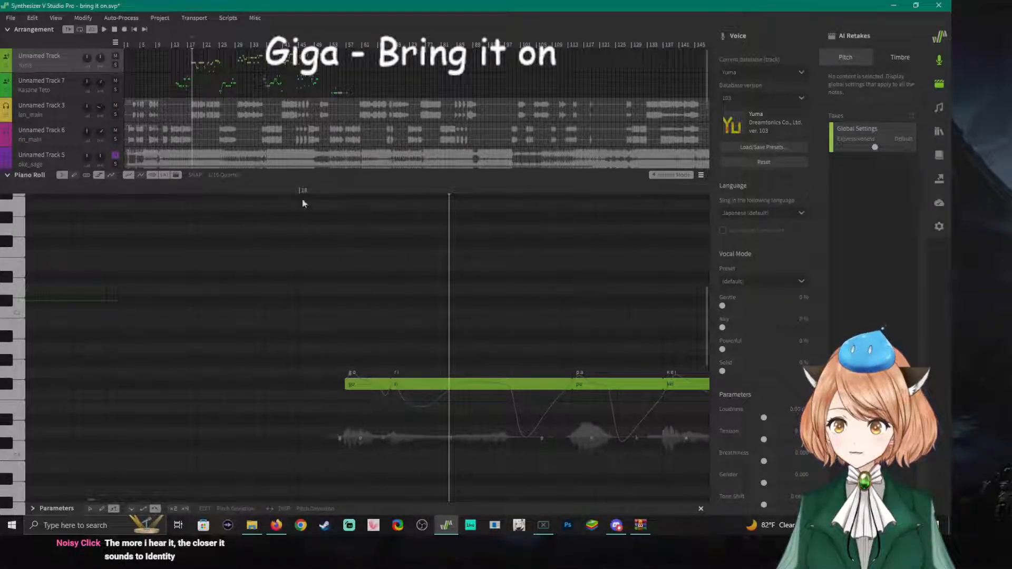
Play the Yuma track's opening phrase from before the "go" note, from the "ri" note and from within "ri".
click(333, 191)
key(space)
click(322, 190)
key(space)
click(389, 189)
key(space)
key(space)
click(478, 190)
key(space)
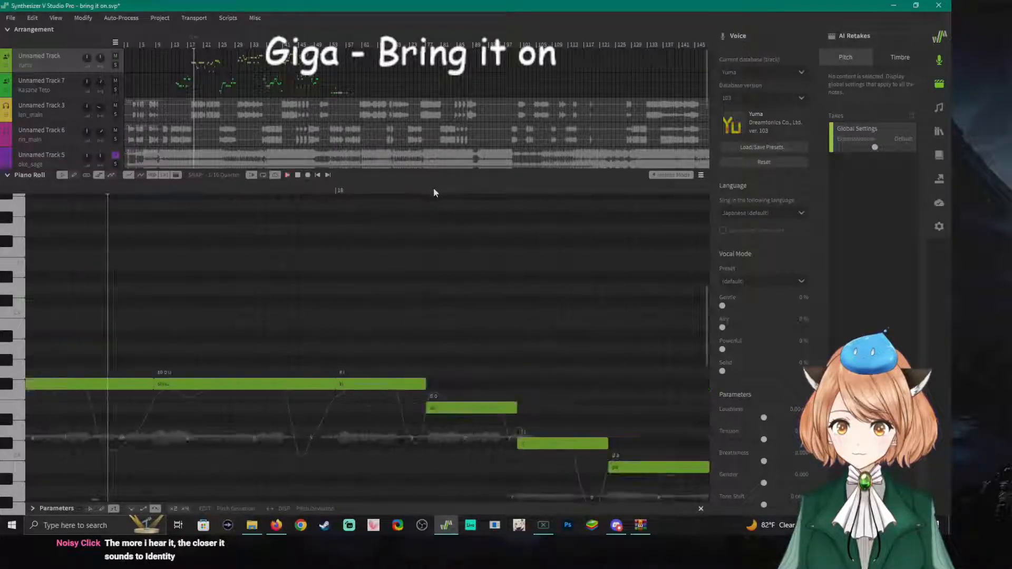
key(space)
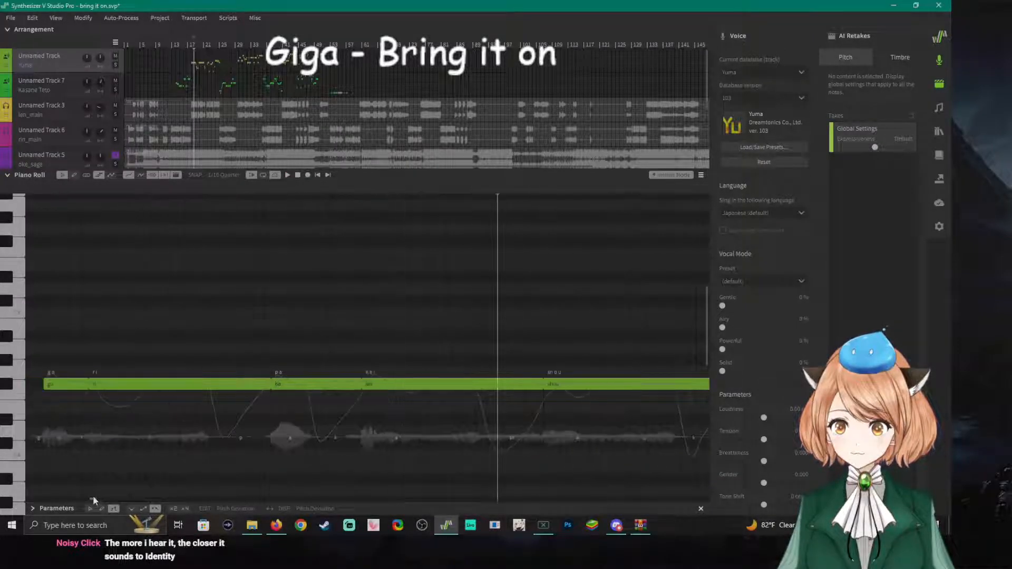
Pinpoint the onset of the "ri" note after measure 18 by replaying from several points around it.
click(116, 191)
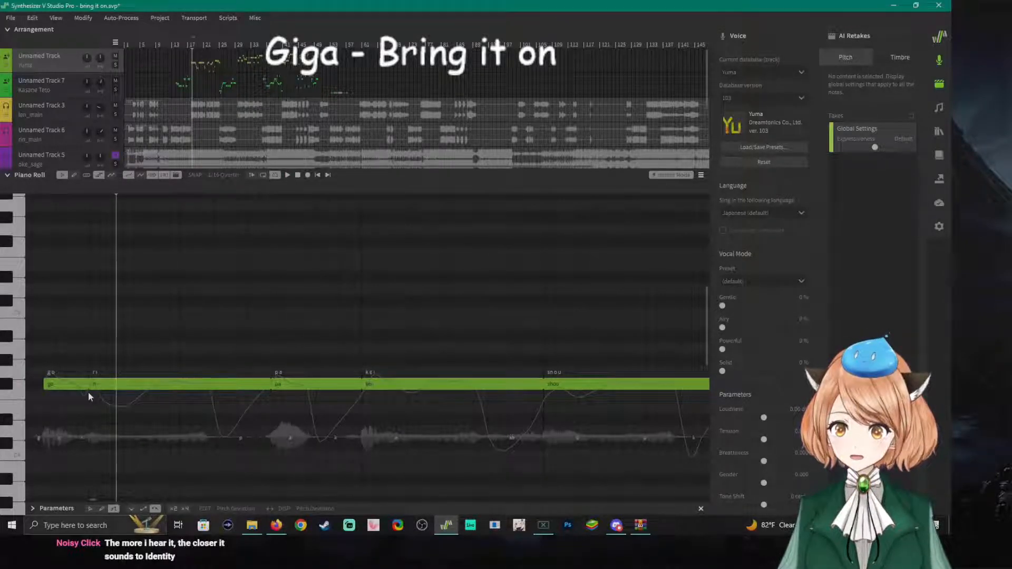
click(109, 192)
key(space)
key(space)
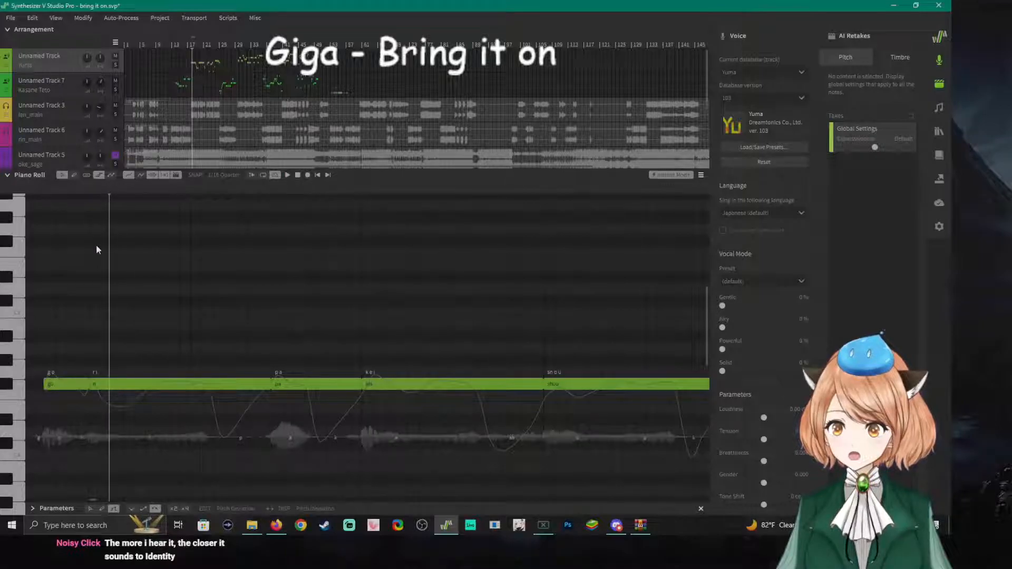
drag(93, 500, 94, 504)
click(206, 191)
key(space)
key(space)
click(186, 188)
key(space)
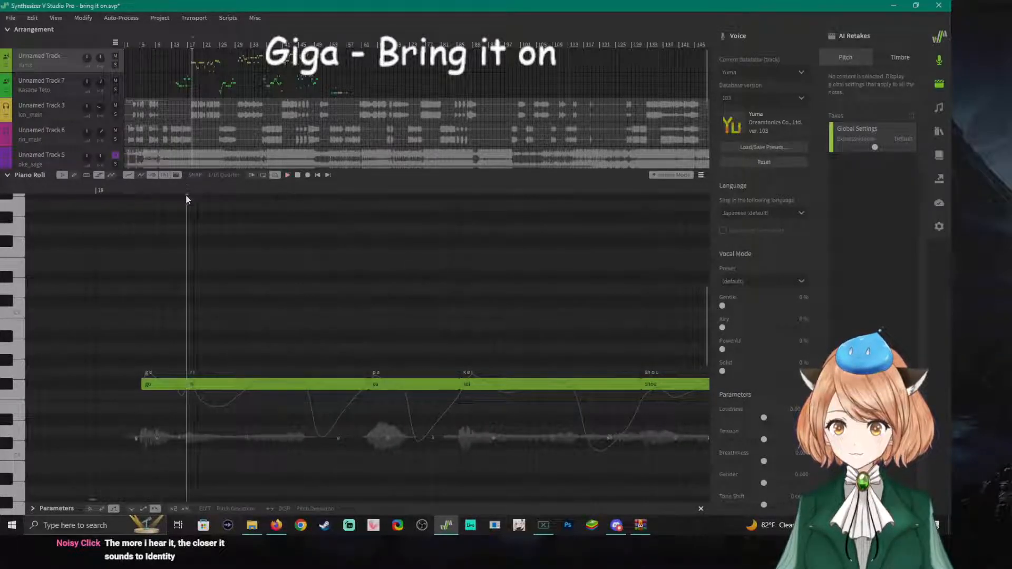
Move the boundary between the "go" and "ri" notes after measure 18 slightly later and listen around it.
click(193, 384)
drag(195, 385, 208, 385)
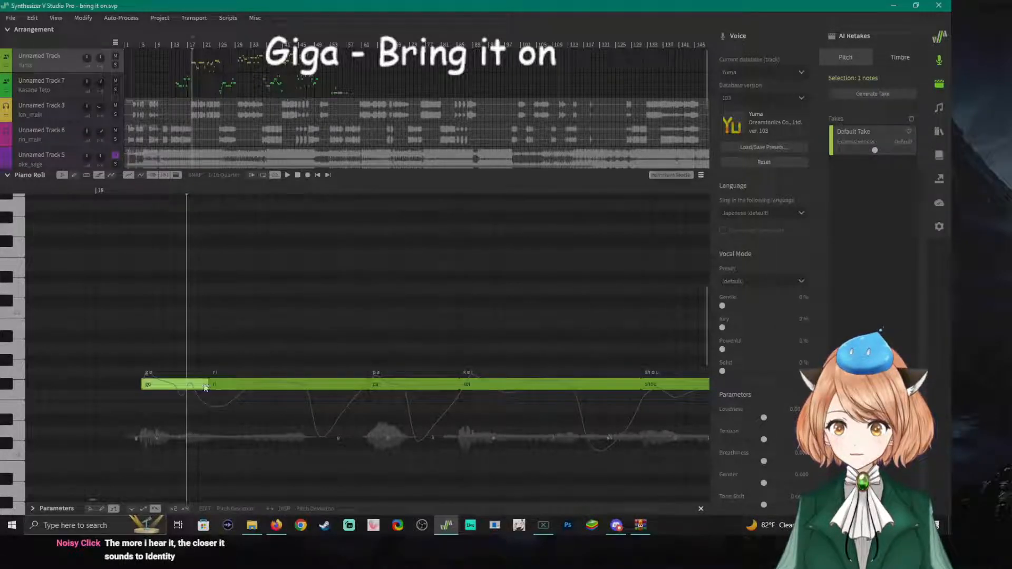
click(198, 191)
key(space)
key(space)
click(214, 190)
key(space)
key(space)
Replay the phrase from just before the "go" note to check the adjusted "go" and "ri" timing.
click(130, 191)
key(space)
key(space)
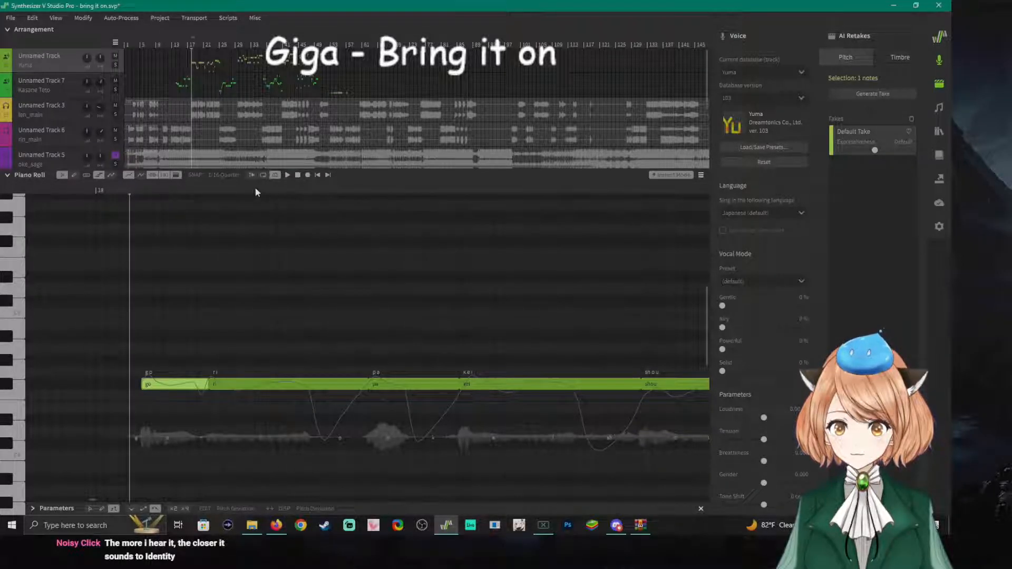
key(space)
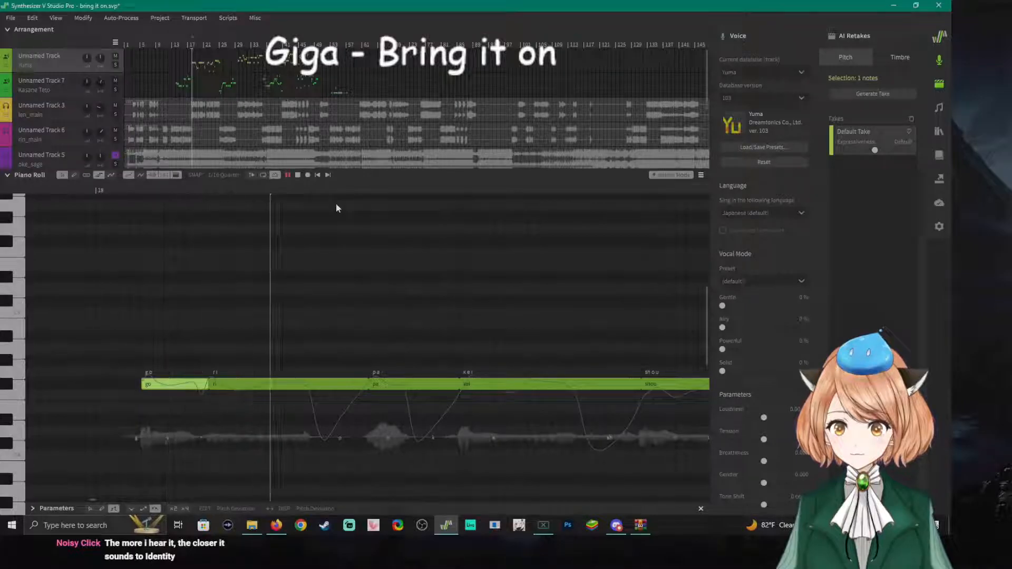
key(space)
scroll(166, 438, down, 2)
key(space)
key(space)
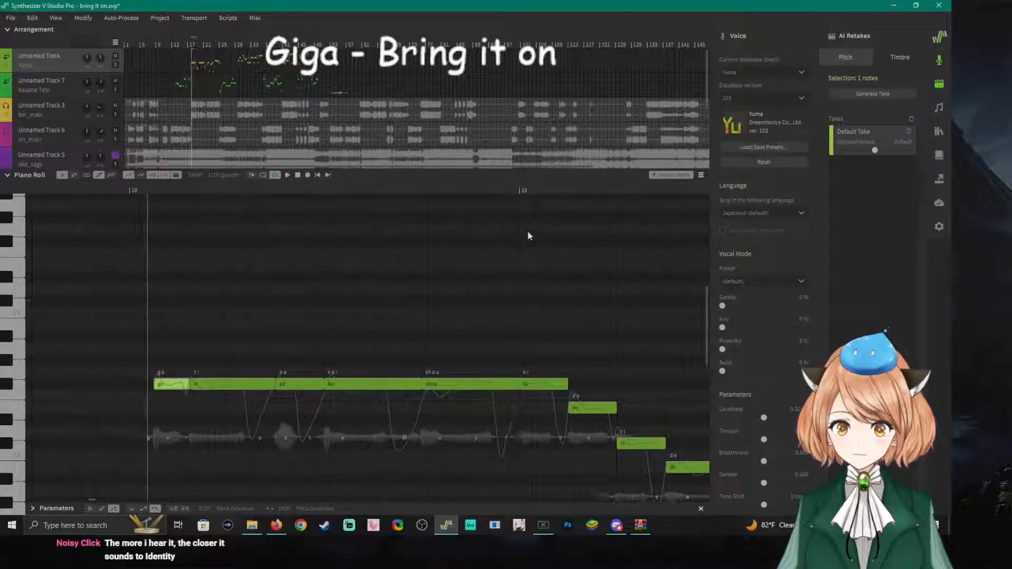
Play from measure 19 to check the descending notes that start with "ki" against the guide vocals.
click(521, 190)
key(space)
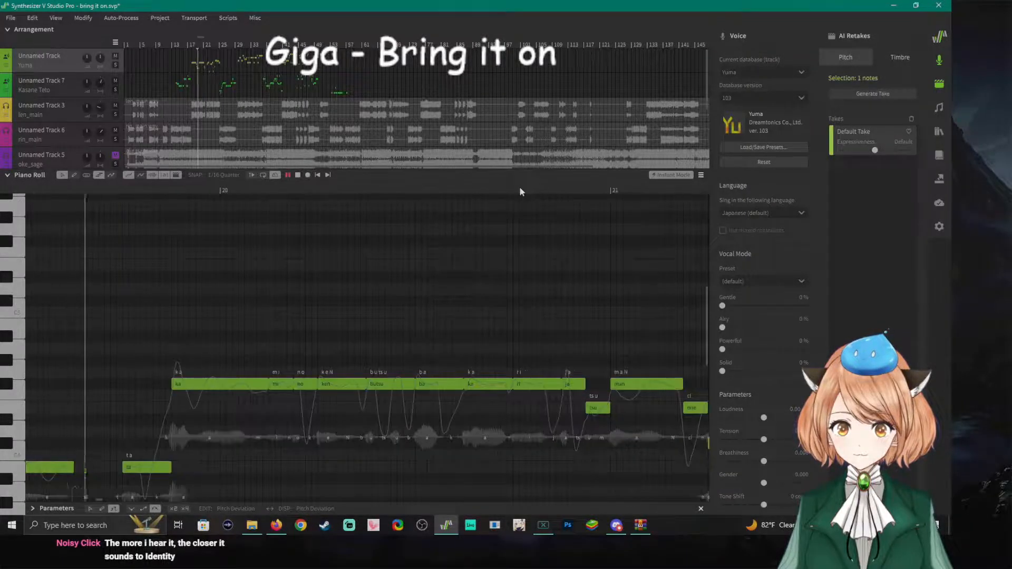
key(space)
key(space)
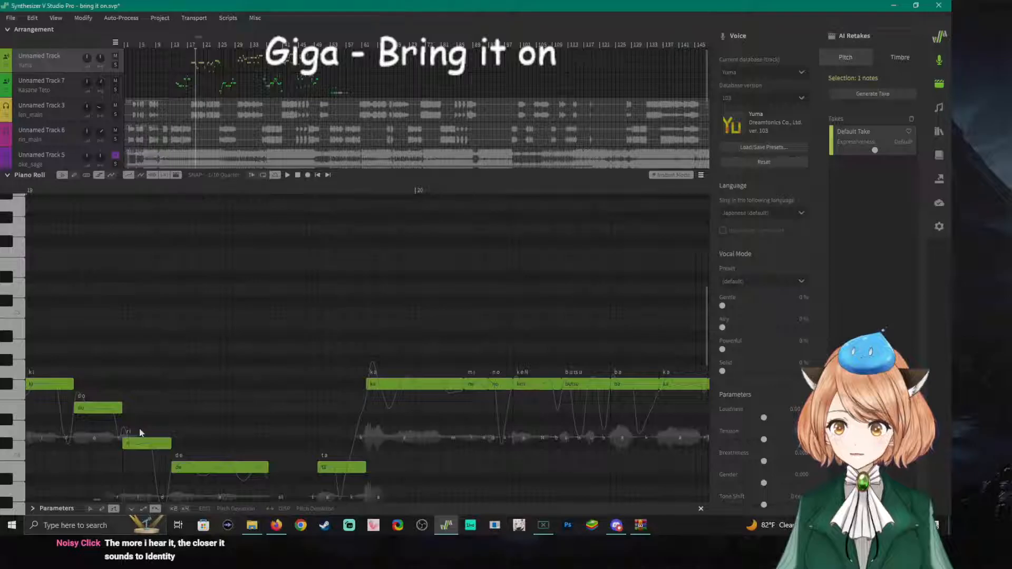
key(space)
key(space)
key(space)
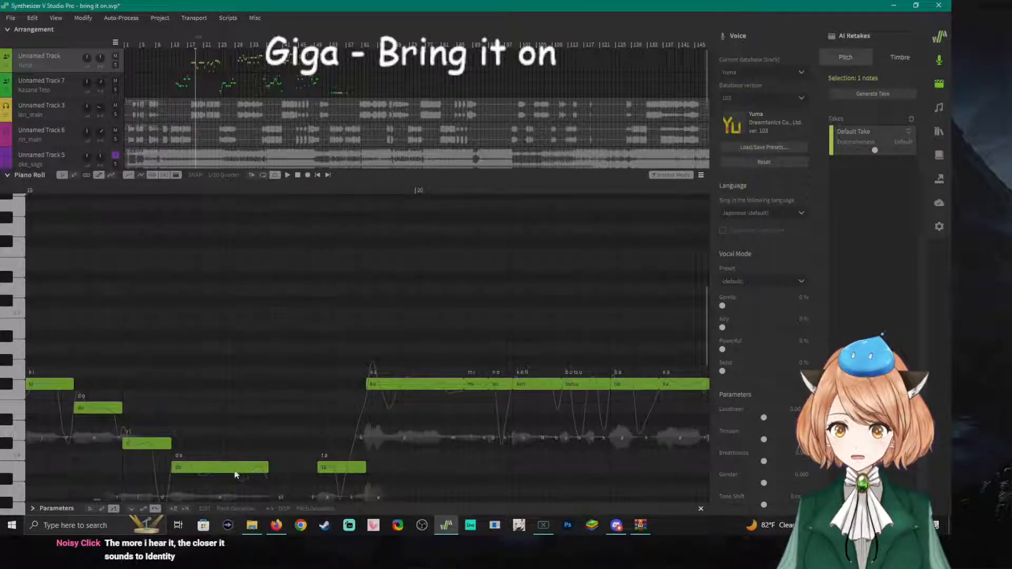
key(space)
key(space)
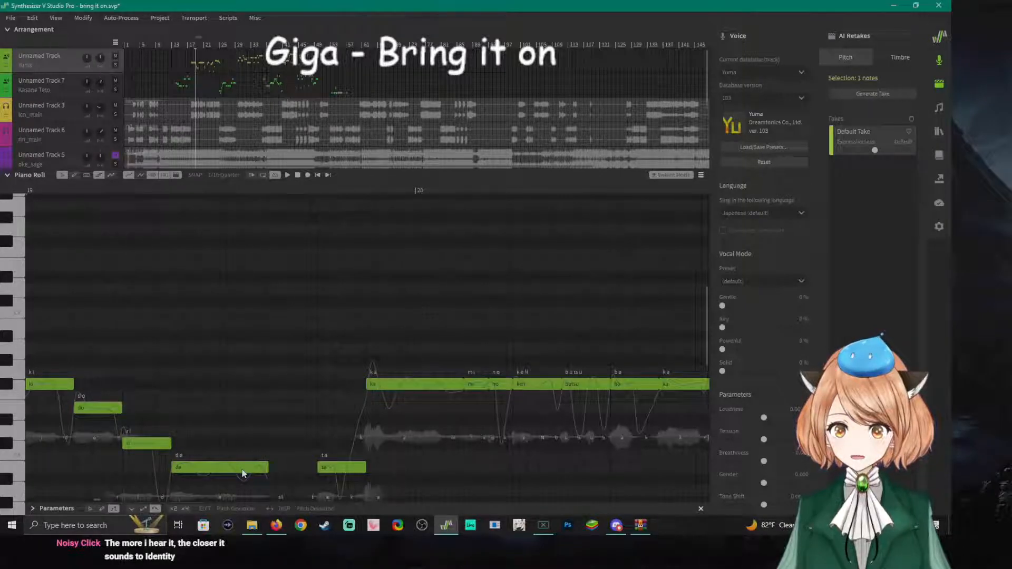
key(space)
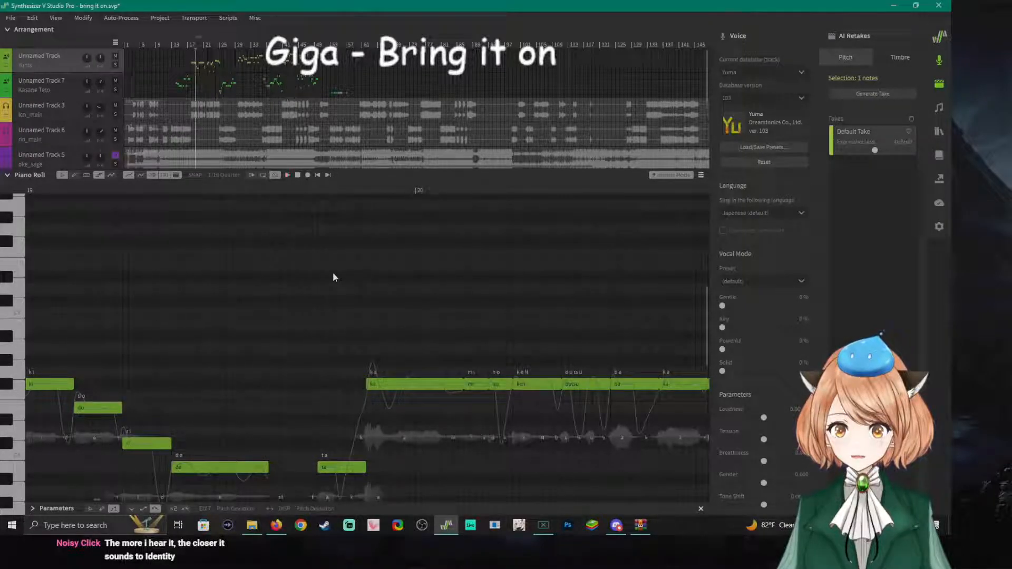
Listen repeatedly from the "ta" note before measure 20 and from just before the "mi" note after it.
click(319, 194)
key(space)
key(space)
key(space)
key(space)
key(space)
key(space)
click(456, 190)
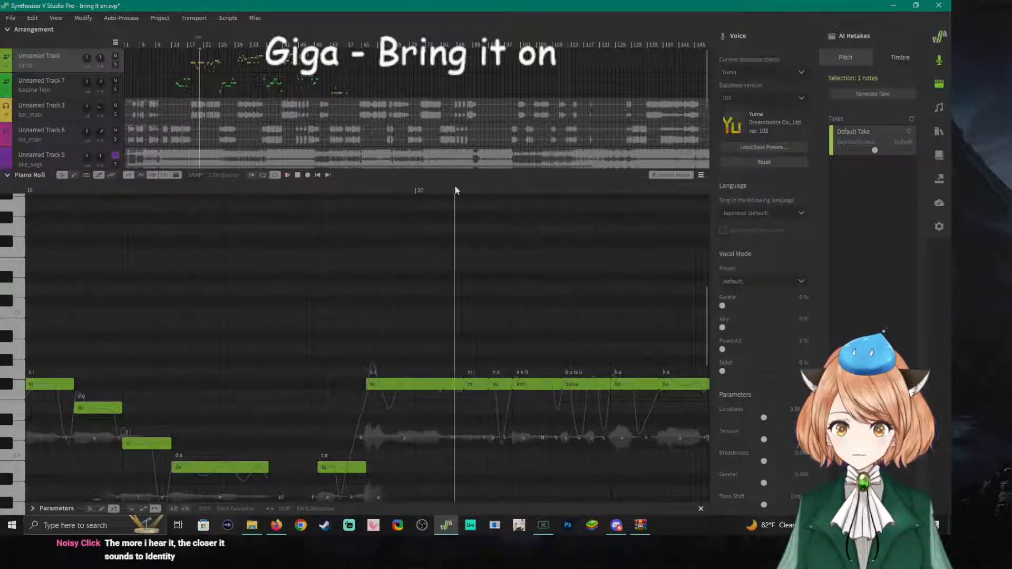
key(space)
key(space)
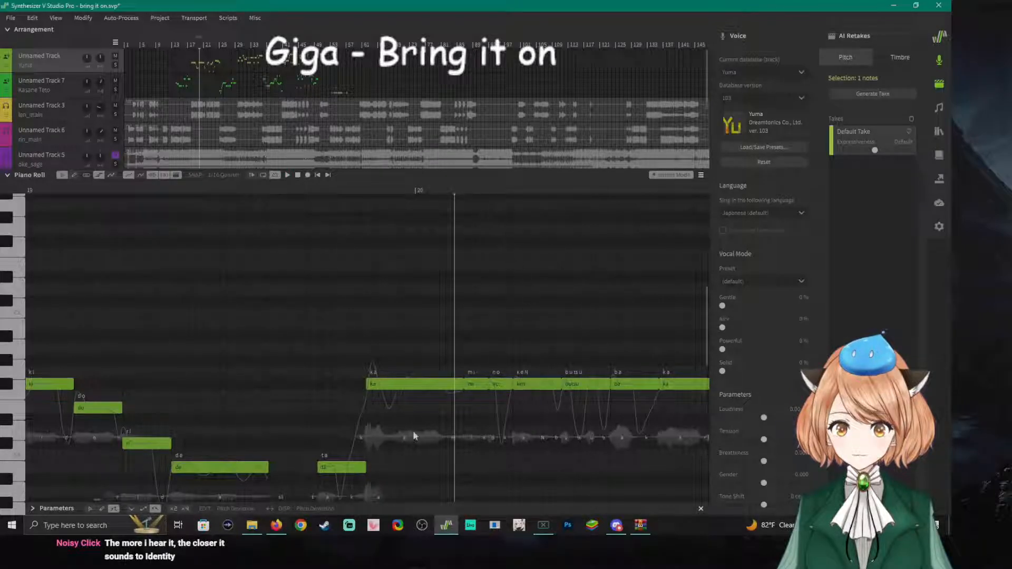
drag(99, 500, 102, 500)
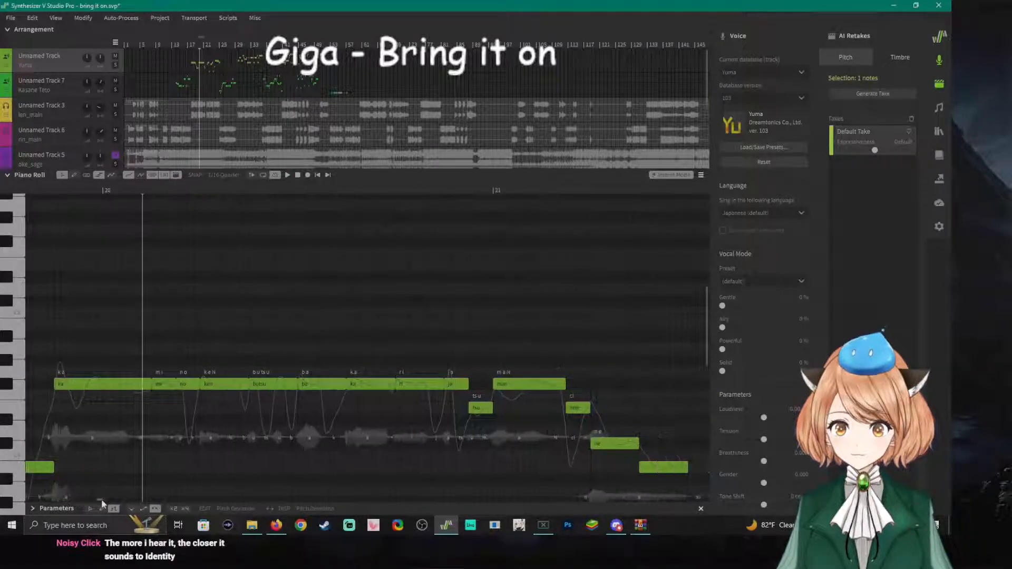
Listen repeatedly from the "mi" note after measure 20 through the "ken" and "butsu" notes.
scroll(147, 446, down, 2)
scroll(174, 430, up, 5)
scroll(158, 406, down, 3)
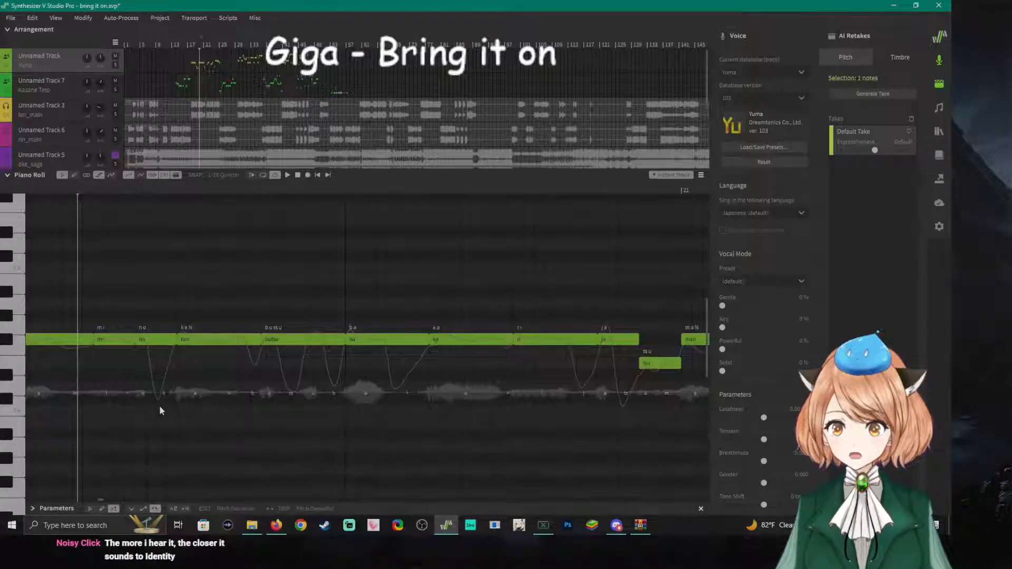
click(93, 188)
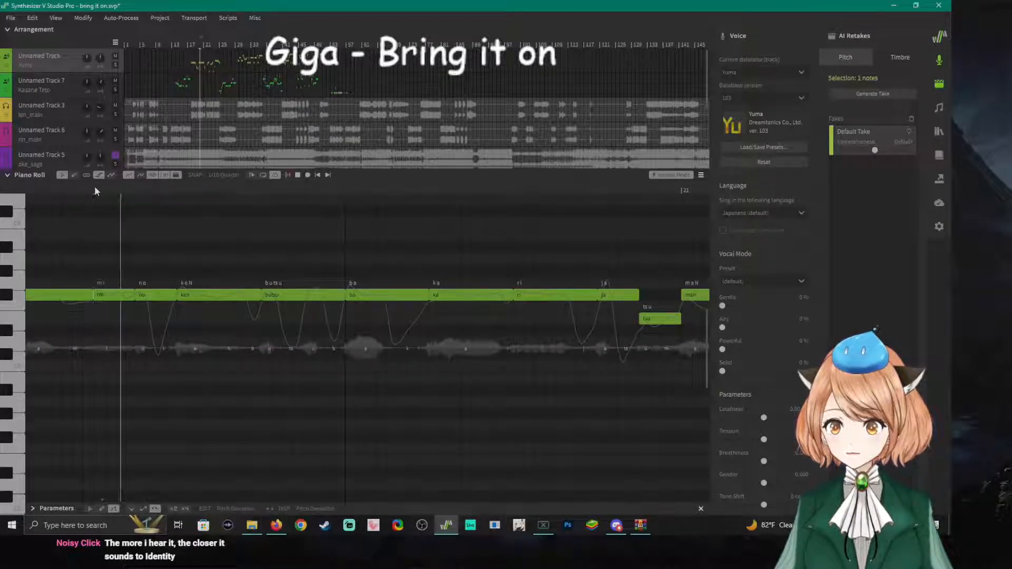
click(133, 185)
key(space)
click(179, 197)
click(263, 192)
click(252, 190)
key(space)
click(251, 191)
key(space)
Play from the start of the "butsu" note to check the rest of the phrase into measure 21.
scroll(299, 380, up, 2)
scroll(275, 465, down, 3)
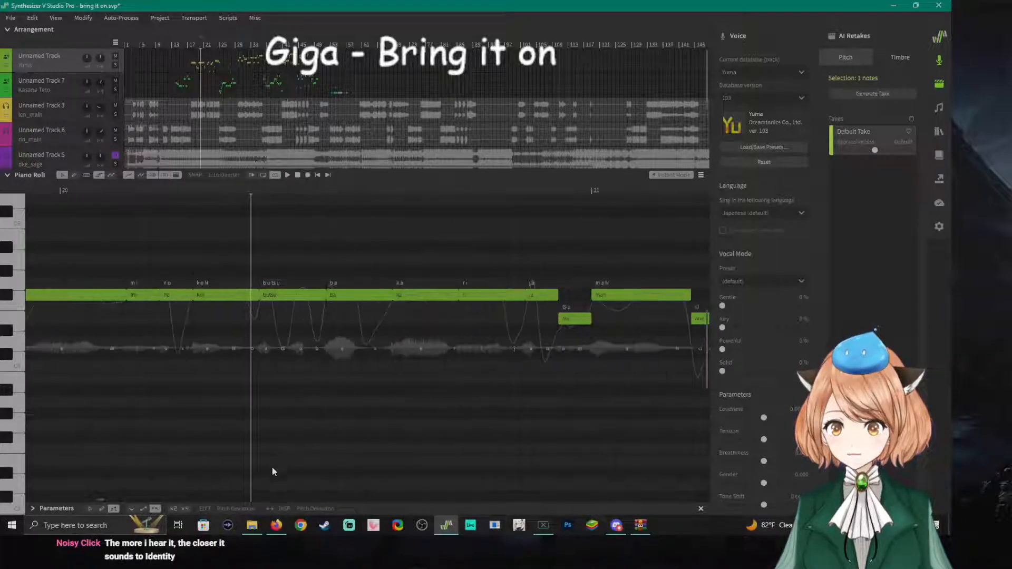
scroll(98, 501, up, 4)
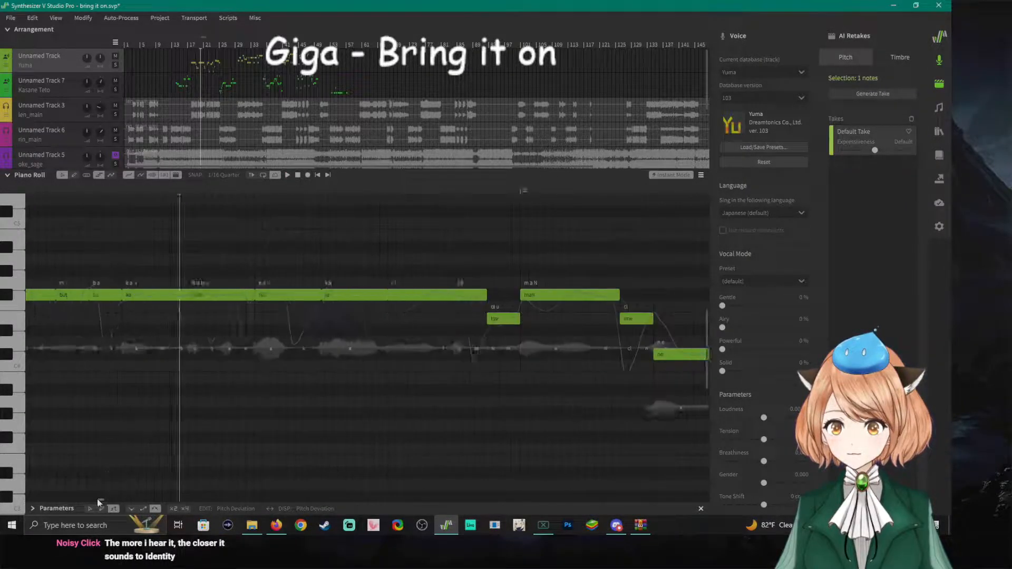
click(284, 194)
click(409, 193)
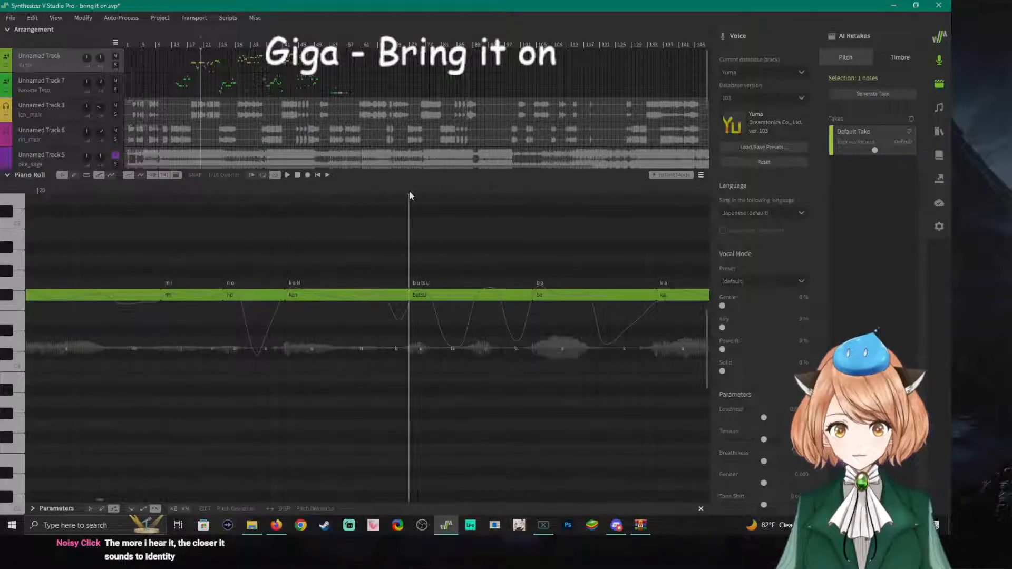
key(space)
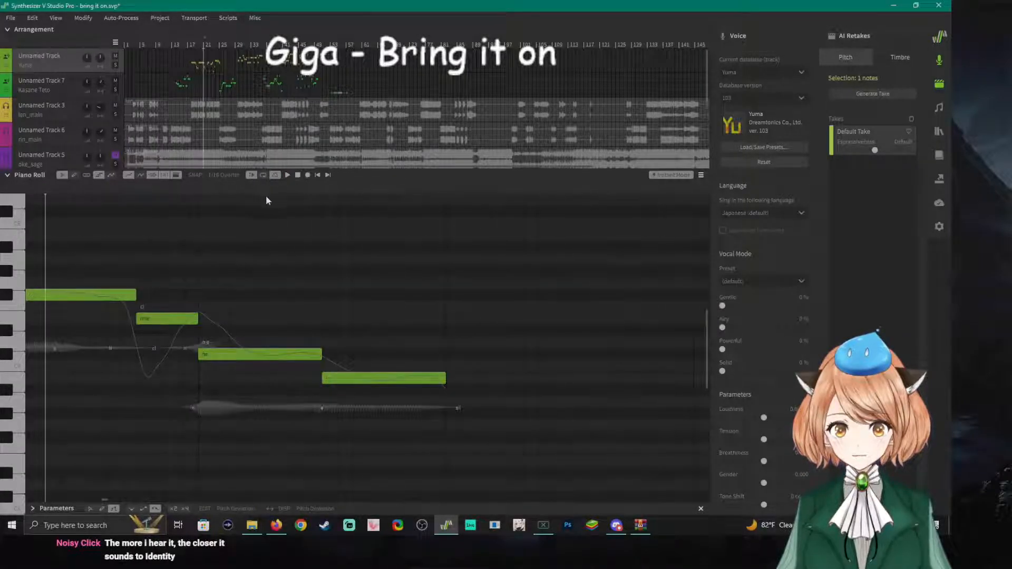
Listen repeatedly from several points within the "man" note at measure 21 to locate where the following note should start.
drag(106, 501, 104, 500)
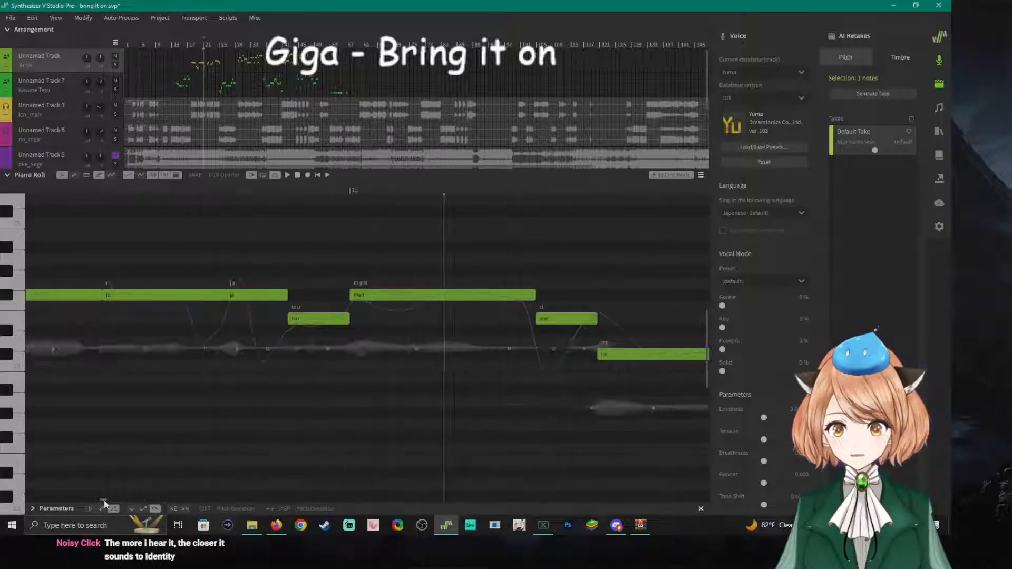
click(351, 187)
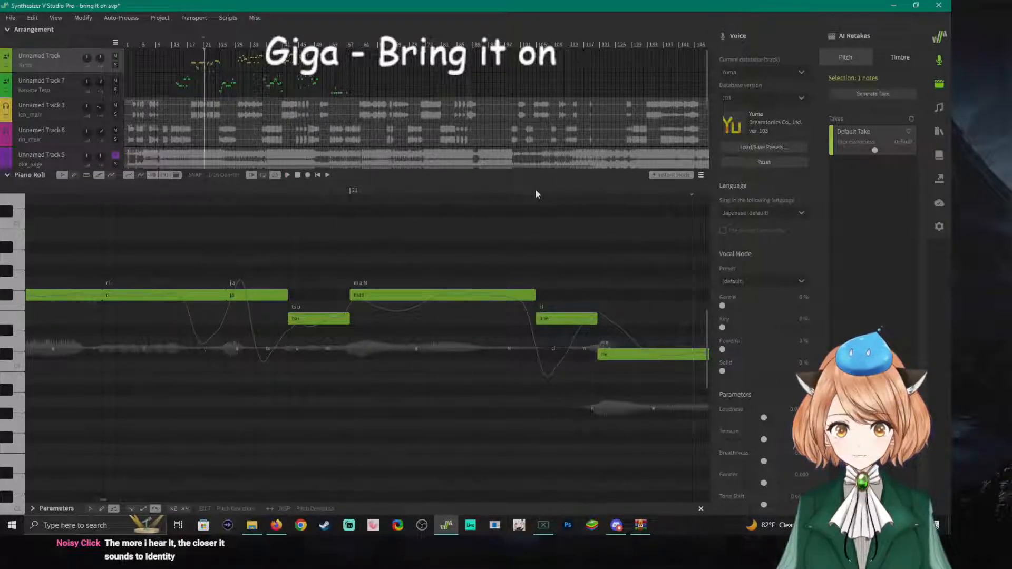
click(604, 195)
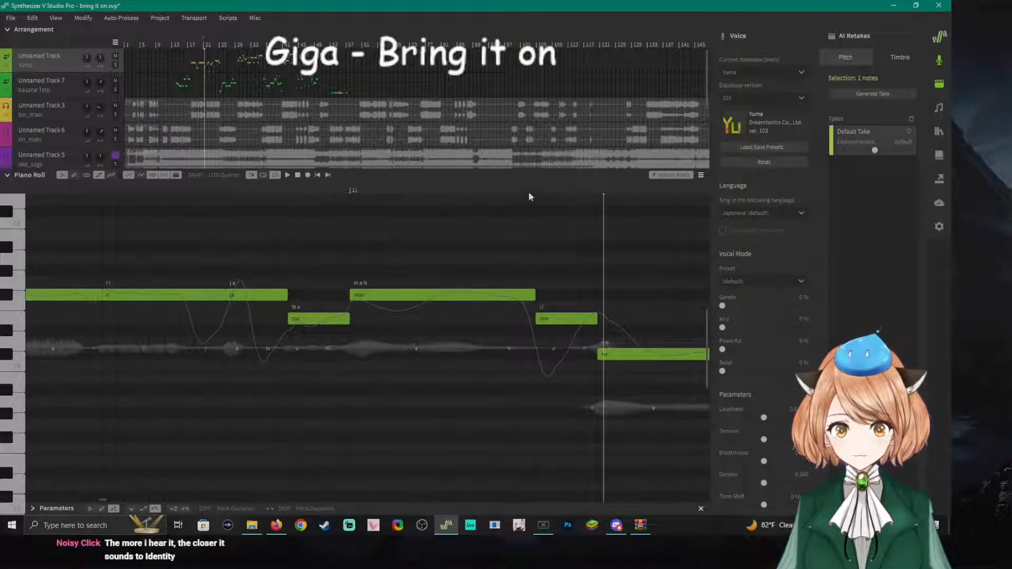
click(466, 190)
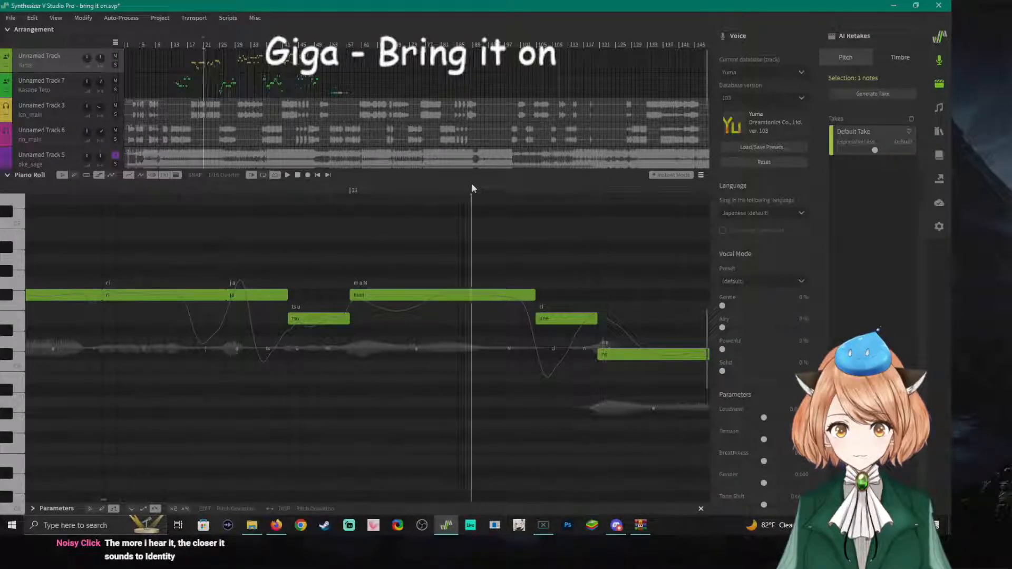
click(444, 189)
click(464, 190)
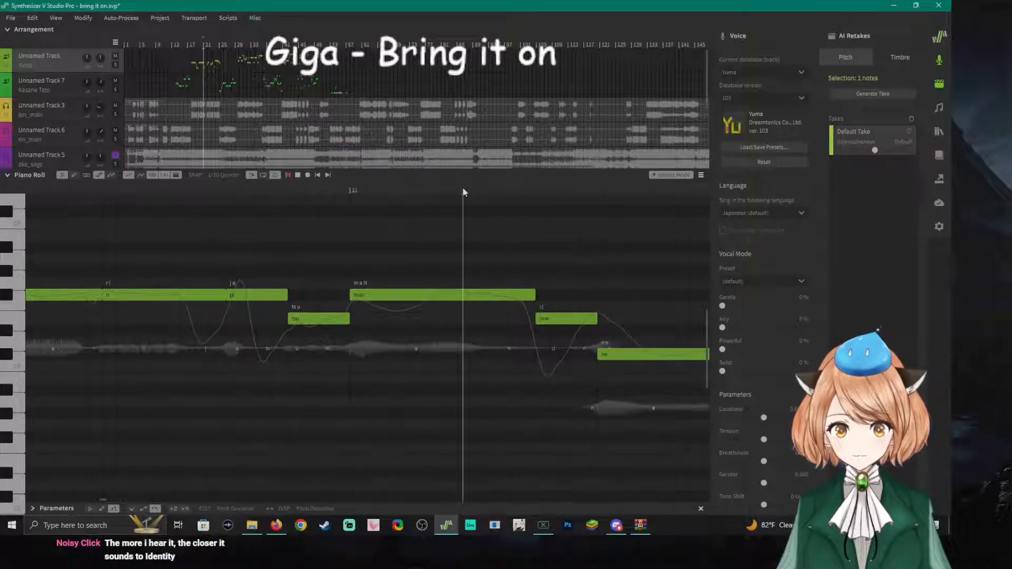
click(478, 192)
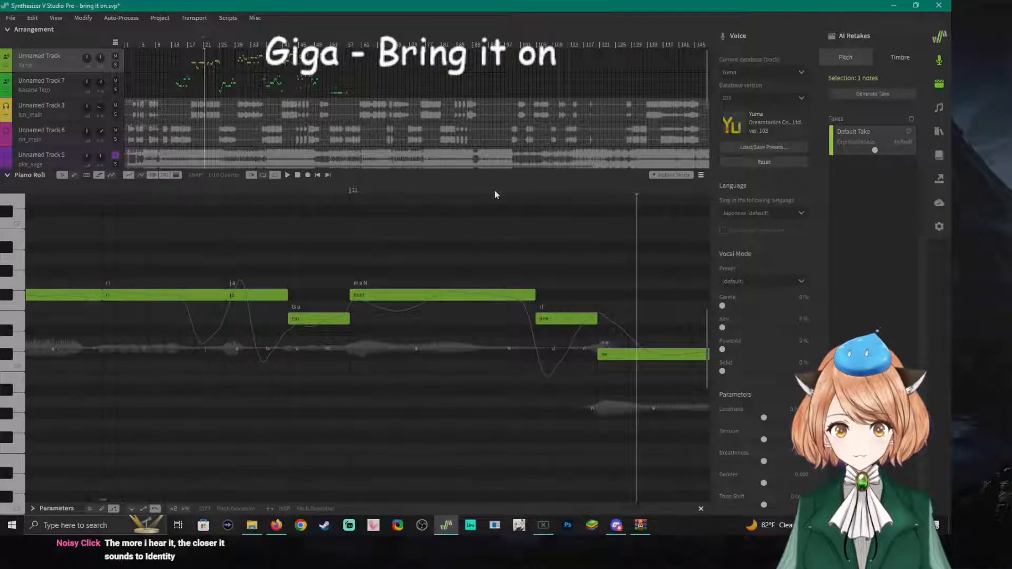
click(493, 189)
click(490, 190)
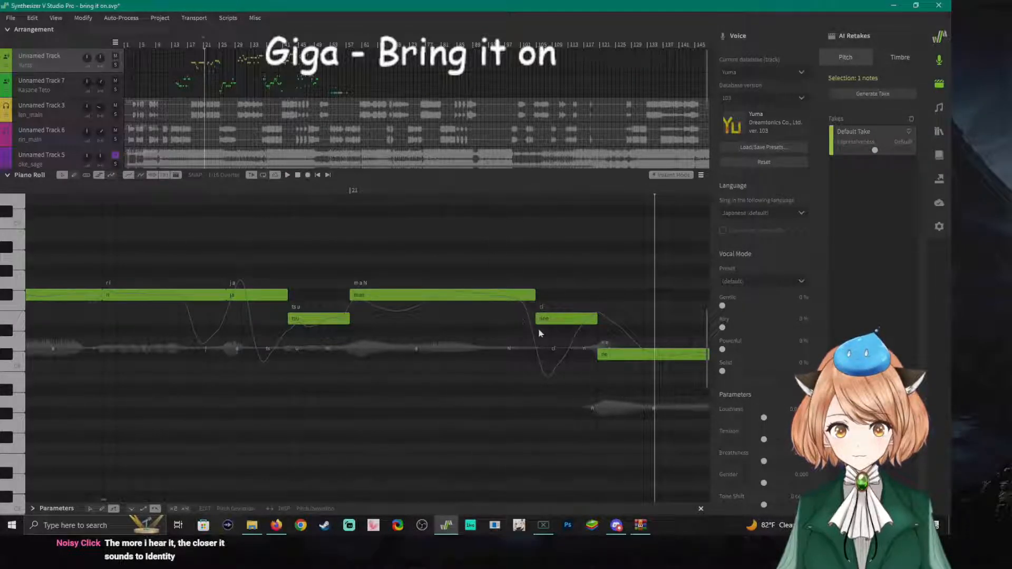
Move the boundary between the "man" note at measure 21 and the note after it earlier, and replay the phrase.
drag(533, 319, 489, 319)
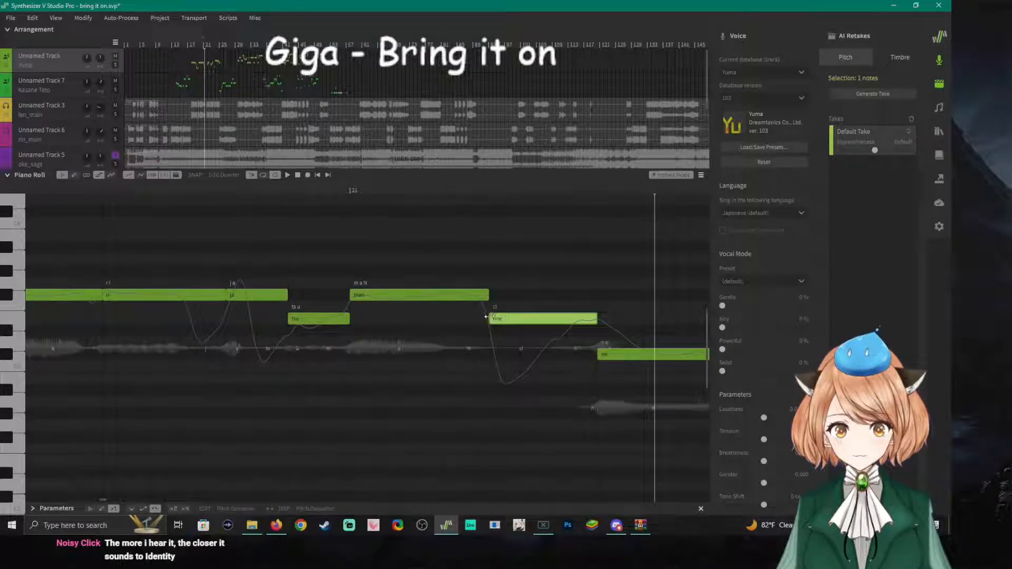
drag(489, 319, 474, 318)
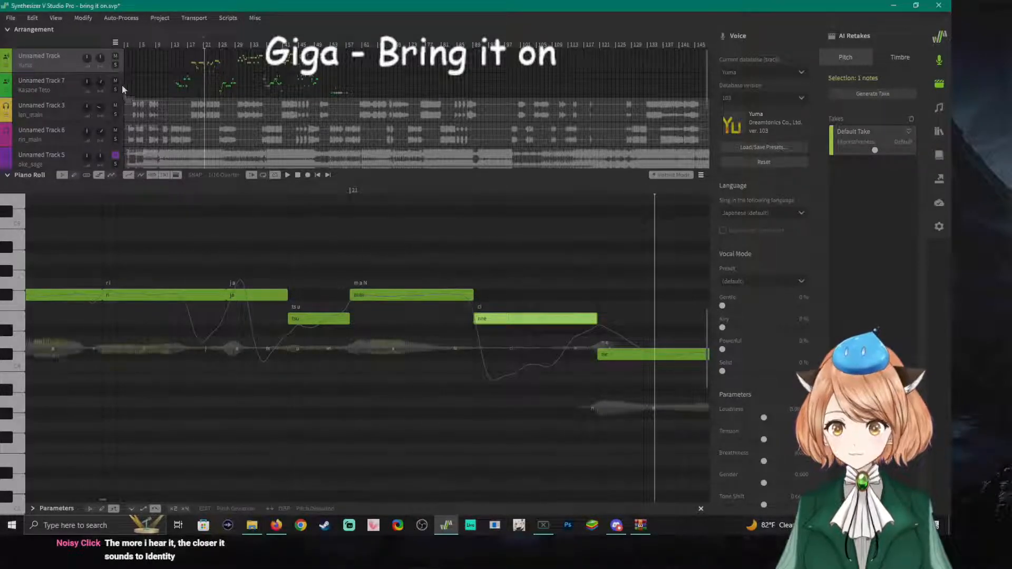
click(205, 195)
key(space)
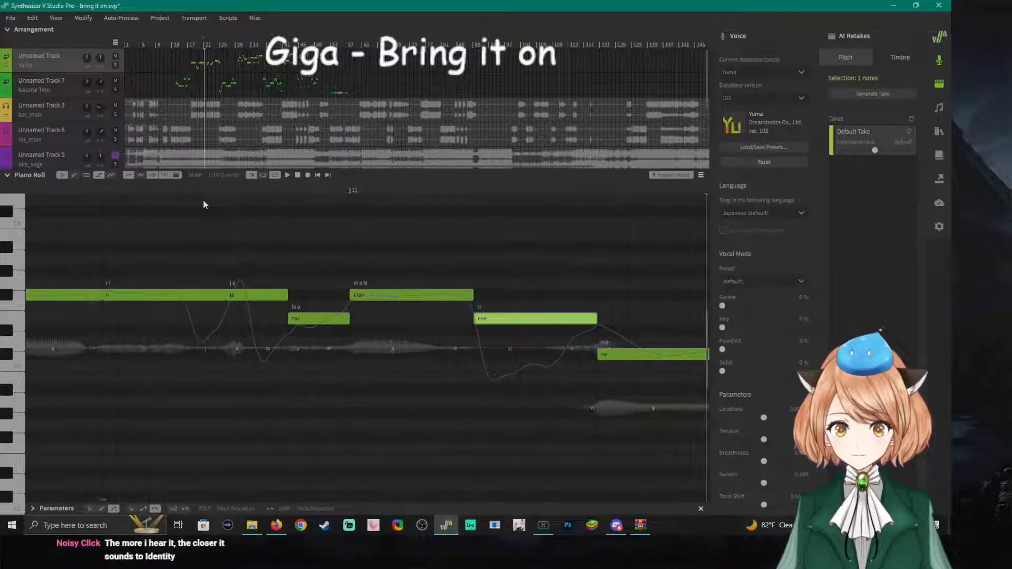
key(space)
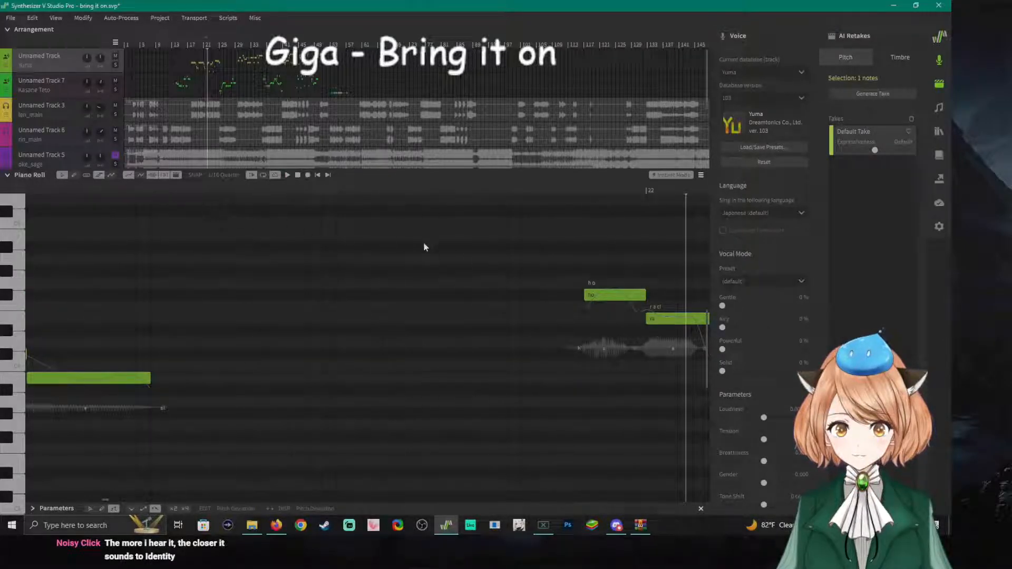
Play repeatedly from just before the "ho" note leading into measure 22 to check its timing.
click(576, 195)
key(space)
key(space)
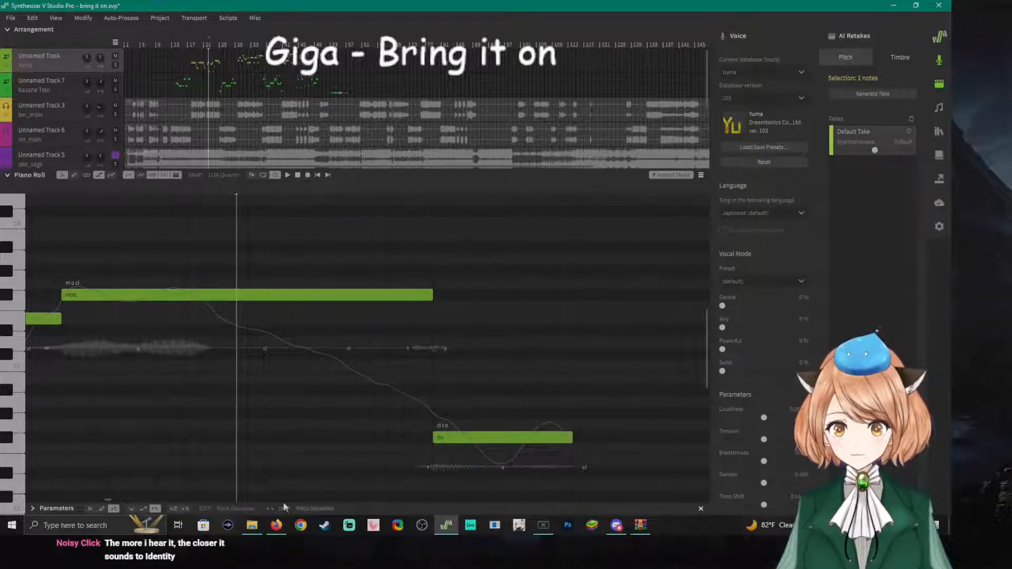
drag(105, 499, 104, 499)
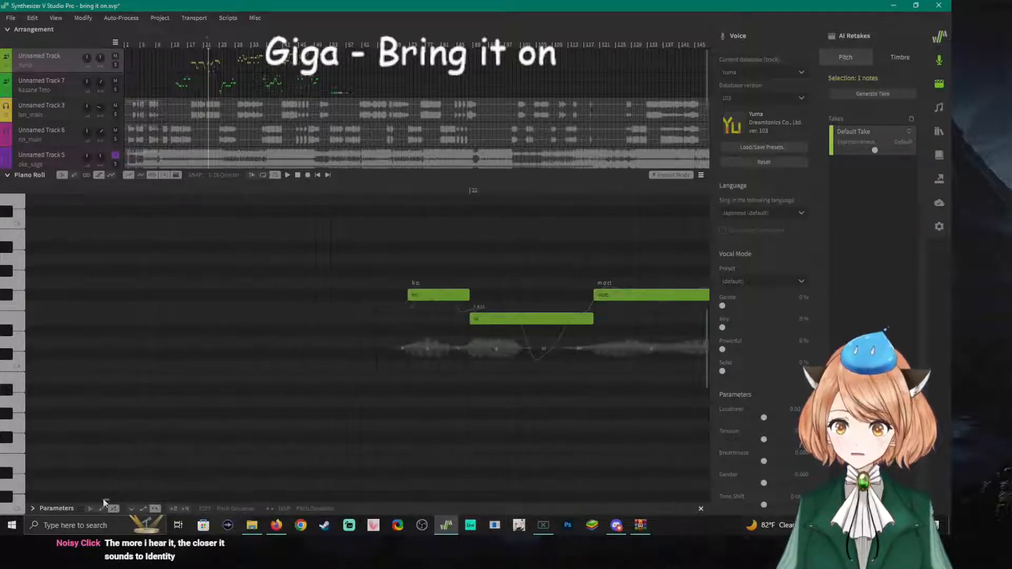
click(251, 175)
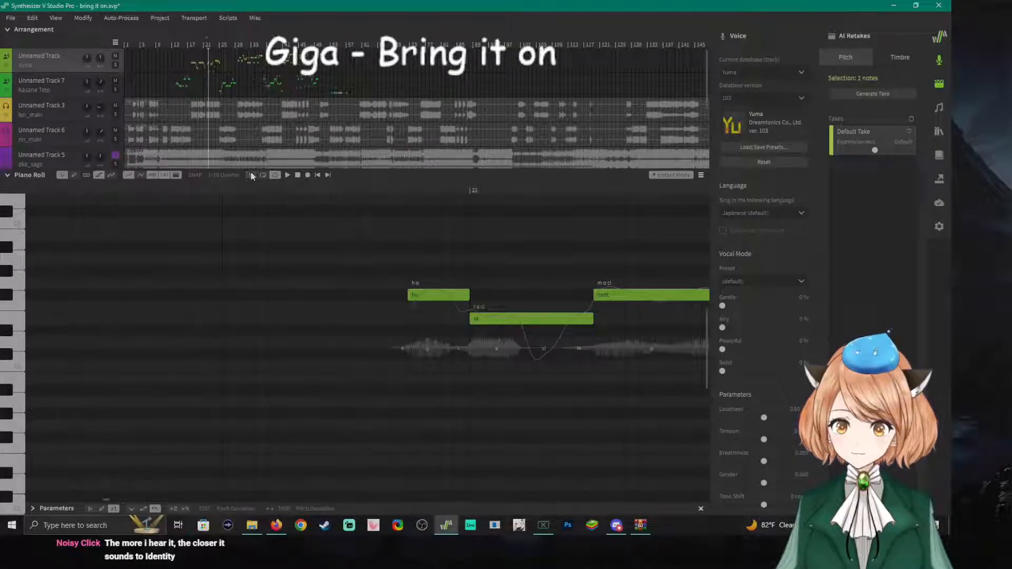
click(251, 175)
click(251, 175)
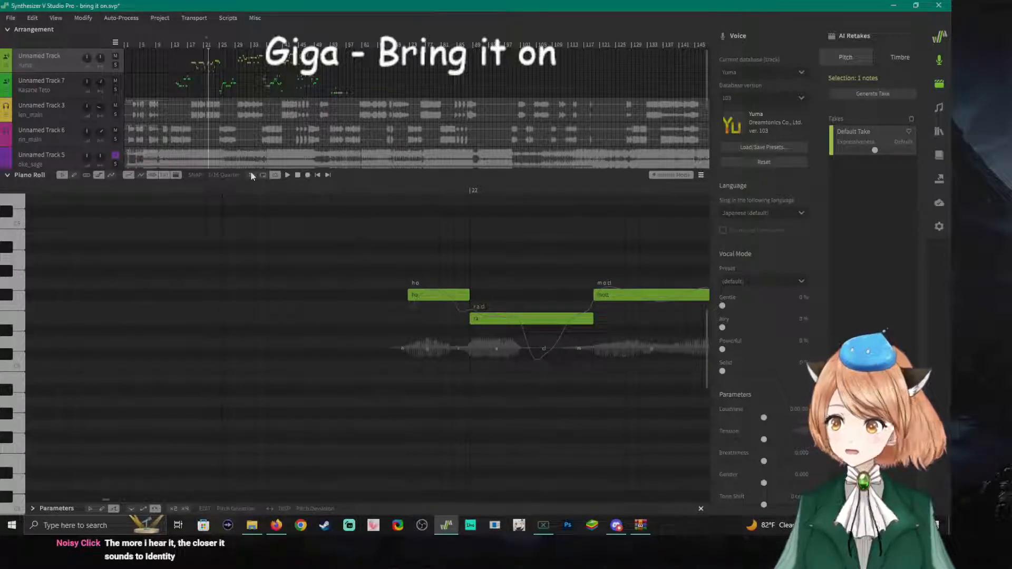
click(398, 189)
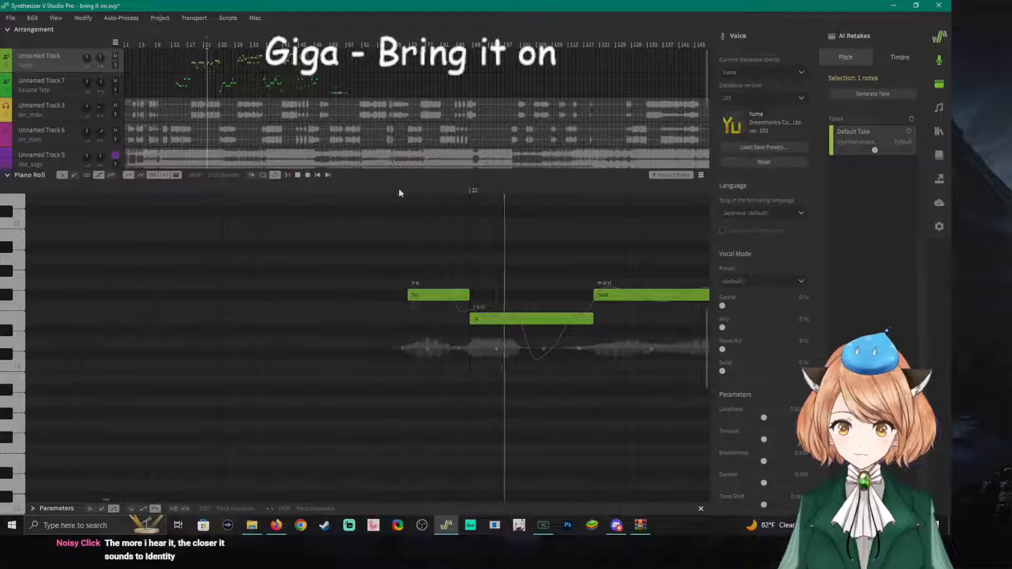
key(space)
key(space)
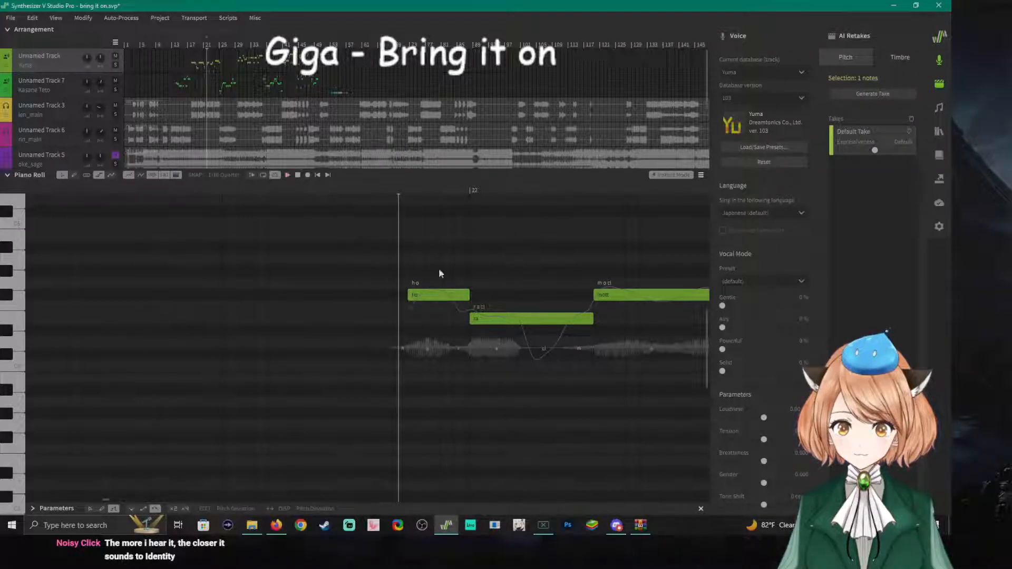
Play from measure 22 and sound nearby piano keys to compare the pitch of the "ra" note with the guide vocals.
click(469, 191)
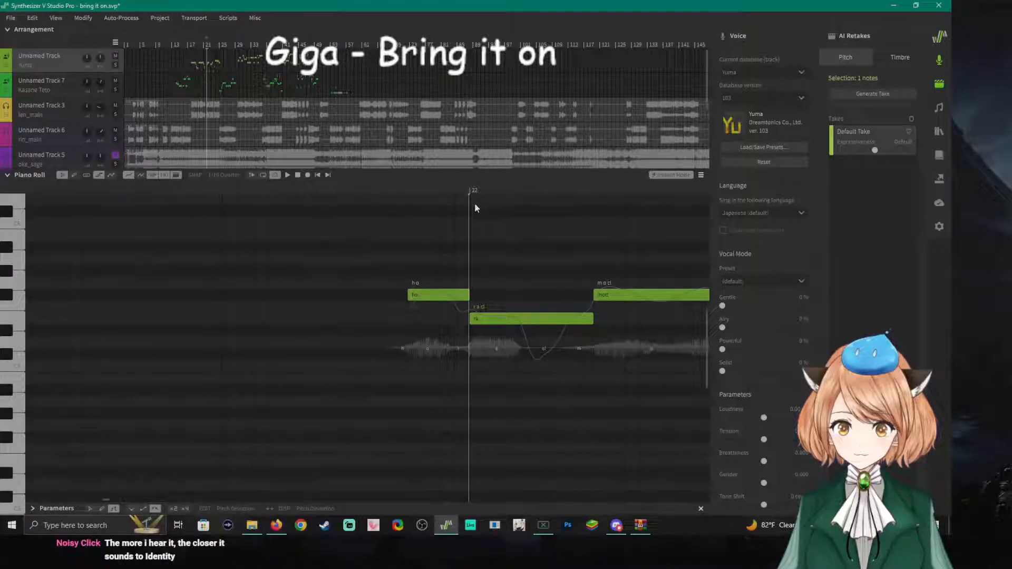
key(space)
key(space)
click(23, 319)
mouse_move(23, 323)
mouse_down()
mouse_move(23, 303)
mouse_move(7, 297)
mouse_move(8, 331)
mouse_move(15, 304)
mouse_up()
click(13, 322)
click(12, 322)
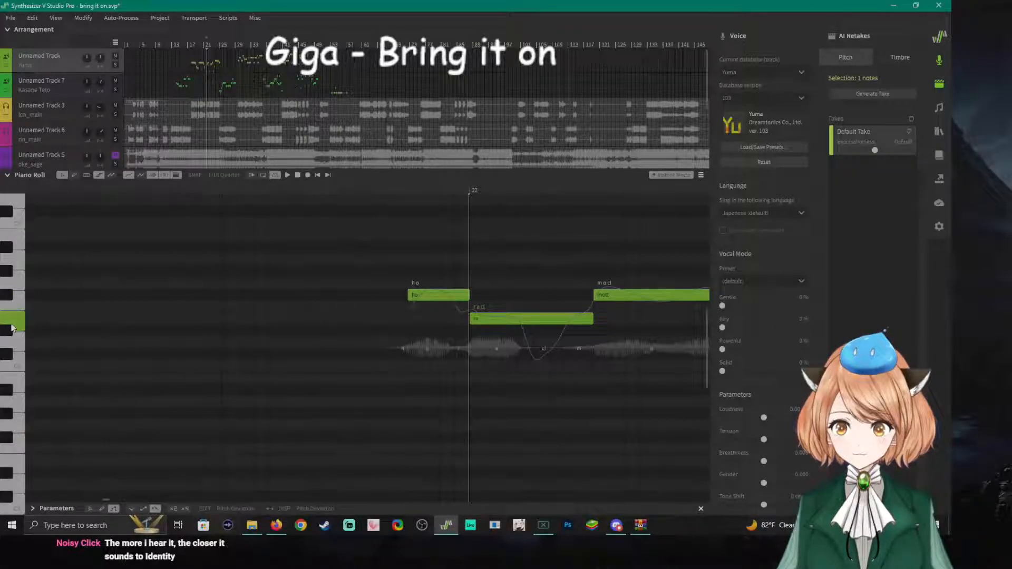
key(space)
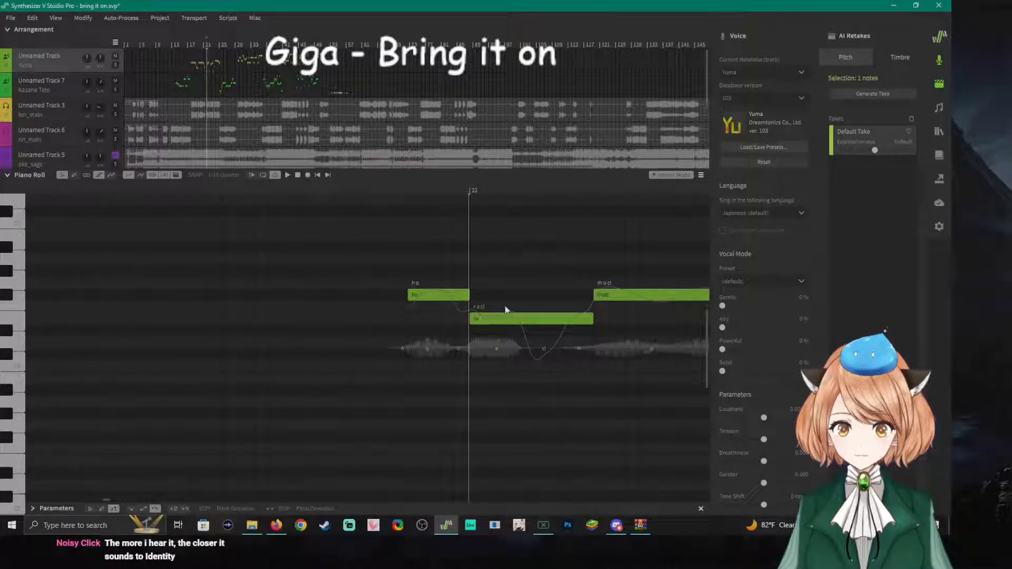
drag(23, 314, 37, 295)
Listen from several points around the start of the "ho" note and from measure 22.
click(394, 188)
click(393, 188)
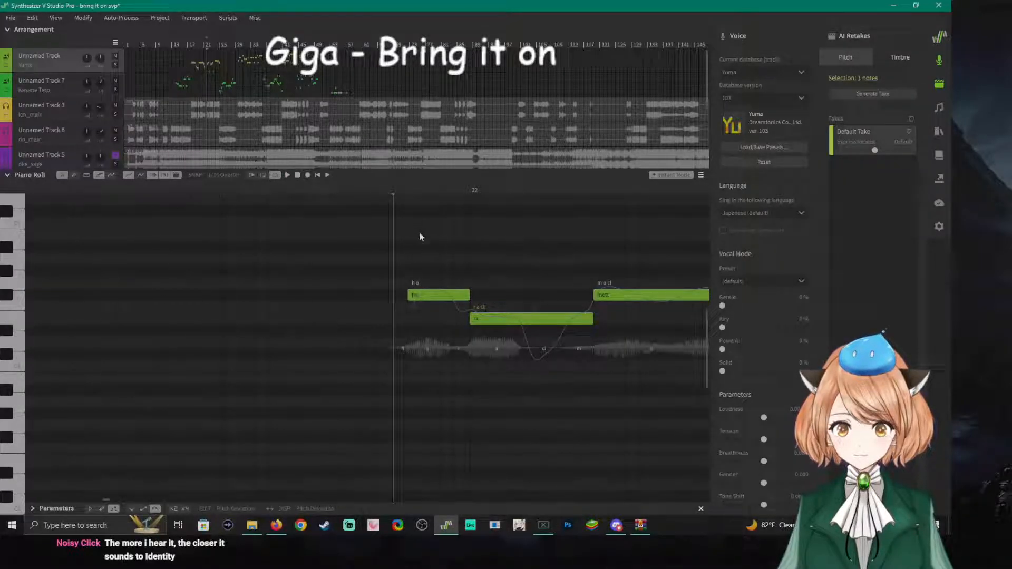
click(406, 194)
click(388, 193)
click(413, 194)
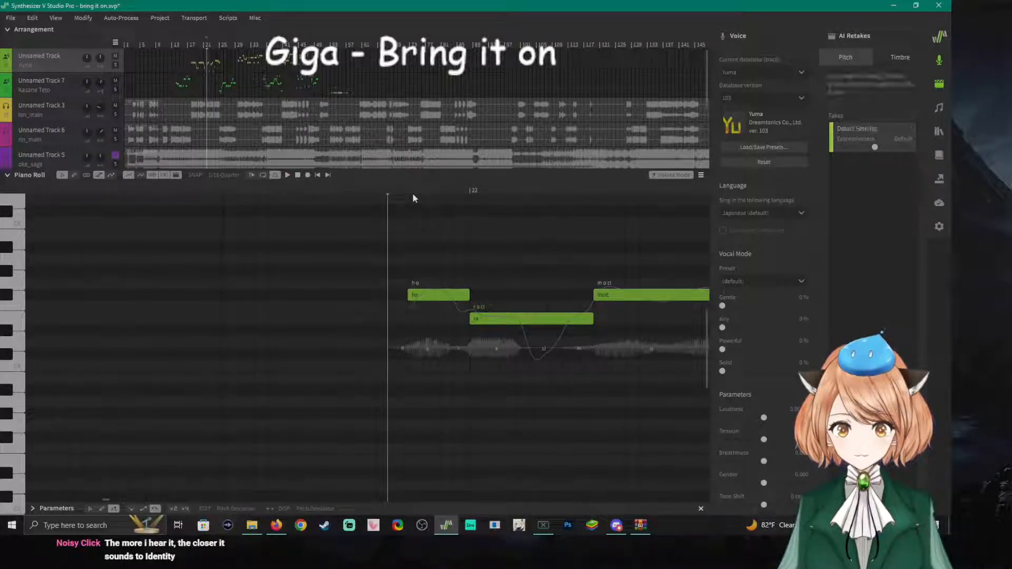
click(411, 191)
key(space)
key(space)
click(272, 190)
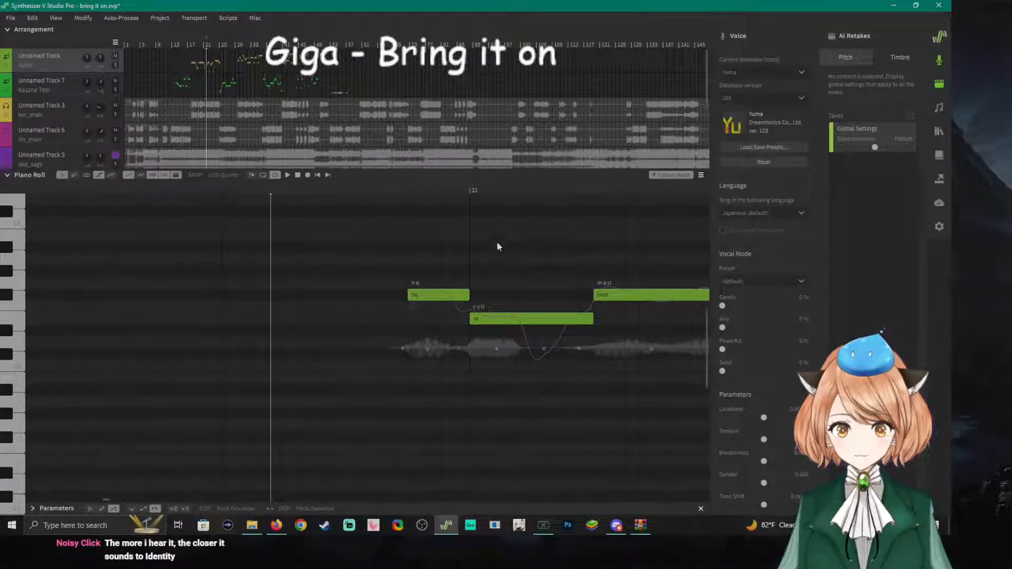
click(473, 194)
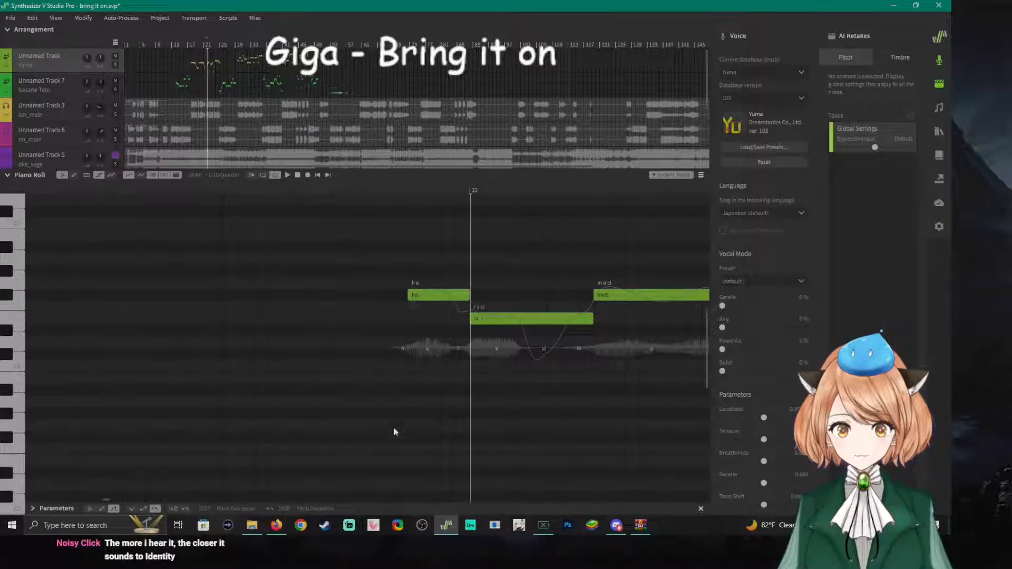
Move the boundary between the "ra" note at measure 22 and the long note after it slightly later, and listen from there.
drag(105, 500, 107, 500)
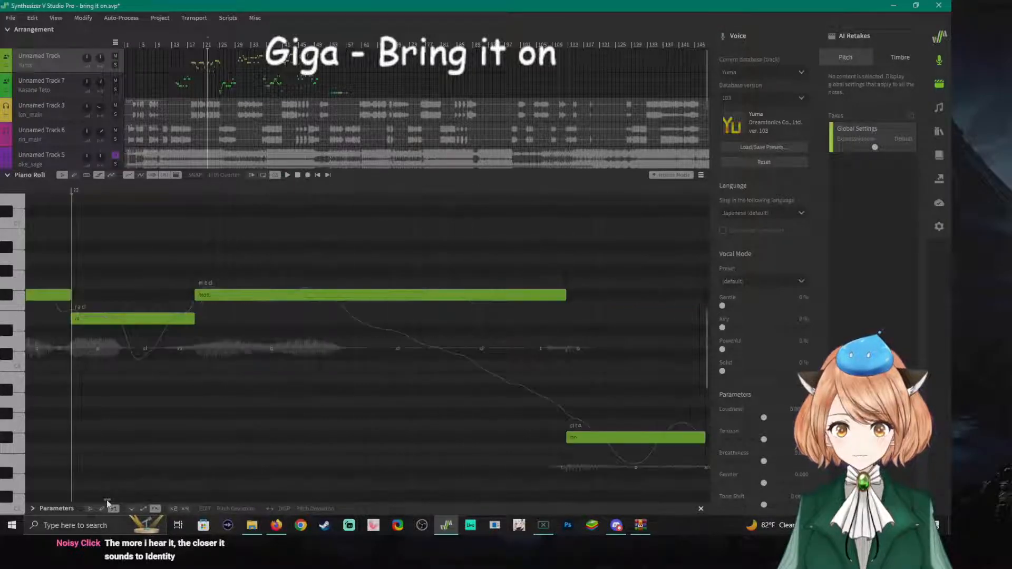
click(198, 184)
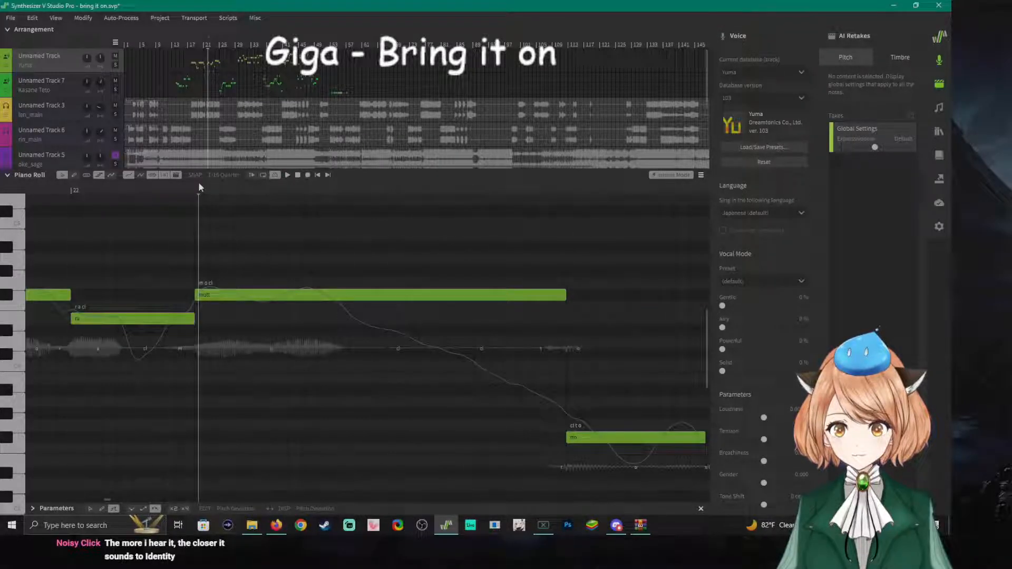
drag(193, 315, 225, 315)
click(225, 193)
key(space)
key(space)
Replay from measure 22 to compare the lengthened "ra" note with the guide vocals and the piano keys.
click(70, 191)
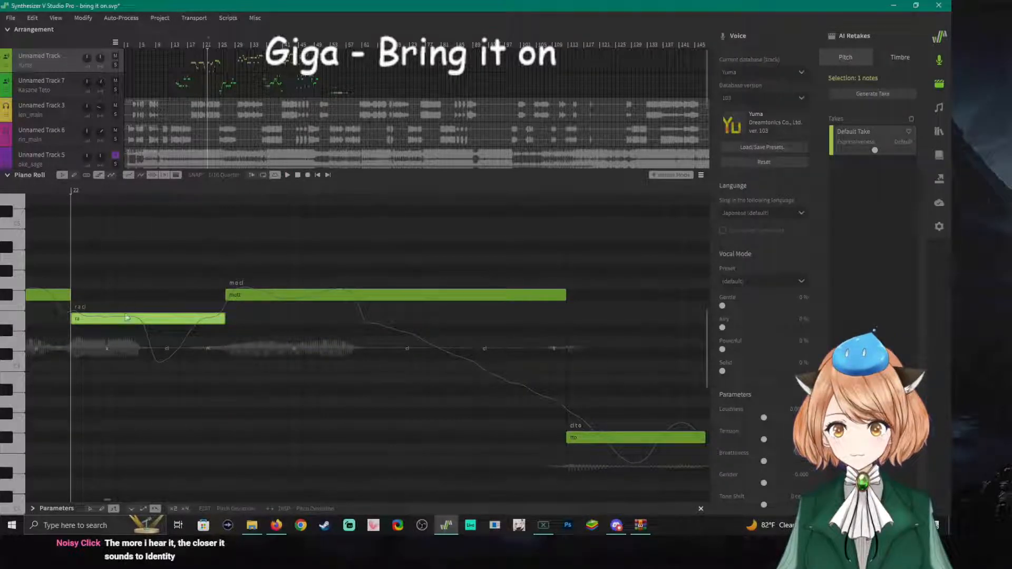
key(space)
key(space)
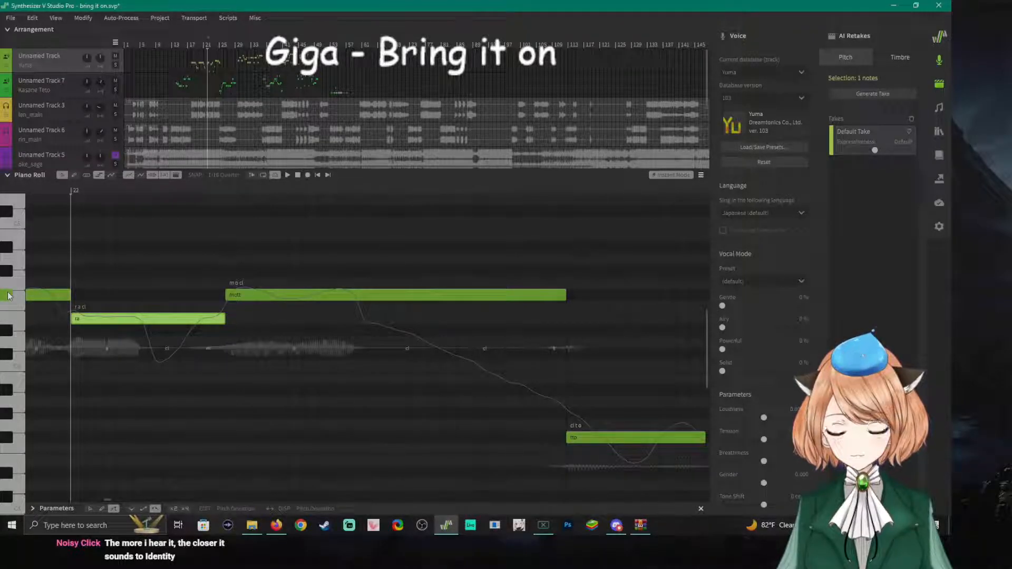
key(space)
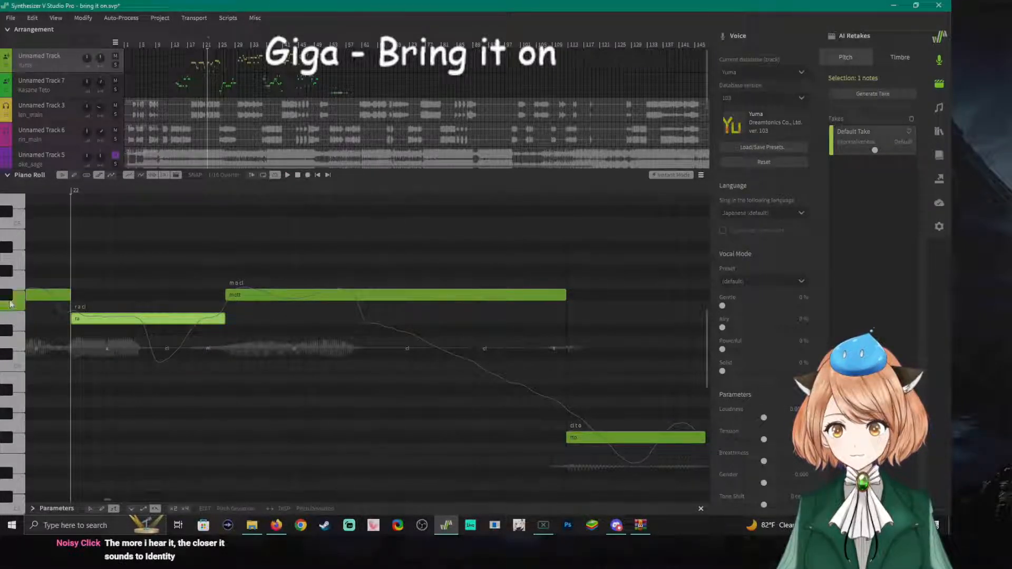
Replay from measure 22 several times, then continue listening into measure 23 to check the notes against the guide vocals.
key(space)
key(space)
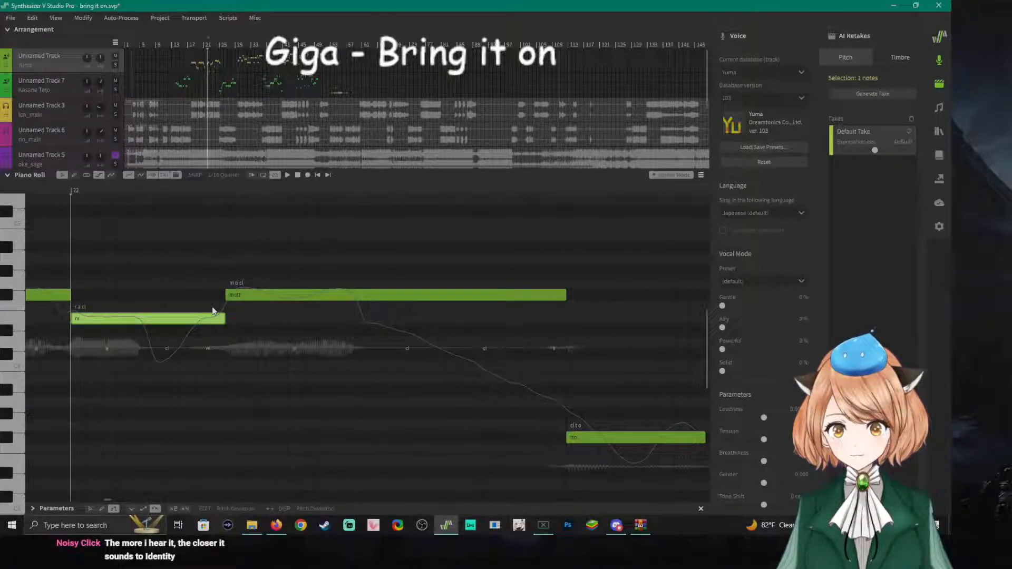
key(space)
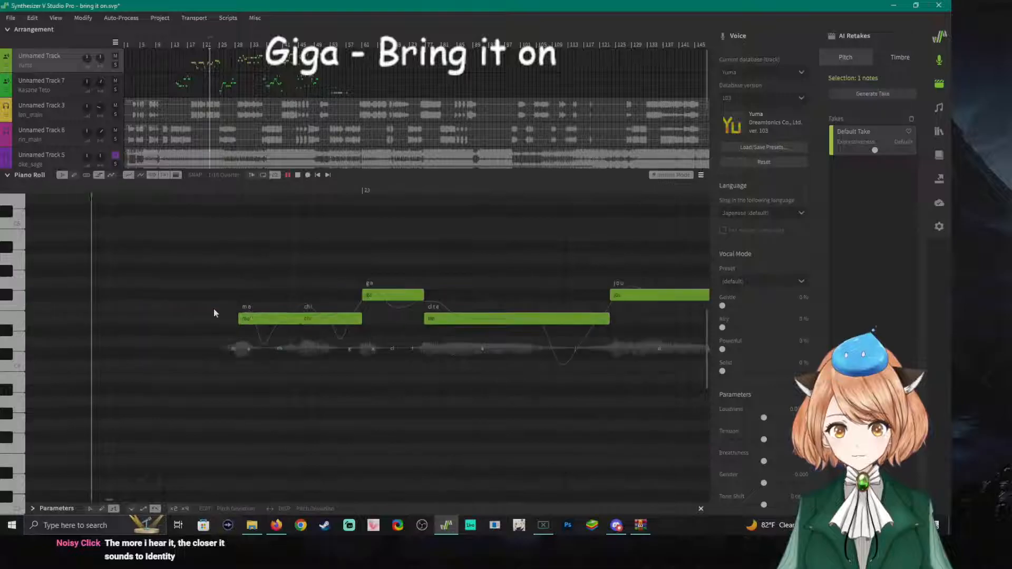
key(space)
key(space)
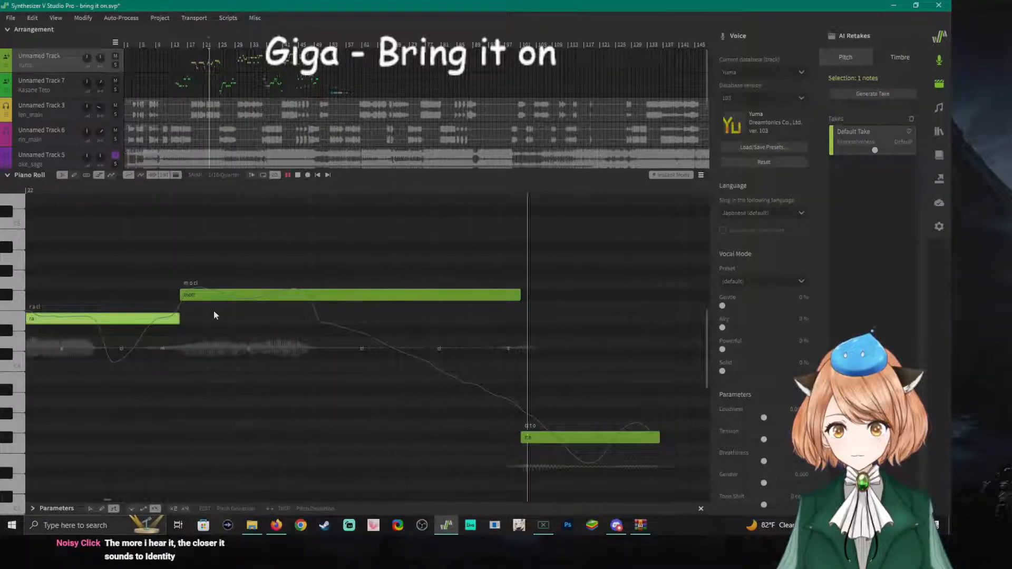
key(space)
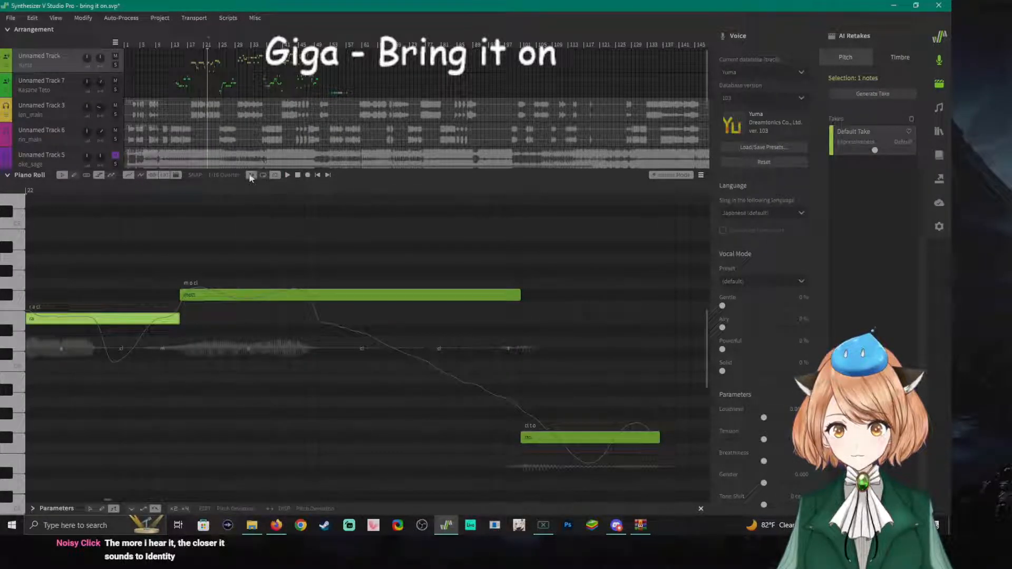
click(619, 189)
key(space)
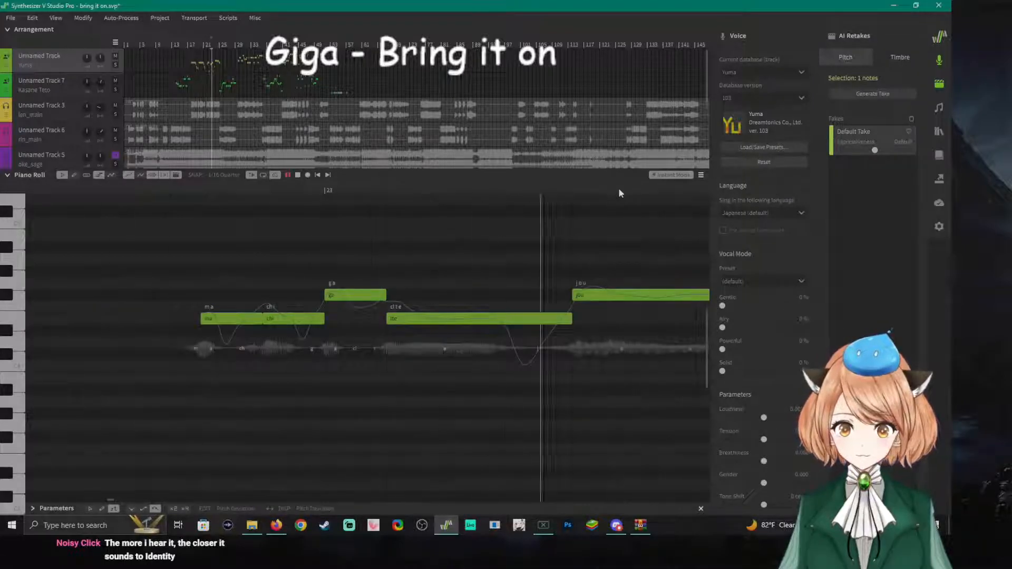
Listen from several points between the "ma" and "ga" notes around measure 23 to check their timing.
click(198, 186)
key(space)
key(space)
click(198, 186)
key(space)
key(space)
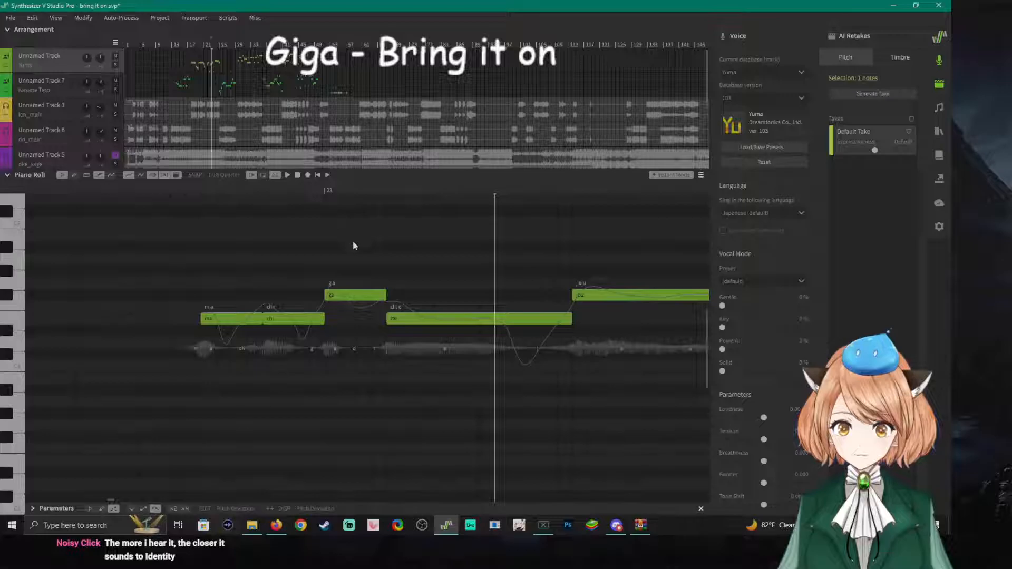
click(391, 189)
key(space)
key(space)
click(374, 185)
key(space)
key(space)
click(358, 188)
key(space)
key(space)
click(194, 188)
key(space)
key(space)
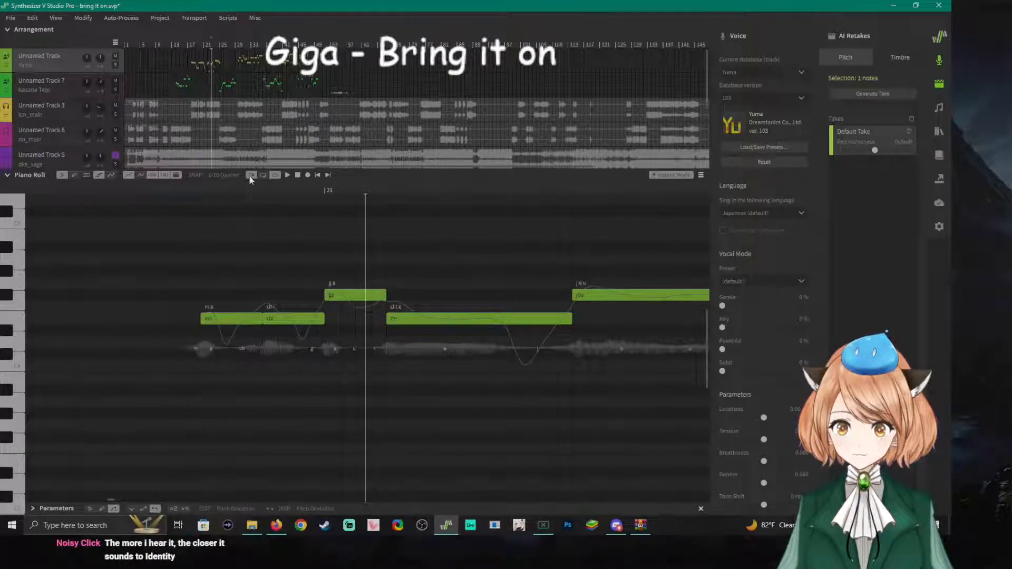
Replay repeatedly from just before the "ma" note ahead of measure 23 to check the phrase.
click(197, 188)
key(space)
key(space)
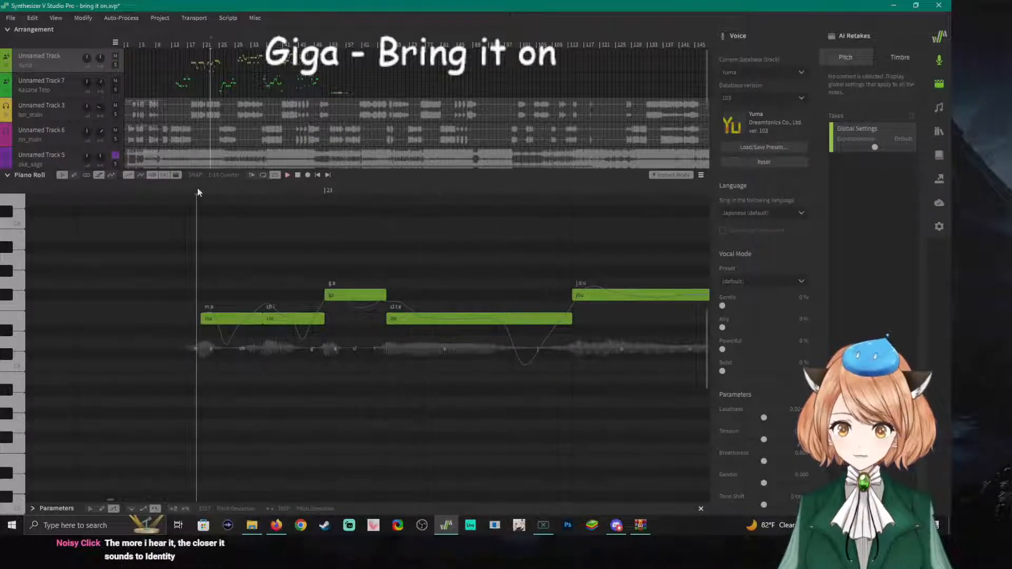
key(space)
key(space)
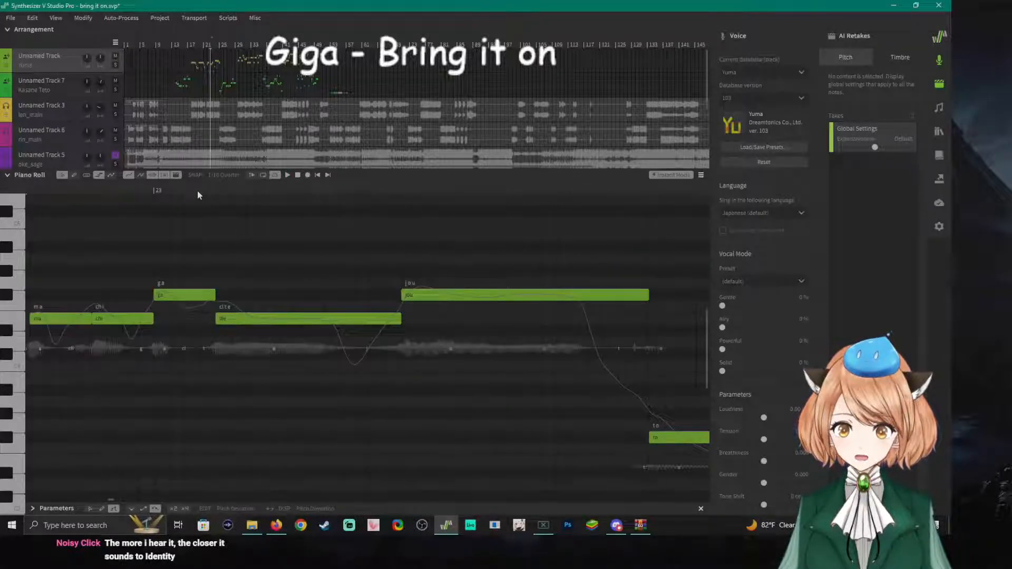
key(space)
key(space)
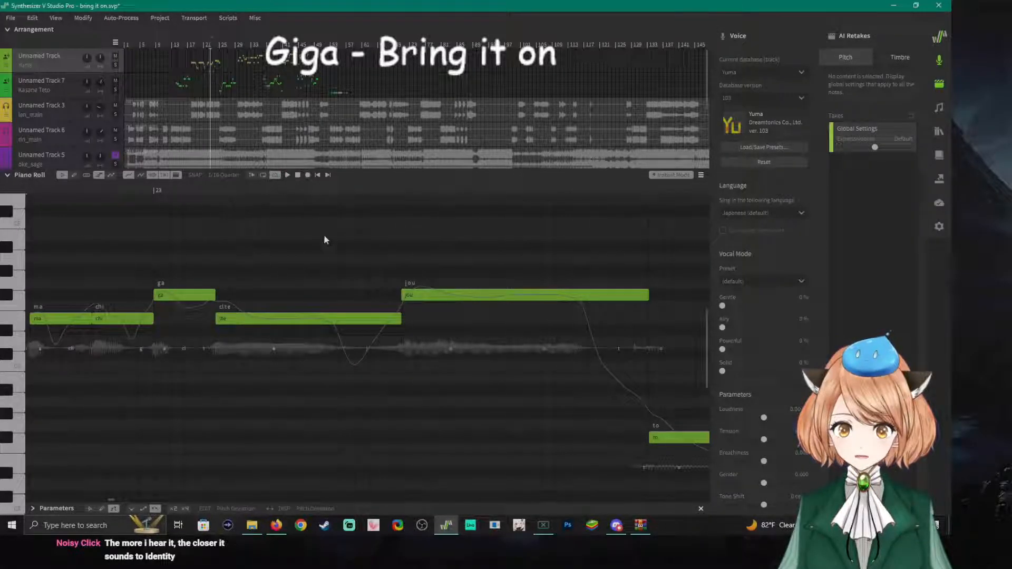
key(space)
key(space)
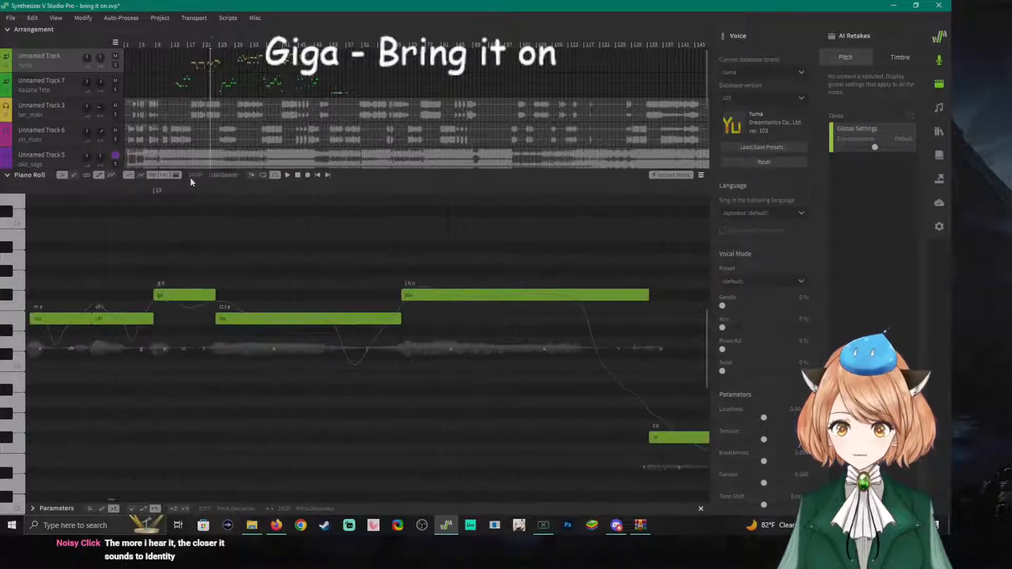
Listen from the "to" note after measure 23 and from the "ta" note before measure 24, continuing to measure 26.
click(251, 175)
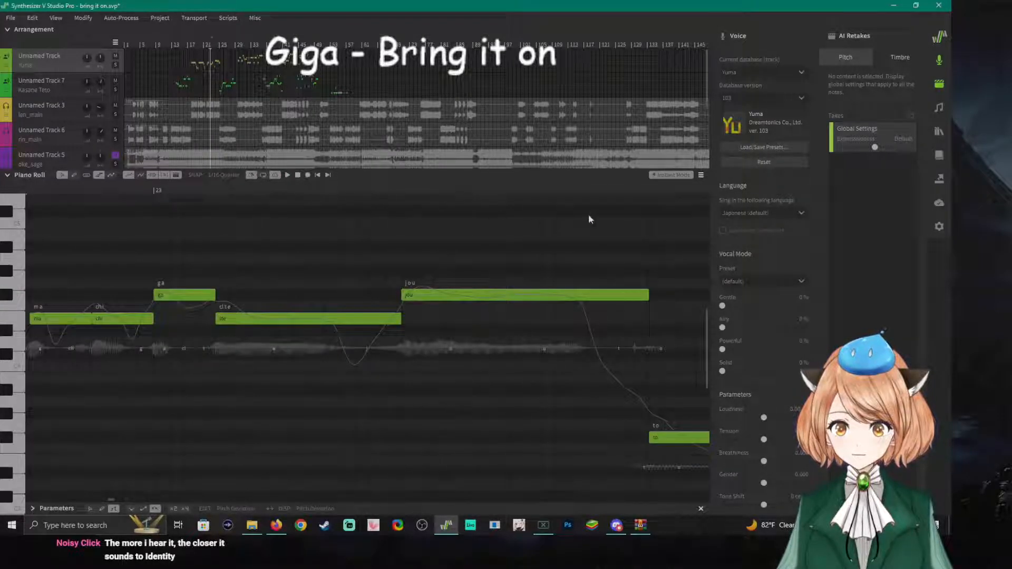
click(647, 191)
key(space)
key(space)
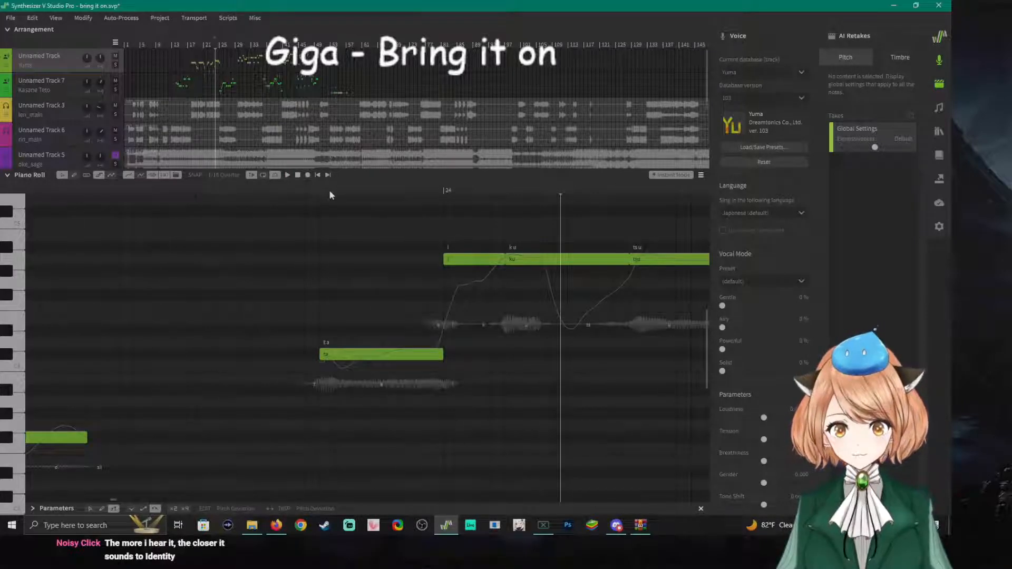
click(307, 186)
key(space)
key(space)
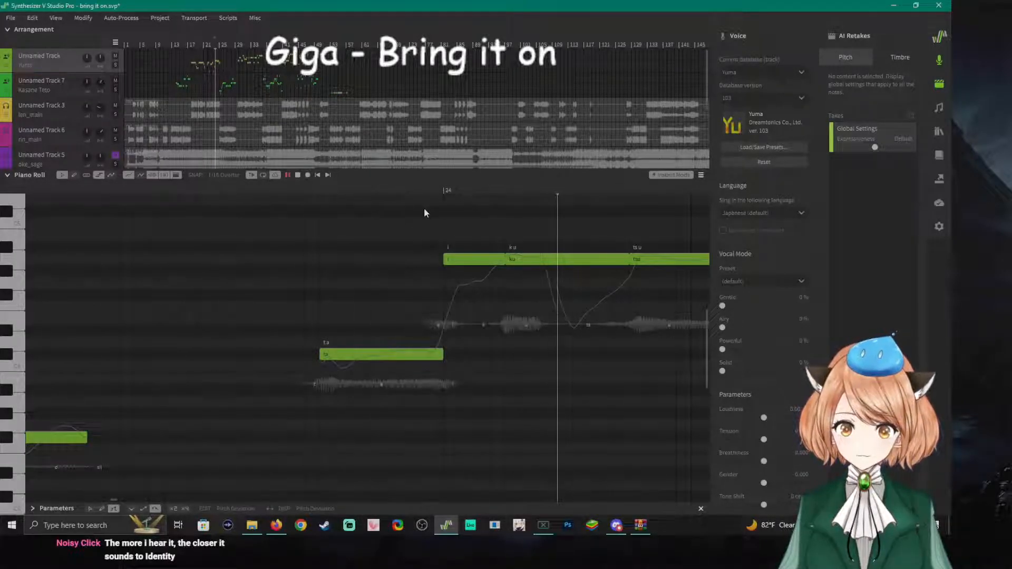
key(space)
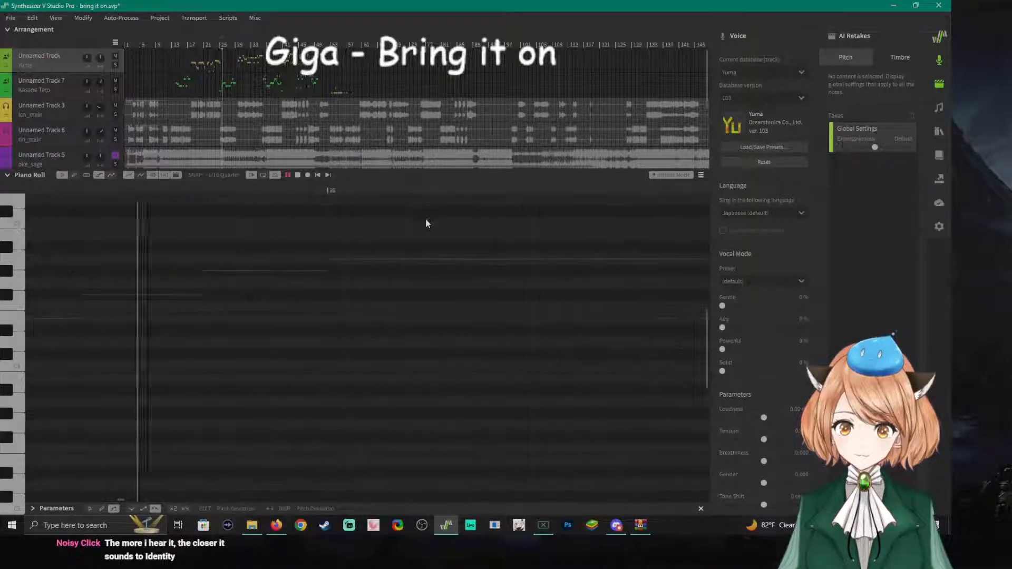
Switch to the Kasane Teto track and play its notes around measure 27.
click(89, 94)
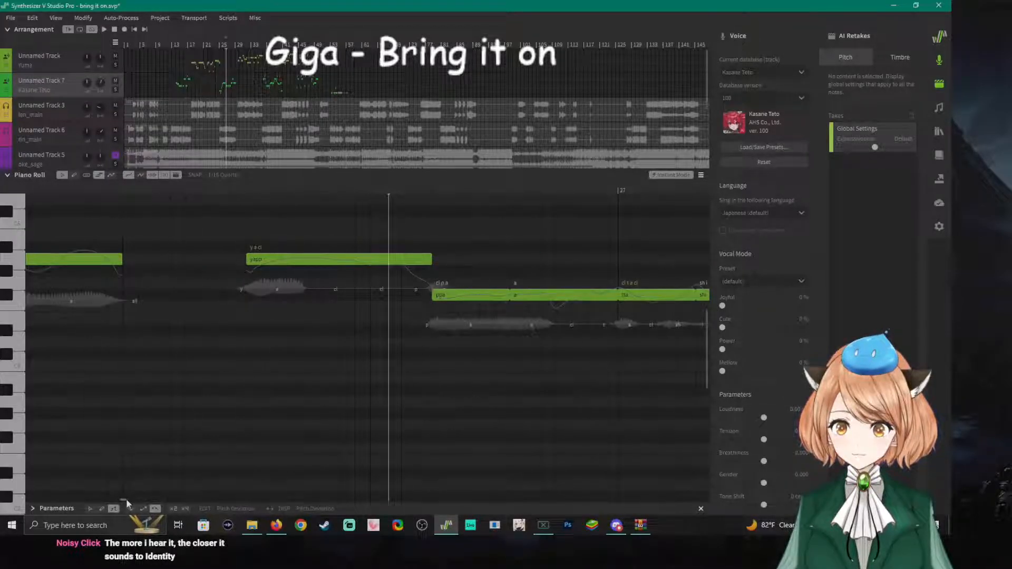
key(space)
click(287, 176)
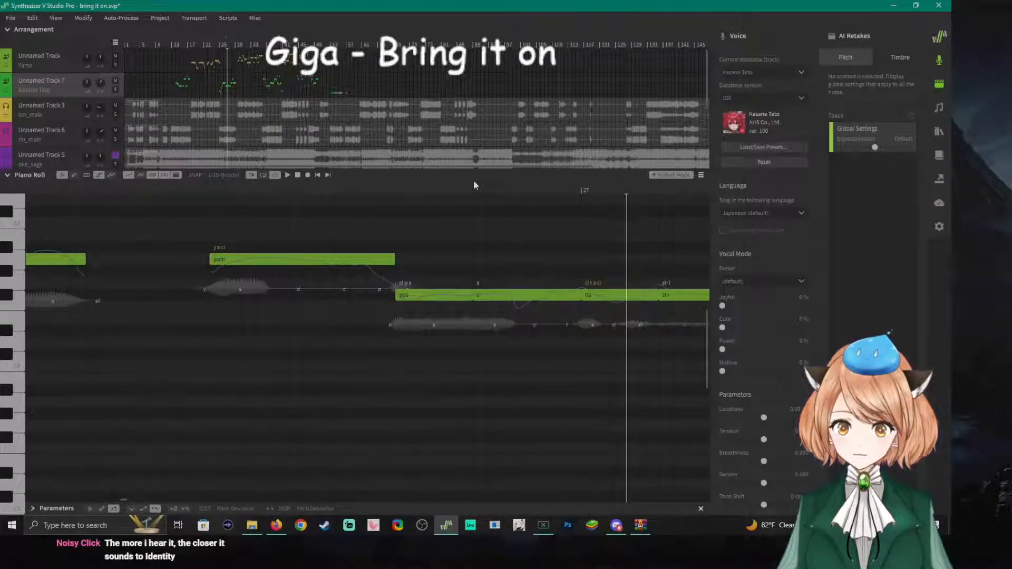
key(space)
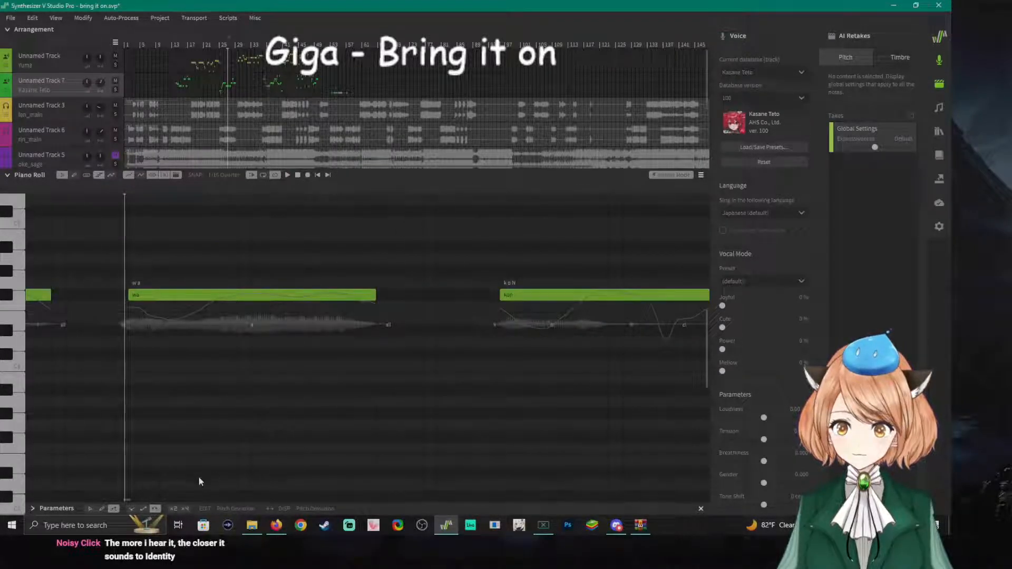
Lengthen the "shi" note after measure 27 so it reaches the "wa" note, and listen from the "ppa" note.
drag(127, 500, 125, 499)
drag(582, 295, 659, 295)
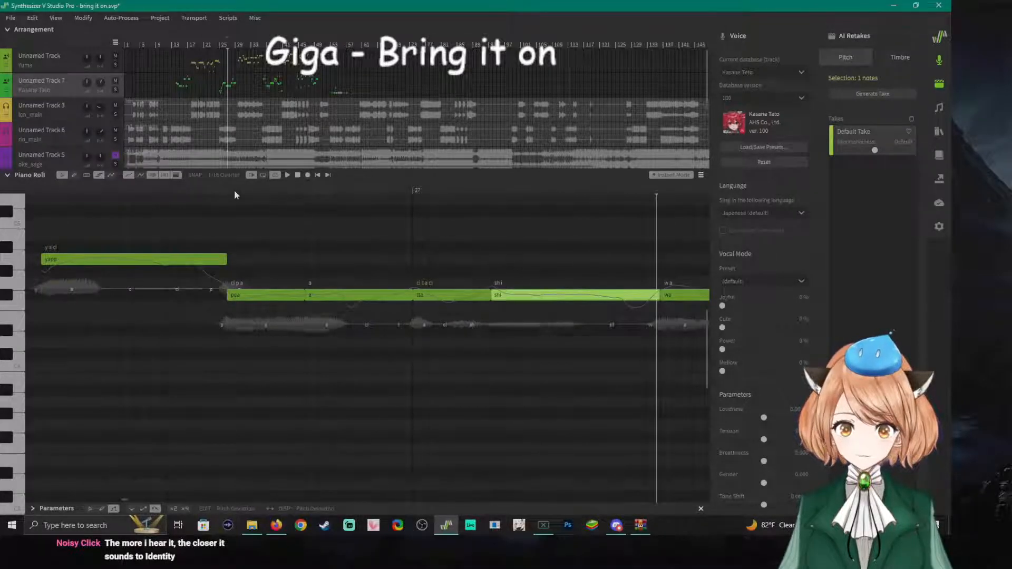
click(211, 190)
key(space)
key(space)
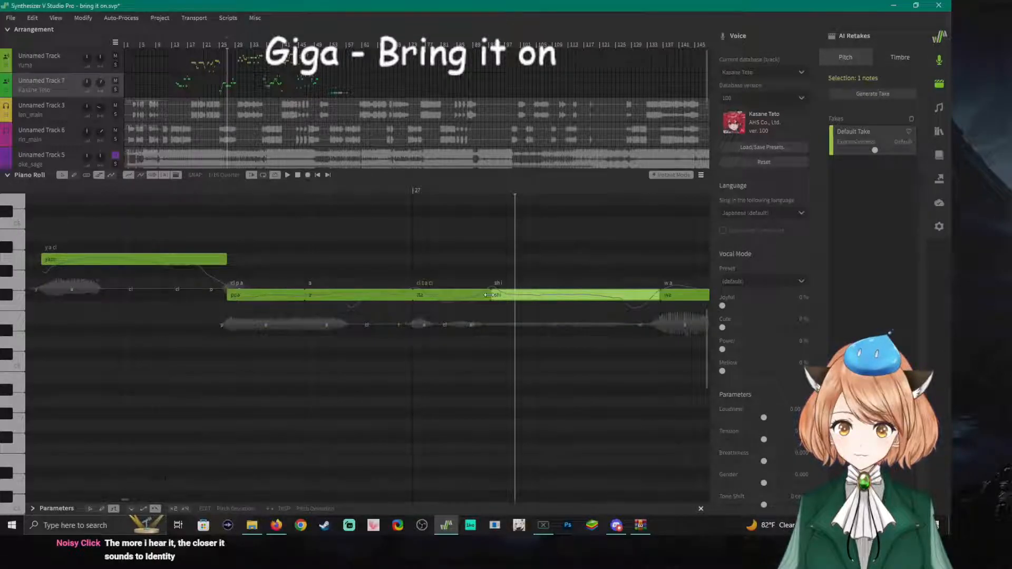
Listen from several points near the start of the "shi" note to locate where the guide vocal sings it.
click(490, 188)
key(space)
key(space)
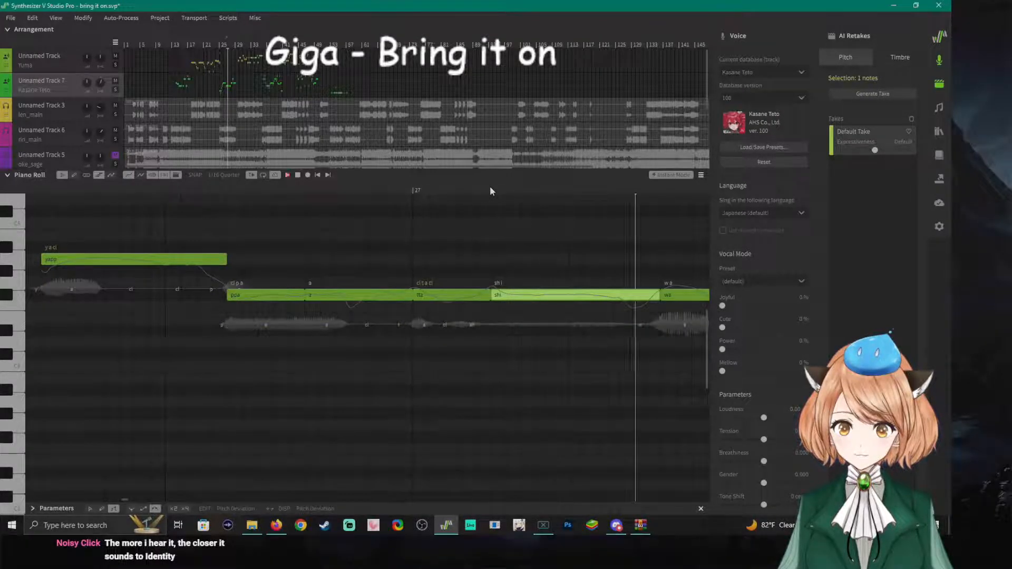
click(517, 184)
key(space)
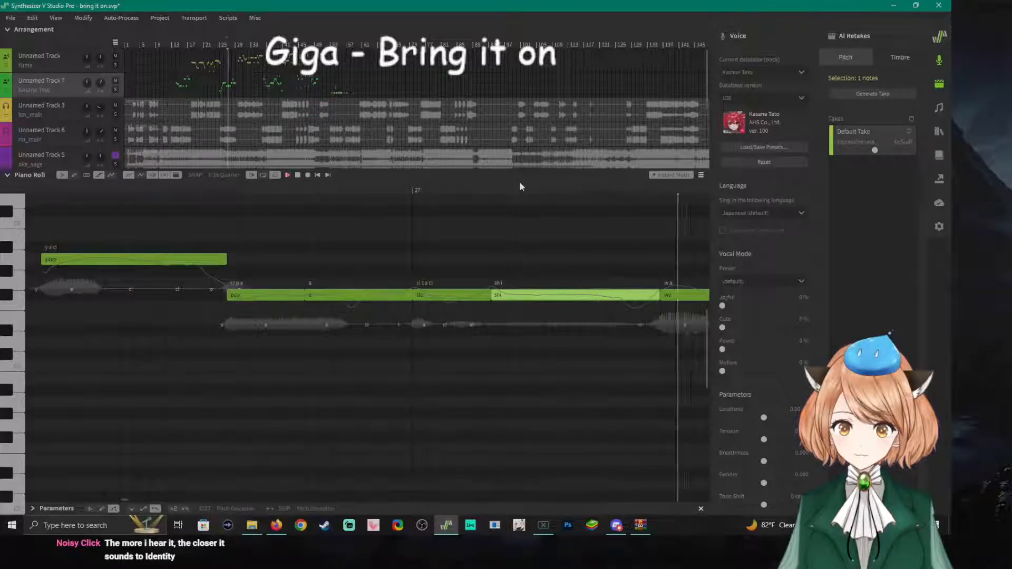
key(space)
click(504, 187)
key(space)
key(space)
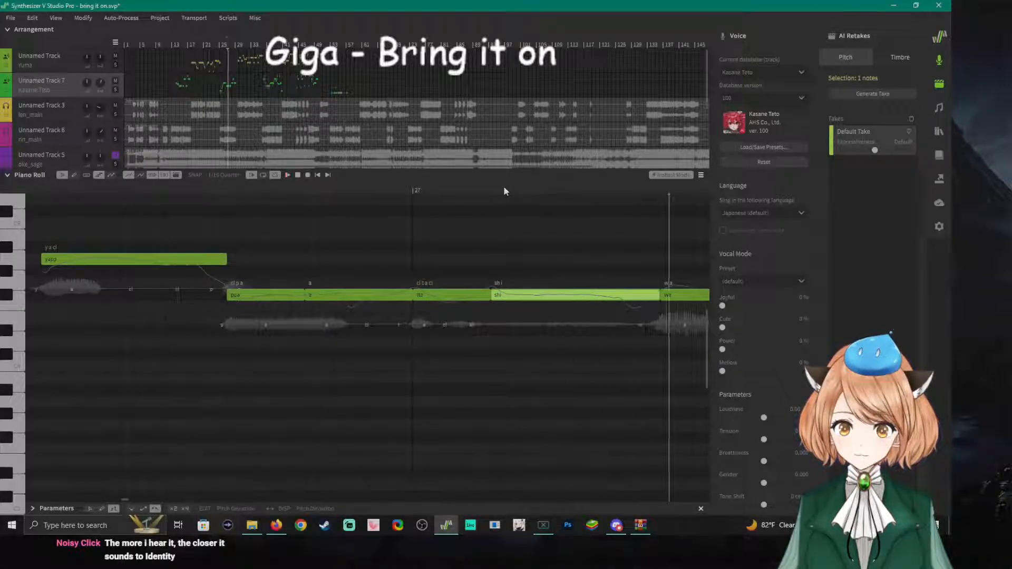
Move the boundary between the "tta" and "shi" notes after measure 27 slightly later, and listen from measure 27.
drag(490, 296, 521, 295)
click(414, 190)
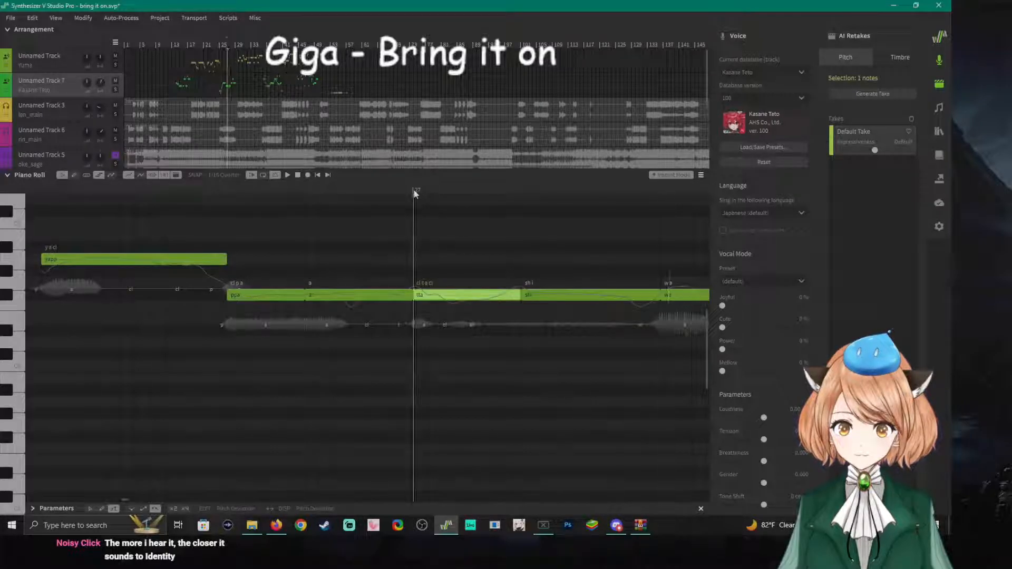
key(space)
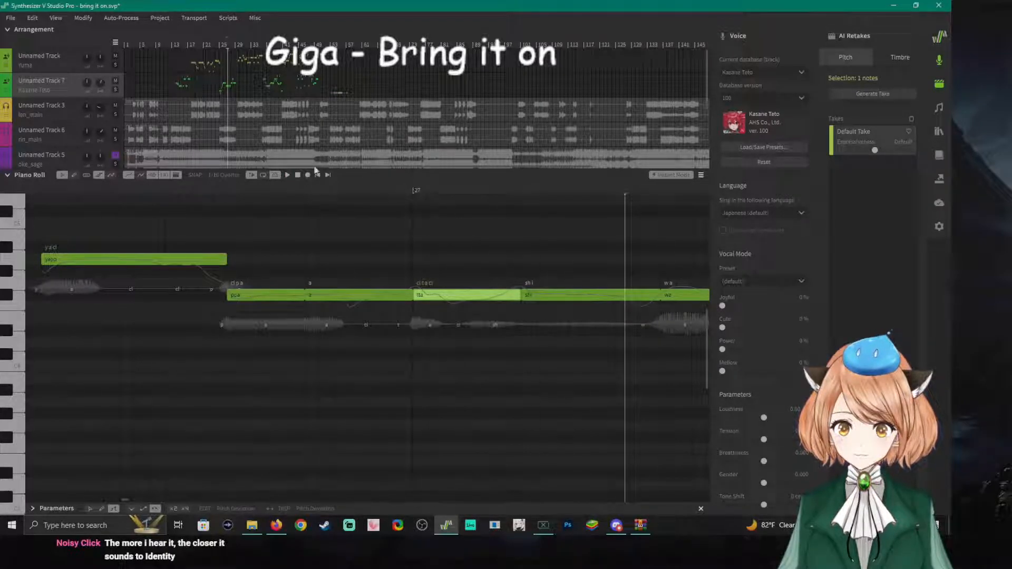
Replay from the "ppa" note and from the start of the "shi" note, continuing through measure 28.
click(235, 191)
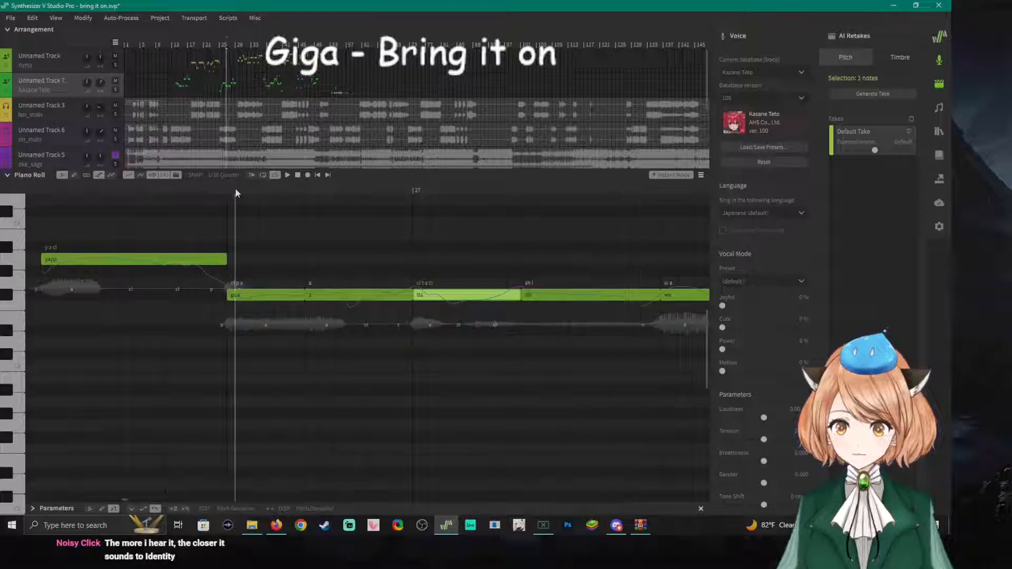
key(space)
key(space)
click(522, 191)
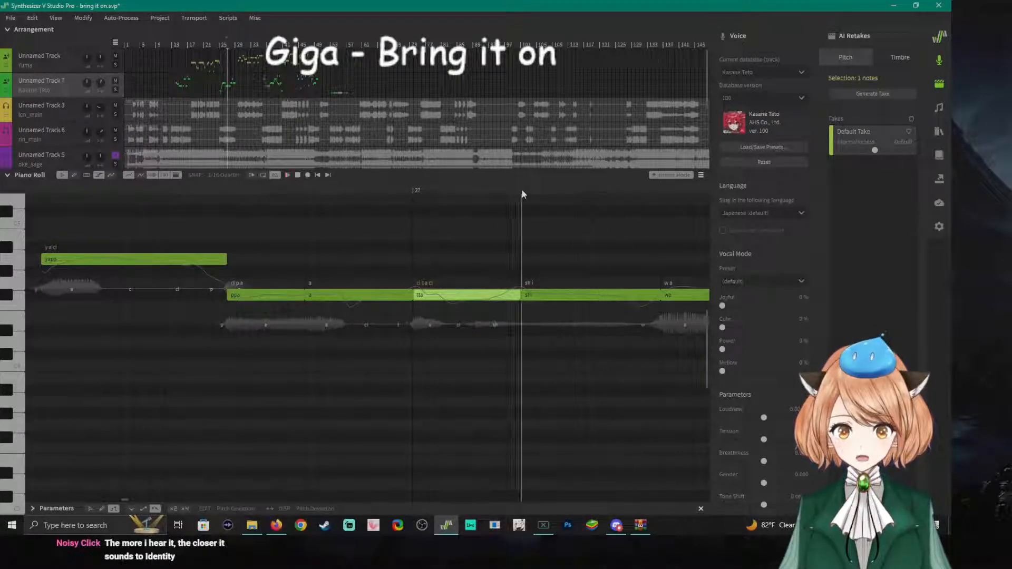
key(space)
key(space)
key(space)
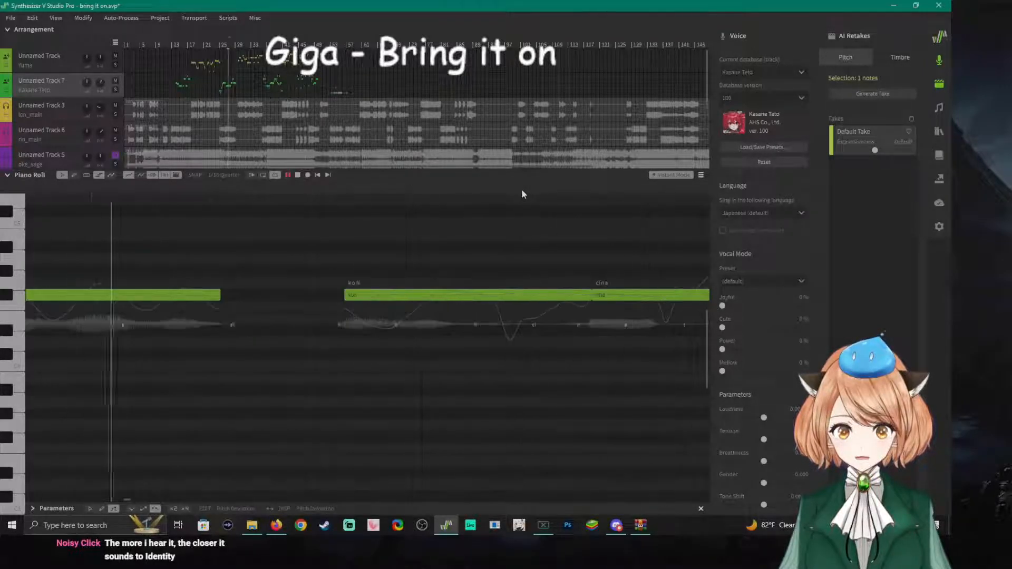
key(space)
key(space)
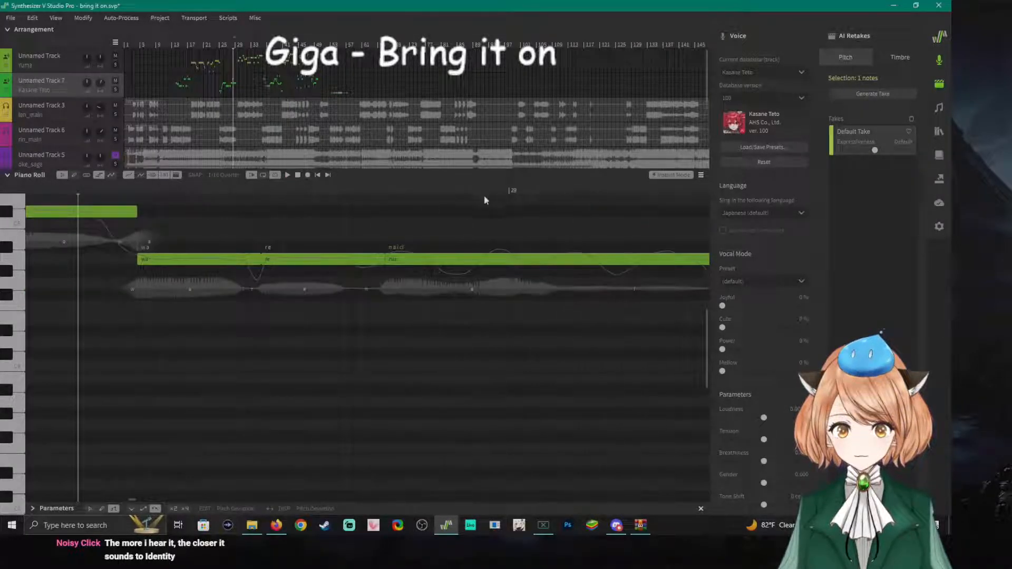
Listen from the "ro" note before the high "ja" note in measure 28 through the end of the phrase.
key(space)
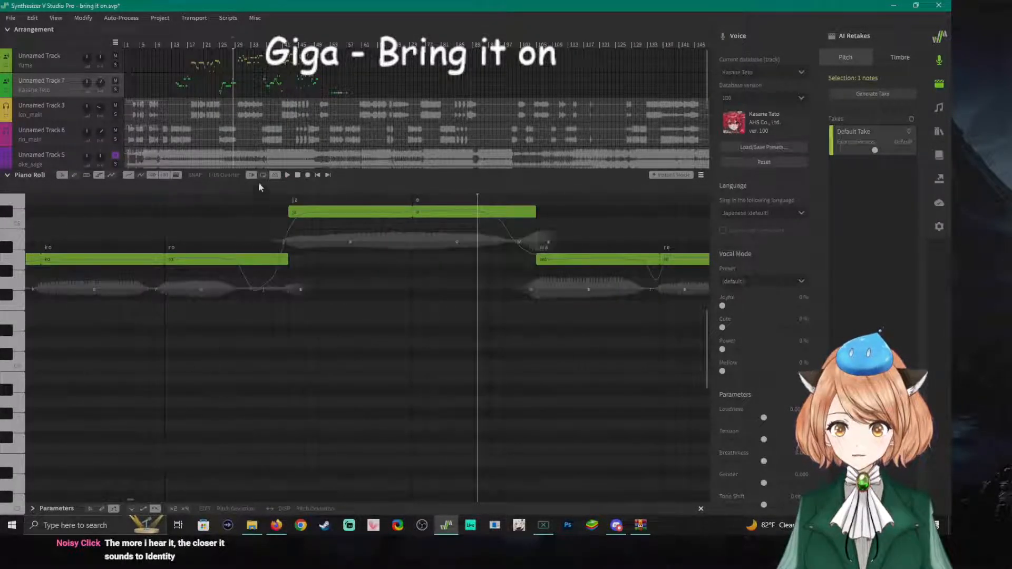
click(240, 186)
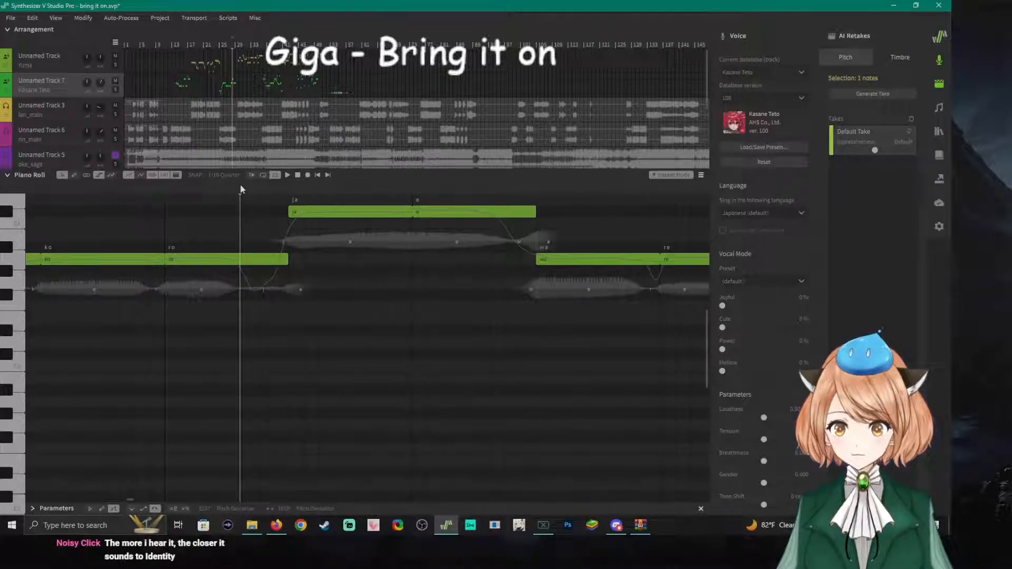
key(space)
key(space)
click(164, 185)
click(255, 185)
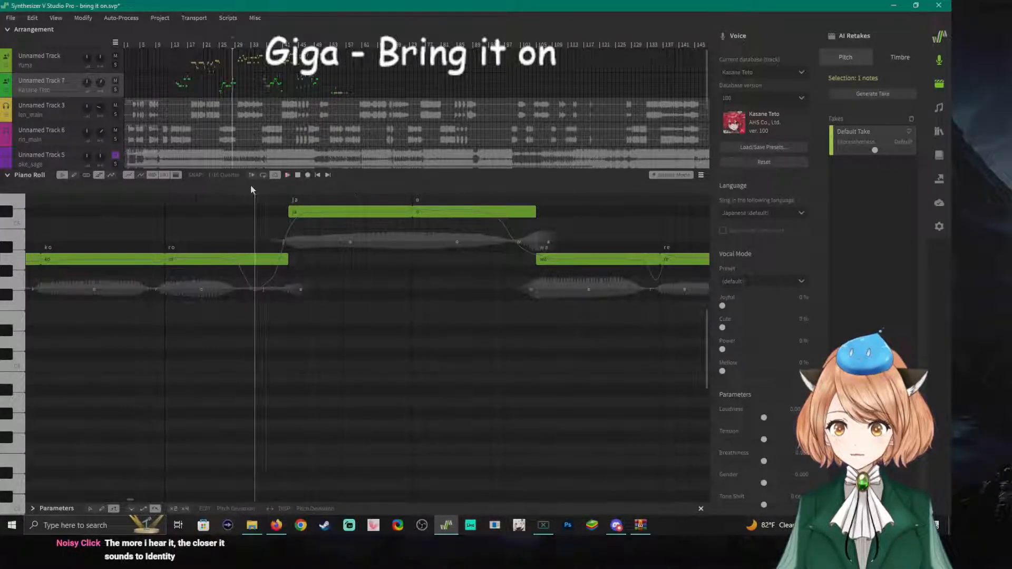
key(space)
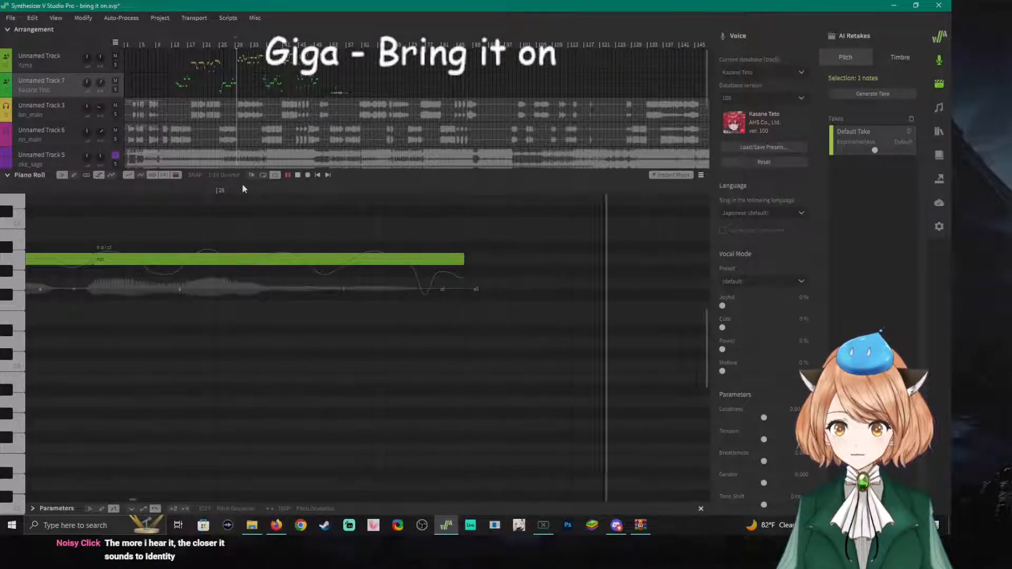
key(space)
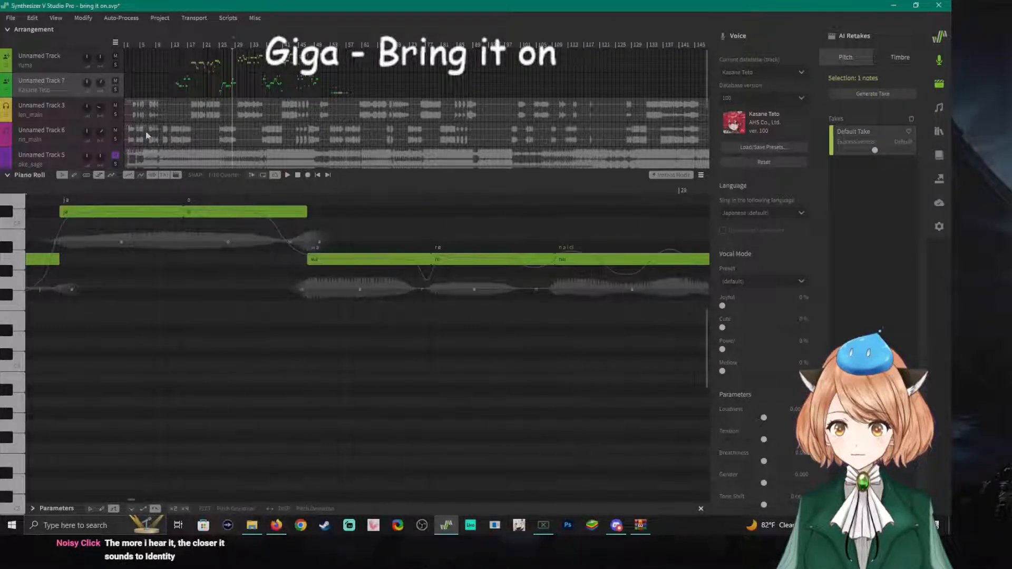
Switch the piano roll to the Yuma track.
click(223, 152)
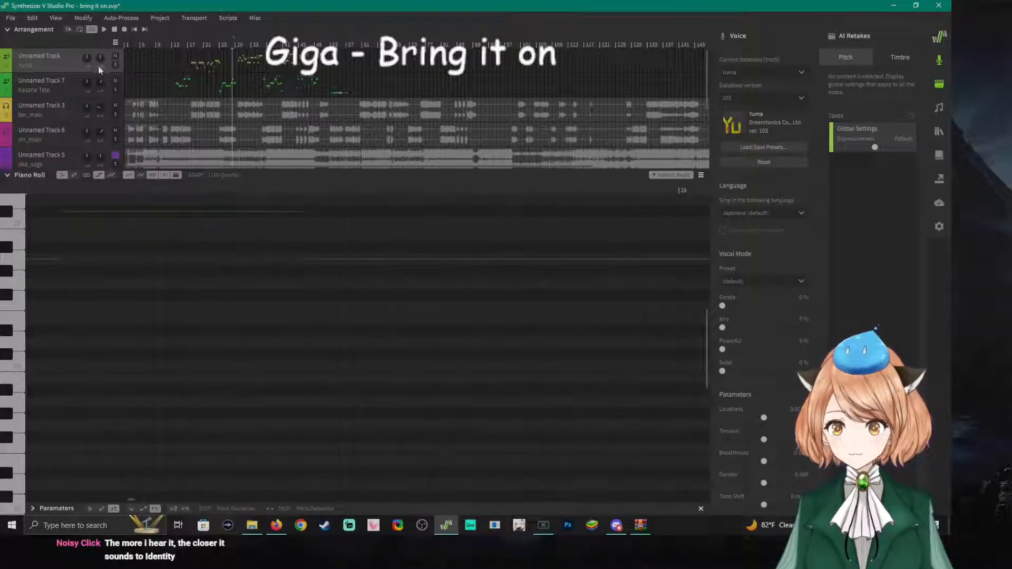
Listen to the phrase leading into measure 30 and start its opening "nu" note slightly later.
click(200, 184)
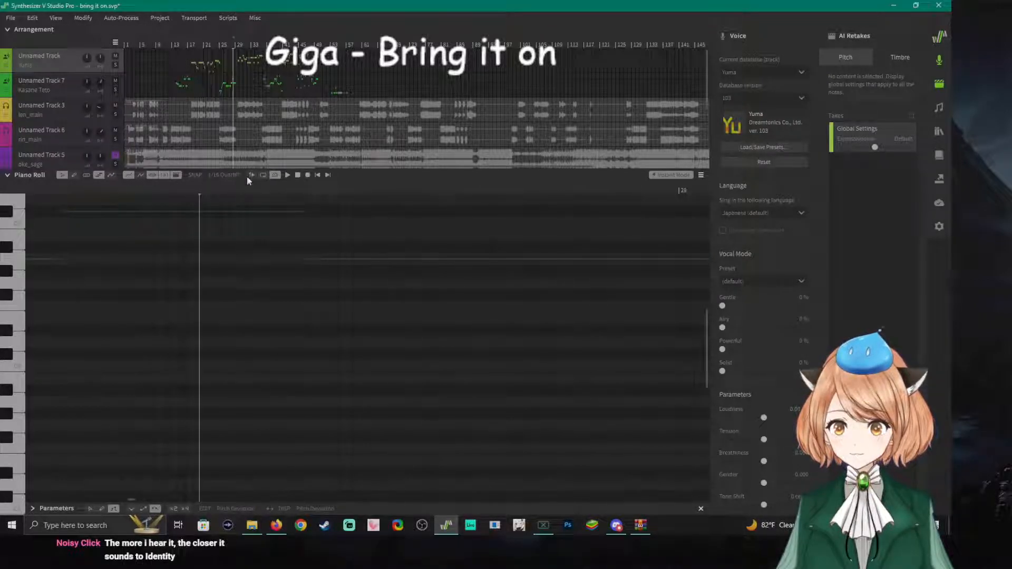
key(space)
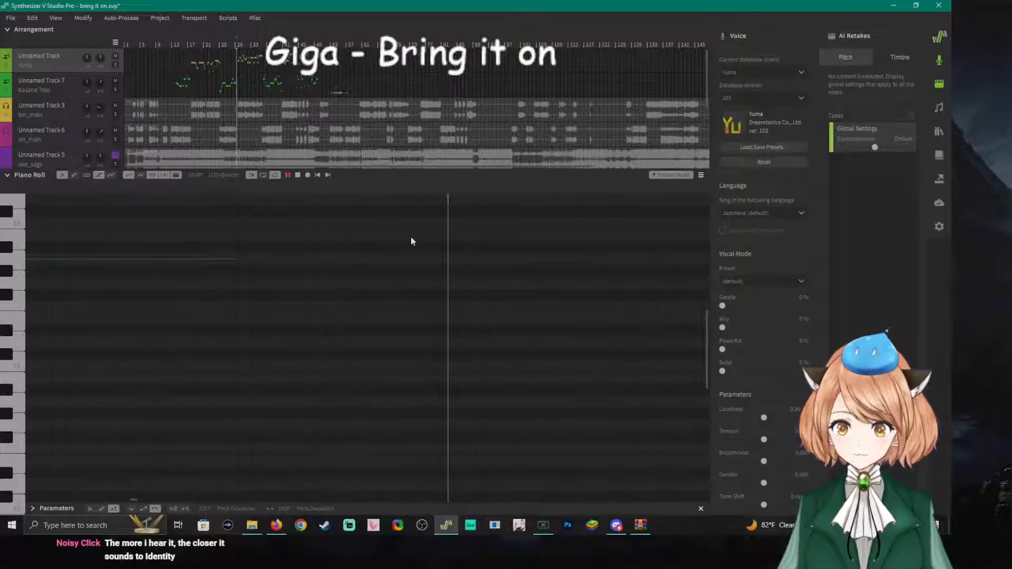
key(space)
click(113, 190)
key(space)
key(space)
click(157, 188)
key(space)
key(space)
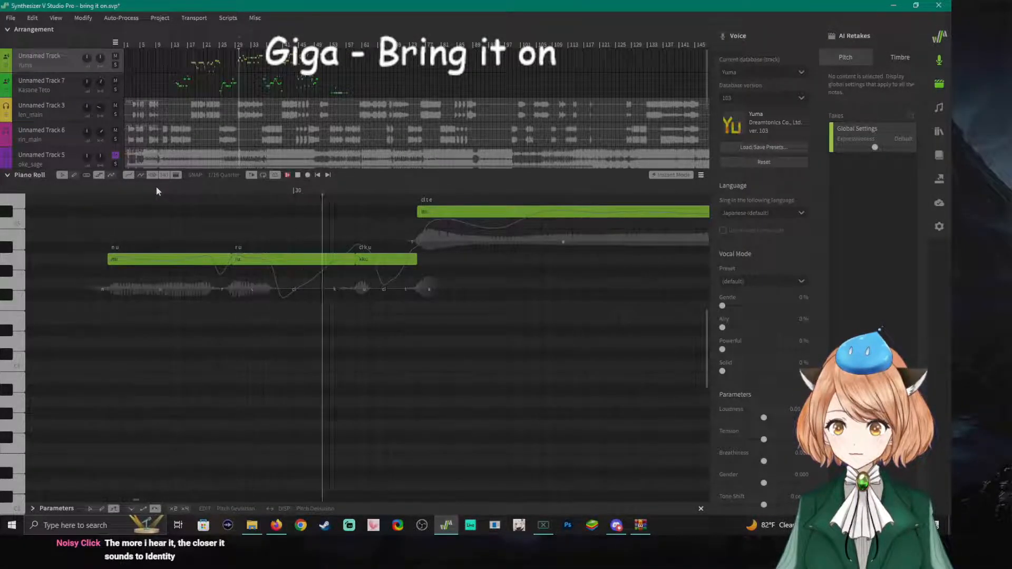
click(152, 189)
key(space)
key(space)
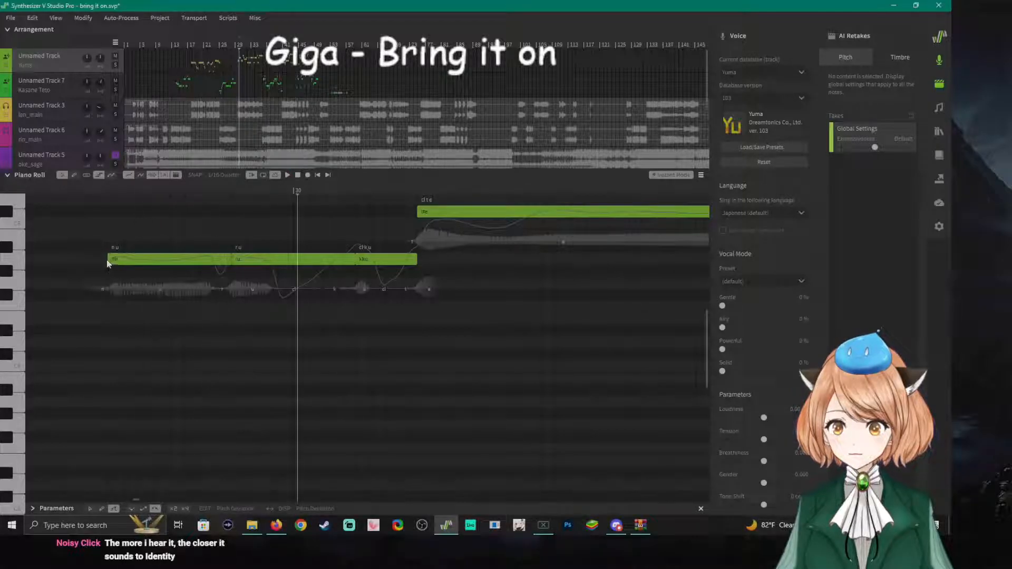
drag(105, 258, 139, 259)
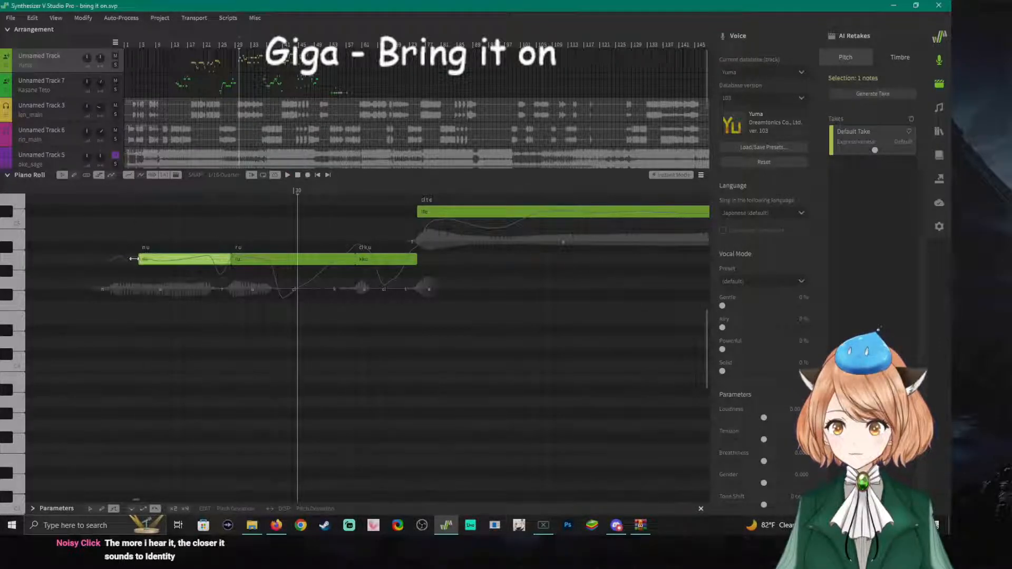
Replay the phrase into measure 30 from the "nu" note and from a little before it.
click(127, 190)
key(space)
key(space)
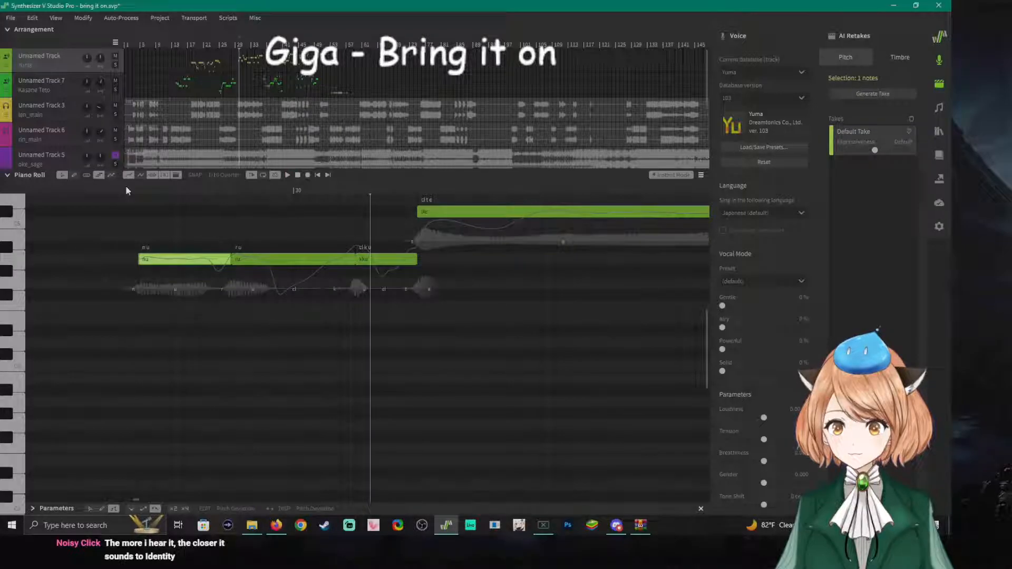
click(43, 189)
key(space)
key(space)
click(43, 190)
key(space)
key(space)
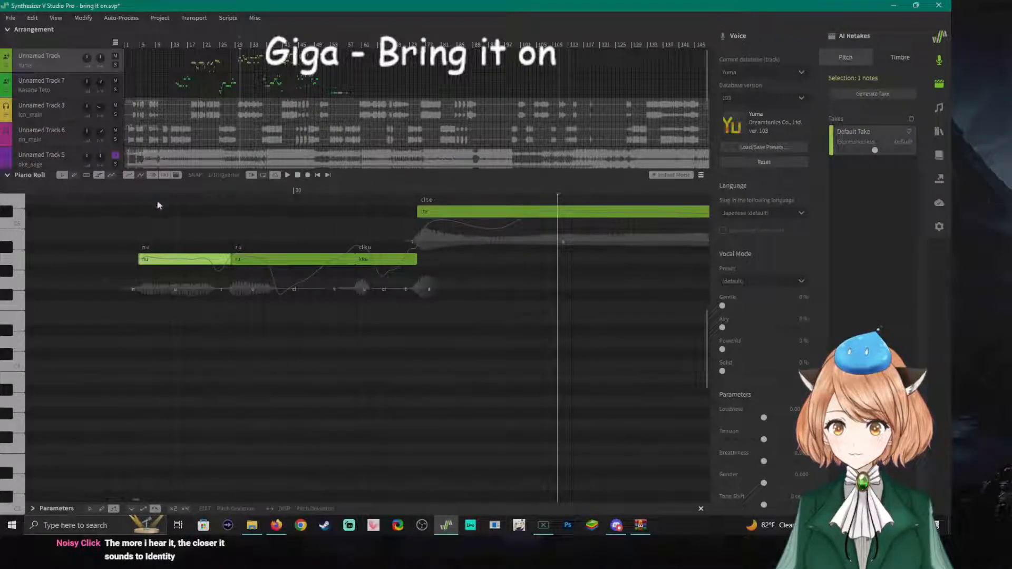
Check the onset of the high "tte" note in measure 30 and move its boundary with the "kku" note later.
click(421, 190)
key(space)
key(space)
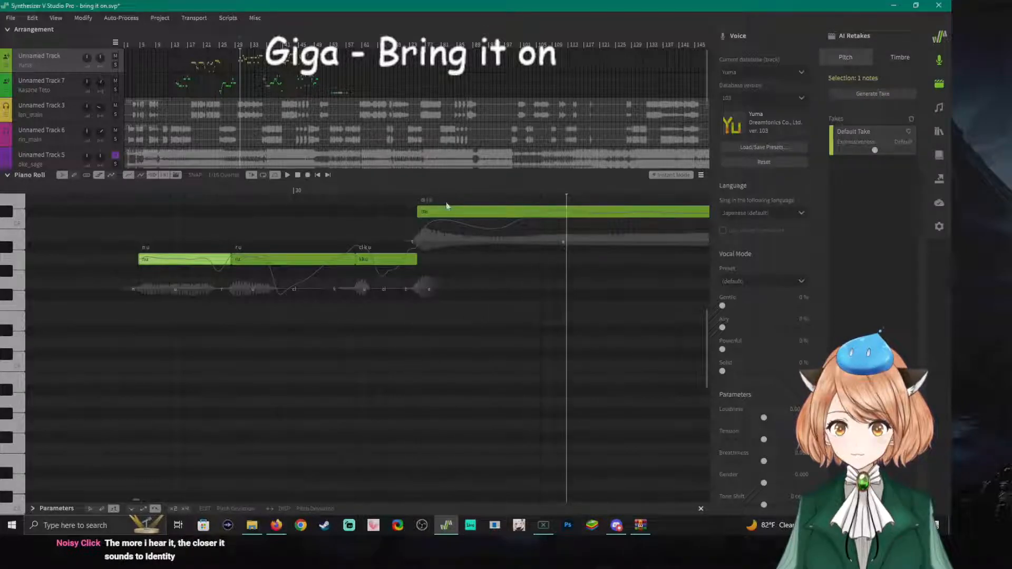
click(456, 191)
key(space)
key(space)
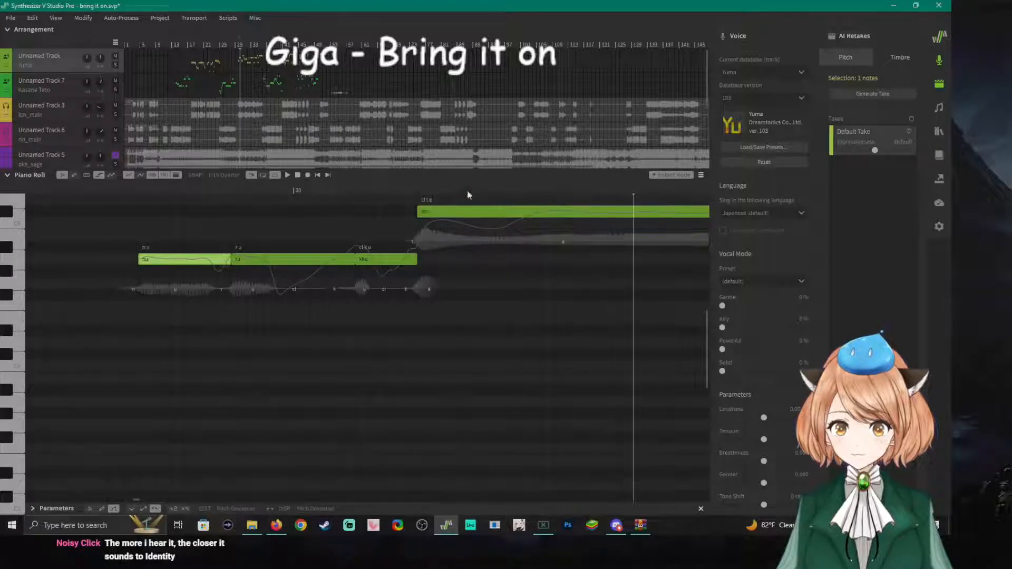
click(465, 191)
key(space)
key(space)
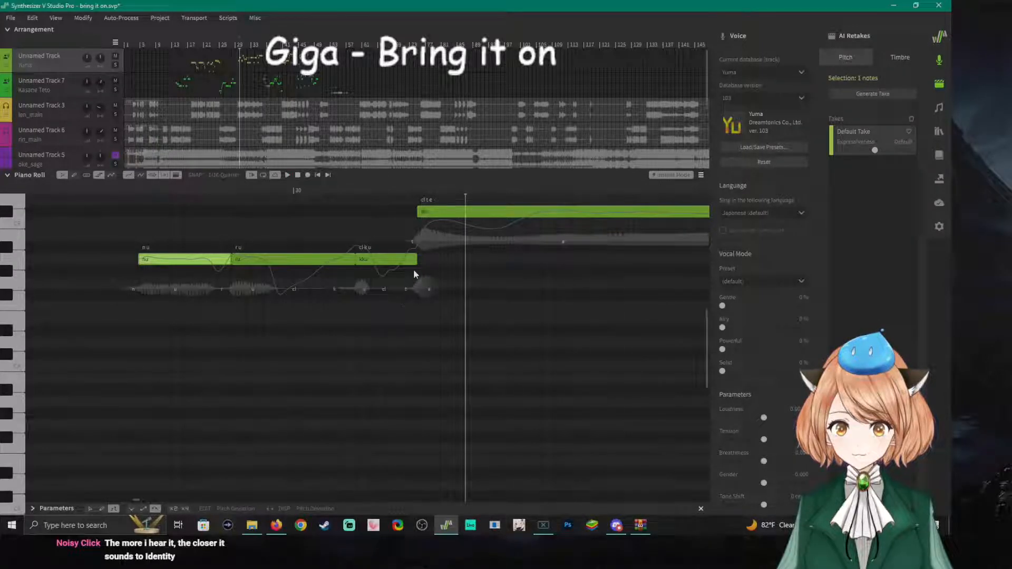
drag(419, 262, 464, 262)
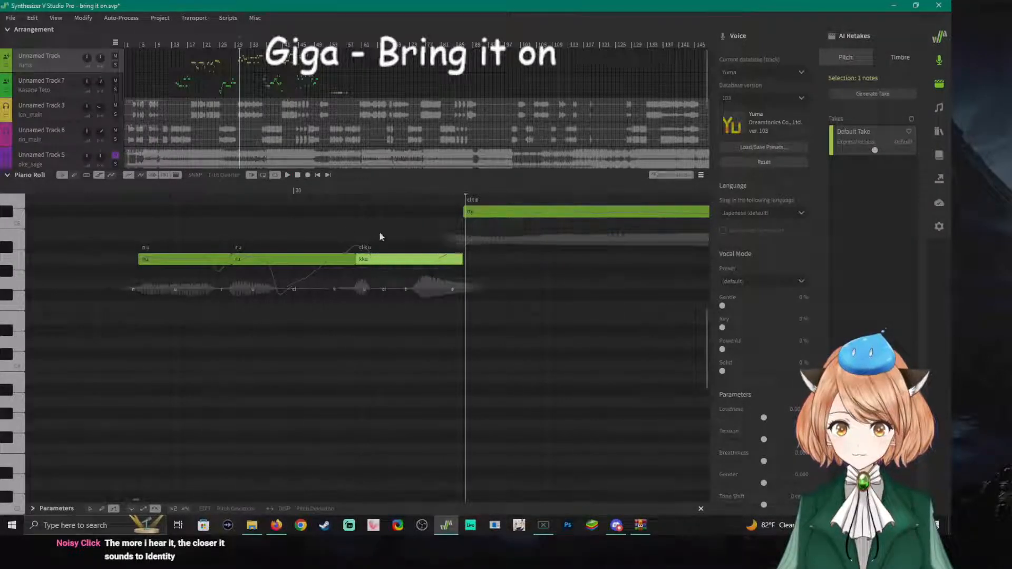
Listen from the "nu" note before measure 30, and replay from the "ki" note just before measure 31.
click(141, 190)
key(space)
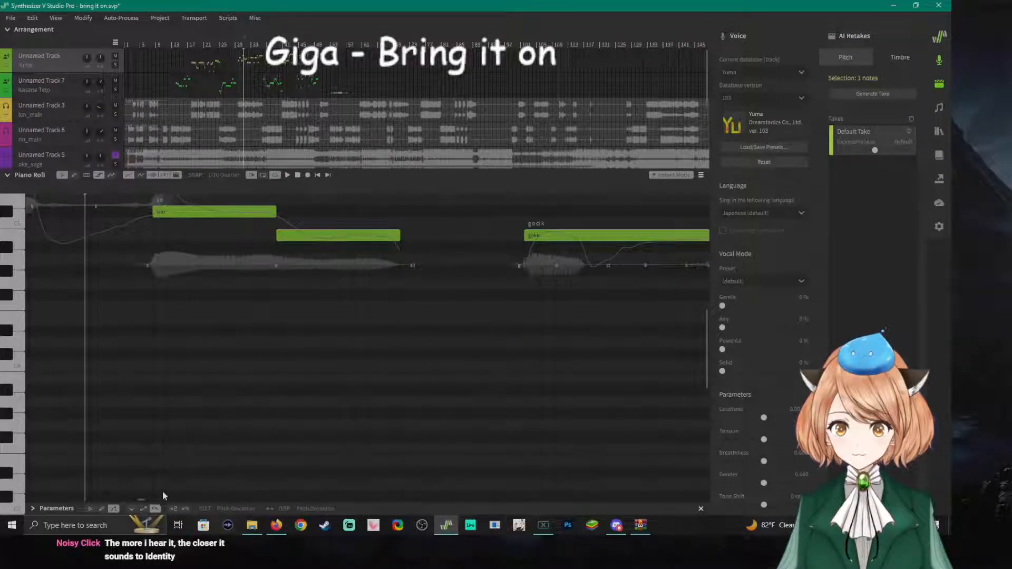
drag(141, 500, 139, 499)
scroll(189, 438, down, 3)
scroll(225, 398, up, 4)
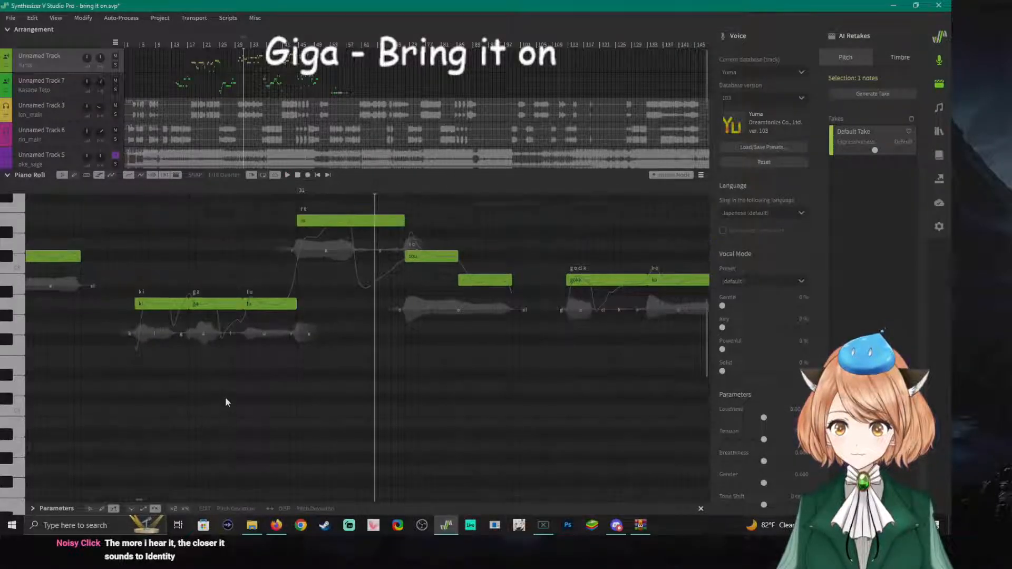
click(122, 188)
key(space)
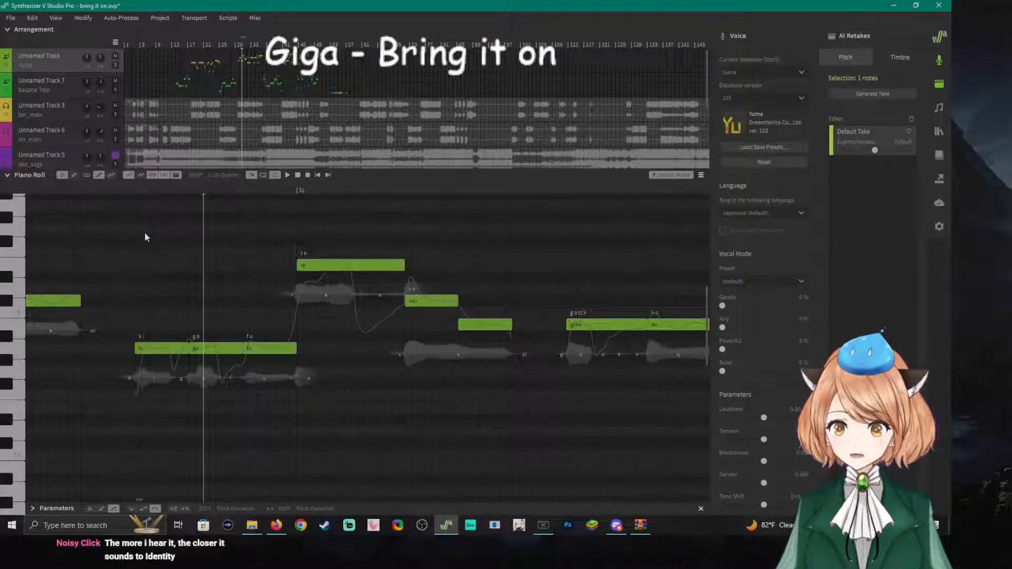
key(space)
Continue listening from measure 31 to measure 42, and replay from there into measure 43.
scroll(328, 353, up, 2)
key(space)
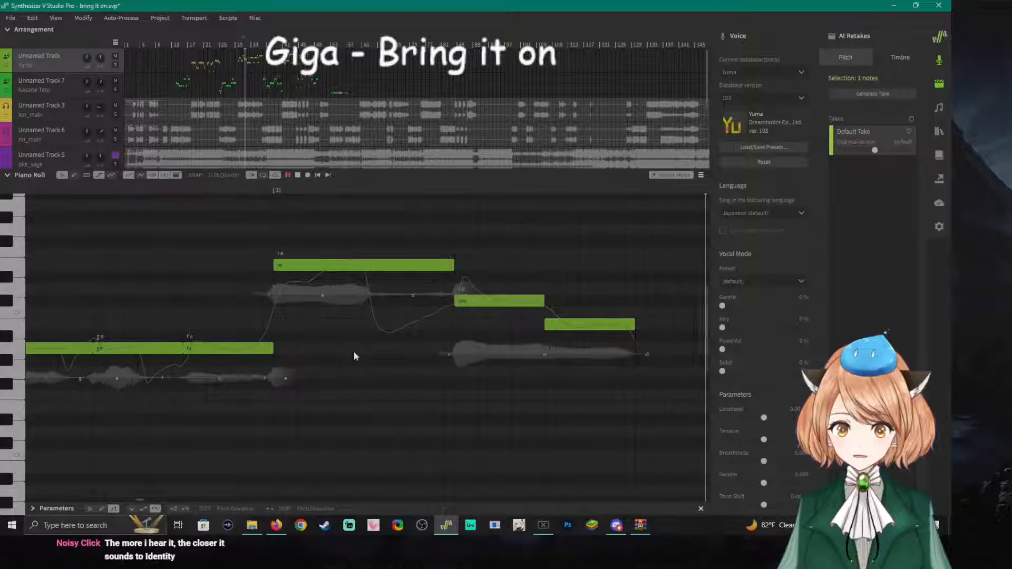
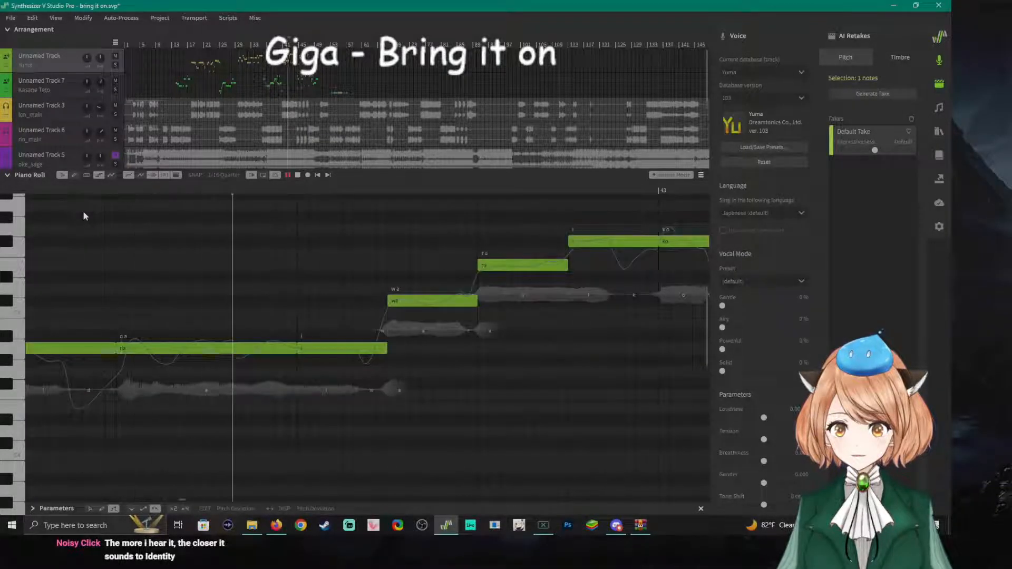
key(space)
click(93, 190)
key(space)
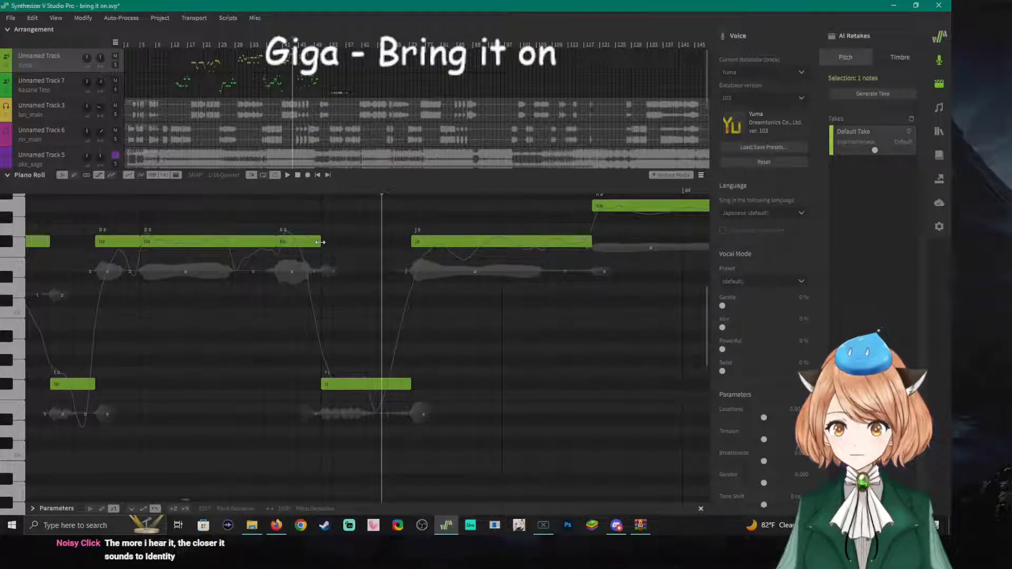
Shift the low note in measure 43 later, adjusting the end of the preceding "ka" and the start of the following "ja" to fit.
click(321, 192)
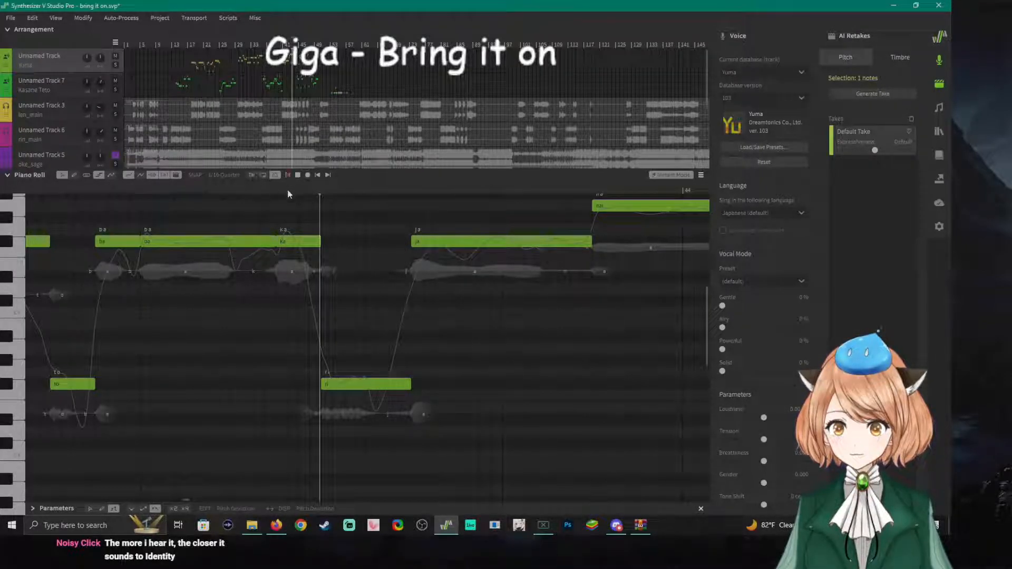
click(322, 192)
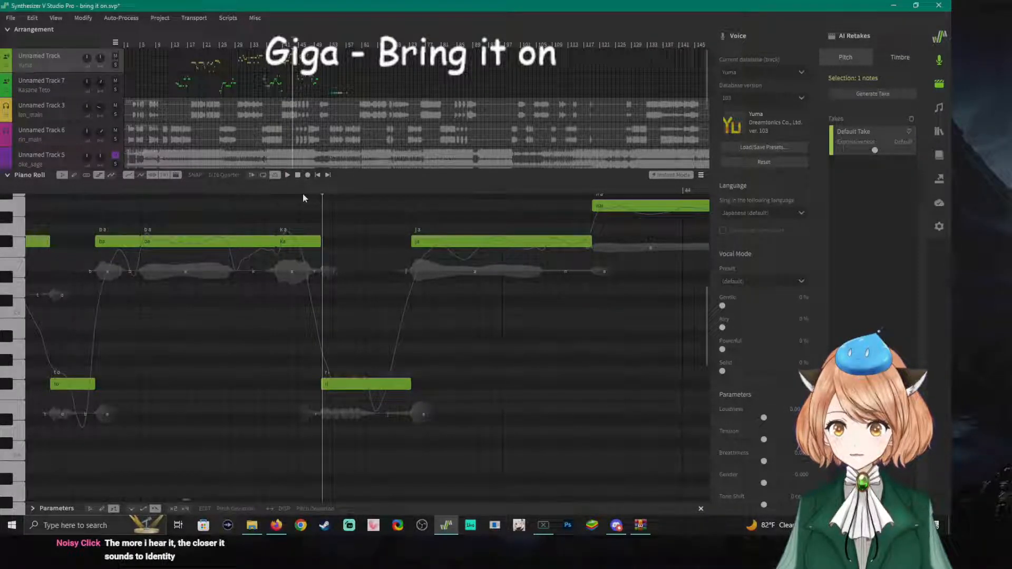
click(277, 192)
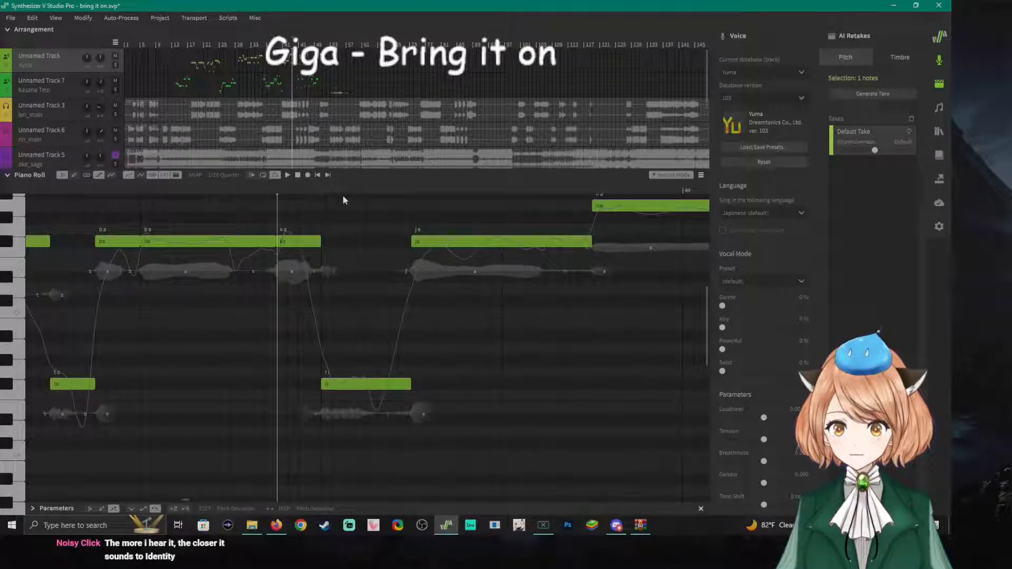
click(368, 193)
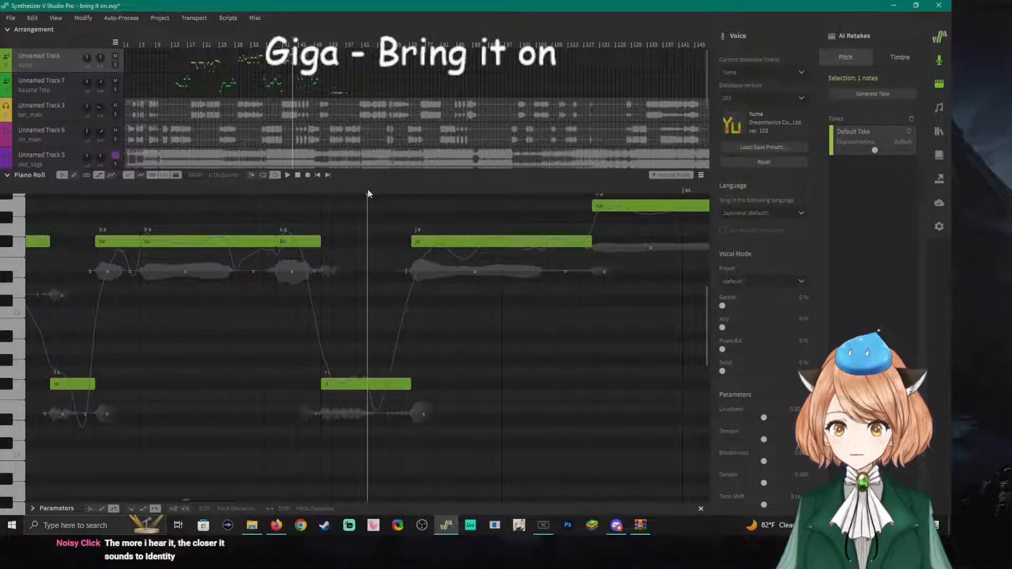
click(353, 191)
key(space)
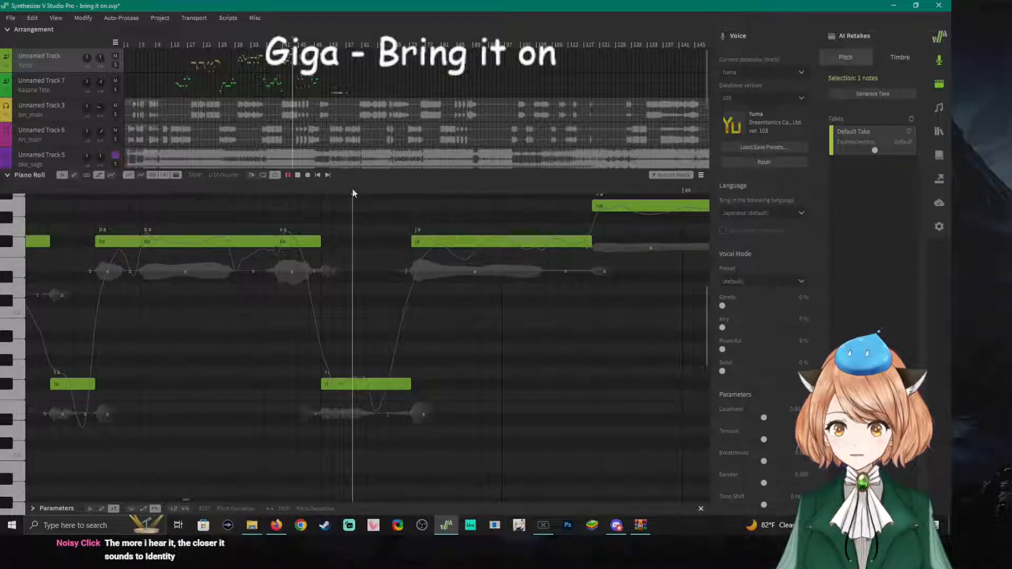
drag(363, 385, 395, 386)
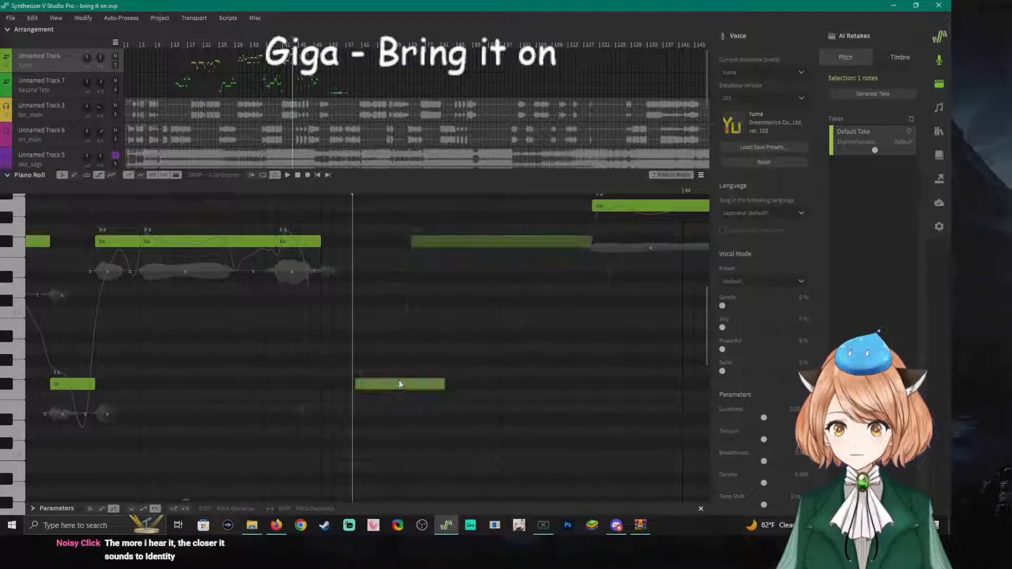
key(ctrl+z)
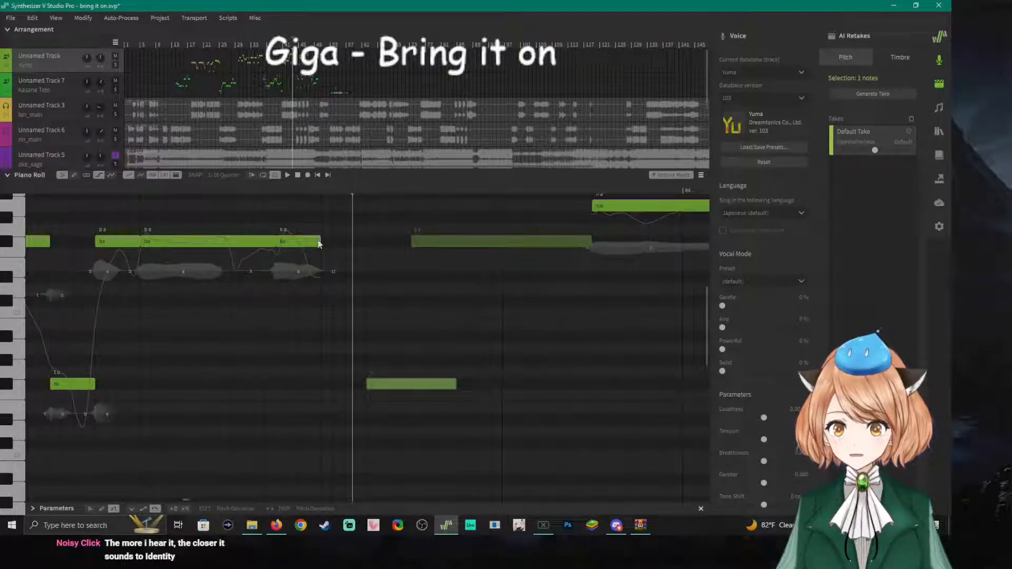
drag(320, 240, 467, 245)
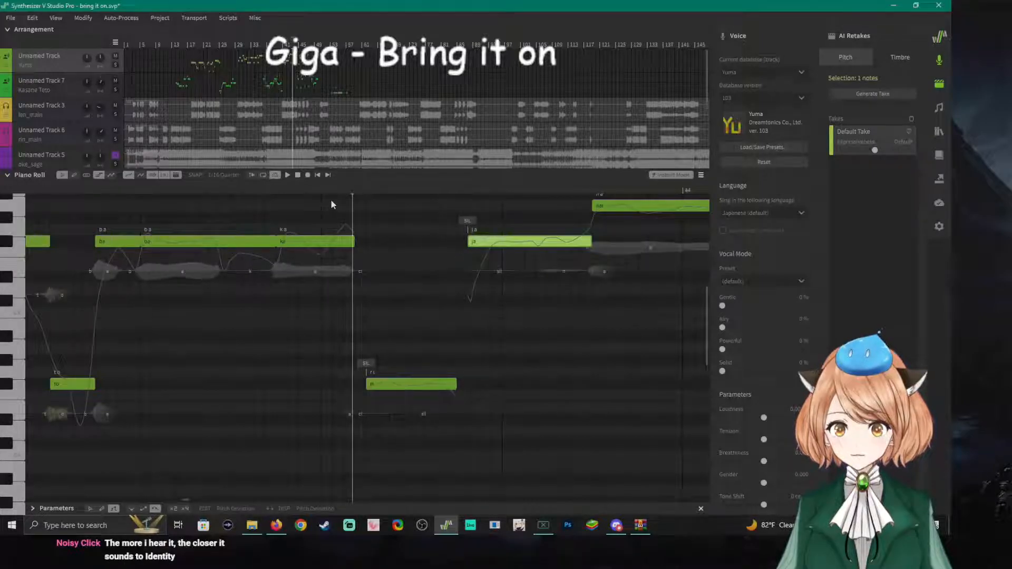
Replay measure 43 from the first and second of the high notes leading up to "ka".
click(95, 189)
key(space)
key(space)
key(space)
key(space)
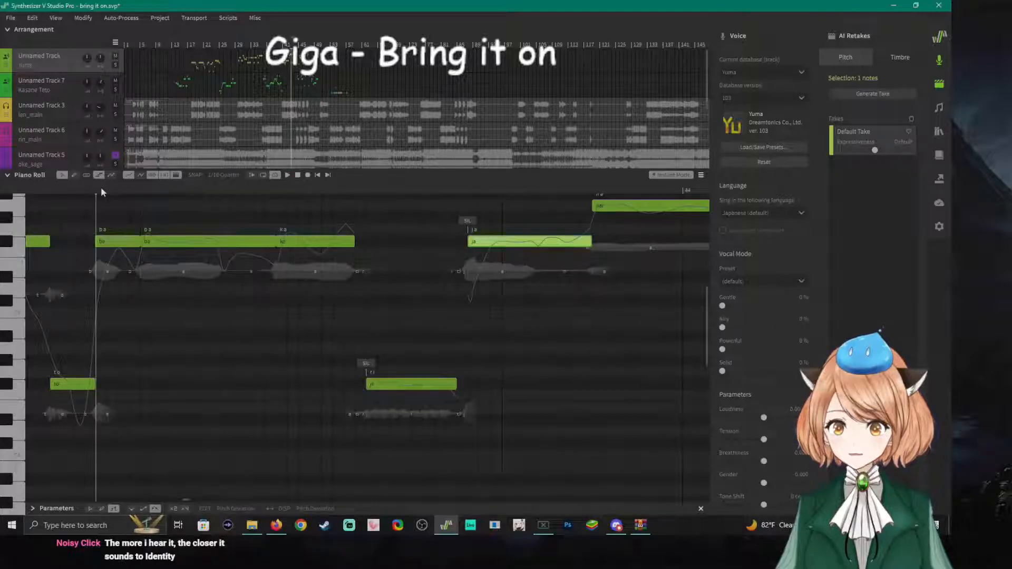
click(145, 192)
key(space)
key(space)
key(space)
key(space)
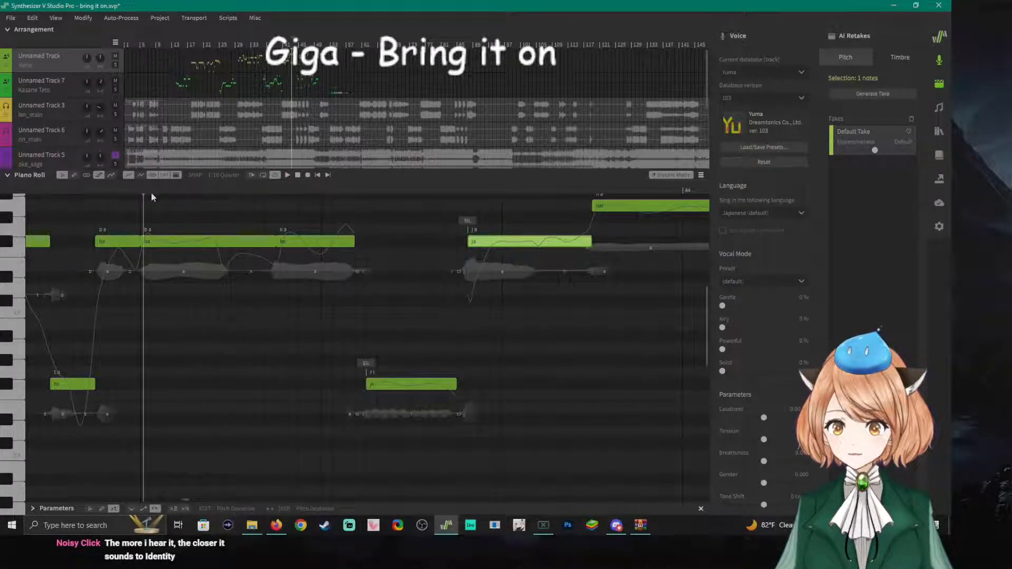
Check the "ka" note in measure 43 and extend its end to meet the low note that follows.
click(278, 191)
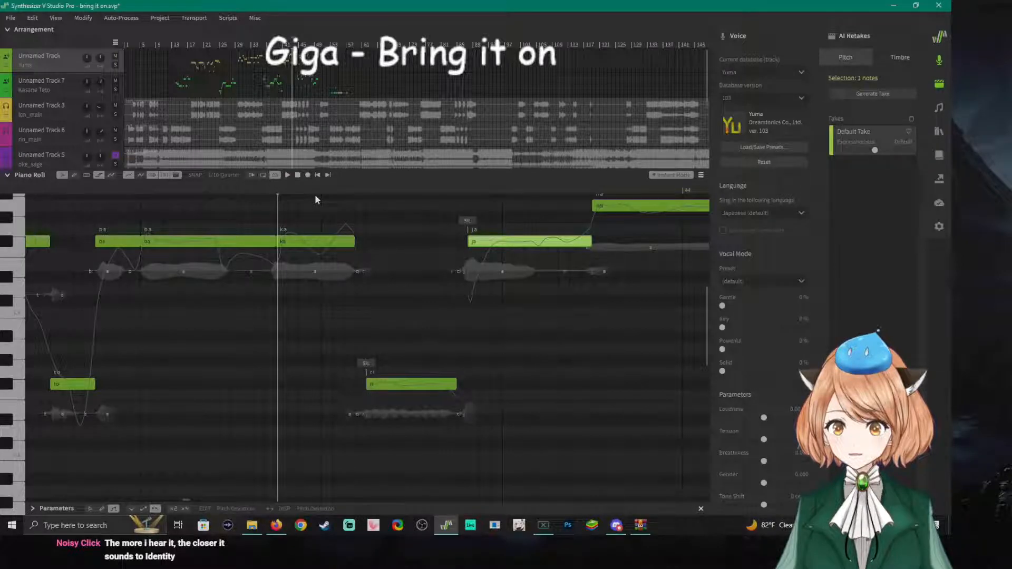
key(space)
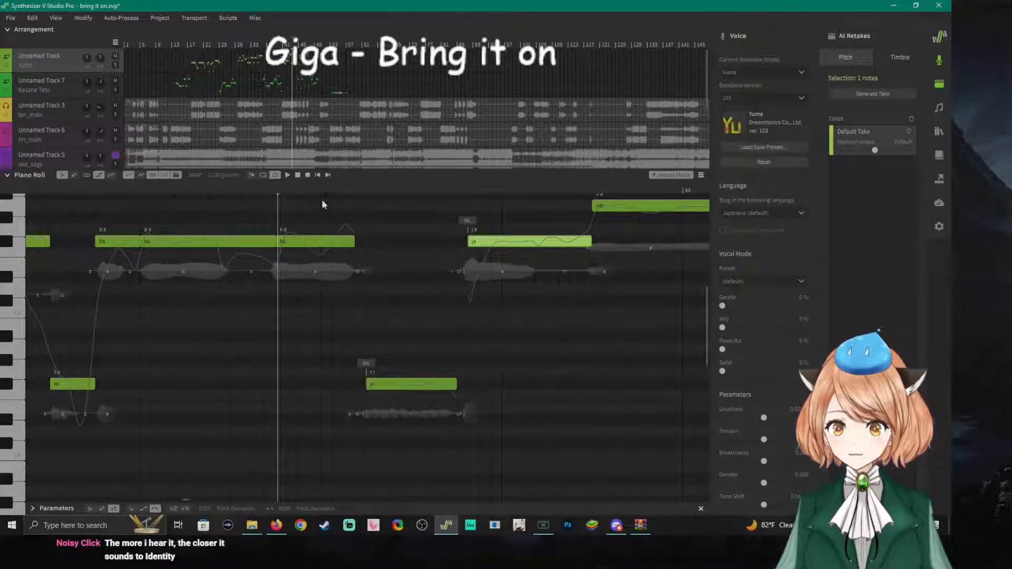
click(322, 189)
click(353, 192)
click(340, 193)
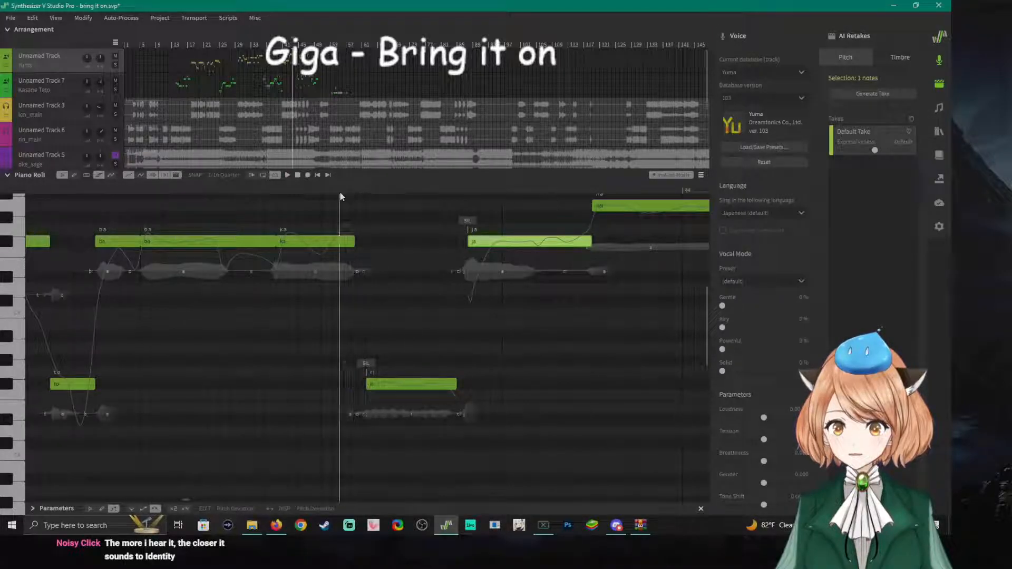
click(343, 193)
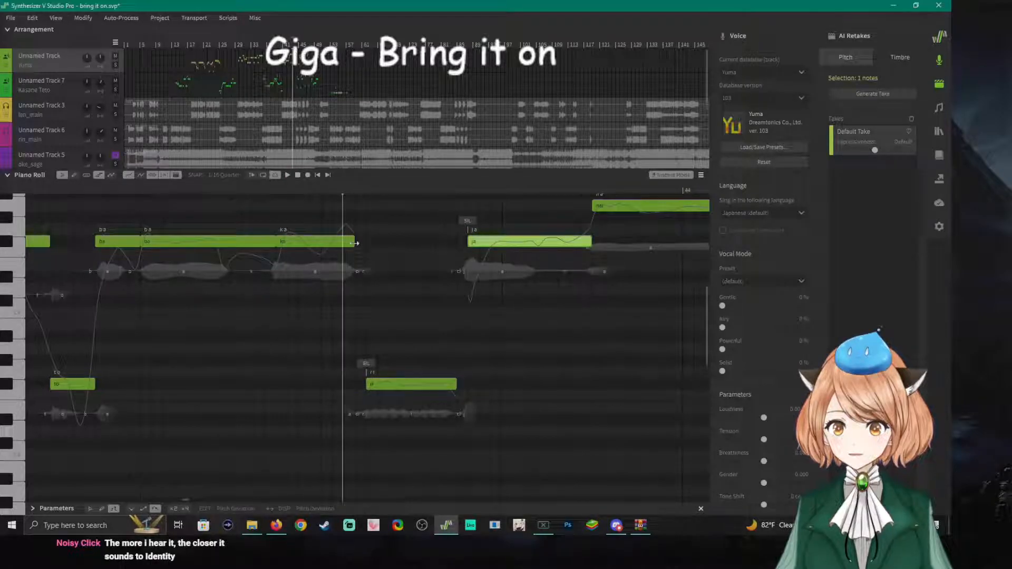
drag(353, 243, 366, 242)
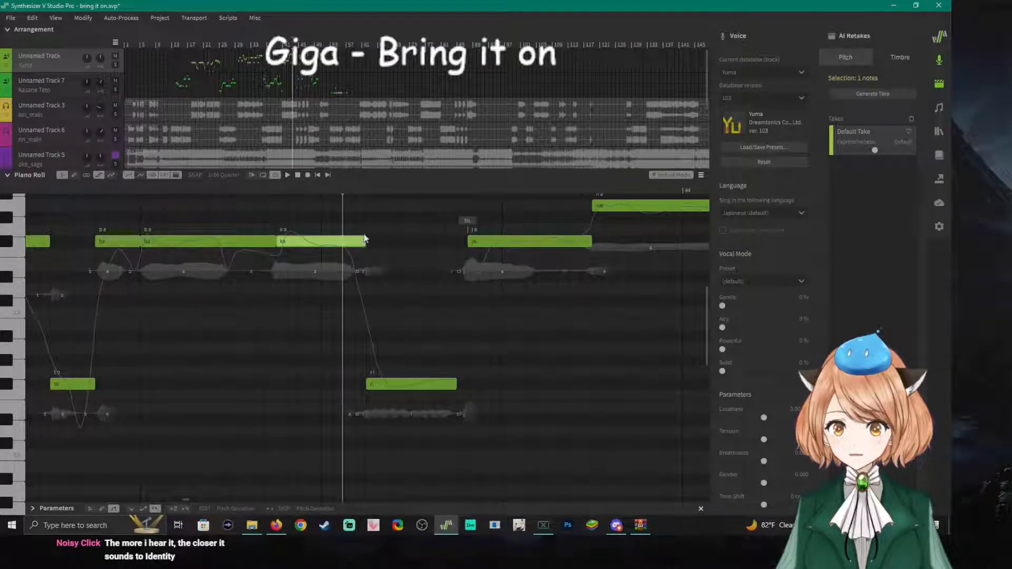
Replay from the "ka" note in measure 43 and from several points near the end of the low note.
click(277, 191)
key(space)
key(space)
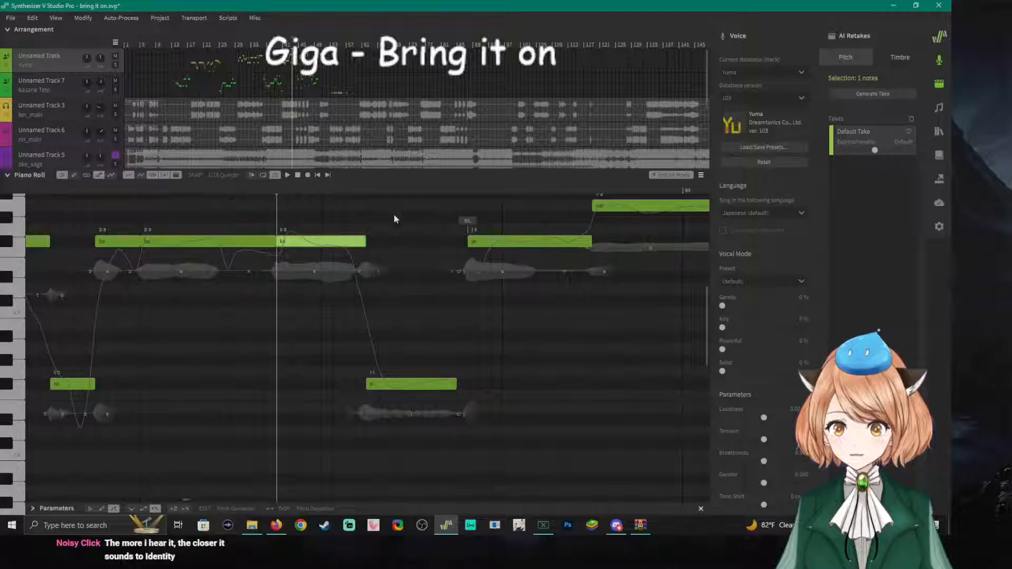
click(458, 189)
key(space)
key(space)
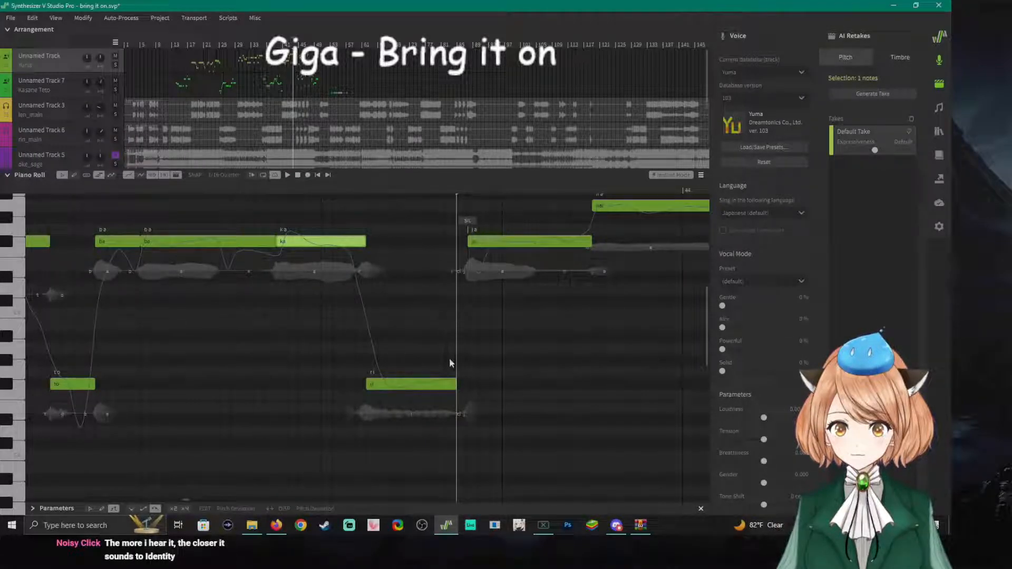
click(446, 189)
key(space)
key(space)
click(436, 190)
key(space)
key(space)
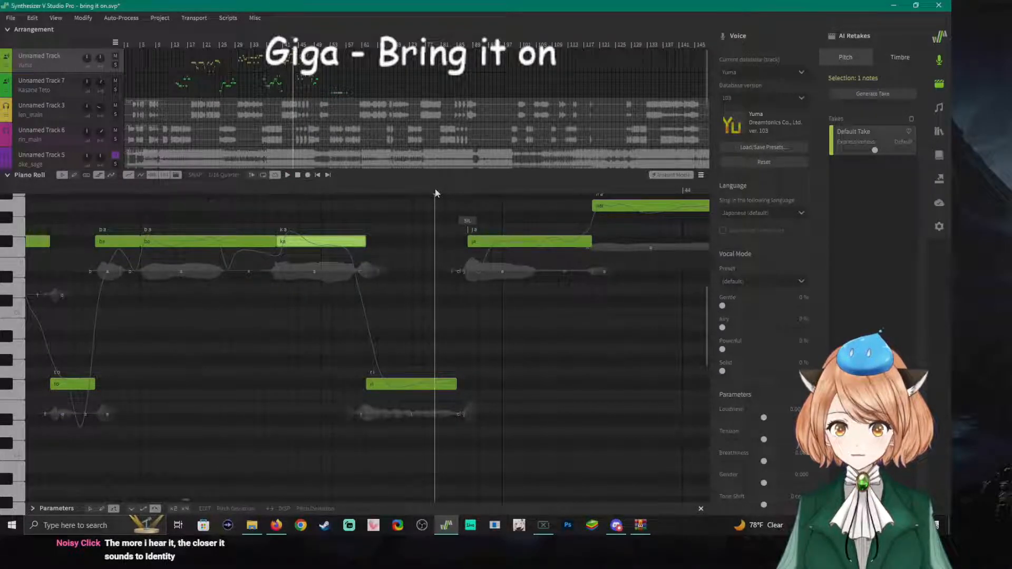
Extend the start of the "ja" note in measure 43 back to meet the preceding low note, and replay the transition.
click(465, 193)
click(467, 194)
key(space)
key(space)
drag(467, 242, 457, 241)
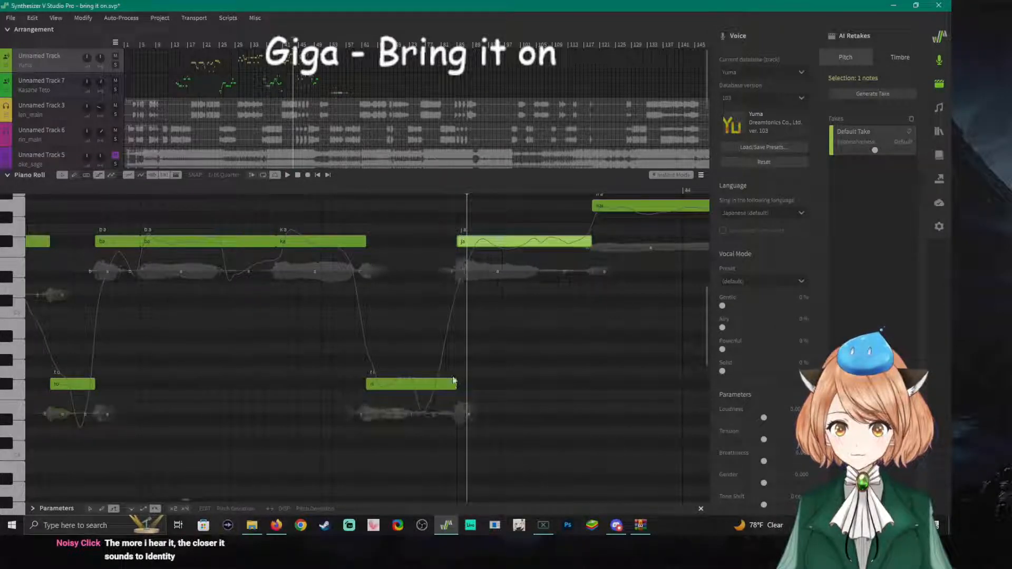
click(334, 190)
key(space)
key(space)
key(space)
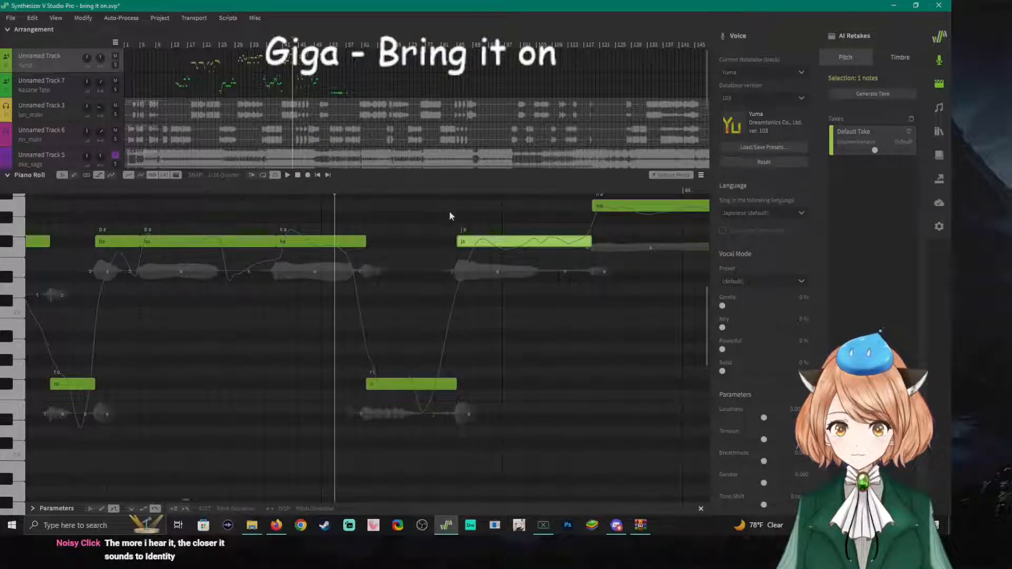
key(space)
Listen to the phrase from the "na" note after "ja" through measure 44.
scroll(456, 259, up, 3)
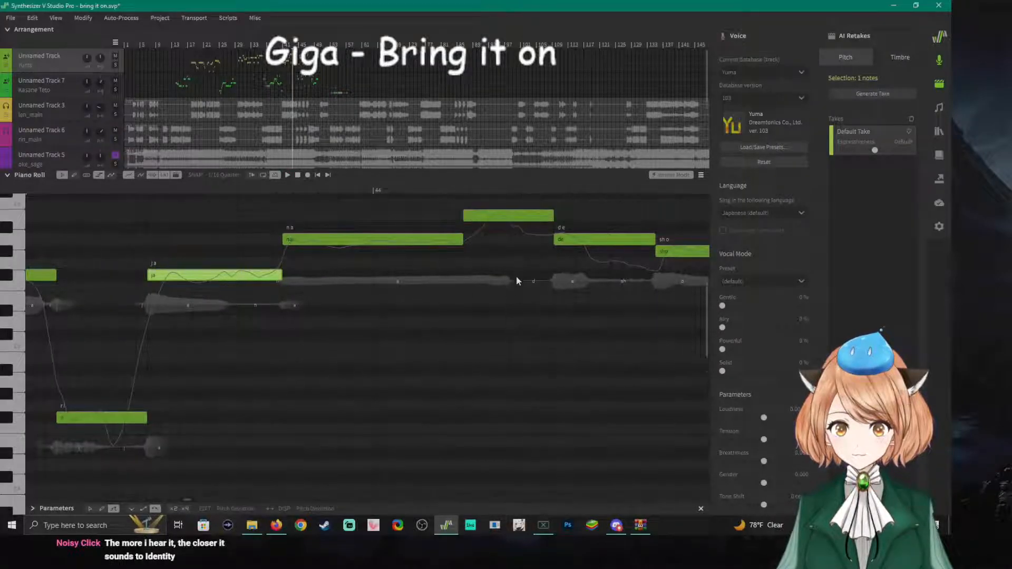
click(280, 188)
key(space)
key(space)
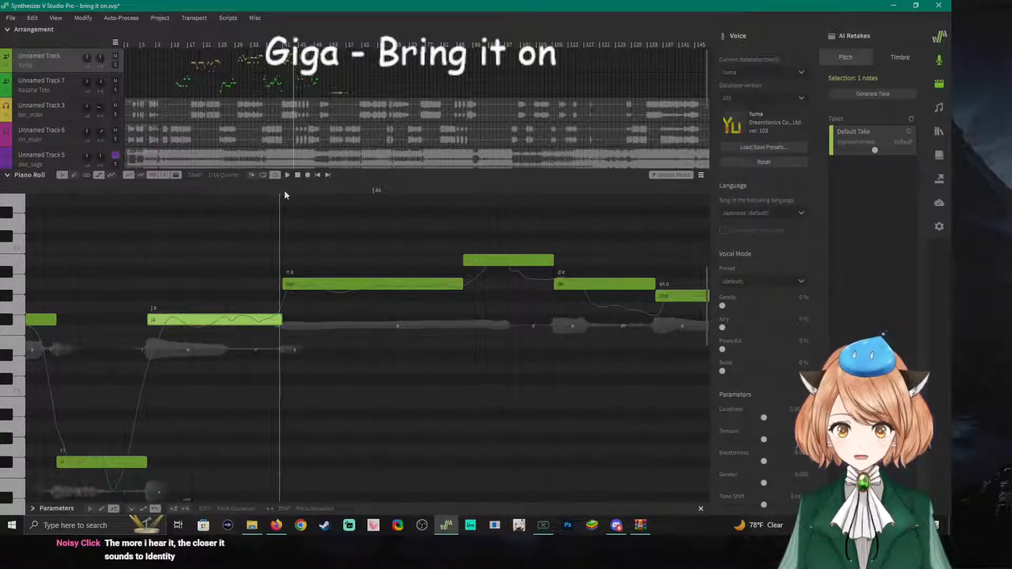
key(space)
key(space)
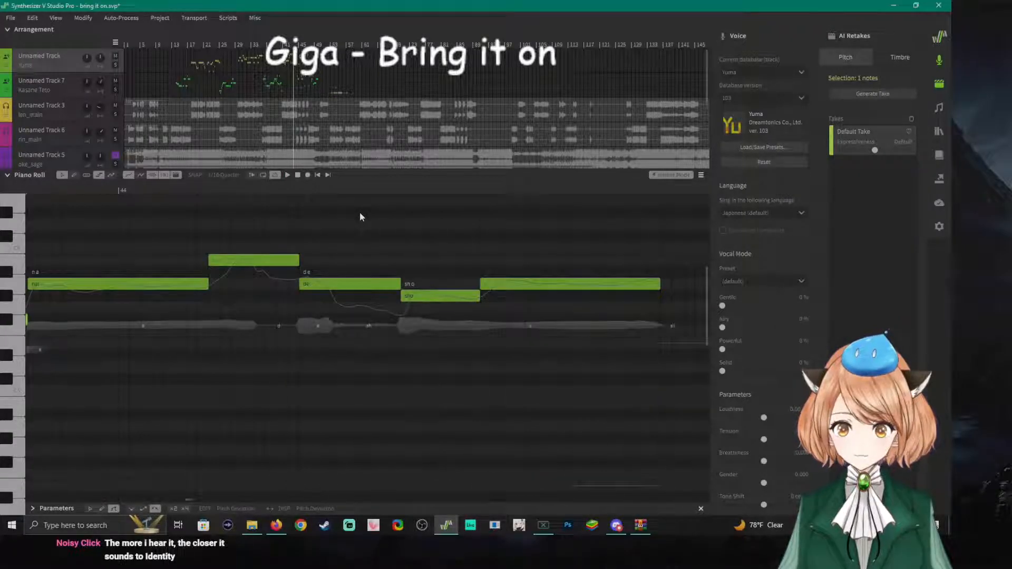
key(space)
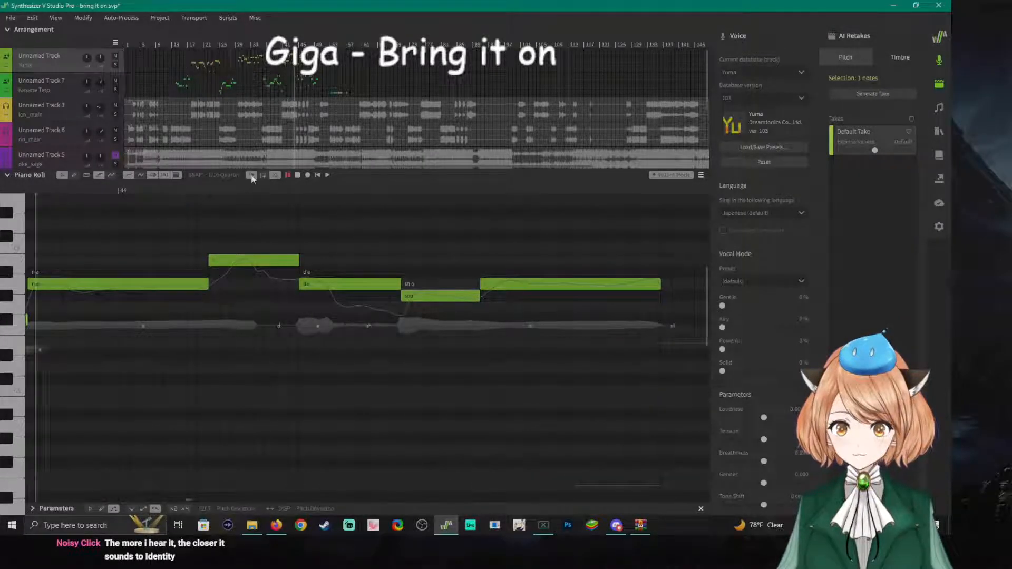
key(space)
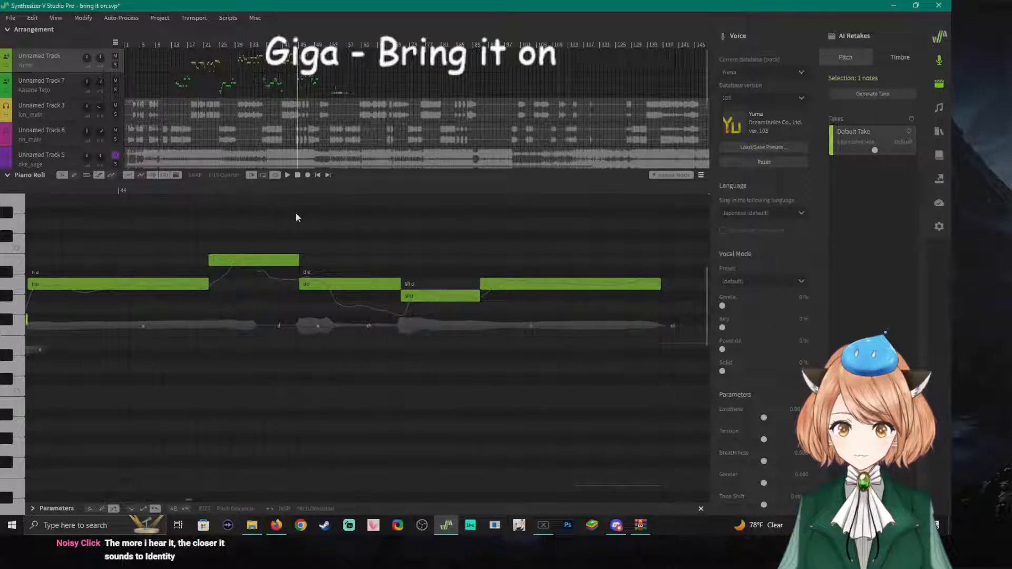
Unmute the oke_sage backing track and mute the len_main and rin_main guide tracks.
scroll(176, 242, down, 6)
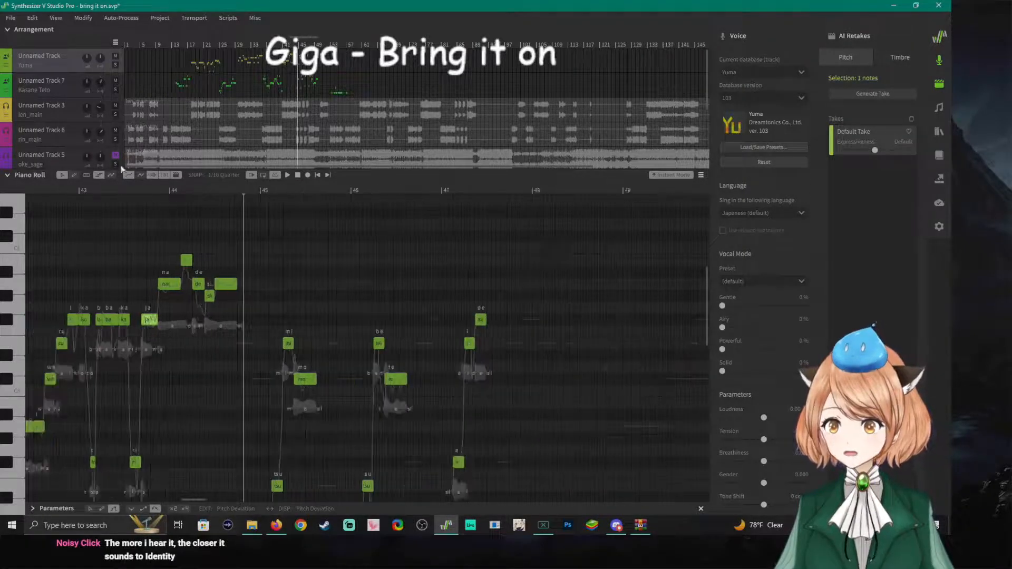
scroll(116, 136, down, 3)
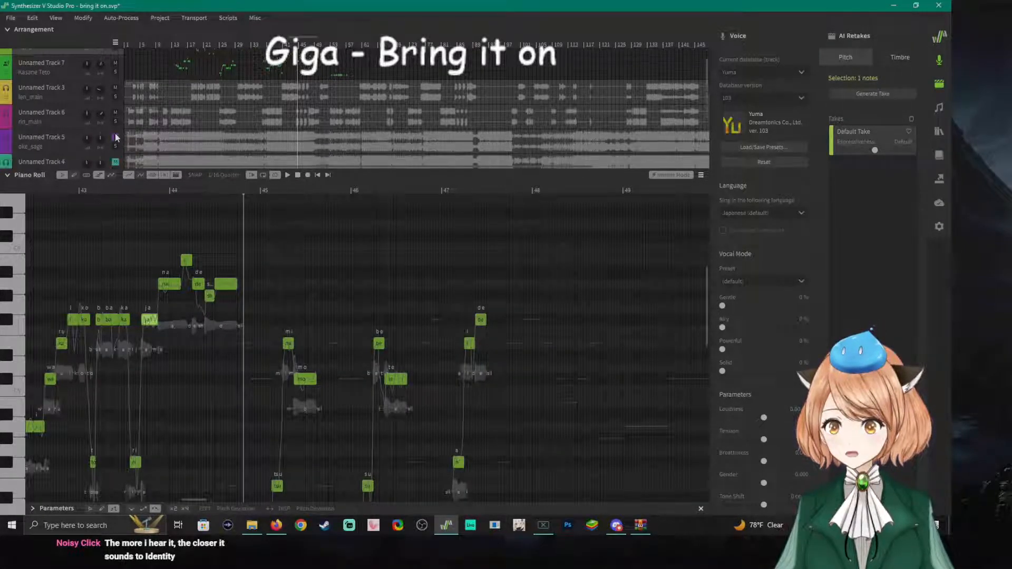
click(115, 122)
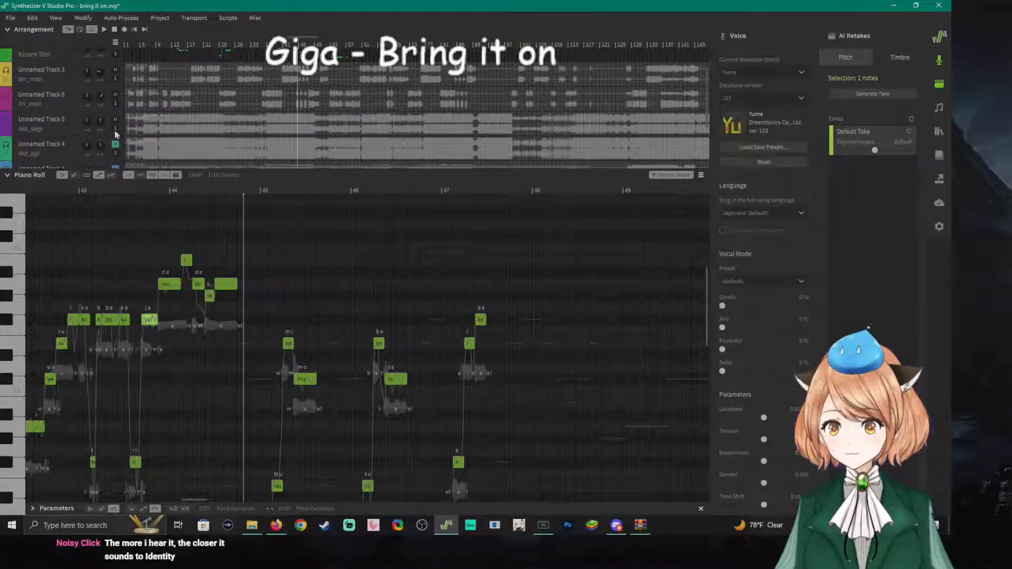
scroll(90, 109, up, 3)
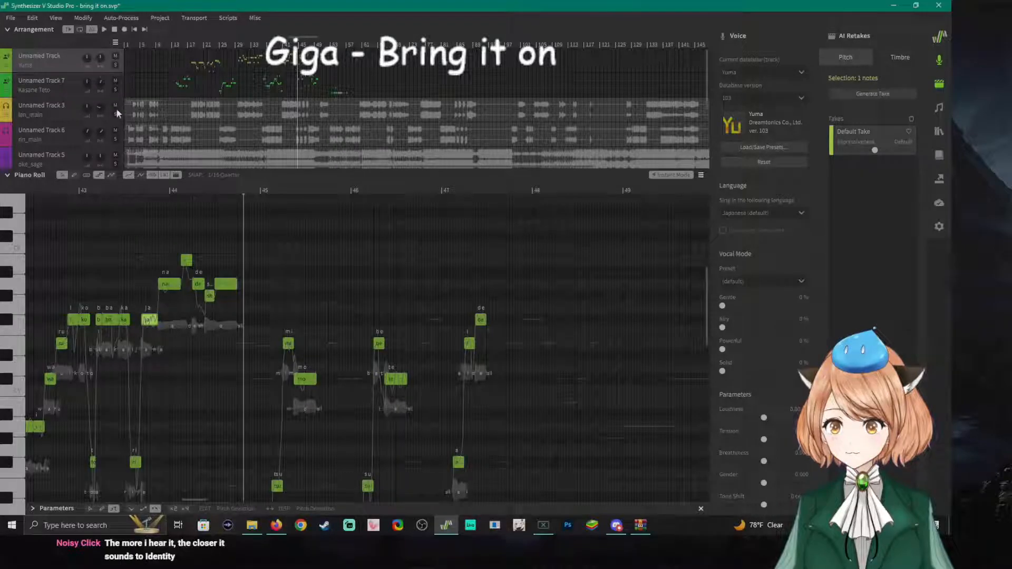
Play the Yuma vocals with the backing track from several measures before the measure 41 entry.
click(37, 190)
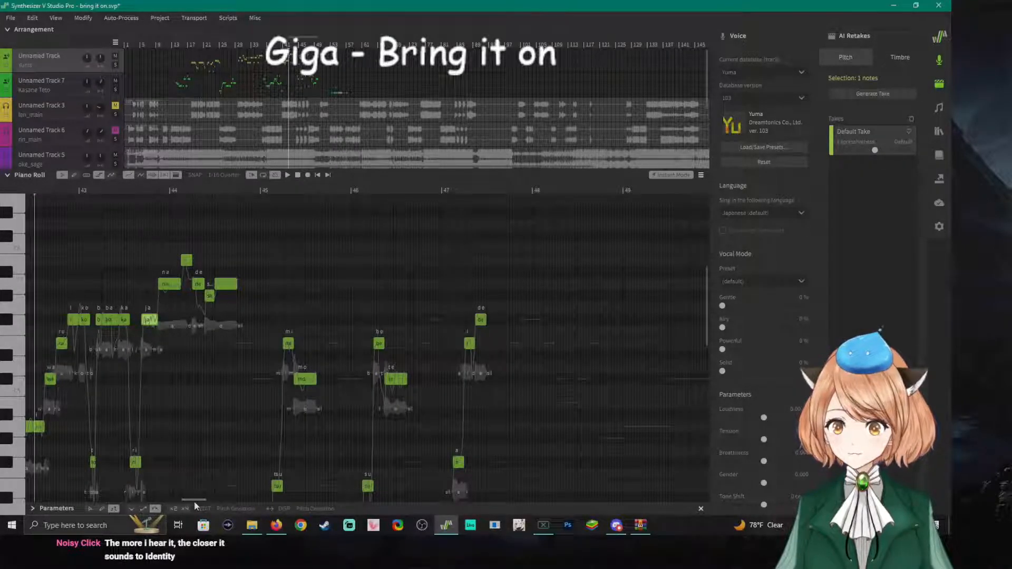
drag(194, 501, 166, 500)
click(140, 190)
key(space)
scroll(257, 376, up, 2)
scroll(257, 372, up, 3)
key(space)
Raise the Yuma track's volume to about 11.7 dB and play the mix from measure 36.
drag(88, 58, 129, 148)
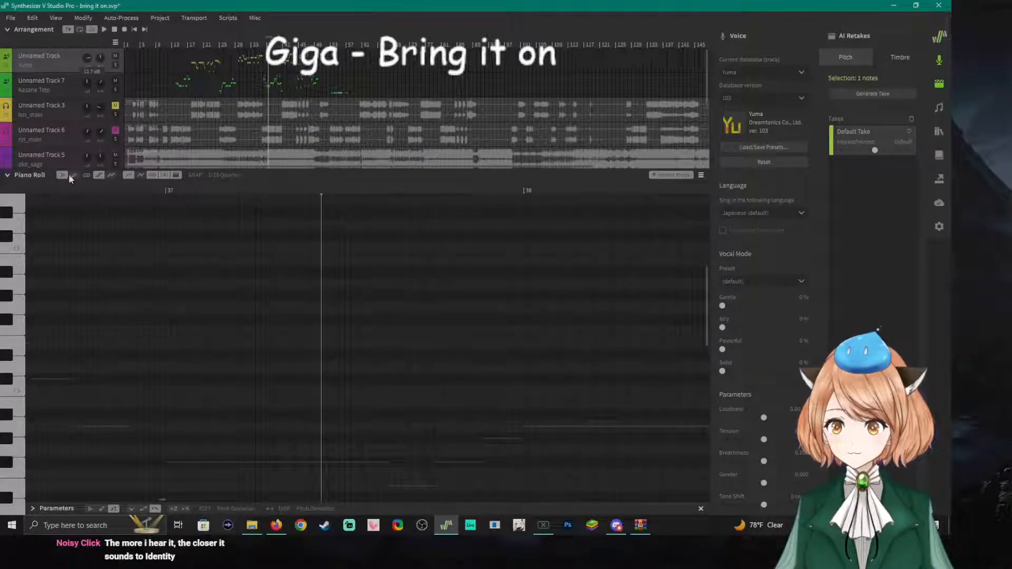
scroll(94, 295, down, 5)
click(55, 189)
key(space)
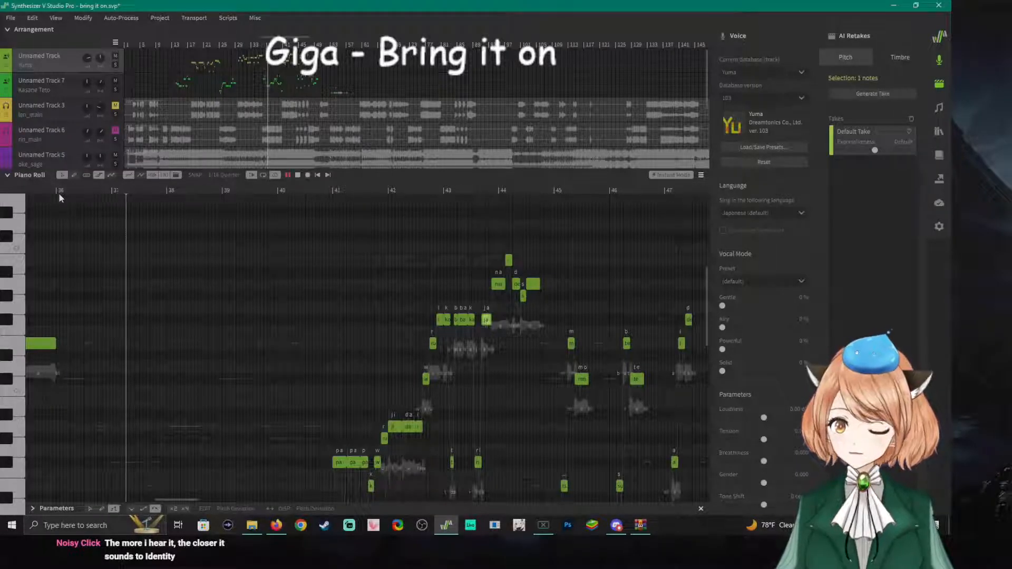
key(space)
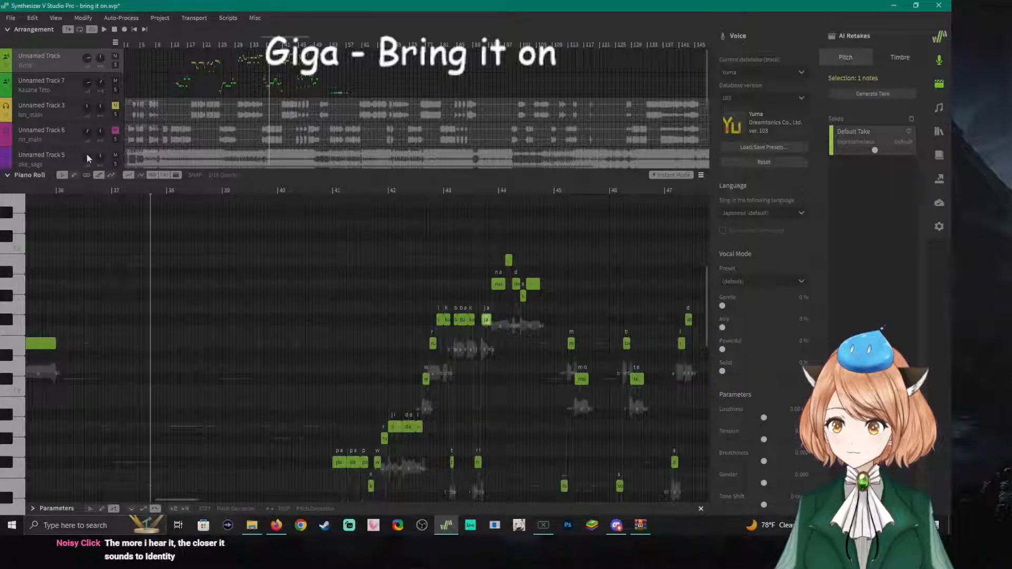
Lower the oke_sage backing track's volume and play the mix from measure 36 into measure 43.
double_click(87, 131)
scroll(90, 150, down, 2)
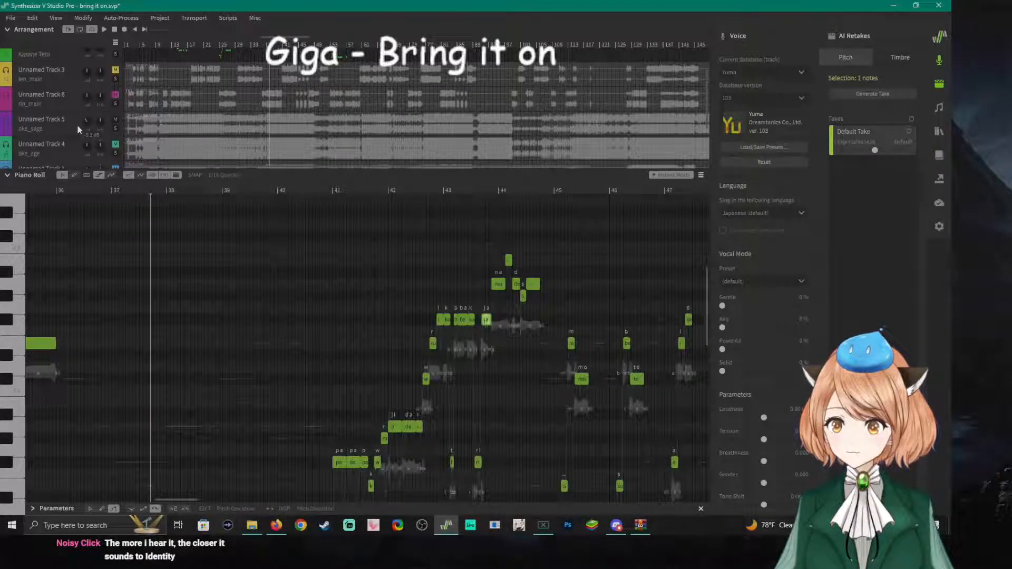
click(51, 190)
key(space)
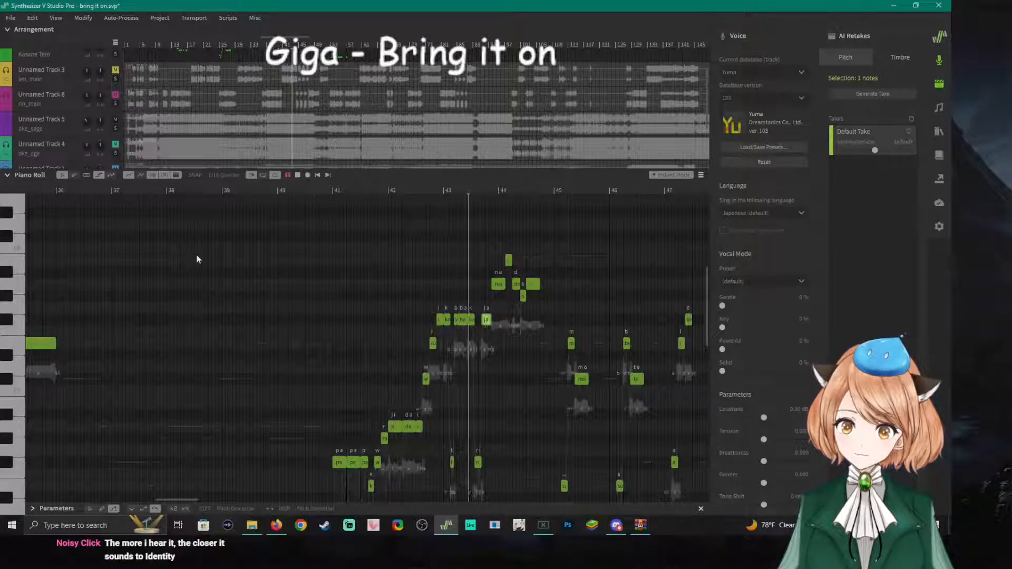
key(space)
Replay the measure 43 passage from its opening high notes, from the first low note and from the first "ba" note.
click(440, 189)
key(space)
key(space)
scroll(465, 335, up, 5)
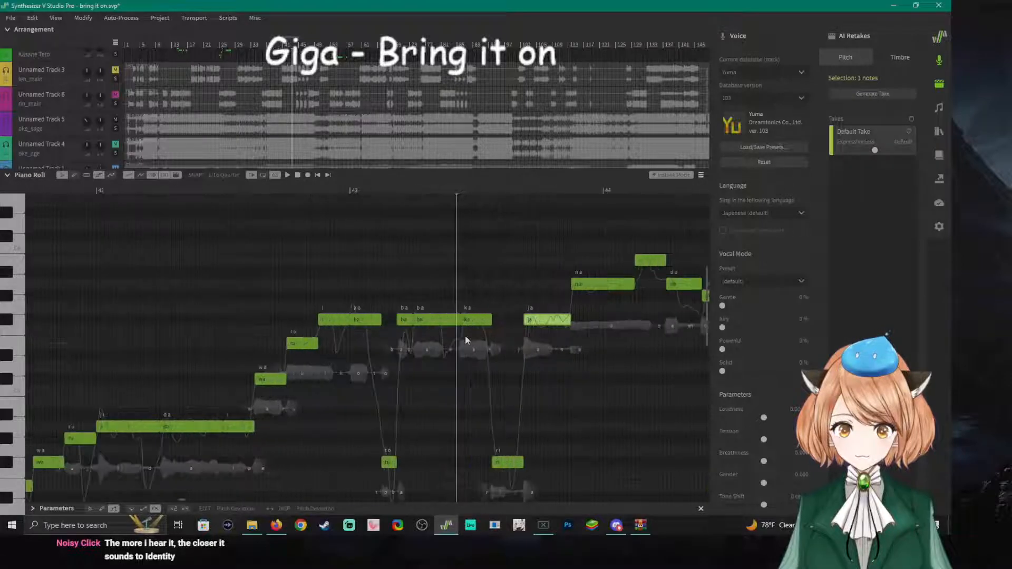
scroll(465, 335, up, 4)
click(267, 189)
key(space)
key(space)
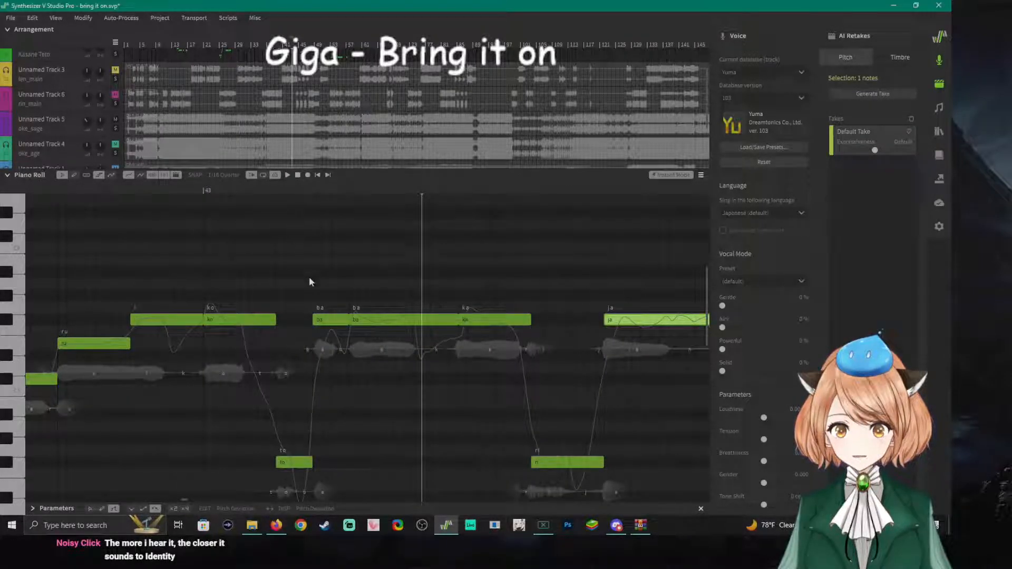
click(315, 189)
key(space)
key(space)
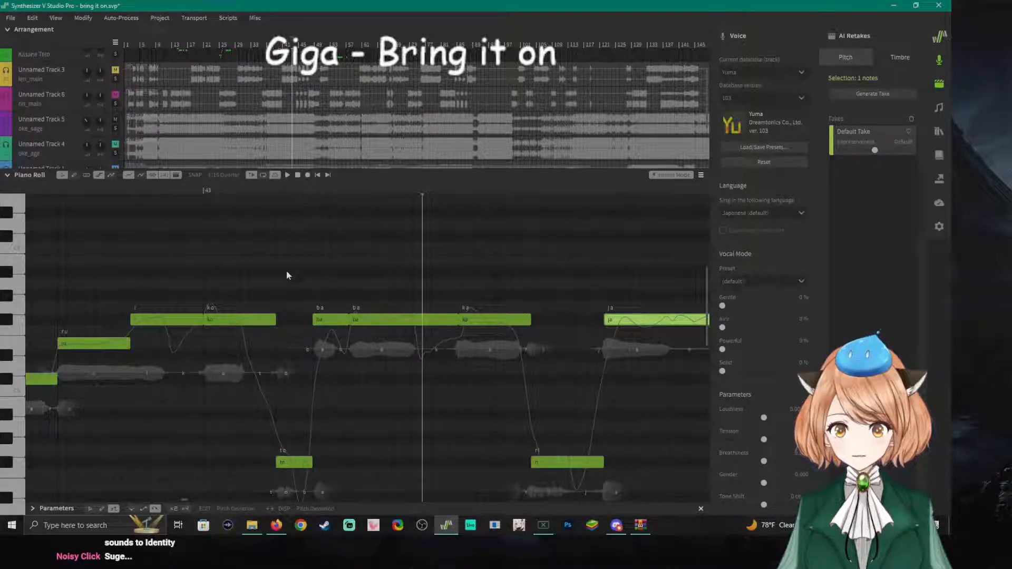
click(131, 187)
key(space)
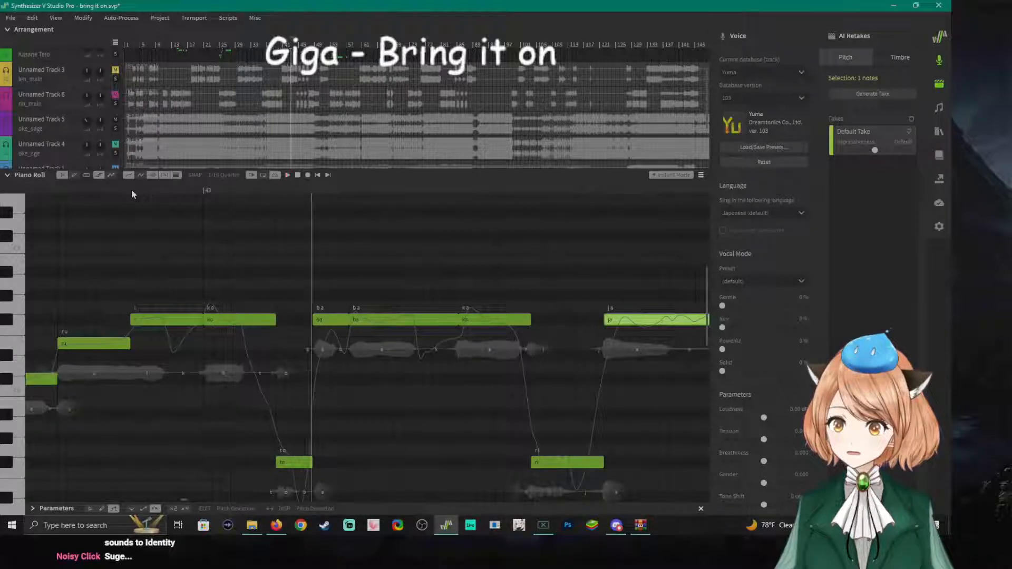
Delete the first "ba" note in measure 43, save the project, and draw a new note filling the same gap.
click(341, 324)
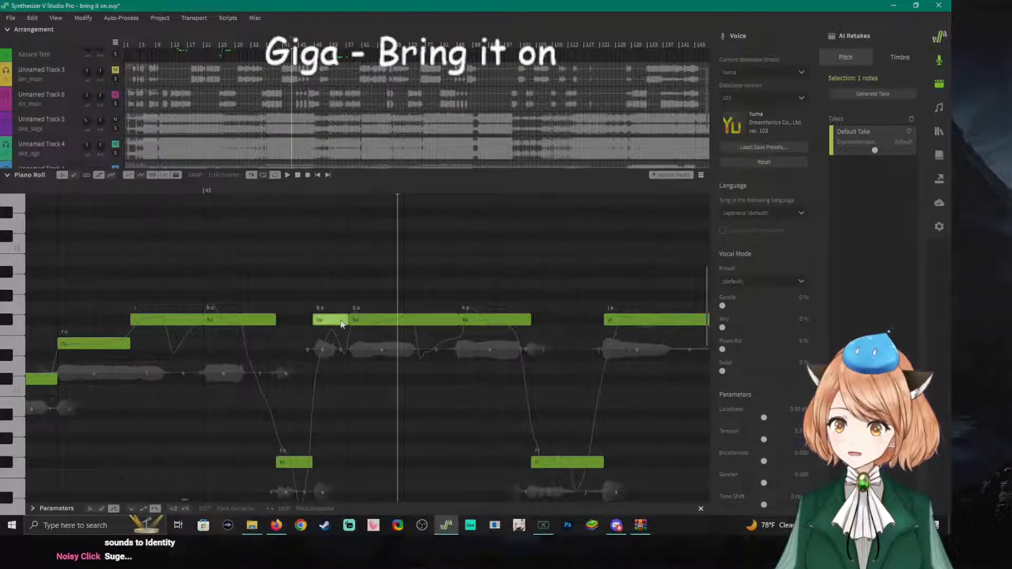
key(Delete)
key(ctrl+s)
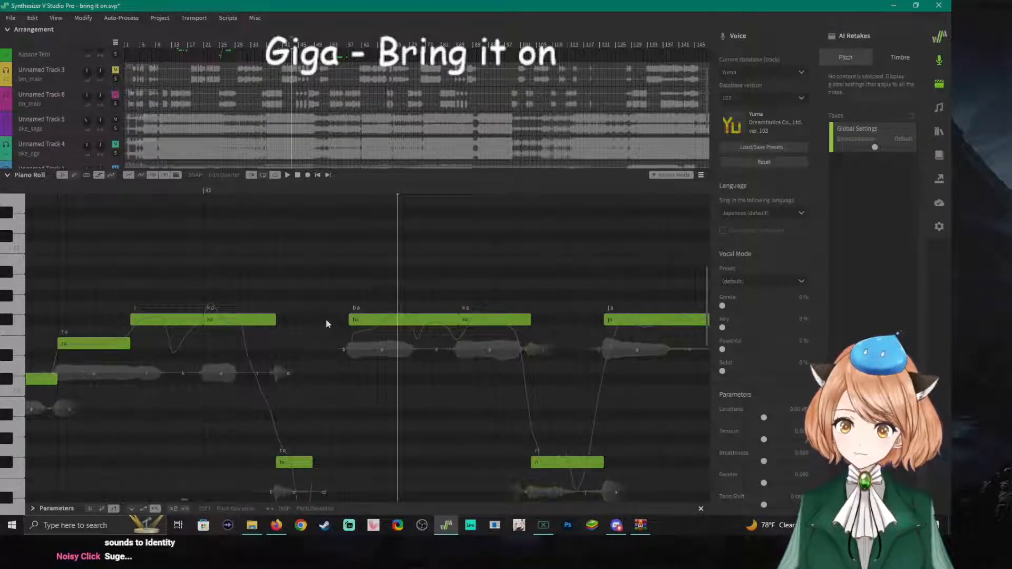
double_click(324, 319)
mouse_move(324, 319)
mouse_down()
mouse_move(210, 323)
mouse_move(311, 324)
mouse_up()
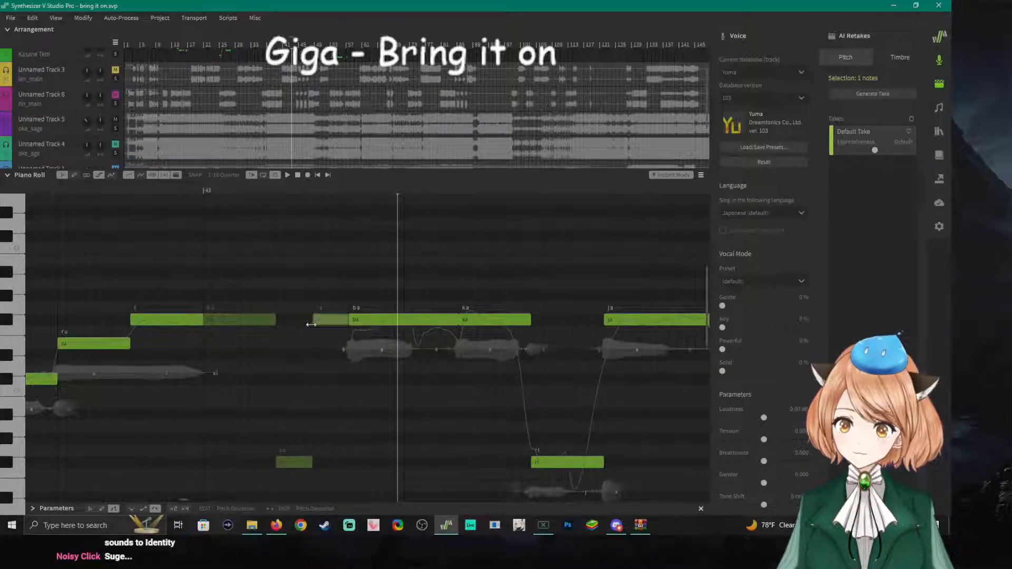
Play onward from the note after the redrawn one, and replay from just before measure 43.
click(348, 190)
key(space)
key(space)
key(space)
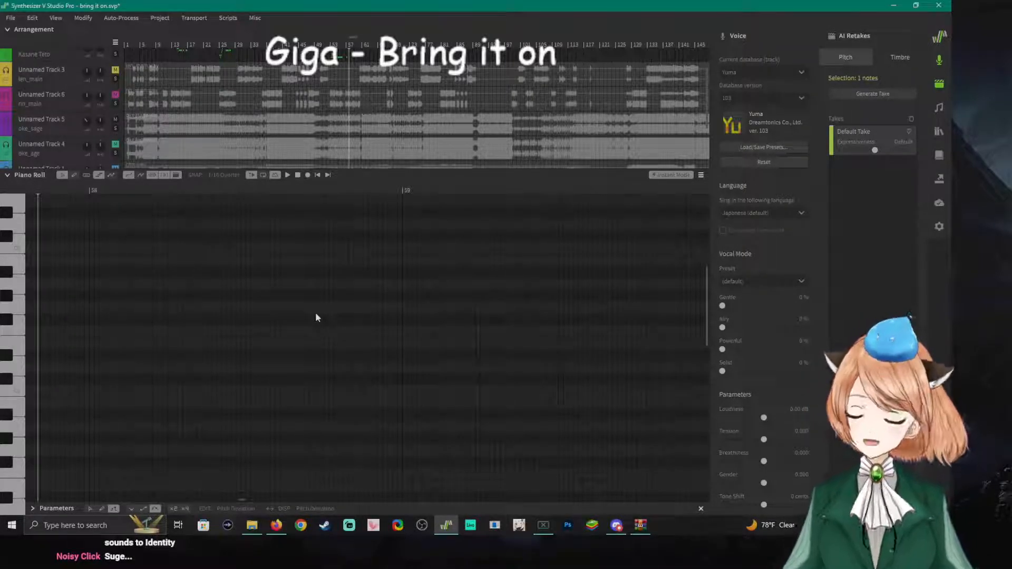
drag(244, 500, 209, 500)
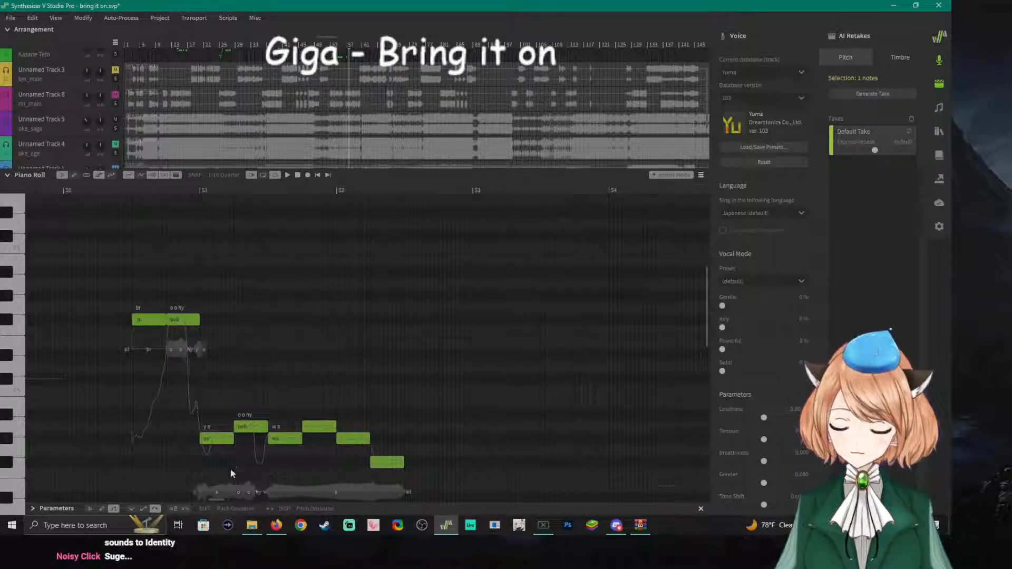
drag(216, 498, 189, 506)
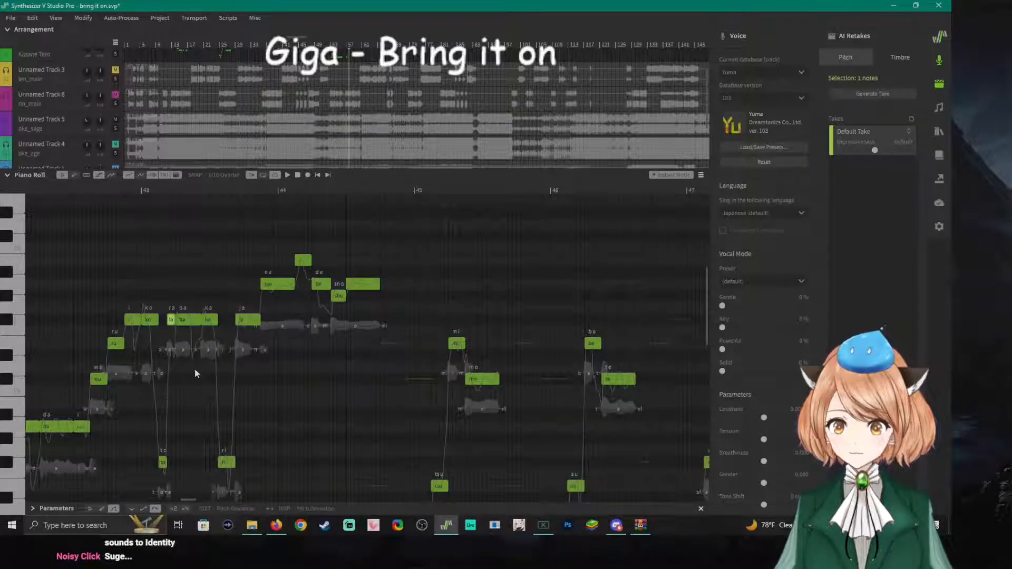
click(134, 192)
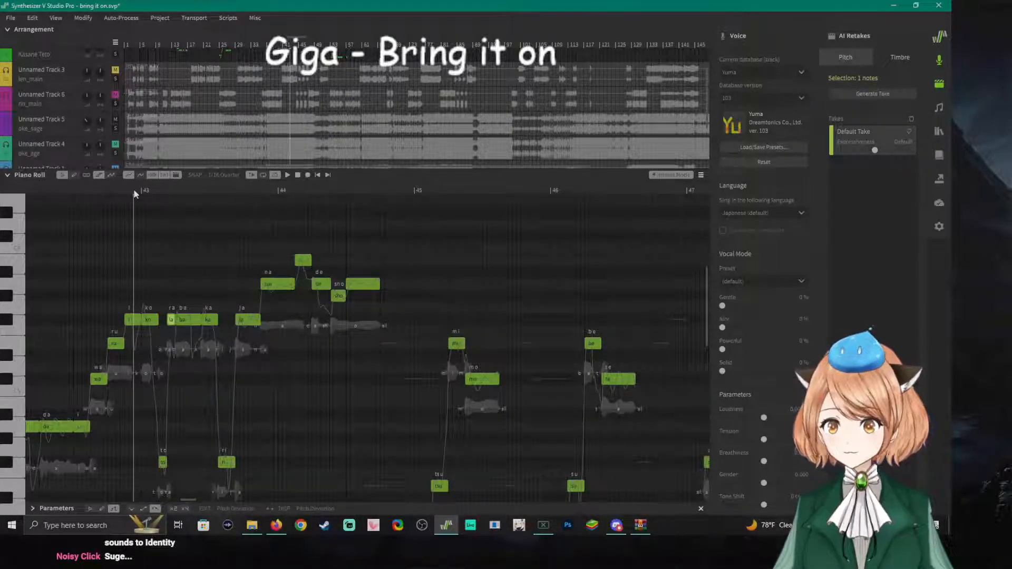
key(space)
key(space)
Set the redrawn note's lyric in measure 43 to "ba".
scroll(187, 328, up, 4)
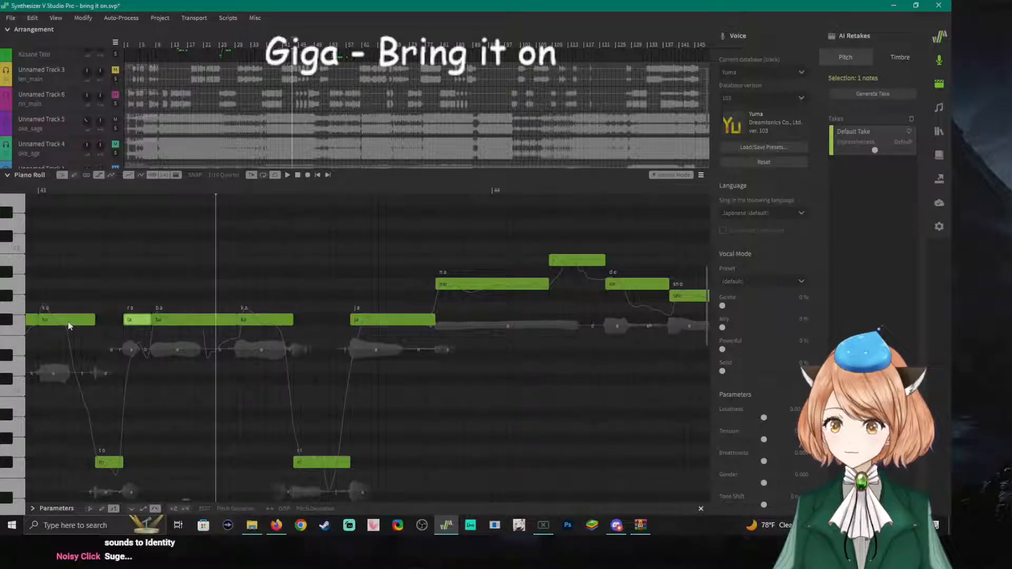
double_click(133, 322)
text(ba)
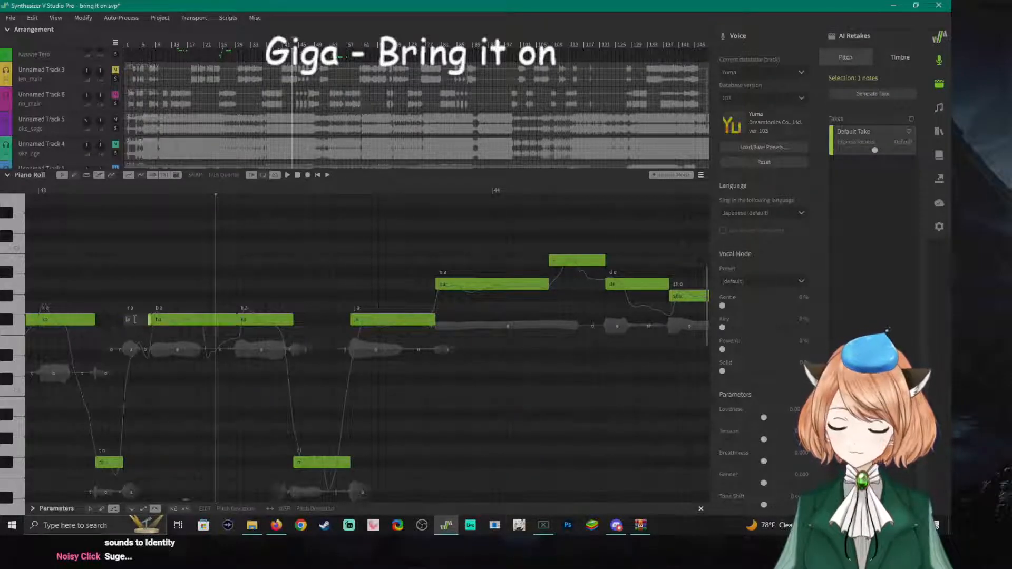
key(Return)
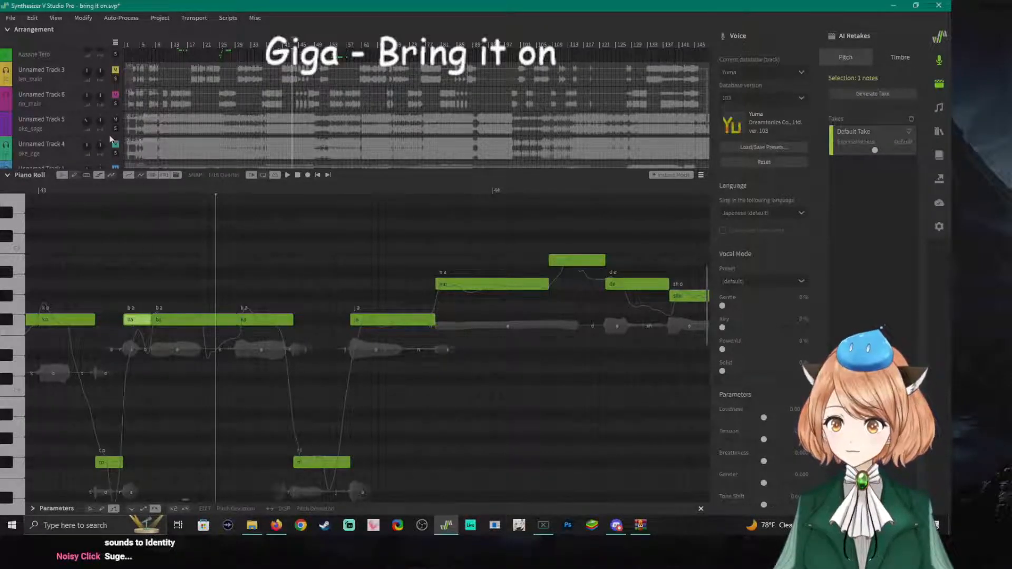
Play the vocals with the backing track from measure 14 to review the song from its early verses.
drag(188, 505, 79, 509)
scroll(106, 452, down, 5)
scroll(106, 476, down, 5)
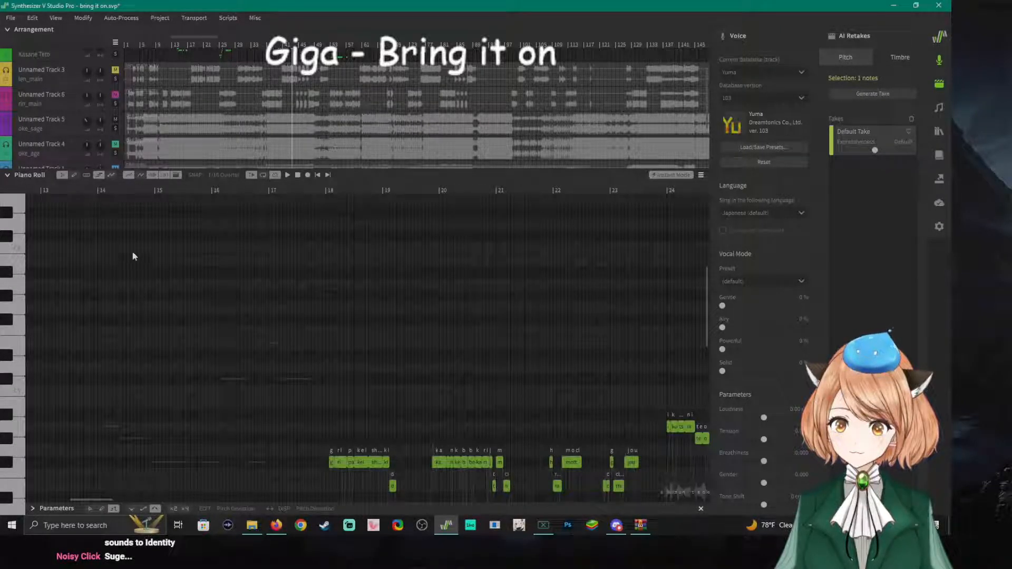
click(102, 194)
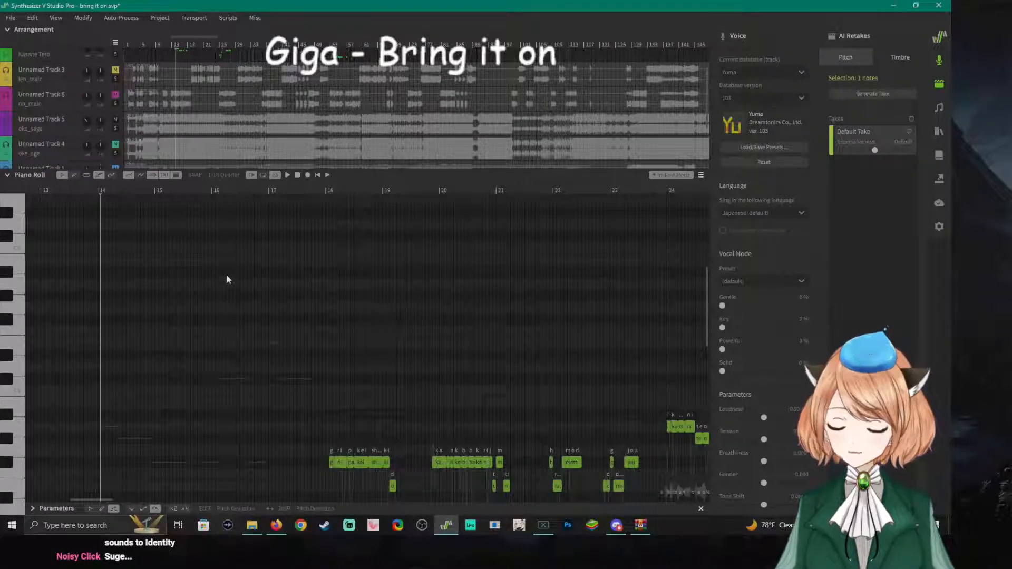
scroll(387, 341, down, 4)
key(space)
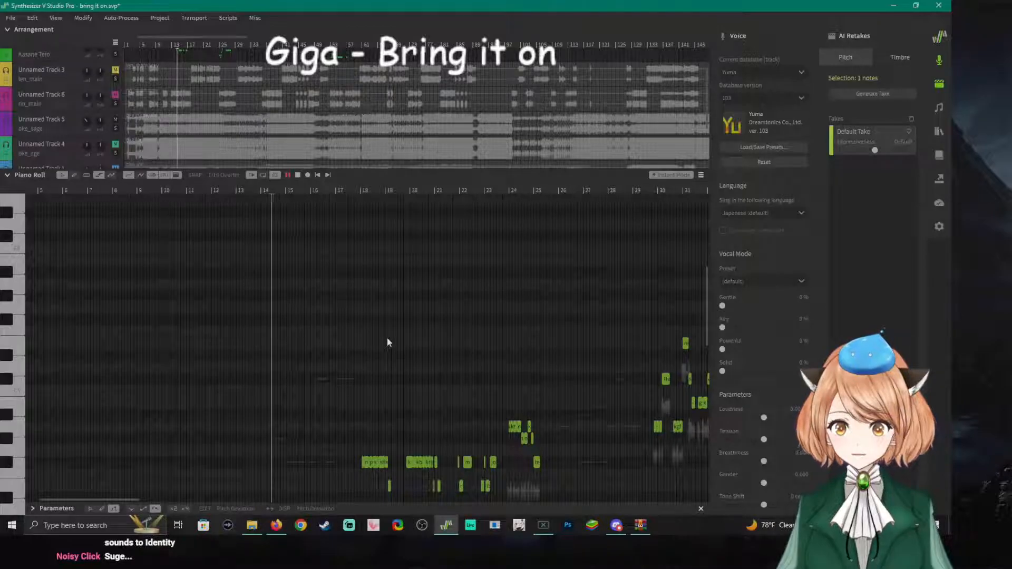
scroll(389, 349, down, 2)
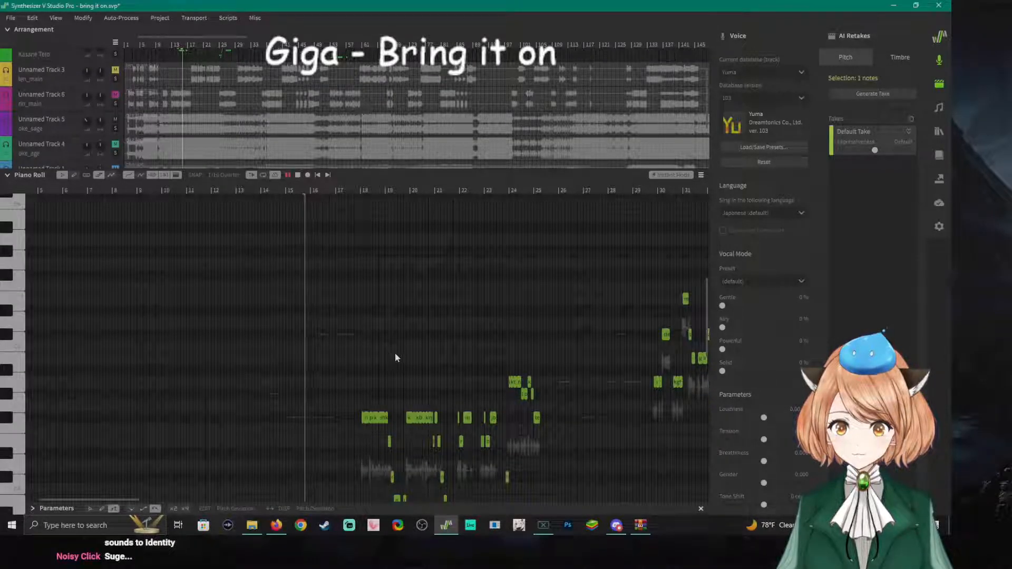
On the Kasane Teto track, extend the end of the "son" note in measure 16 so the following note starts later, and replay the phrase.
key(space)
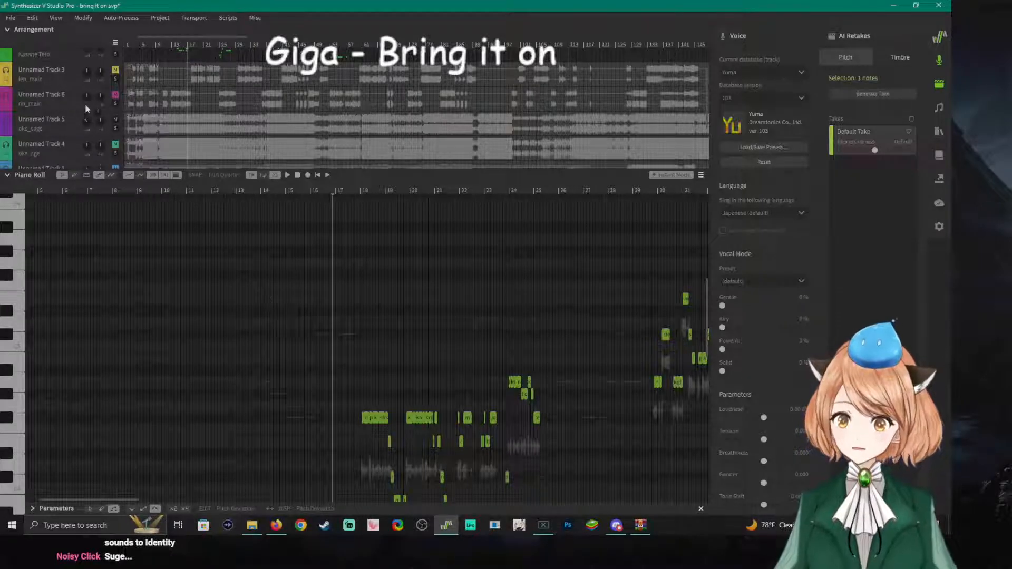
click(64, 55)
scroll(348, 388, up, 1)
scroll(349, 387, up, 5)
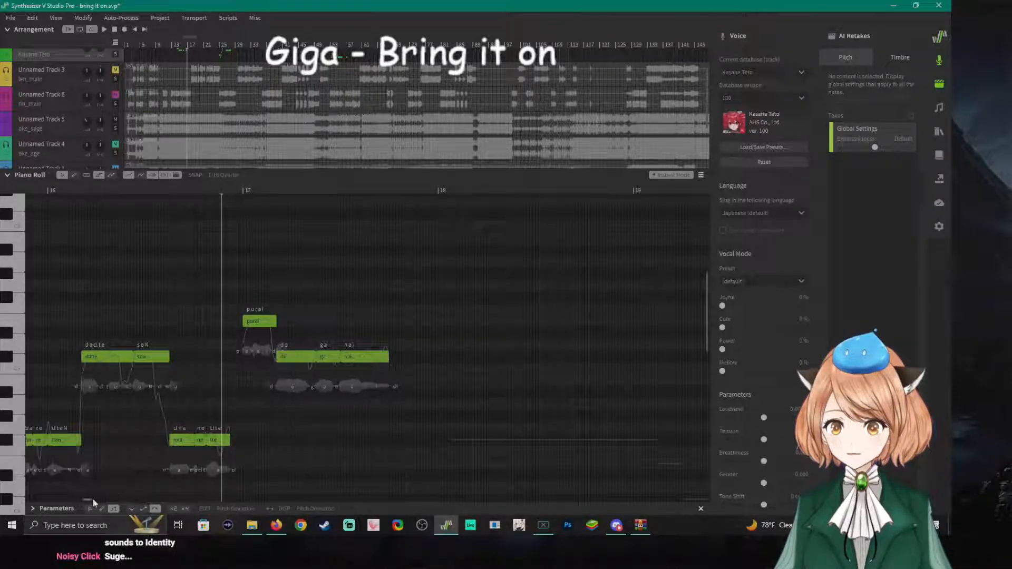
drag(91, 499, 92, 500)
scroll(225, 393, up, 3)
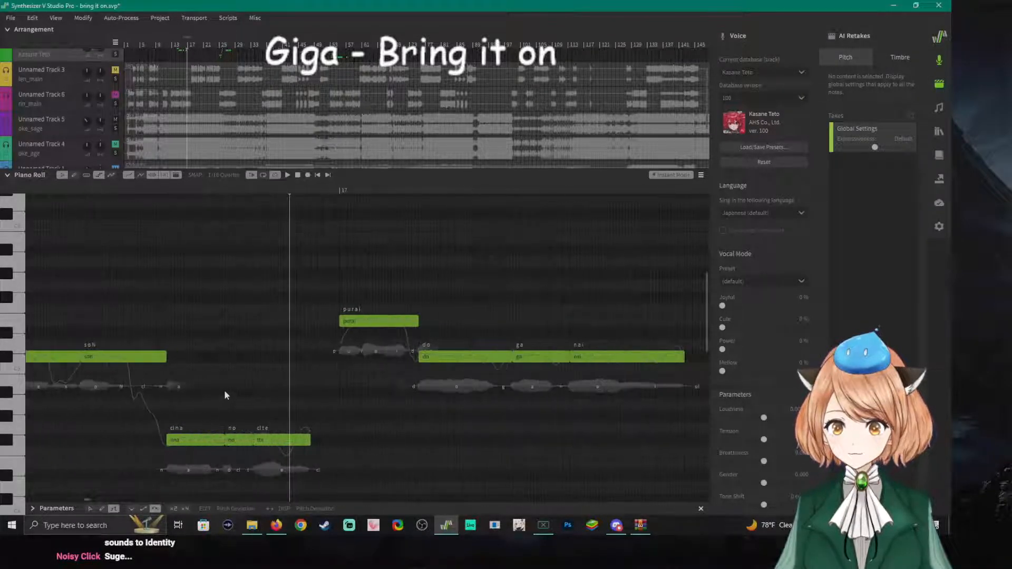
click(165, 360)
drag(168, 357, 194, 360)
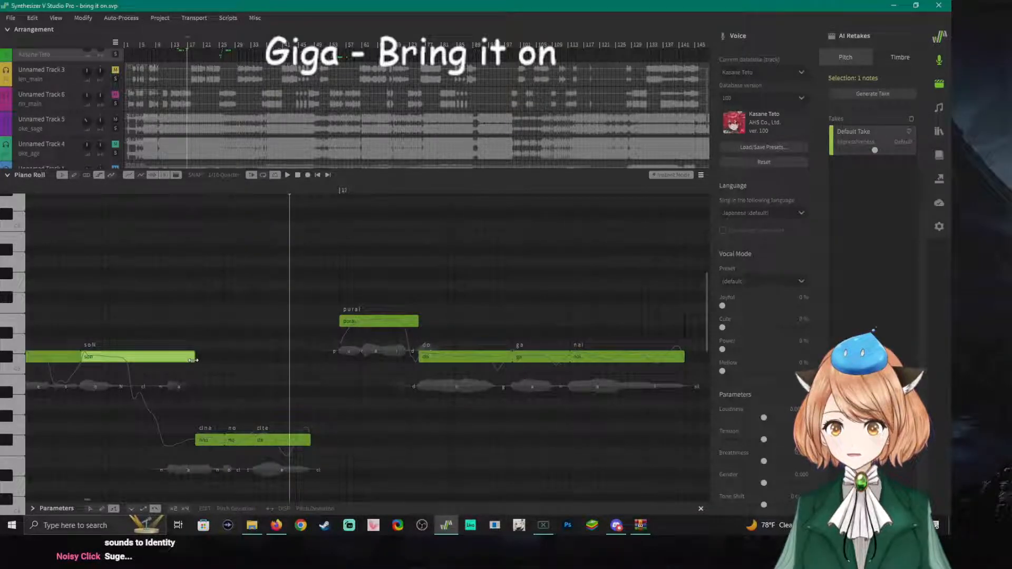
scroll(208, 387, down, 3)
key(space)
key(space)
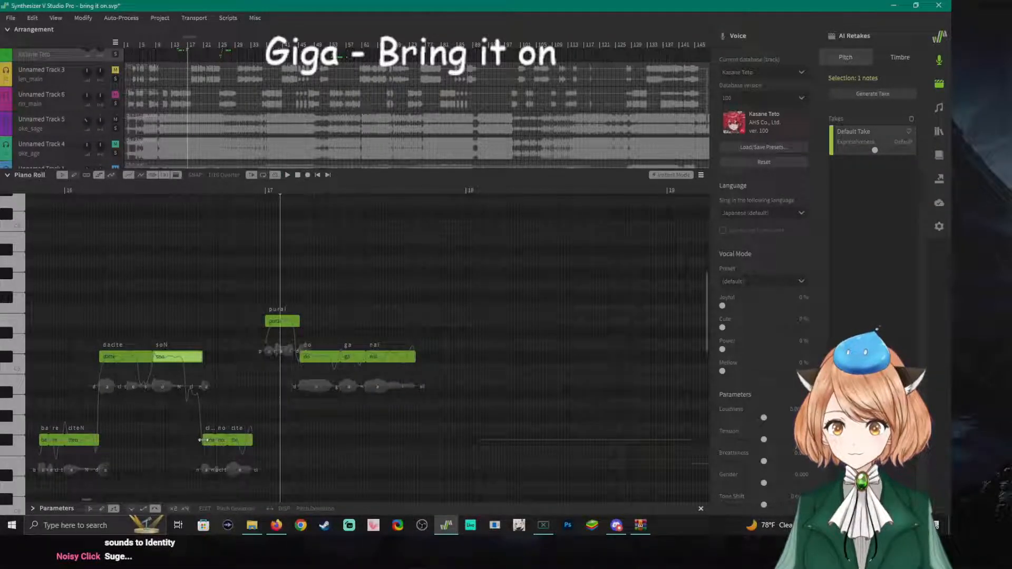
Shift the boundary between the "son" note and the note after it in measure 16 slightly earlier, and replay from measure 16.
click(200, 441)
drag(195, 441, 193, 441)
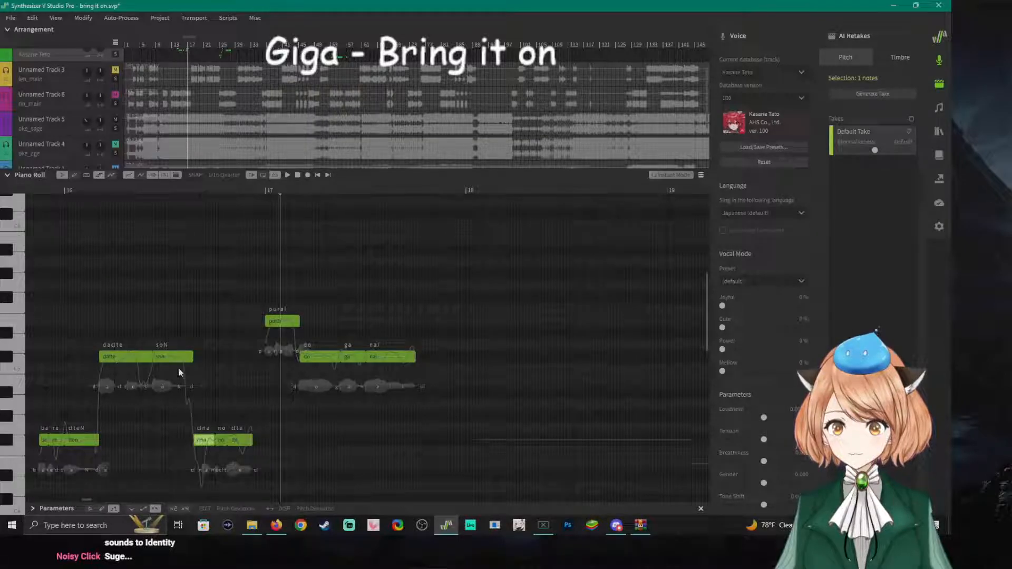
click(37, 187)
key(space)
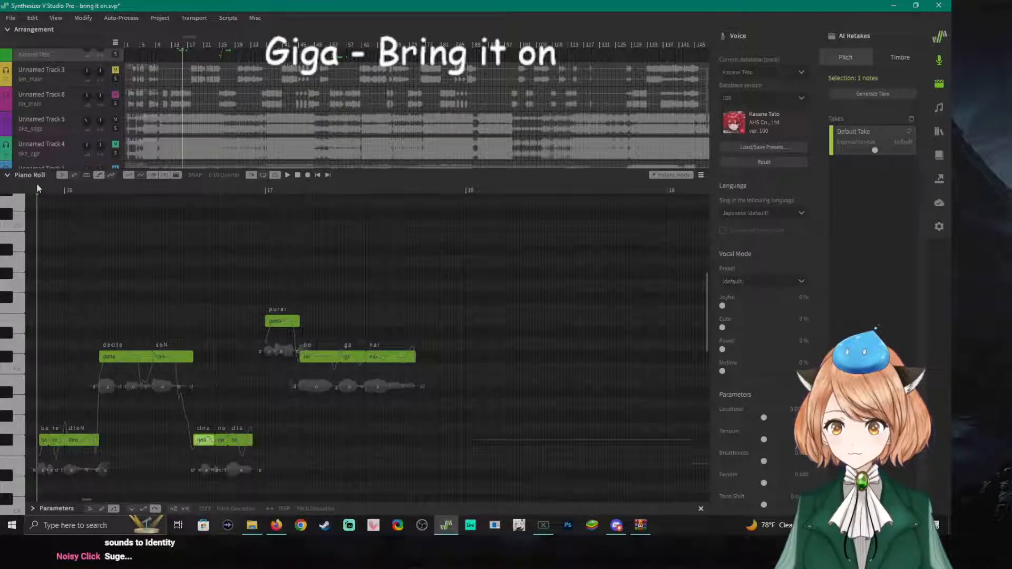
key(space)
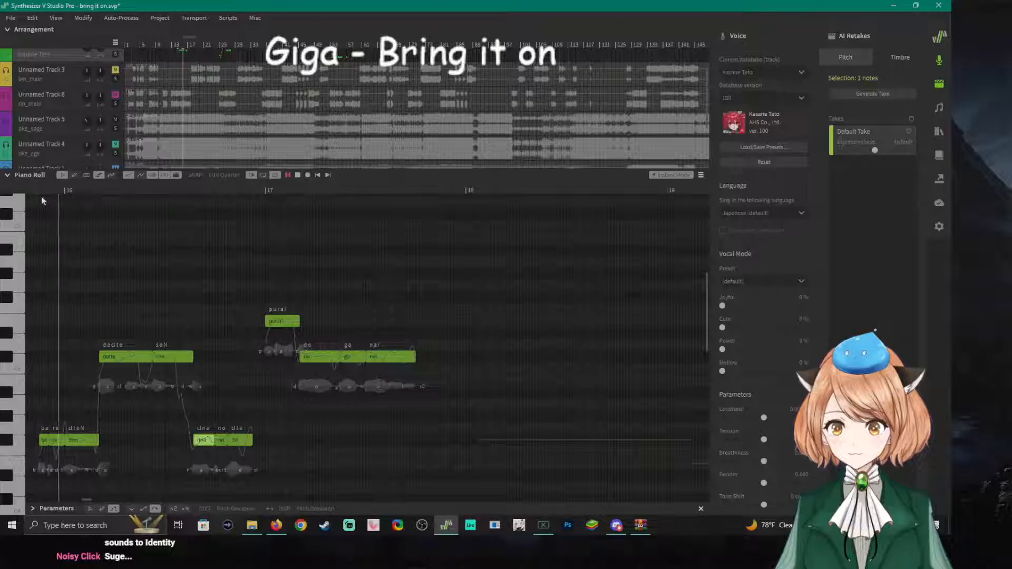
key(space)
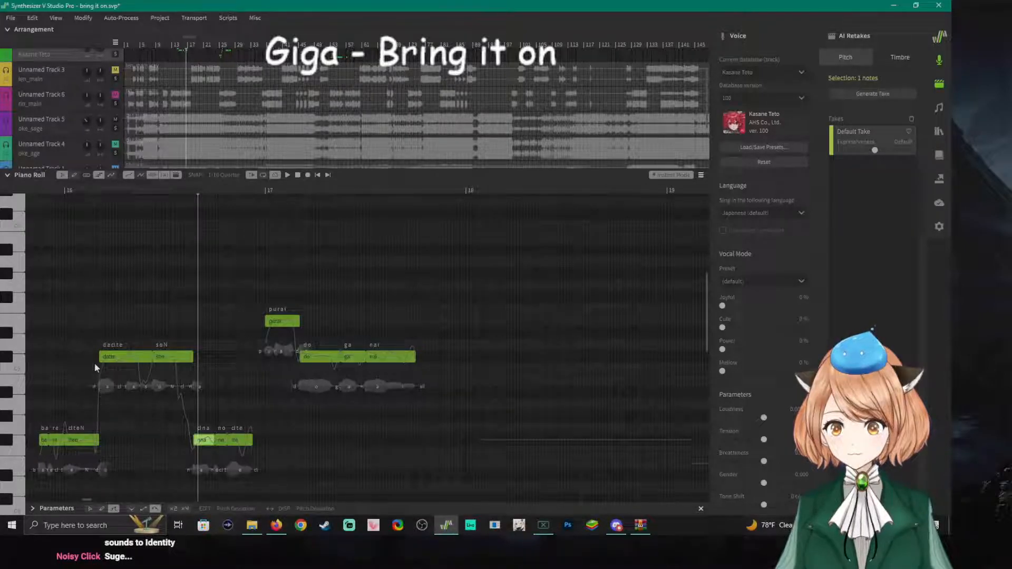
Try a later start for the "datte" note in measure 16, replay it, and undo the last two timing changes.
drag(97, 357, 112, 357)
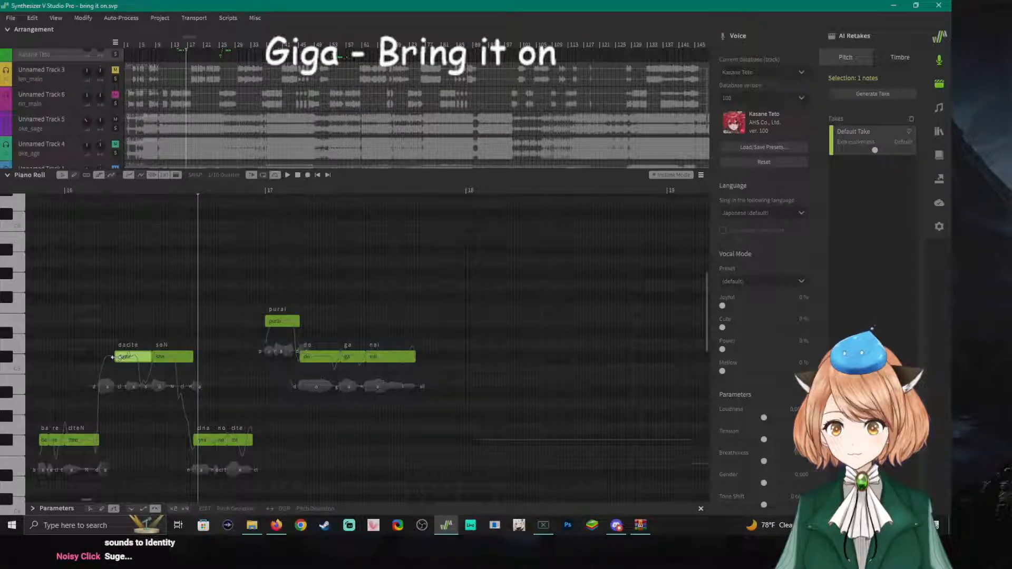
click(27, 185)
key(space)
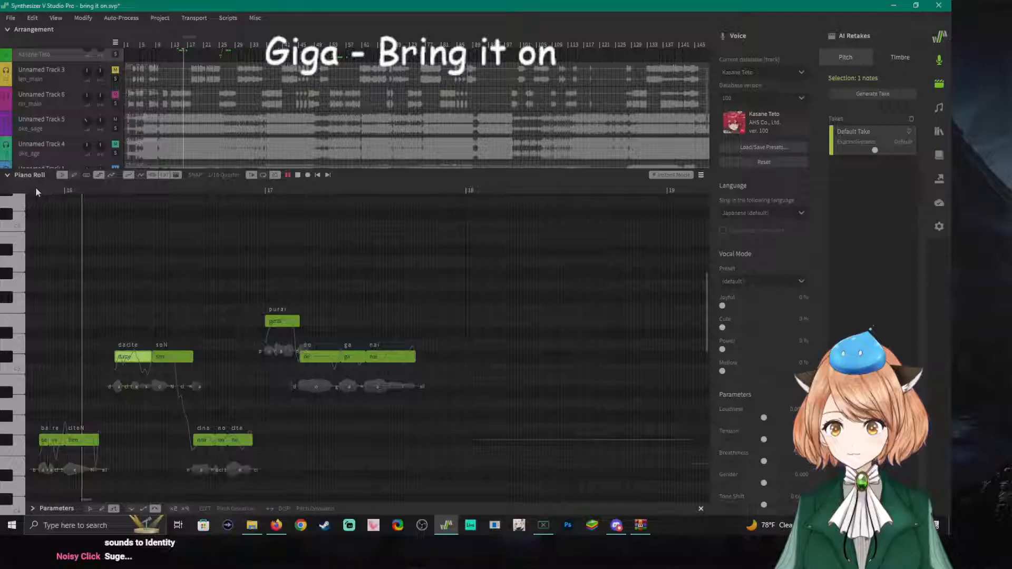
key(space)
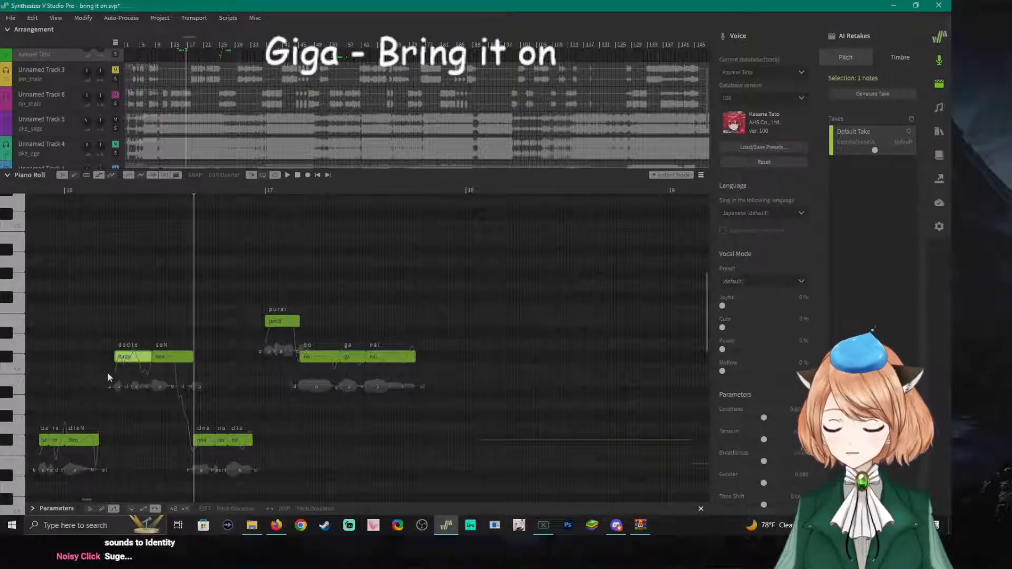
key(ctrl+z)
key(ctrl+z)
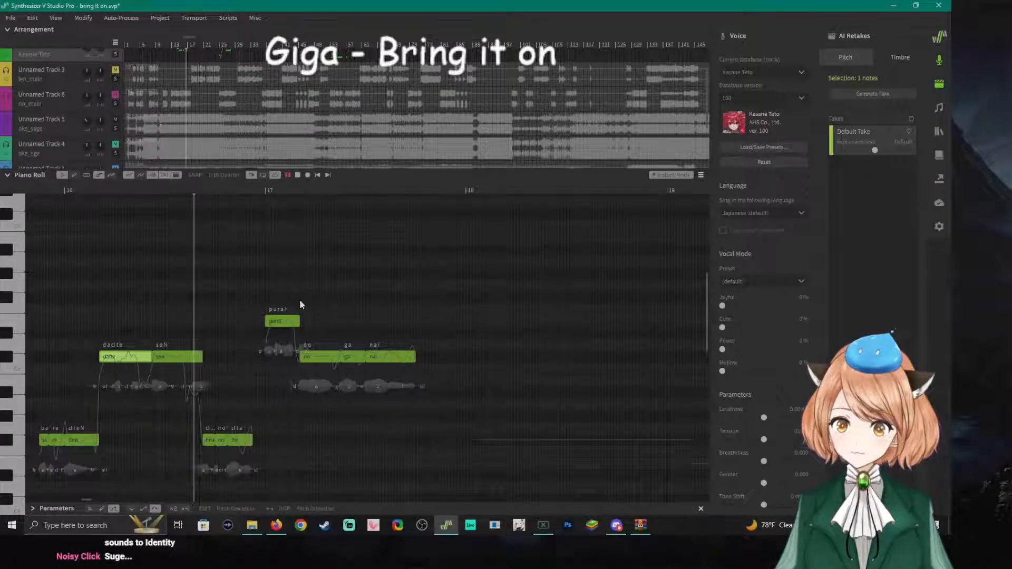
Play on to measure 22, switch to the Yuma track, and replay the phrase starting just before measure 22.
key(space)
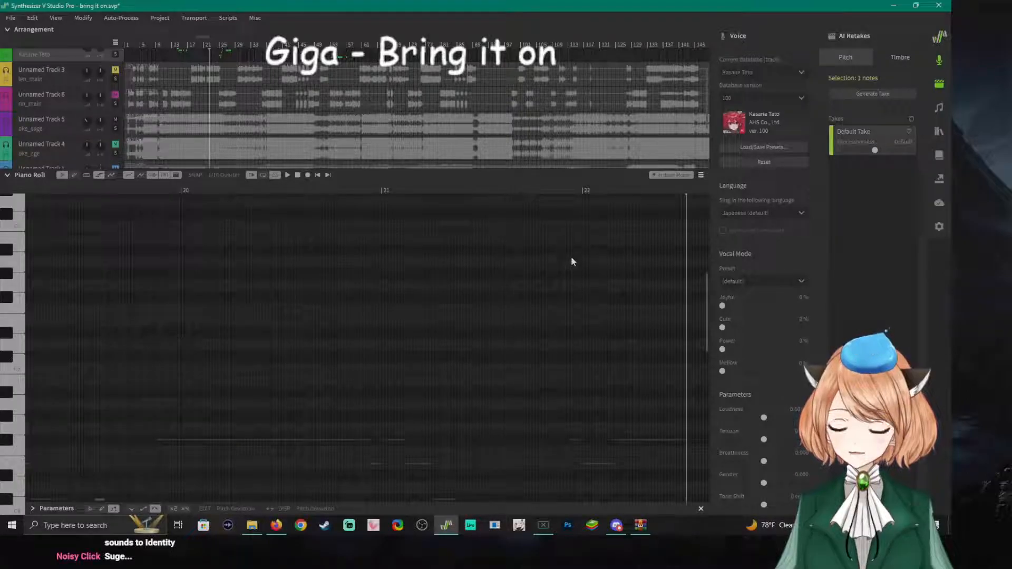
scroll(58, 100, up, 2)
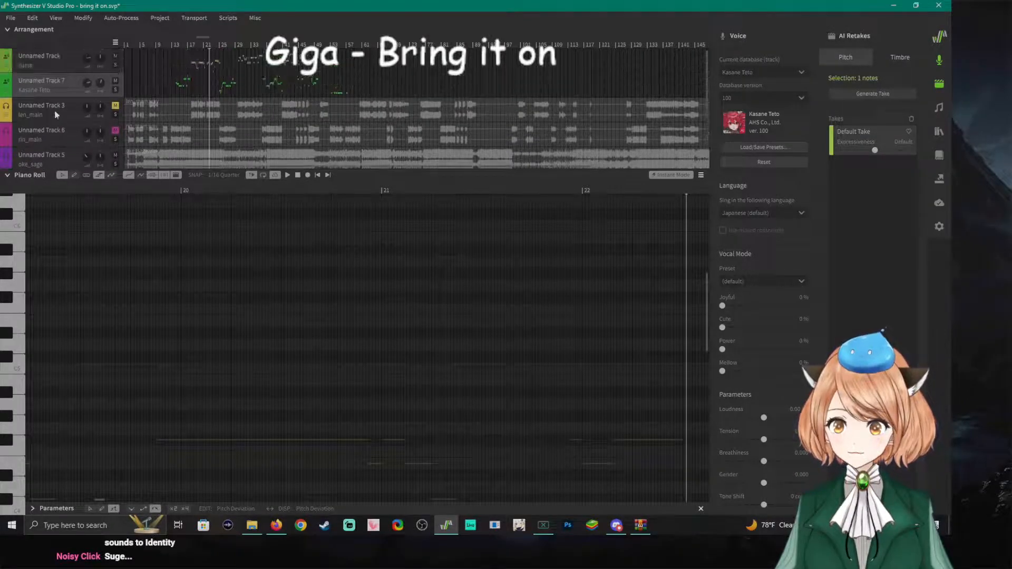
click(61, 63)
scroll(269, 372, down, 2)
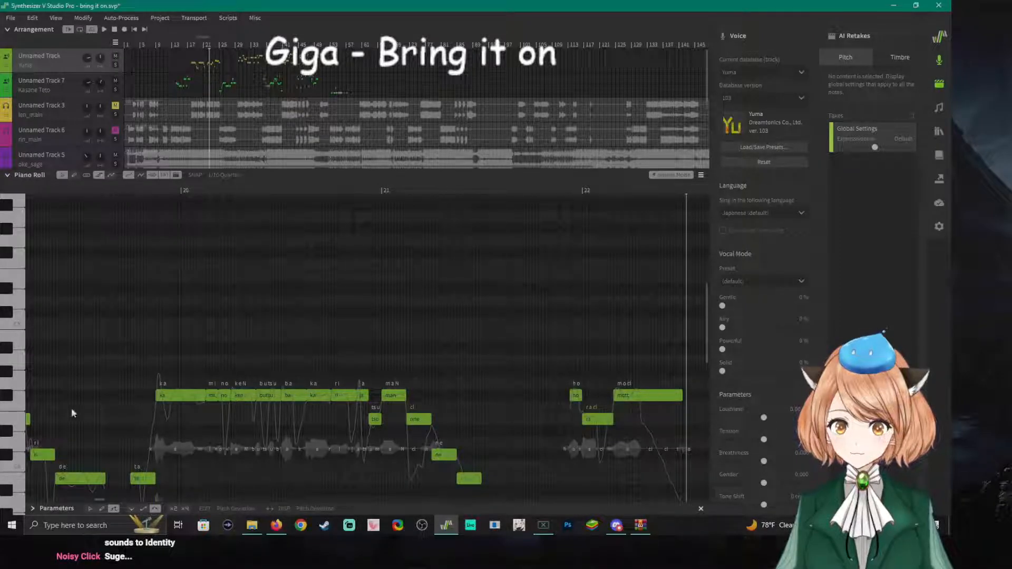
click(8, 395)
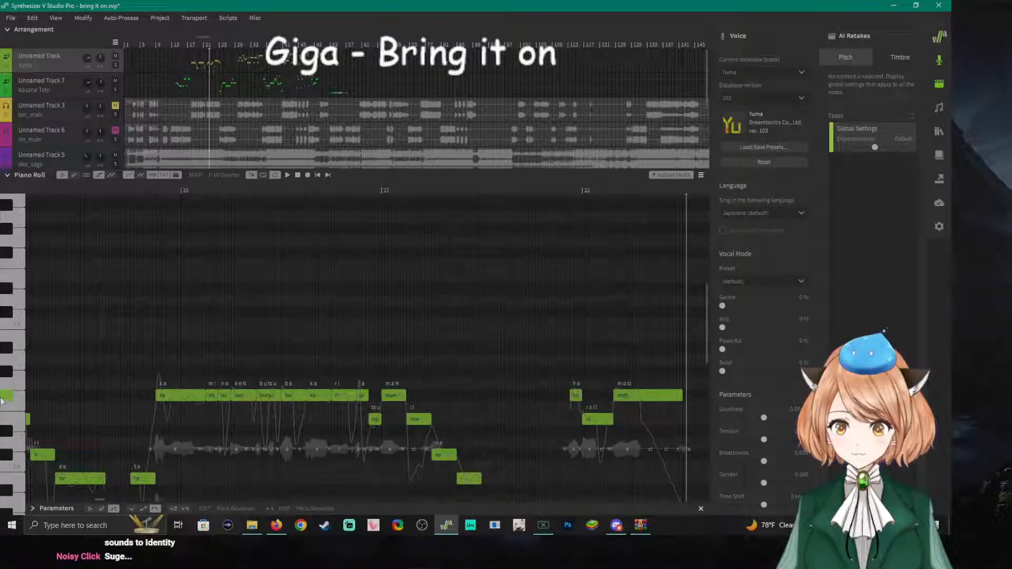
click(540, 194)
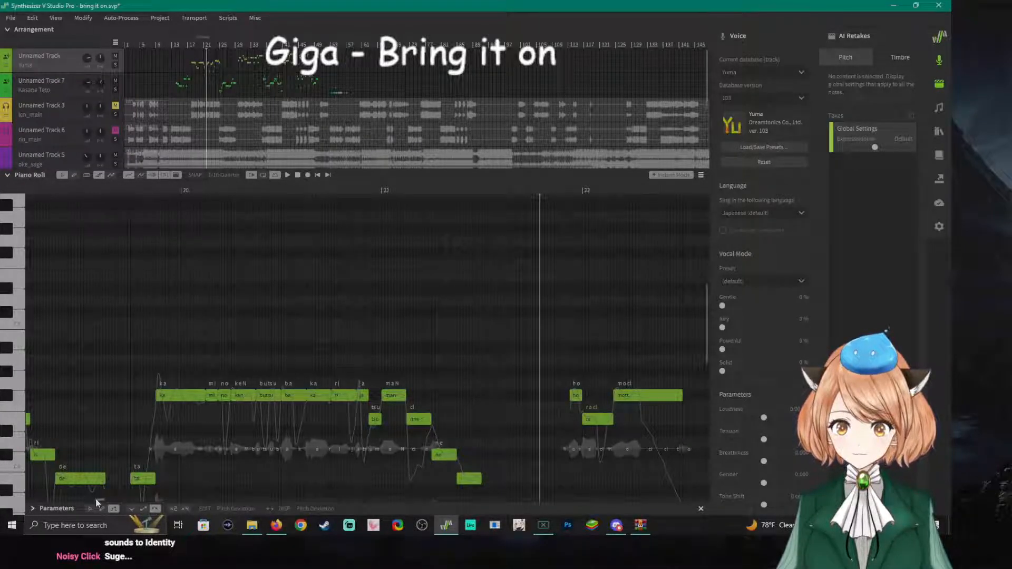
drag(96, 498, 100, 500)
key(space)
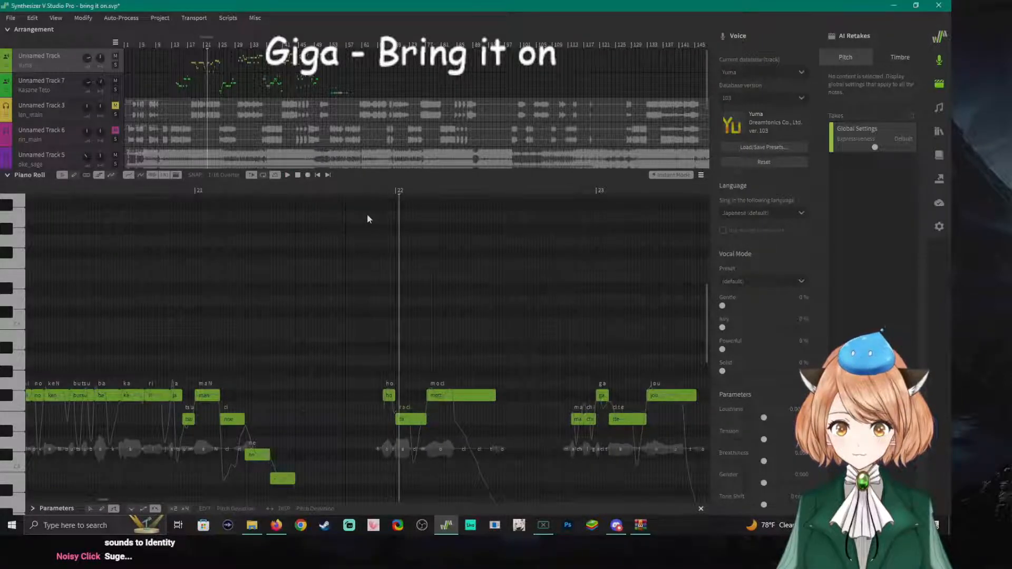
Check pitches on the piano keys, split the "motto" note in measure 22, and lower its first part by two semitones.
click(10, 408)
click(10, 408)
click(9, 398)
click(12, 421)
click(12, 422)
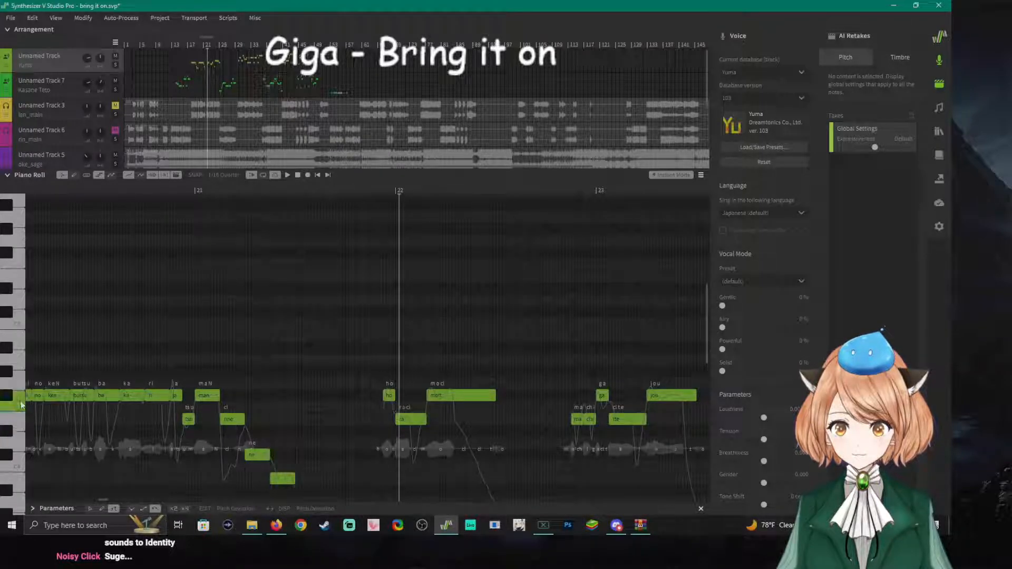
click(455, 395)
drag(455, 396, 457, 420)
scroll(487, 432, up, 2)
mouse_move(407, 393)
mouse_down()
mouse_move(503, 396)
mouse_move(390, 418)
mouse_move(405, 420)
mouse_up()
Set the lyric of the higher second part of the split note in measure 22 to "-".
double_click(415, 399)
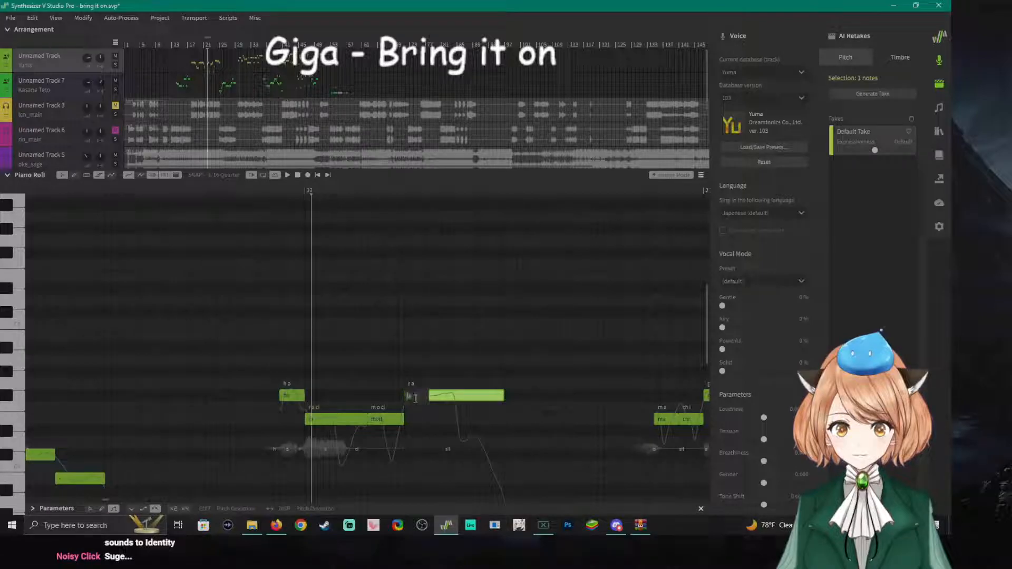
text(-)
key(Return)
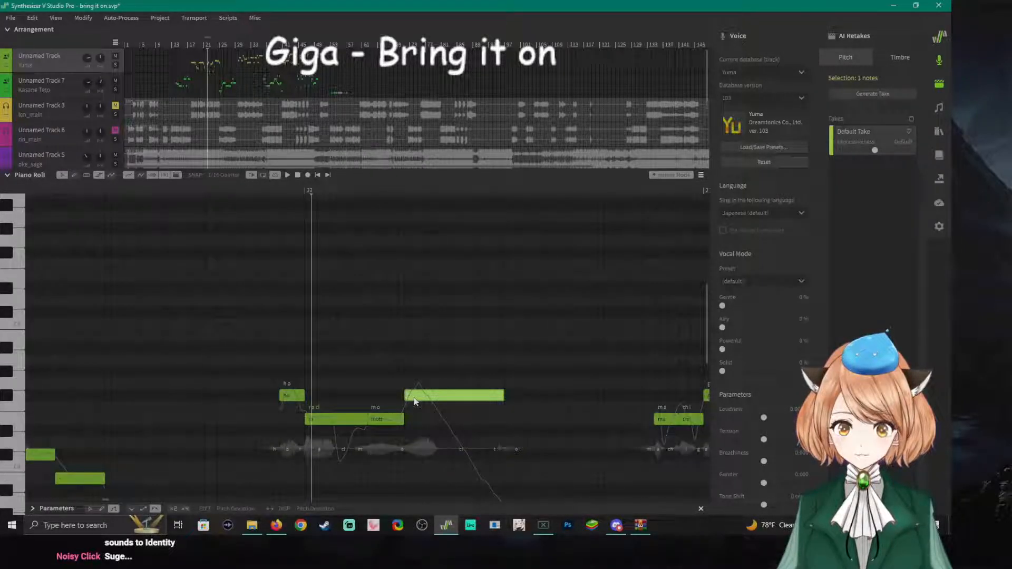
double_click(415, 398)
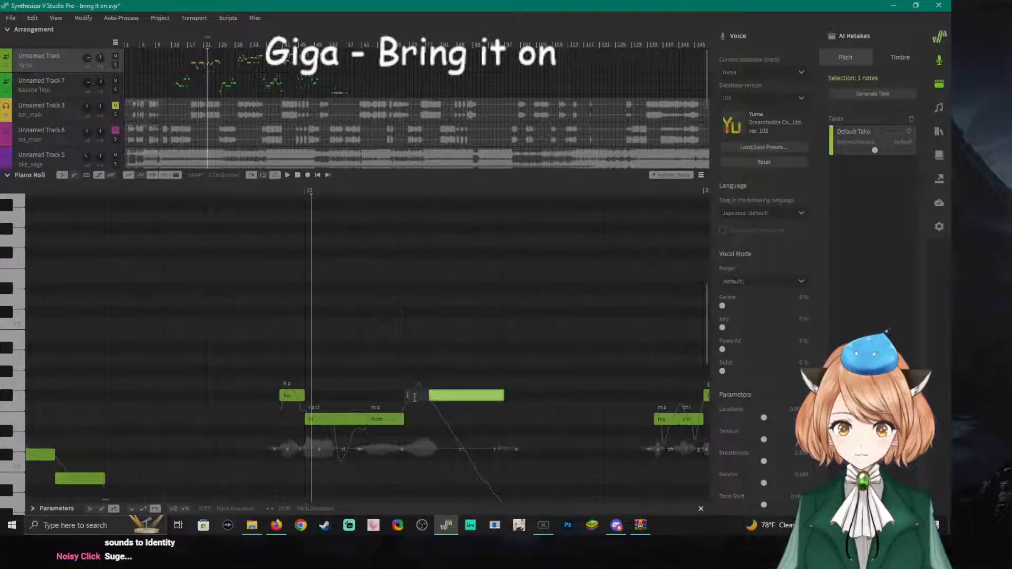
scroll(502, 425, down, 4)
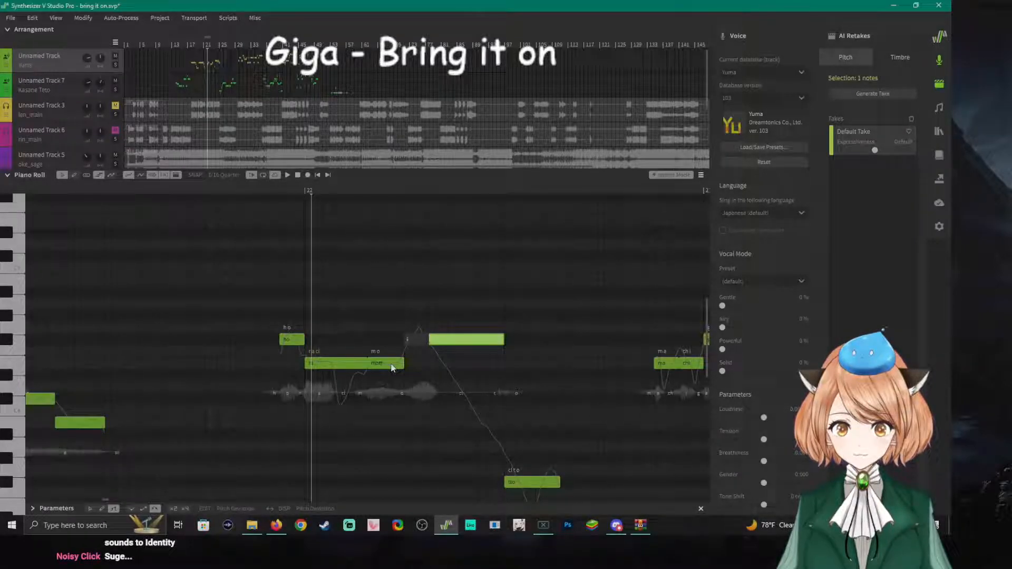
key(Return)
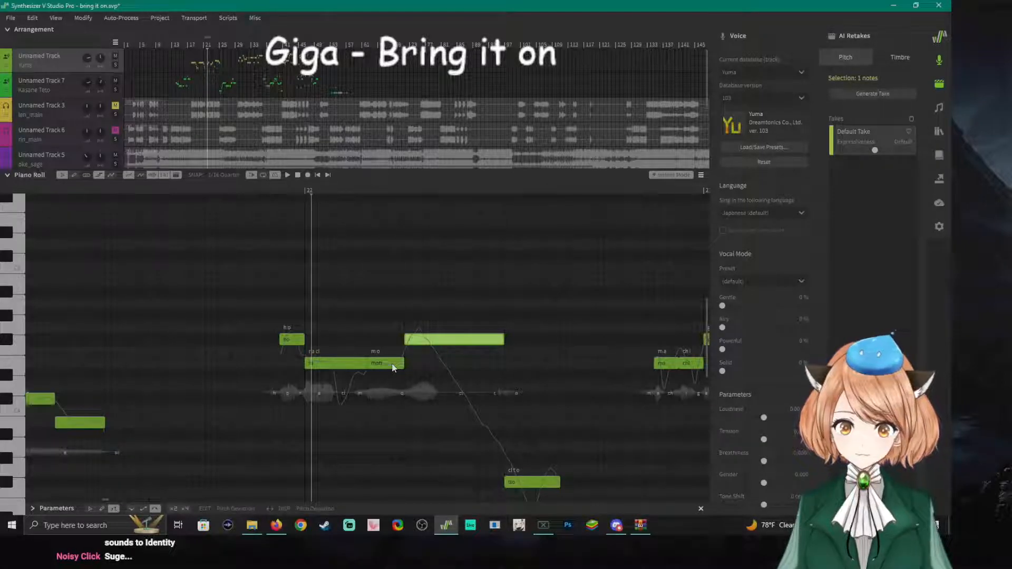
Replay the Yuma phrase from just before measure 22 to check the split notes.
click(246, 185)
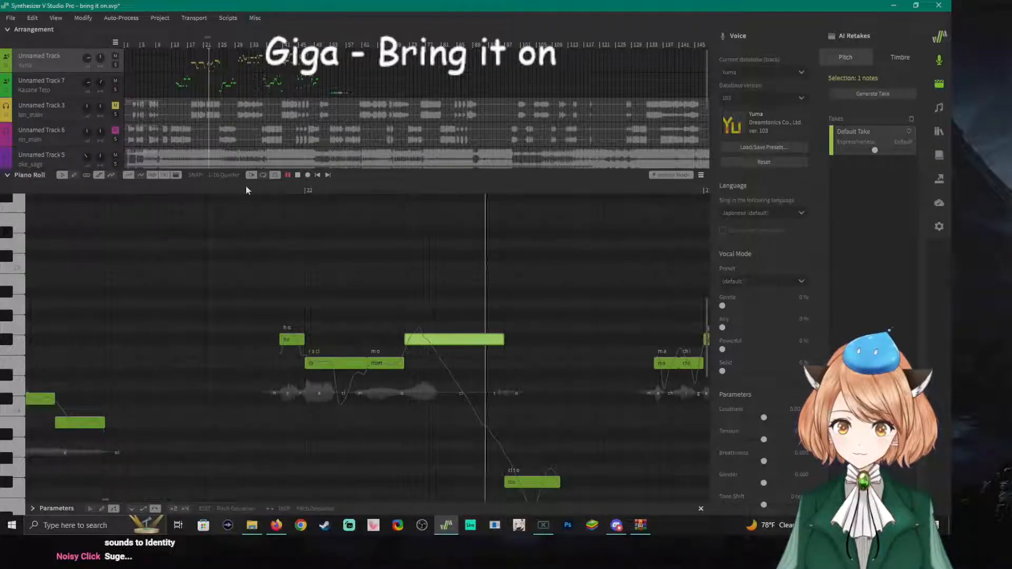
click(233, 186)
click(212, 188)
key(space)
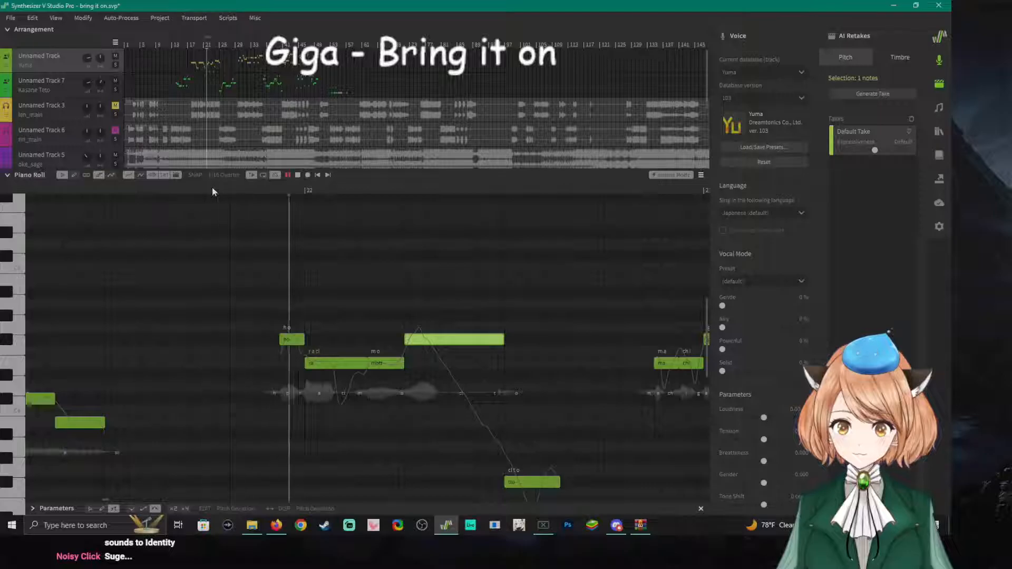
key(space)
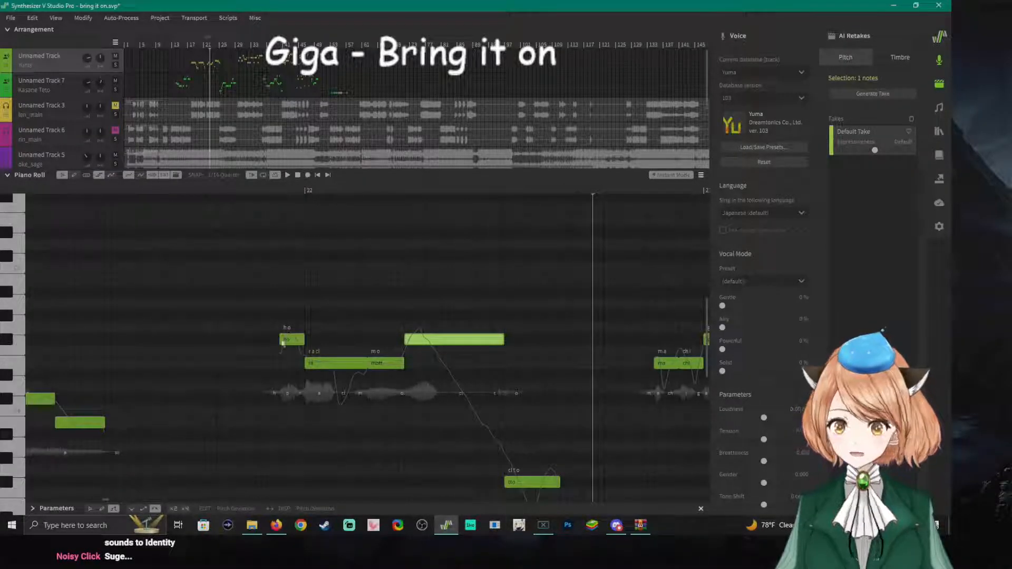
key(space)
key(space)
Extend the "ho" note before measure 22 so it starts earlier, and play the song on from there.
drag(280, 339, 206, 339)
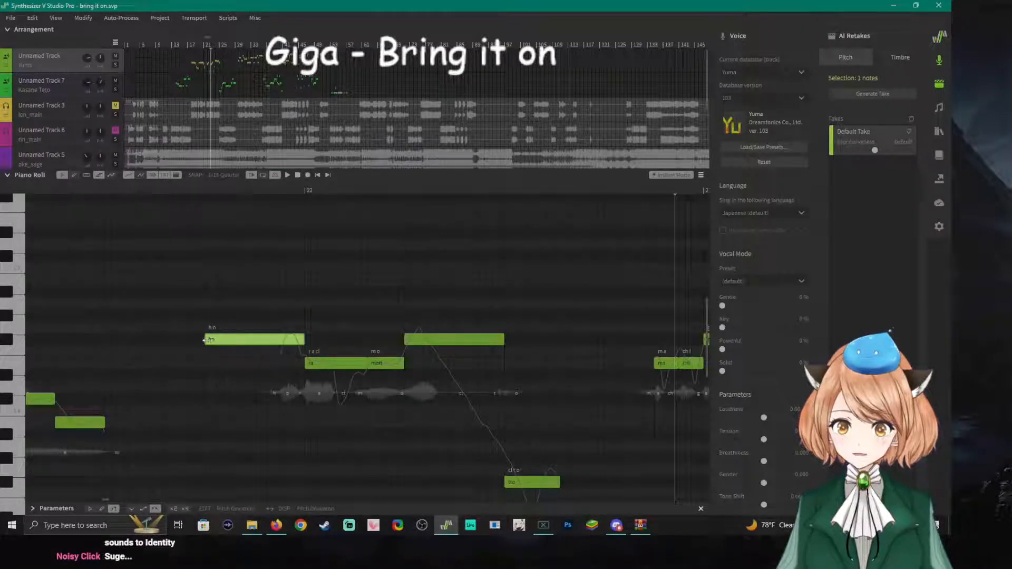
click(174, 184)
key(space)
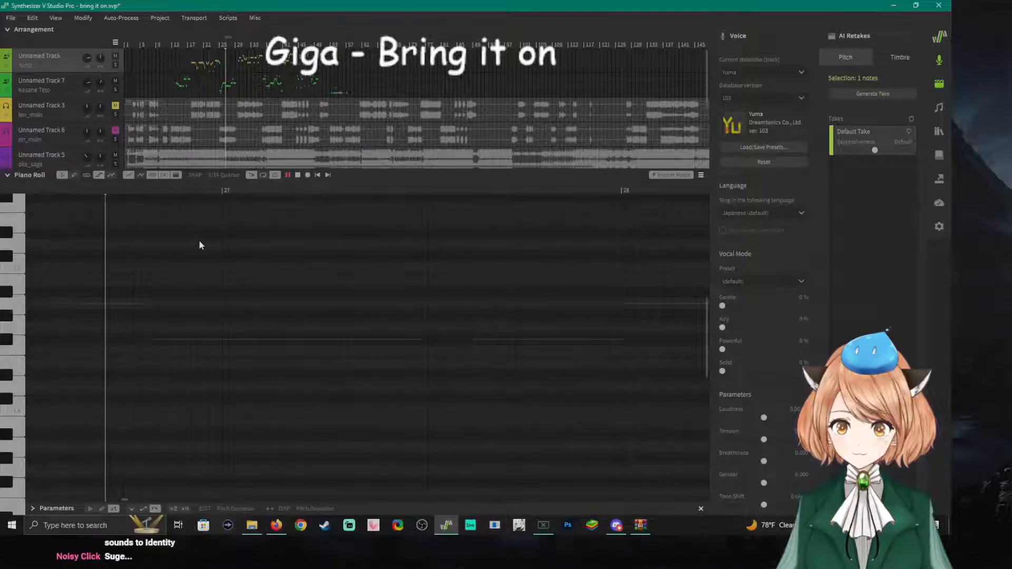
Compare the Kasane Teto and Yuma notes around measures 28 to 30, and review the song from just before measure 30 onward.
click(74, 89)
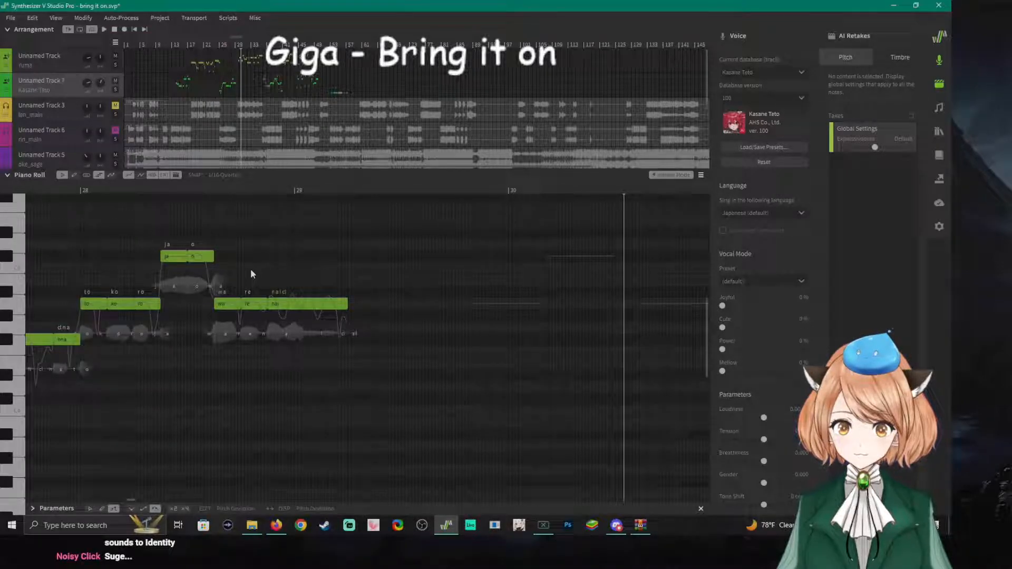
click(46, 62)
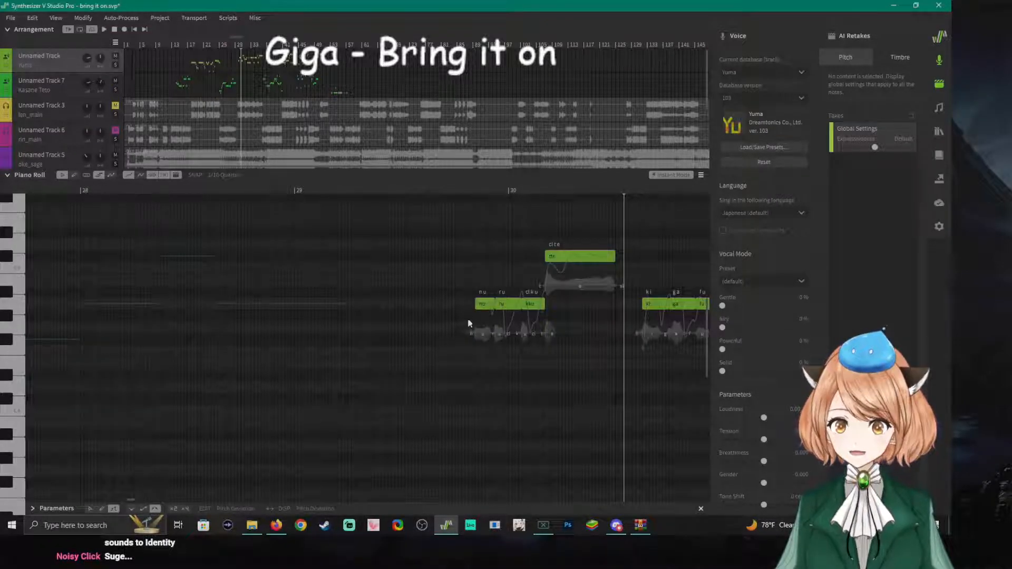
scroll(514, 350, up, 2)
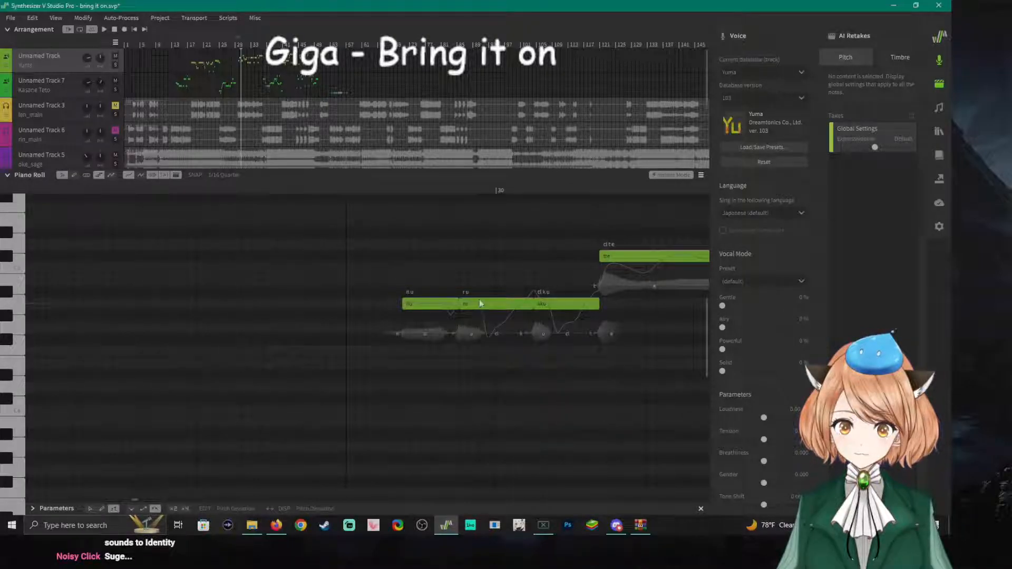
drag(444, 190, 460, 189)
key(space)
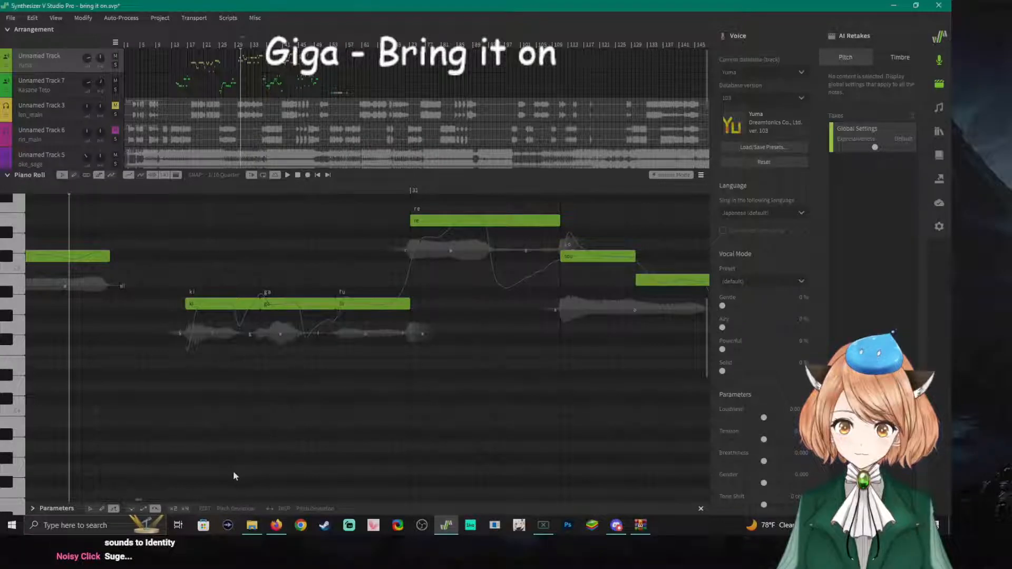
scroll(253, 449, down, 3)
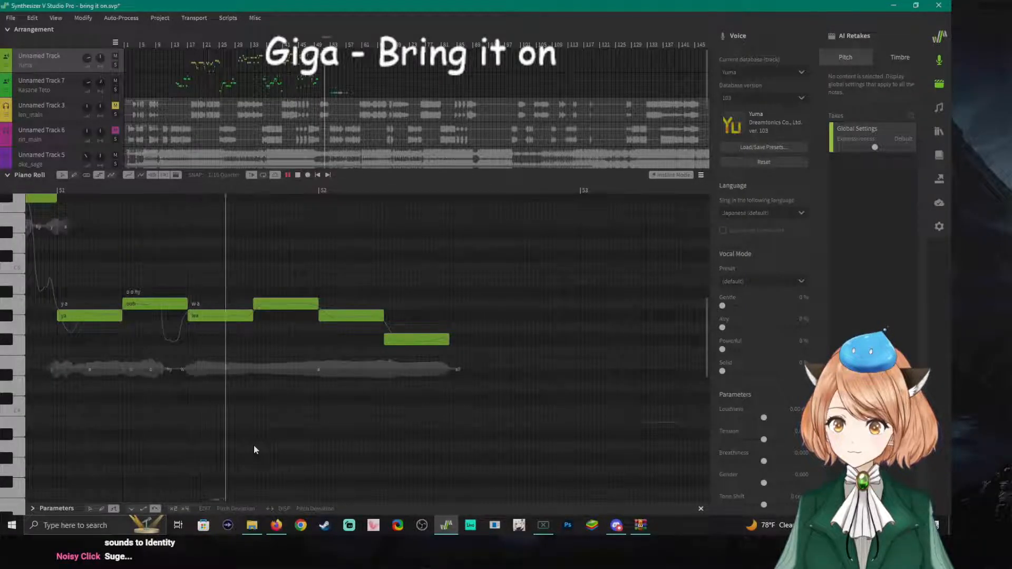
Switch to the Kasane Teto track and review its notes through measure 57, including the earlier phrases from measure 14 onward.
click(73, 89)
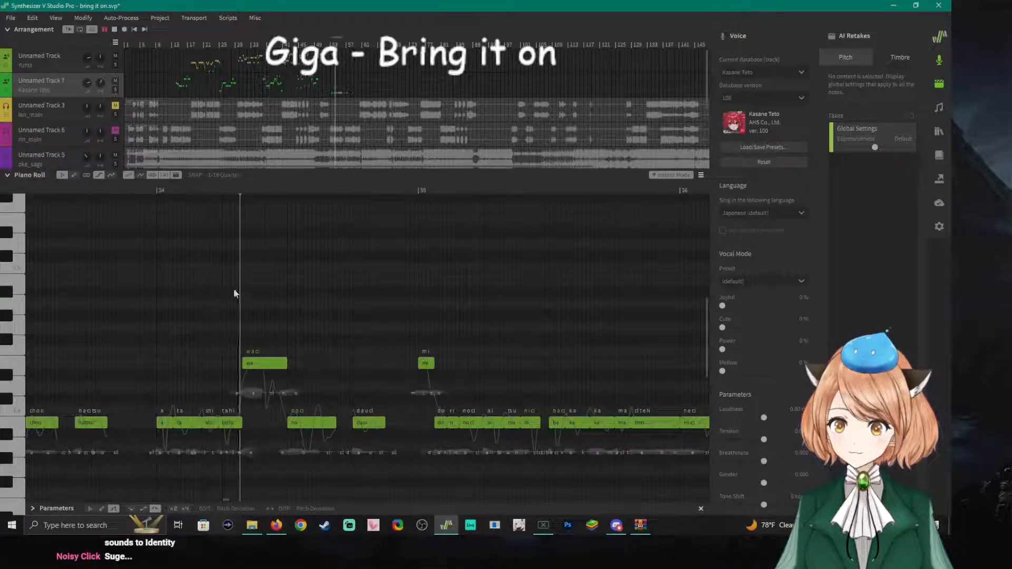
scroll(189, 272, down, 2)
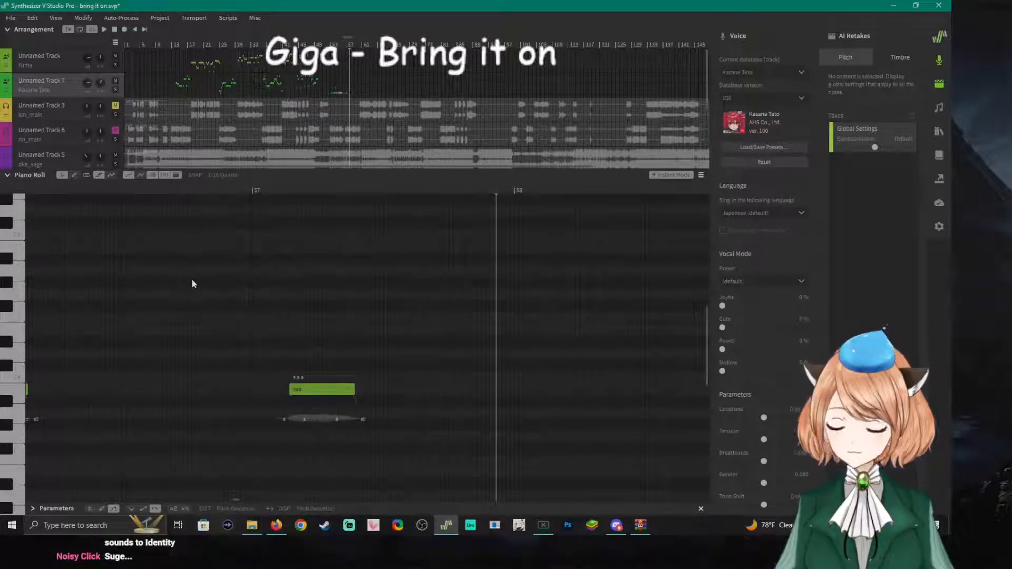
scroll(445, 340, down, 5)
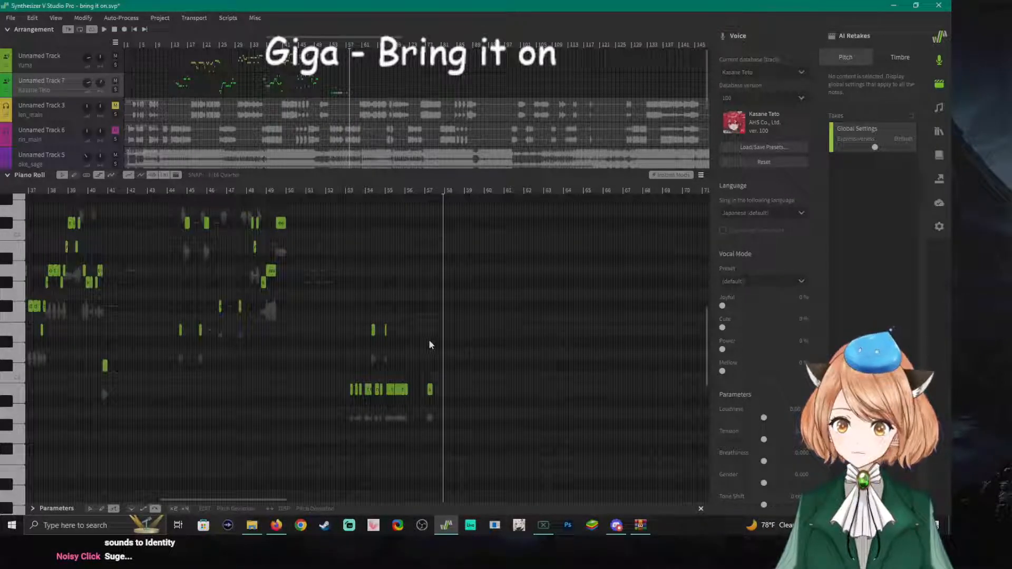
drag(228, 500, 126, 492)
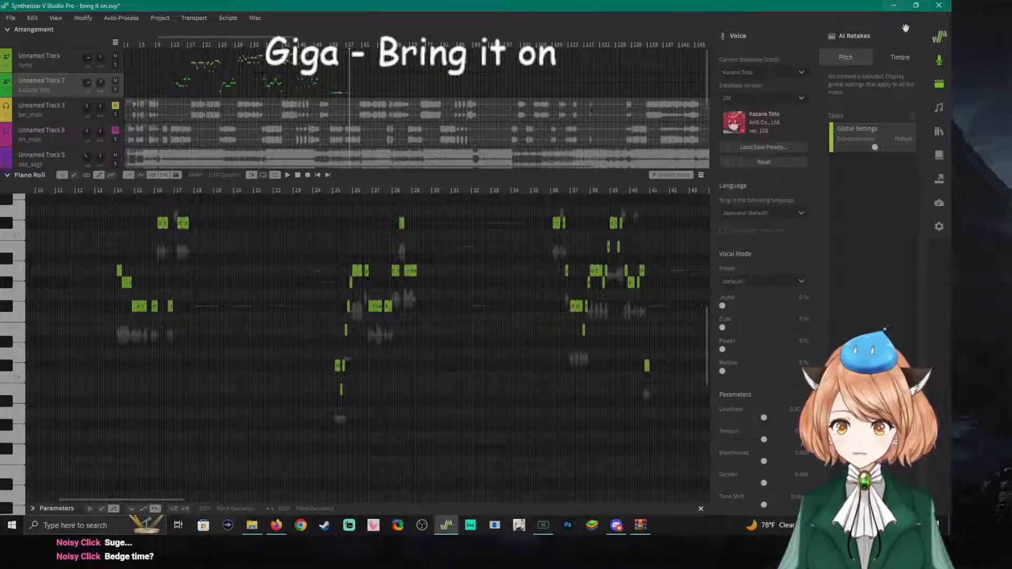
Save the "bring it on" project under its existing file name.
click(11, 17)
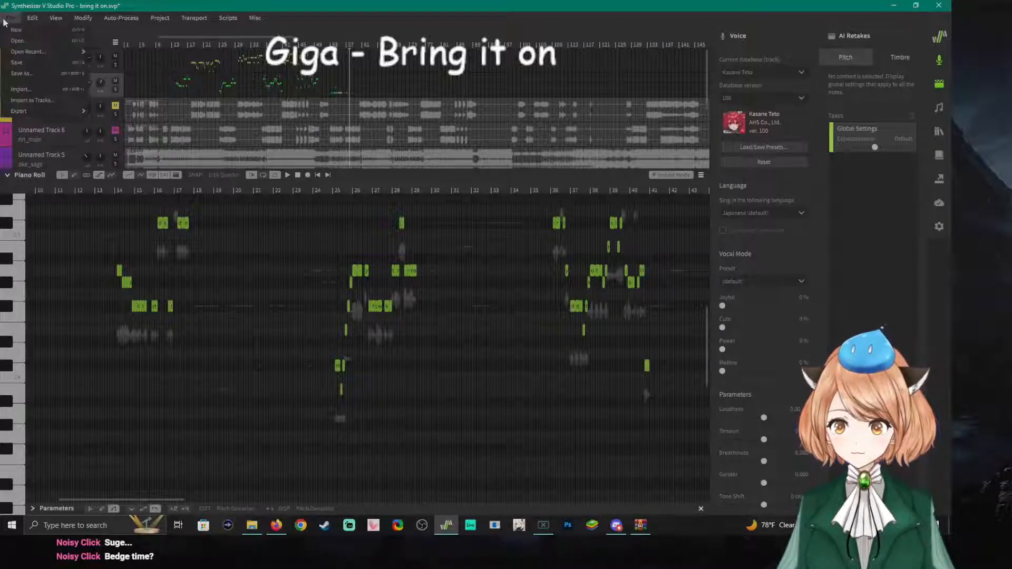
click(25, 62)
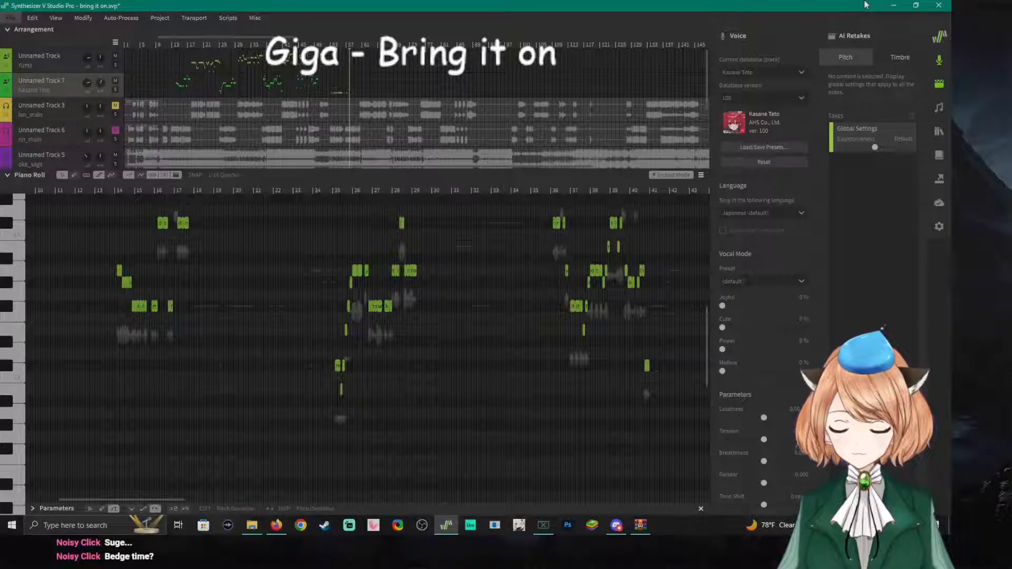